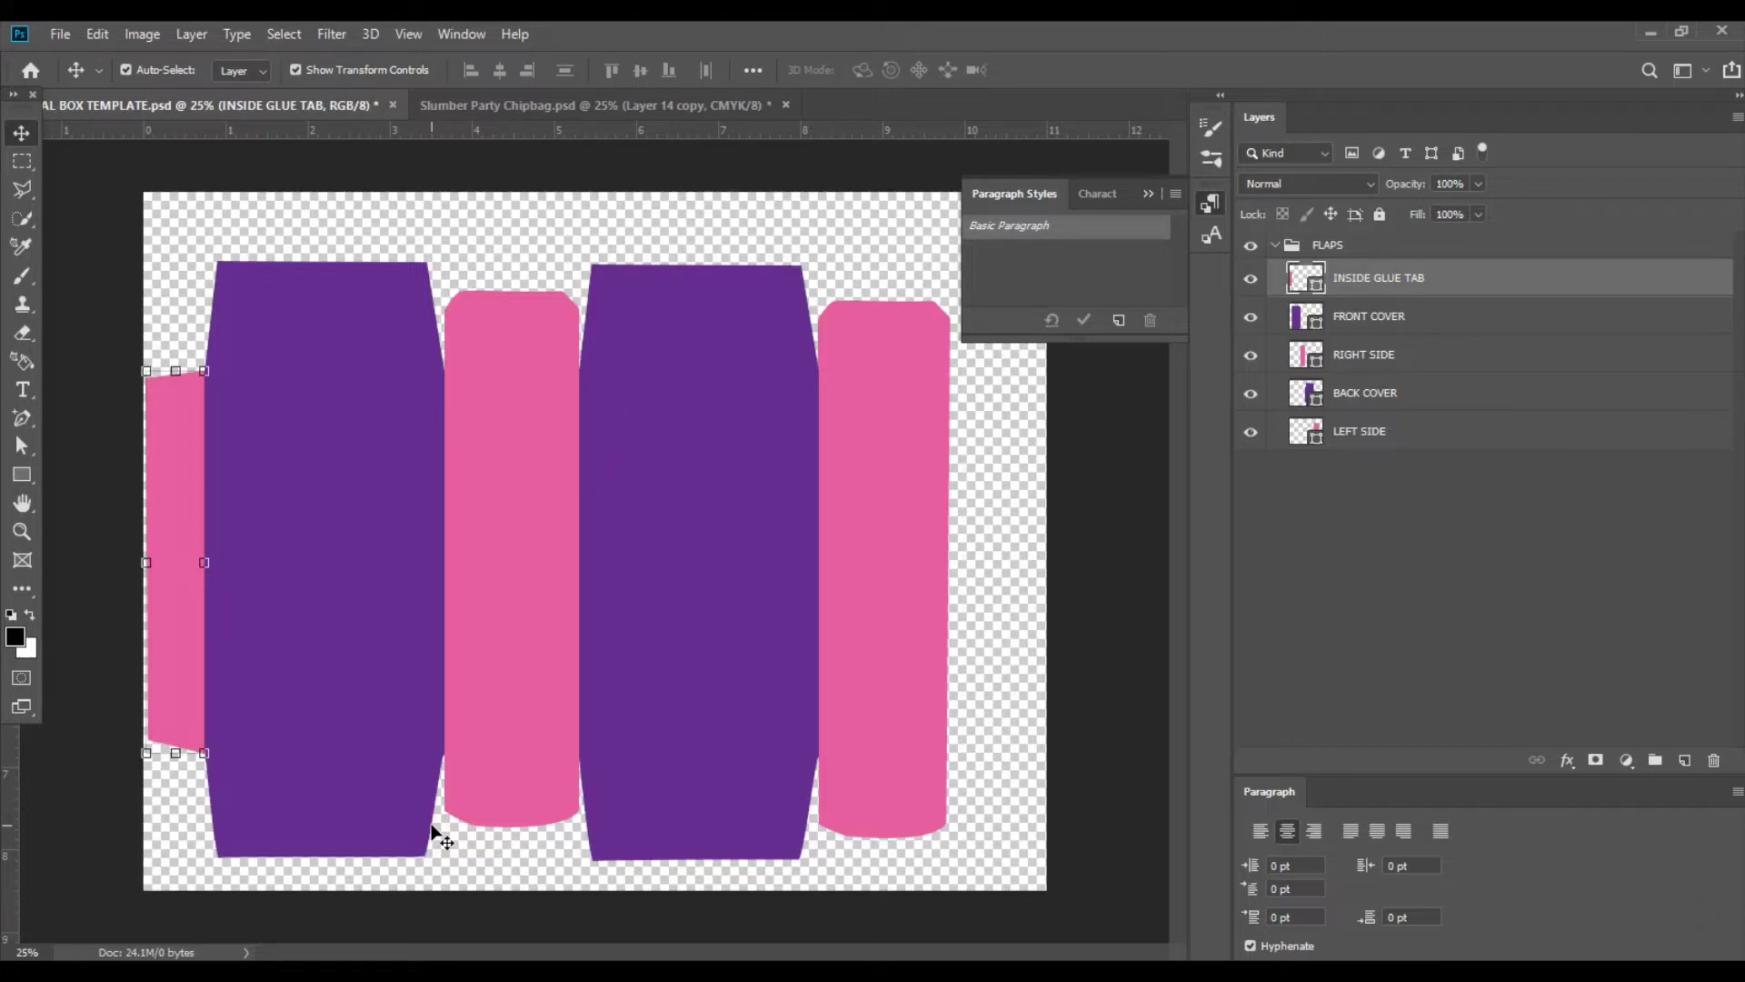
Examine the cereal box template's glue tab, cover and side panels and match each one to its layer.
left_click(546, 837)
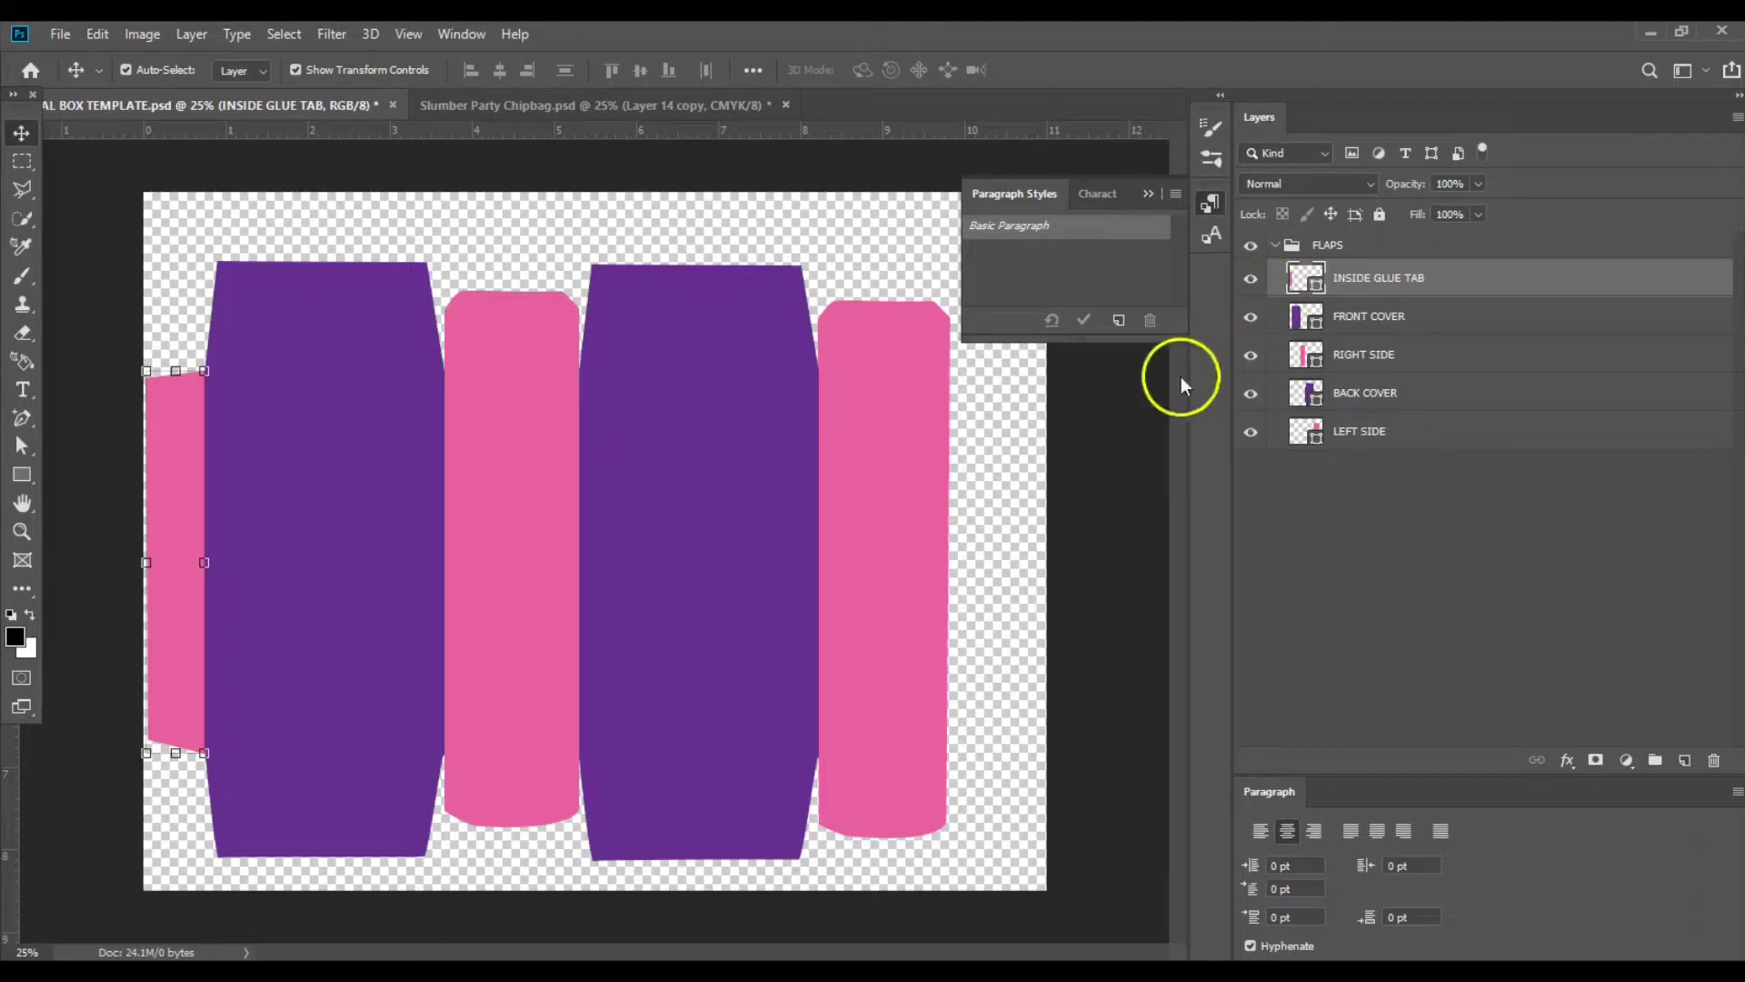
left_click(653, 342)
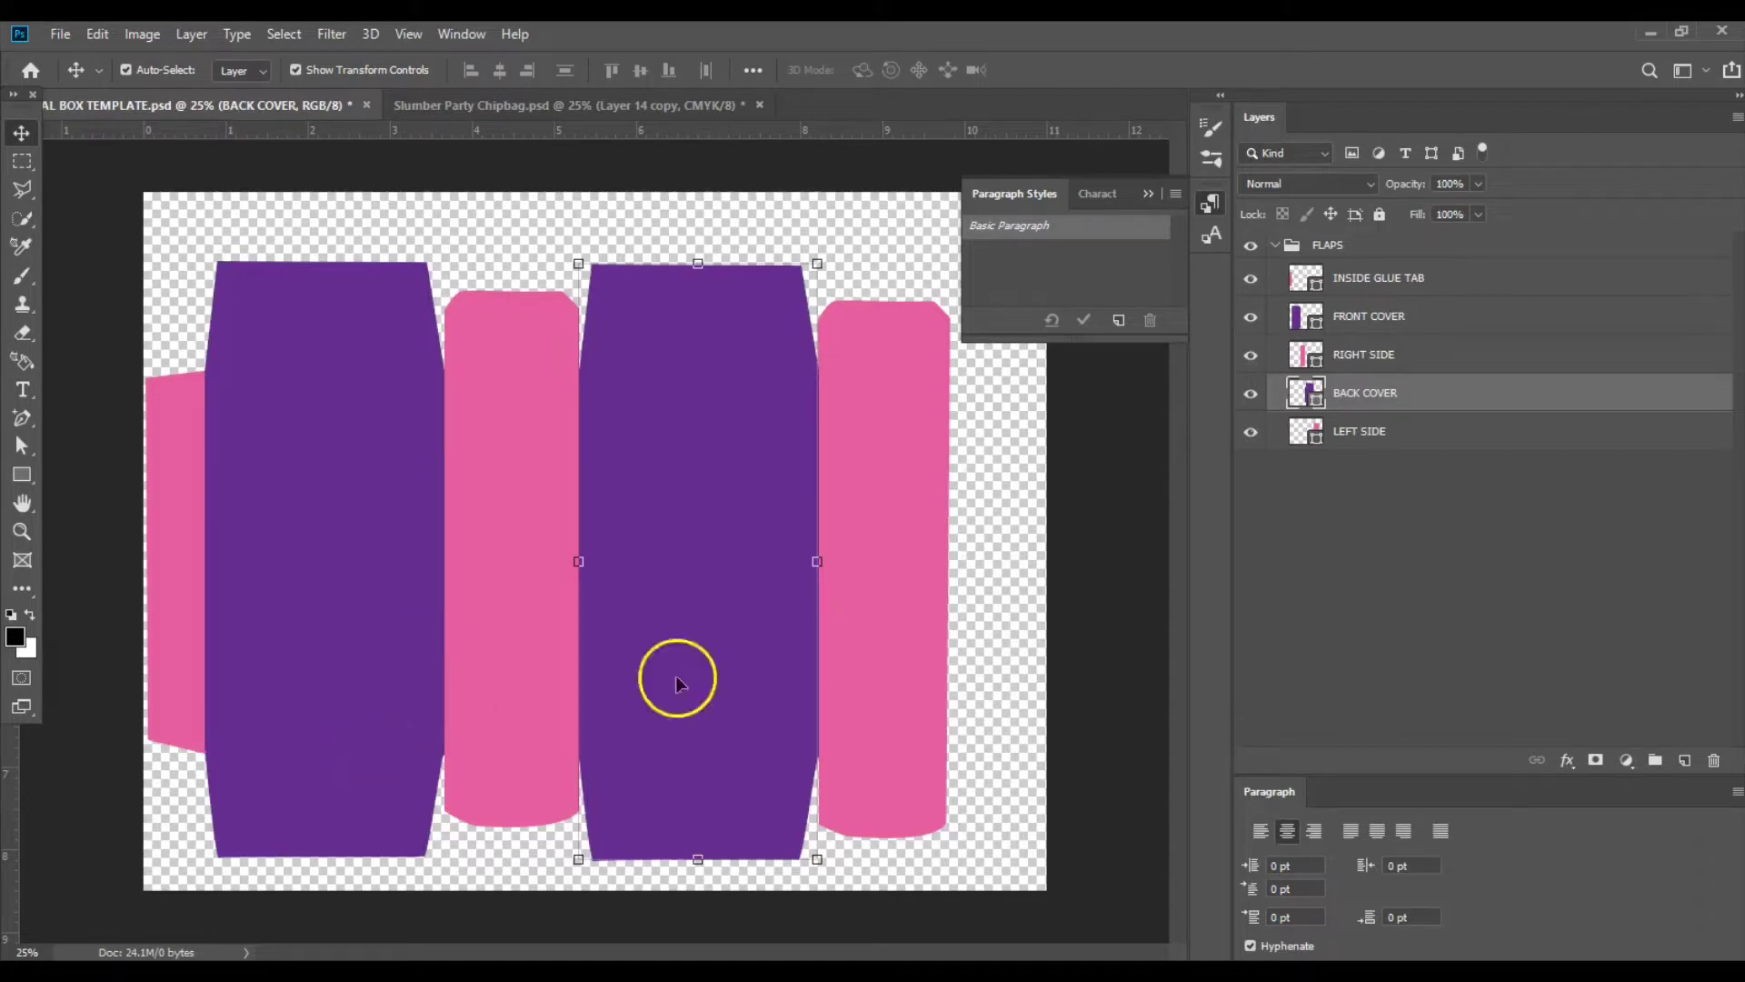
left_click(1374, 287)
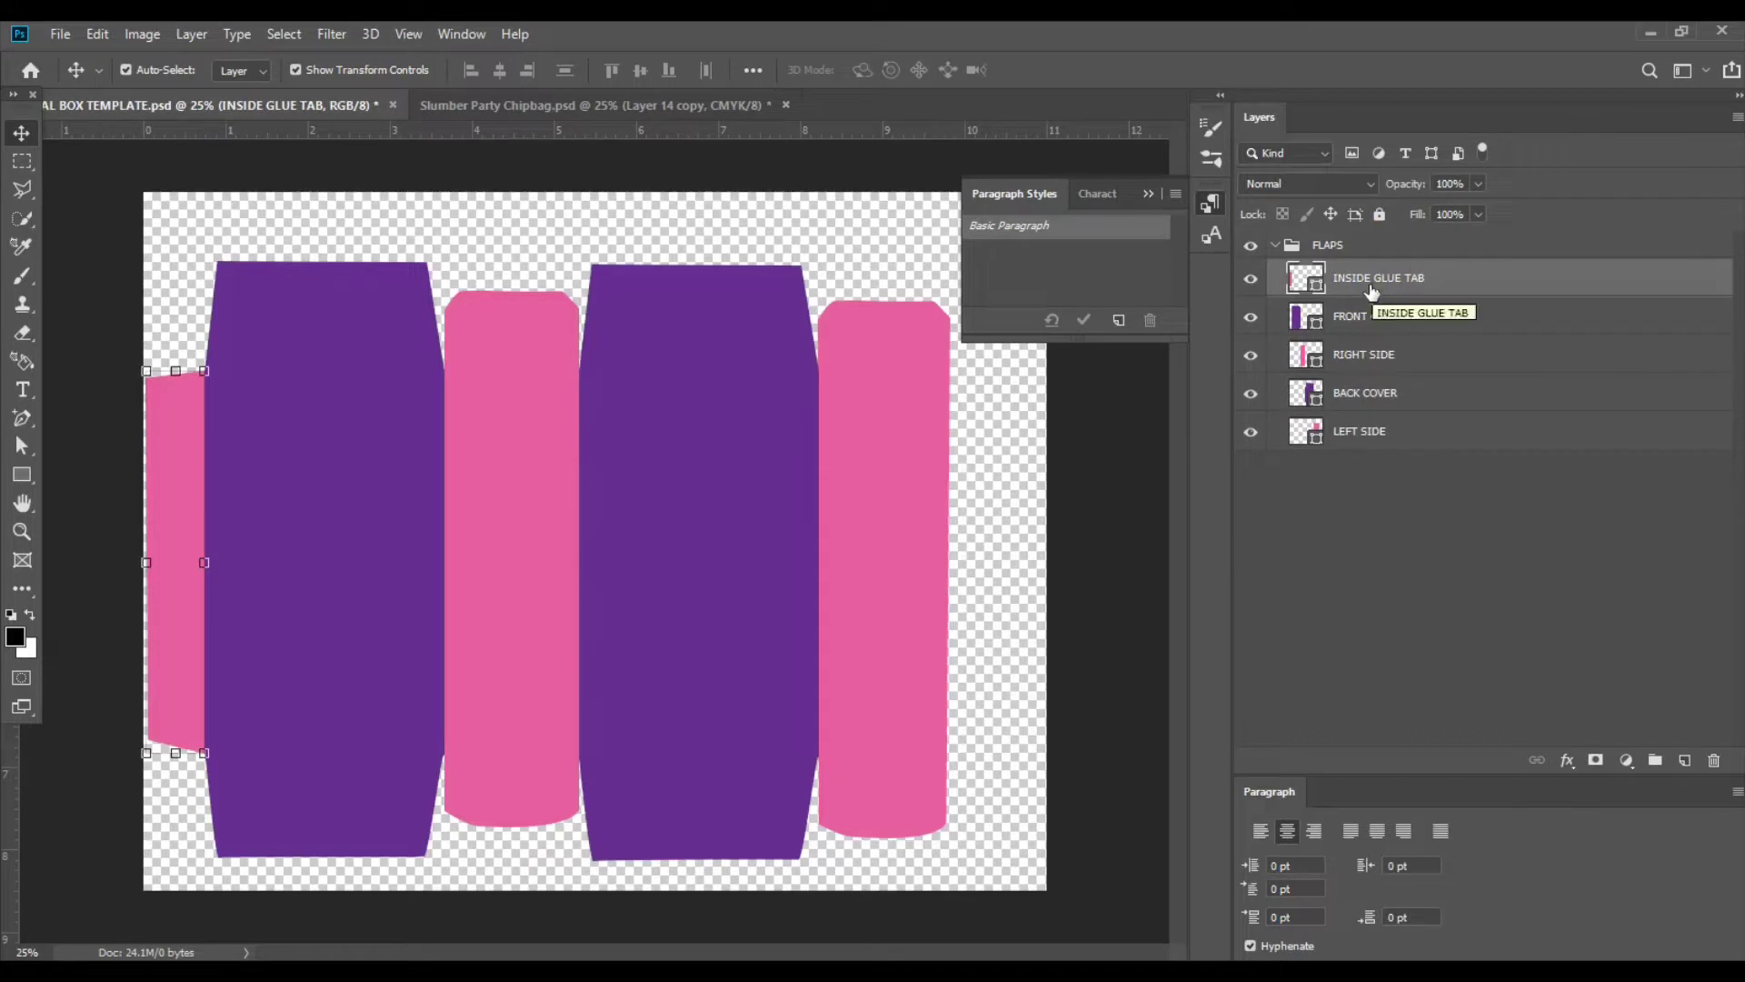
left_click(1368, 314)
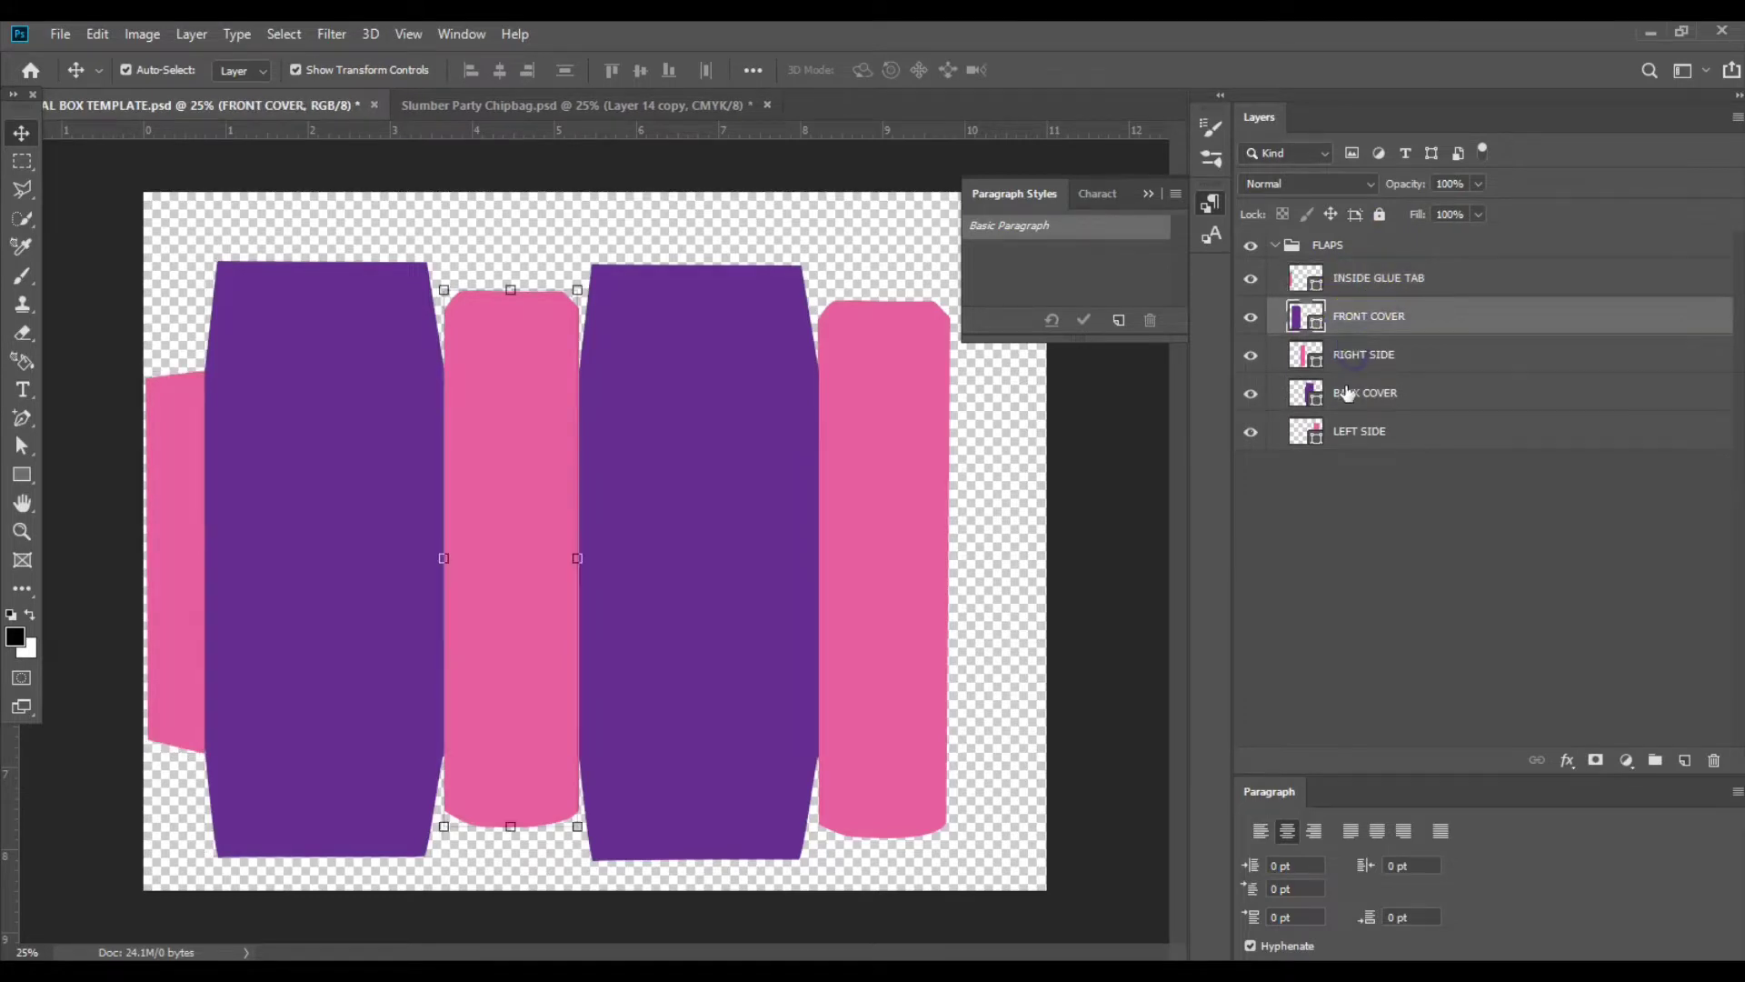
left_click(1355, 354)
left_click(776, 429)
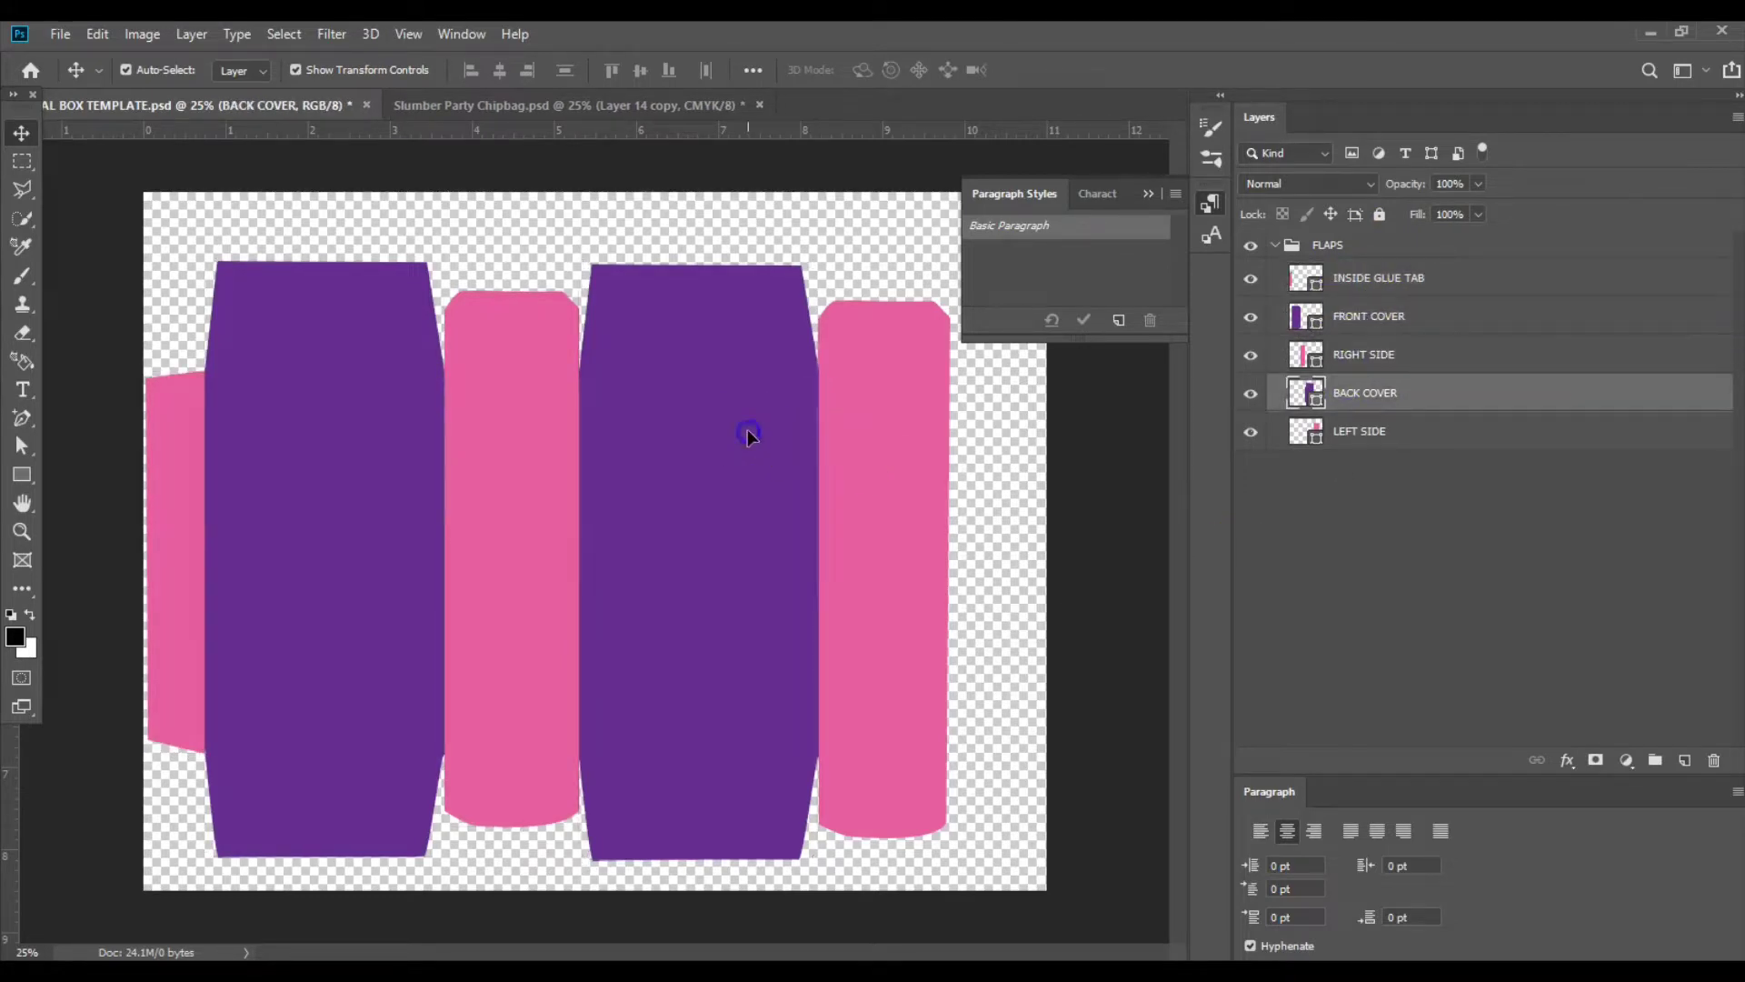
left_click(397, 454)
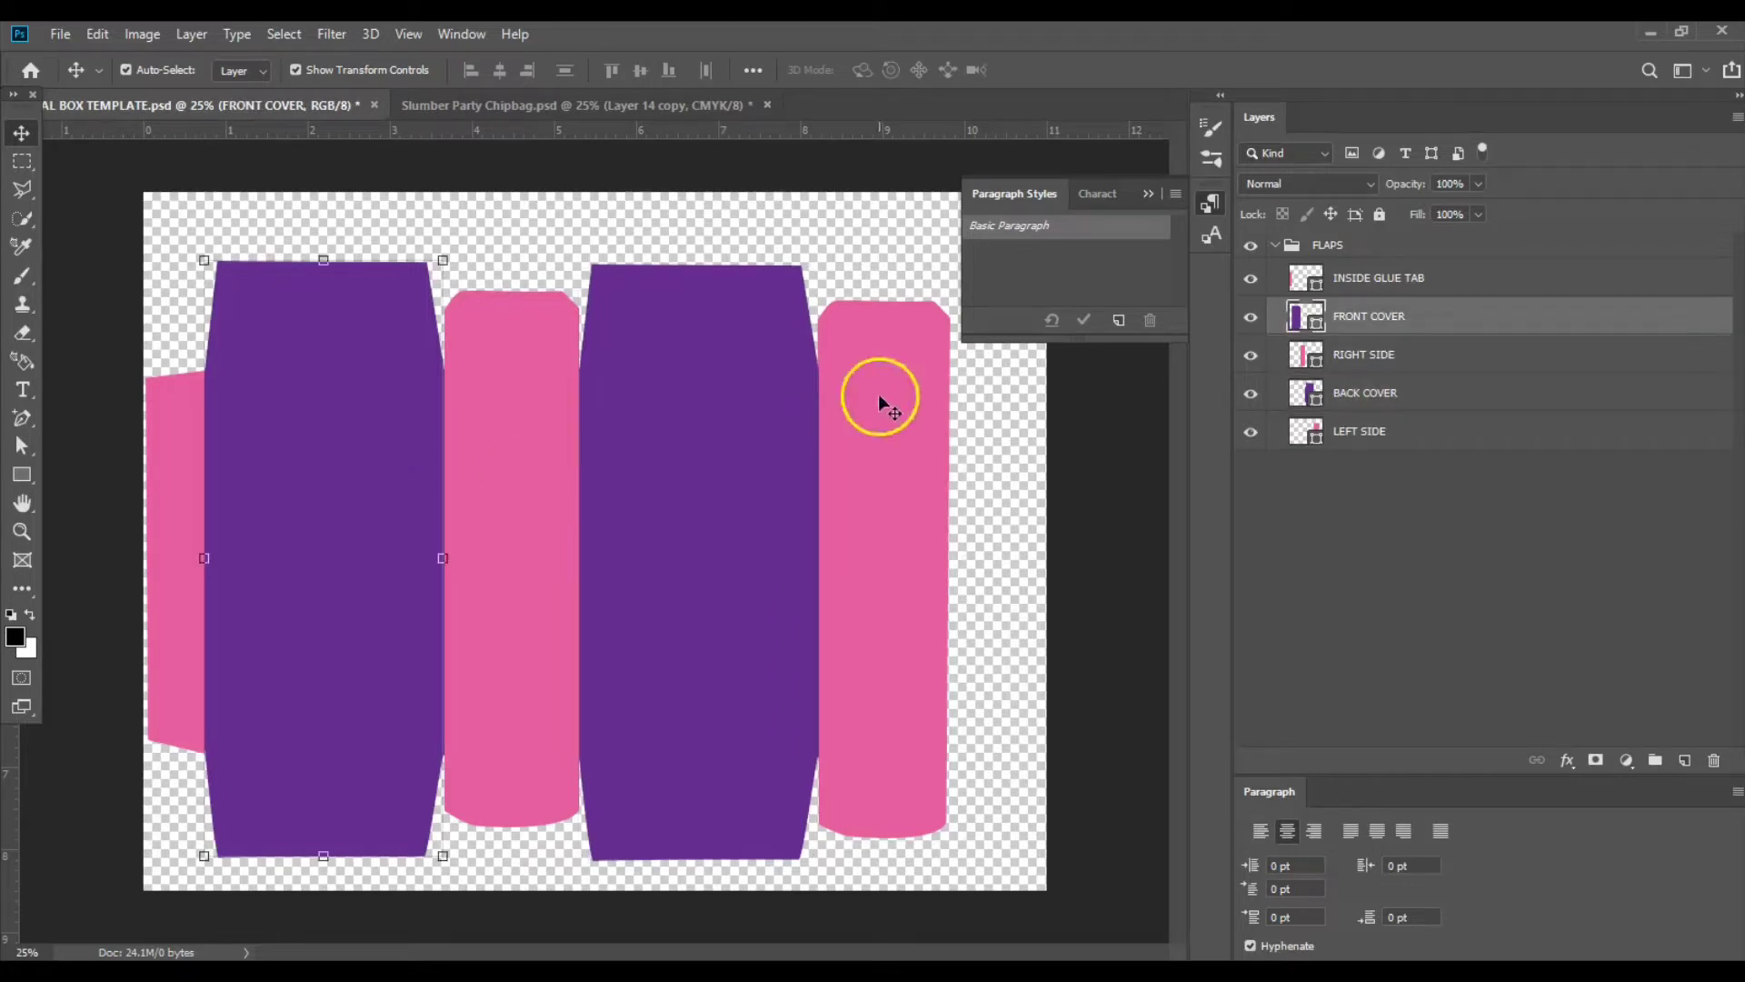
left_click(802, 409)
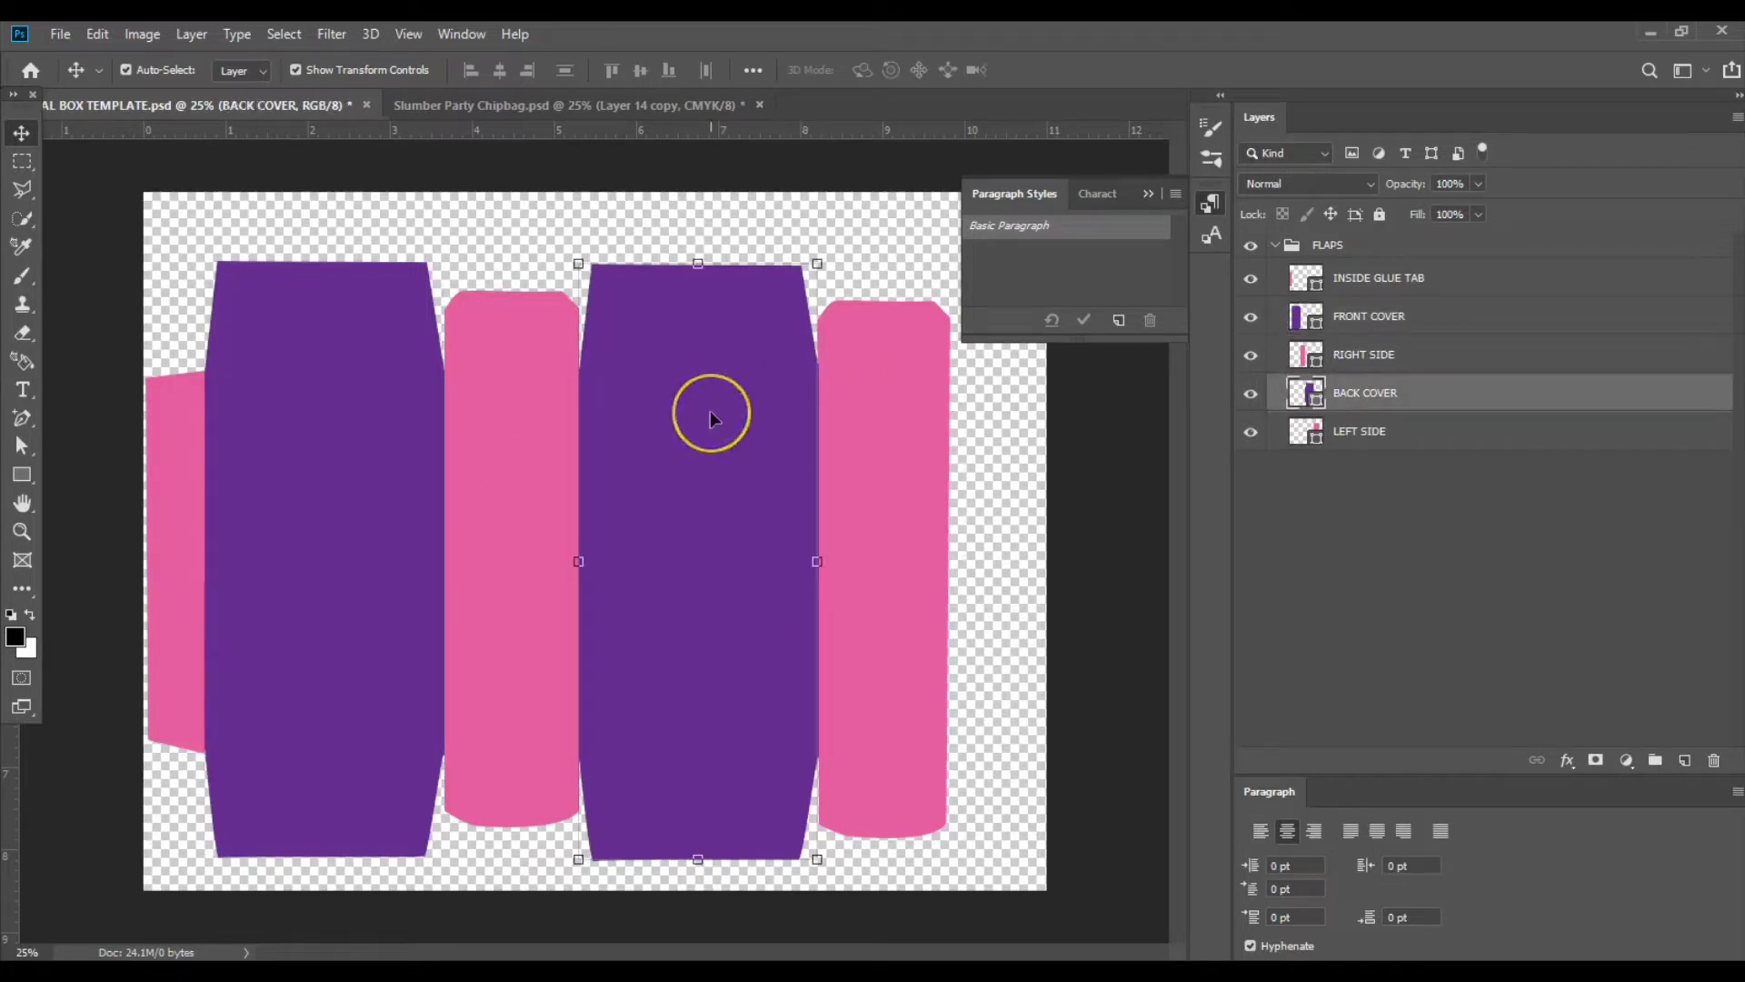
left_click(426, 395)
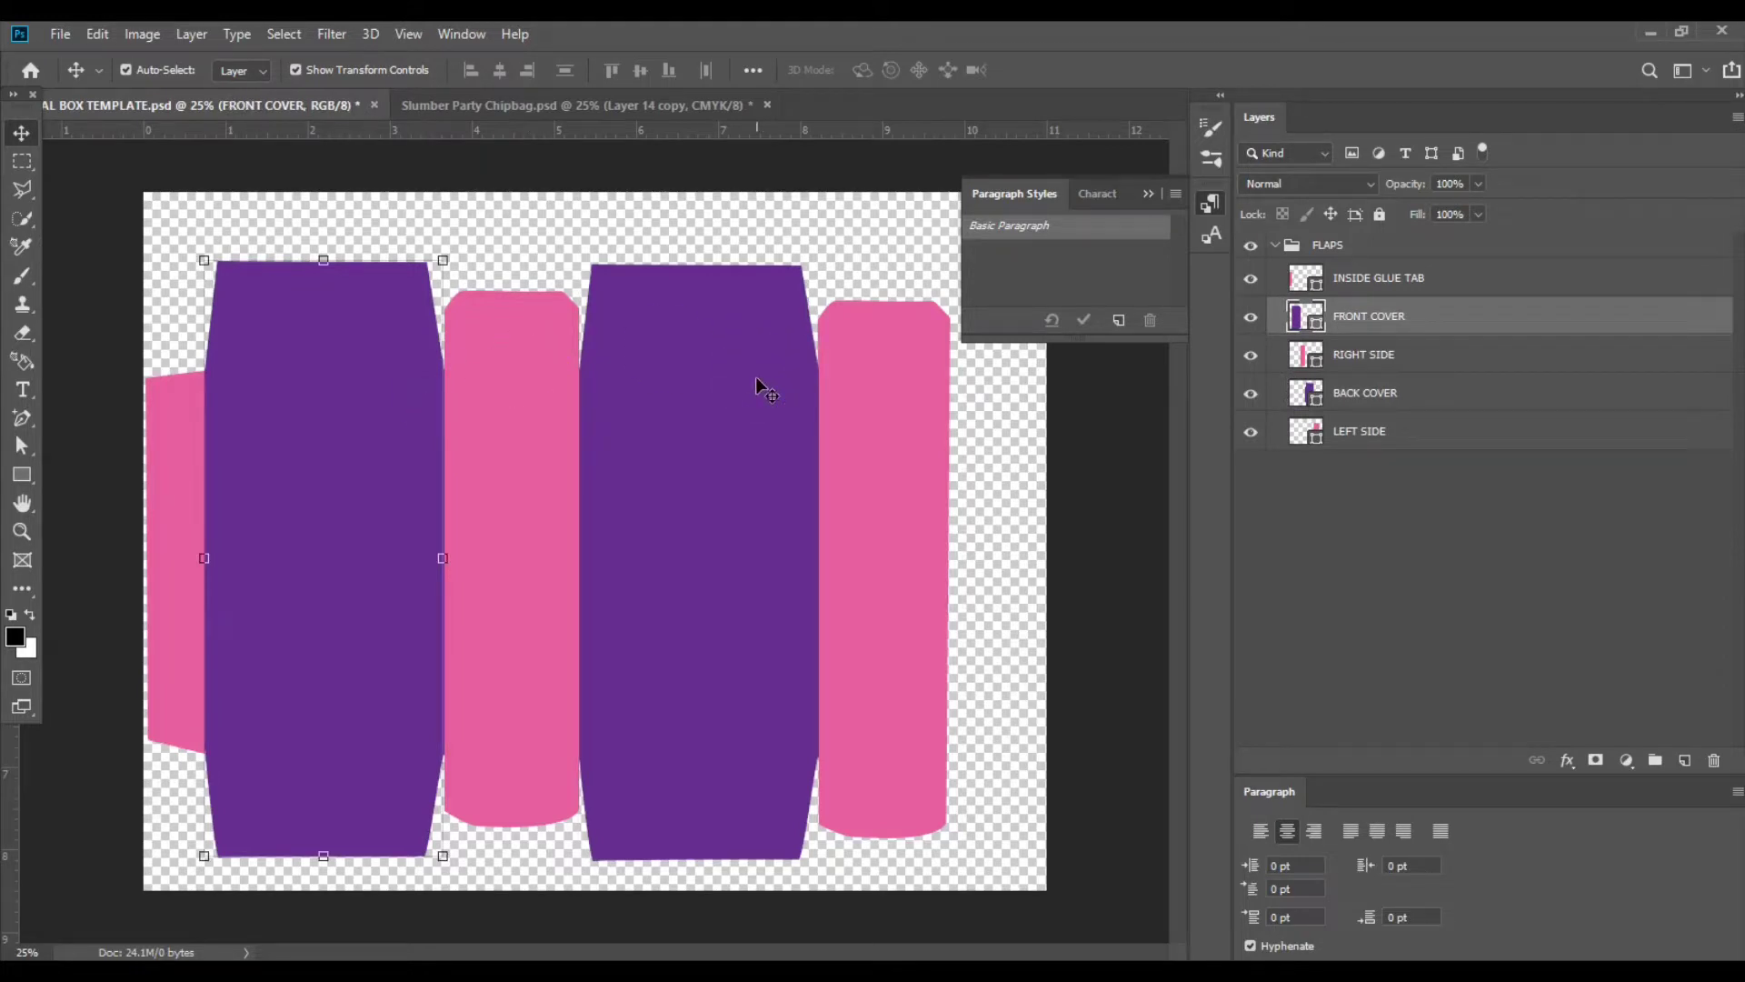
left_click(898, 270)
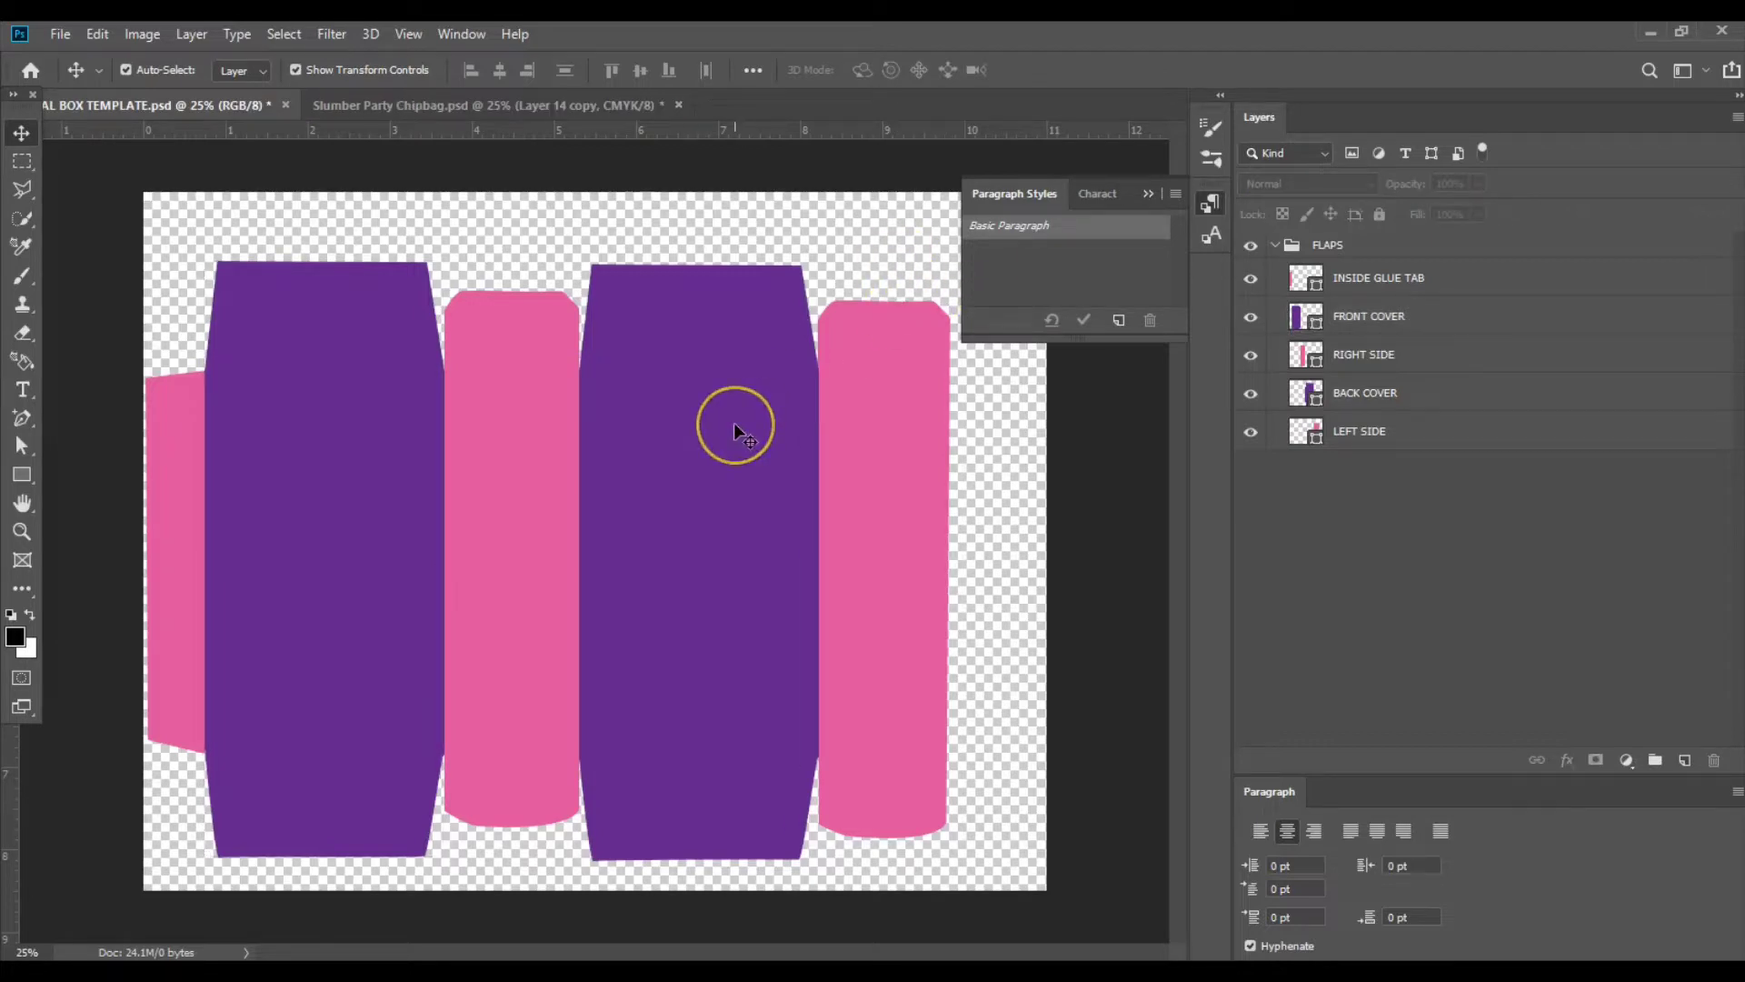
Sample the pink background of the Slumber Party Chipbag design as the foreground colour.
left_click(485, 109)
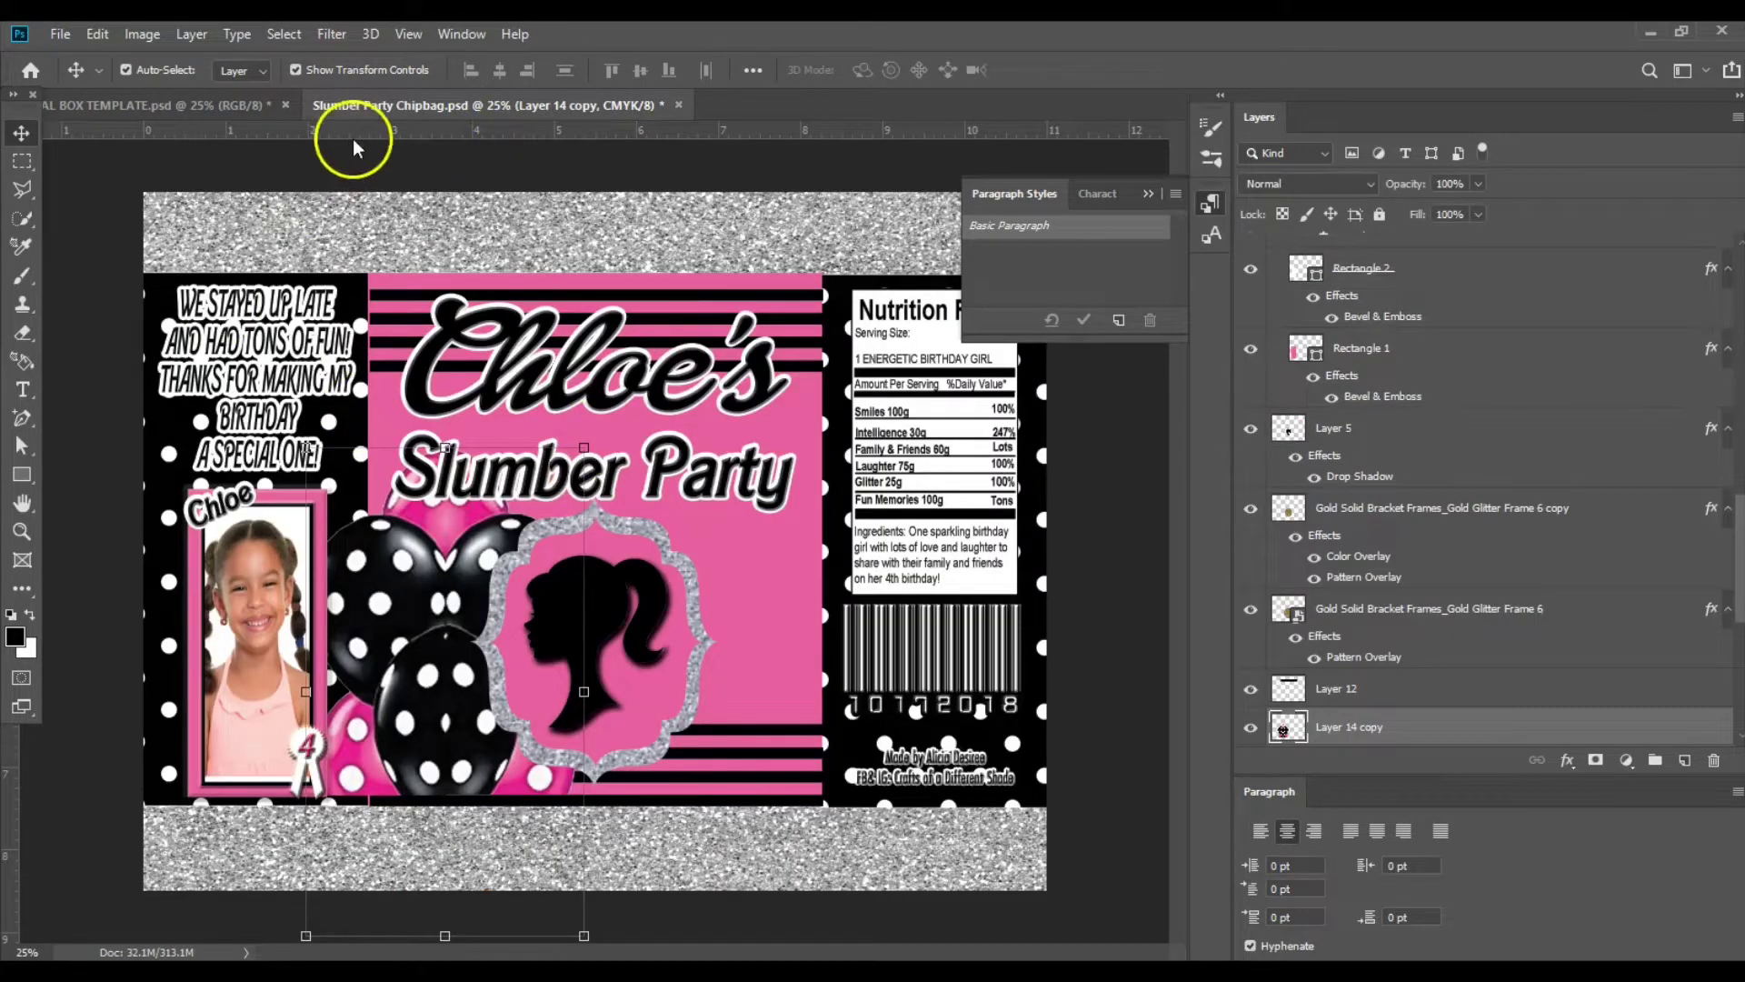
left_click(203, 105)
left_click(245, 462)
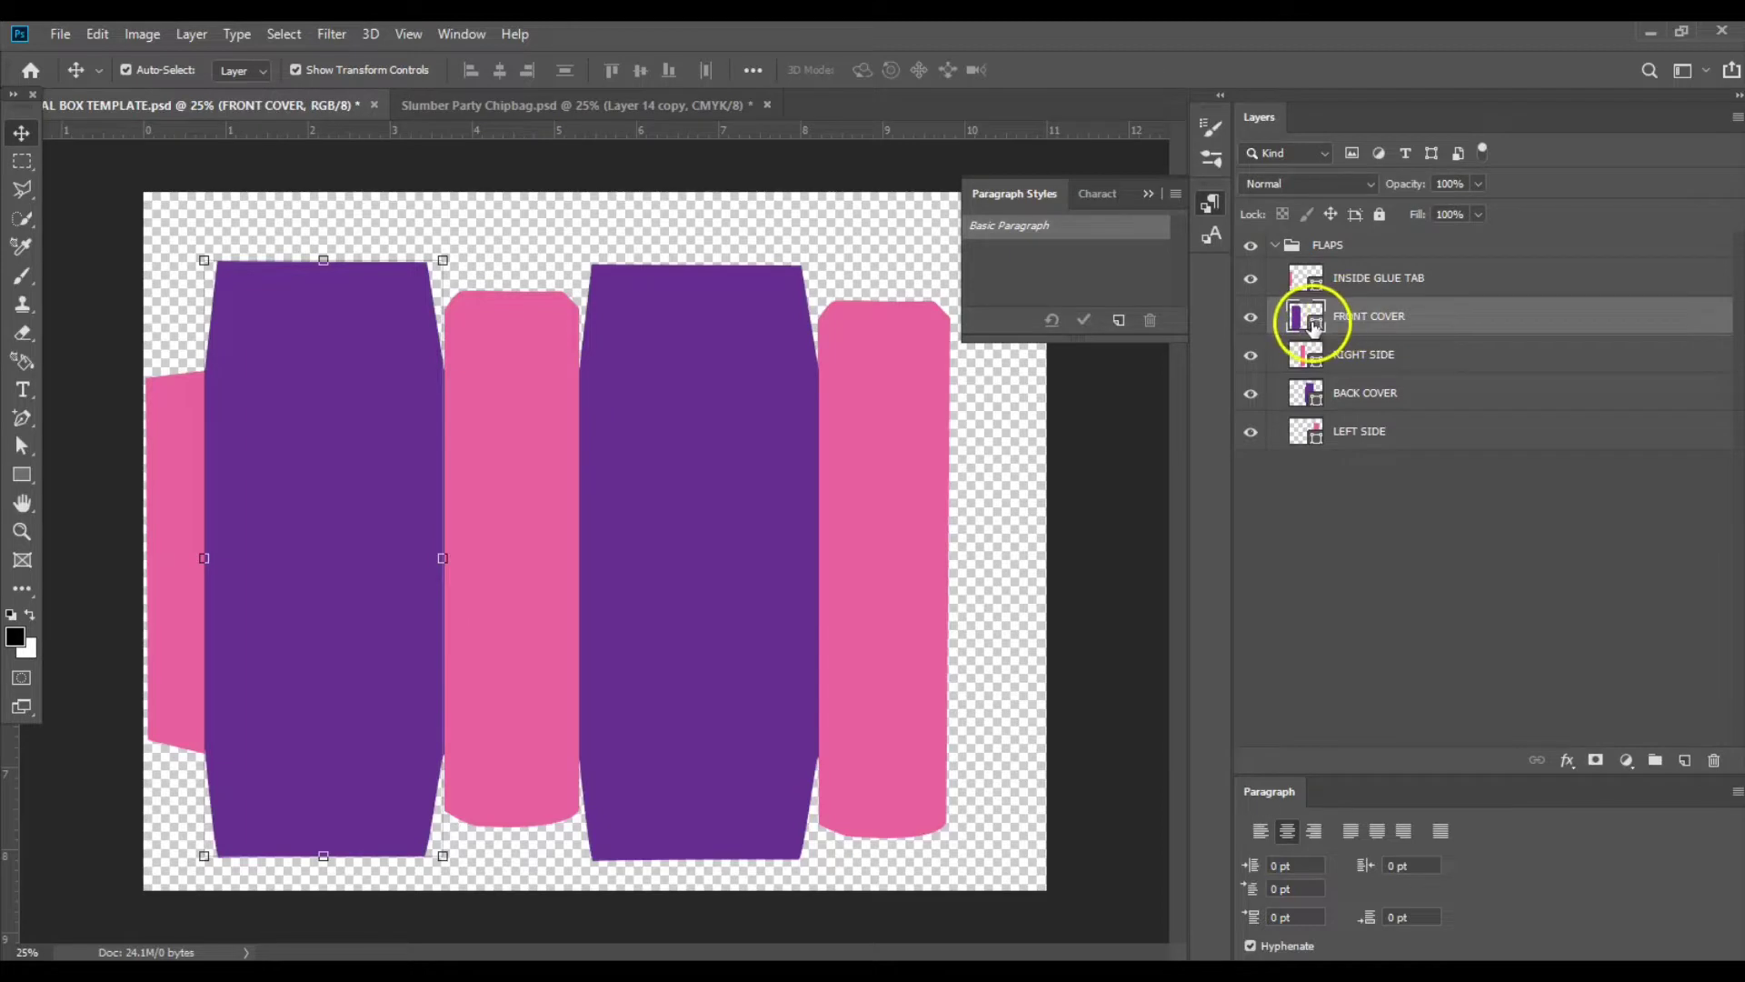
left_click(527, 107)
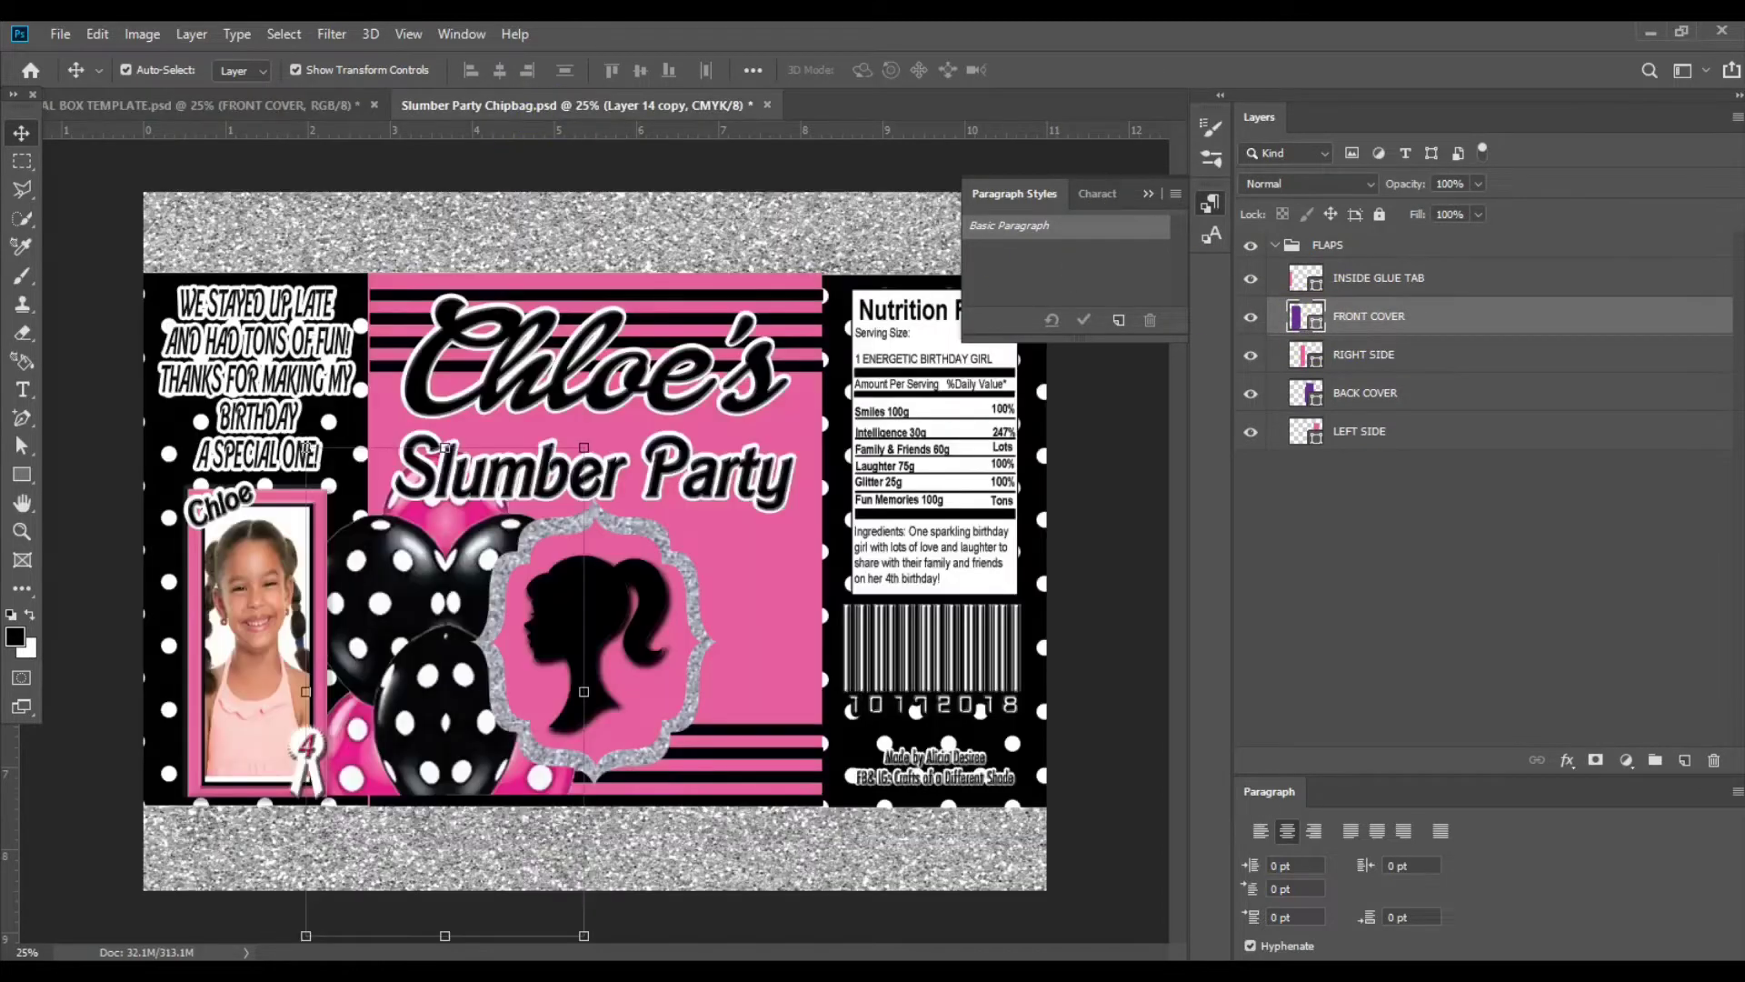
left_click(19, 637)
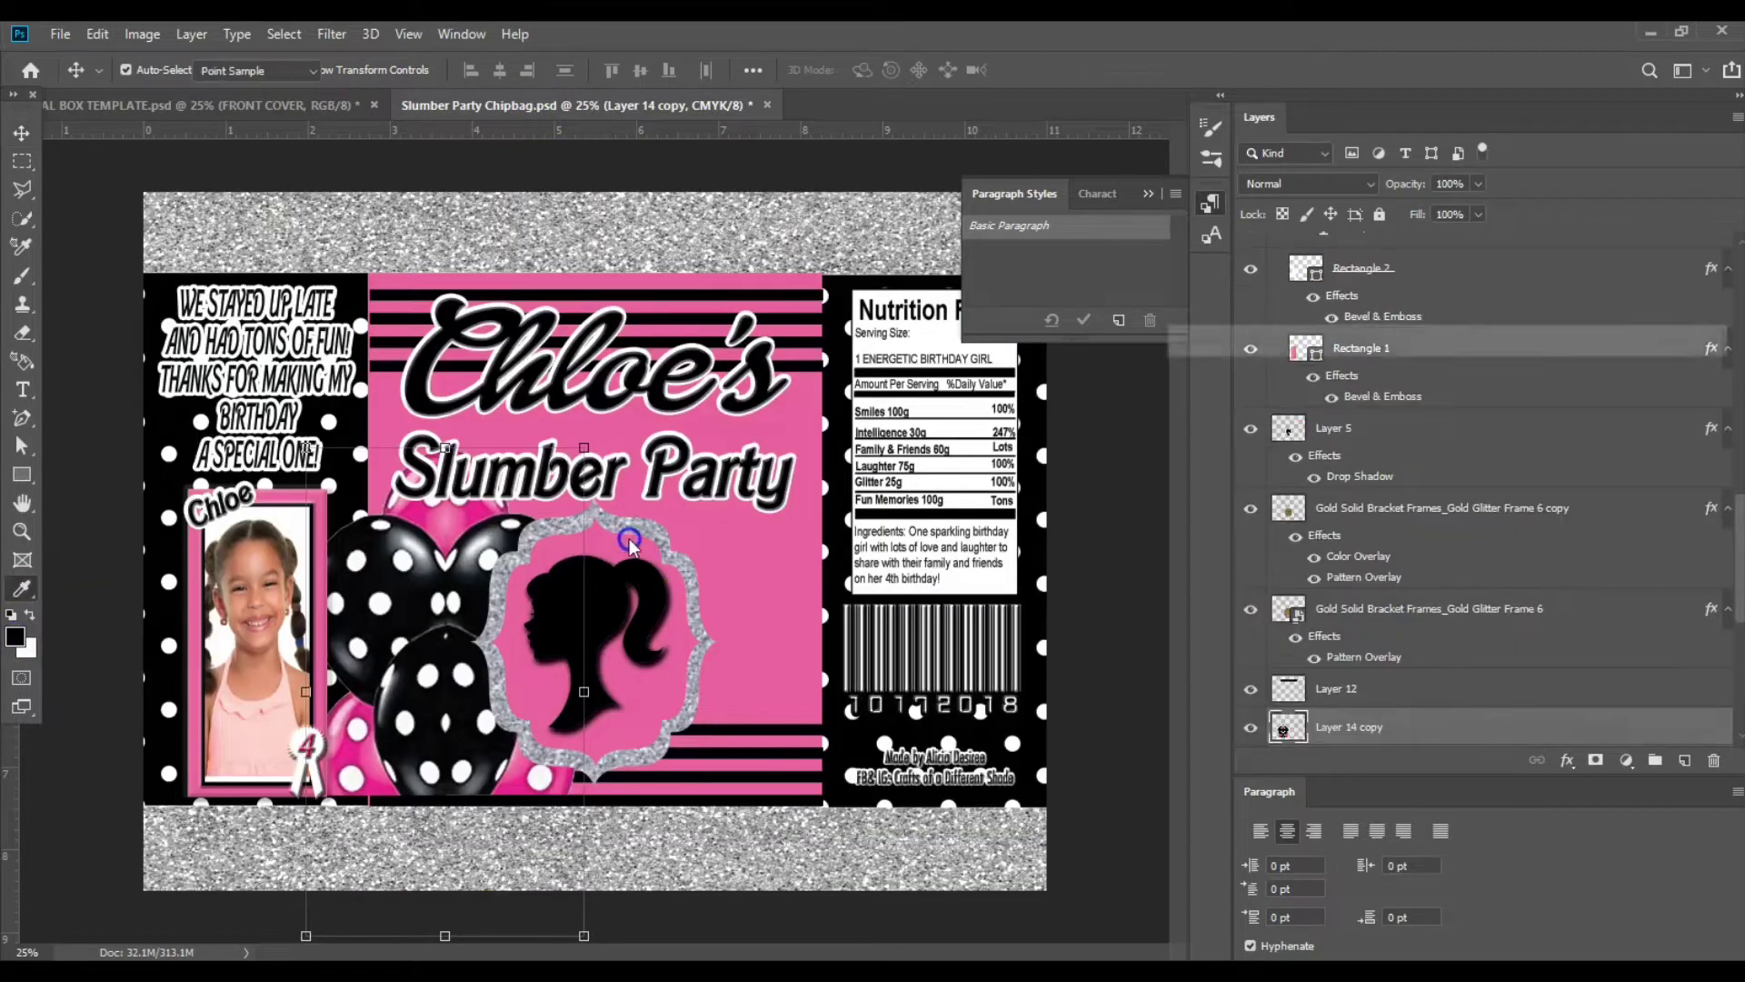
left_click(769, 527)
left_click(1641, 375)
key("v")
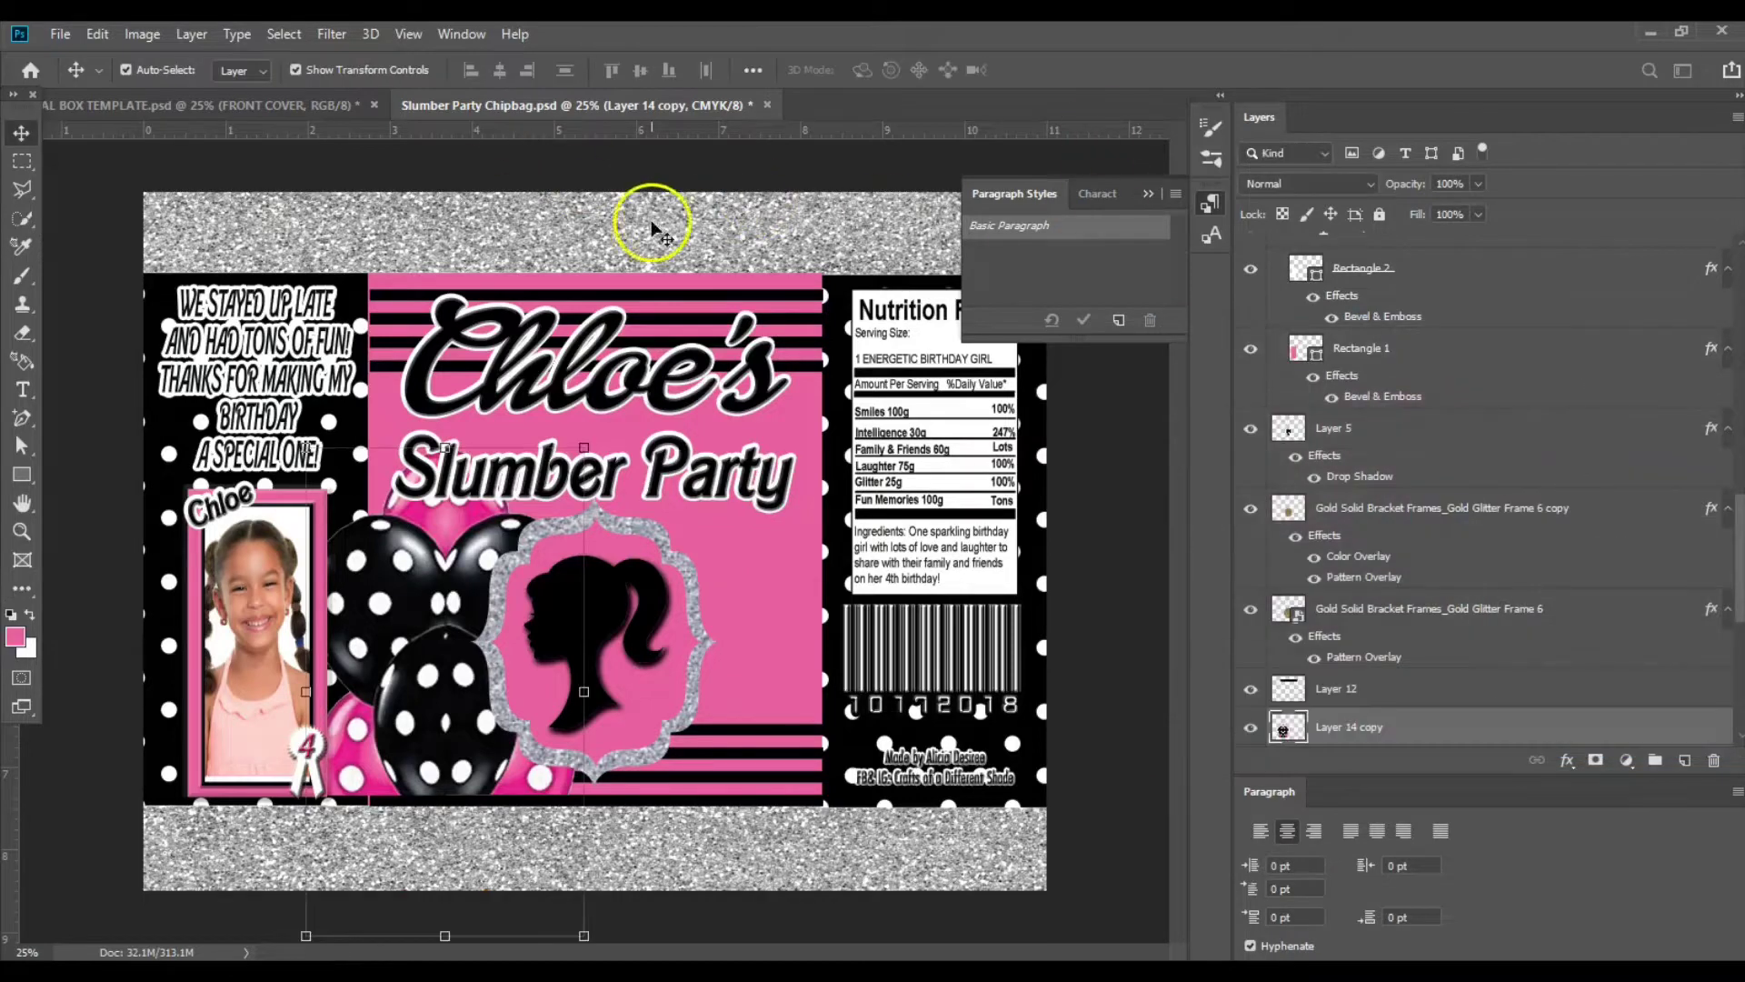
Recolour the FRONT COVER shape in the cereal box template with the sampled pink, e55e9d.
left_click(293, 107)
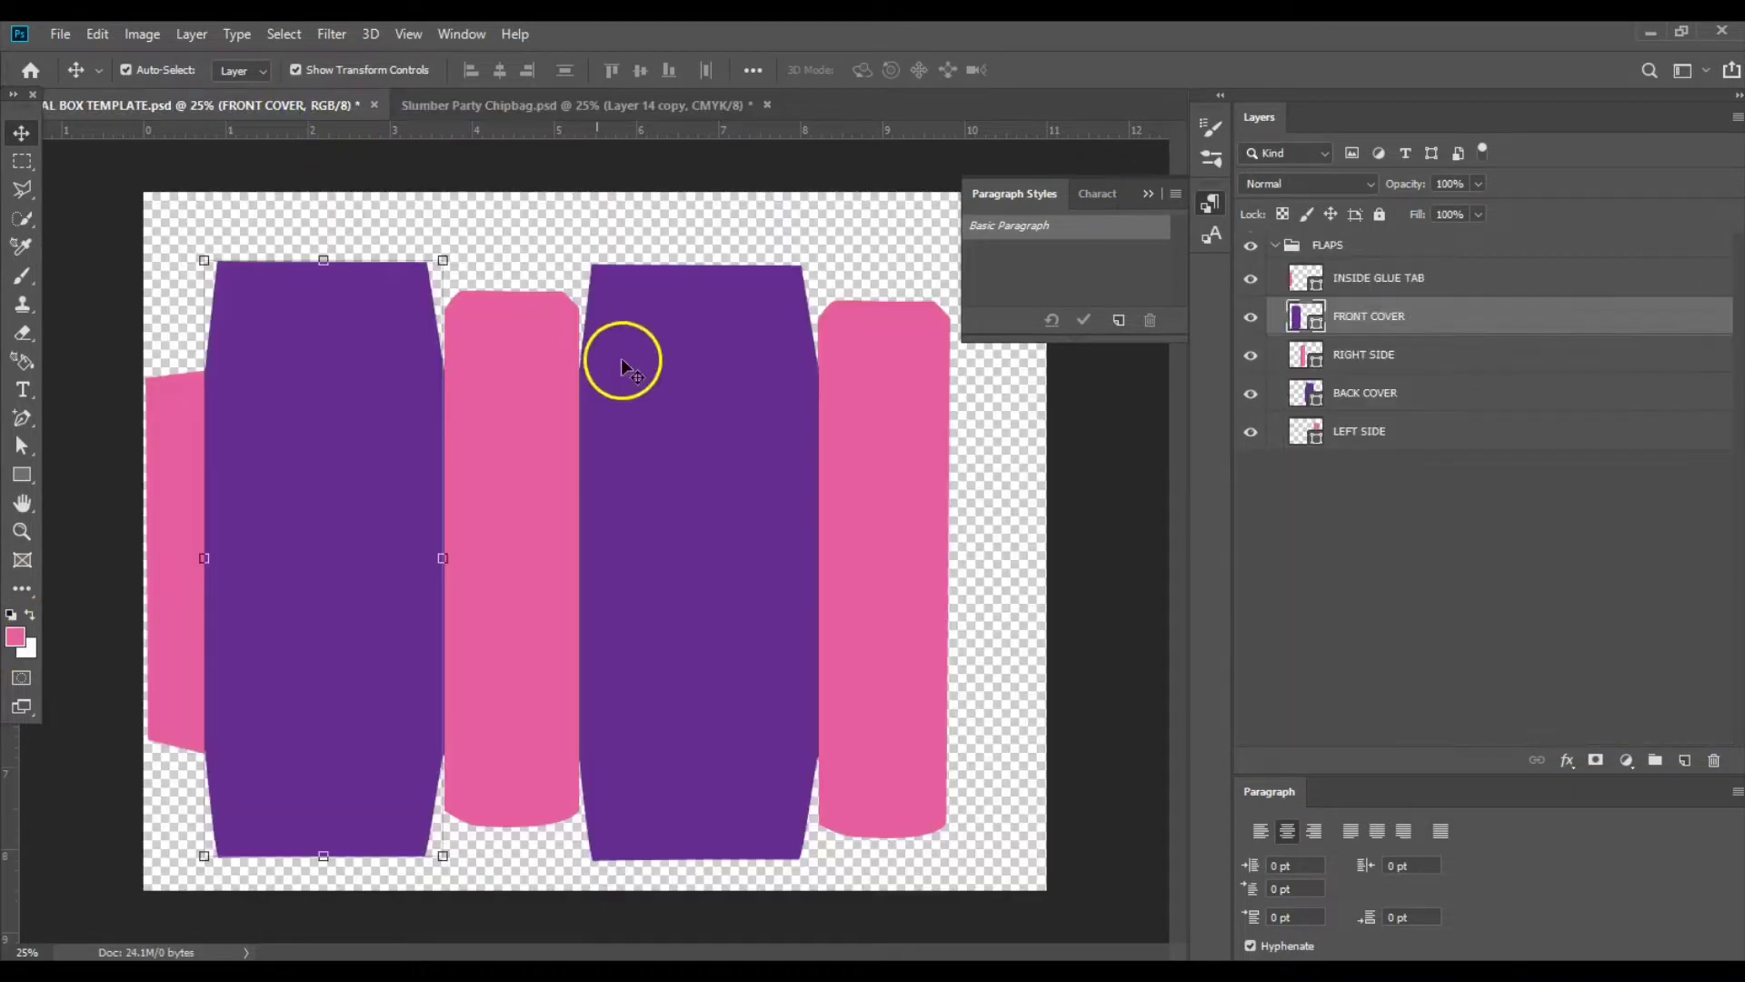
left_click(1318, 326)
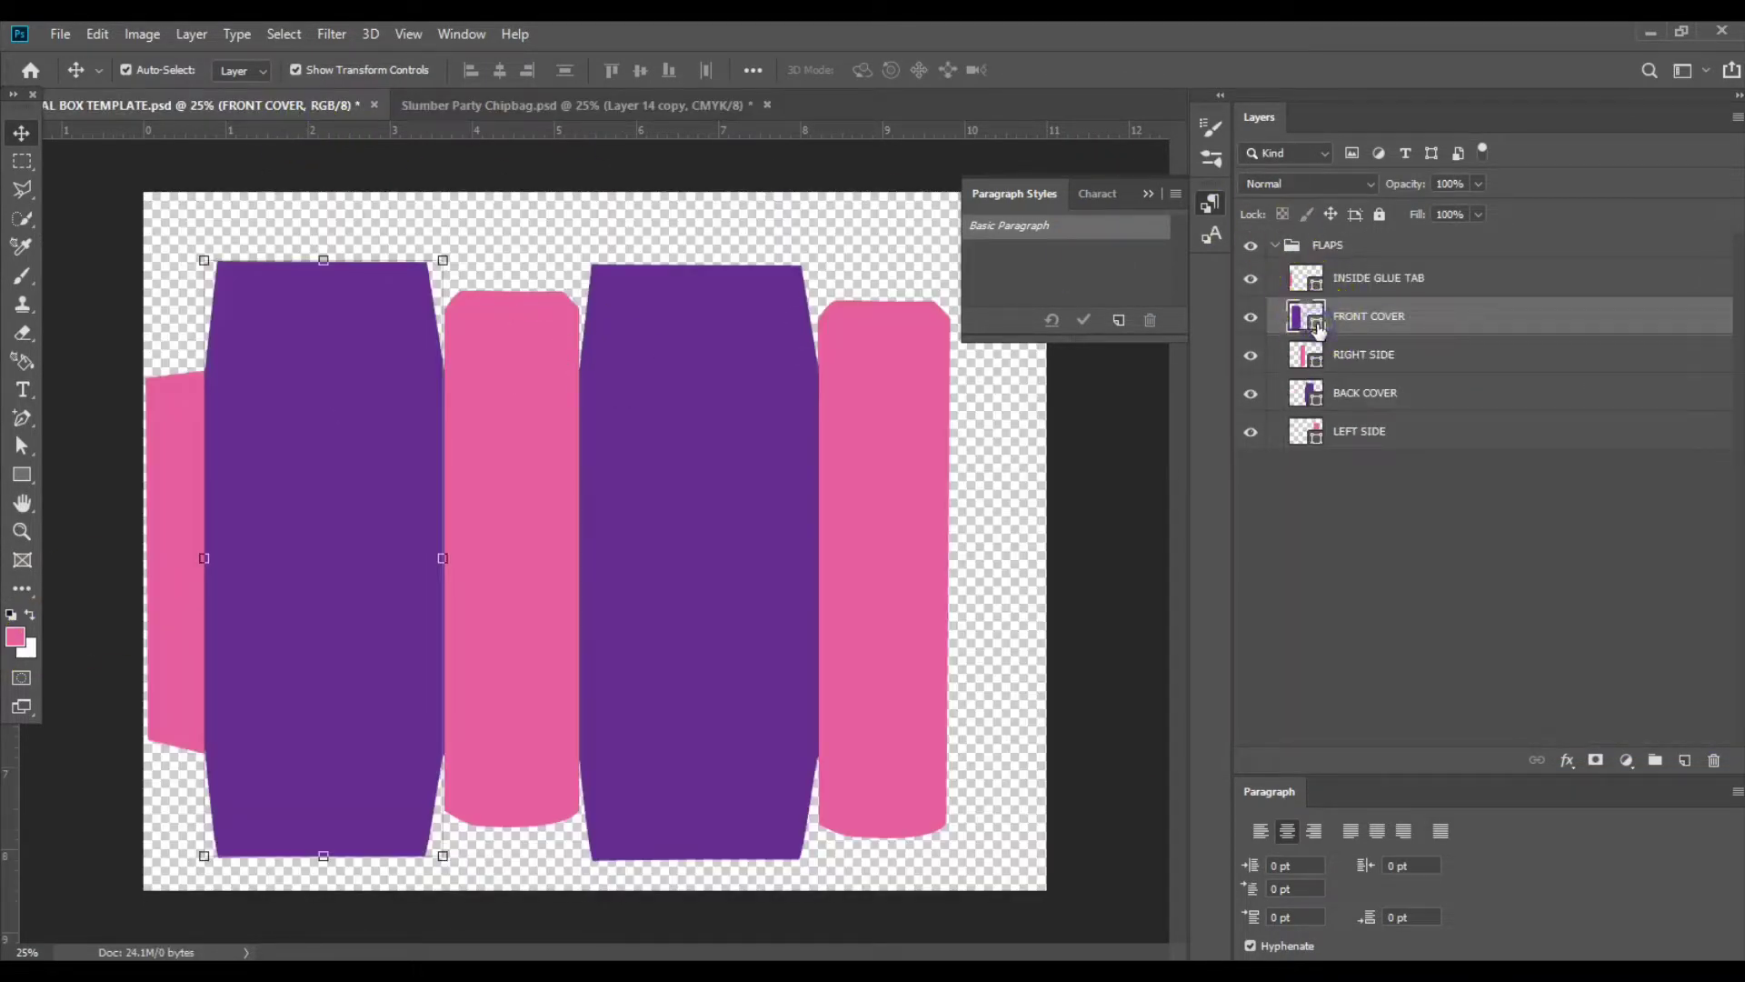
double_click(1318, 325)
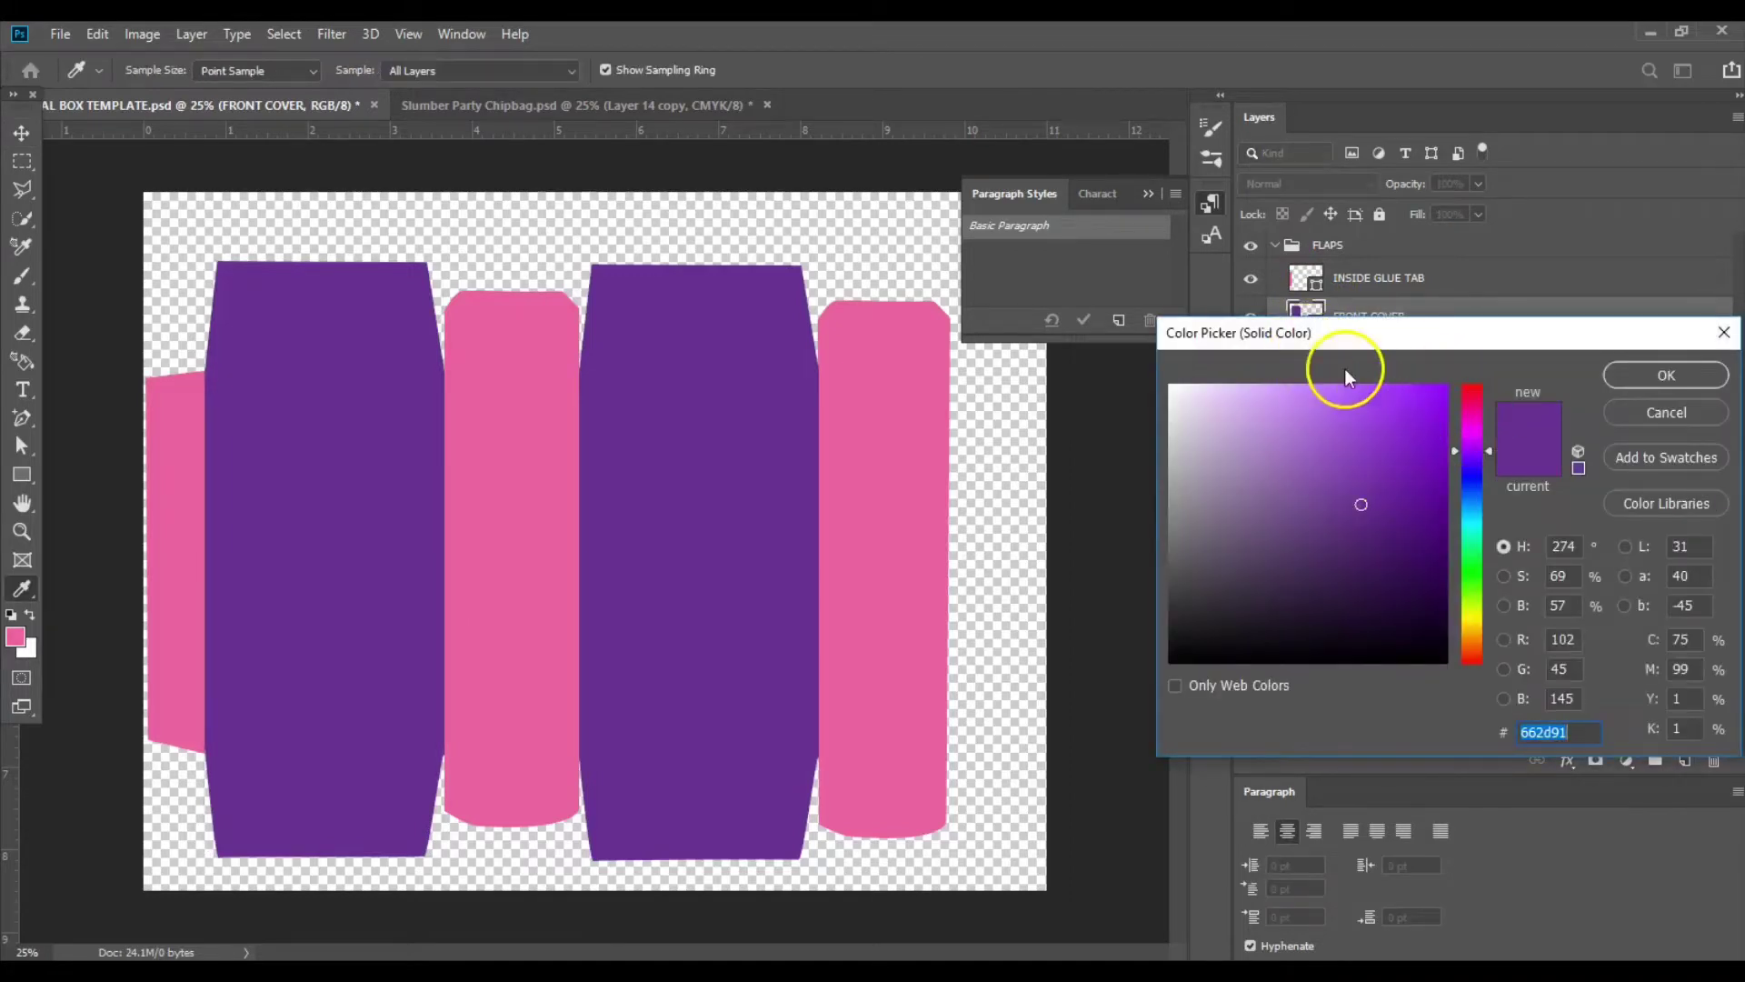
left_click(1472, 429)
mouse_move(1437, 386)
left_mouse_down()
mouse_move(1436, 402)
mouse_move(1332, 407)
left_mouse_up()
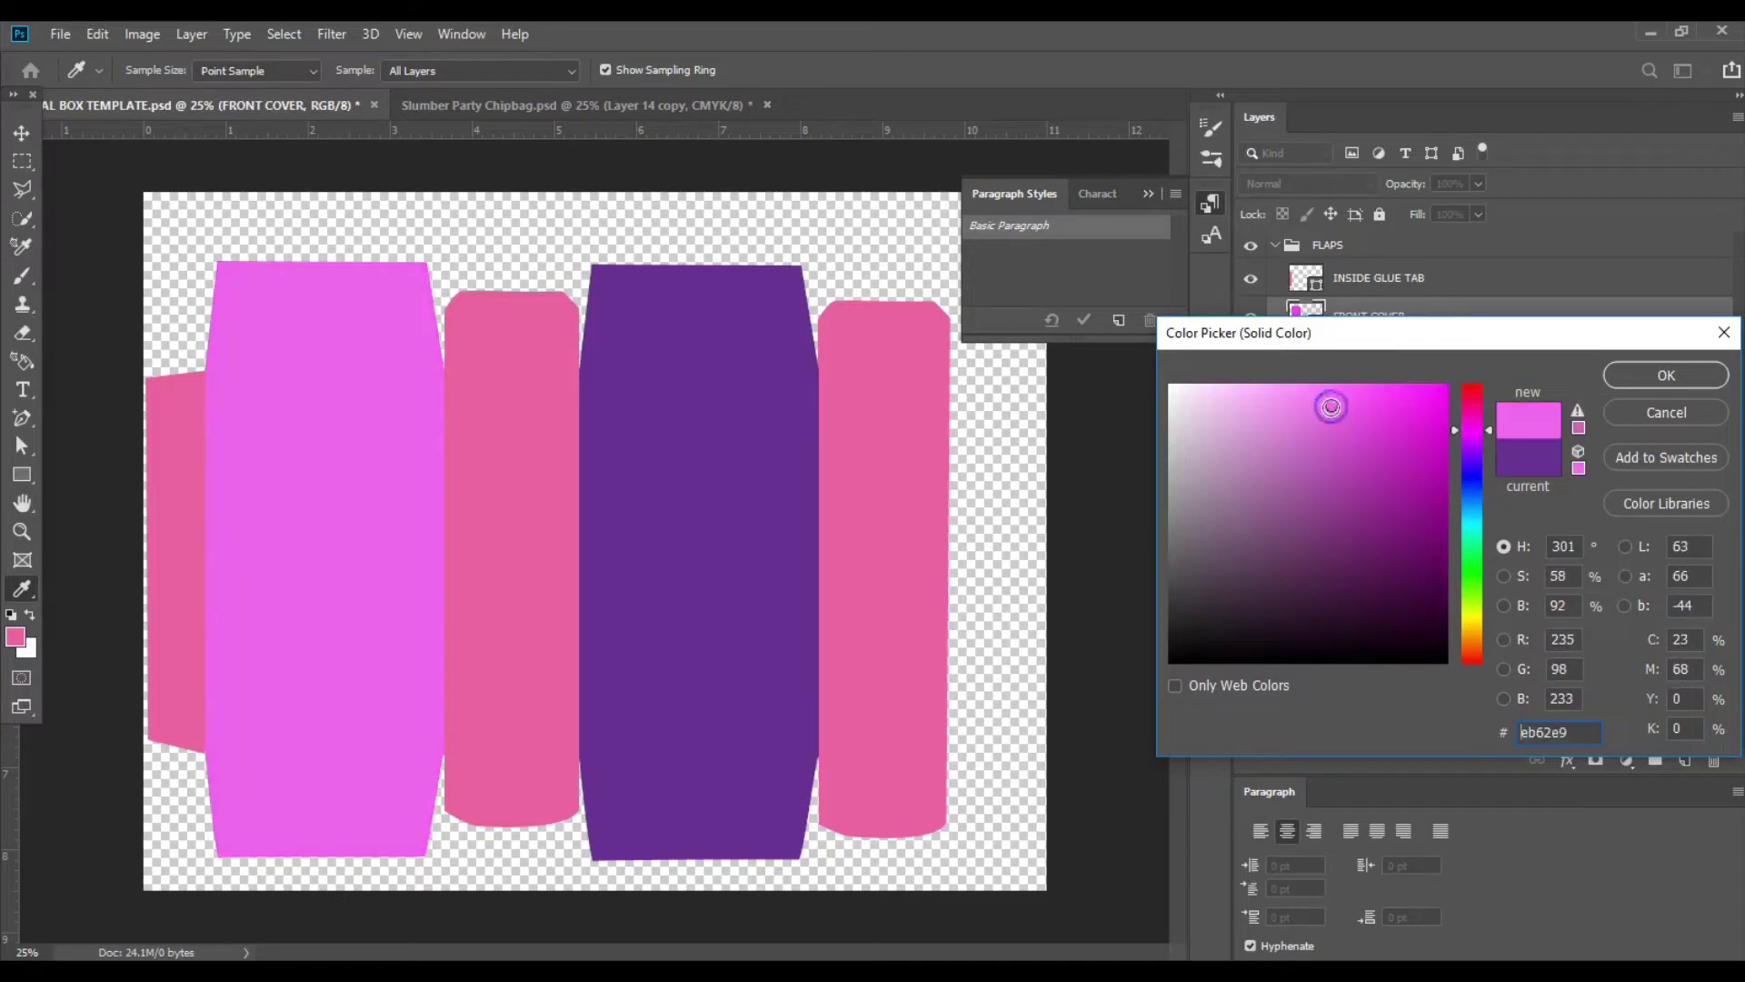
left_click(18, 633)
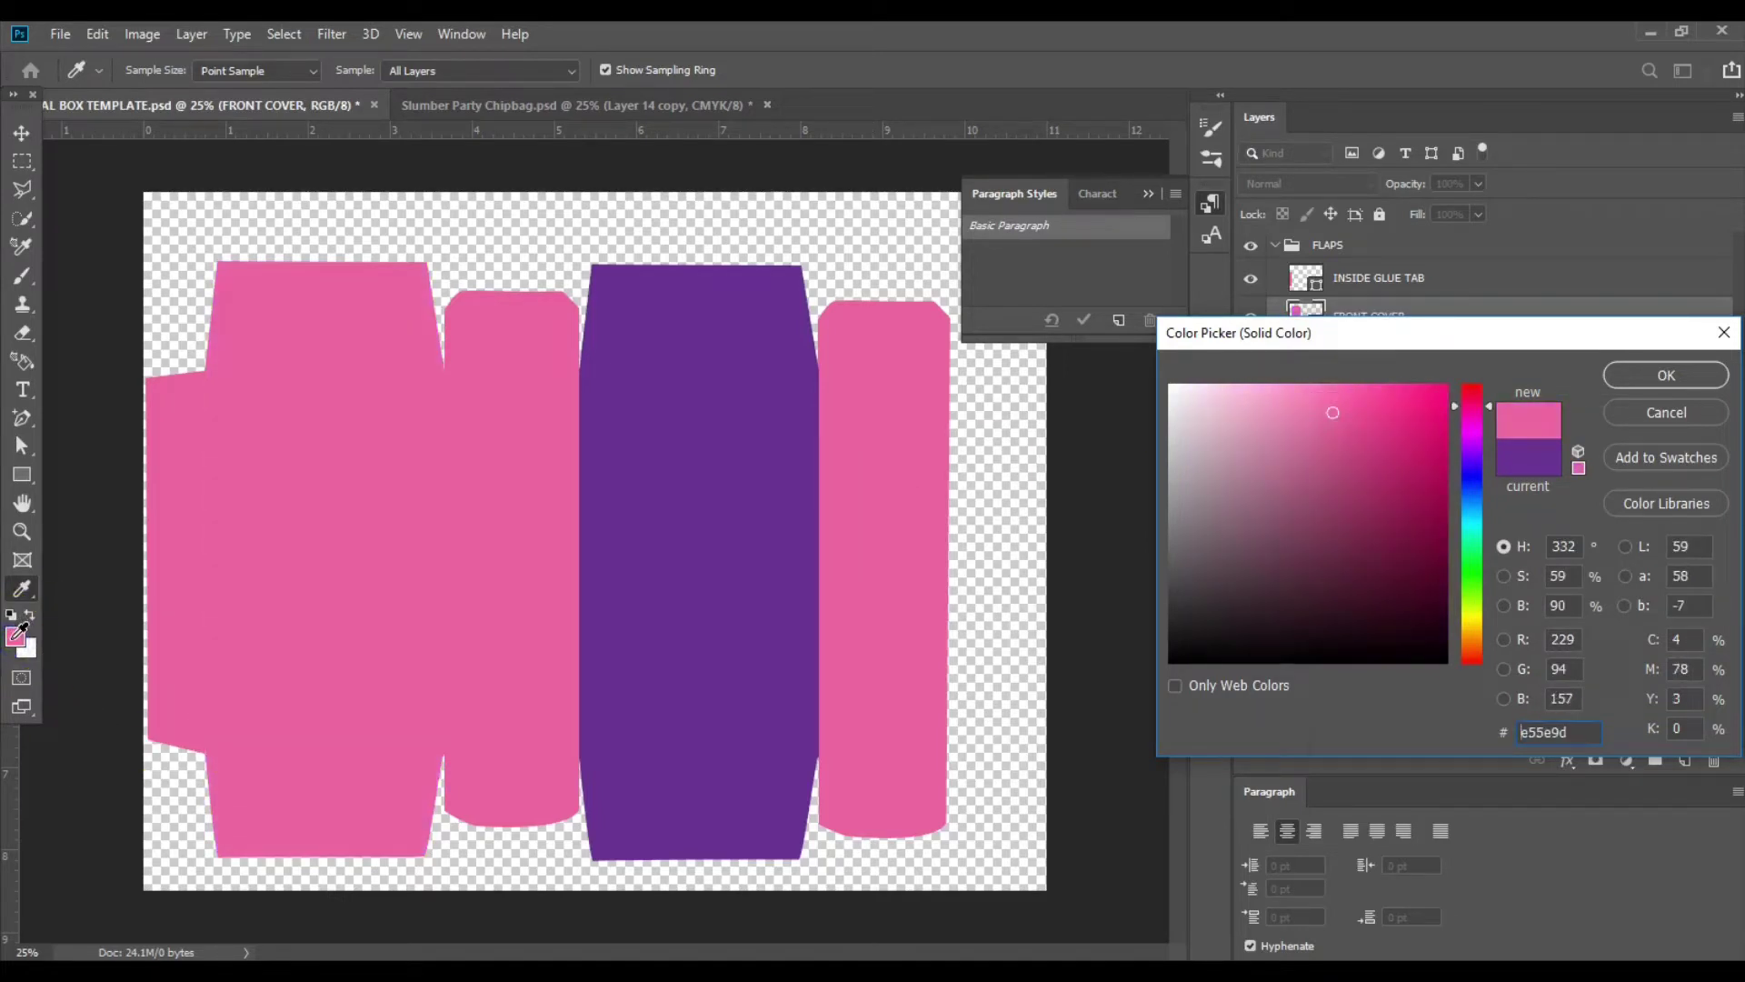
left_click(1662, 370)
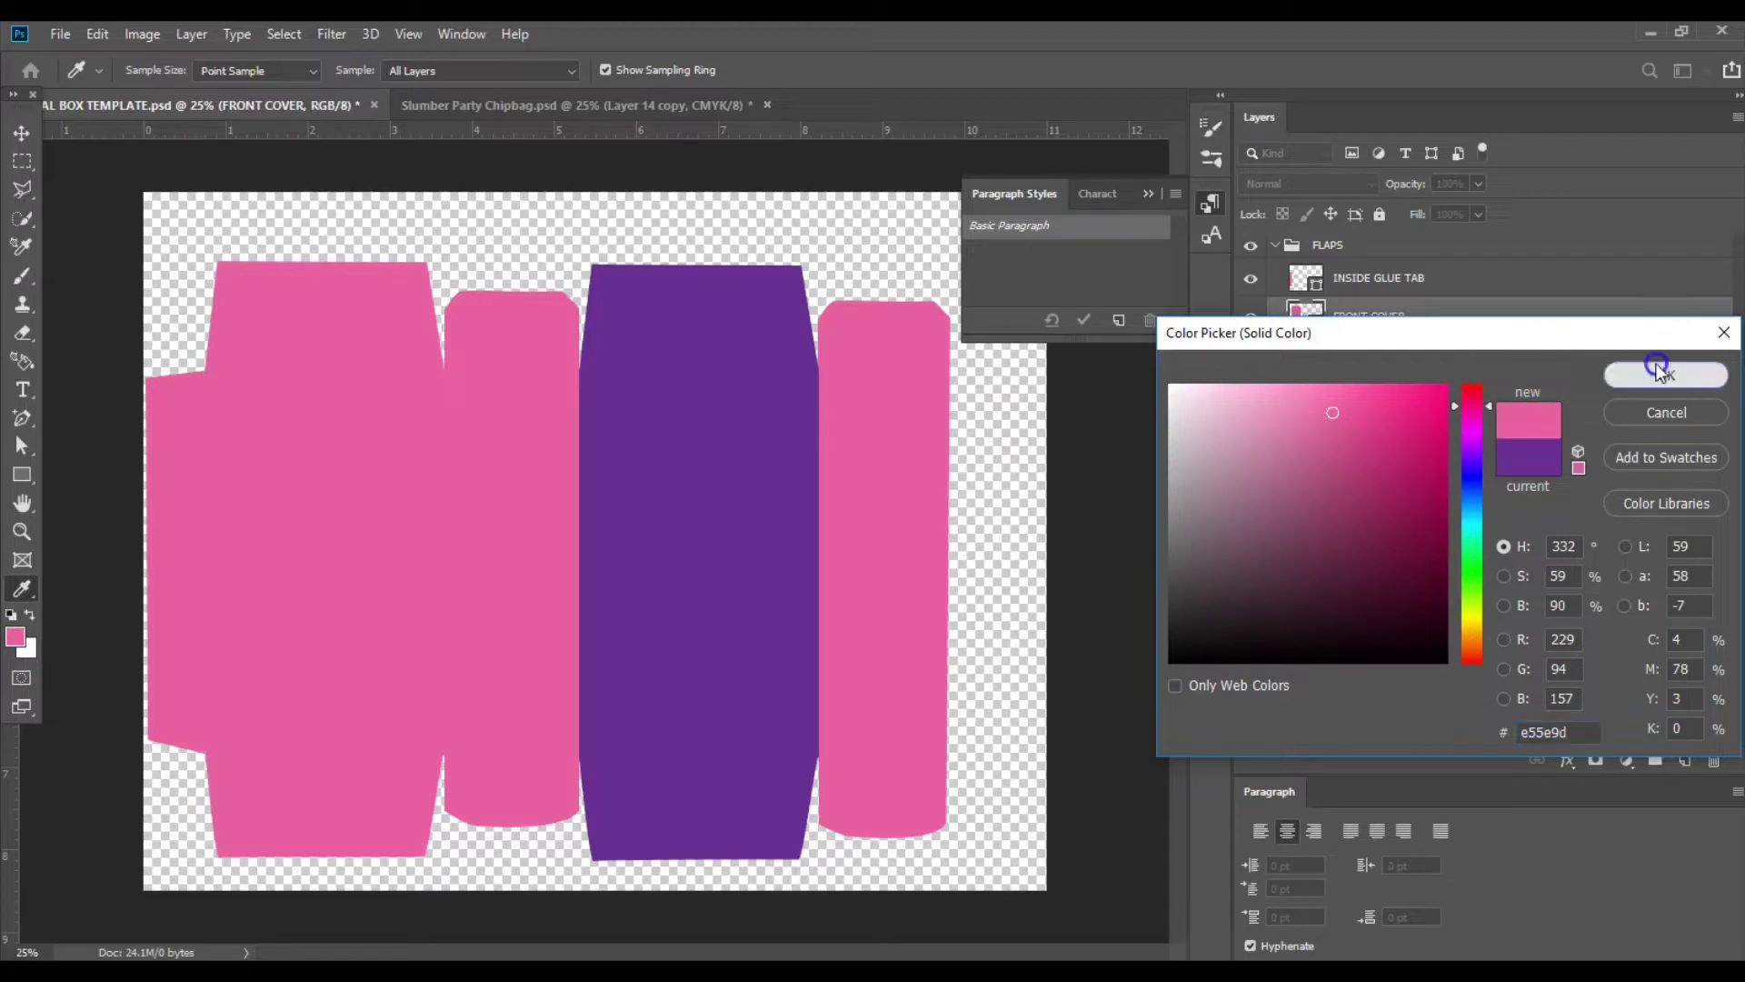
key("v")
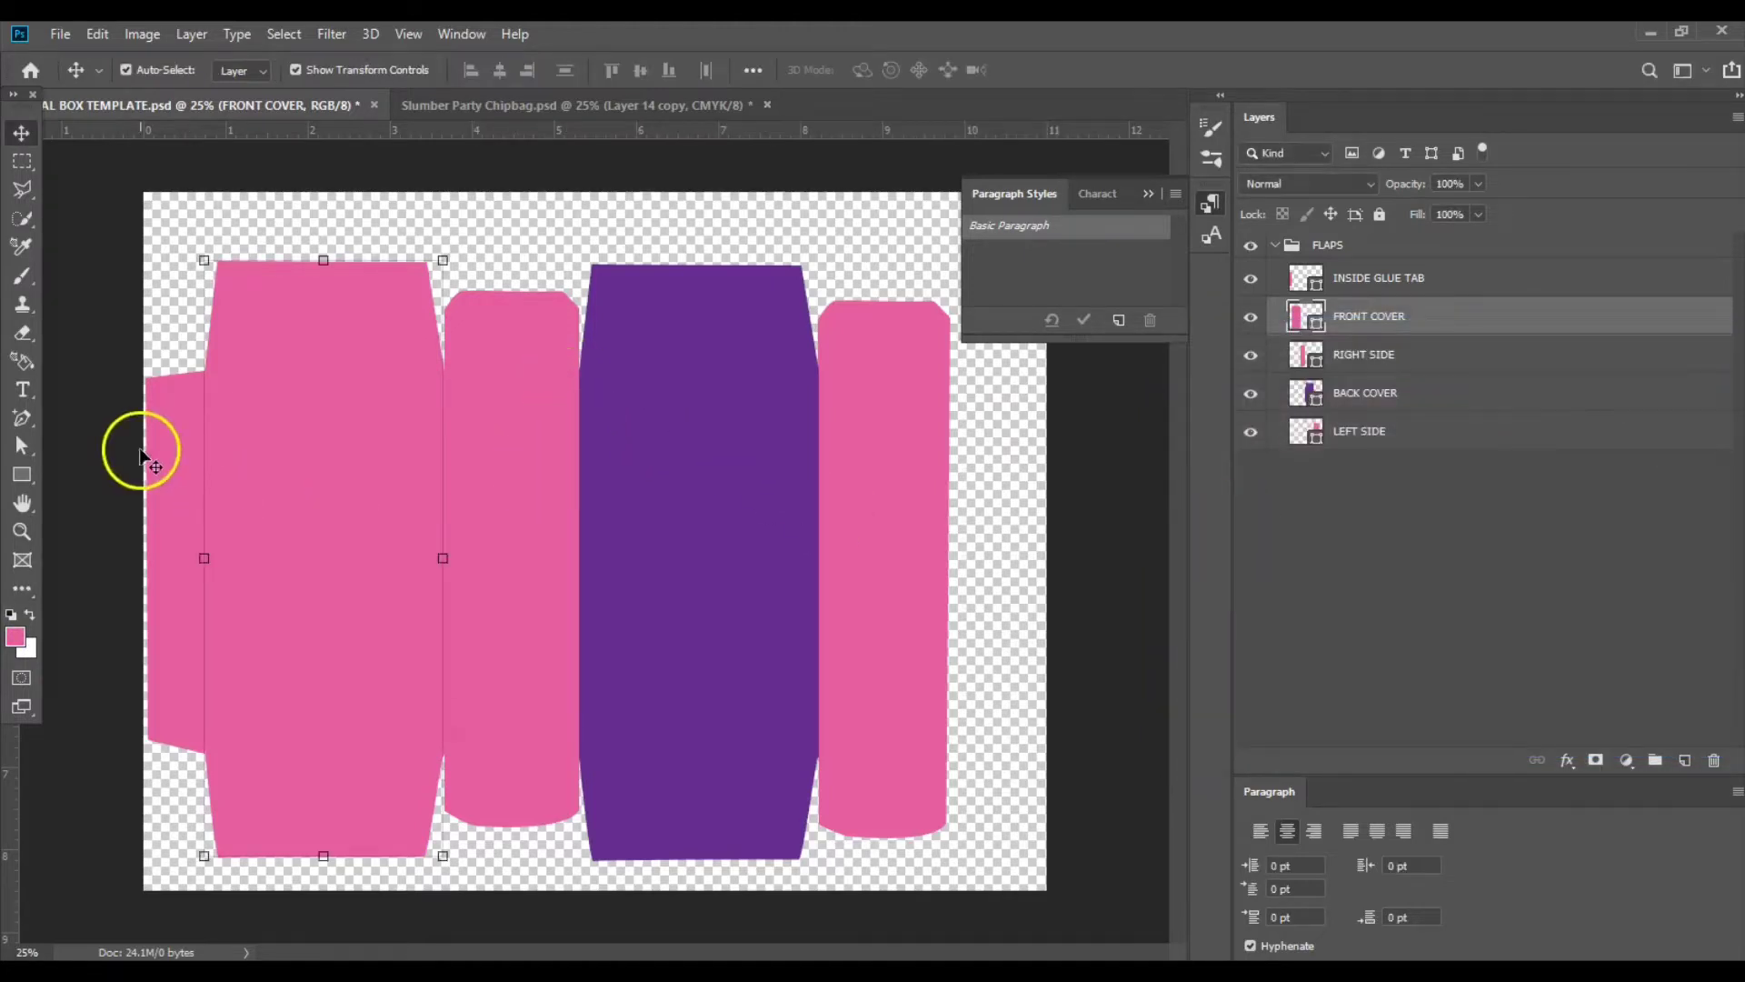
Recolour the BACK COVER shape with the same pink, e55e9d, and deselect the layers.
left_click(734, 468)
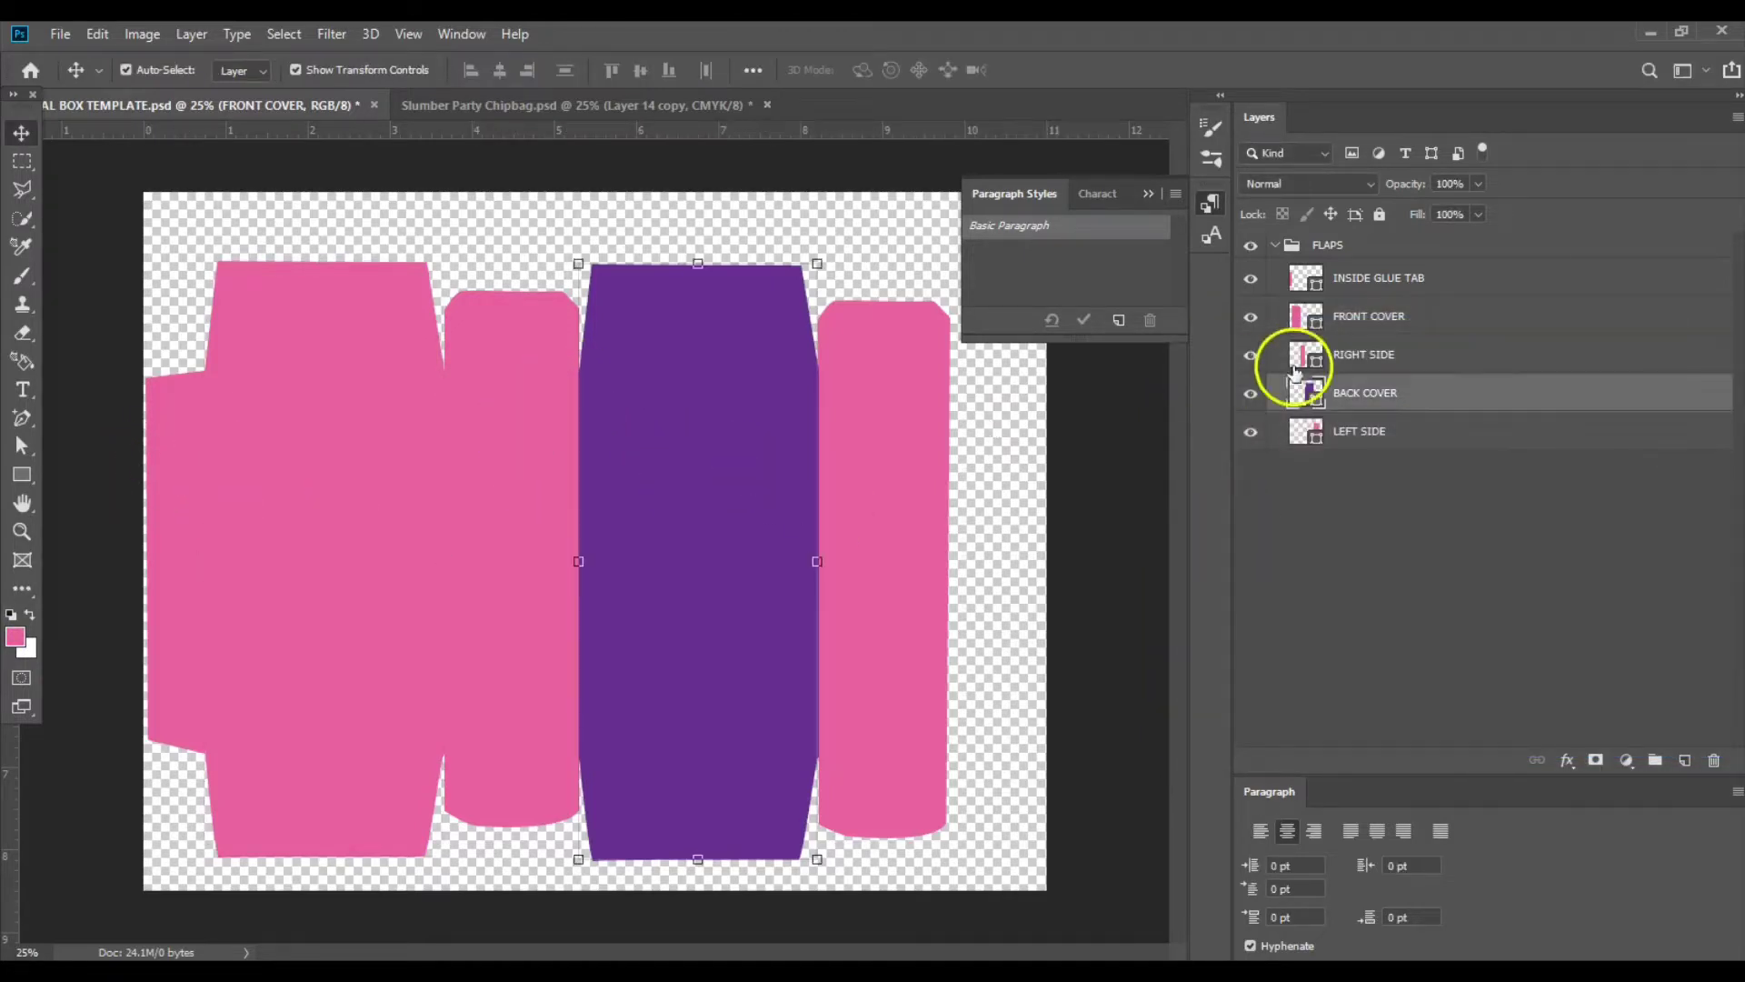
left_click(1312, 394)
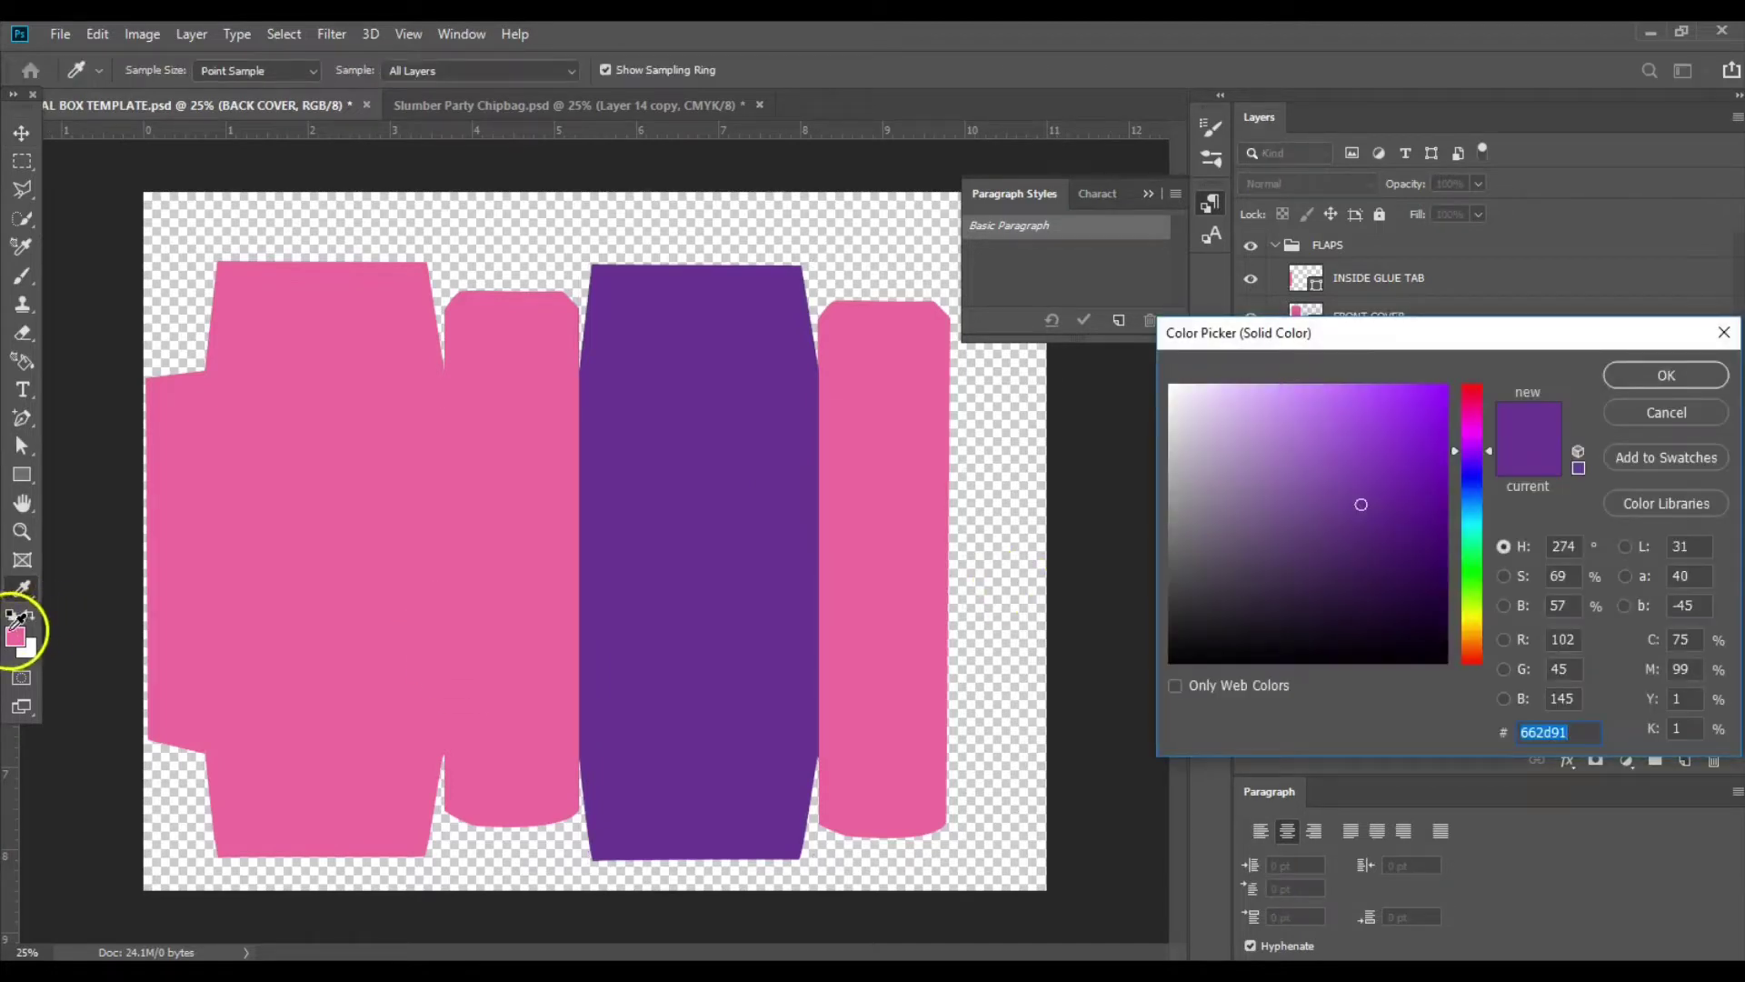
left_click(318, 546)
left_click(1671, 377)
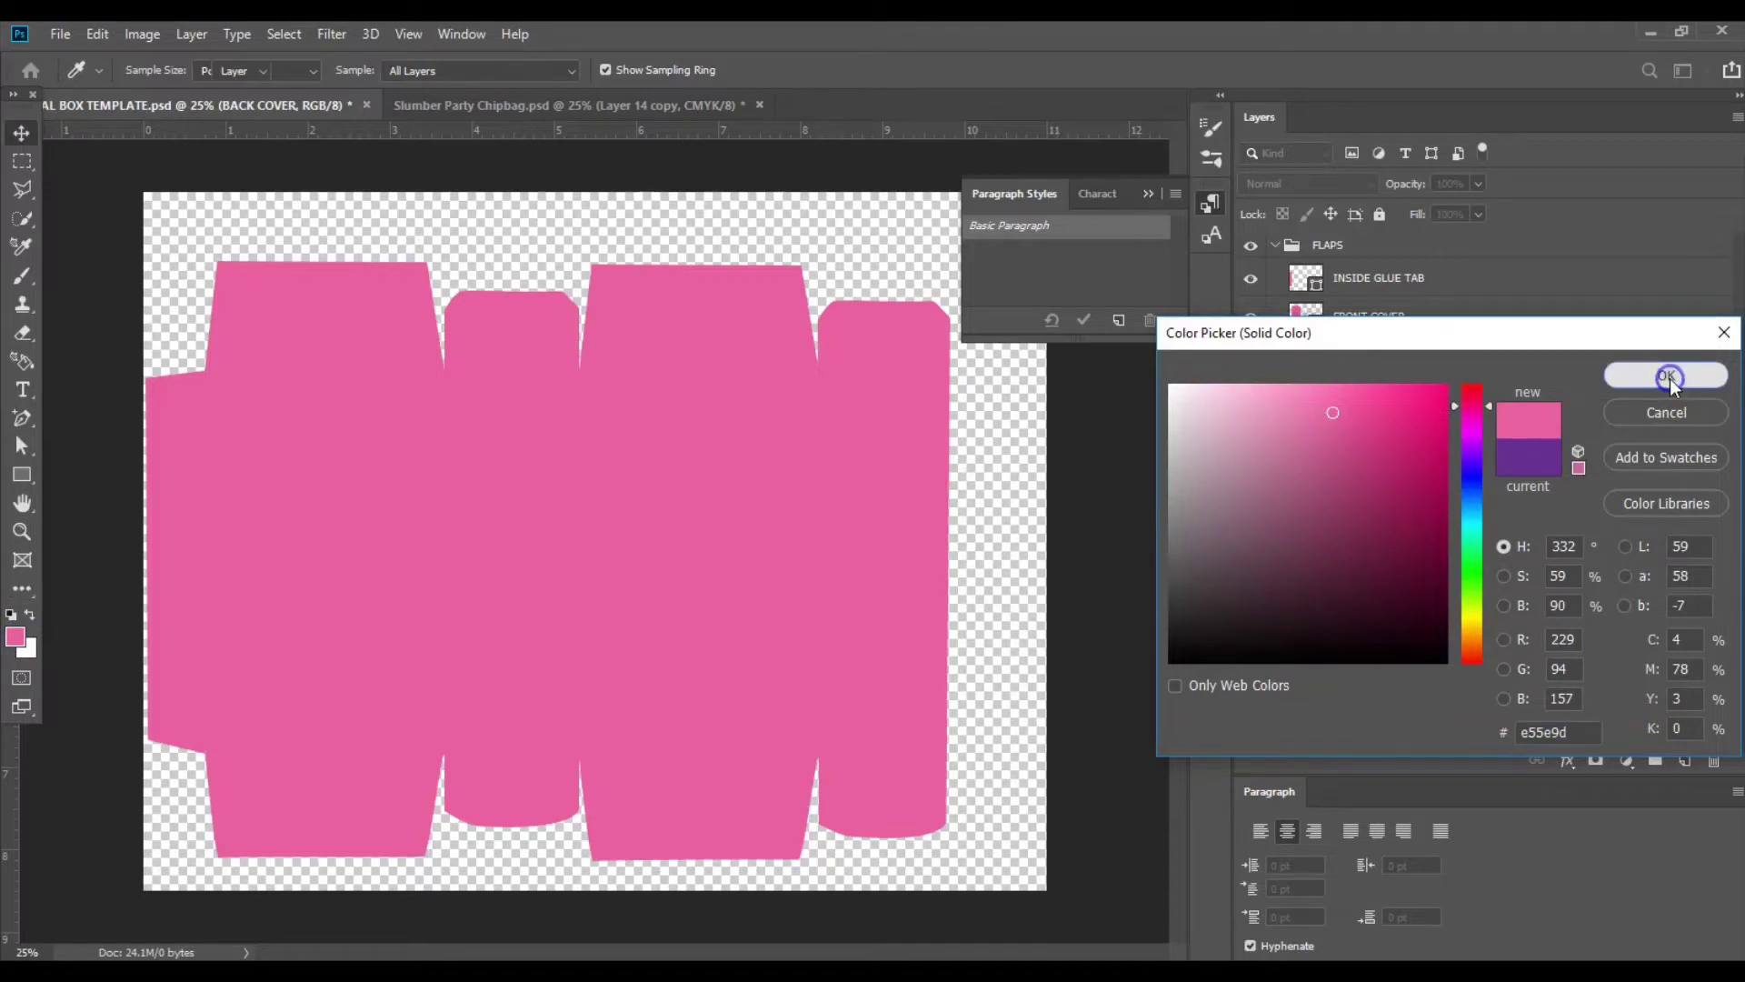
left_click(1344, 325)
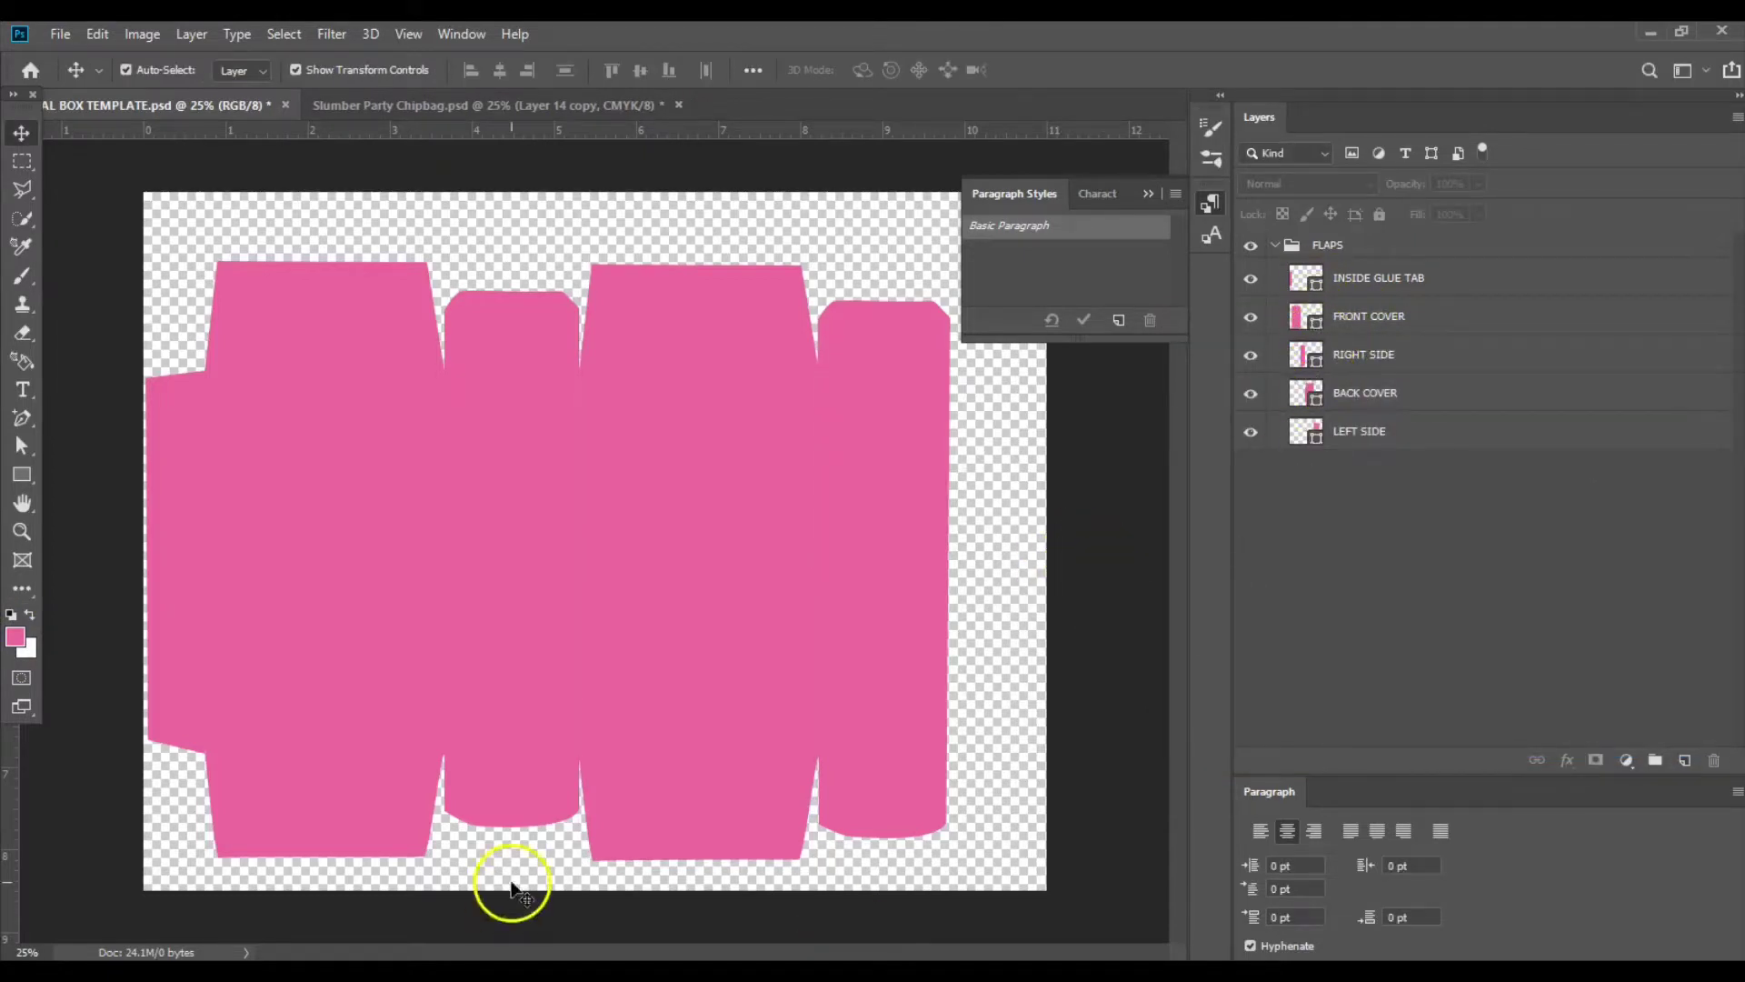
Open the BLACK WHITE POLKA DOT BACKGROUDN image from the BARBIE folder in Photoshop.
mouse_move(508, 971)
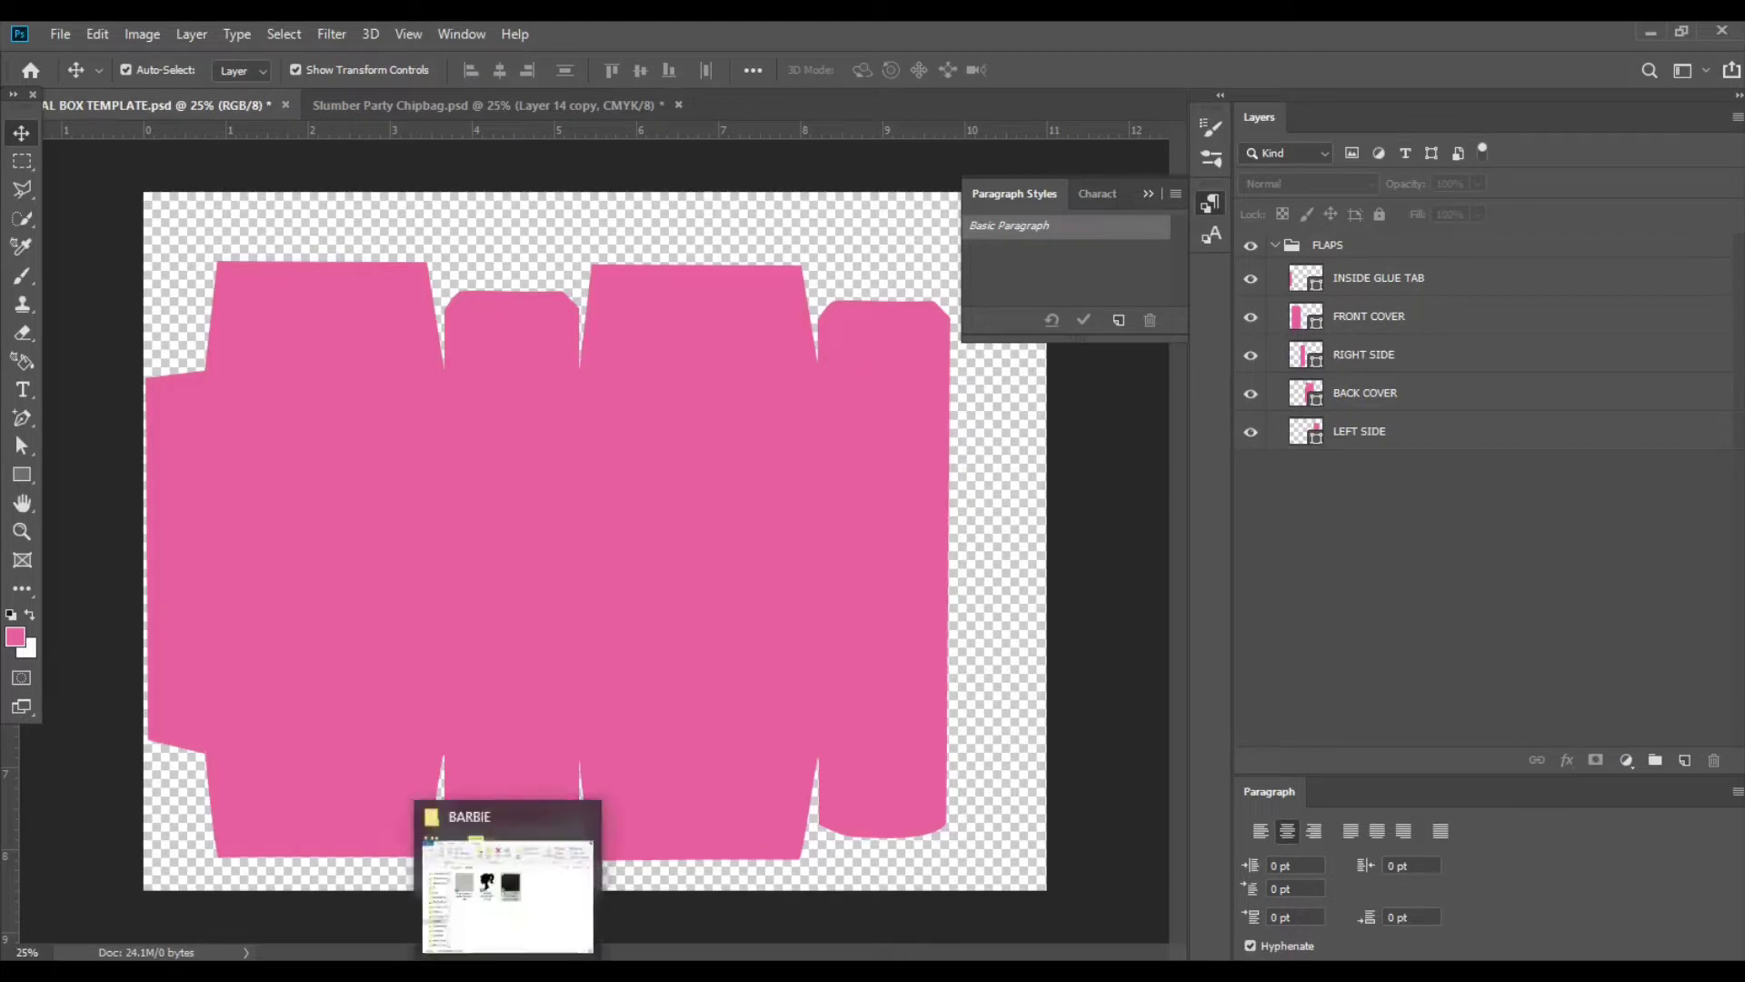
left_click(502, 936)
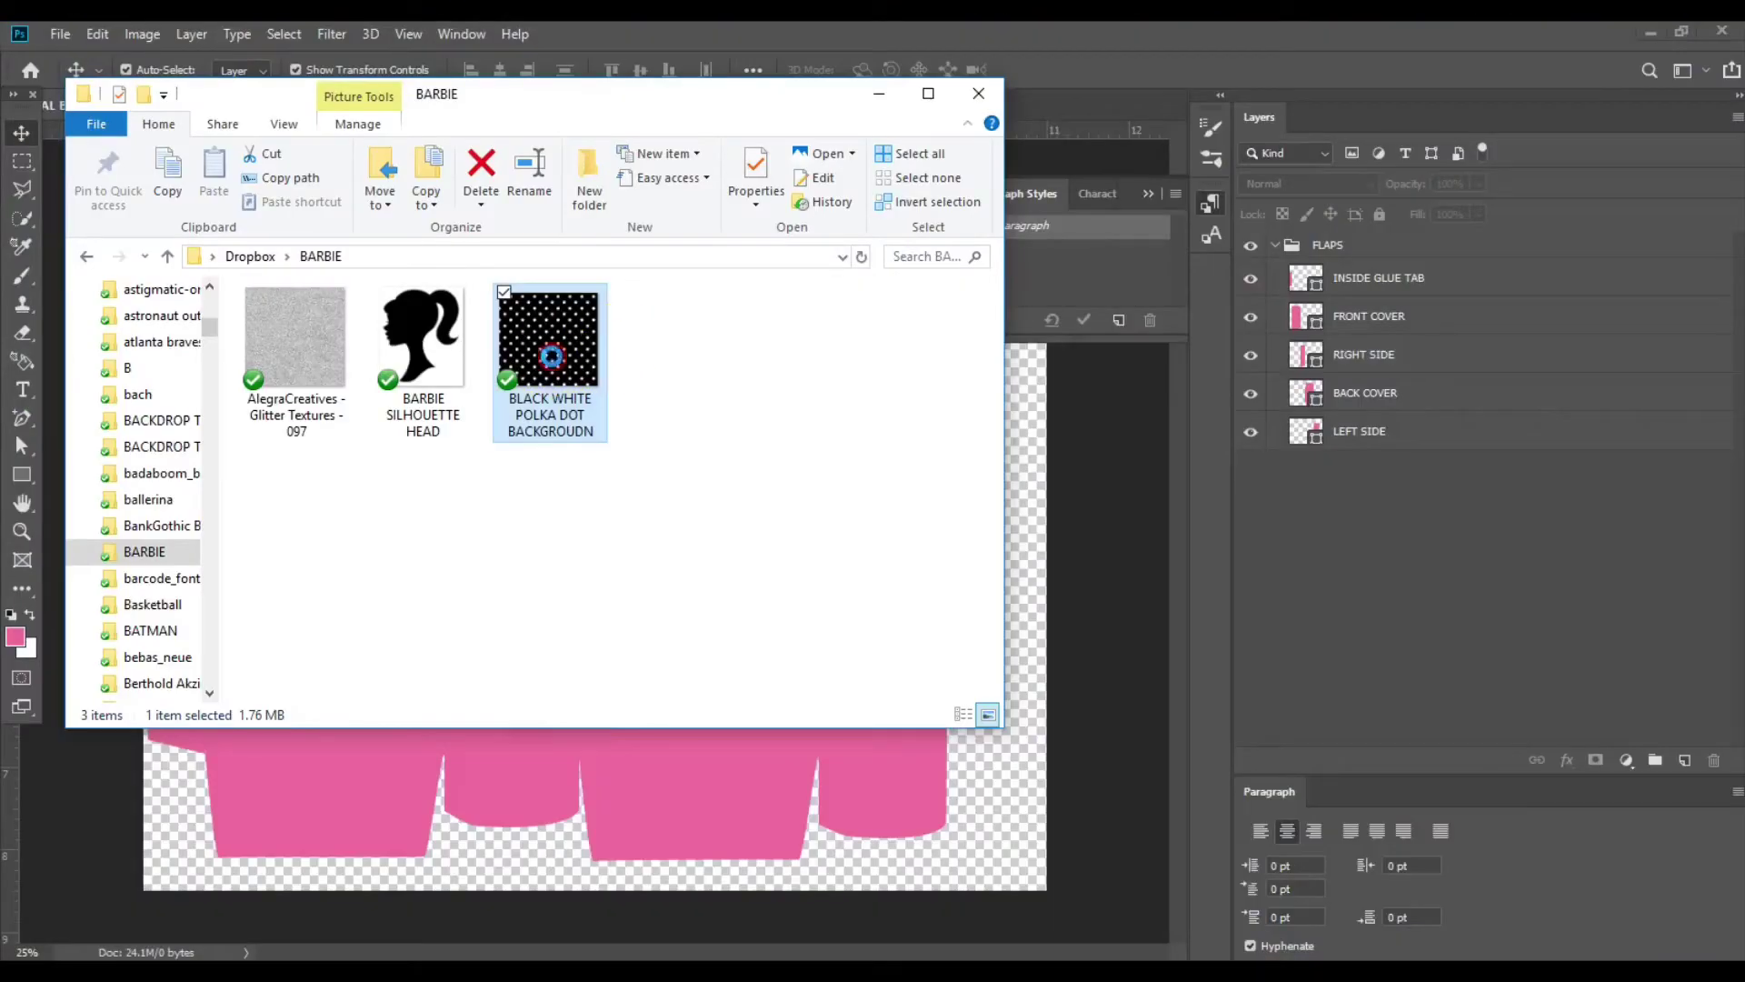
right_click(551, 355)
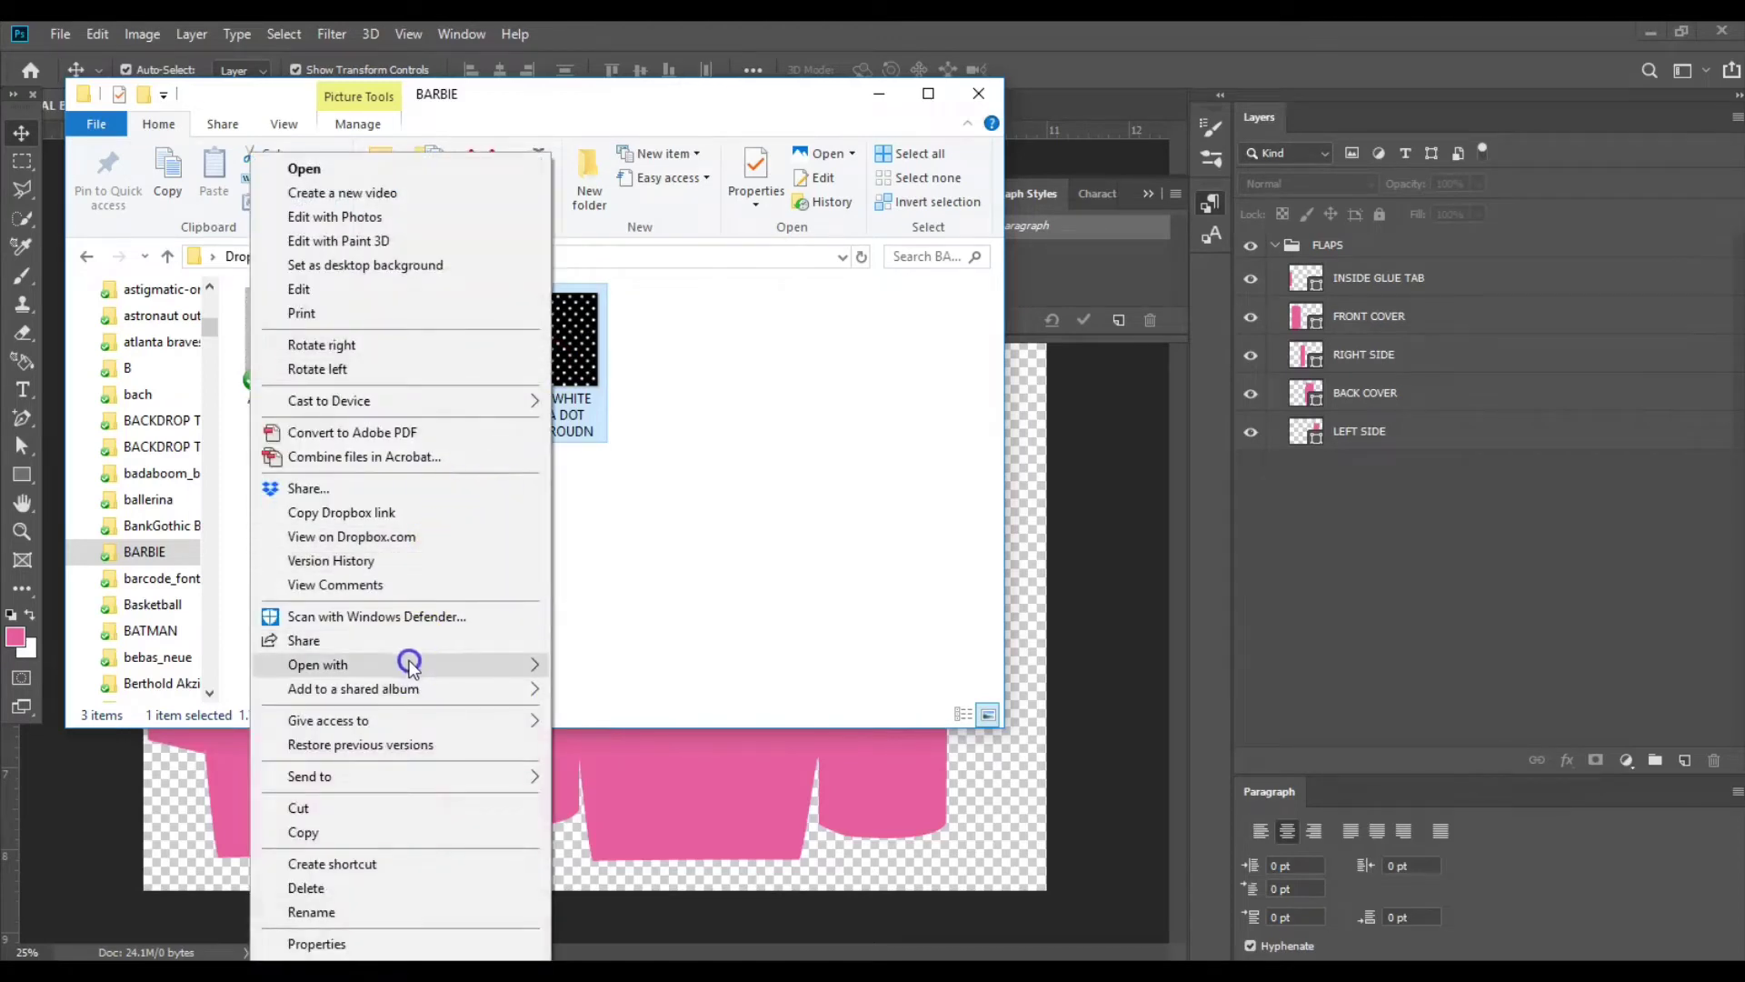
mouse_move(412, 664)
left_click(669, 691)
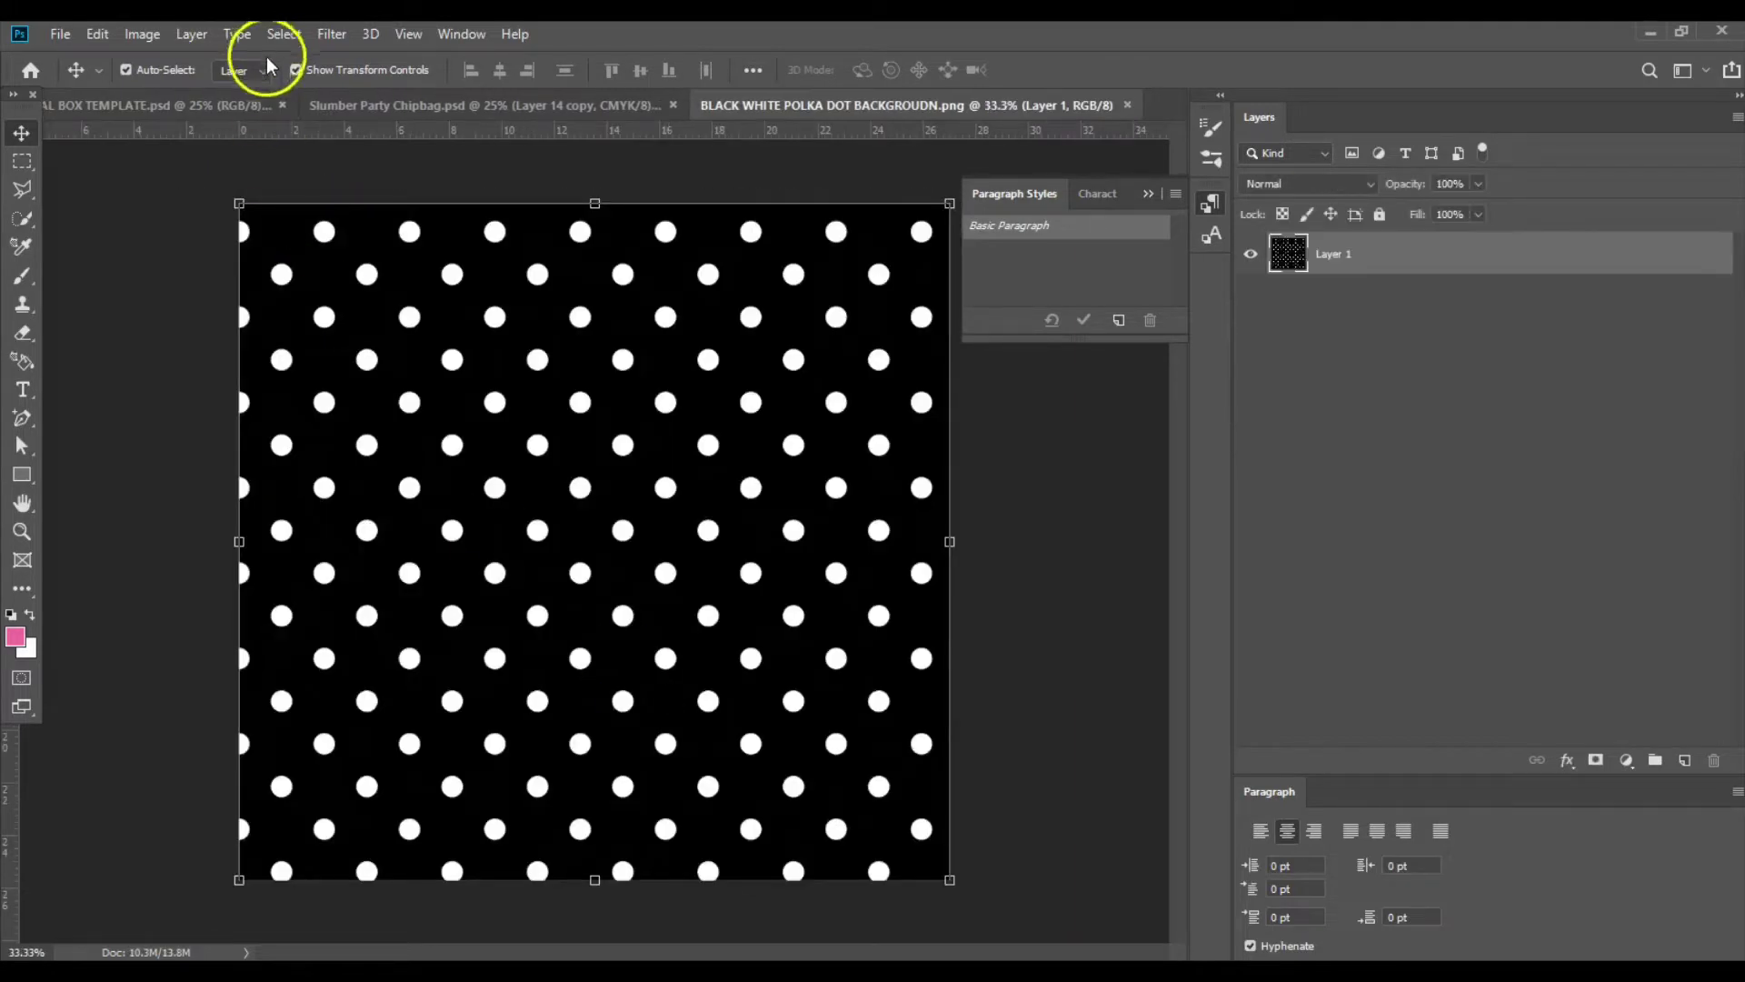
Check the polka dot image's pixel dimensions and resolution without changing them.
left_click(91, 37)
mouse_move(142, 34)
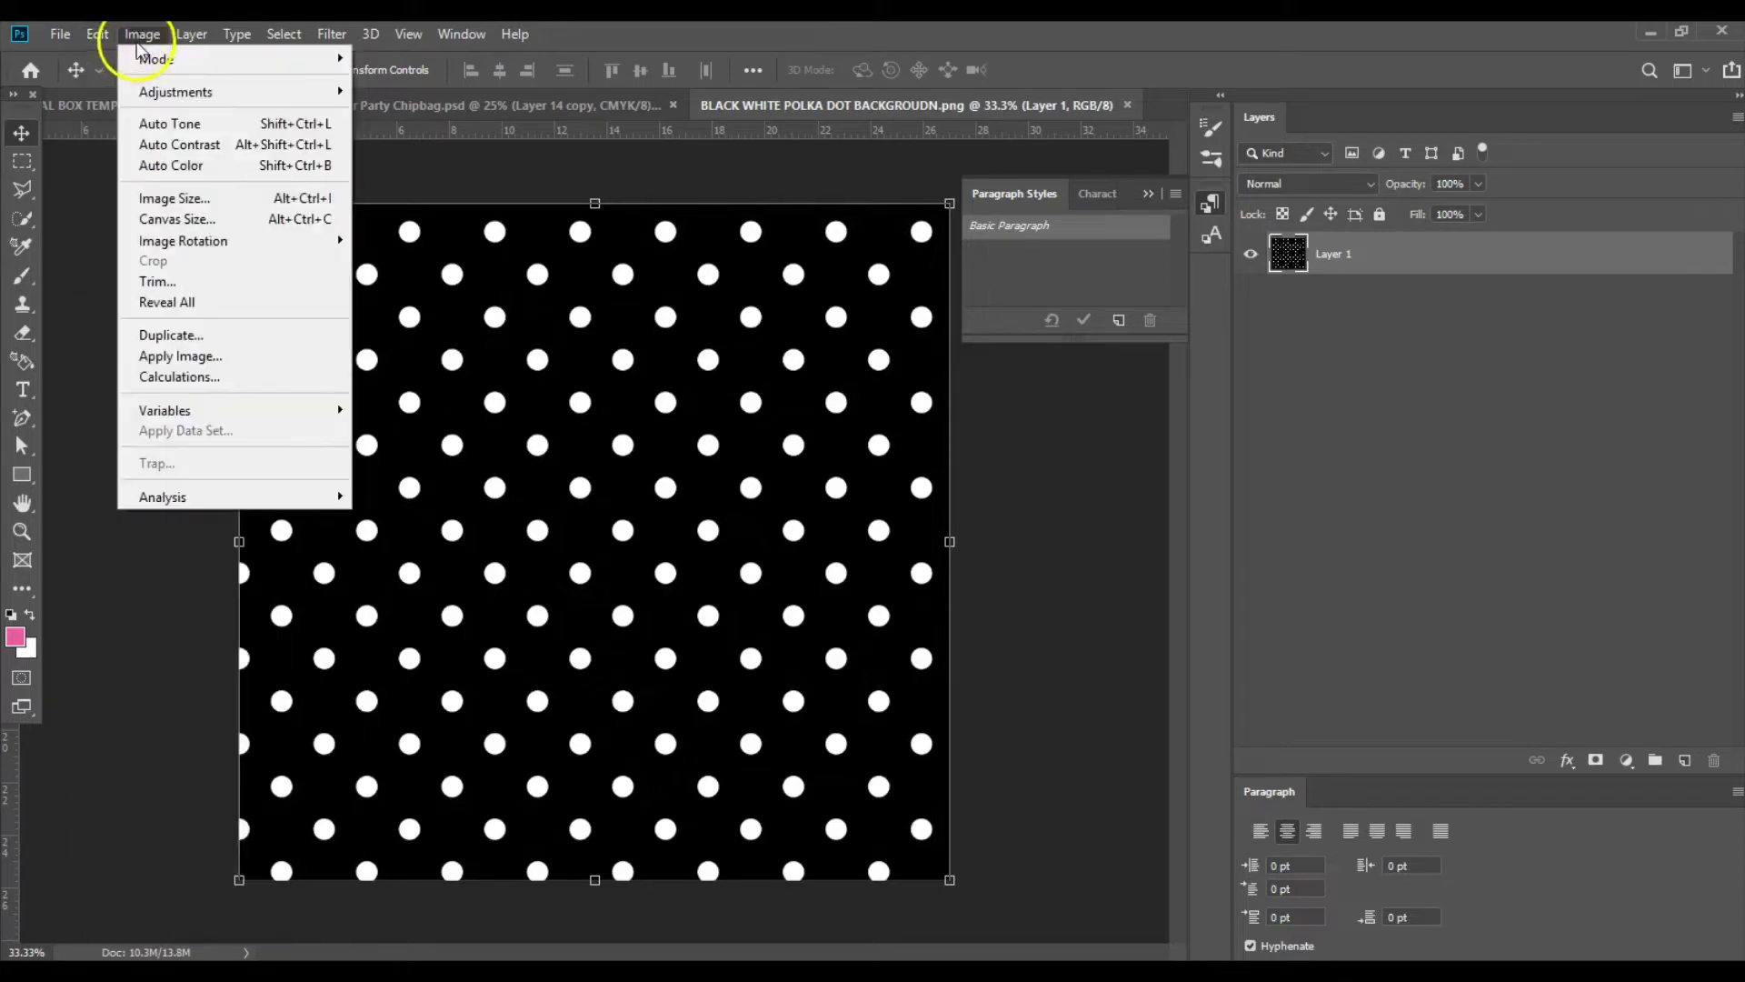
left_click(145, 198)
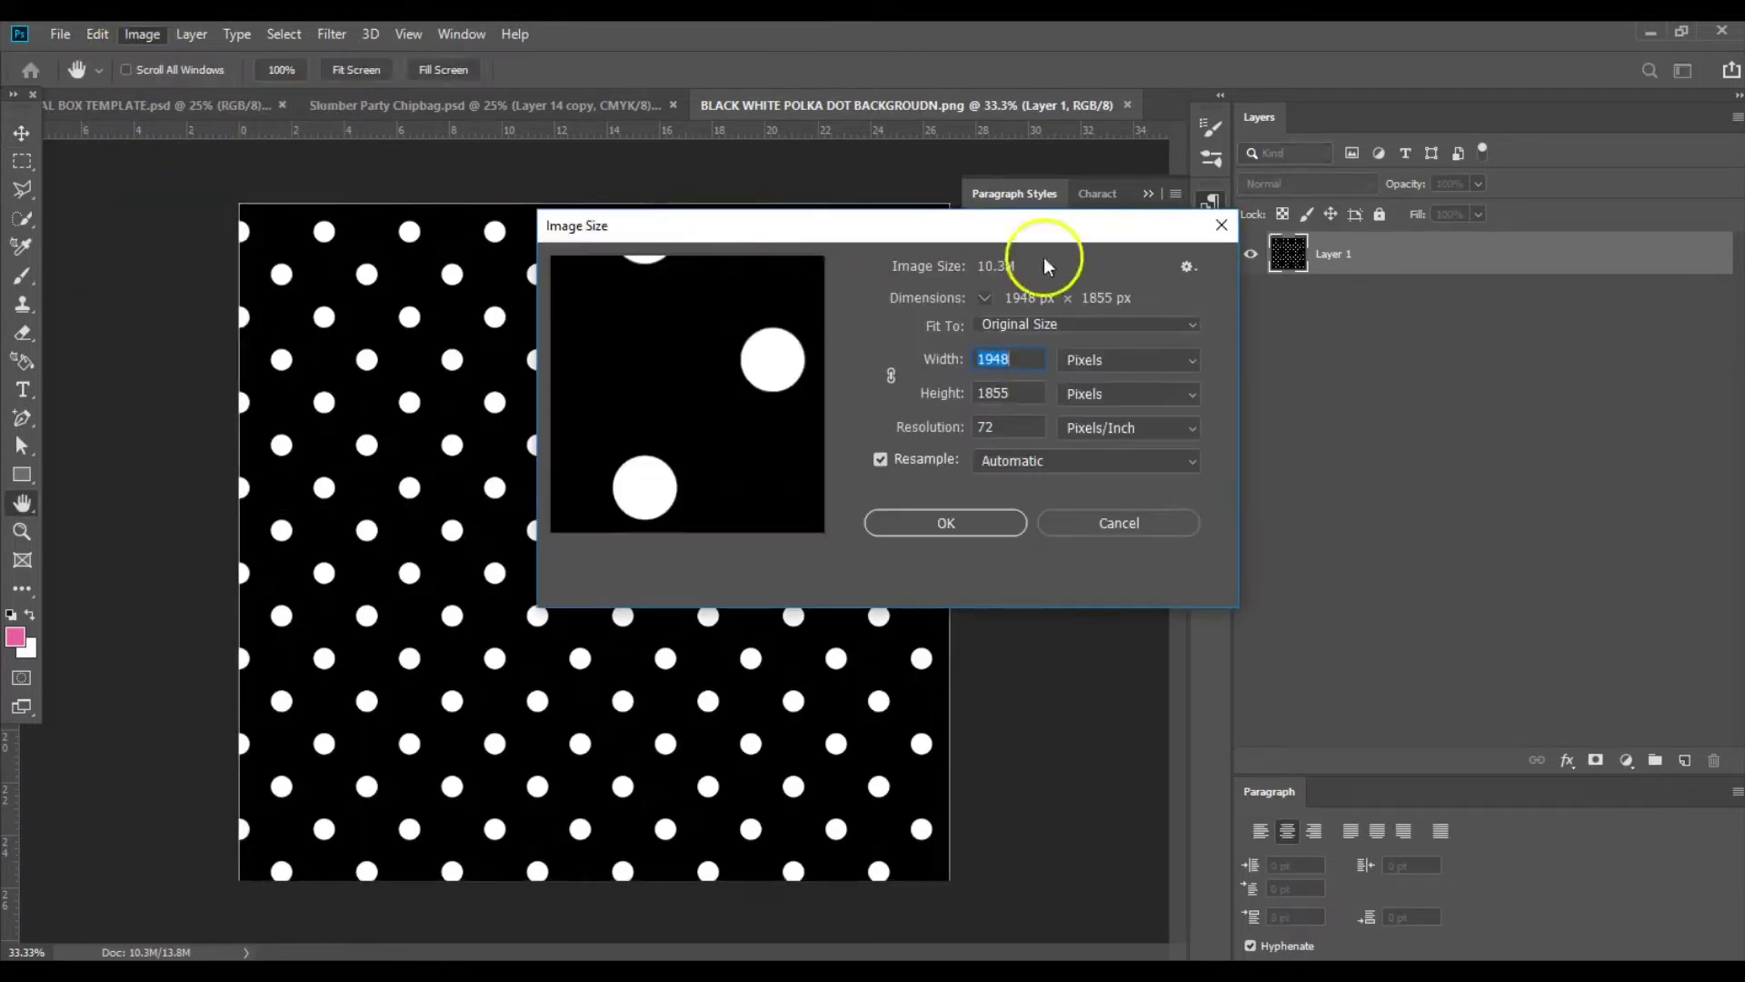
left_click(1118, 523)
Define the polka dot image as a pattern named BLACK WHITE DOTS BAR.
left_click(97, 33)
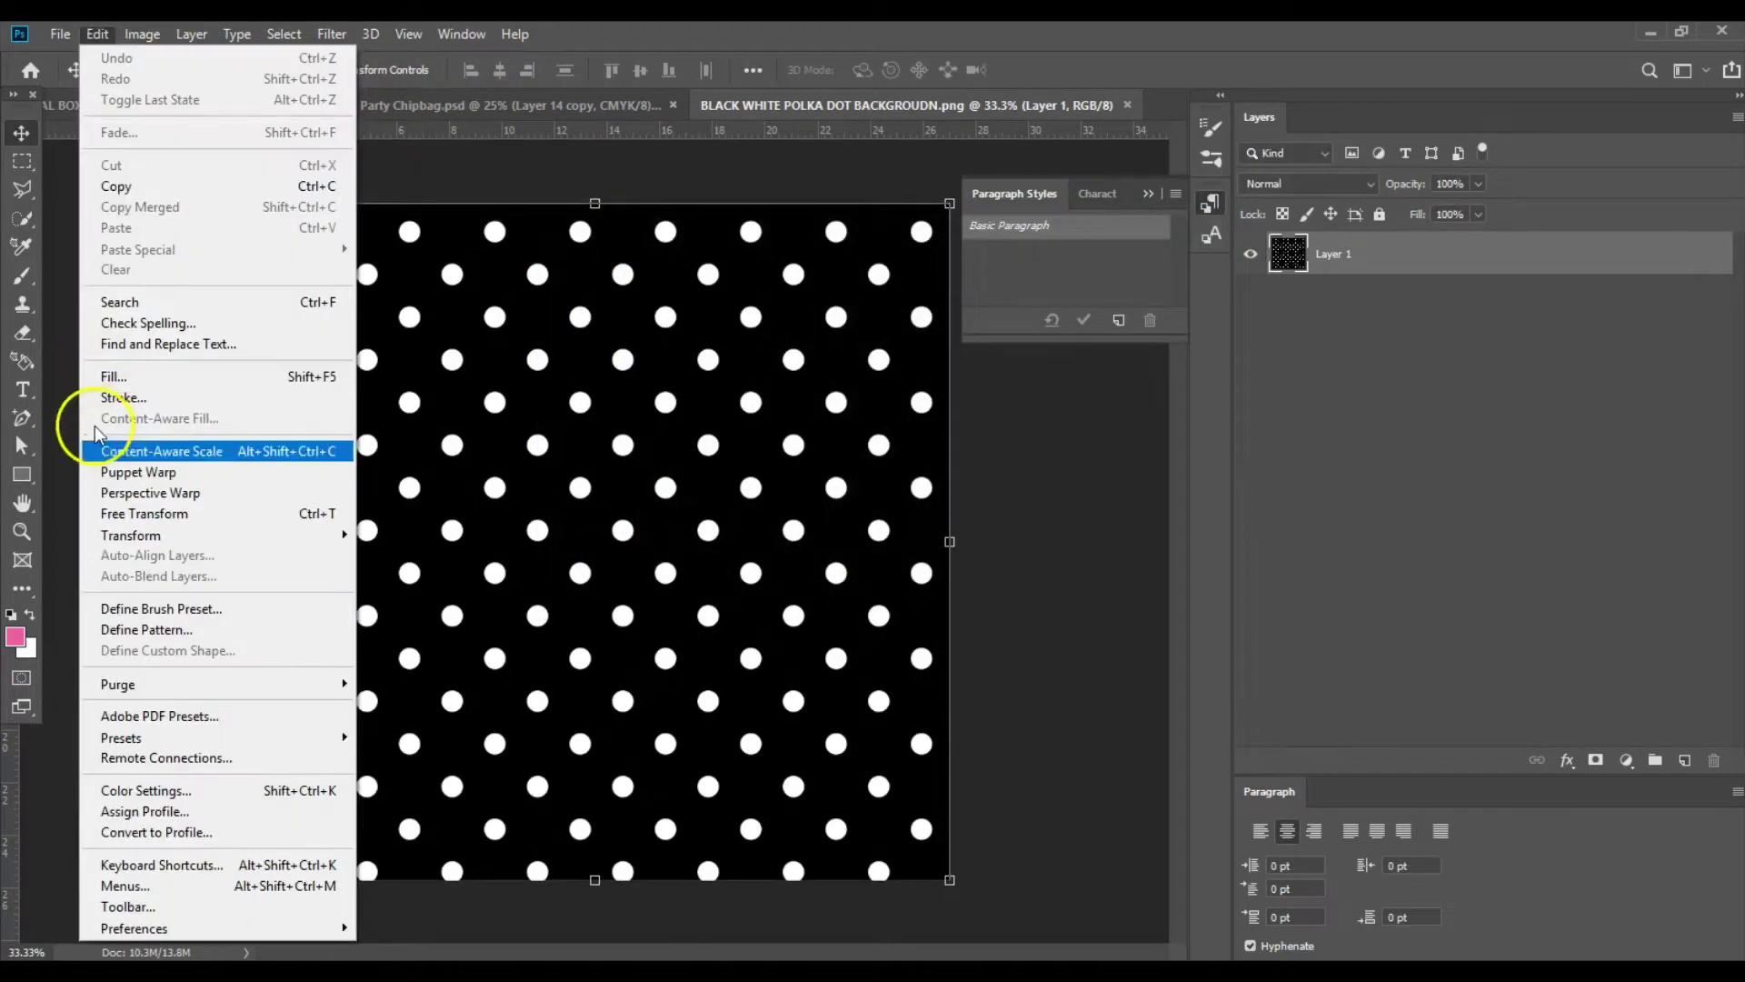
left_click(139, 630)
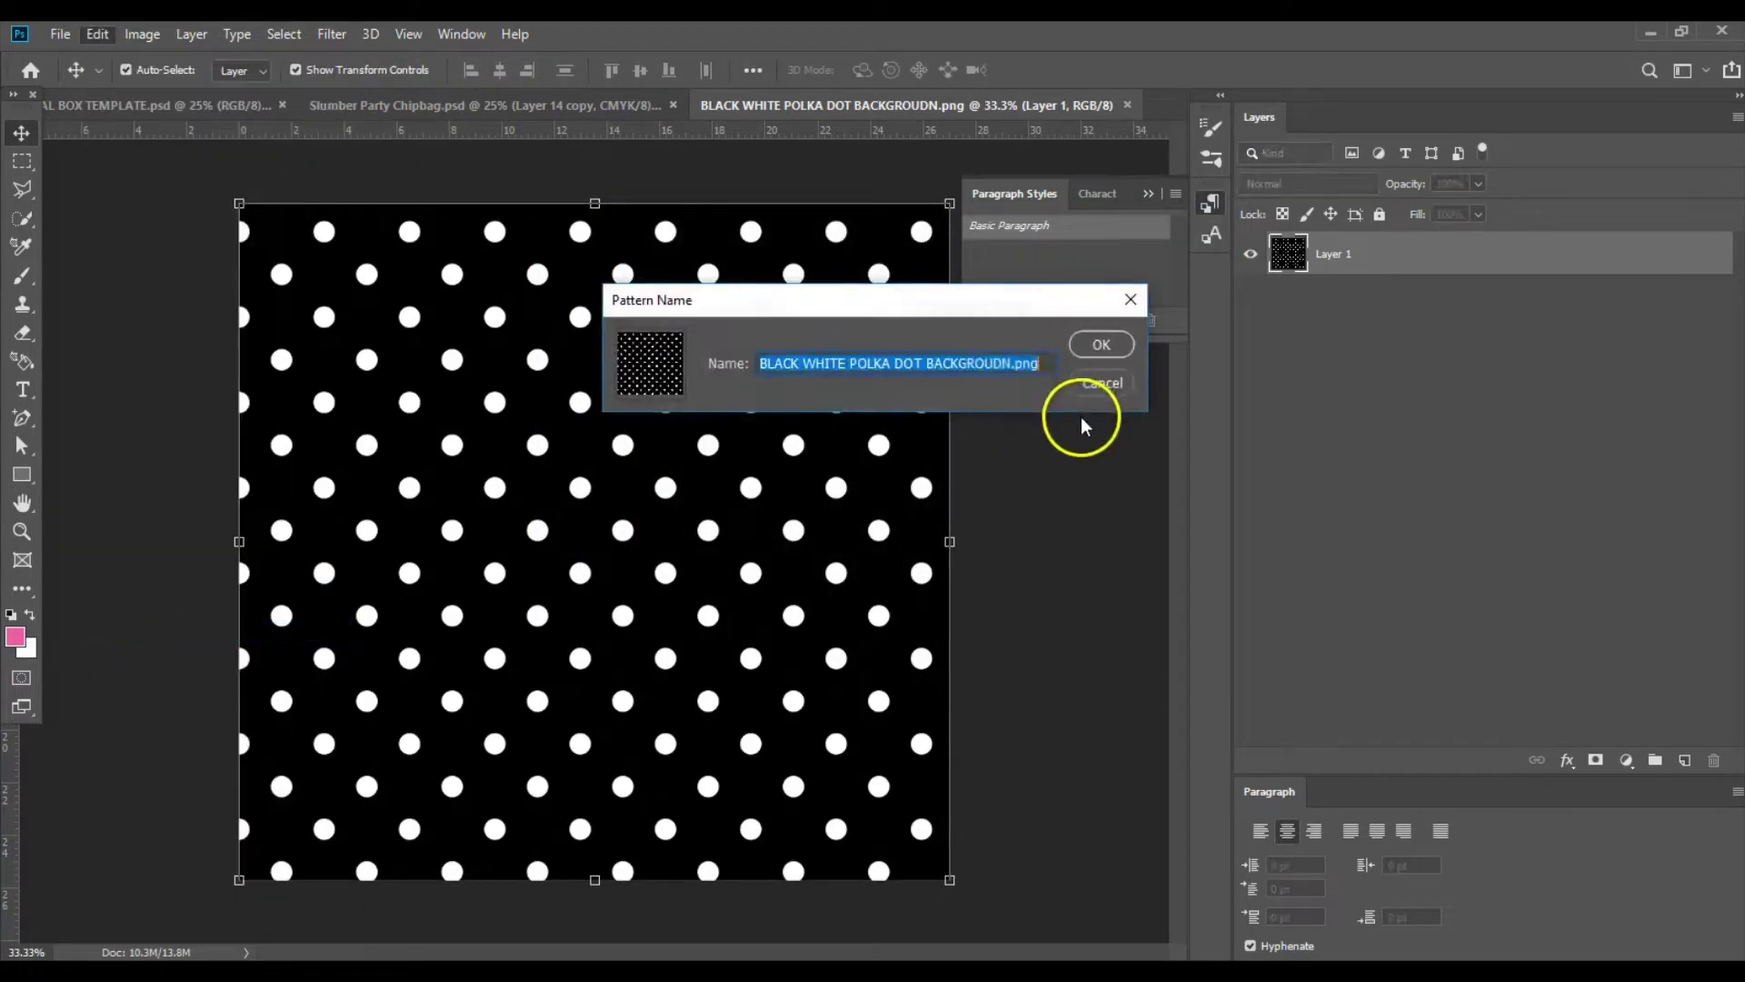
type("B")
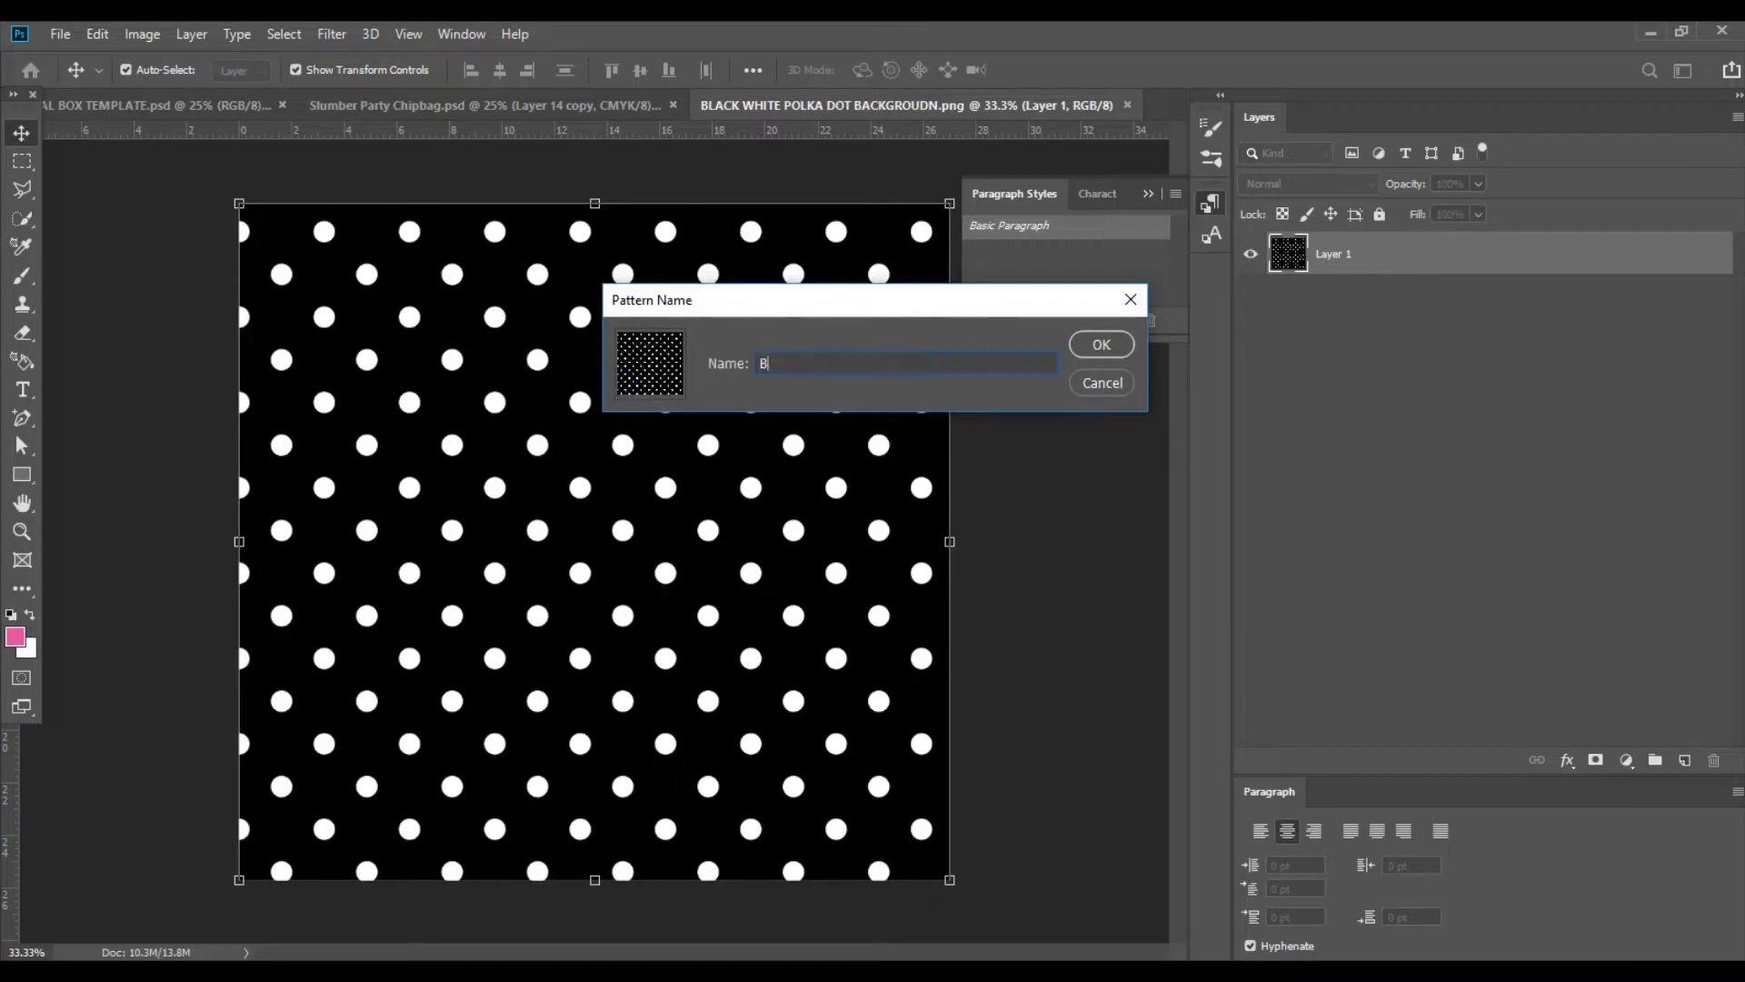
type("LACK WHITE DOTS BAR")
key("Return")
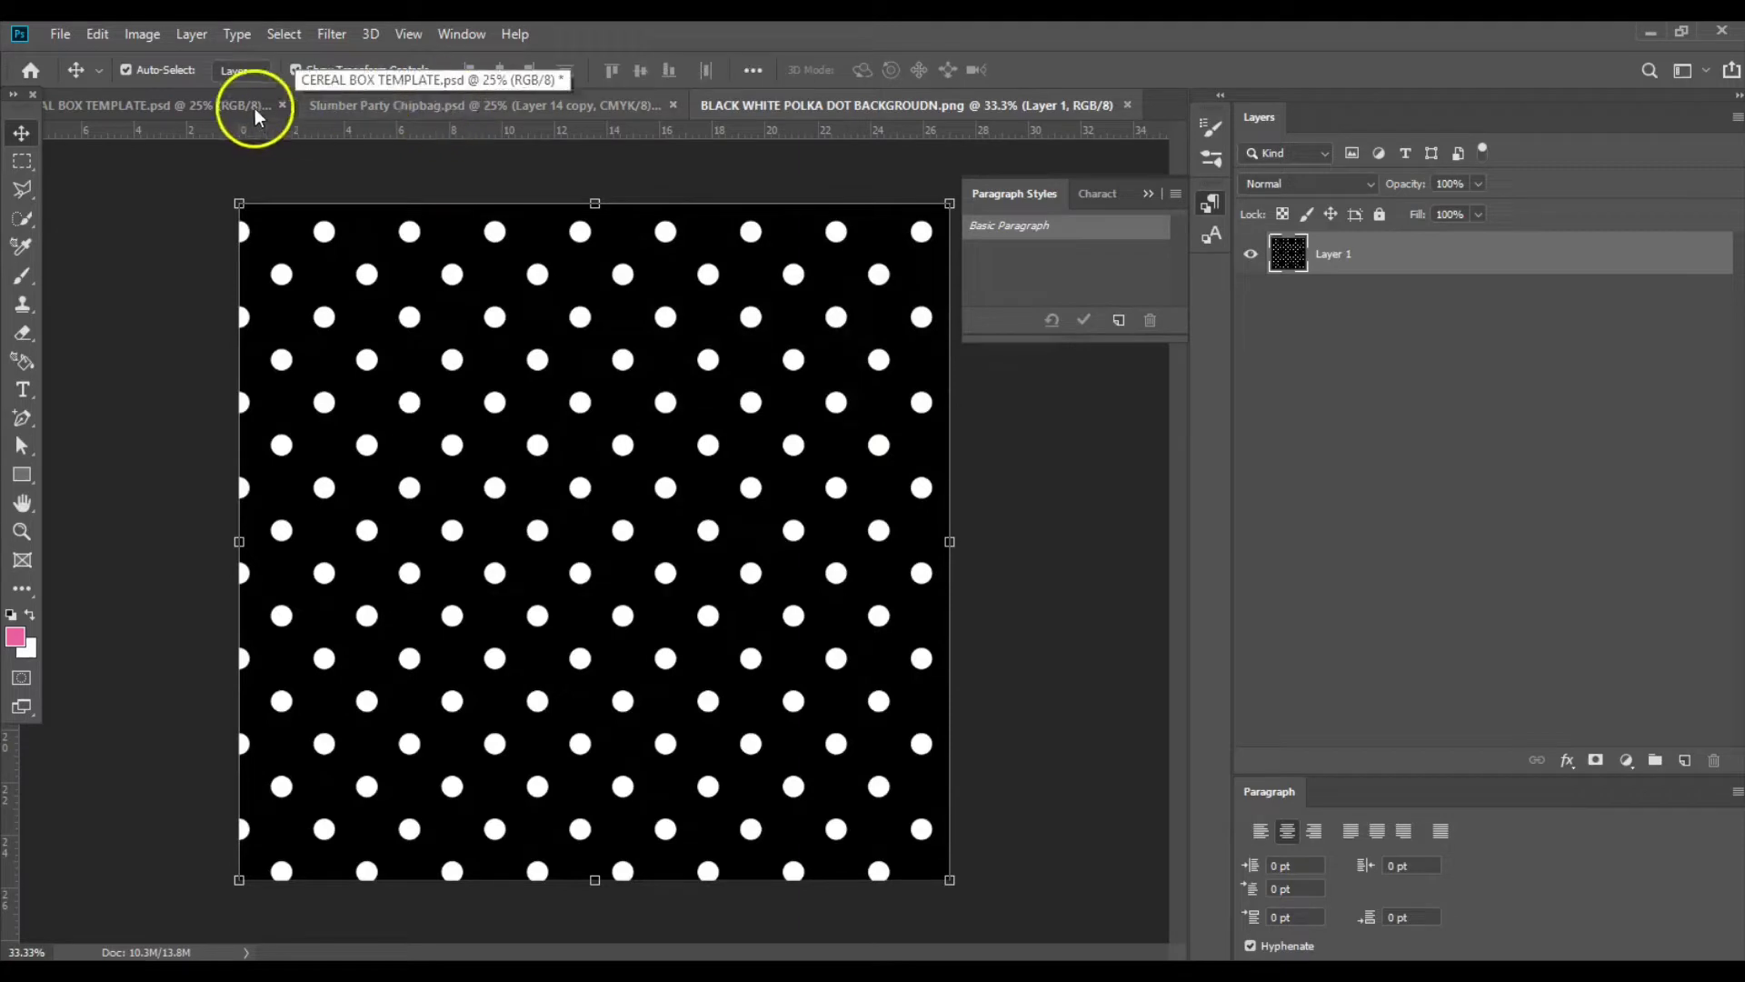
Place the BLACK WHITE POLKA DOT BACKGROUDN image as an embedded object in the cereal box template, aligned with the canvas's left edge.
left_click_drag(1336, 236, 646, 137)
left_click(878, 386)
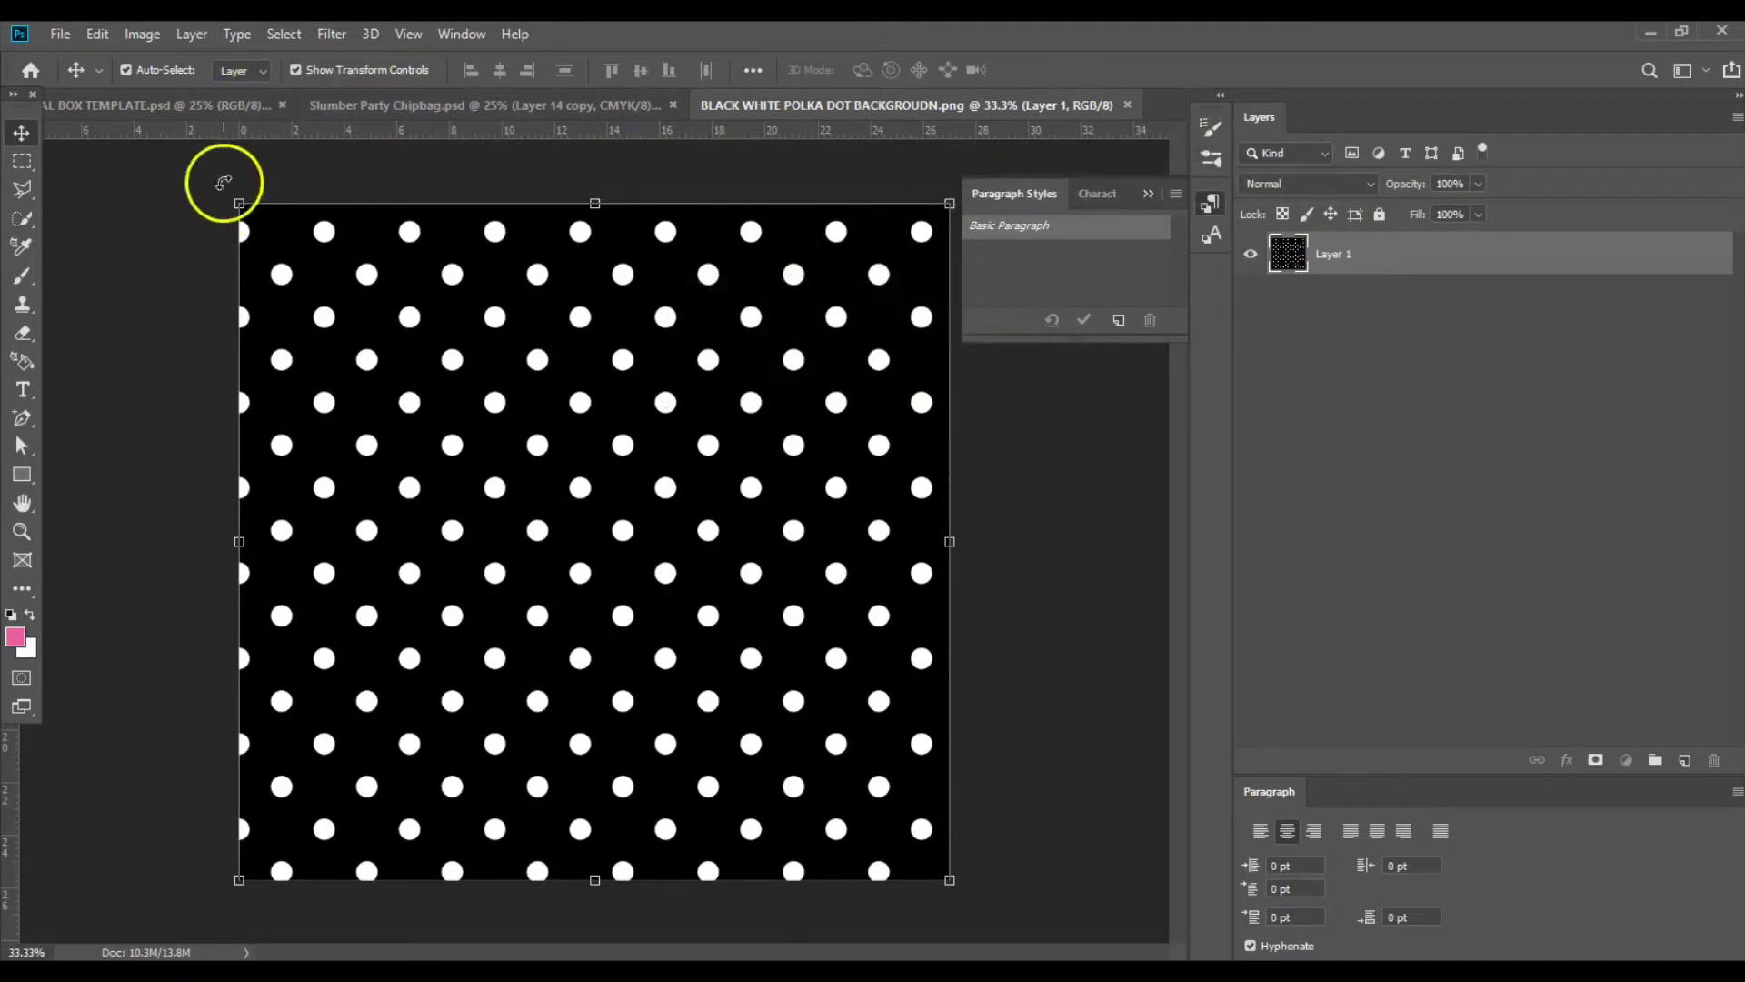
left_click(96, 104)
left_click(60, 35)
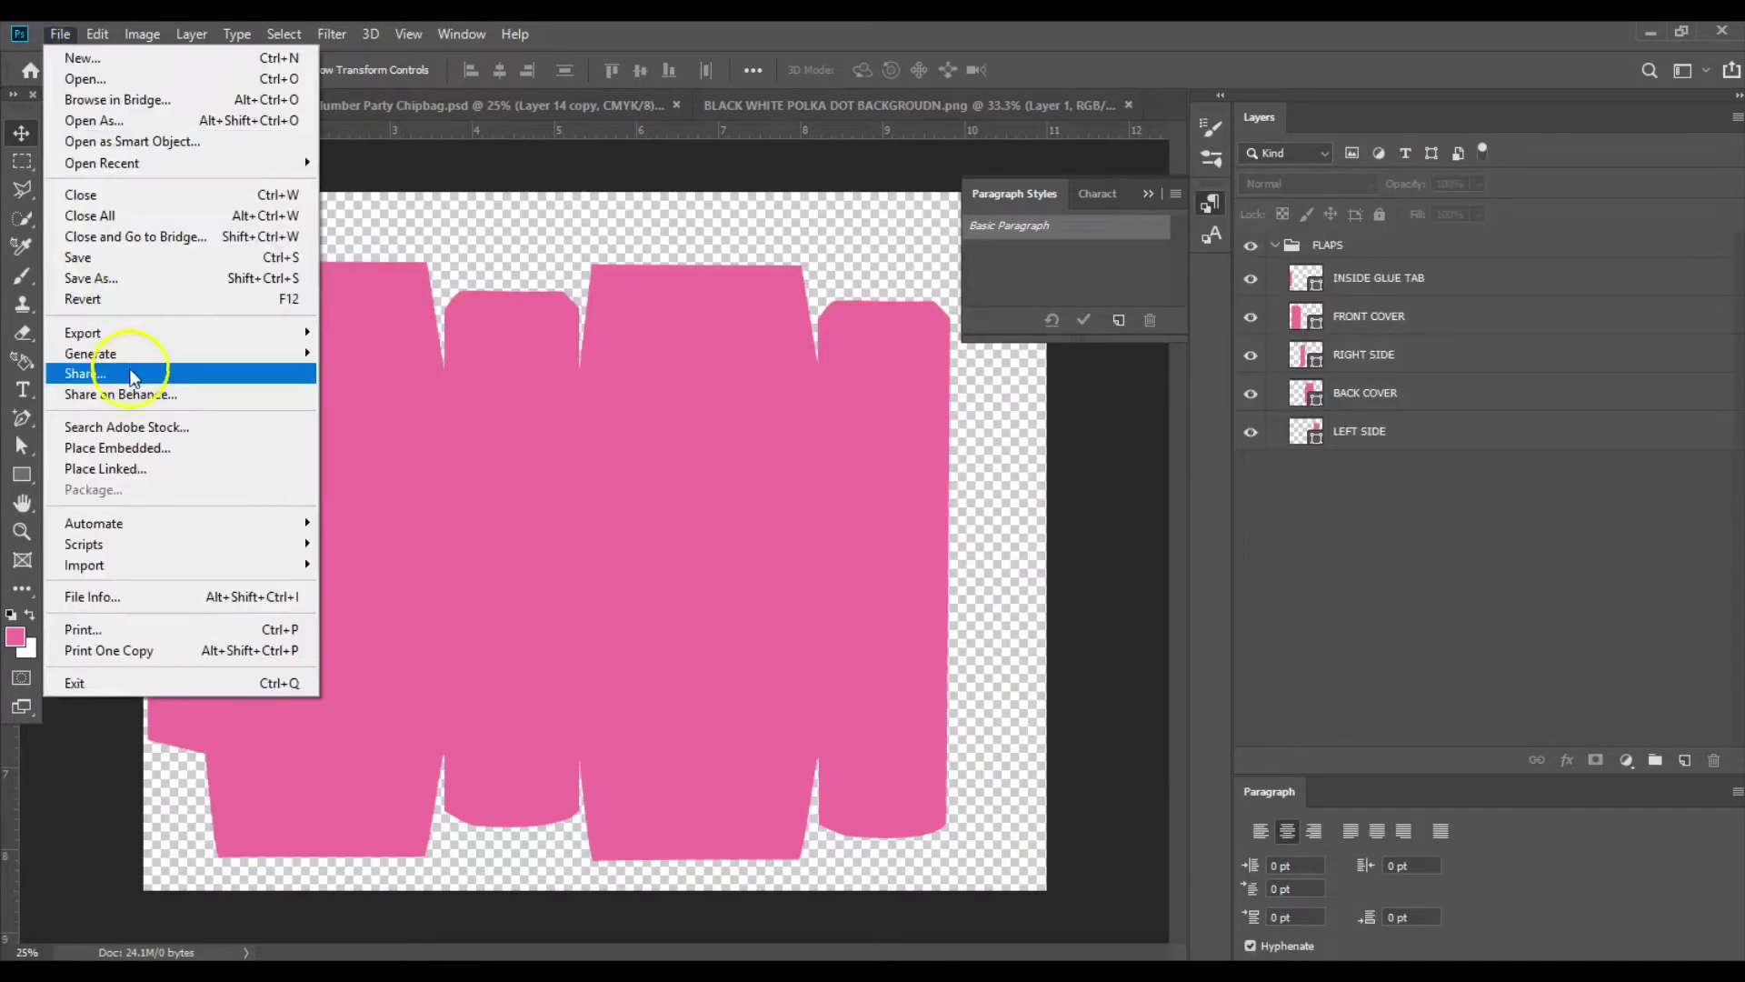
left_click(109, 448)
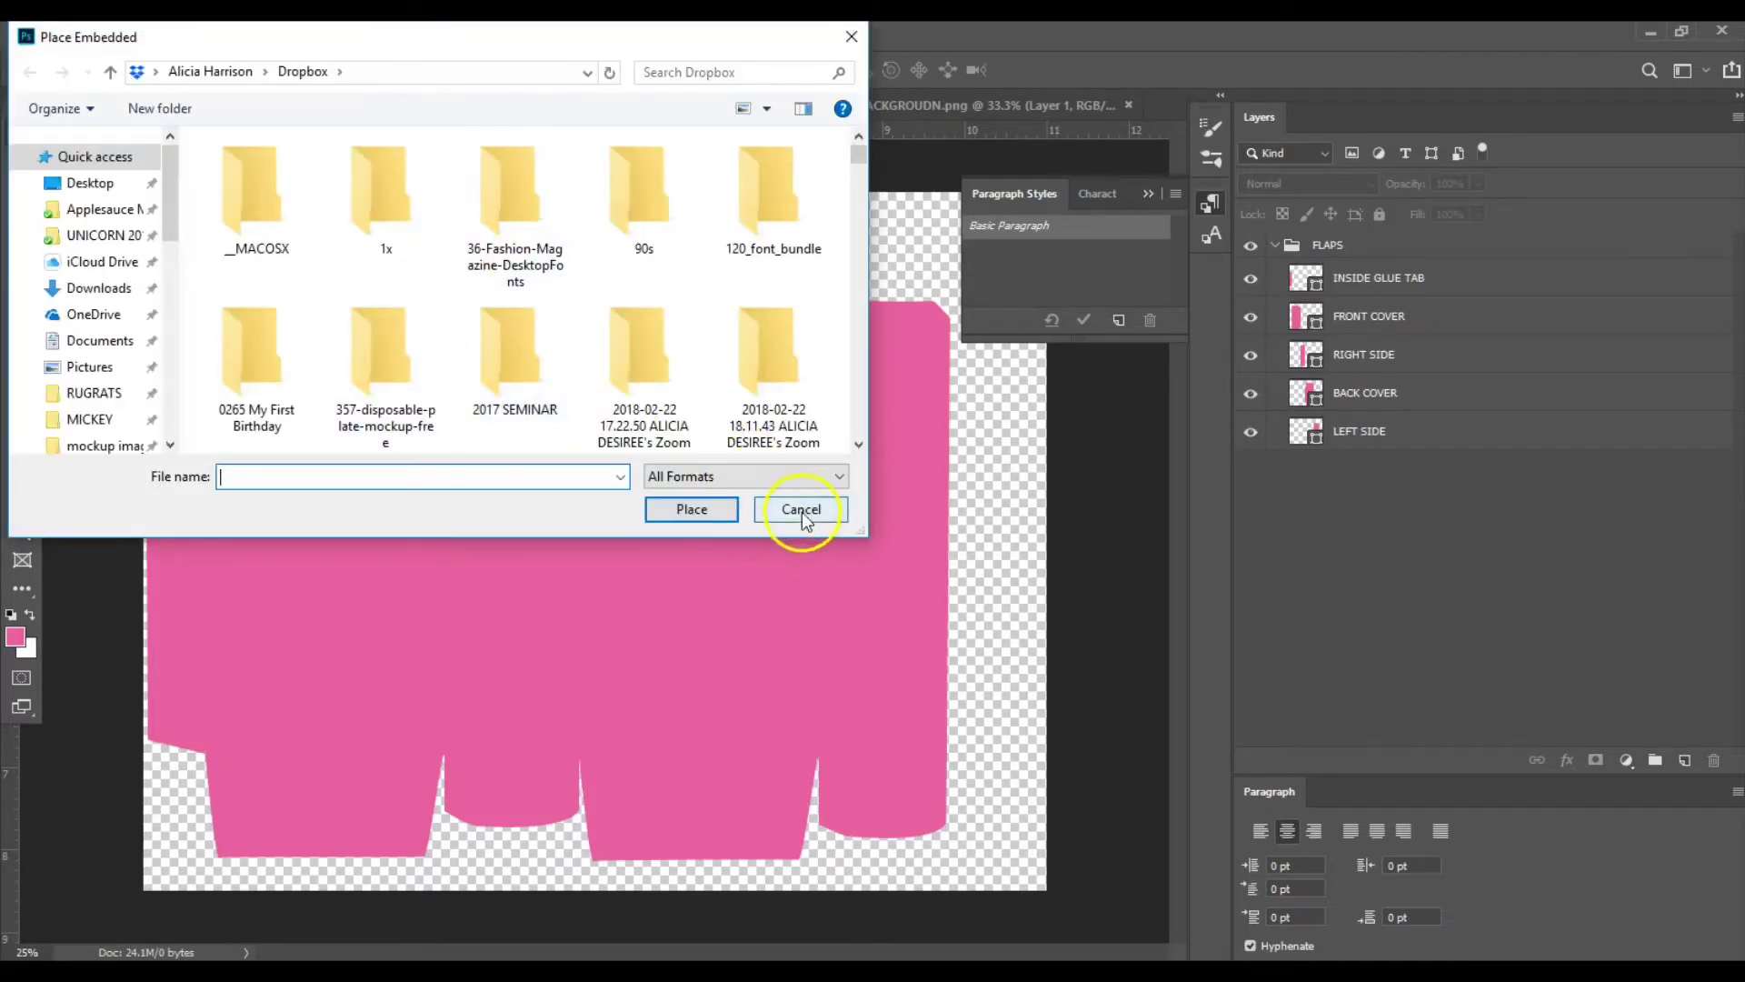
left_click(124, 152)
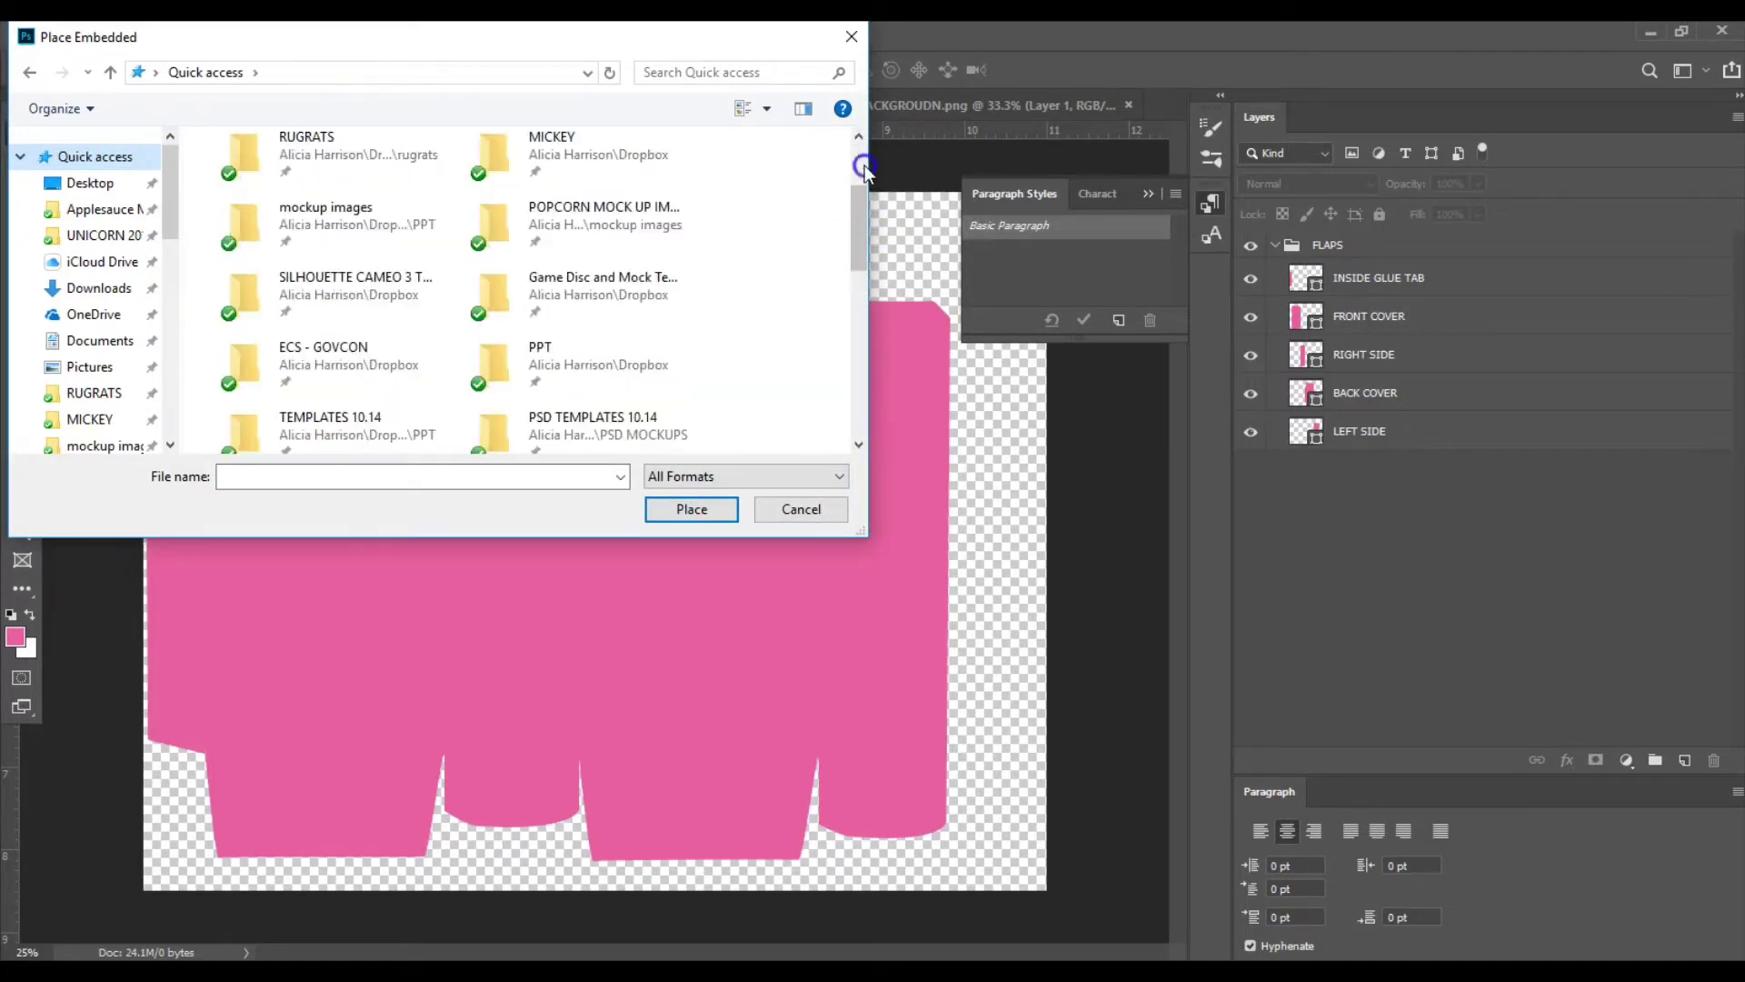
scroll(865, 340, "down", 10)
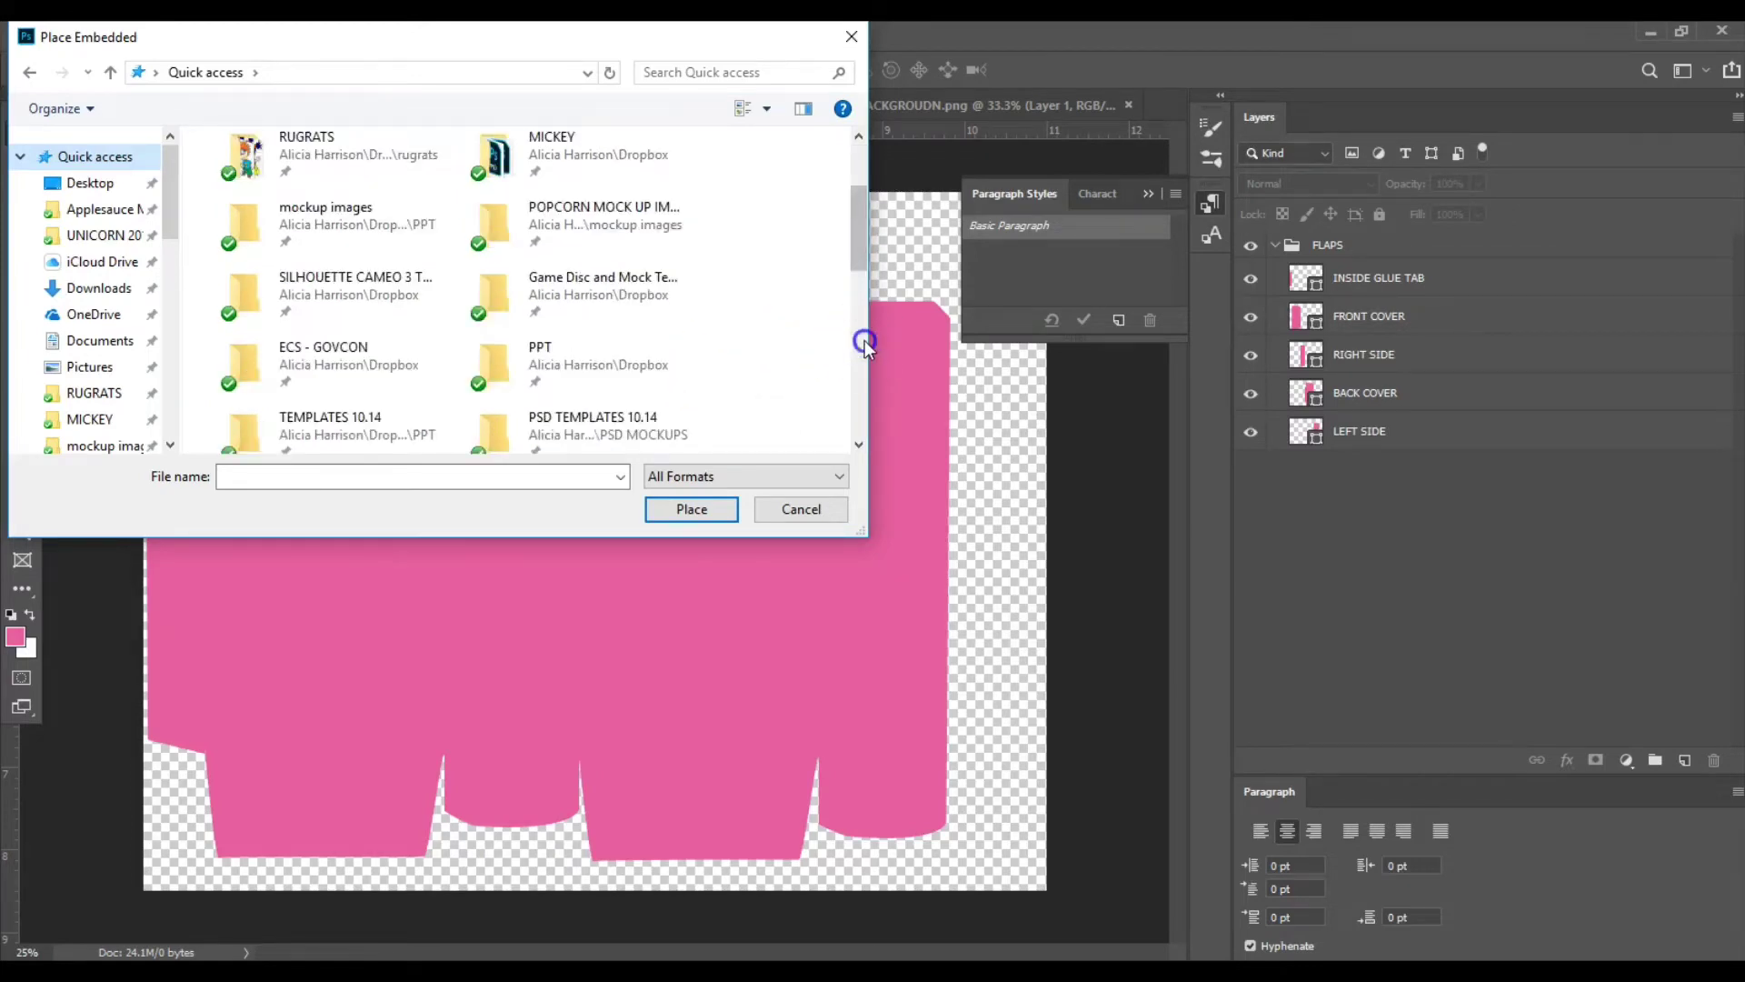
double_click(651, 329)
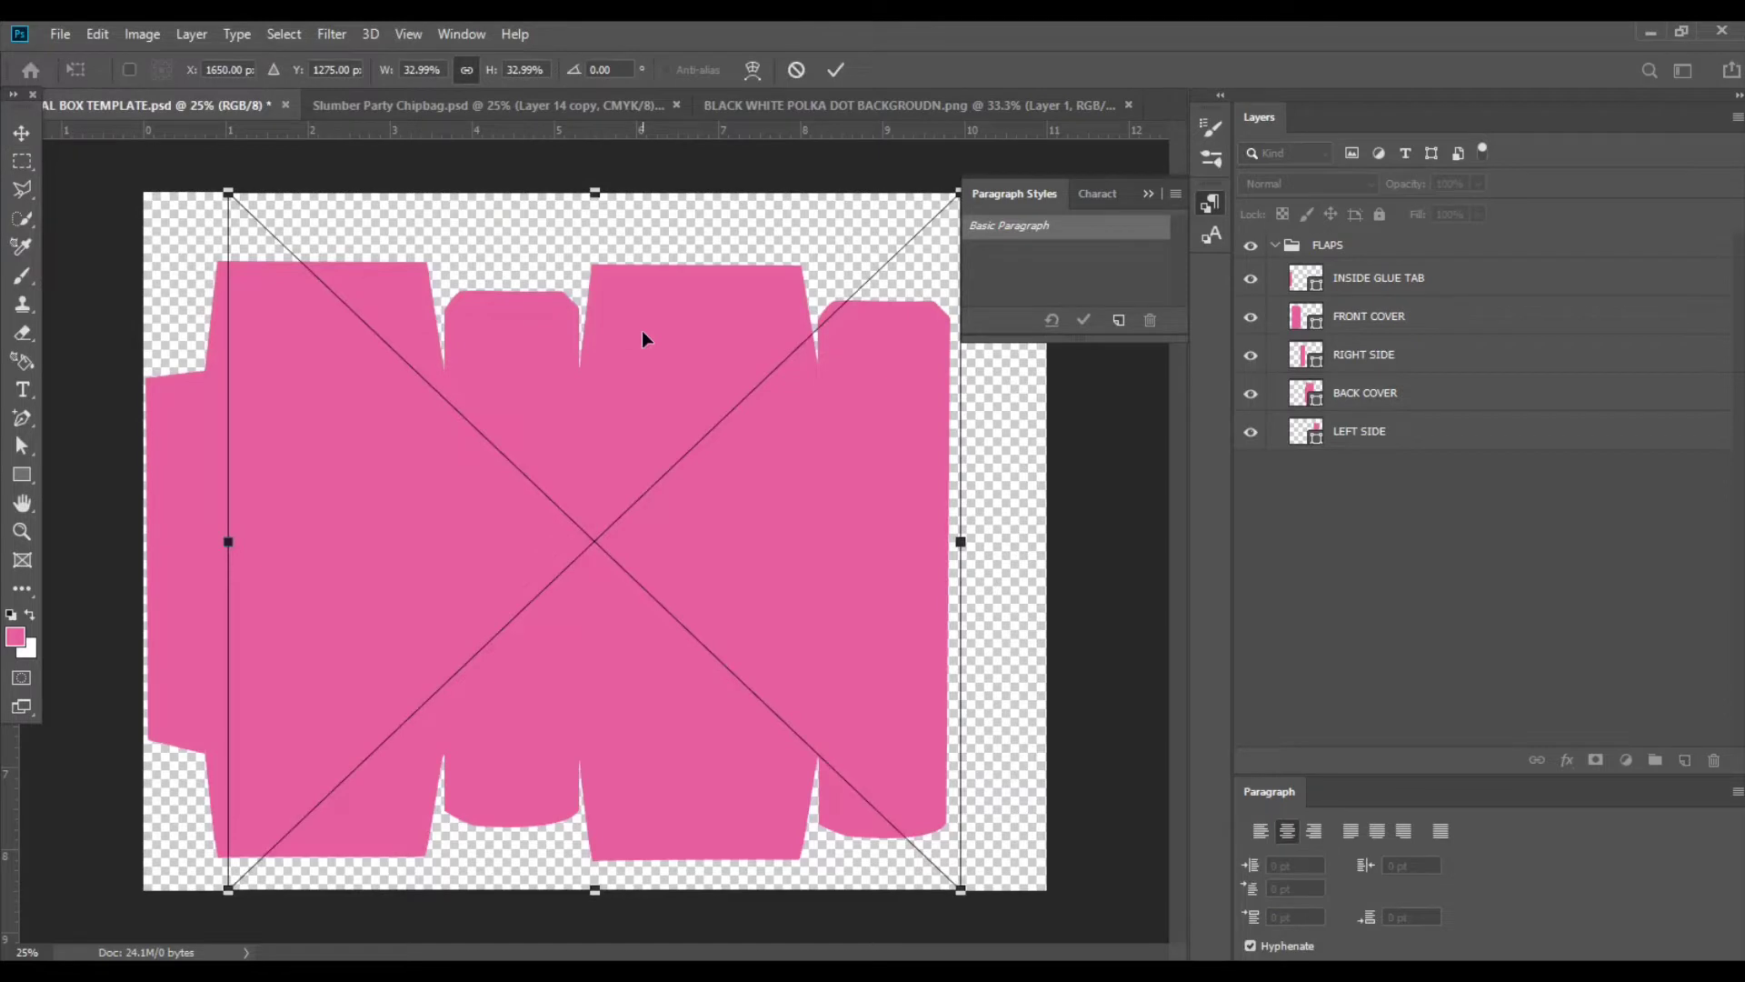
double_click(584, 370)
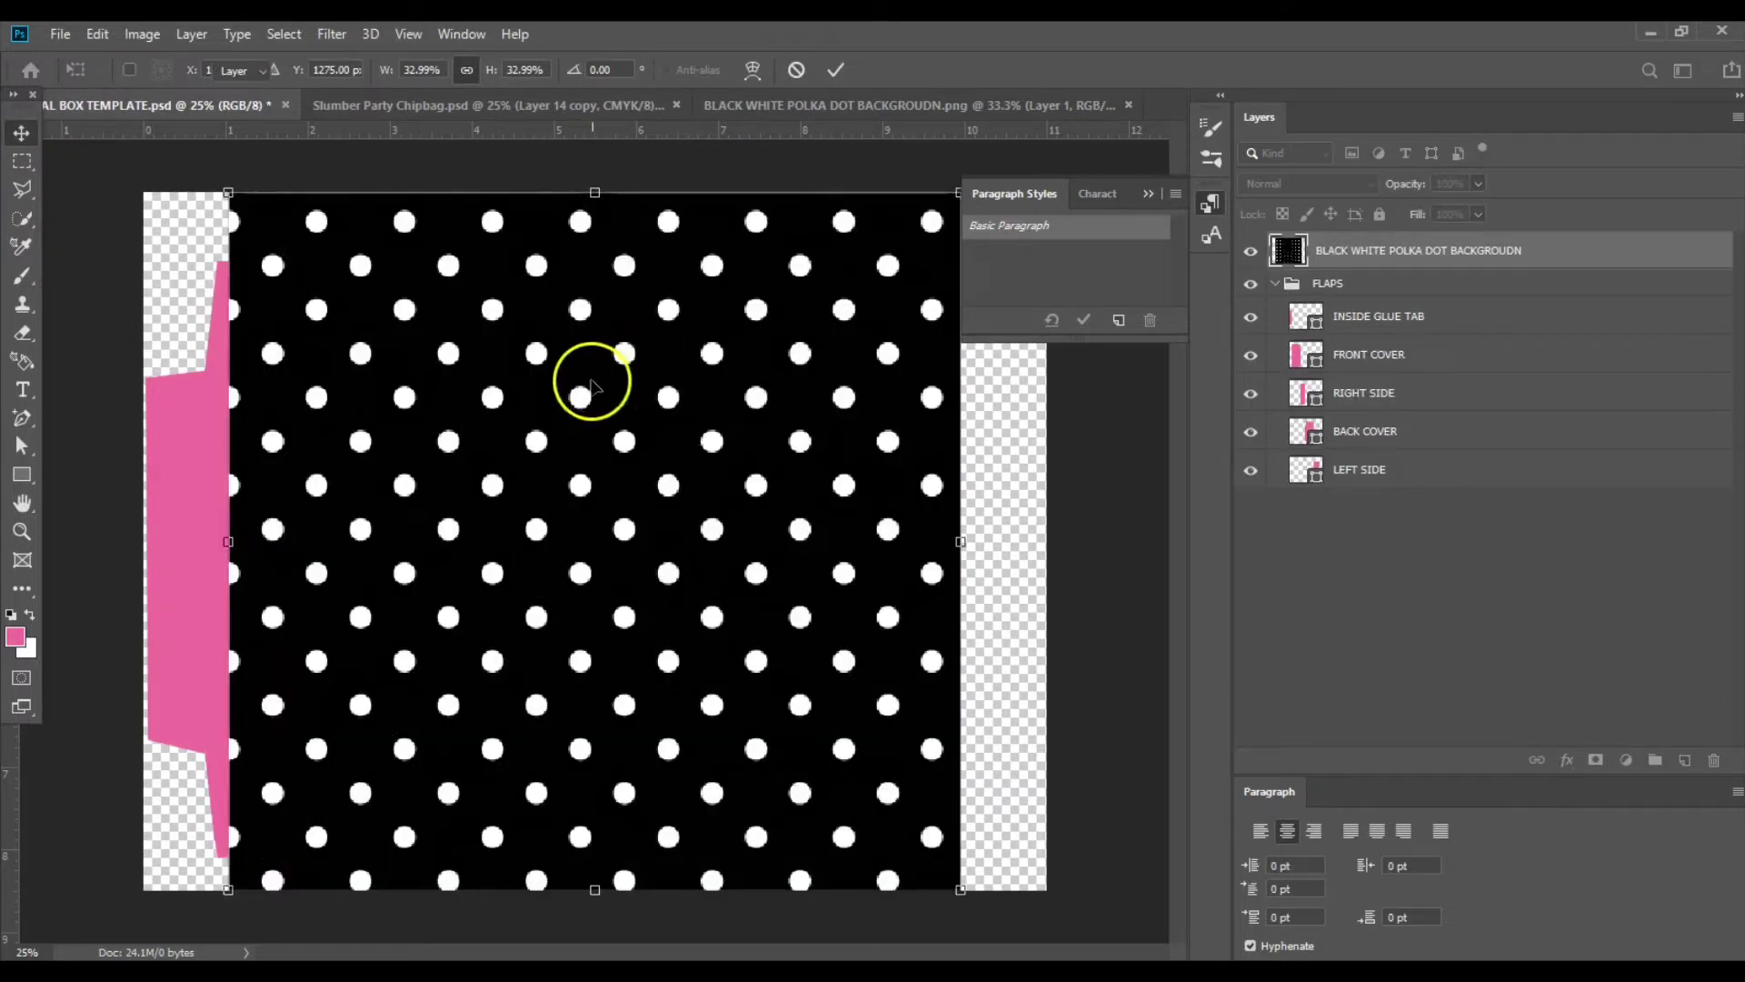
left_click_drag(581, 391, 502, 380)
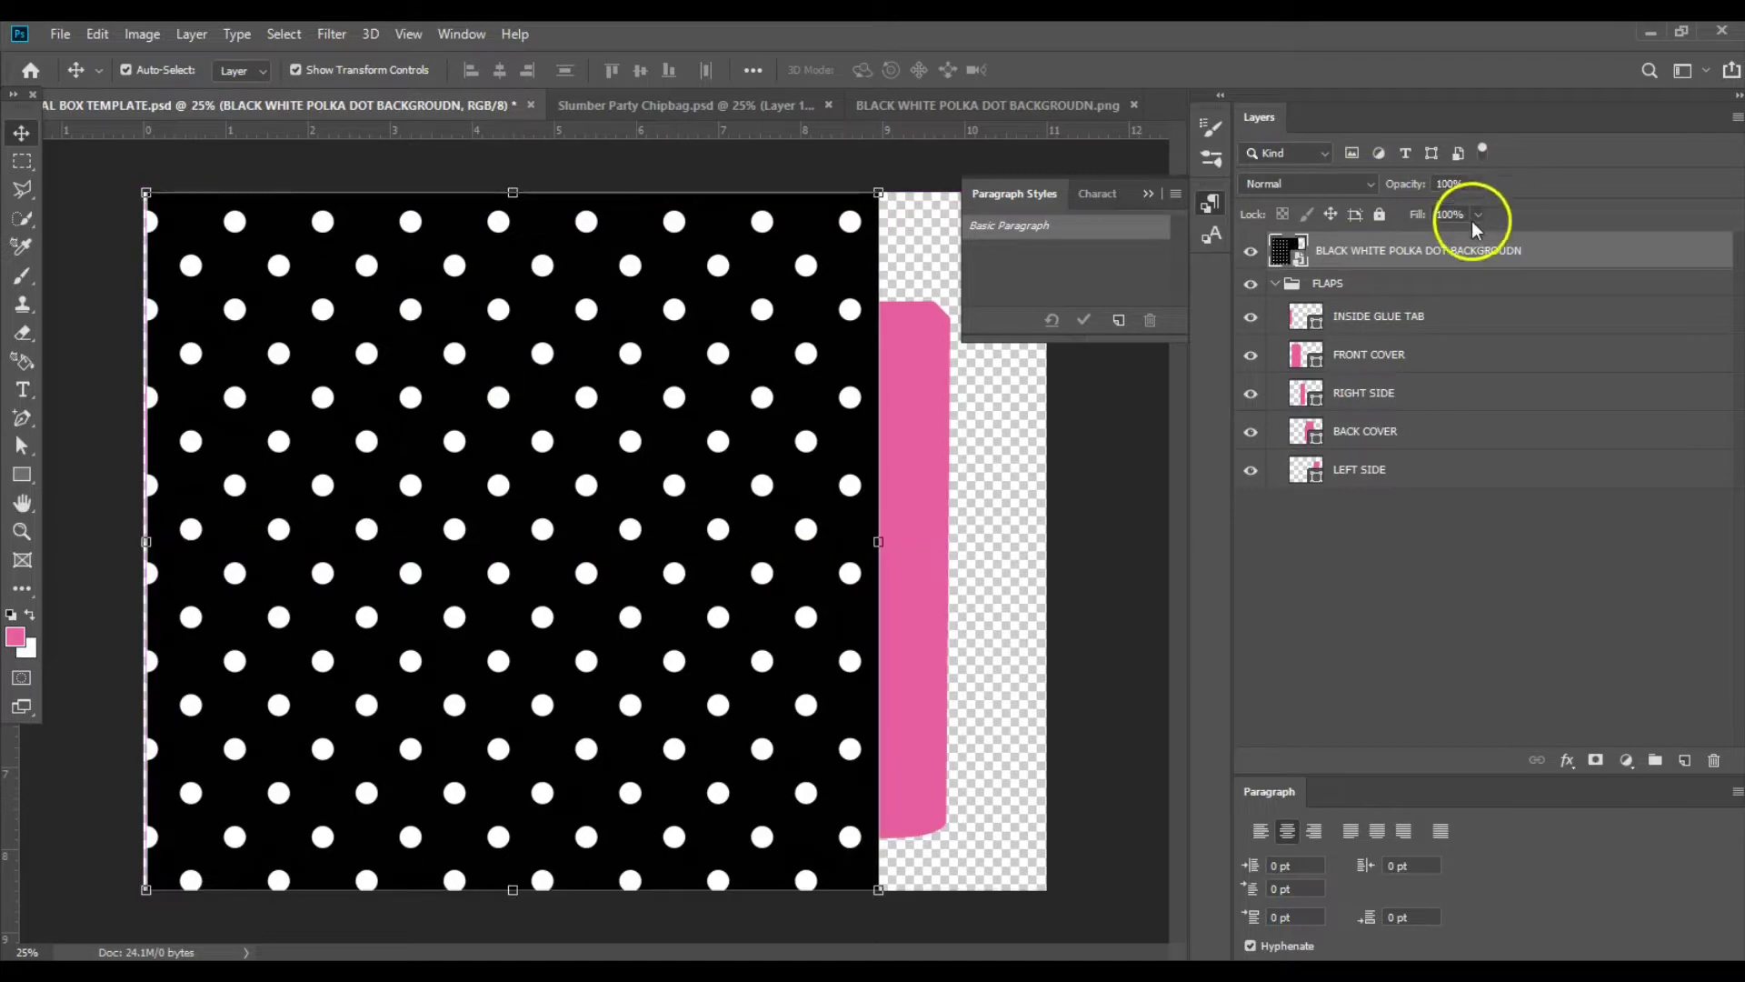
Move the polka dot layer into the FLAPS group above INSIDE GLUE TAB and clip it to that layer.
left_click_drag(1473, 249, 1446, 289)
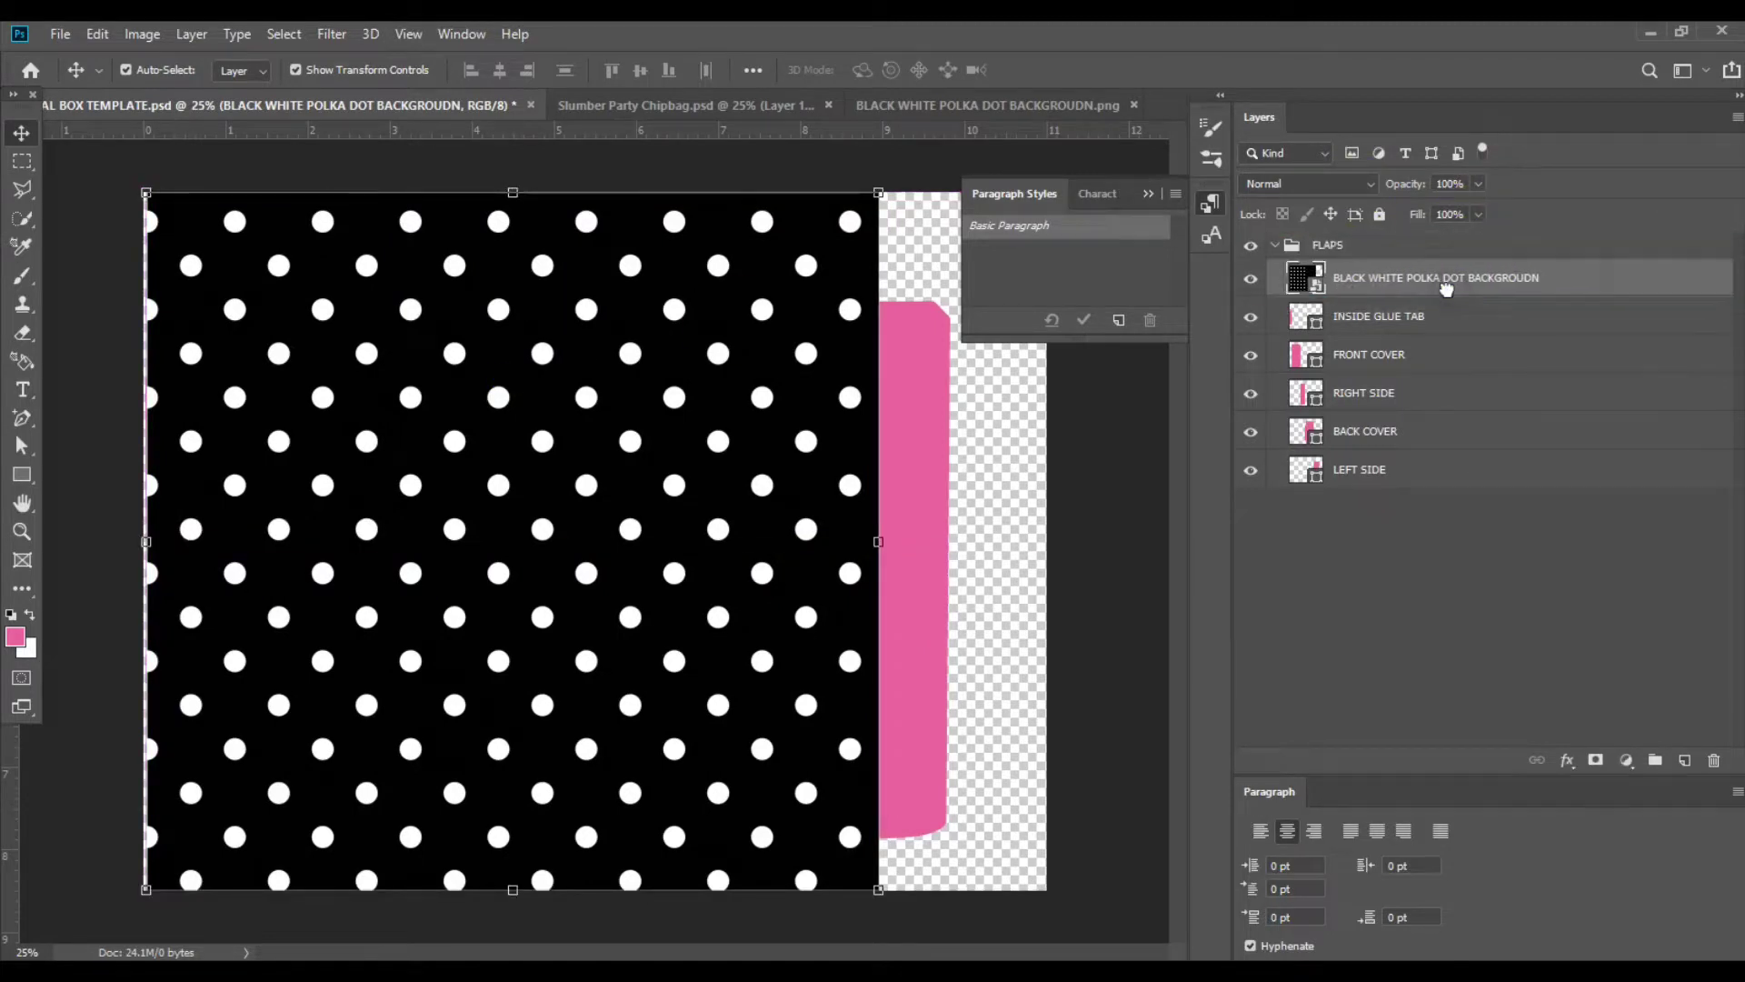
right_click(1447, 290)
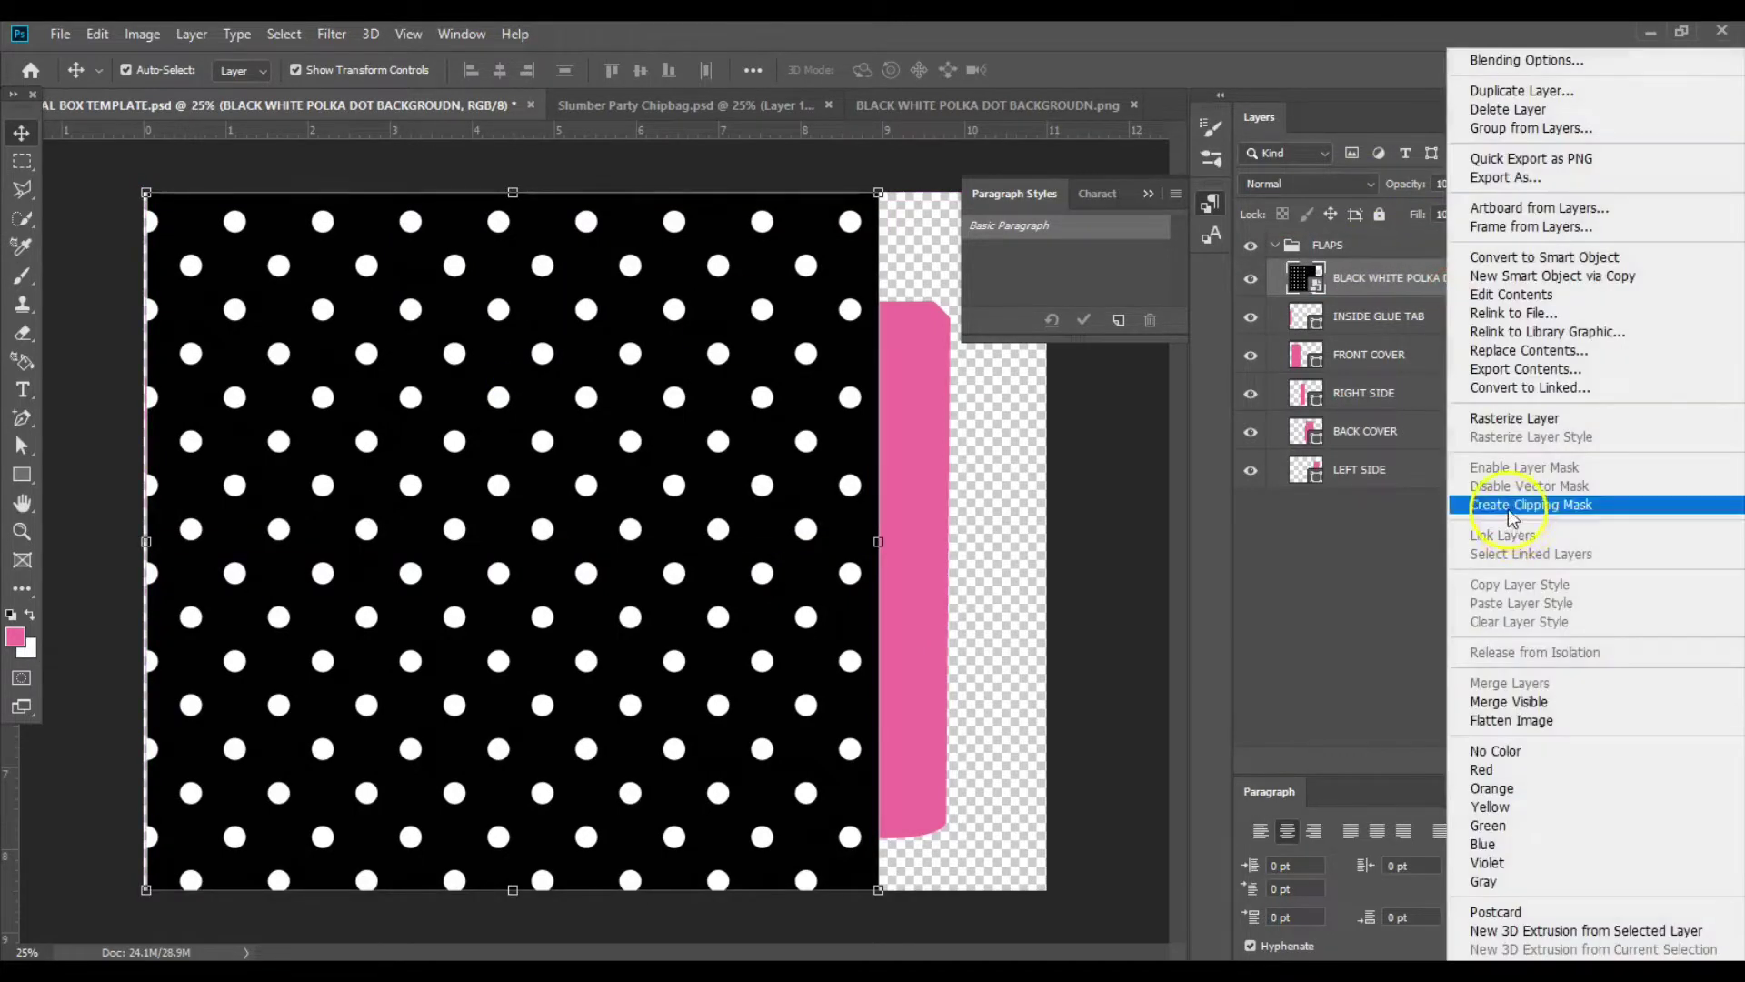
left_click(1586, 395)
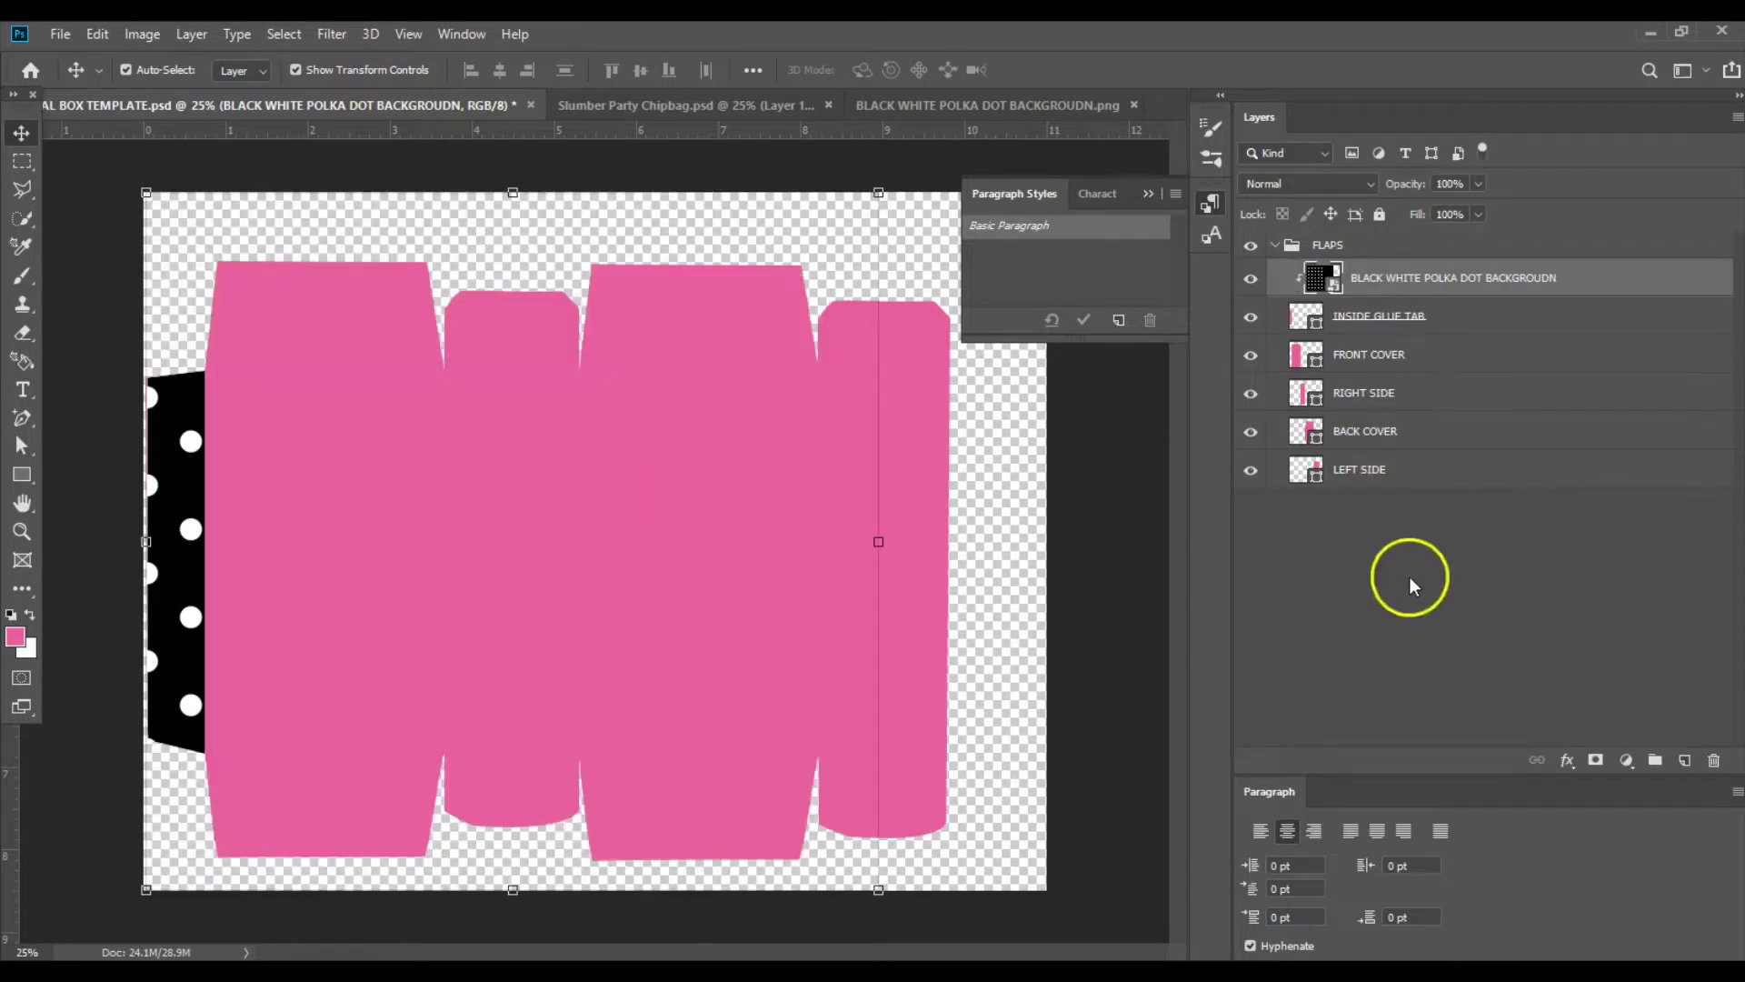
Scale the clipped polka dot image to about 22.58% and reposition it to cover the whole inside glue tab.
left_click_drag(878, 194, 592, 352)
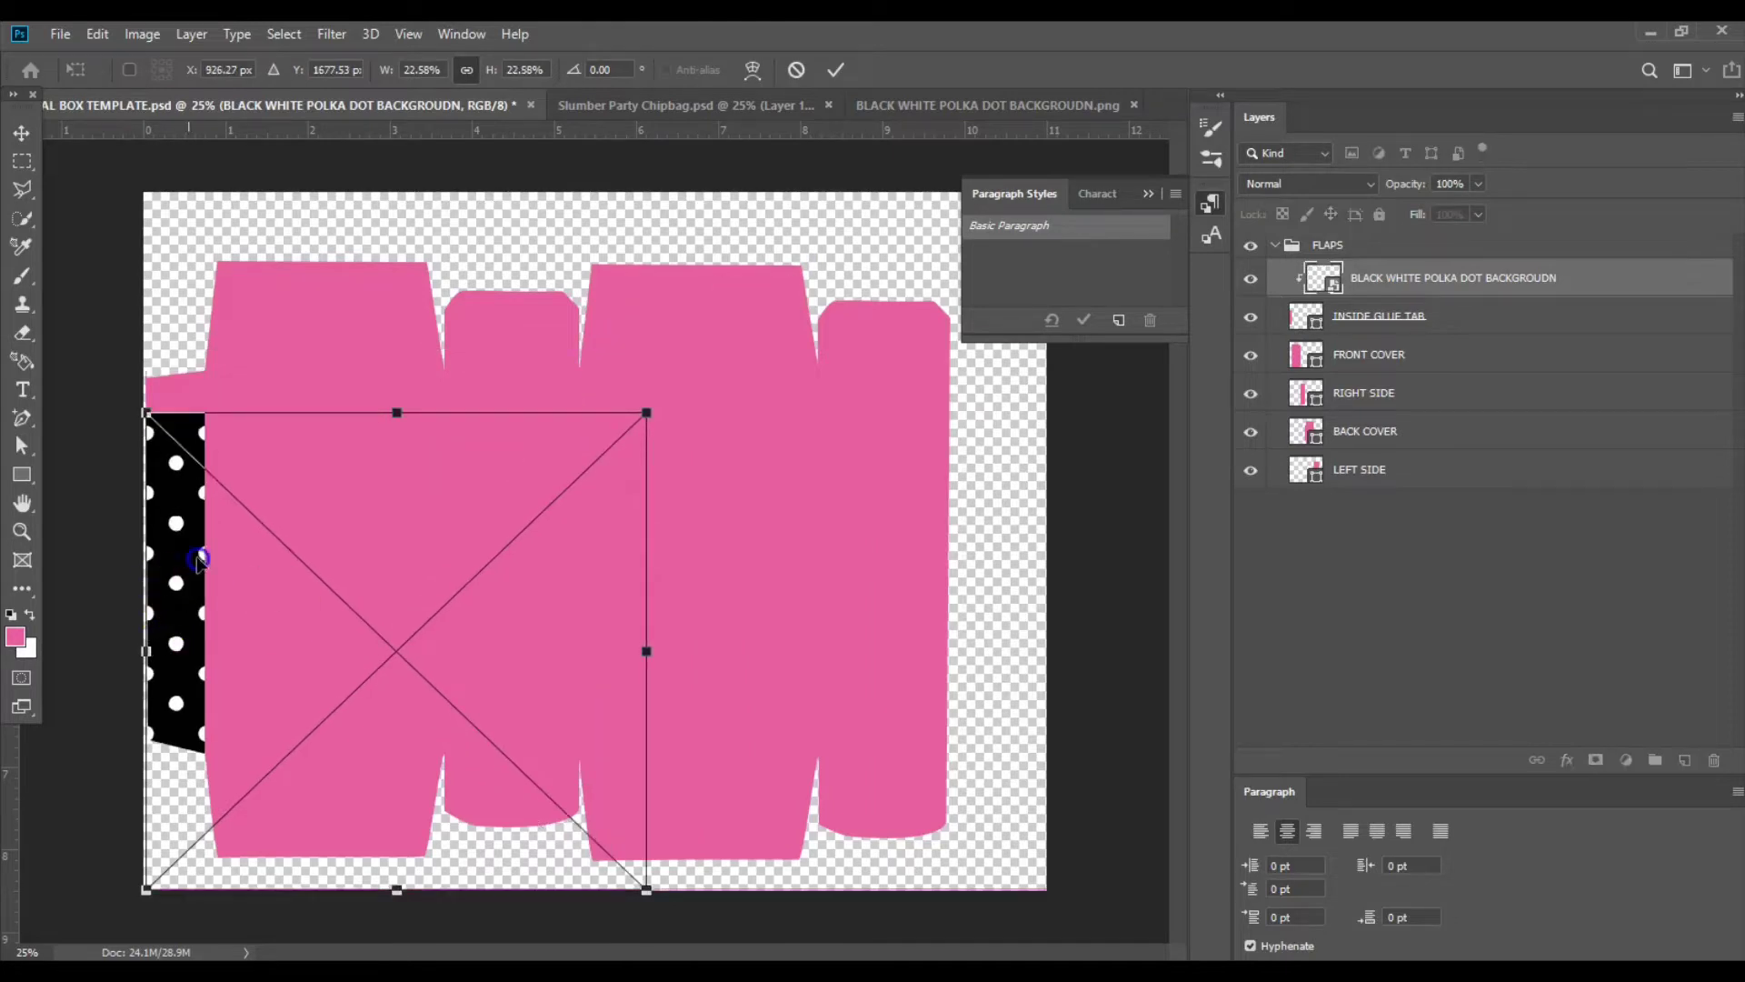
left_click_drag(182, 596, 183, 543)
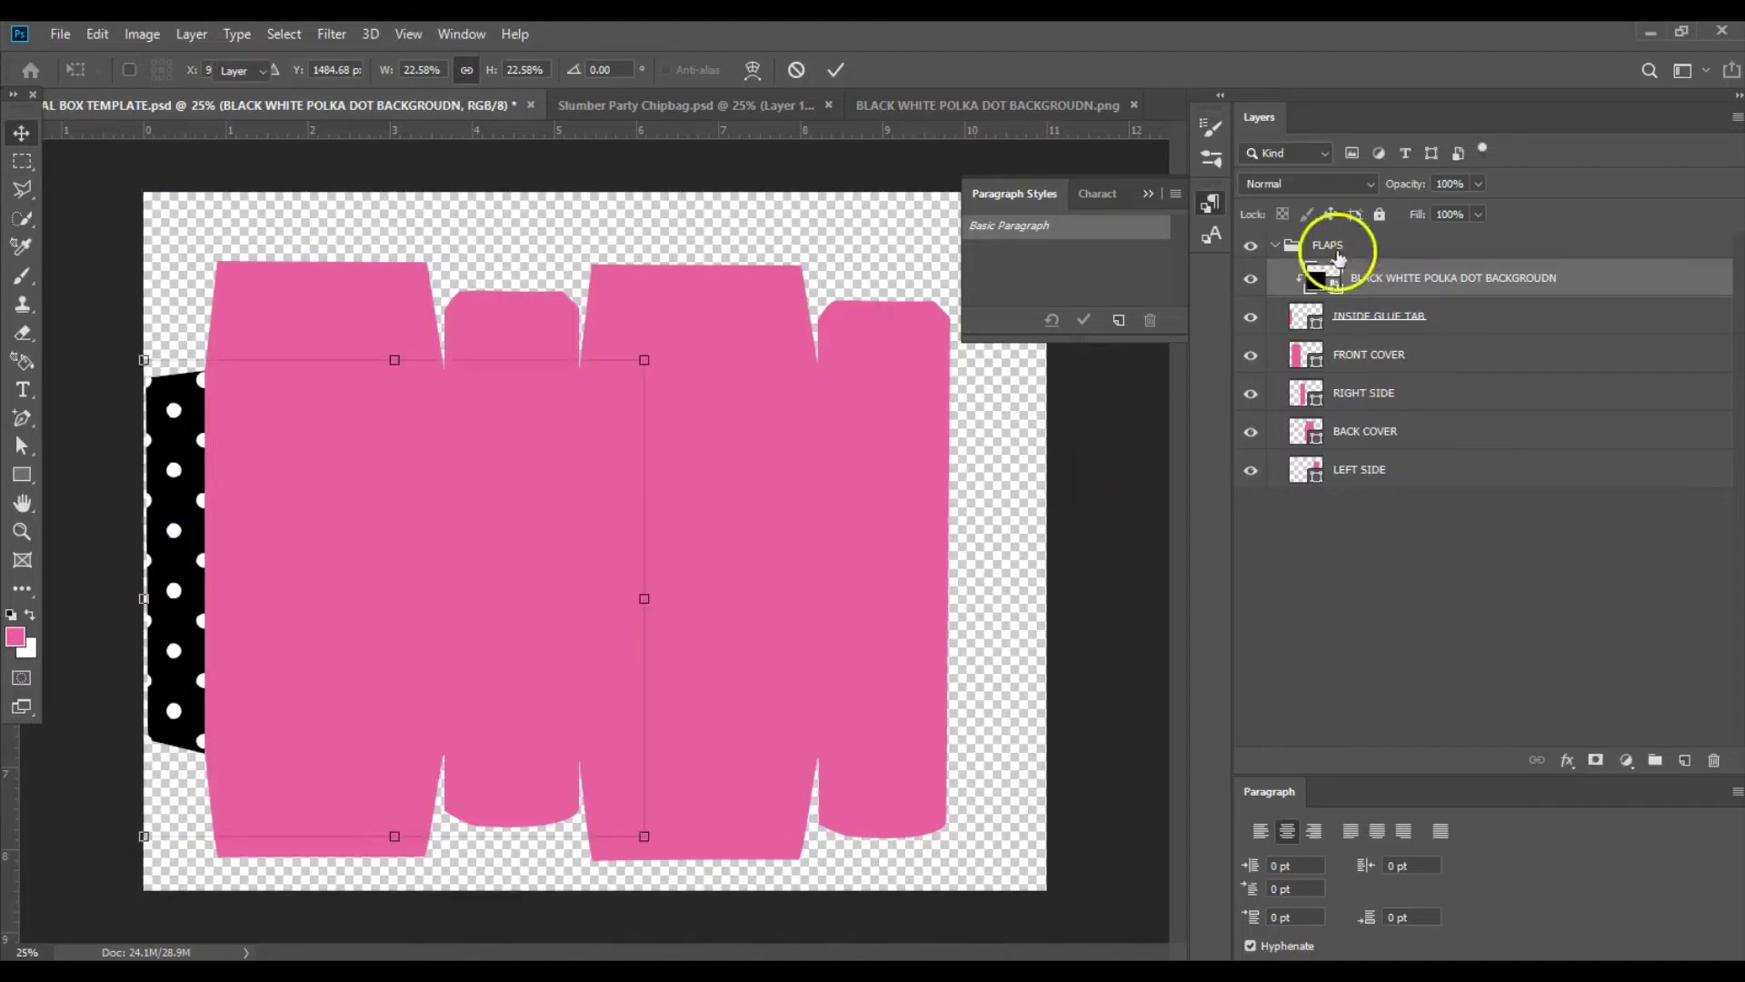
key("Return")
Hide the clipped polka dot layer and give INSIDE GLUE TAB a Pattern Overlay using the black-and-white dots pattern at 100% opacity.
left_click(1251, 278)
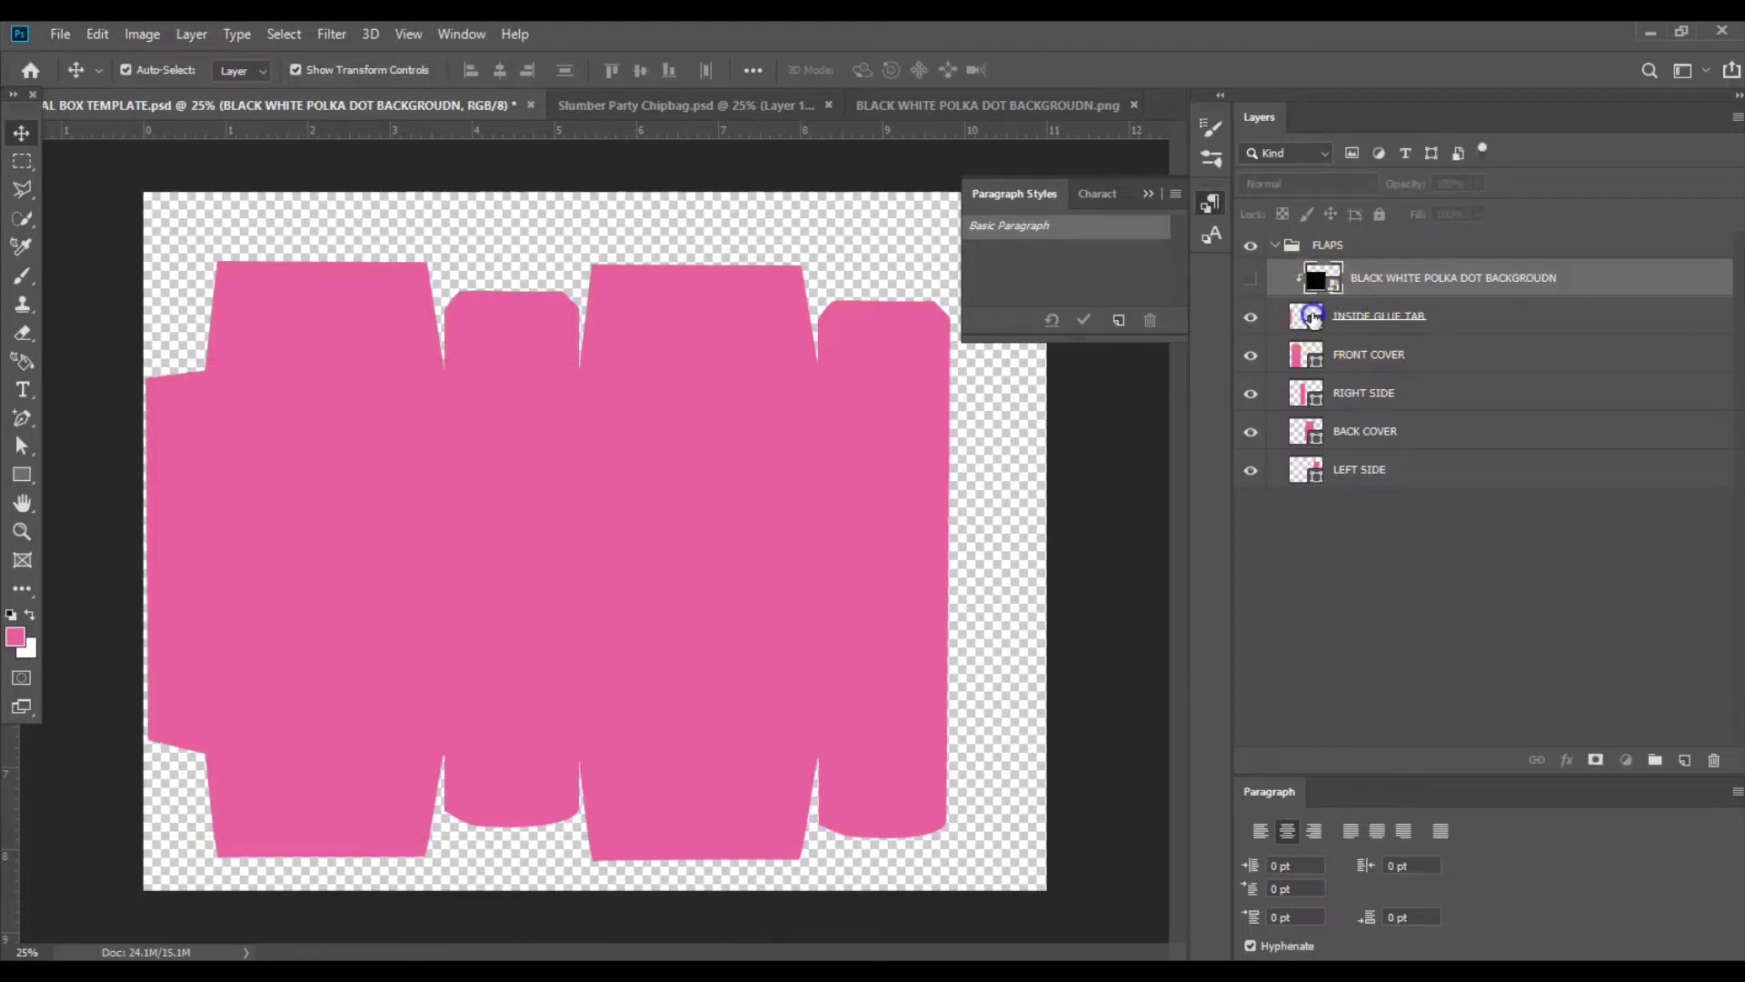
left_click(1312, 319)
left_click(1564, 760)
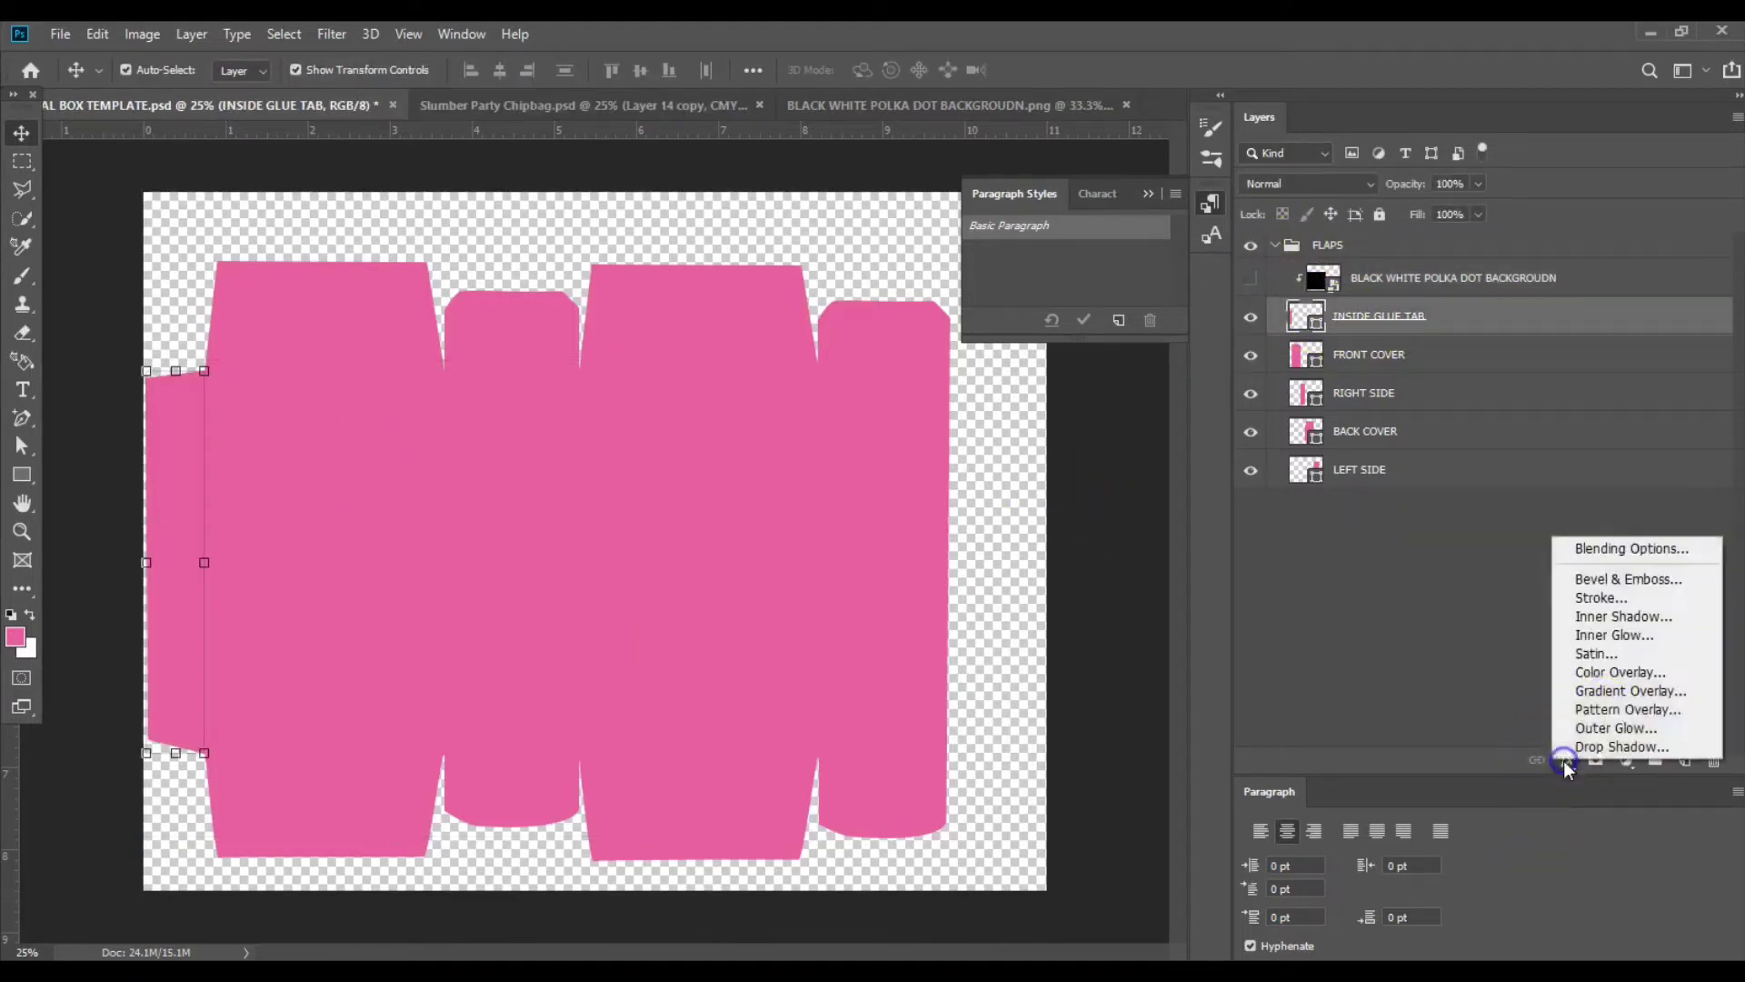
left_click(1600, 710)
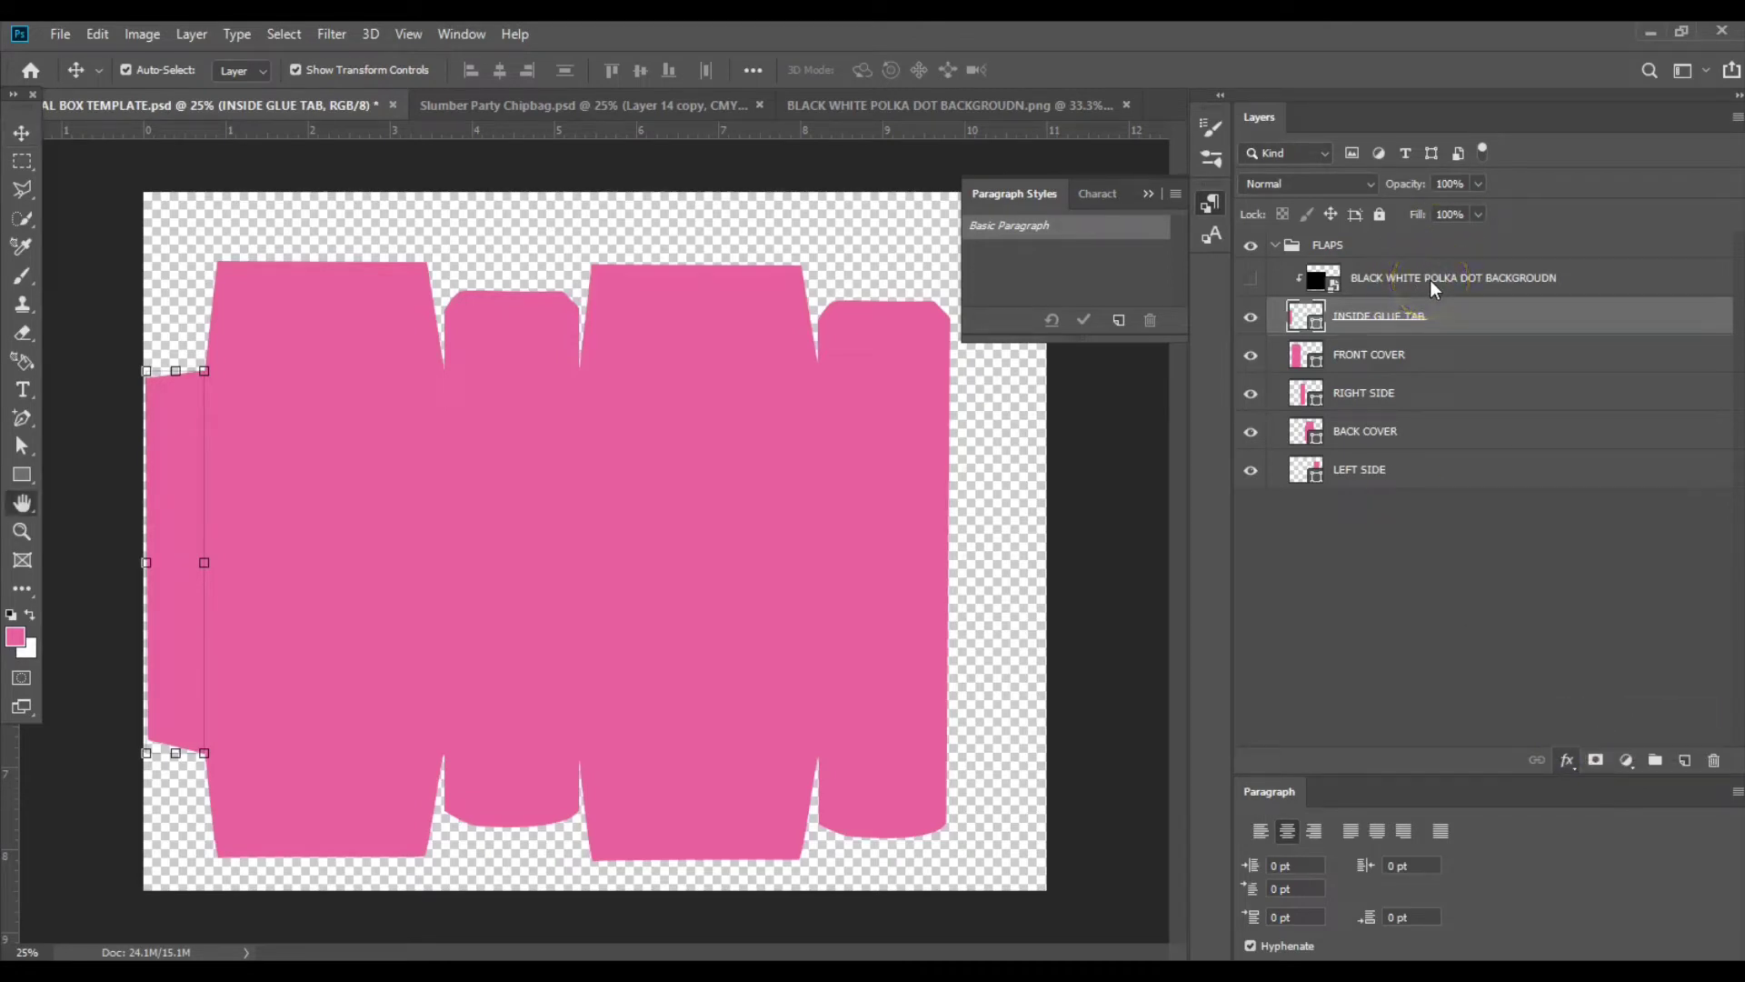
left_click(1308, 589)
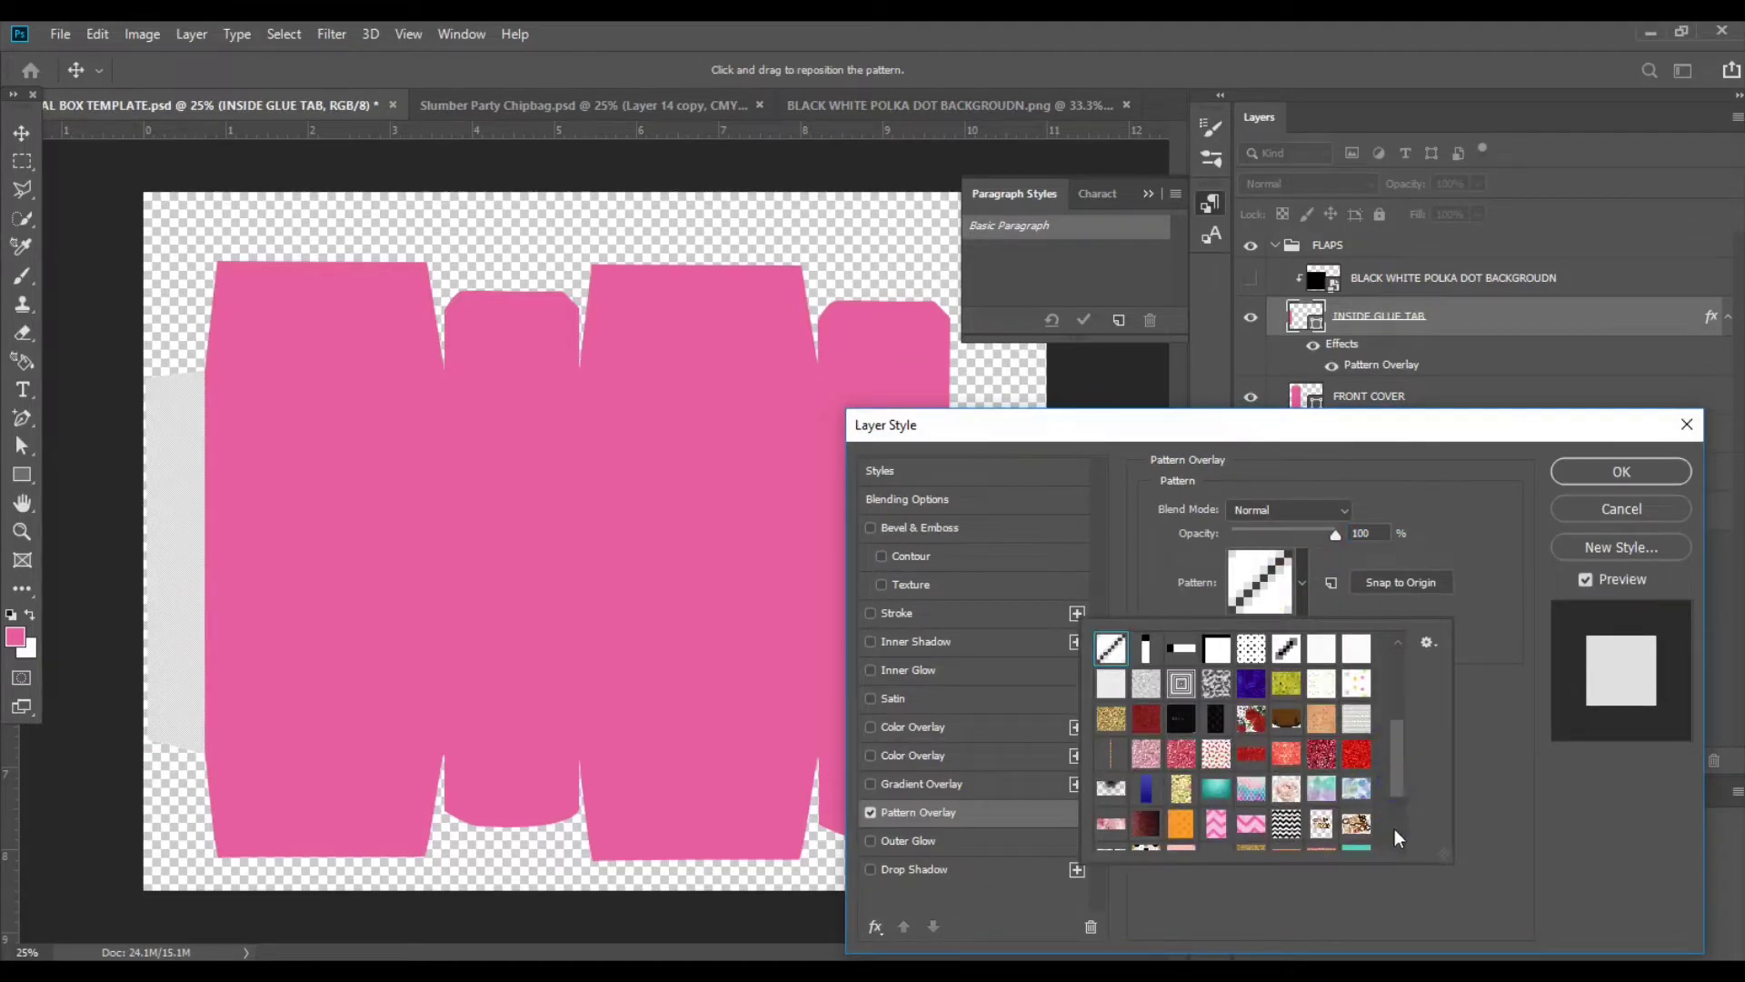
scroll(1398, 824, "down", 5)
left_click(1164, 797)
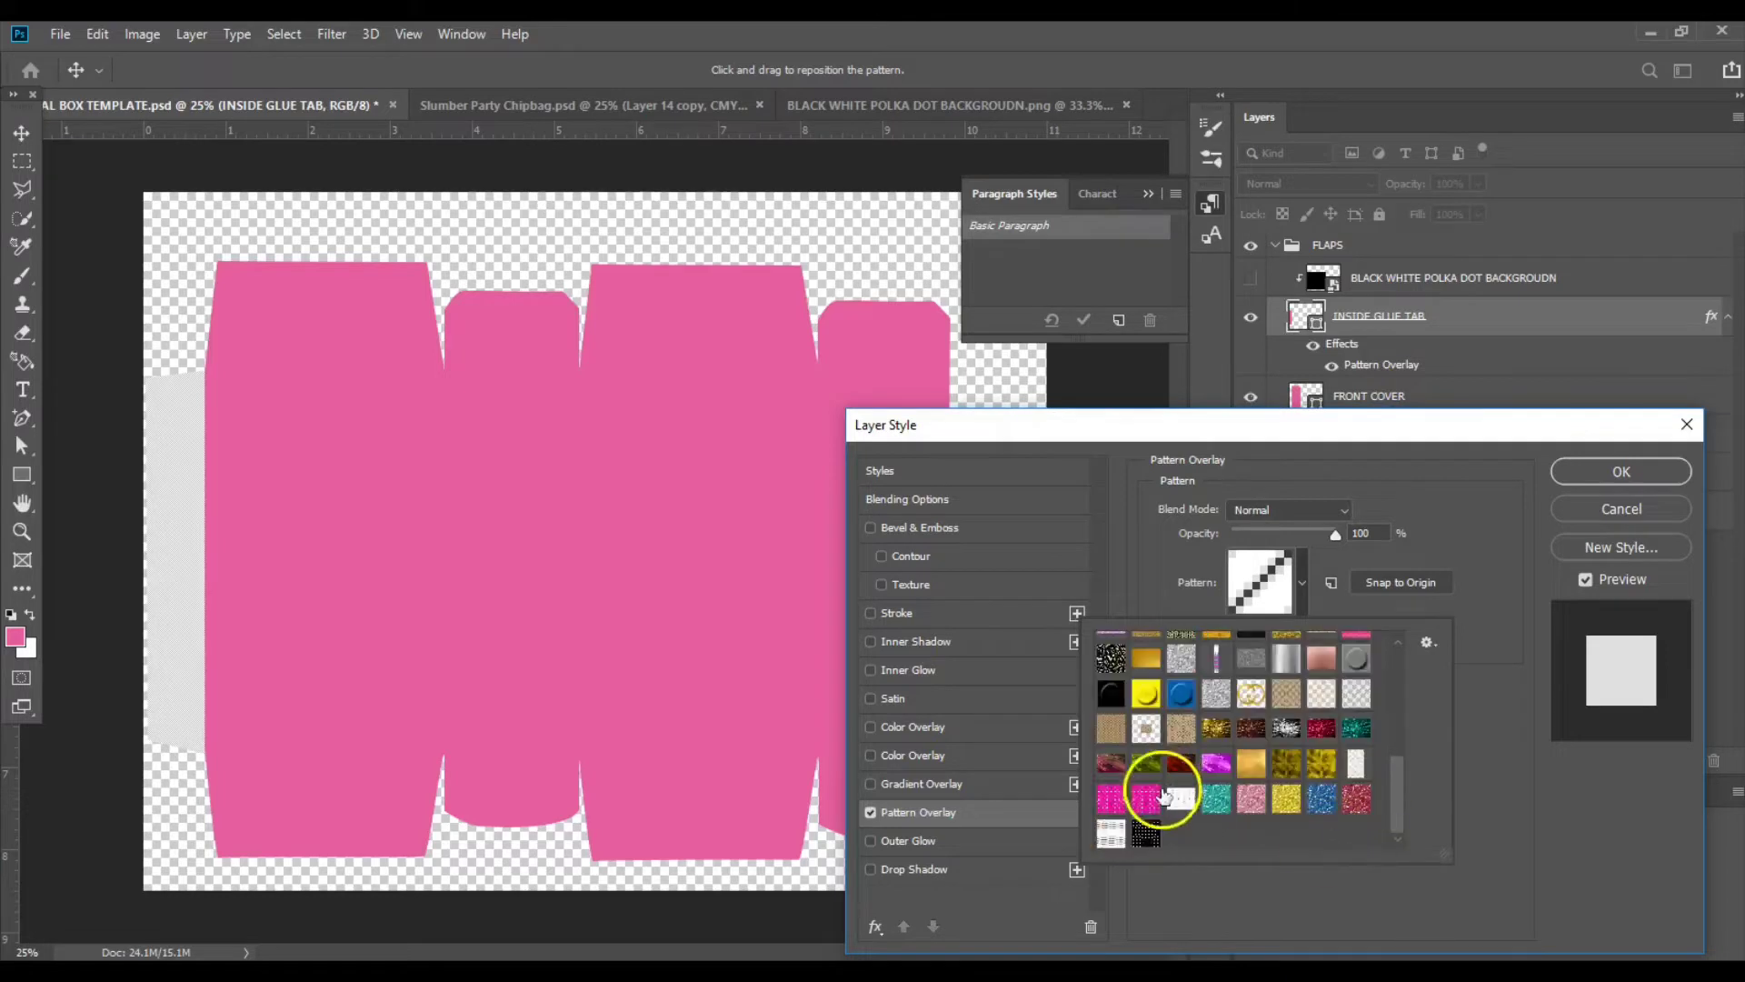
left_click(1146, 834)
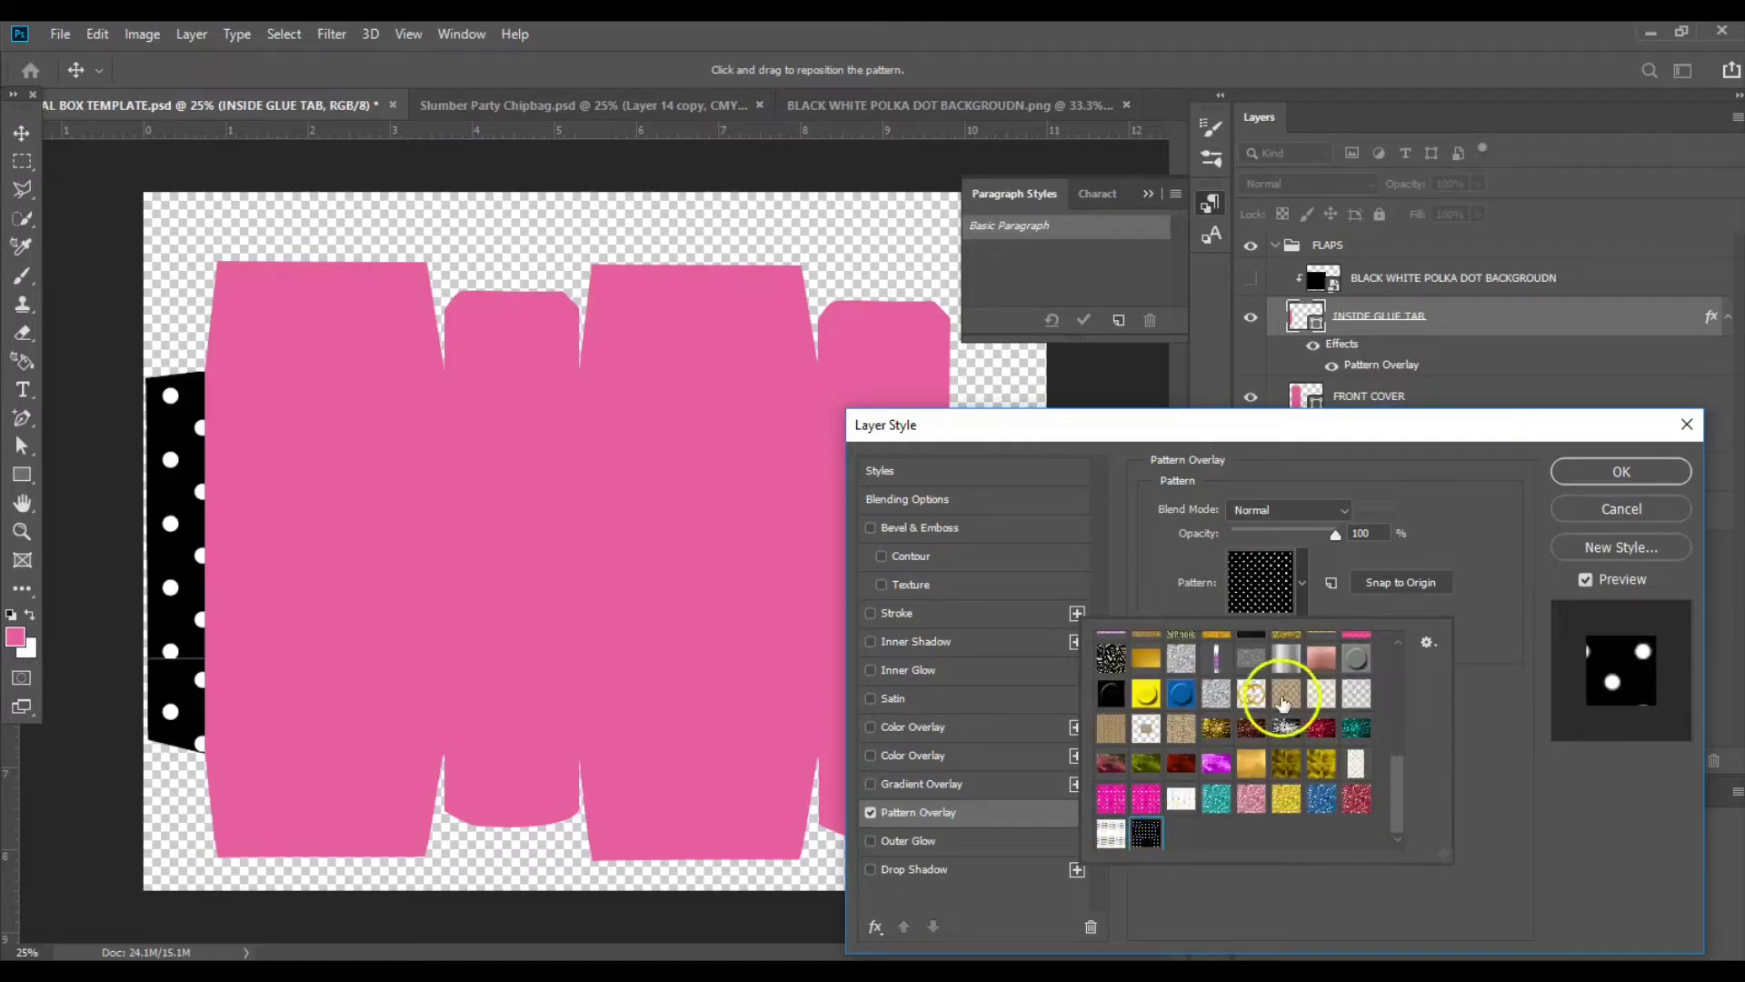
left_click(1459, 460)
left_click(1619, 478)
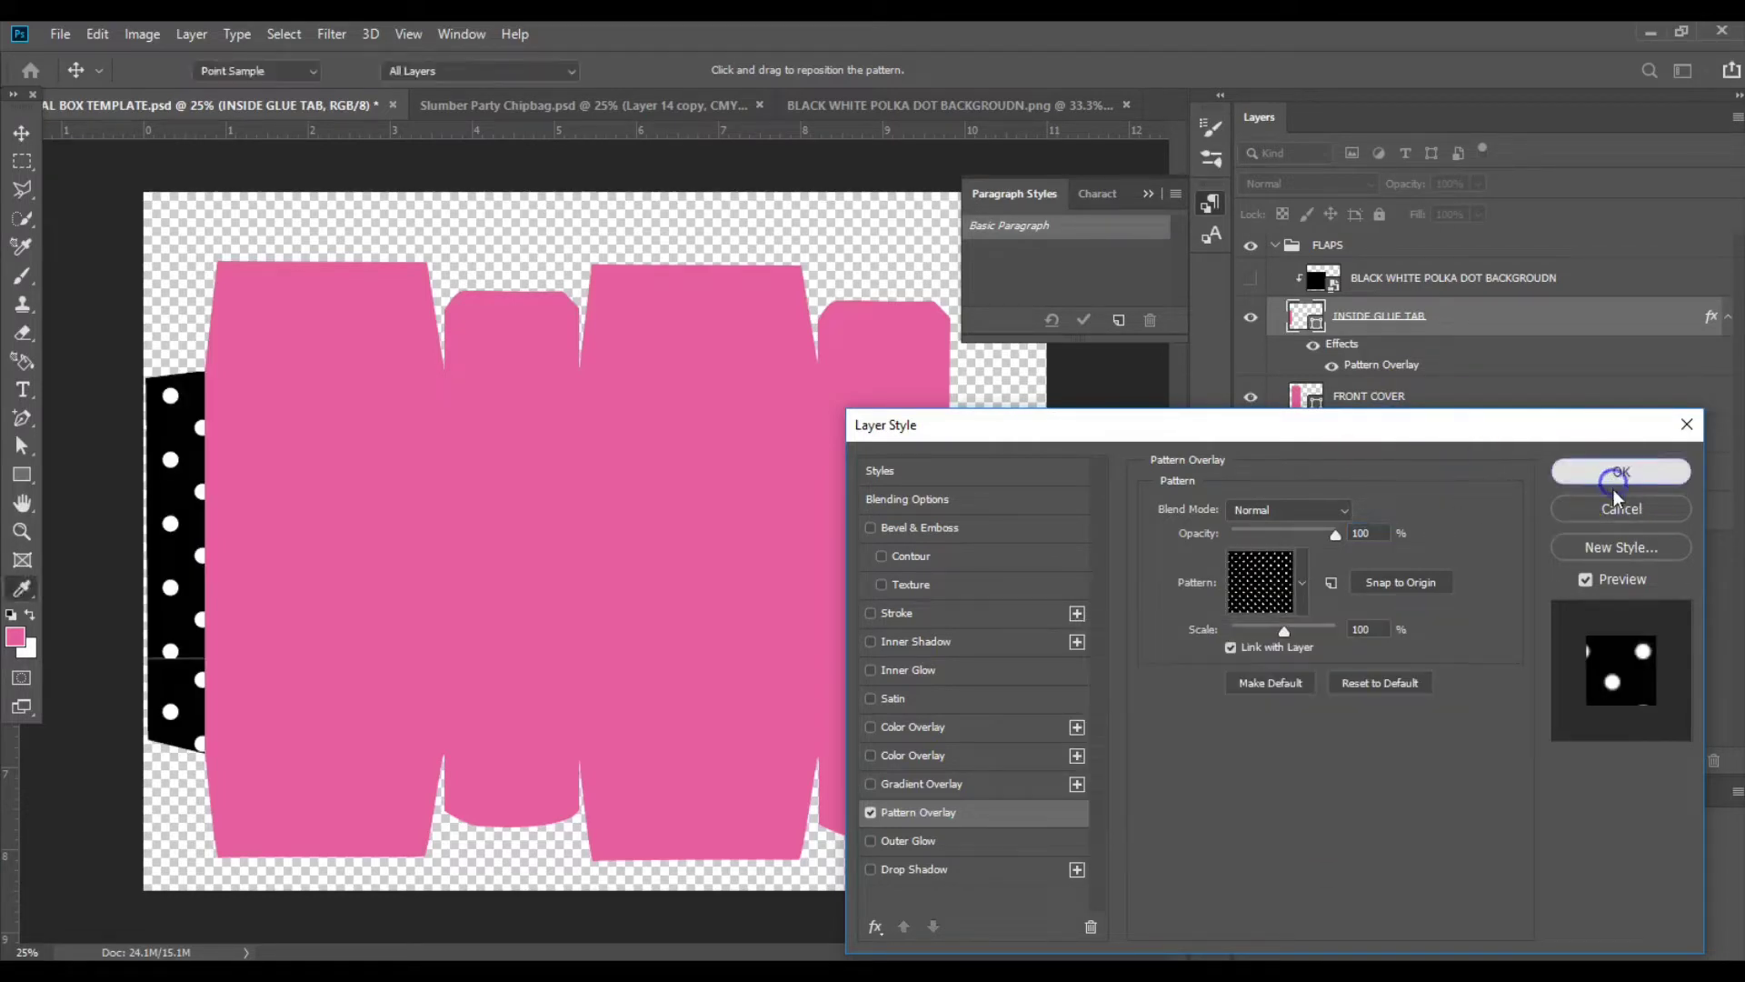
left_click_drag(182, 525, 182, 533)
key("ctrl+z")
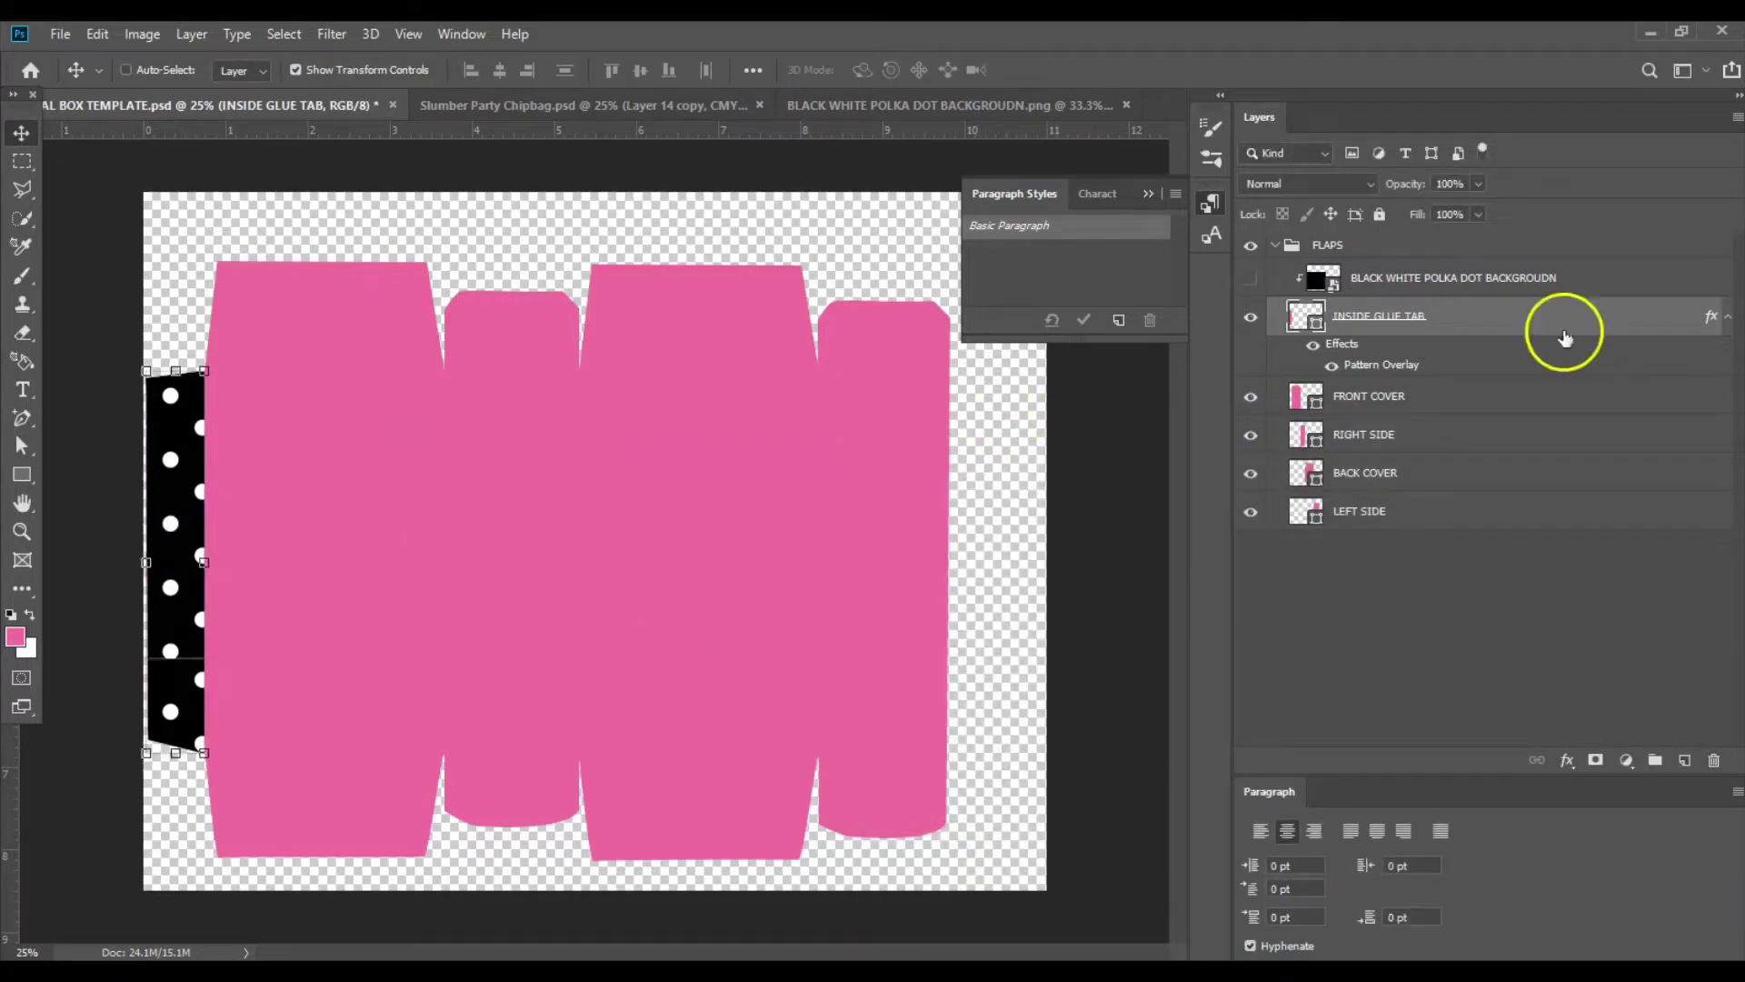
Set the glue tab's Pattern Overlay scale to 85% and reposition the dots so the pattern seam falls outside the tab.
double_click(1405, 365)
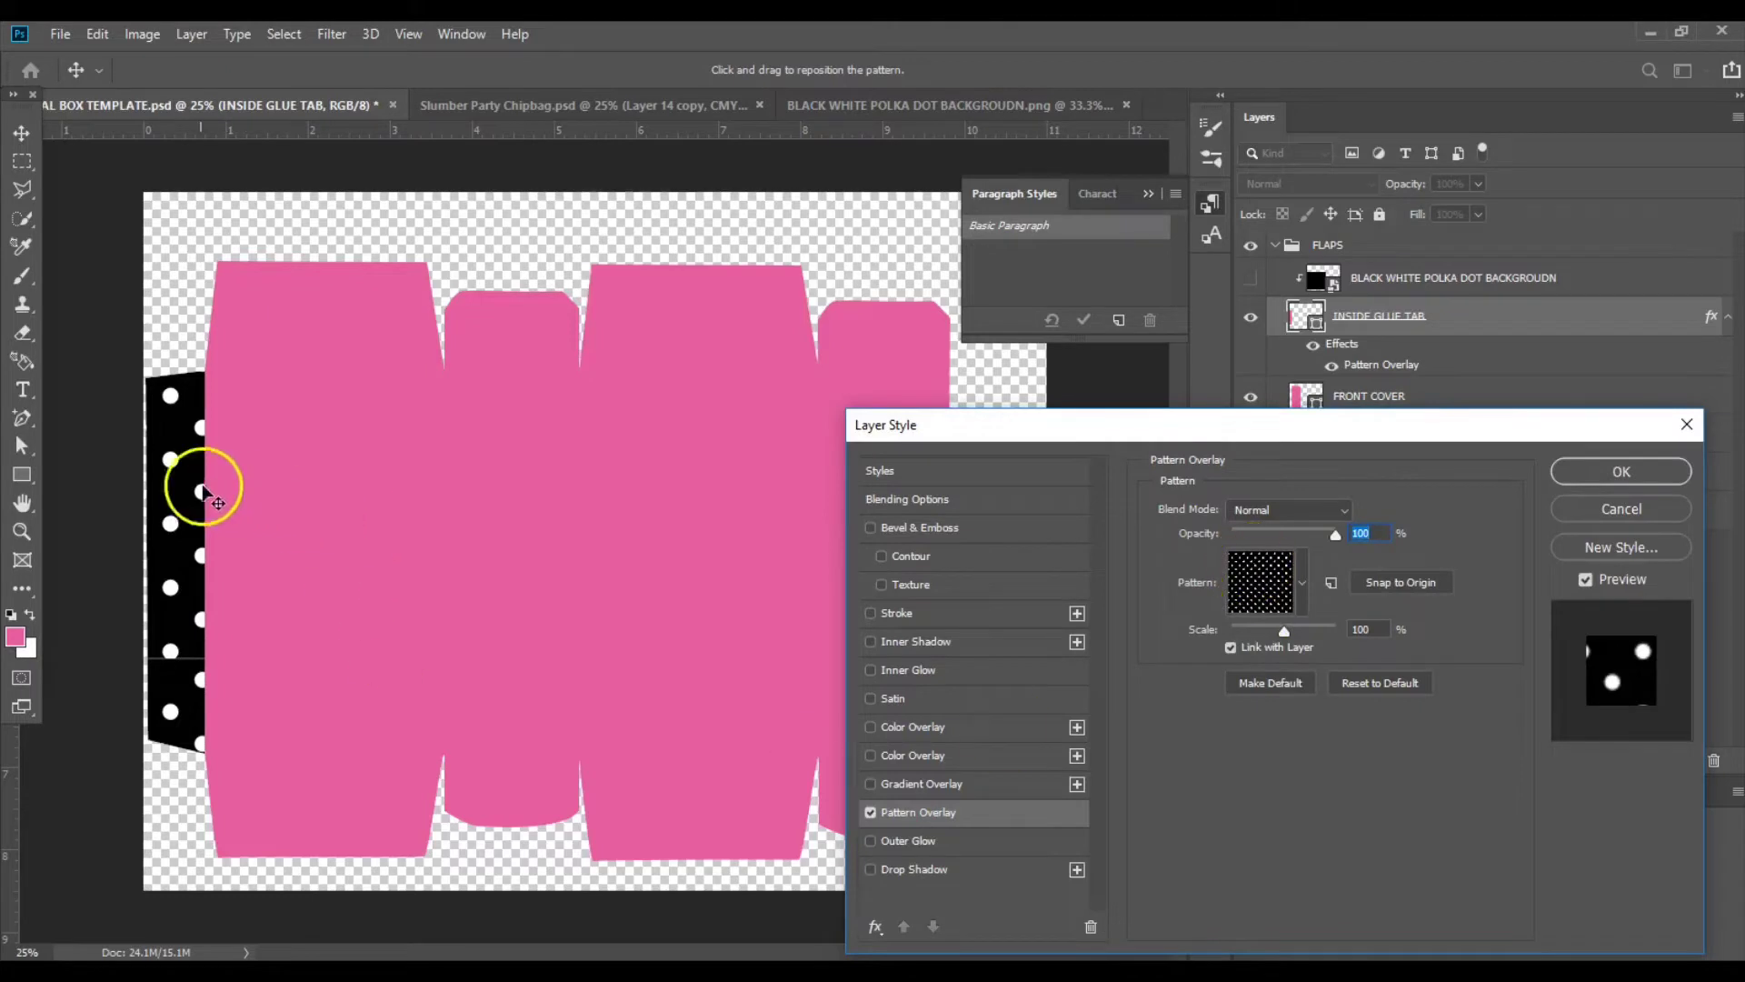
left_click_drag(200, 489, 187, 589)
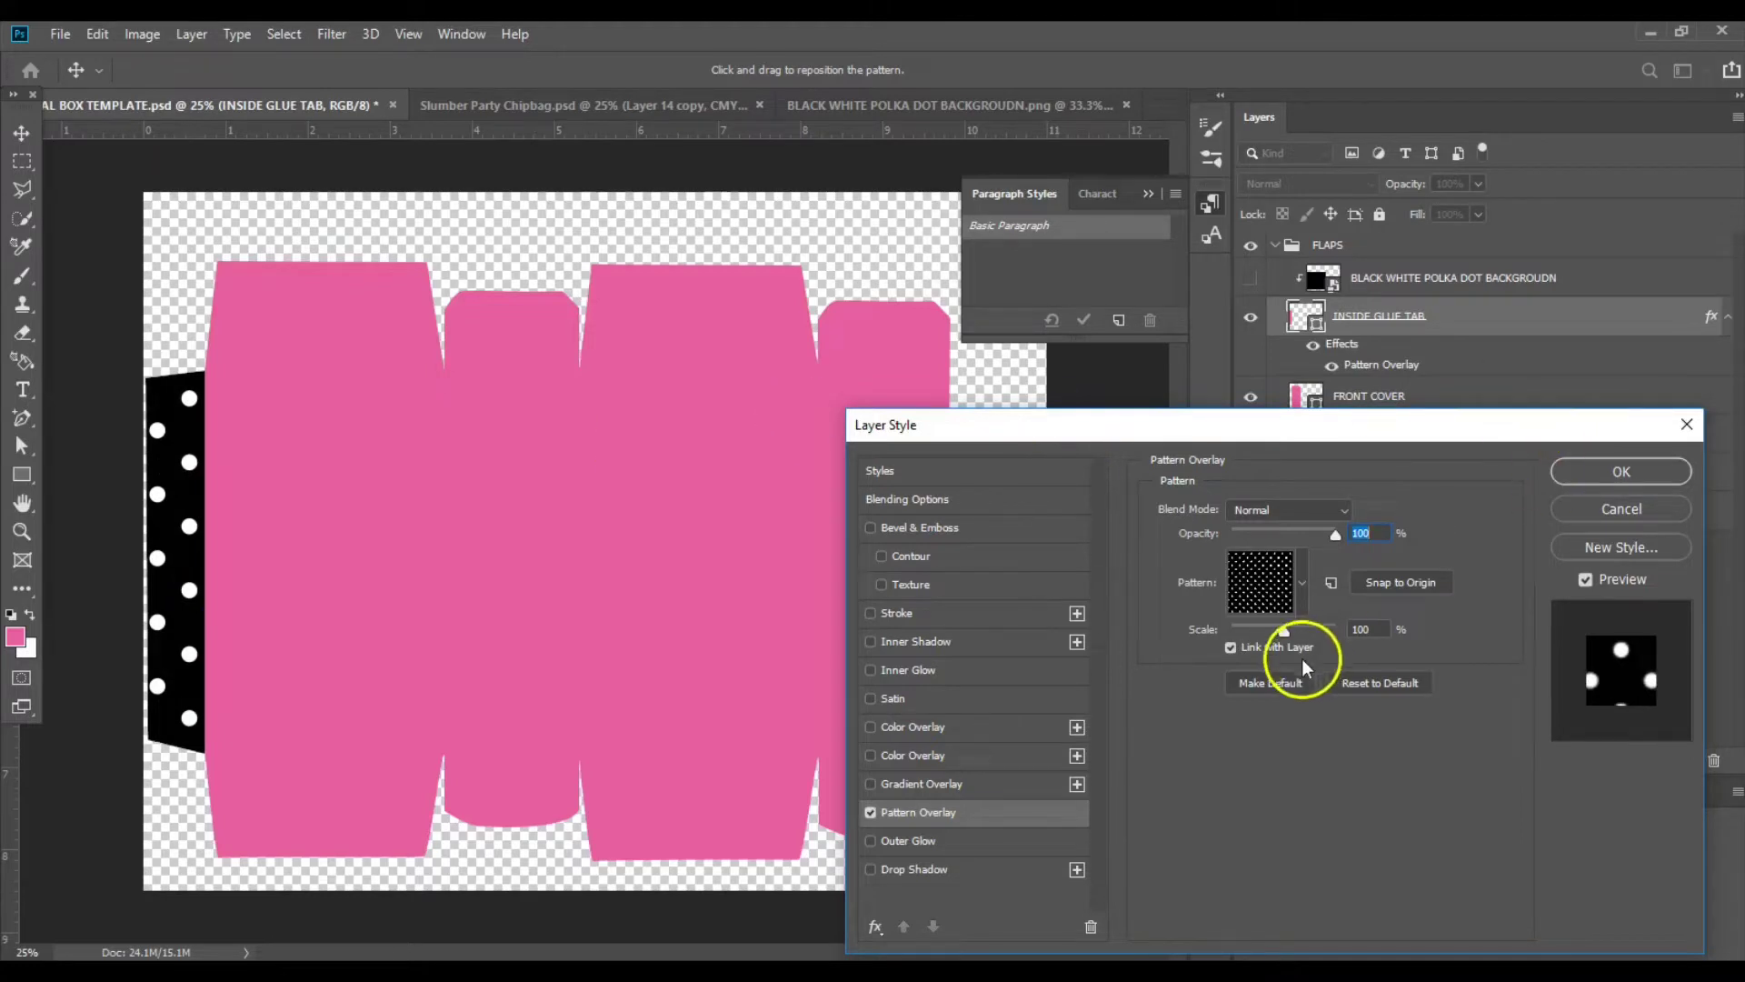
left_click_drag(1284, 633, 1278, 634)
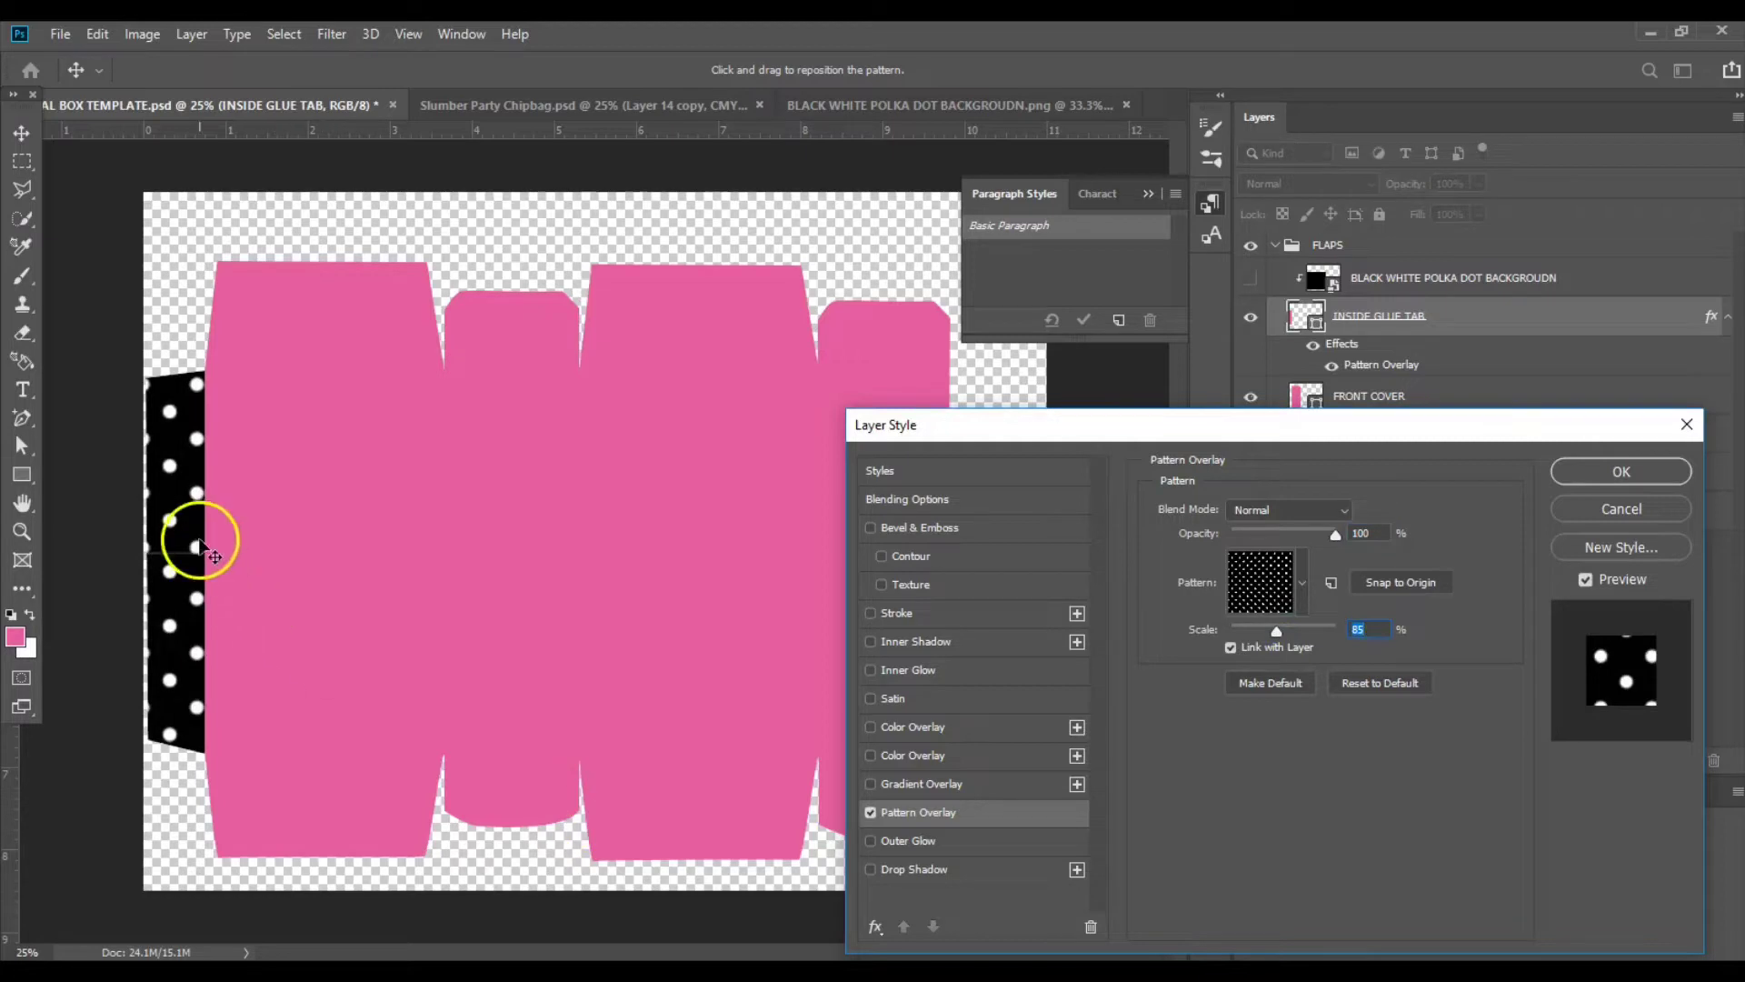
left_click_drag(193, 538, 170, 732)
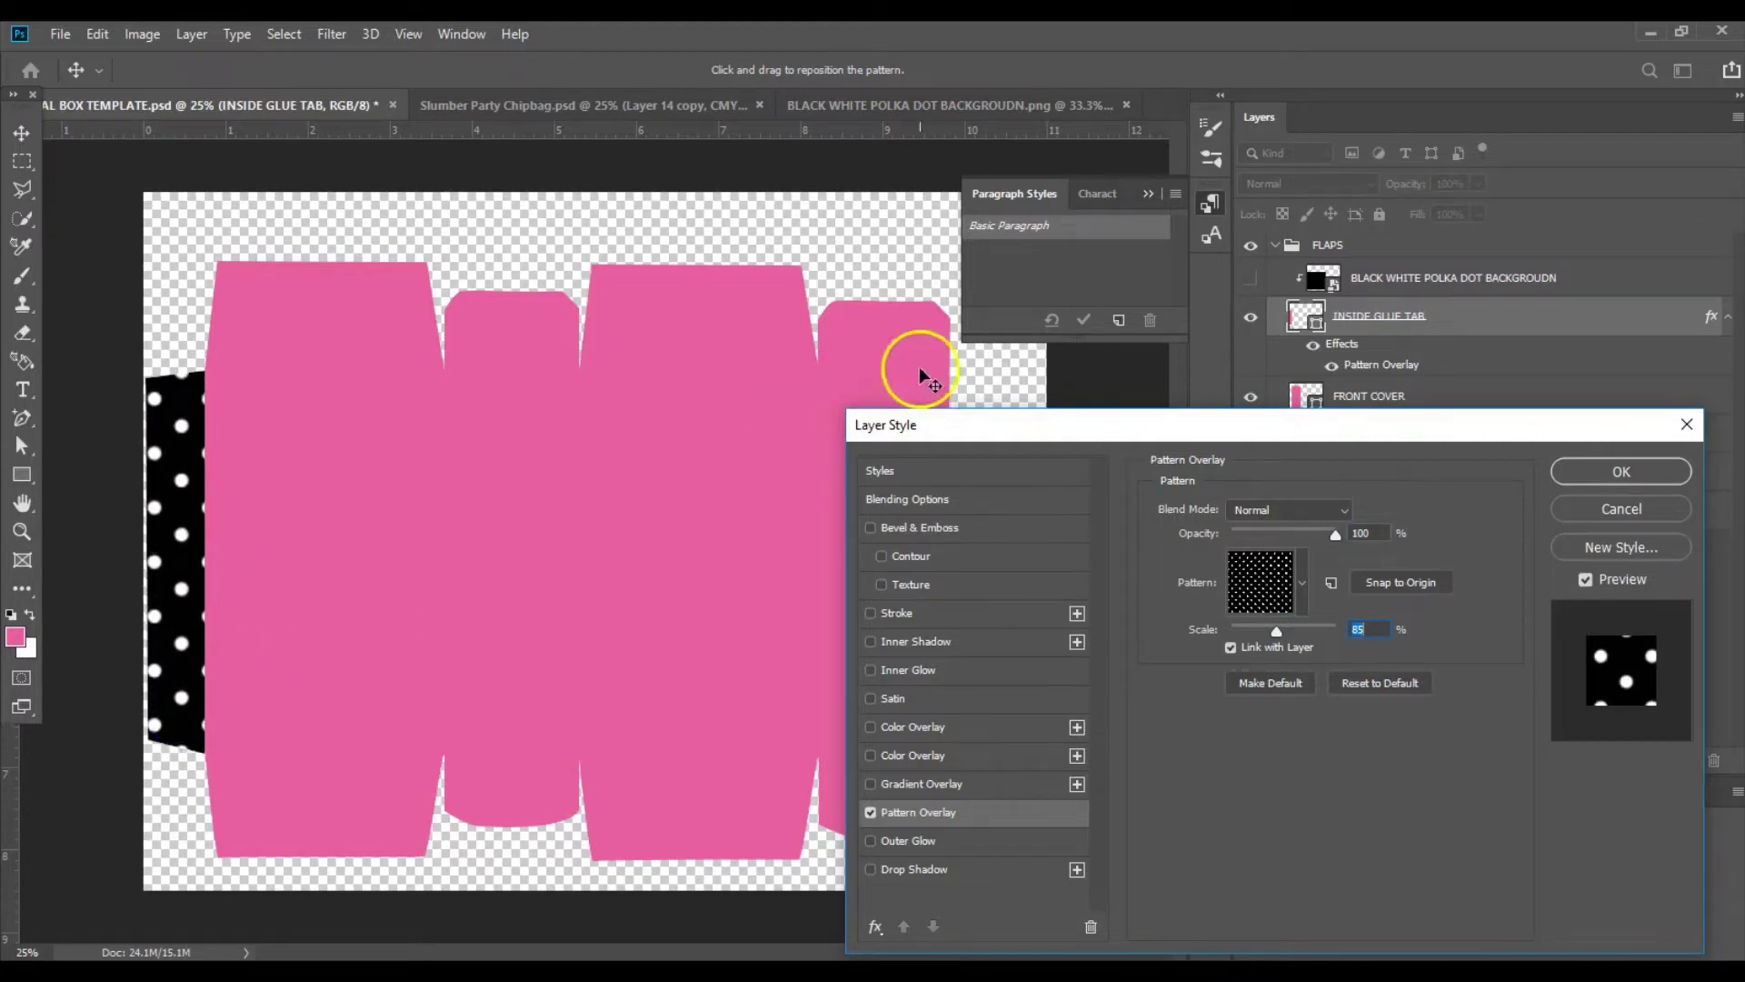
left_click(1615, 478)
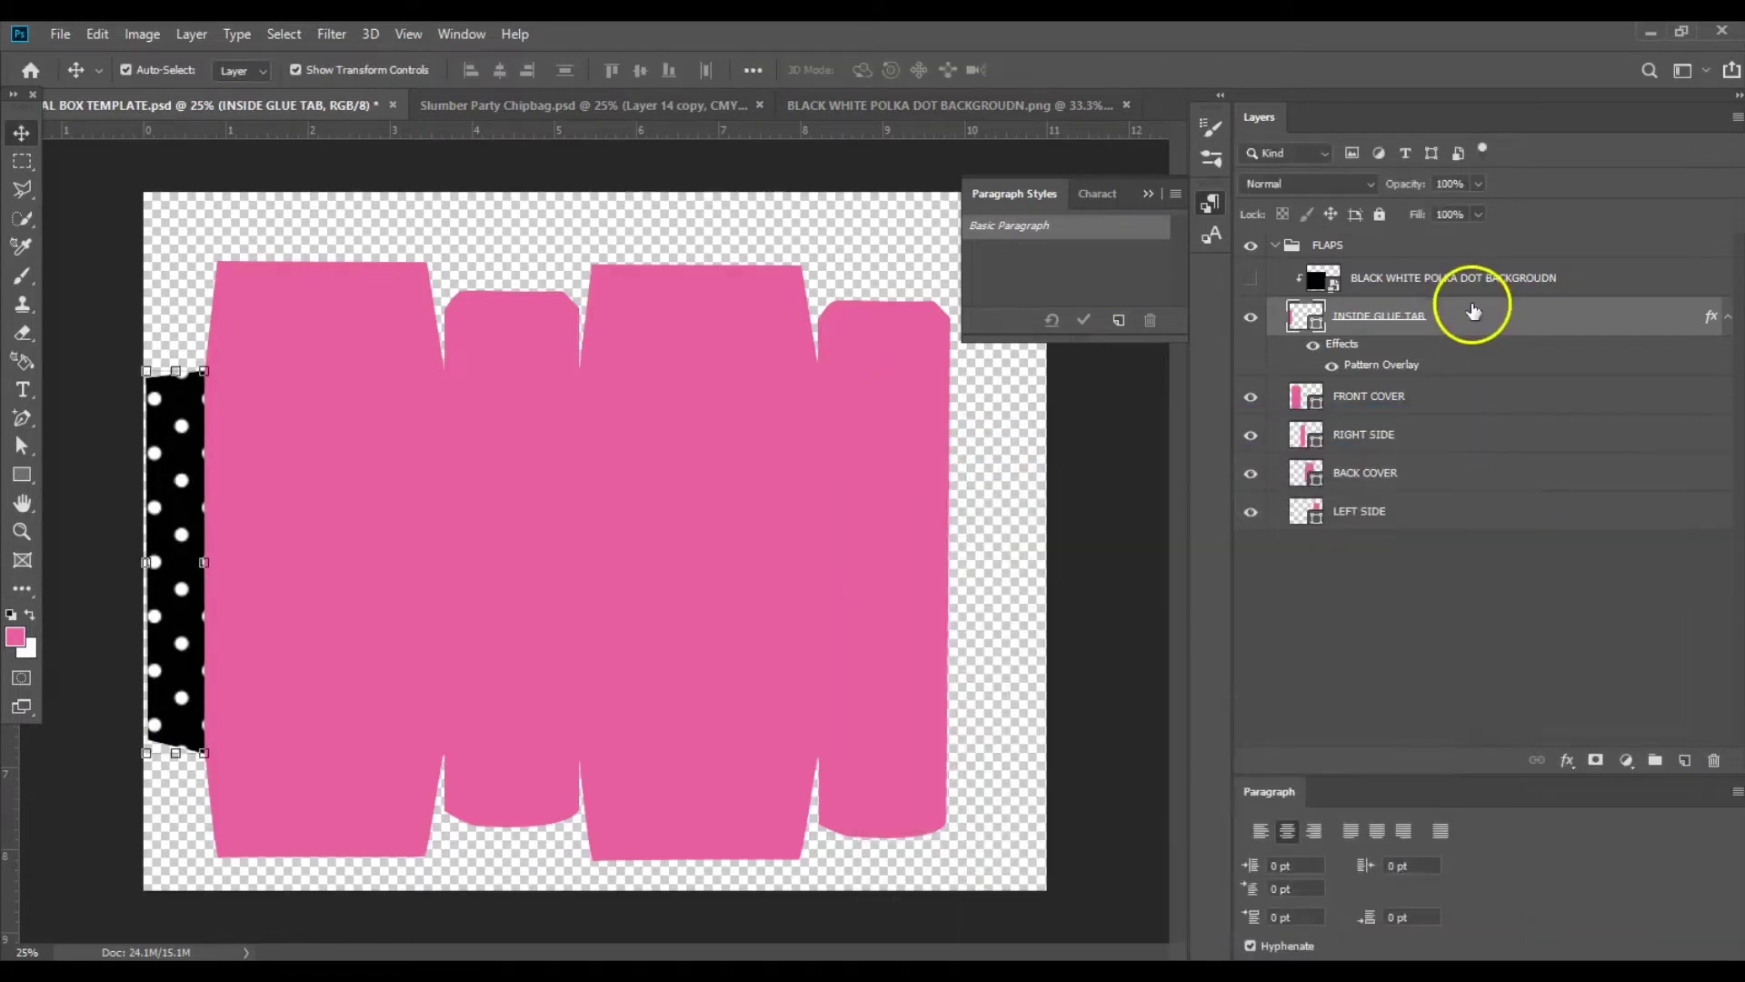
Copy the layer style from INSIDE GLUE TAB and paste it onto the RIGHT SIDE layer.
right_click(1470, 304)
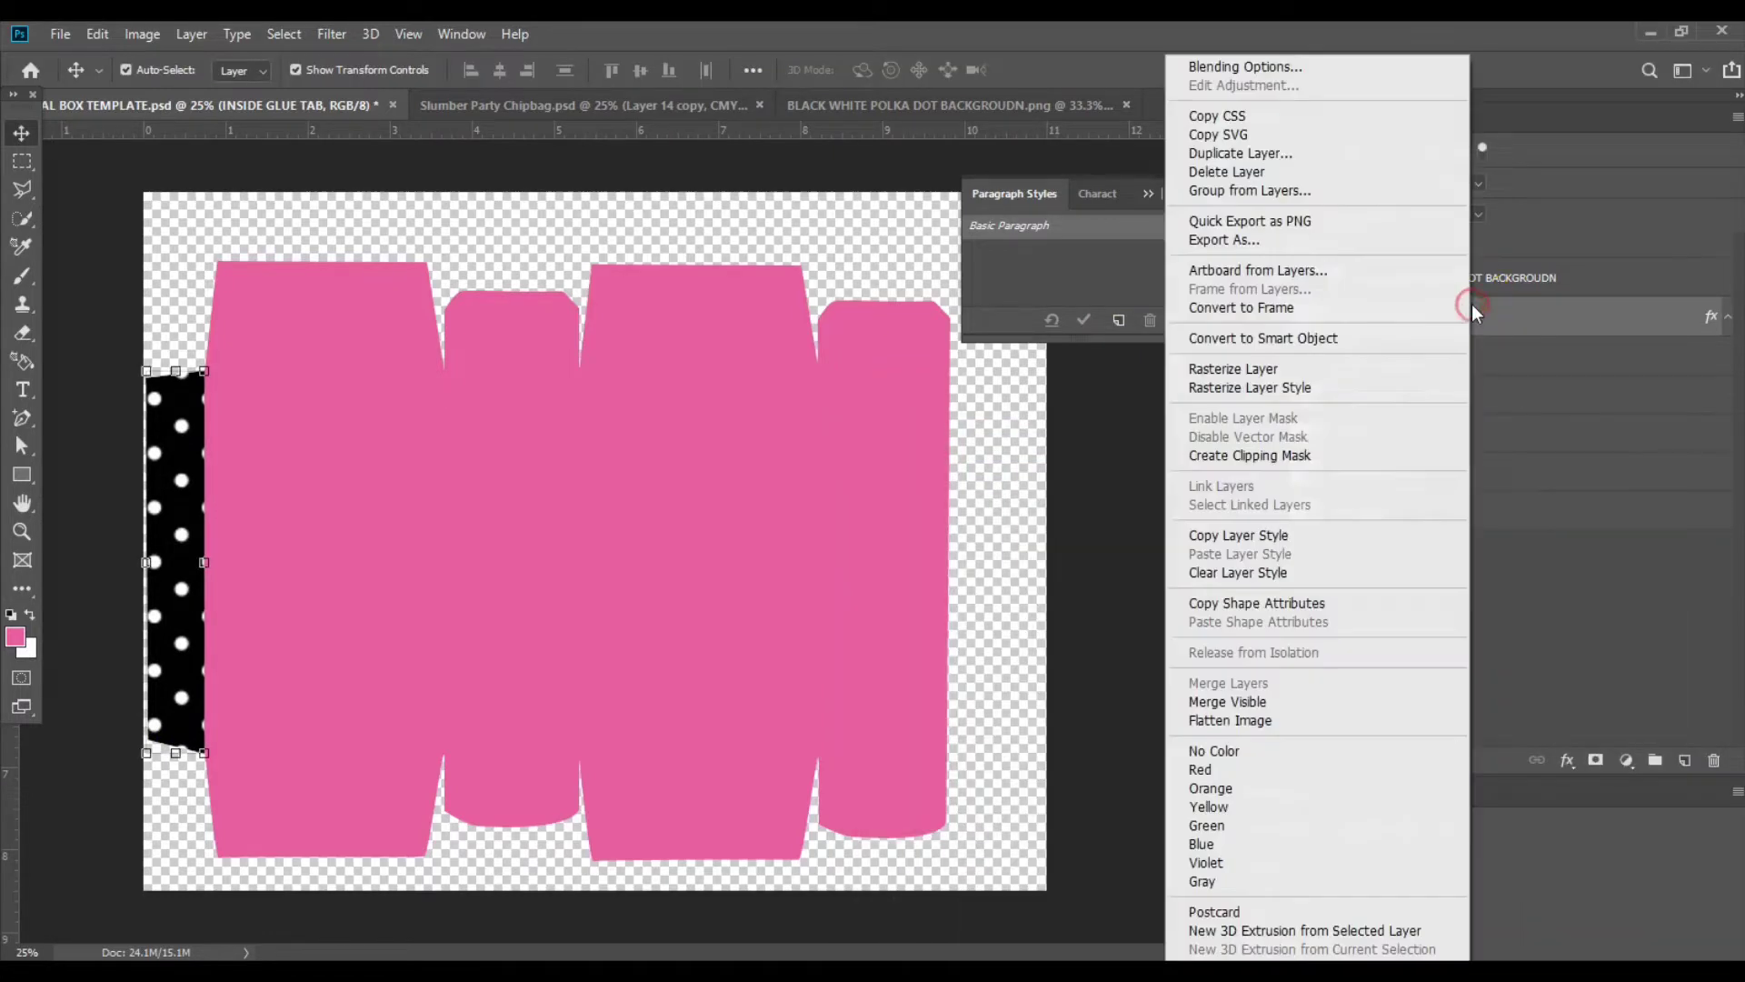
left_click(1311, 534)
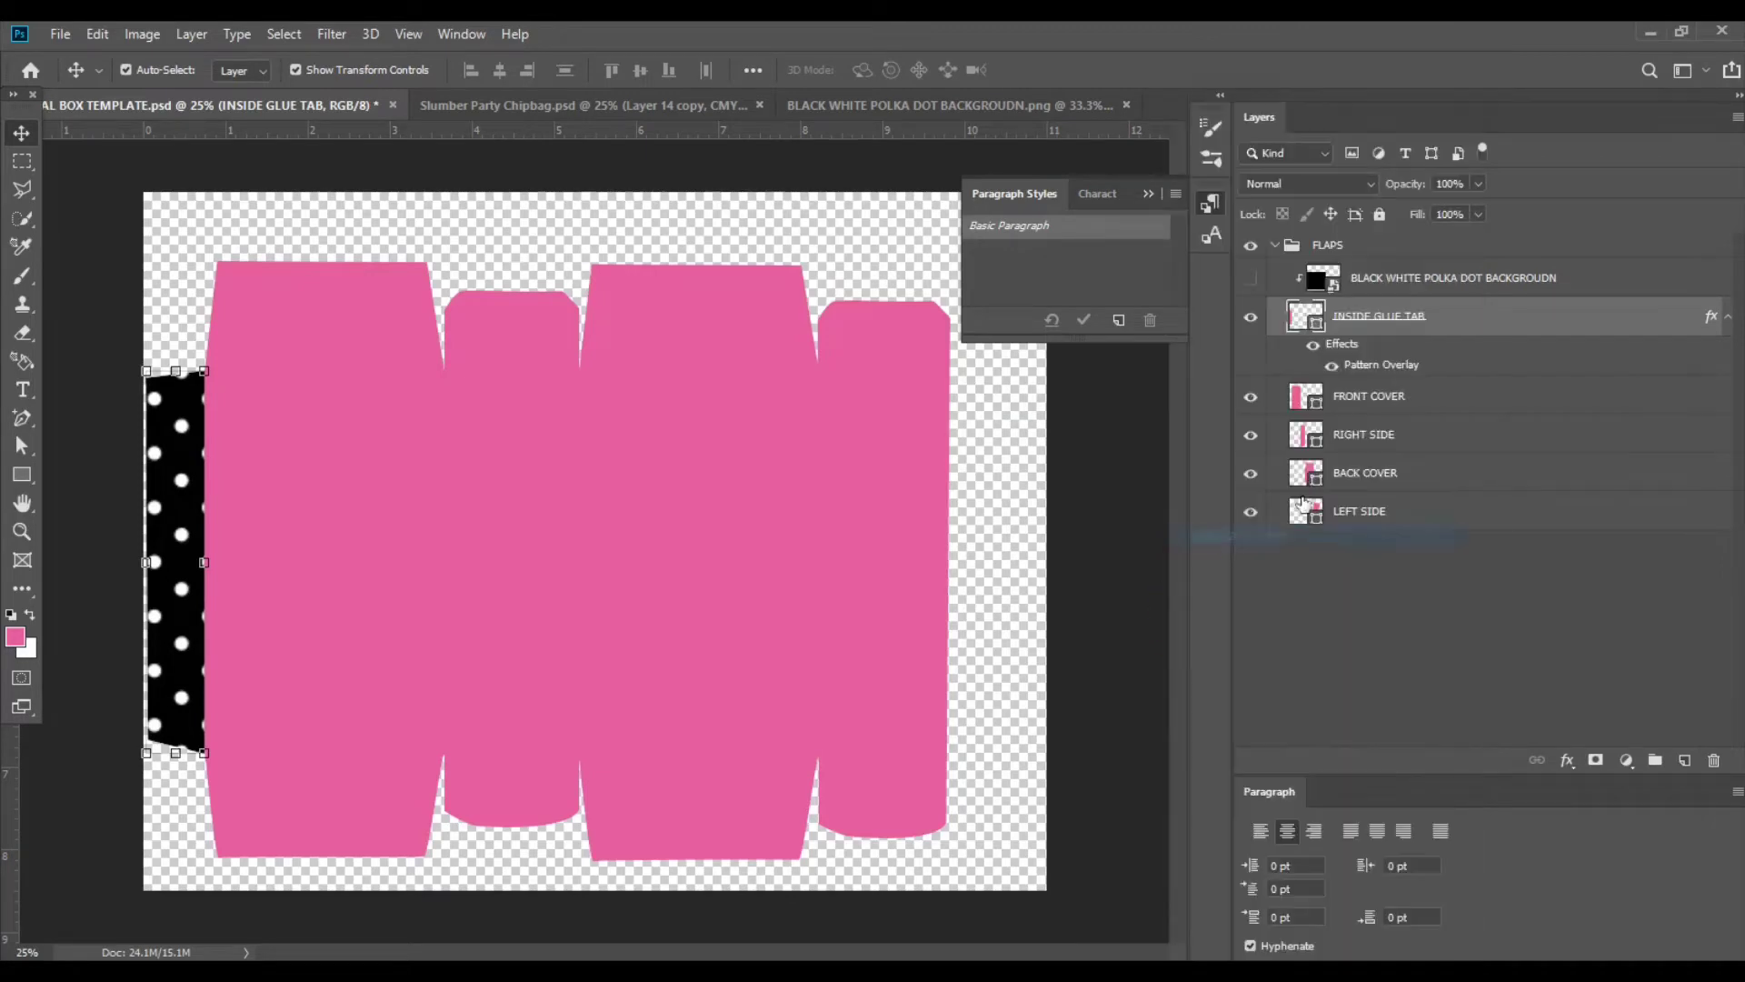
left_click(1400, 436)
right_click(1401, 436)
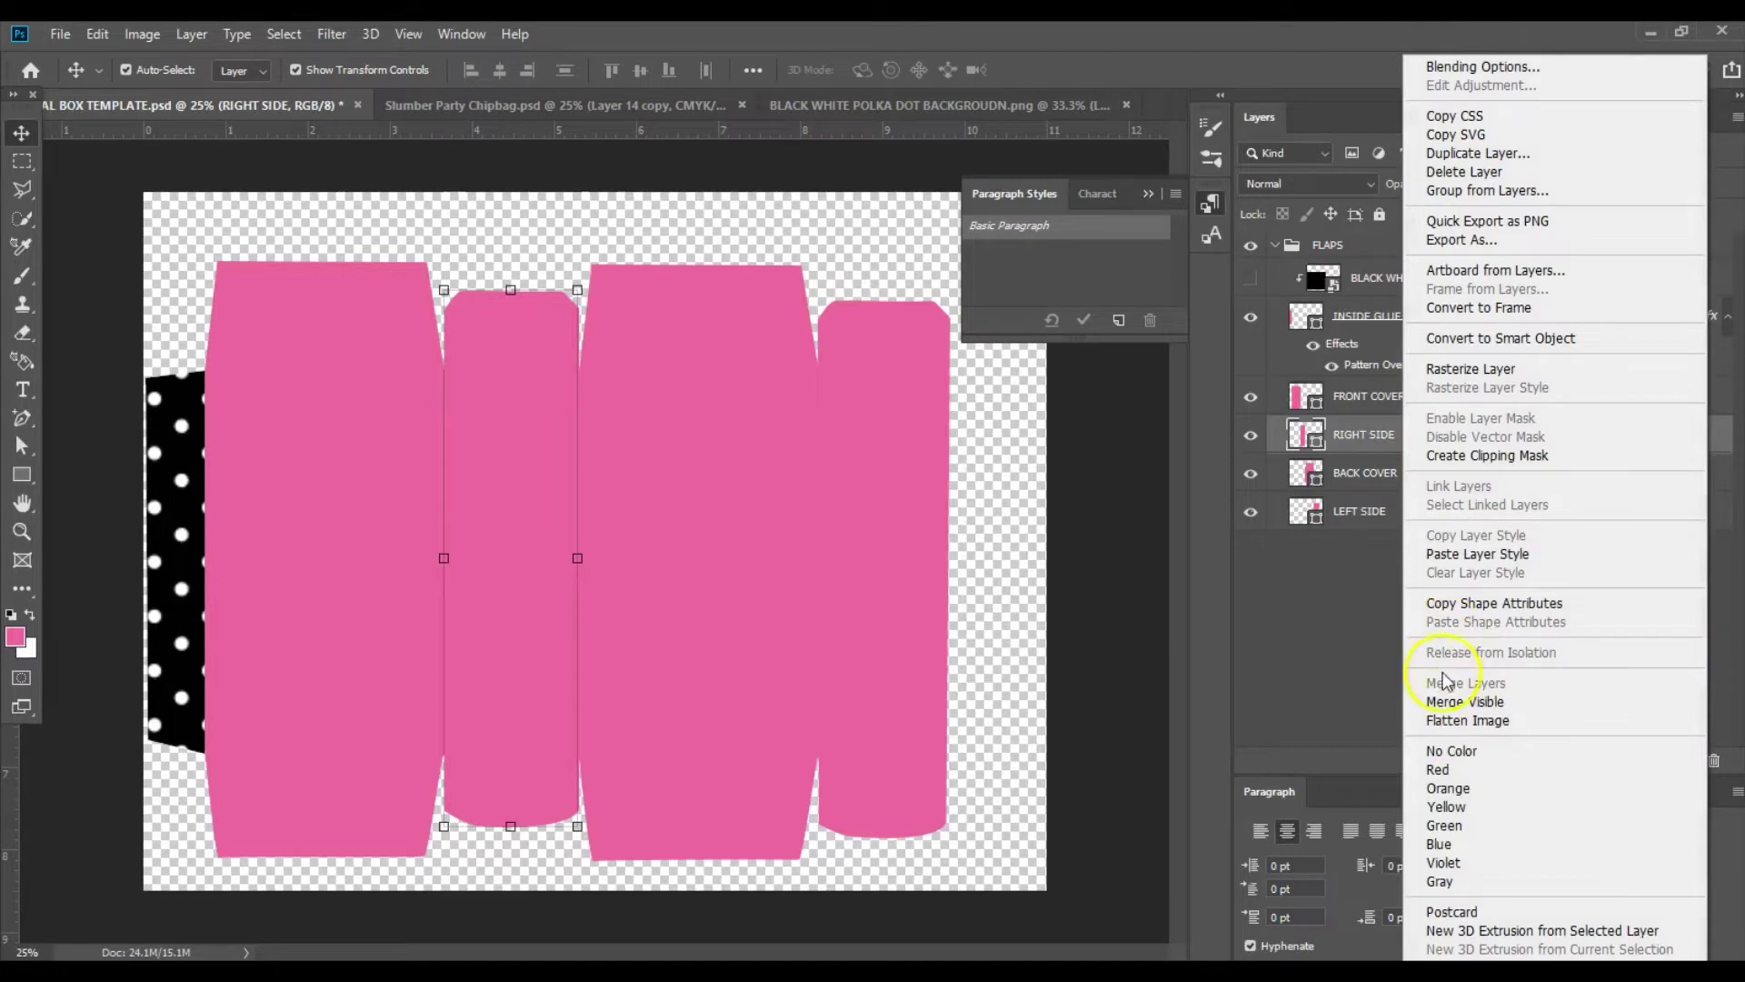
left_click(1451, 548)
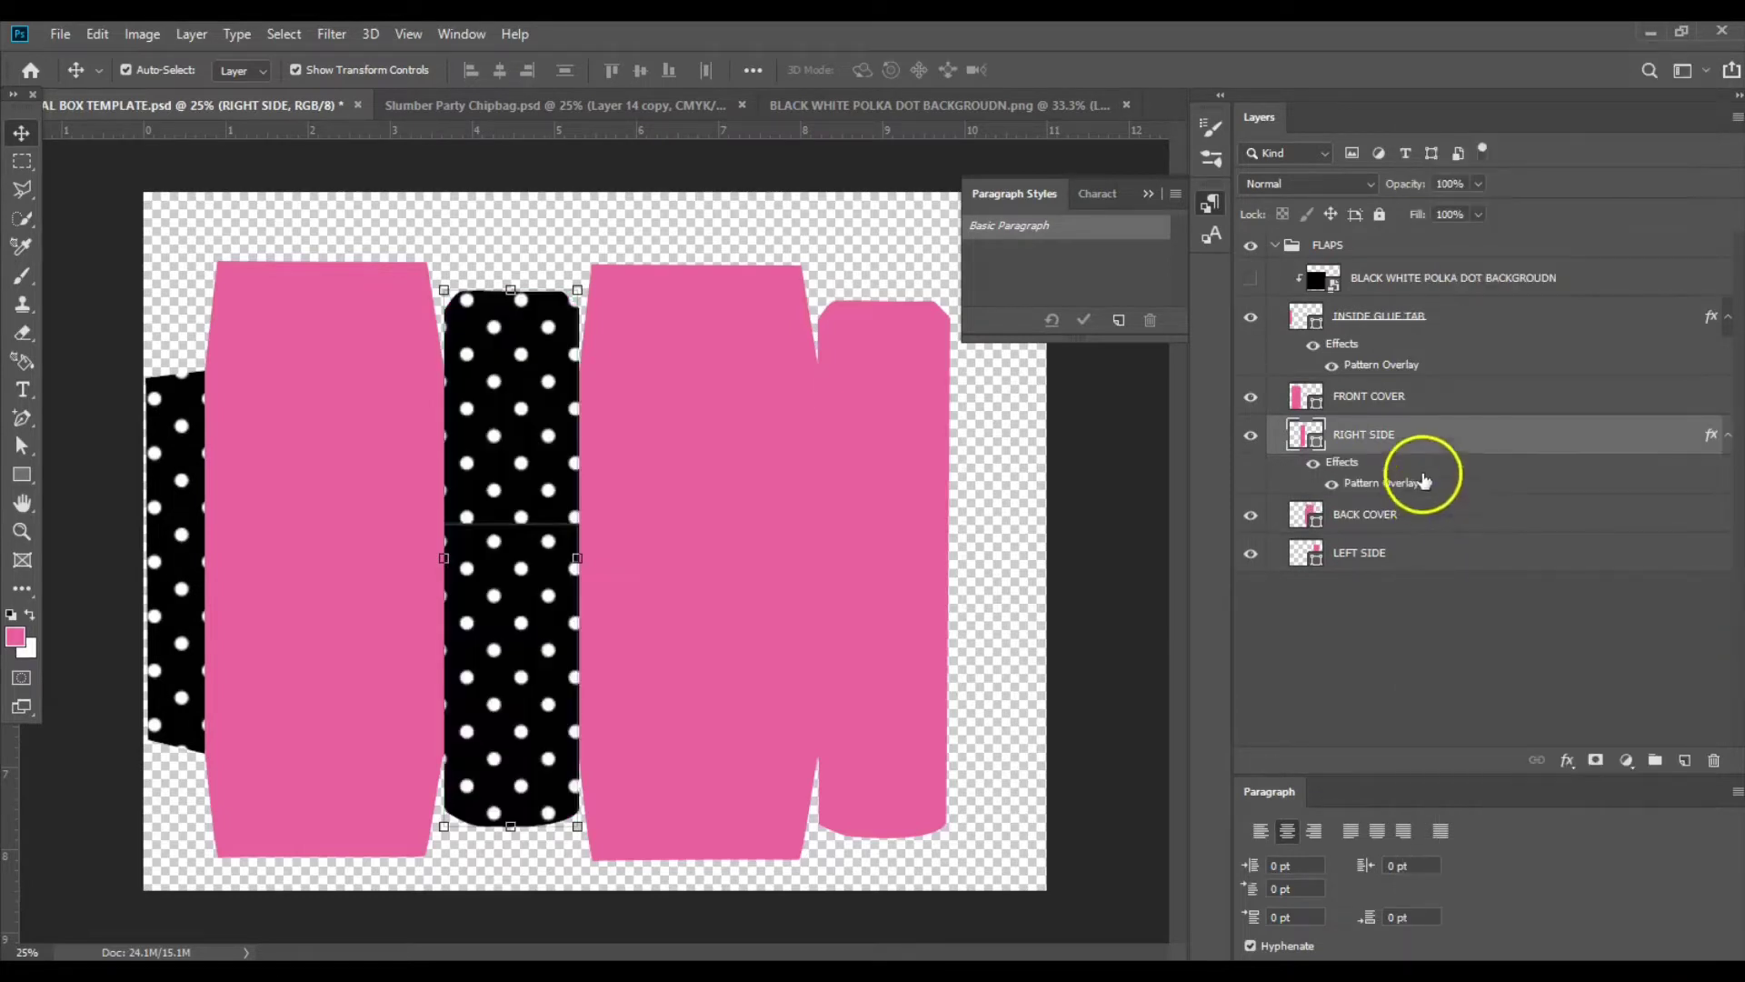
Try the copied polka dot layer style on the BACK COVER layer and undo it.
right_click(1415, 513)
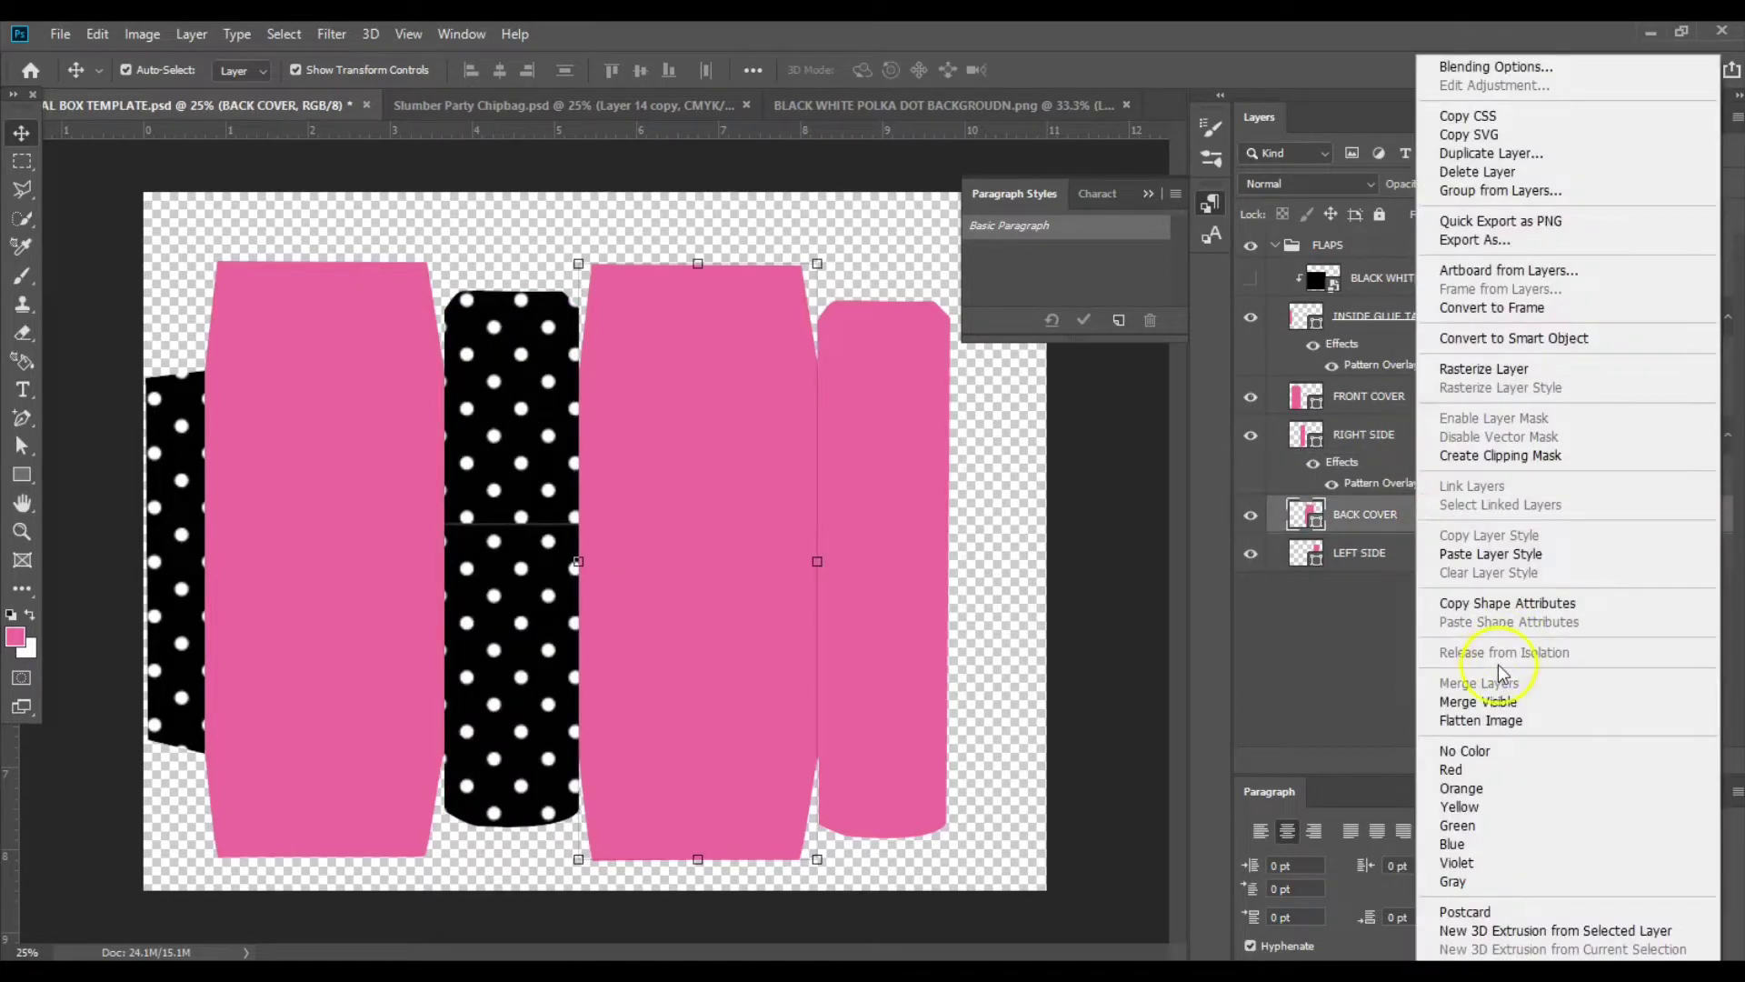
left_click(1482, 554)
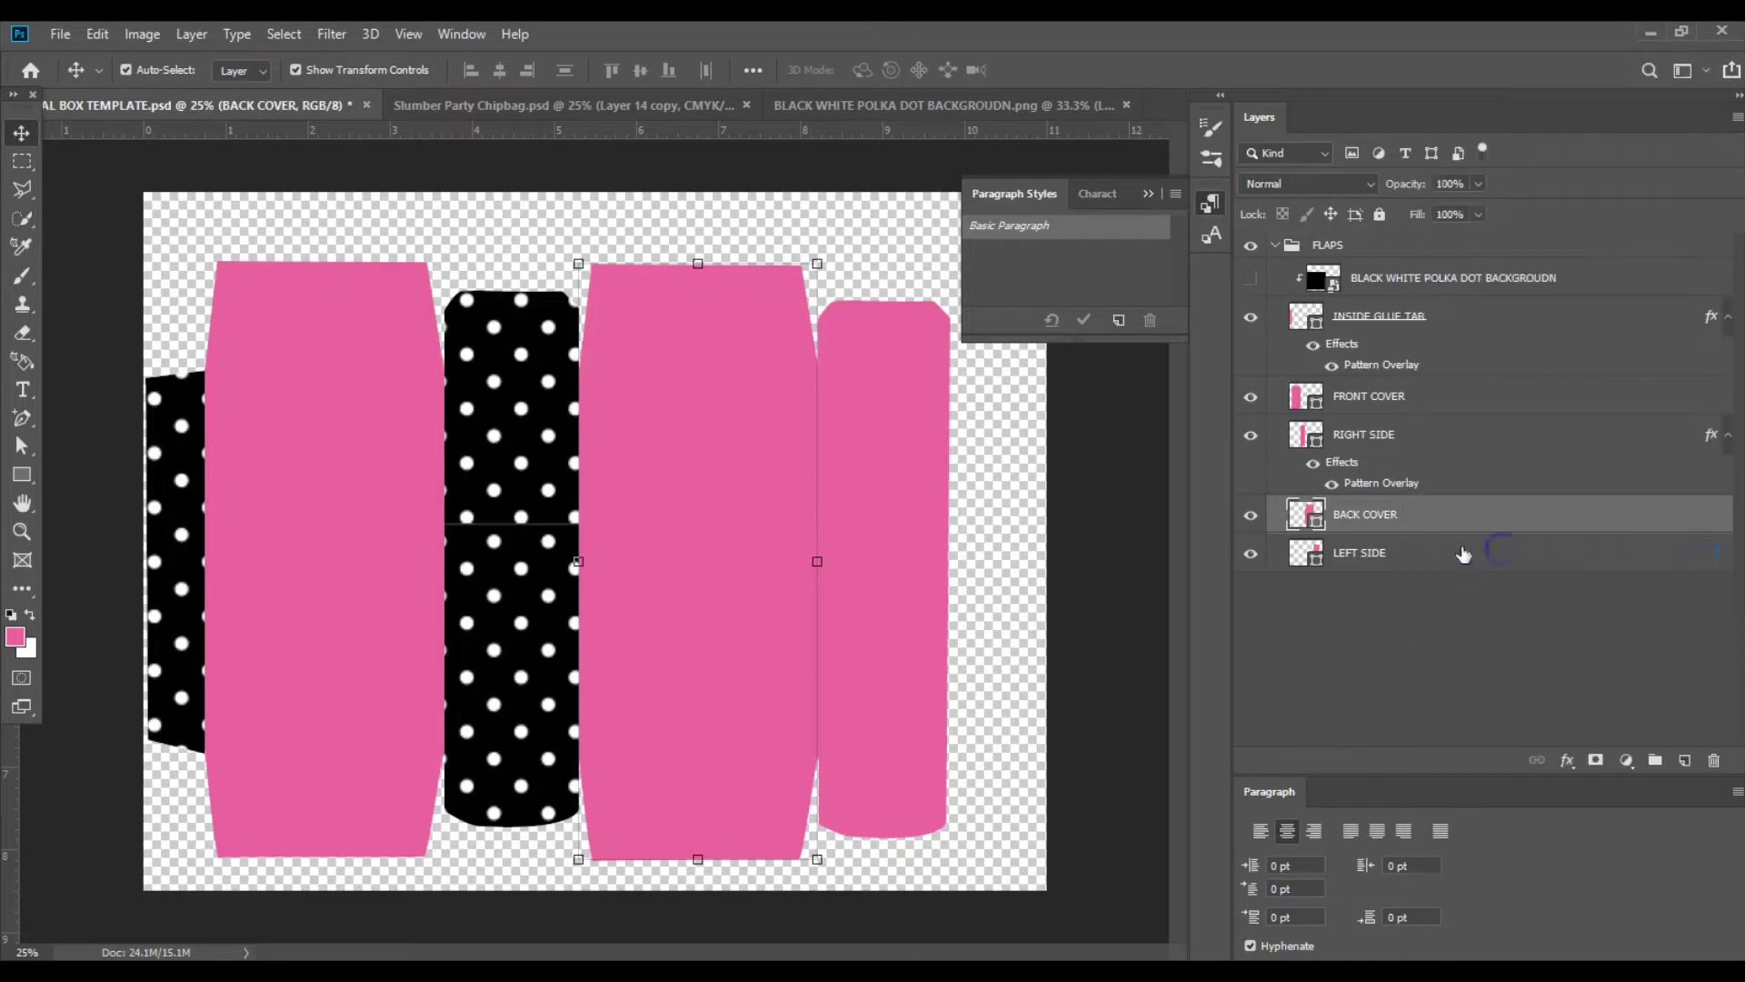
left_click(1383, 484)
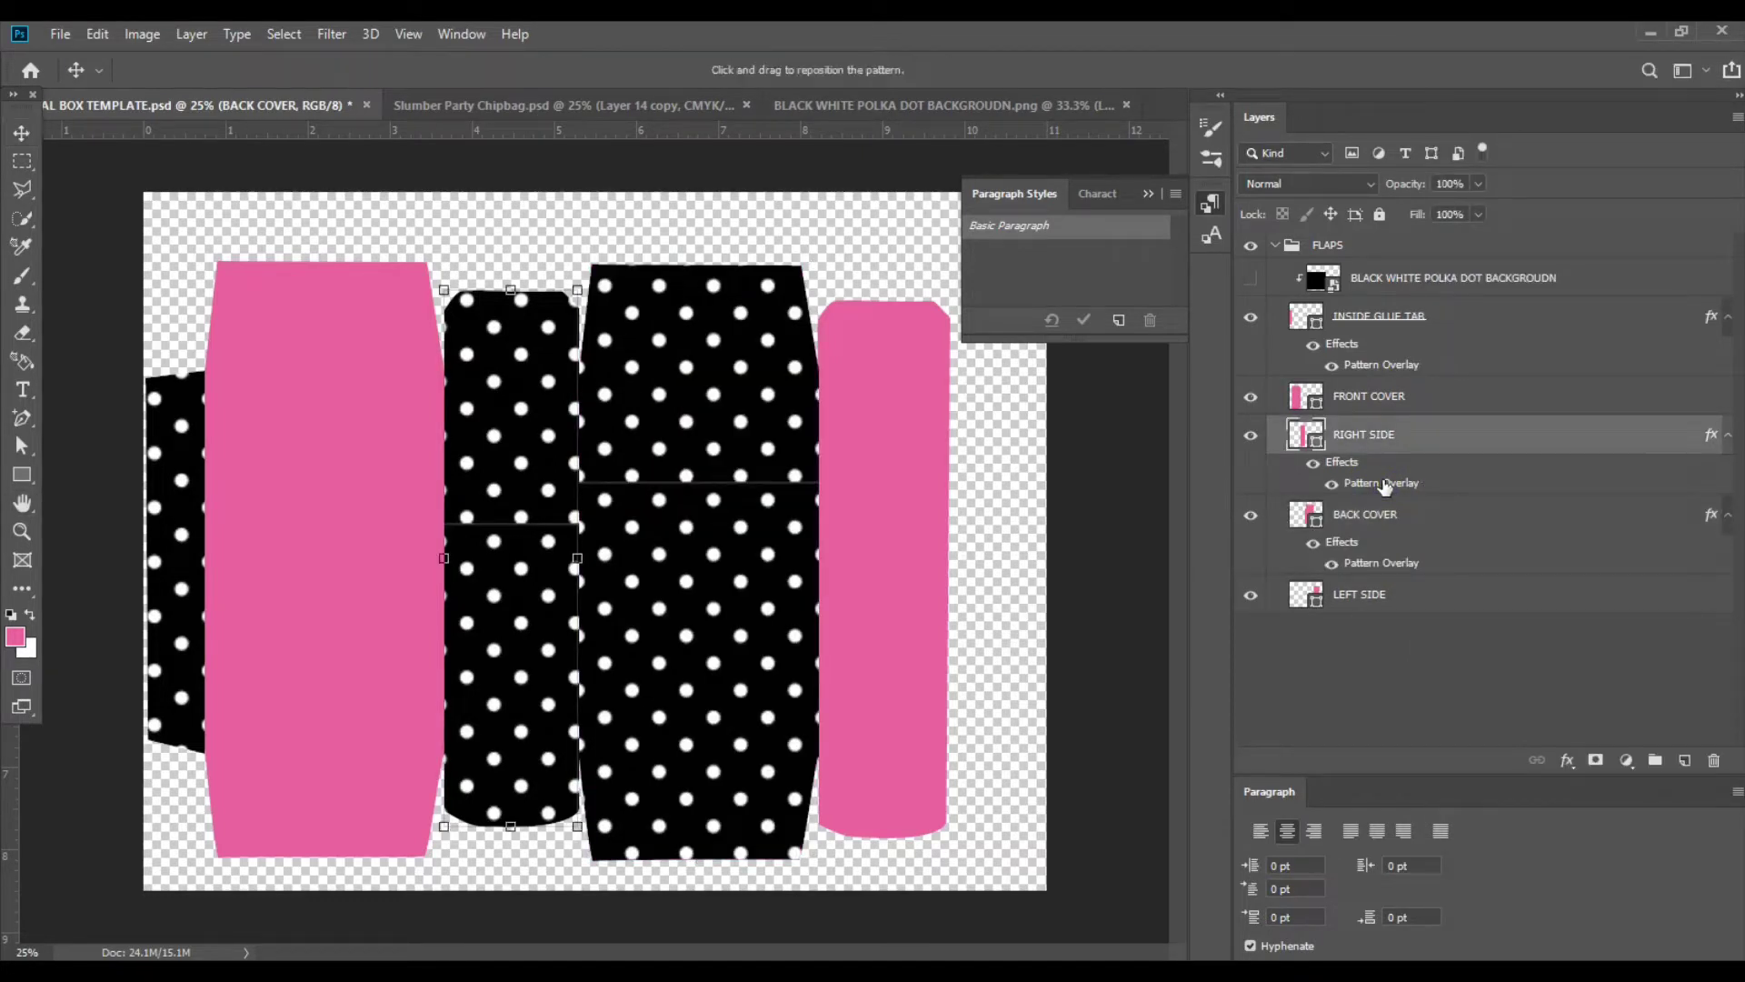
double_click(1383, 484)
left_click(1549, 503)
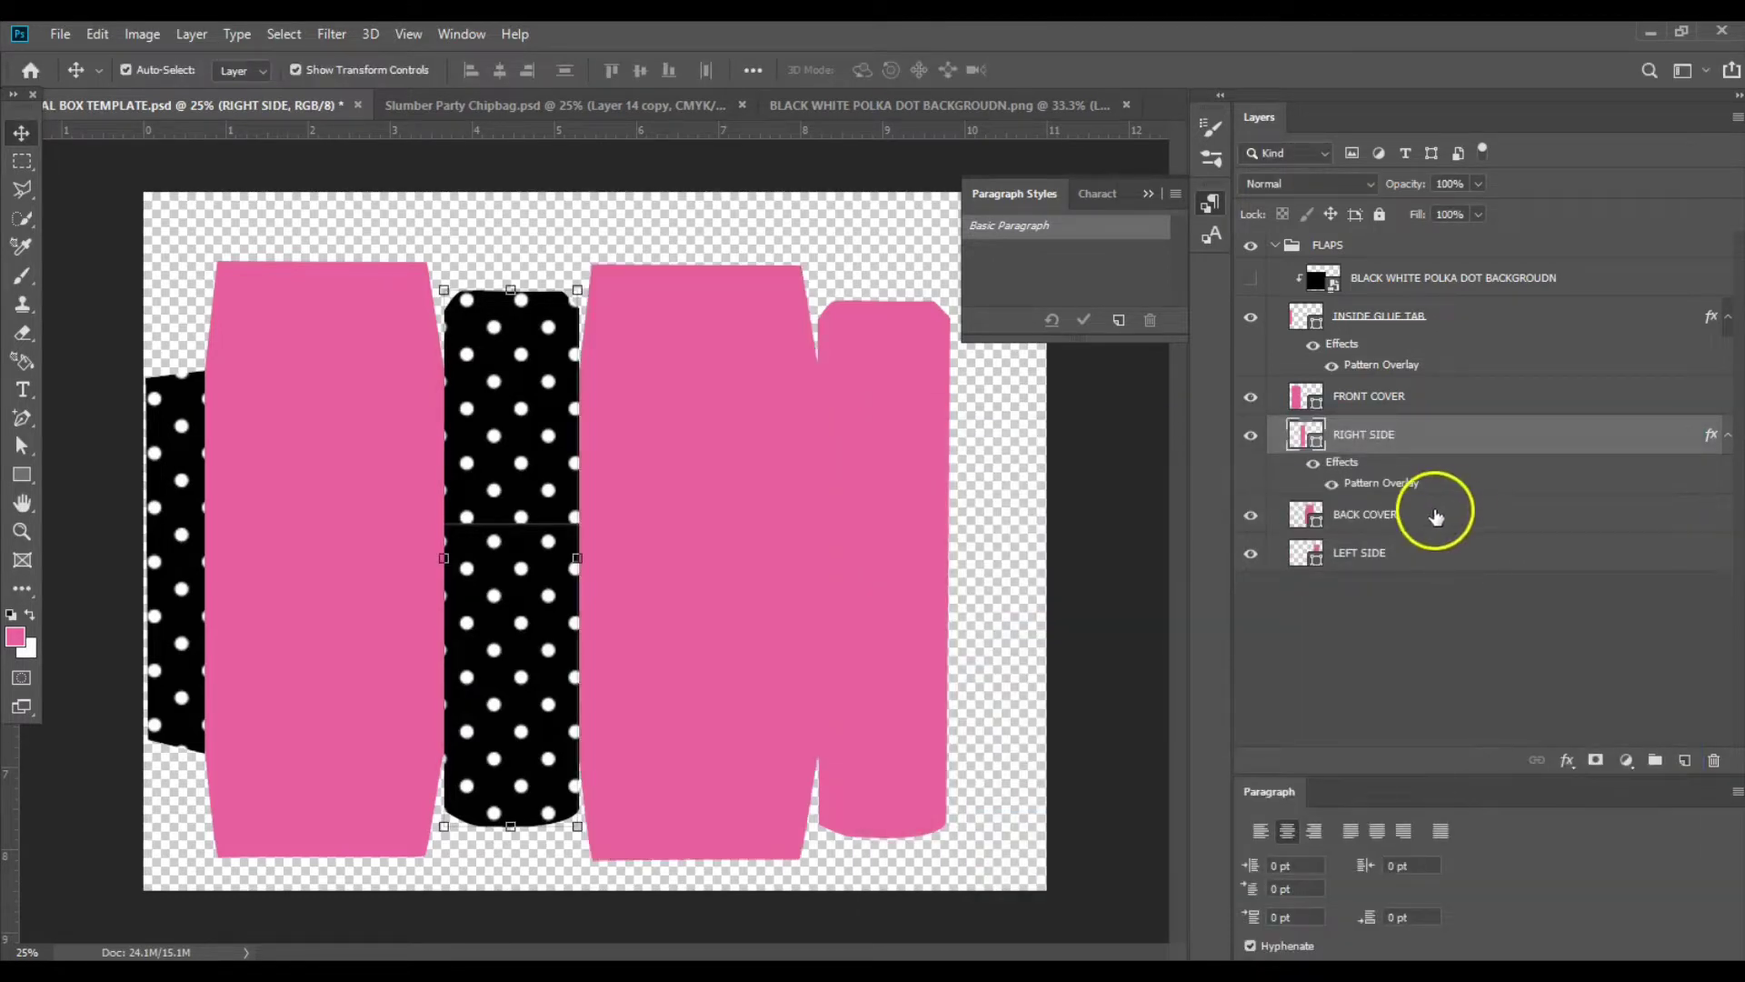
Paste the copied polka dot layer style onto the LEFT SIDE layer.
left_click(1408, 553)
right_click(1409, 563)
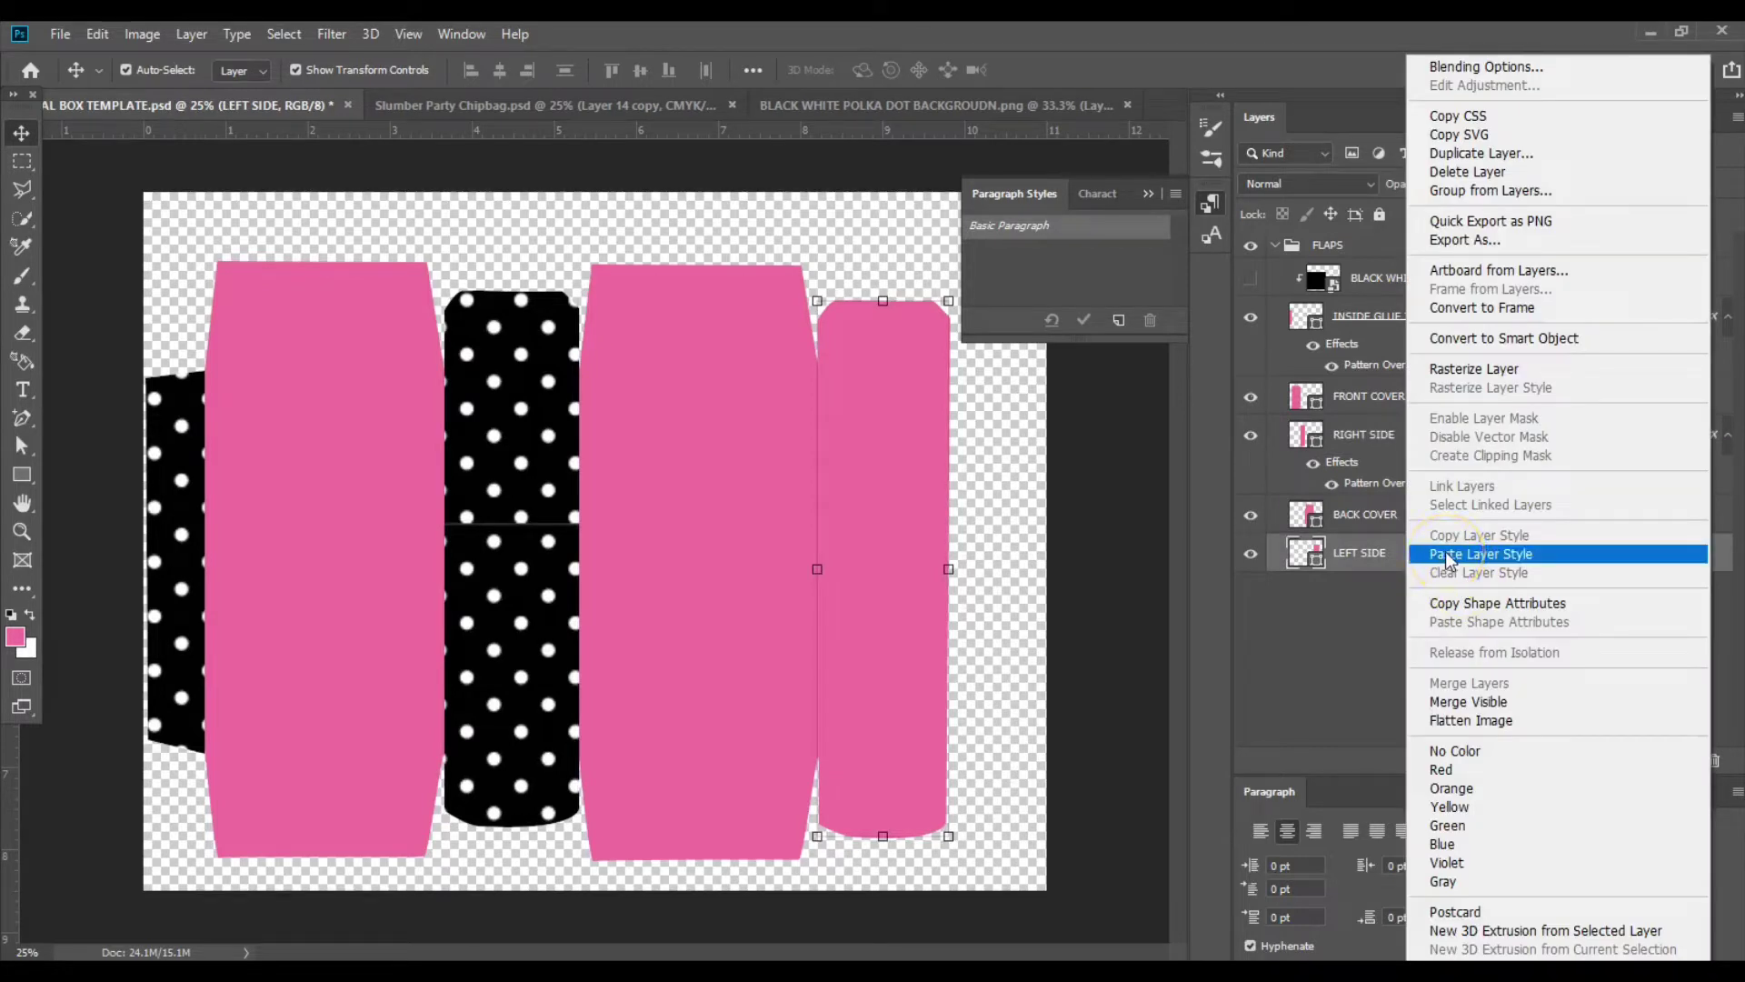
left_click(1445, 555)
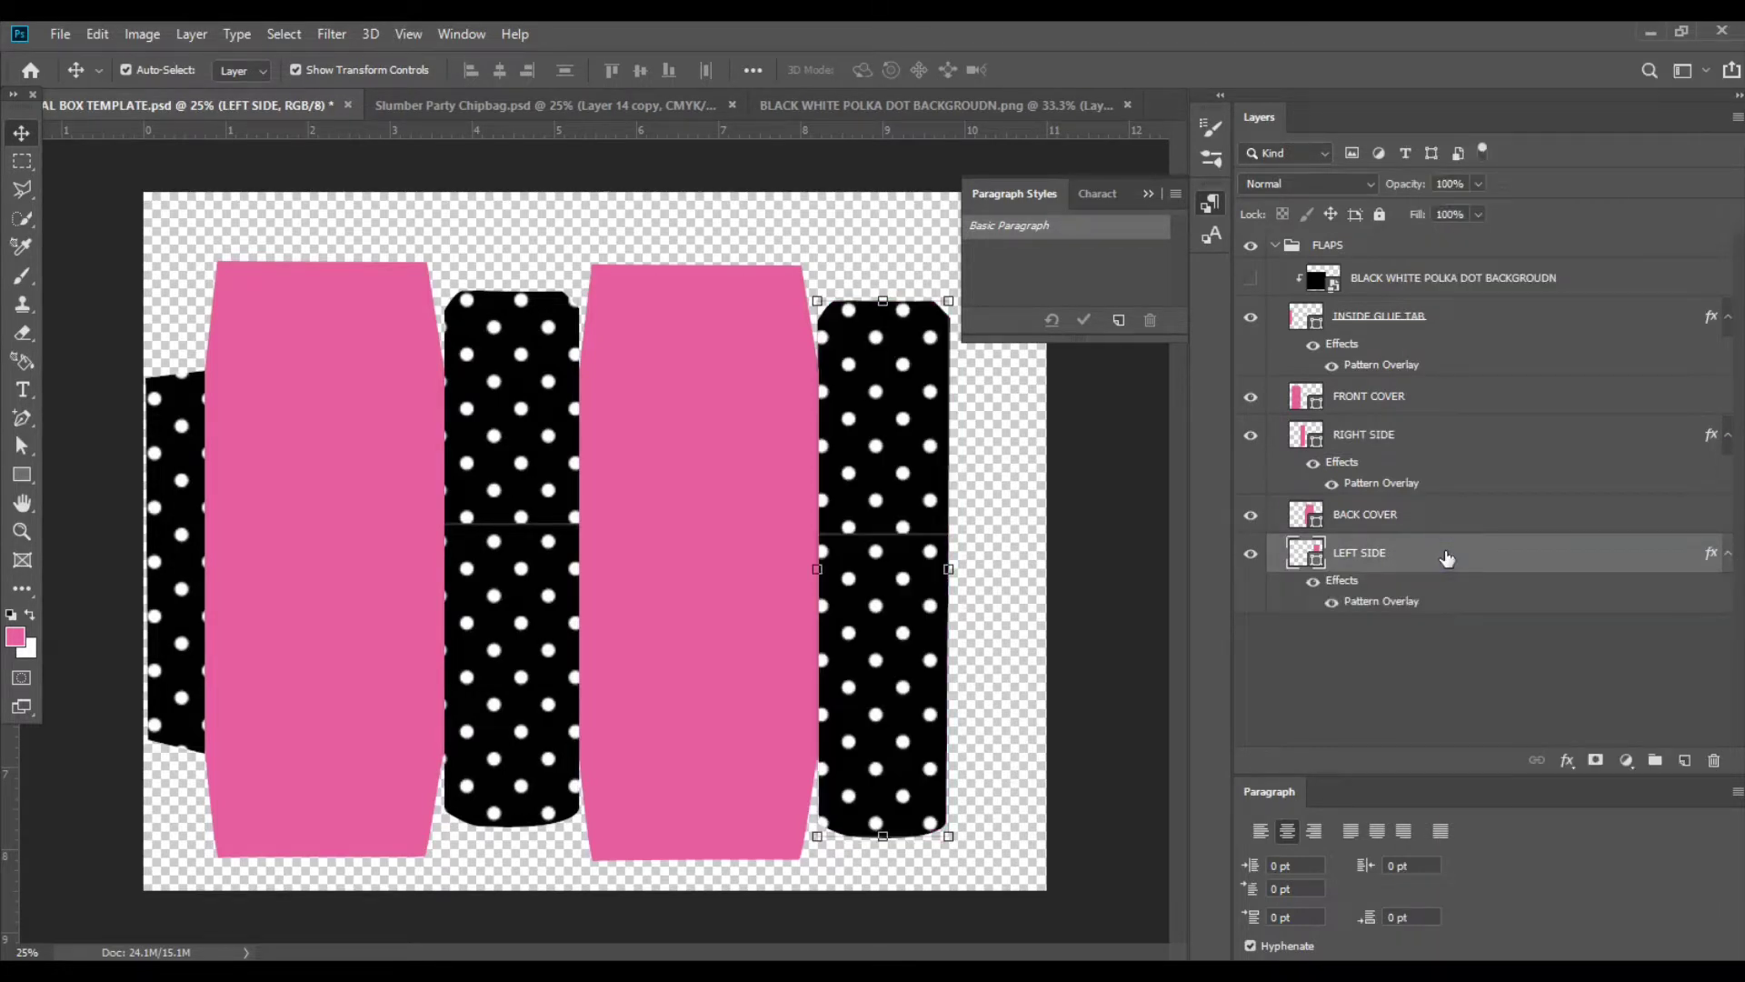
left_click(922, 512)
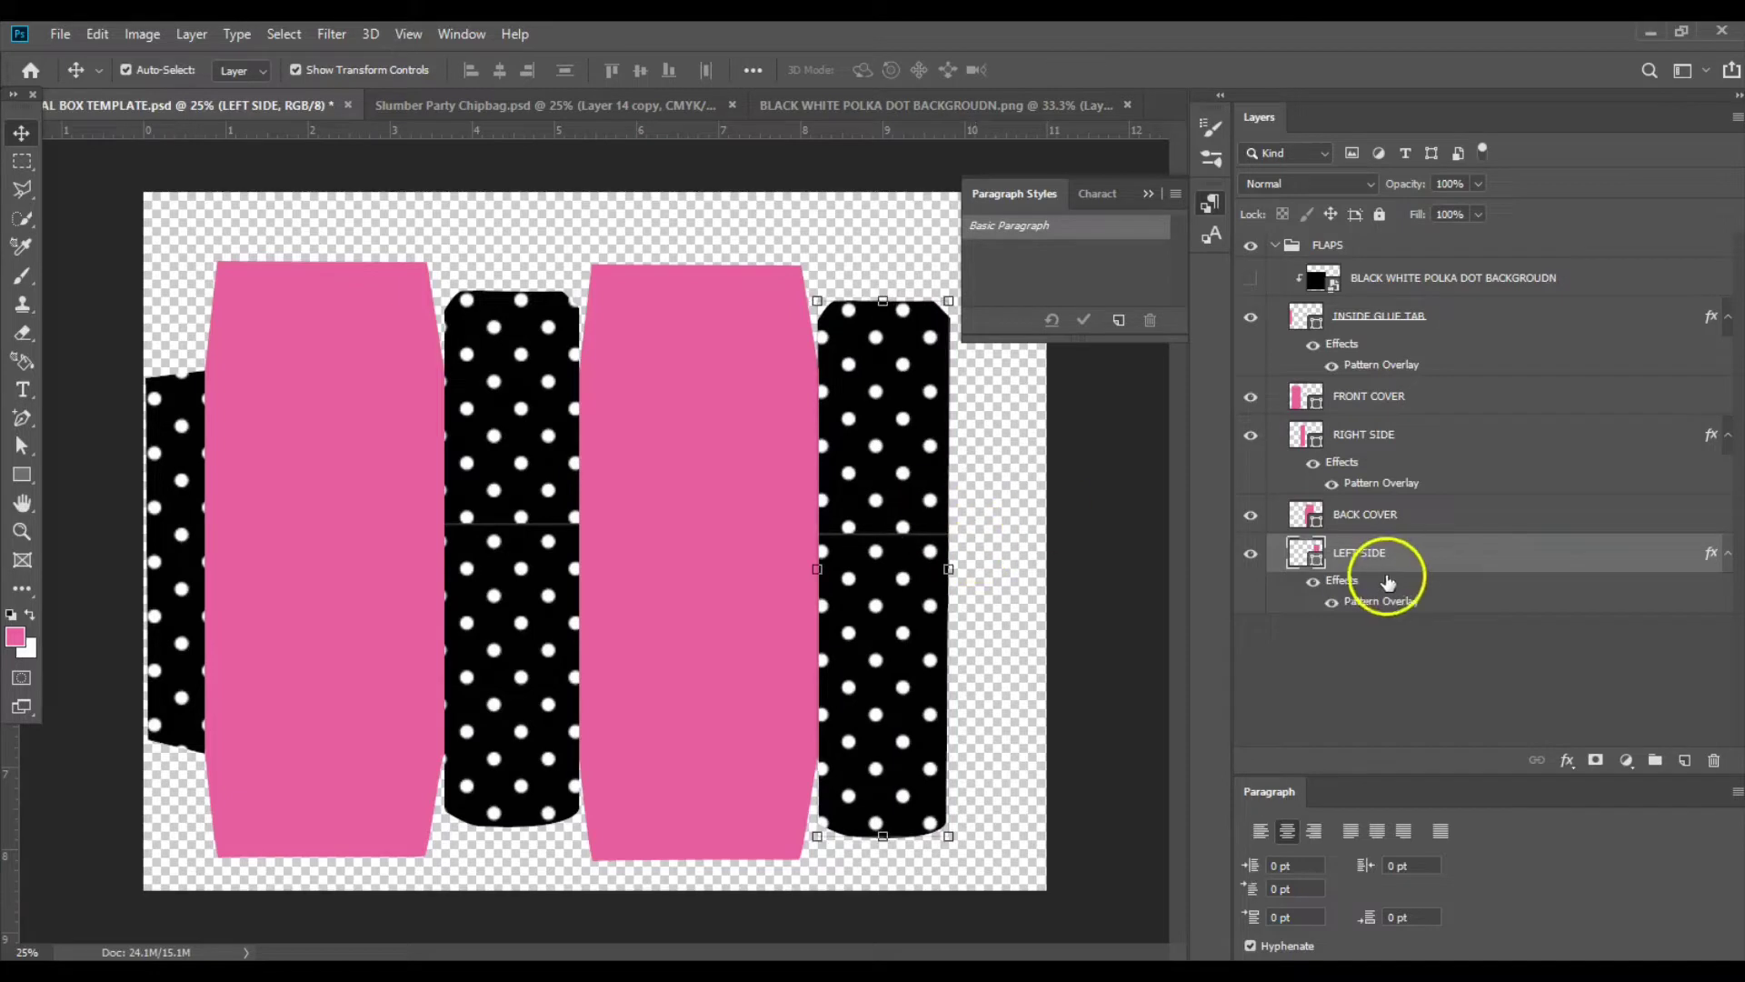
Reposition the LEFT SIDE layer's Pattern Overlay so the pattern seams fall near the panel's upper and lower fold lines.
left_click(1364, 603)
double_click(1366, 608)
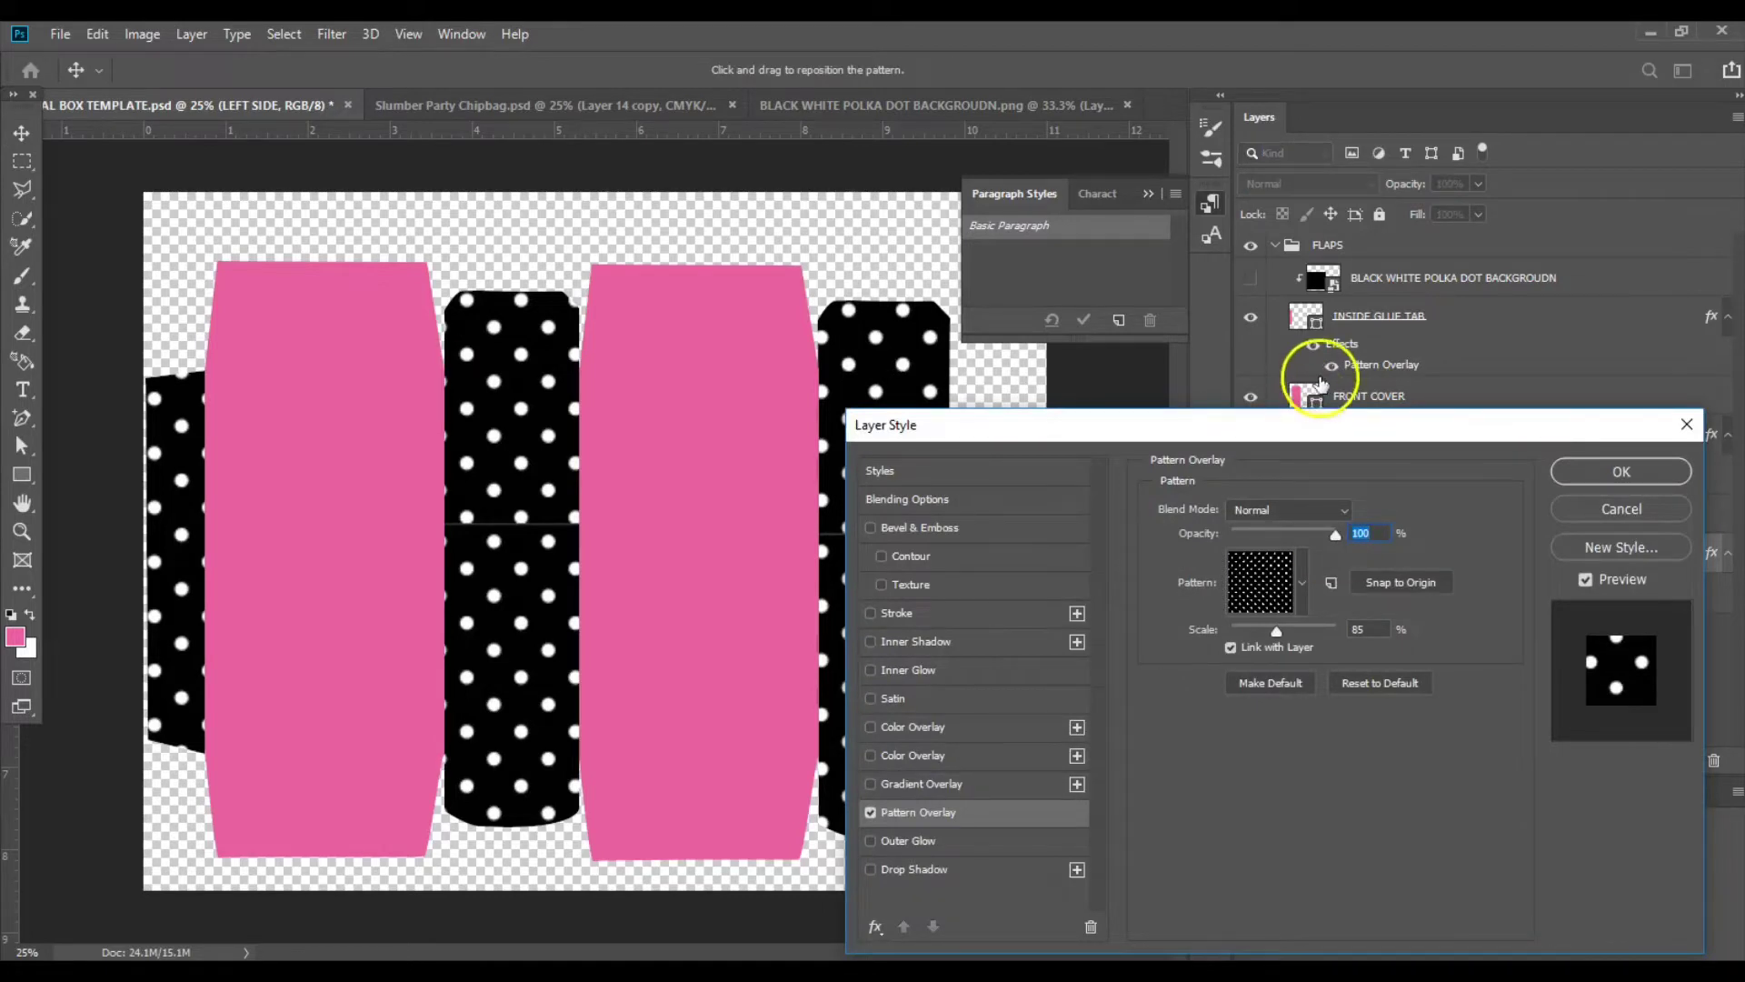
left_click_drag(1013, 425, 1125, 341)
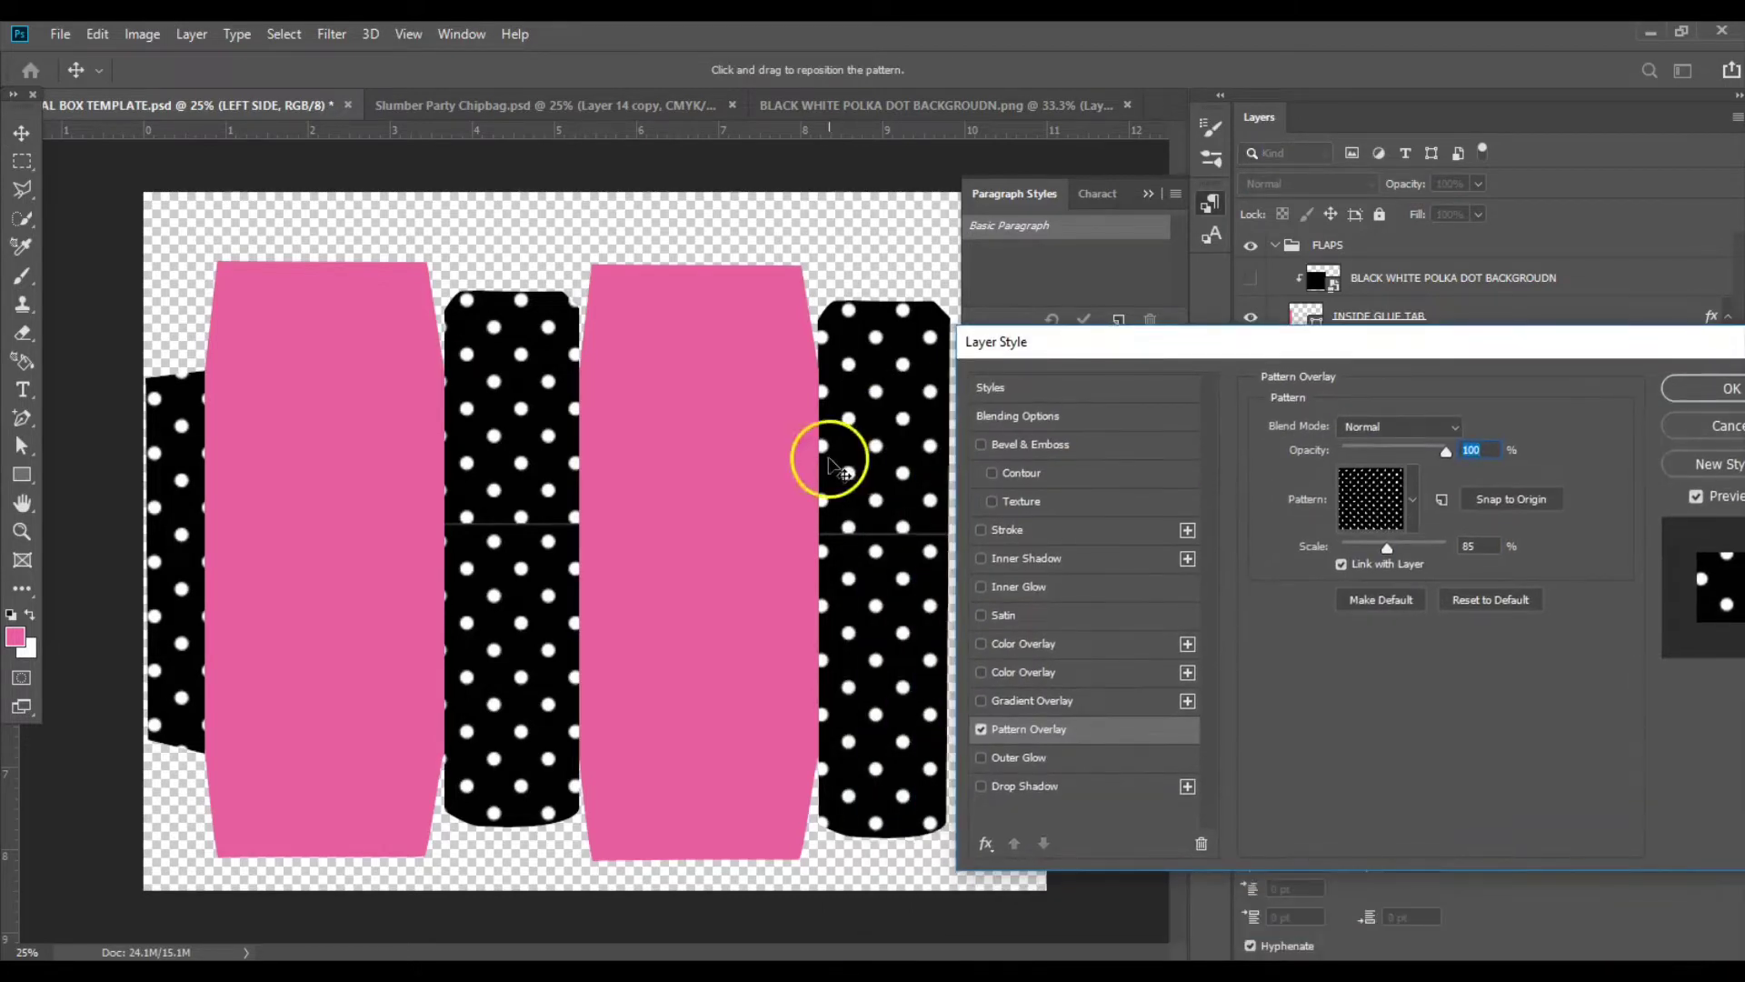
left_click(898, 465)
left_click_drag(896, 496, 941, 666)
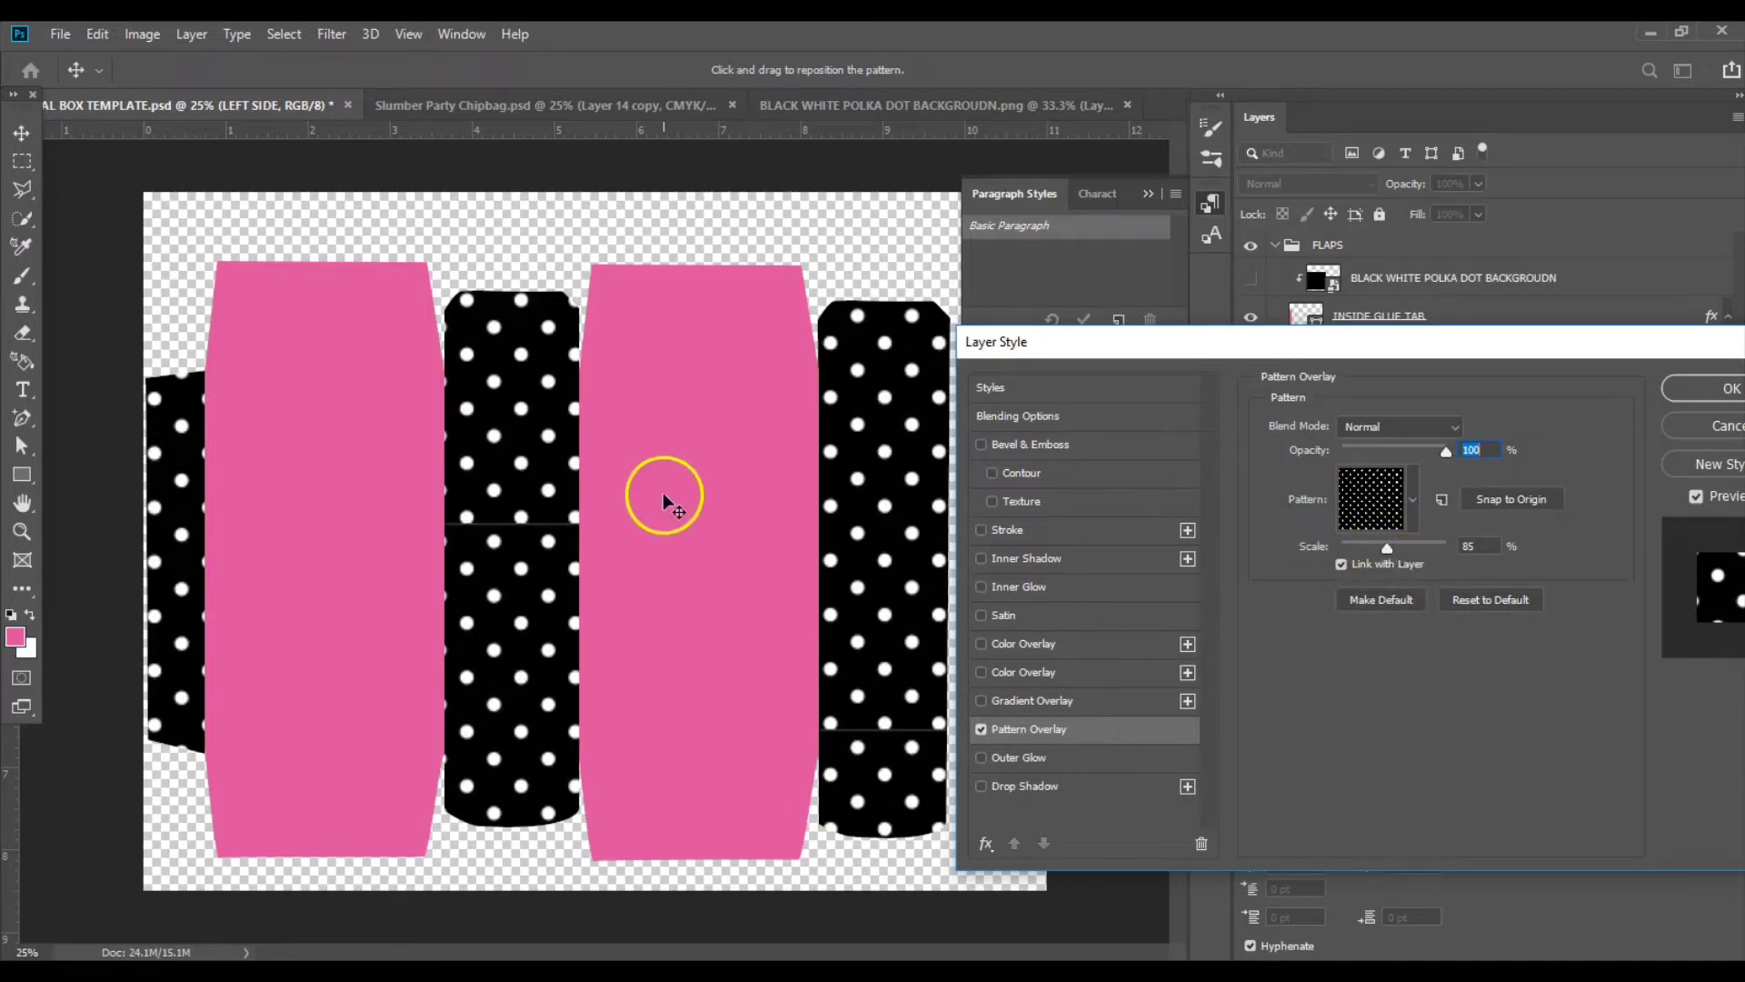
left_click_drag(665, 498, 501, 525)
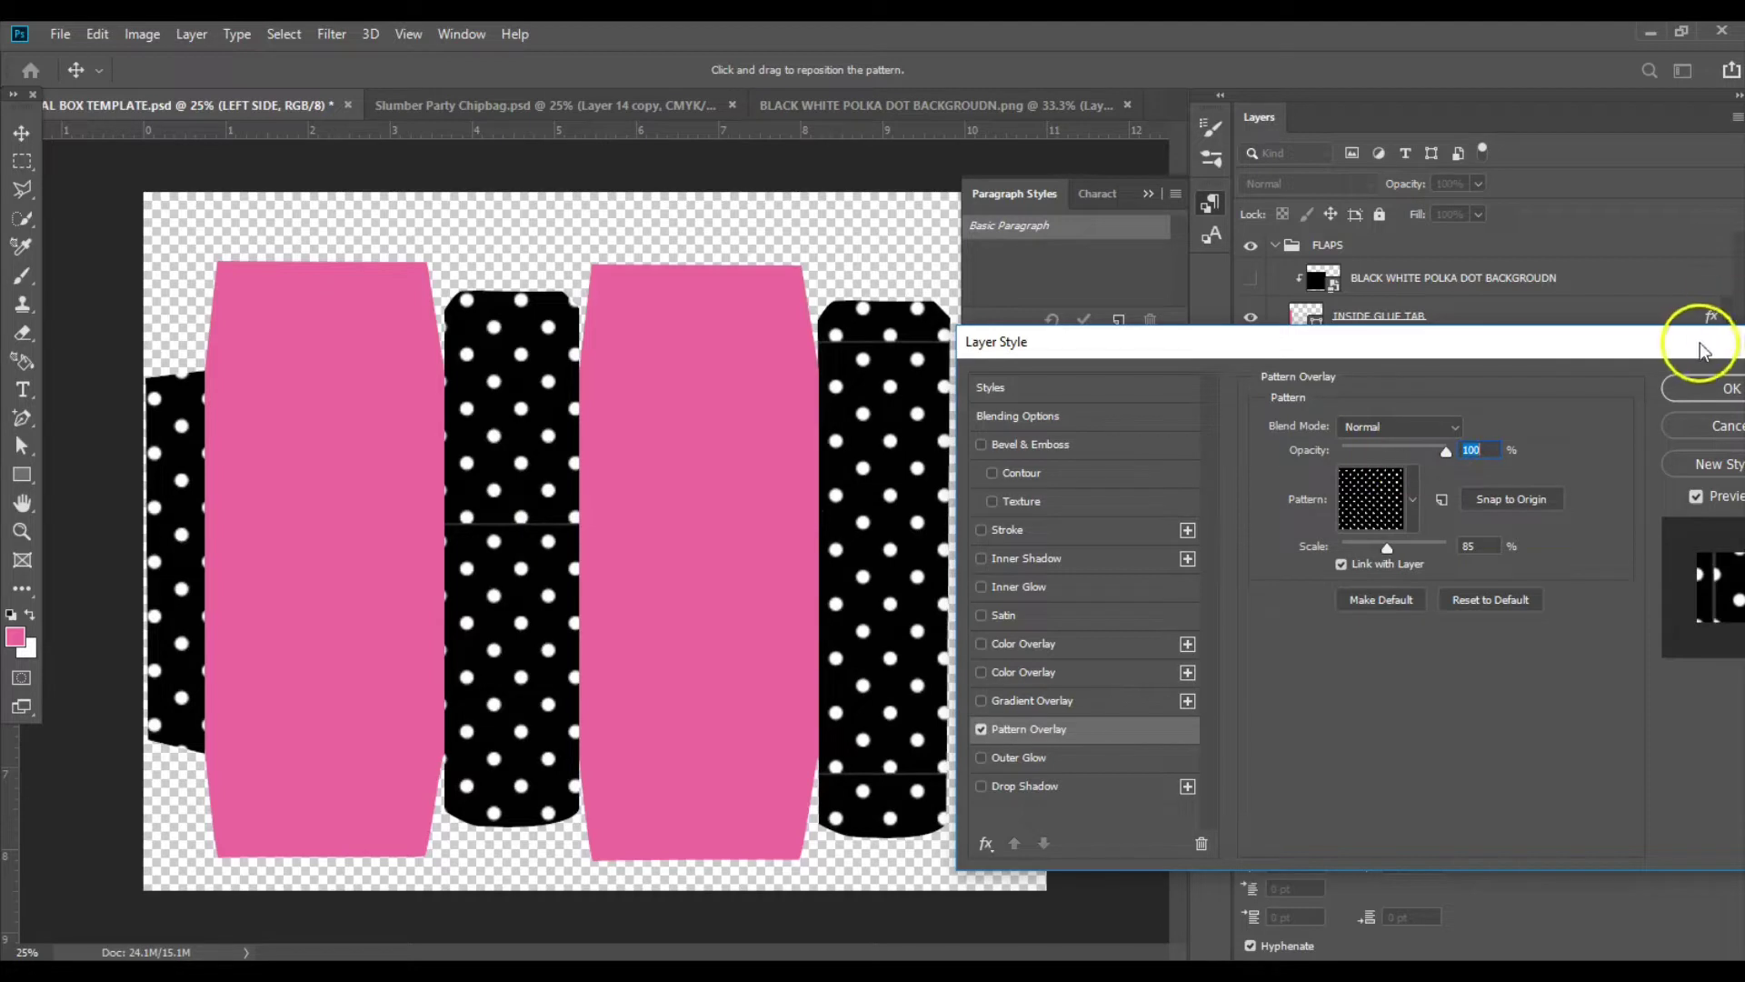
key("Return")
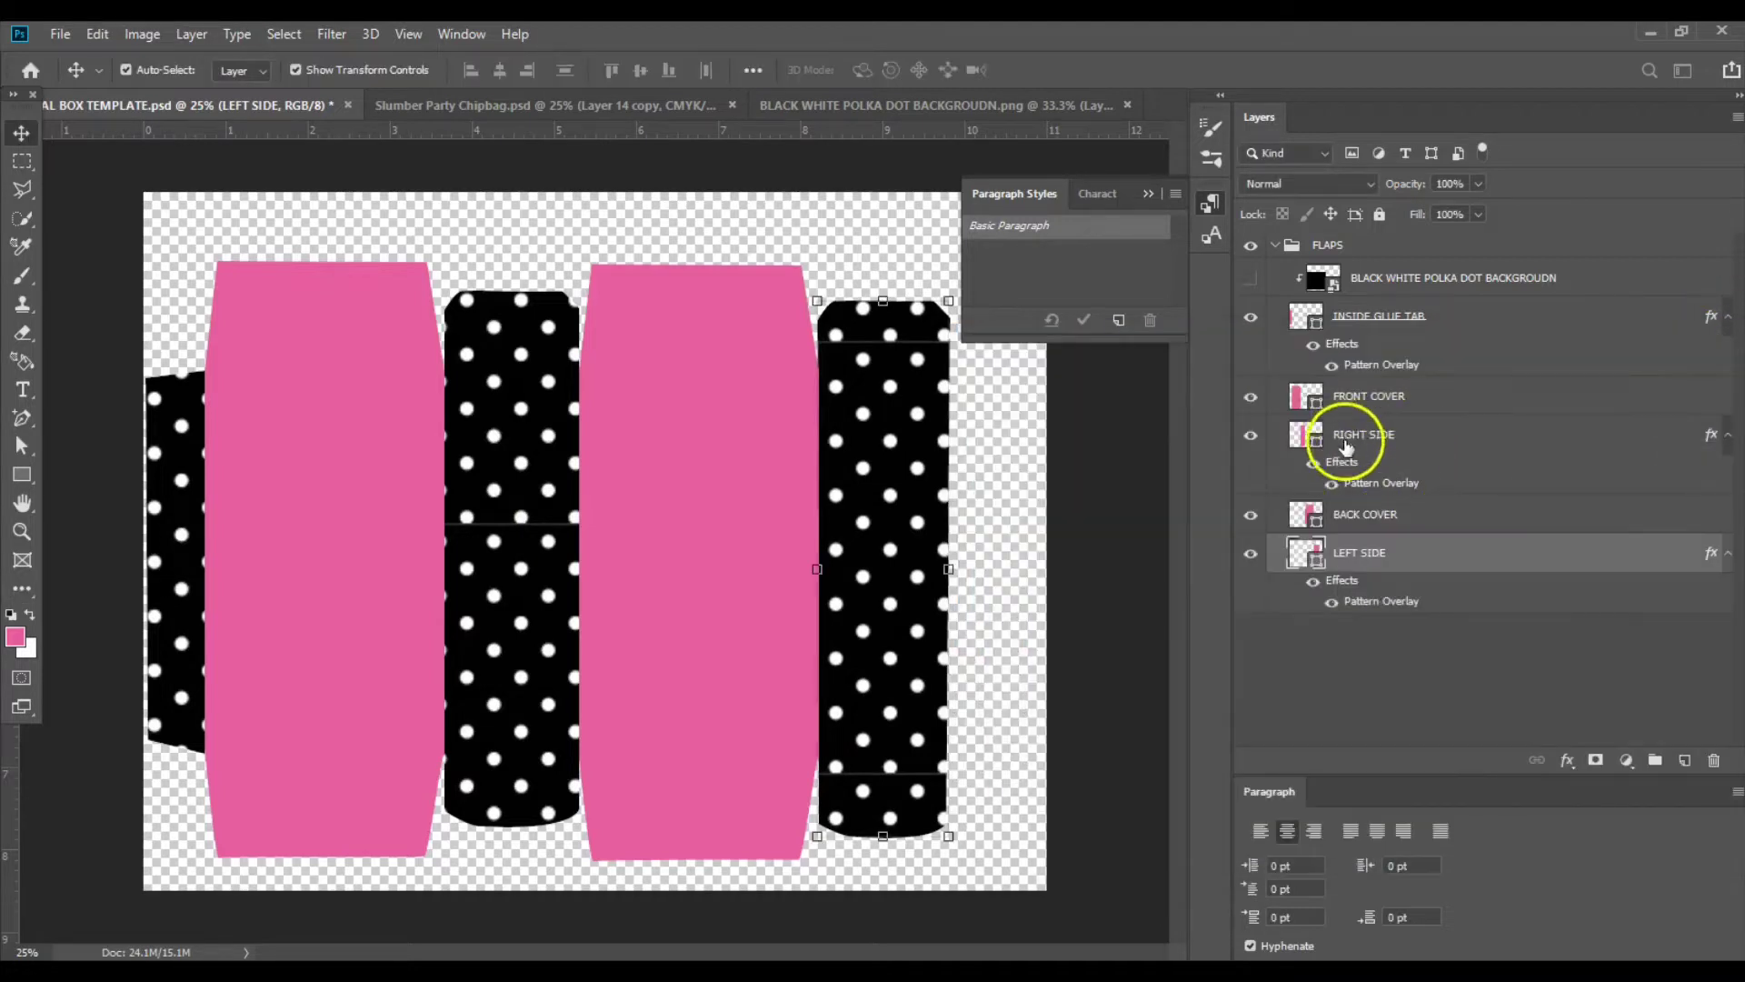
Reposition the RIGHT SIDE layer's Pattern Overlay so its seams fall near the upper and lower folds, matching the LEFT SIDE panel.
left_click(1352, 491)
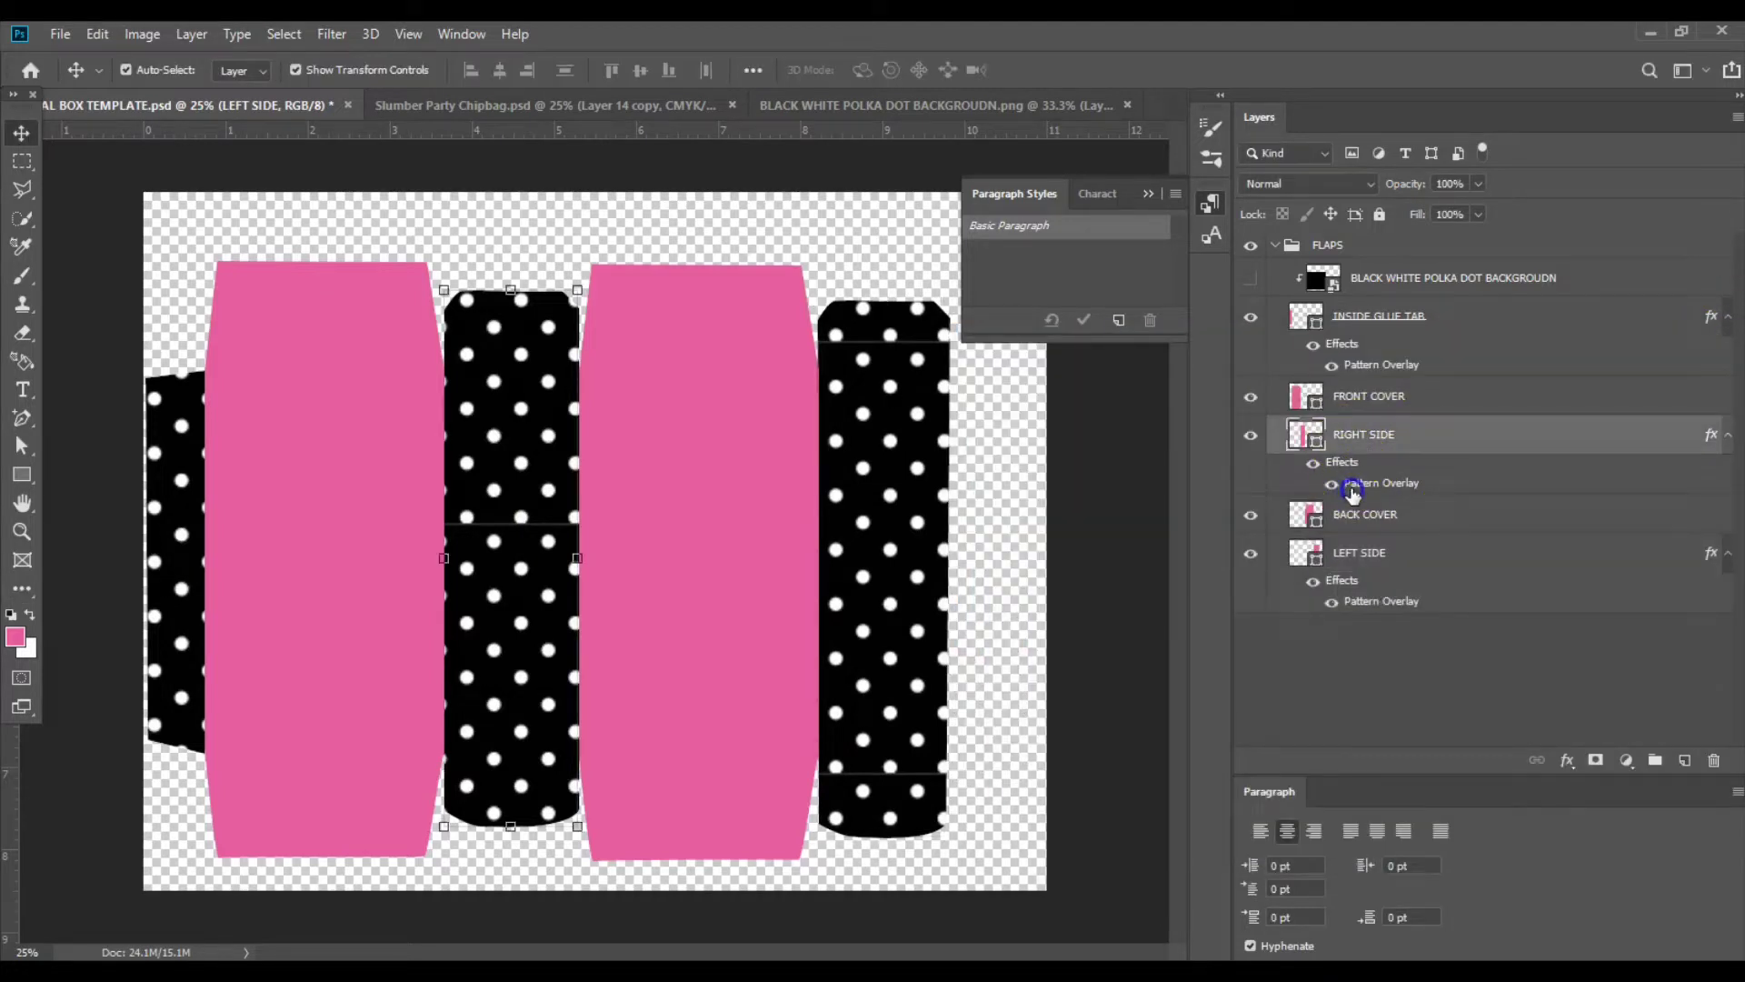
double_click(1347, 494)
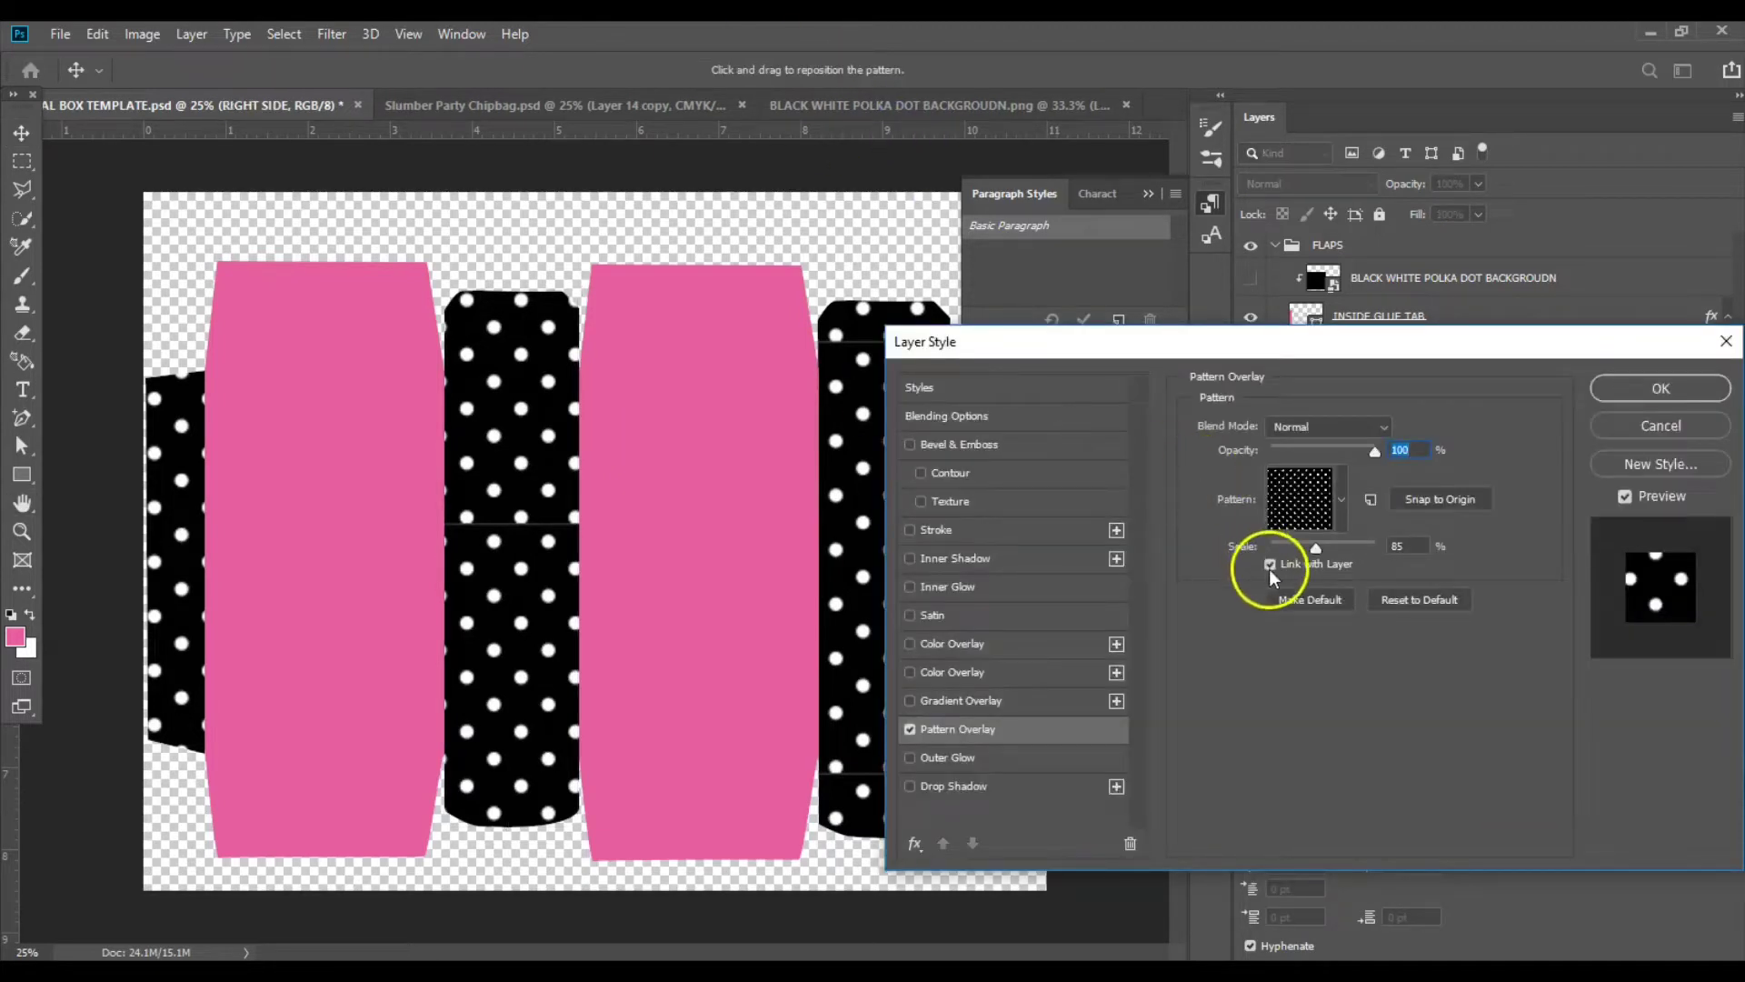
left_click_drag(537, 483, 537, 727)
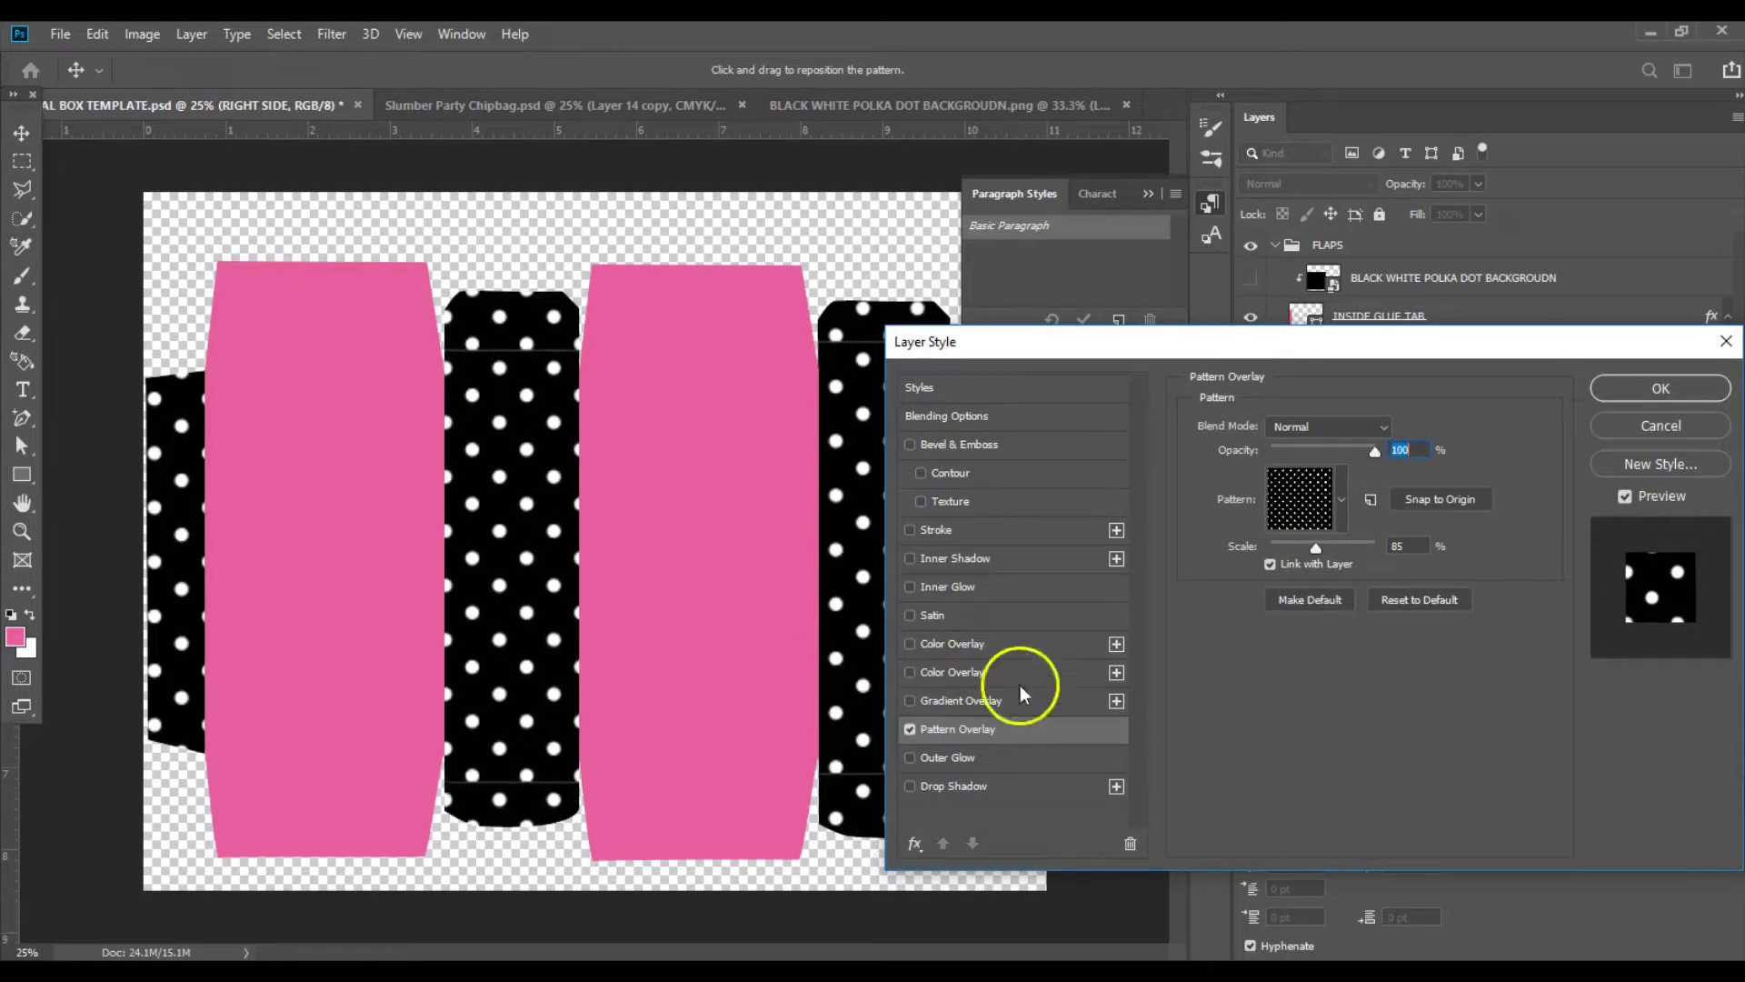
left_click(1607, 397)
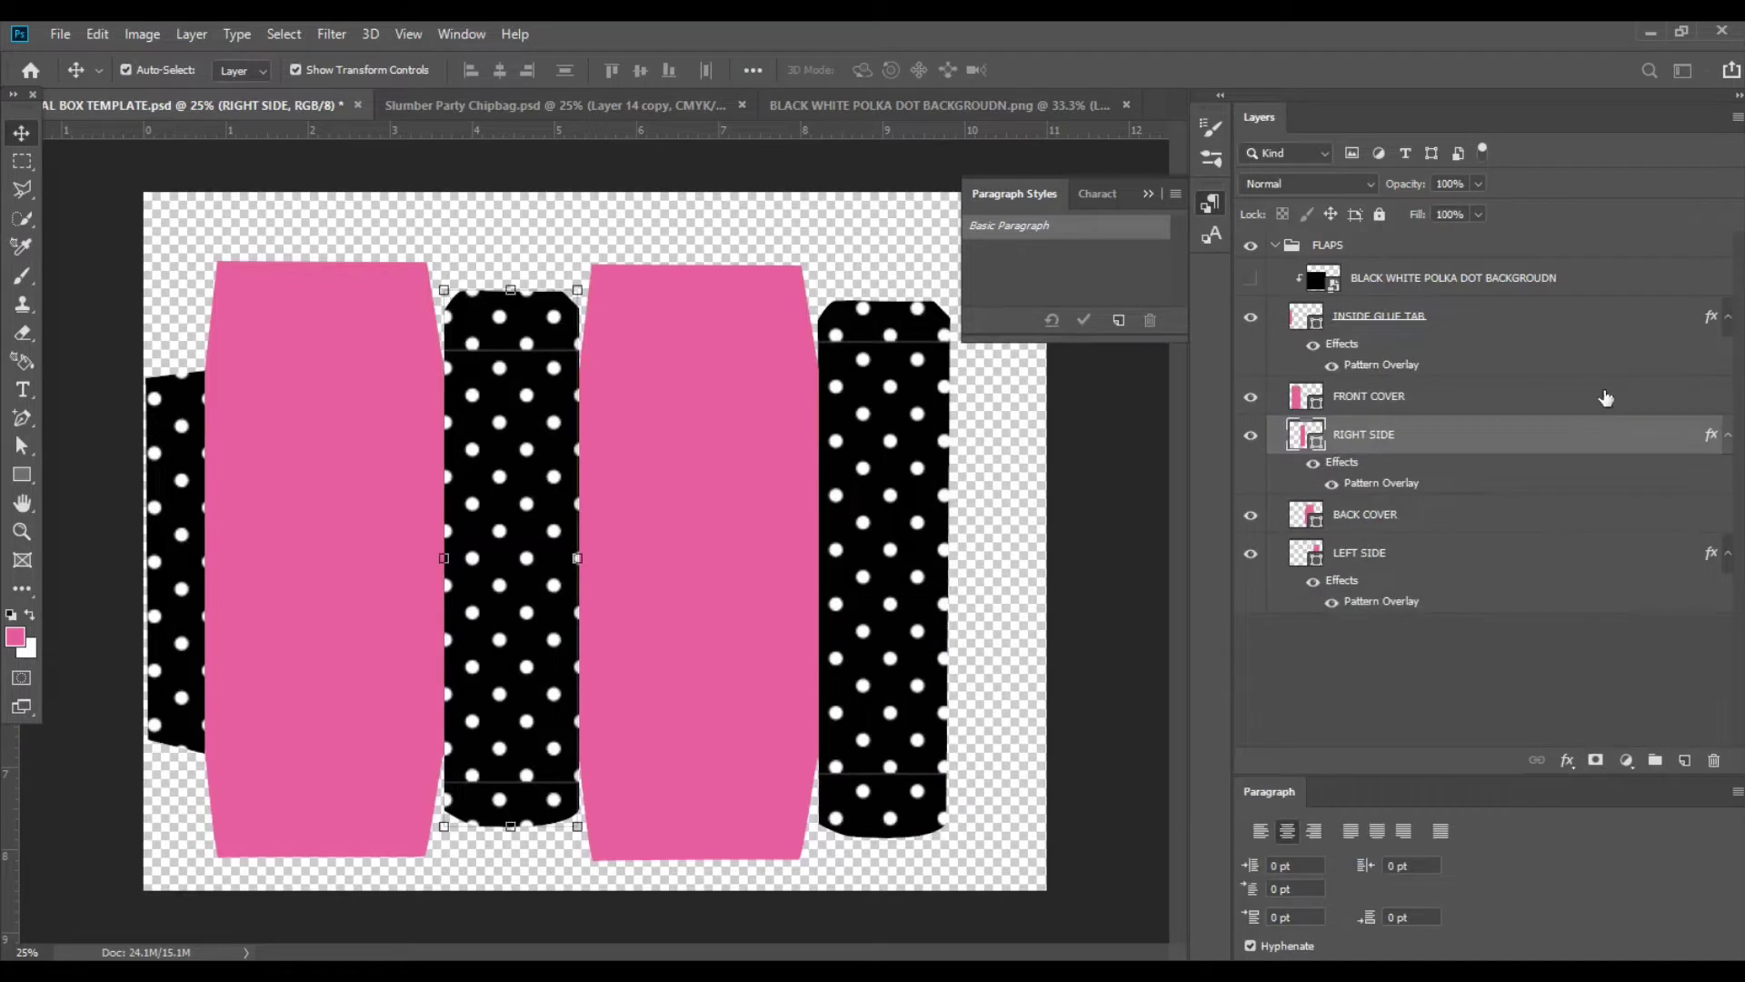
left_click(1098, 462)
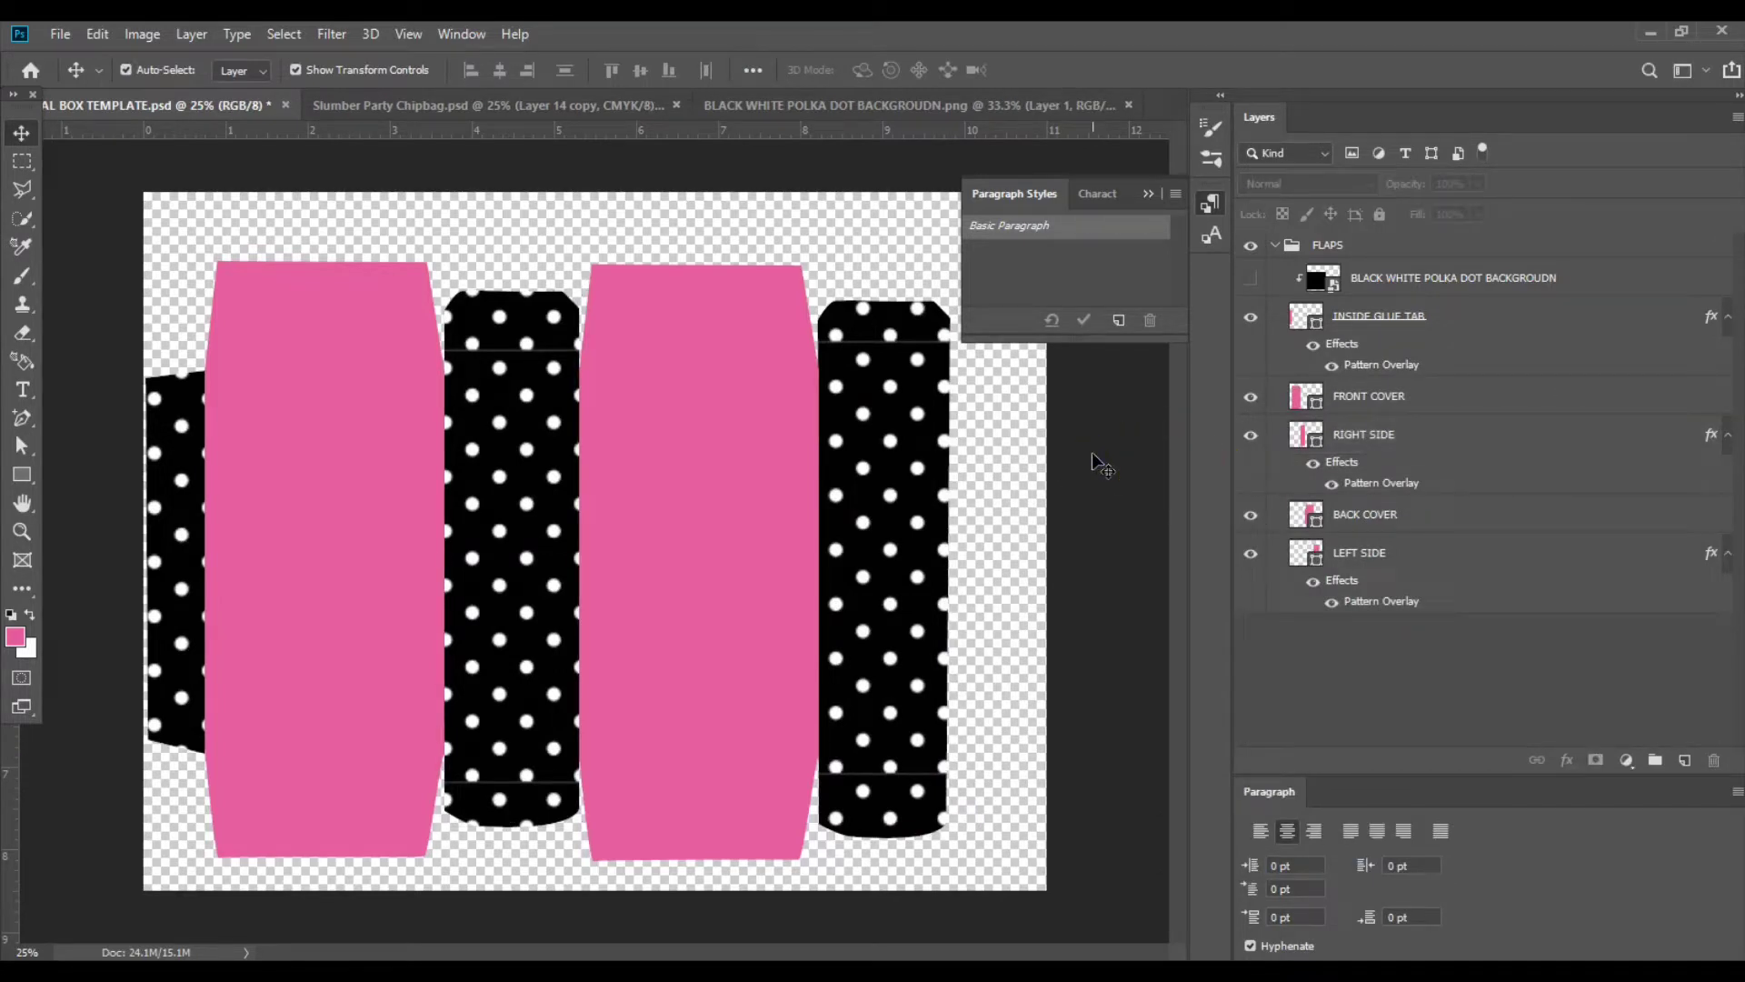
Place the AlegraCreatives - Glitter Textures - 097 image from the BARBIE folder directly above the FRONT COVER layer.
left_click(763, 428)
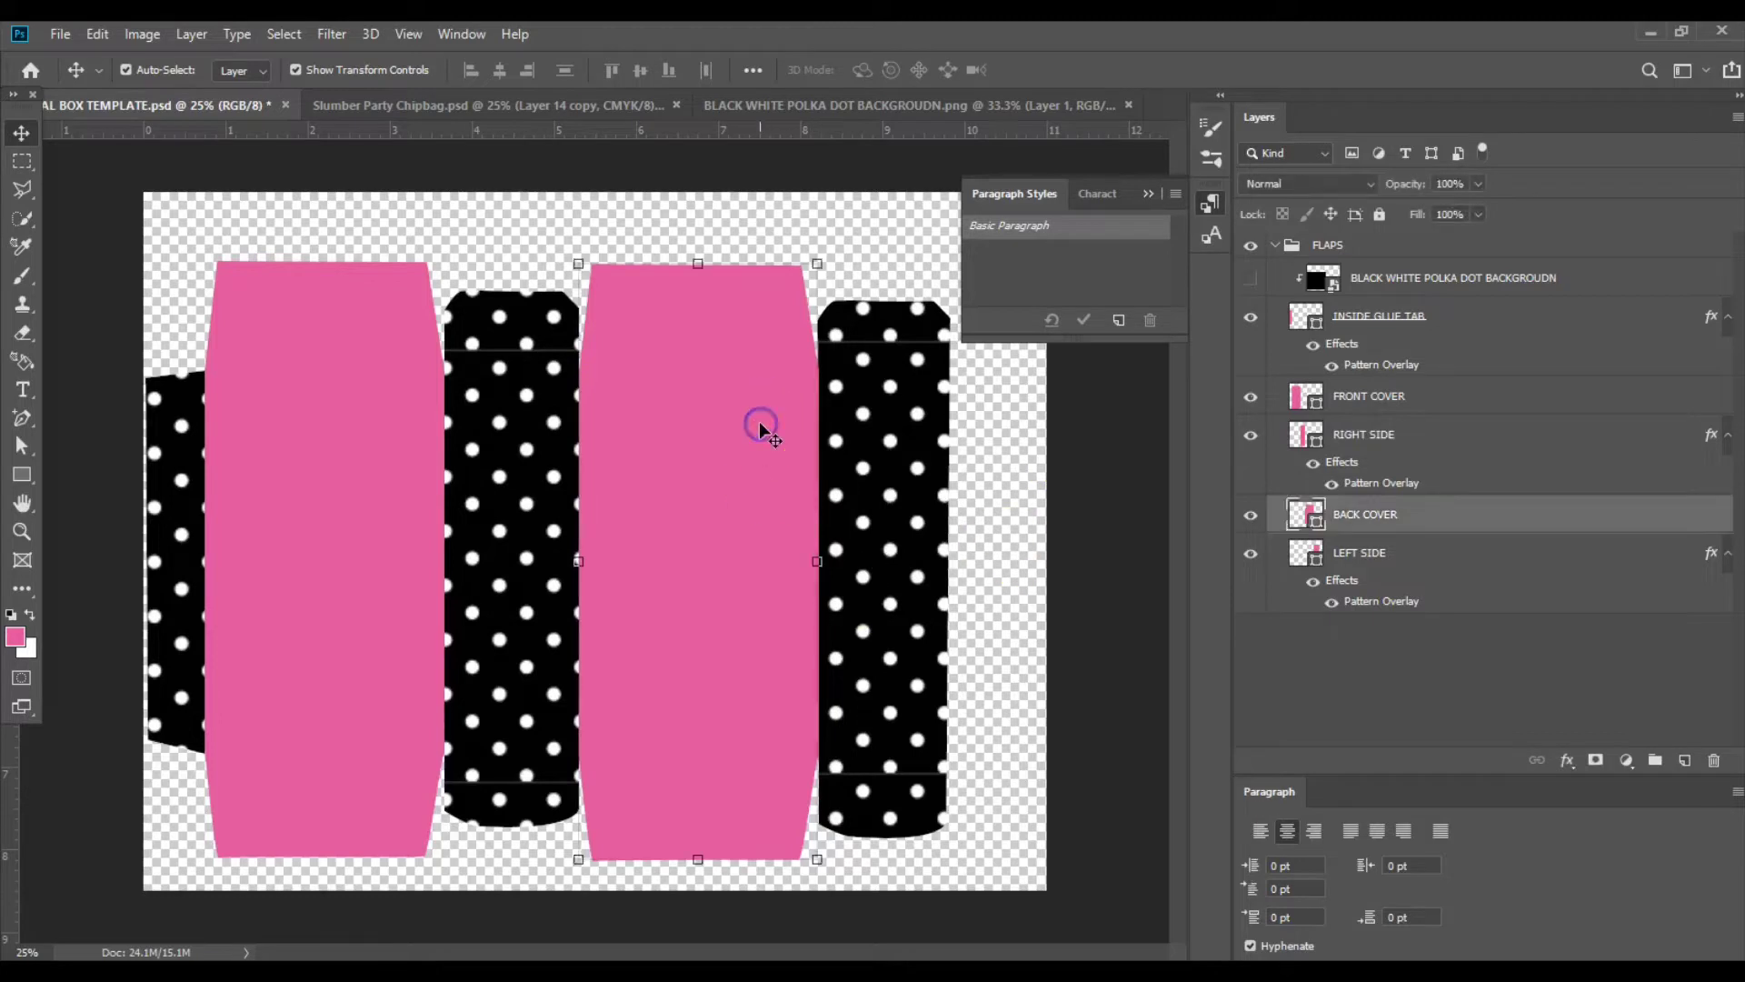
left_click(309, 460)
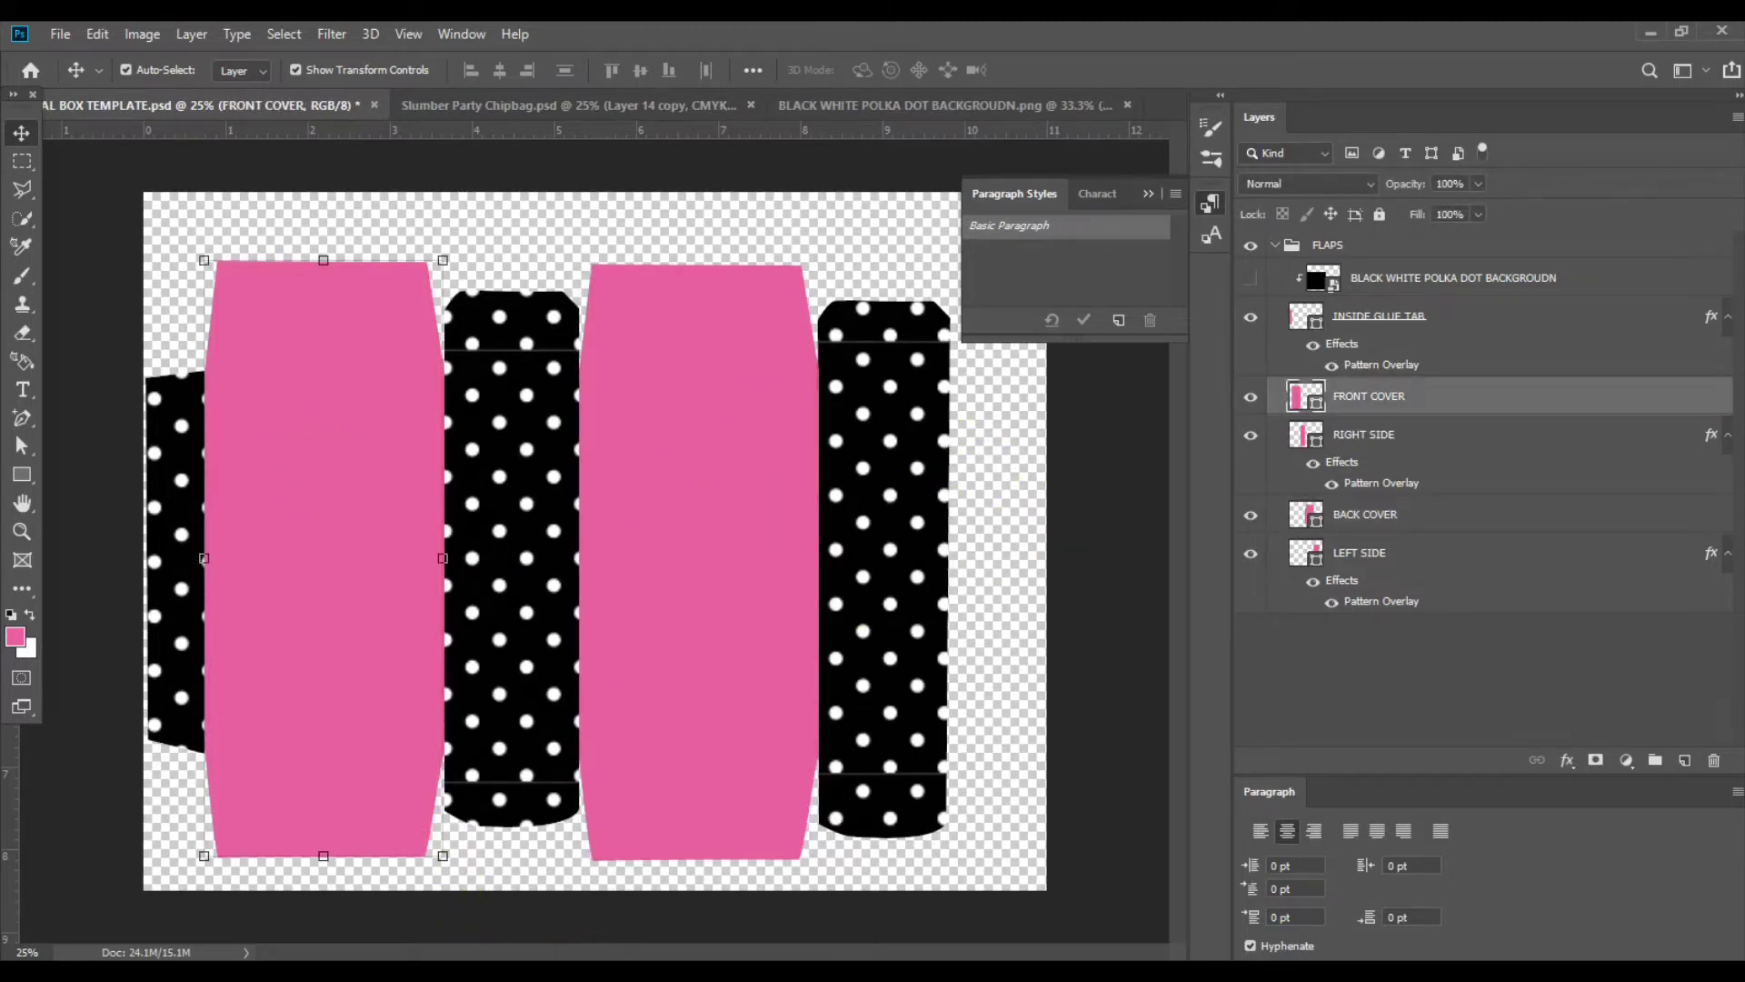
mouse_move(507, 971)
key("alt+Tab")
left_click(300, 329)
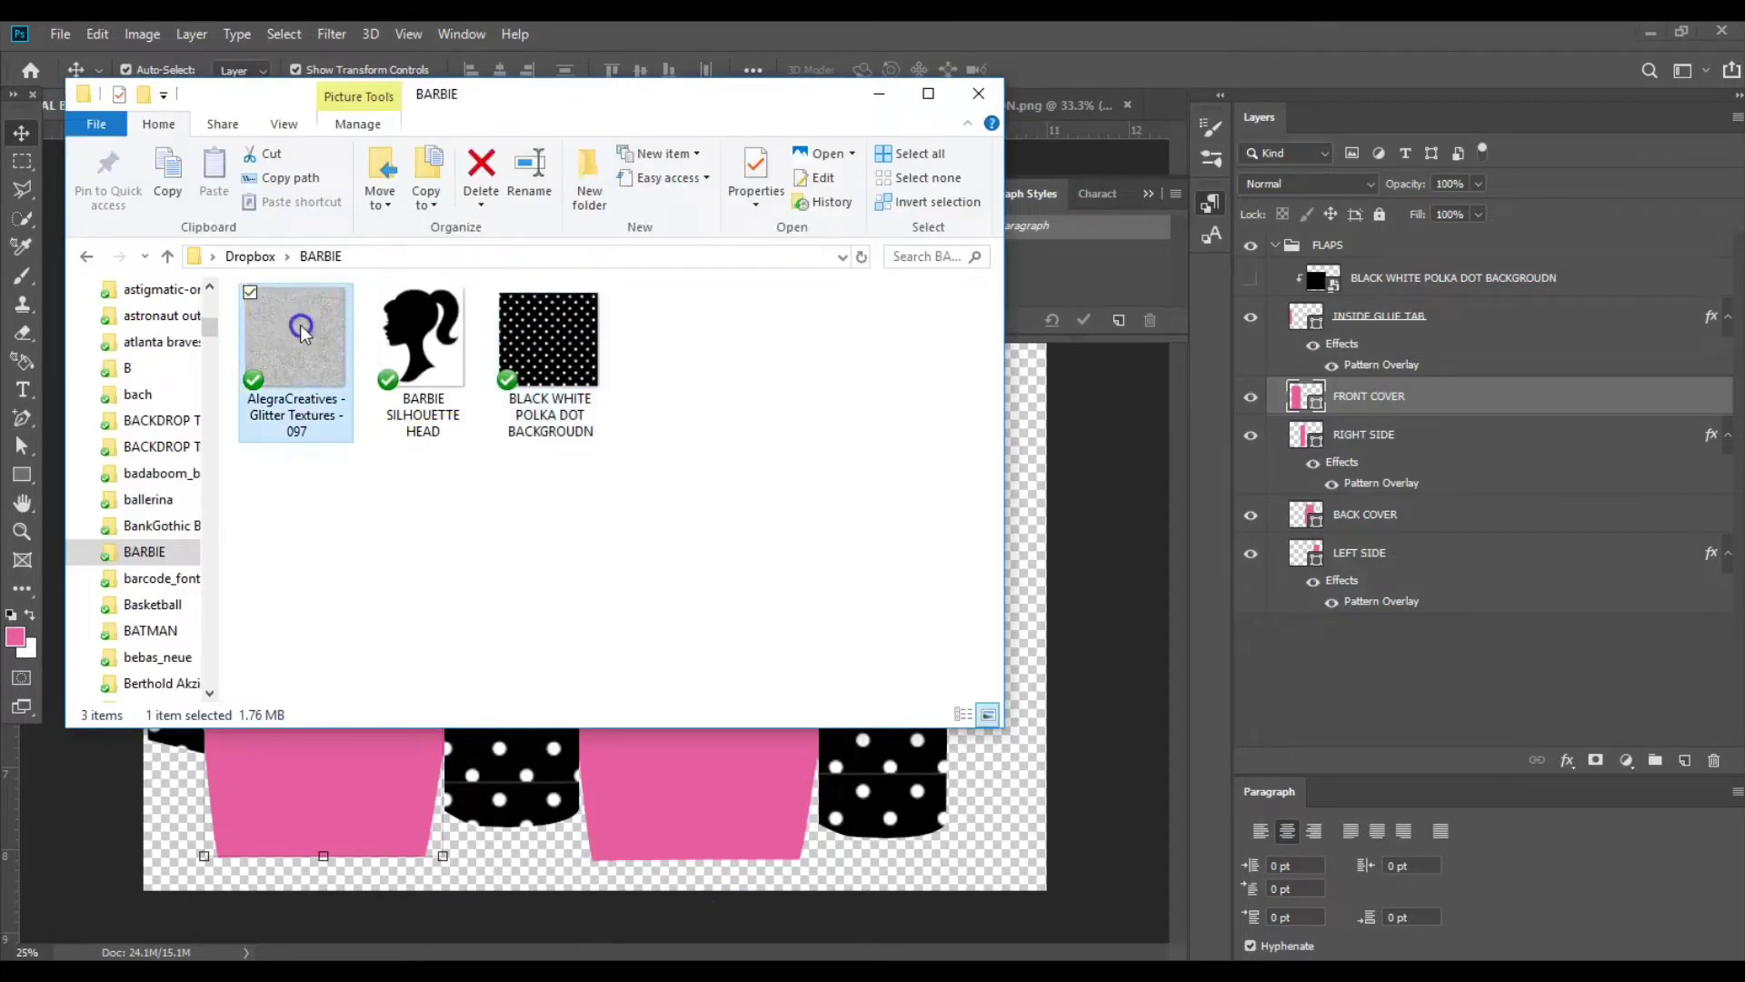
left_click(1124, 688)
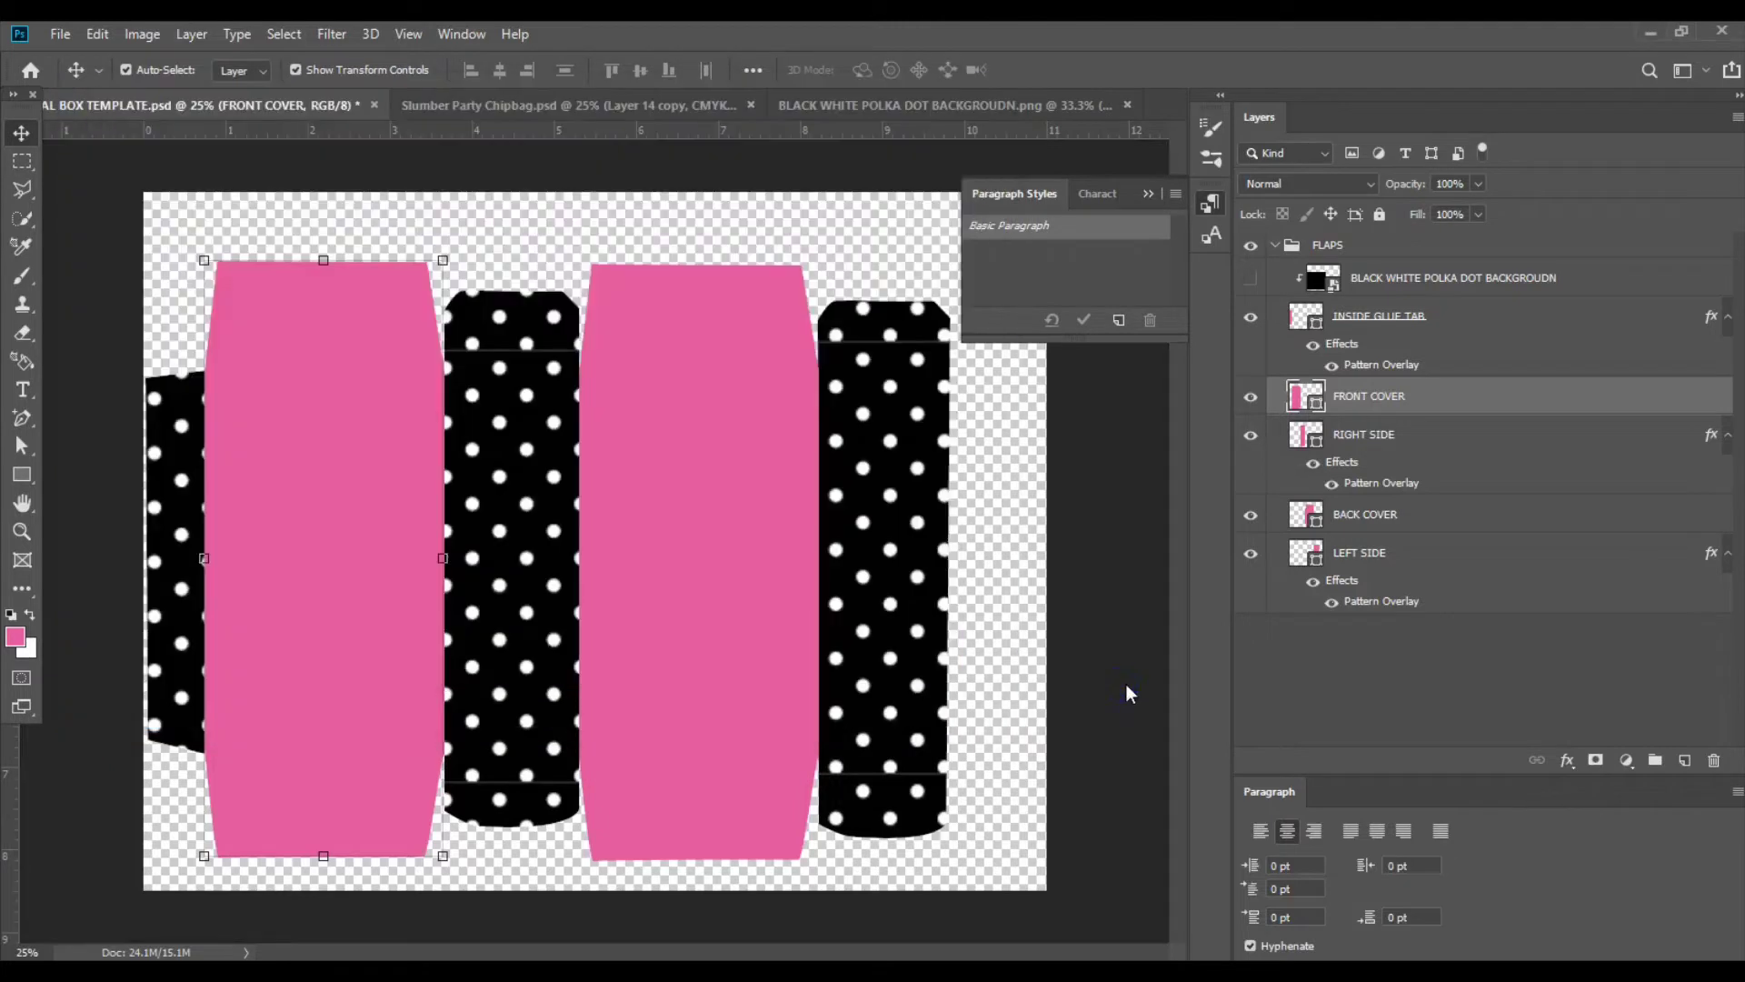
left_click(1036, 644)
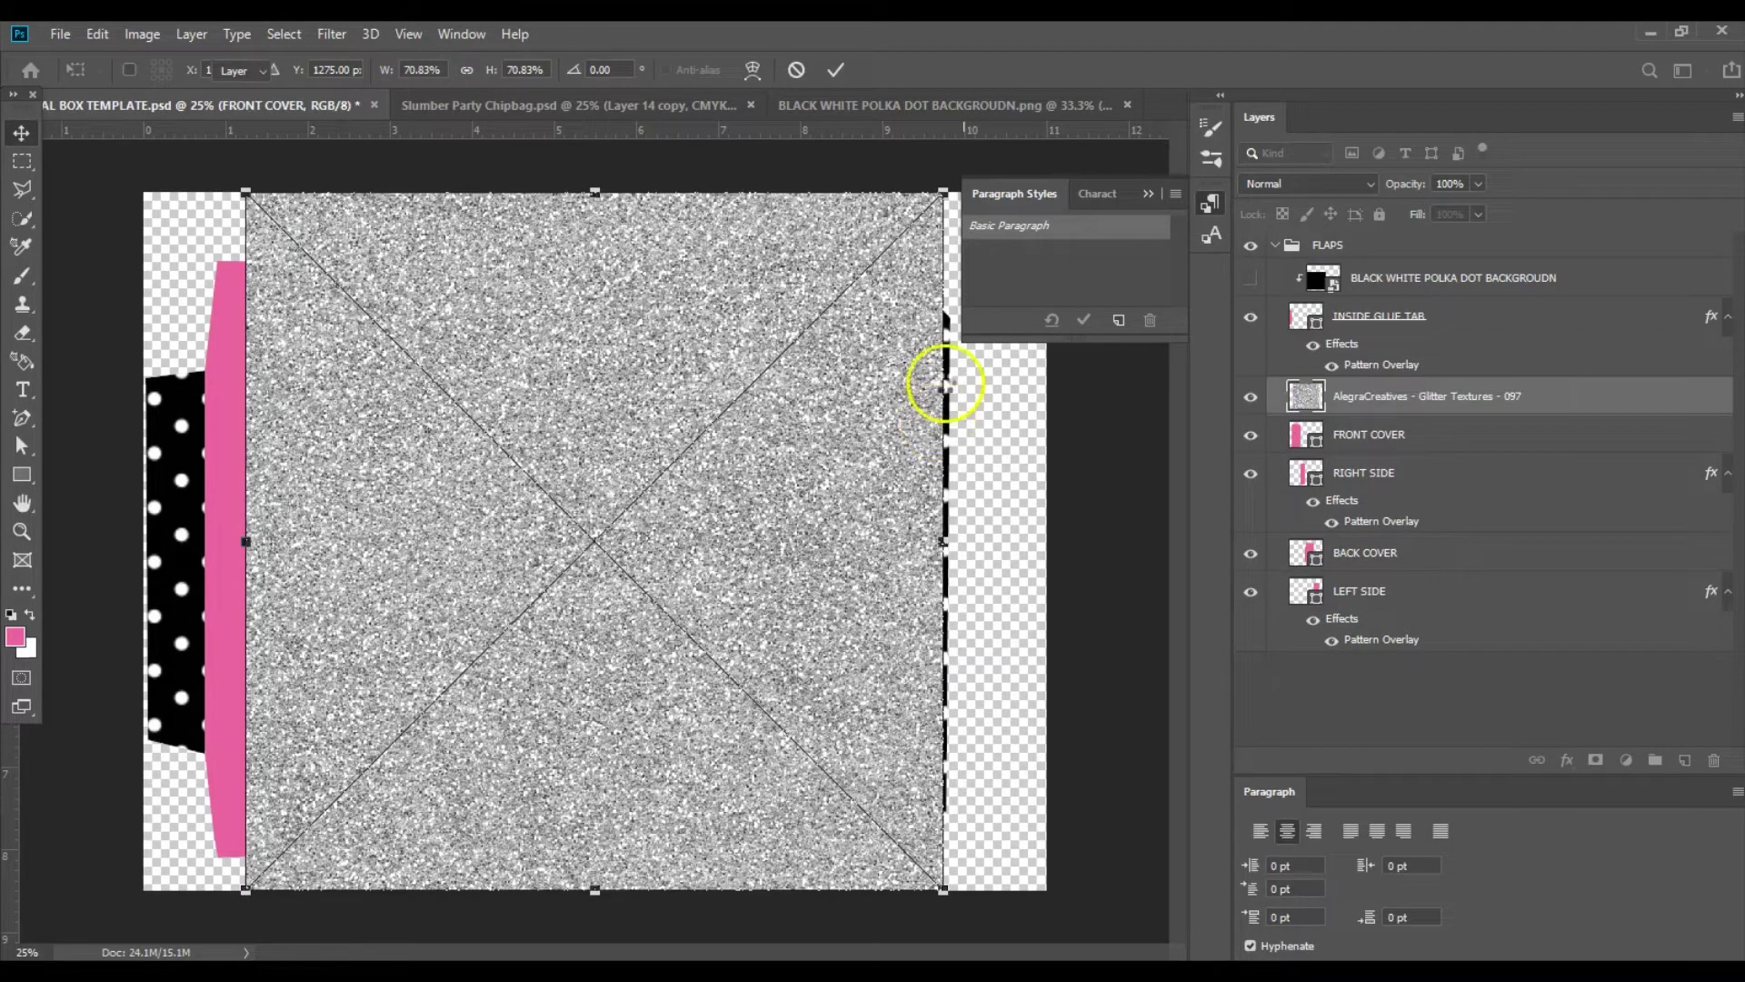
key("Return")
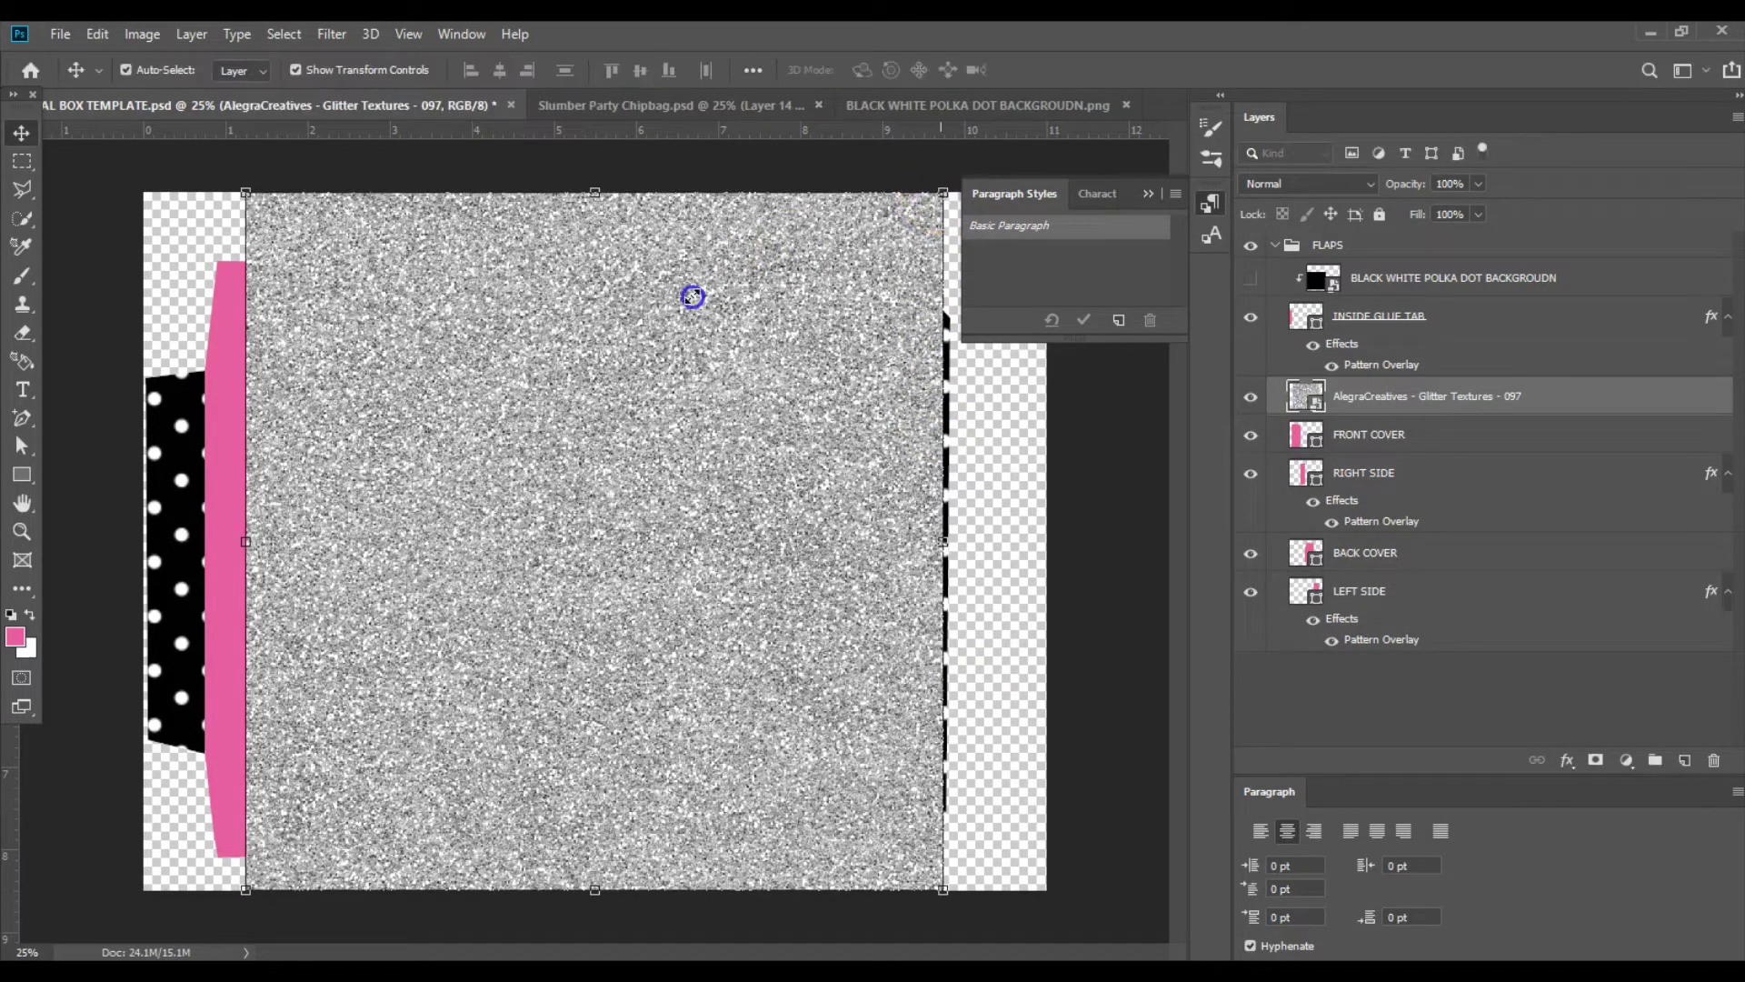
Scale the glitter texture down to 28.18% and move it over the lower part of the front cover.
key("ctrl+t")
left_click_drag(943, 193, 670, 466)
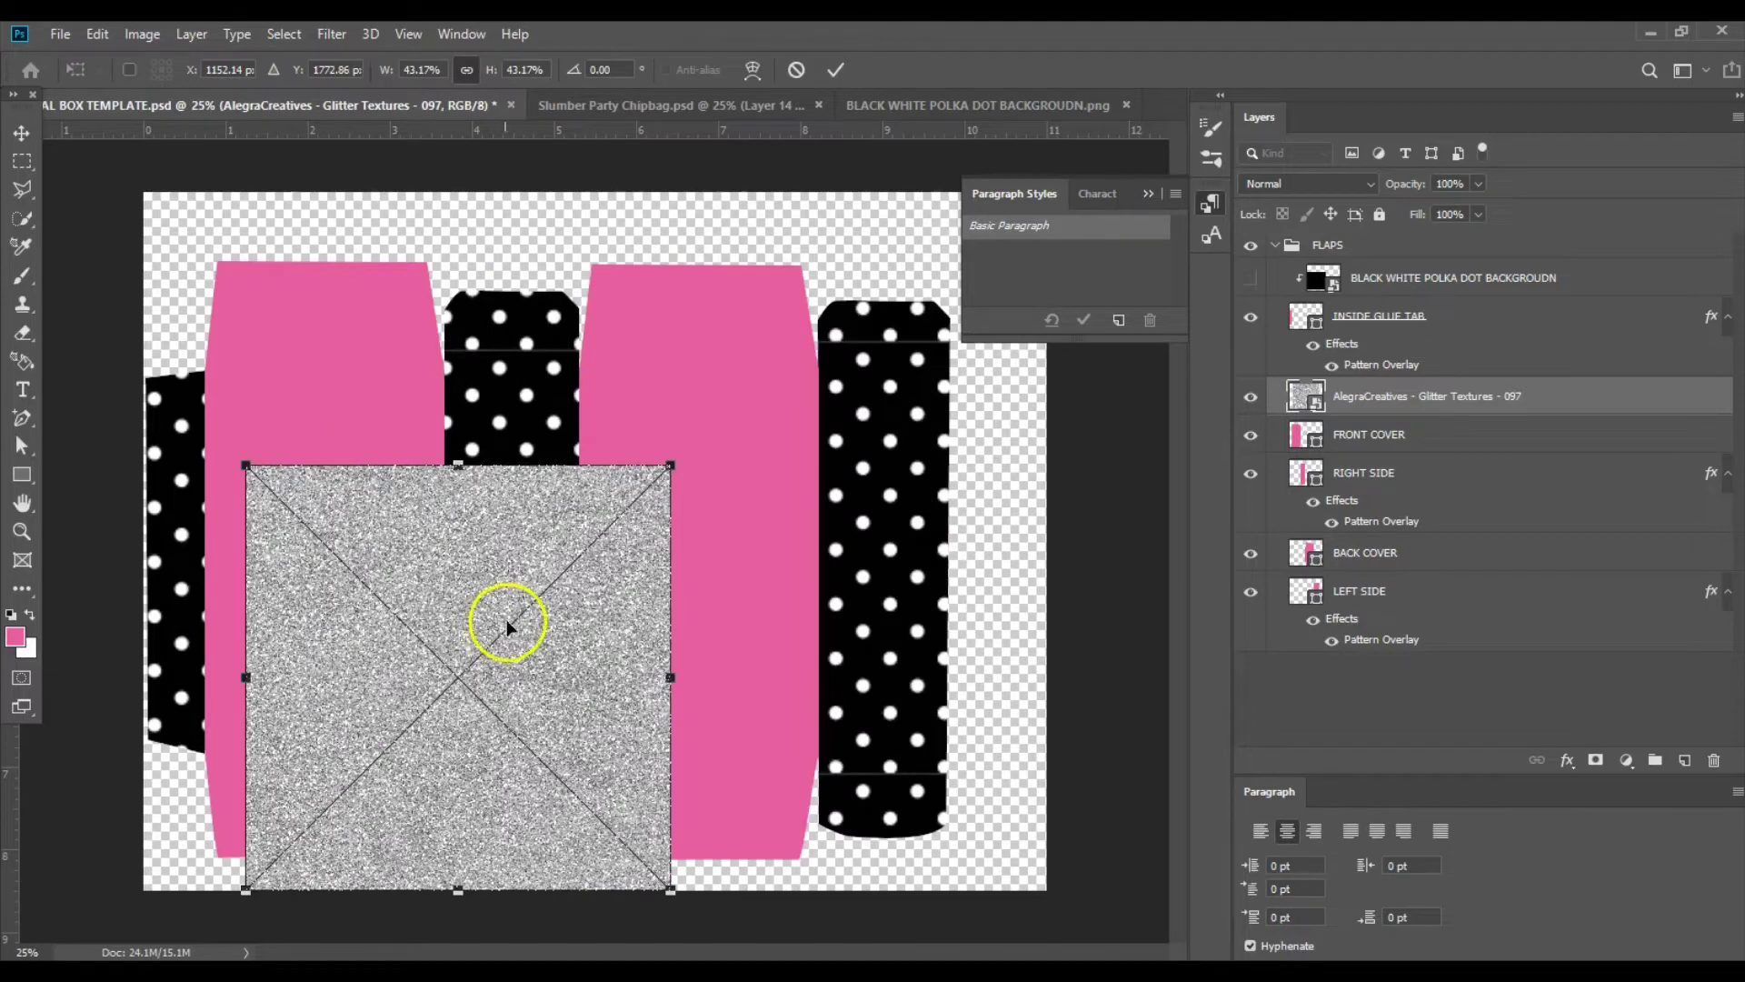
left_click_drag(508, 627, 424, 524)
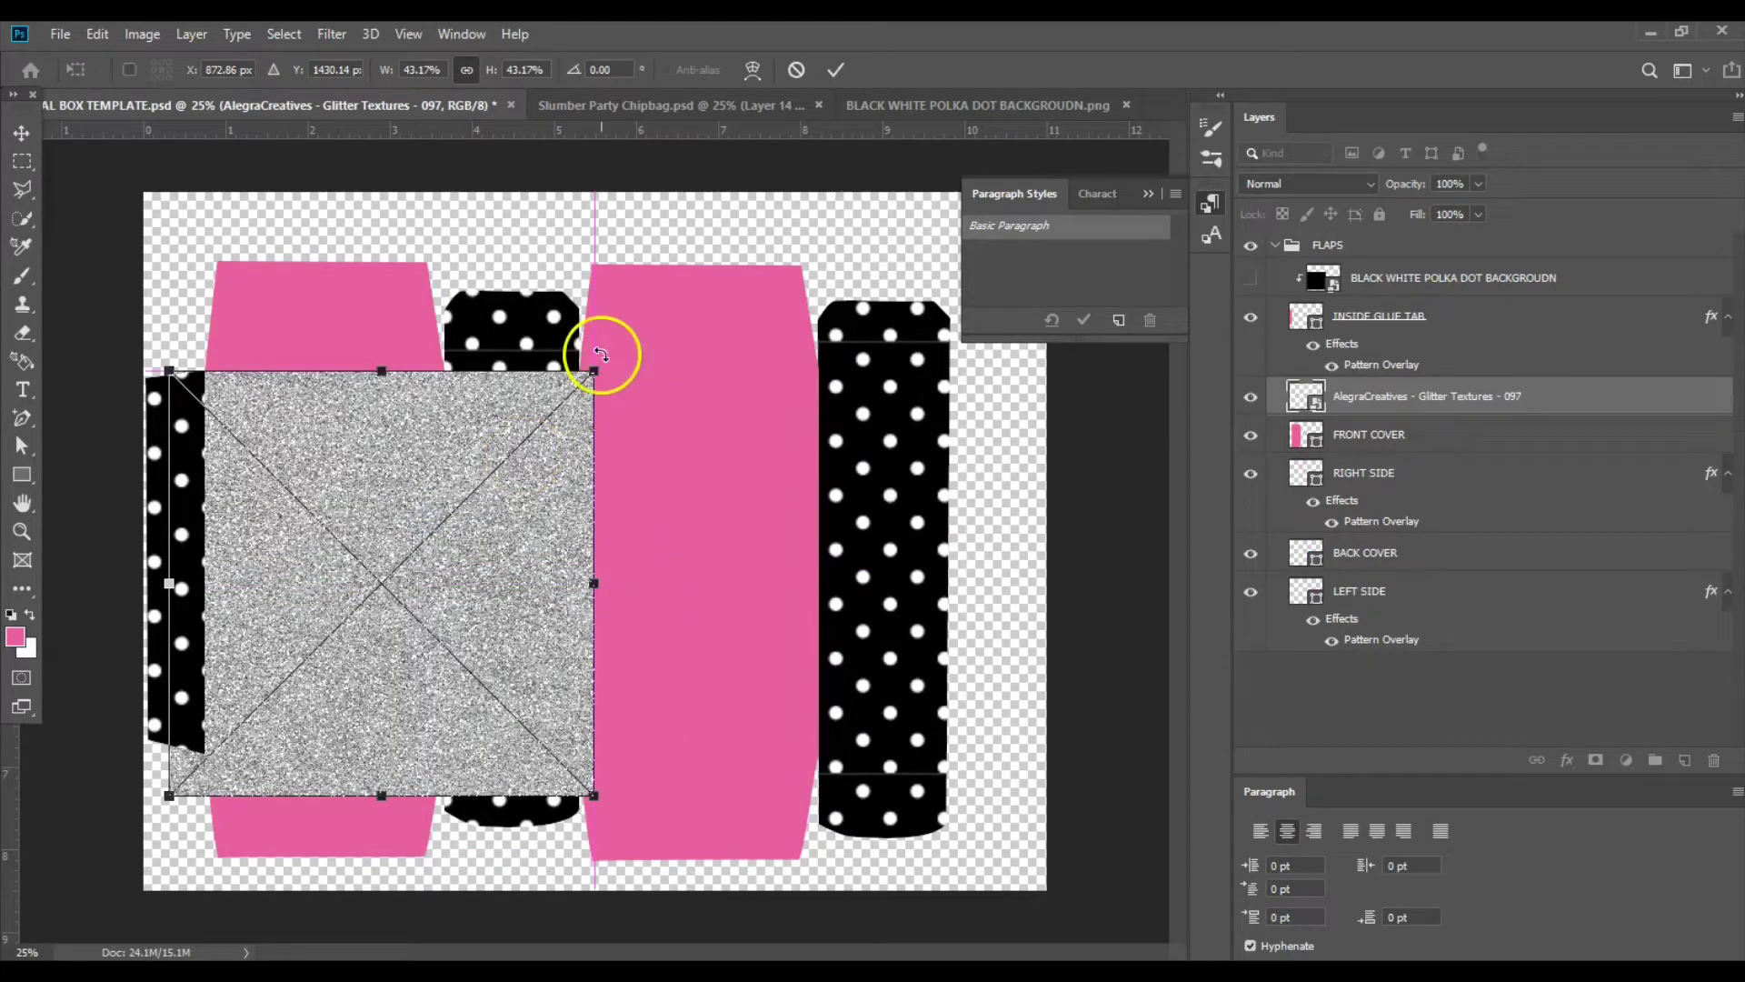
left_click_drag(589, 374, 423, 502)
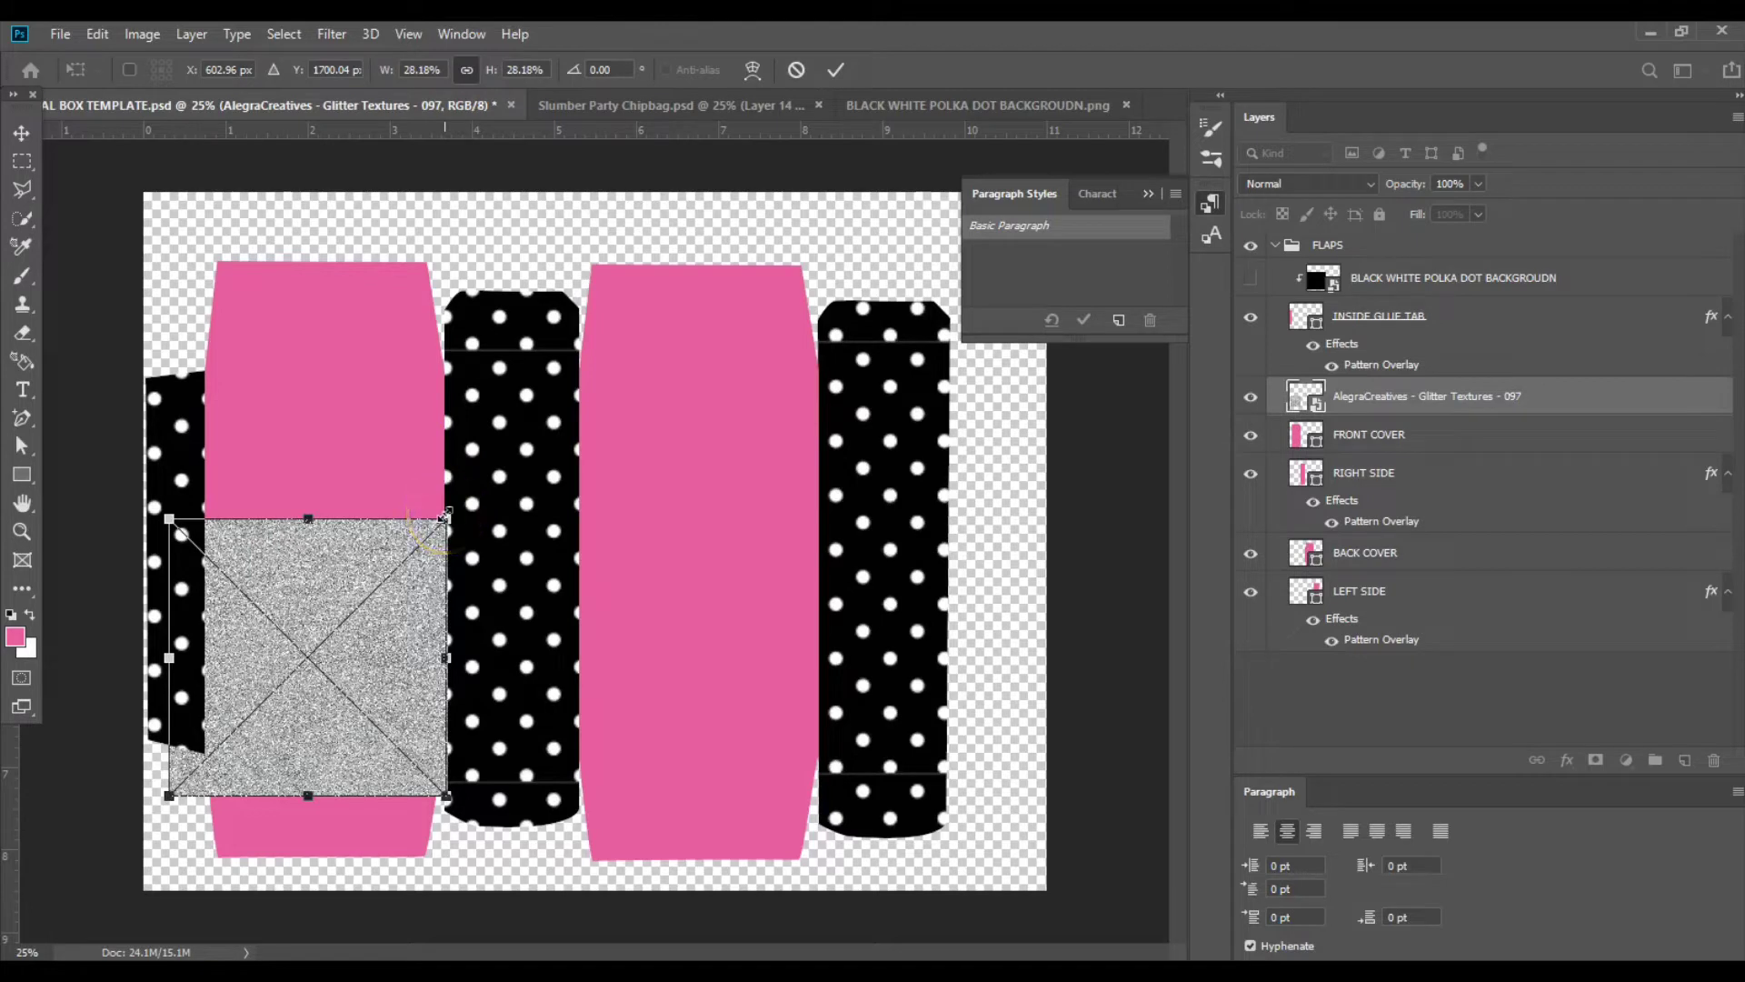
key("Return")
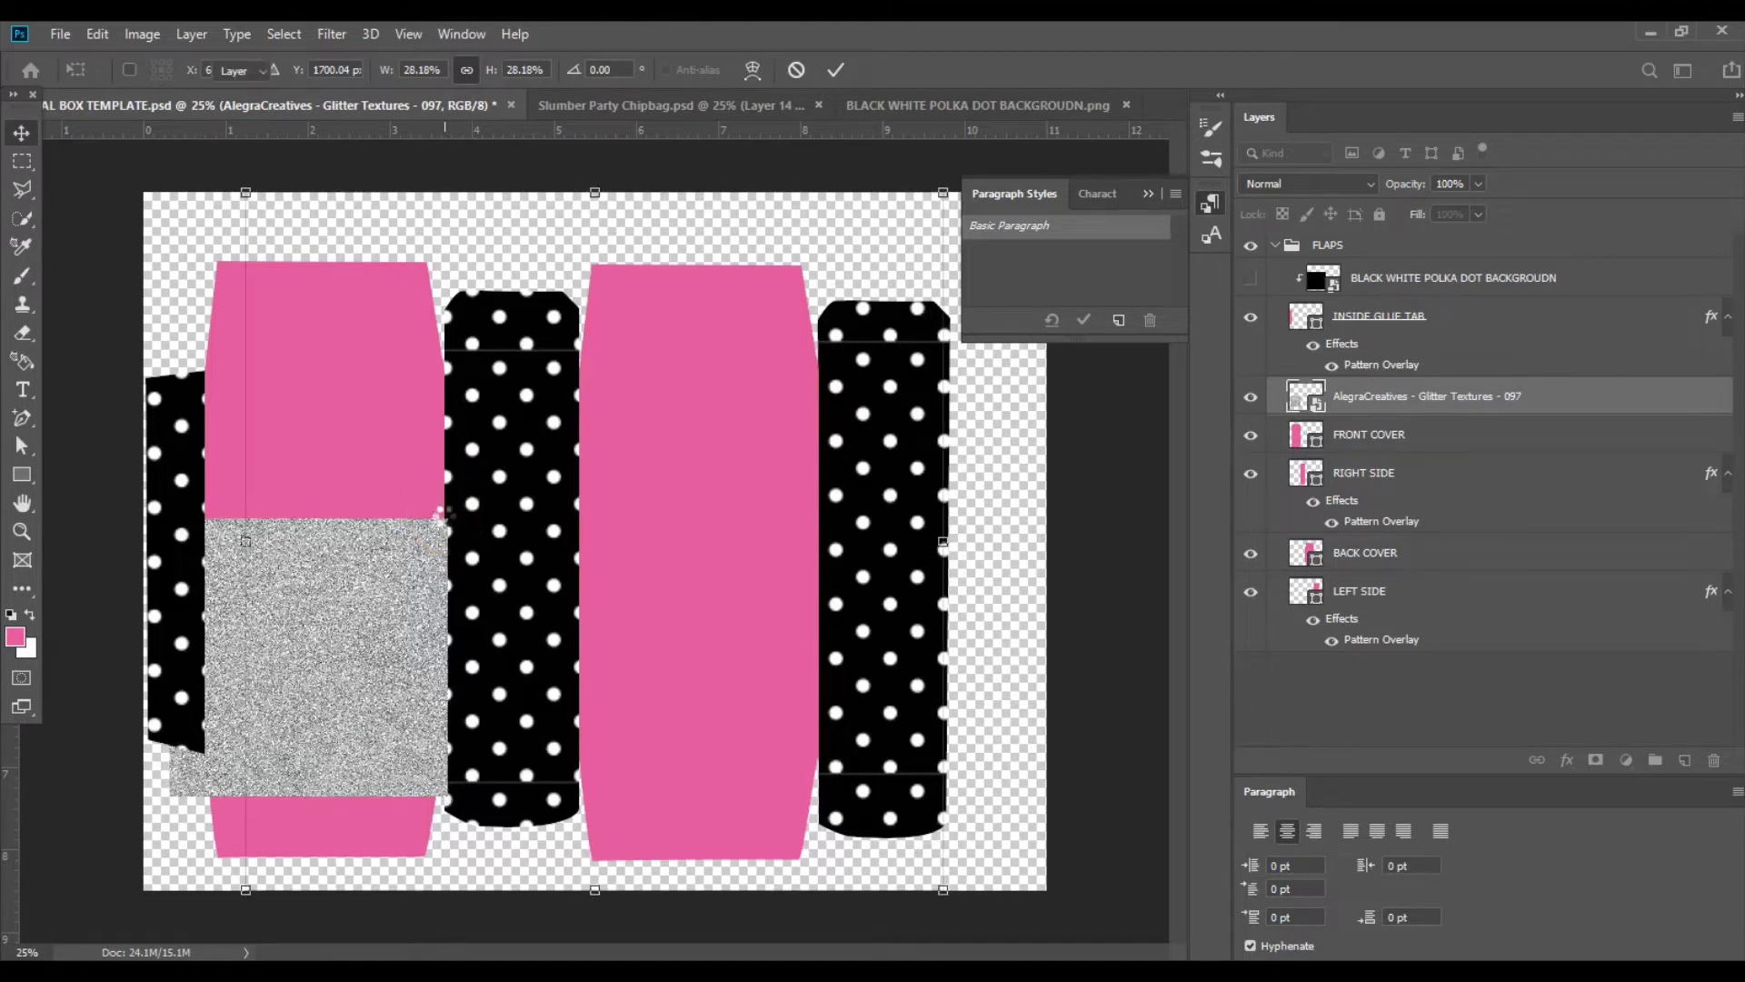
Reduce the glitter texture's height to 11.19% and stretch its width to 24.33% so it spans the front cover edge to edge.
left_click_drag(311, 545, 293, 683)
key("Return")
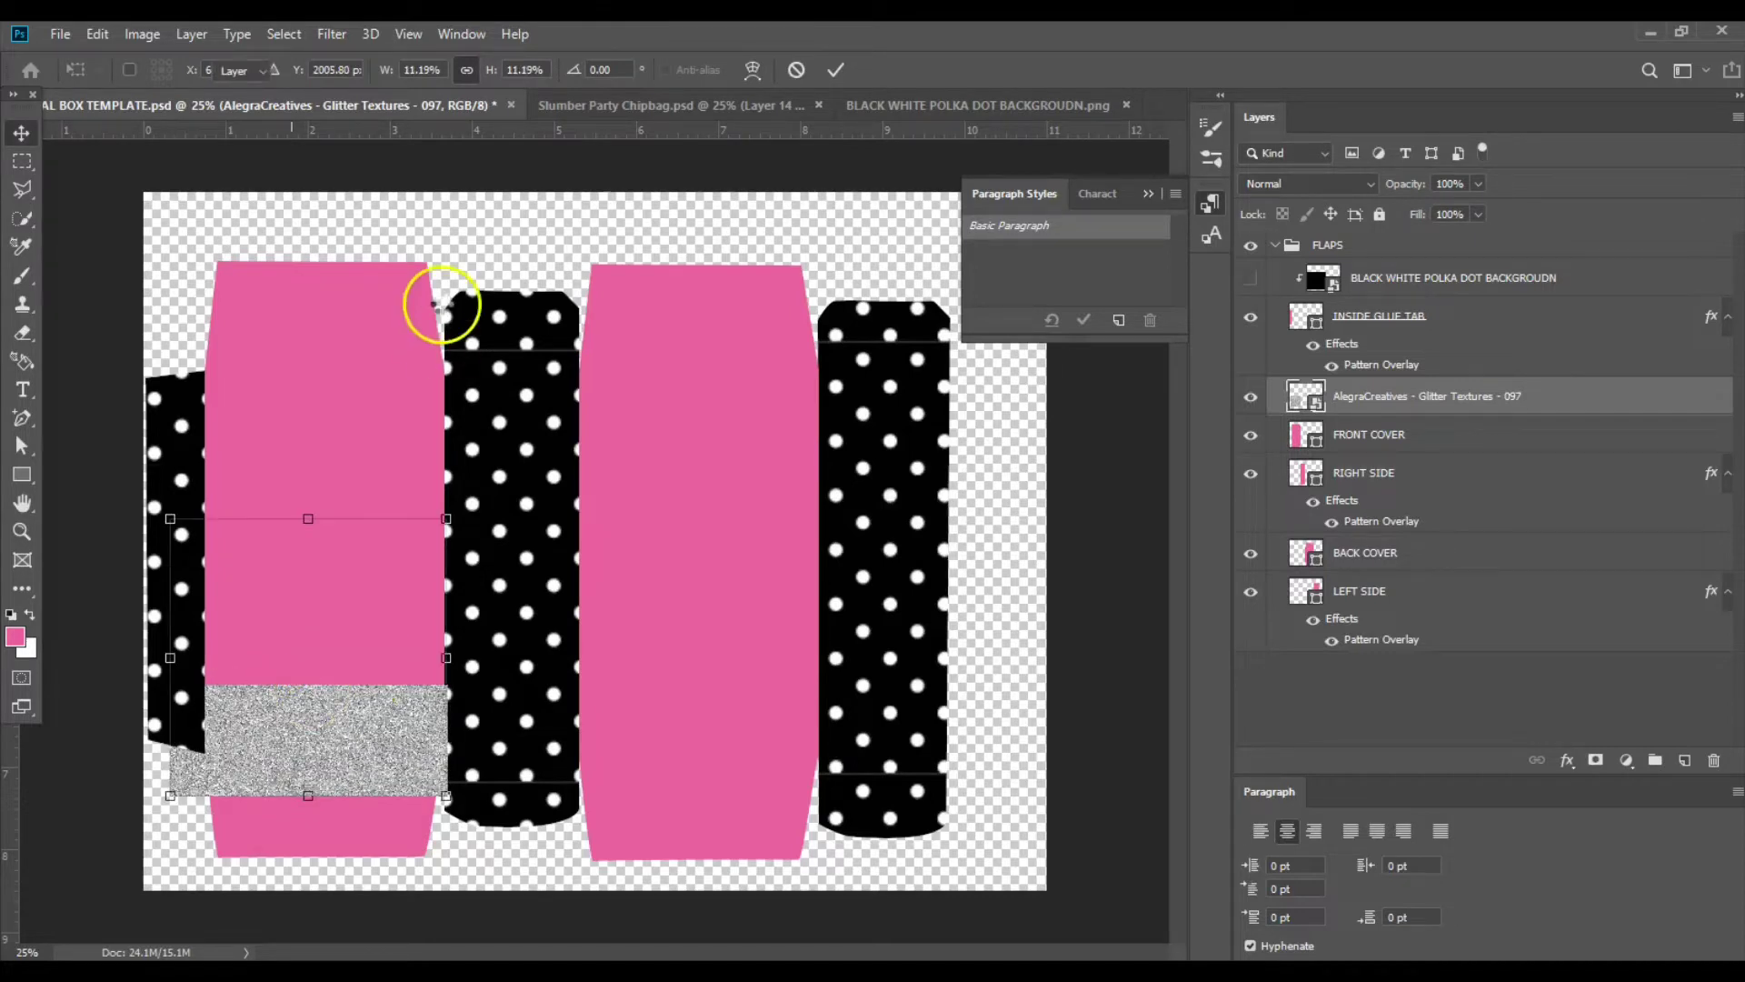
left_click(363, 615)
key("Escape")
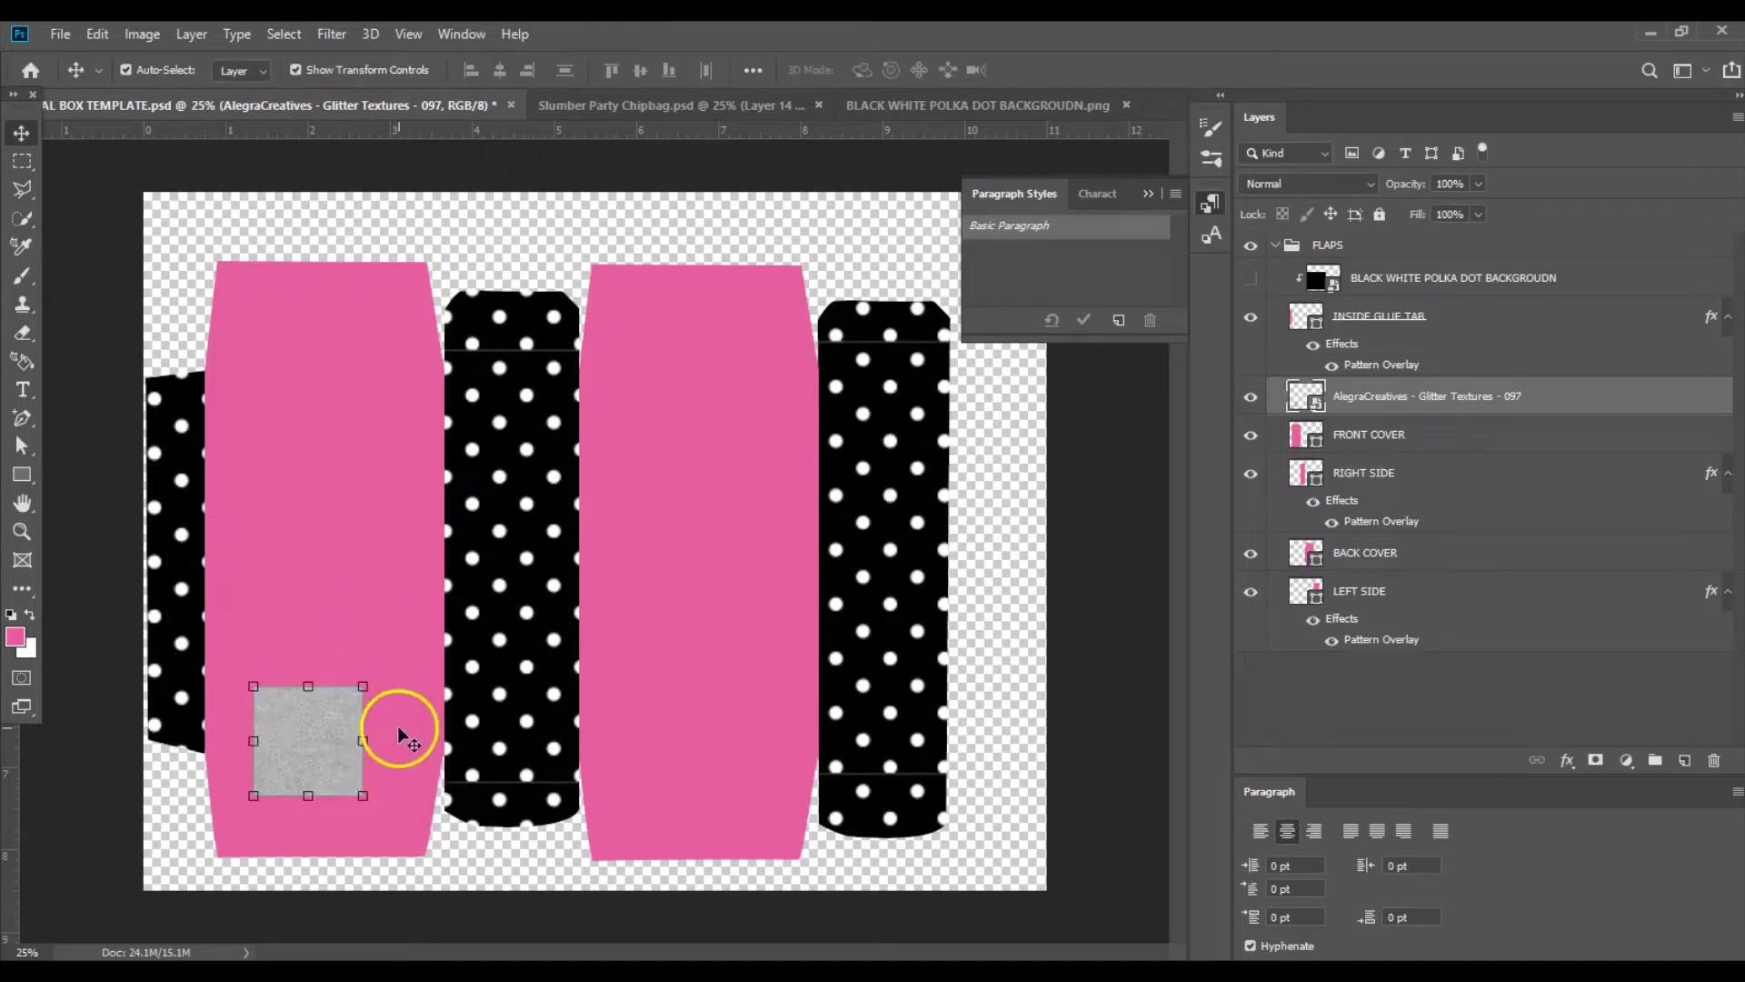
left_click_drag(360, 744, 445, 727)
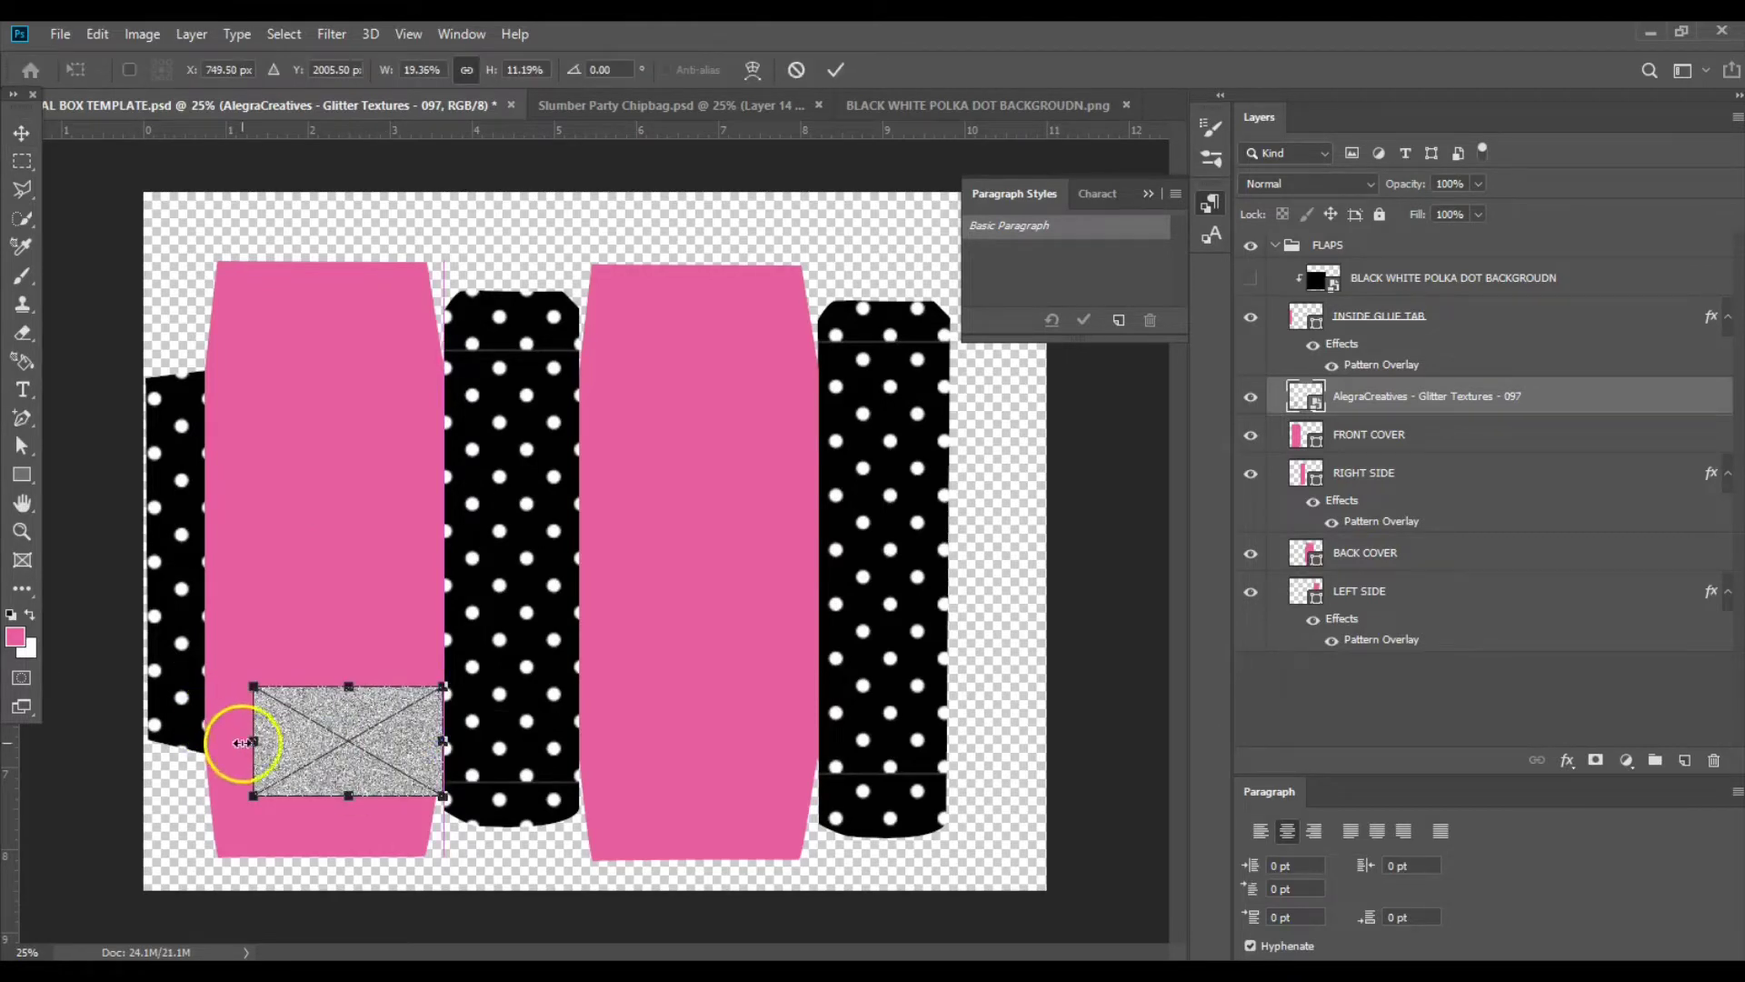
left_click_drag(253, 741, 195, 747)
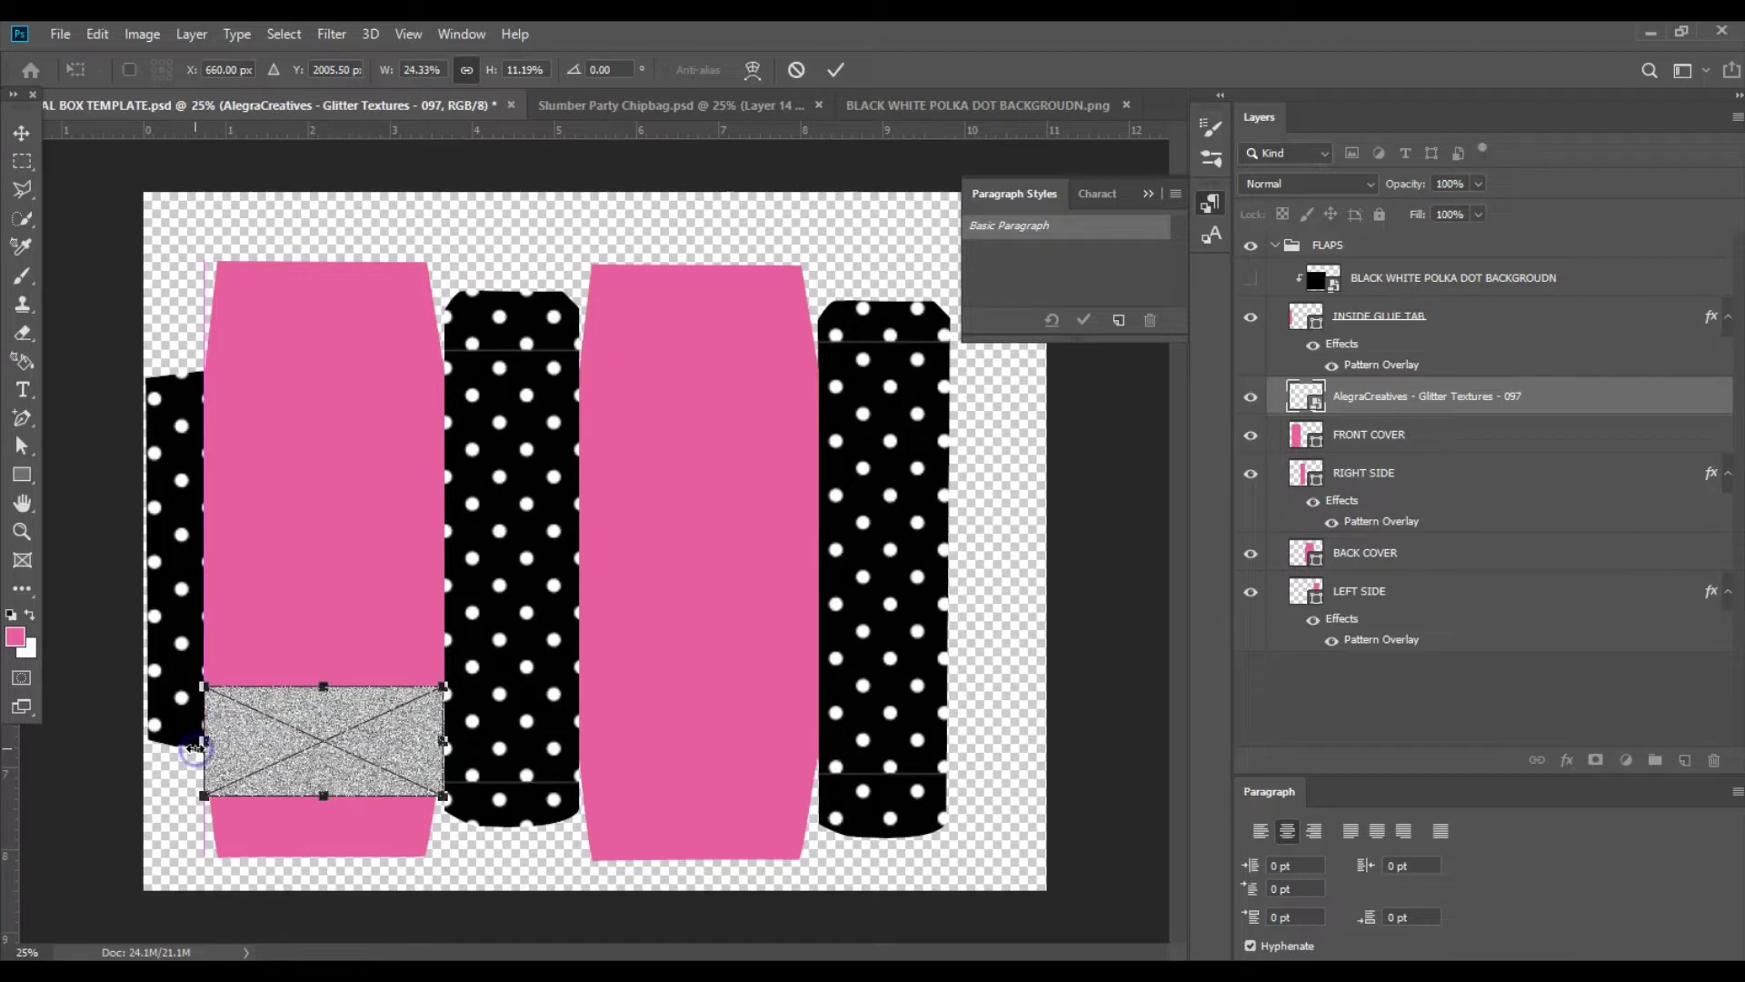
key("Return")
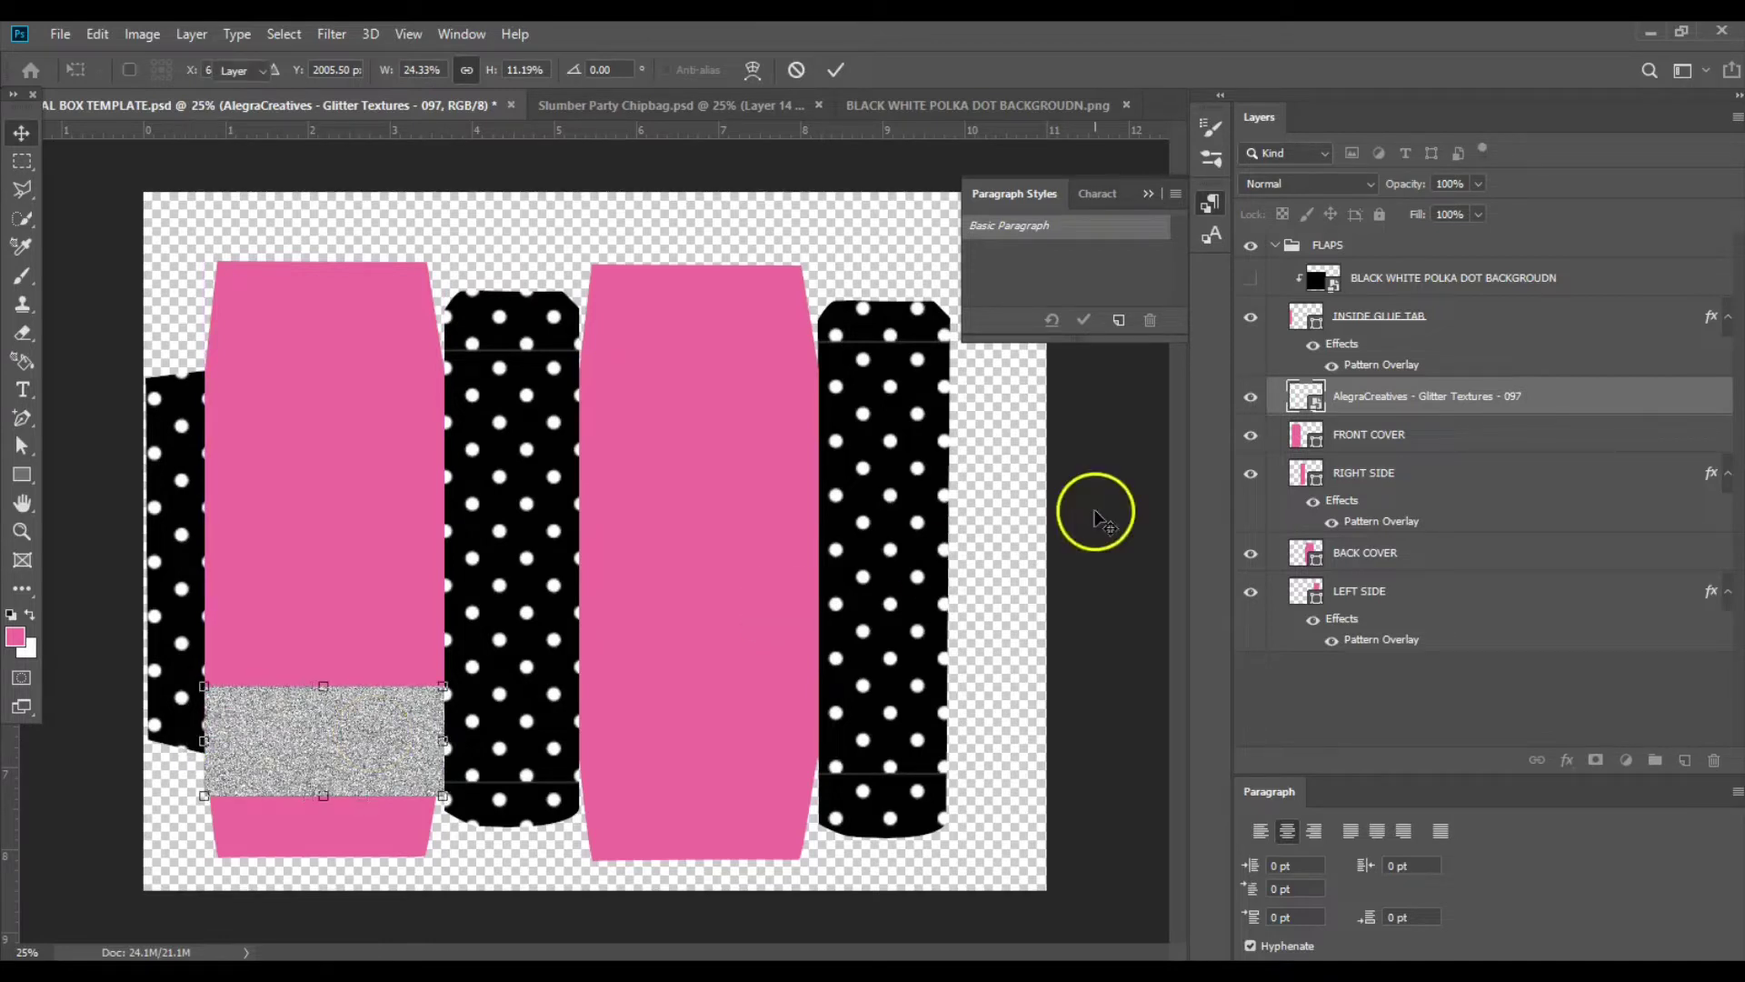
Try clipping the glitter texture layer to FRONT COVER and release the clipping mask.
right_click(1407, 397)
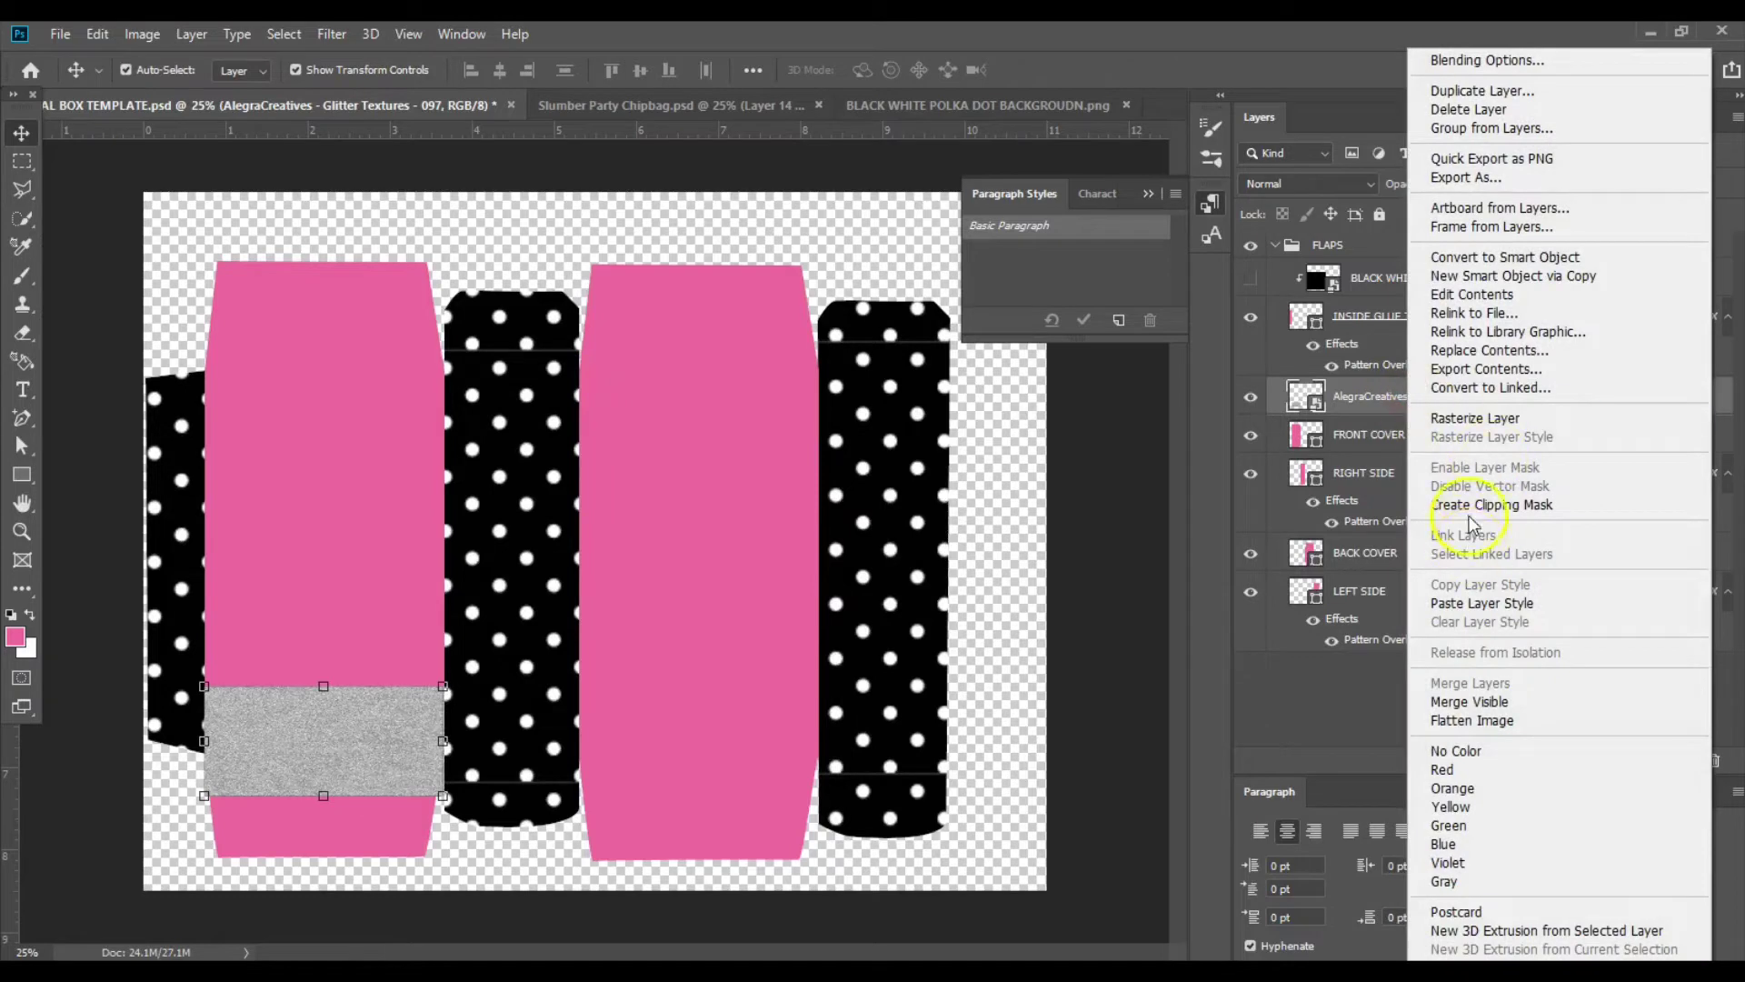
left_click(1491, 505)
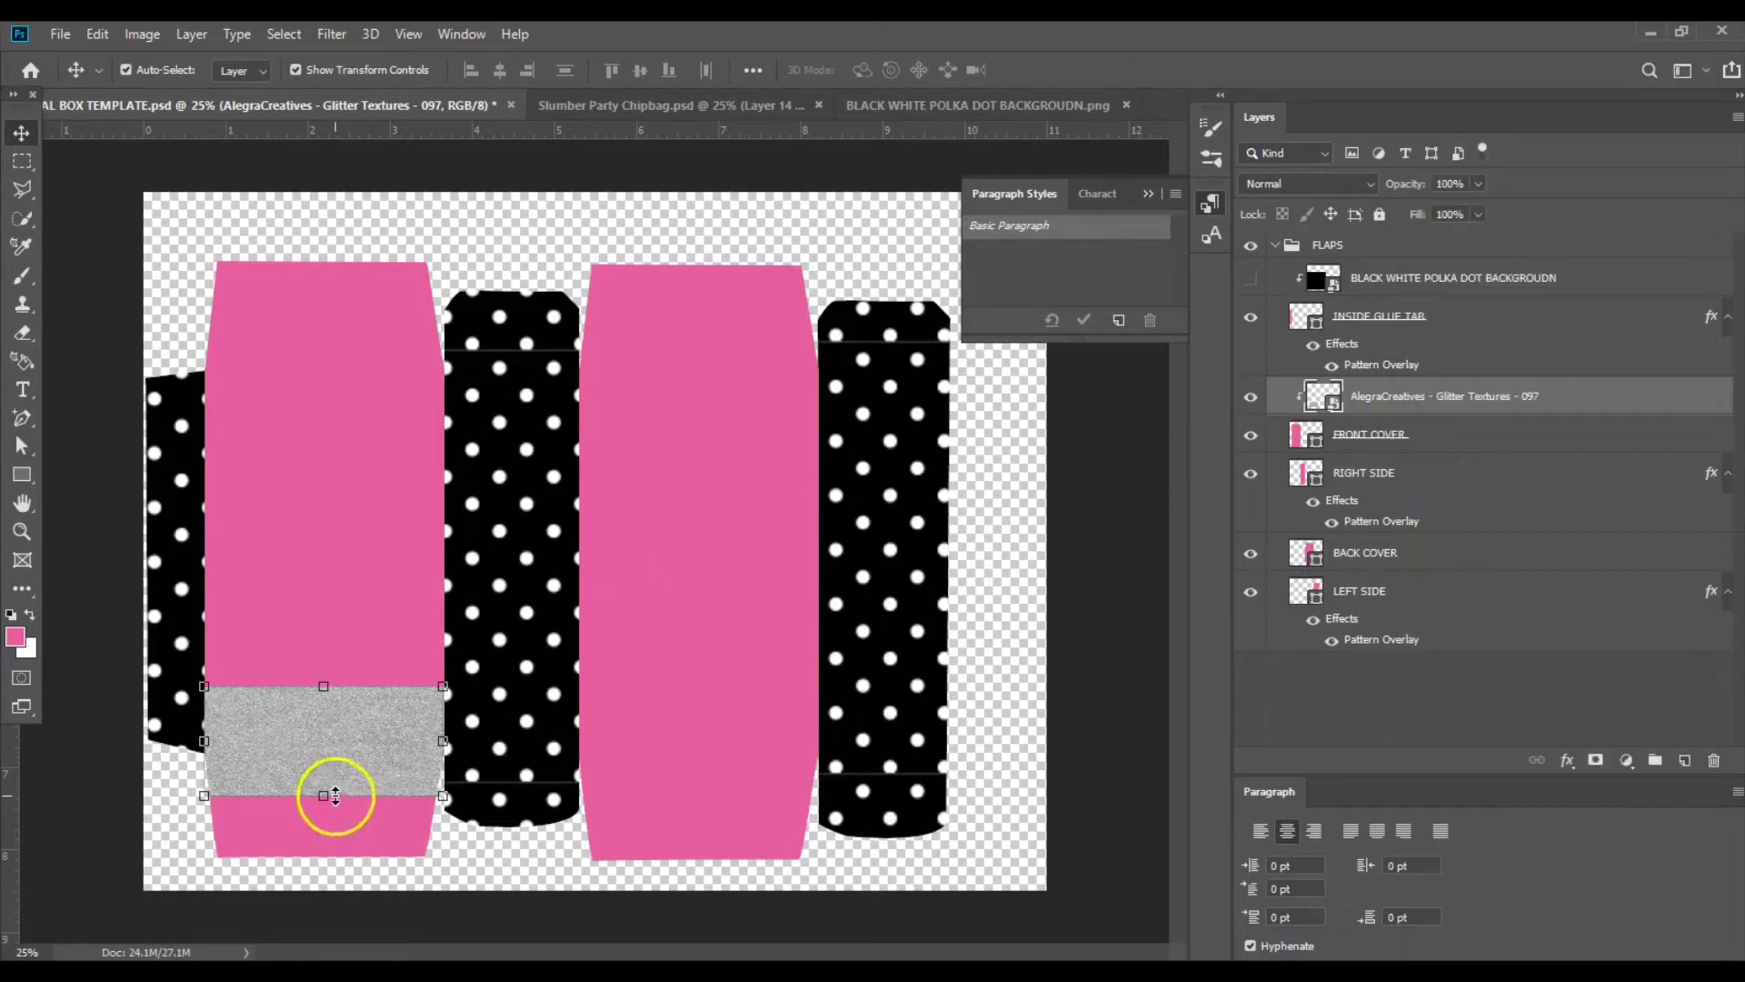
right_click(1462, 392)
left_click(1188, 507)
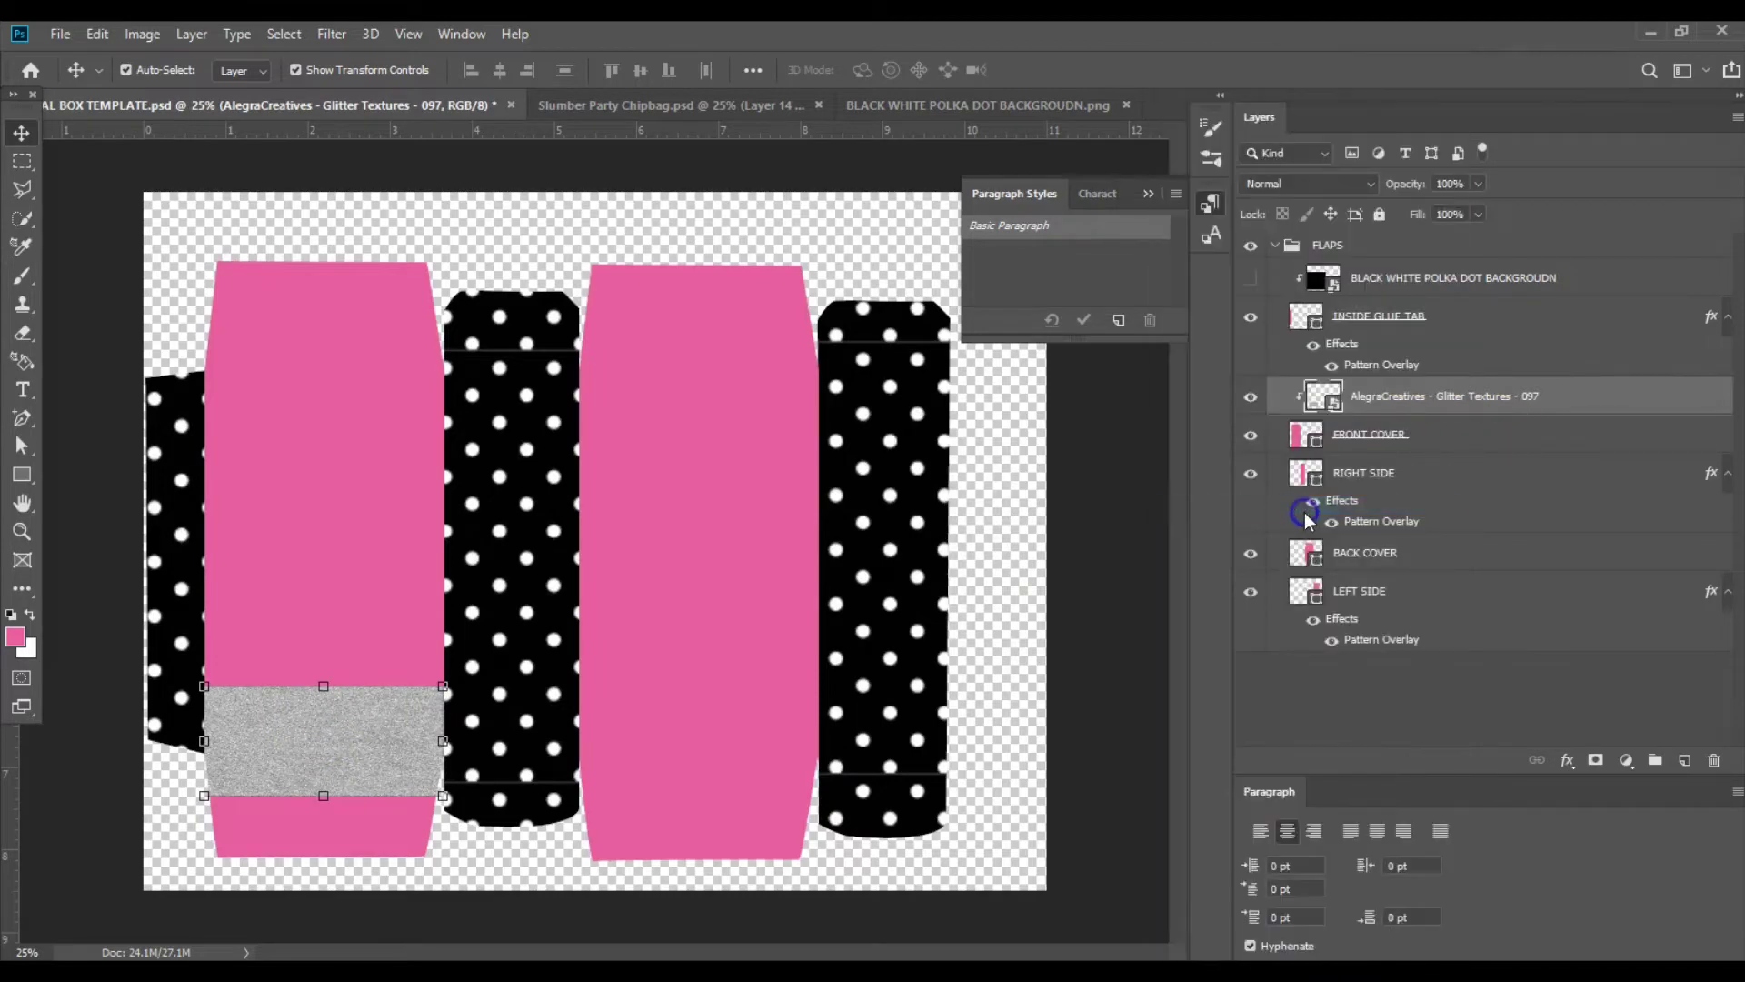
left_click(1366, 466)
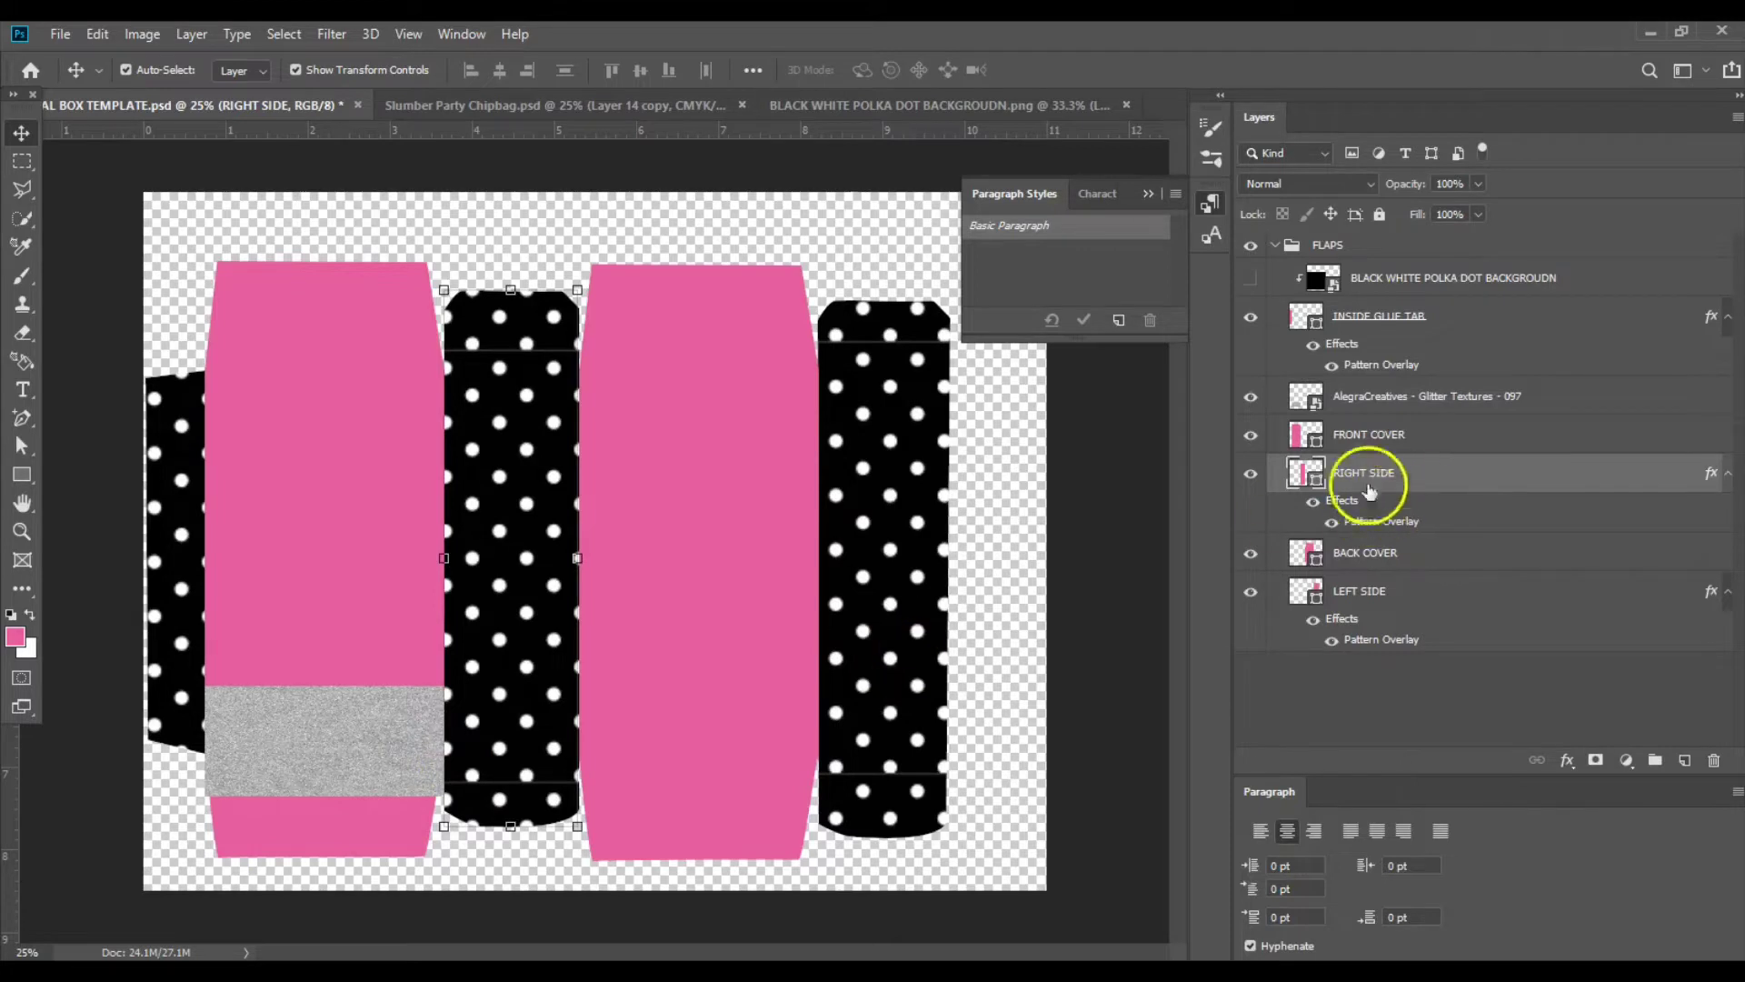
Clip the glitter texture to the FRONT COVER layer and extend it down to the cover's bottom edge at 17.36% height.
left_click(1361, 400)
right_click(1361, 400)
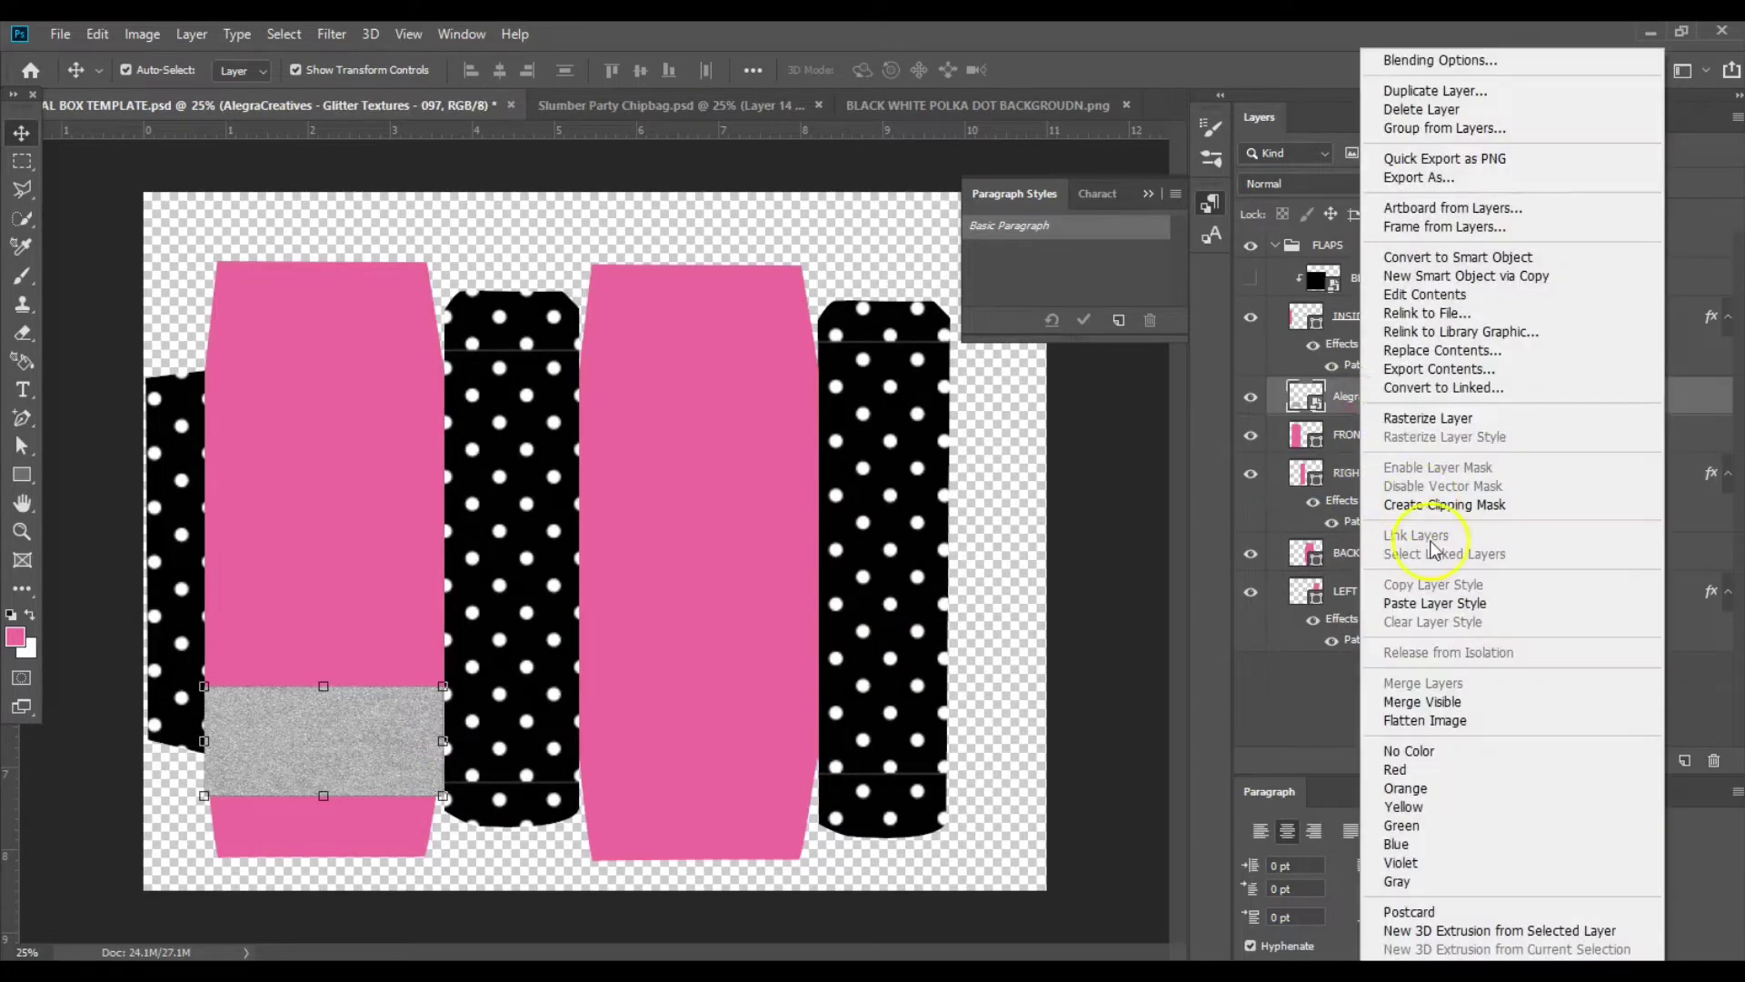
left_click(1435, 505)
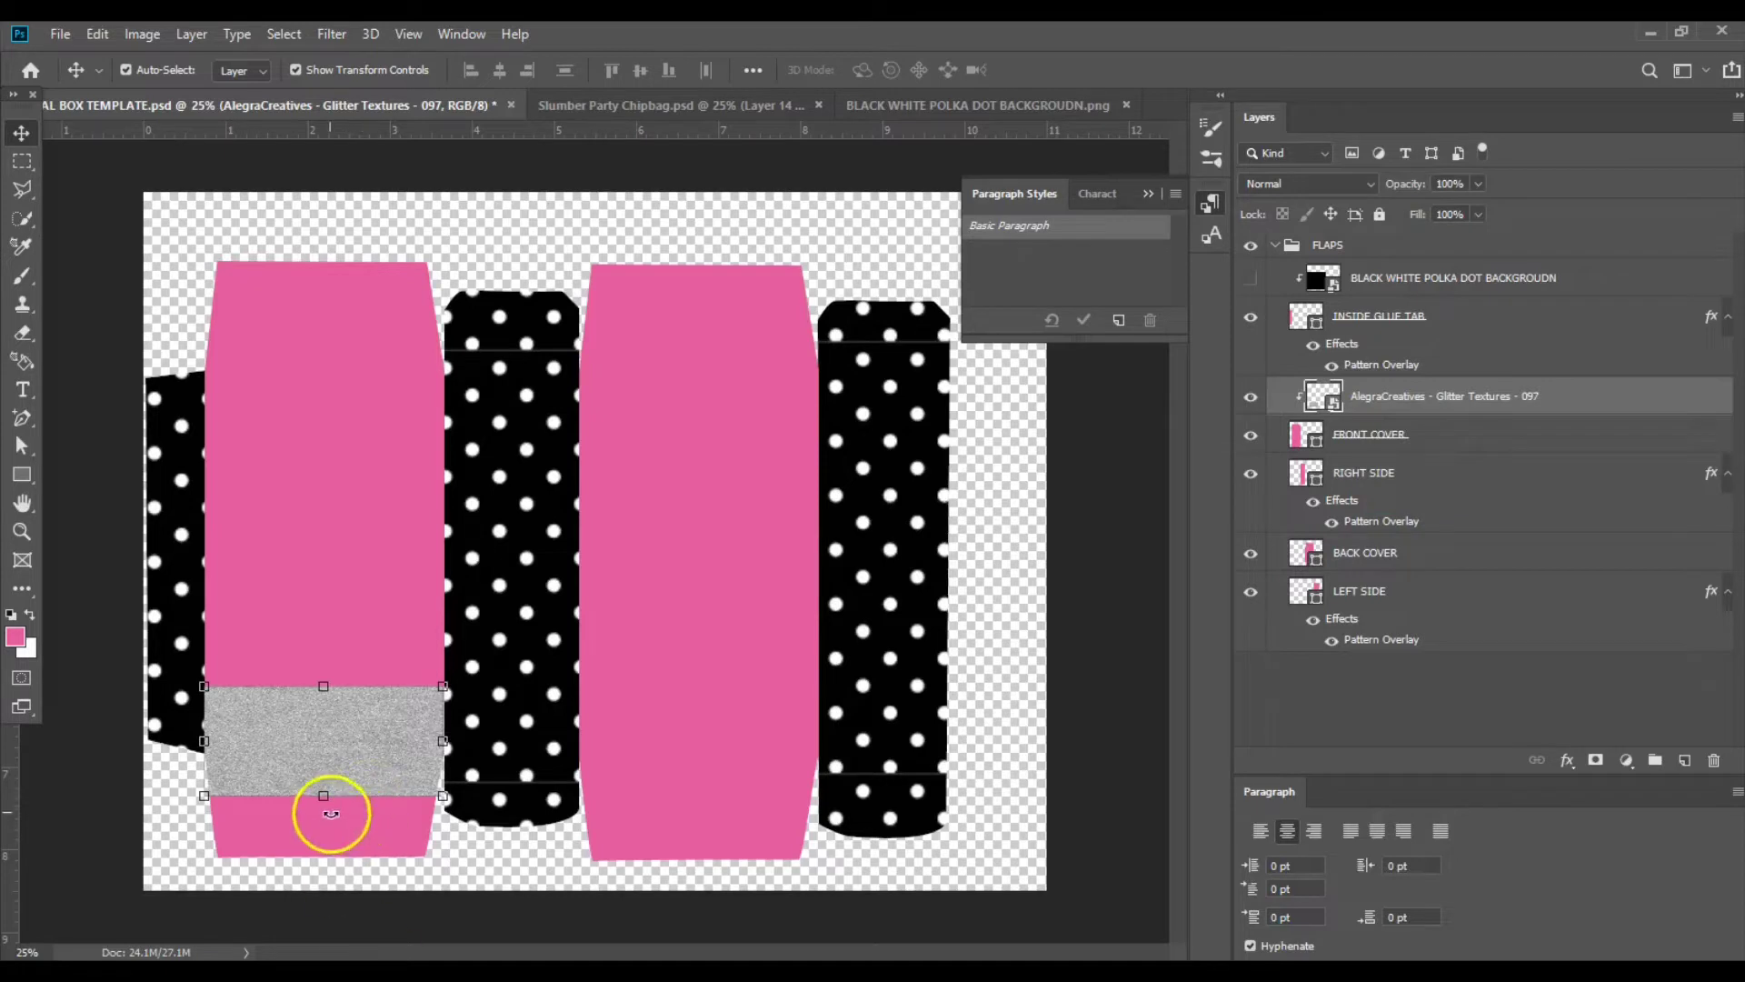
left_click_drag(323, 796, 324, 857)
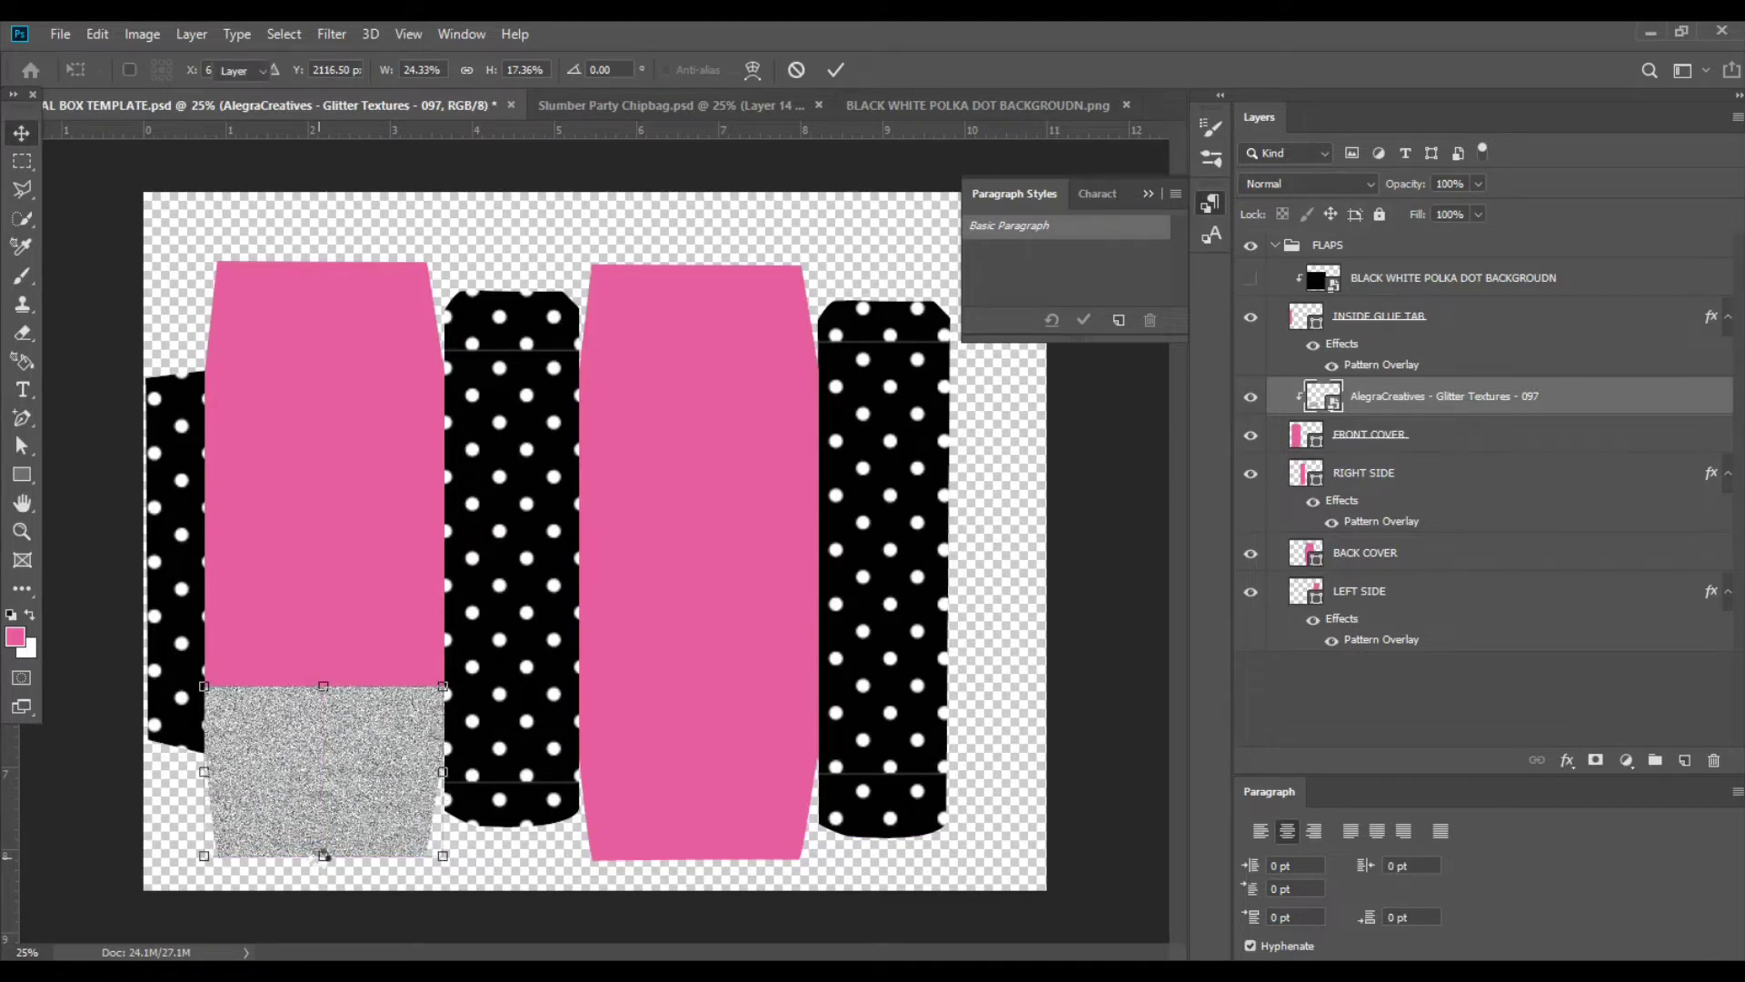
Apply the glitter resize, duplicate the AlegraCreatives - Glitter Textures - 097 layer and release the duplicate's clipping mask.
double_click(312, 713)
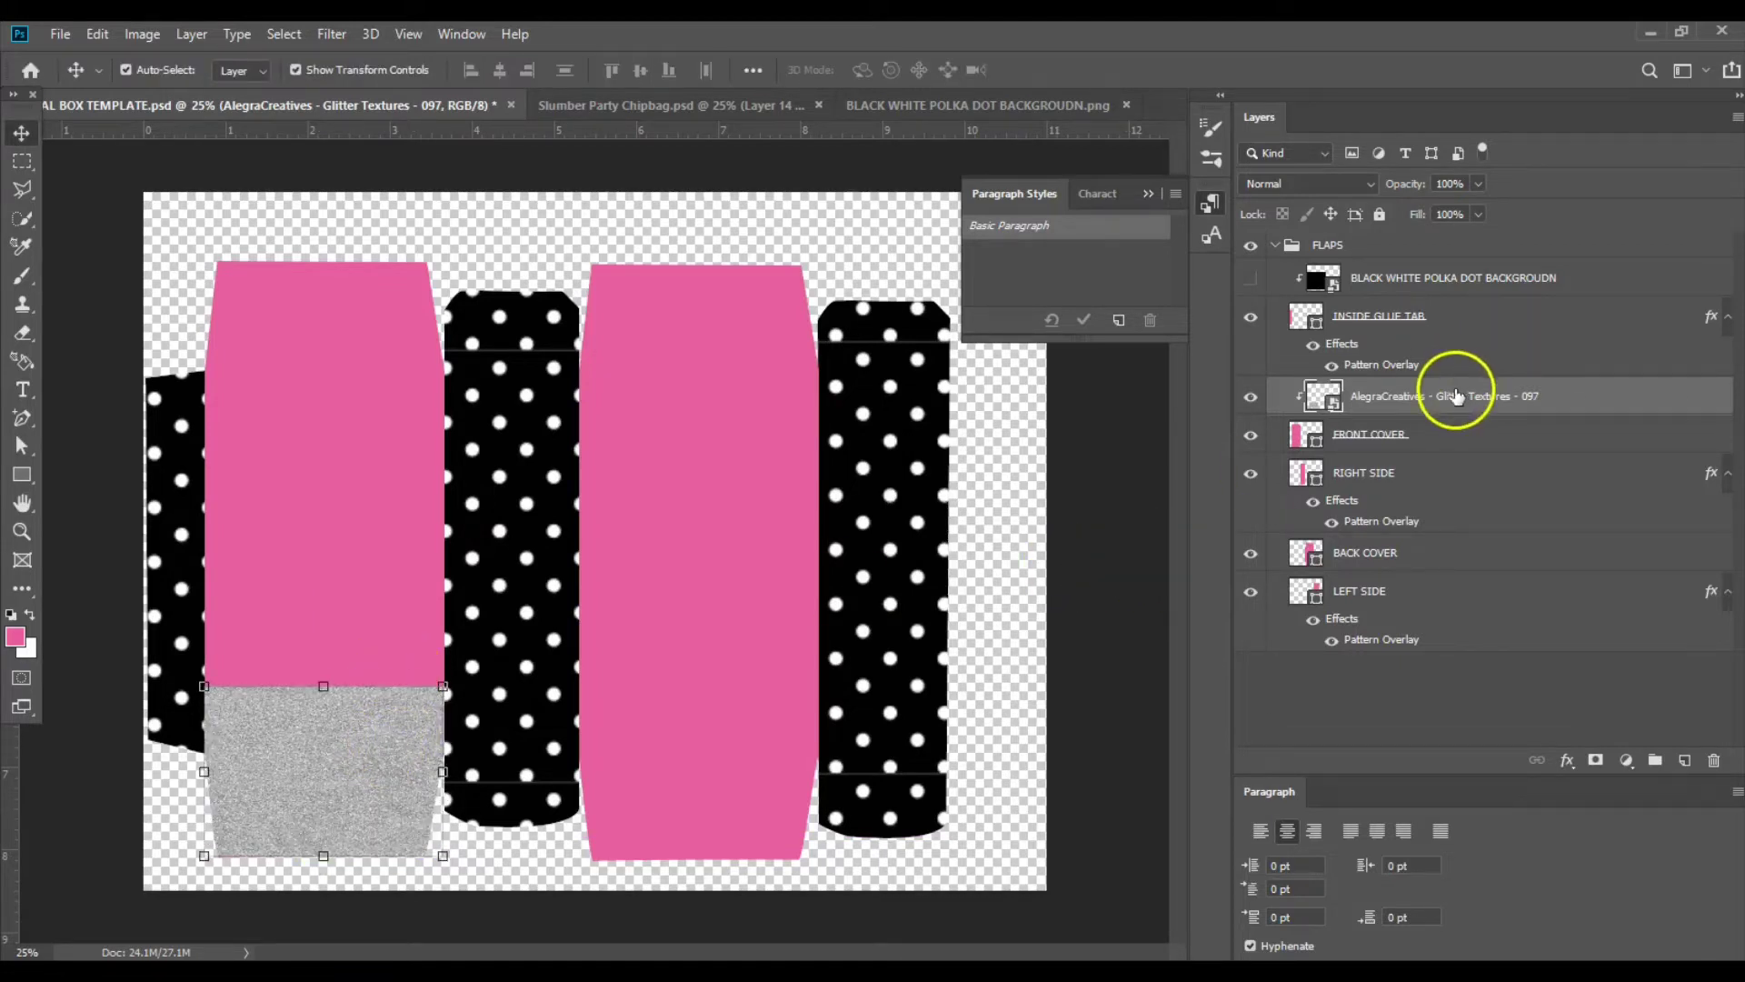
right_click(1458, 397)
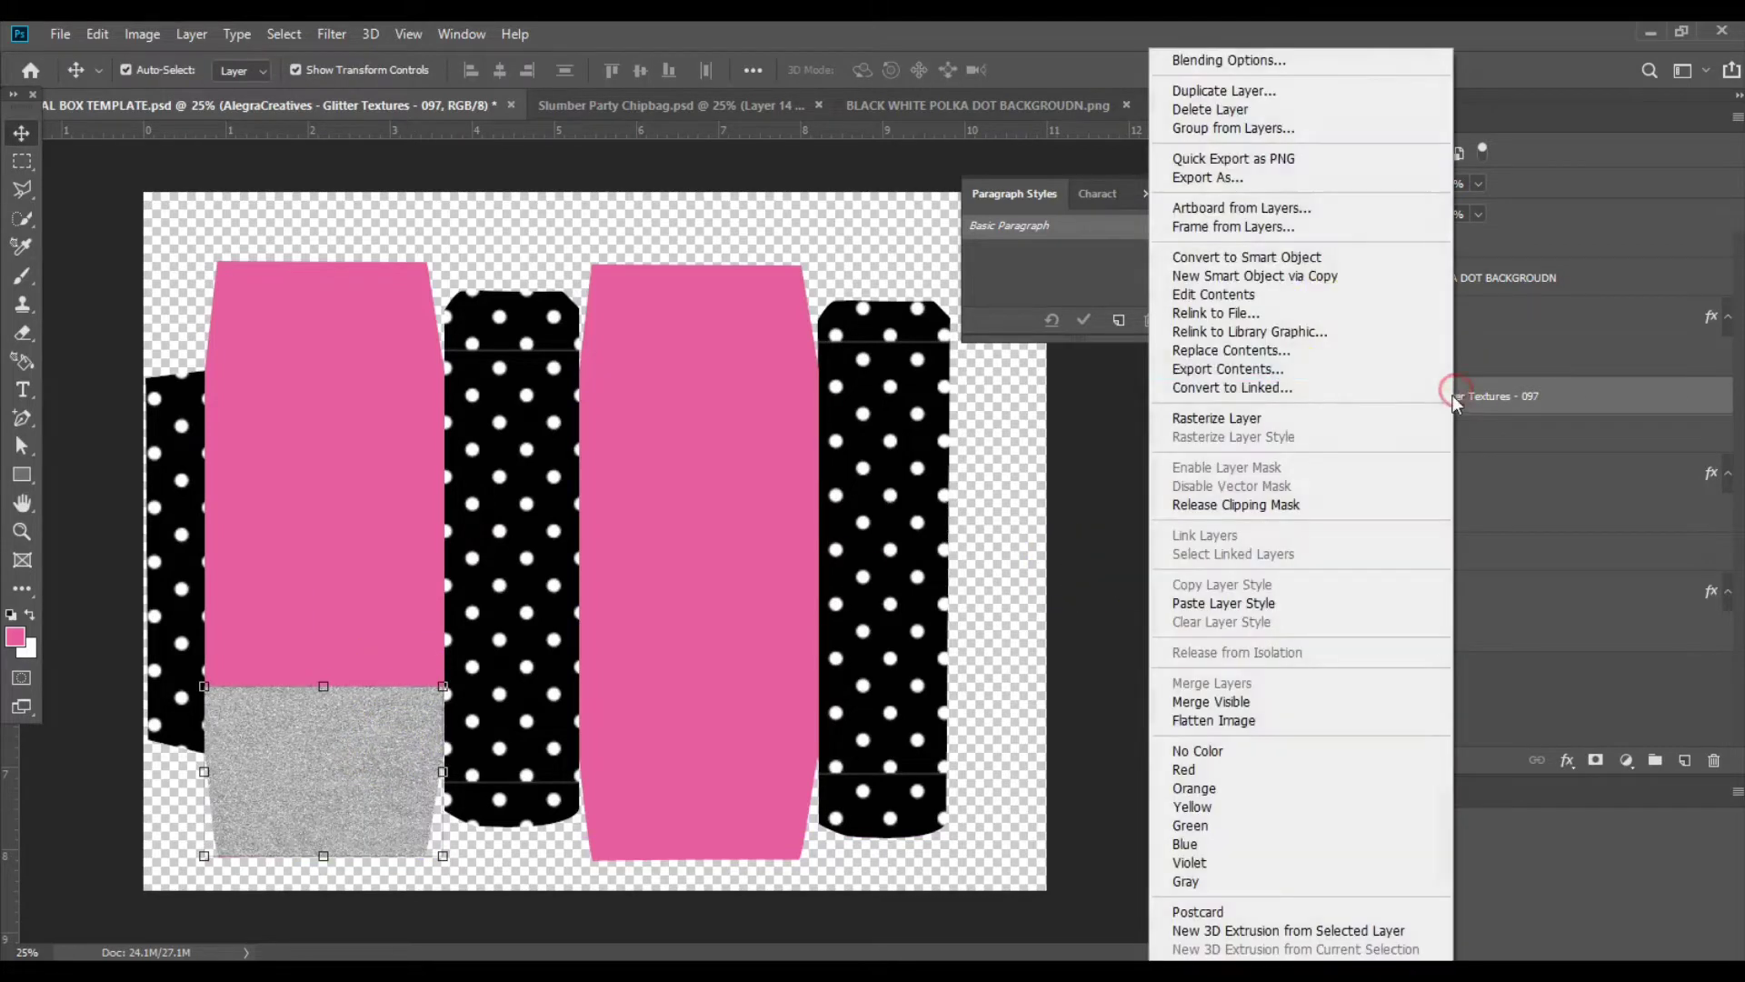
left_click(1291, 90)
left_click(1030, 380)
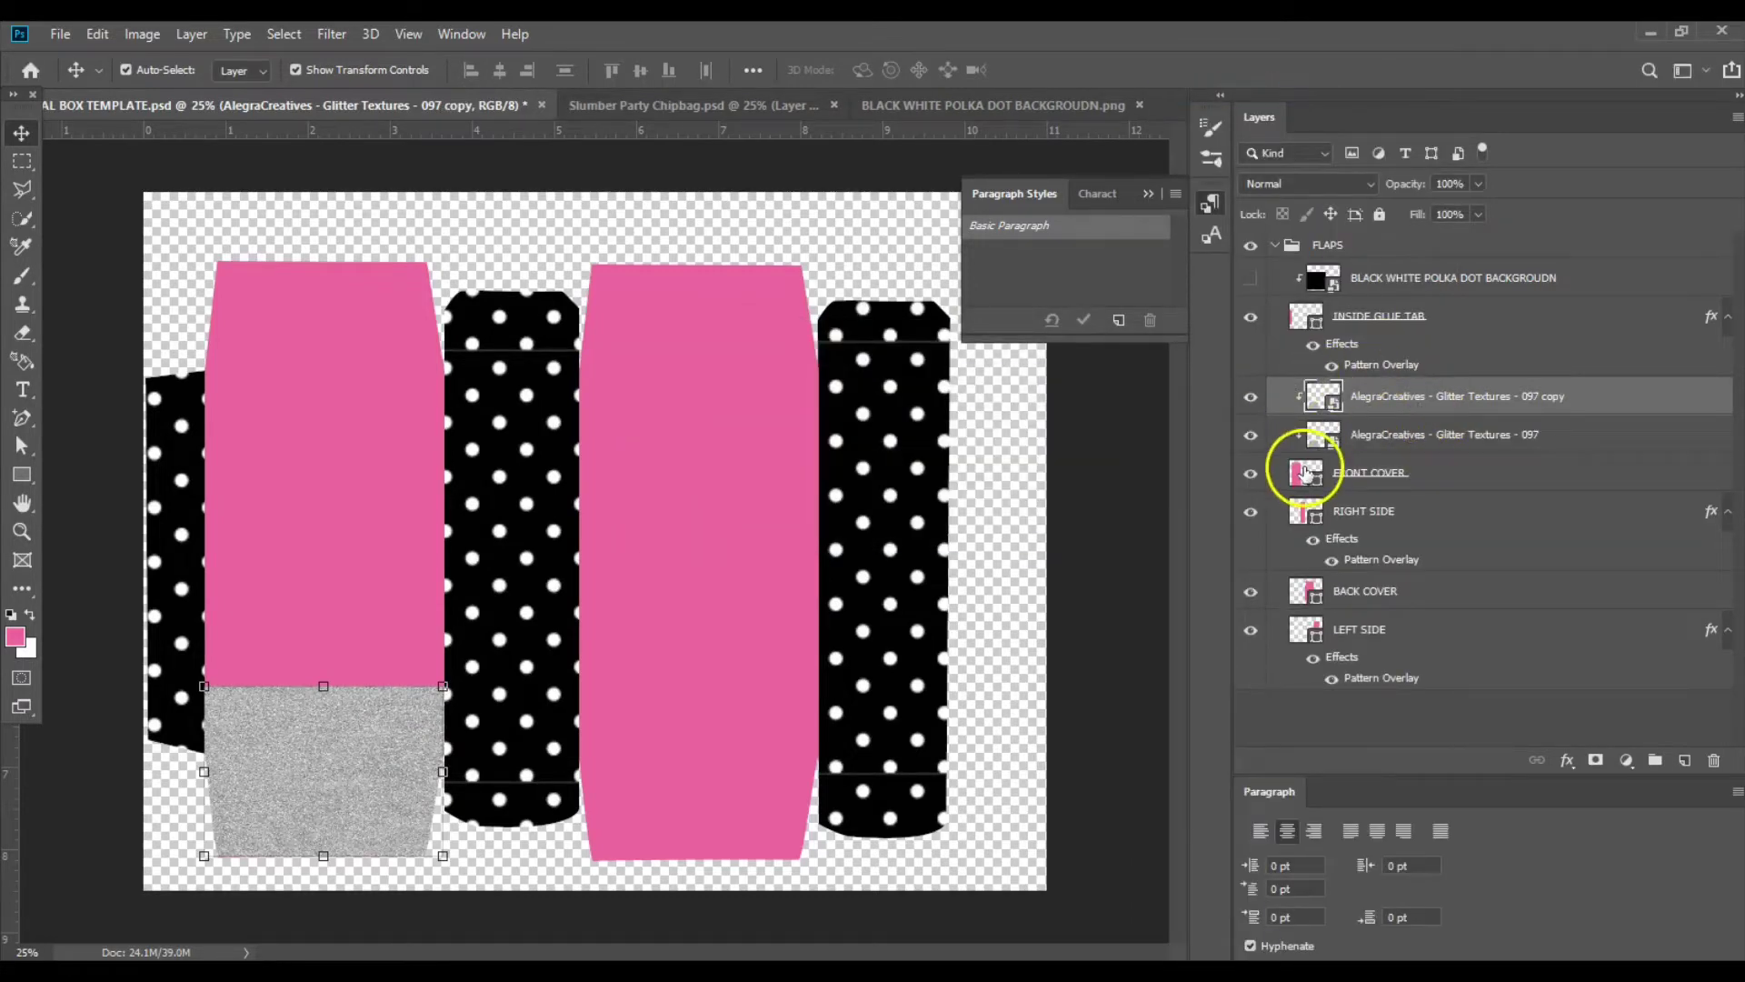
right_click(1369, 400)
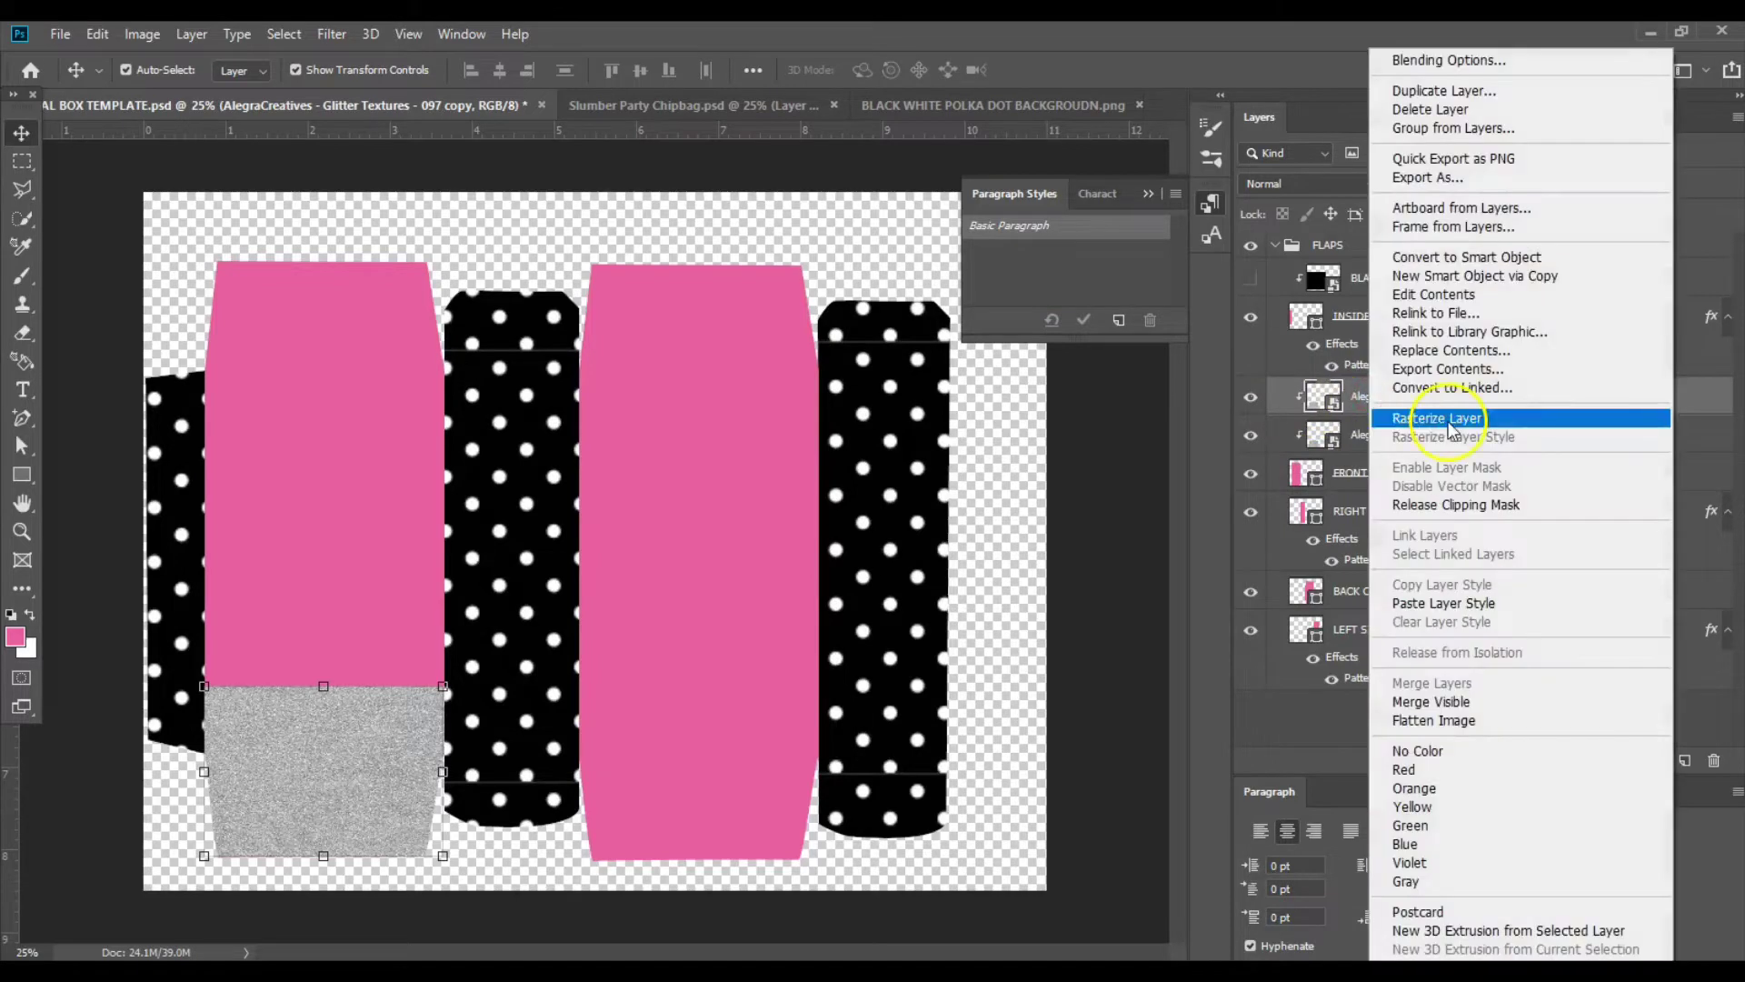
left_click(1436, 506)
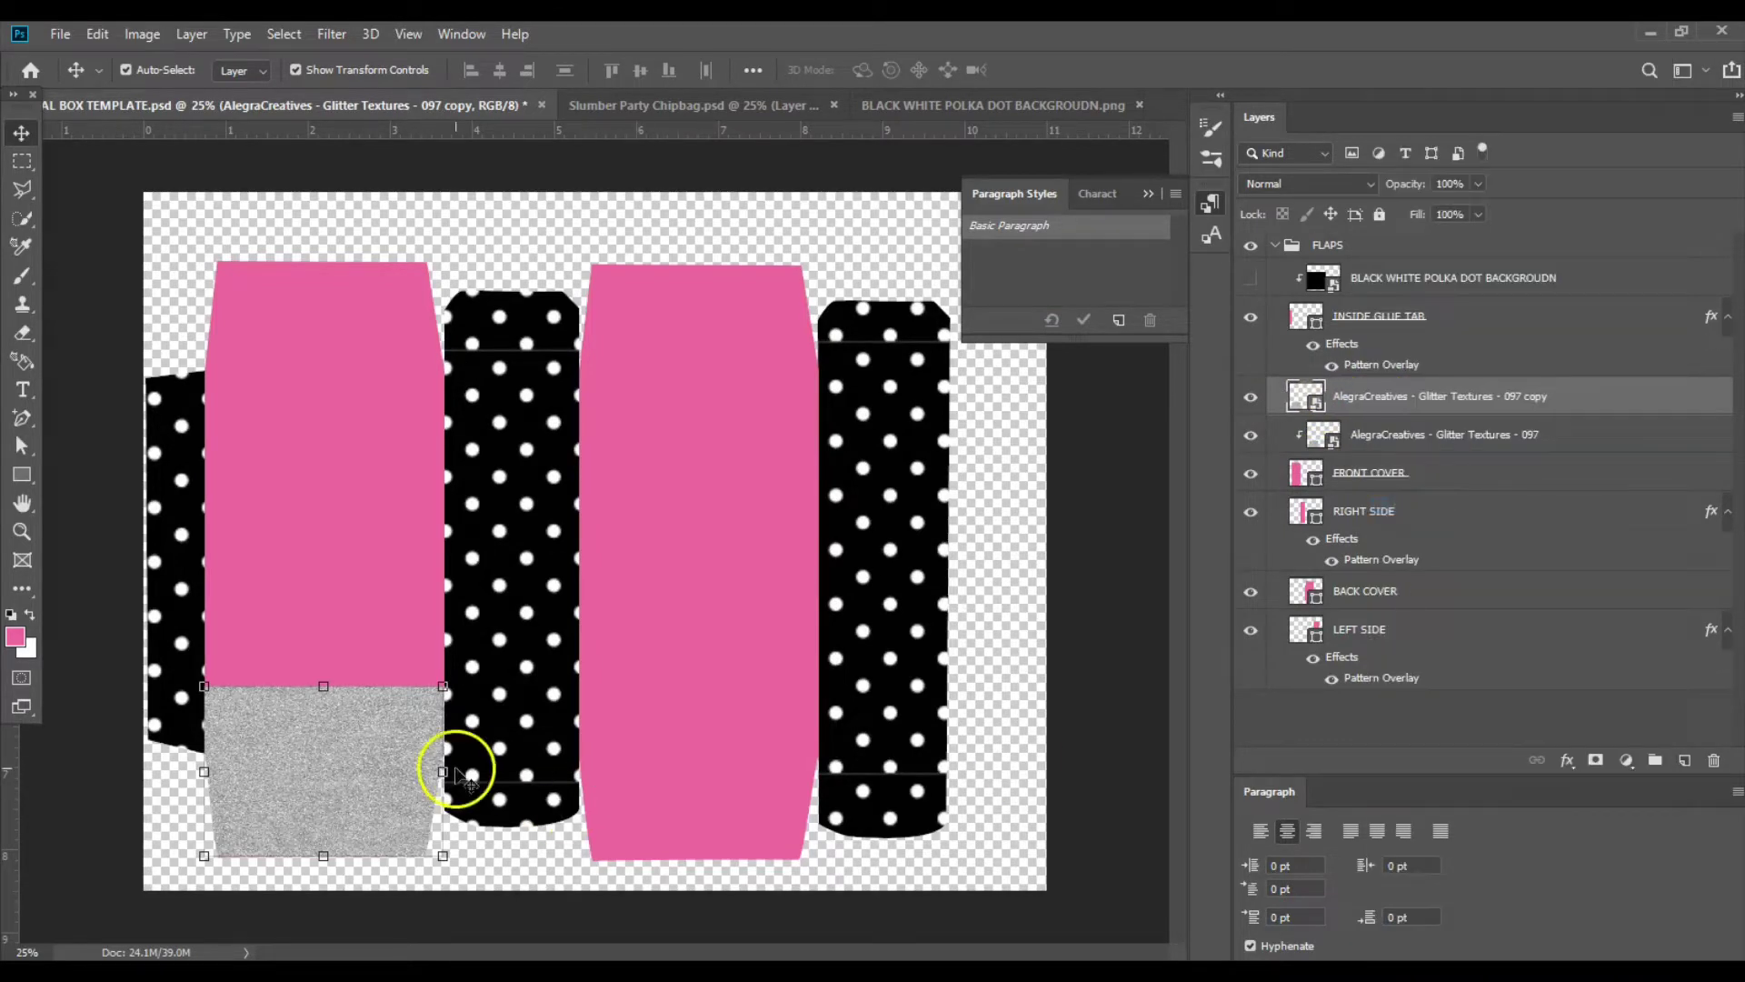
Move the duplicated glitter texture to the top of the front cover and clip it to the FRONT COVER layer.
left_click_drag(367, 751, 372, 332)
right_click(1509, 391)
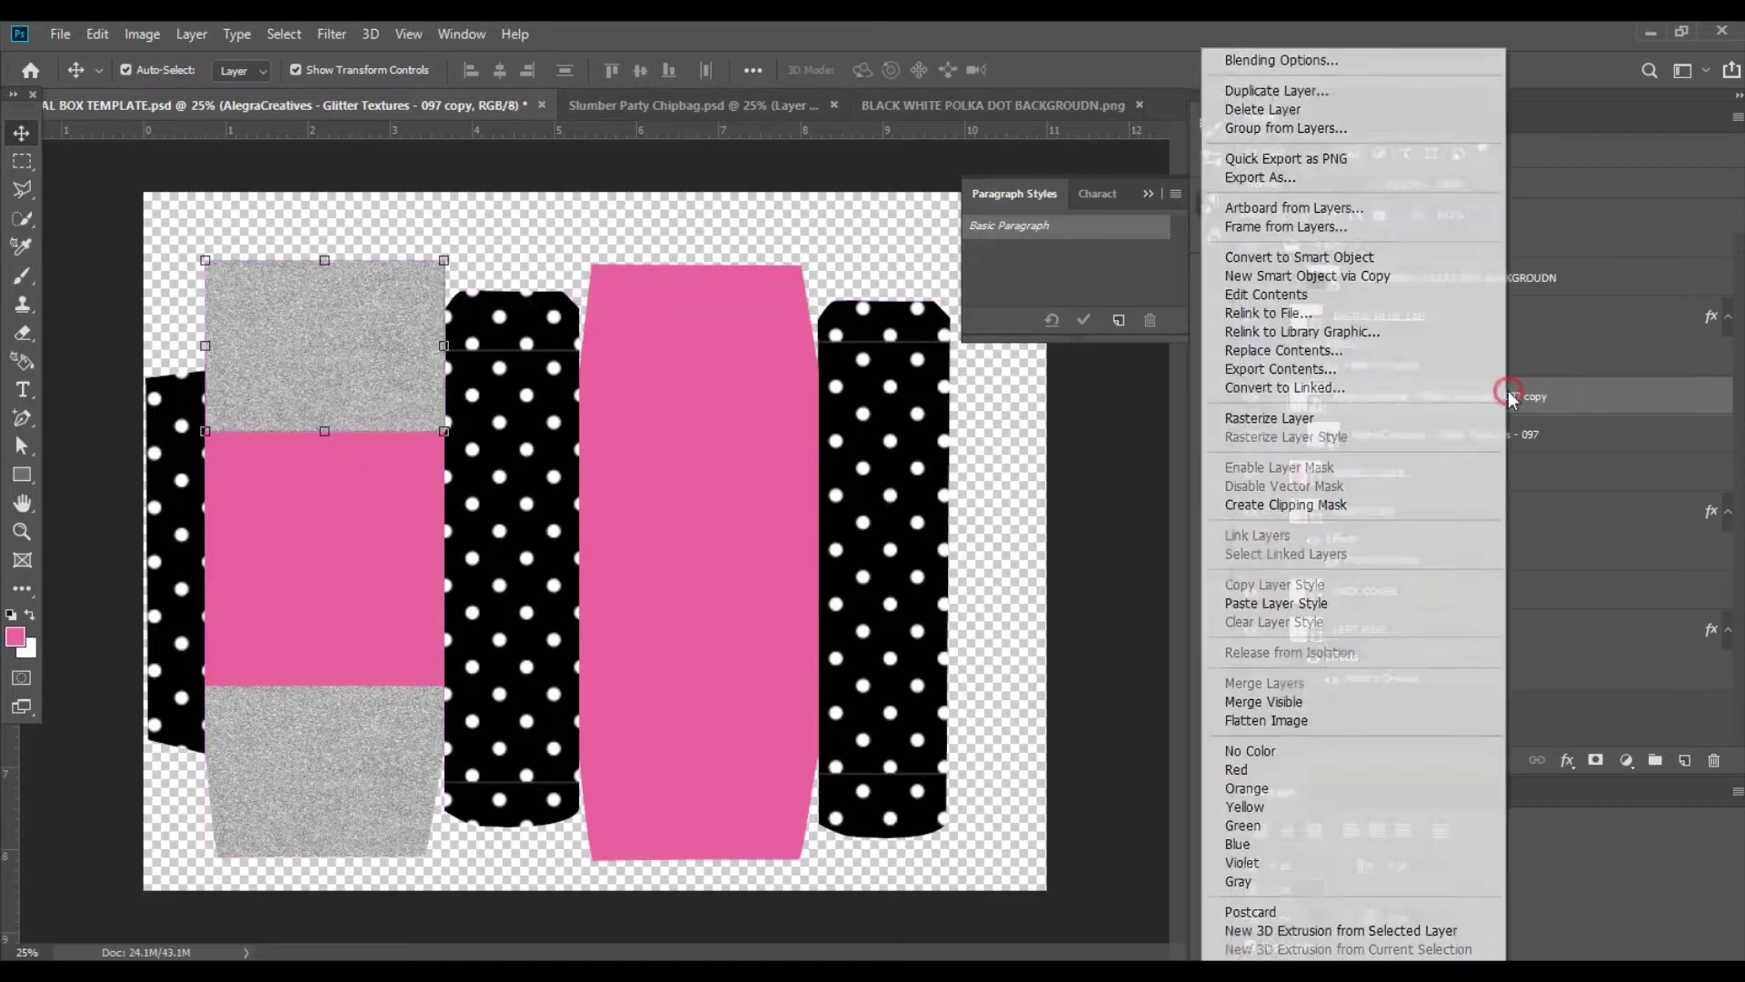
left_click(1364, 505)
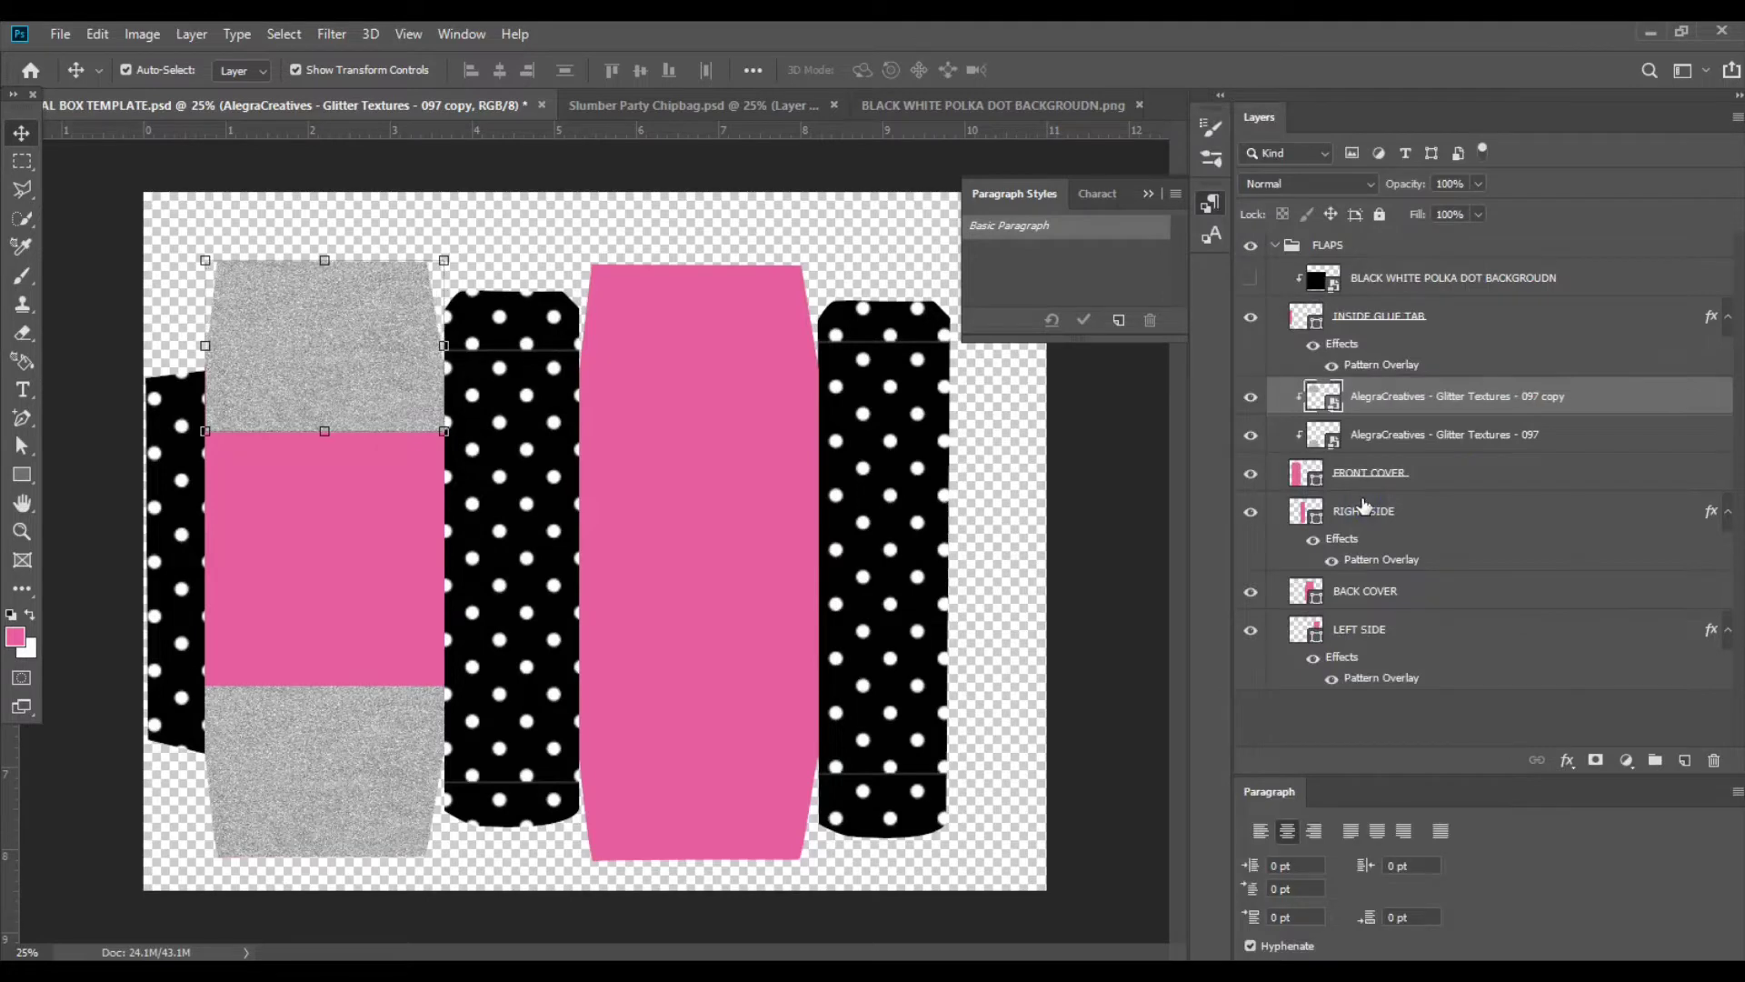
left_click(1077, 574)
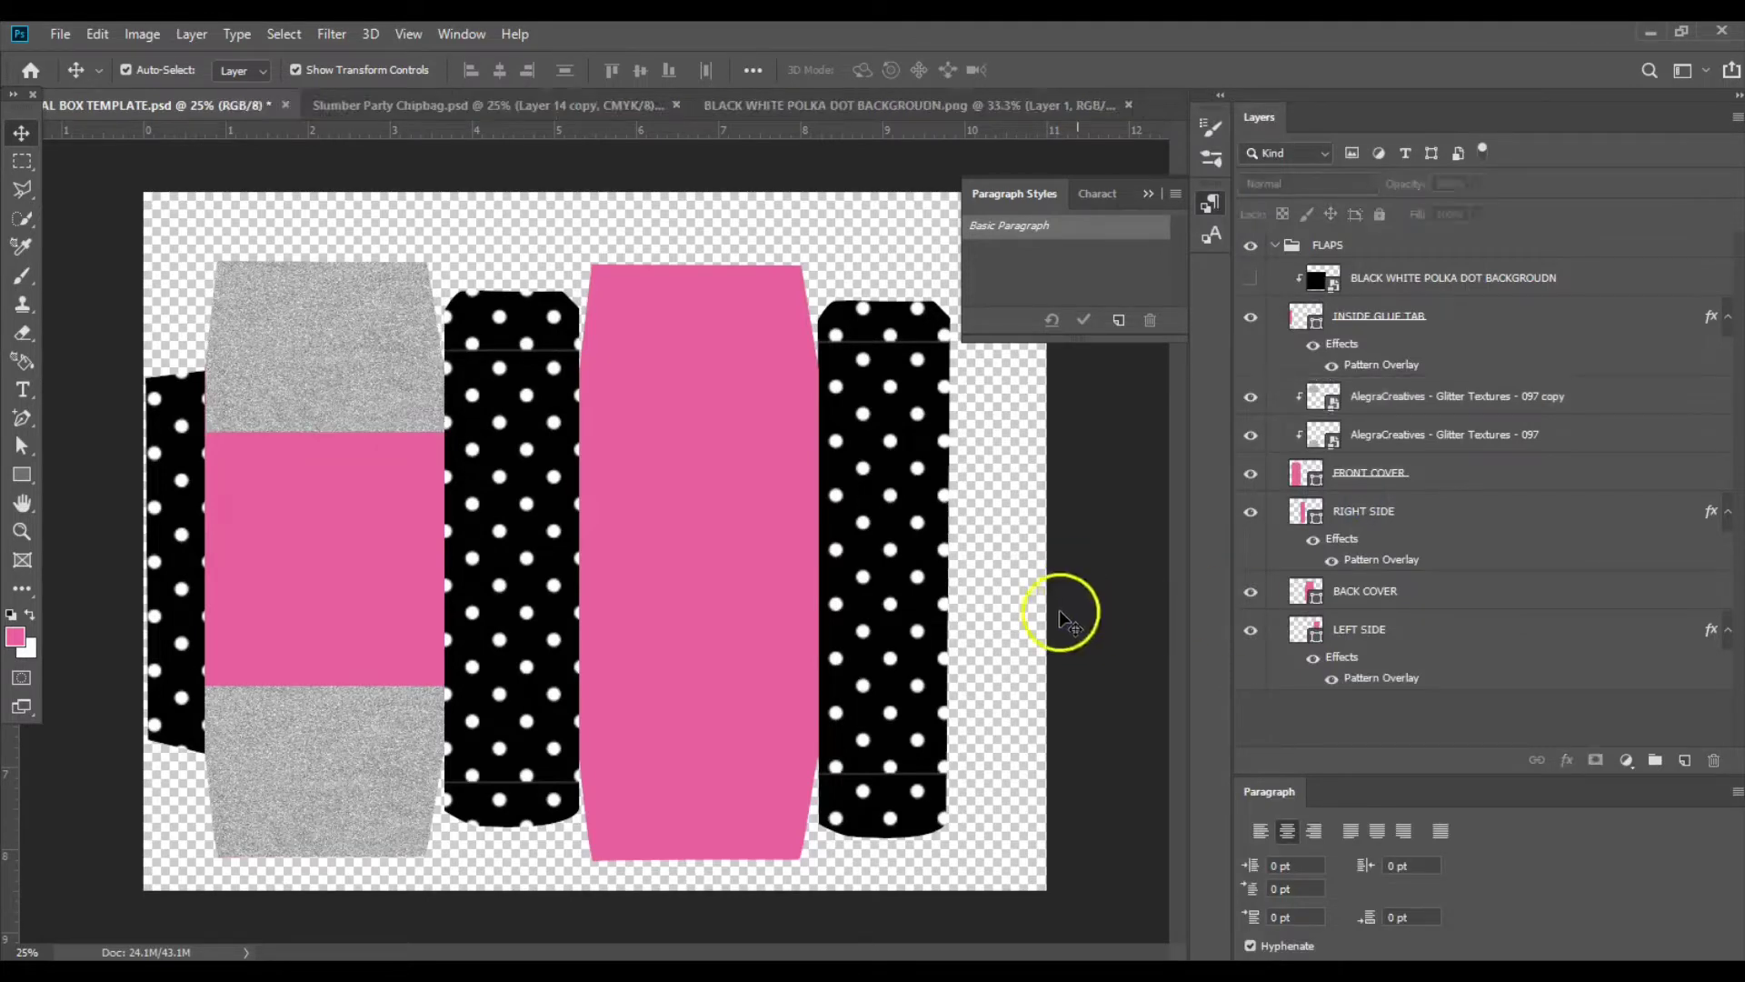
Duplicate both front cover glitter layers together and place the duplicates directly above the BACK COVER layer.
left_click(1474, 434)
left_click(1477, 400, "shift")
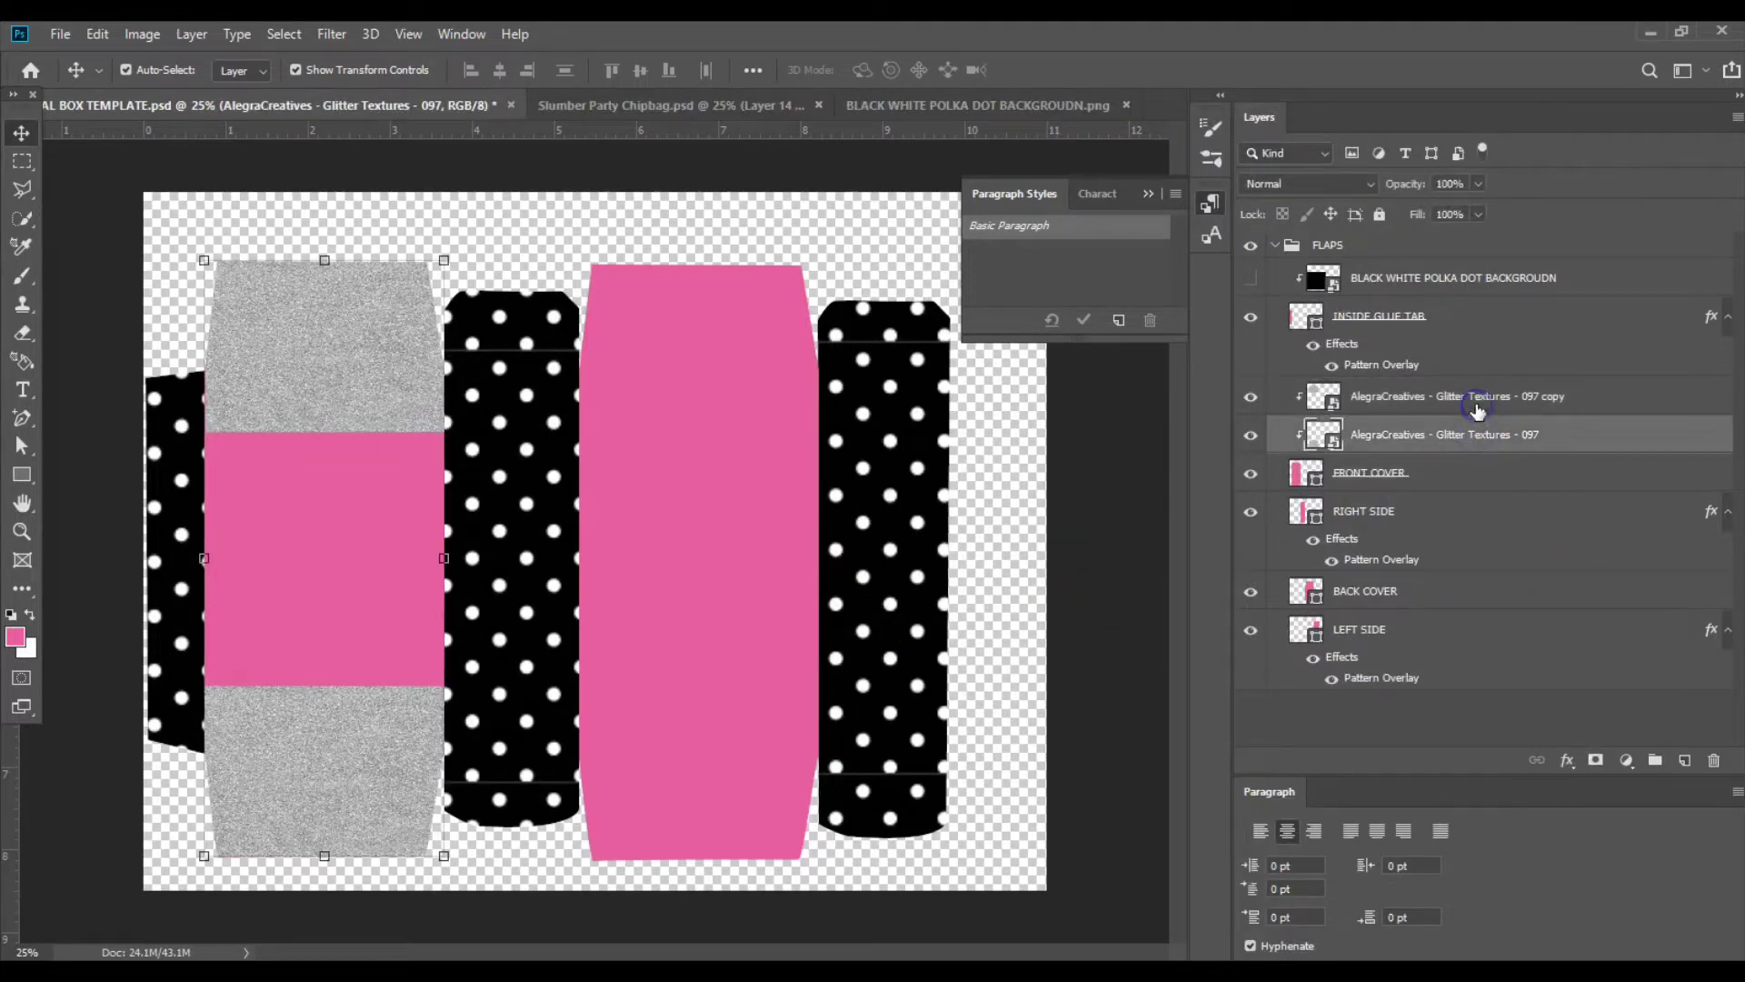
right_click(1477, 409)
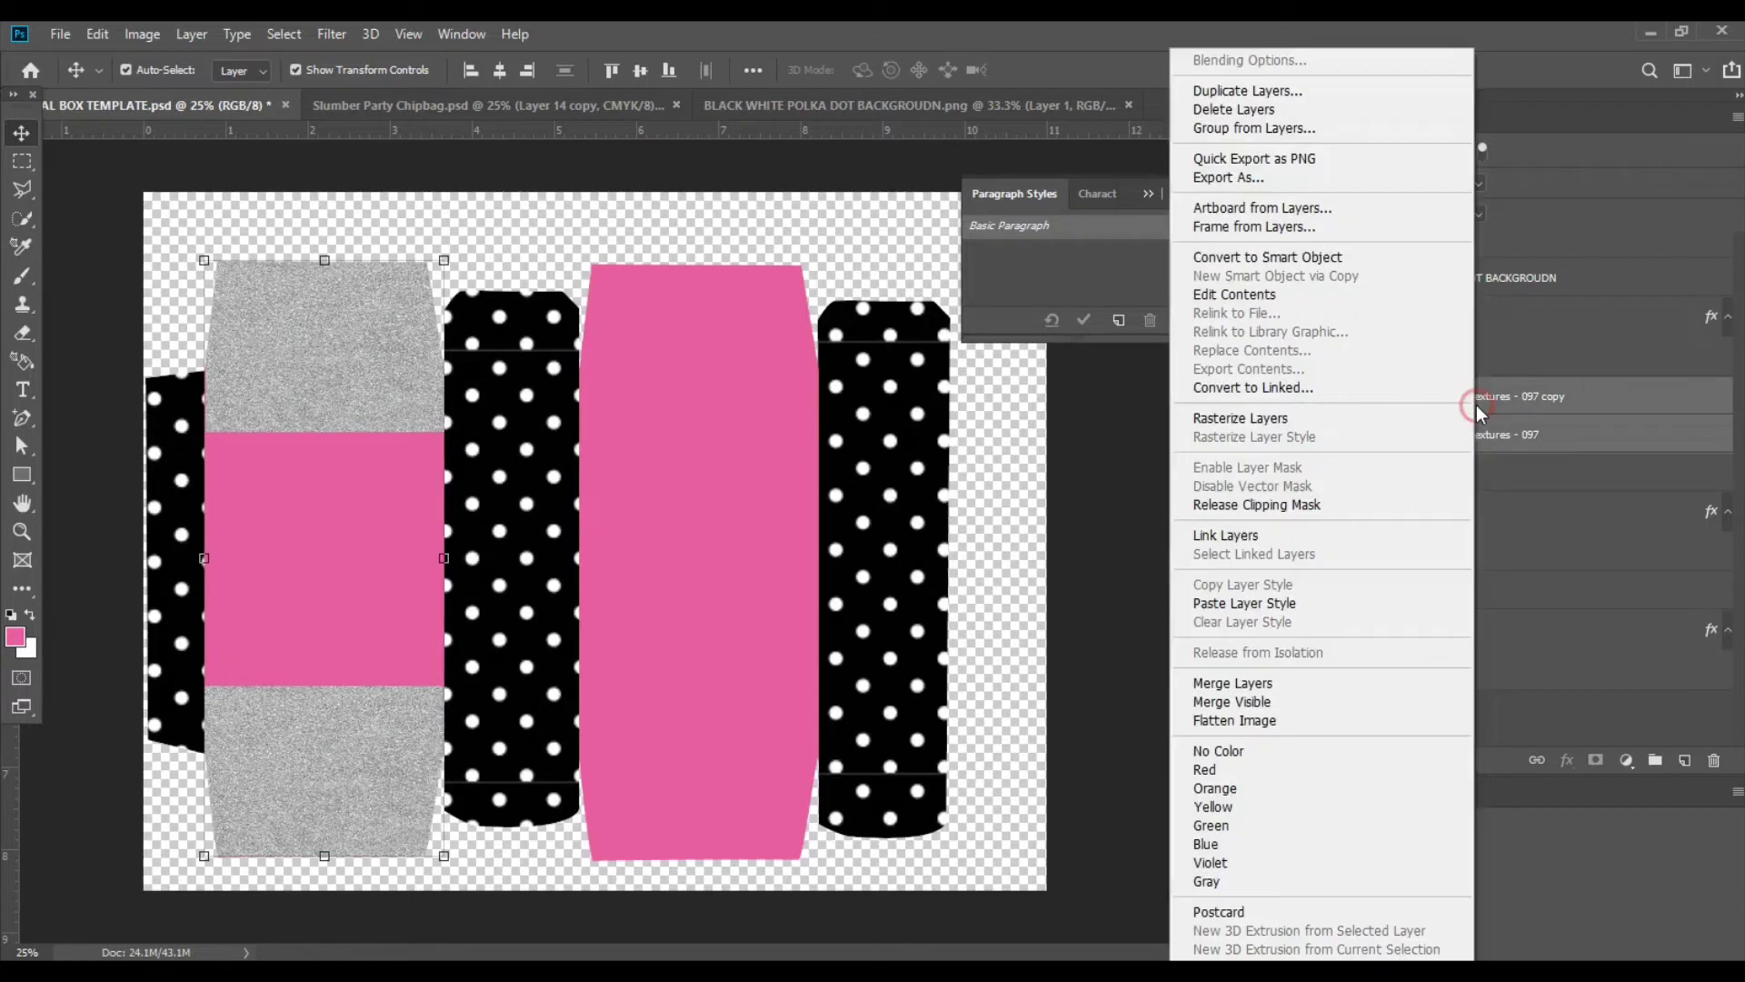
left_click(1372, 90)
left_click(1056, 373)
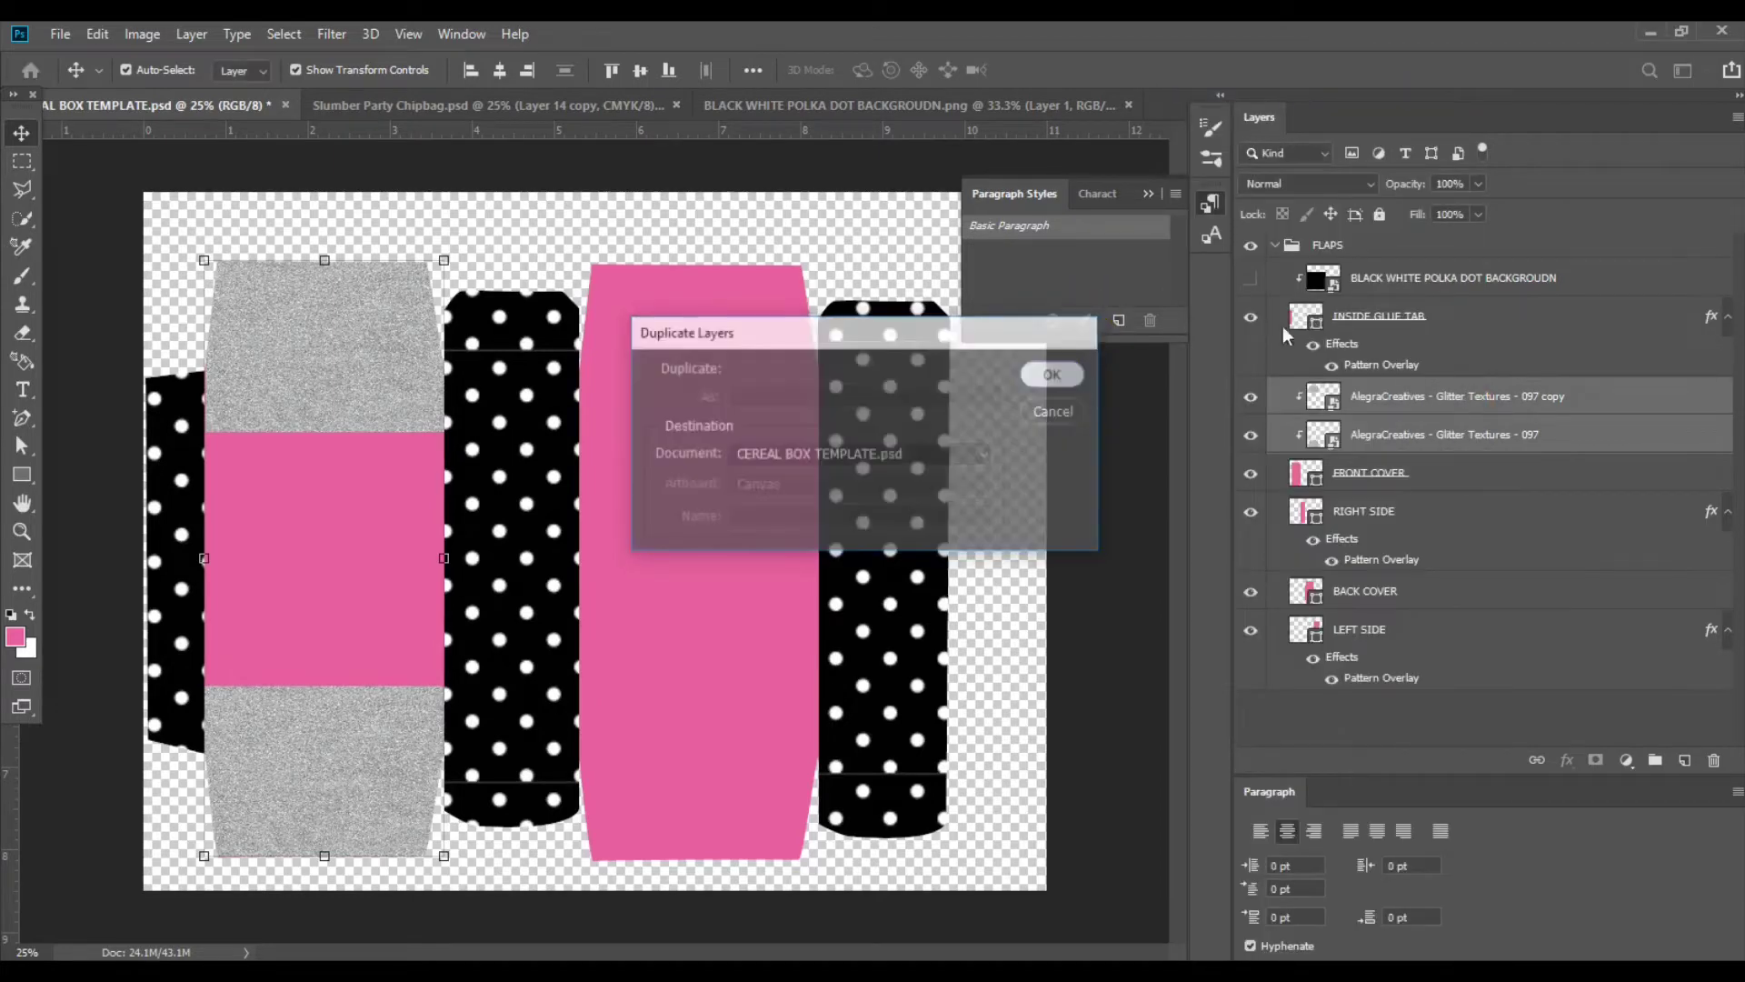
left_click_drag(1416, 400, 1389, 656)
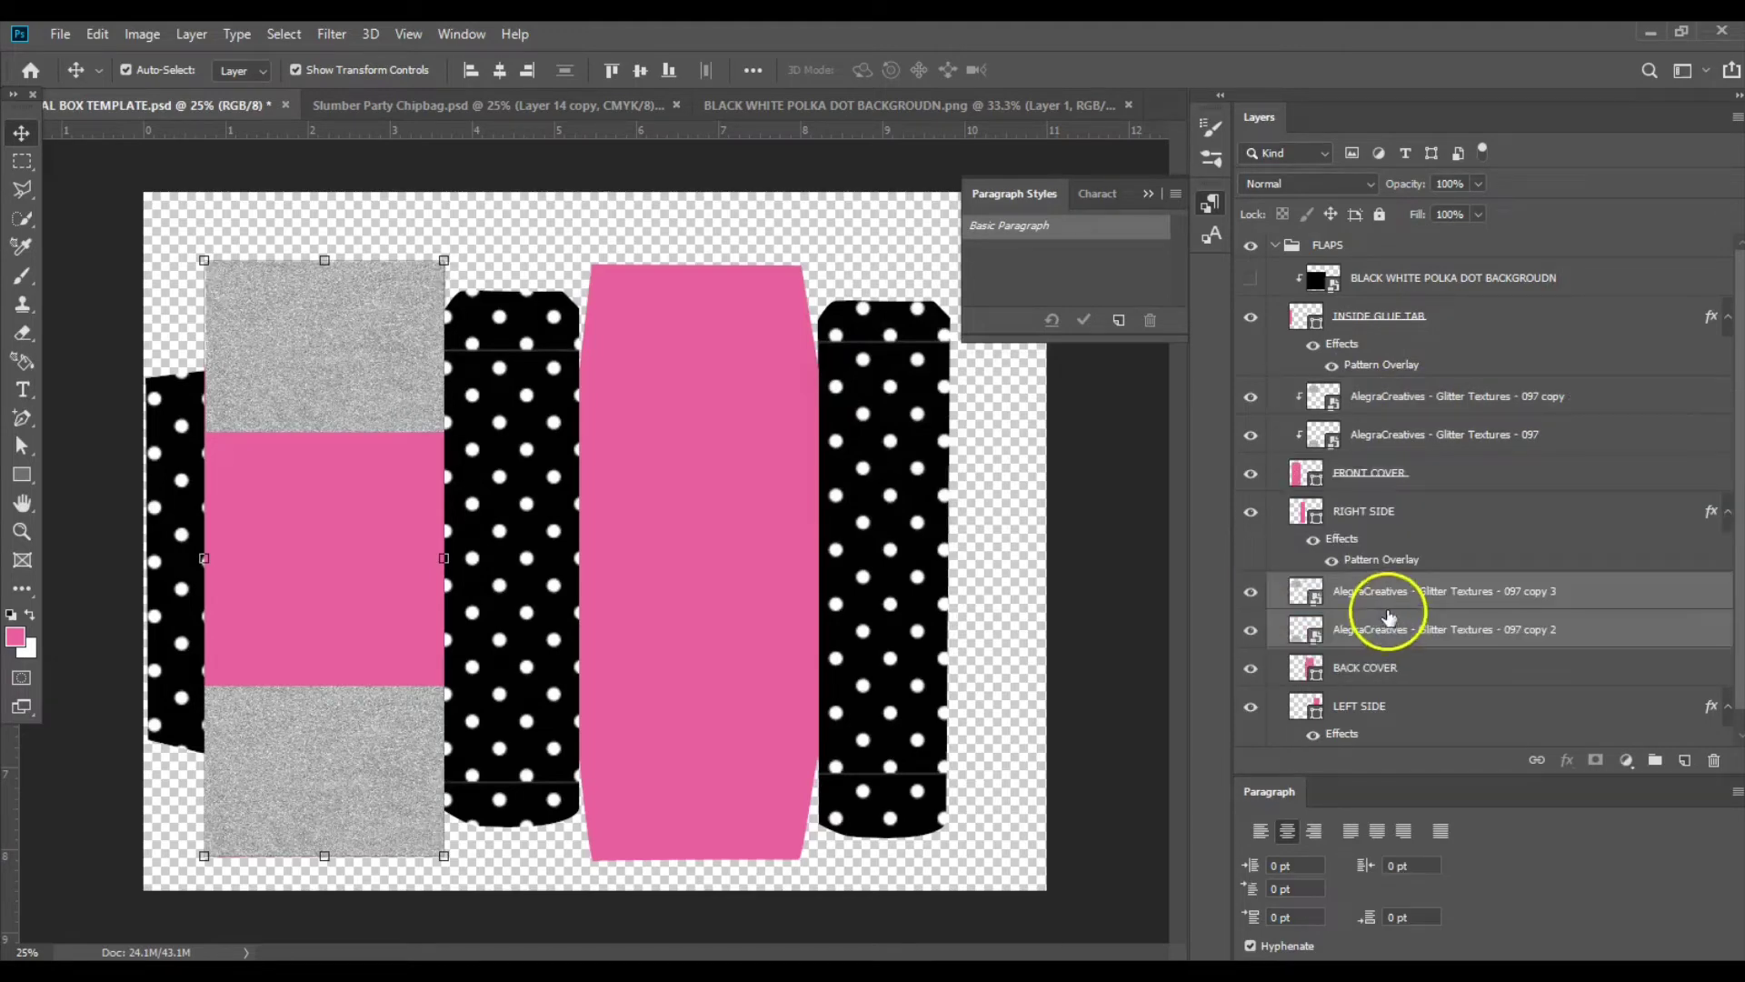
Try clipping the two duplicated glitter layers to BACK COVER and moving them across, and undo both changes.
right_click(1389, 616)
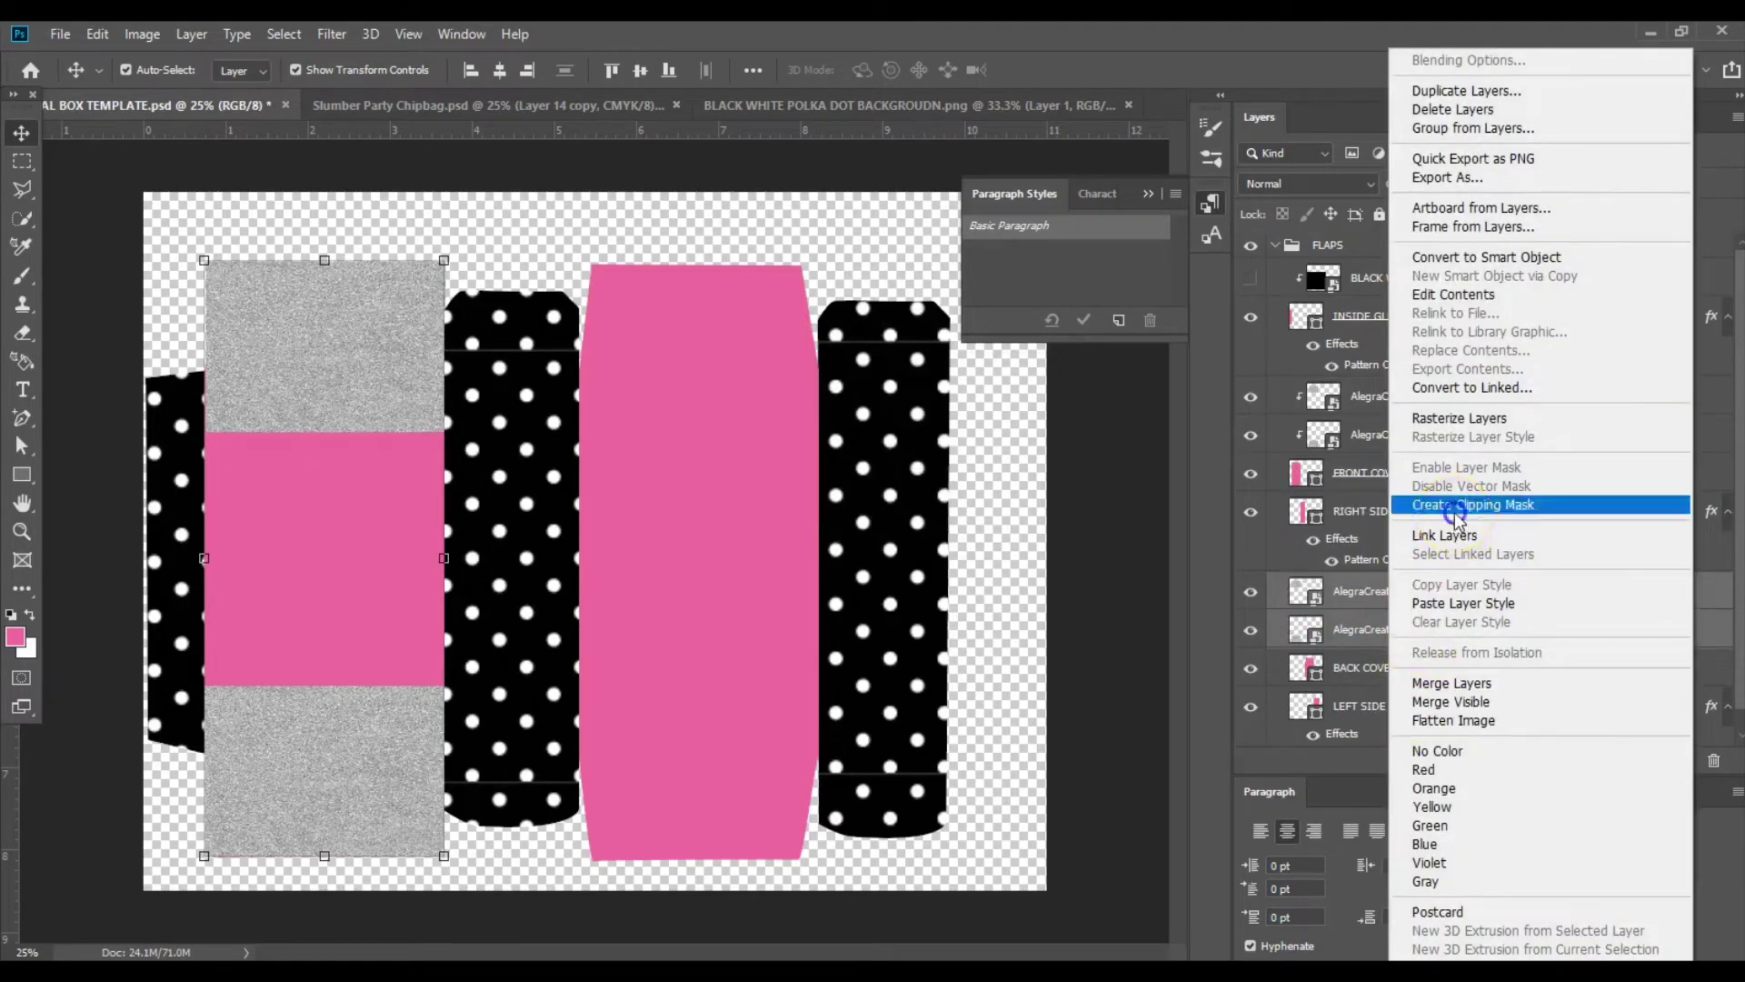
left_click(1455, 507)
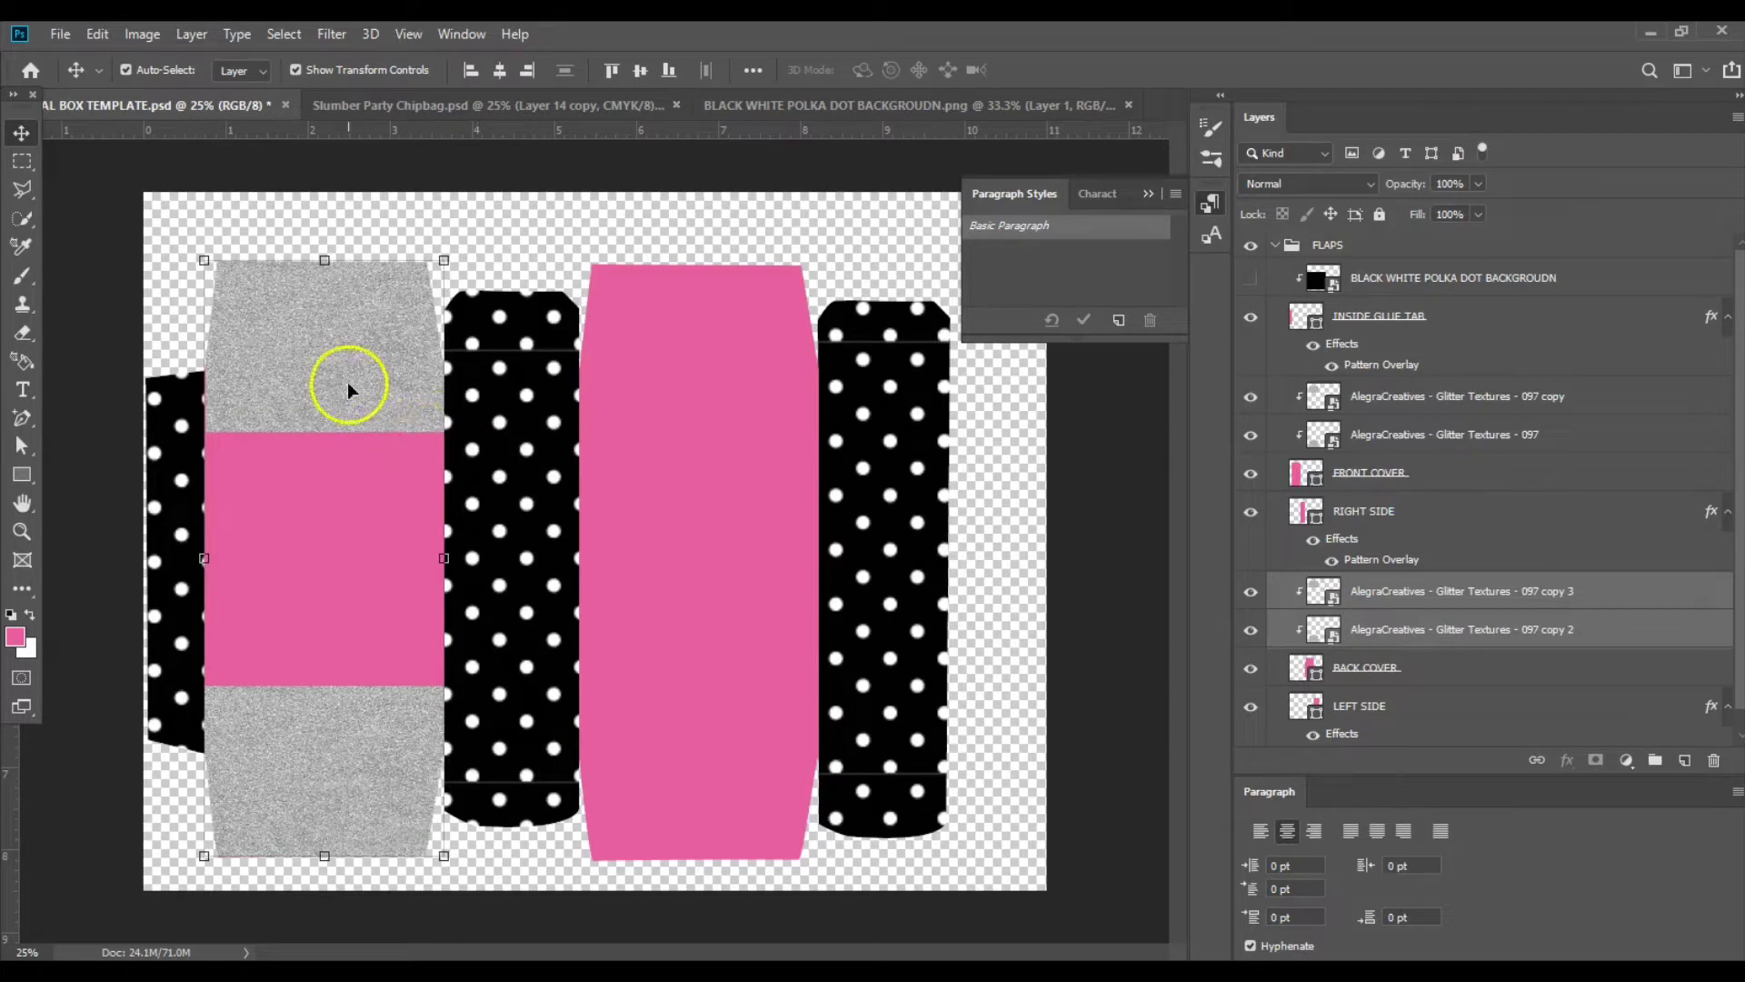
left_click_drag(348, 389, 446, 396)
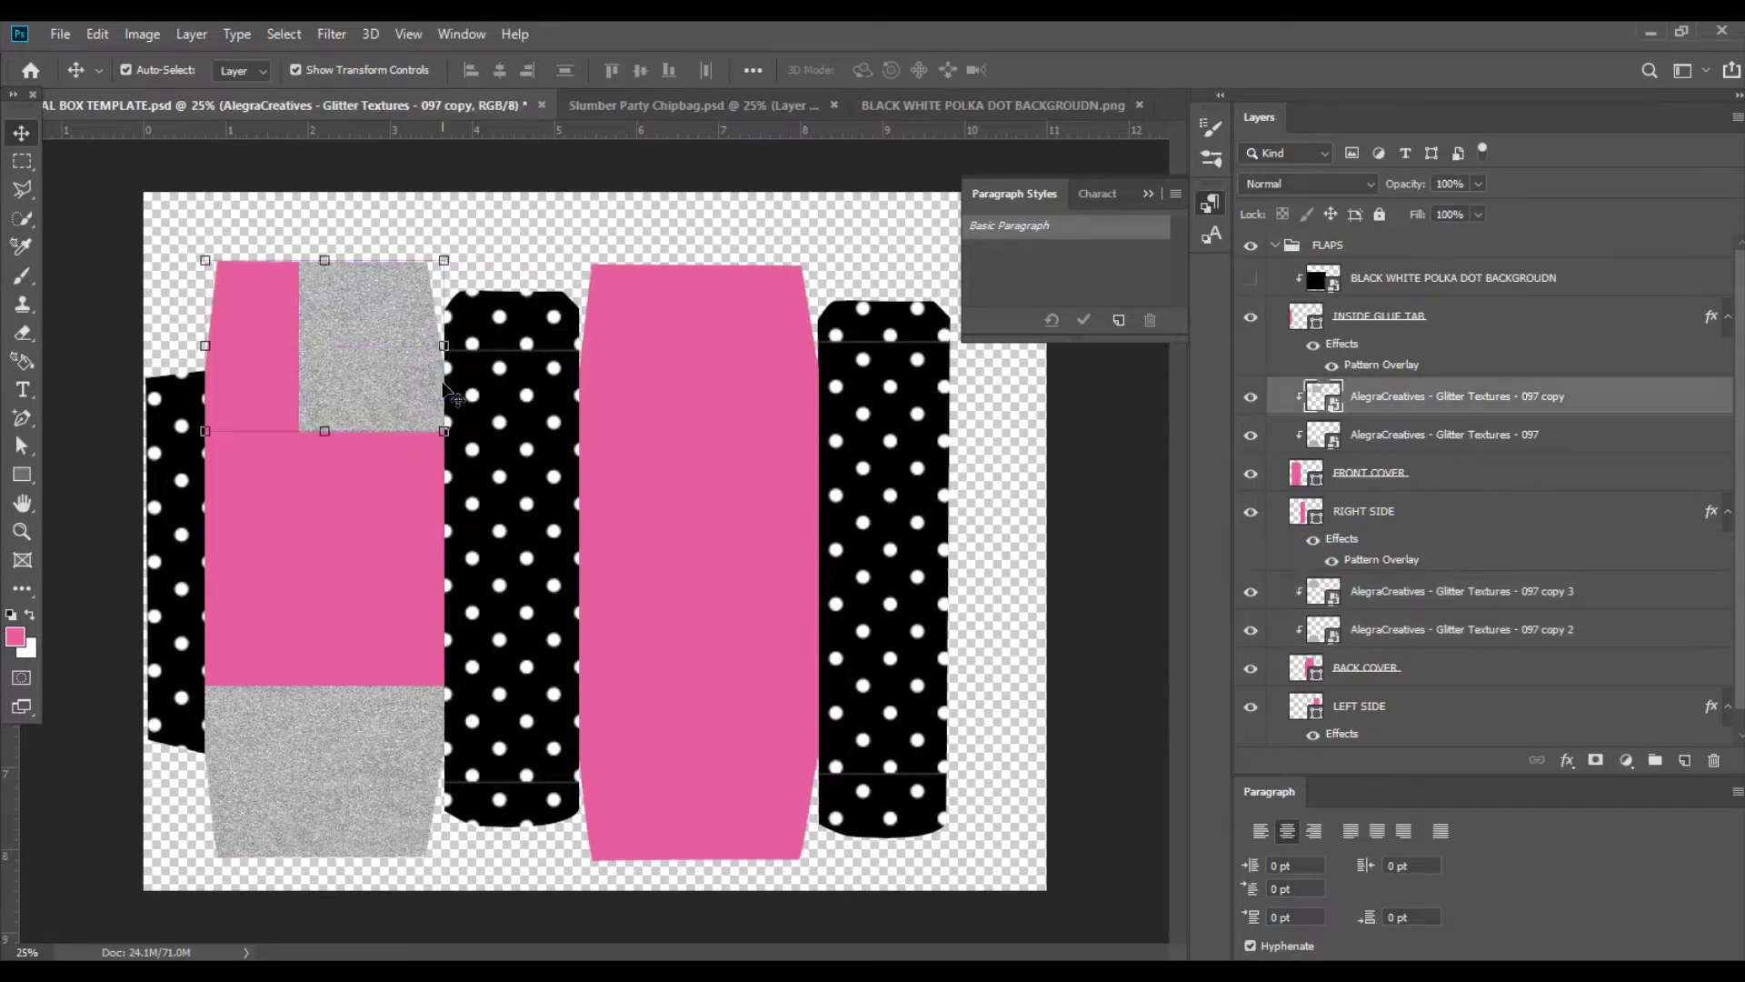
key("ctrl+z")
key("ctrl+z")
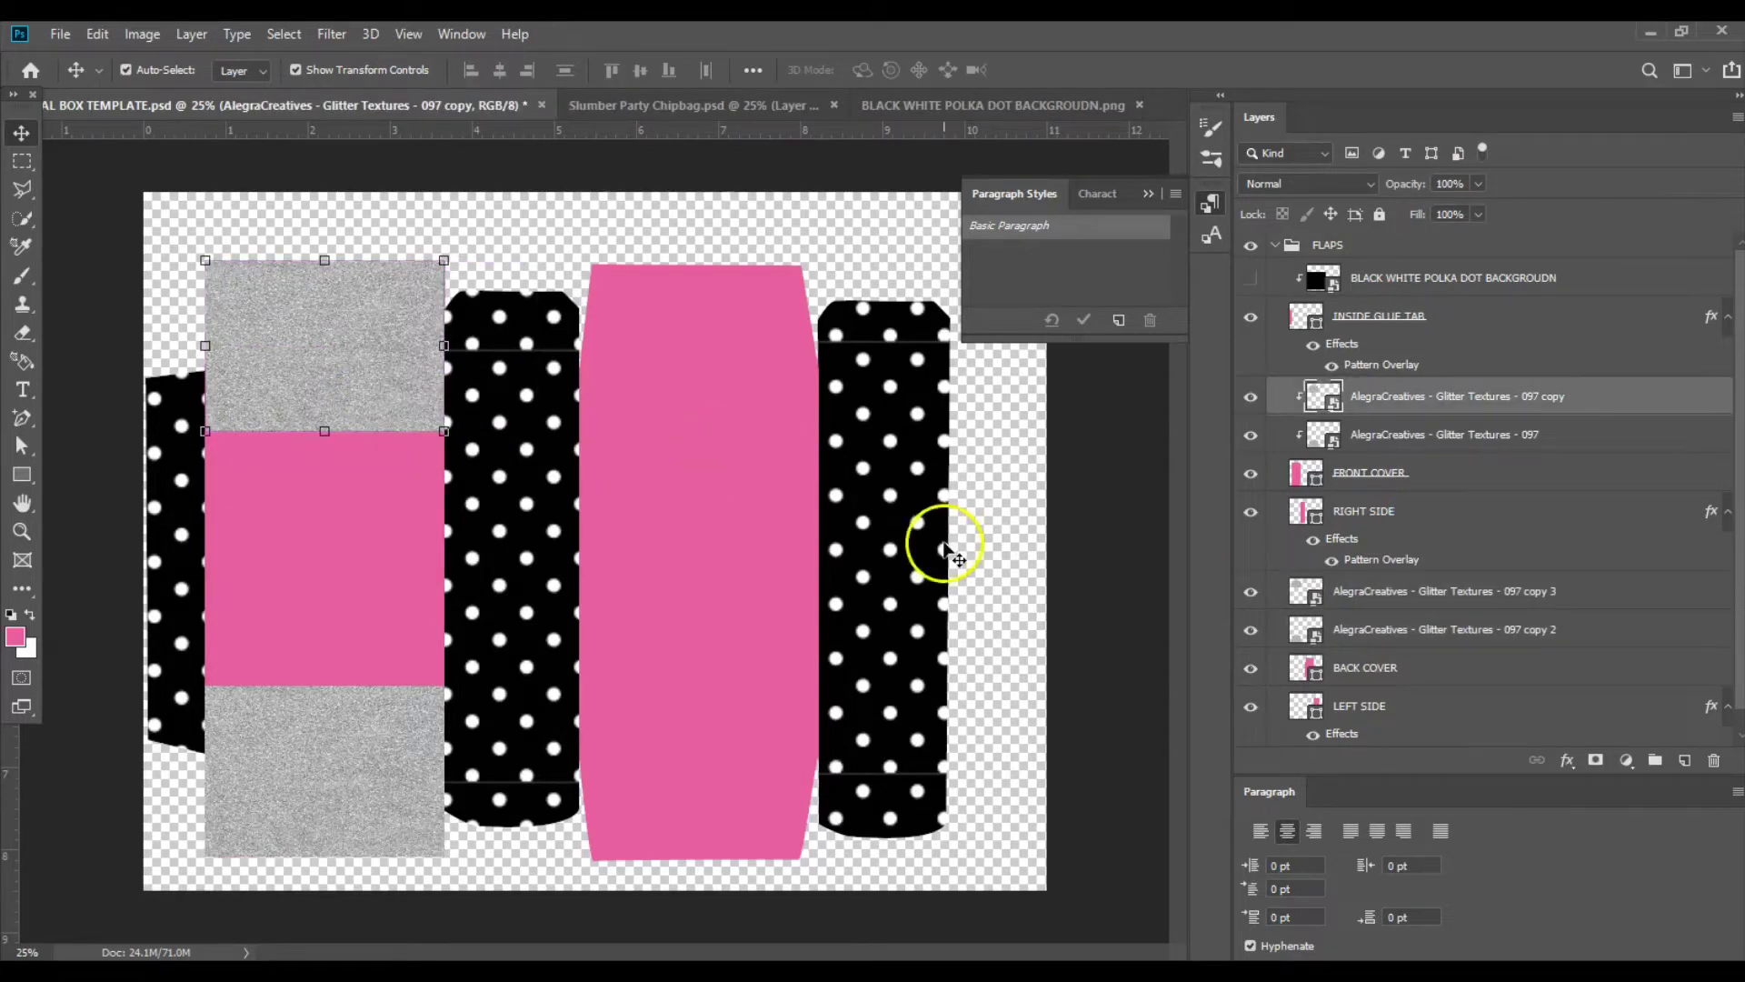
Try moving the two unclipped glitter duplicates from the front cover toward the back cover, and undo the move.
left_click(1432, 604)
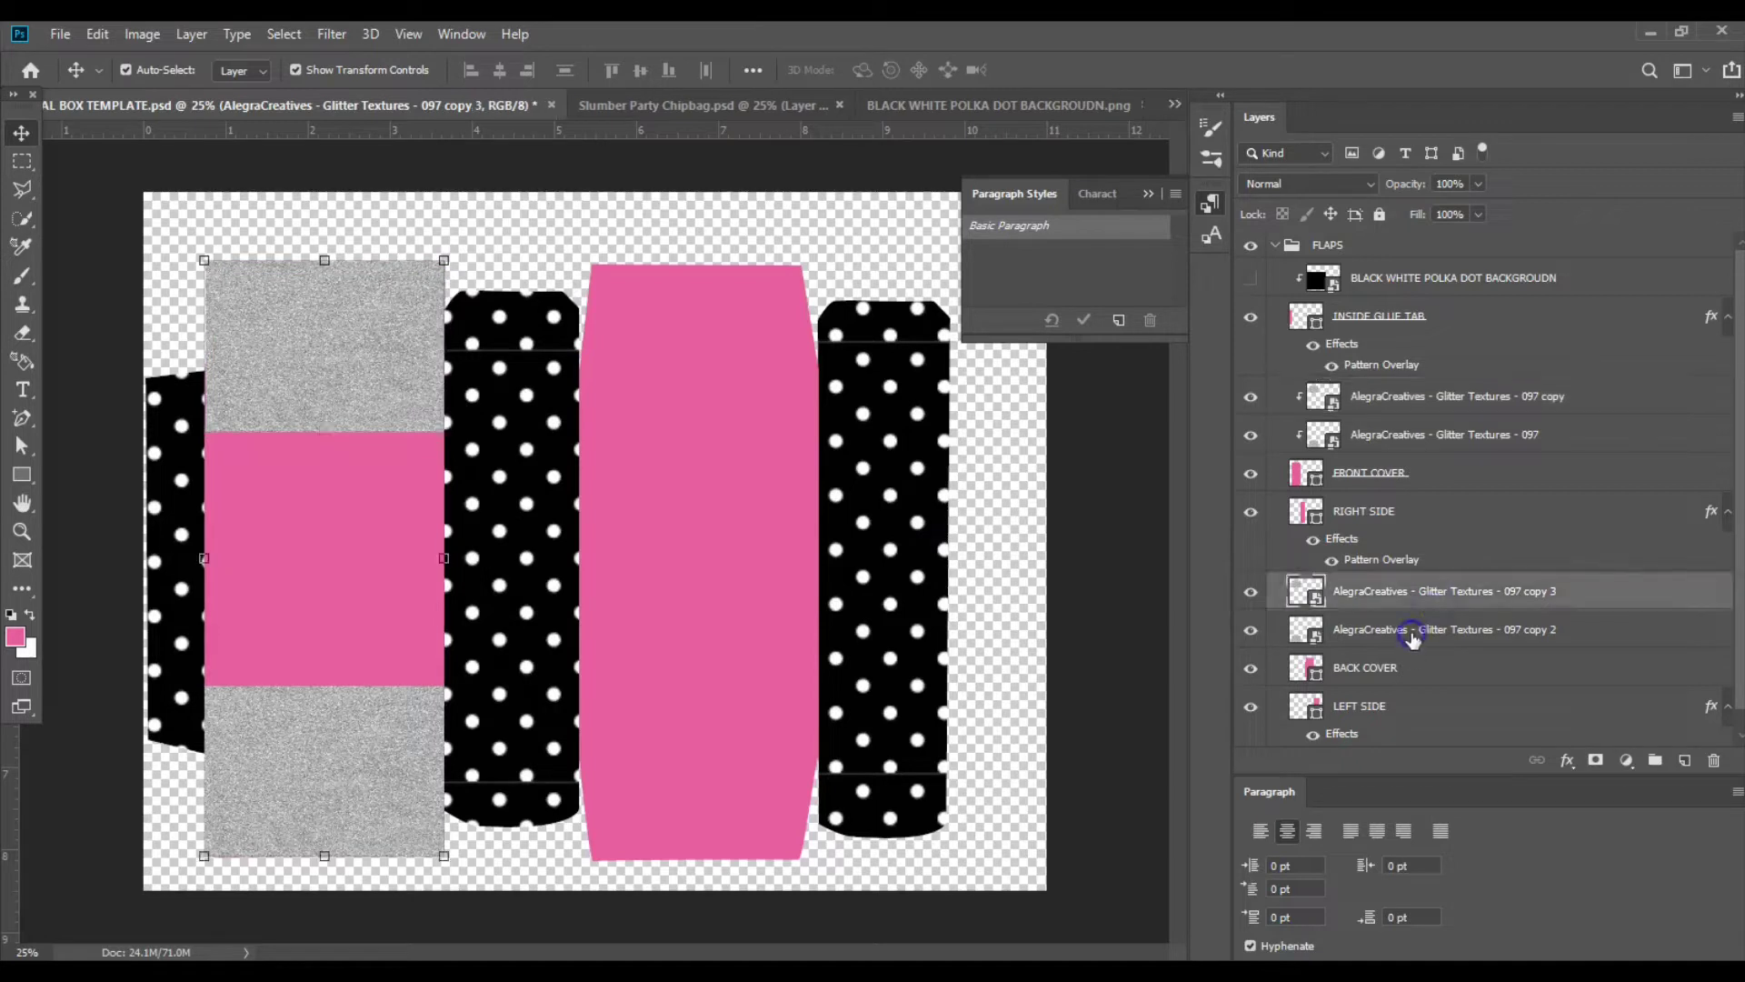
left_click(1414, 631, "shift")
left_click_drag(332, 362, 556, 361)
key("ctrl+z")
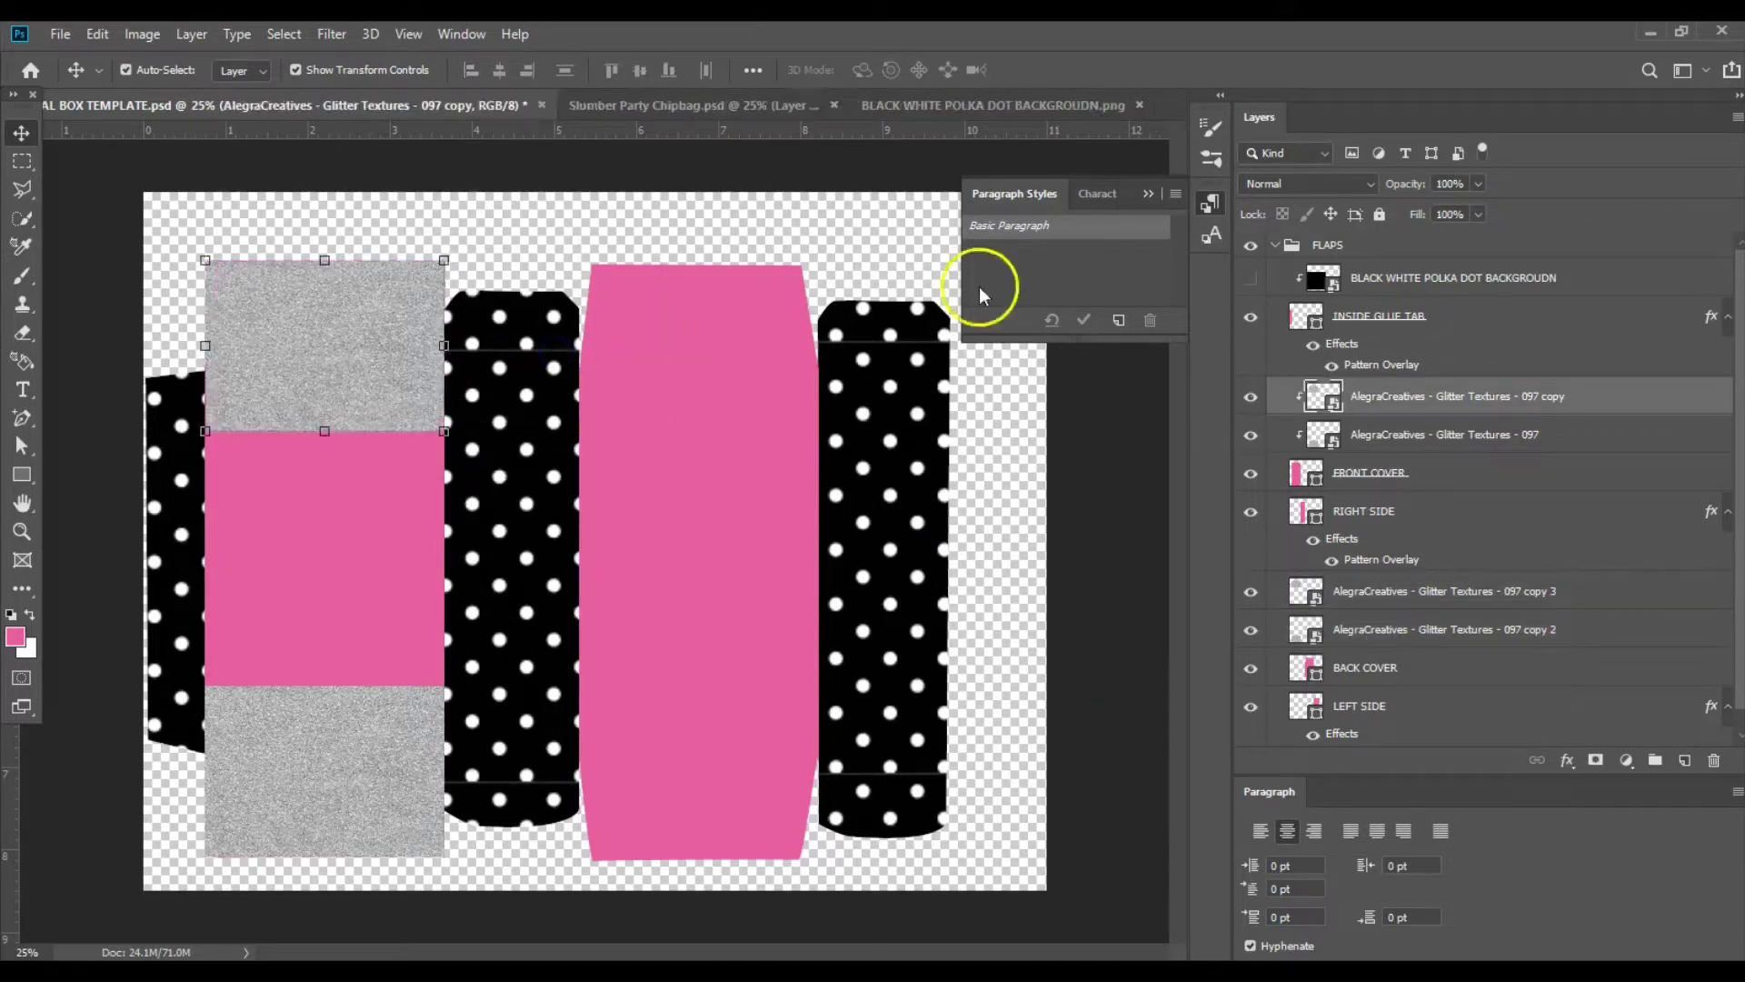
Try linking the two glitter duplicates and moving them onto the back cover, and undo the moves and the link.
left_click(1445, 608)
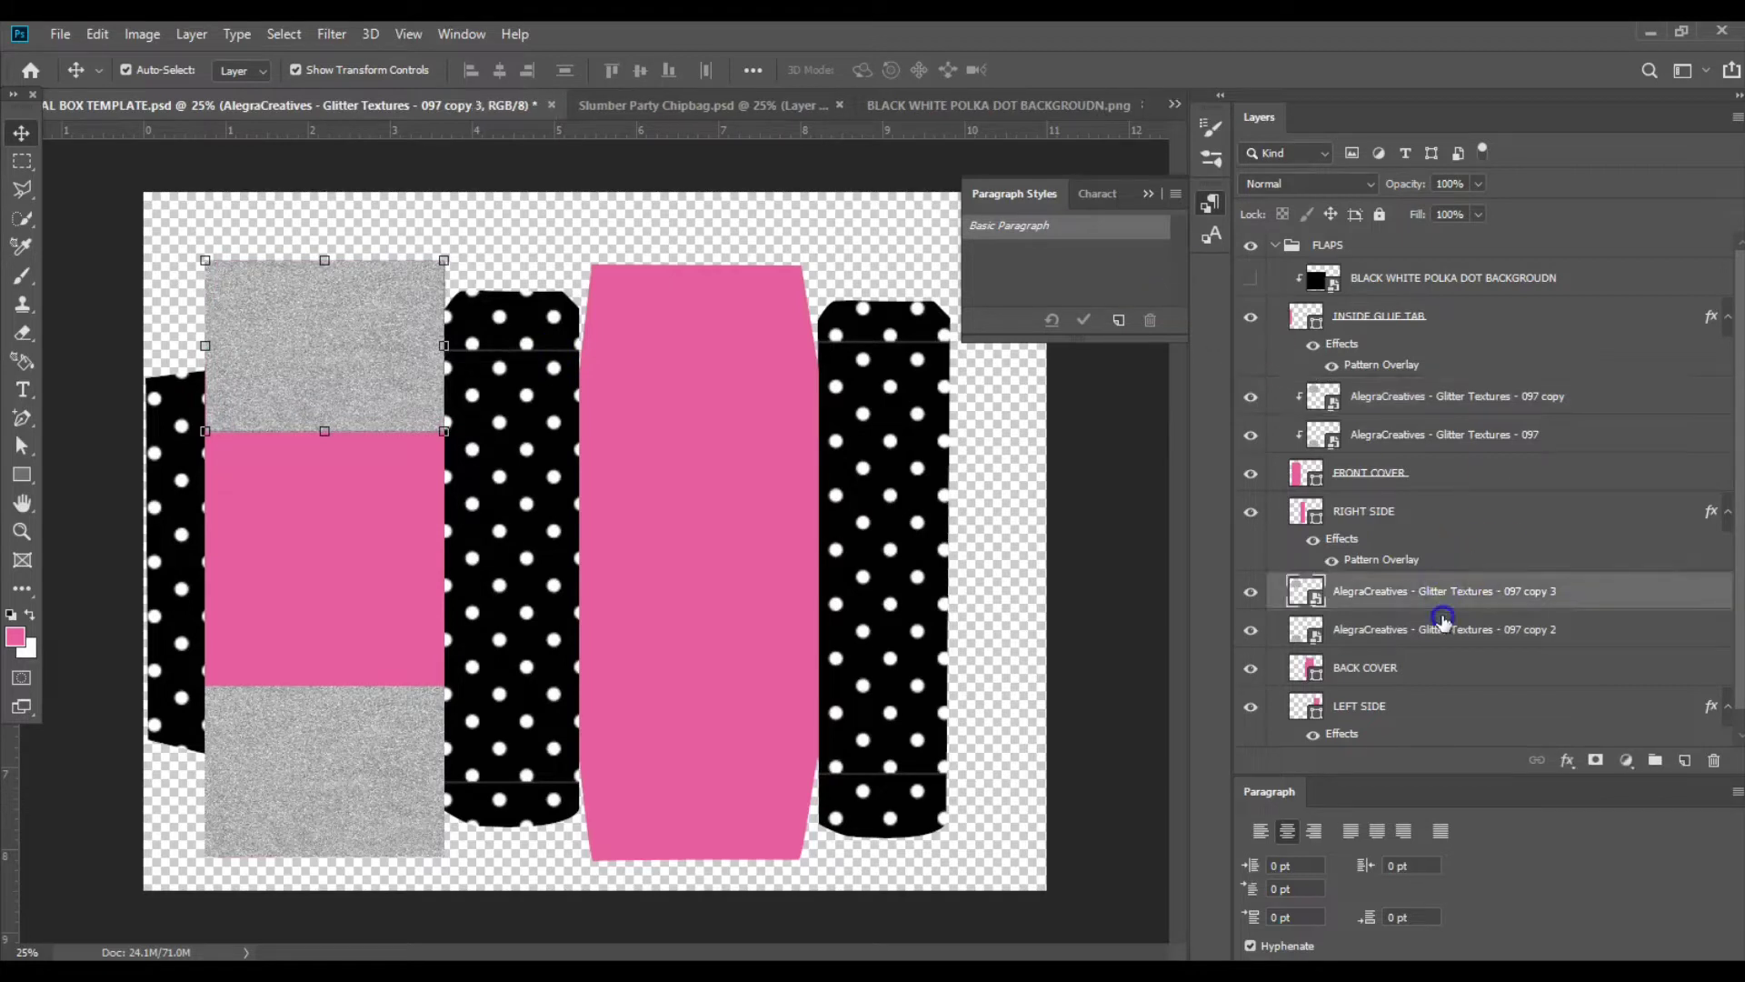
left_click(1444, 623, "shift")
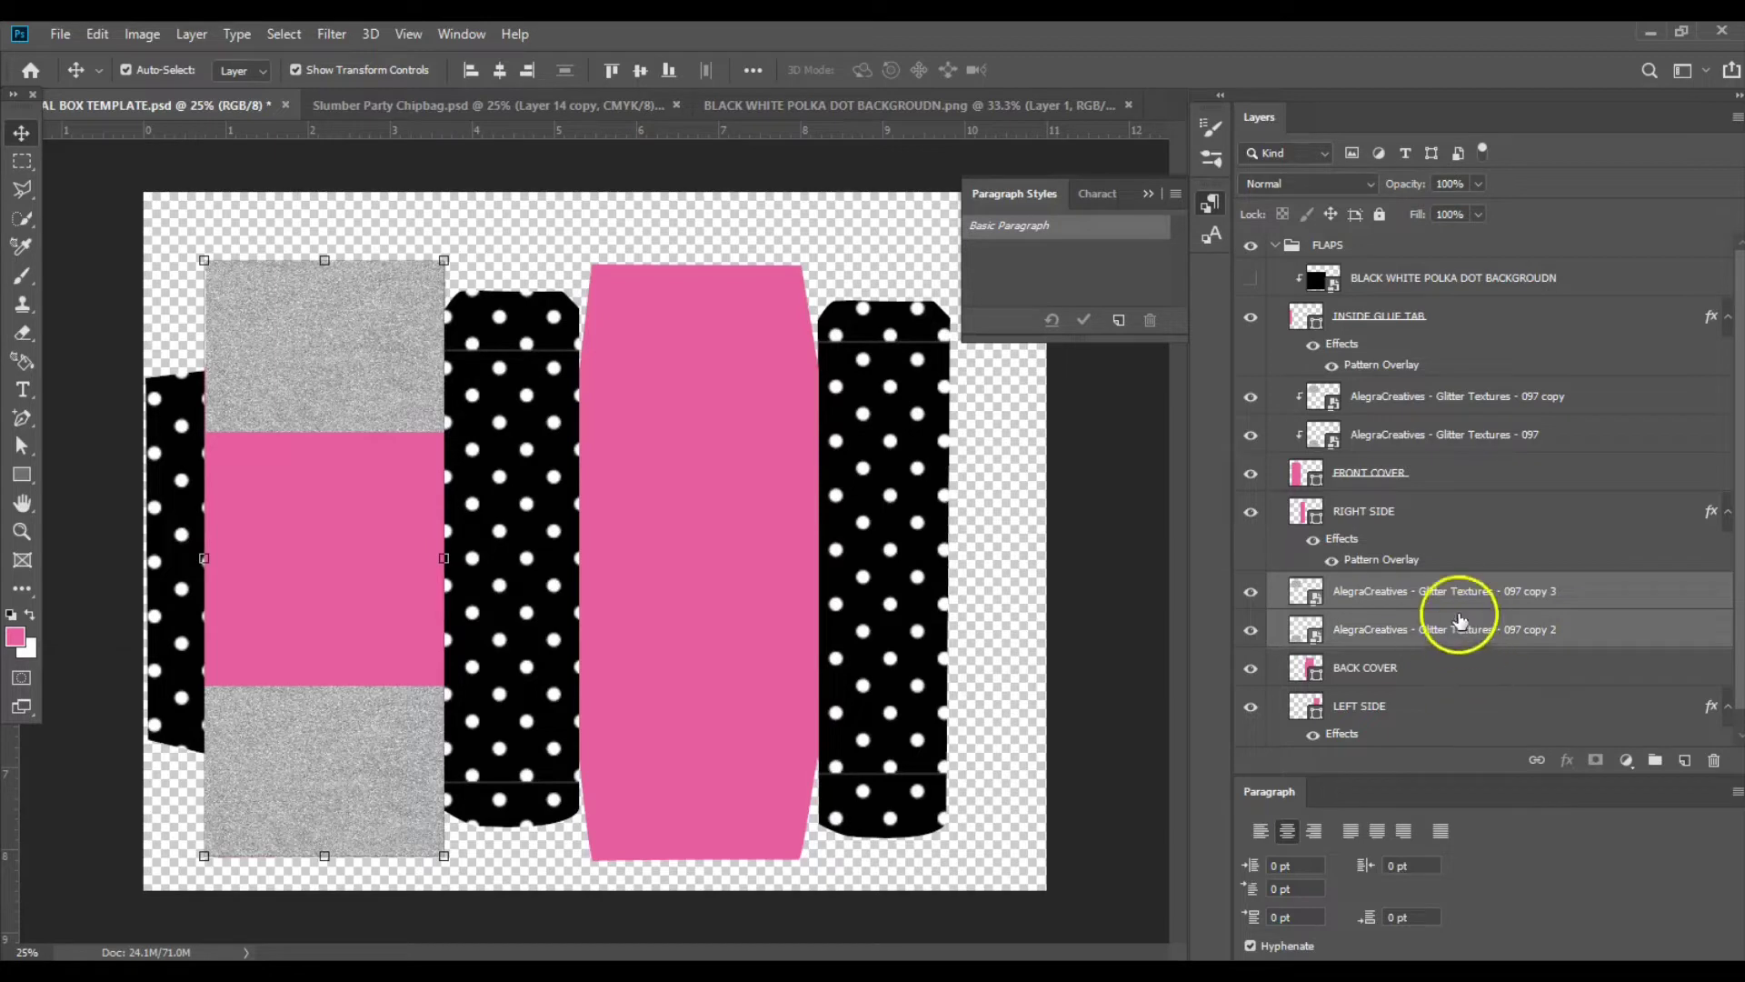
left_click(1536, 762)
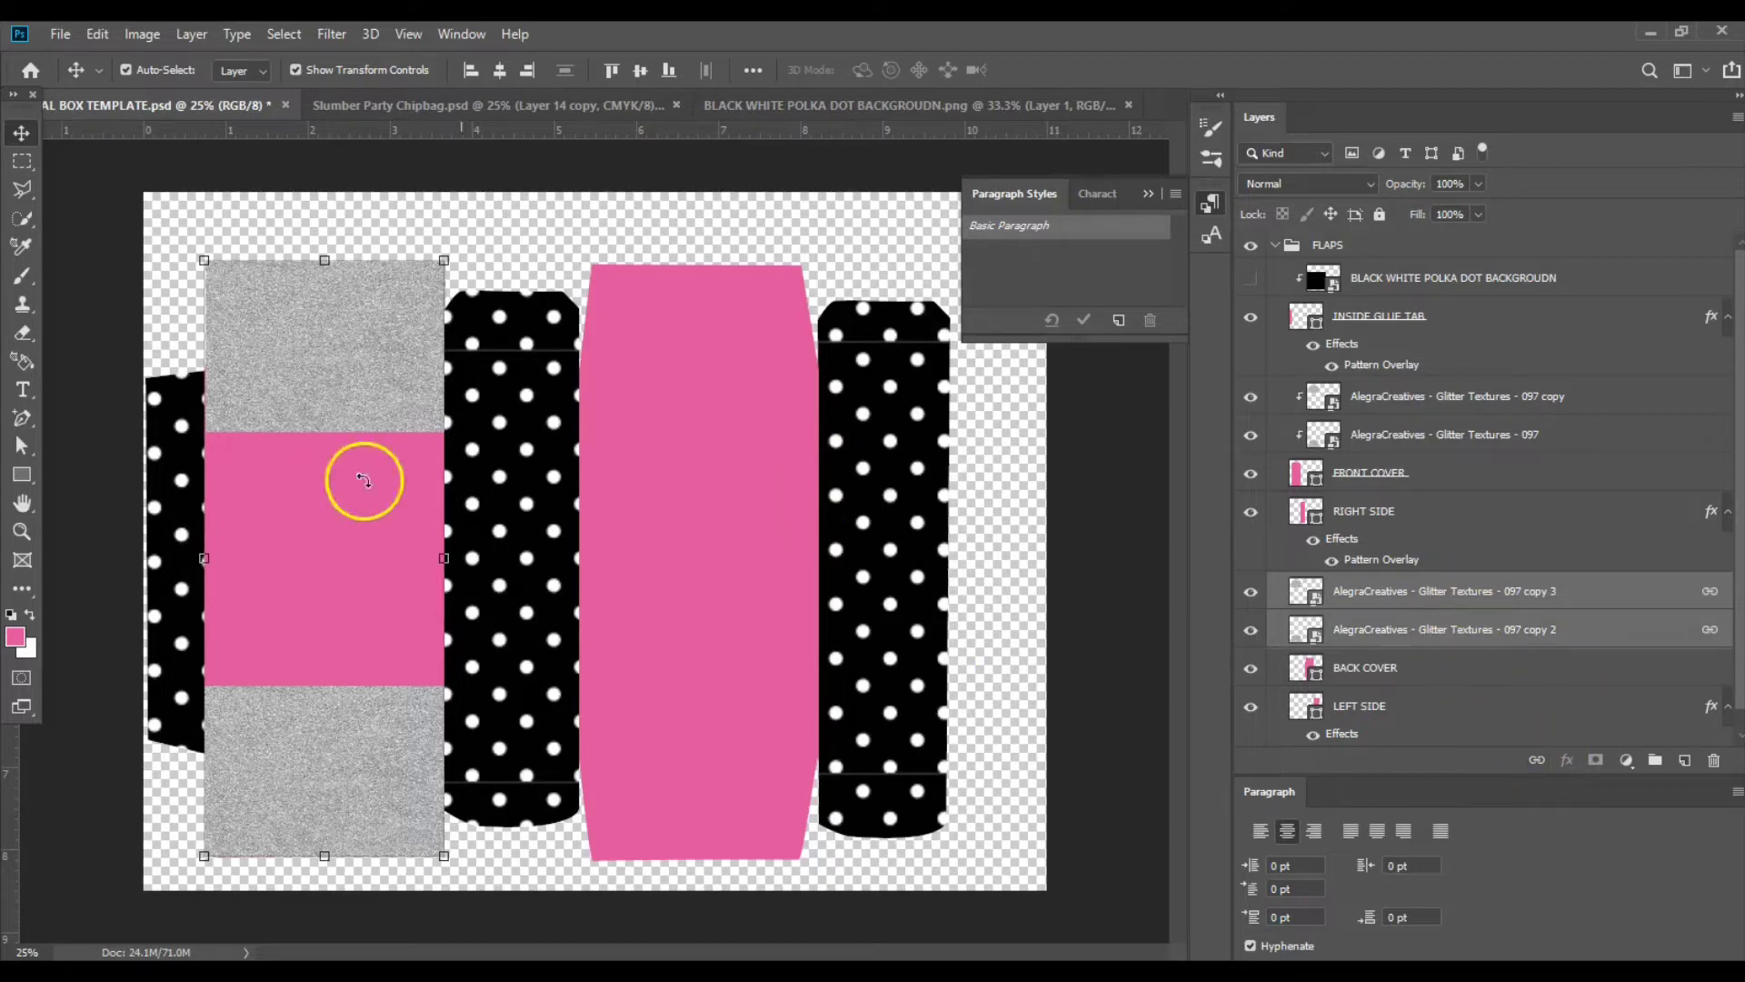
left_click_drag(300, 343, 680, 349)
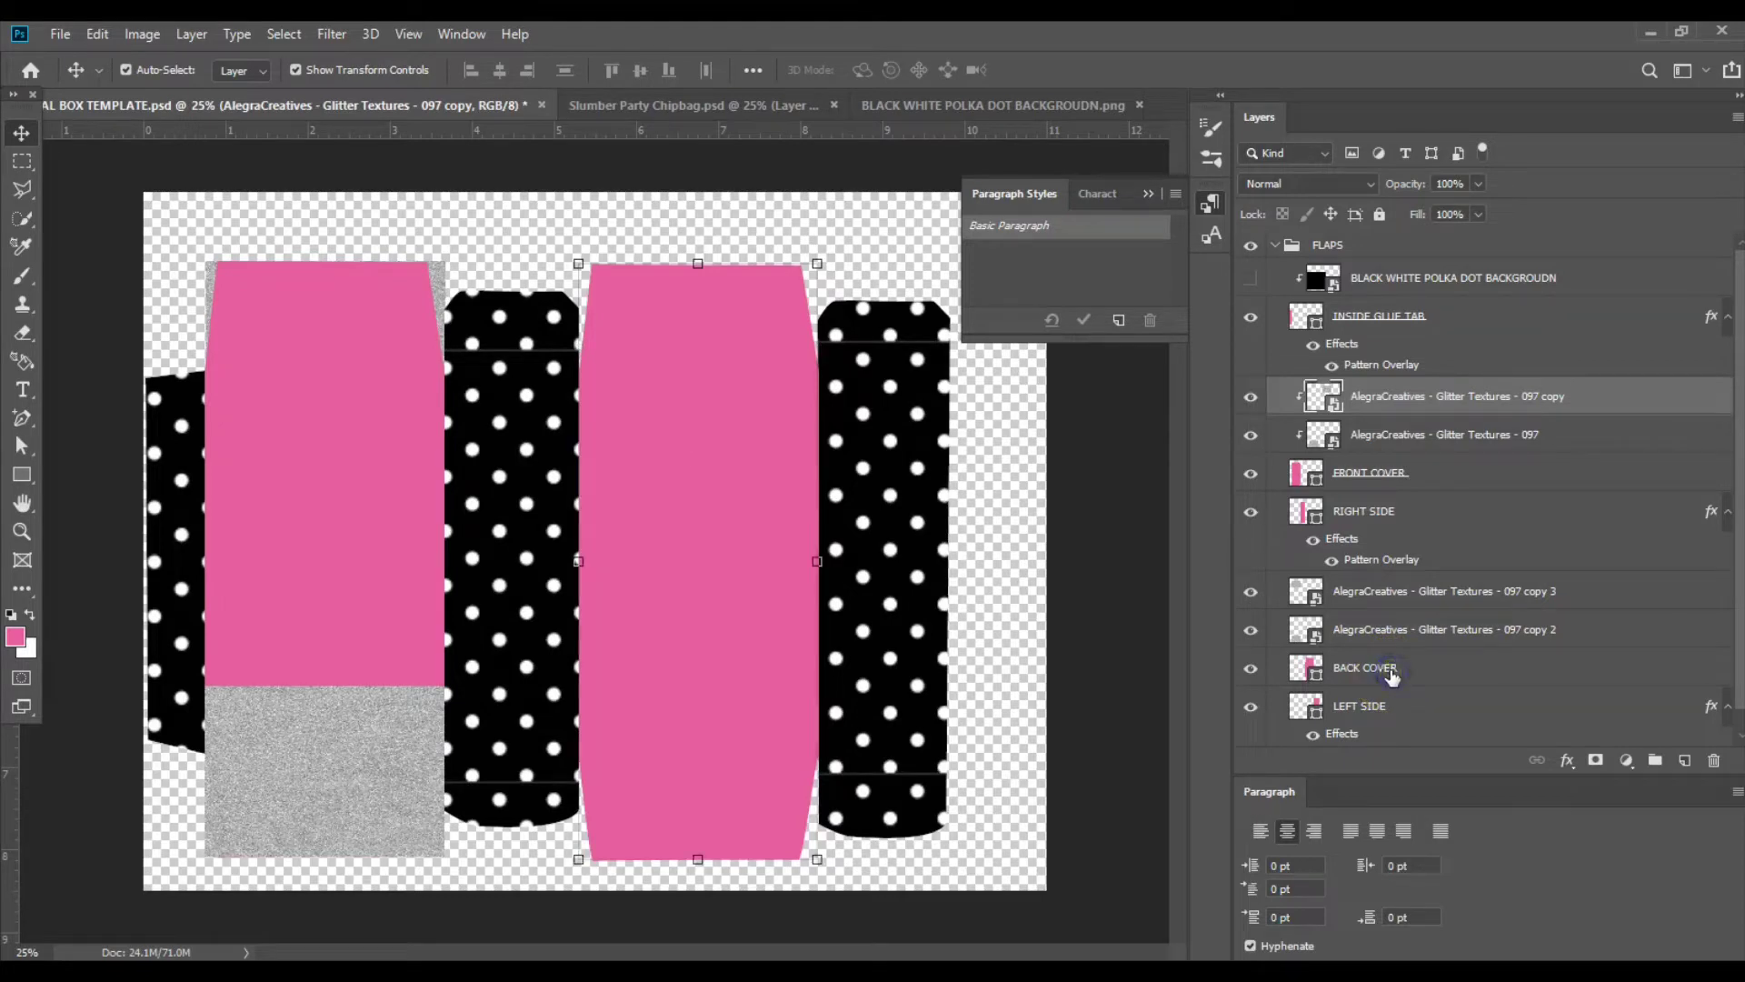
left_click(664, 763)
left_click_drag(357, 789, 456, 771)
key("ctrl+z")
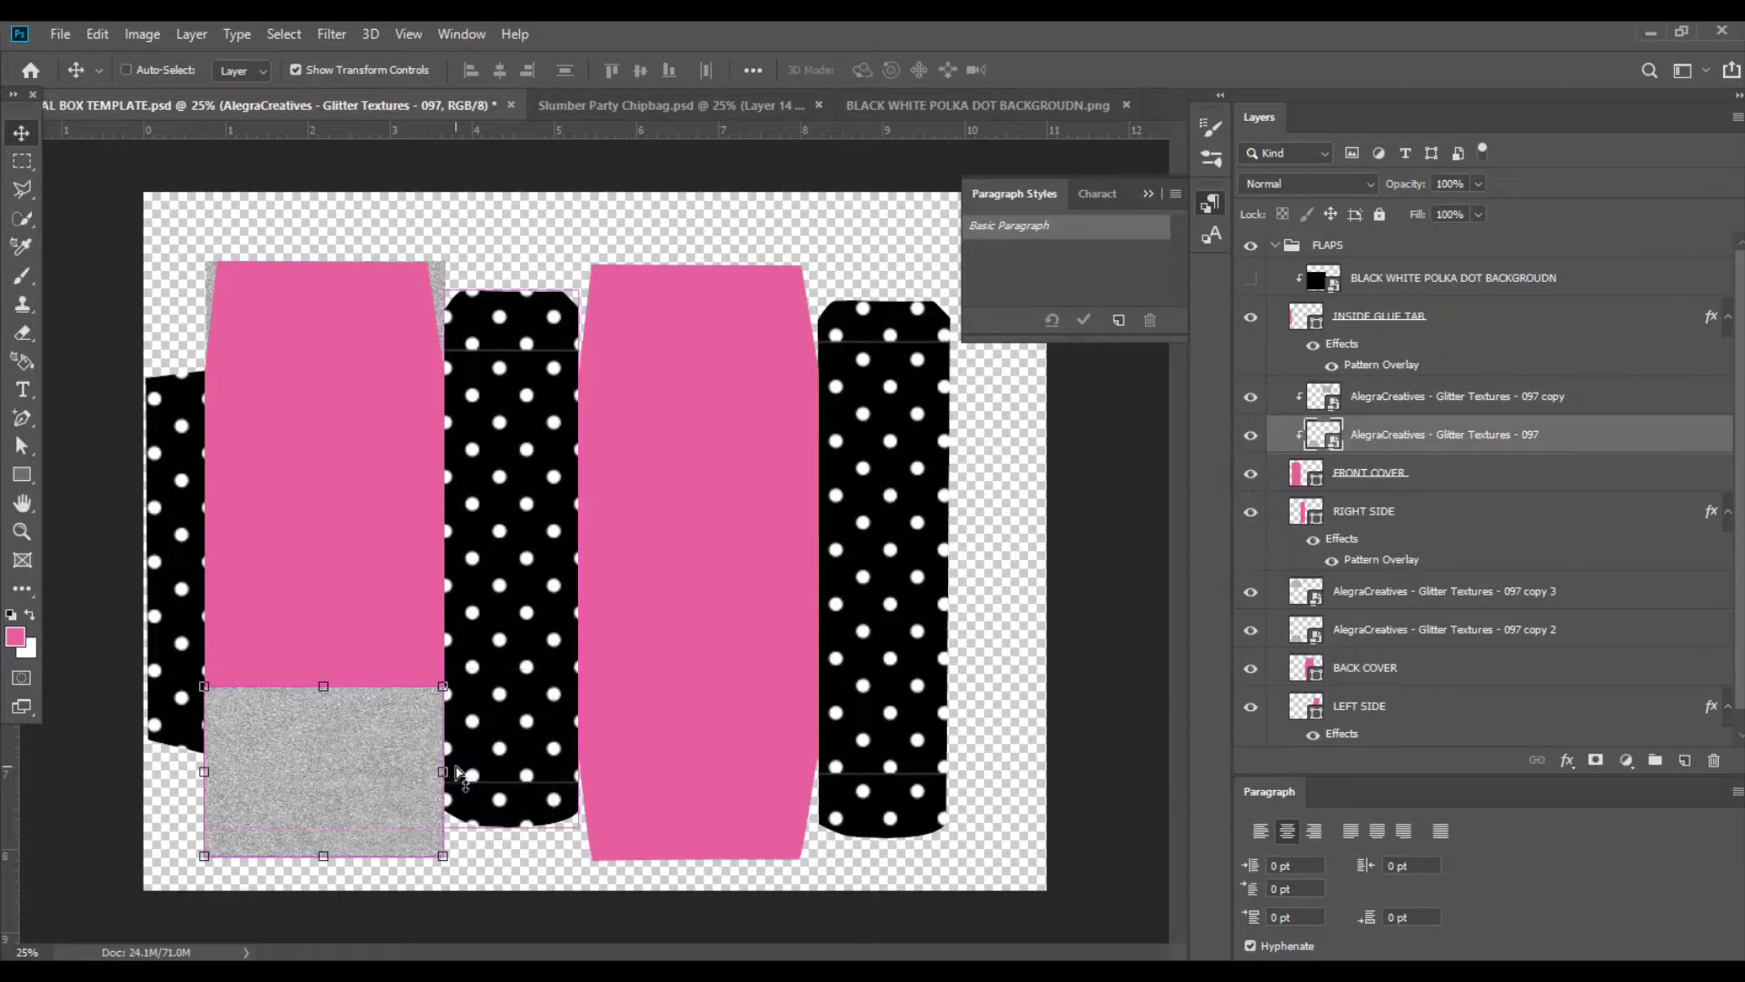
key("ctrl+z")
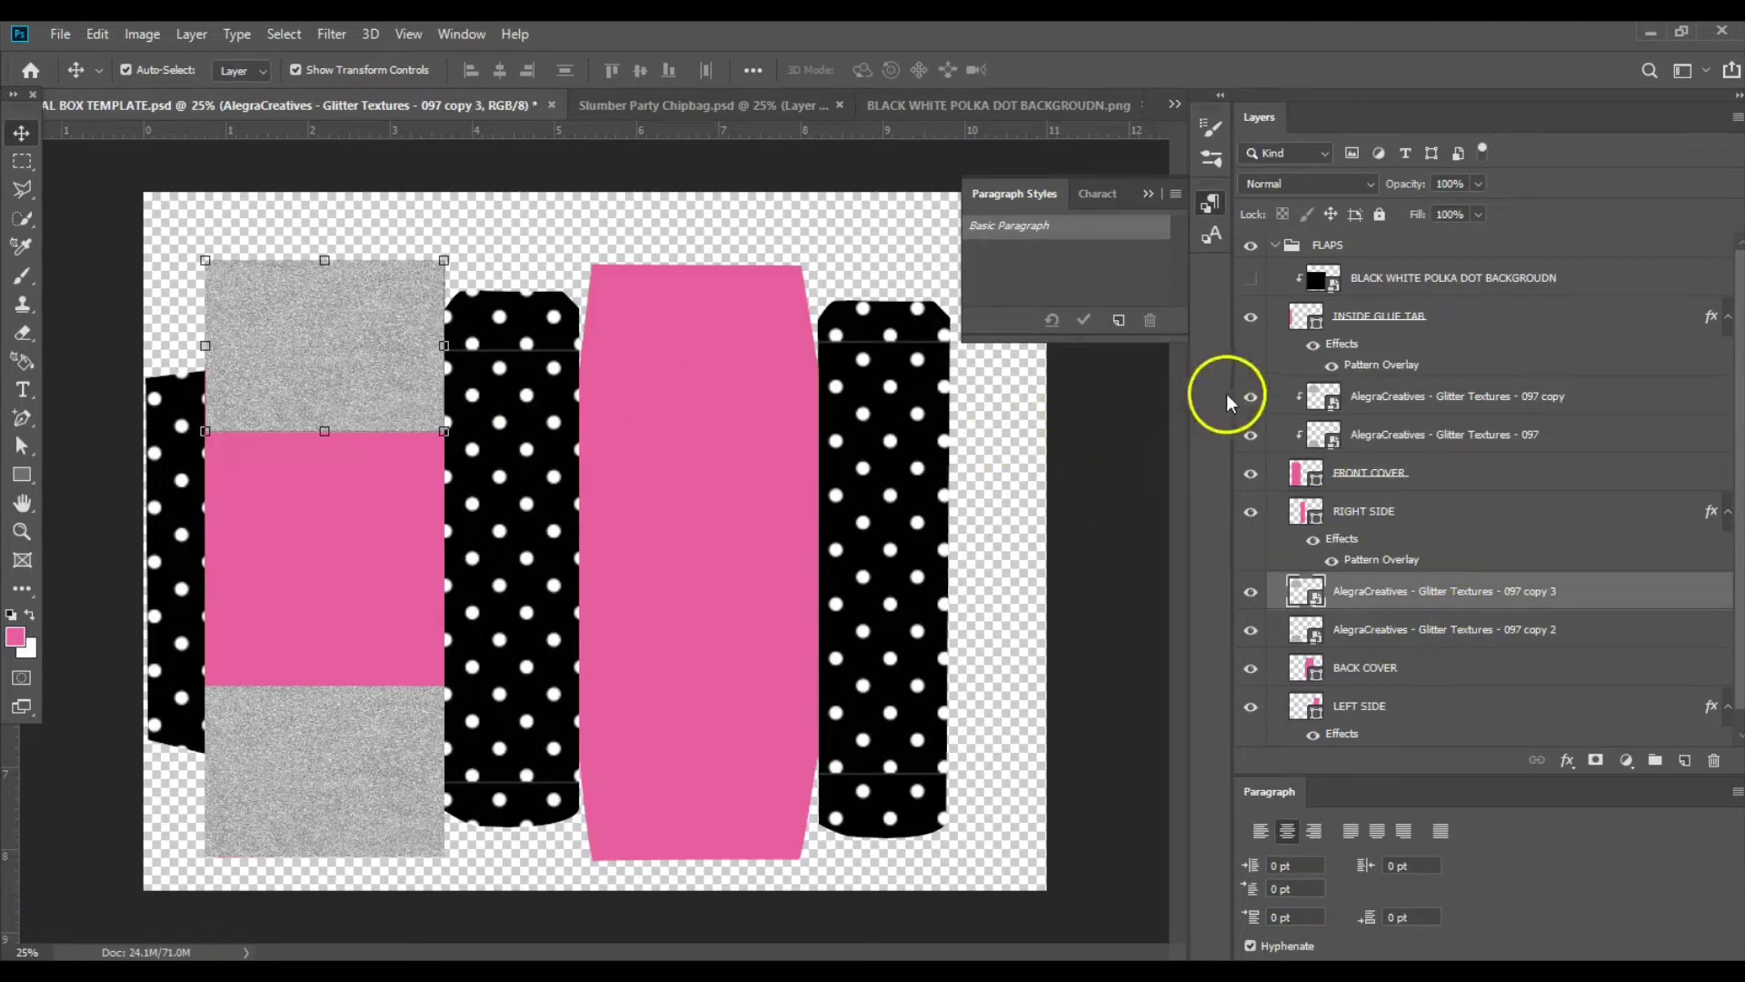
Hide the two glitter layers clipped to FRONT COVER, and move the two linked duplicates onto the back cover.
left_click(1251, 397)
left_click(1250, 435)
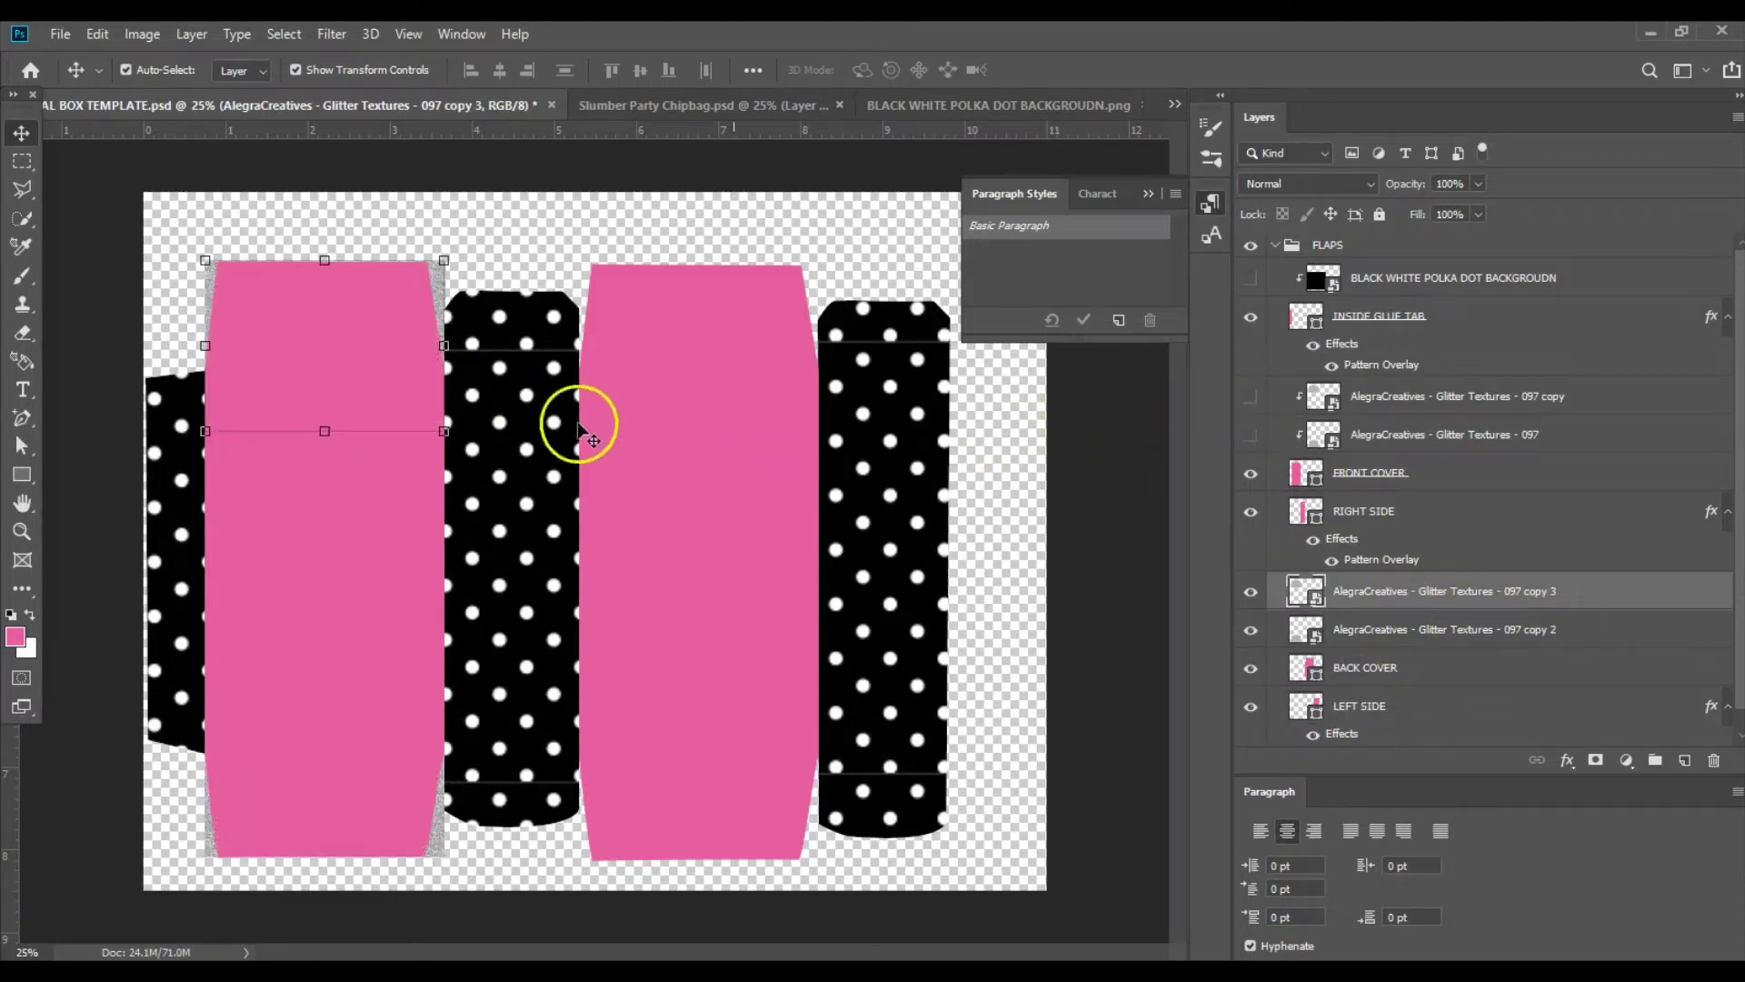
left_click(1395, 631)
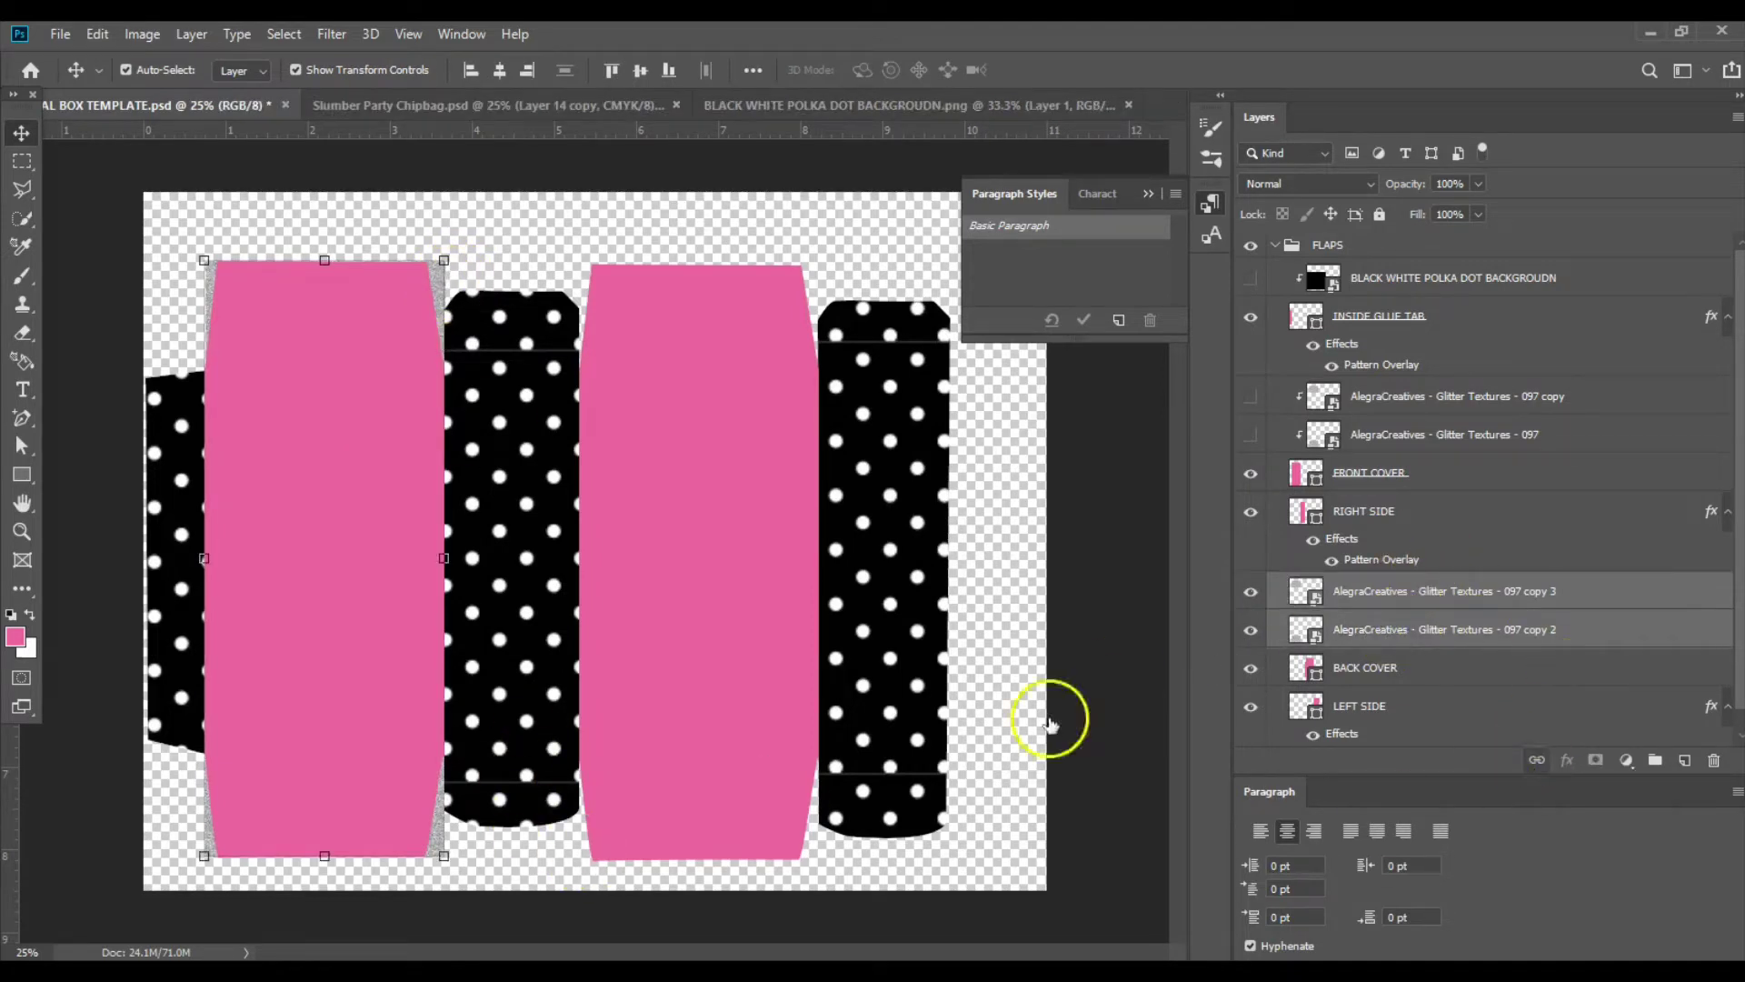
left_click_drag(433, 273, 802, 279)
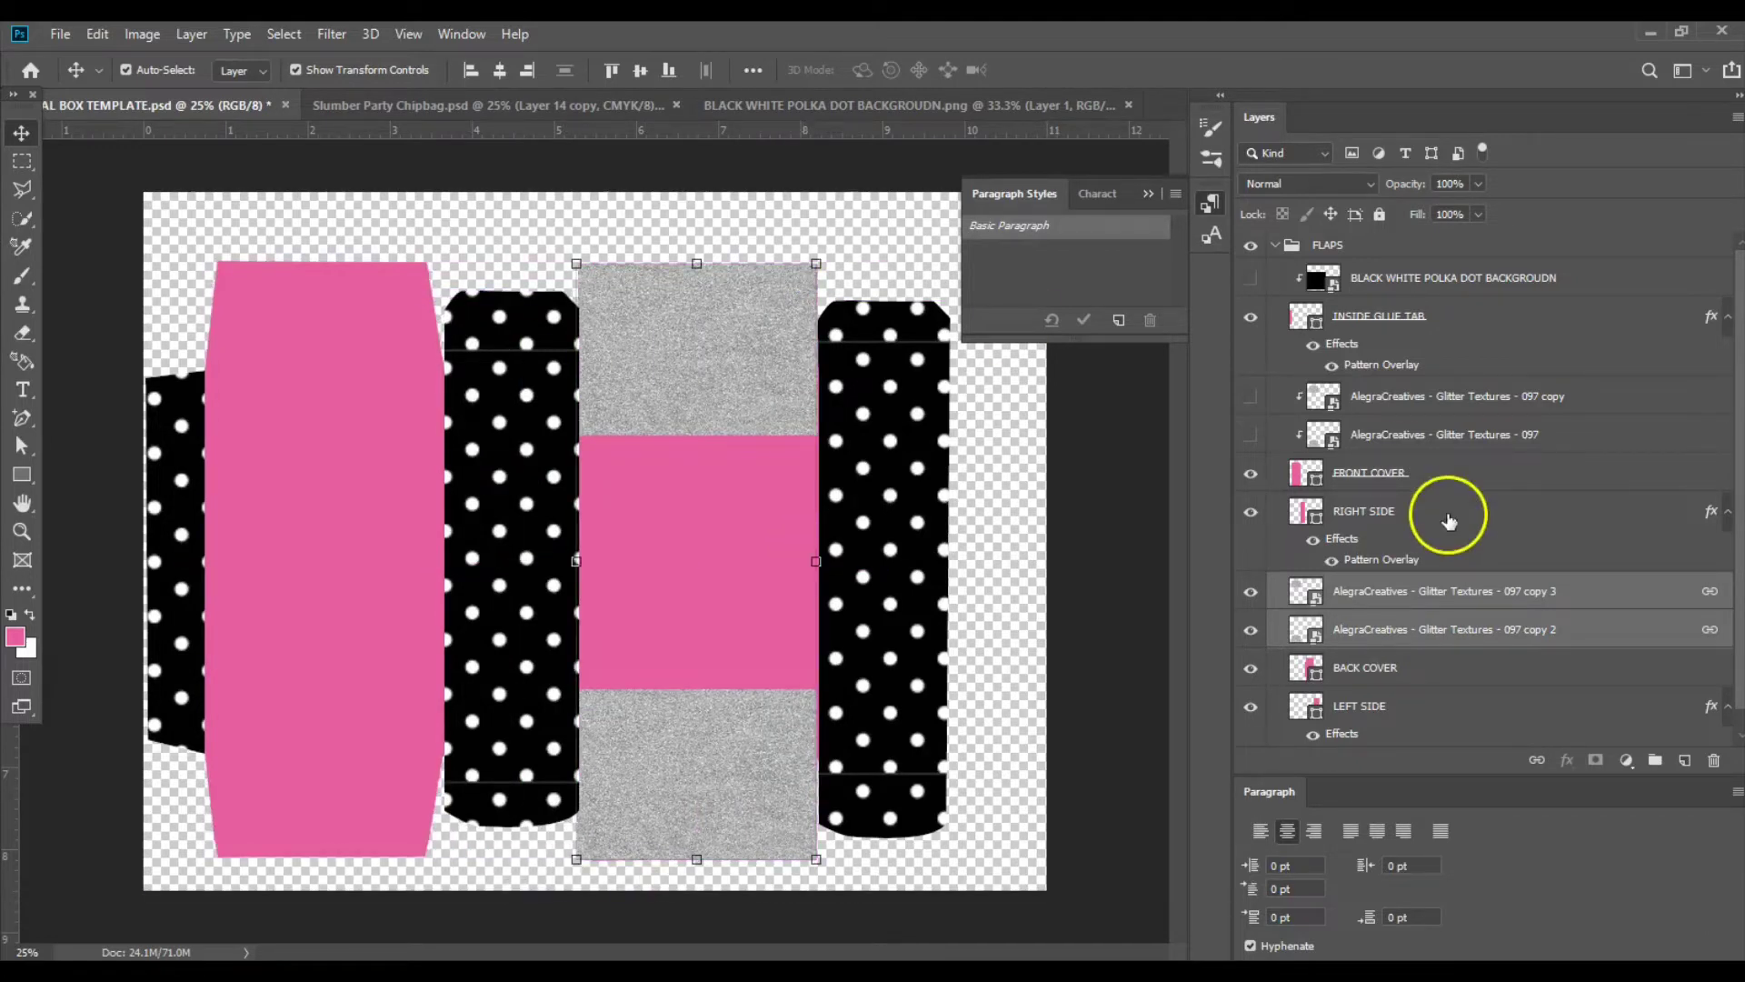
Show the two front cover glitter layers again and clip the moved duplicates to the BACK COVER layer.
left_click(1262, 401)
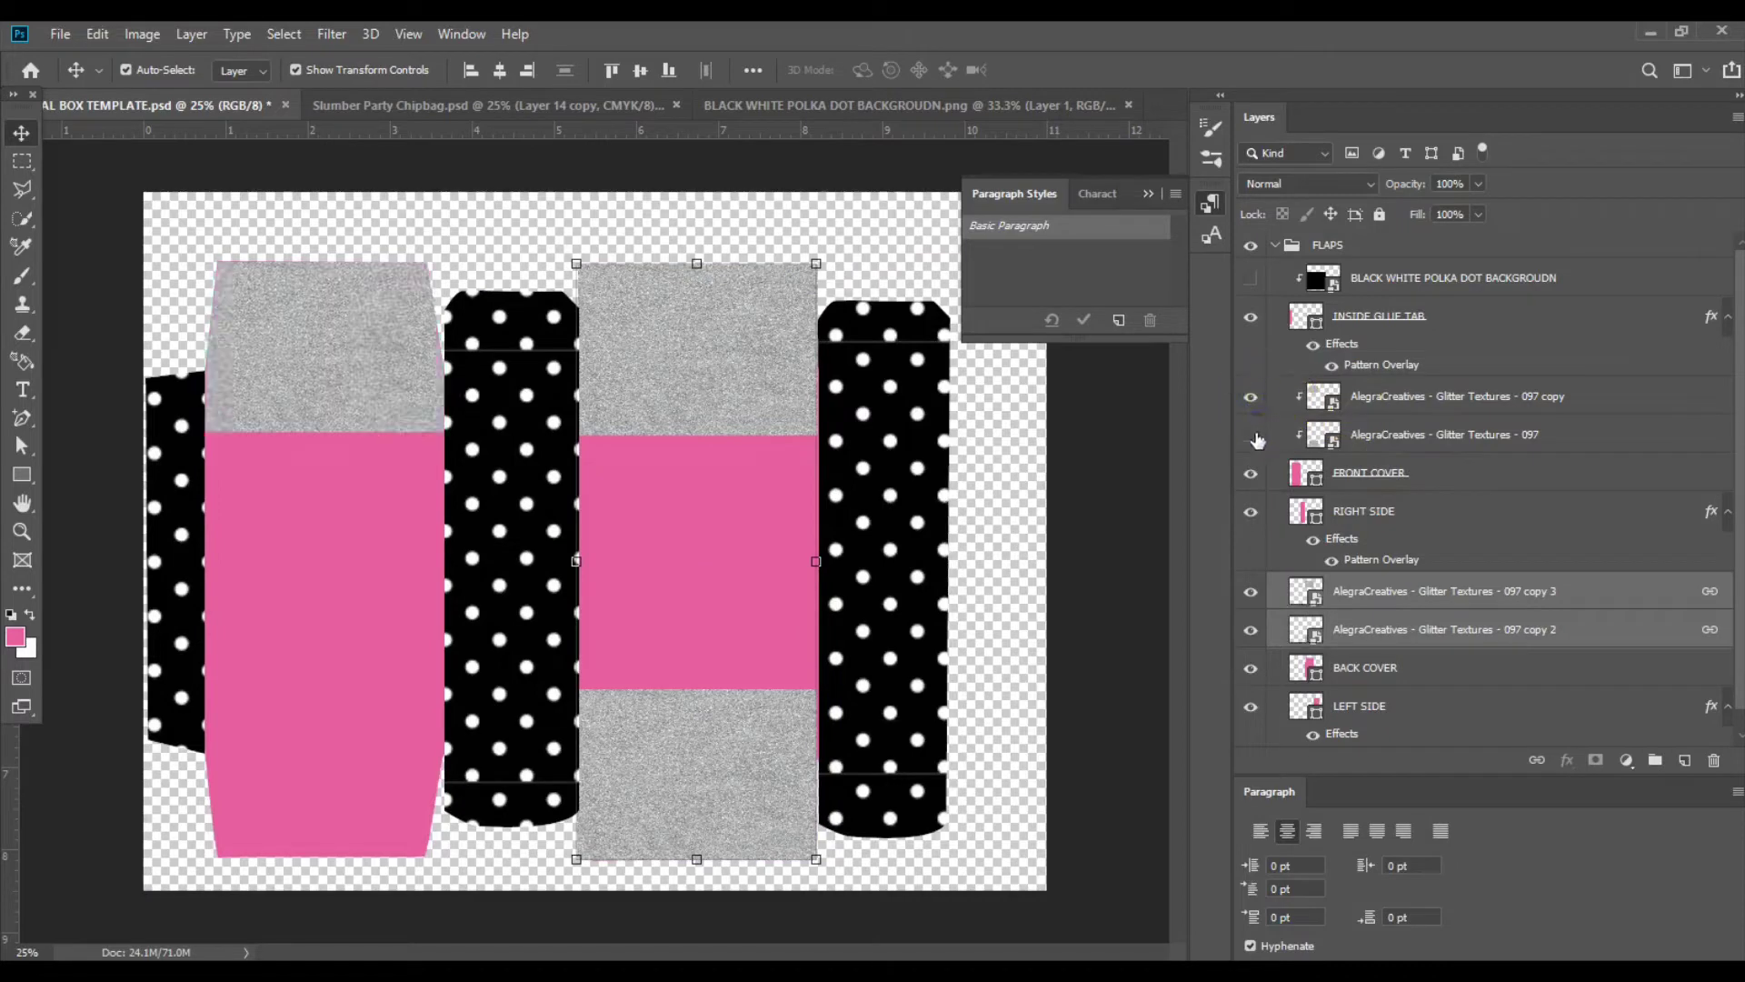
left_click(1251, 436)
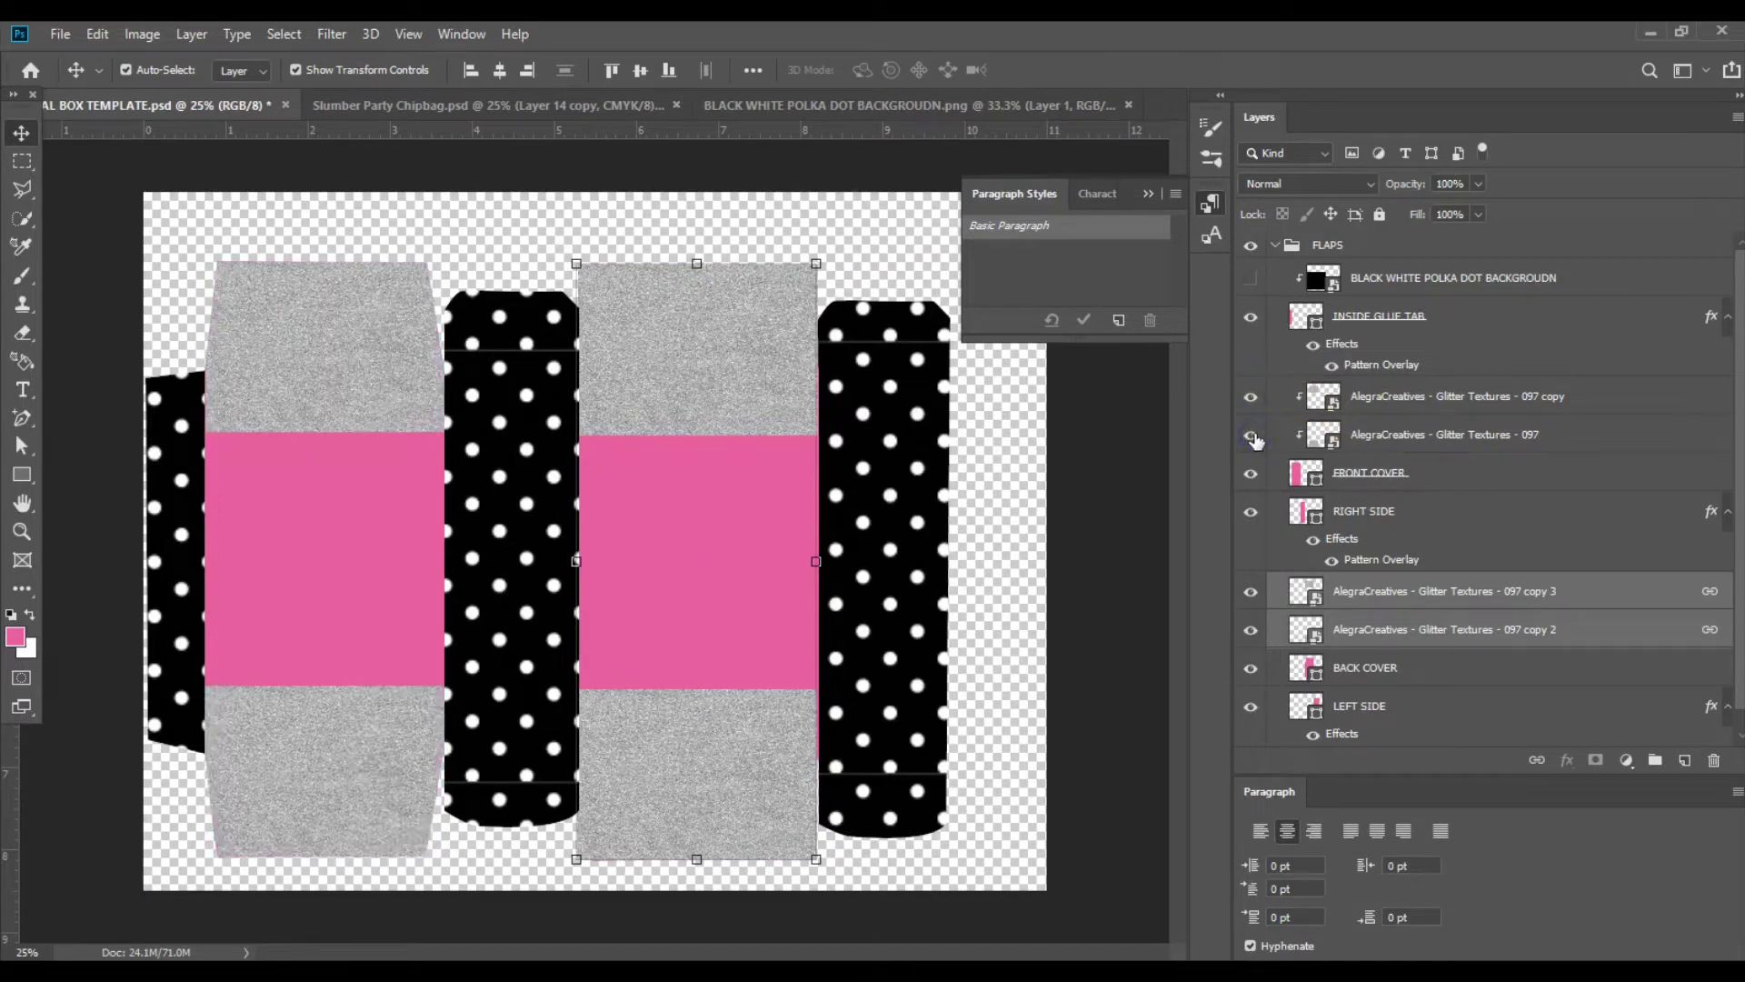
right_click(1380, 592)
left_click(1444, 508)
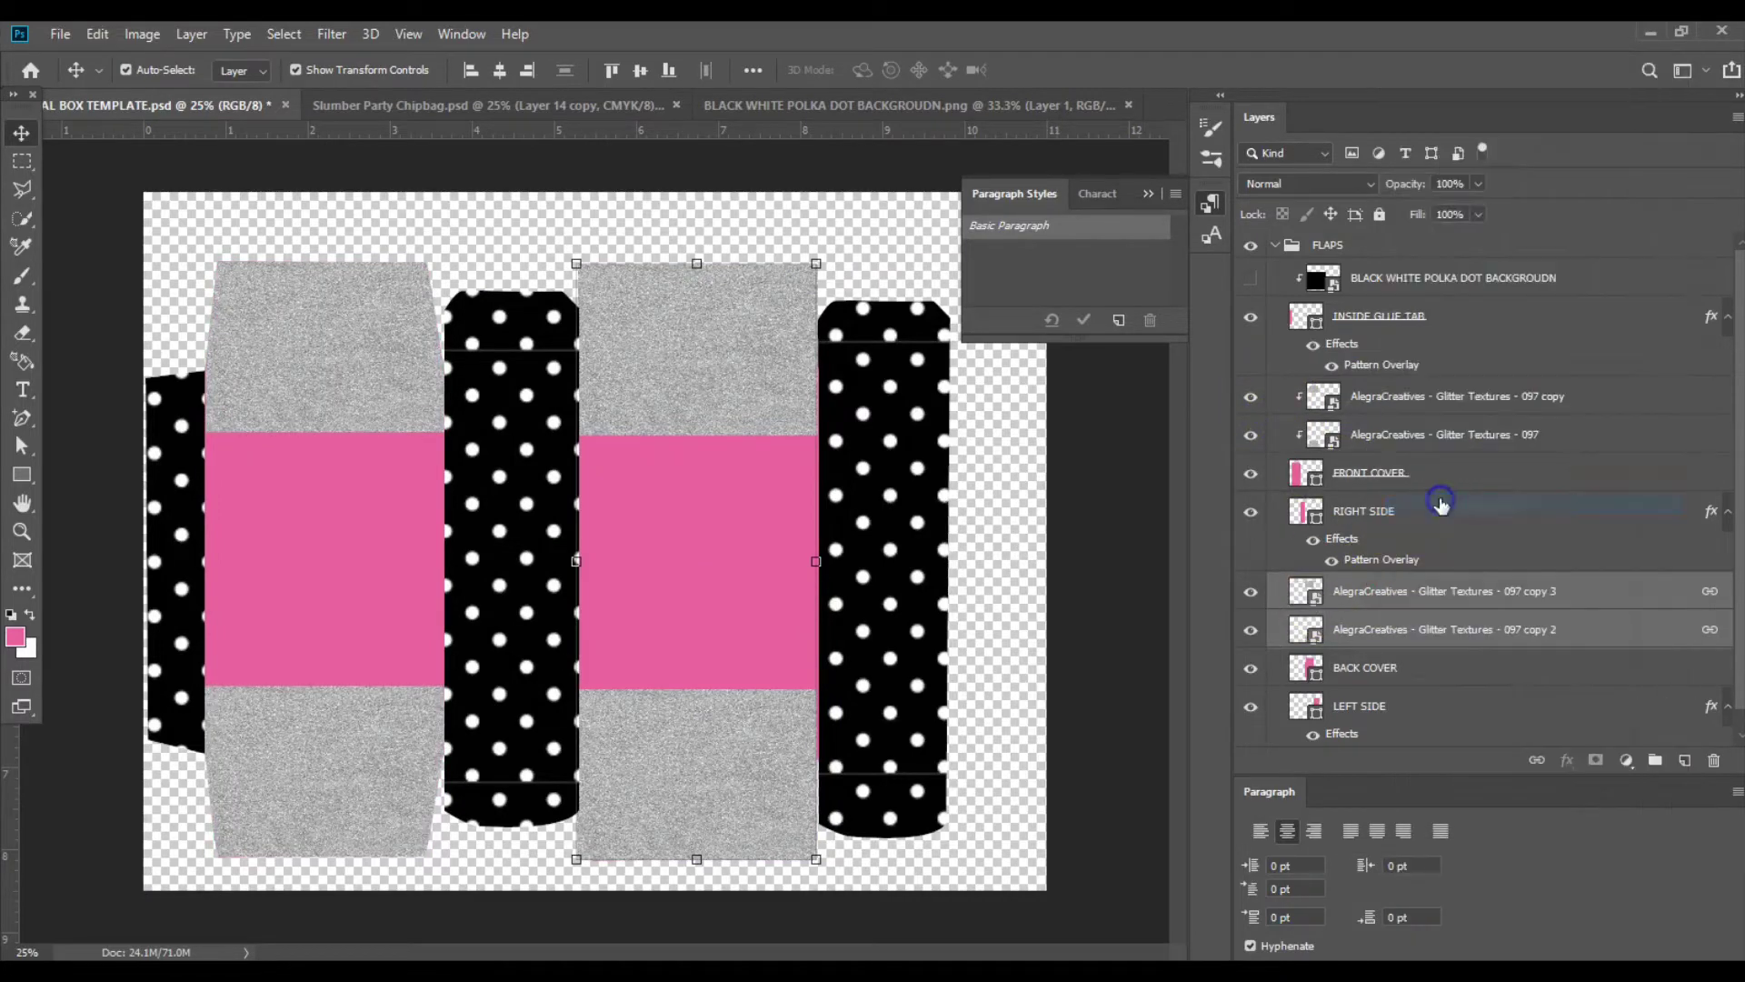
left_click(1155, 621)
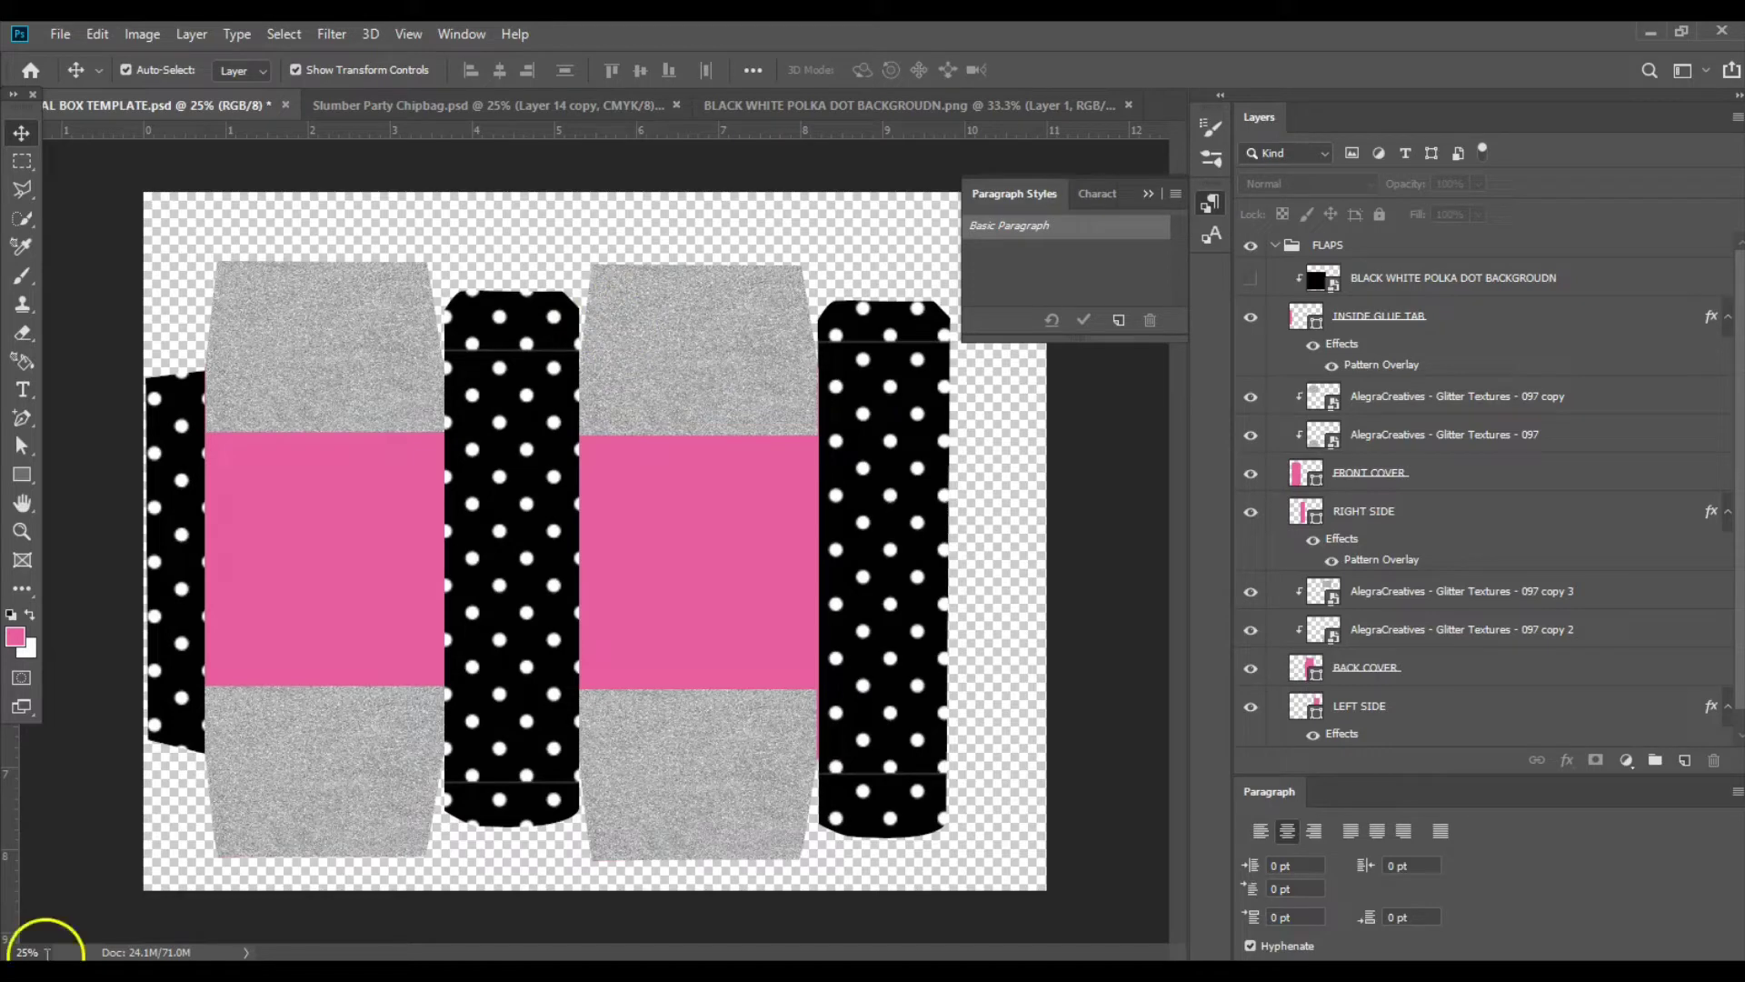
Examine the glitter texture at the top of the back cover at 100% zoom and return to 25%.
type("100")
key("Return")
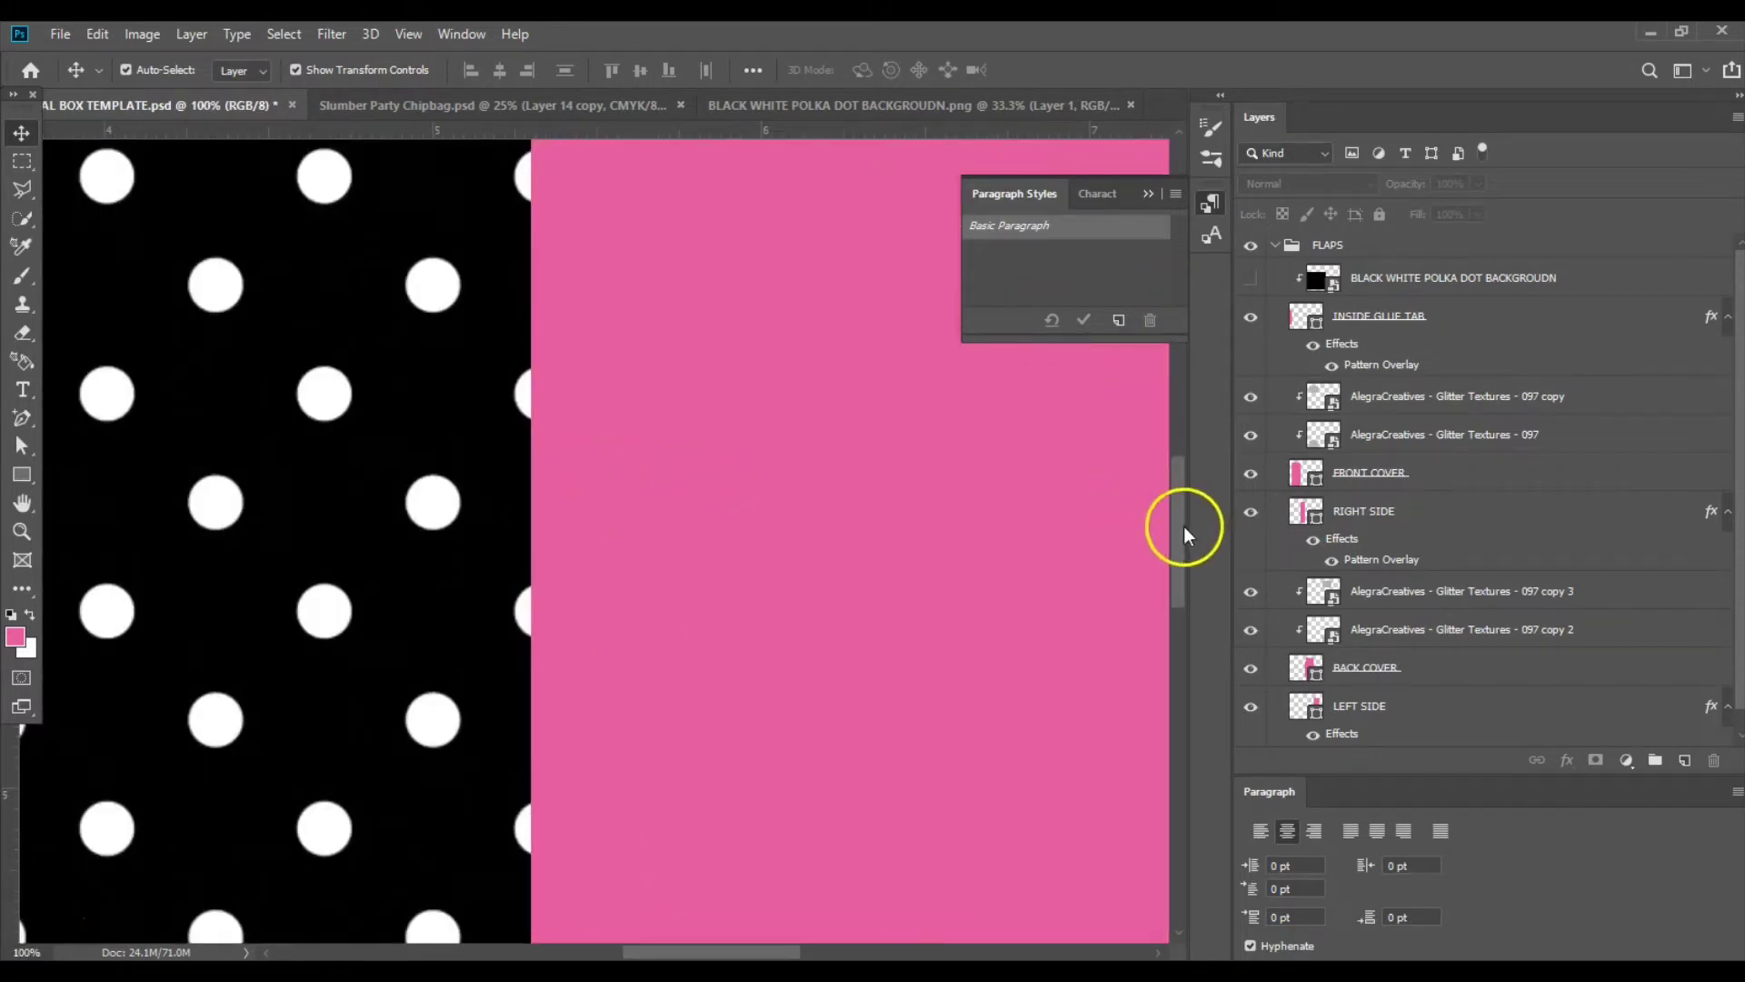
left_click_drag(1183, 527, 1176, 391)
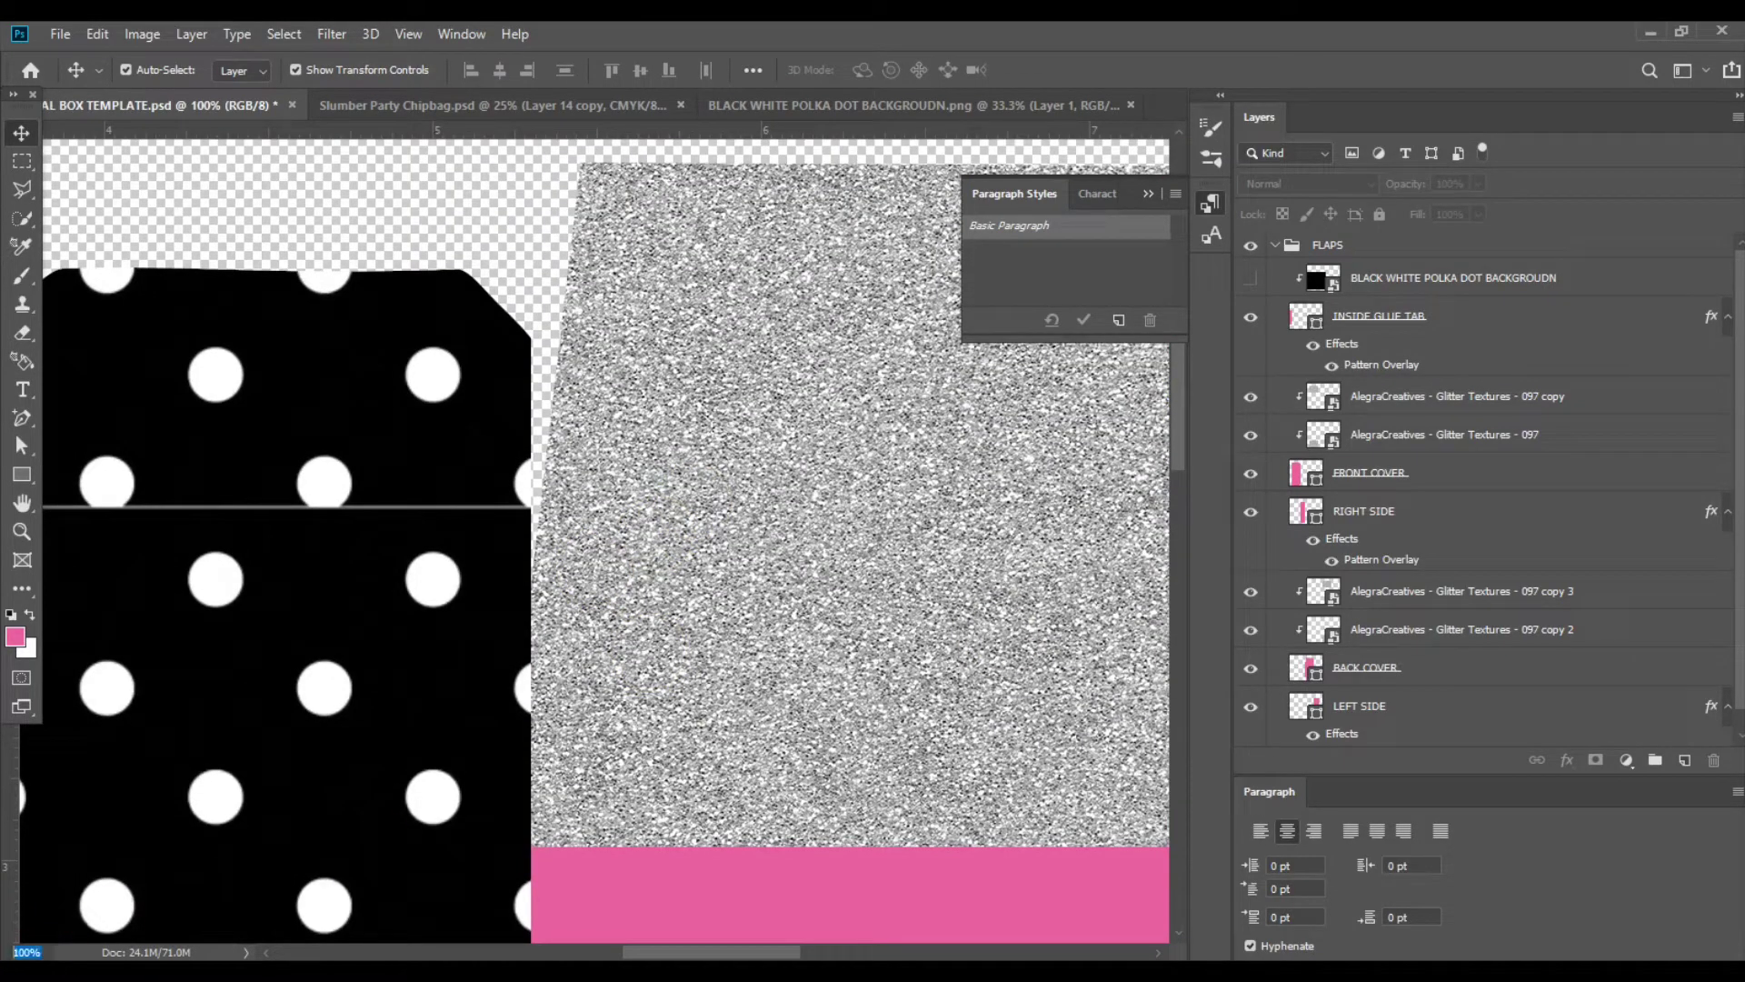
type("25")
key("Return")
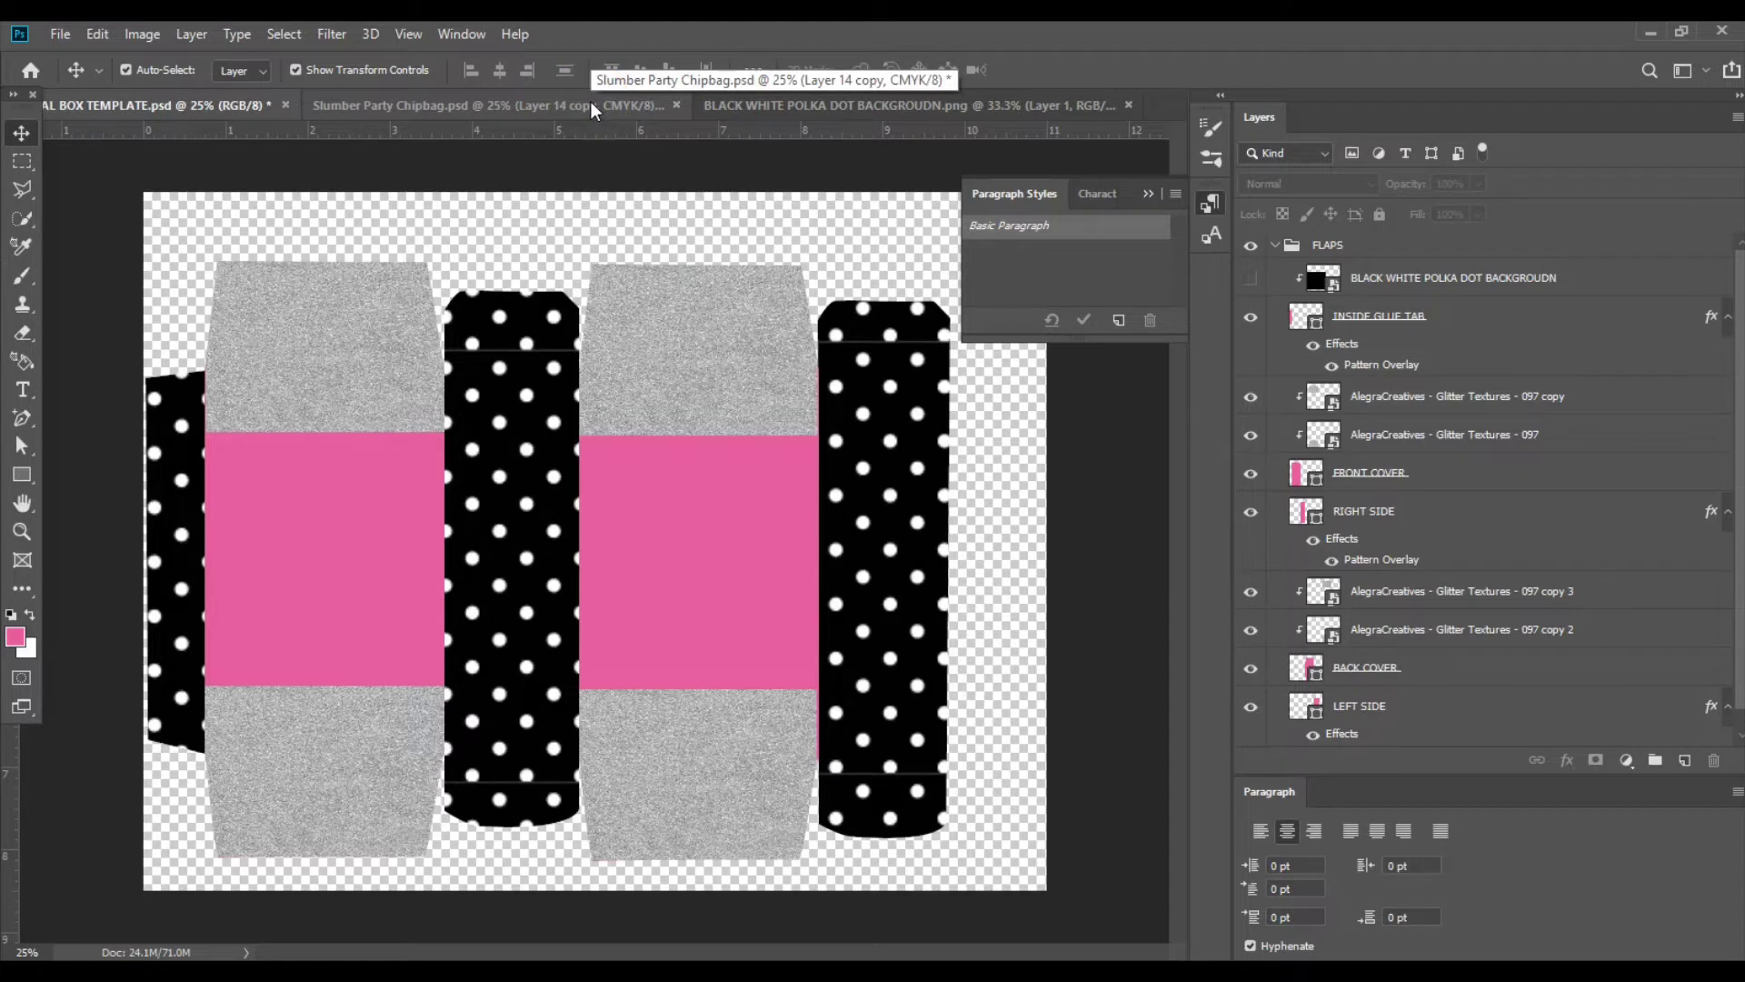
Shorten the glitter band at the top of the front cover to about 14.6% height by raising its lower edge.
left_click(308, 440)
left_click(309, 427)
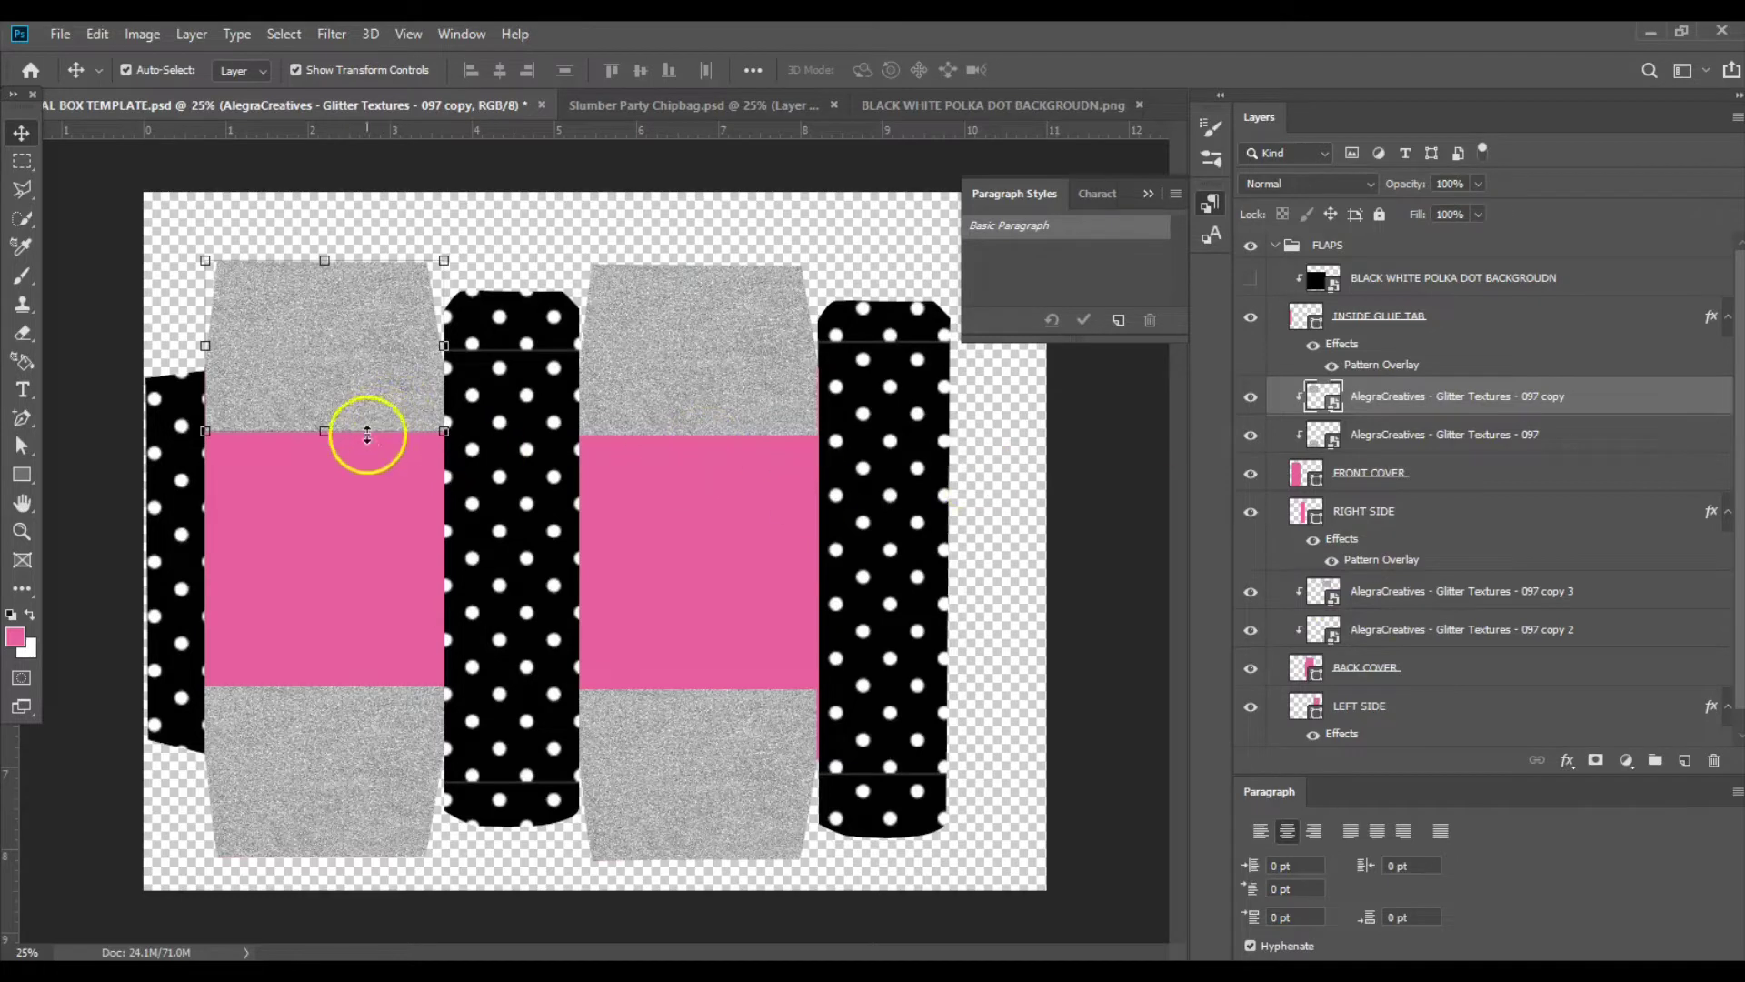
left_click_drag(323, 431, 320, 401)
left_click(375, 756)
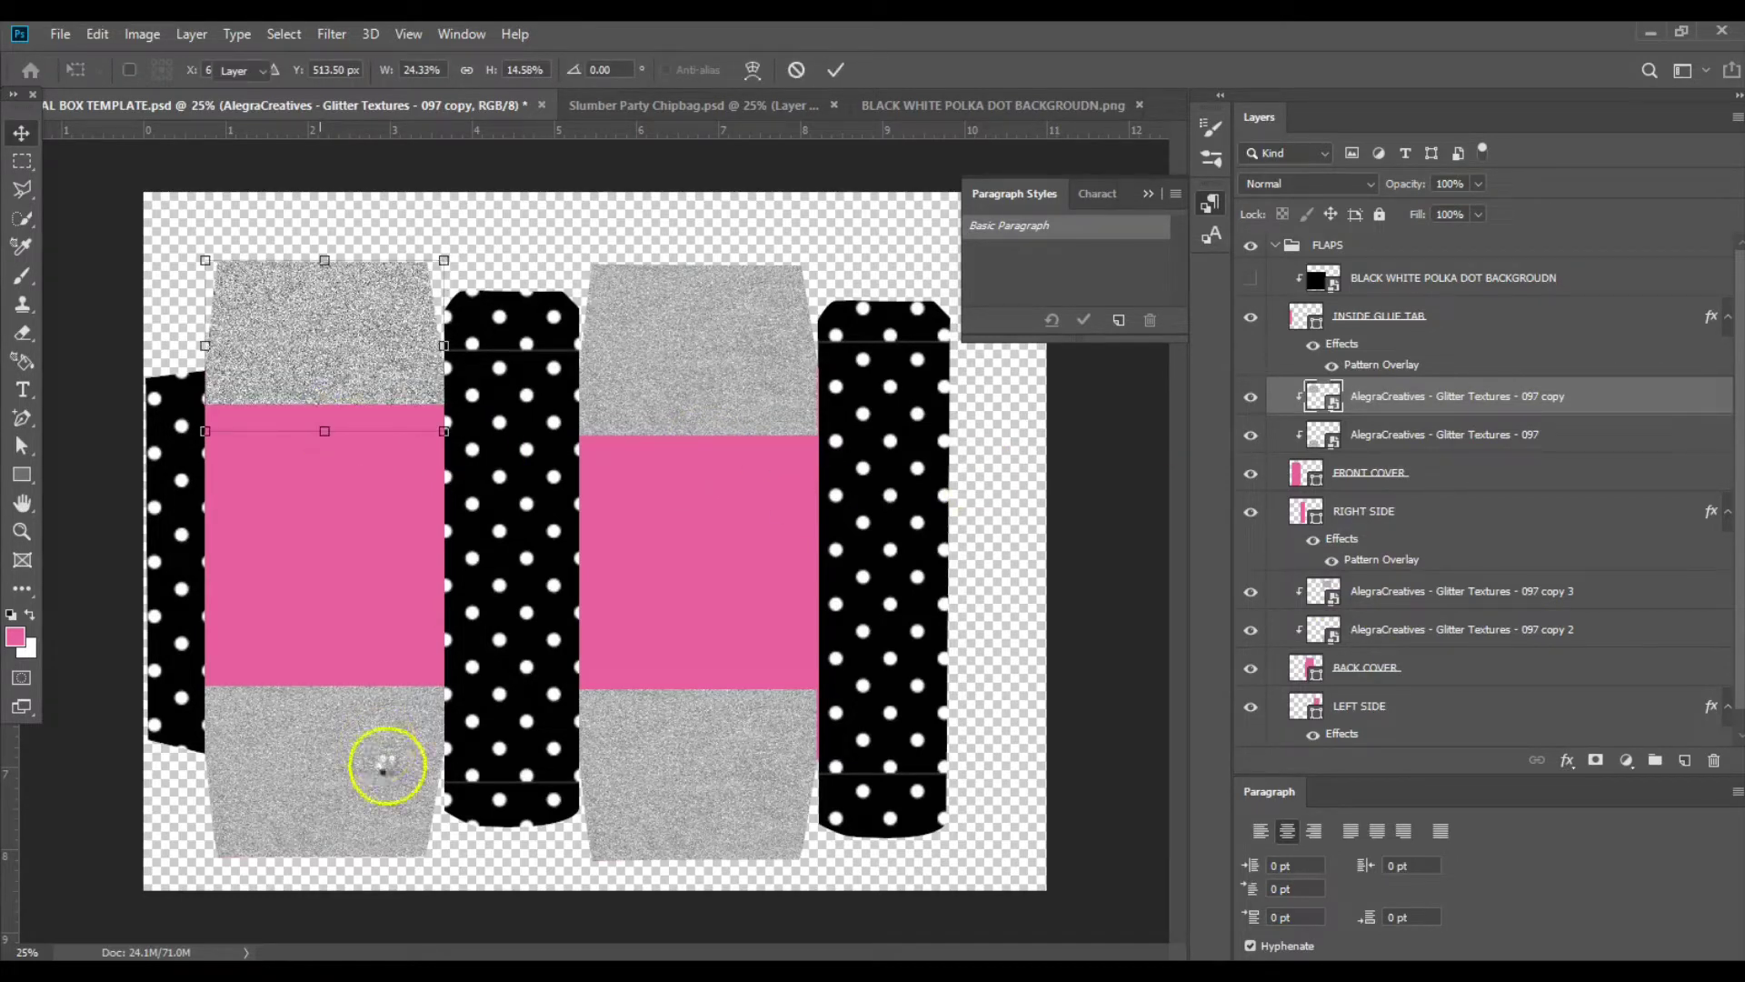
Unlink the two back cover glitter layers and shorten the top one to about 14.25% height, matching the front cover's top band.
left_click(742, 414)
left_click(727, 400)
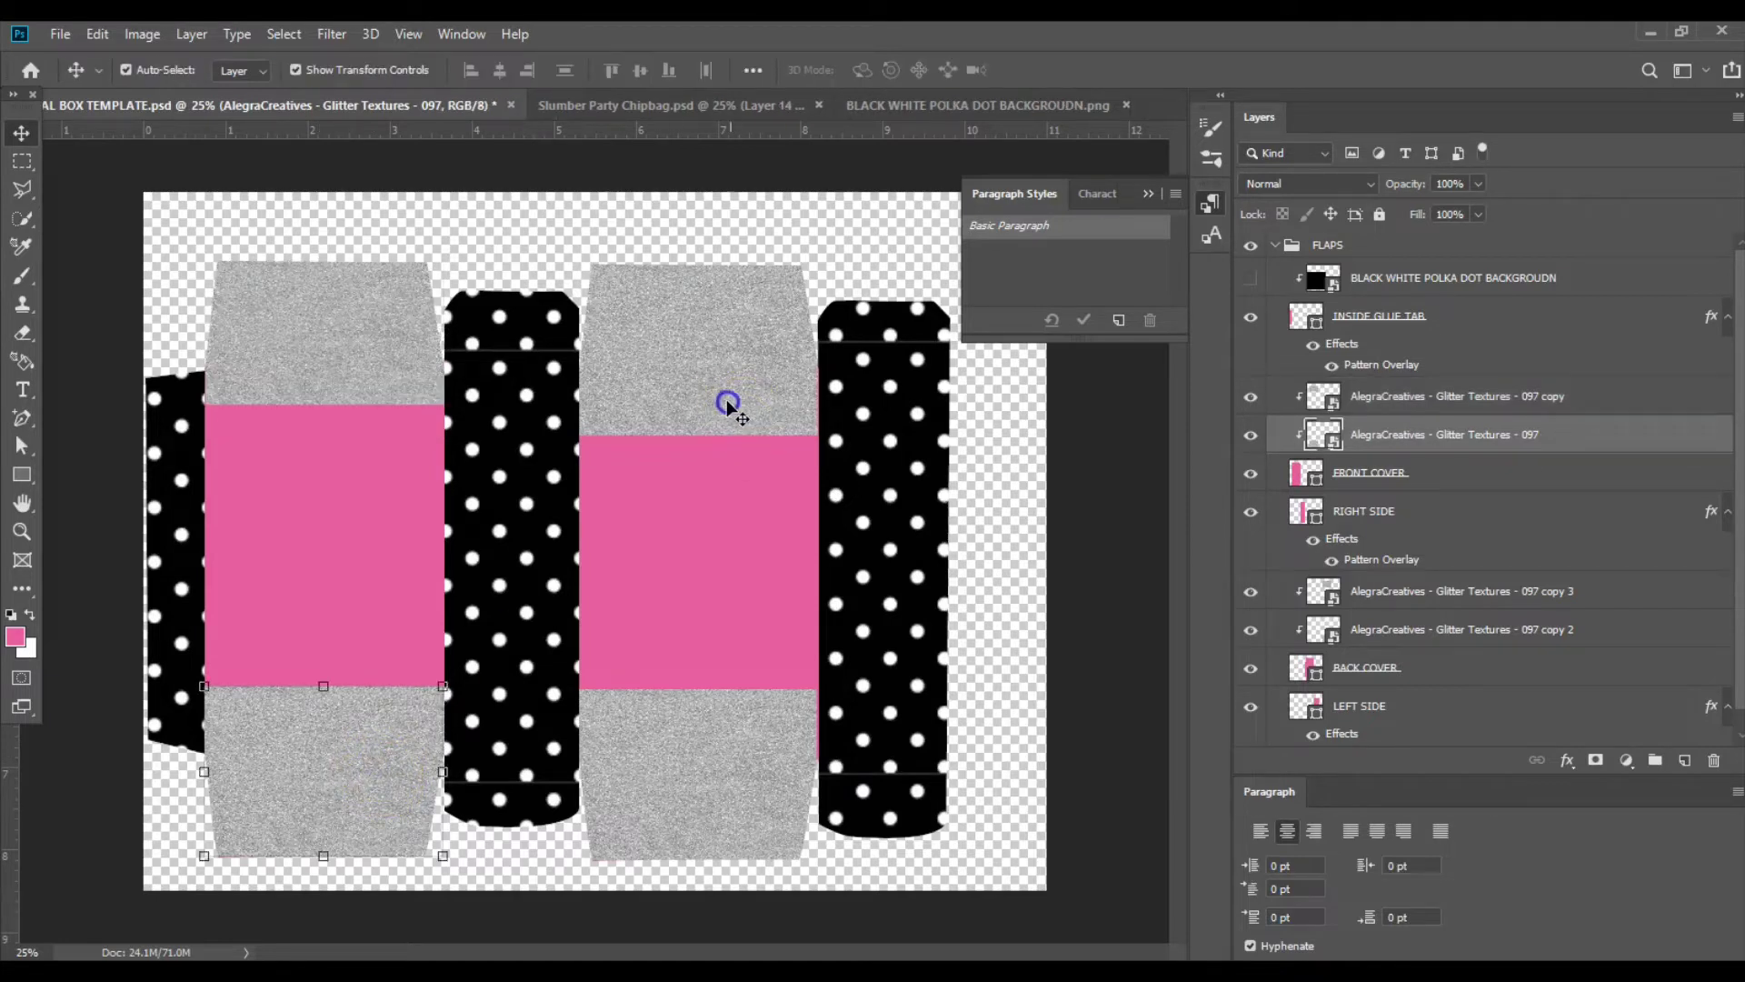
left_click(1537, 762)
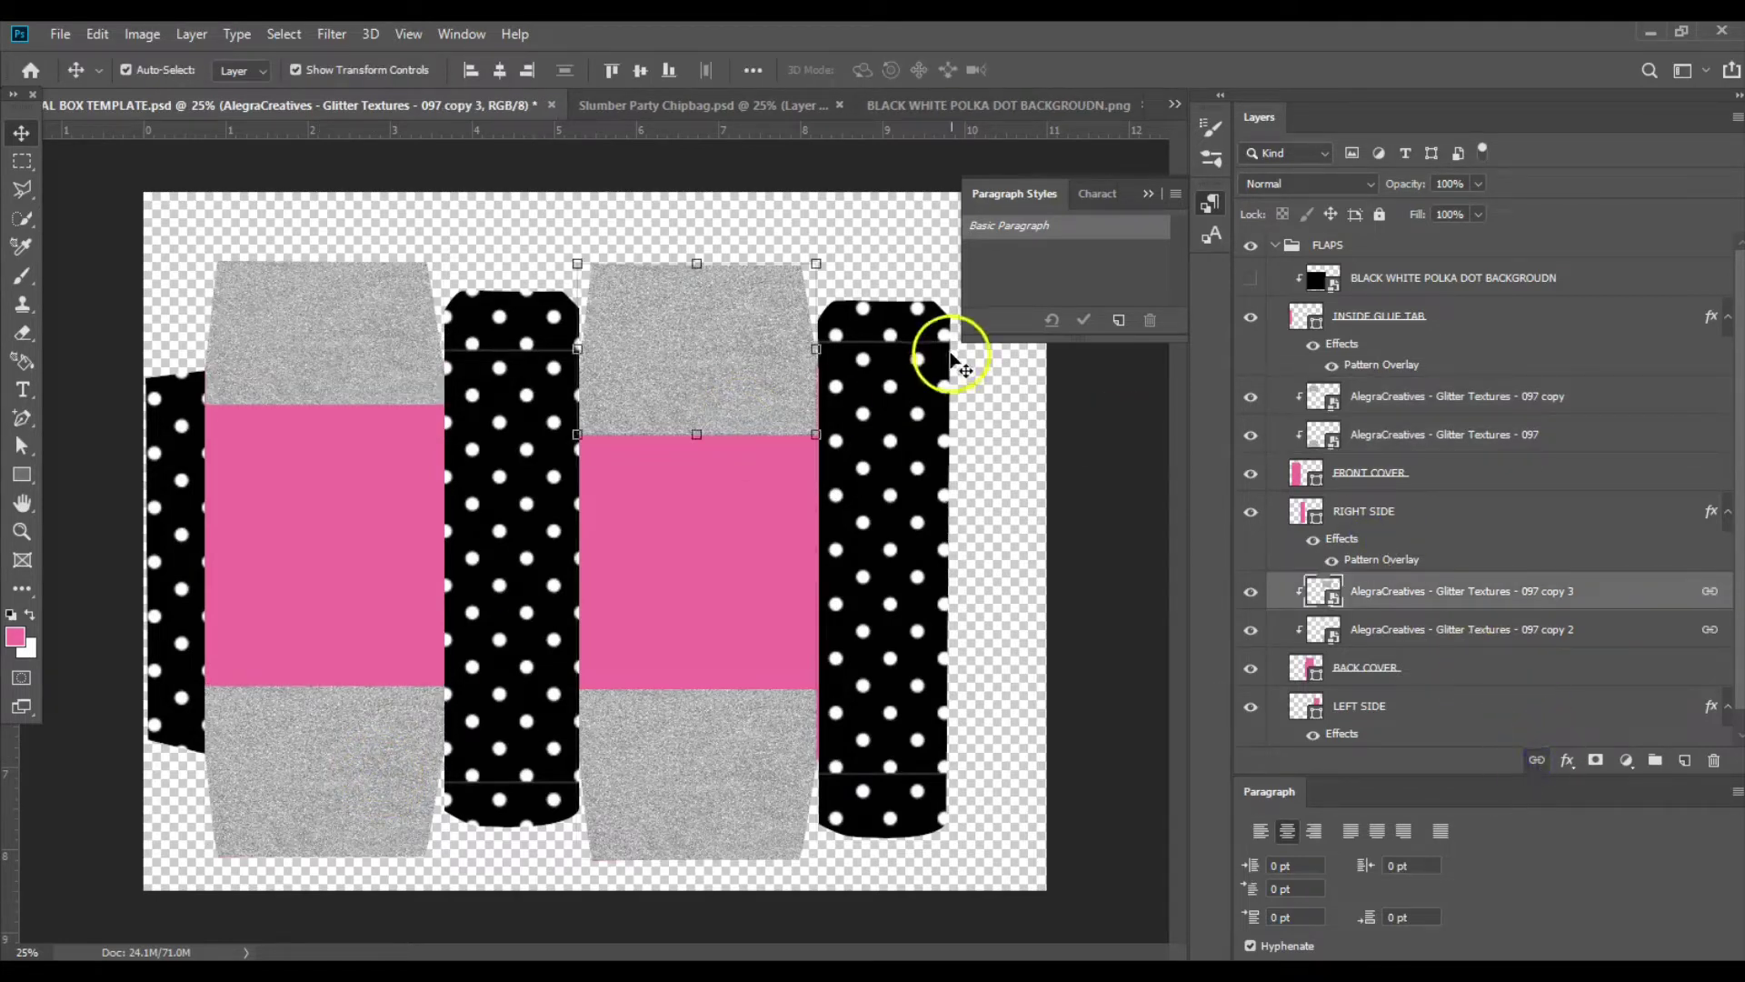
left_click(699, 427)
left_click_drag(698, 406, 696, 396)
key("Return")
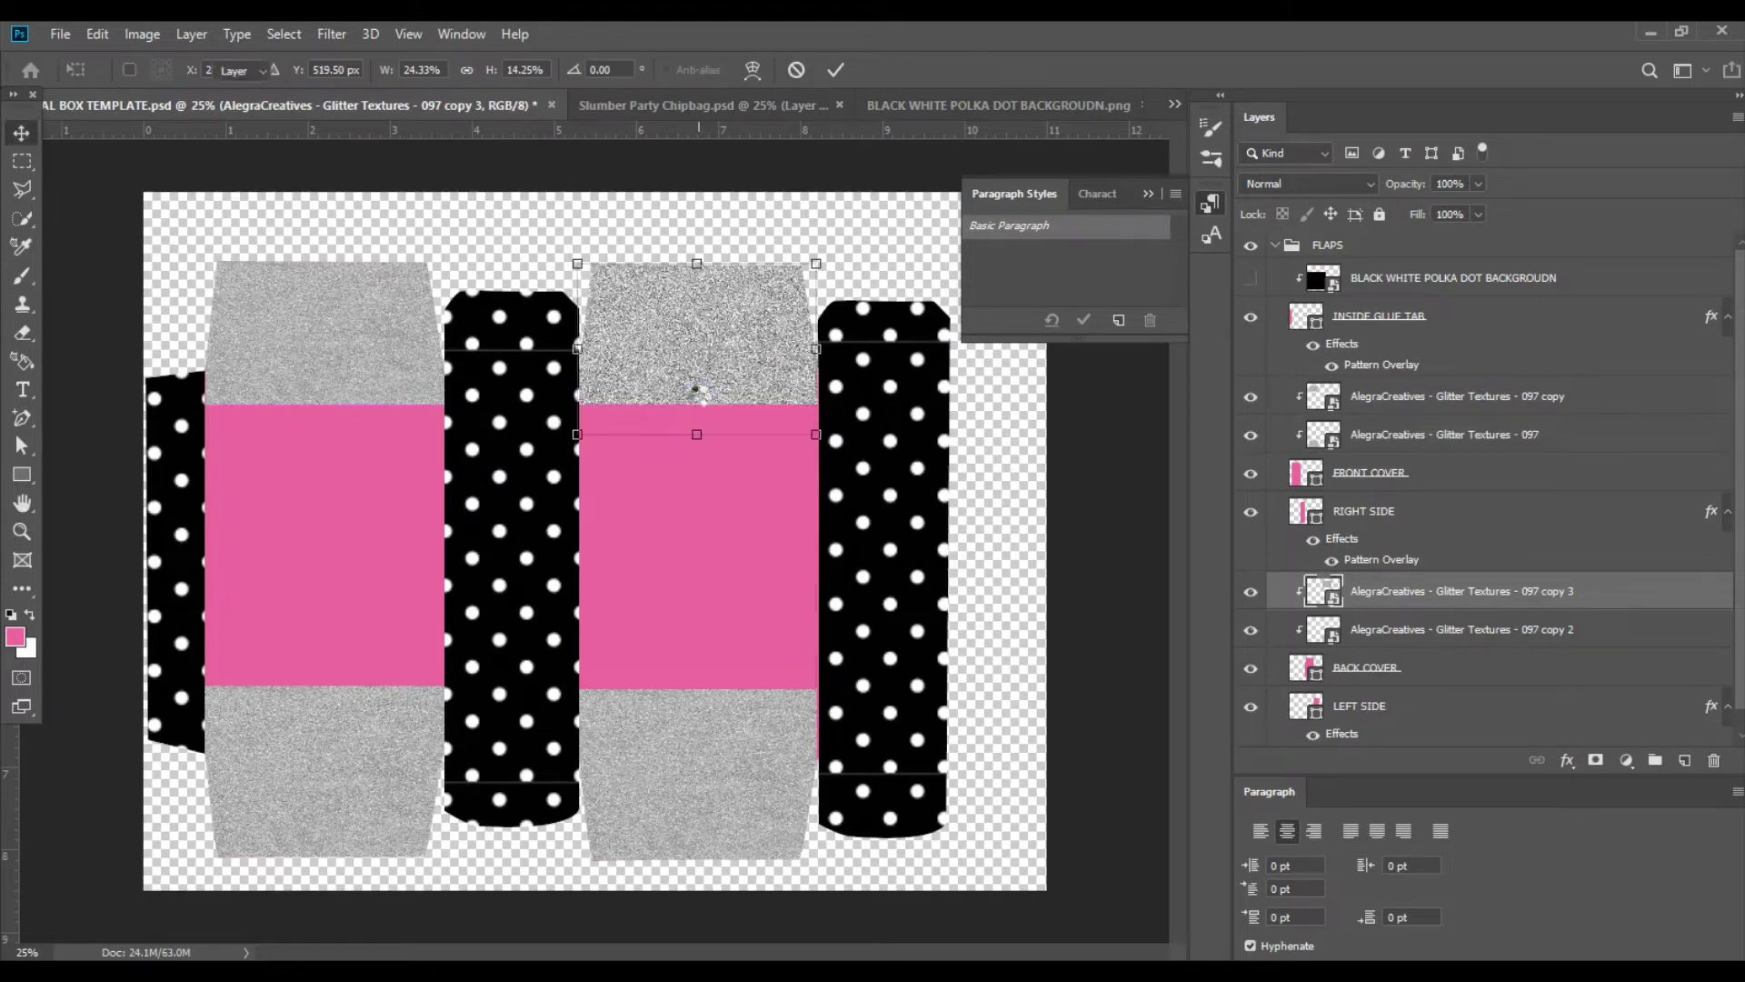
Shorten the bottom glitter bands to about 14.1% height on the front cover and 14.5% on the back cover by lowering their upper edges.
left_click(334, 733)
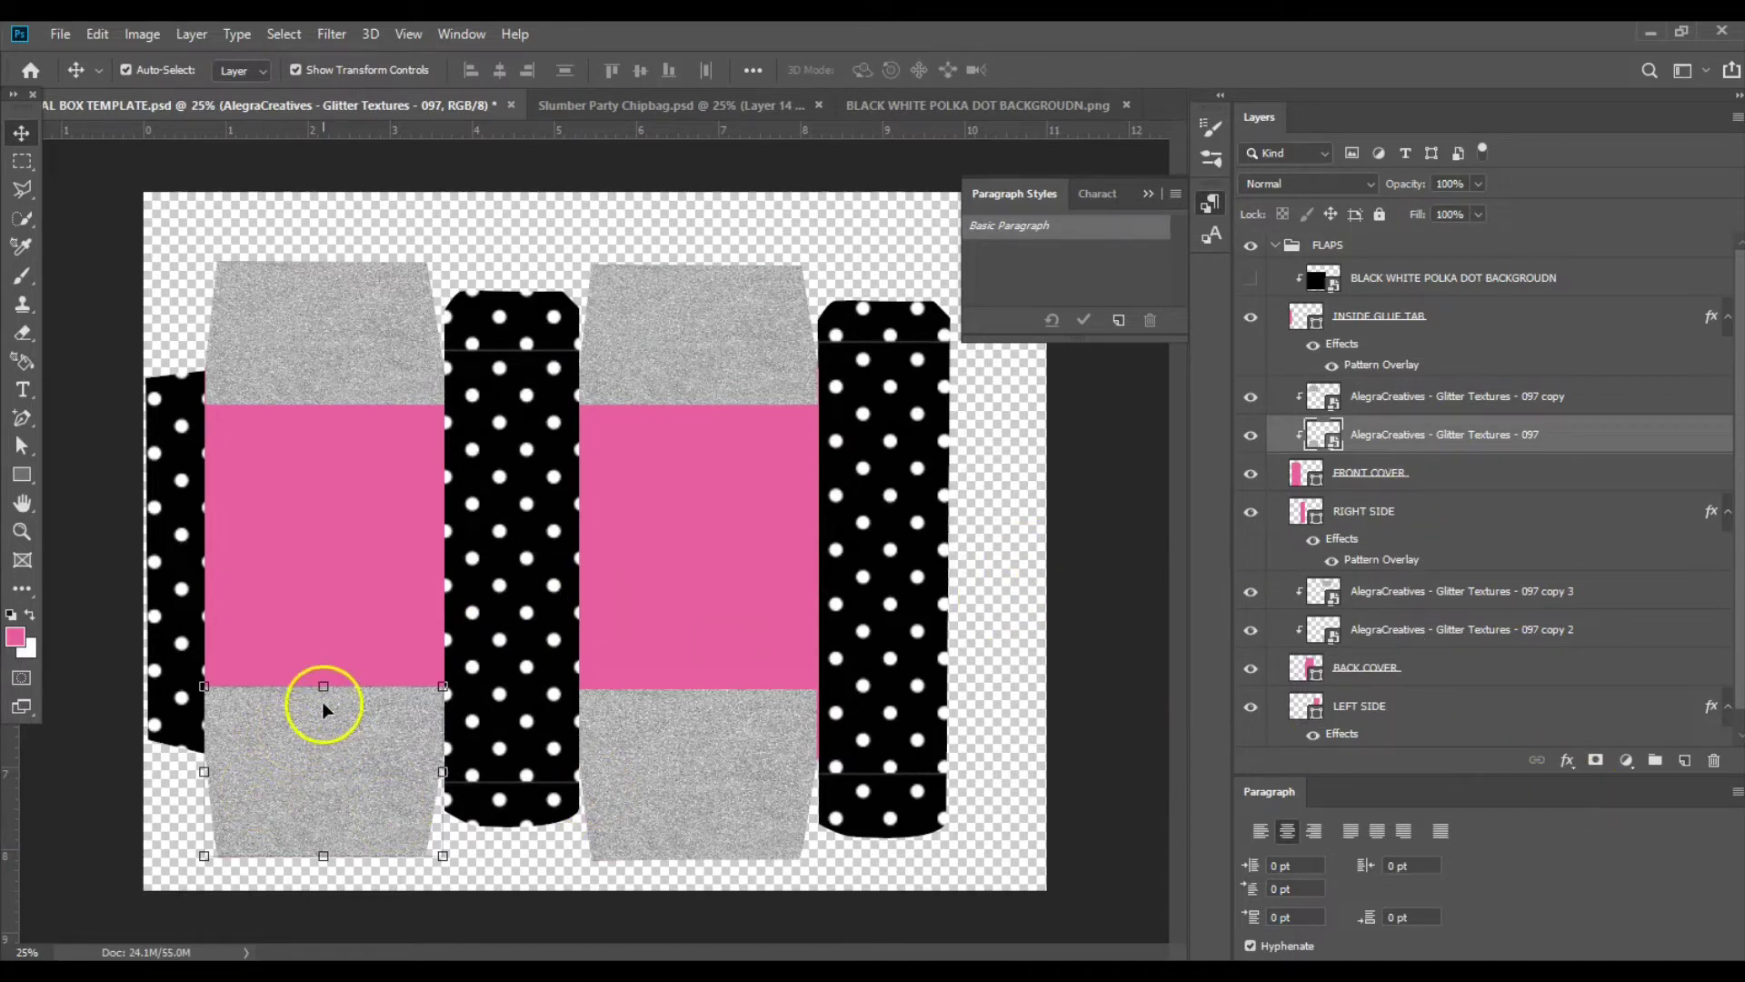
left_click_drag(323, 686, 320, 718)
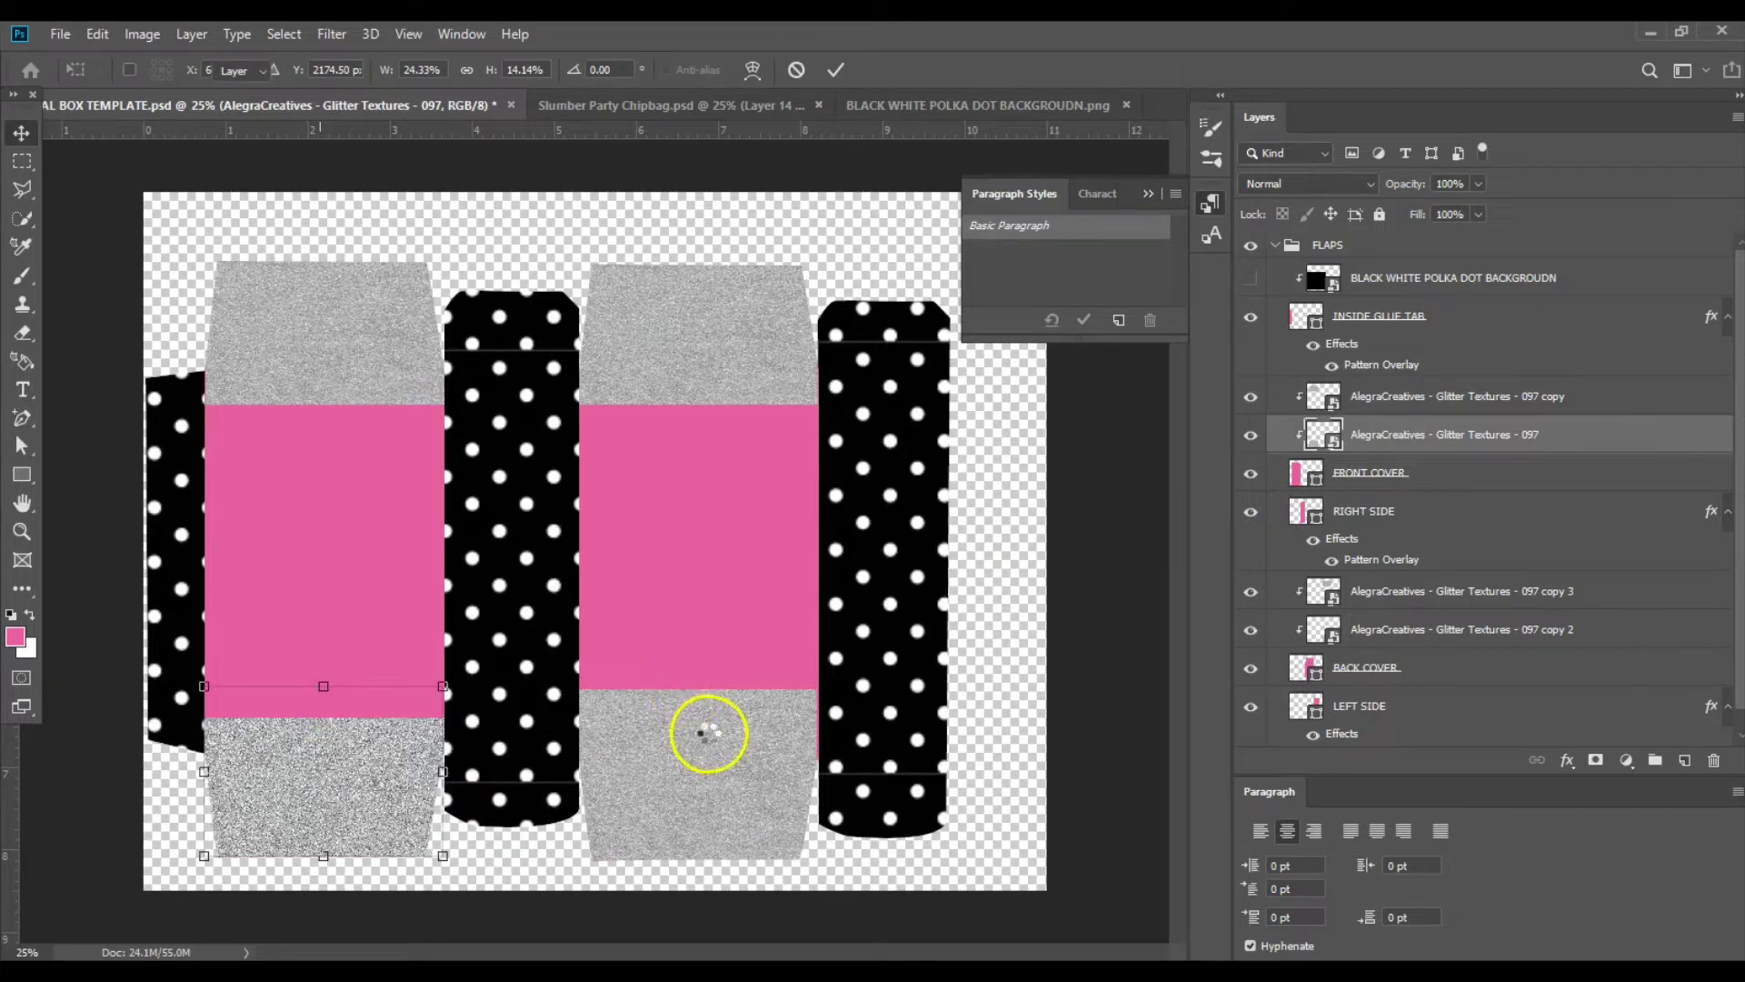
key("Return")
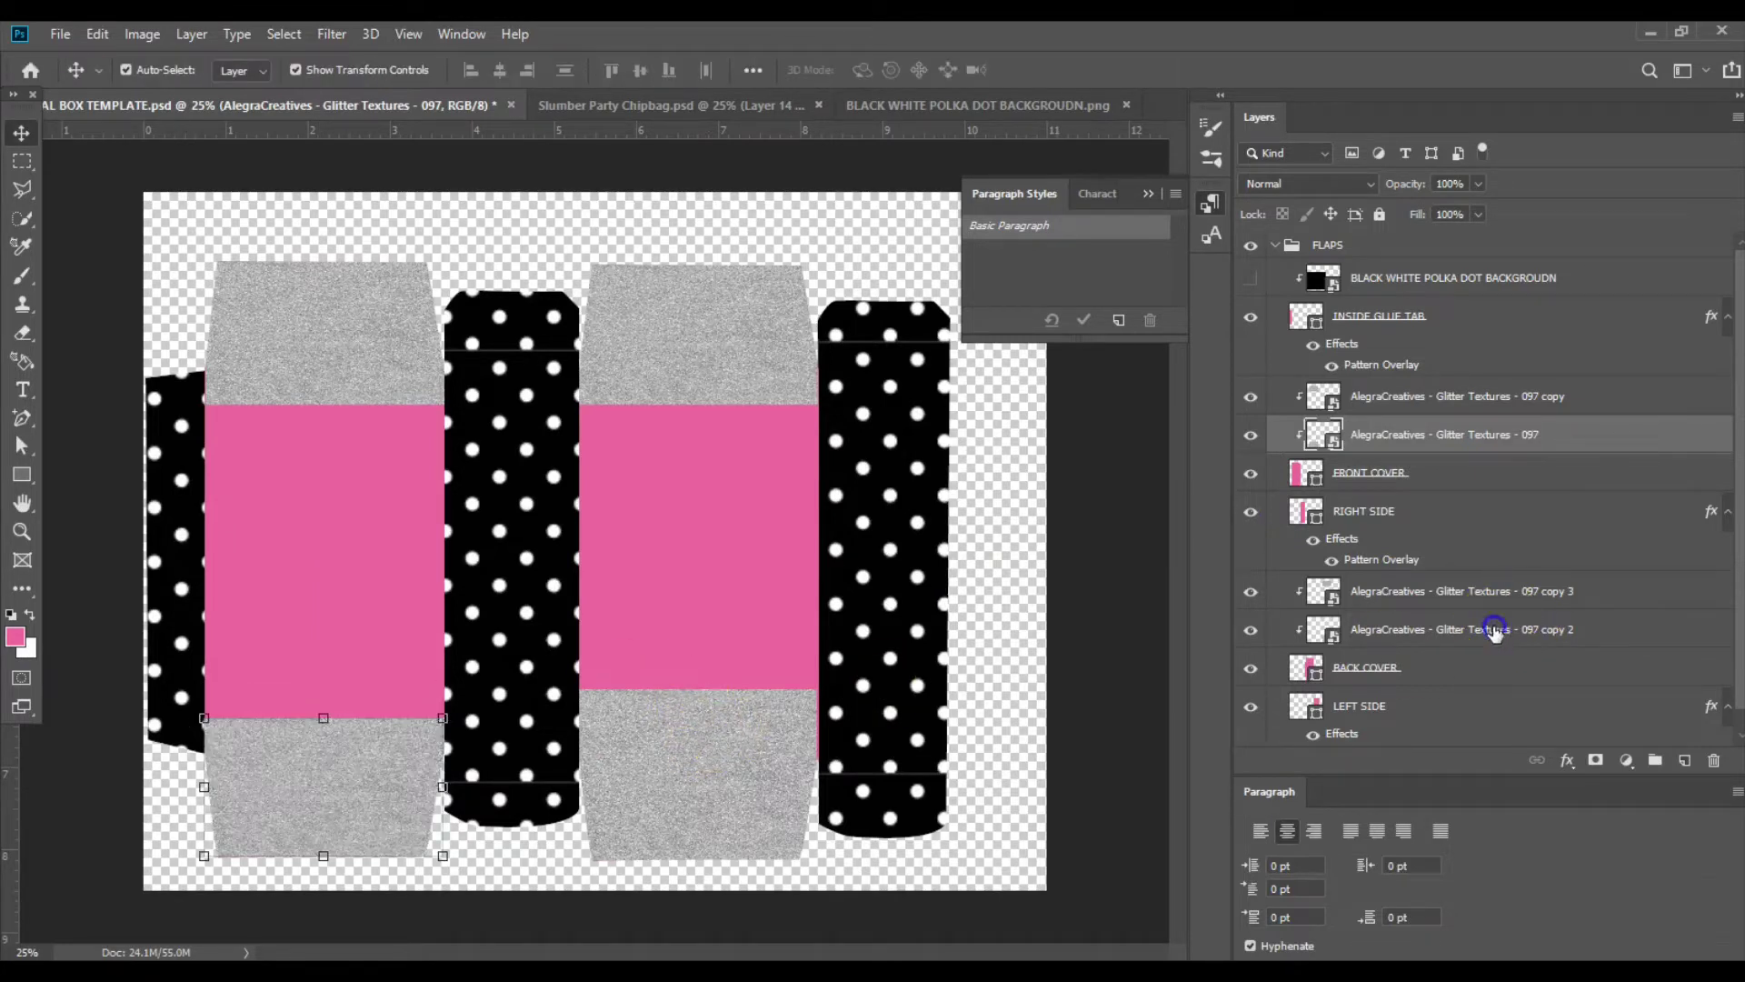
left_click(770, 744)
mouse_move(696, 689)
left_mouse_down()
mouse_move(695, 723)
mouse_move(695, 708)
left_mouse_up()
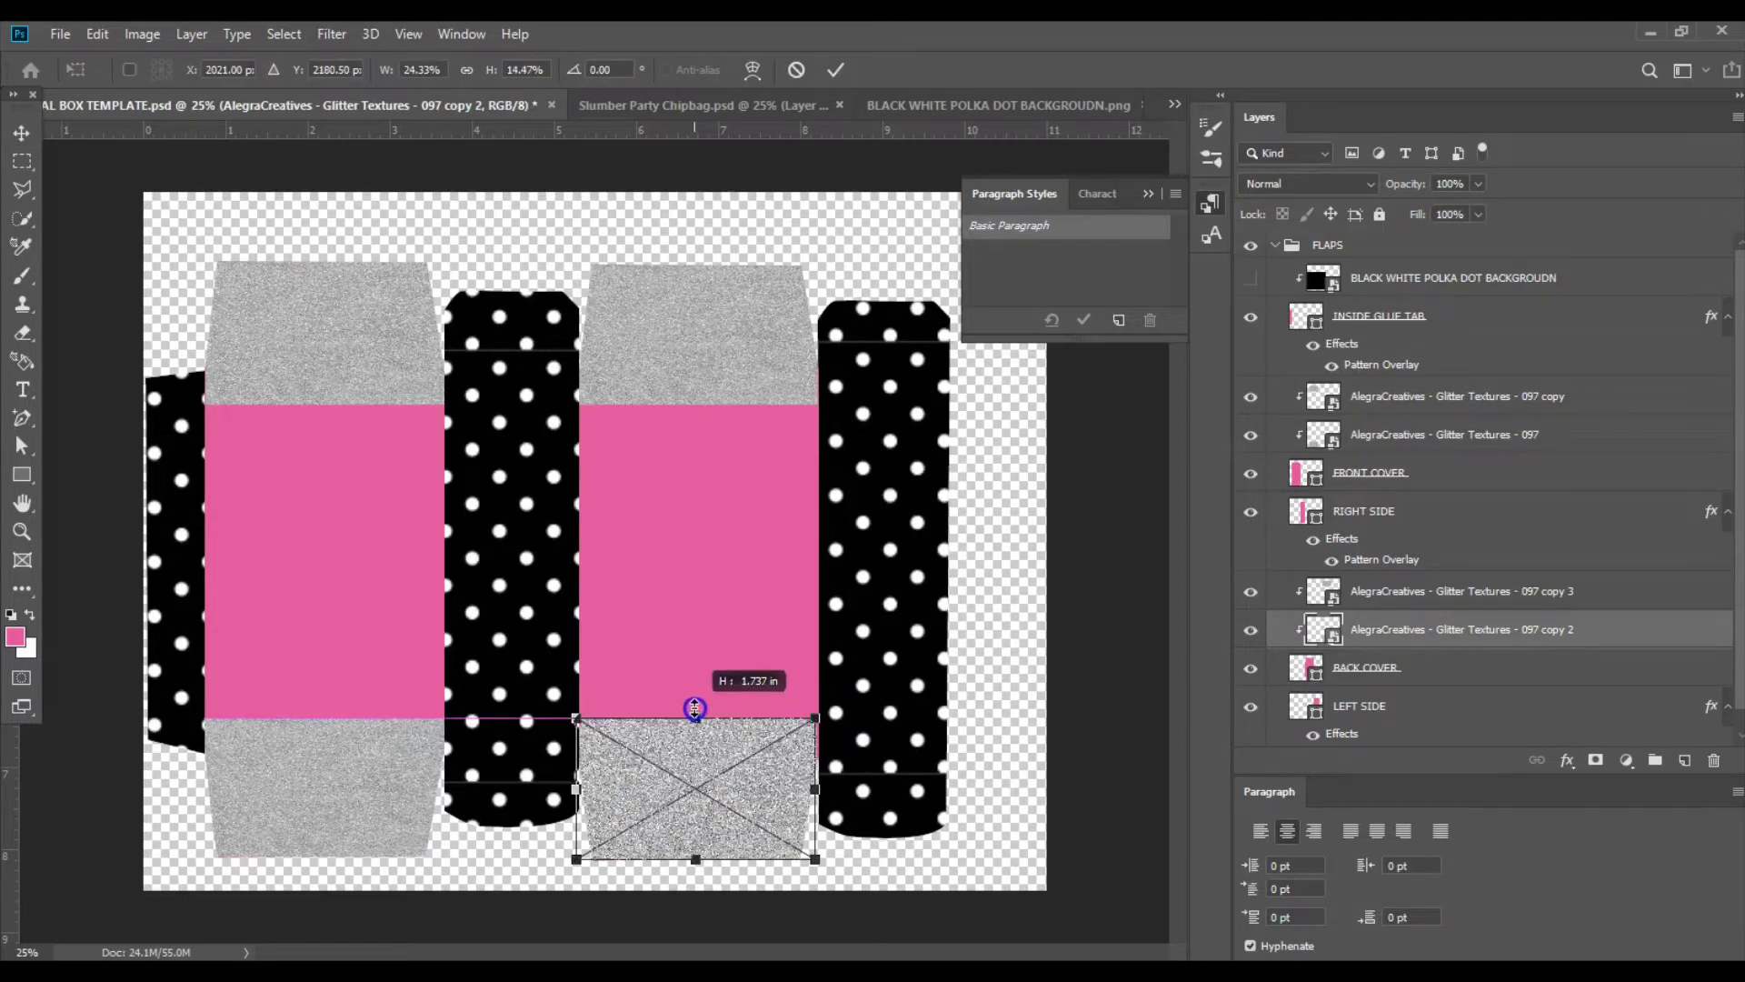
key("Escape")
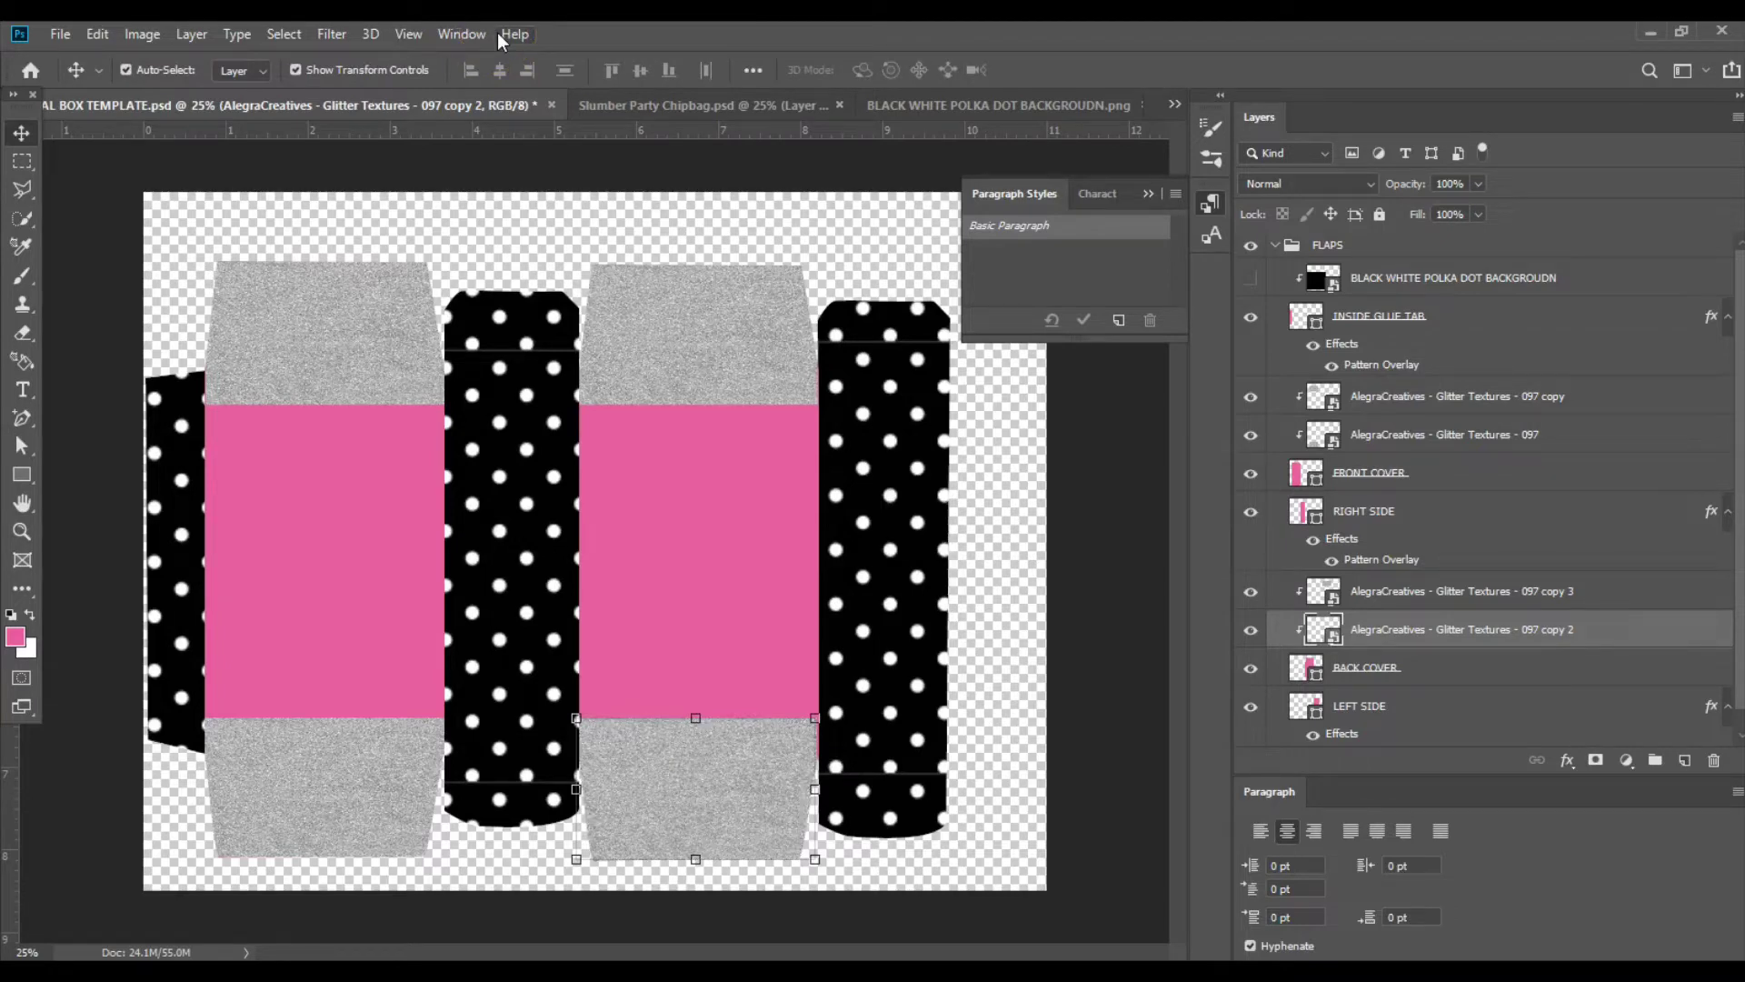
left_click(462, 34)
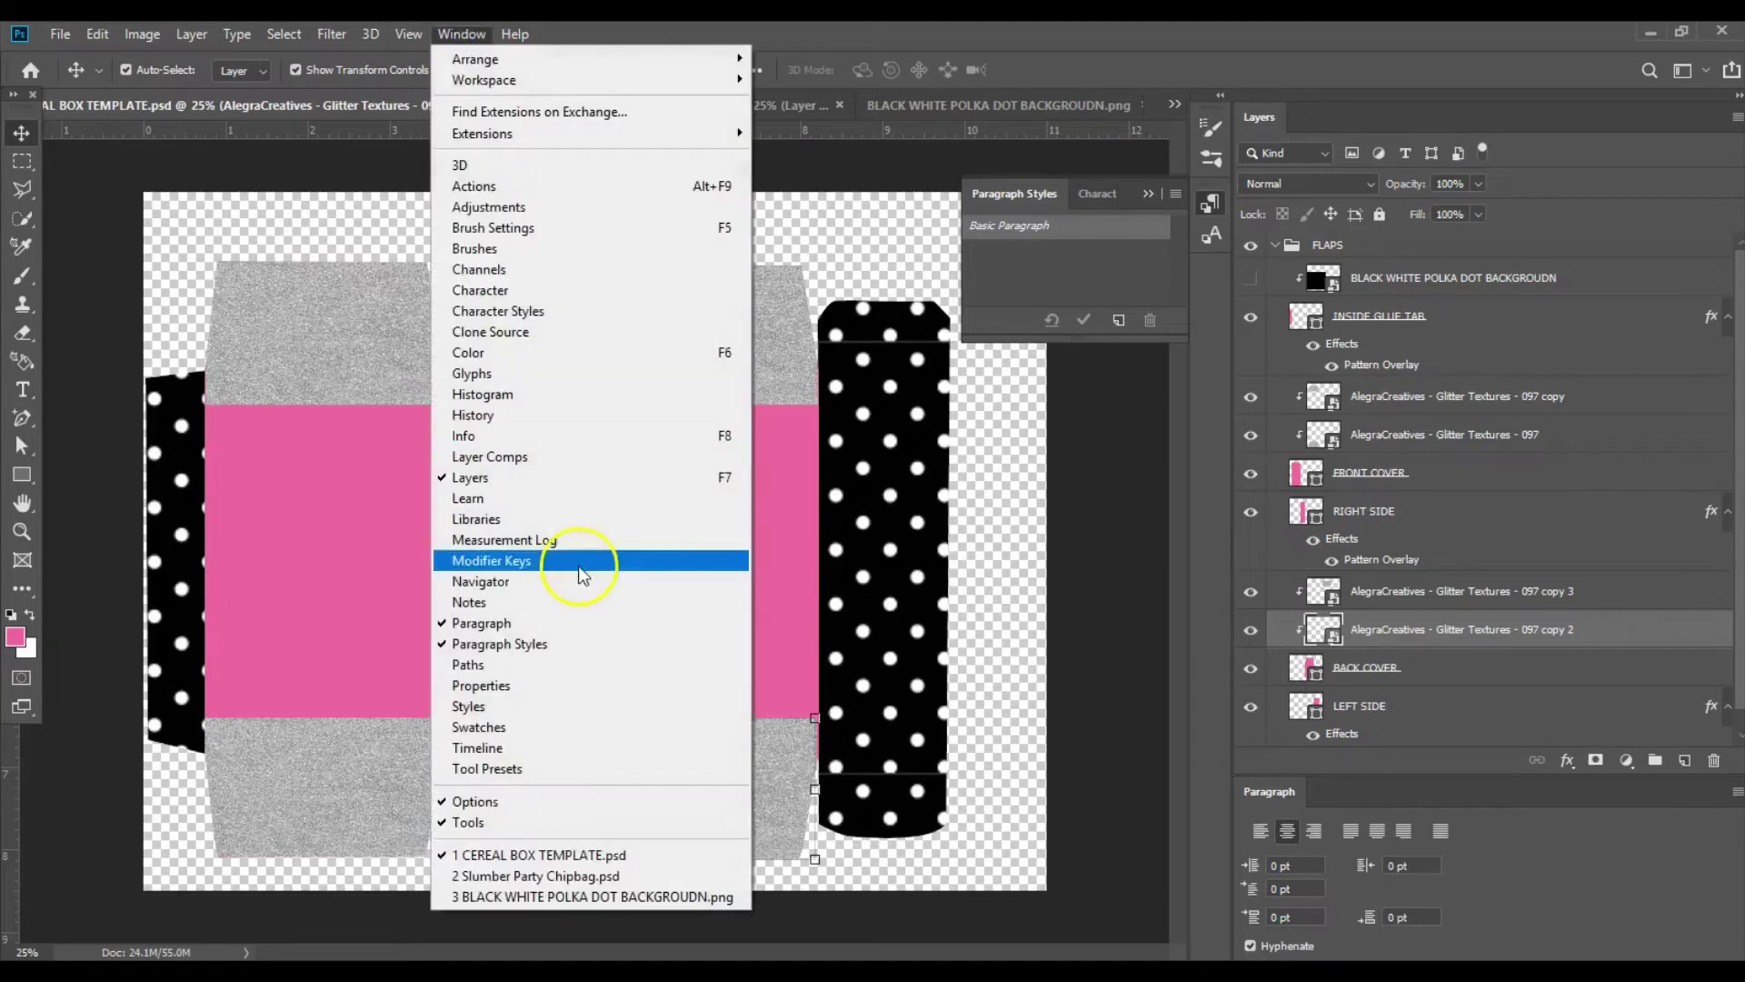
left_click(409, 34)
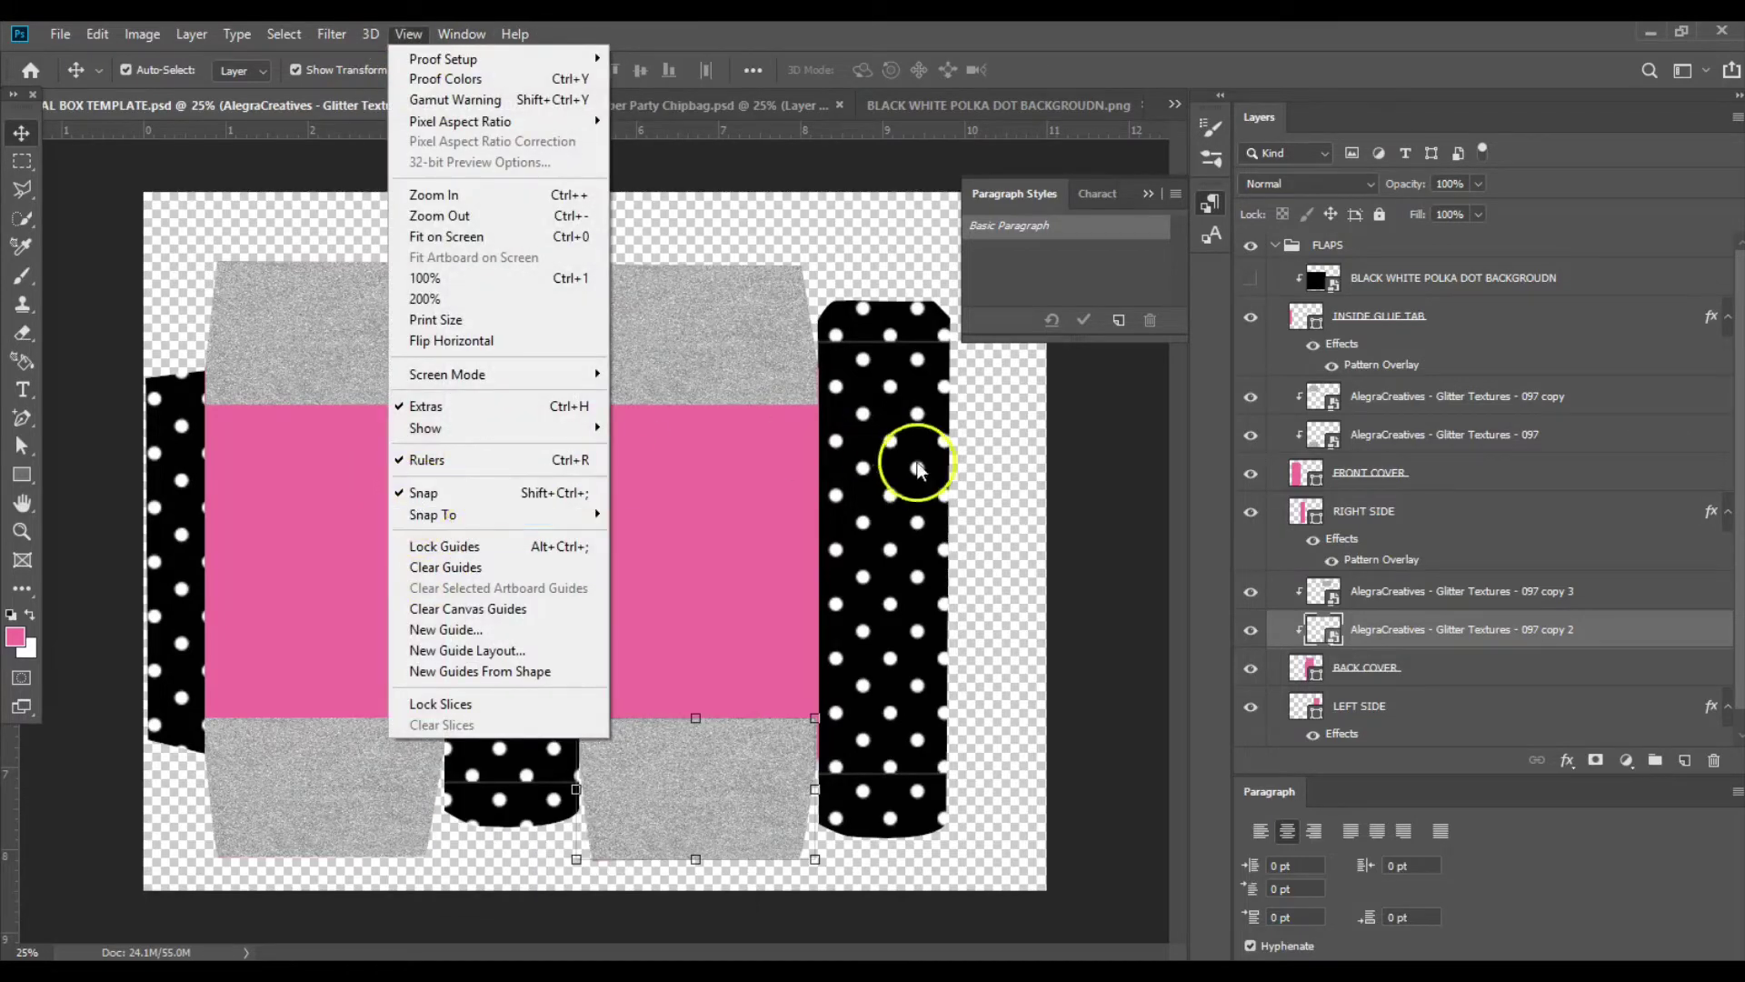
left_click(1056, 500)
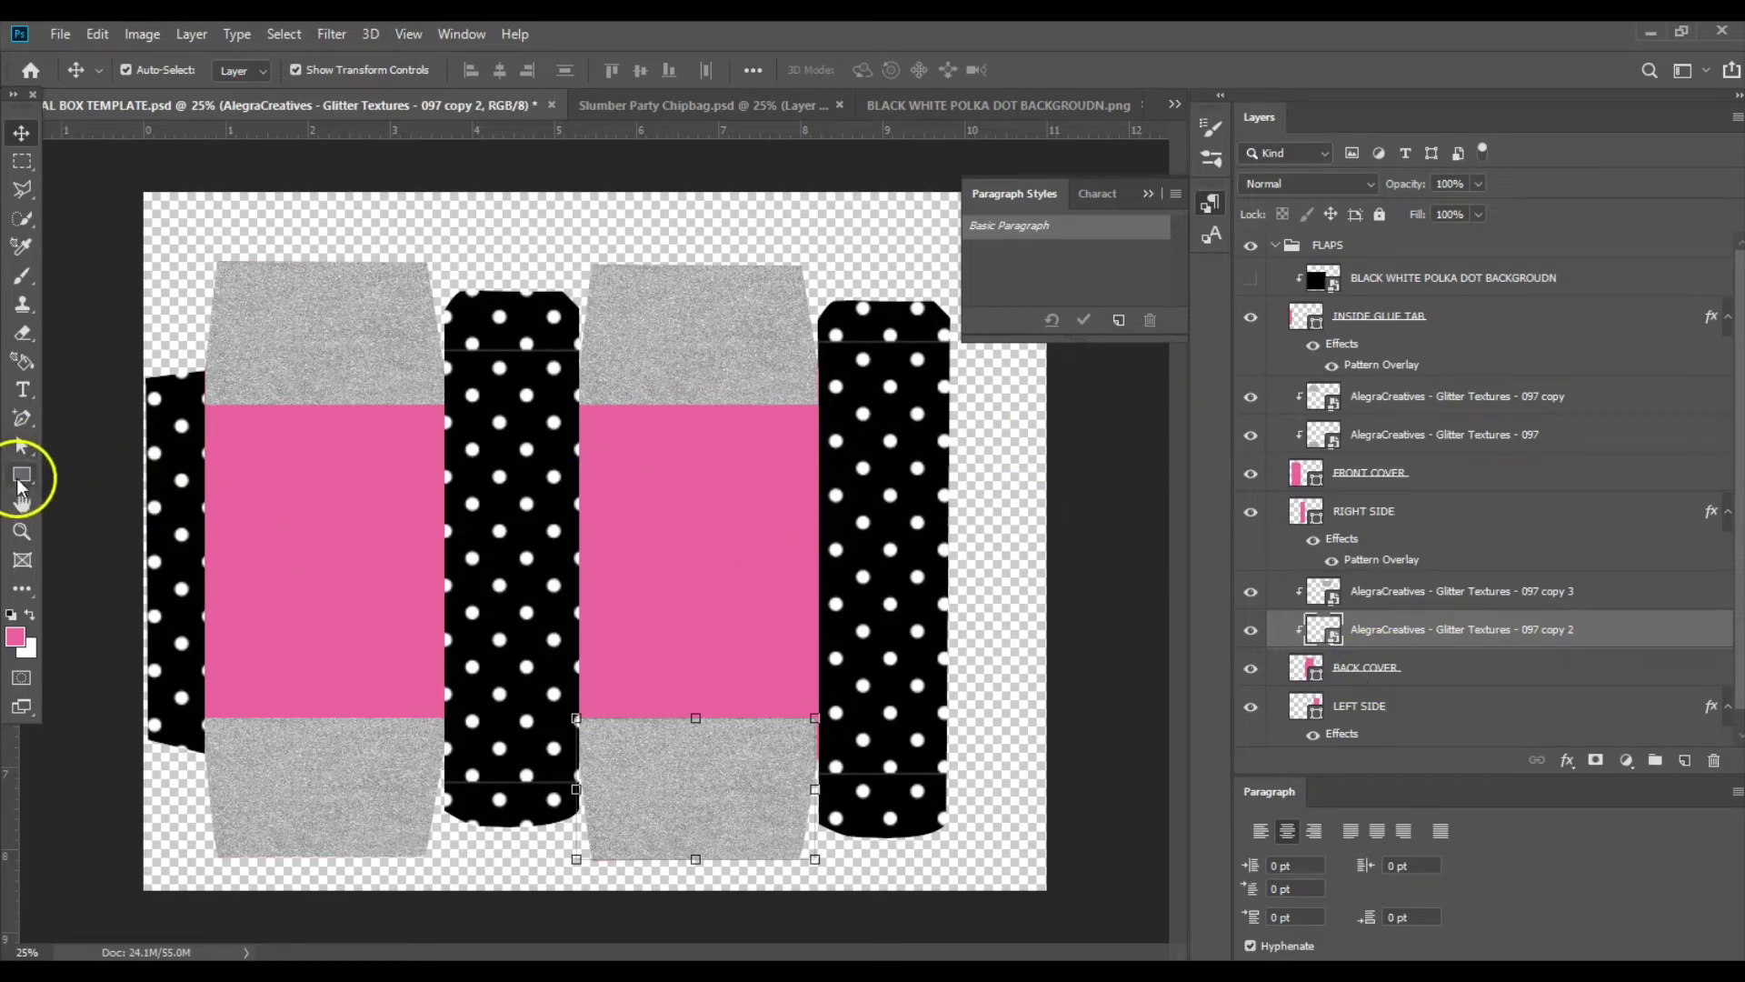
Draw a rectangle about 872 by 45 px across the front cover just below the top glitter band and fill it with black (000000).
left_click_drag(17, 478, 62, 478)
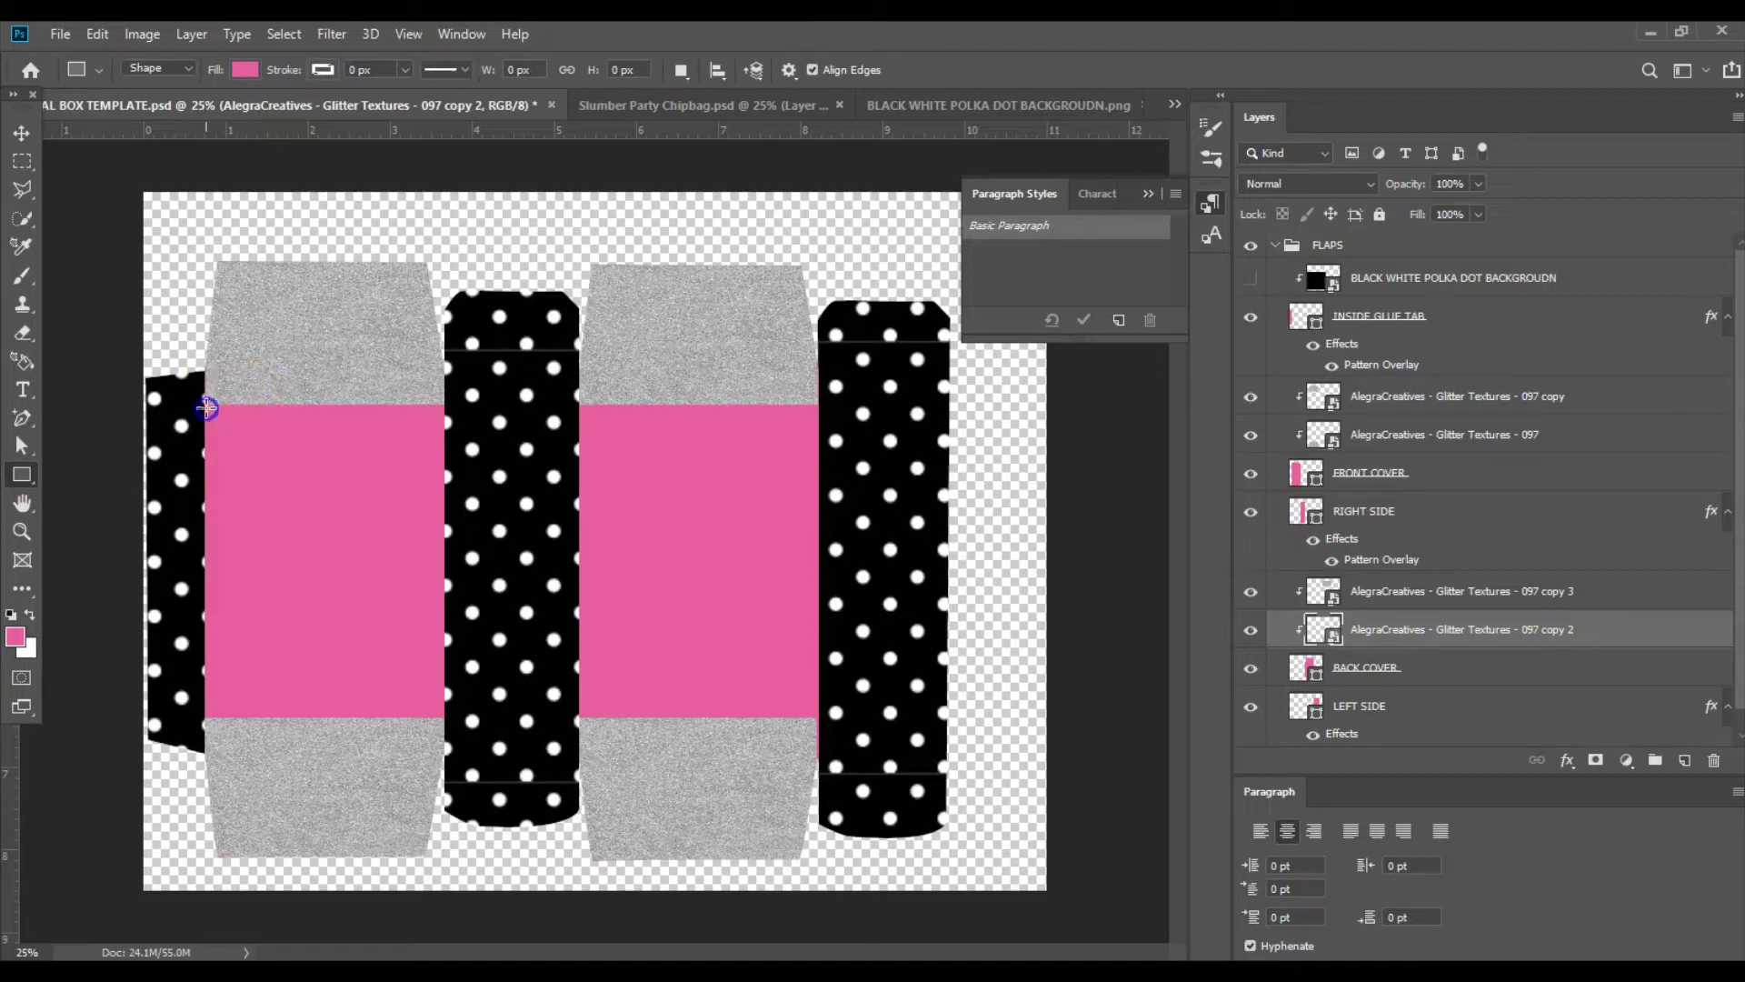
left_click_drag(206, 406, 444, 419)
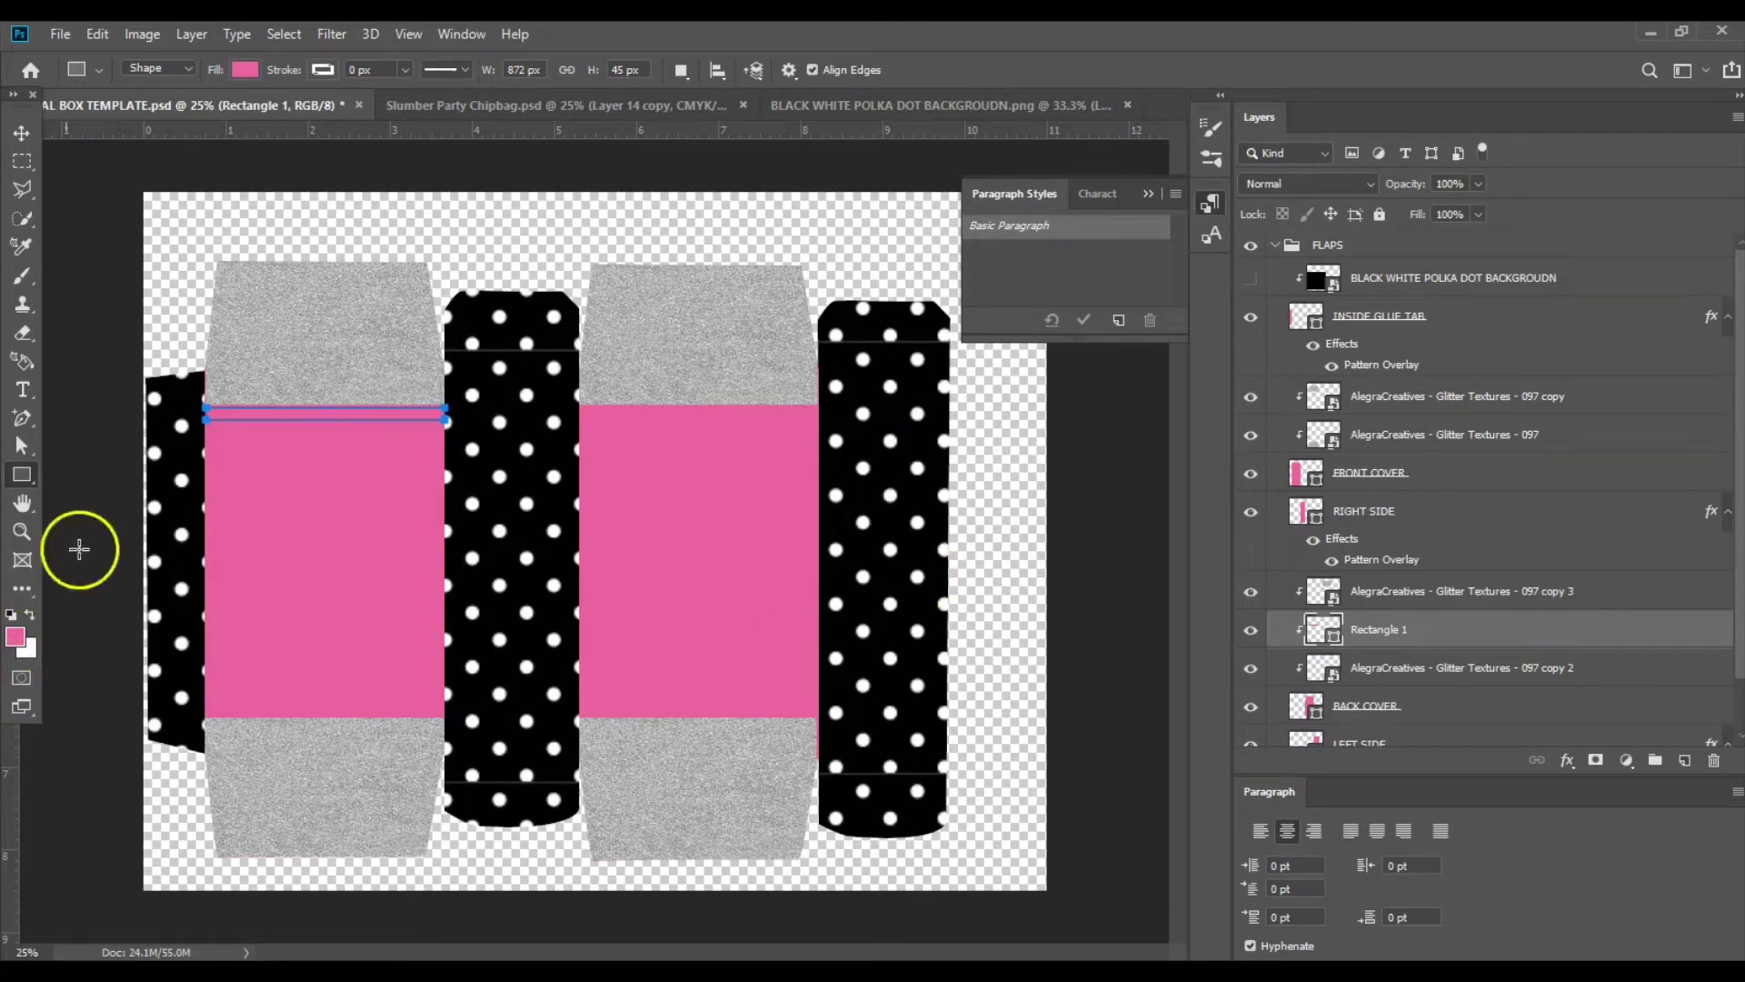
left_click(244, 69)
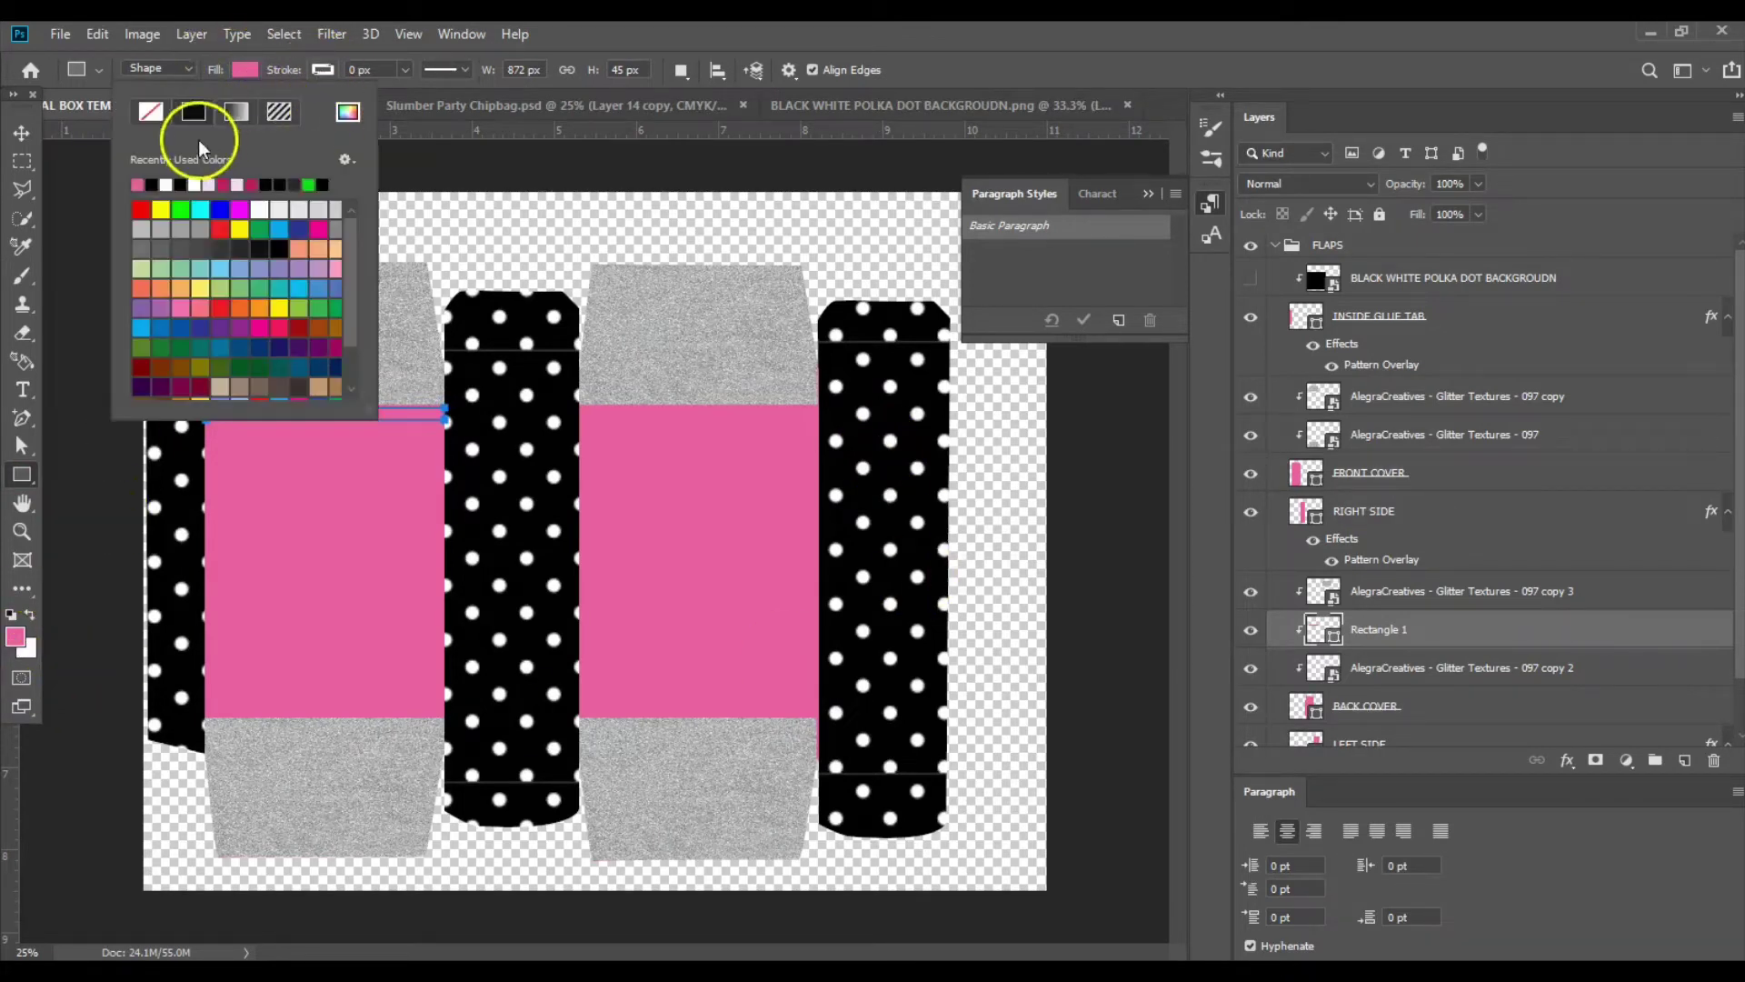
left_click(153, 185)
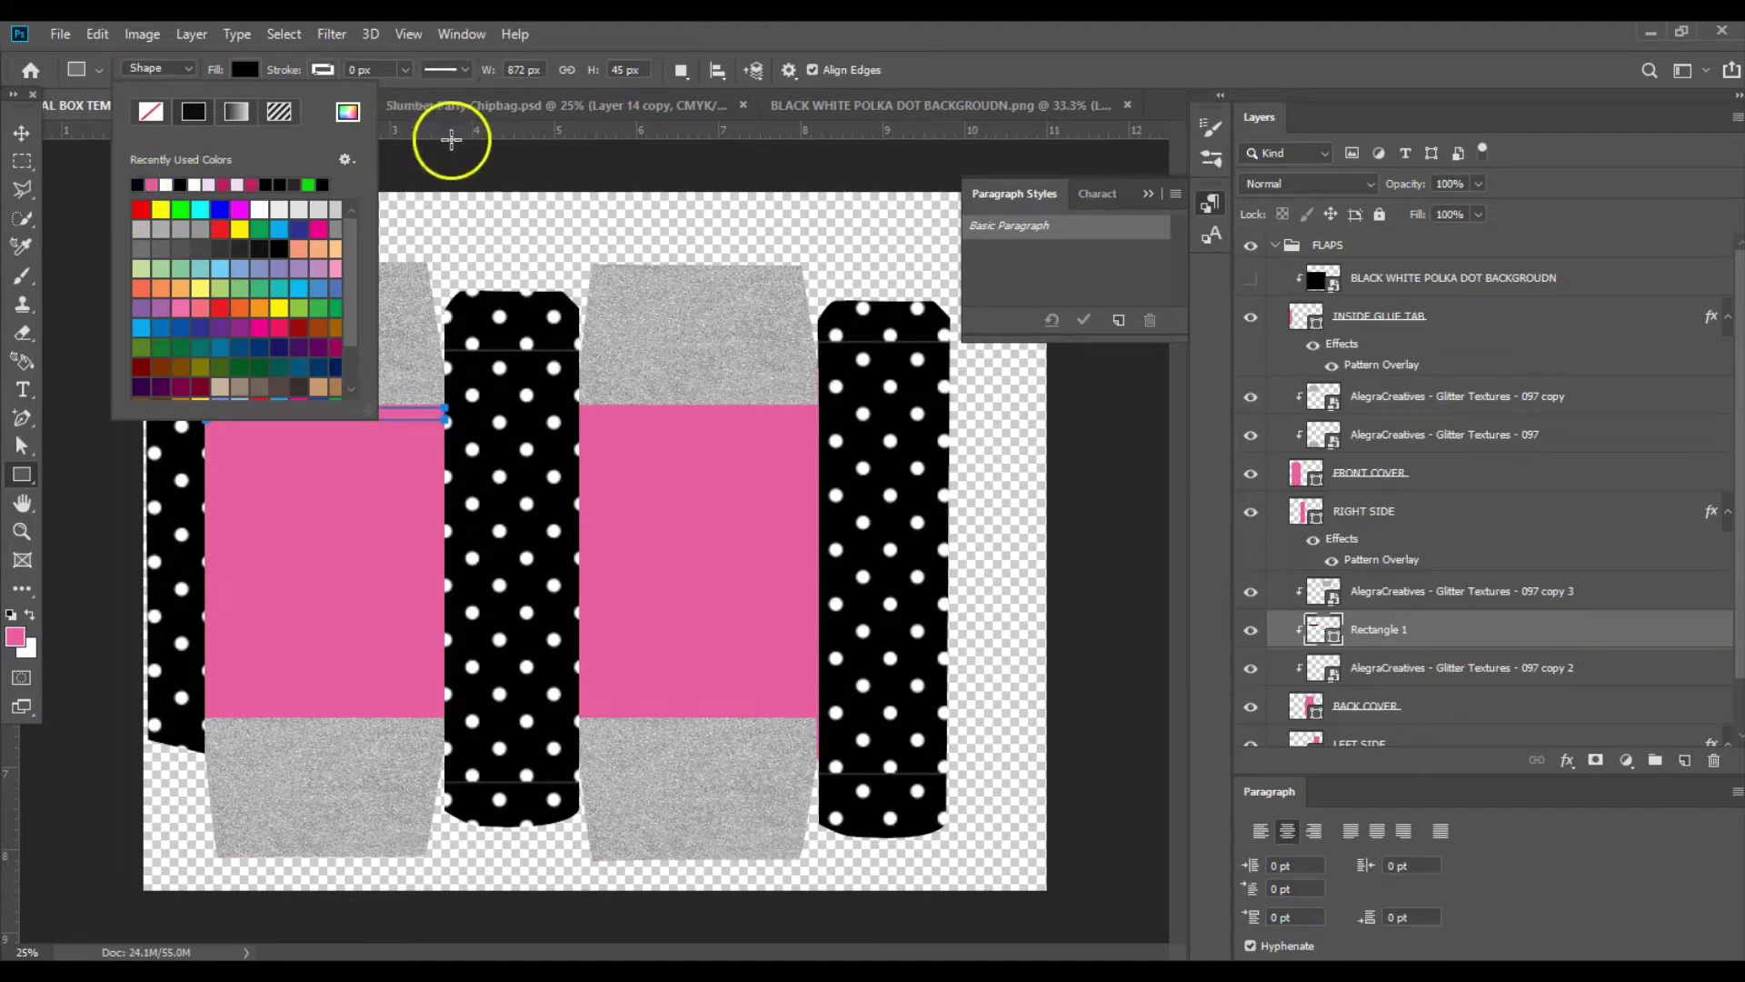
left_click(348, 111)
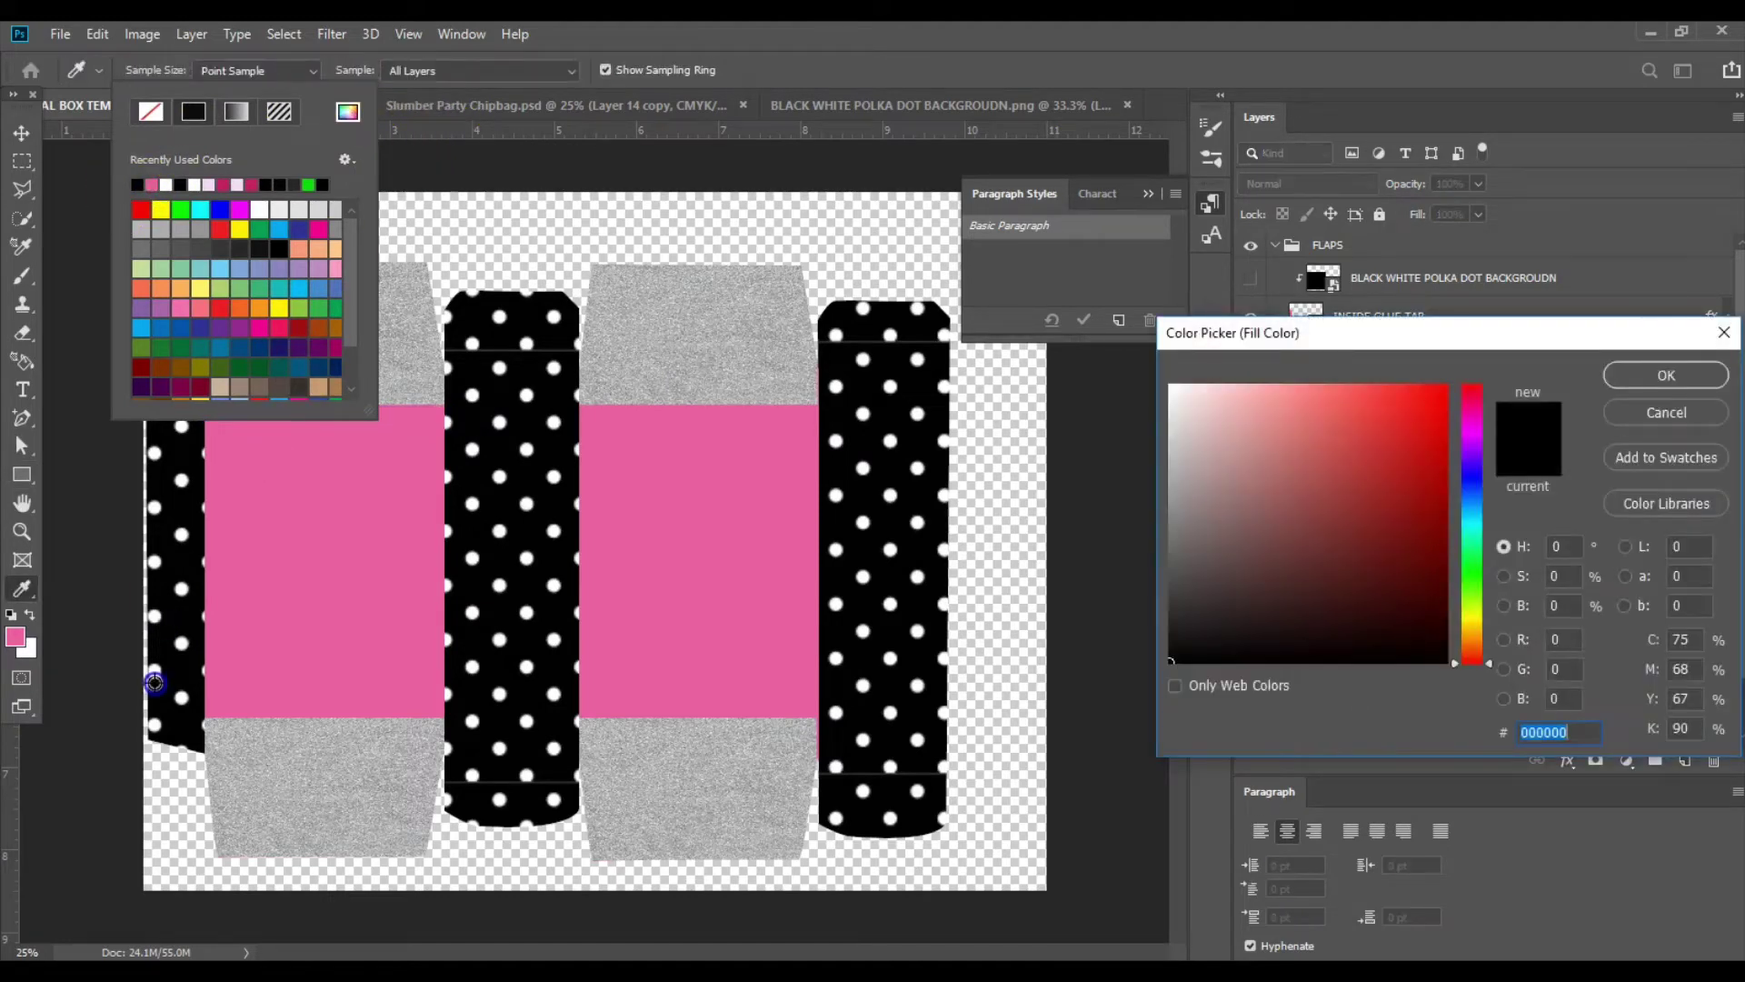
left_click(1644, 373)
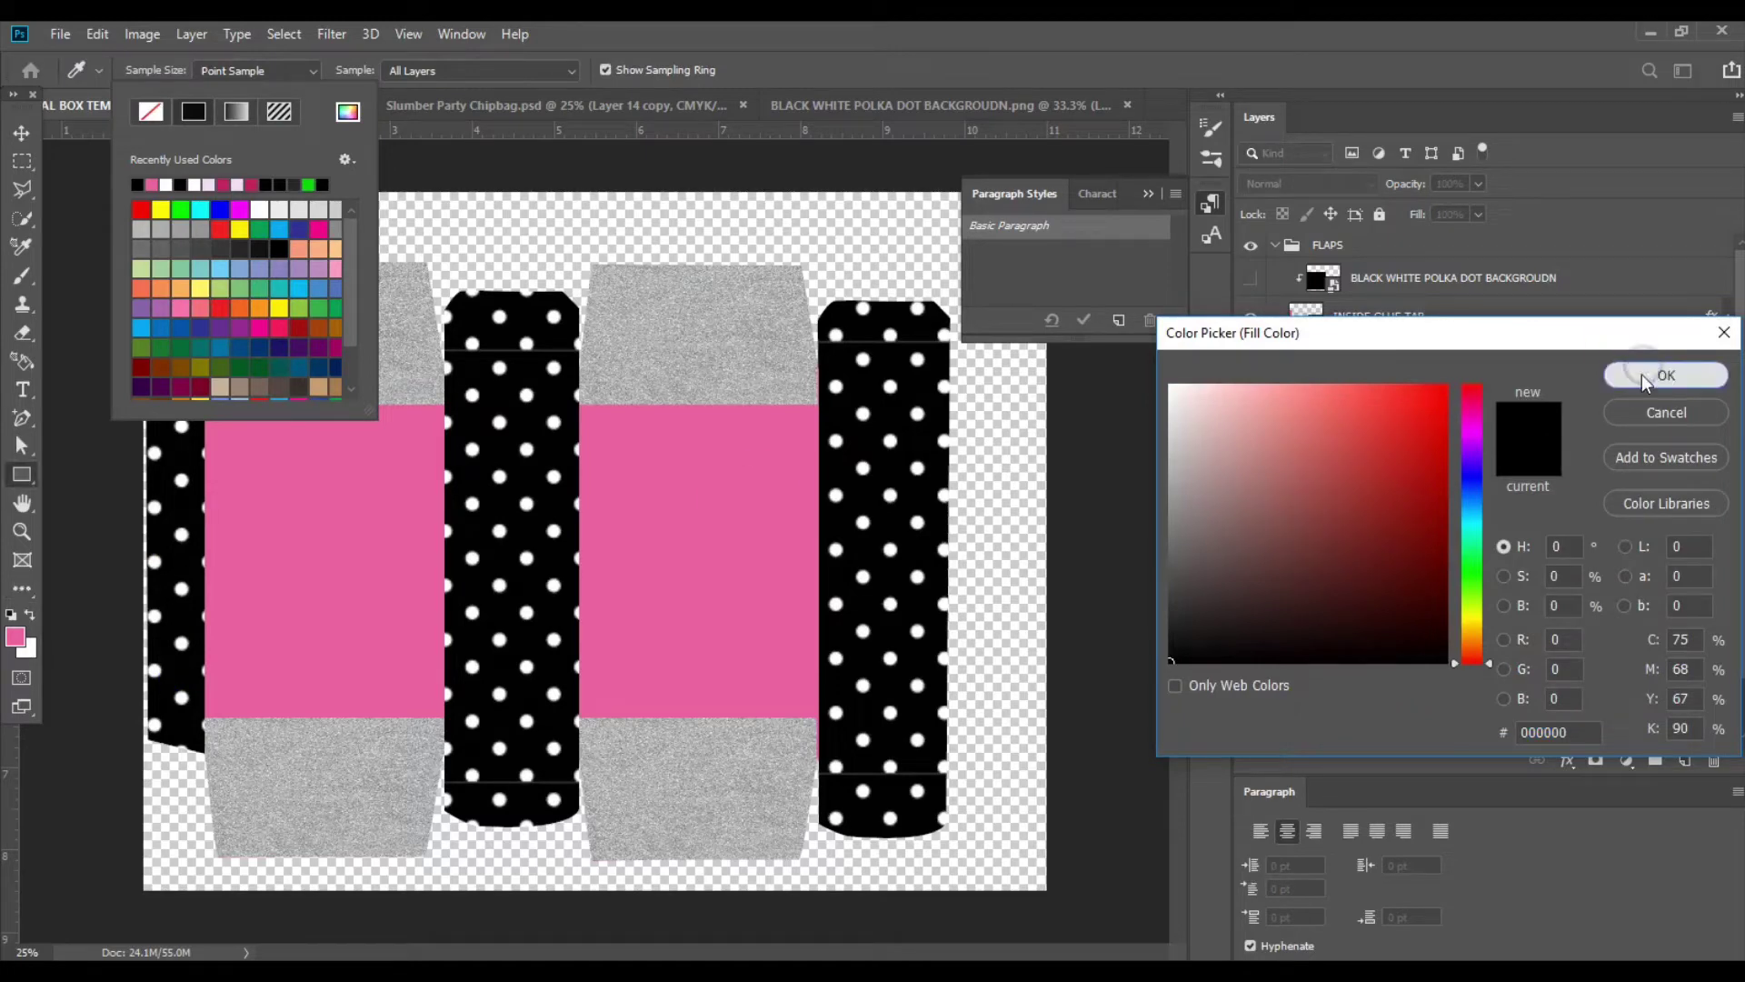
Move the black stripe's layer above the front cover glitter layers and extend its outer end slightly toward the glue tab.
left_click(22, 134)
left_click_drag(1467, 647, 1418, 396)
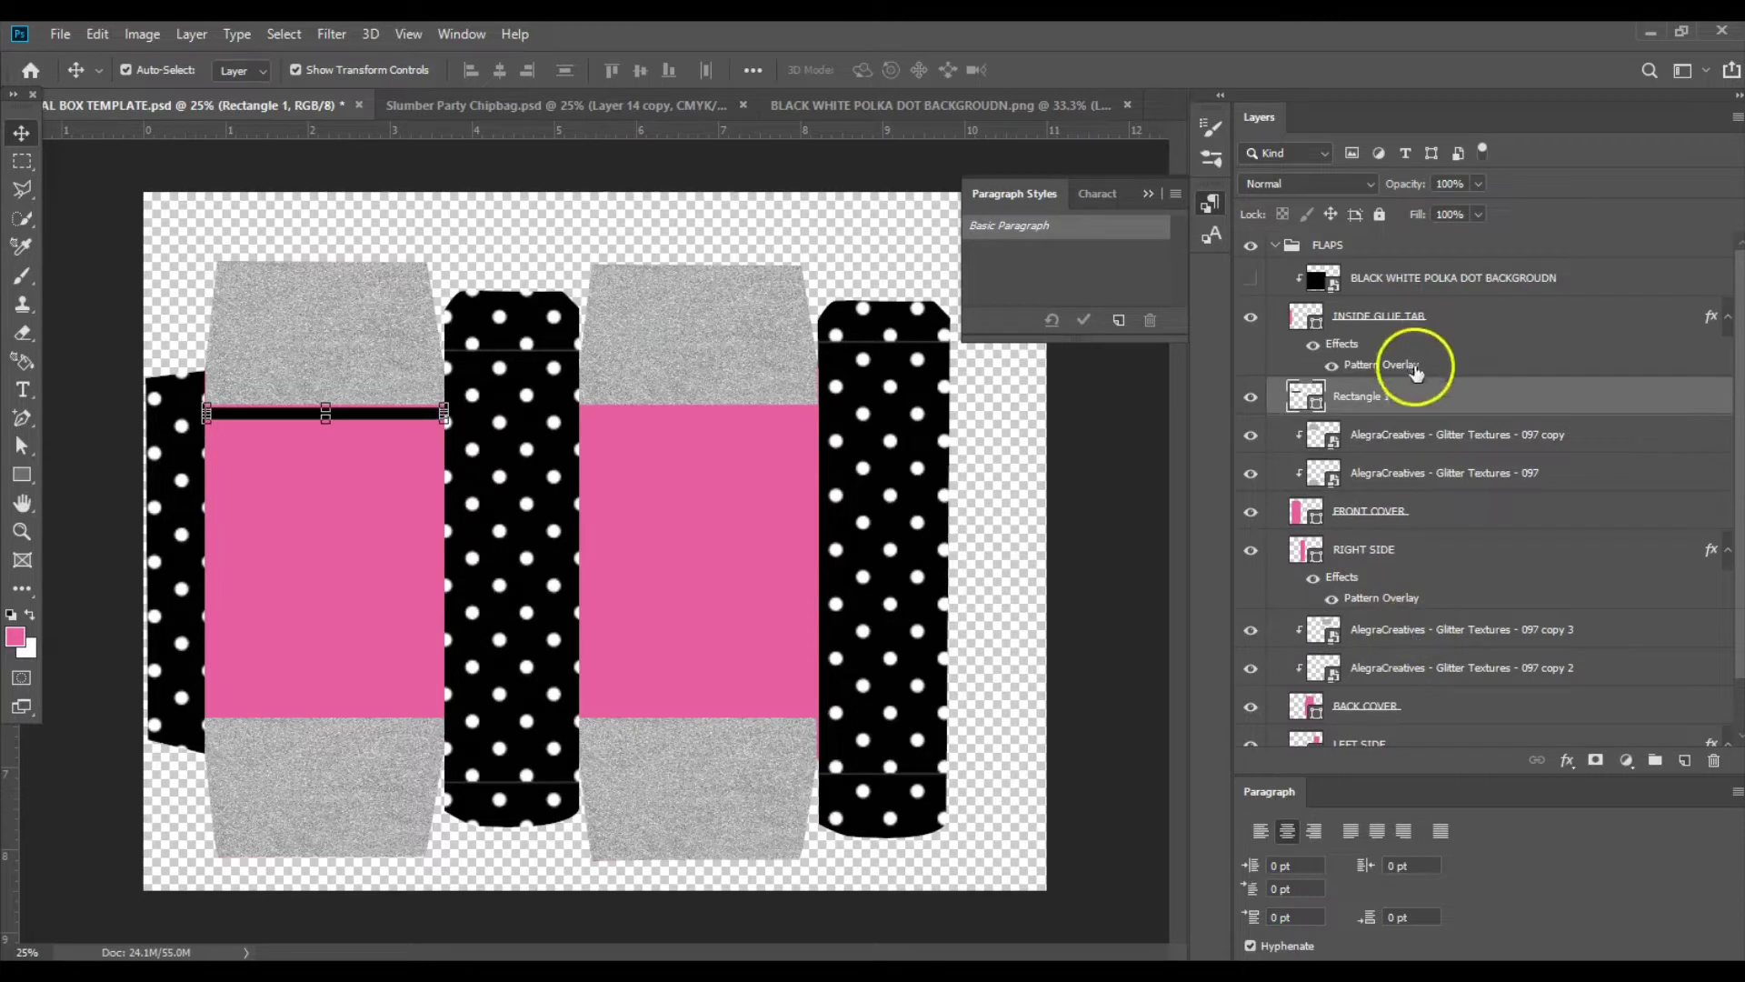
left_click(160, 290)
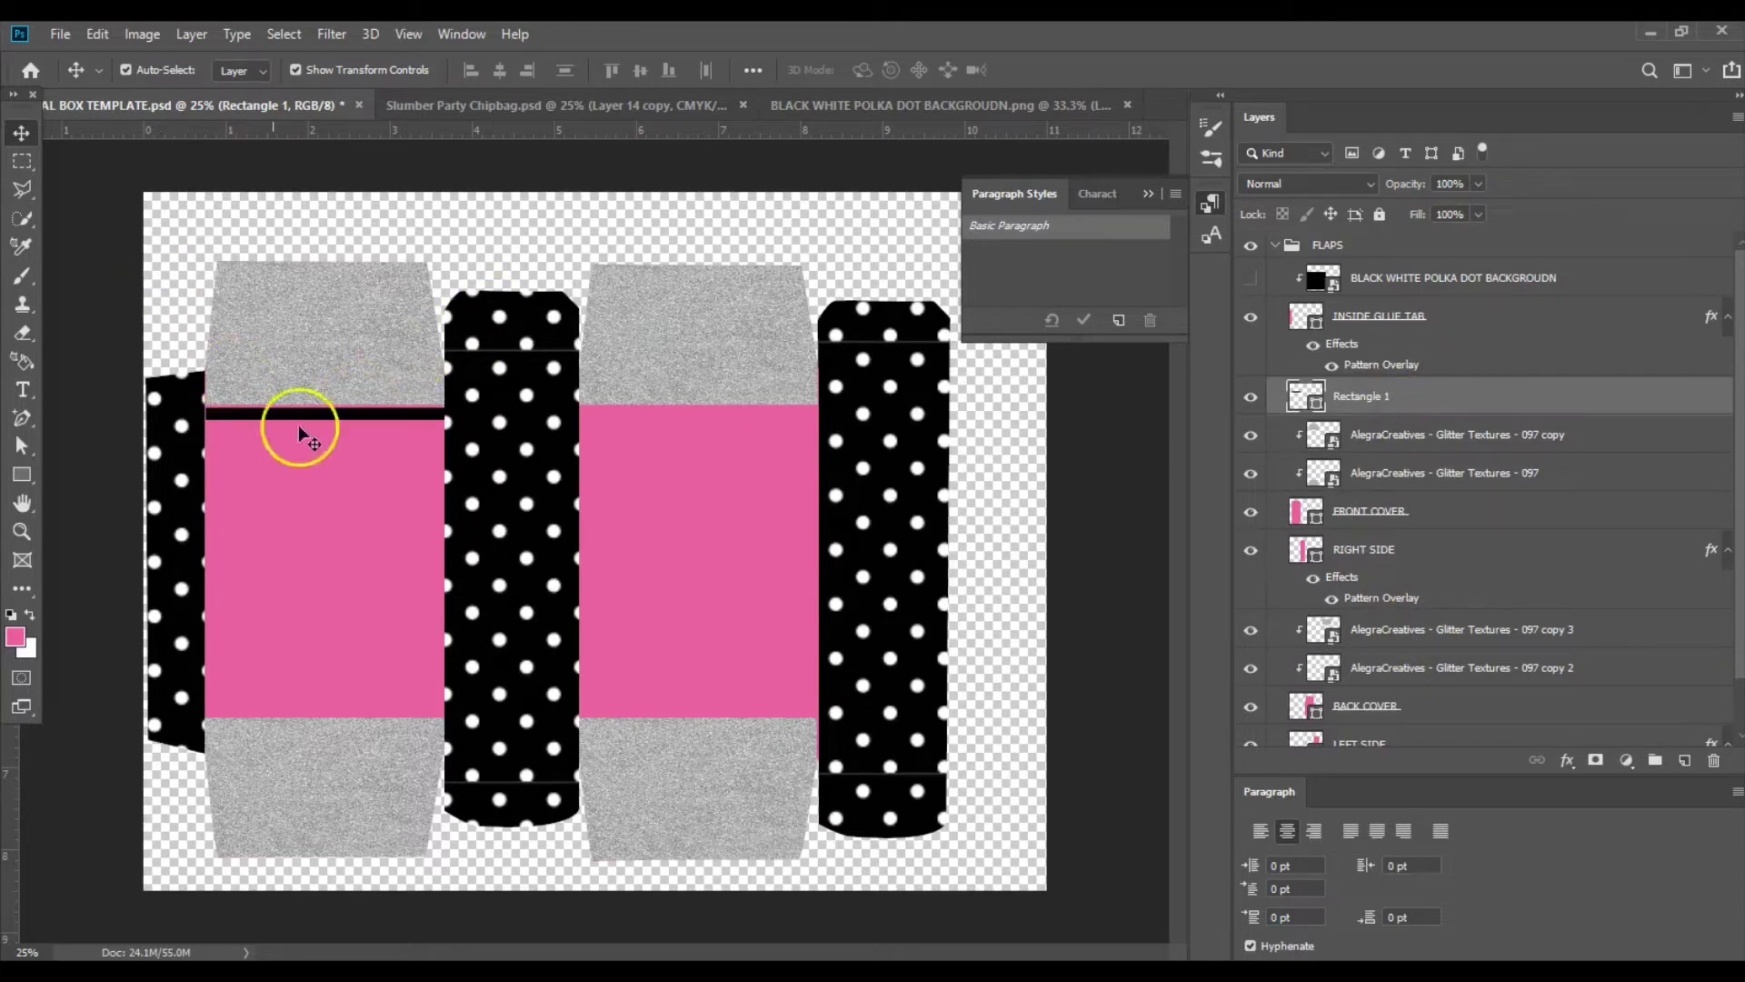
left_click(289, 417)
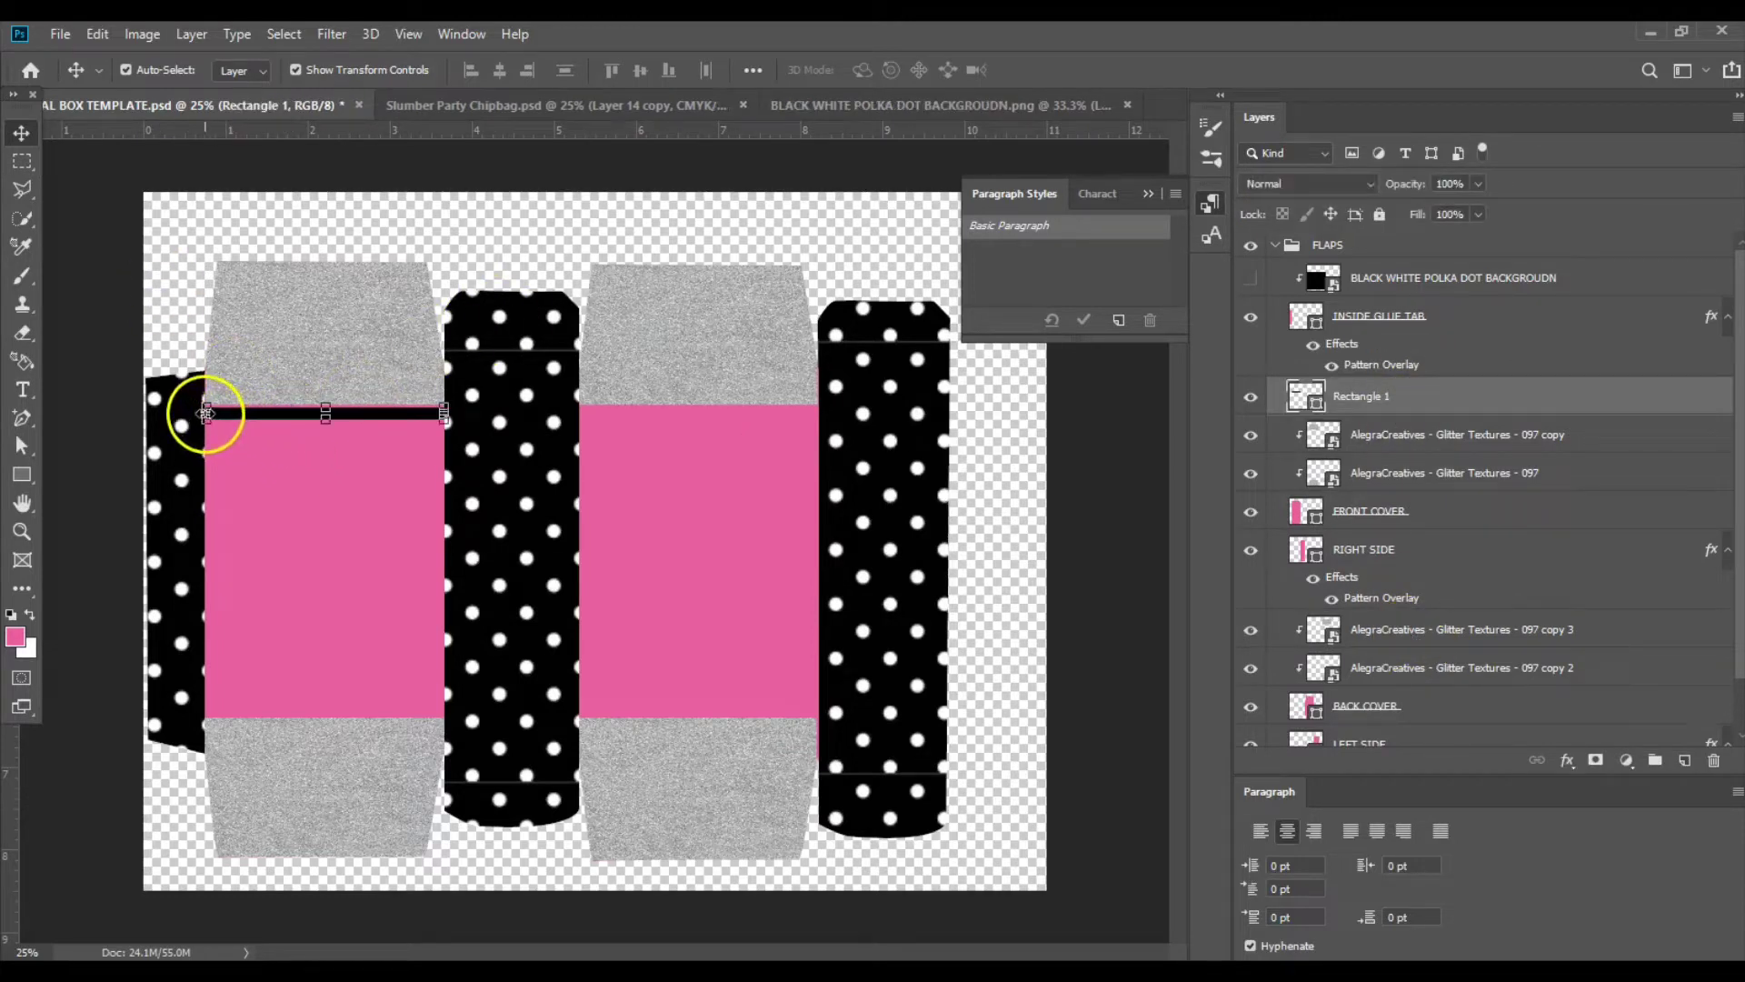
left_click_drag(203, 414, 197, 413)
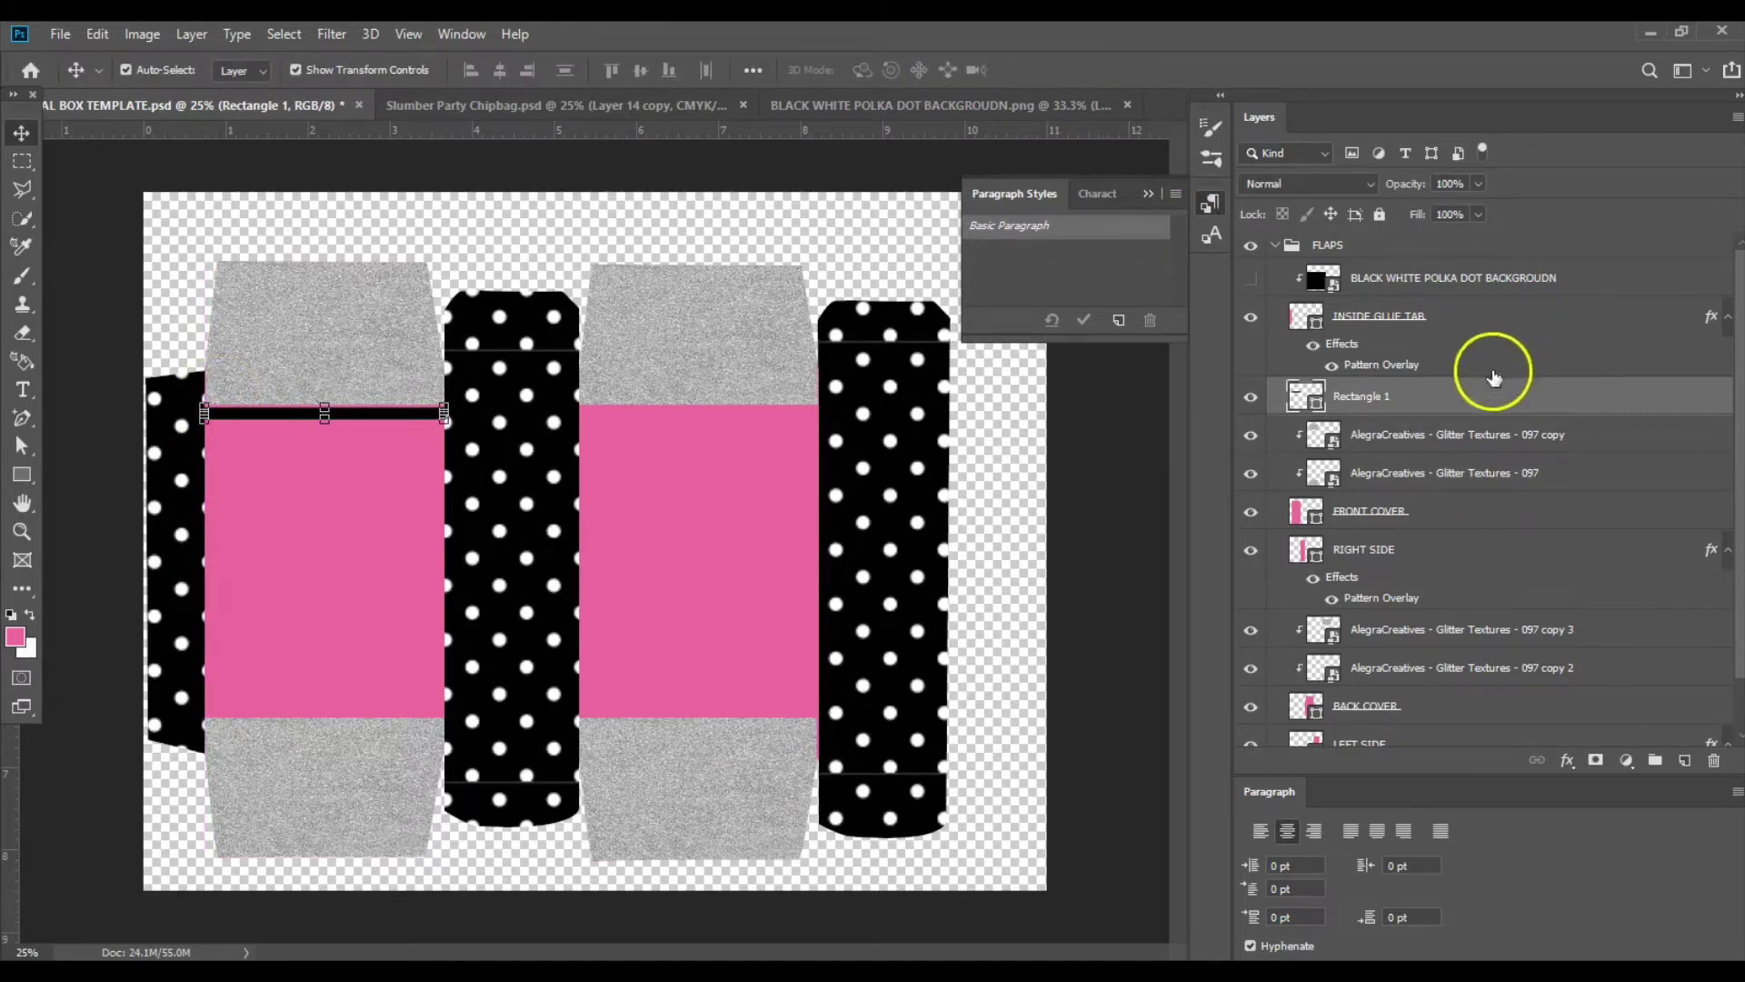
Duplicate the black stripe twice and stack the copies beneath it on the front cover, leaving thin pink gaps.
right_click(1436, 393)
left_click(1516, 155)
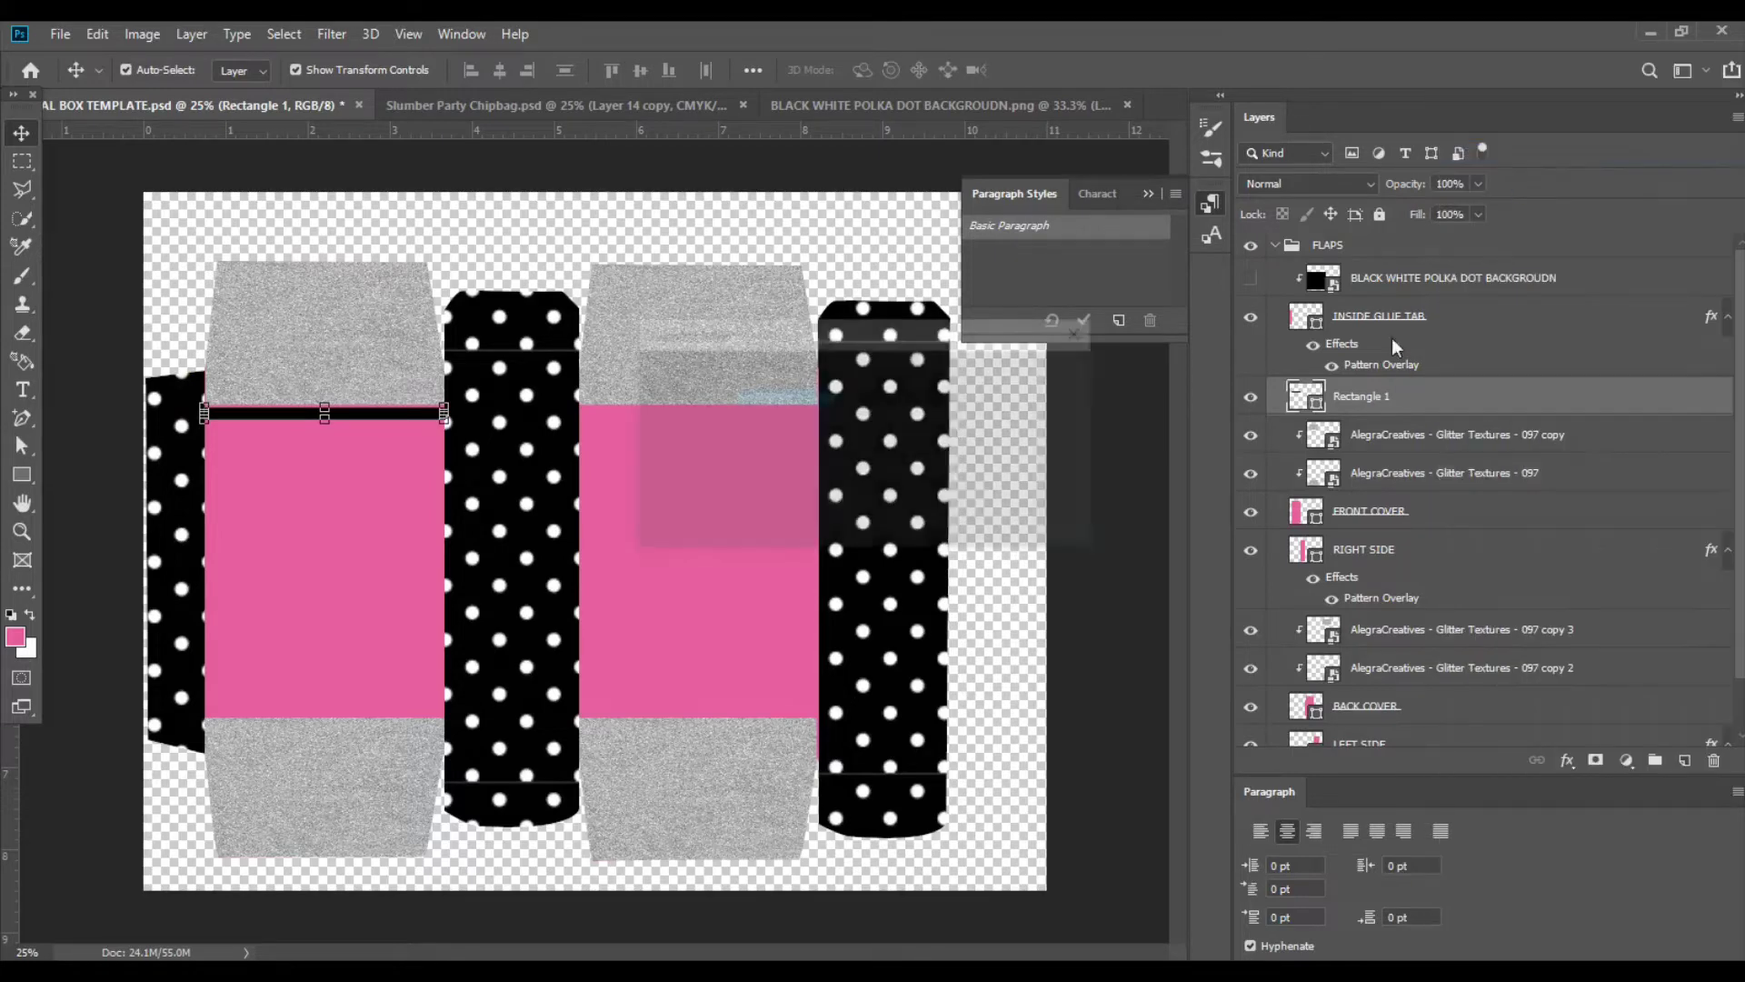
left_click(1052, 380)
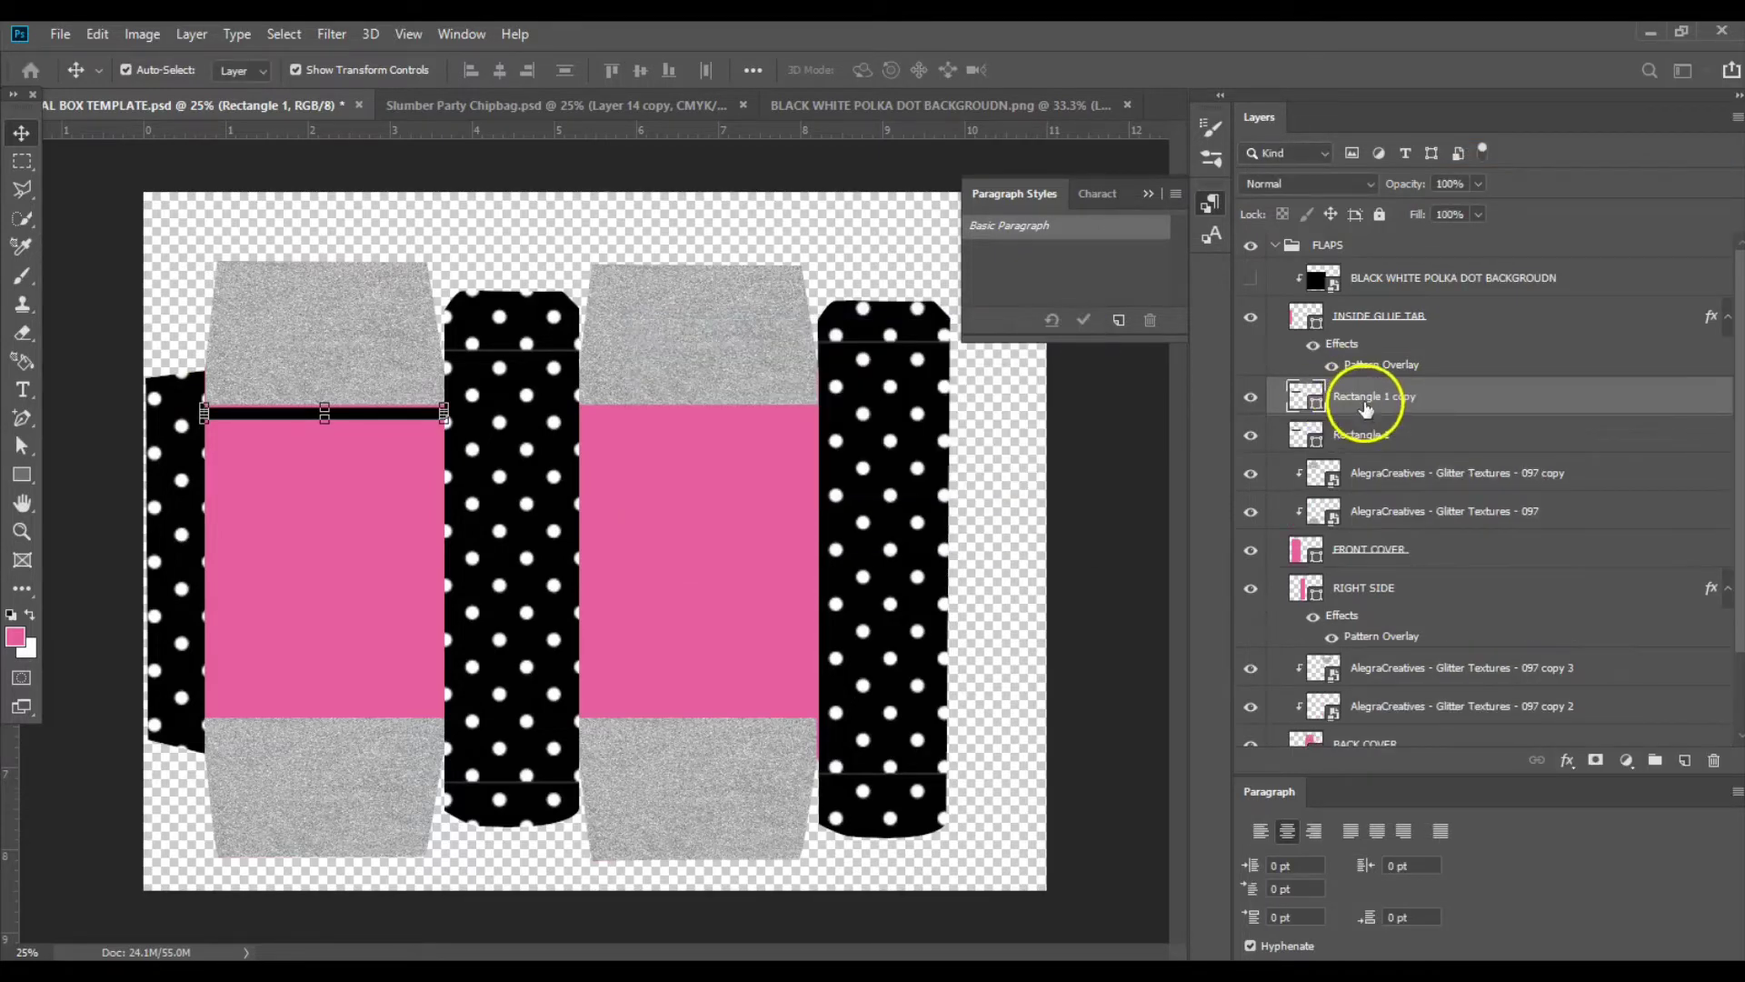
right_click(1359, 409)
left_click(1429, 153)
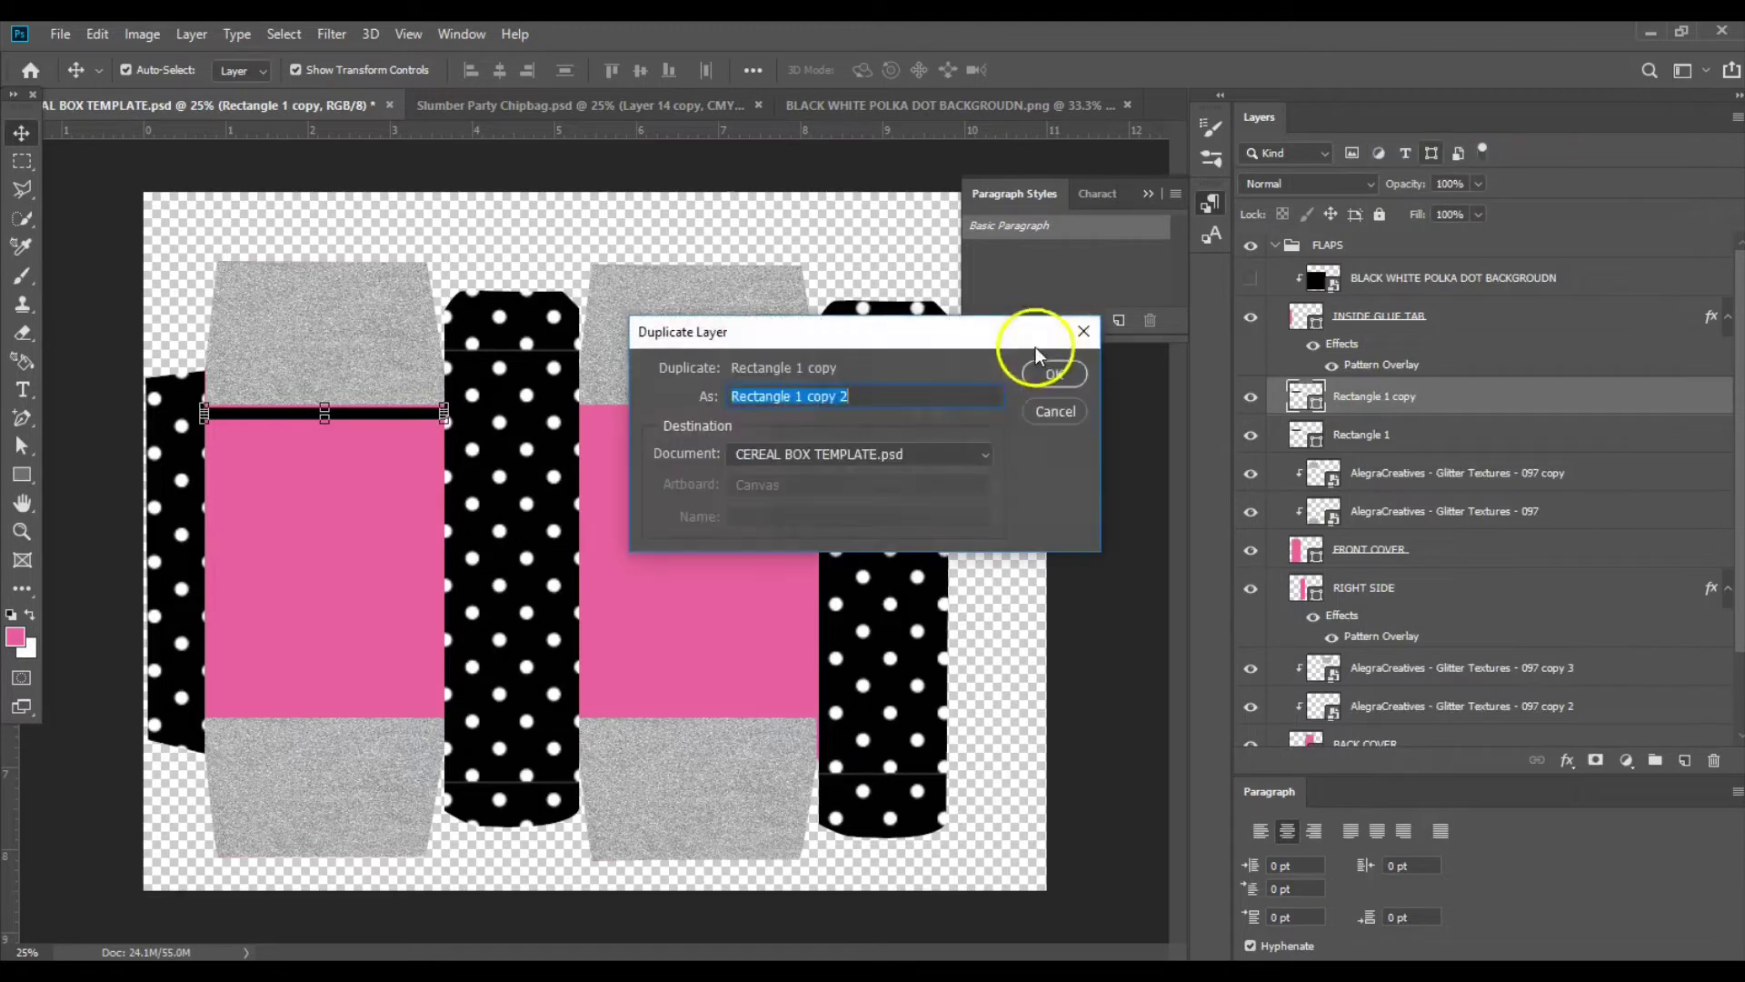
left_click(1045, 373)
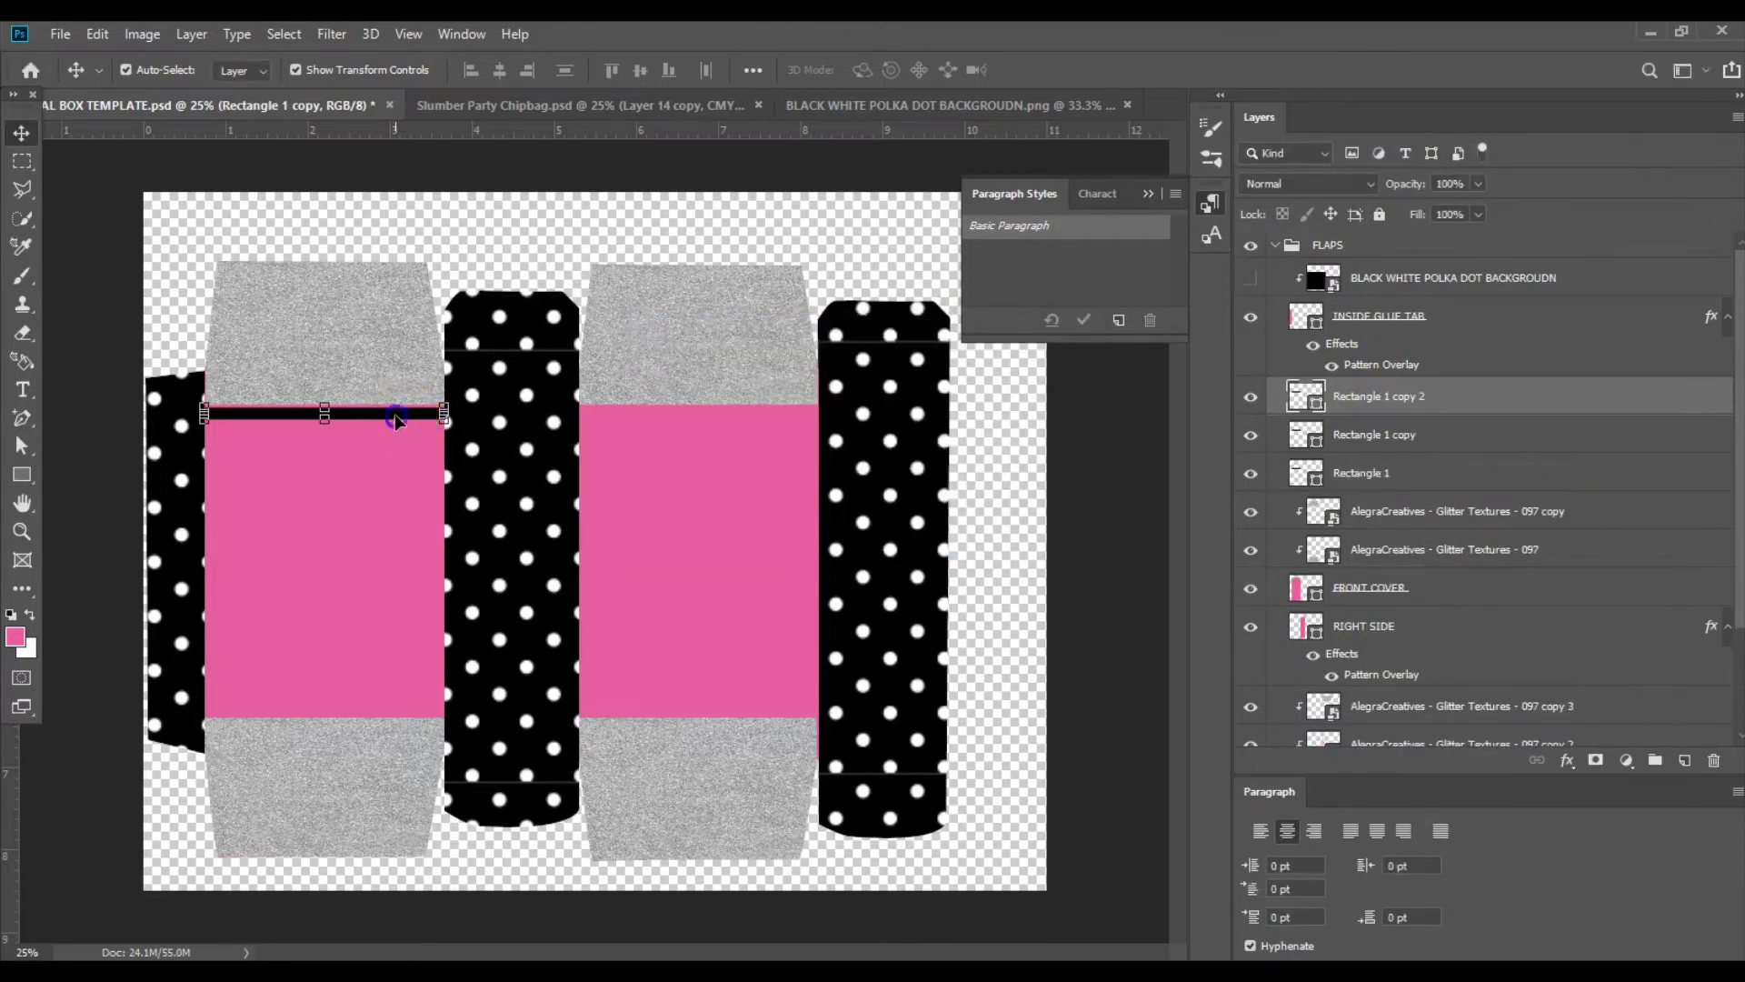
left_click_drag(395, 418, 414, 457)
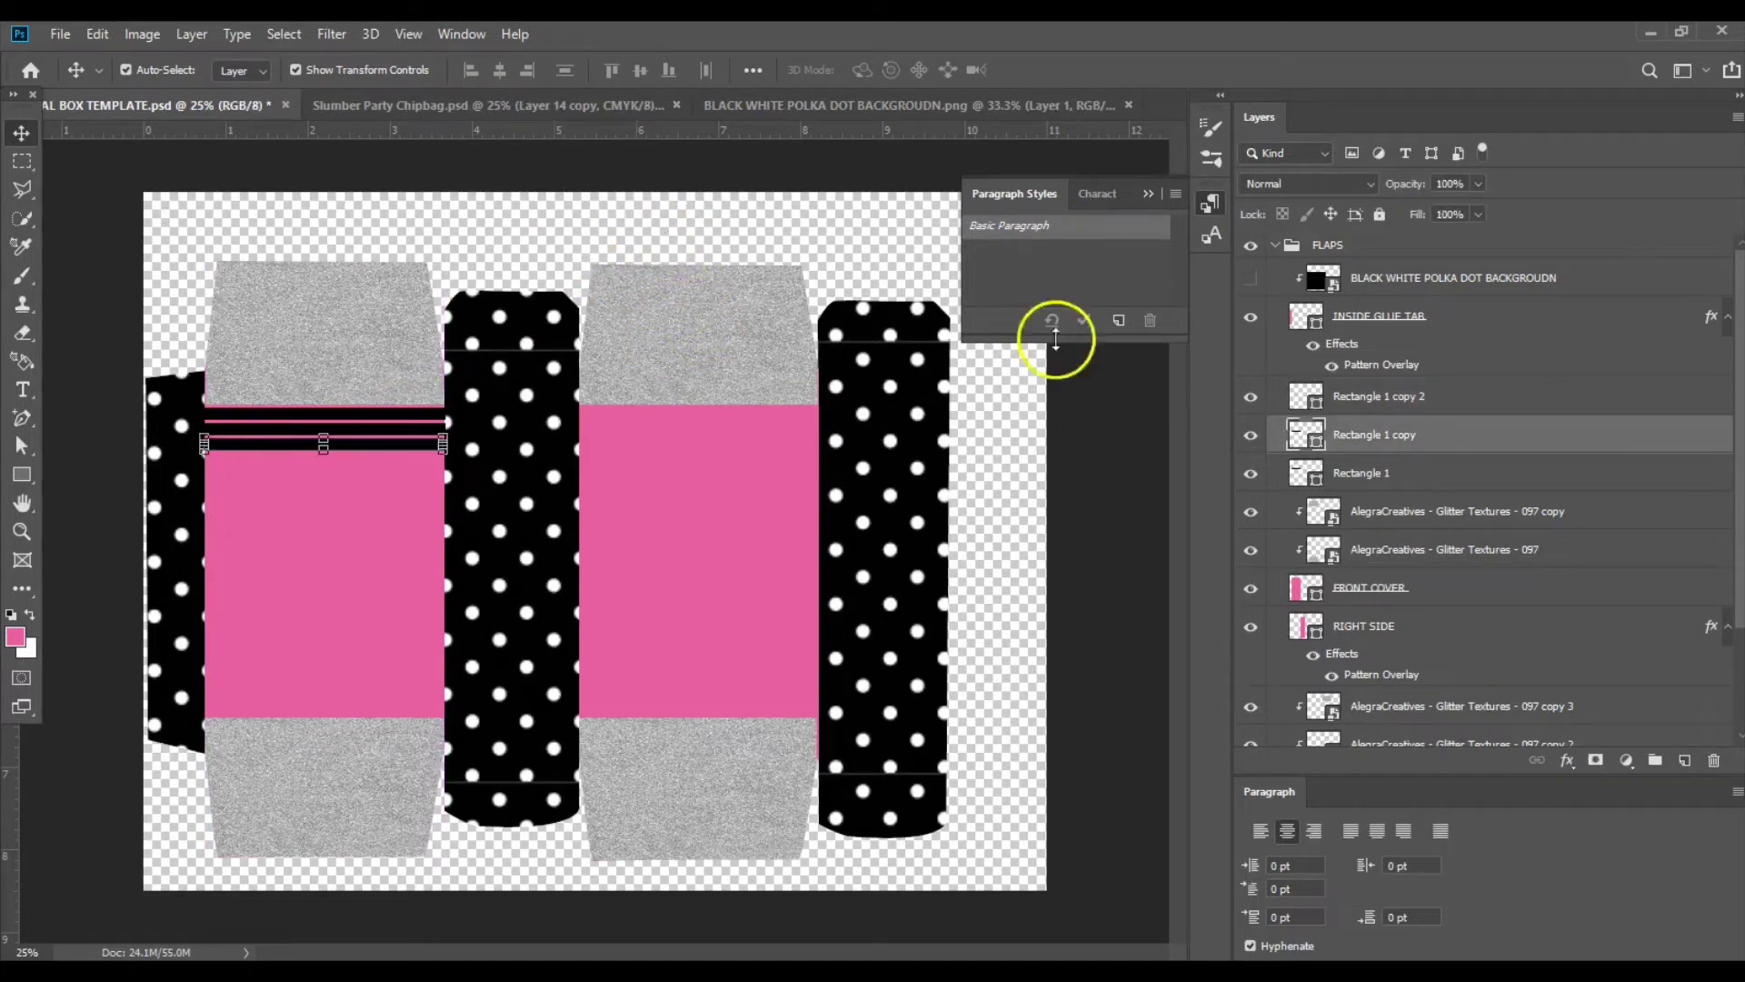
Select the three black stripe layers, distribute them evenly by vertical centers and align their horizontal centers.
left_click(1443, 397)
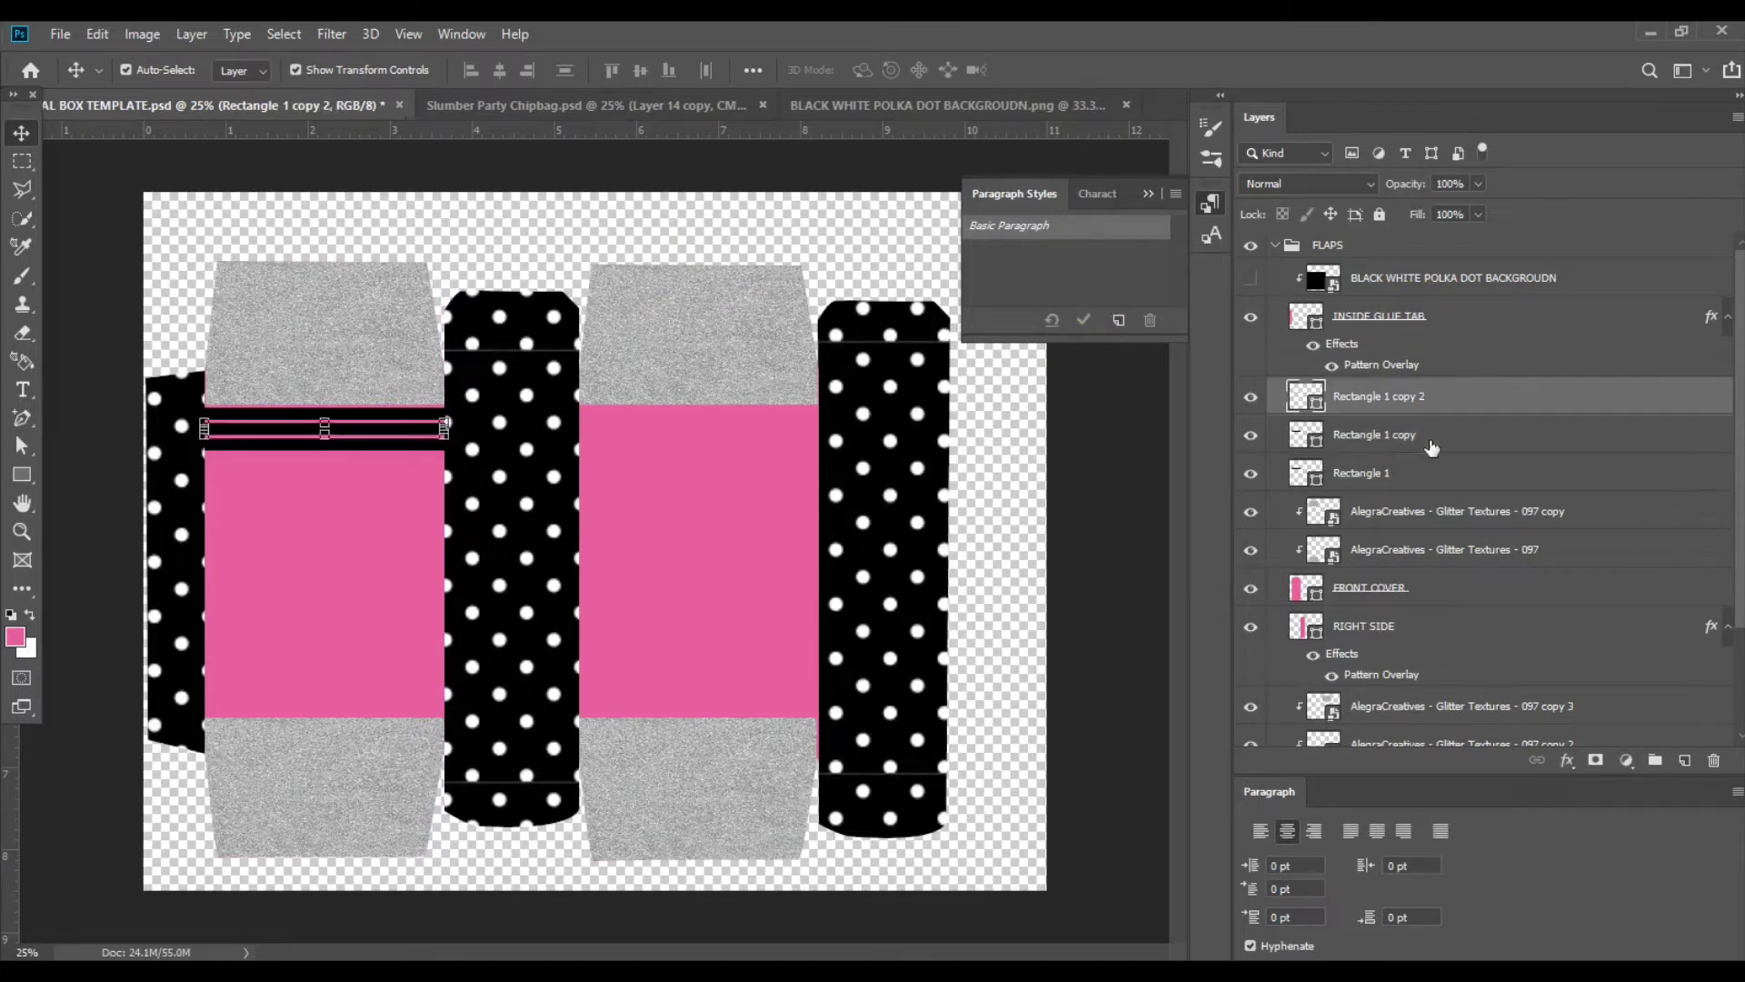
left_click(1412, 436, "shift")
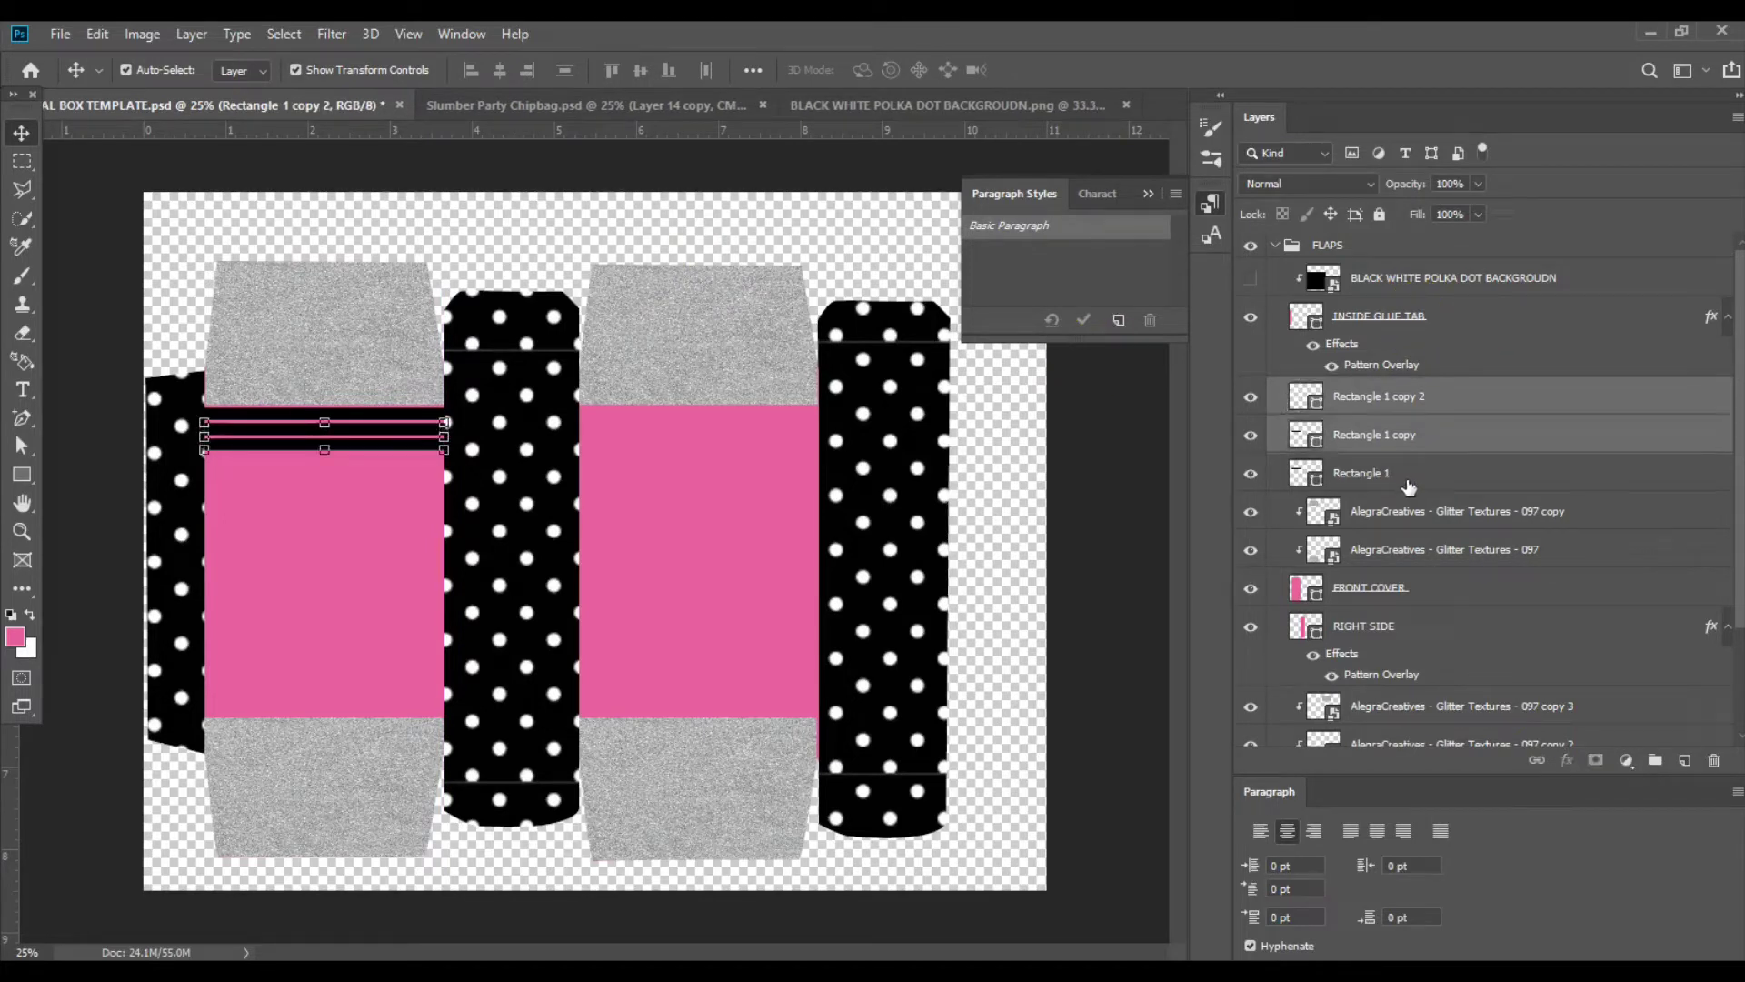
left_click(1409, 482, "shift")
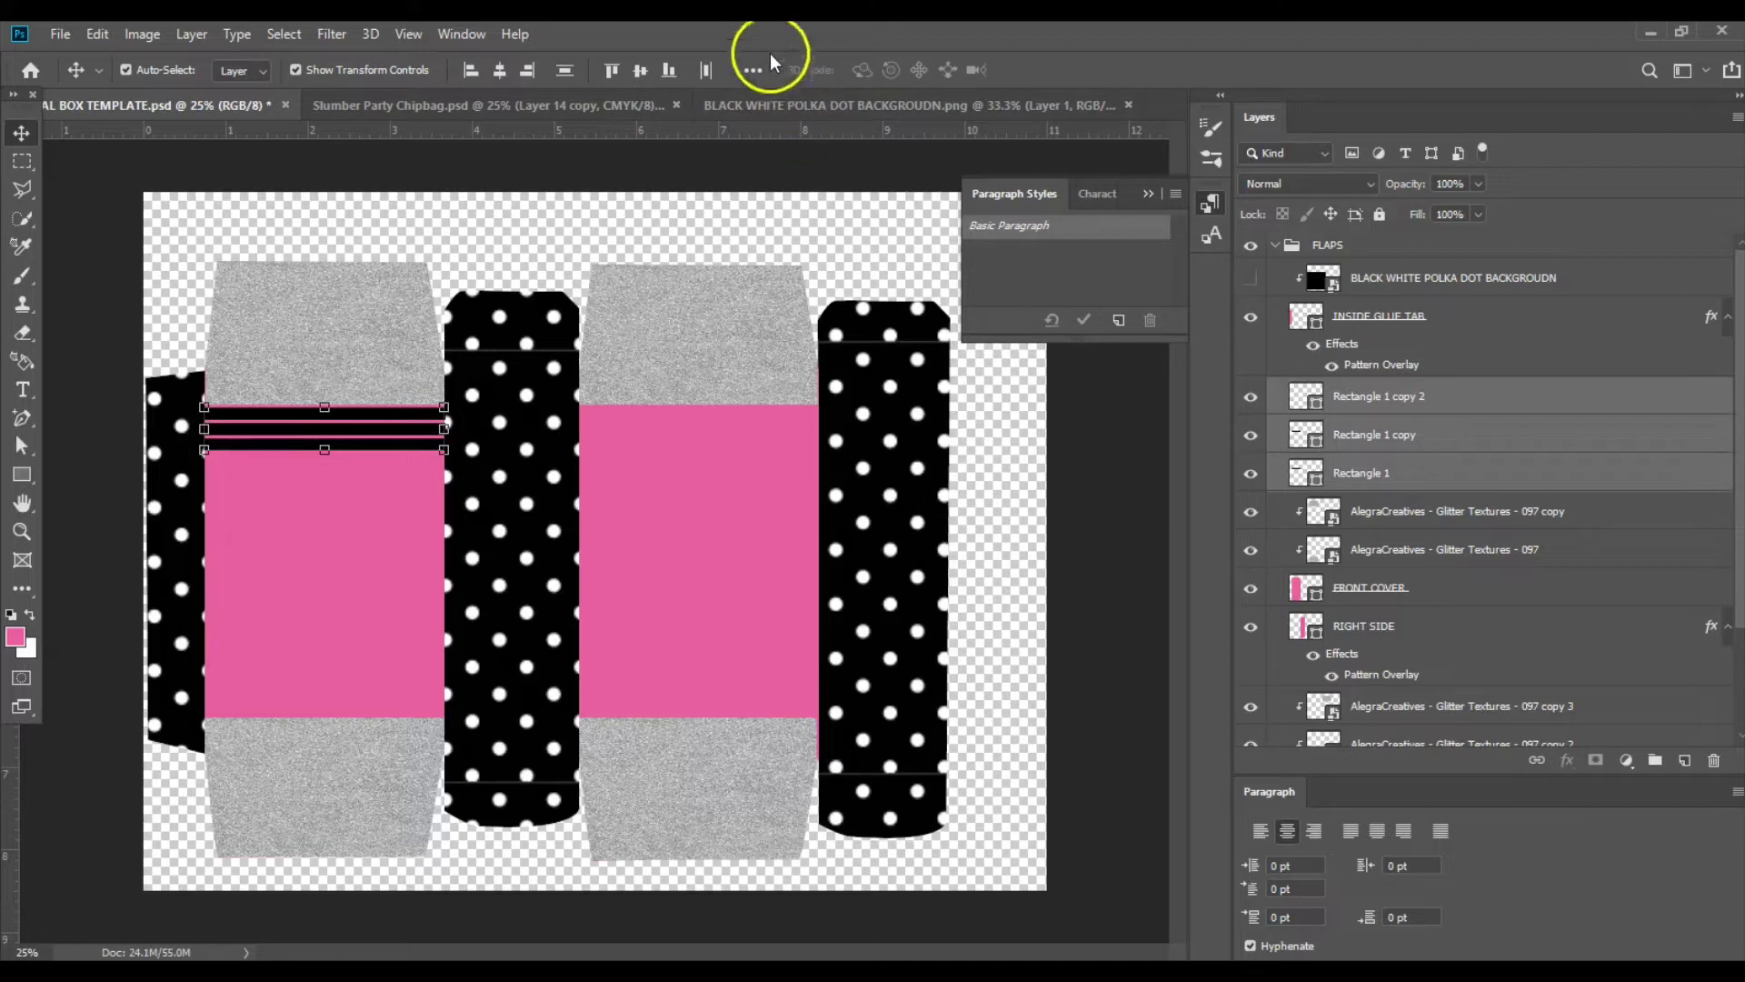
left_click(750, 70)
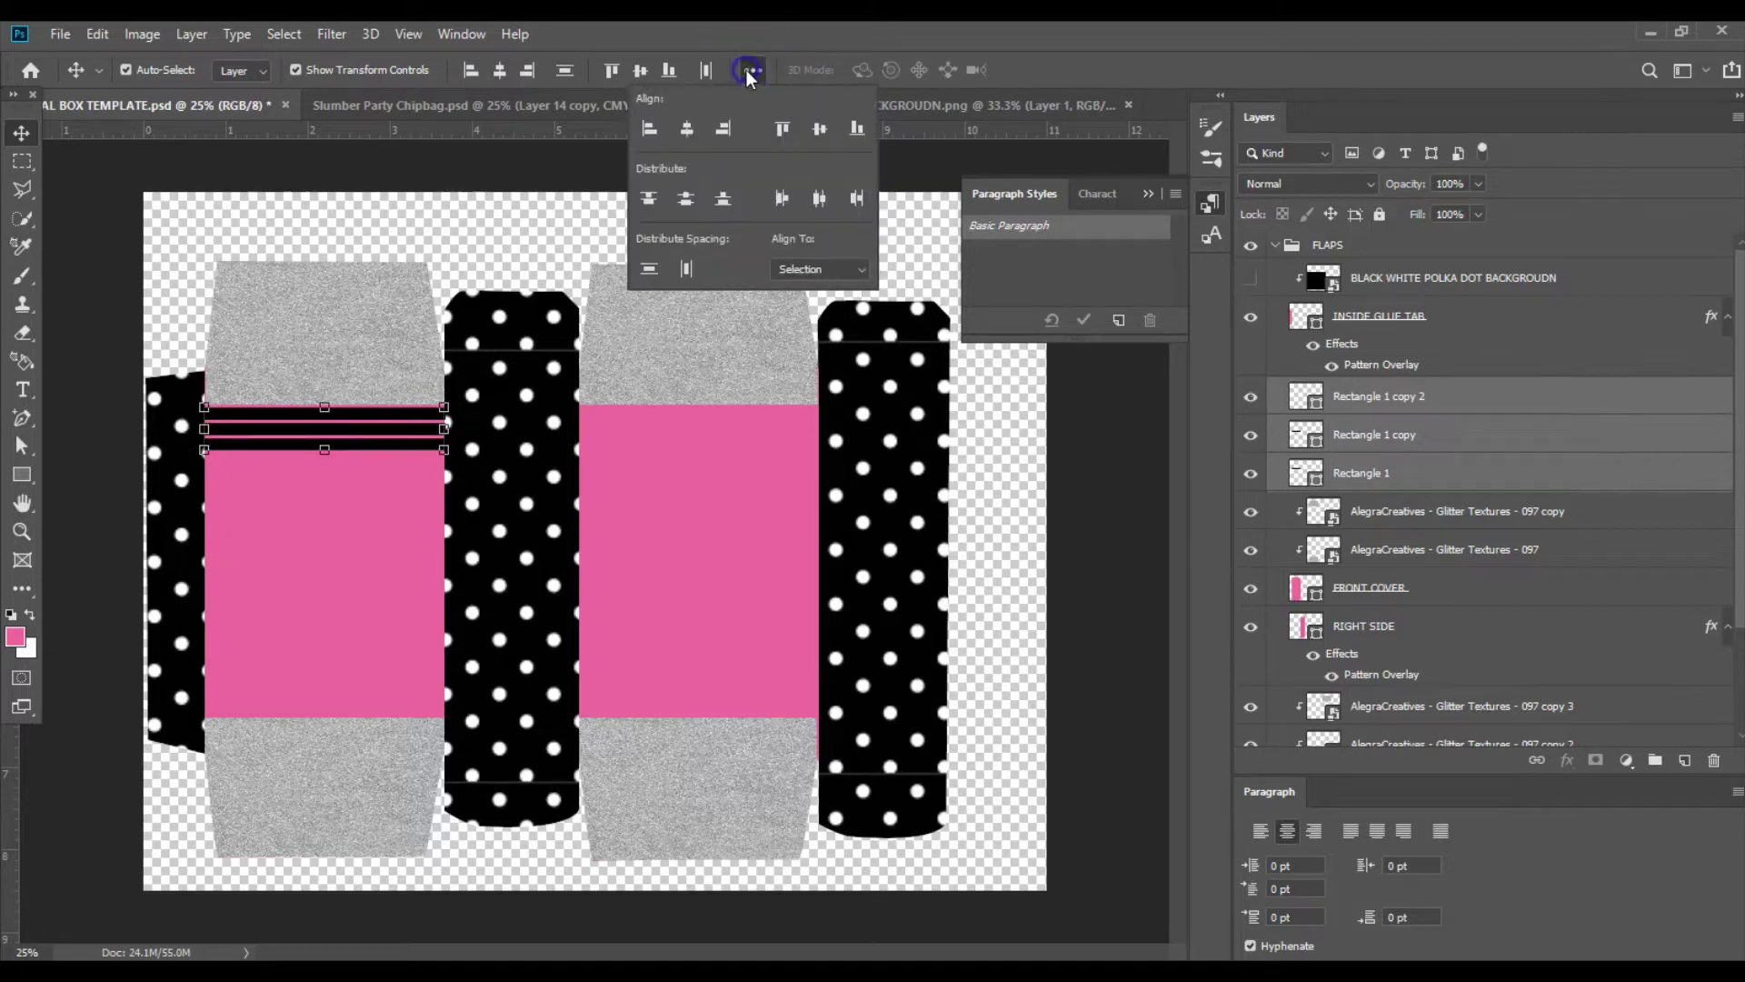
left_click(684, 203)
left_click(500, 70)
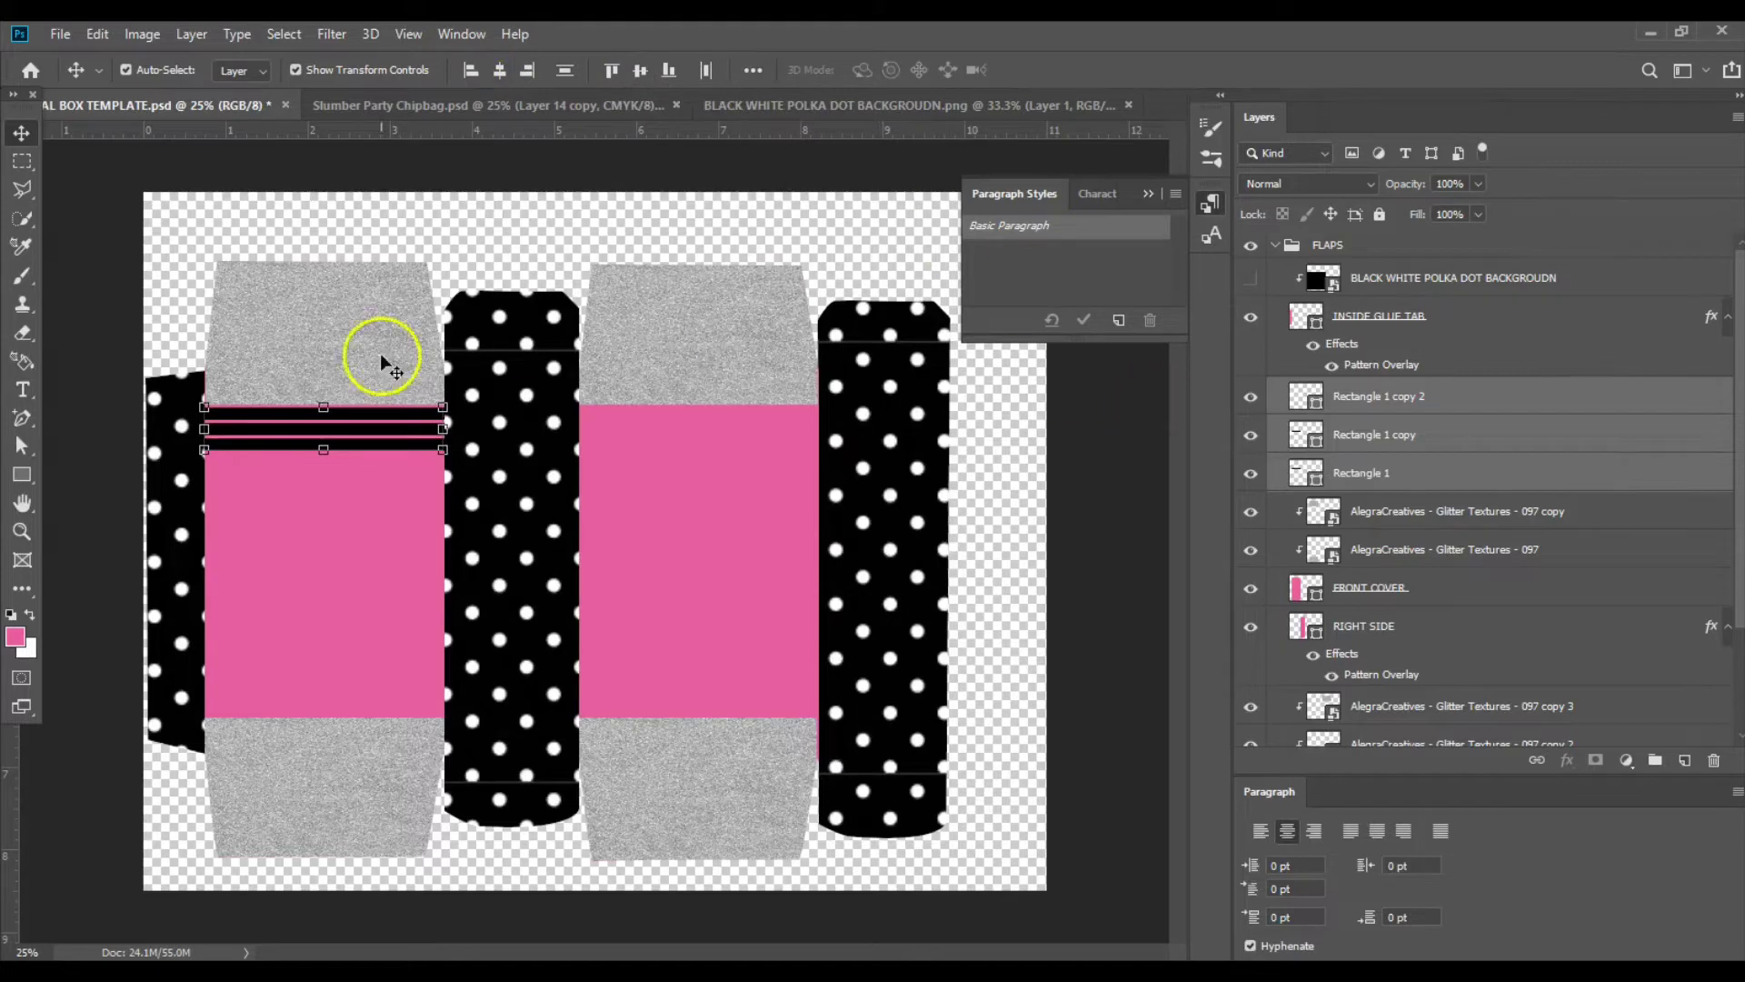
Link the three front cover stripes, duplicate them and place the copies just above the front cover's bottom glitter band.
left_click(1534, 760)
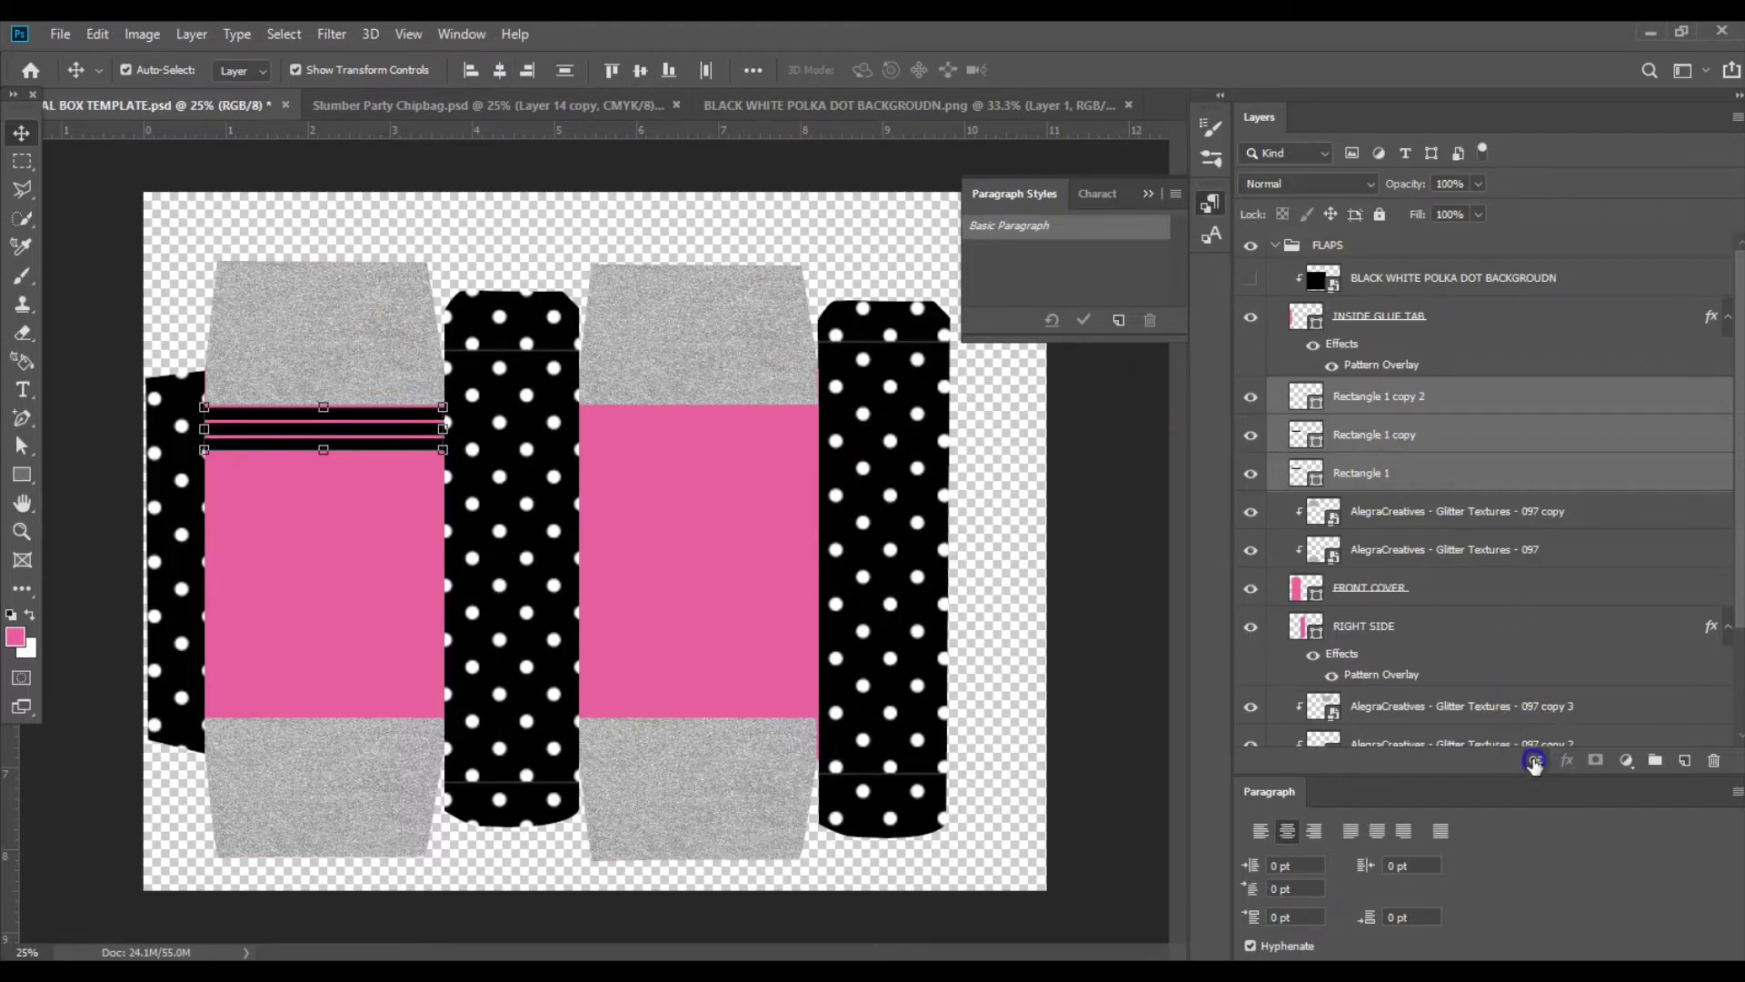
right_click(1498, 385)
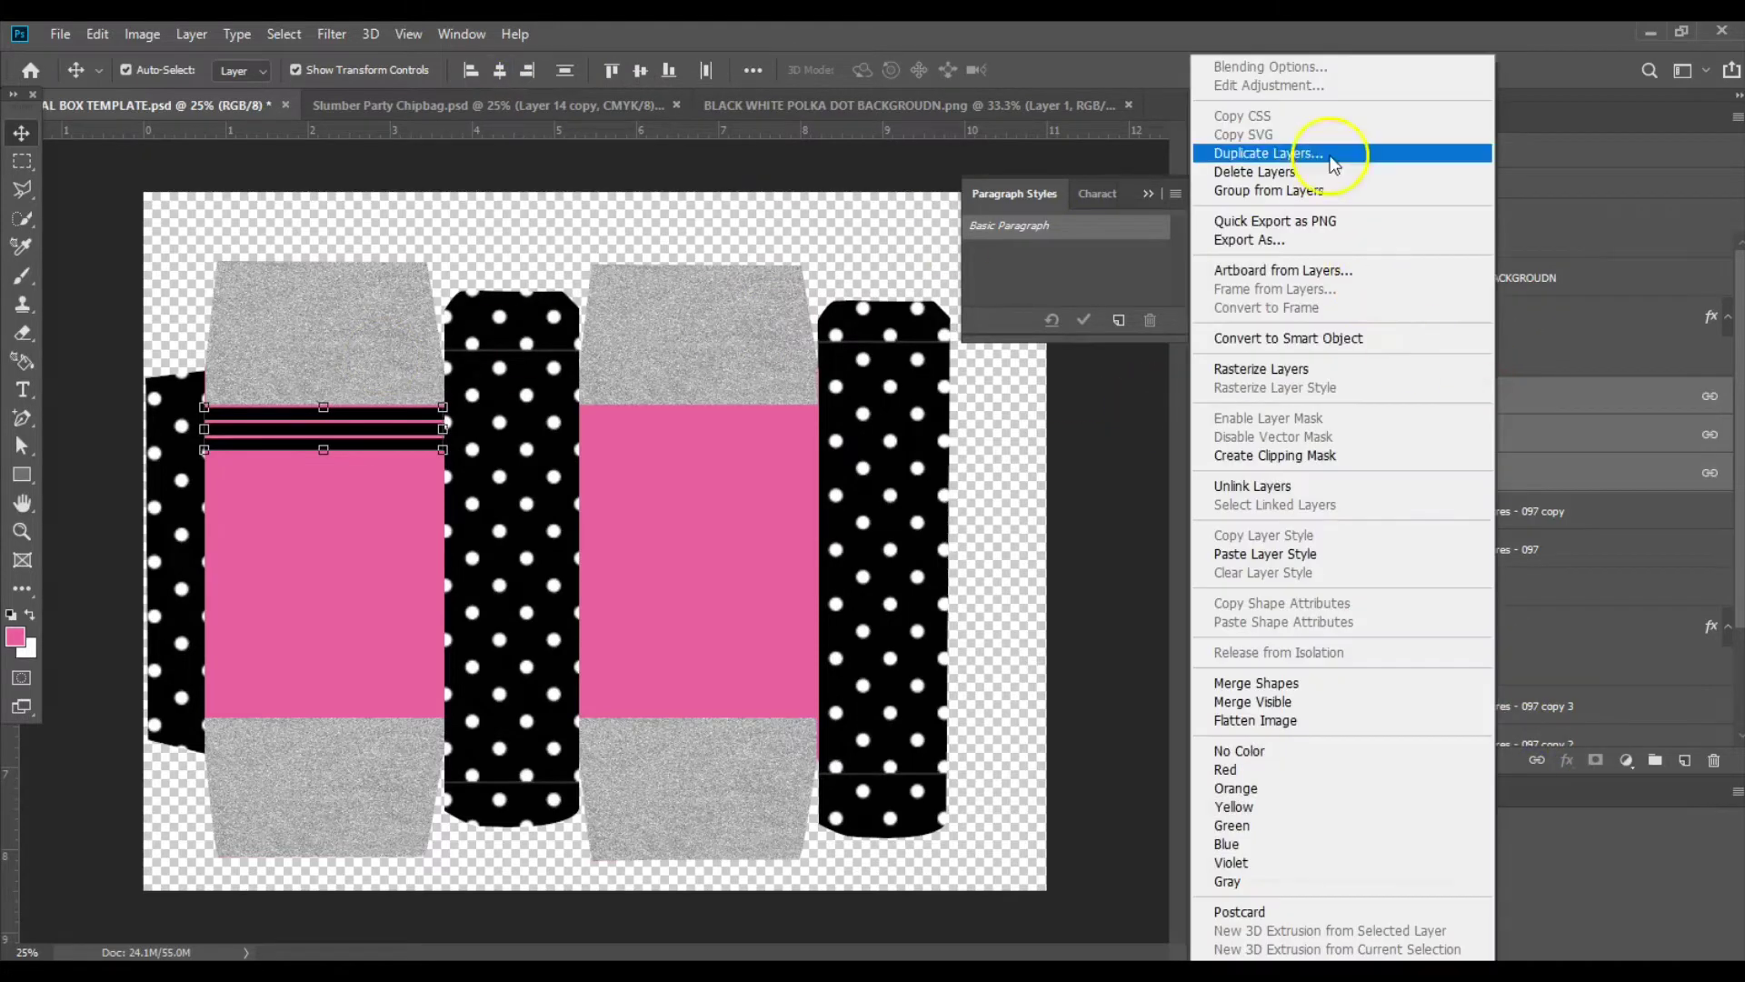
left_click(1333, 165)
left_click(1055, 374)
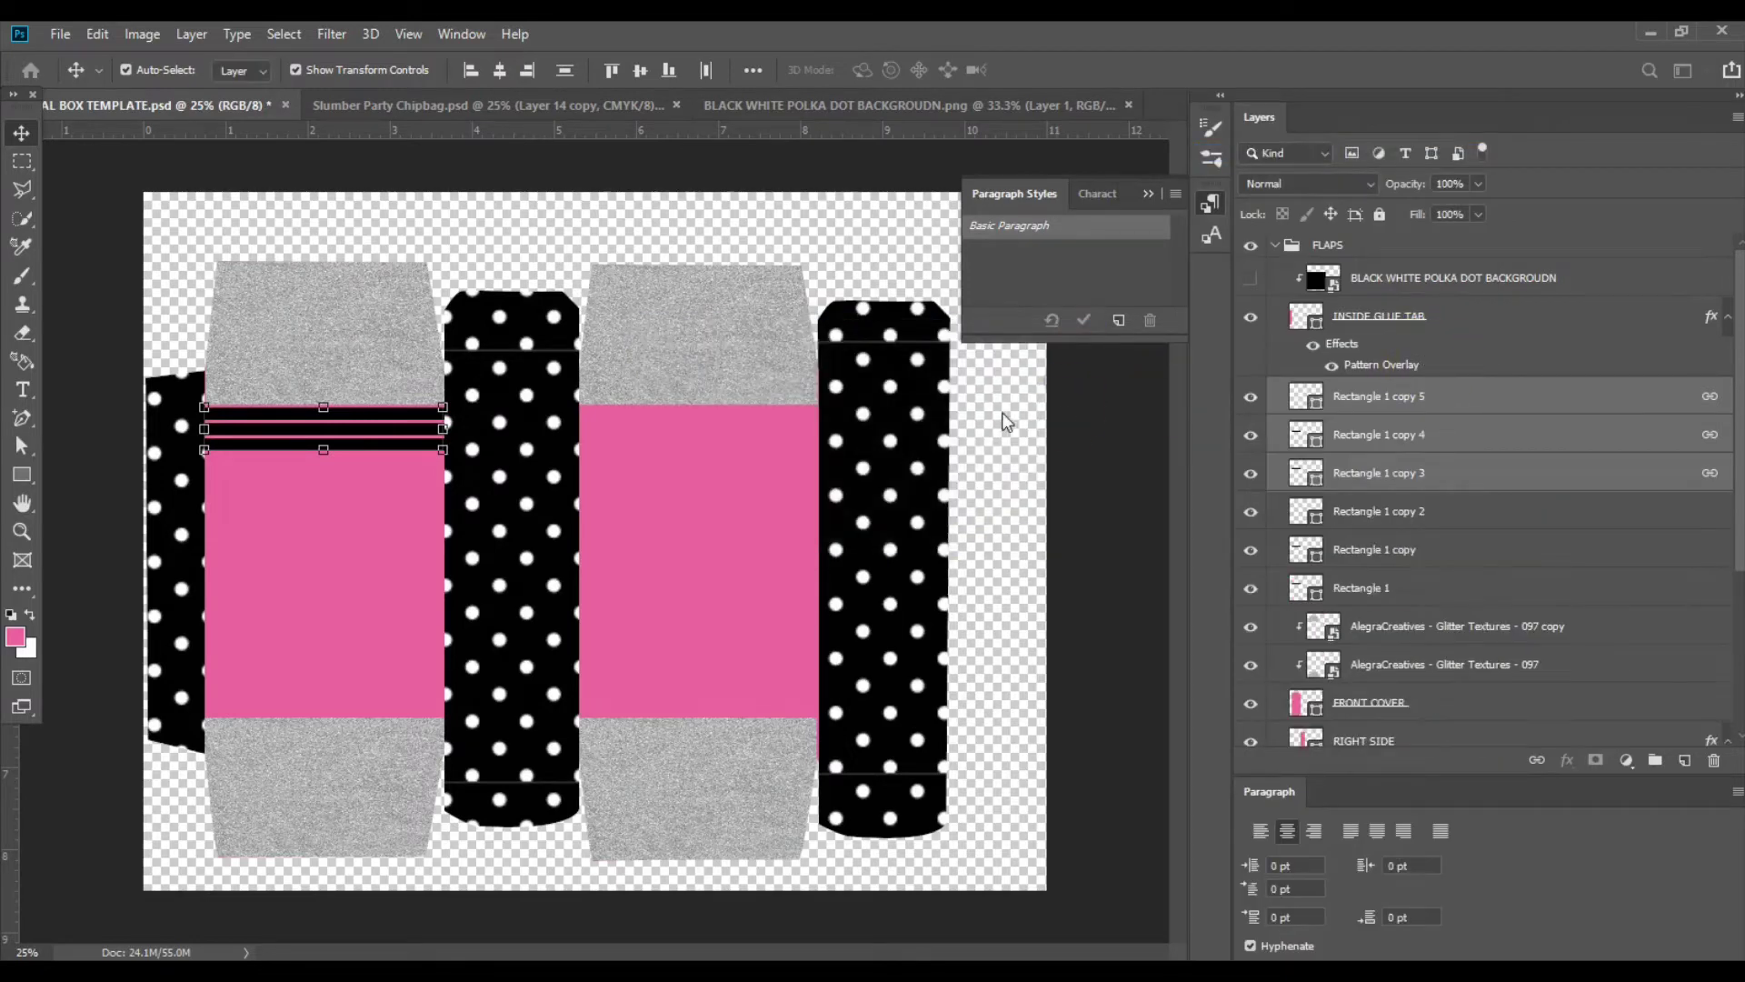
left_click_drag(394, 420, 398, 690)
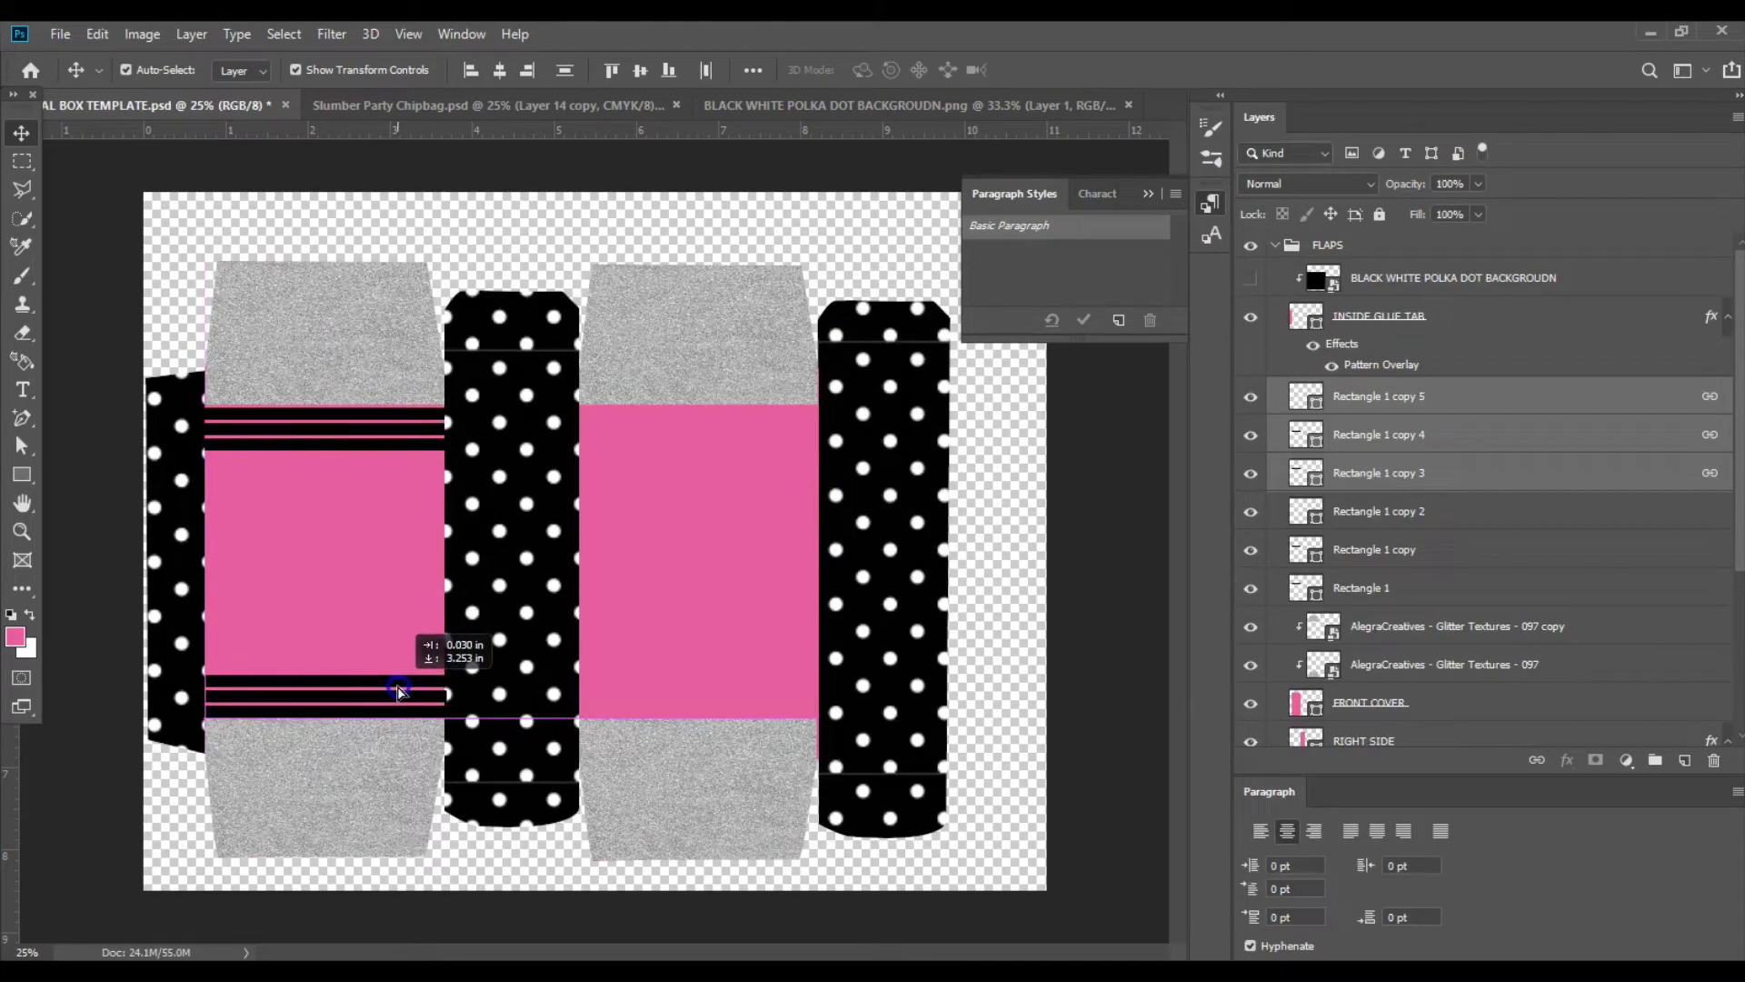
left_click_drag(395, 691, 391, 692)
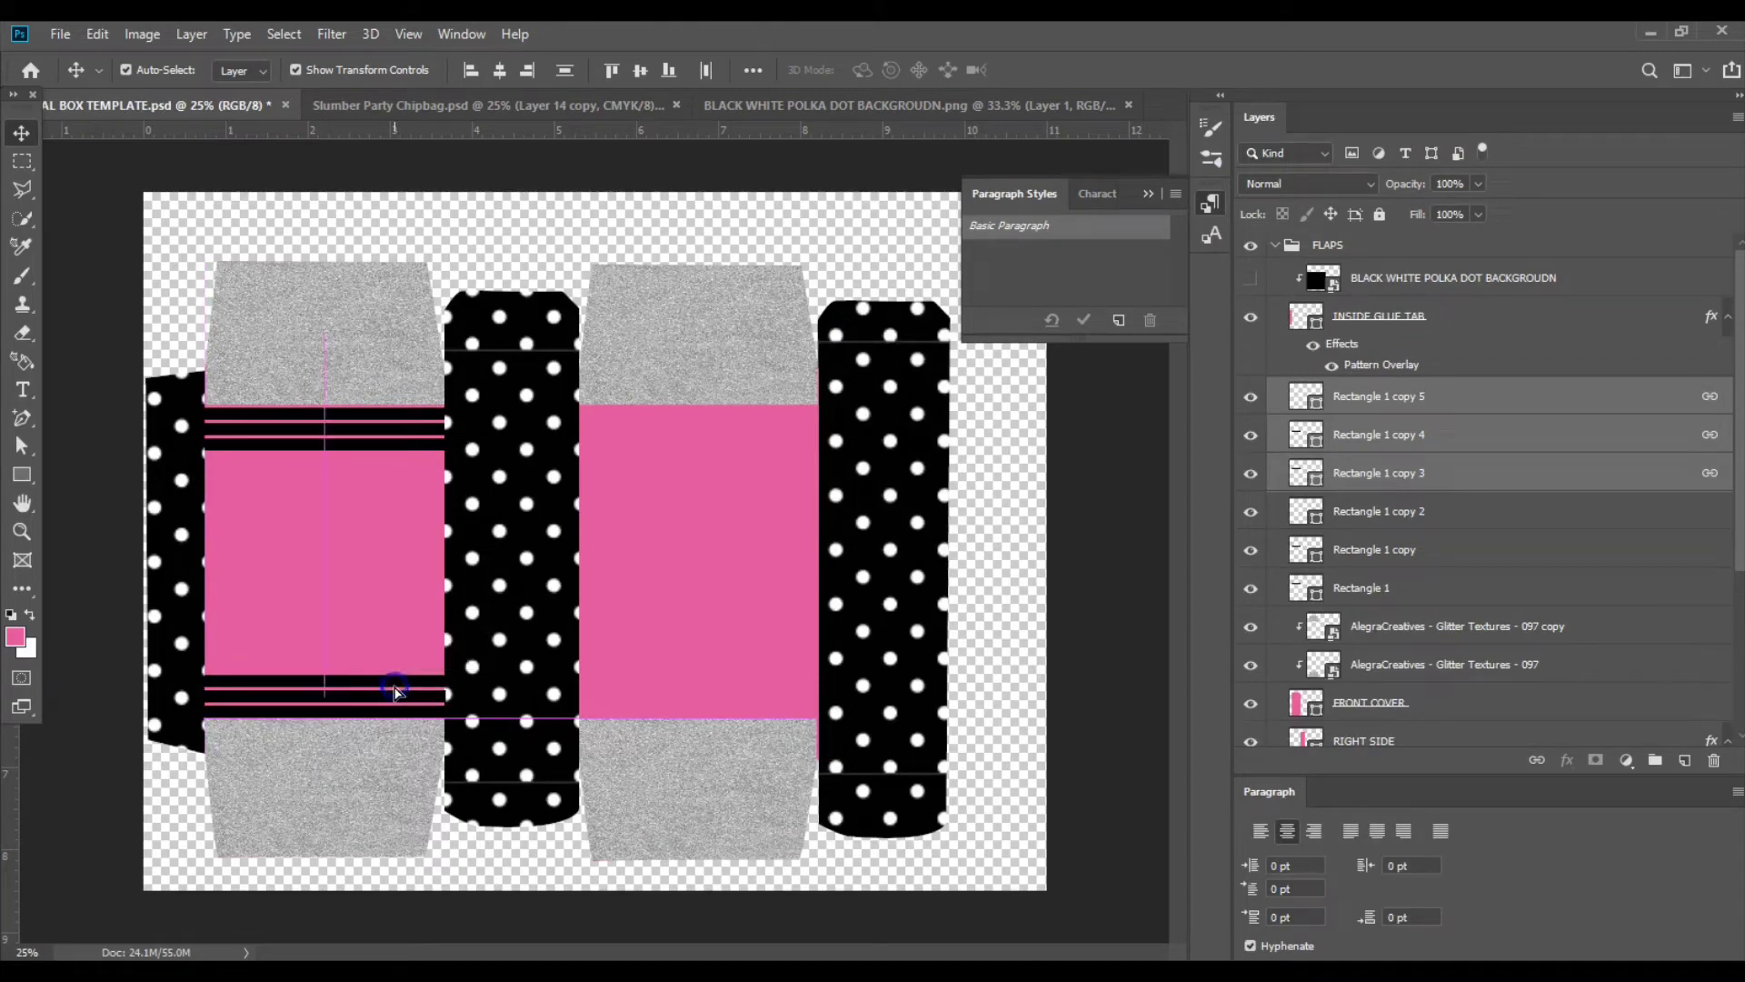
left_click(530, 107)
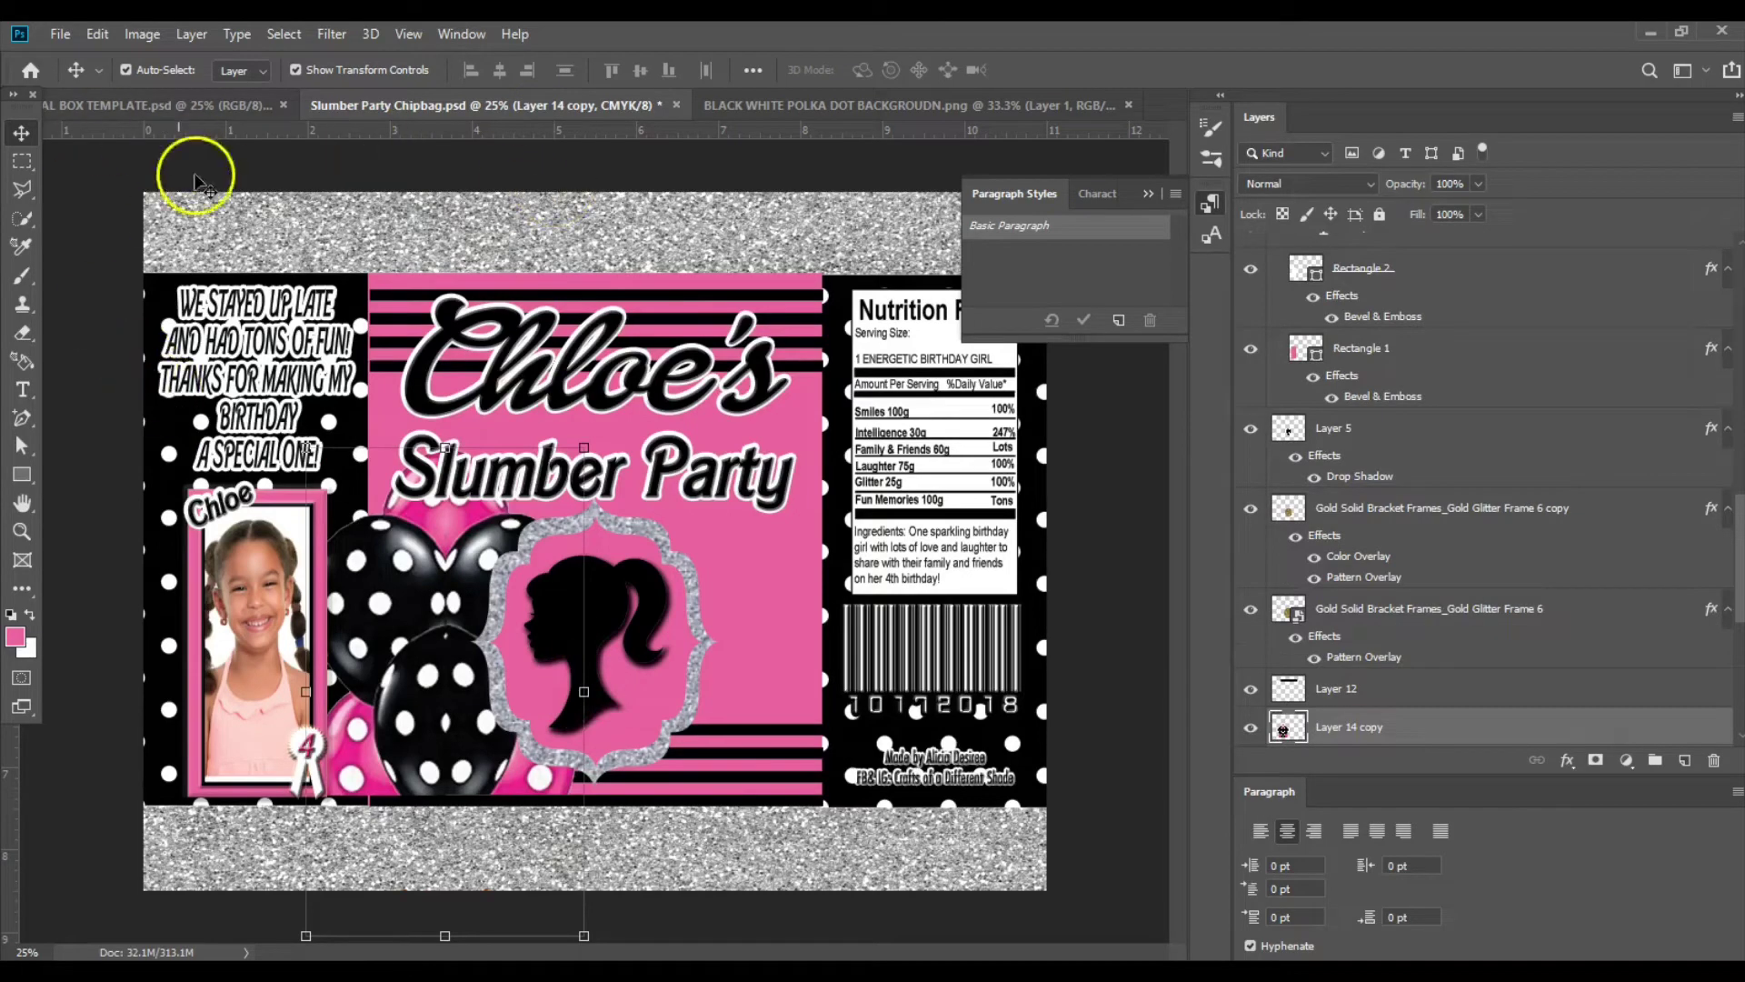
left_click(222, 108)
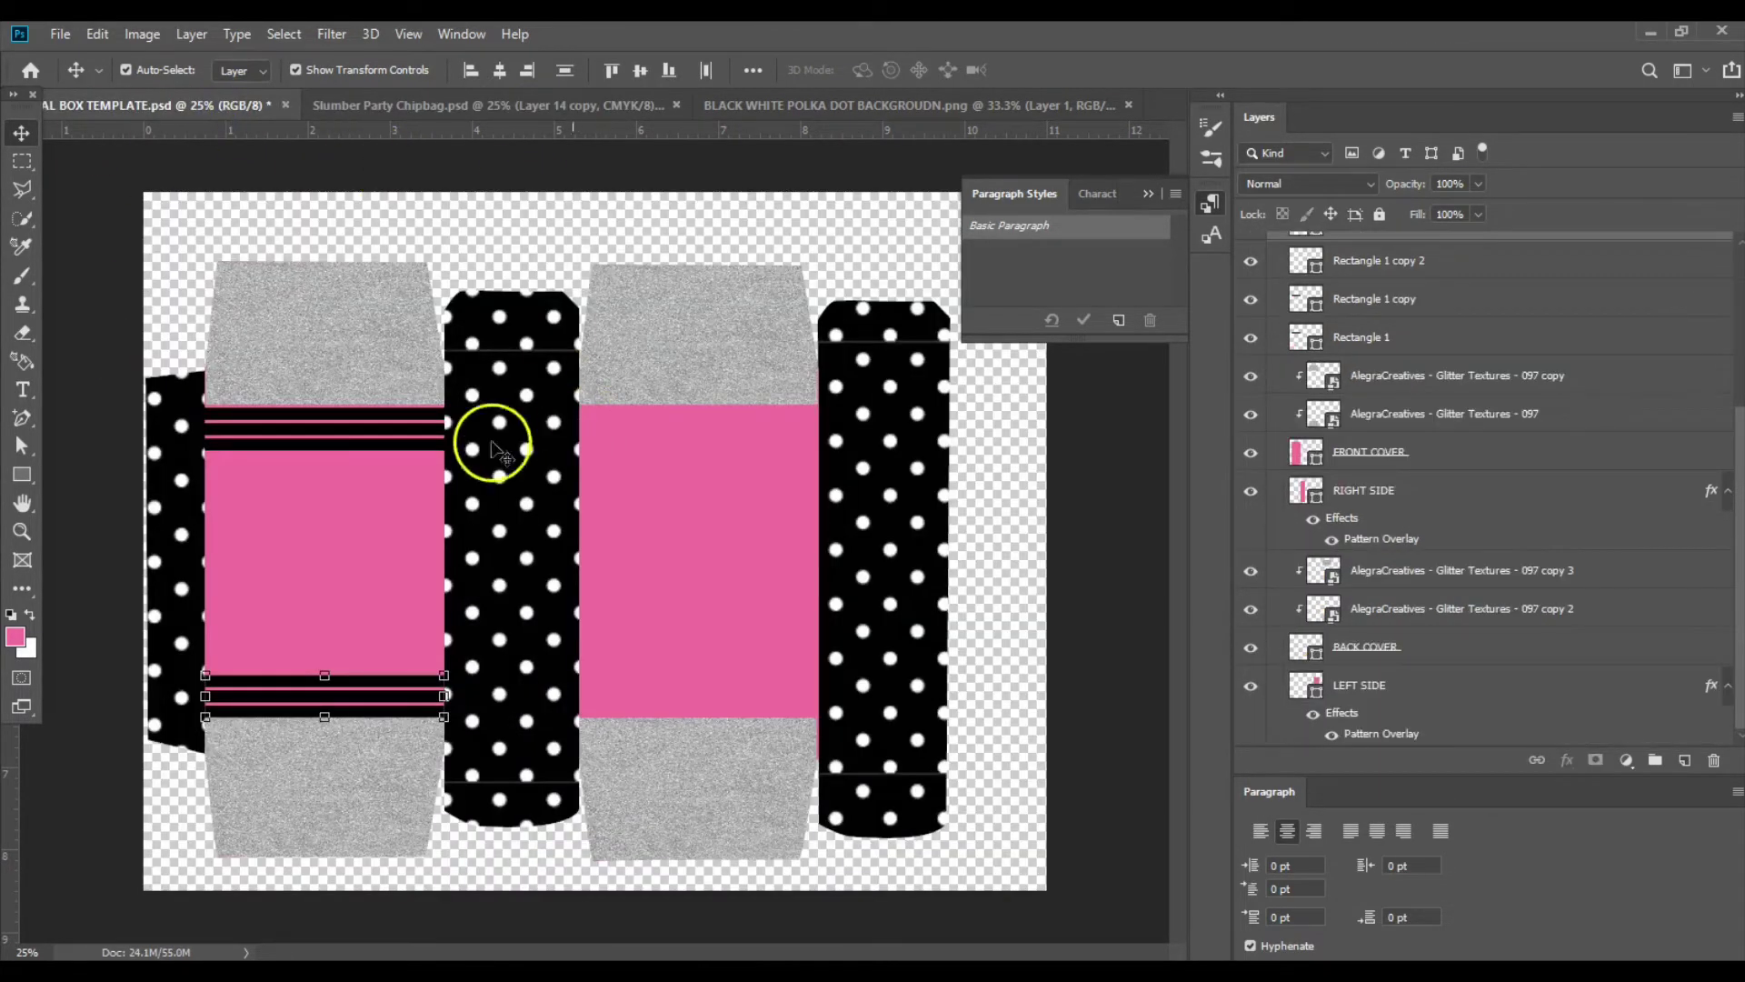
Duplicate the front cover's upper three stripes and place the copies just below the back cover's top glitter band.
left_click(428, 433)
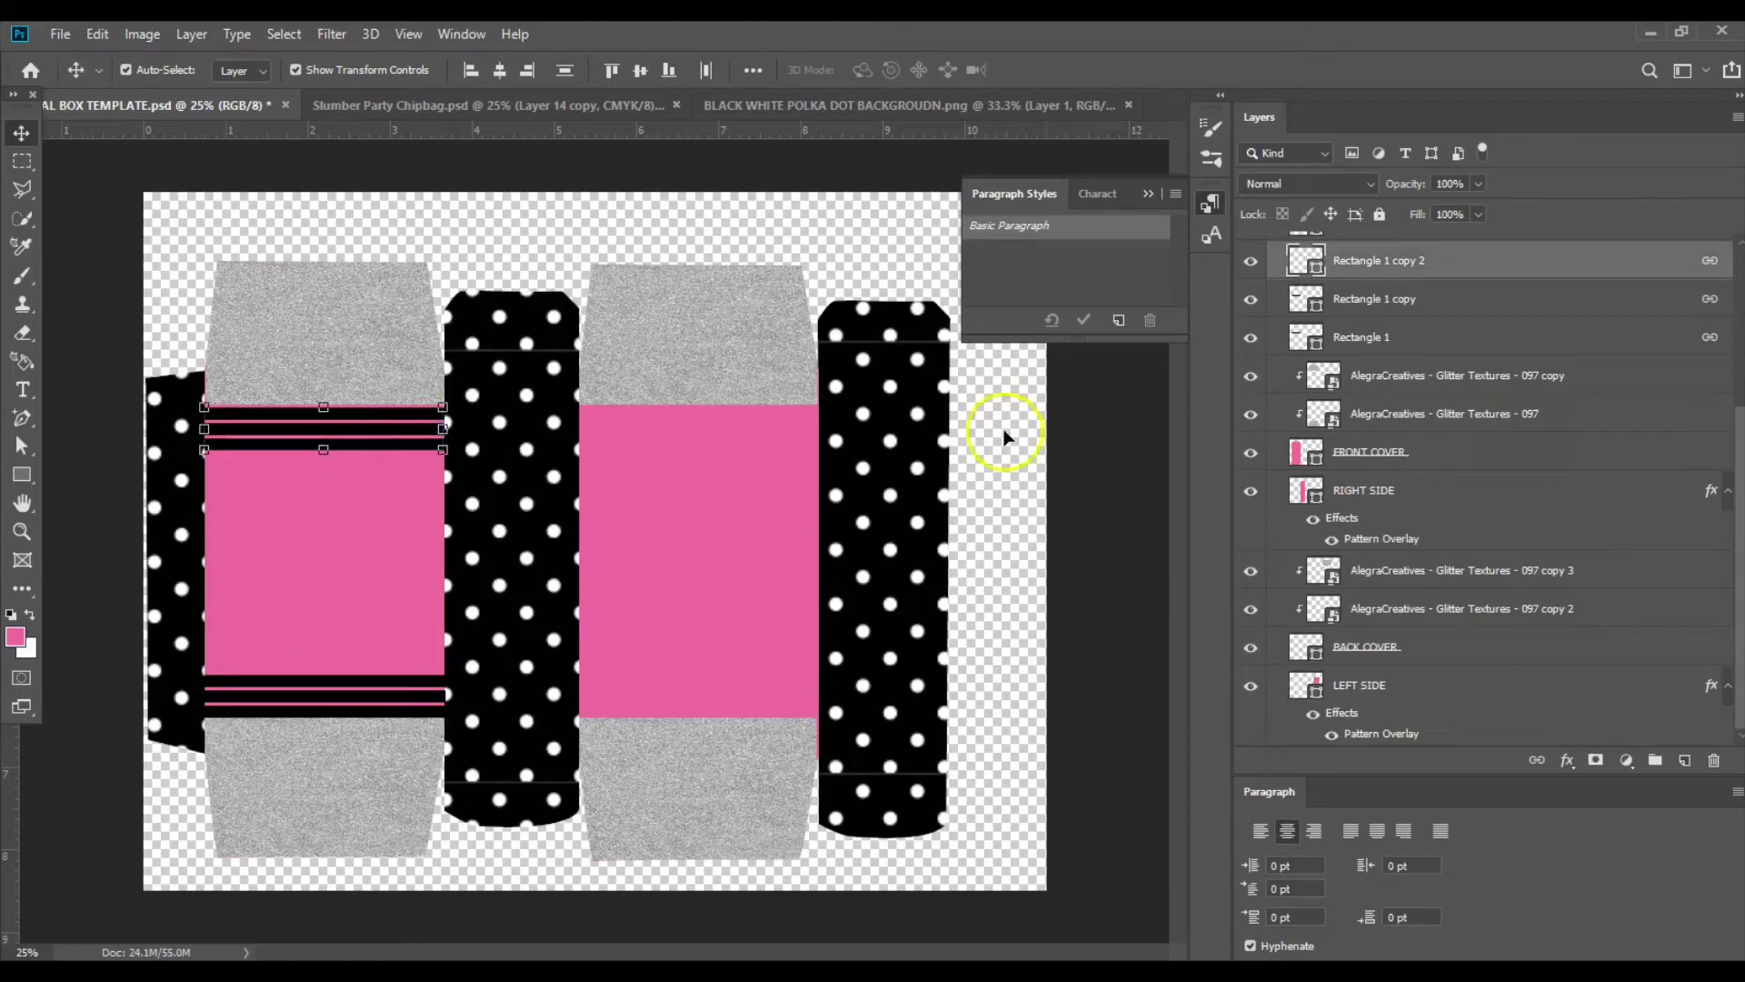
left_click(1437, 349, "shift")
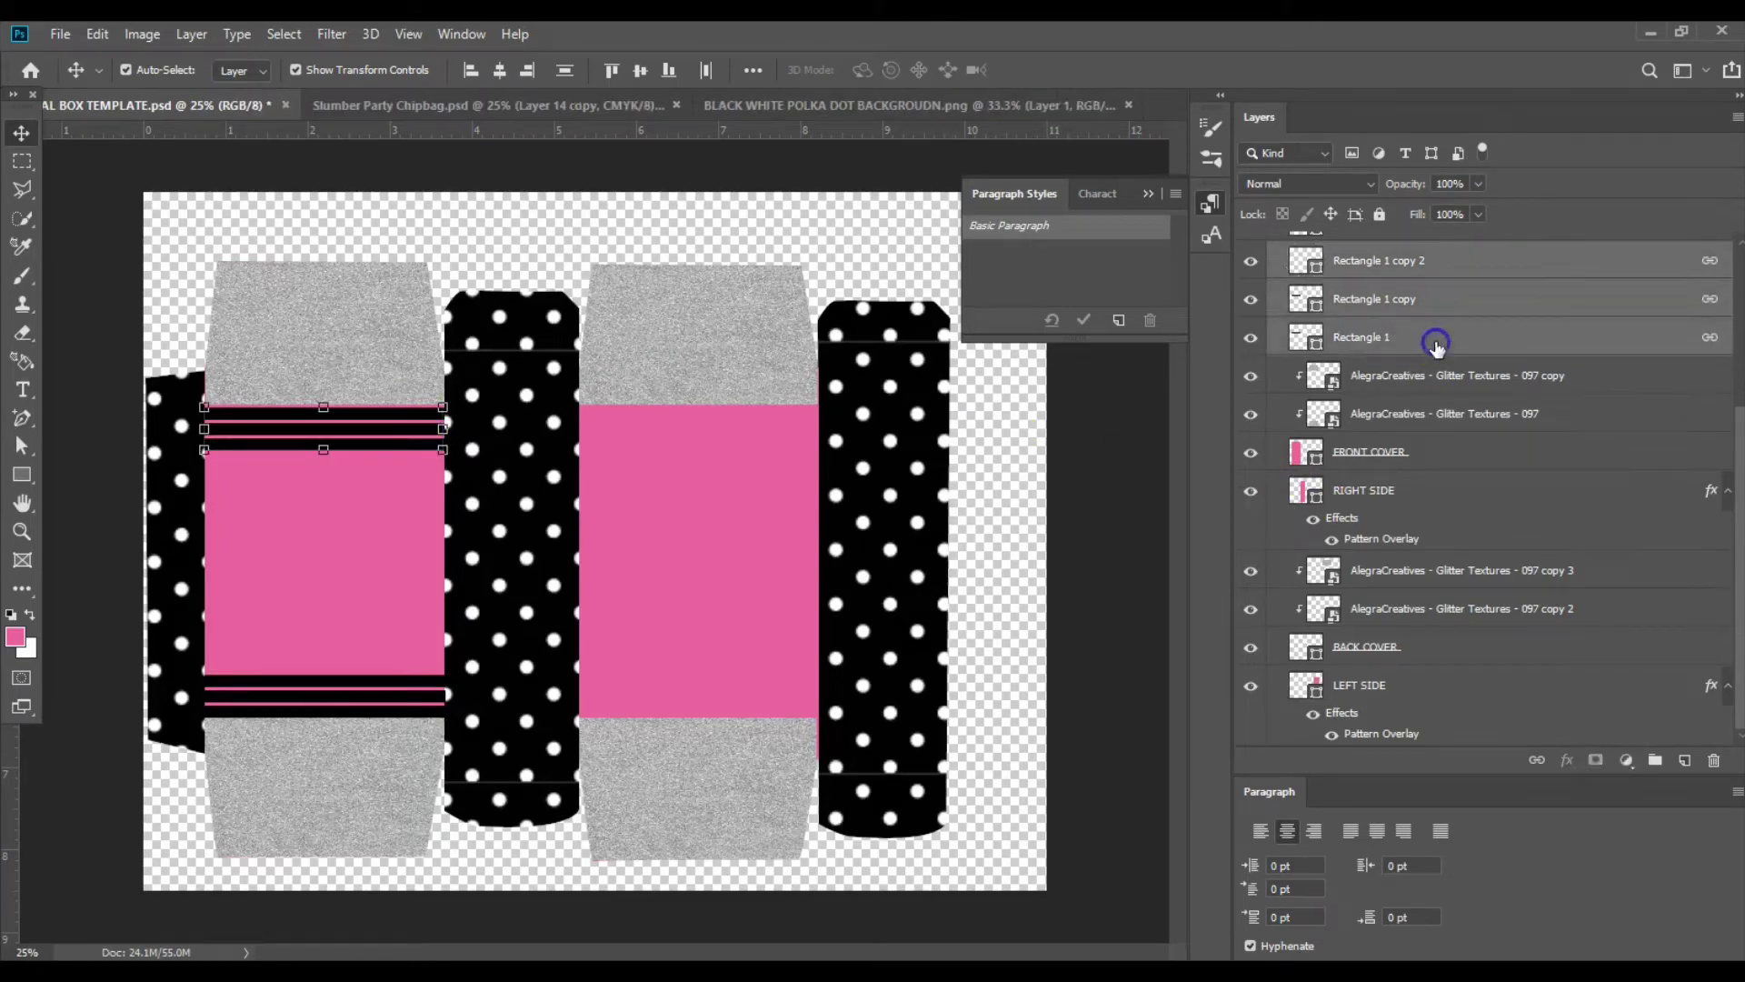
right_click(1436, 342)
key("Escape")
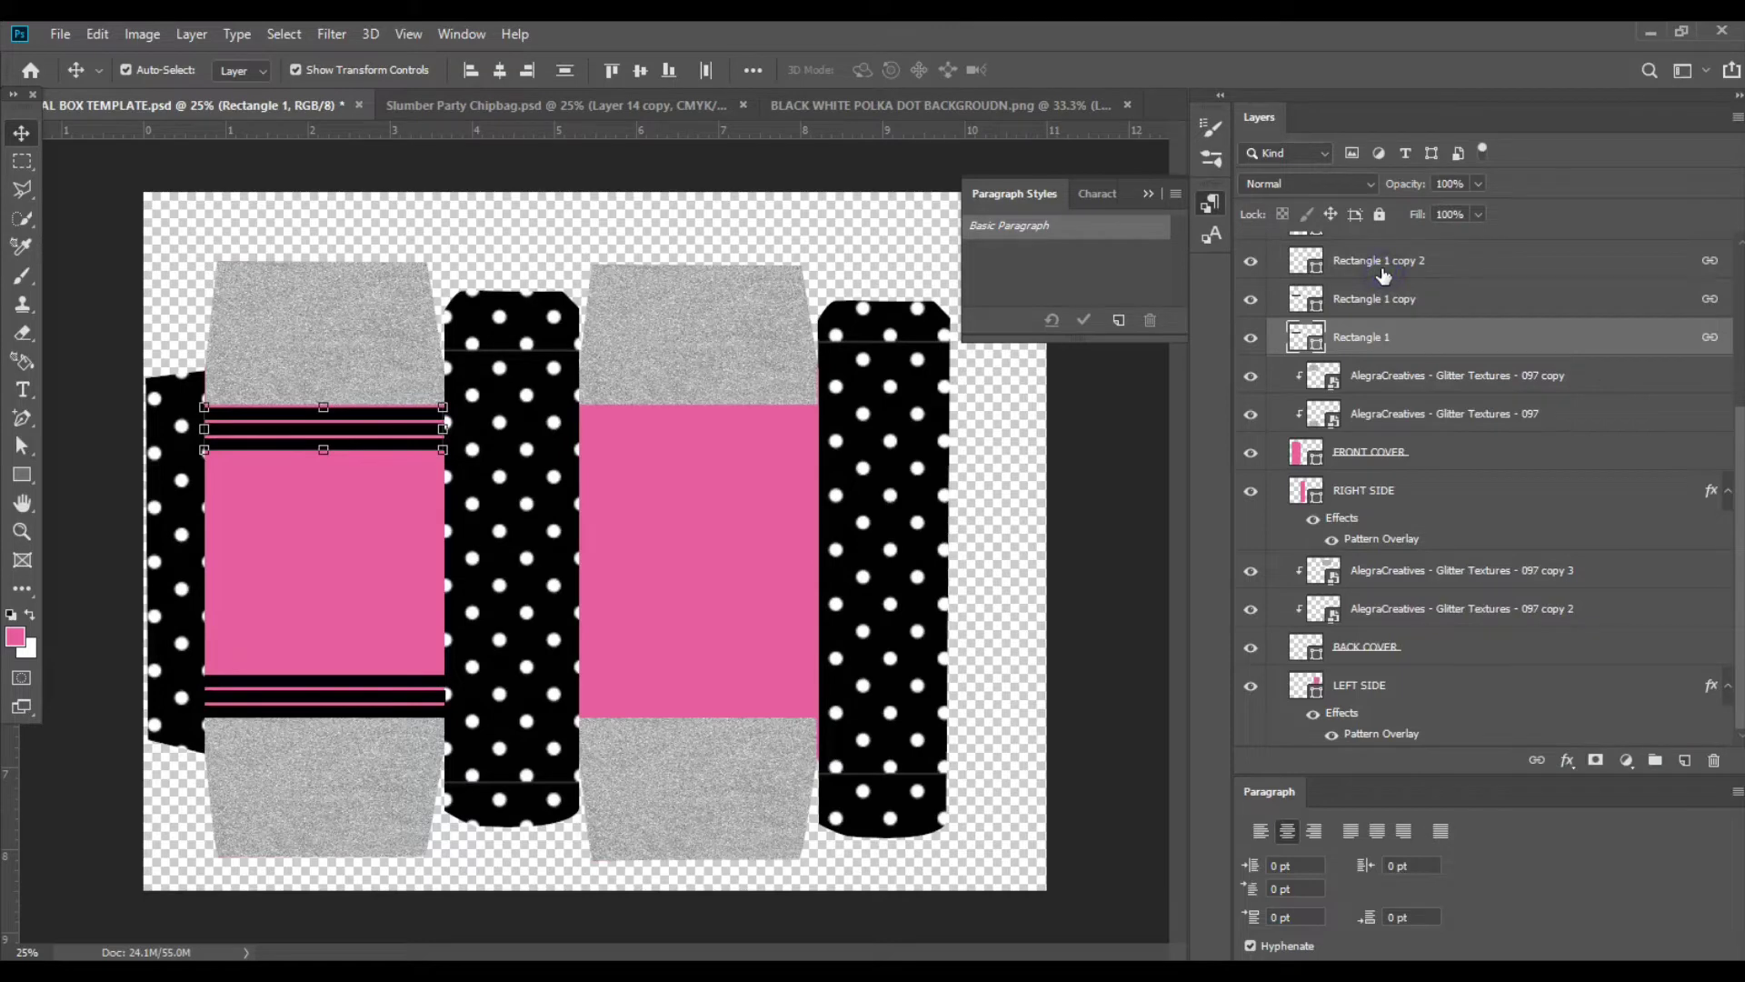
left_click(1383, 268)
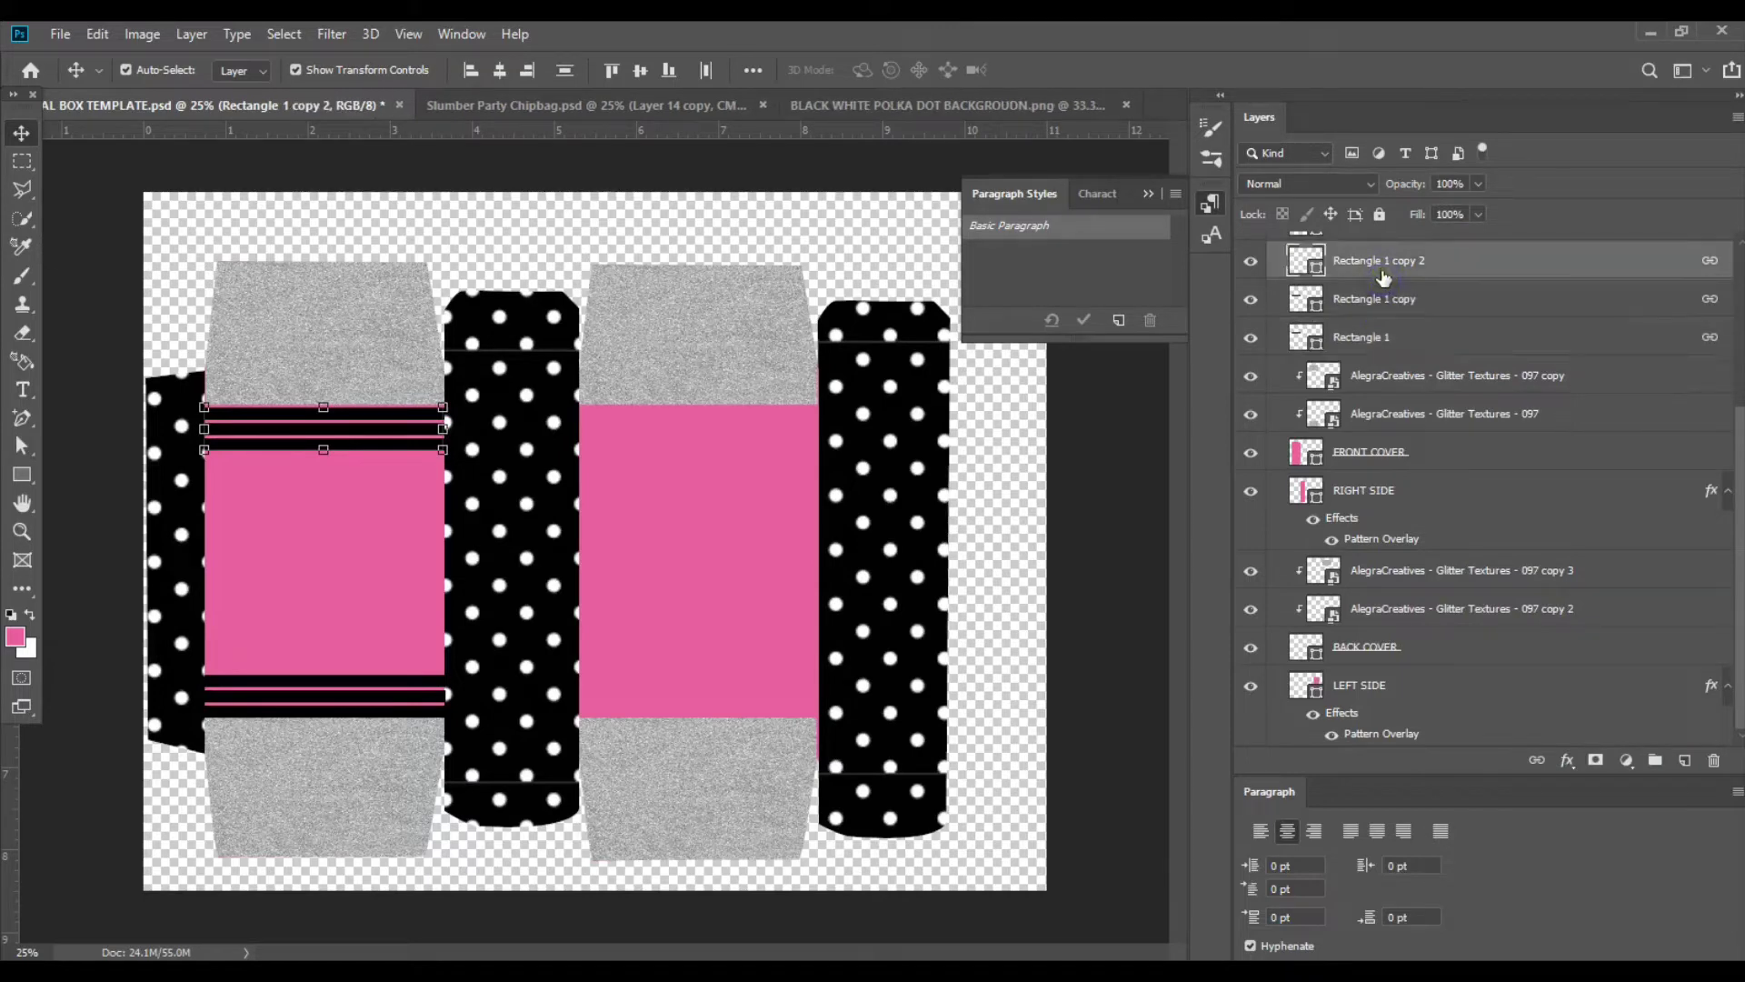
left_click(1365, 347, "shift")
right_click(1365, 347)
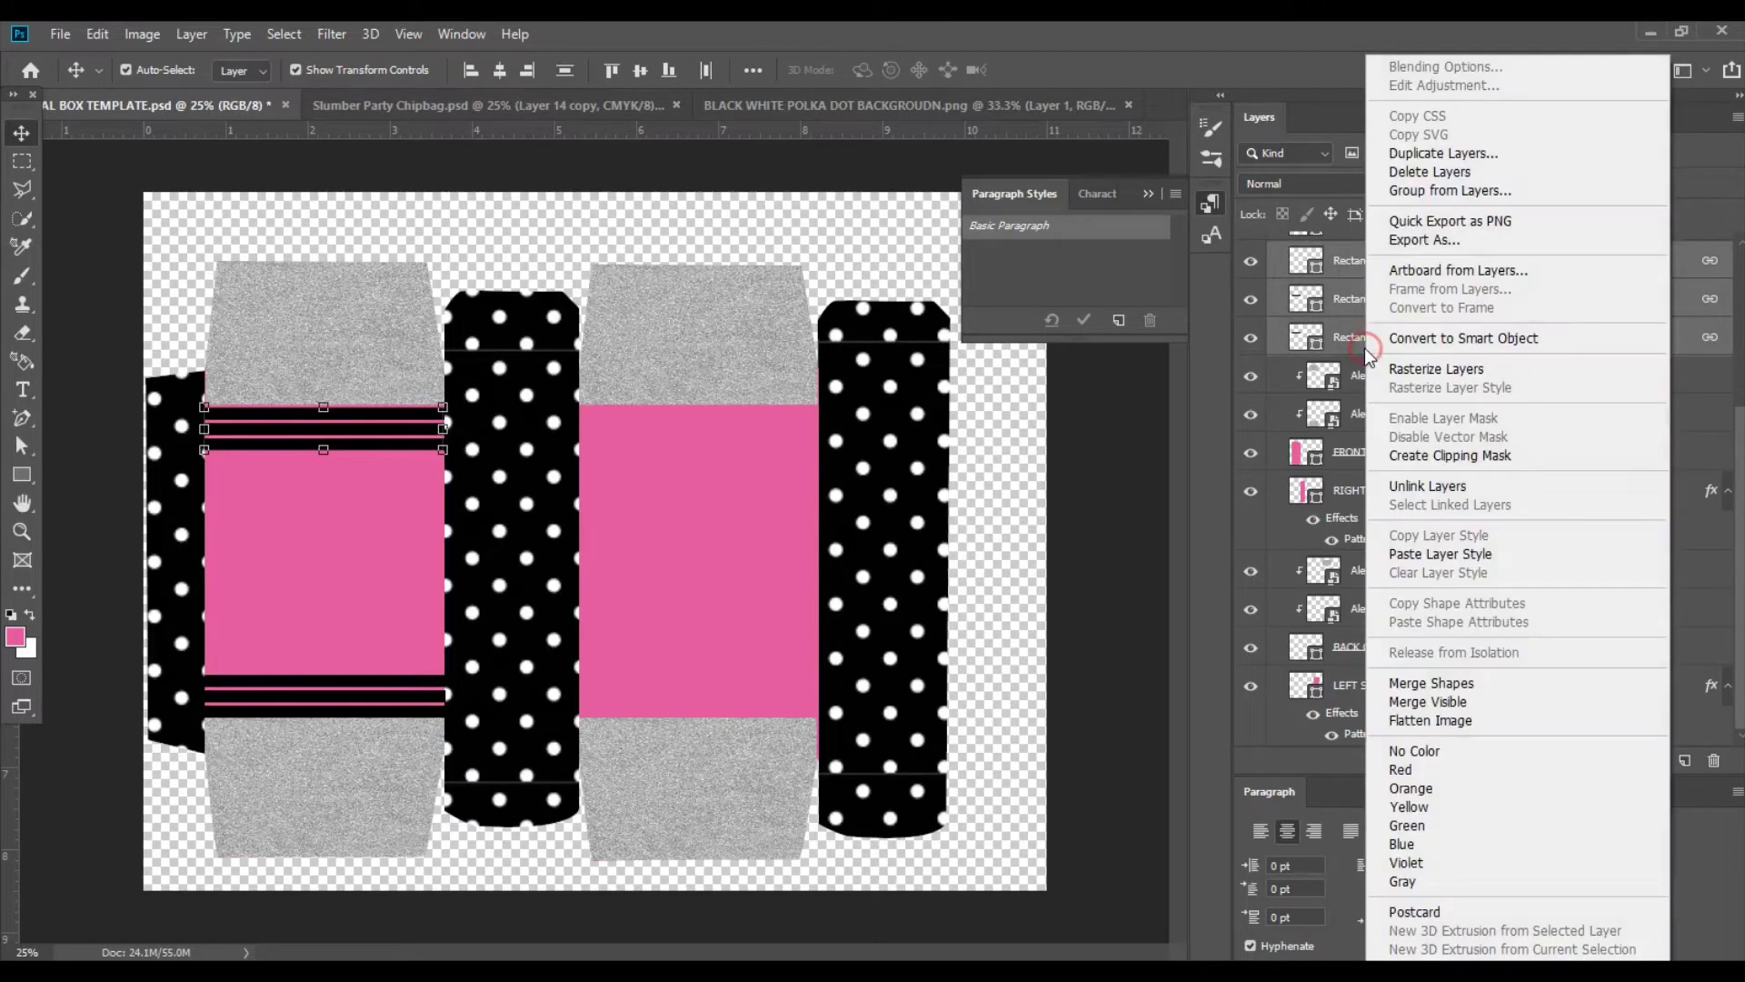
left_click(1427, 152)
left_click(1050, 377)
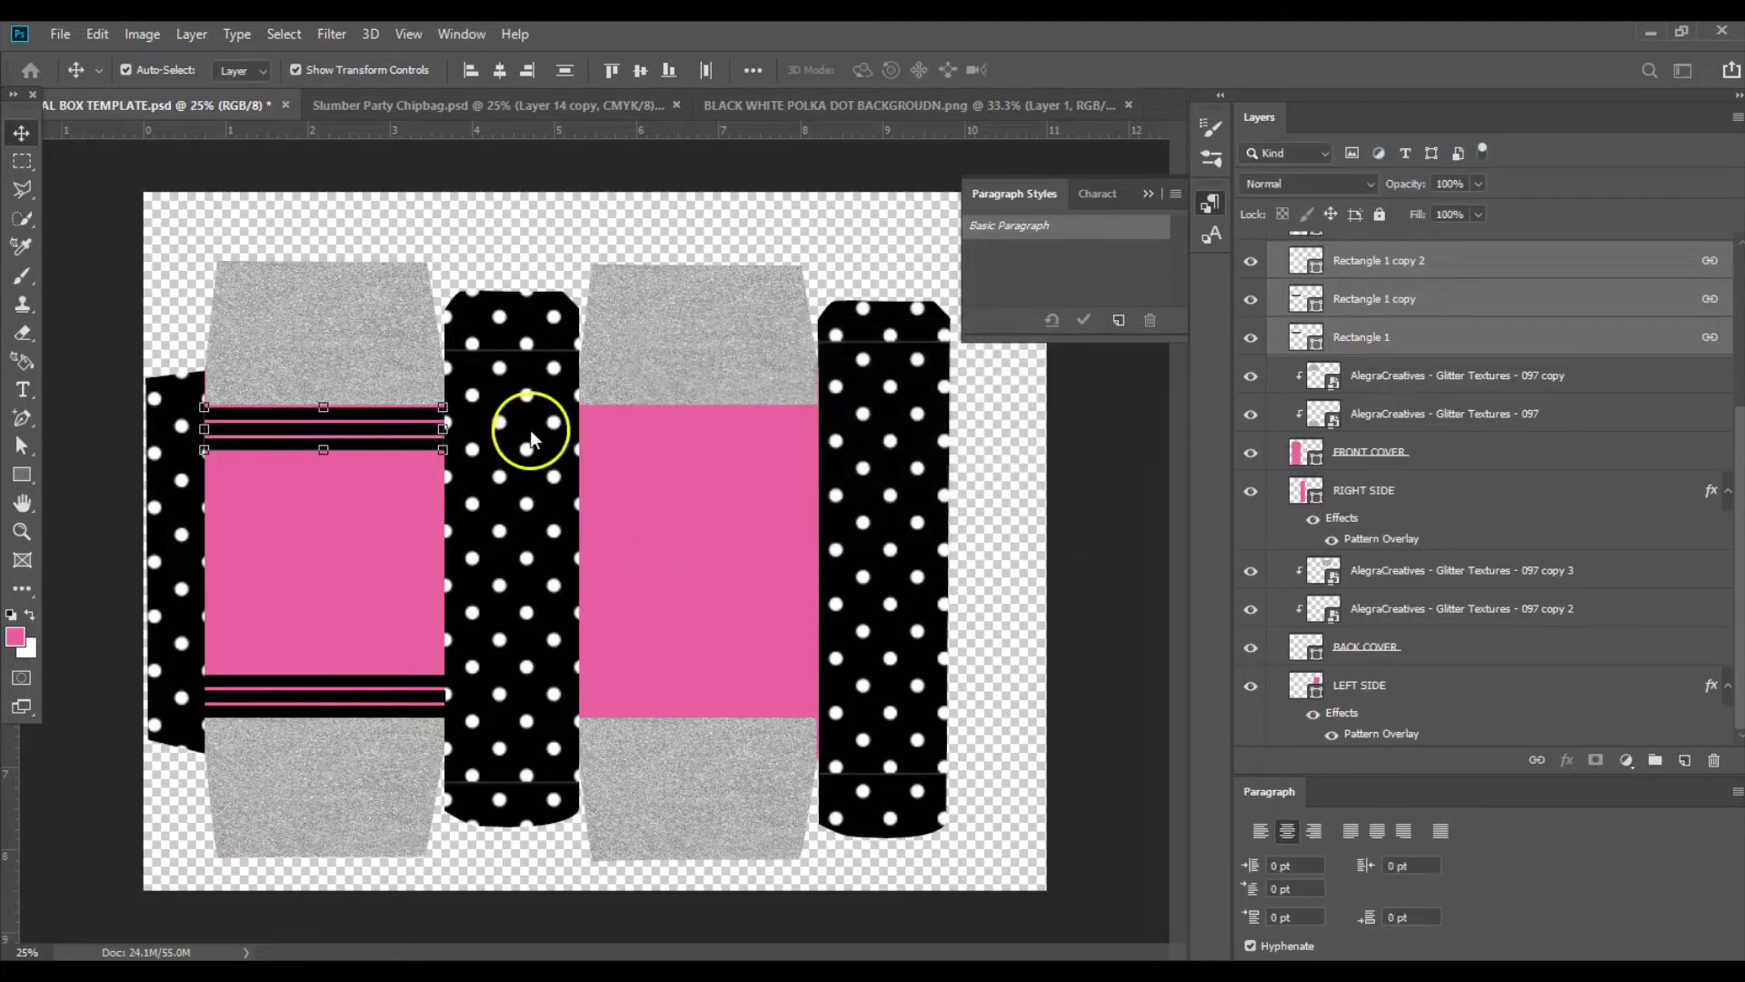
left_click_drag(494, 401, 800, 418)
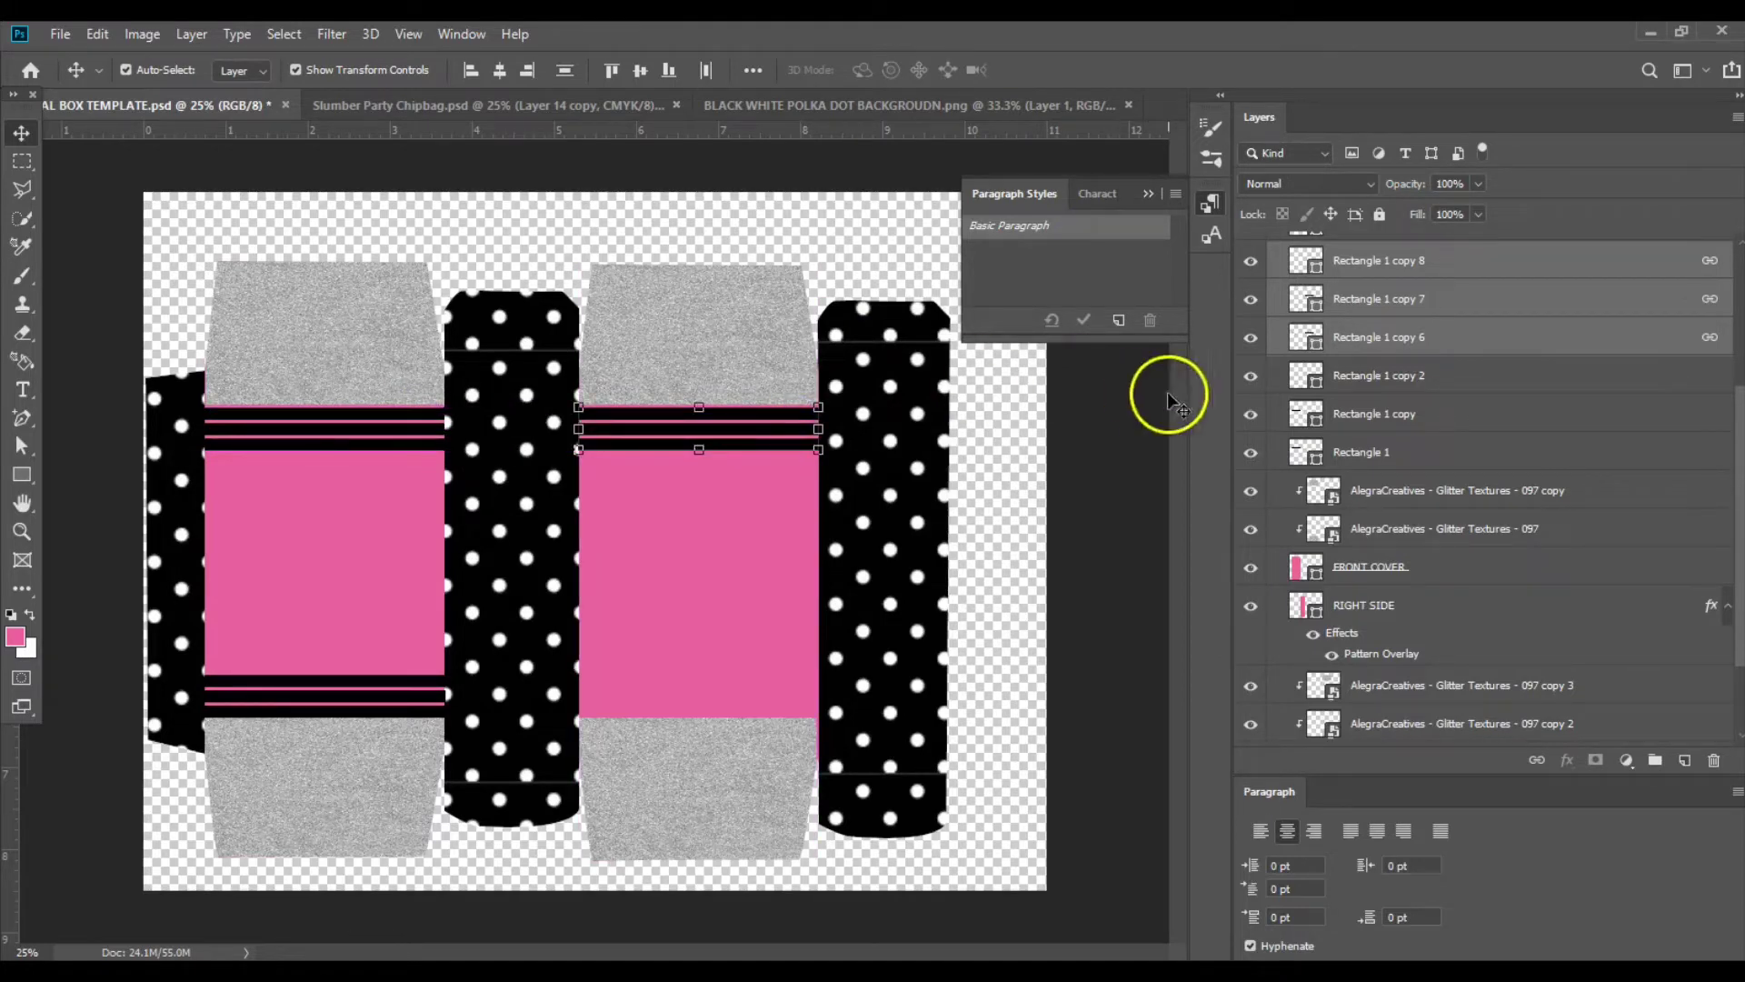
Duplicate the back cover's three stripes and place the copies just above its bottom glitter band.
right_click(1401, 271)
left_click(1472, 155)
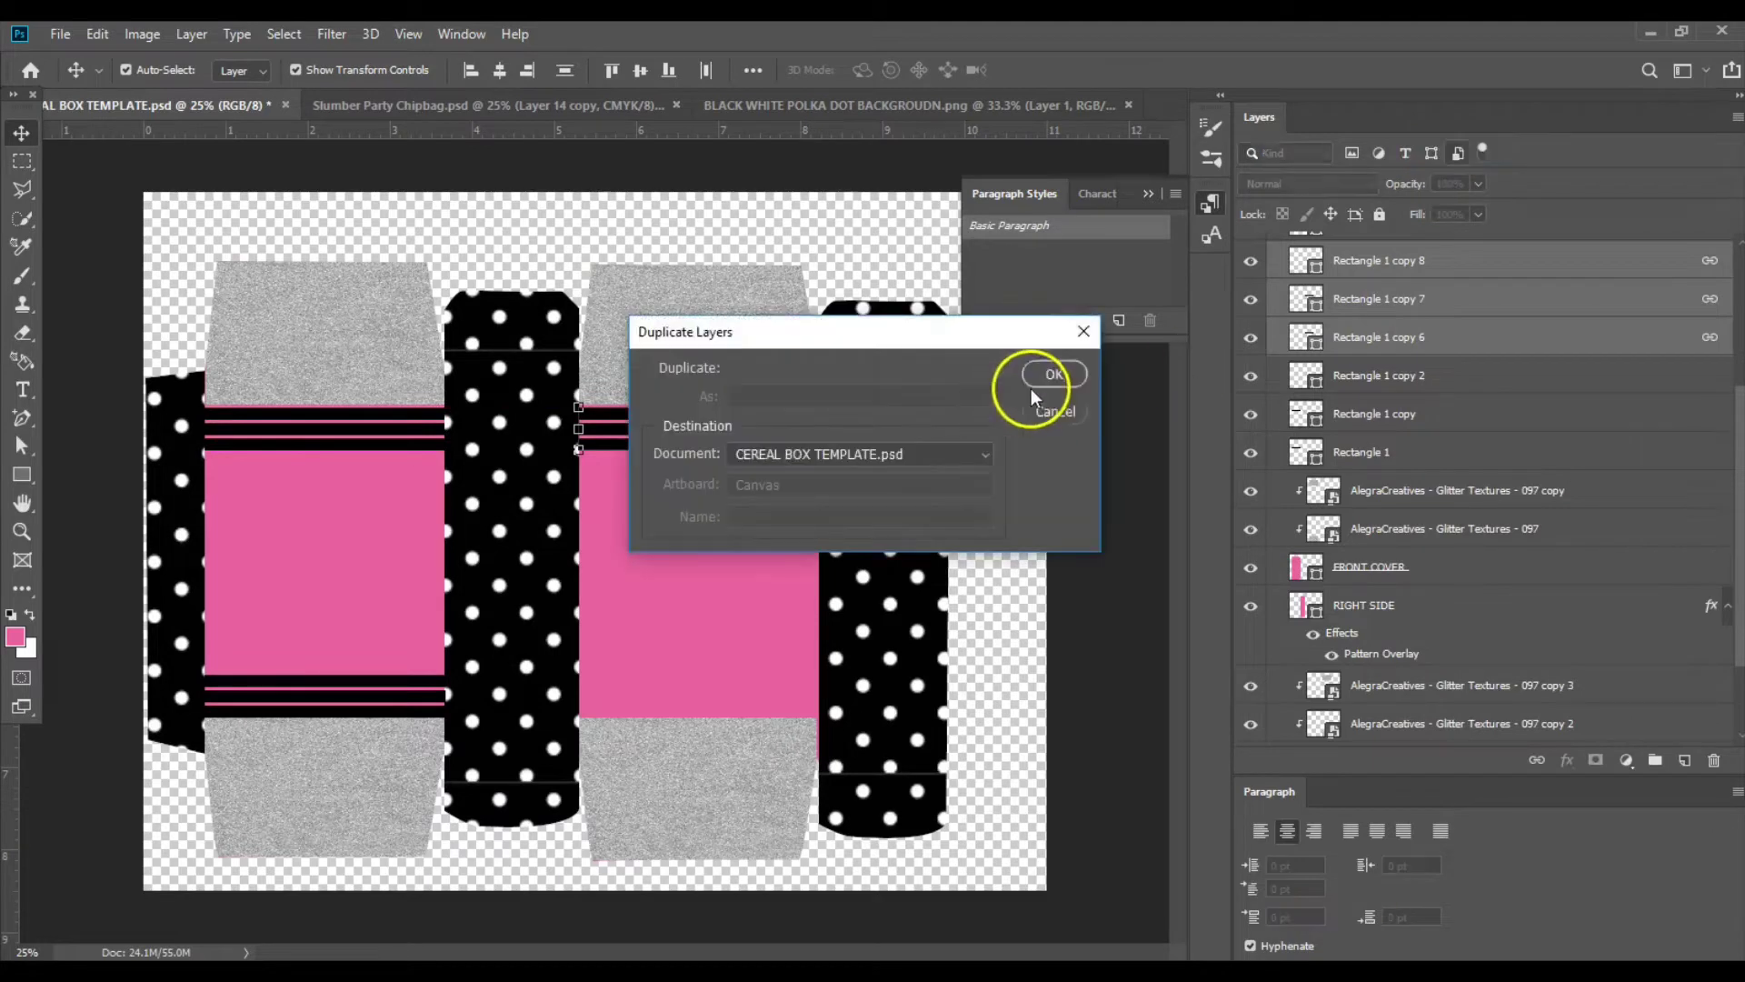
left_click(1054, 375)
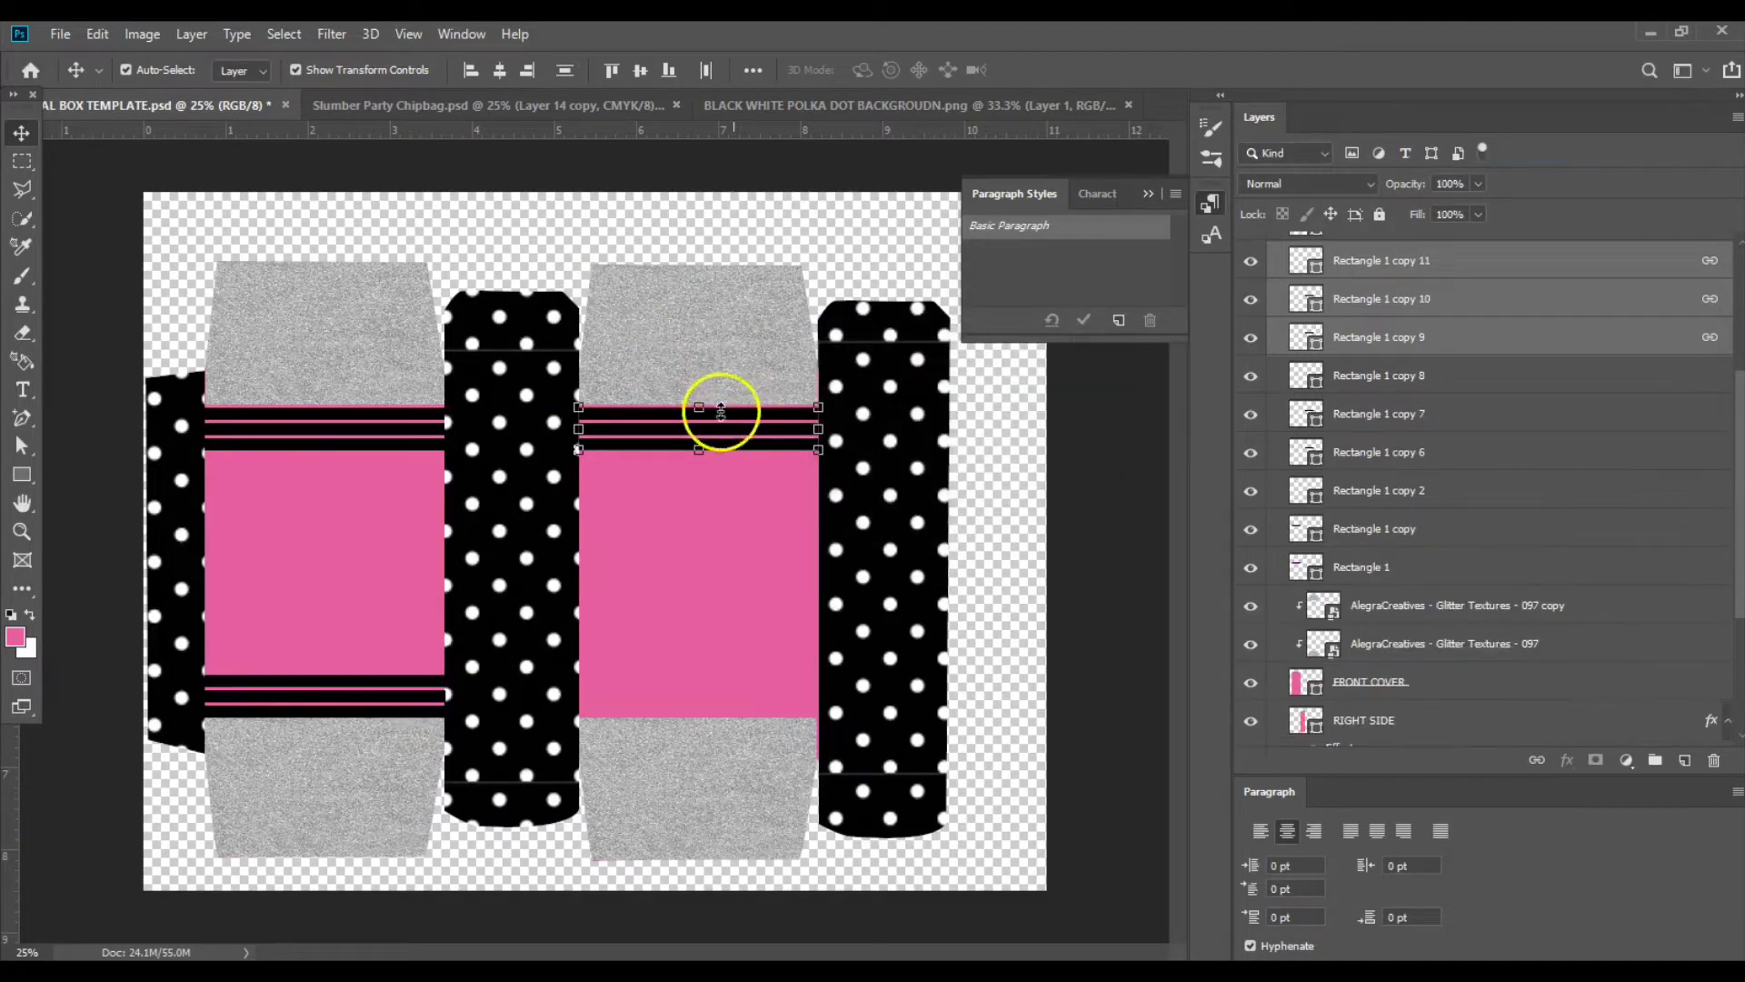
left_click_drag(717, 420, 721, 693)
left_click(1150, 667)
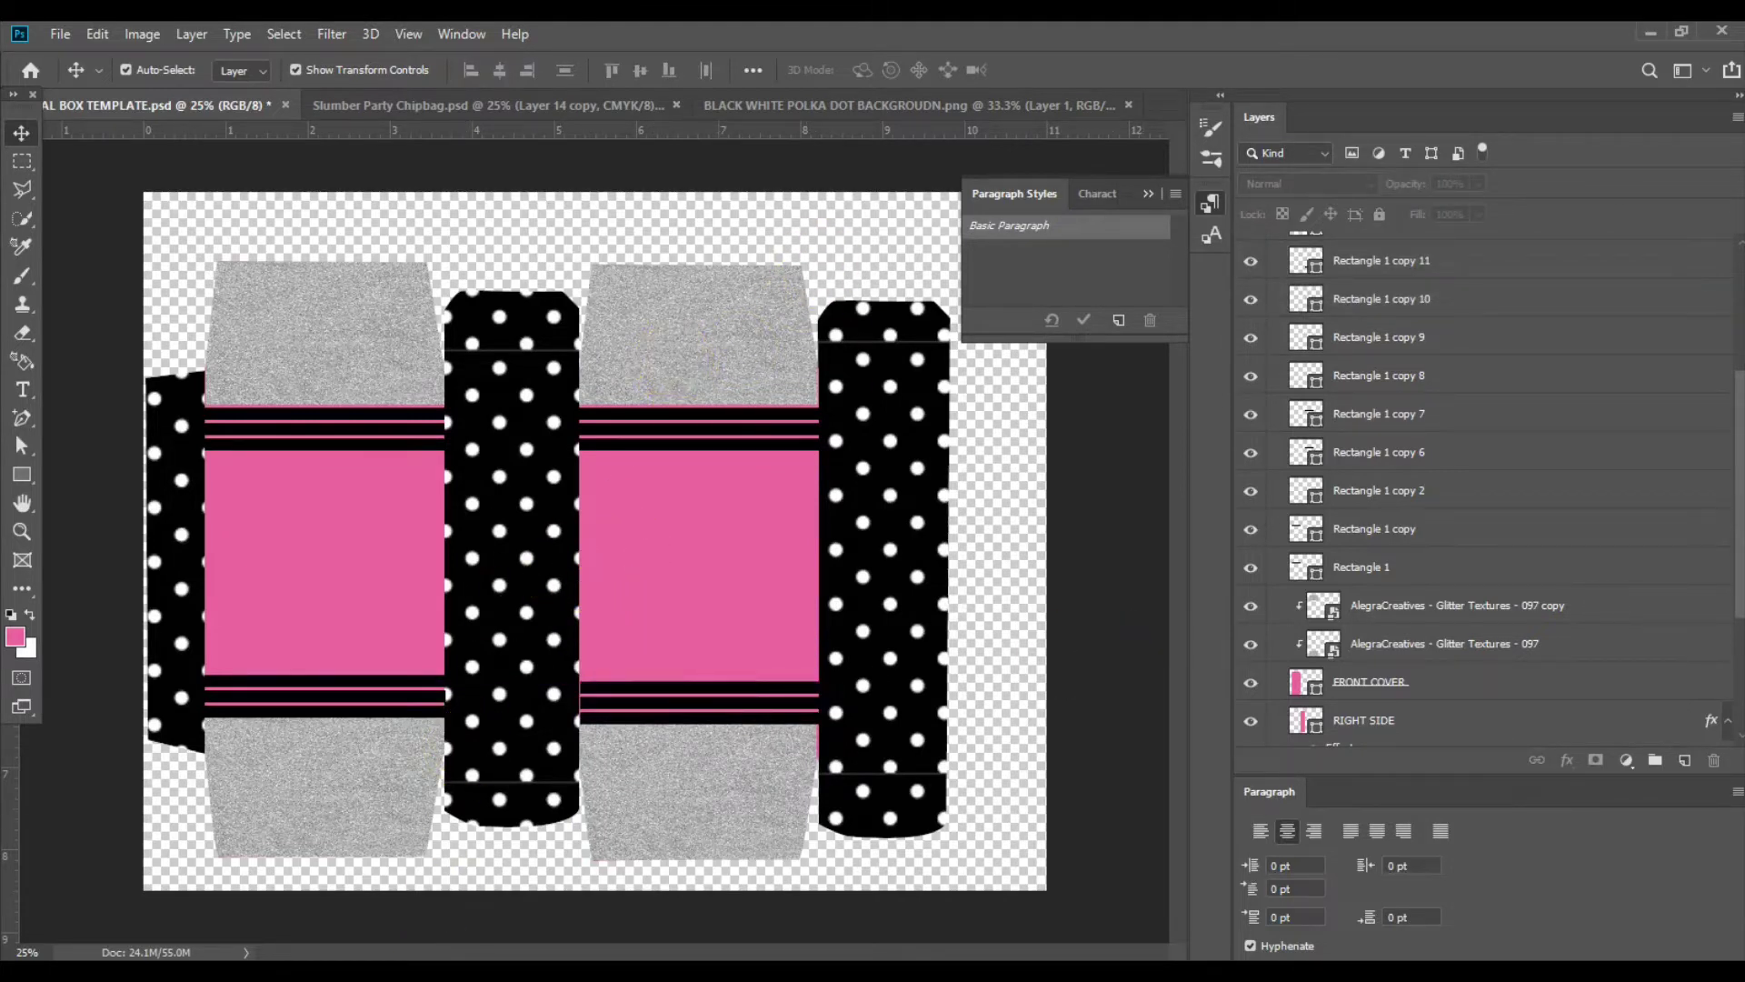
Duplicate the front cover's upper glitter layer and move the copy between the FRONT COVER and RIGHT SIDE layers.
left_click(499, 808)
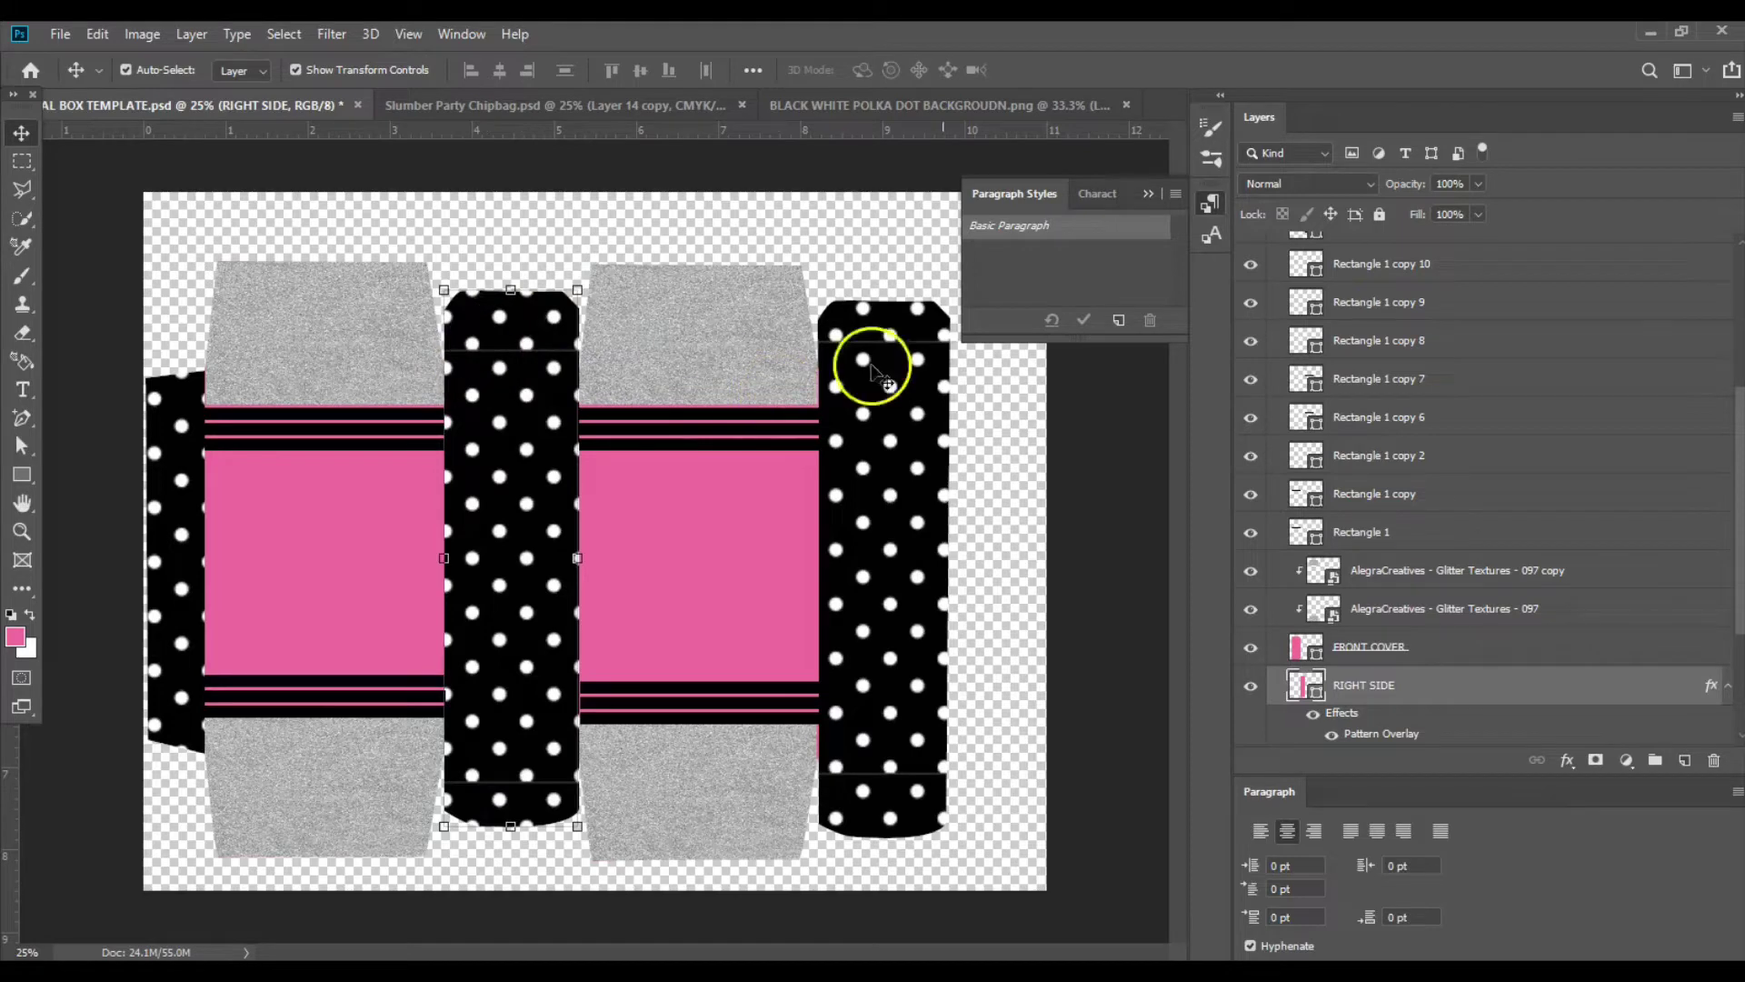
left_click(1039, 383)
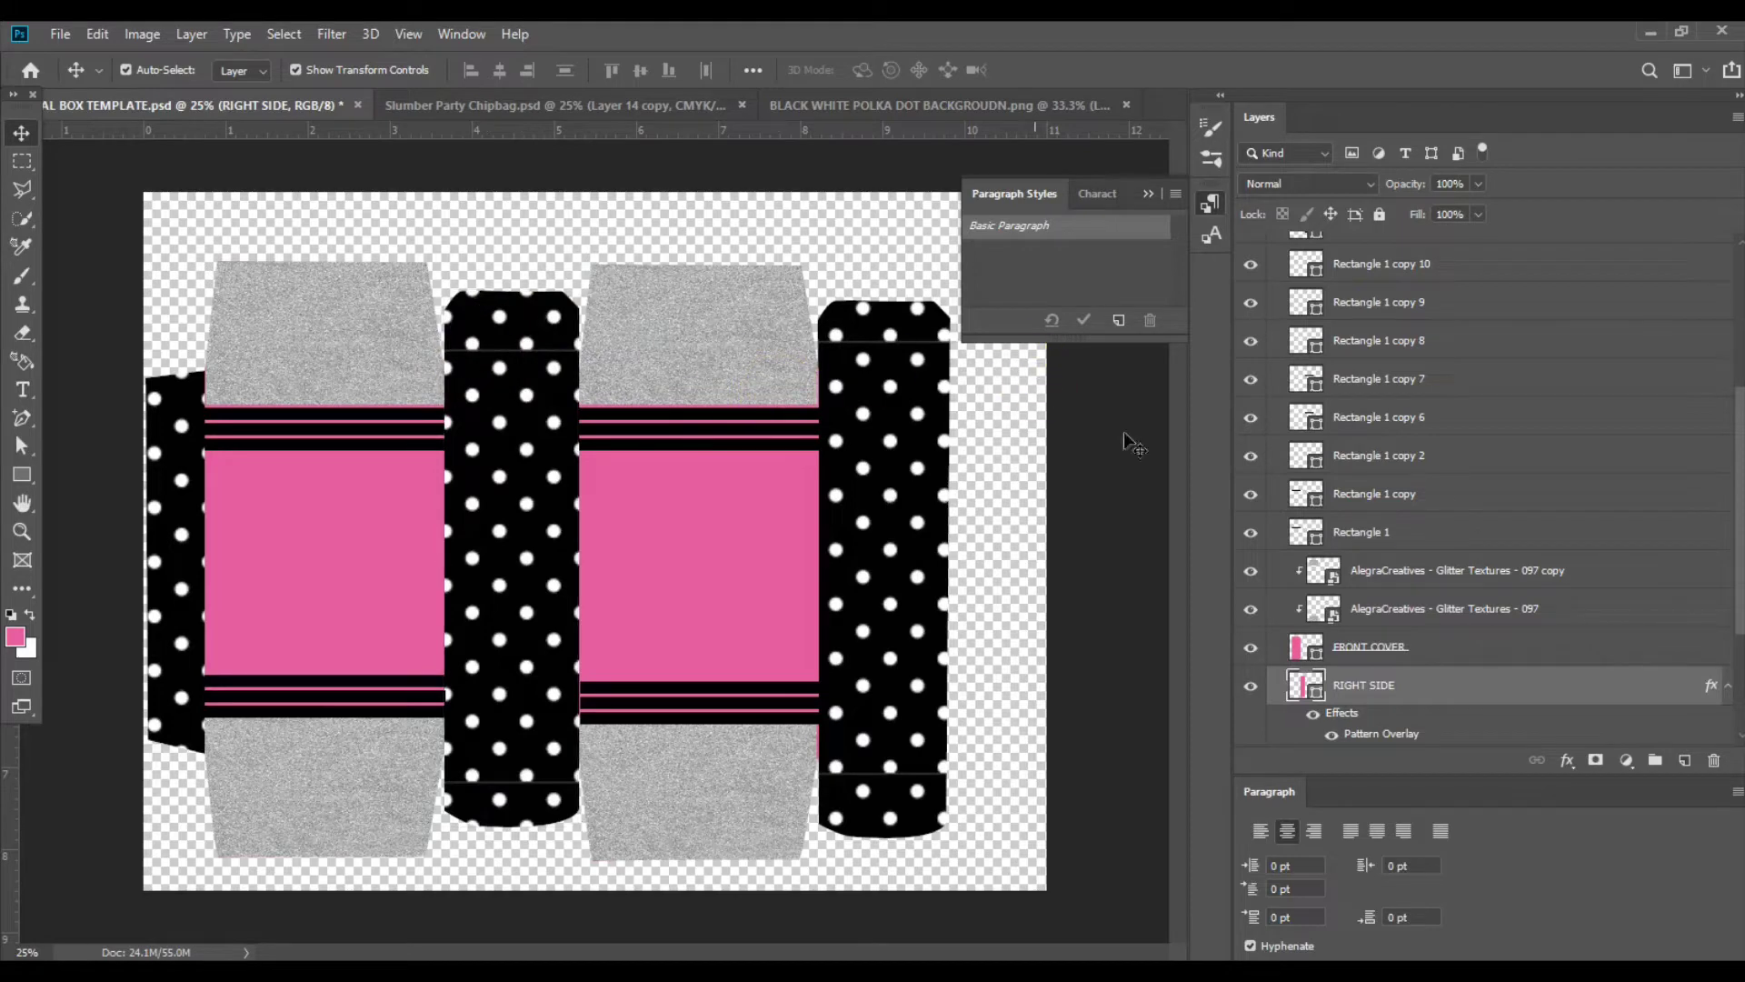
left_click(1365, 580)
right_click(1365, 576)
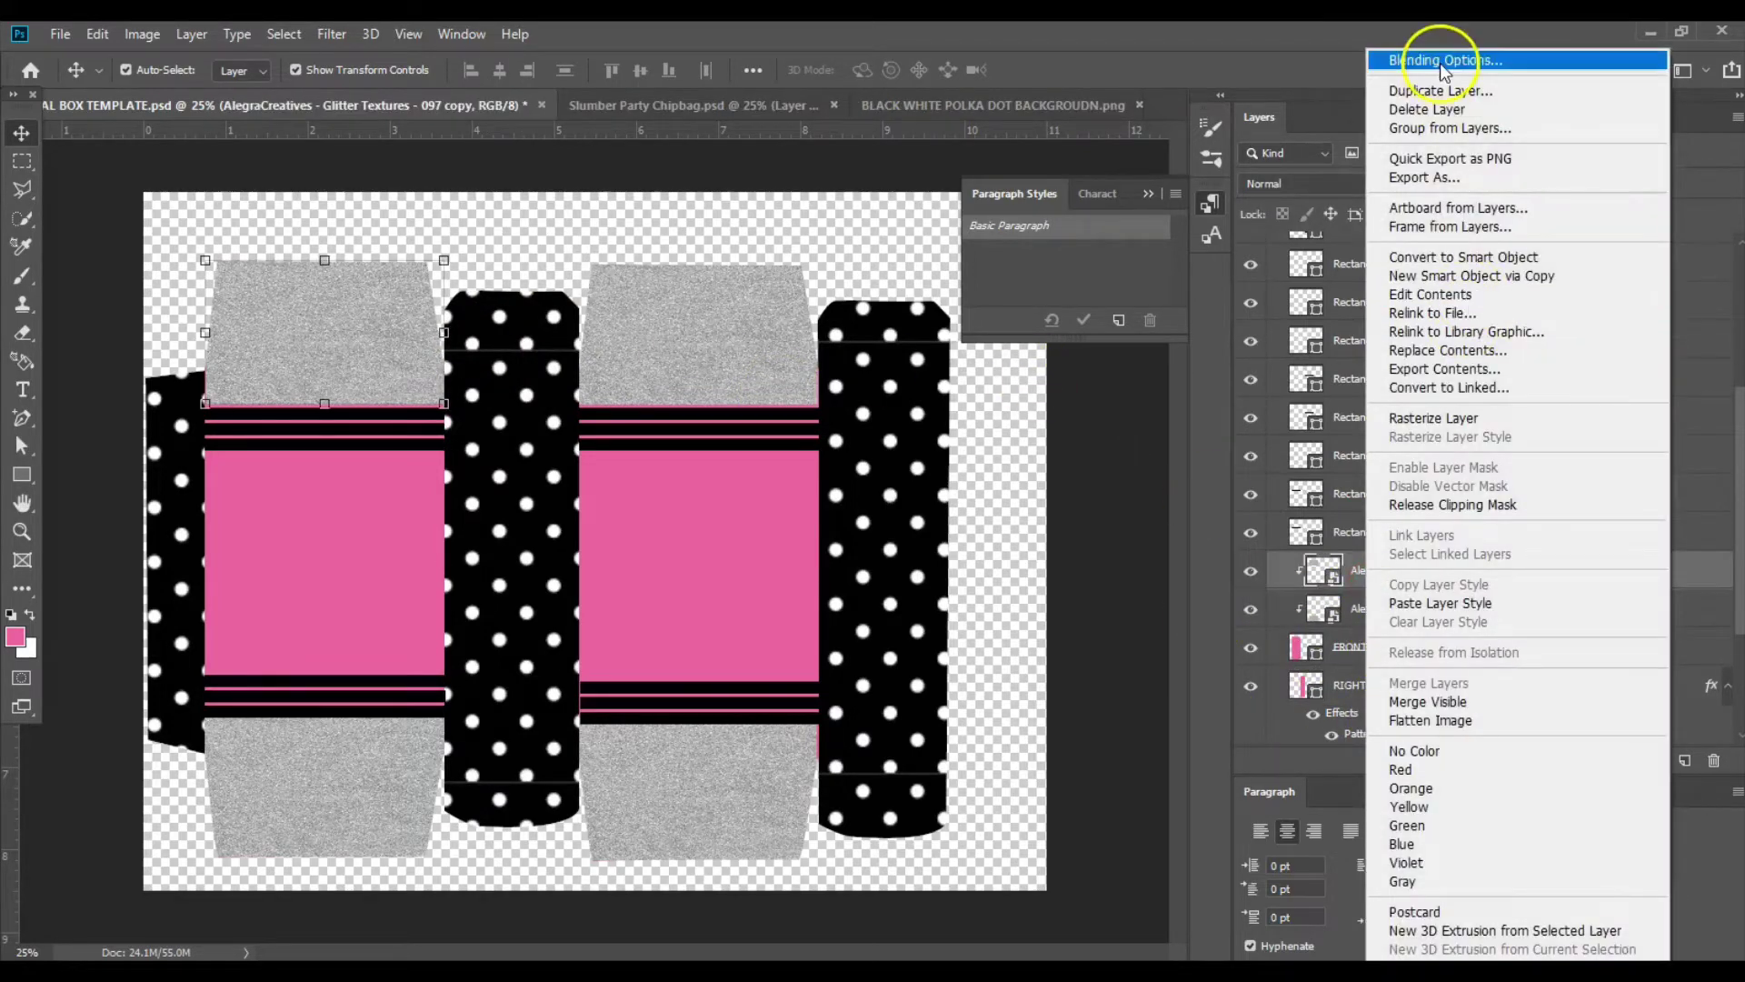
left_click(1435, 91)
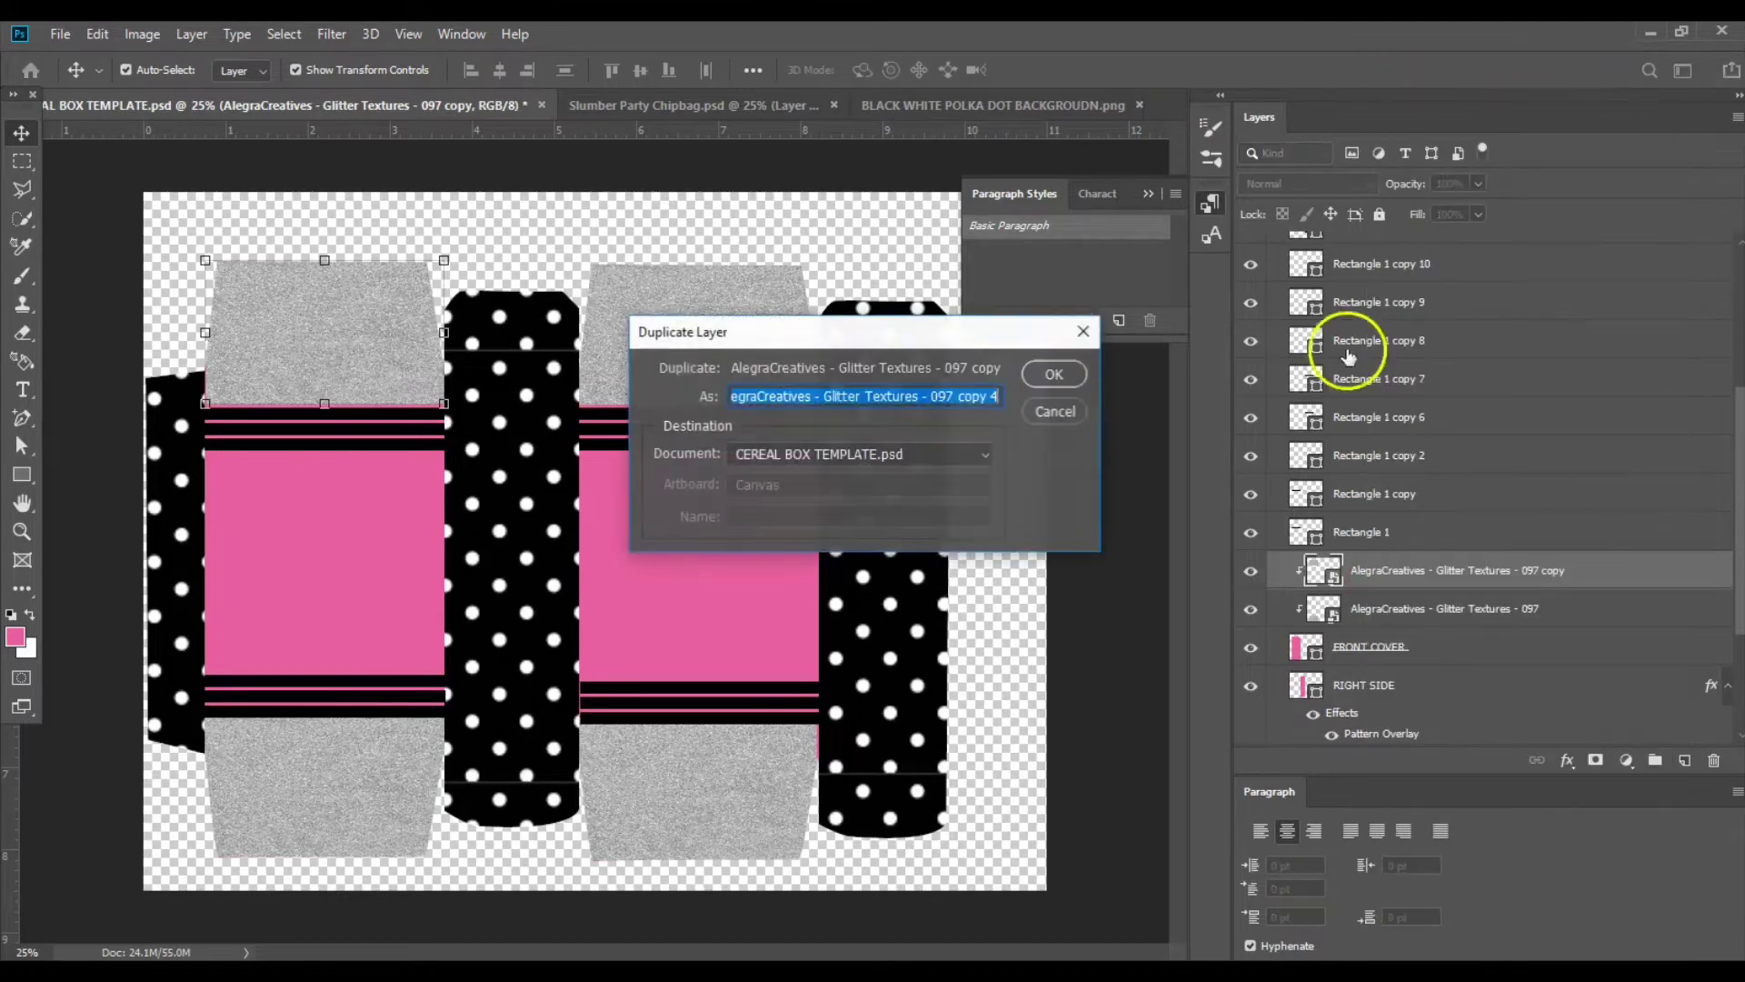
key("Return")
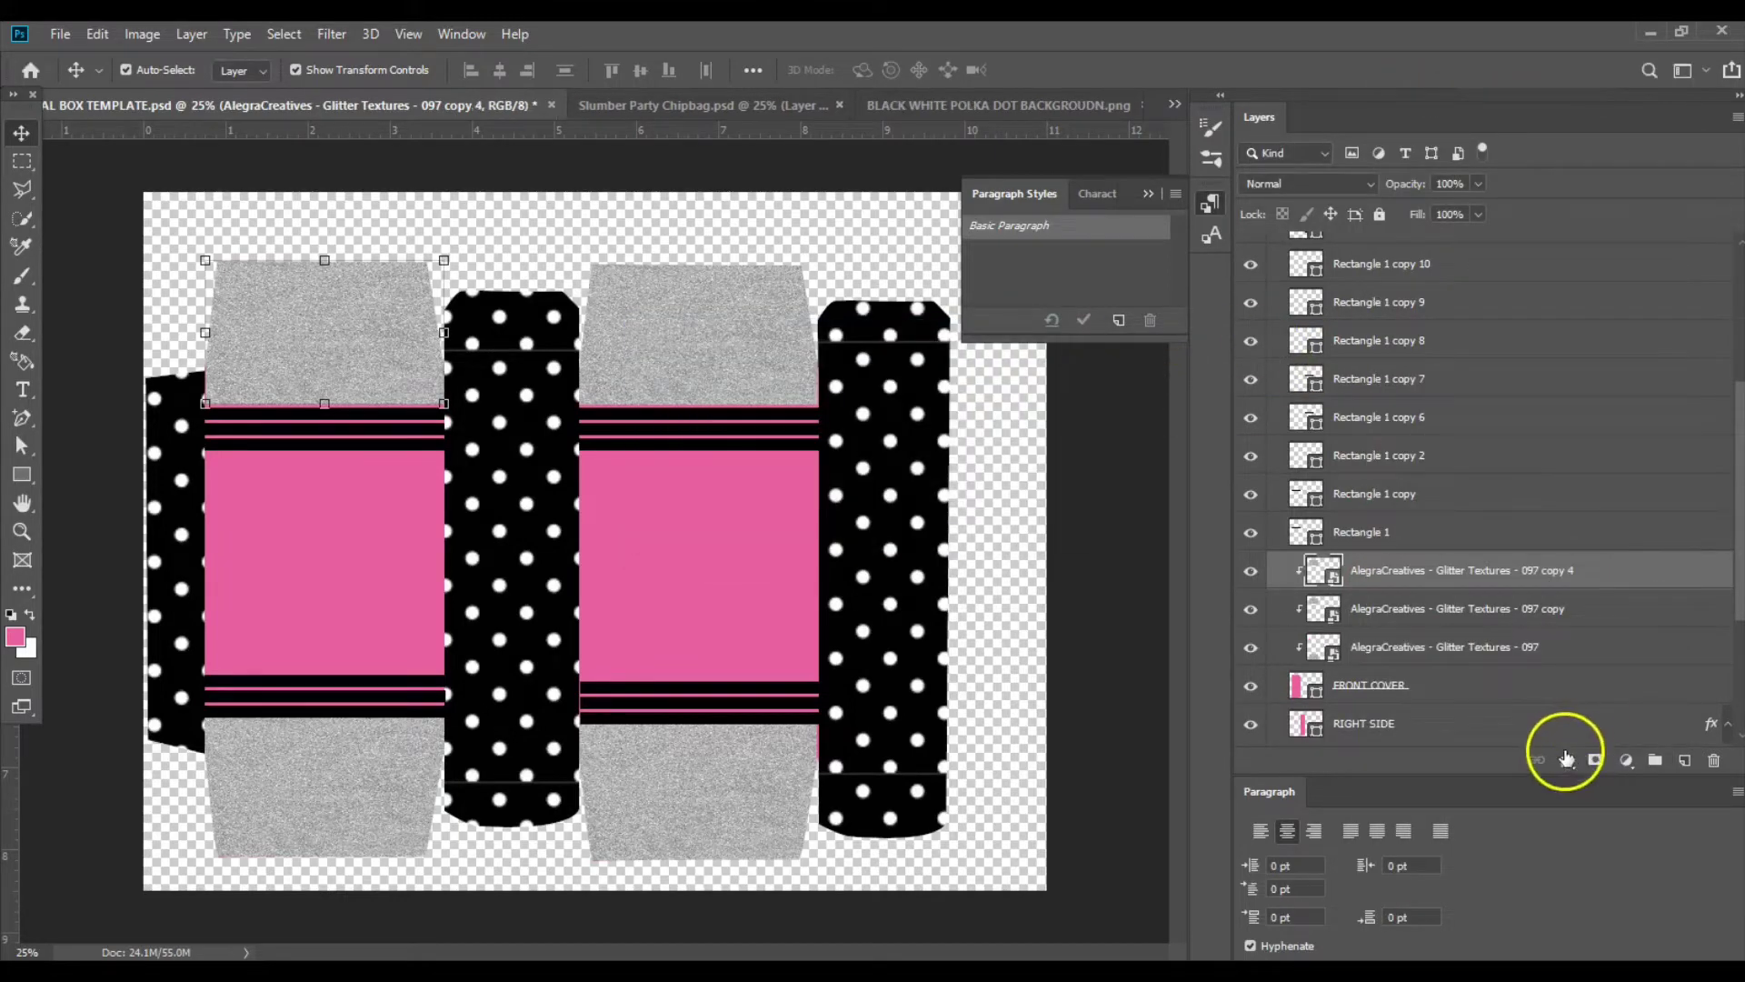
left_click_drag(1613, 576, 1578, 711)
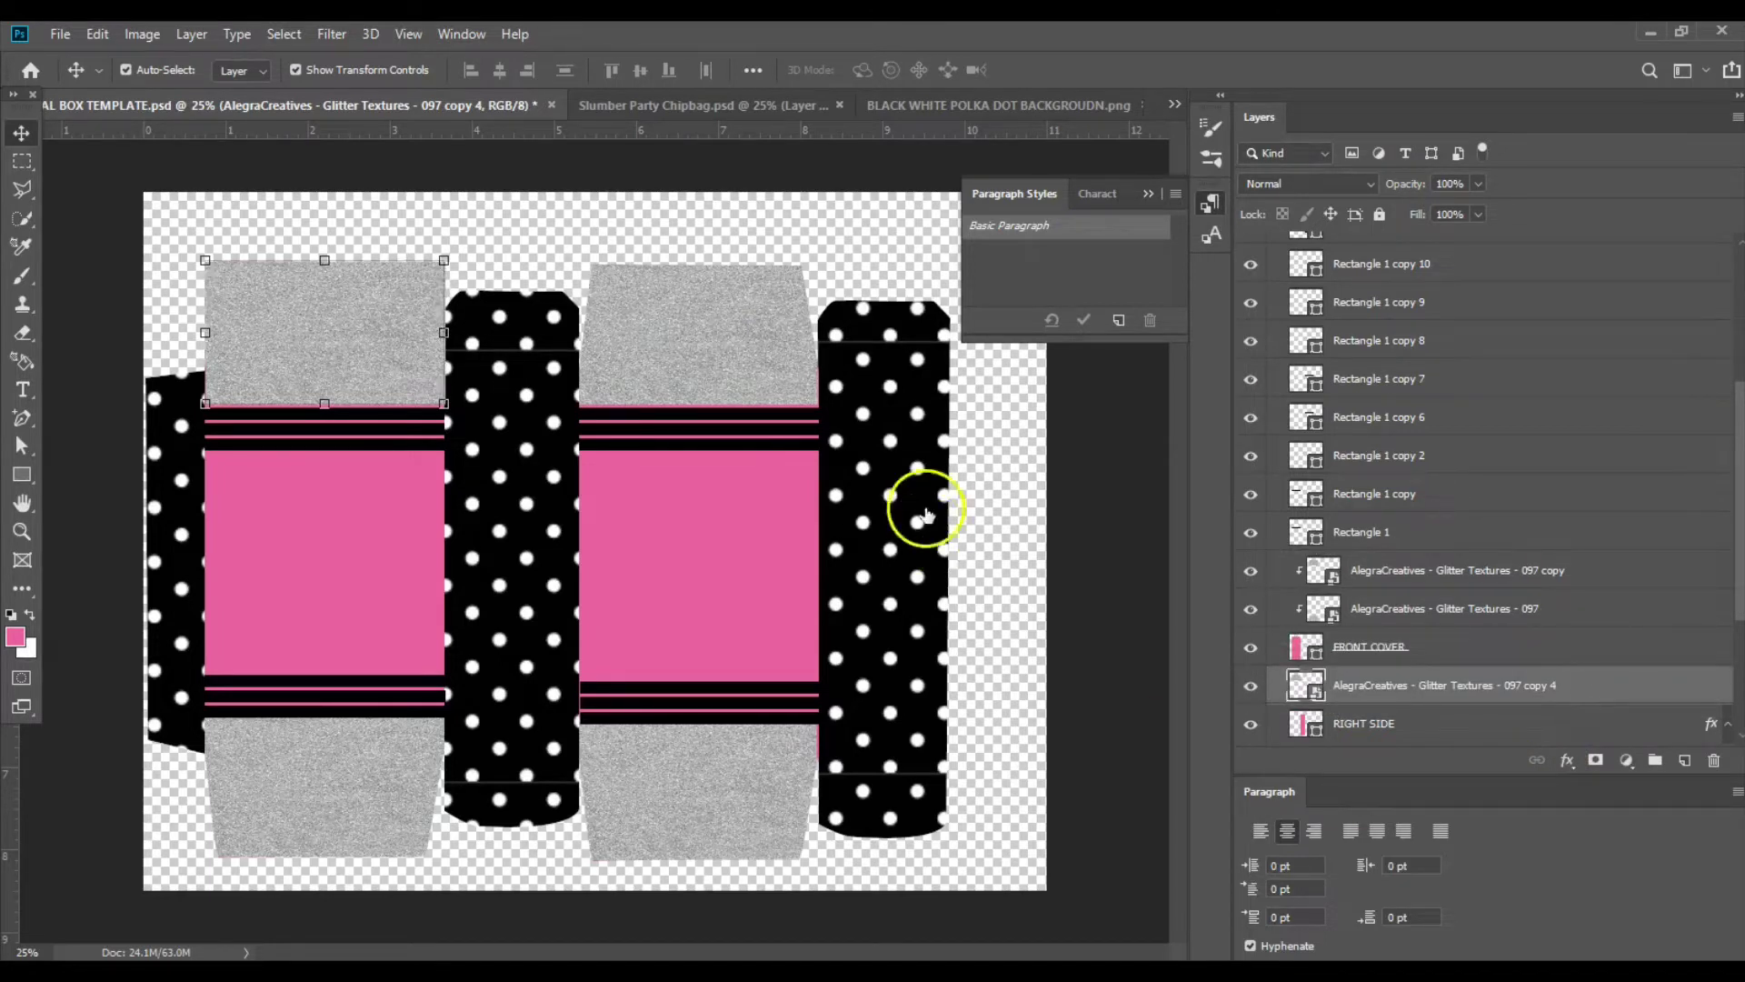
Move the glitter copy over the right side's top flap and keep its layer directly above RIGHT SIDE.
left_click_drag(394, 311, 424, 312)
key("ctrl+z")
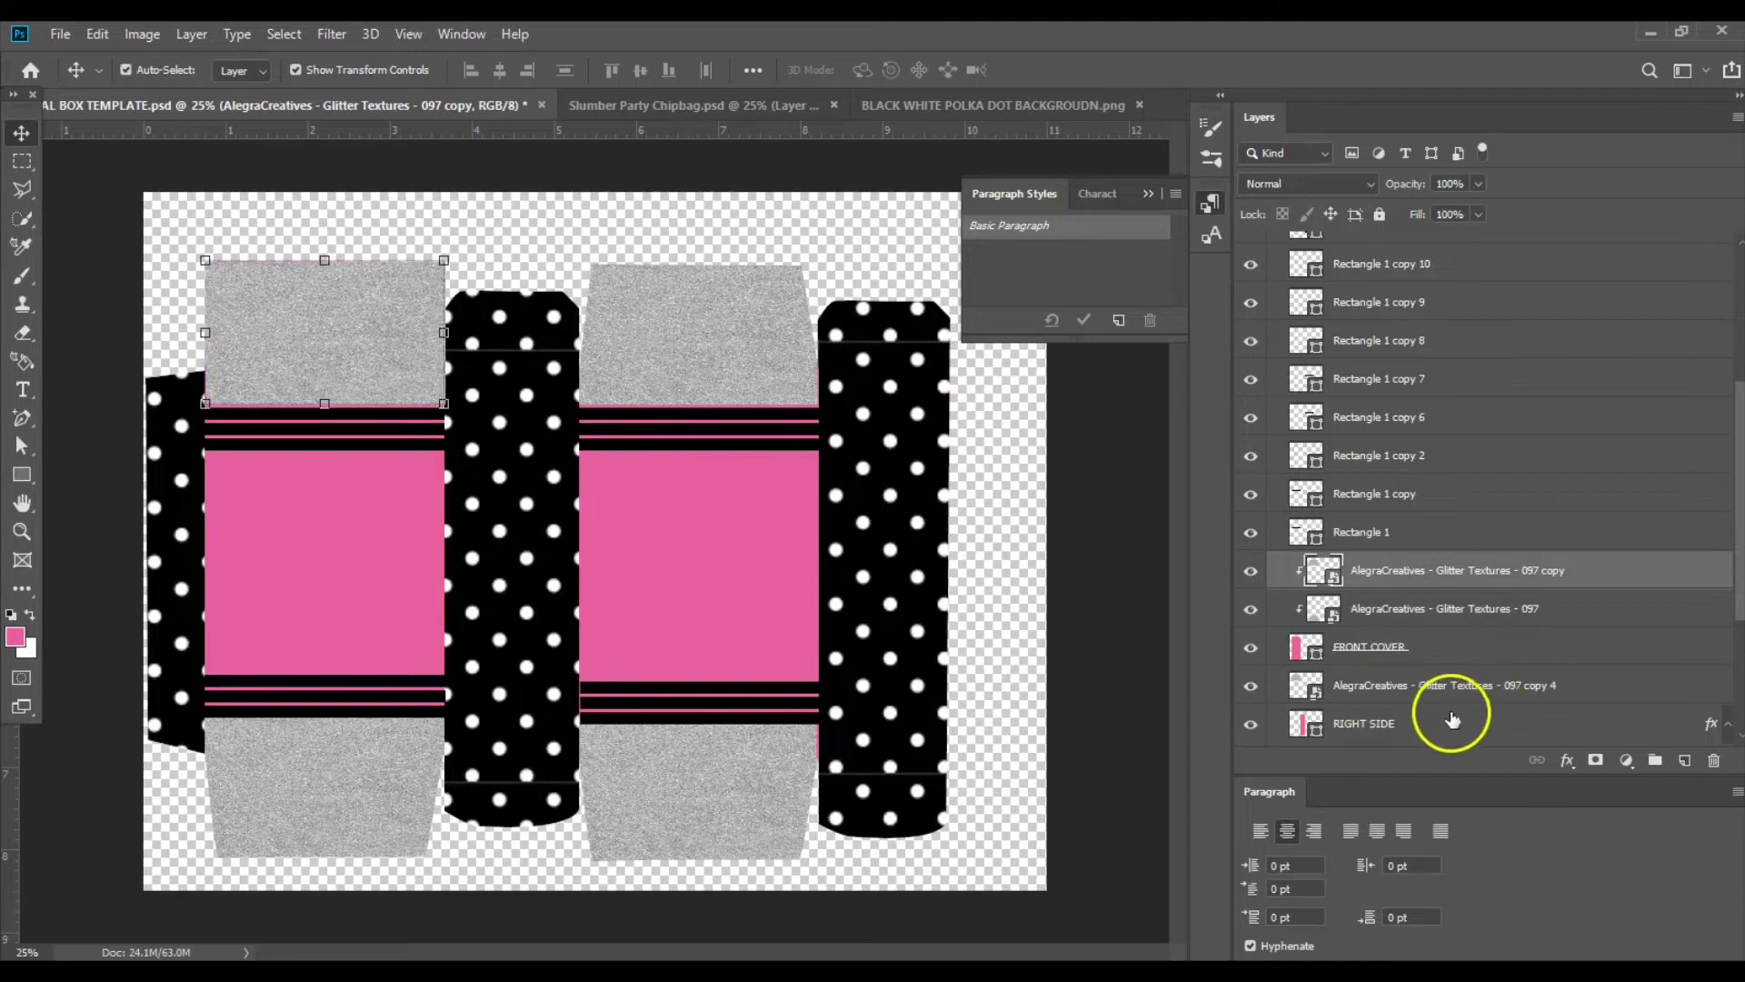
left_click_drag(1433, 675, 1413, 562)
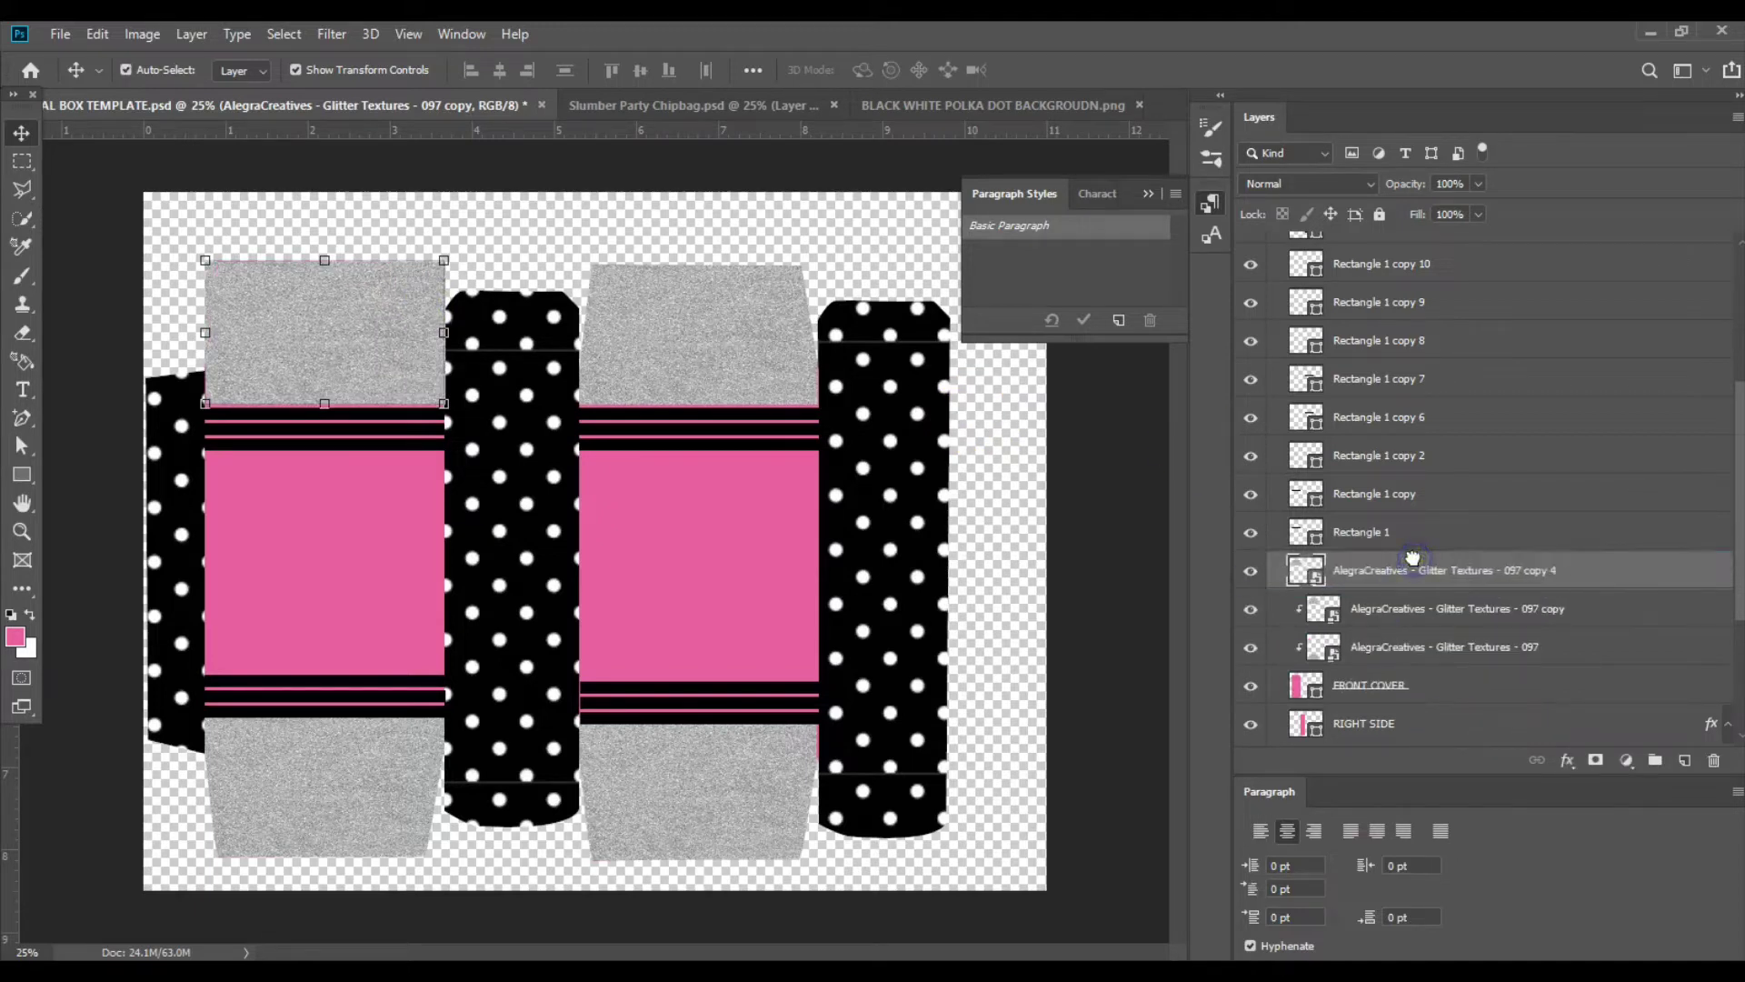
left_click_drag(366, 319, 549, 321)
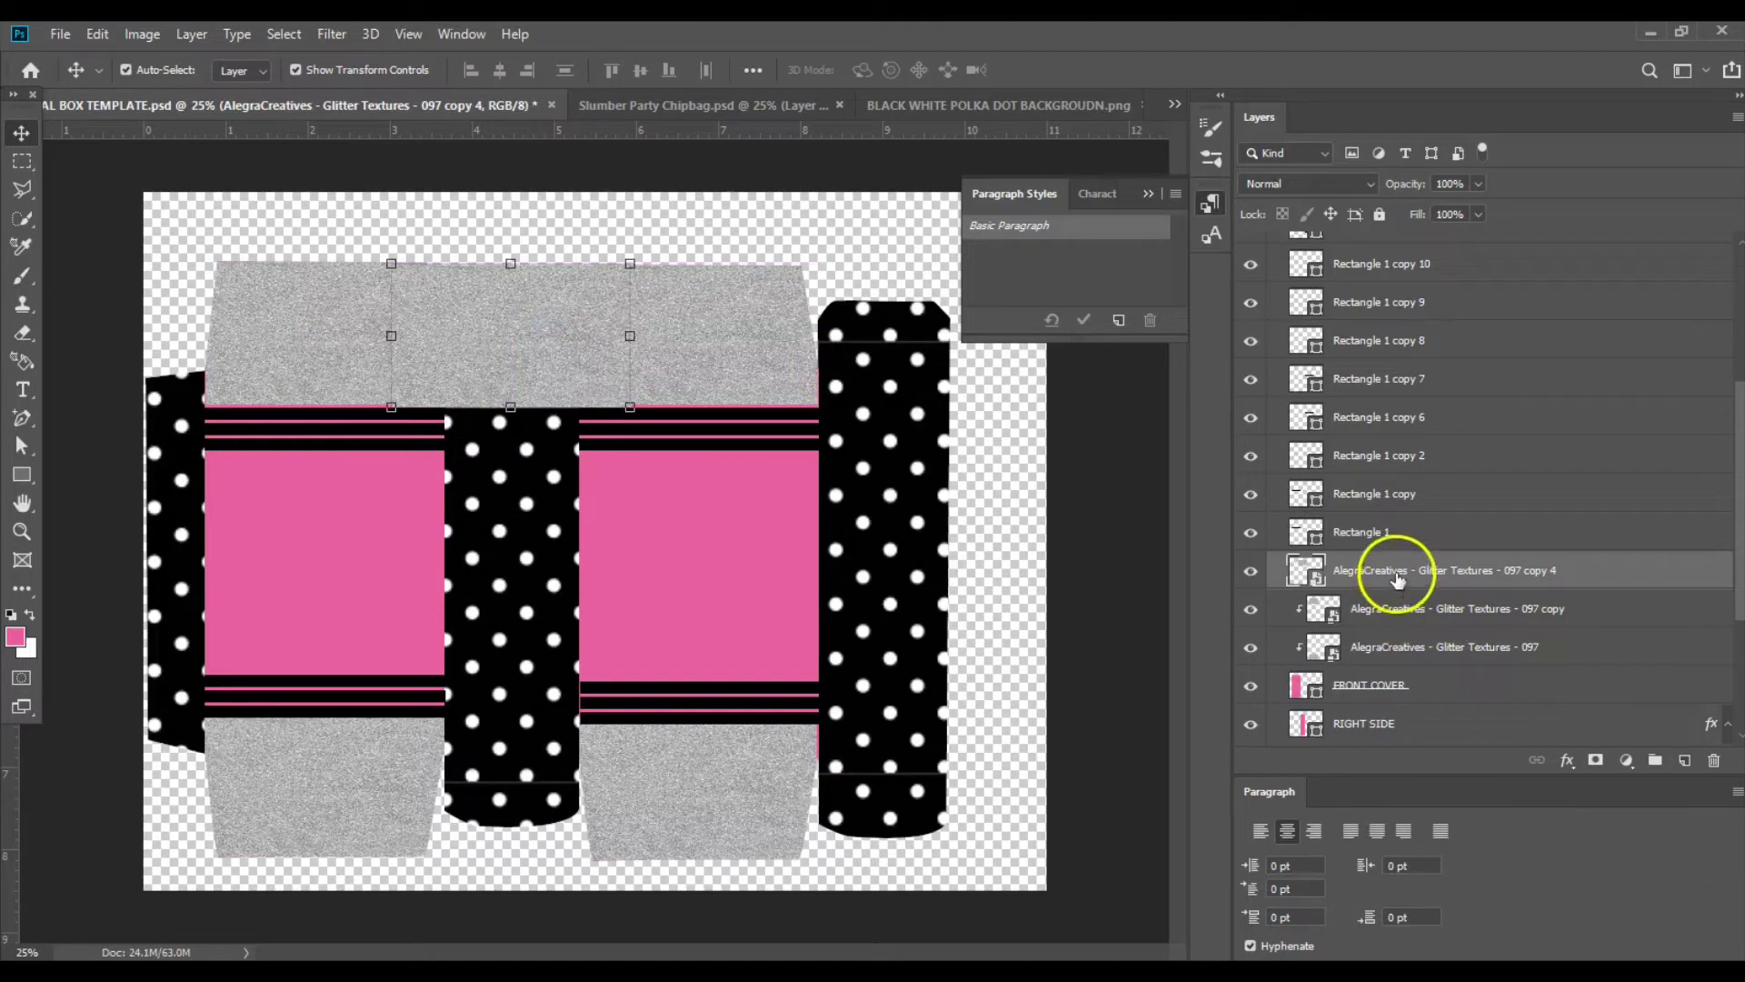
left_click_drag(1398, 579, 1374, 701)
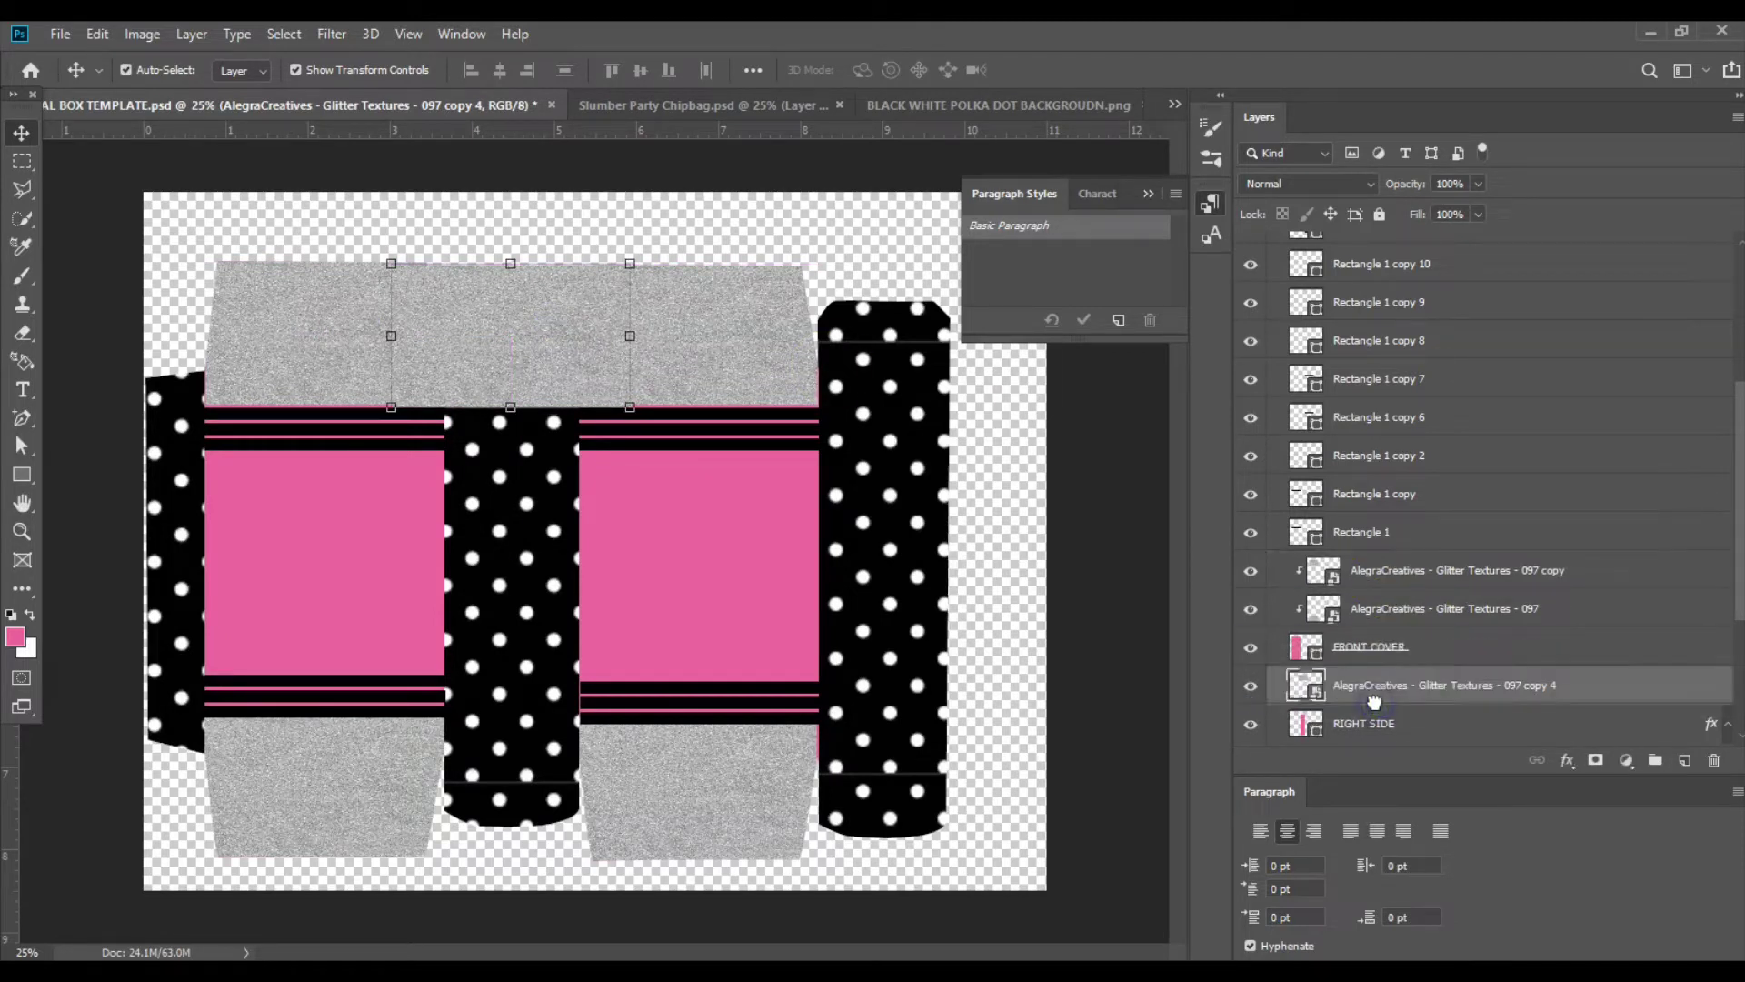
Try a clipping mask that clips the RIGHT SIDE layer to the layer below it, and undo it.
left_click(1382, 724)
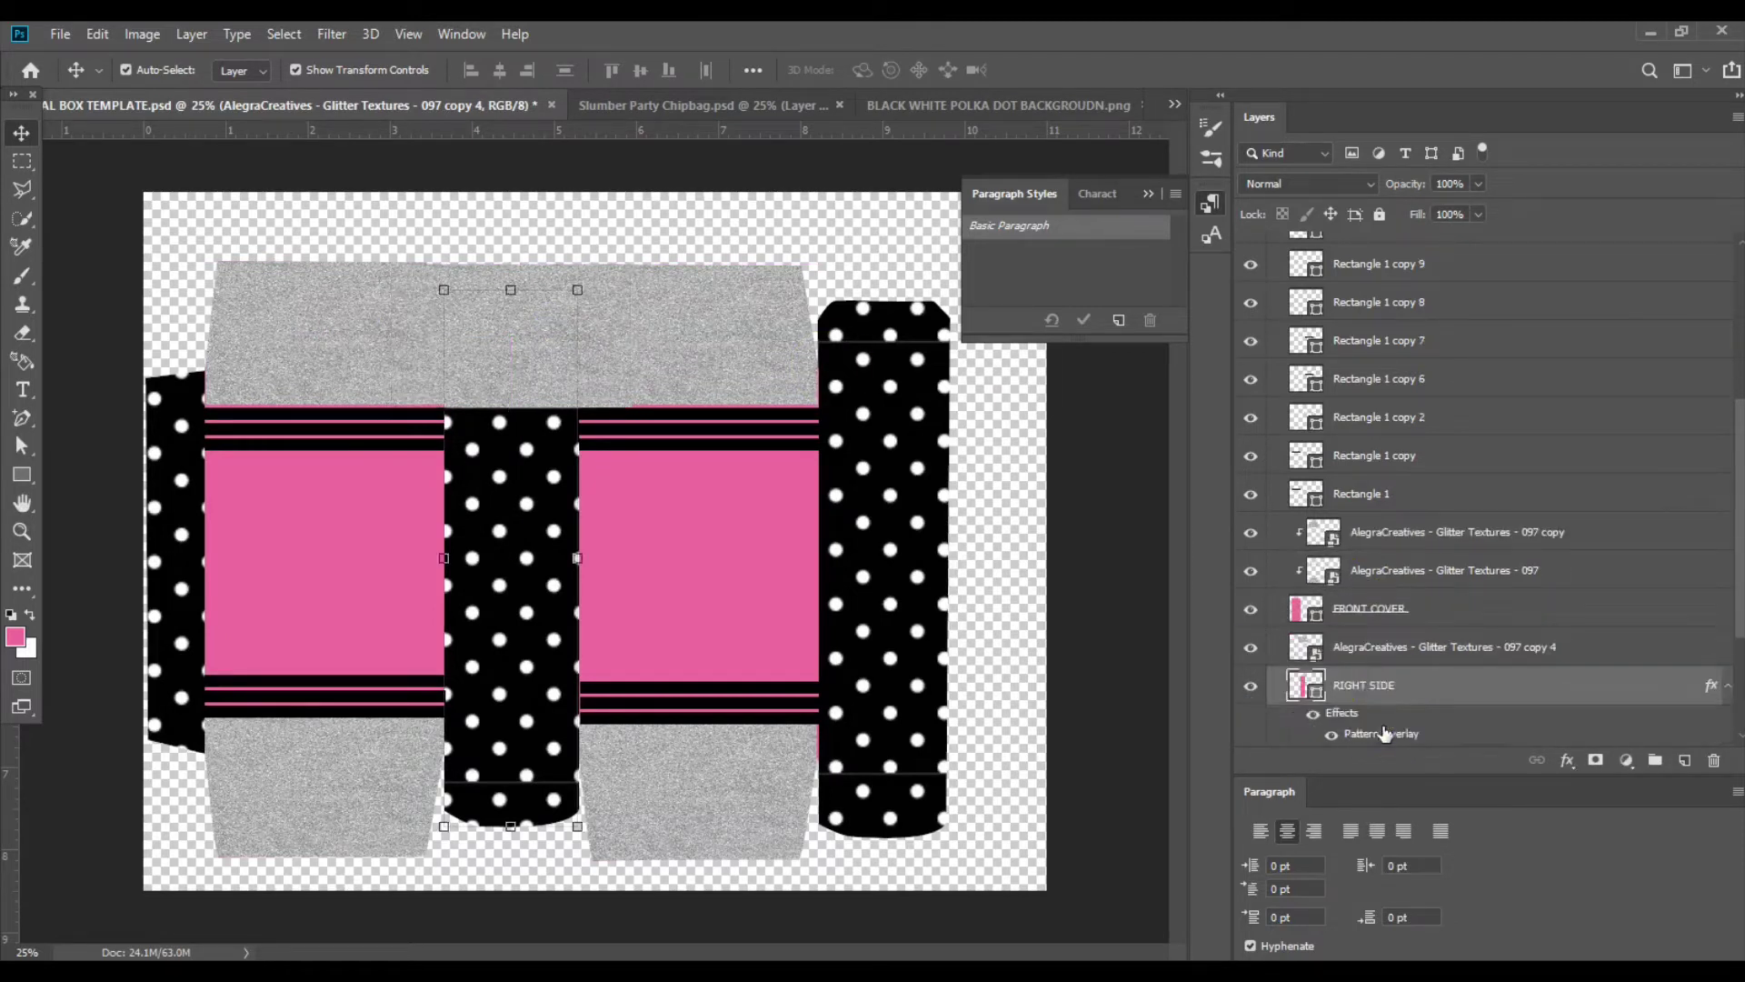
right_click(1383, 686)
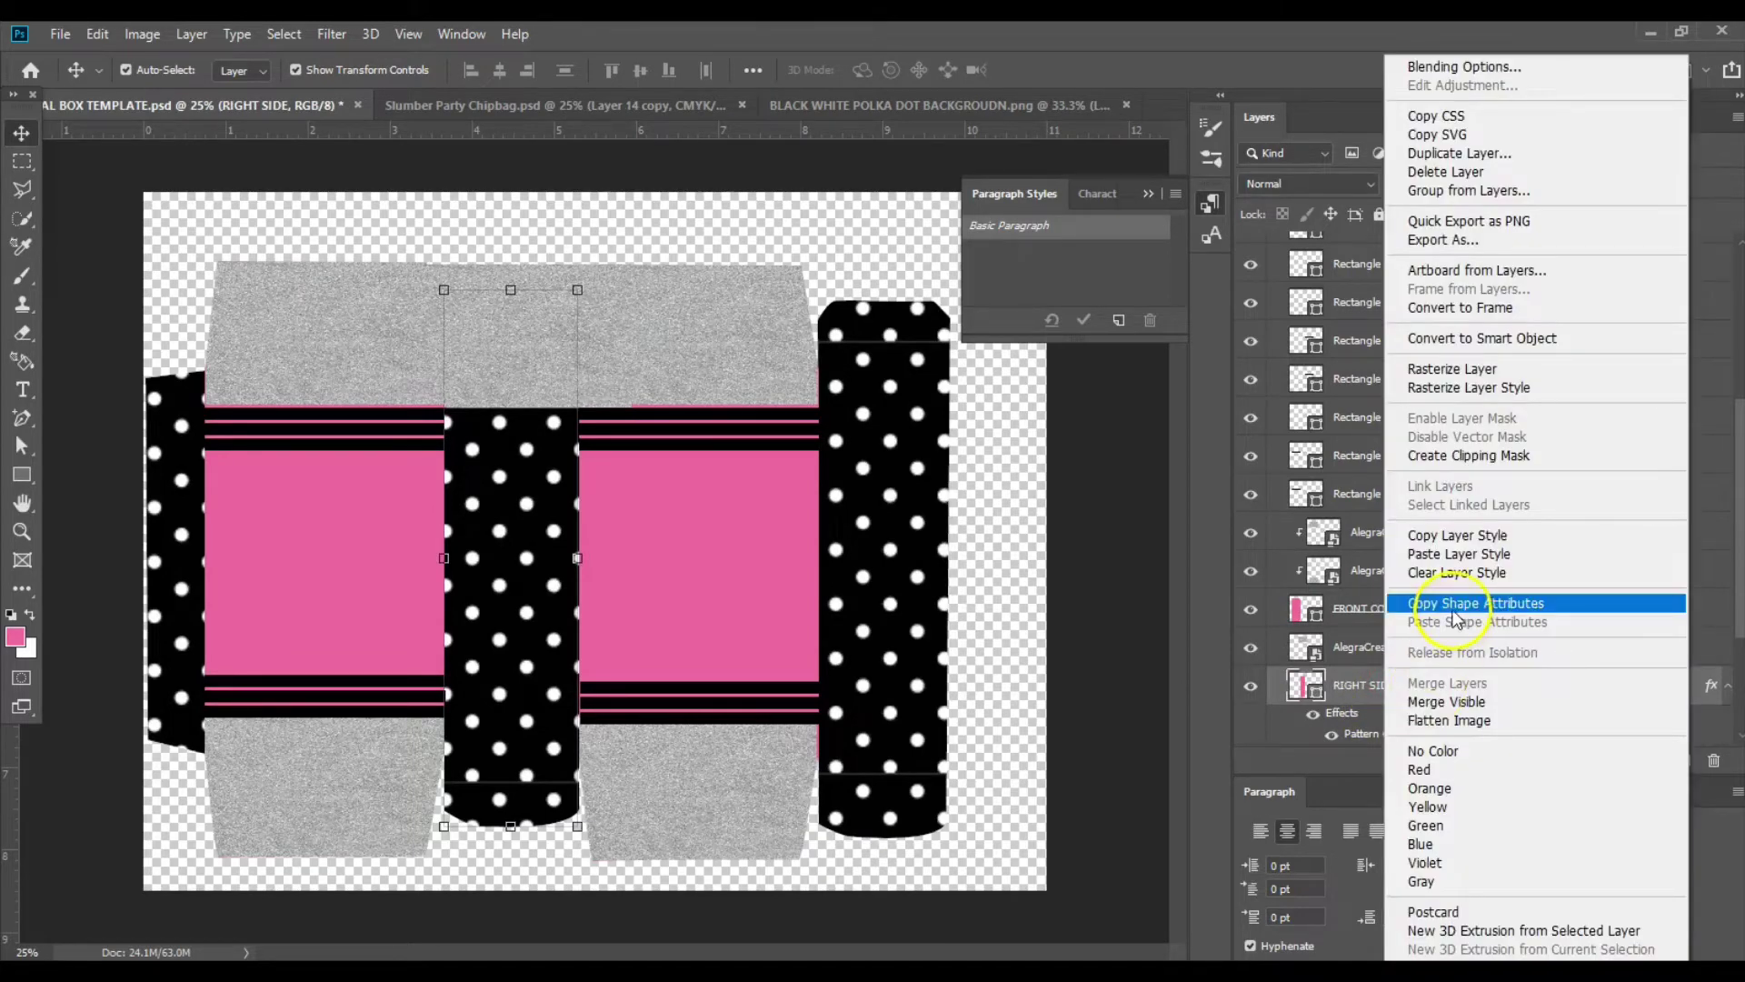
left_click(1485, 455)
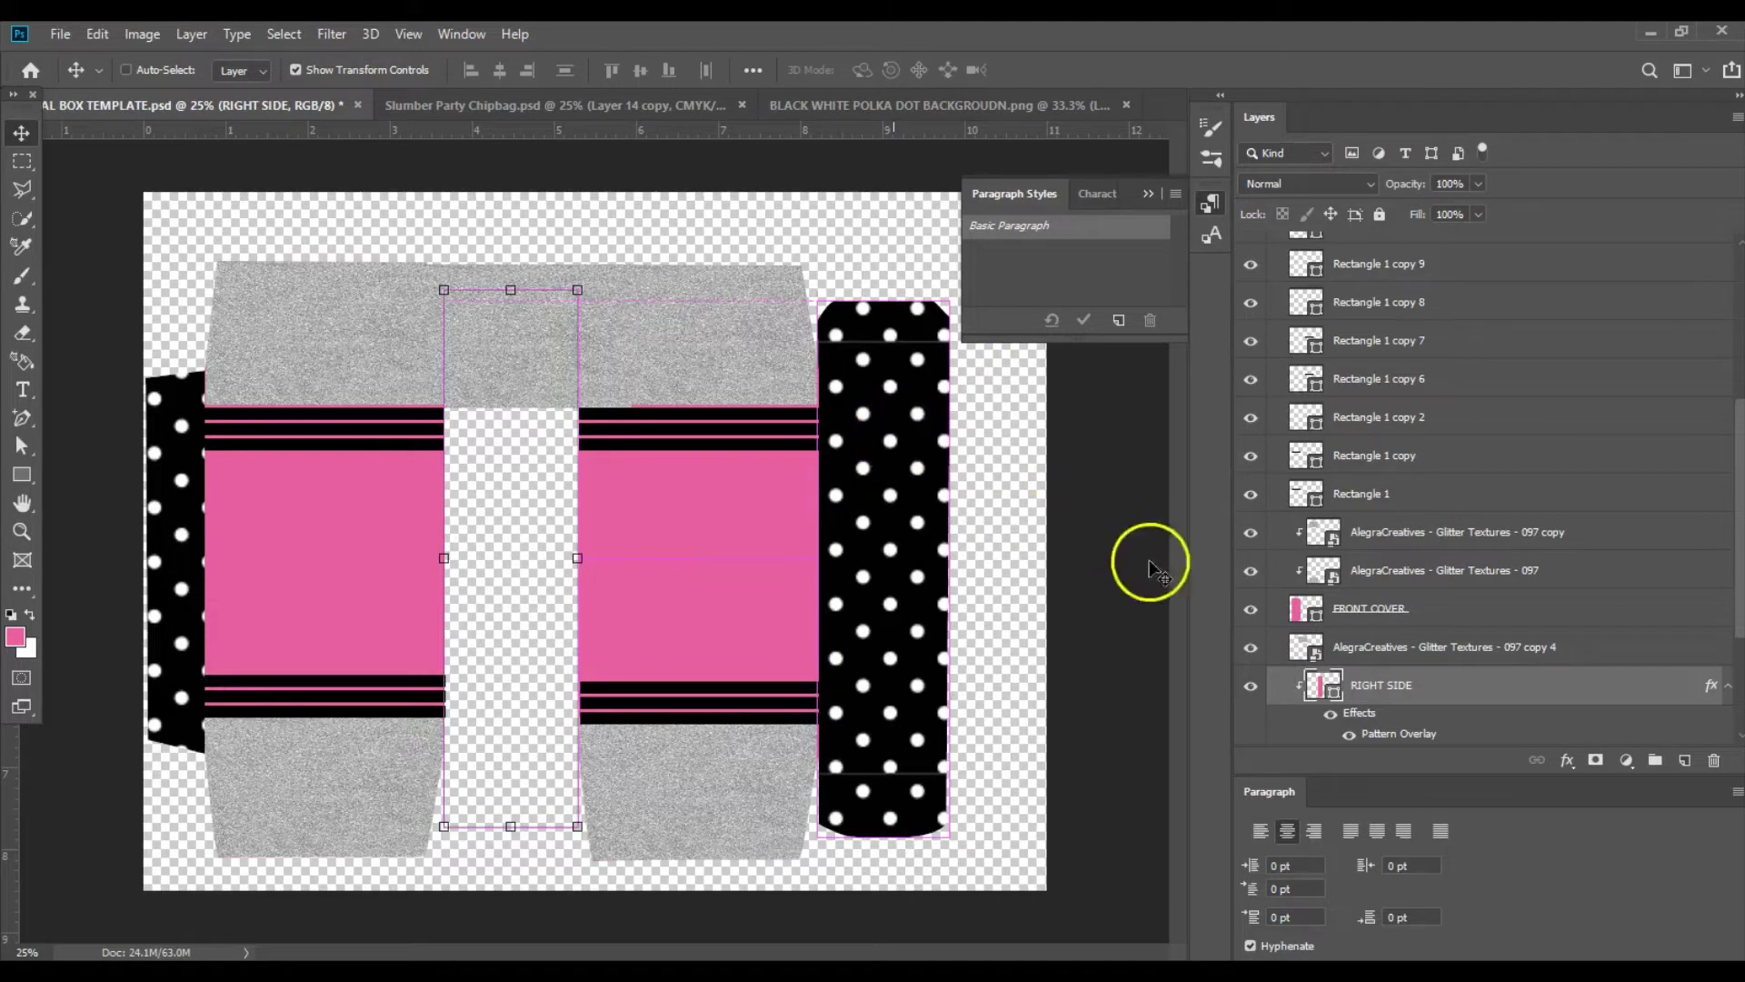
key("ctrl+z")
Shift the glitter copy down over the right side panel, then delete it.
left_click(646, 259)
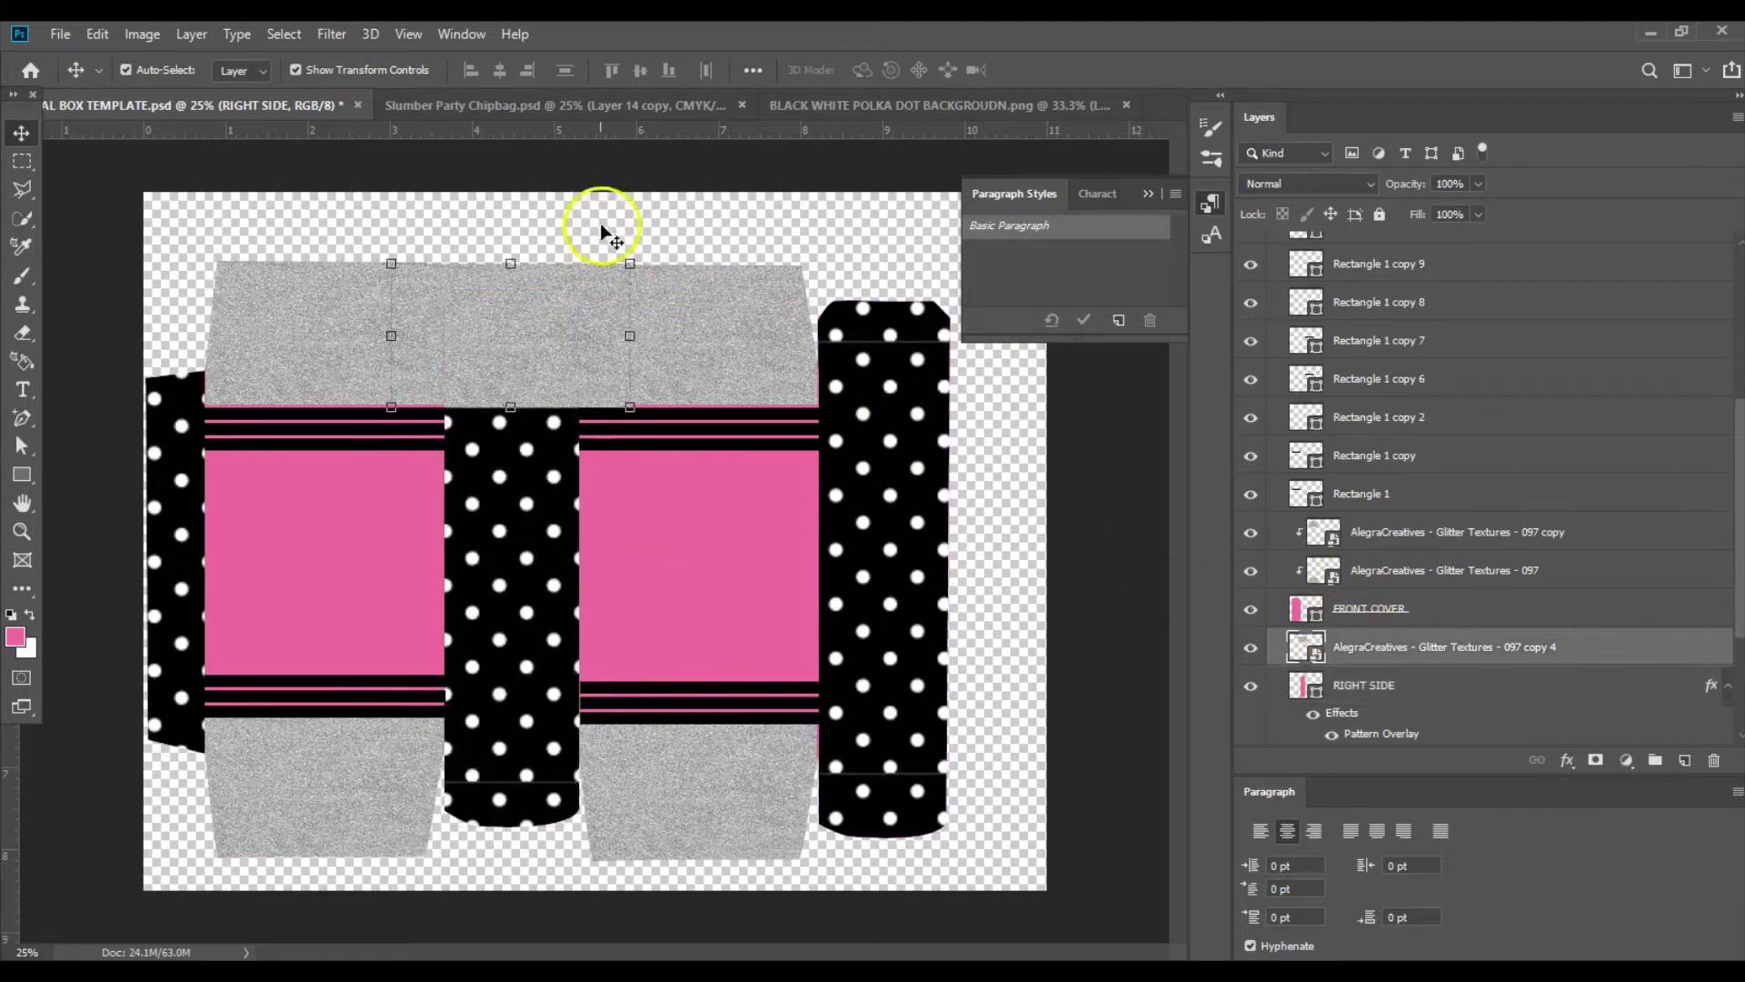
left_click_drag(536, 319, 511, 413)
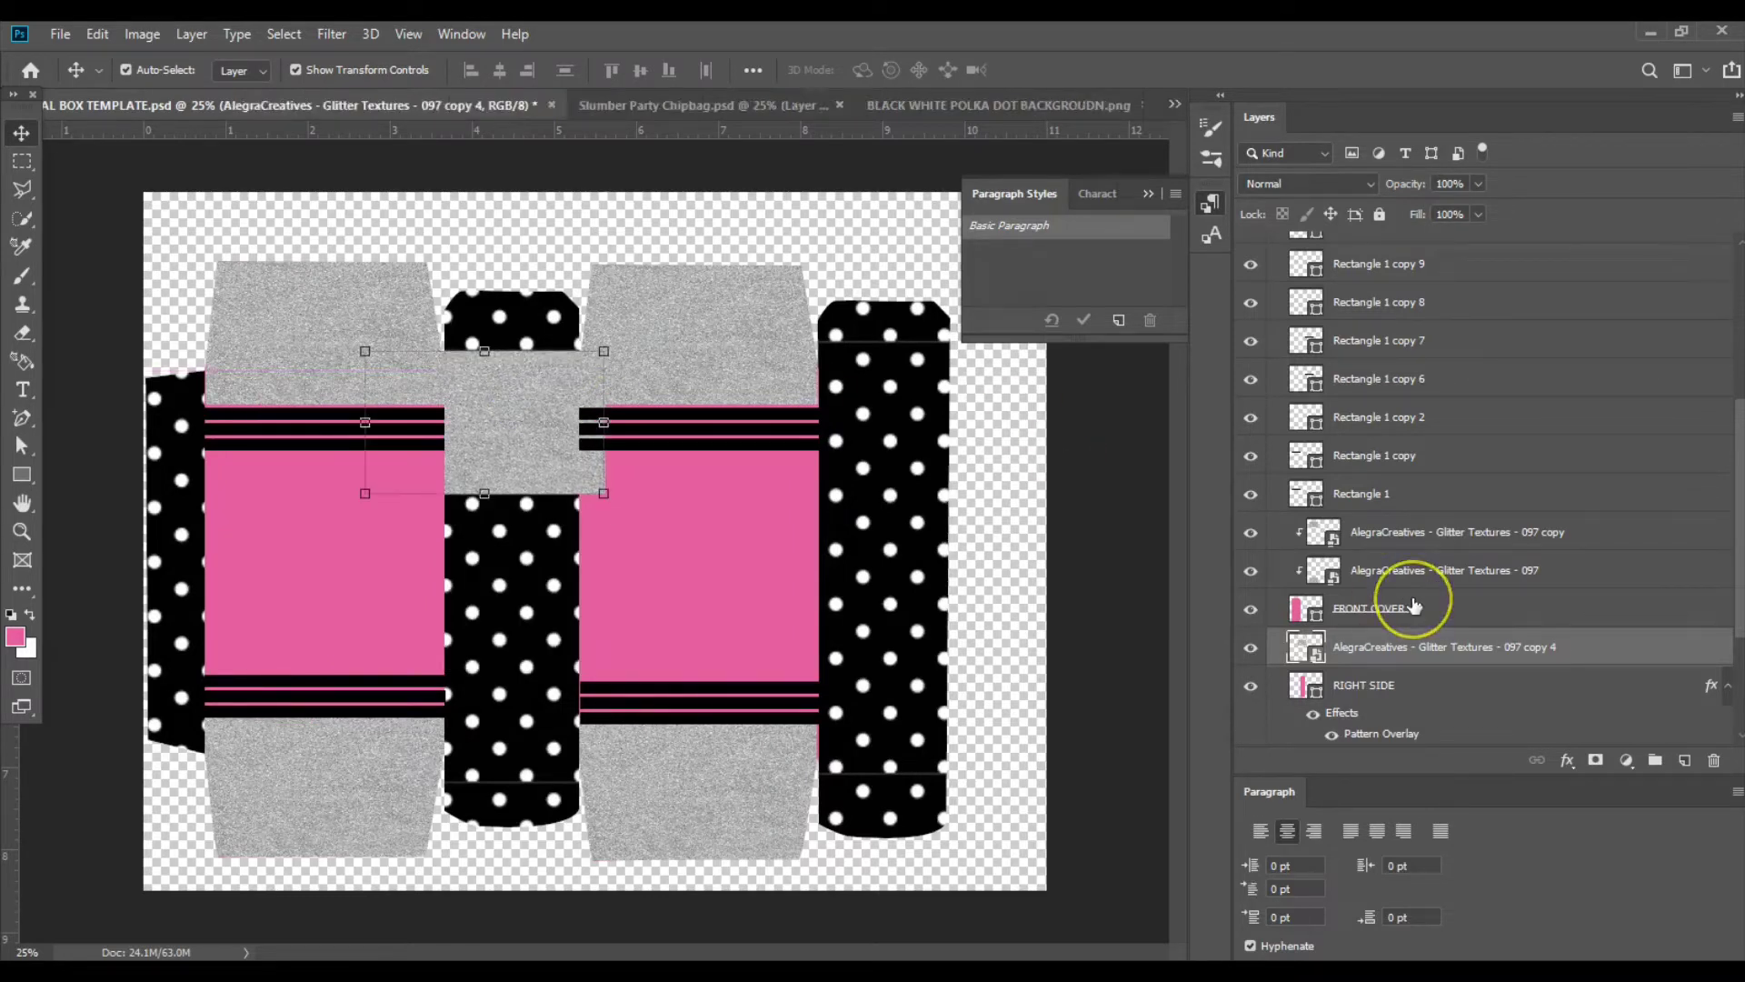
key("Delete")
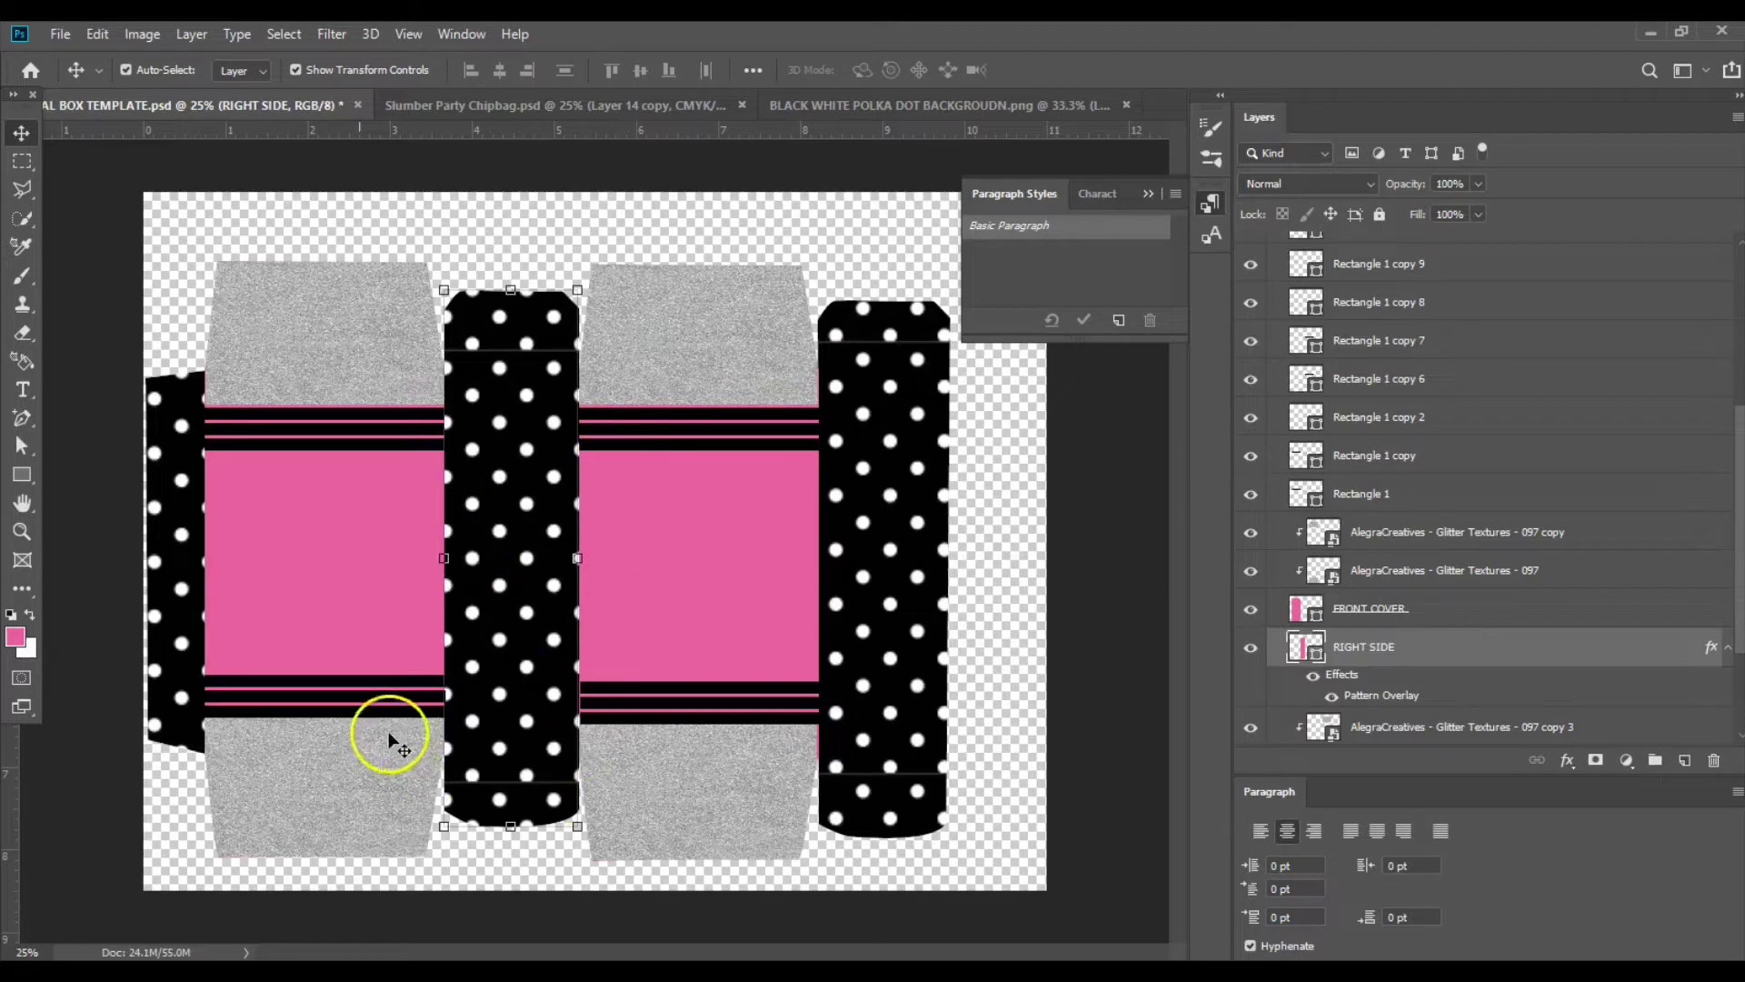
left_click(334, 566)
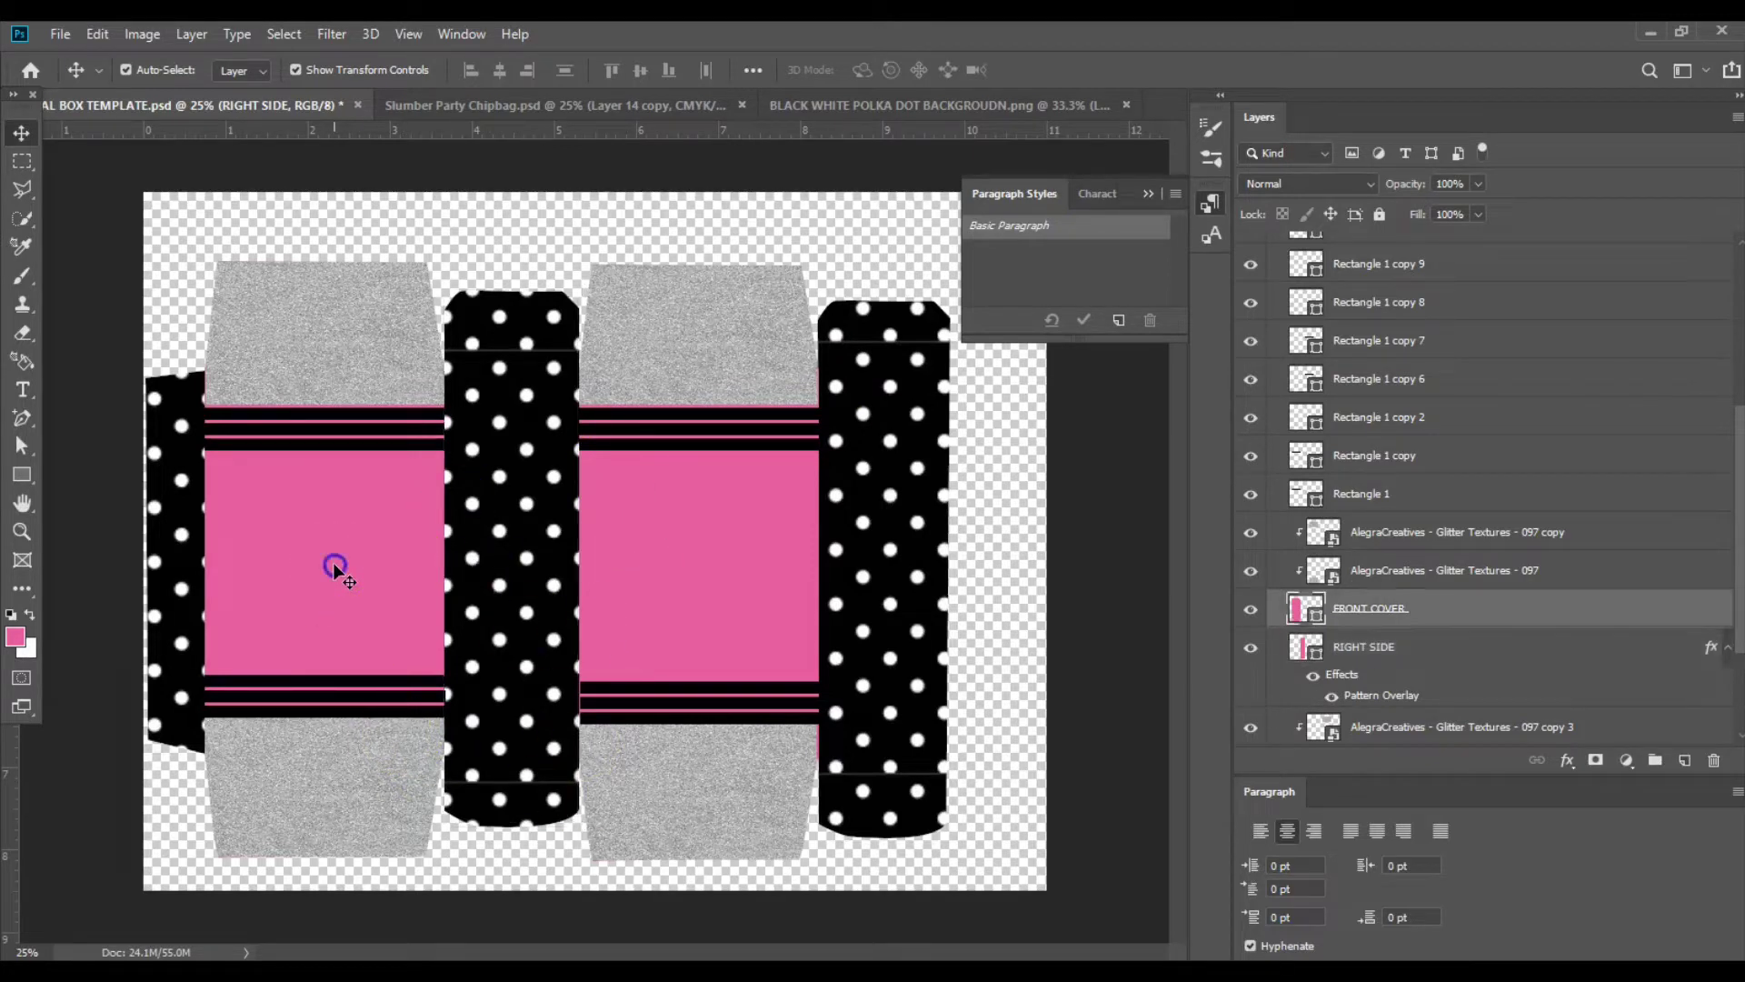
left_click(610, 496)
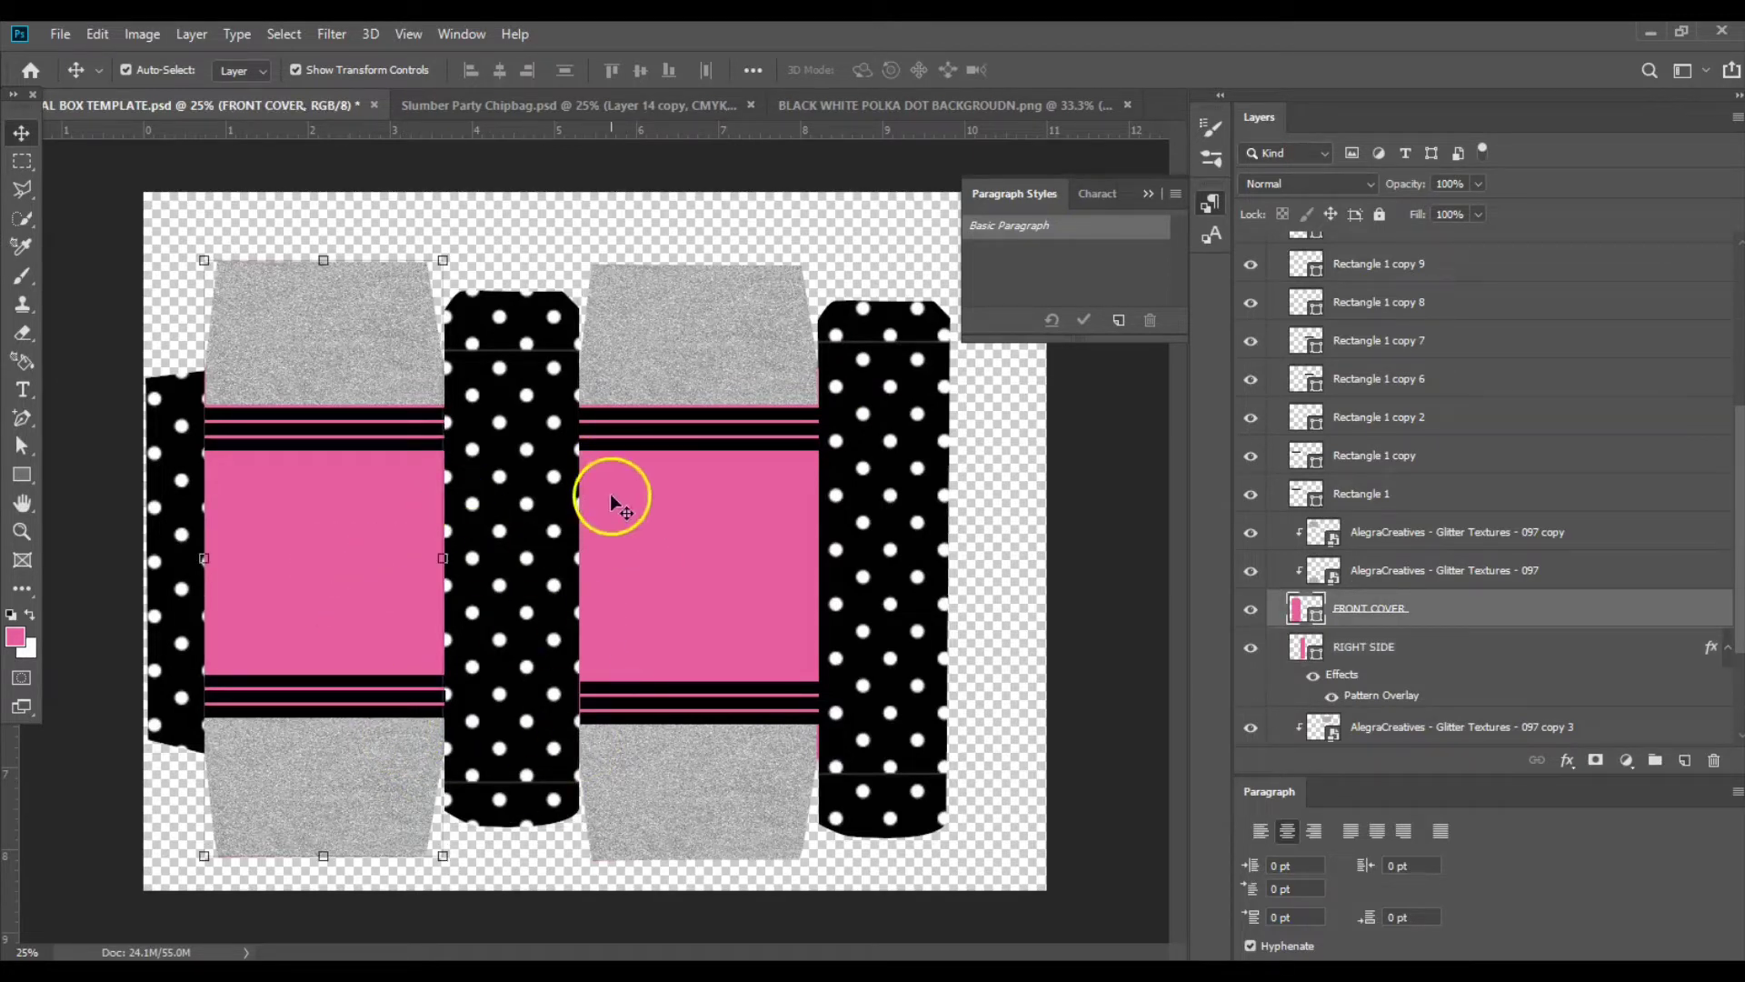
Add a pink 72 pt Dollie Script text layer with the birthday girl's first name in possessive form above the front cover's top flap.
left_click(517, 117)
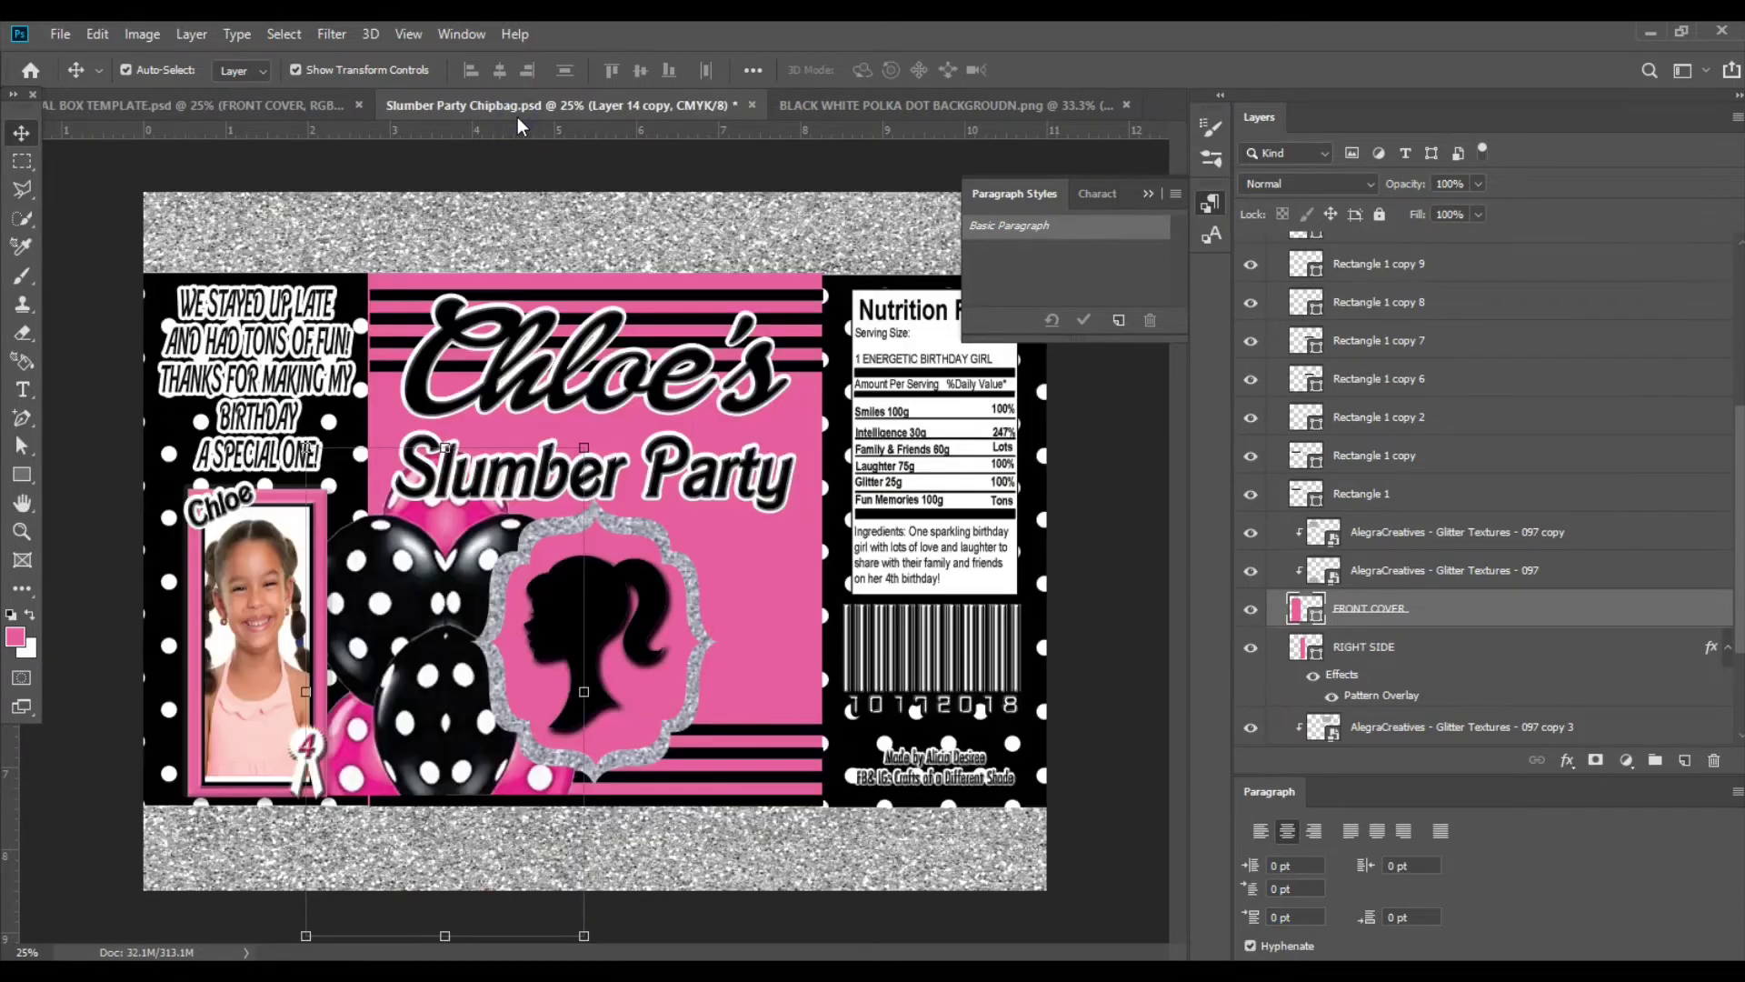
left_click(293, 101)
left_click(25, 389)
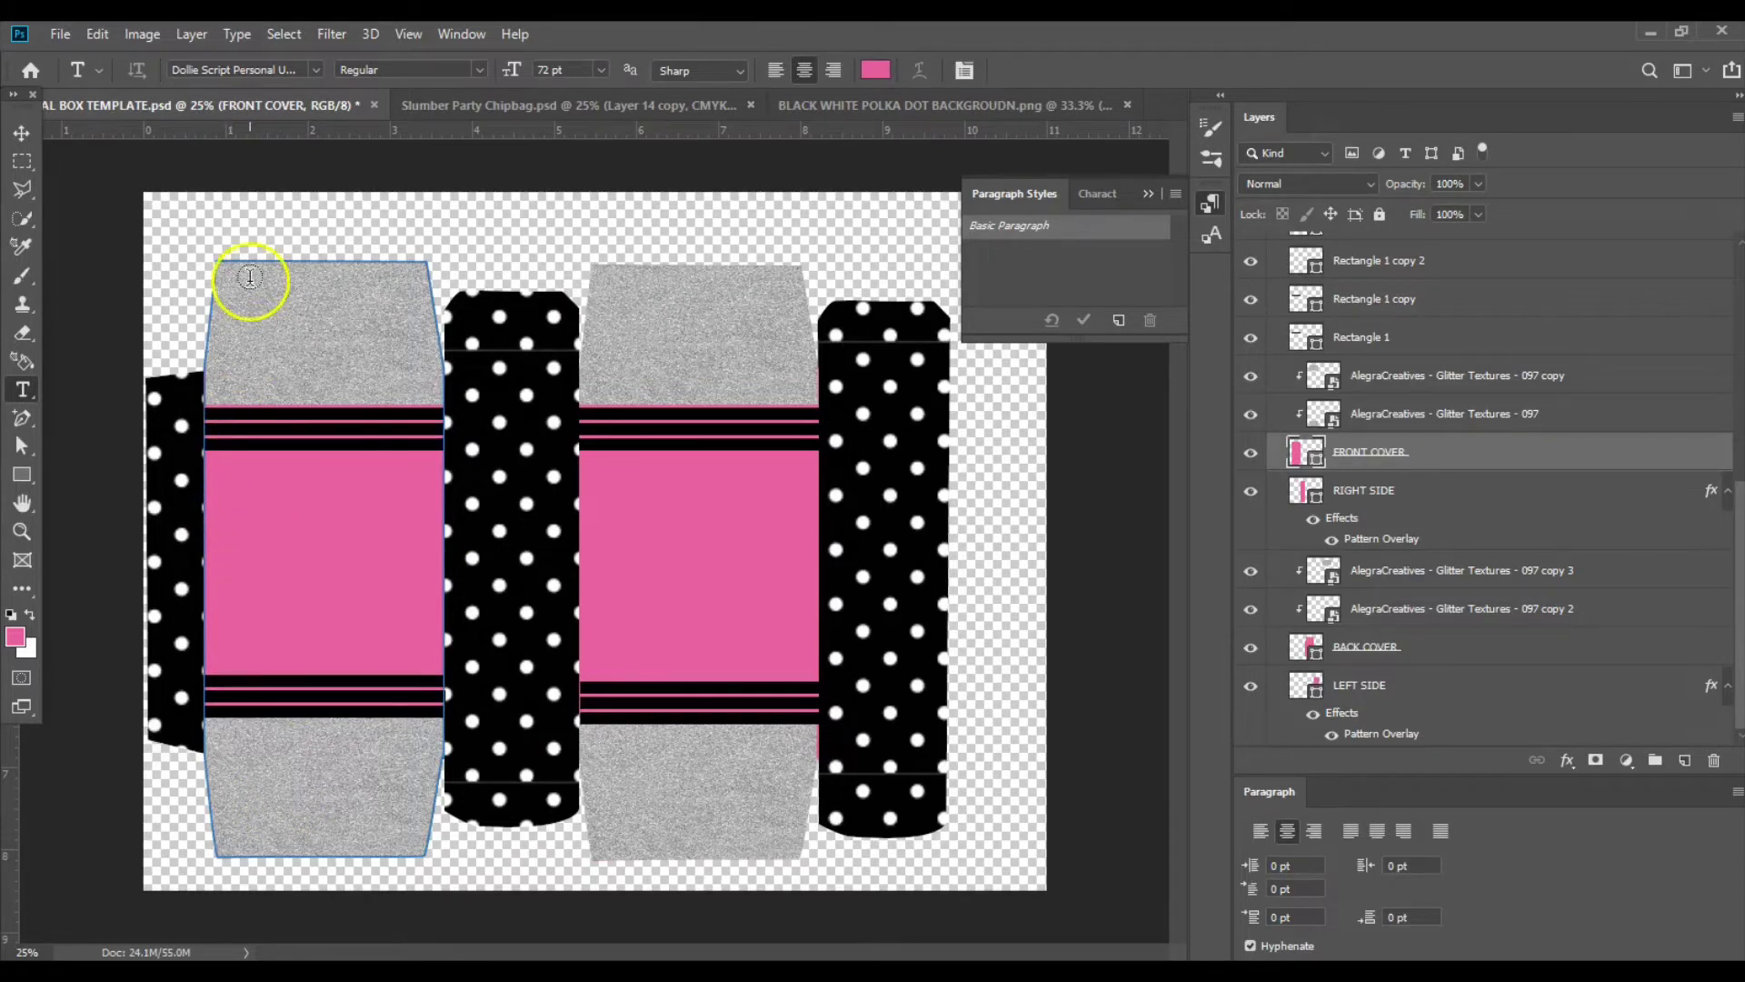
left_click(276, 214)
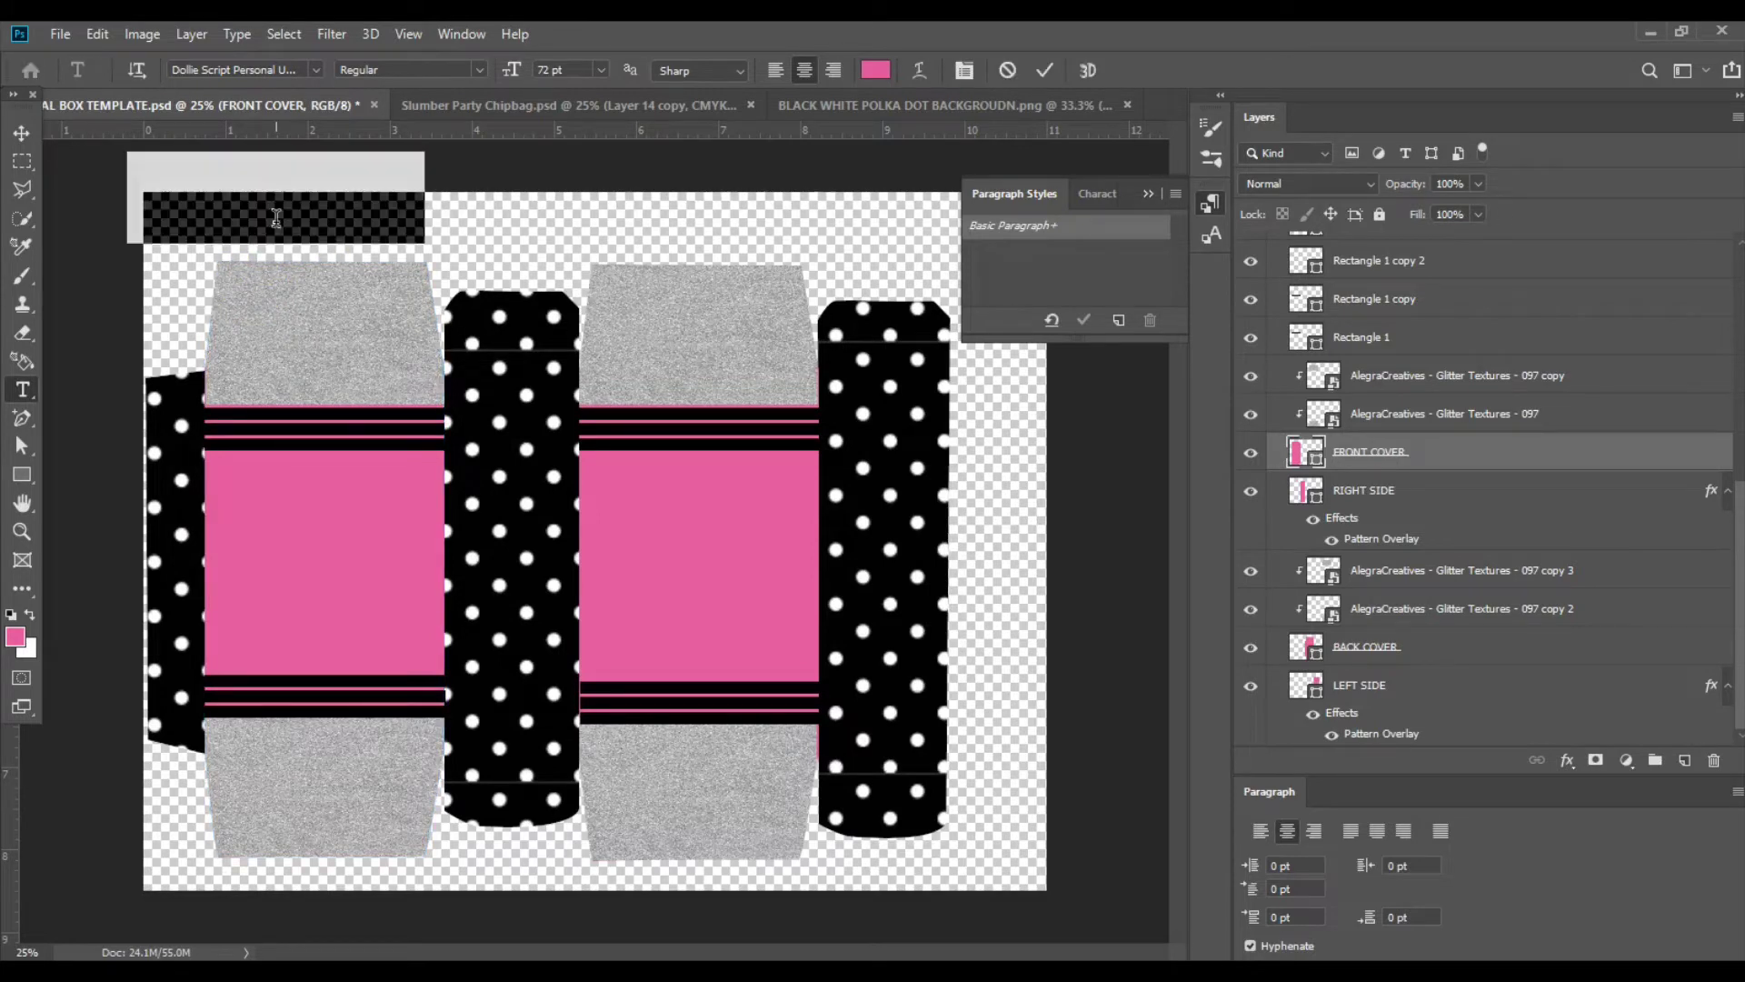
key("BackSpace")
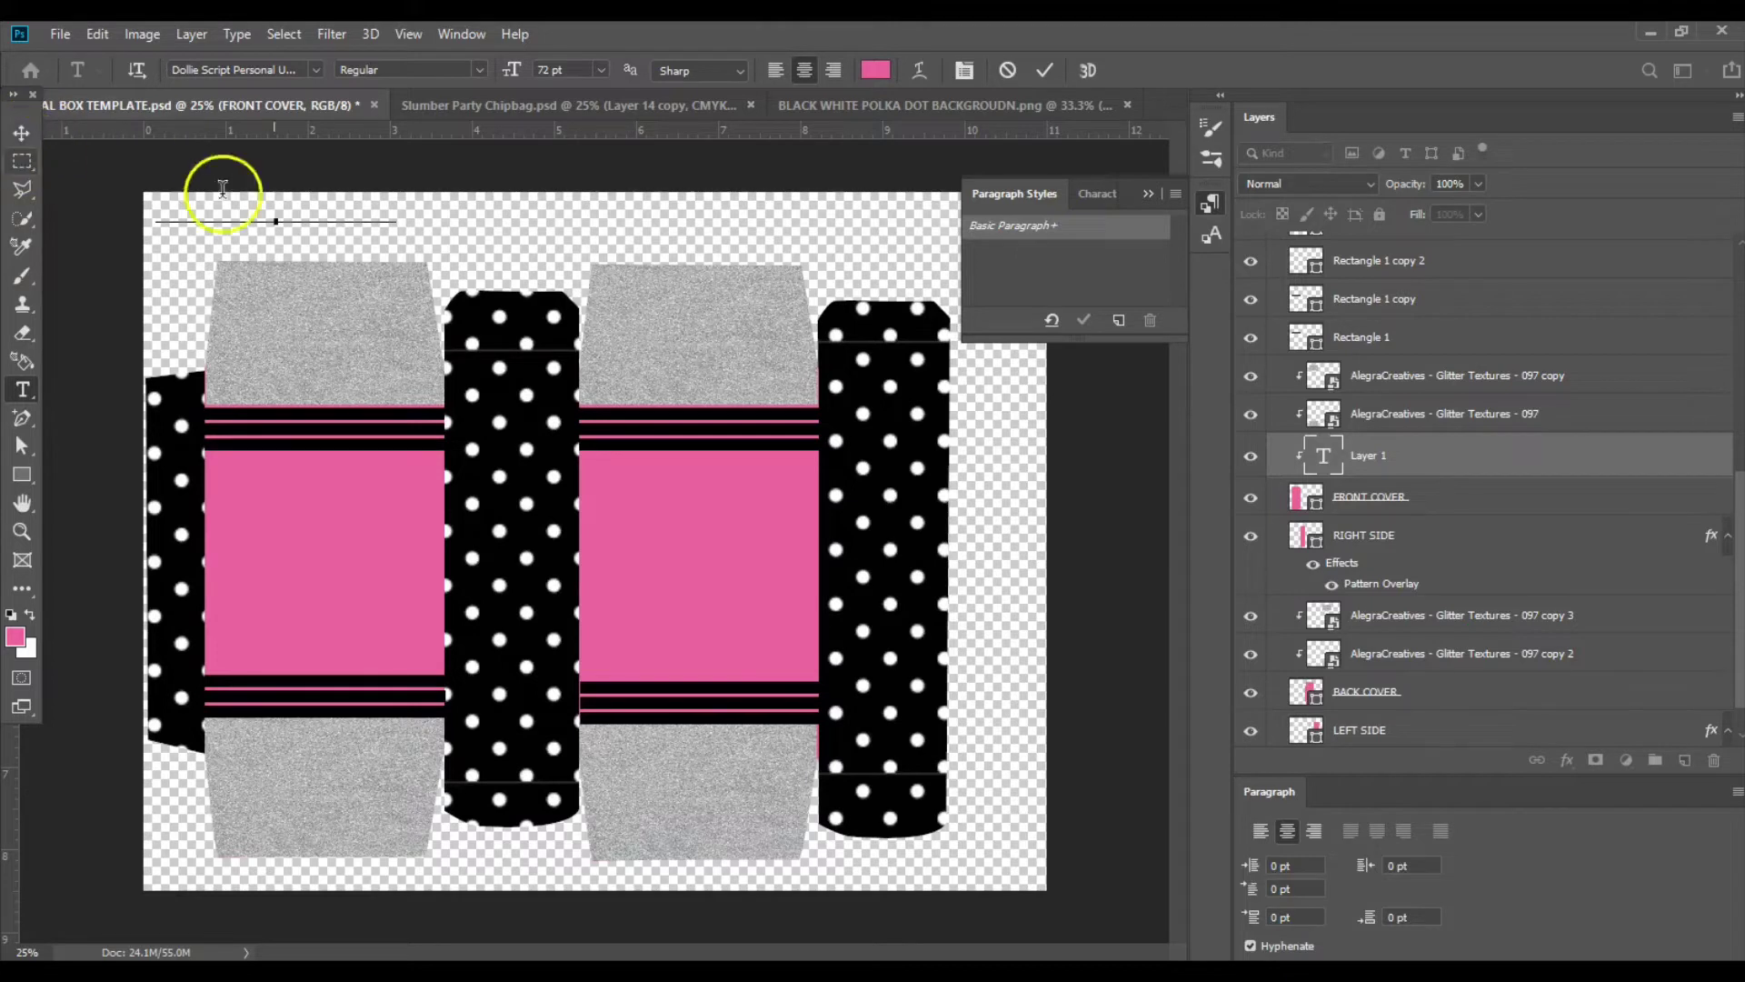
left_click(251, 212)
key("ctrl+a")
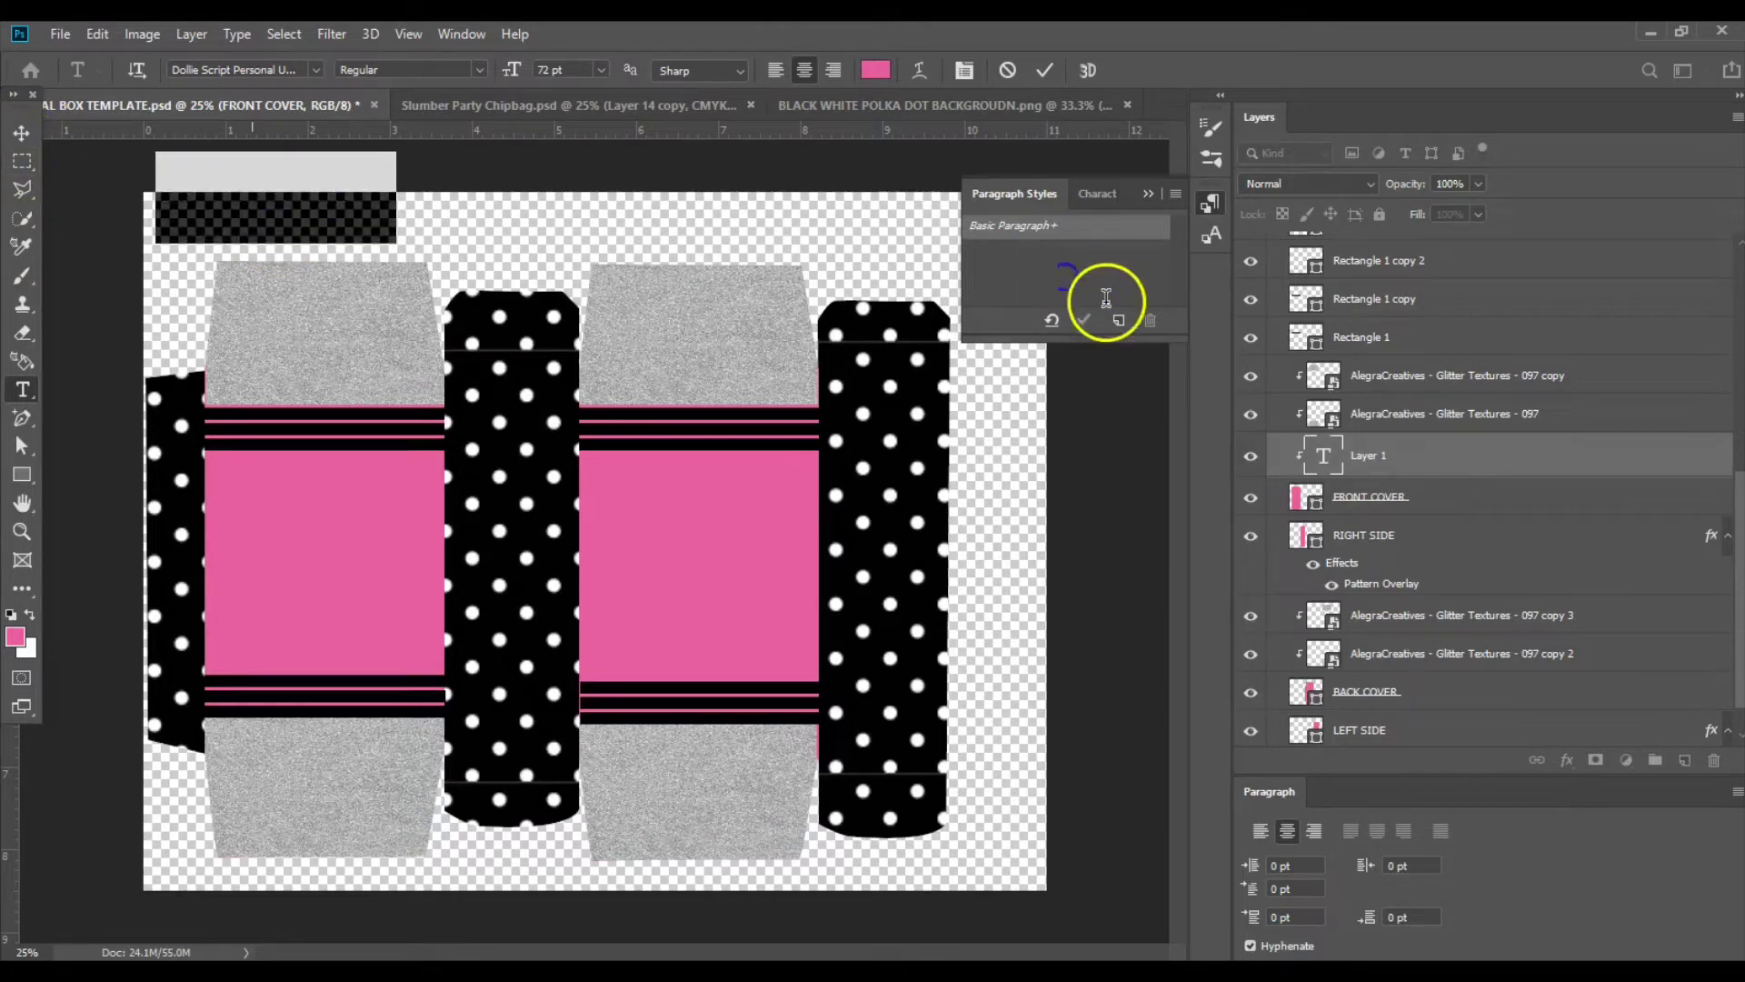
left_click(962, 76)
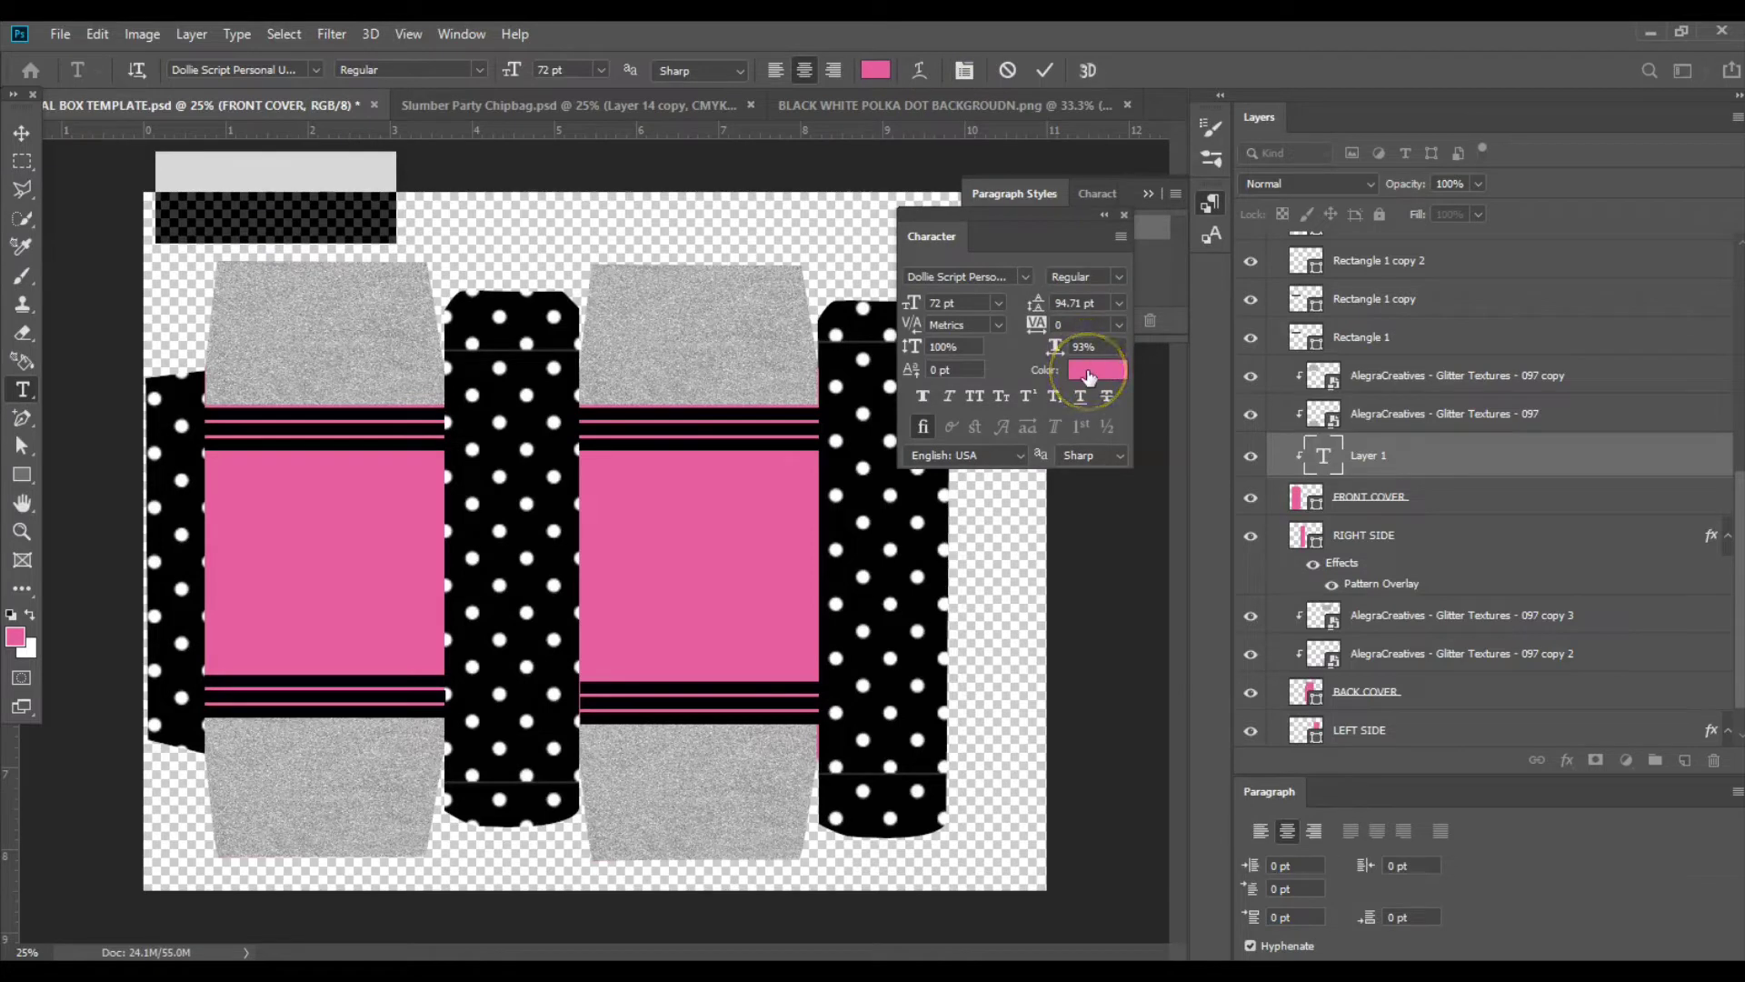
left_click(1357, 357)
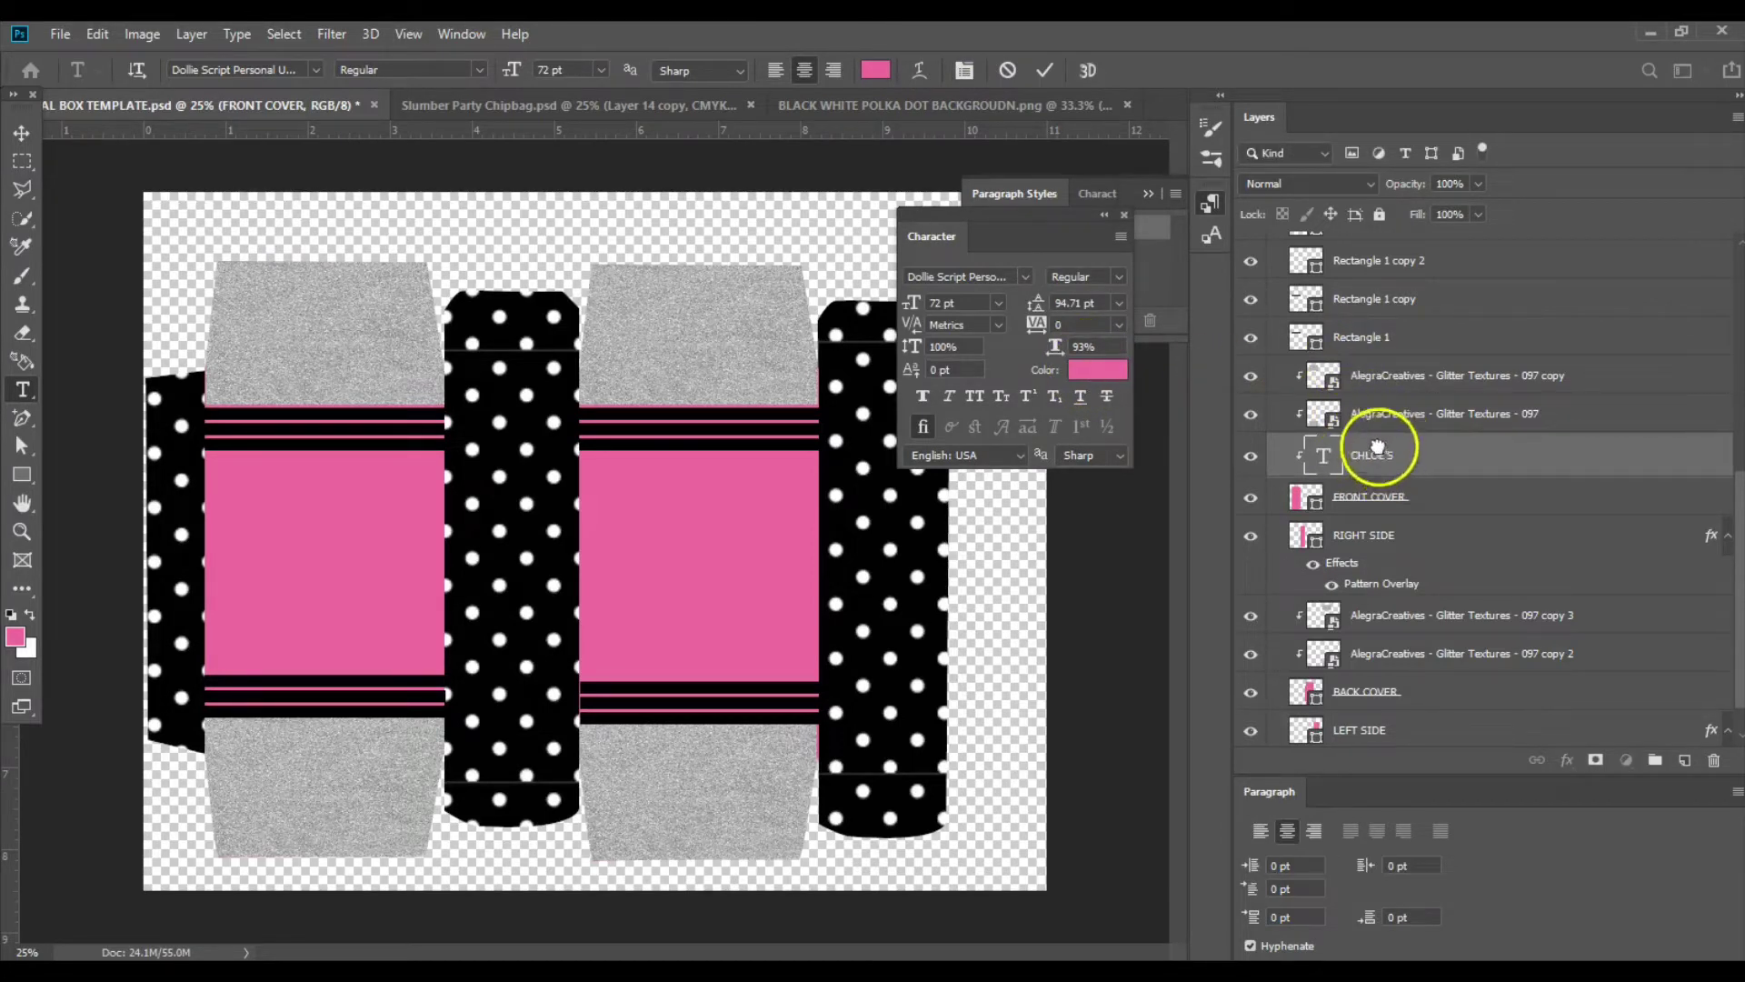
Move the name text layer out of the front cover's clipping group to directly above the Rectangle 1 layer.
left_click_drag(1378, 446, 1363, 383)
right_click(1363, 382)
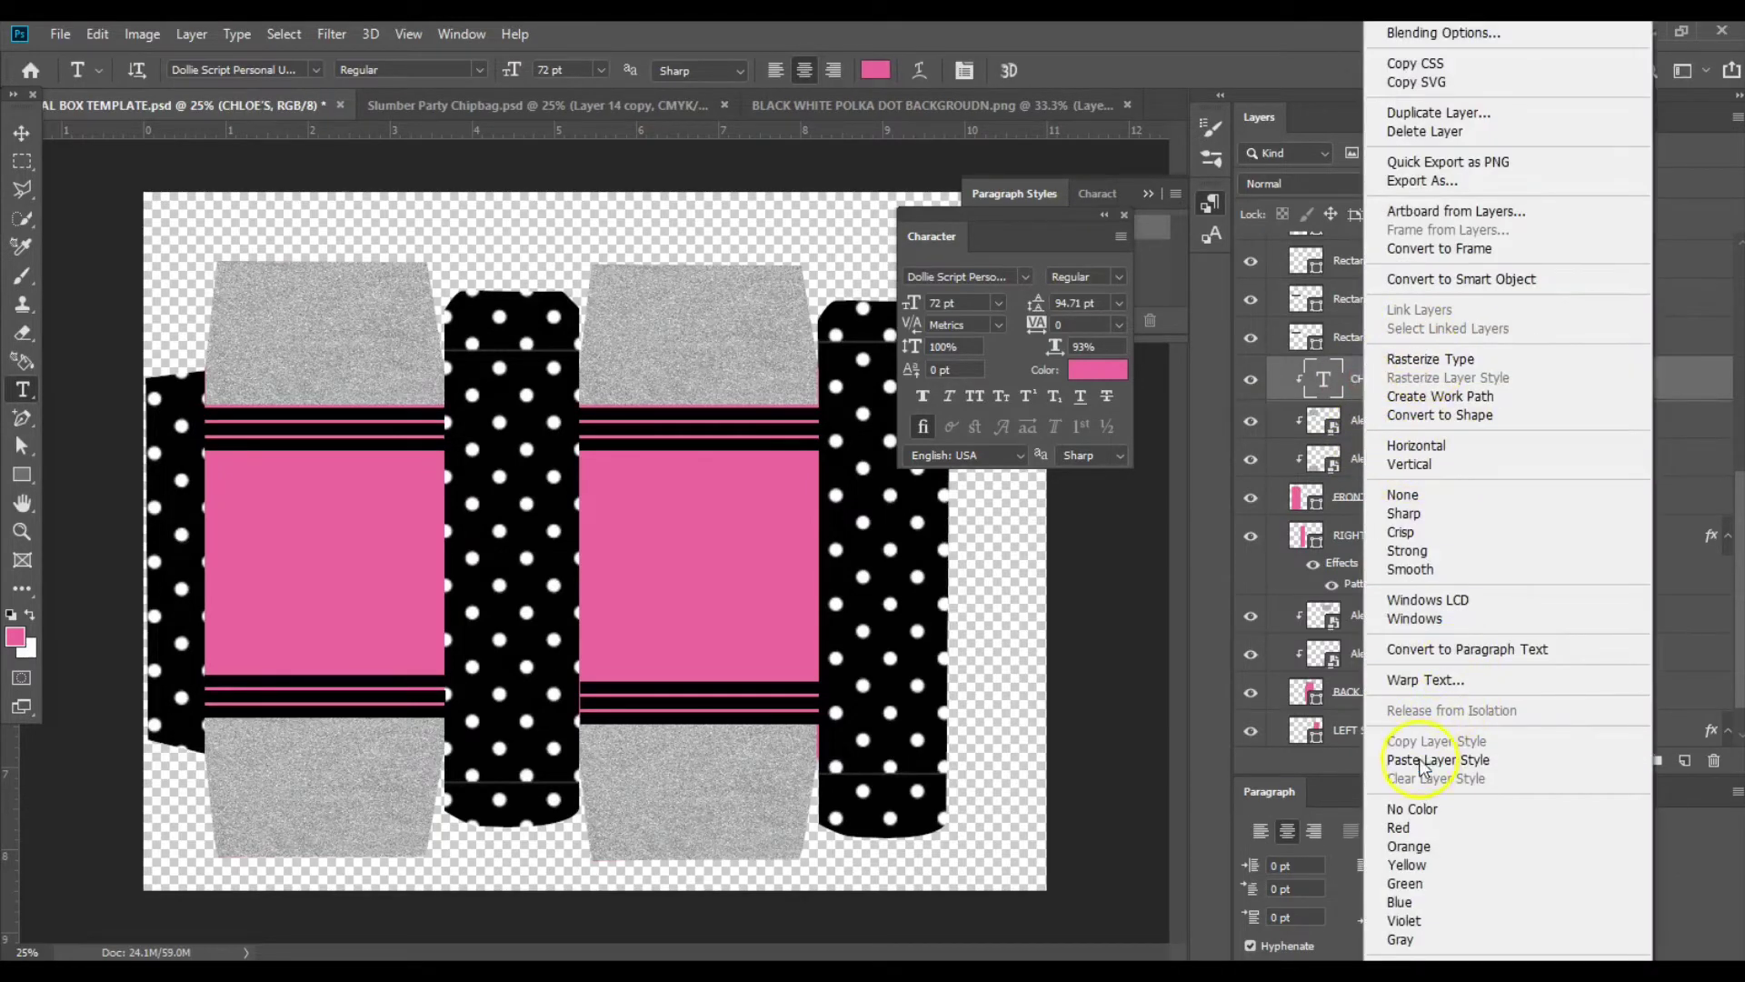
left_click(1344, 368)
right_click(1345, 368)
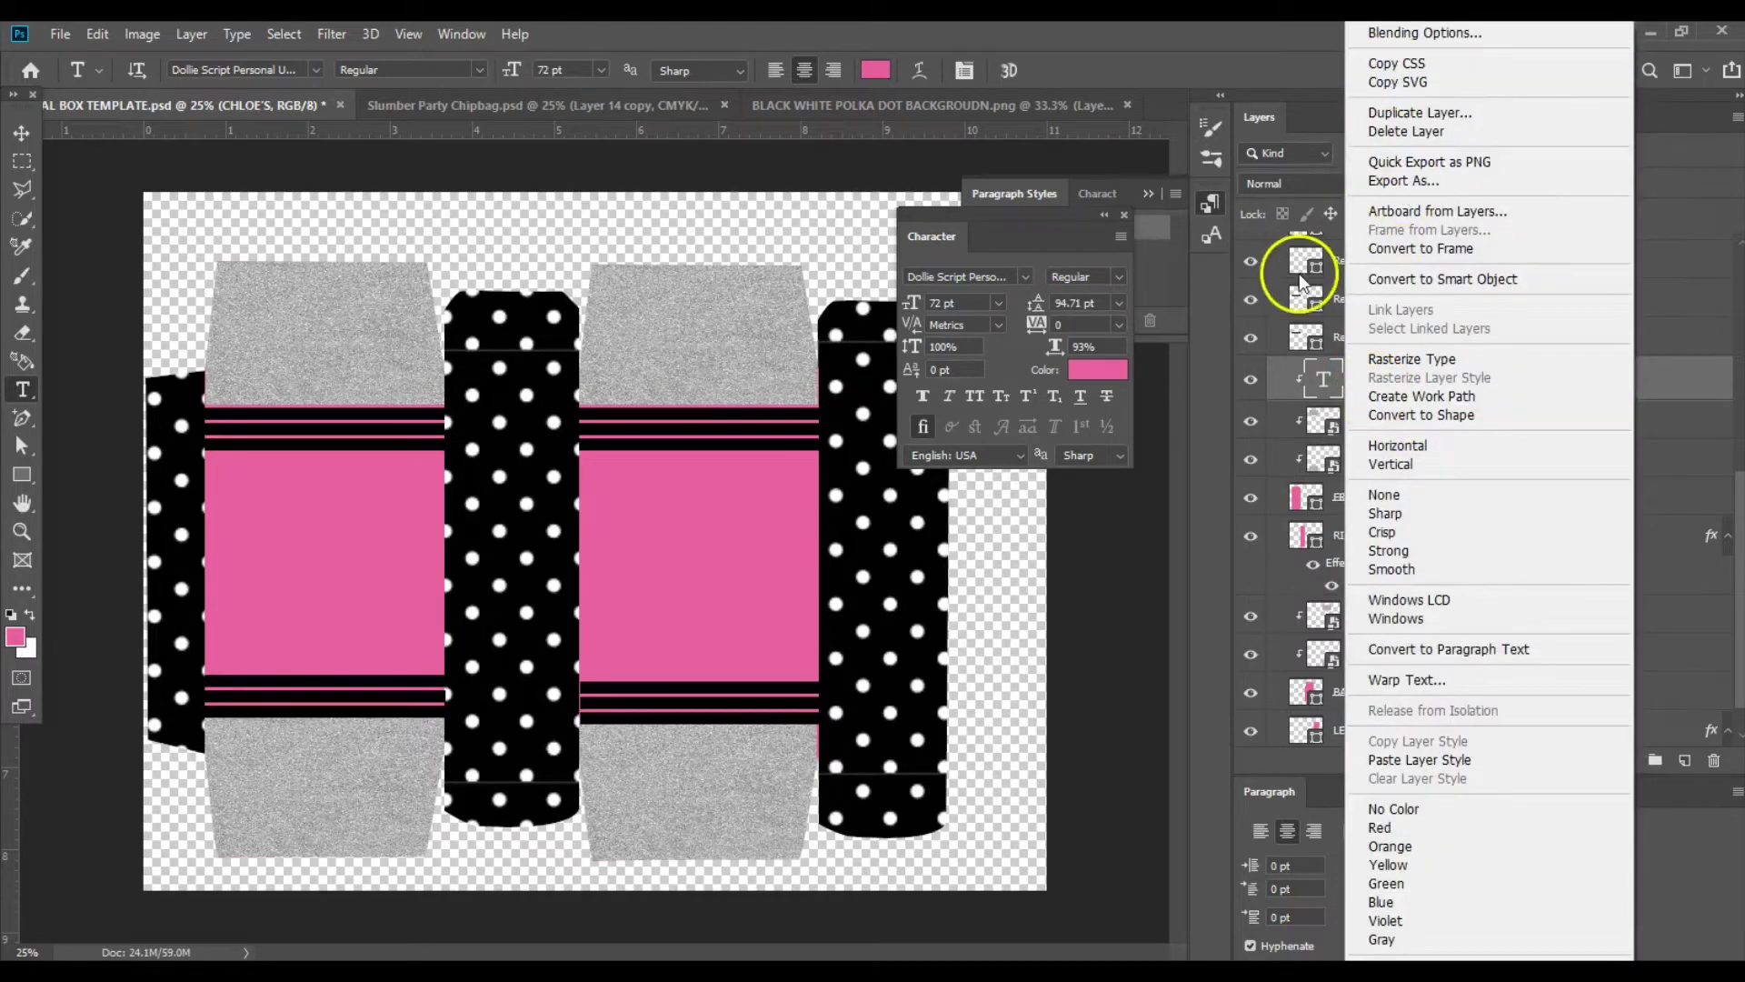
left_click(1343, 400)
left_click_drag(1346, 387, 1354, 314)
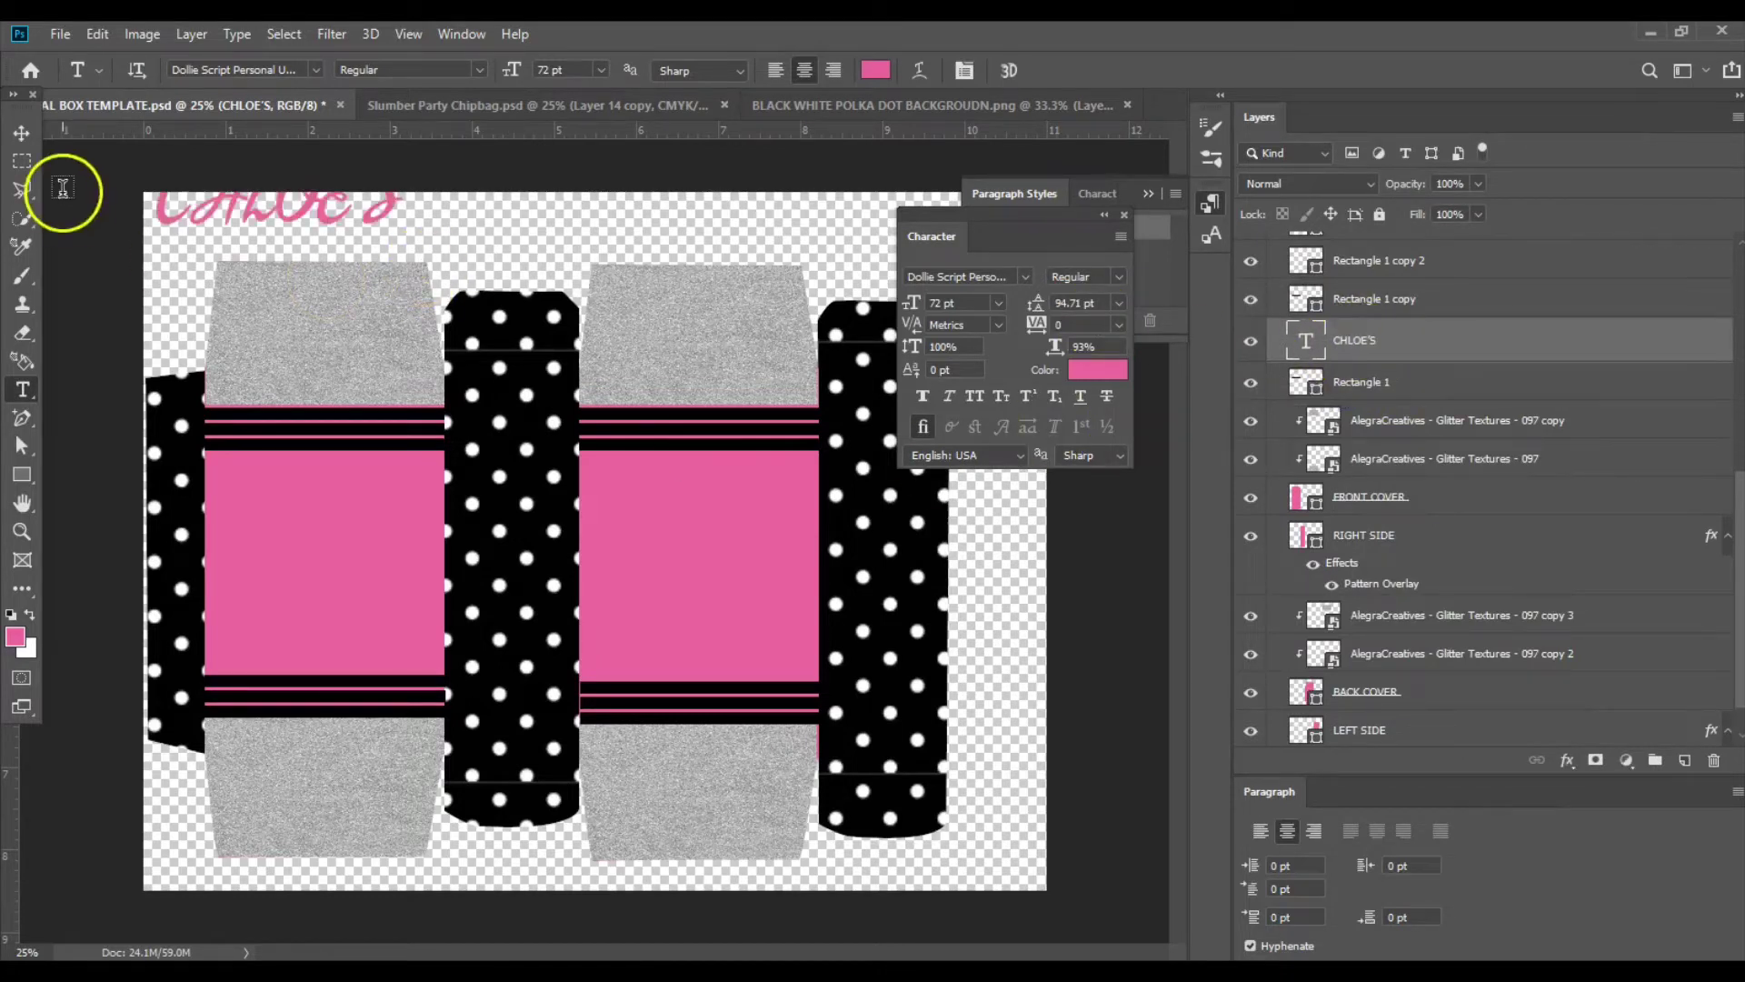
Move the pink name text onto the front panel's upper glitter flap and bring its layer above the FLAPS group.
left_click(23, 130)
left_click_drag(281, 226, 313, 377)
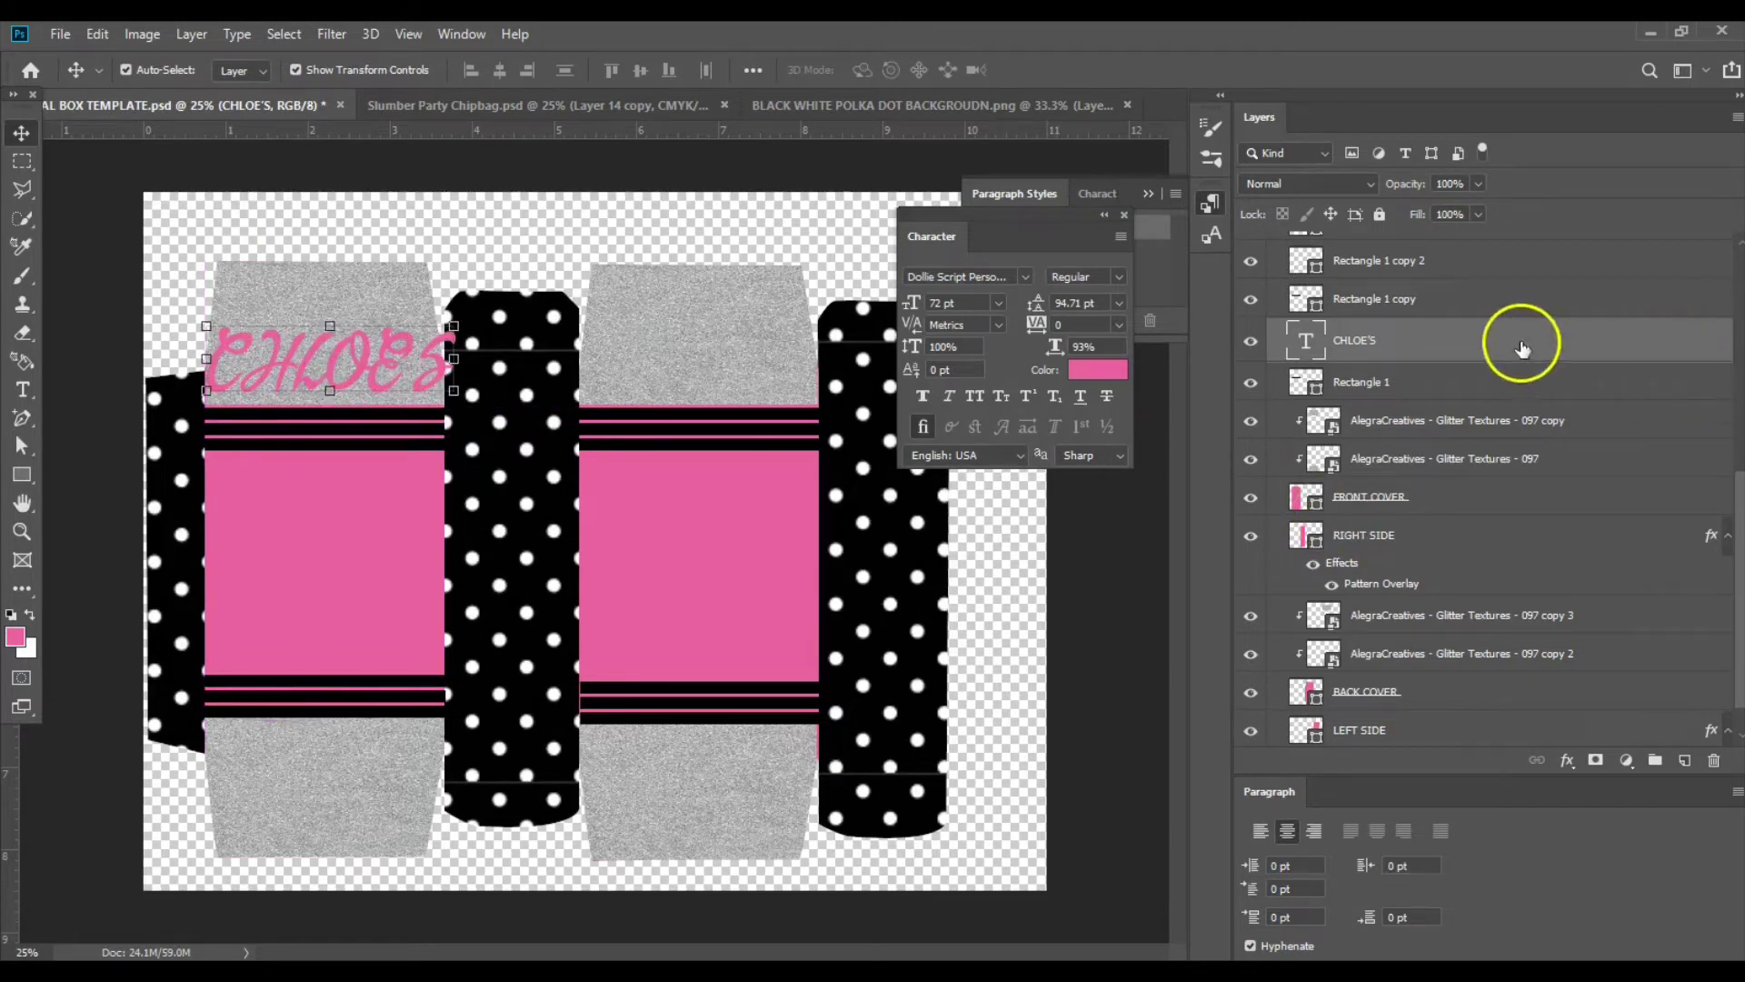
left_click_drag(1519, 342, 1479, 193)
left_click_drag(1479, 193, 1453, 300)
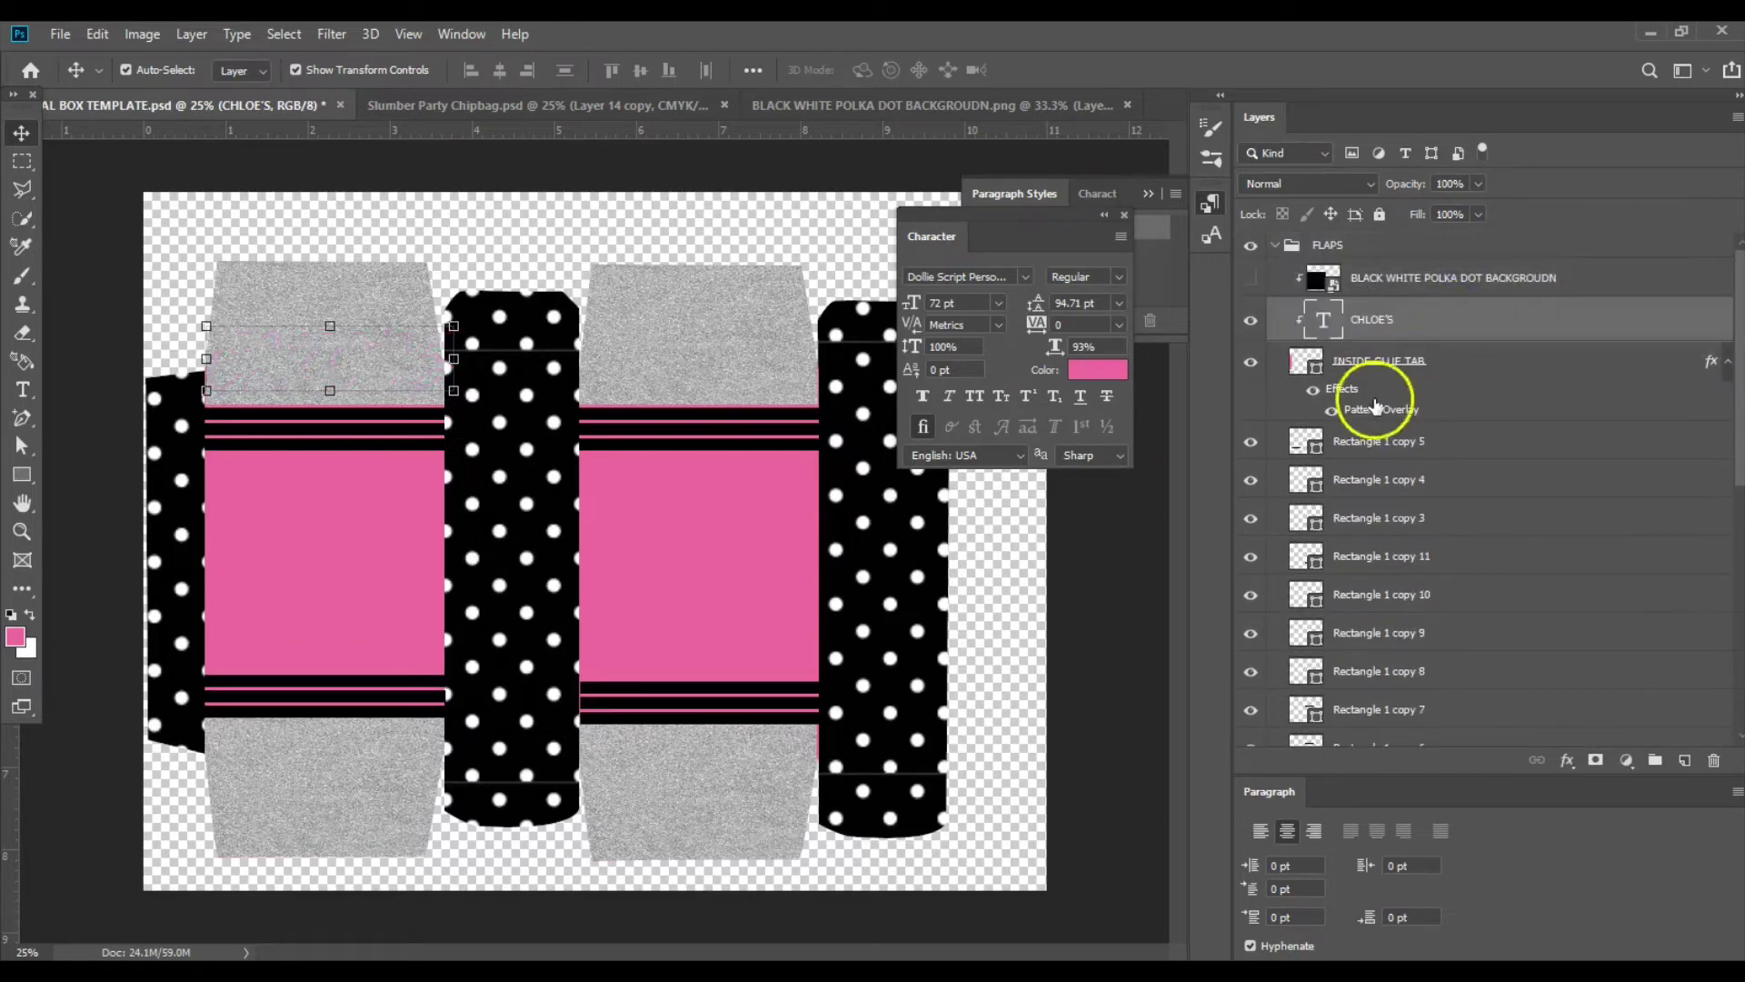
right_click(1422, 307)
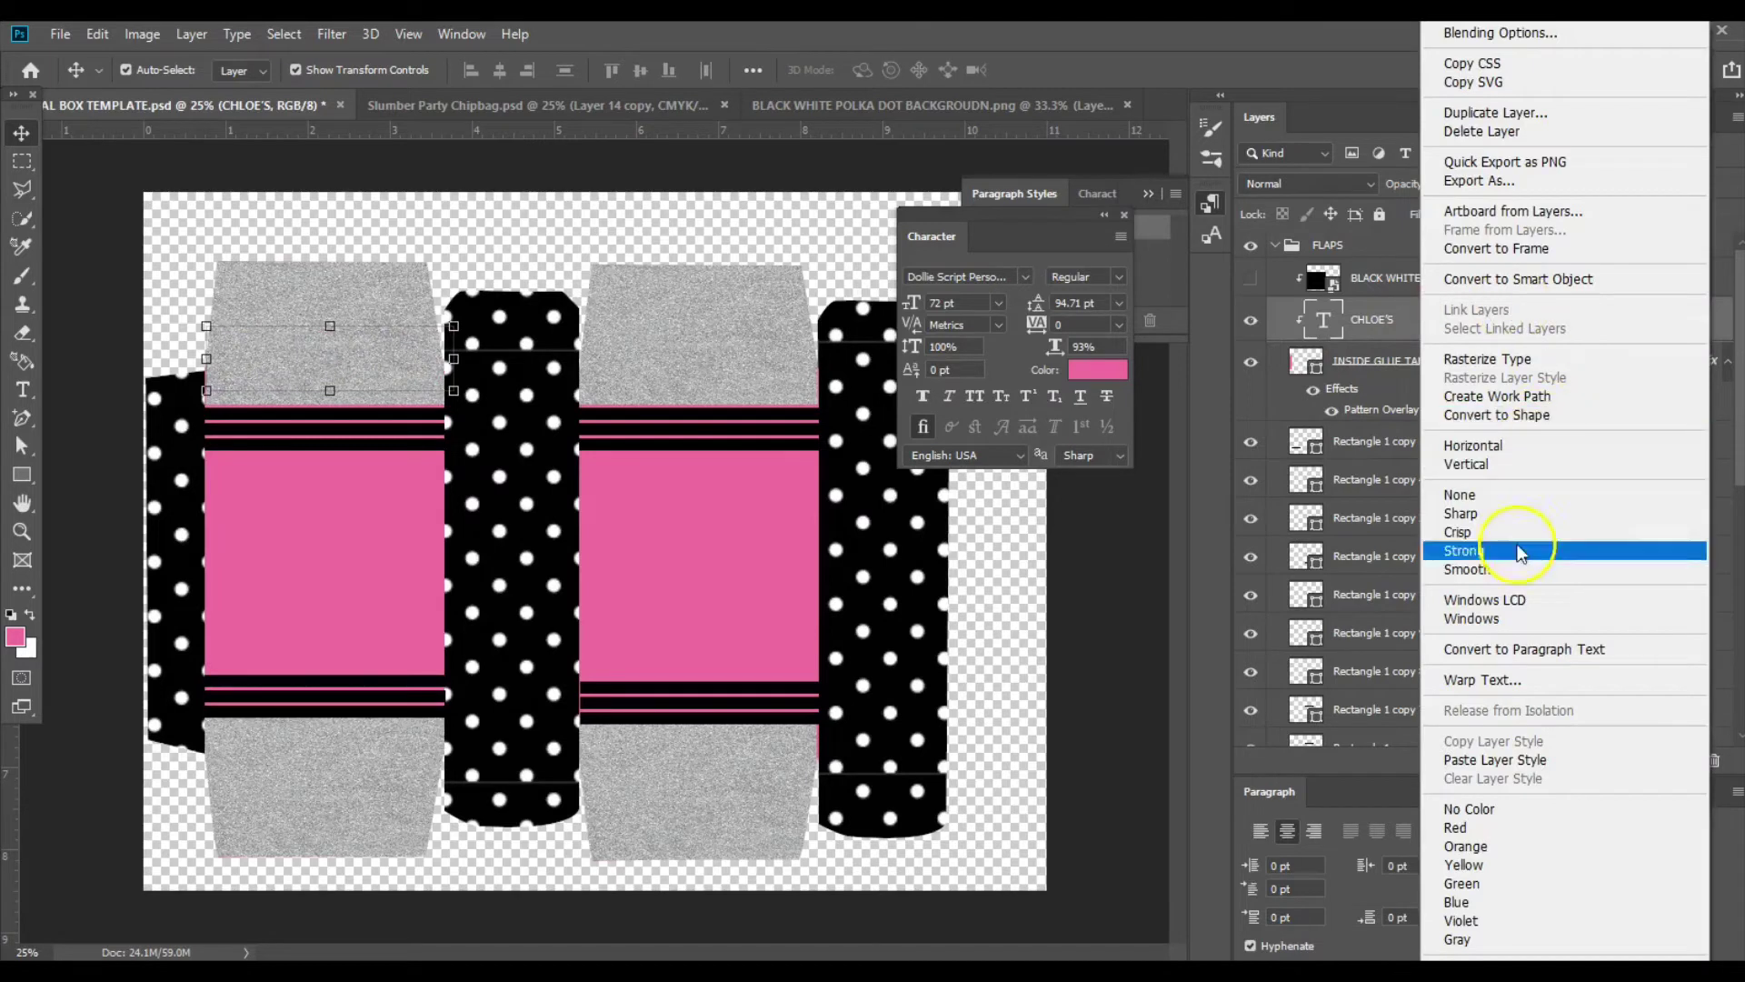
left_click(1381, 320)
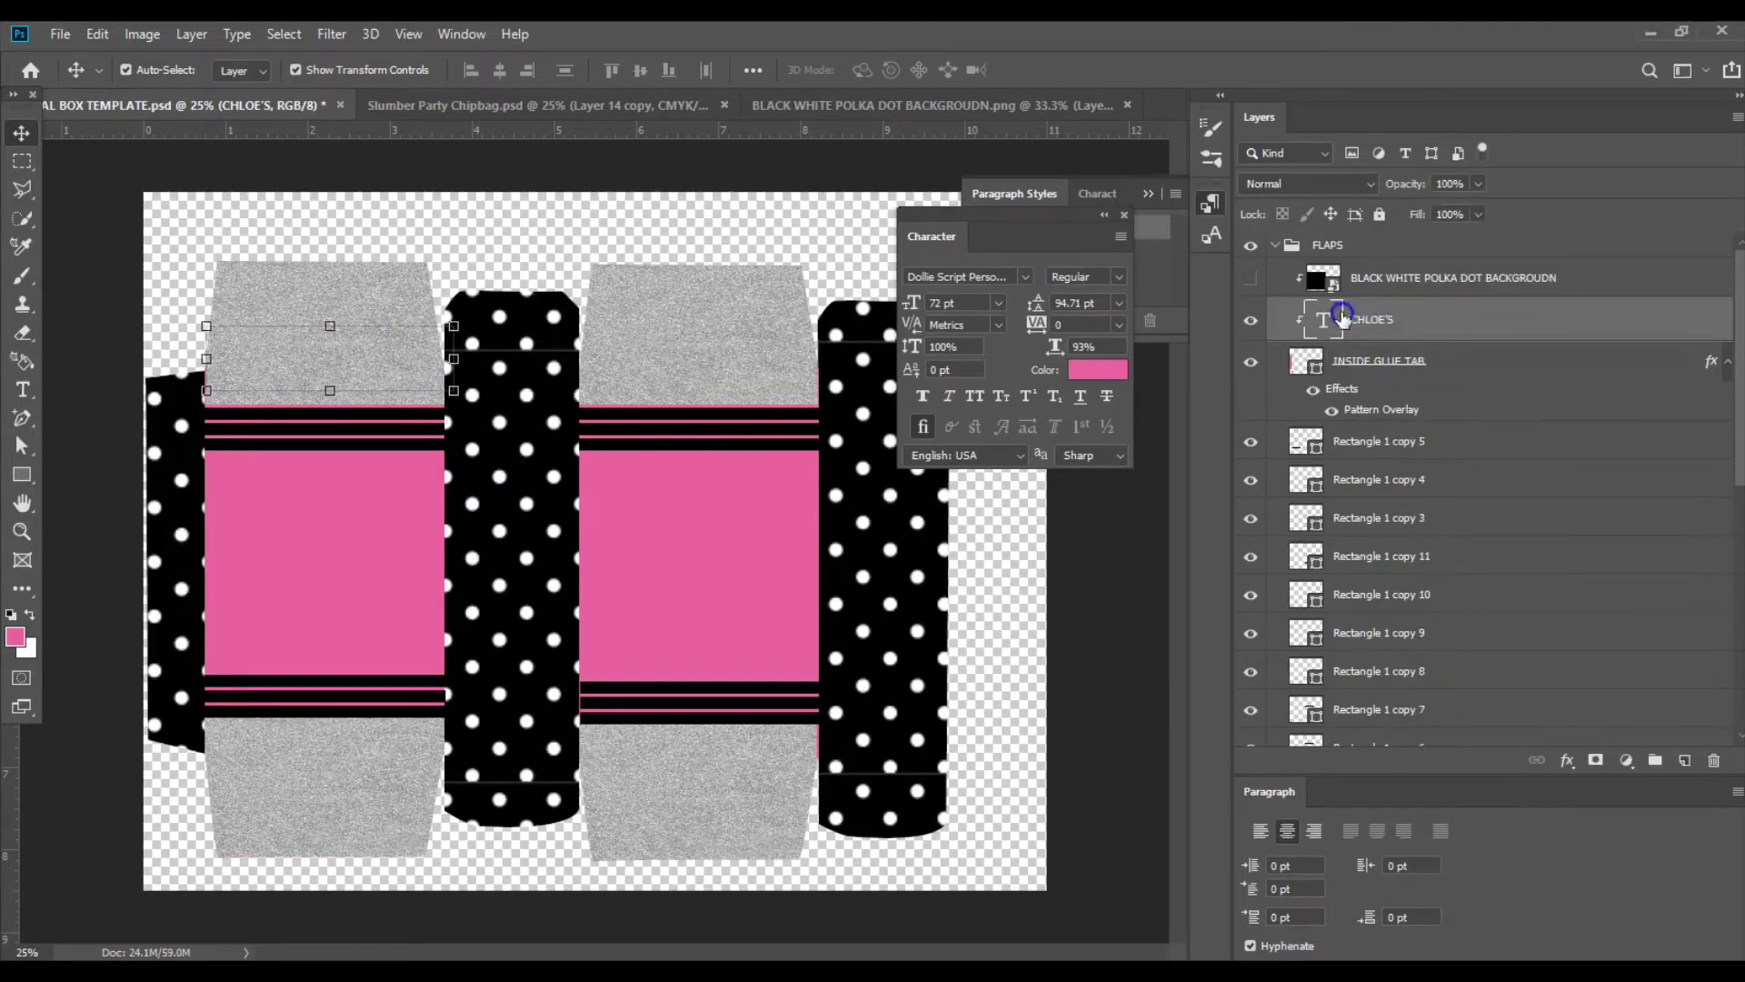
left_click_drag(1423, 329, 1342, 234)
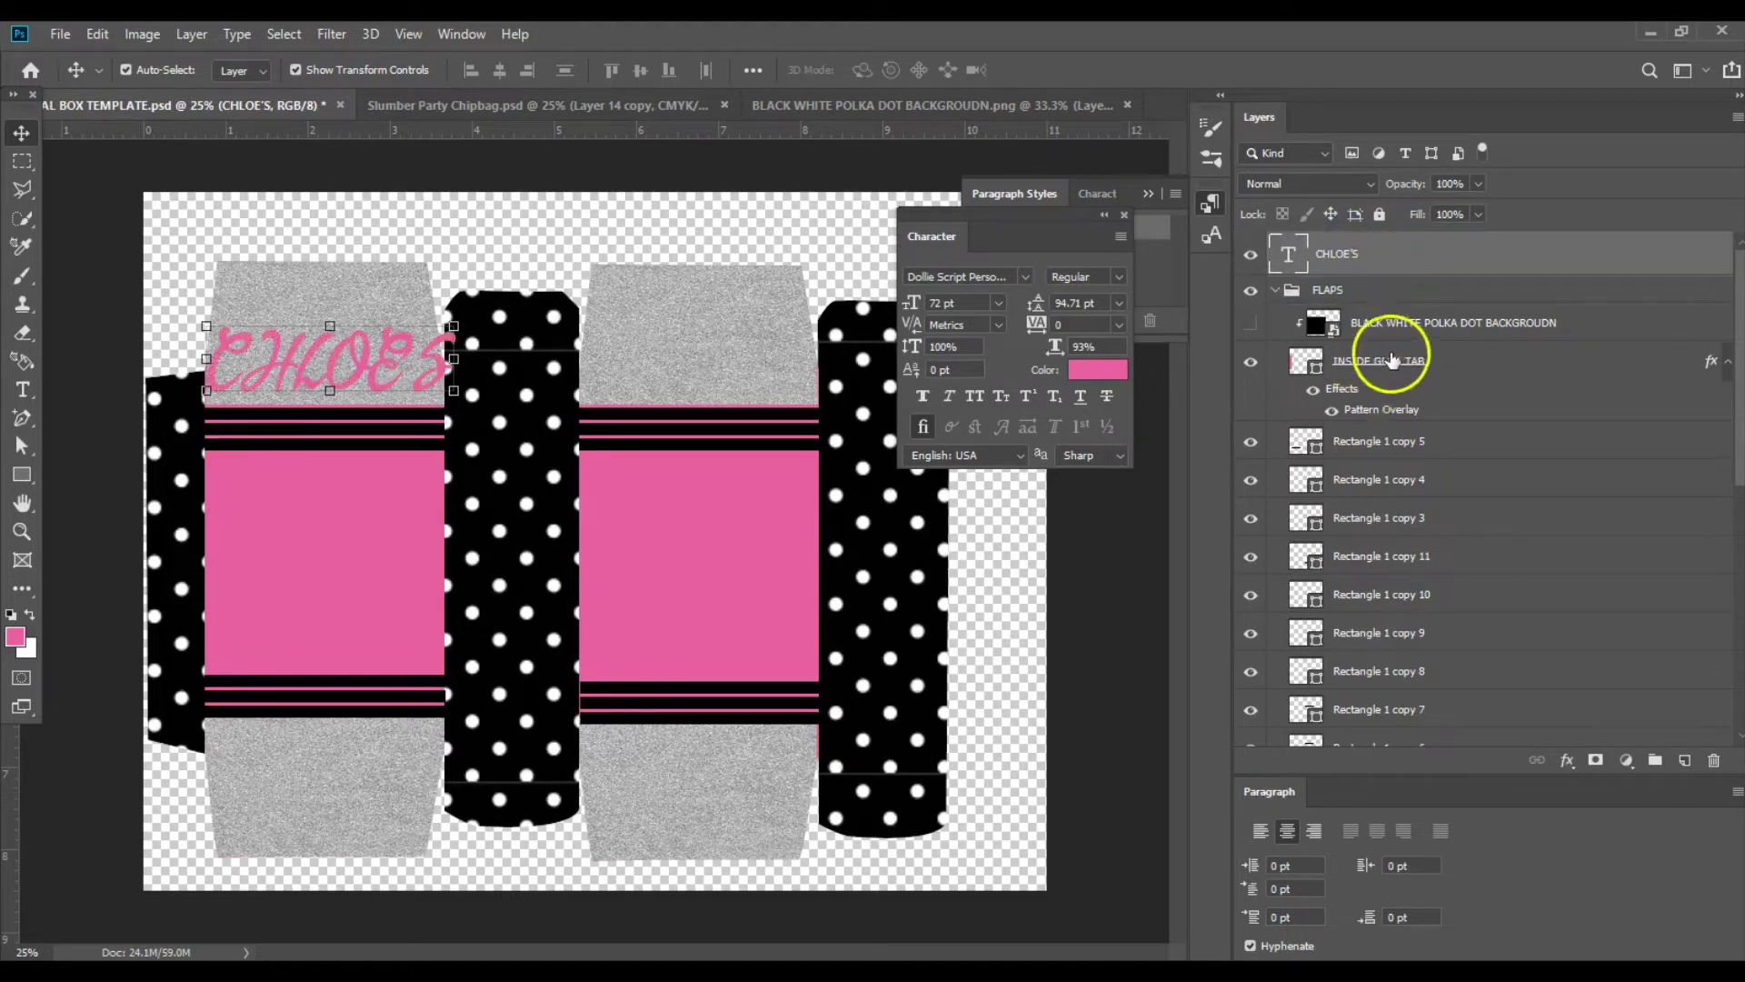
Group the layers from Rectangle 1 copy 5 down to Rectangle 1 and name the group RECTANGLES.
left_click(1402, 662)
scroll(1405, 651, "down", 2)
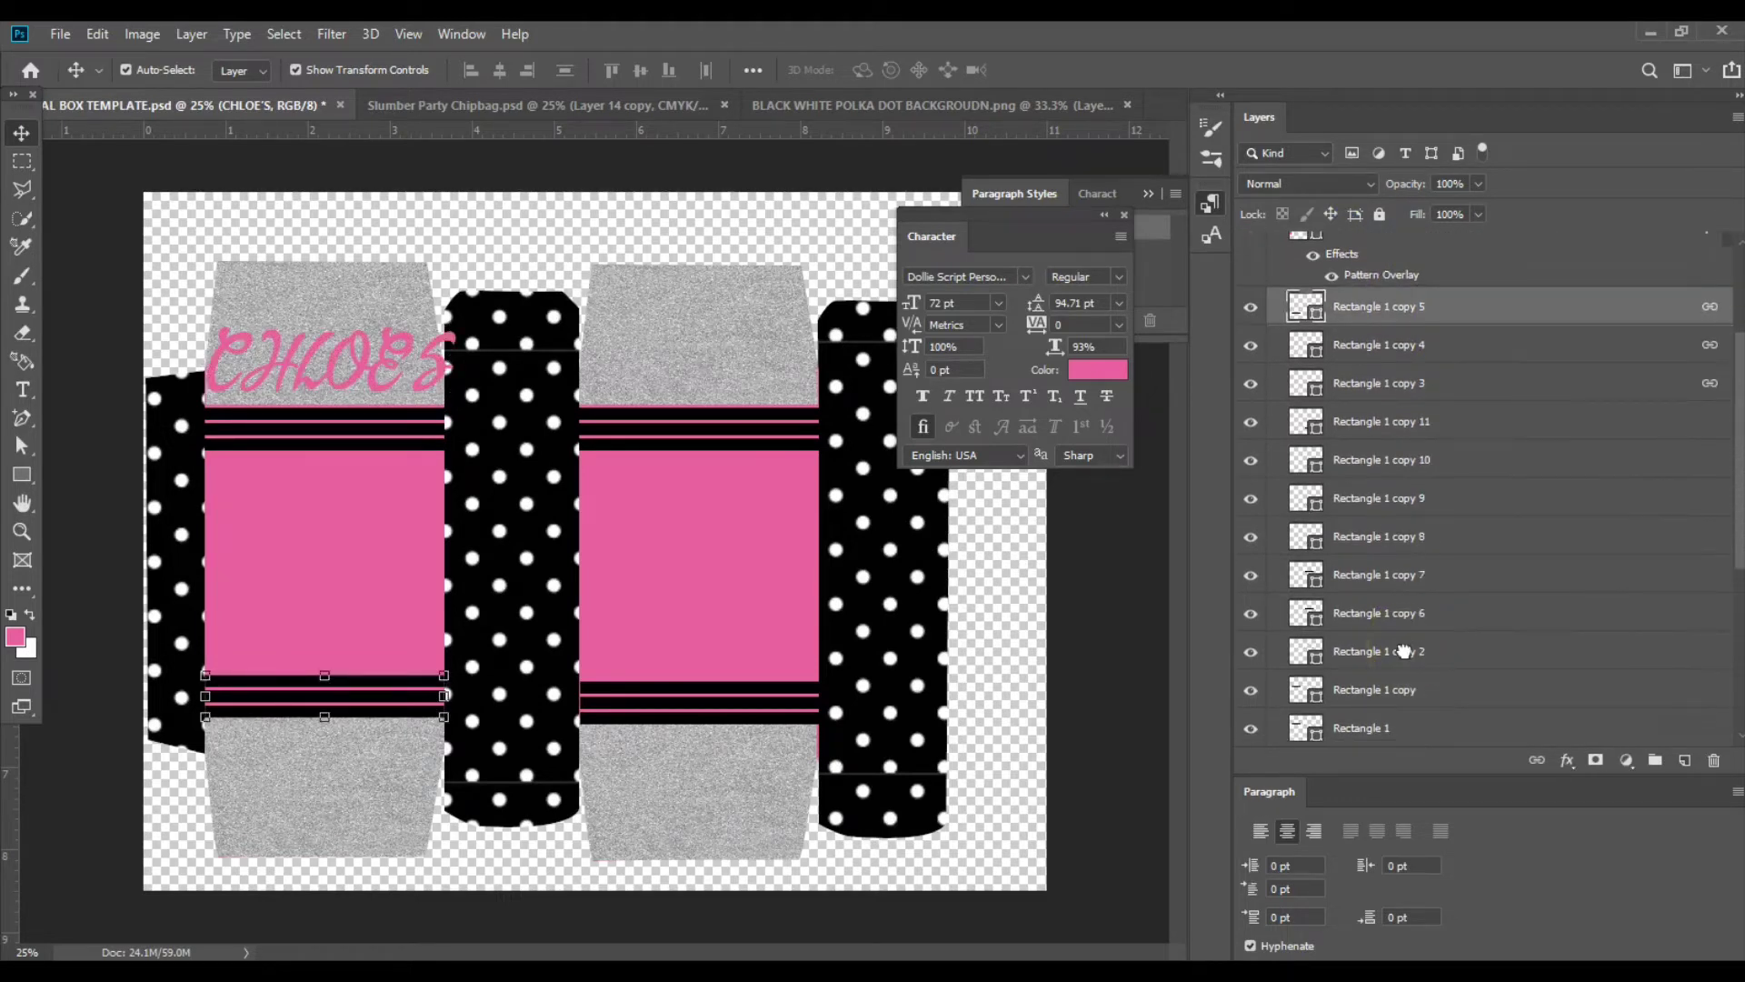
scroll(1405, 651, "down", 3)
left_click(1393, 552, "shift")
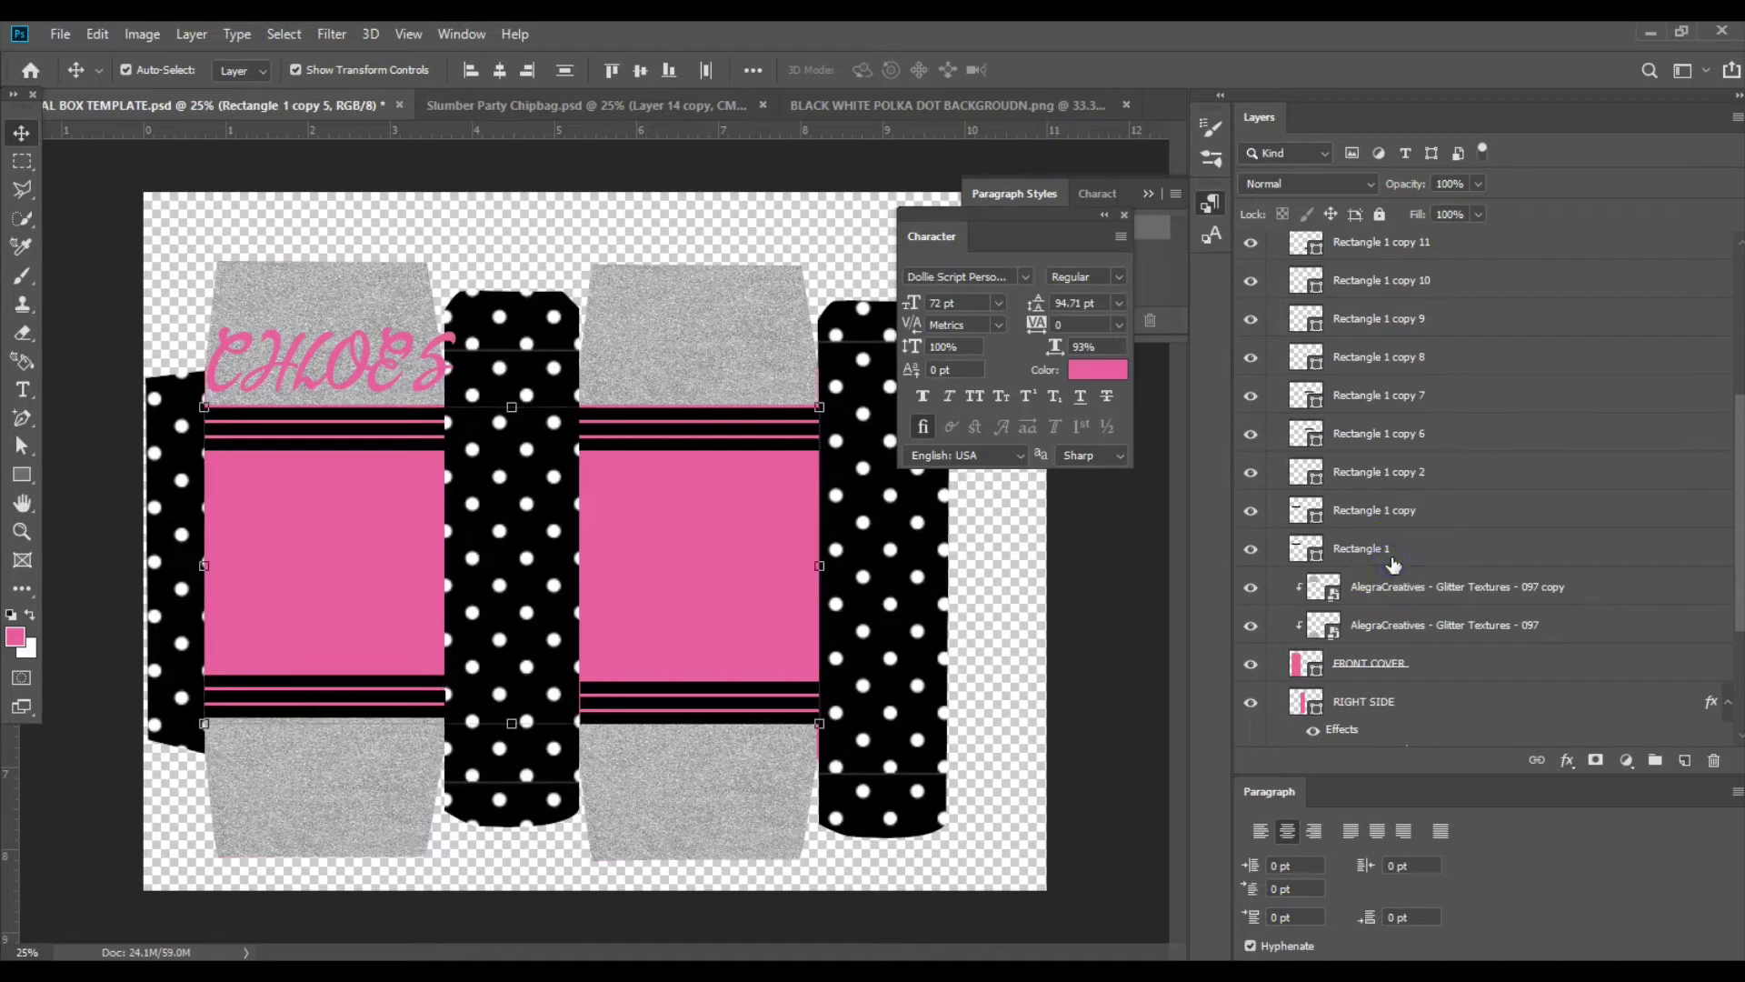
left_click(1655, 760)
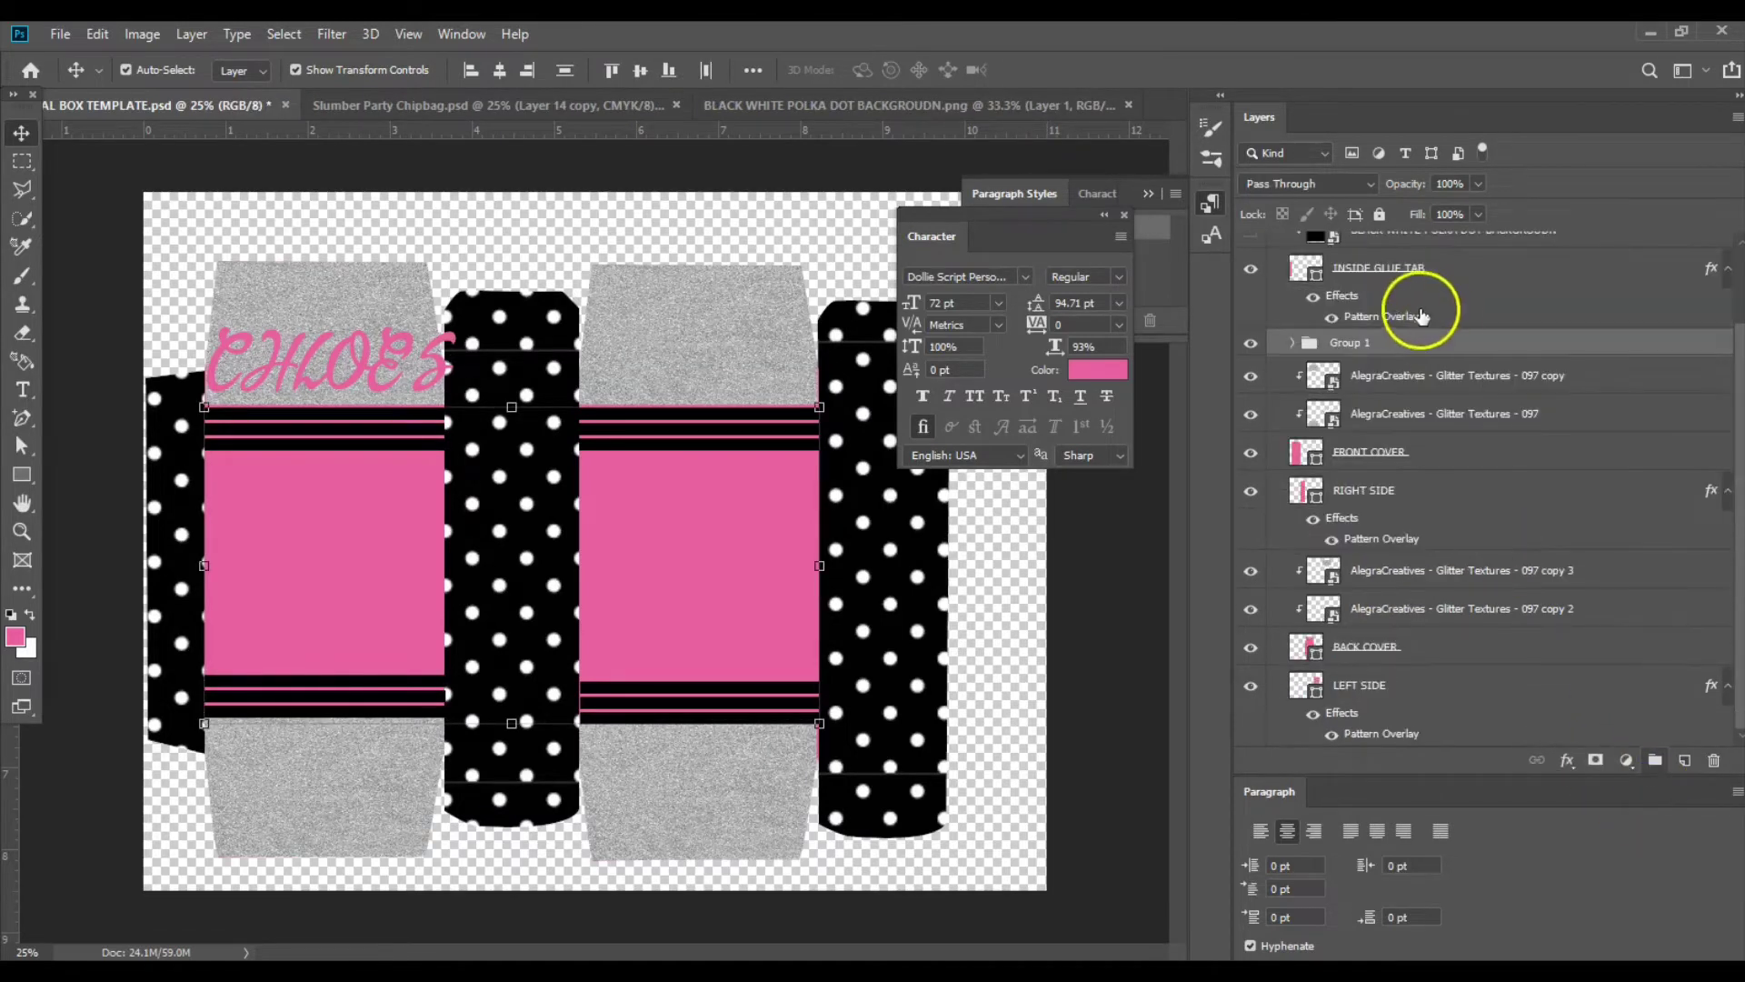
left_click(1359, 350)
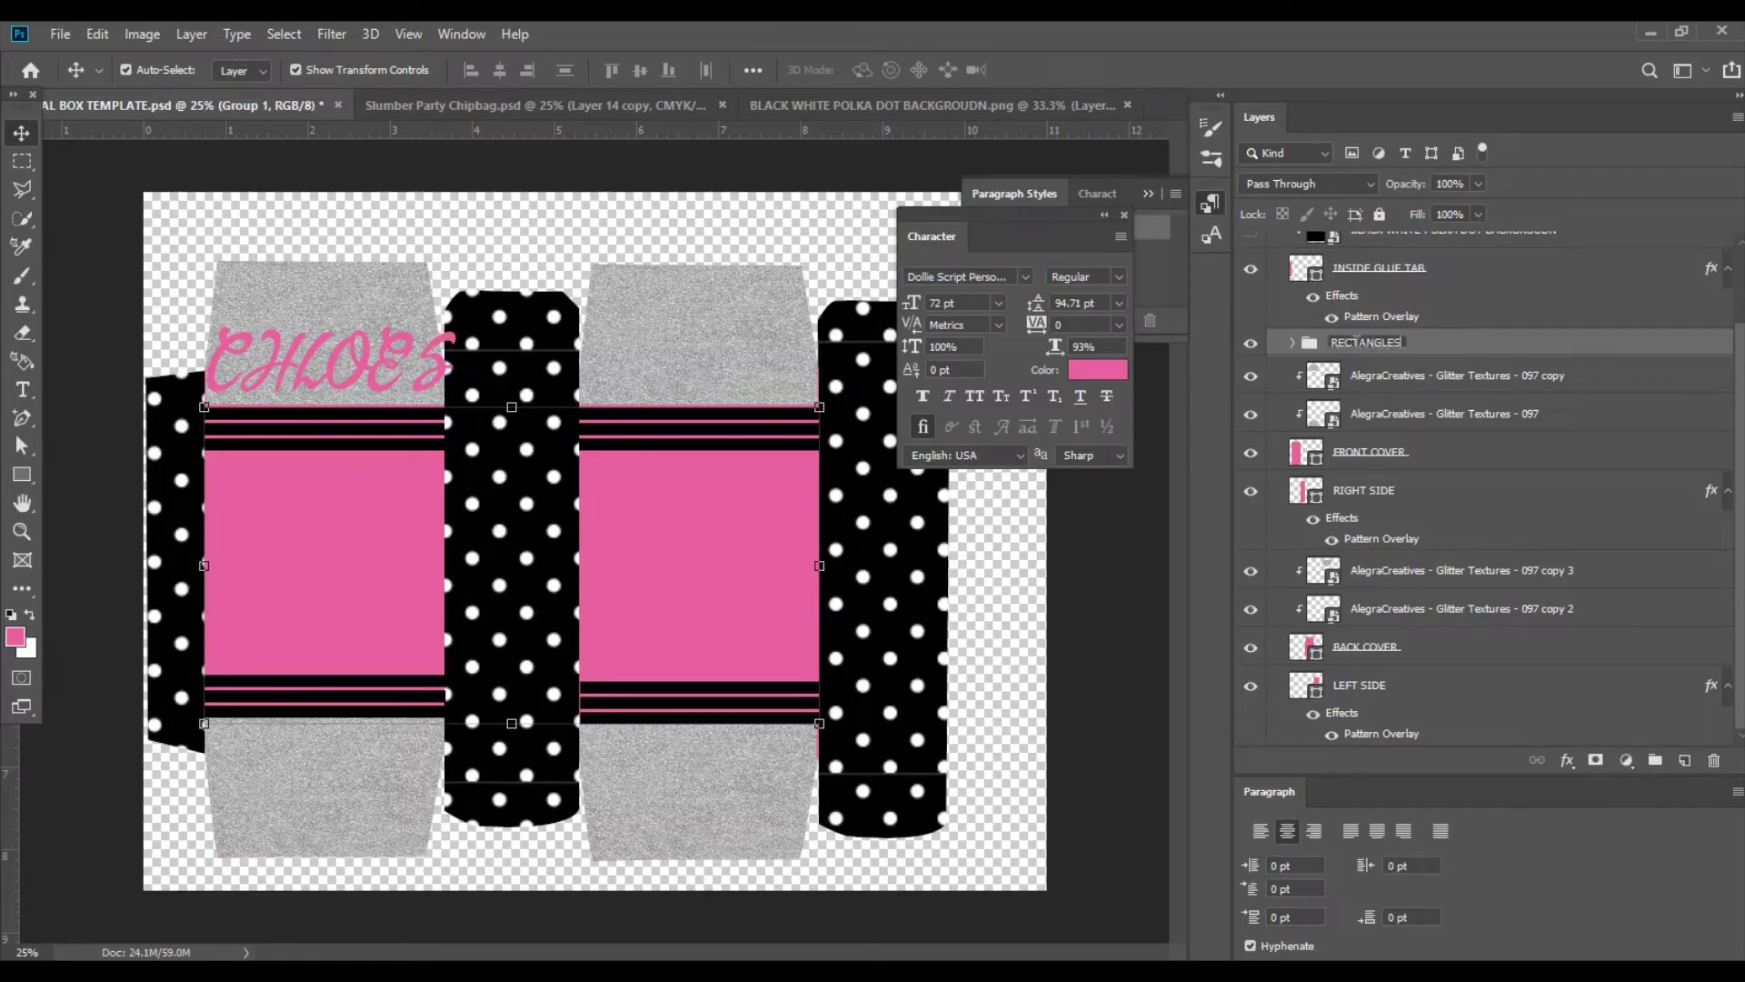
left_click(749, 274)
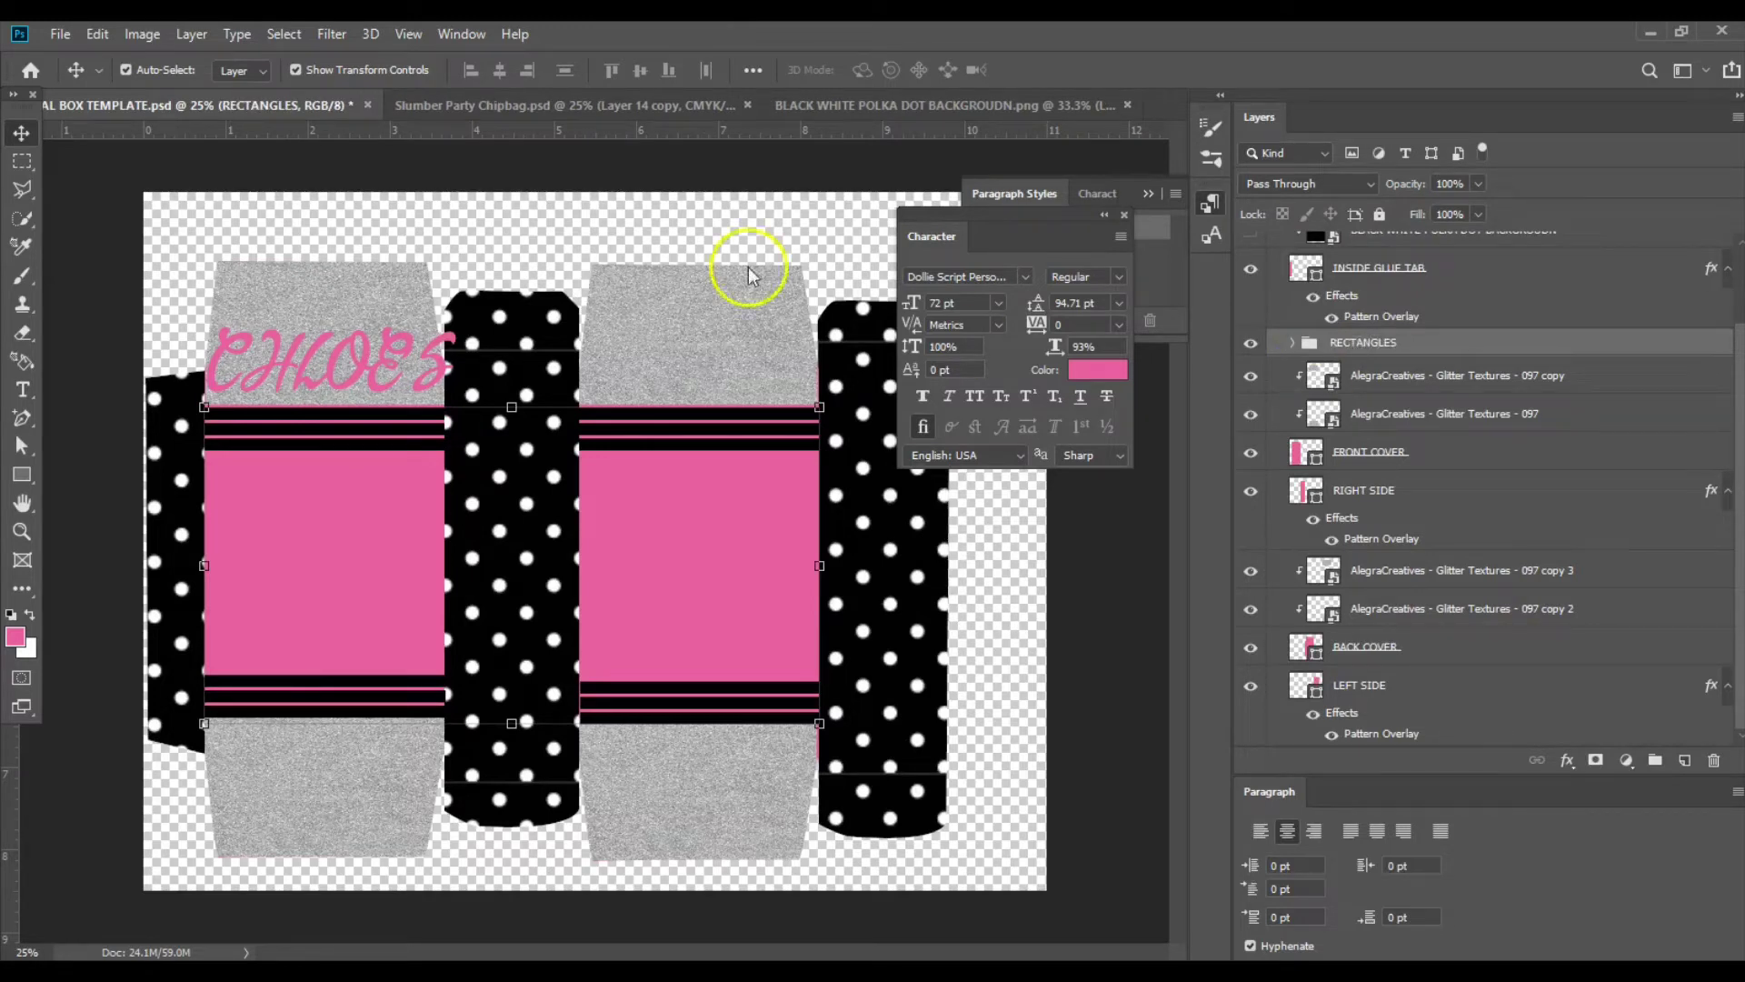
Retype the all-caps name text in mixed case, capitalizing only its first letter and keeping the possessive 's.
left_click(389, 343)
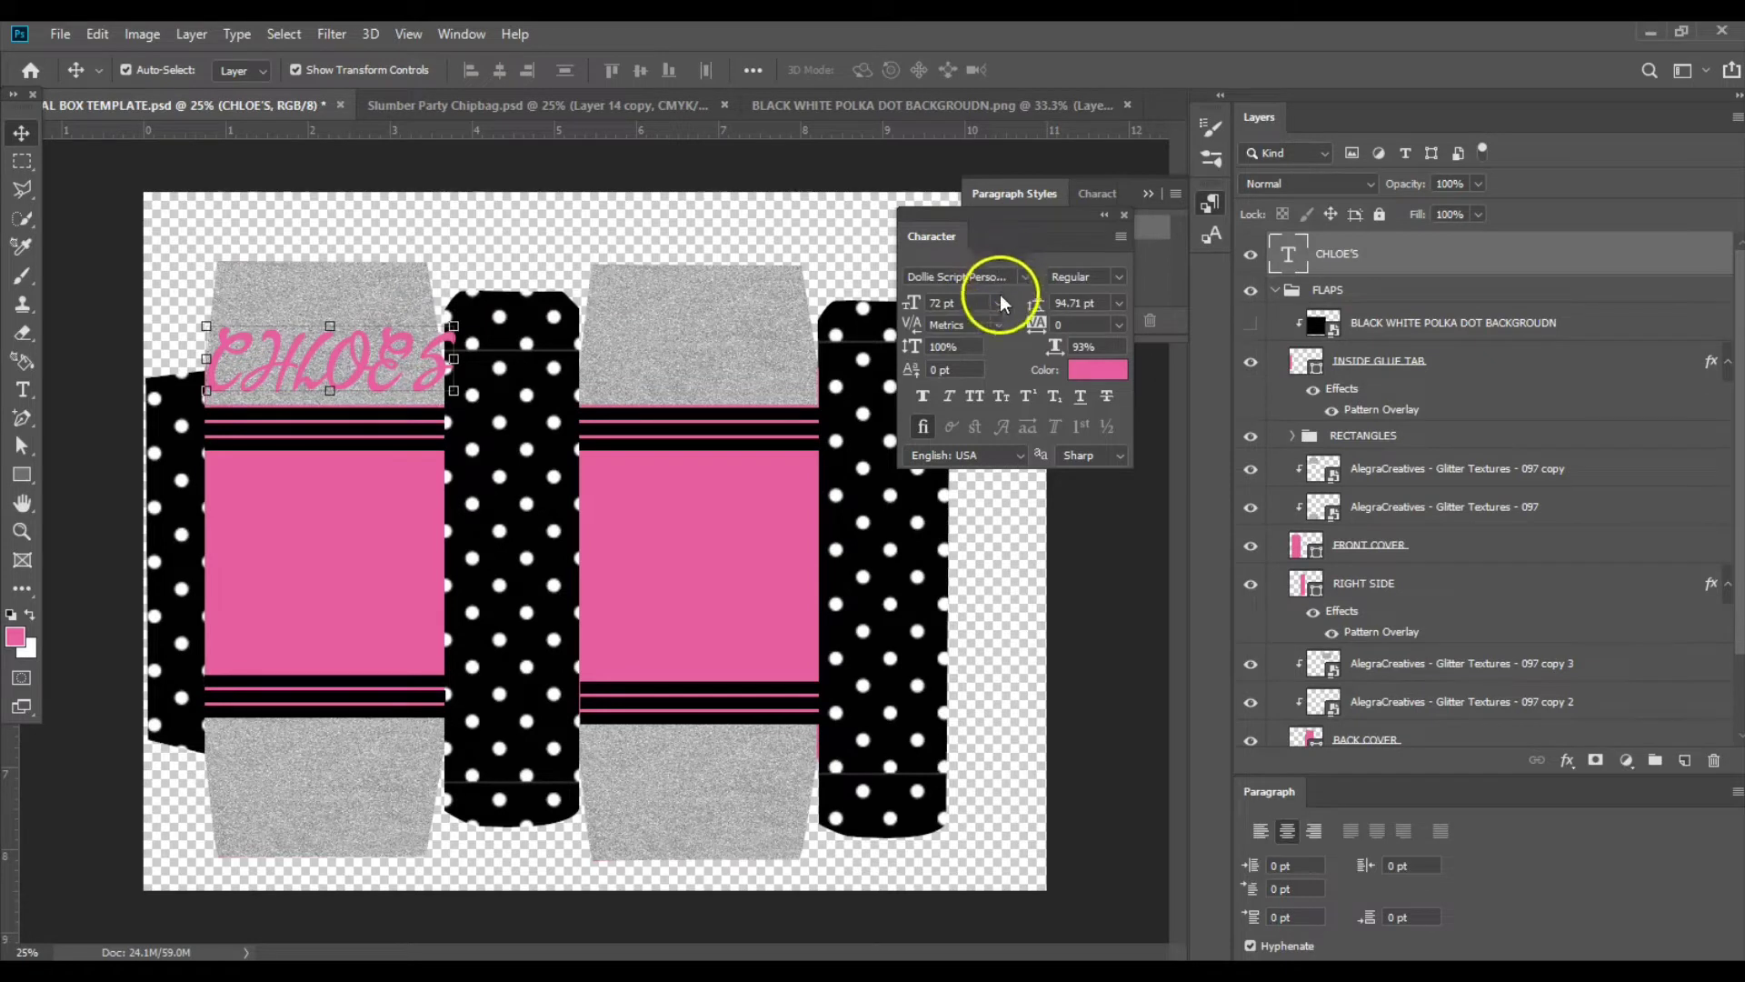
left_click(23, 389)
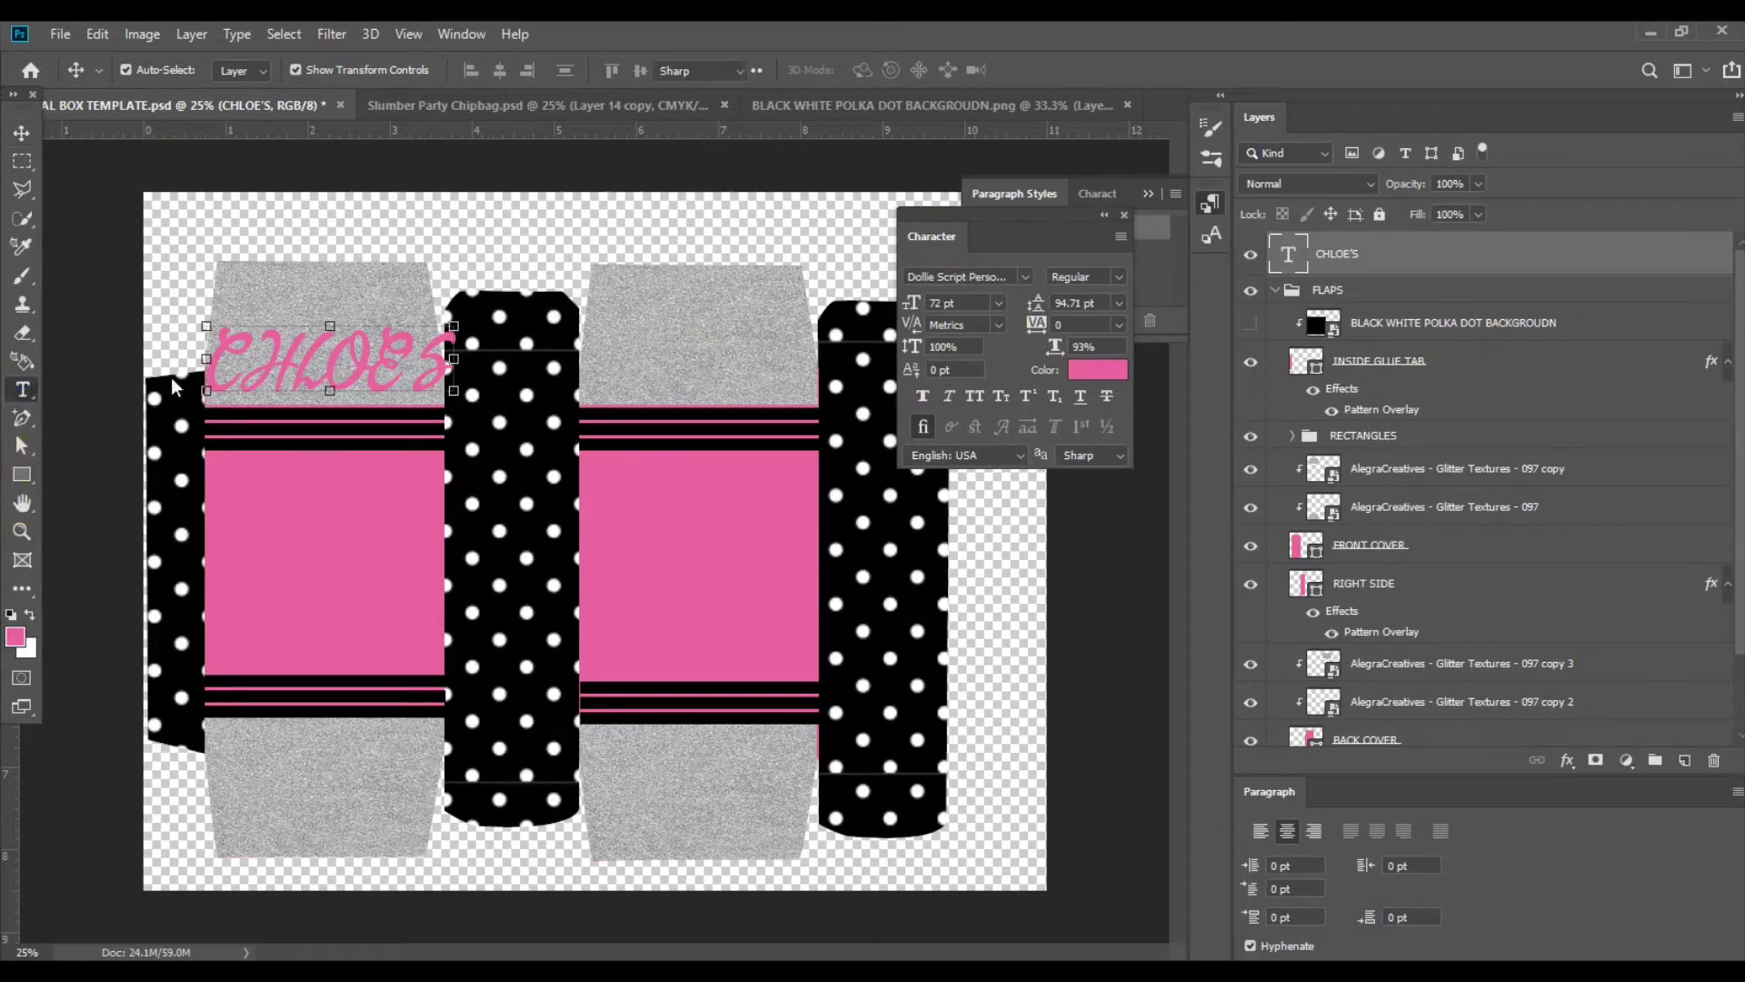
left_click_drag(257, 368, 469, 394)
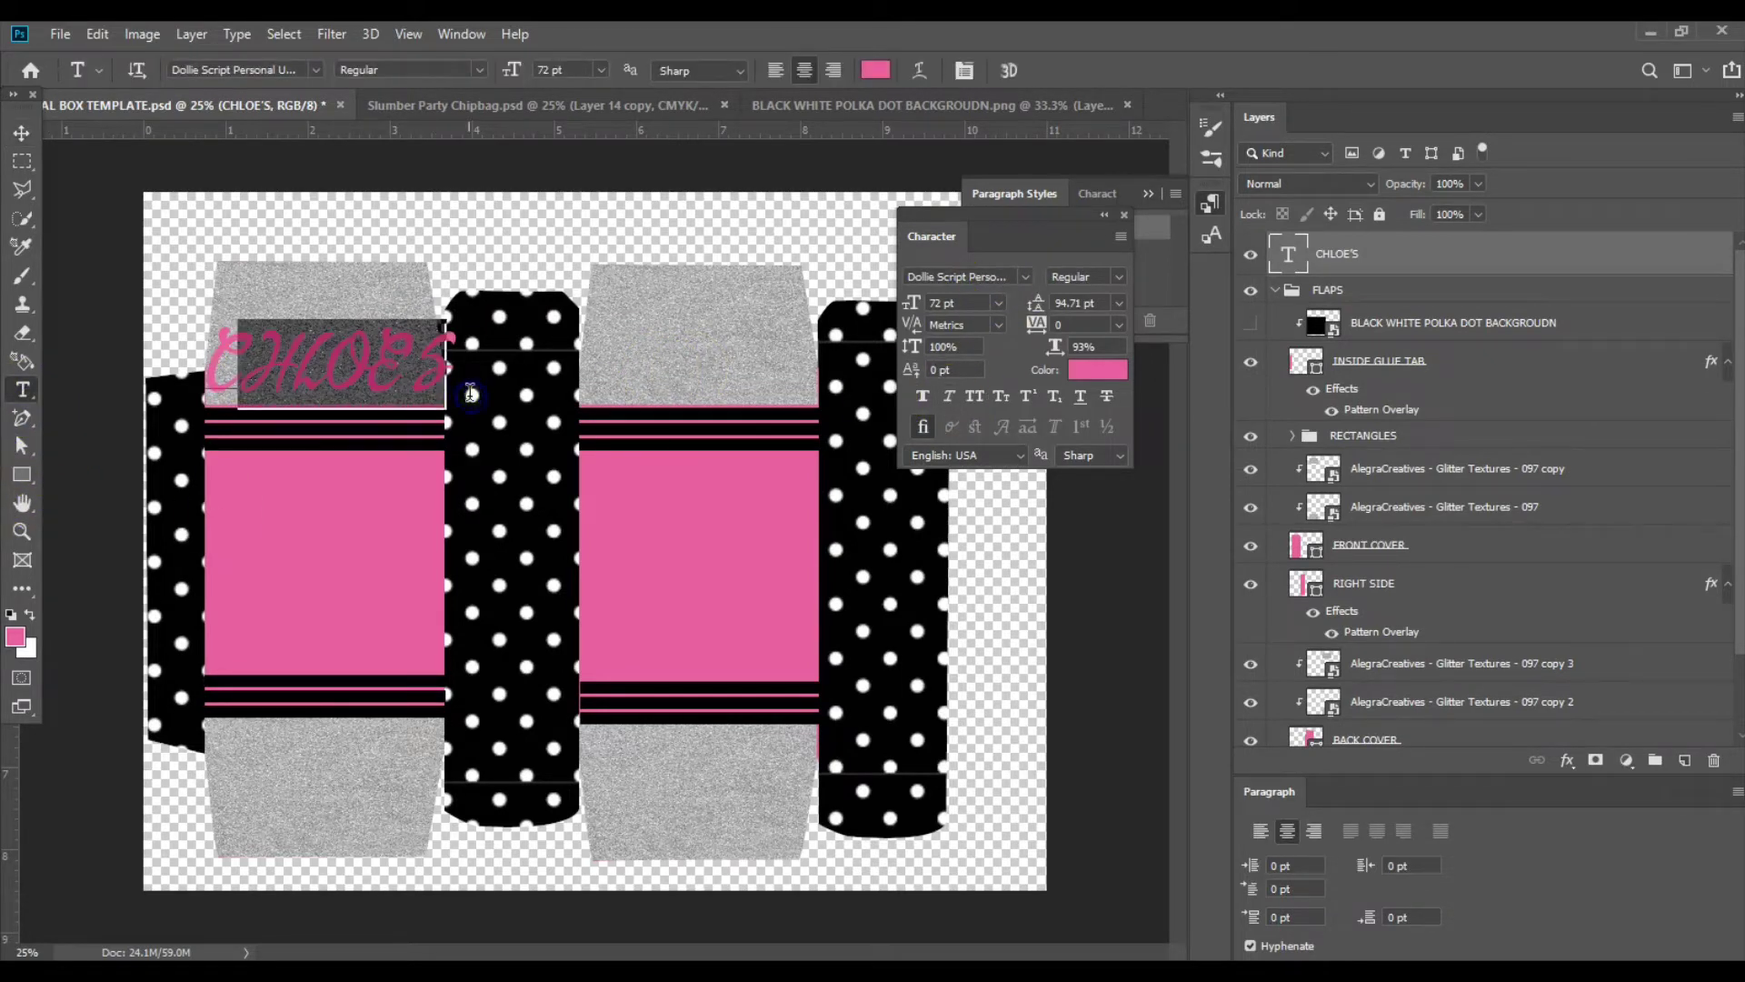
type("Chlo")
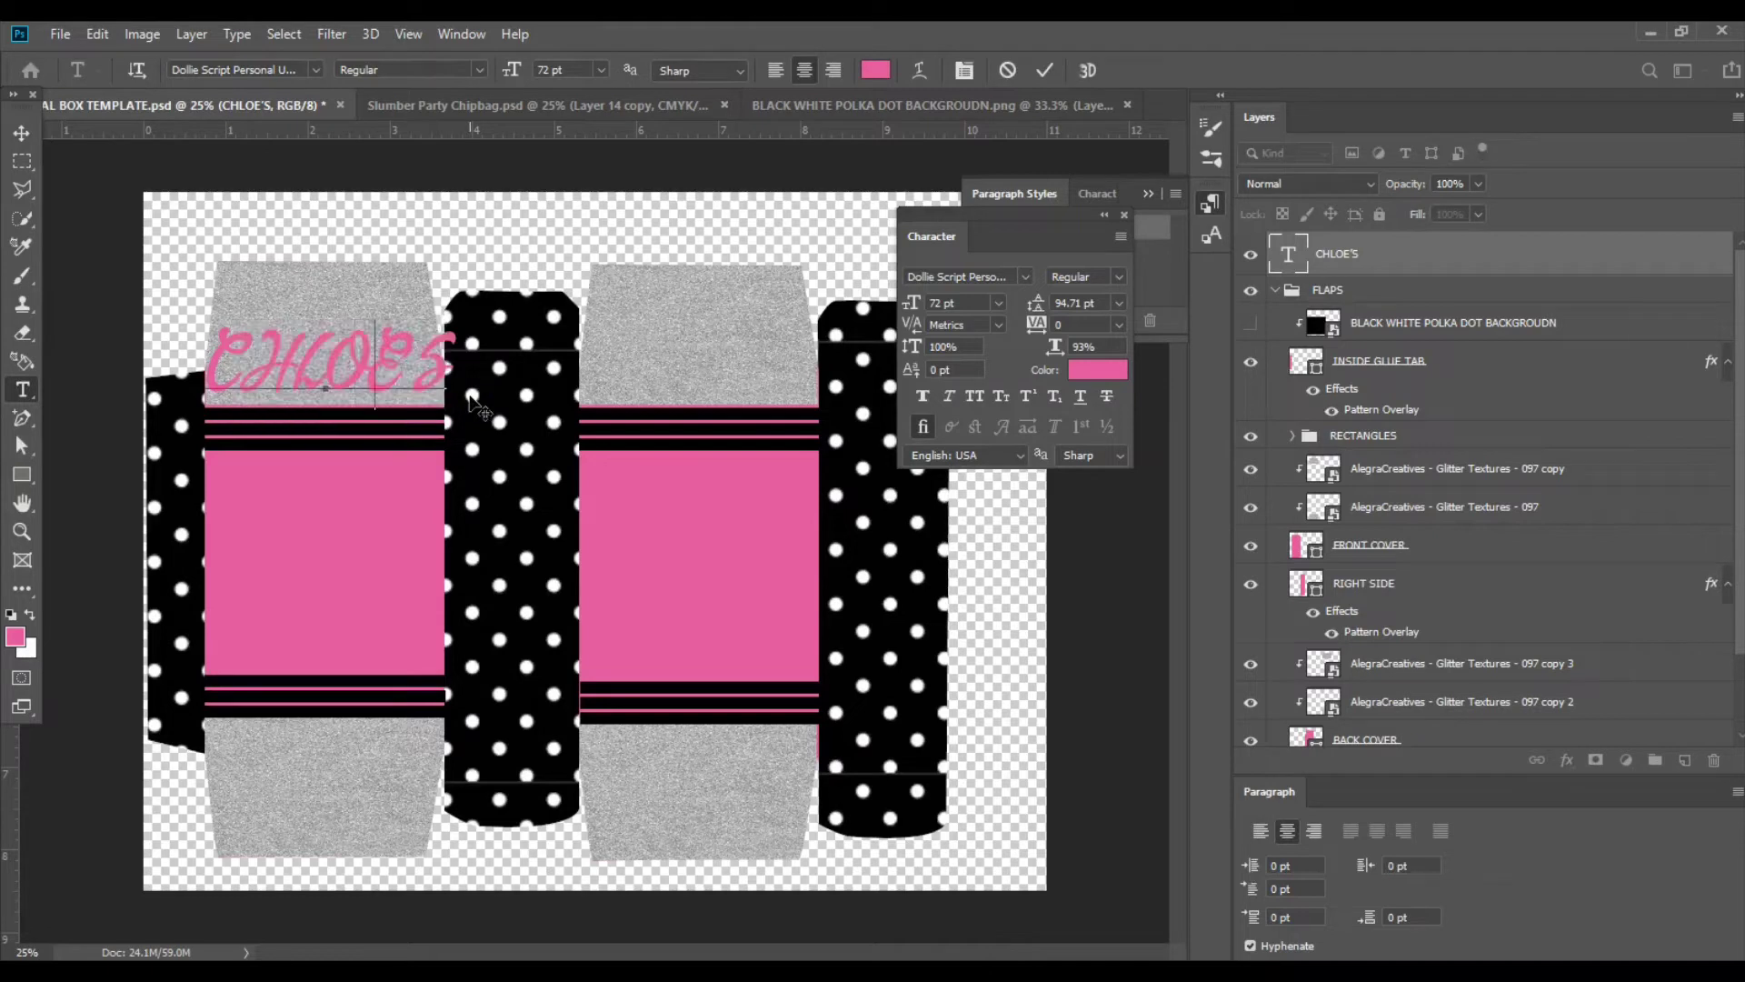
type("e's")
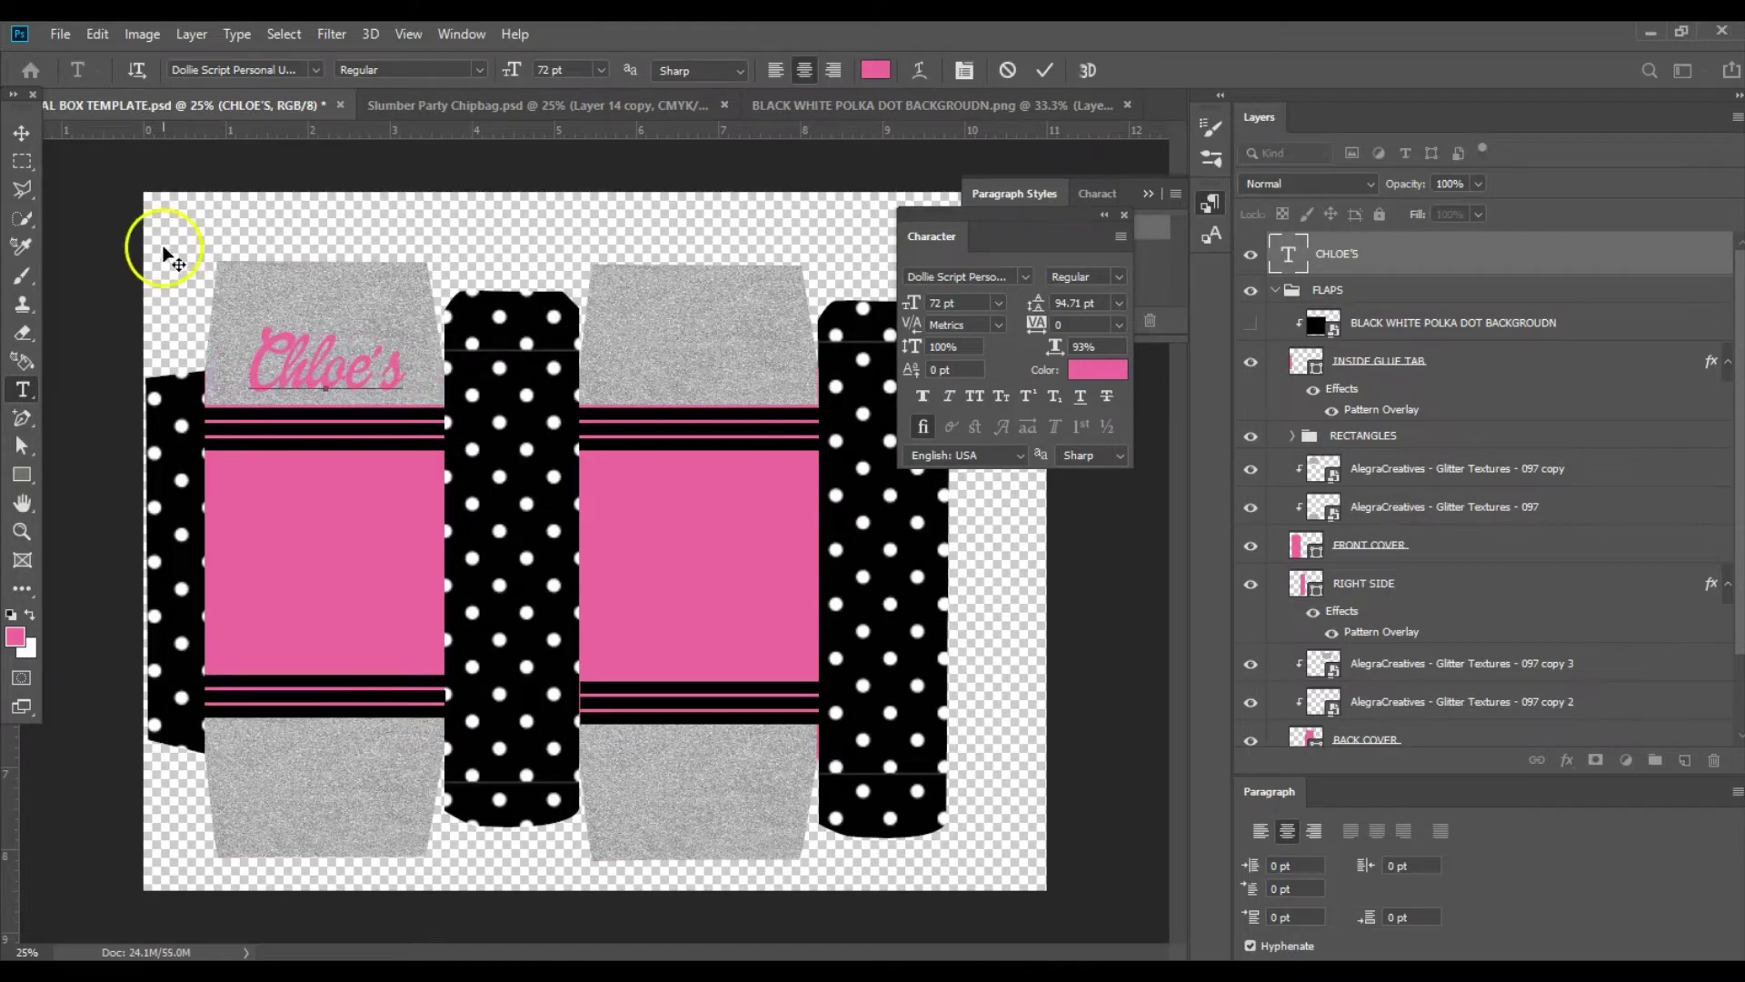
Try to set the name text's color to near-black 010101.
left_click(1072, 365)
type("010101")
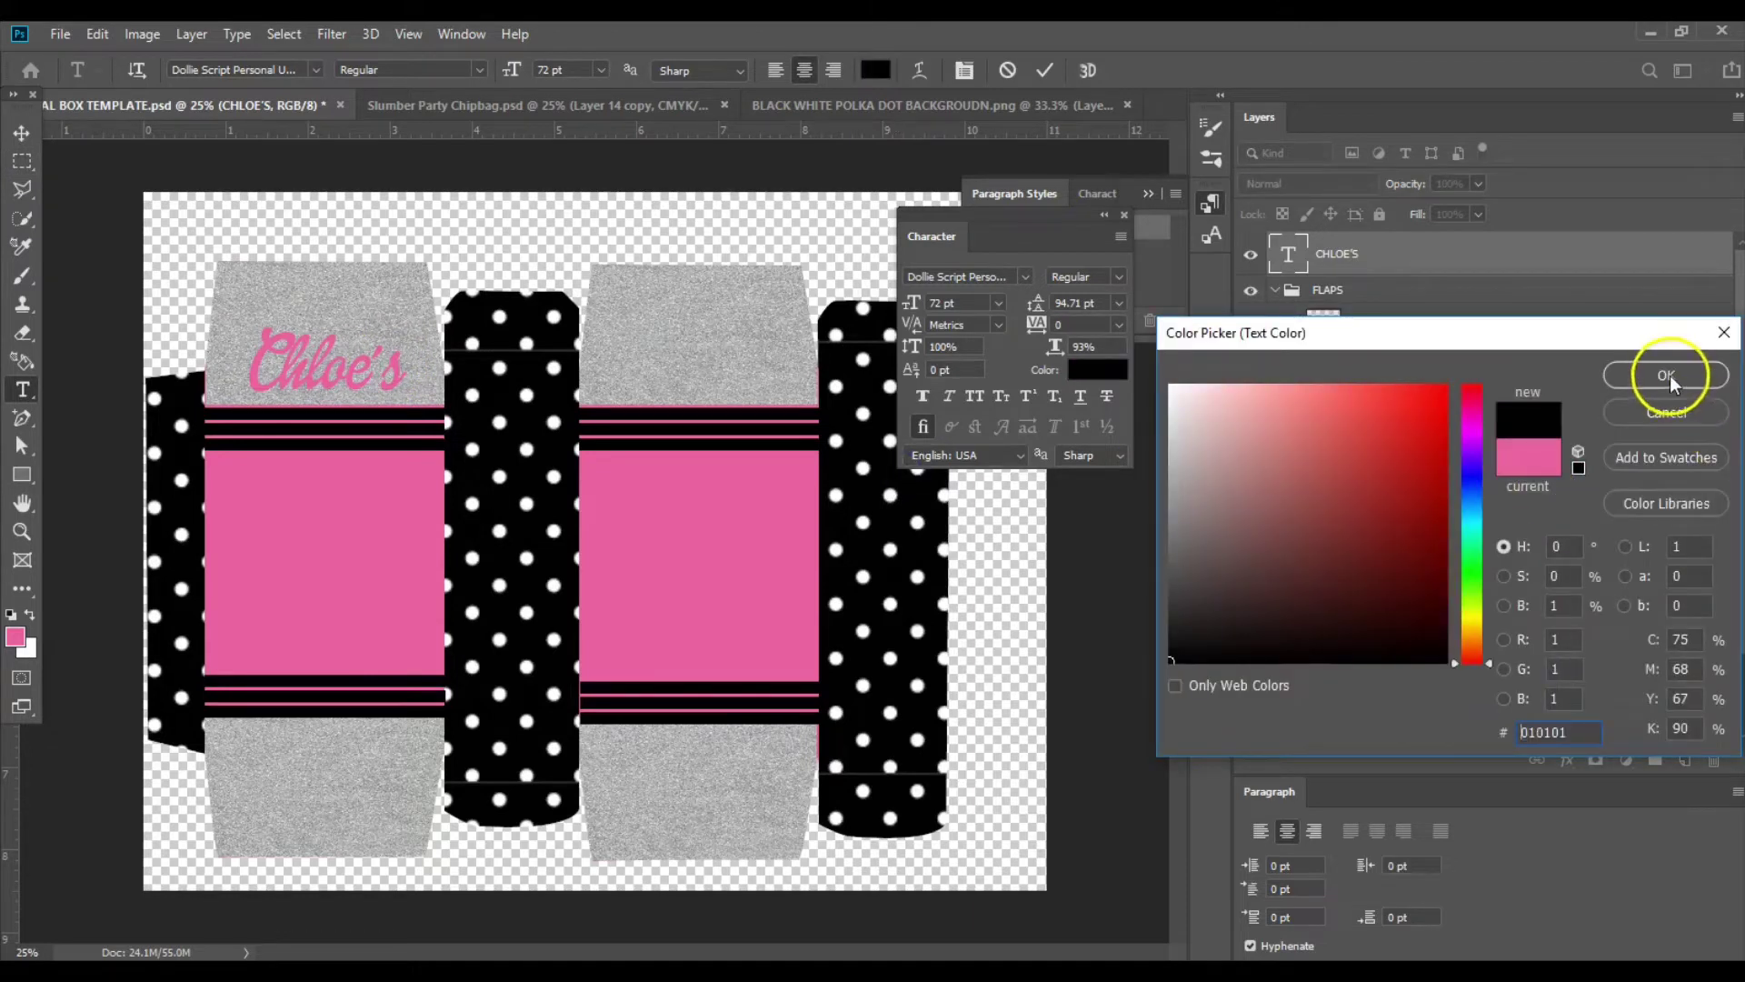
left_click(1666, 376)
Recolor the whole name text black, sampled from the polka-dot panel, and move it to the upper part of the front cover's pink area.
left_click_drag(398, 372, 206, 369)
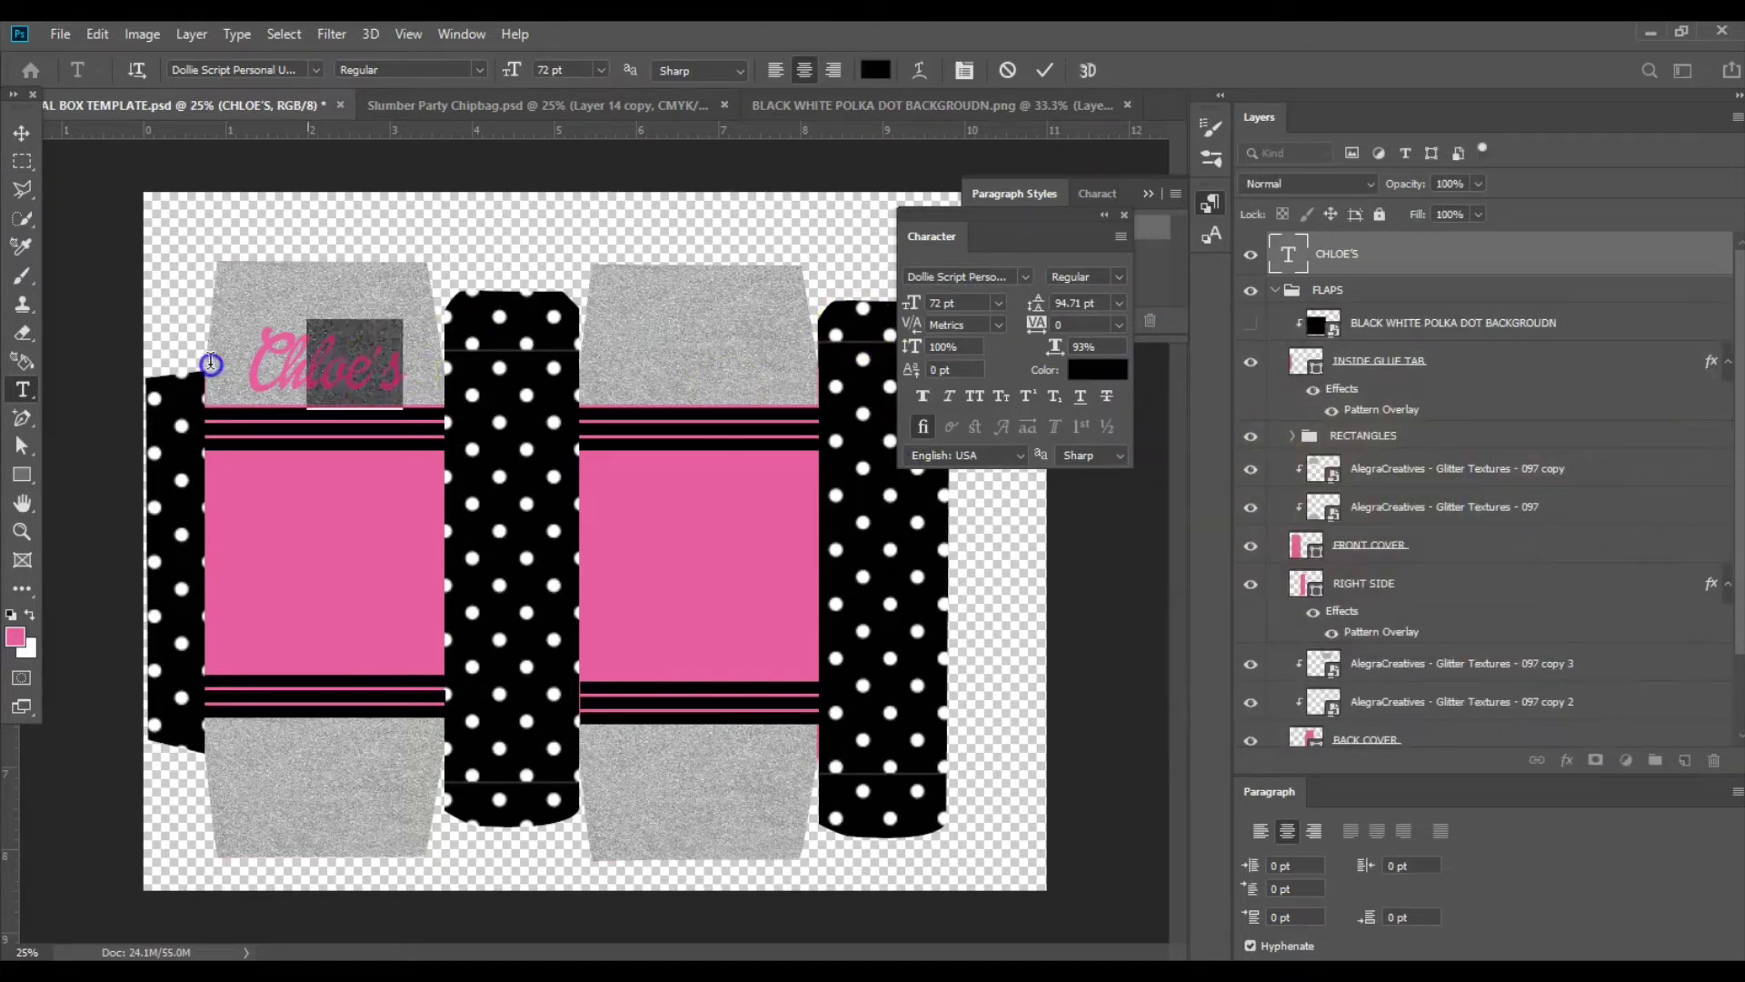
left_click(1073, 369)
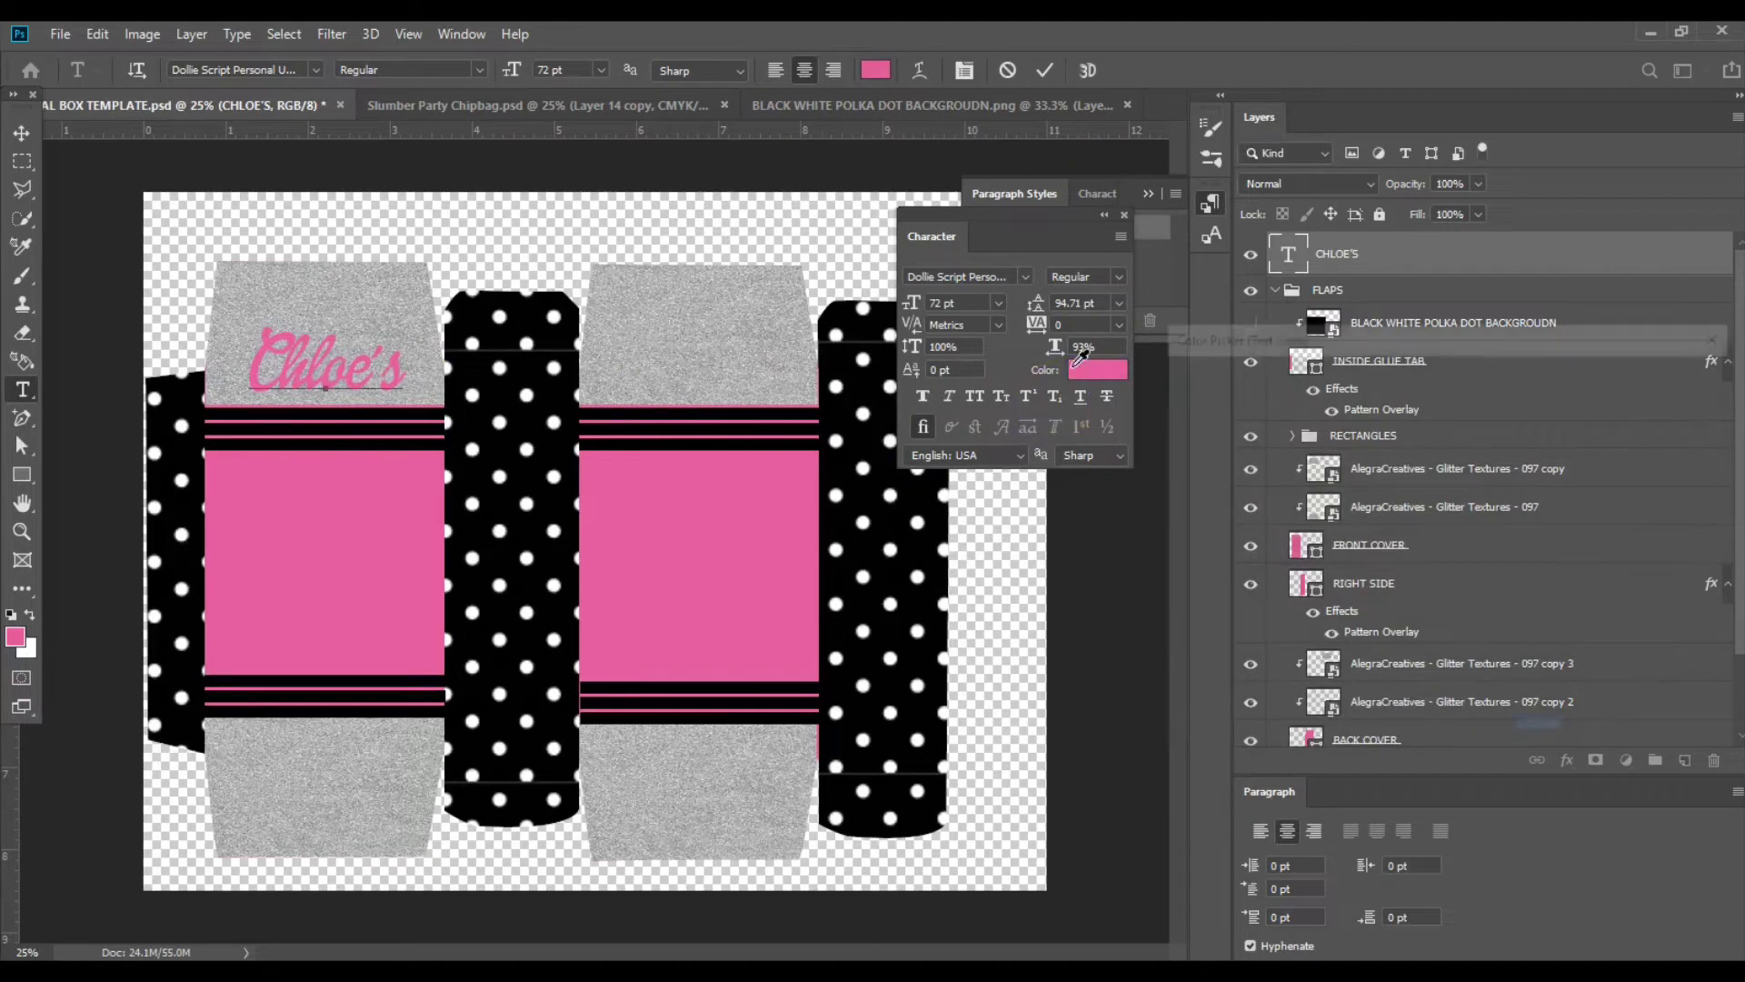
left_click(1673, 415)
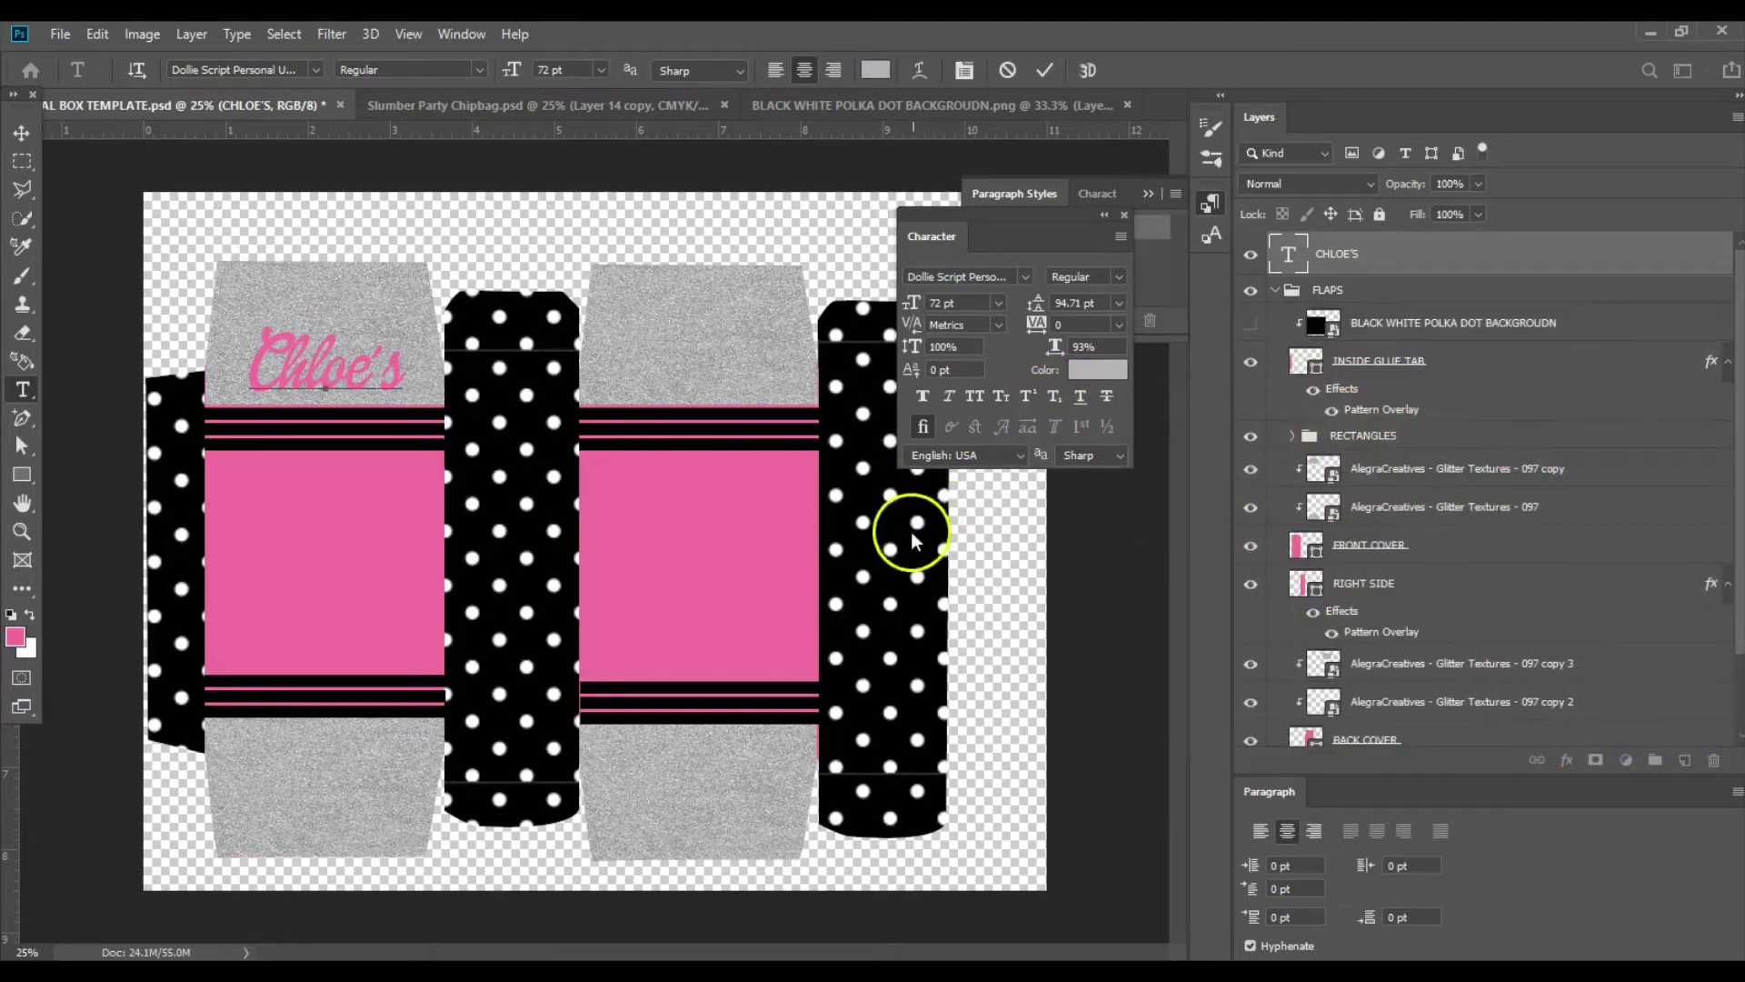
left_click(1080, 380)
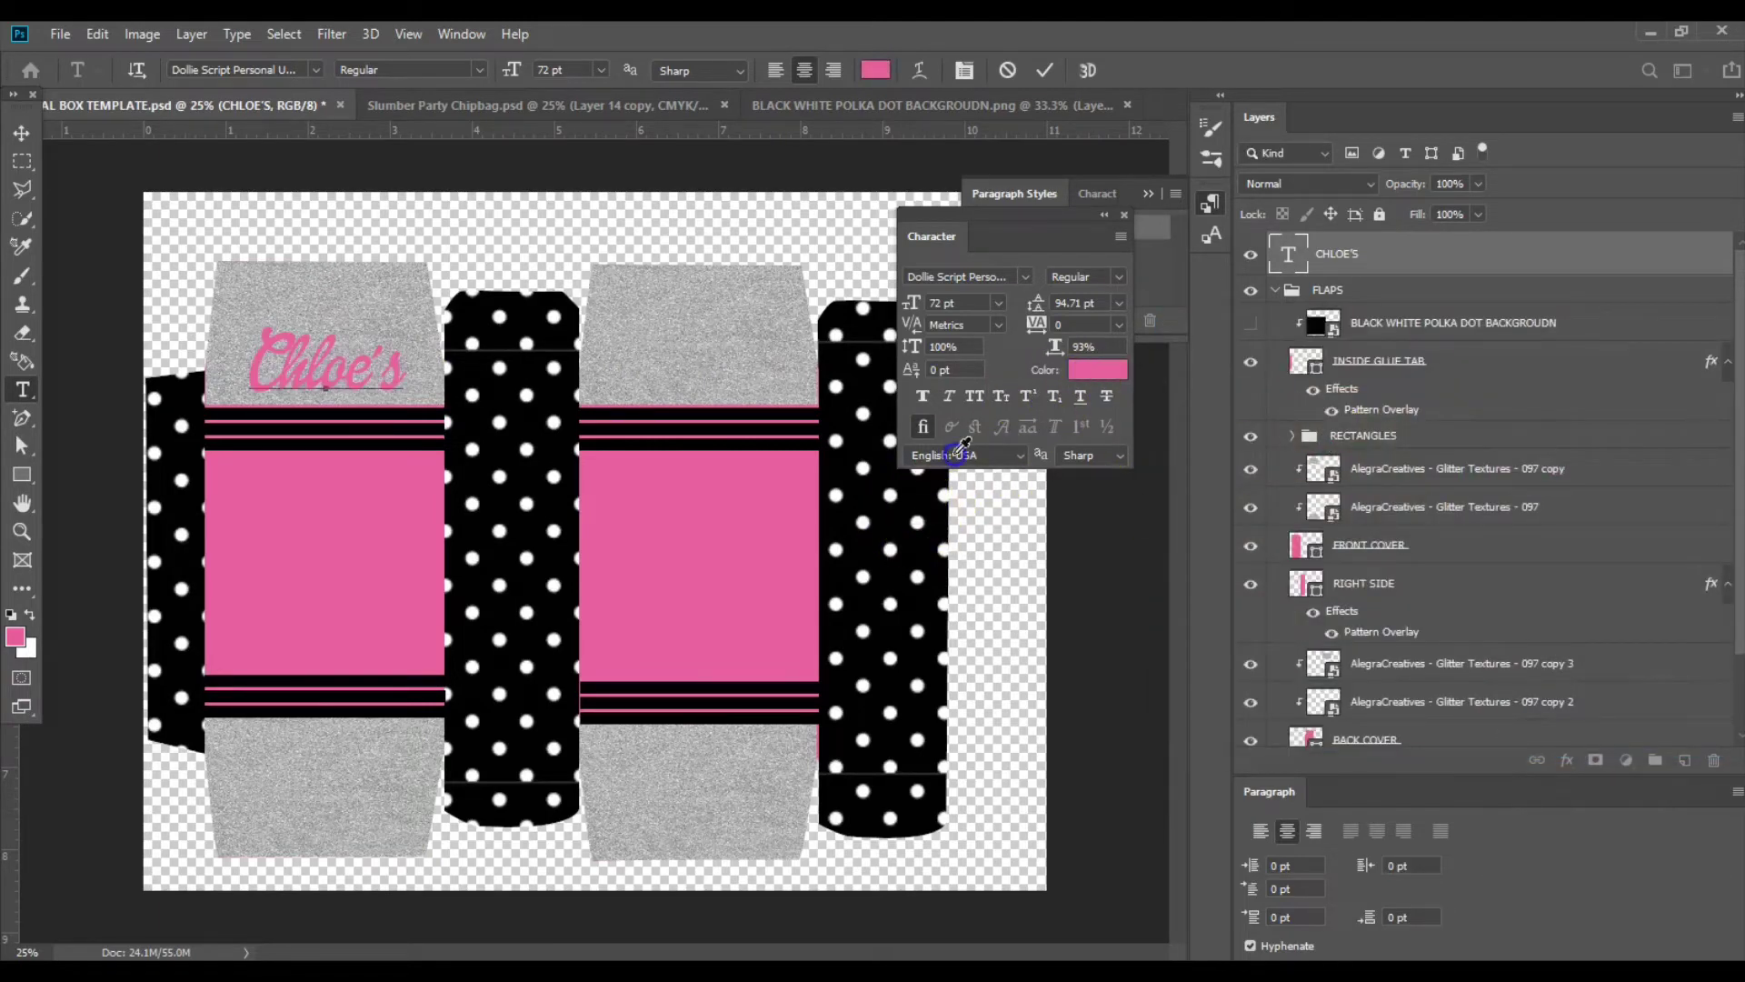
left_click(925, 488)
left_click(1621, 373)
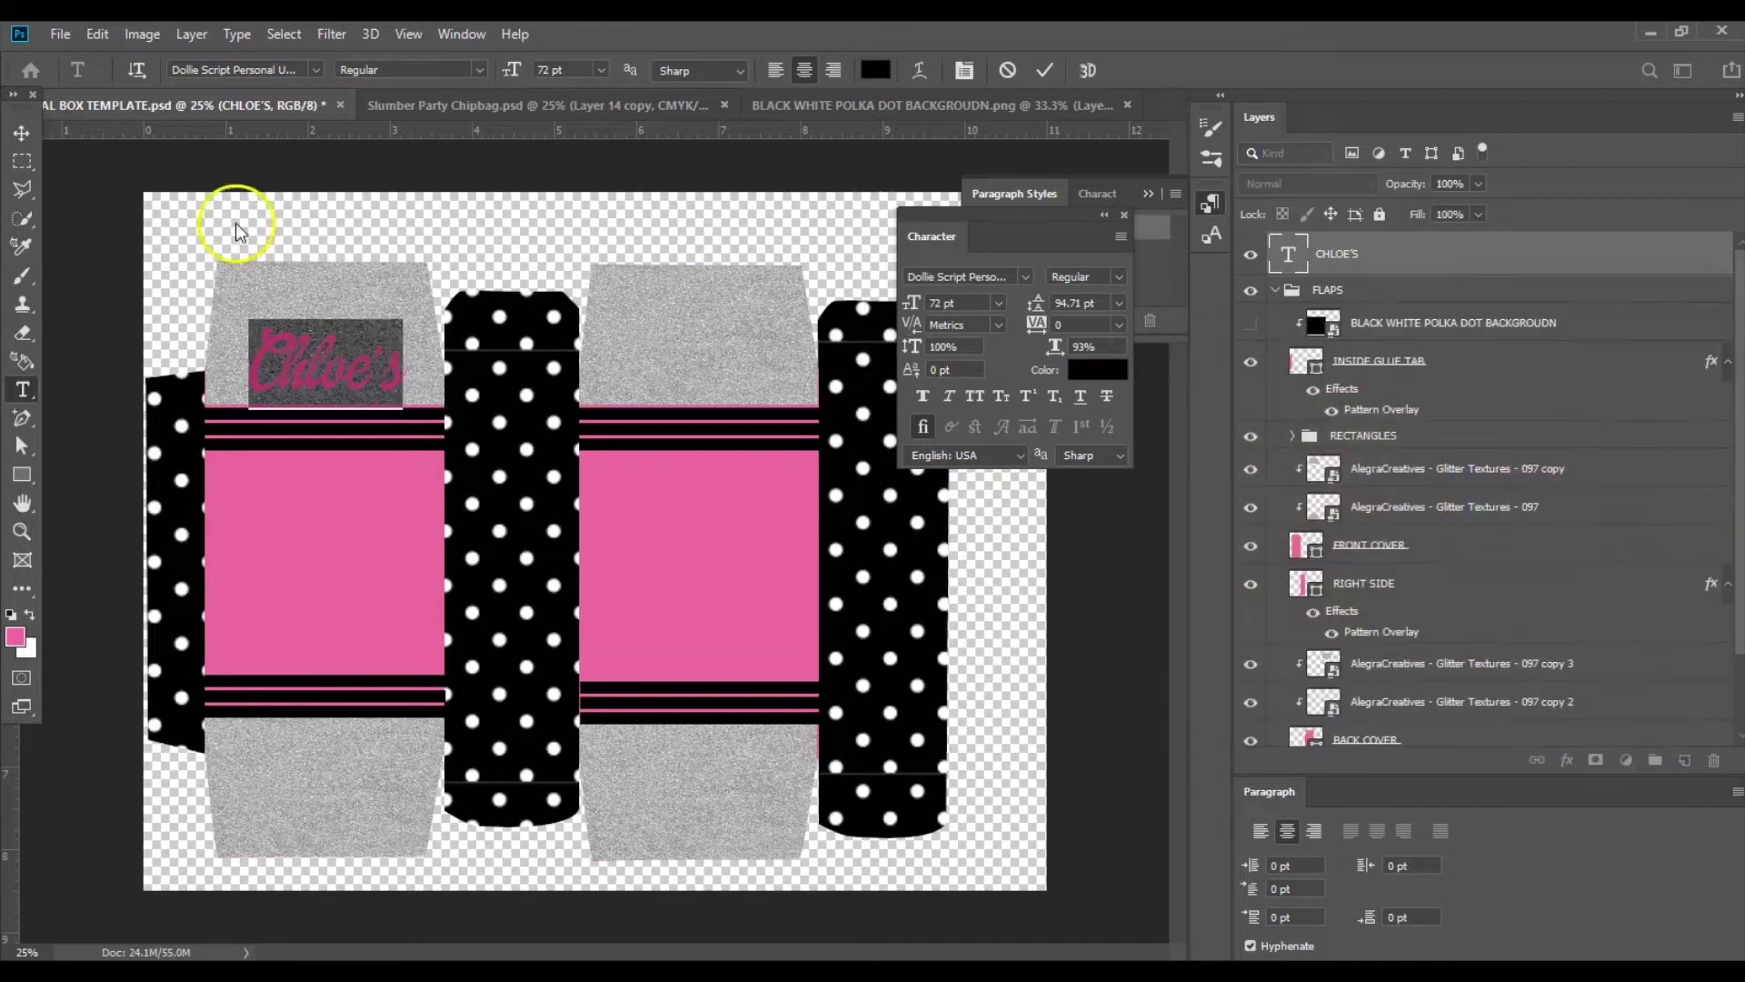
left_click(21, 134)
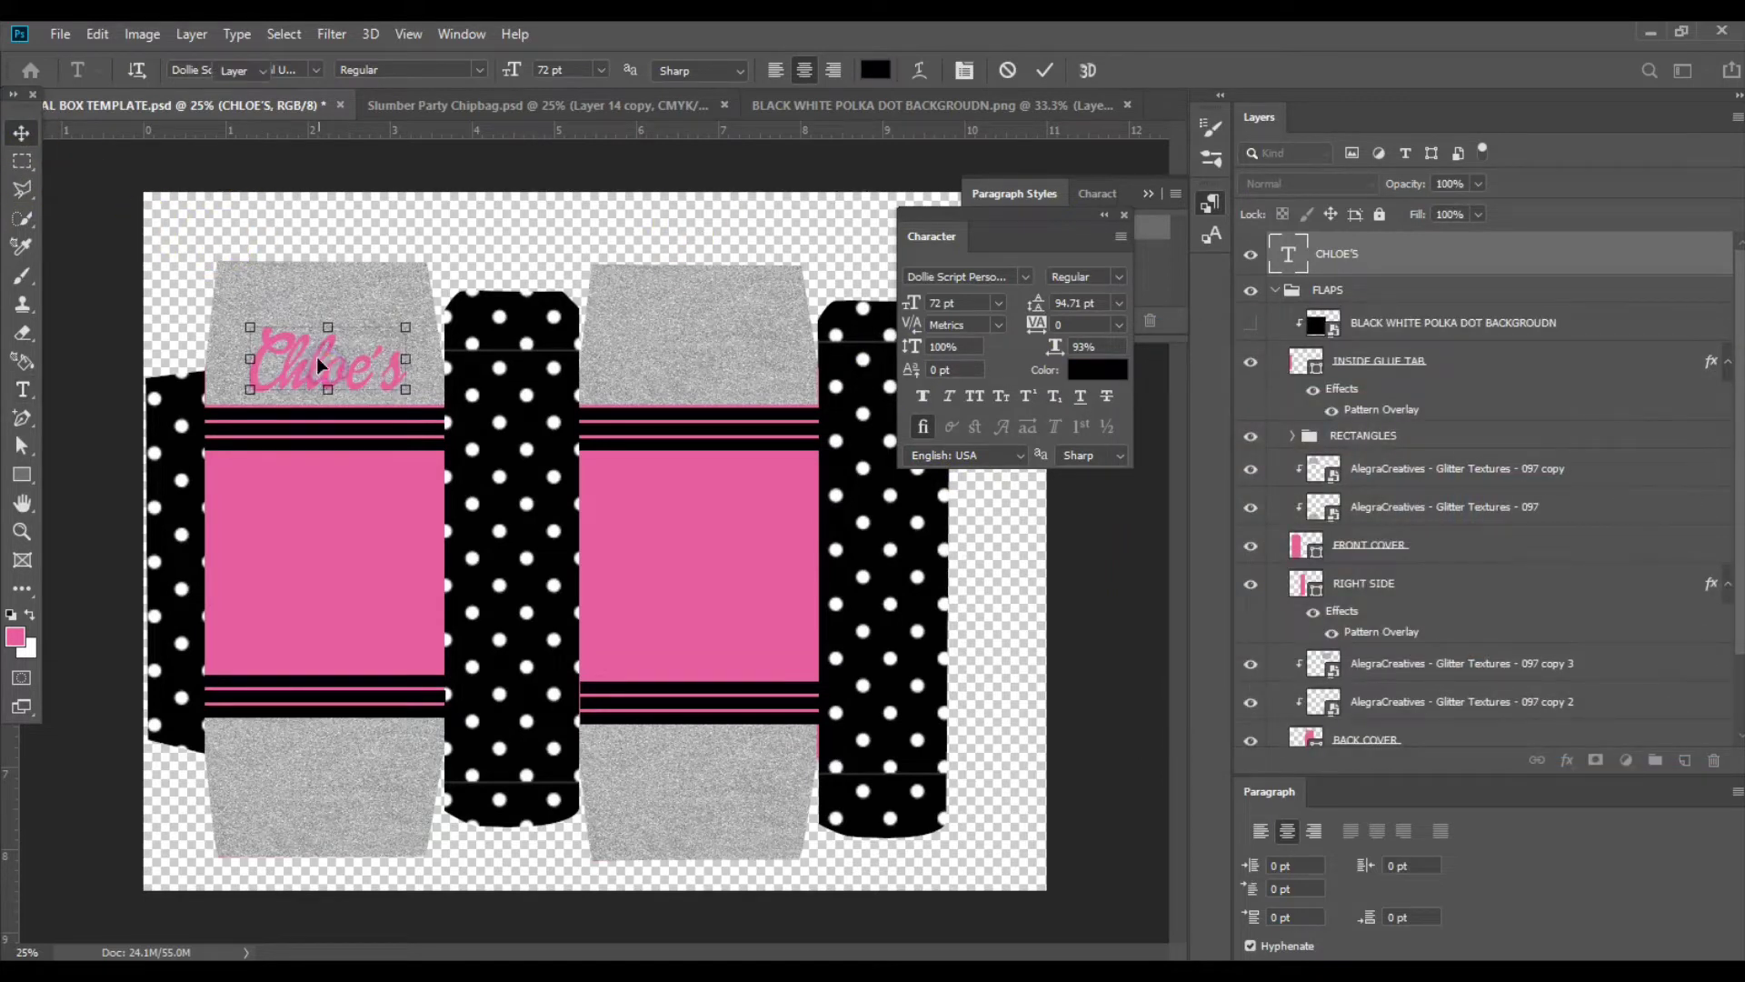
left_click_drag(317, 356, 316, 495)
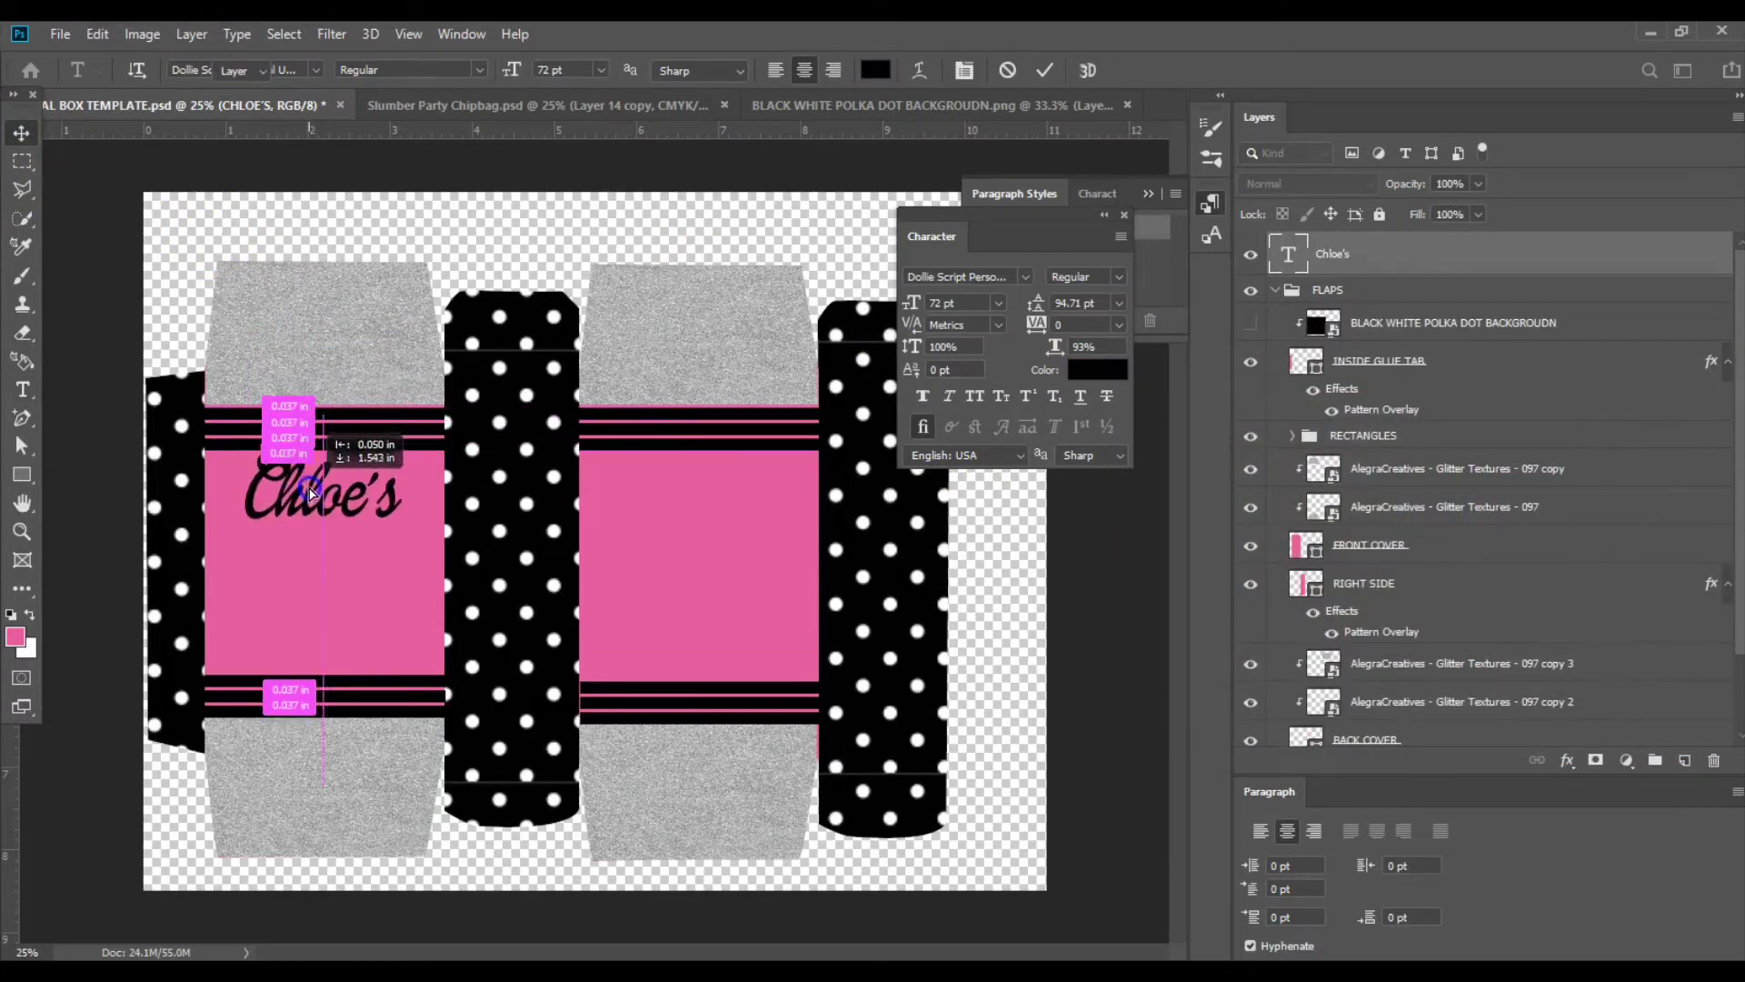
Check the layer effects on the large name title in Slumber Party Chipbag.psd, and return to the box template.
left_click(679, 106)
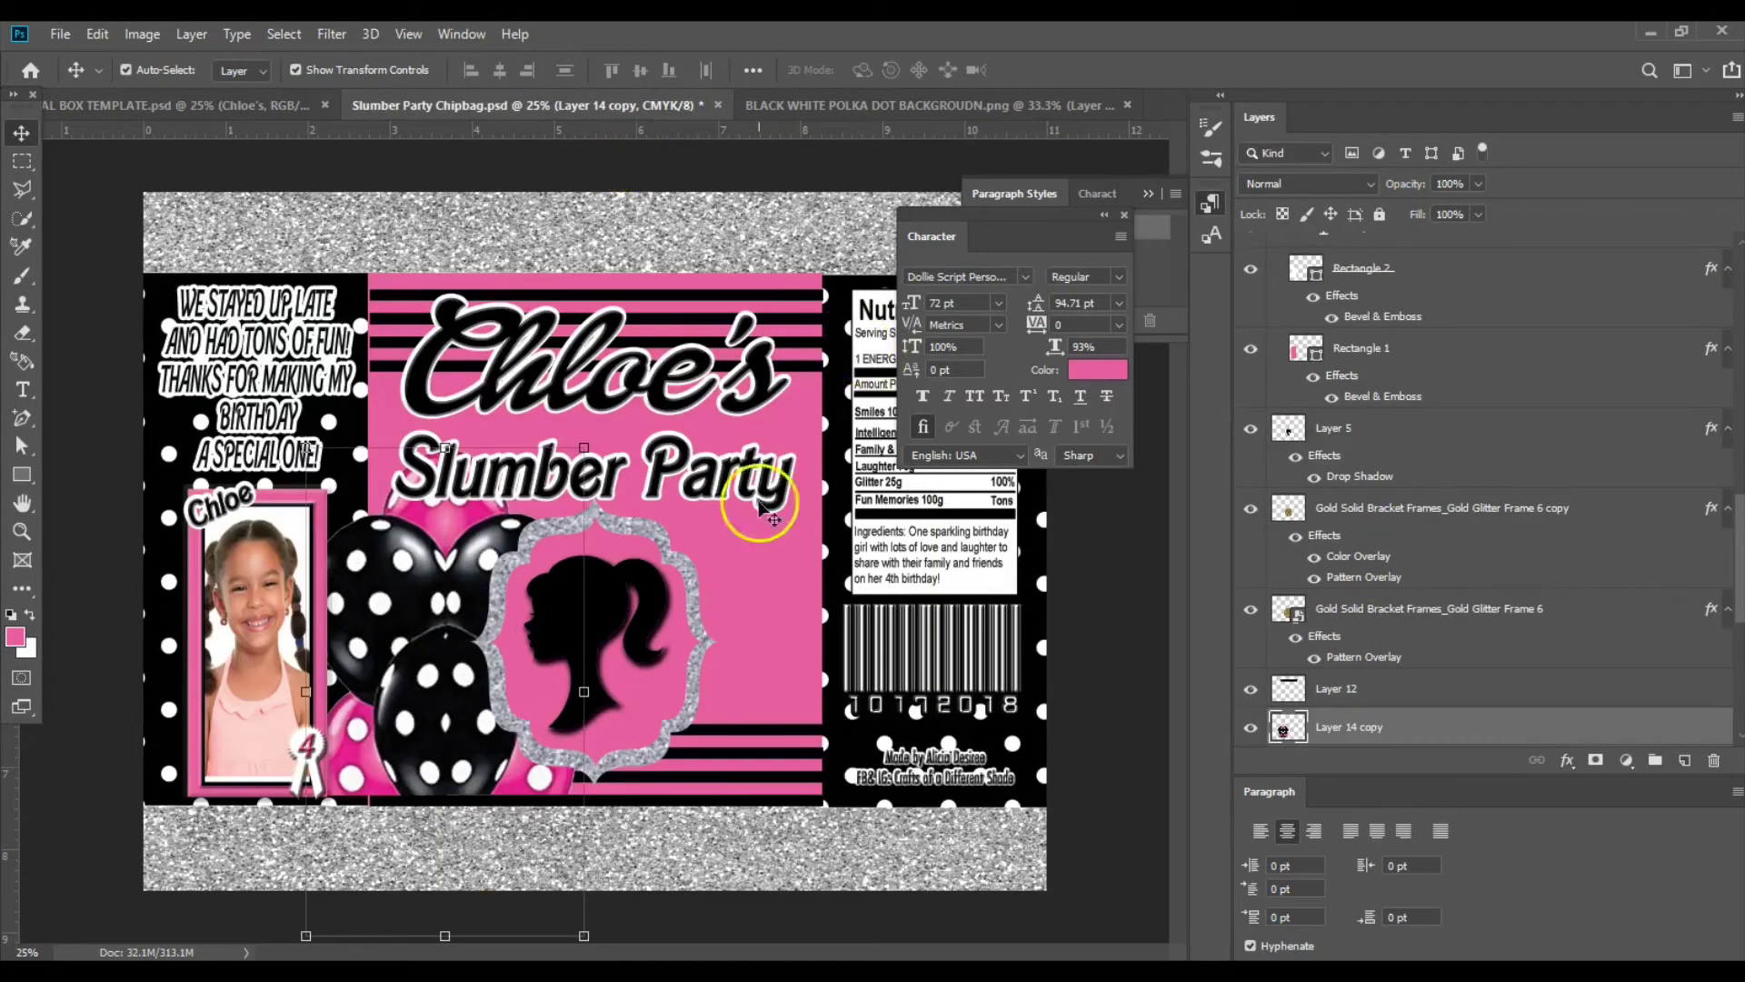
left_click(616, 389)
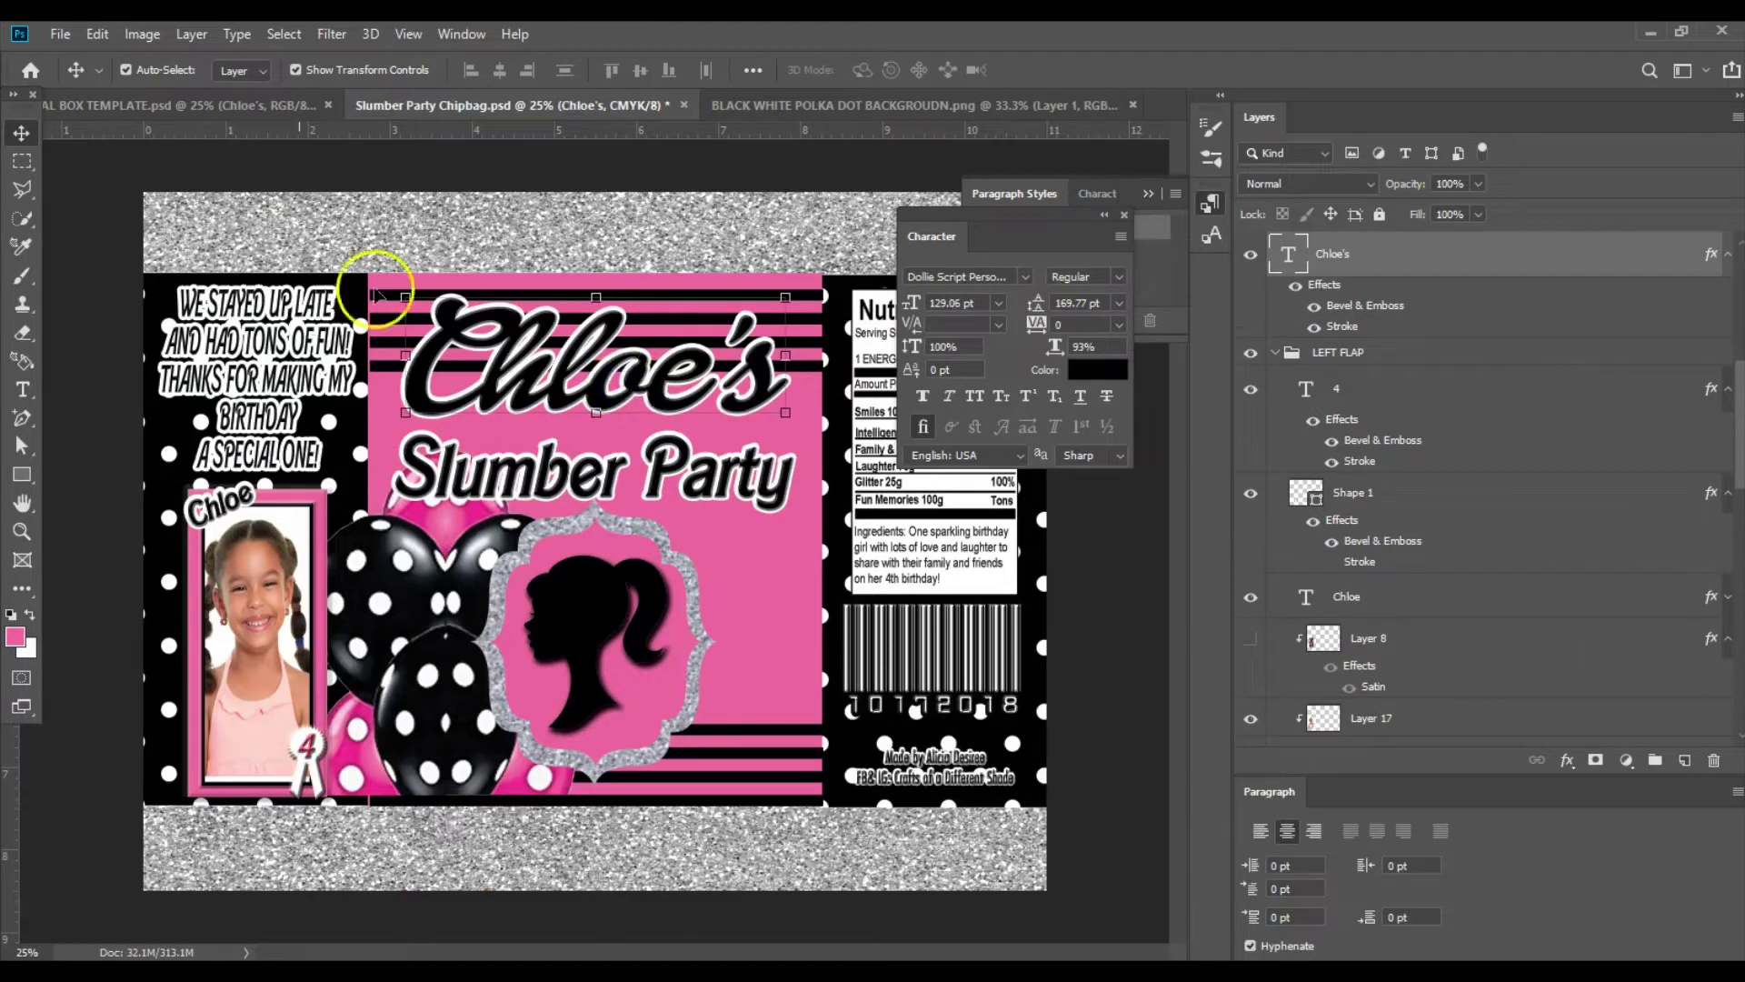
key("ctrl+shift+Tab")
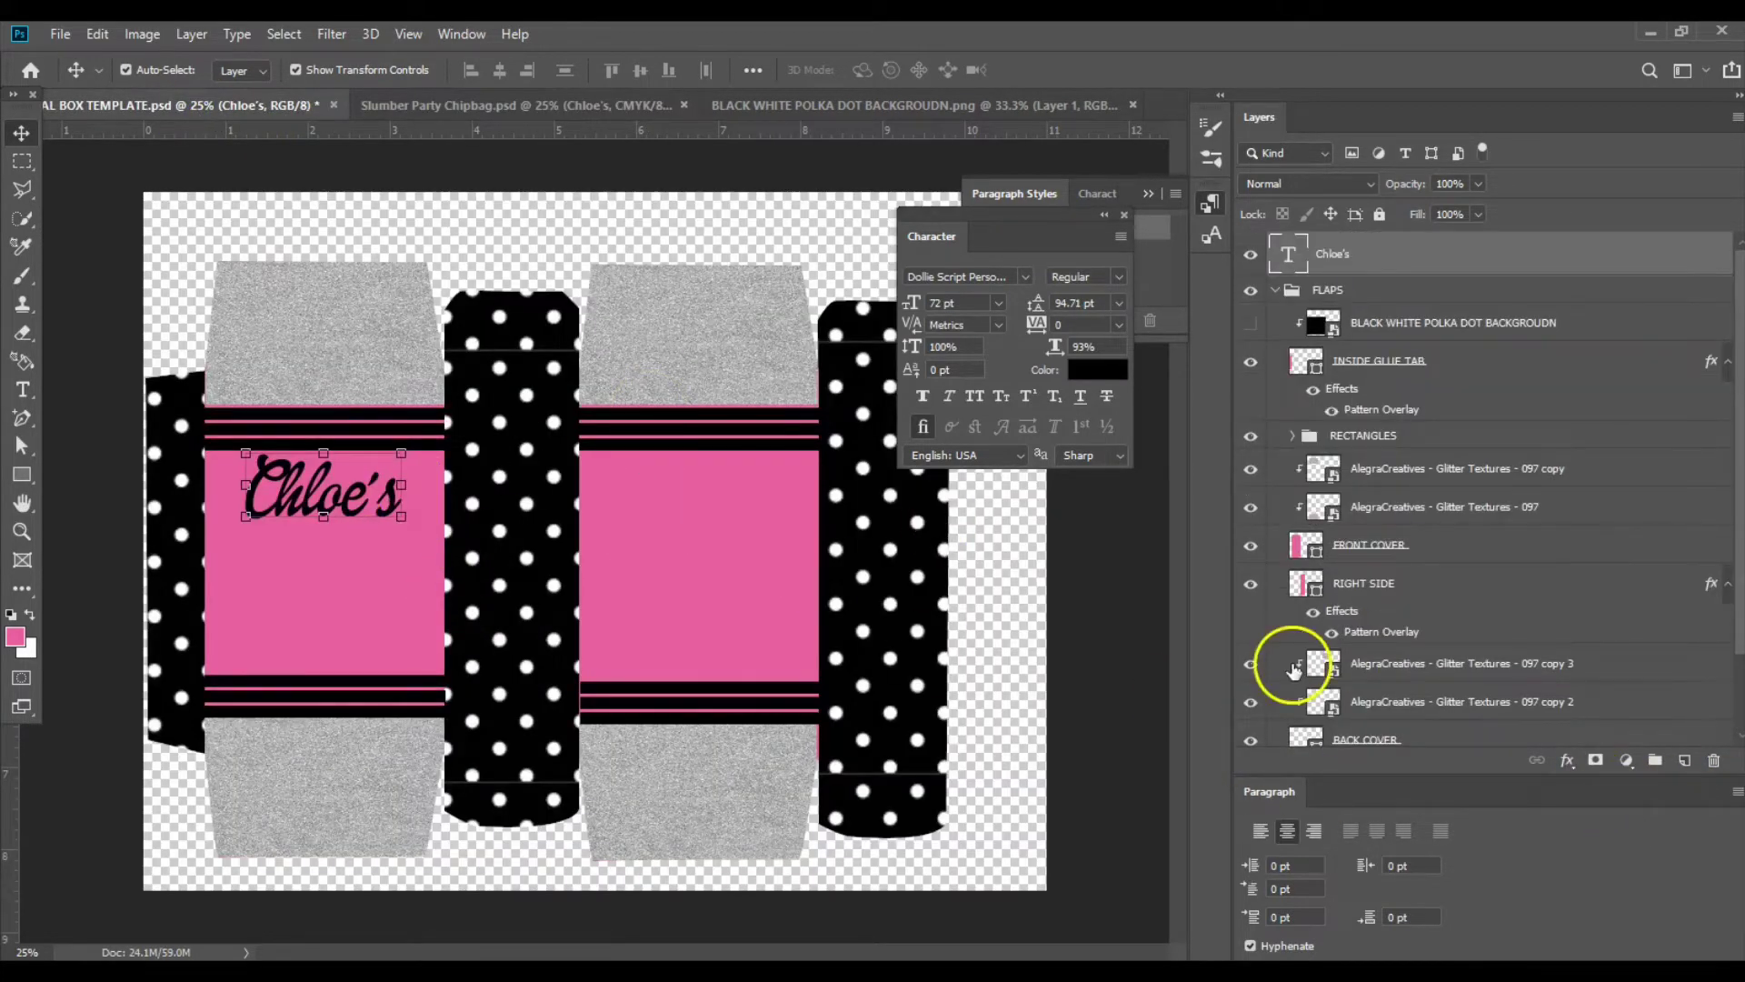
Add a Stroke effect to the name text with Position Inside and a white color sampled from a polka dot.
left_click(1567, 760)
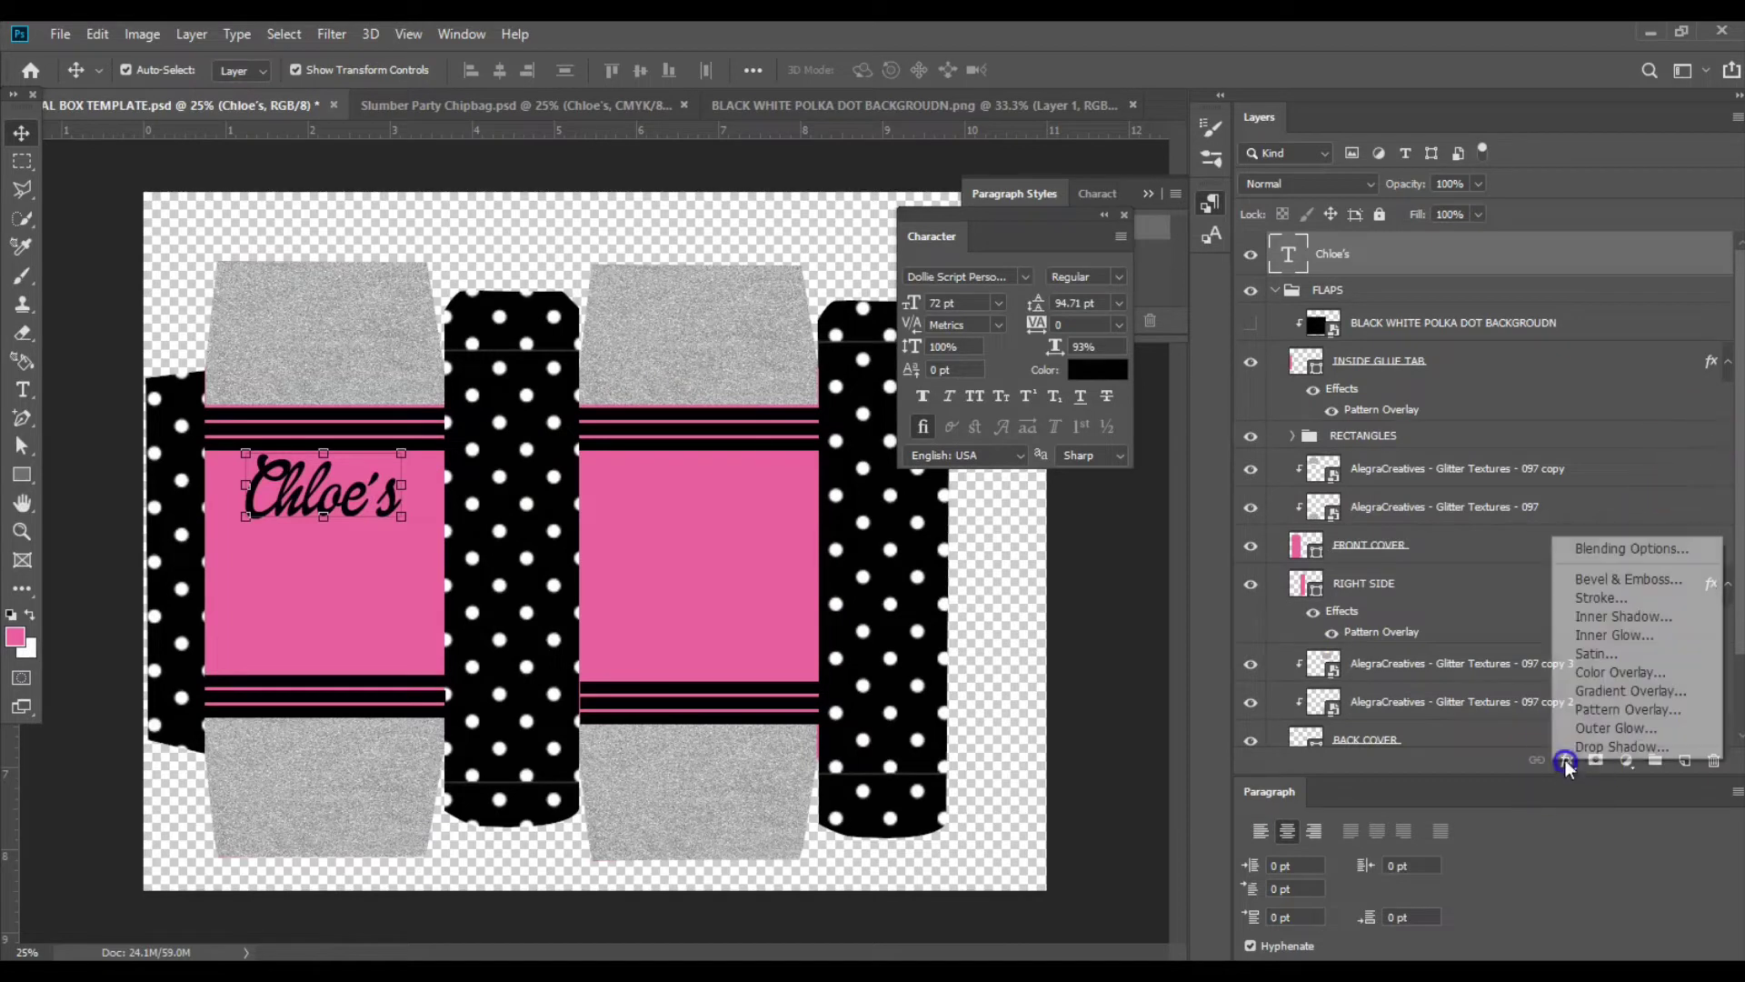
left_click(1587, 597)
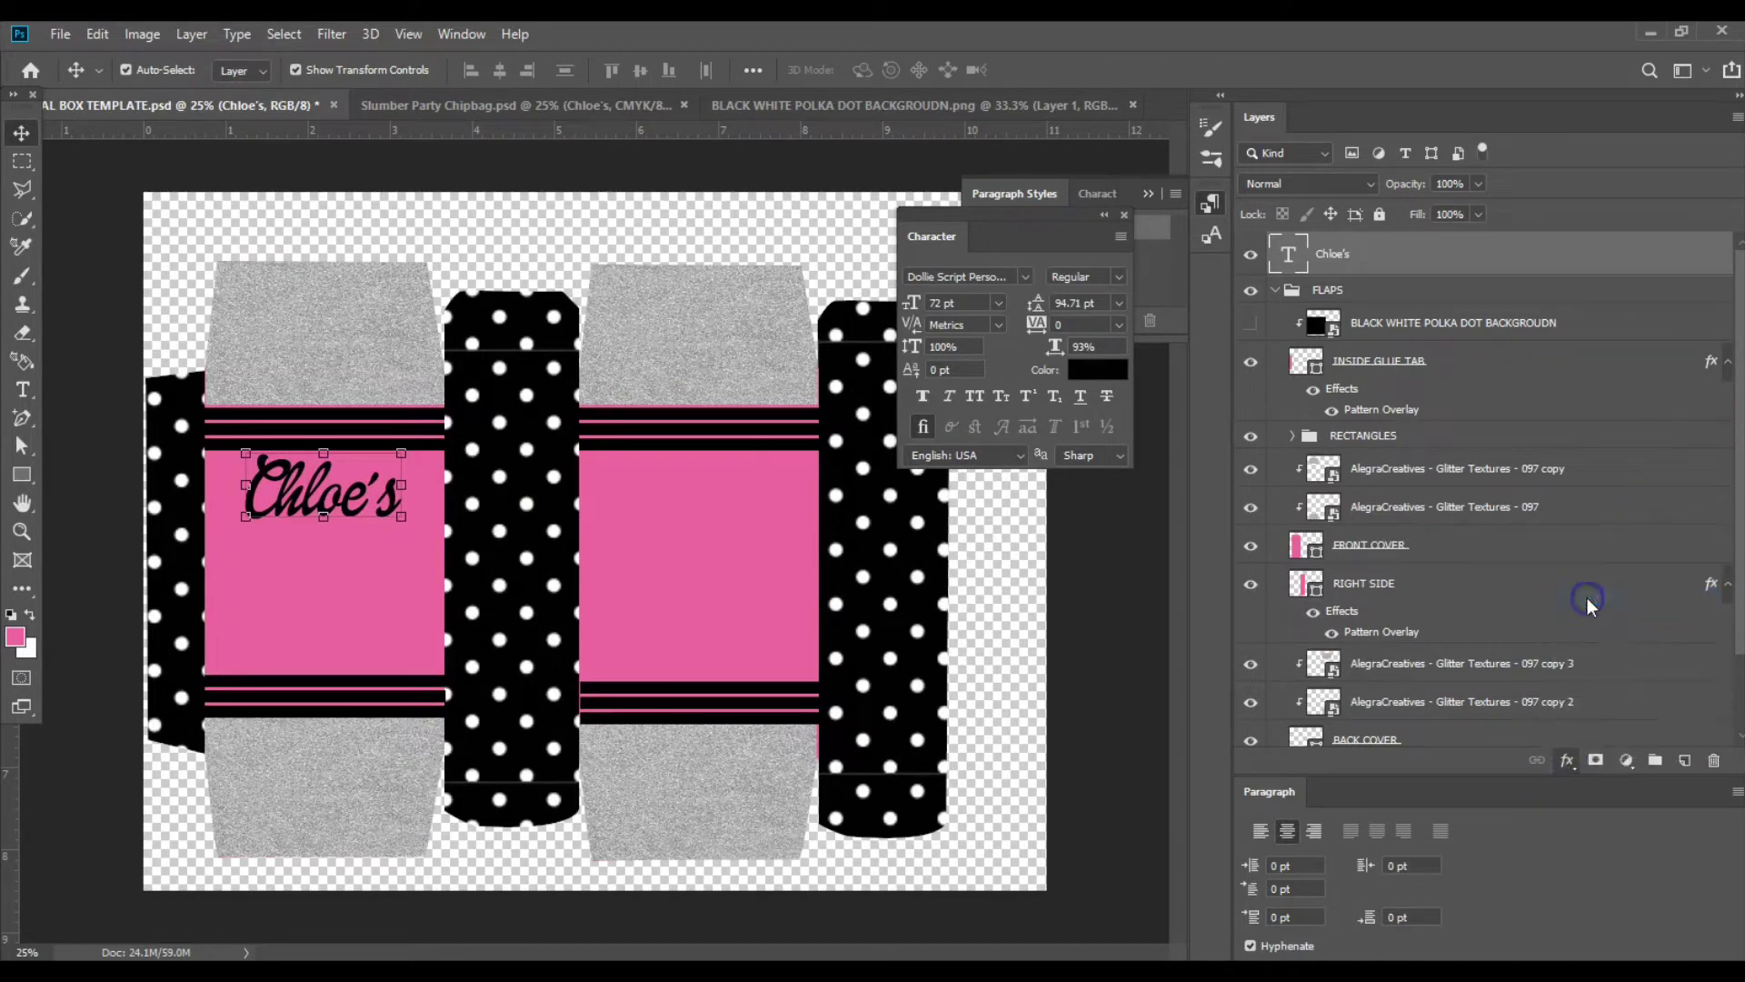
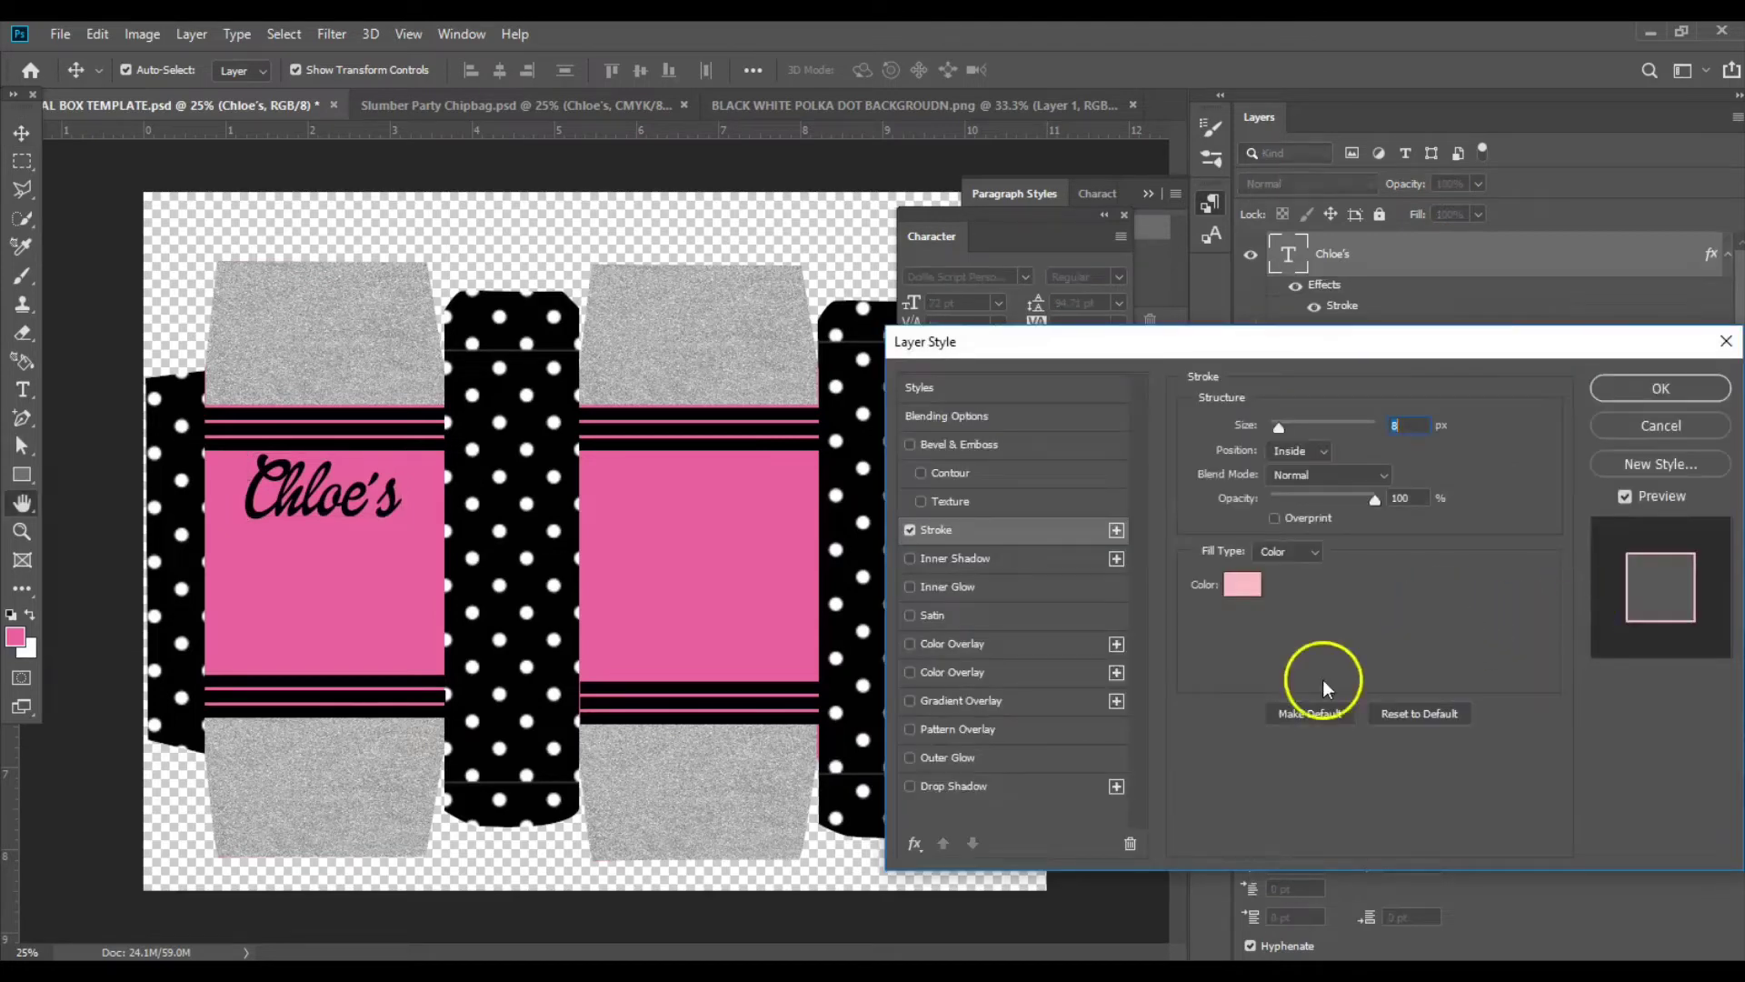
left_click(1243, 579)
left_click(864, 466)
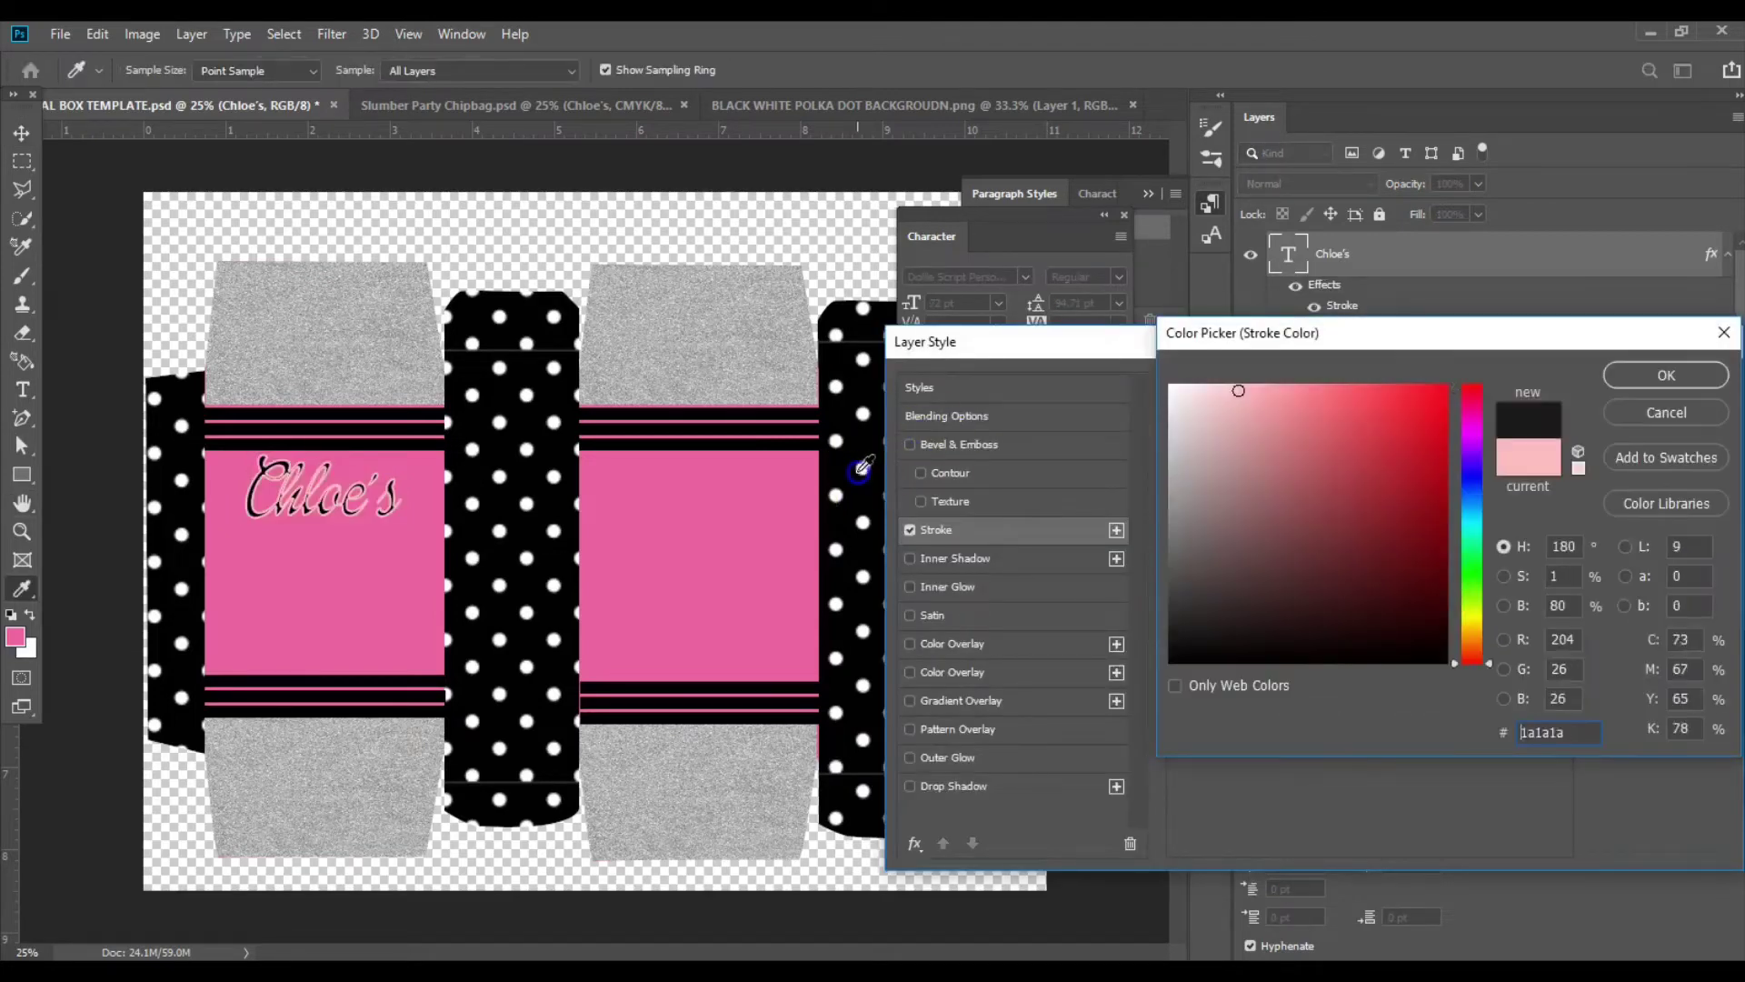
left_click(1647, 370)
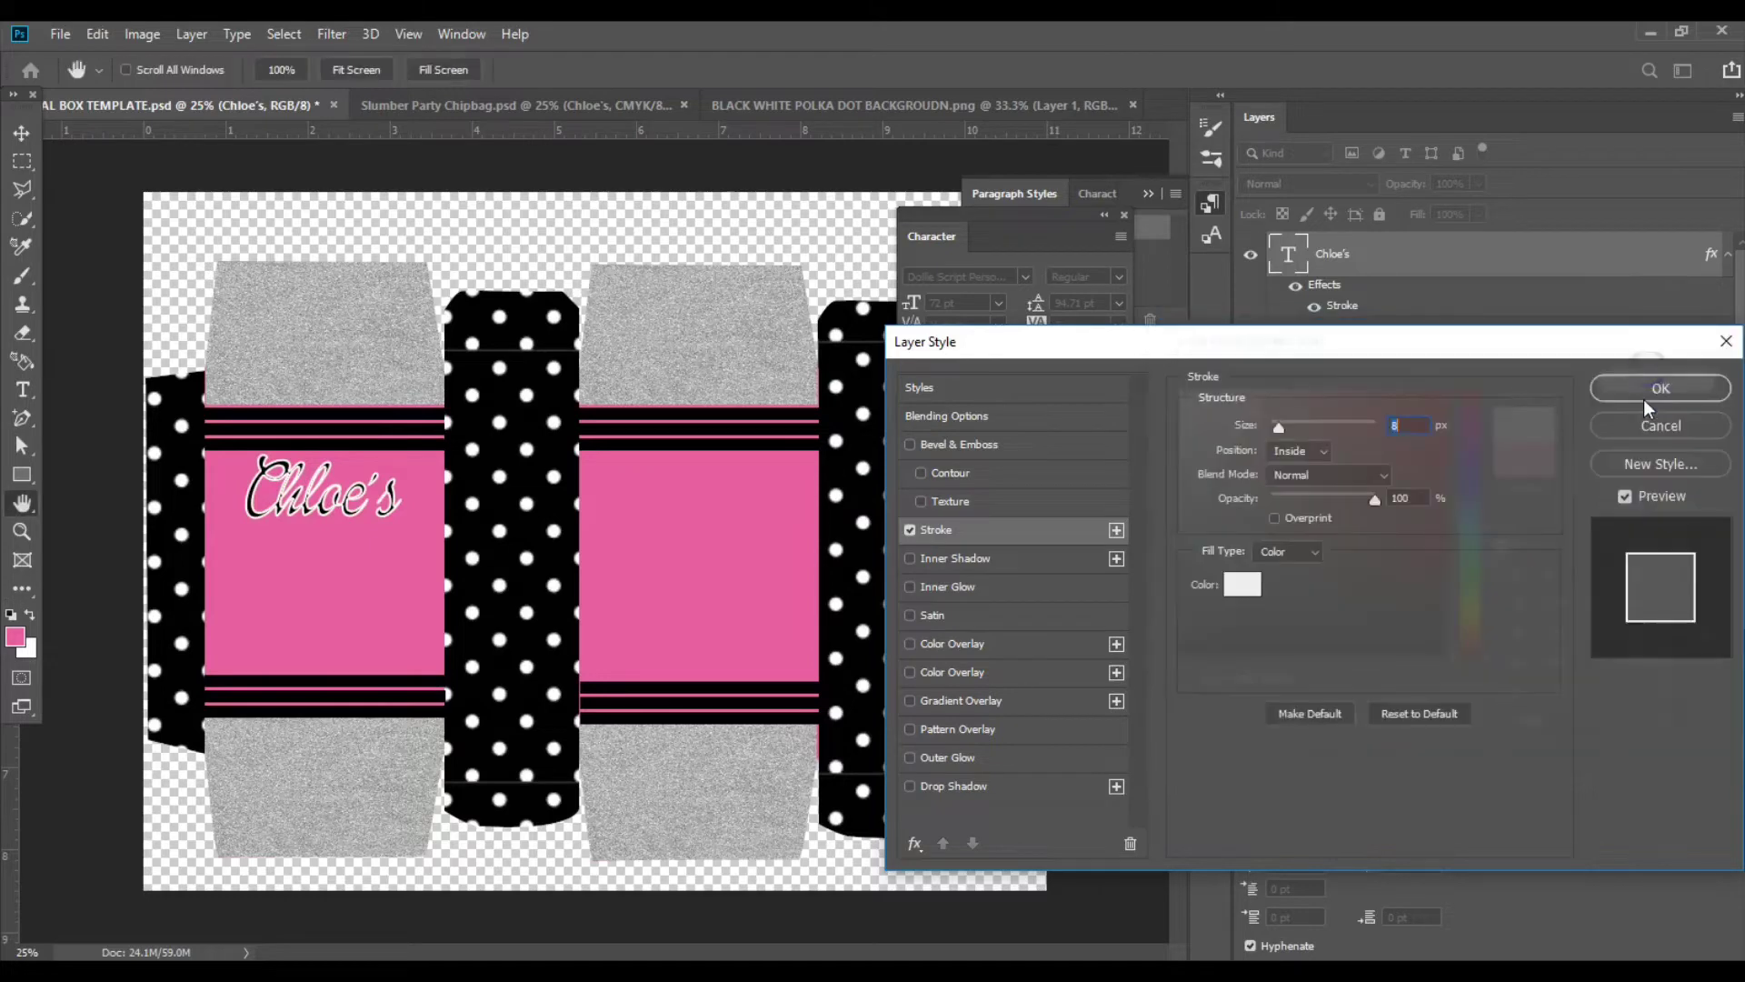
left_click(1645, 398)
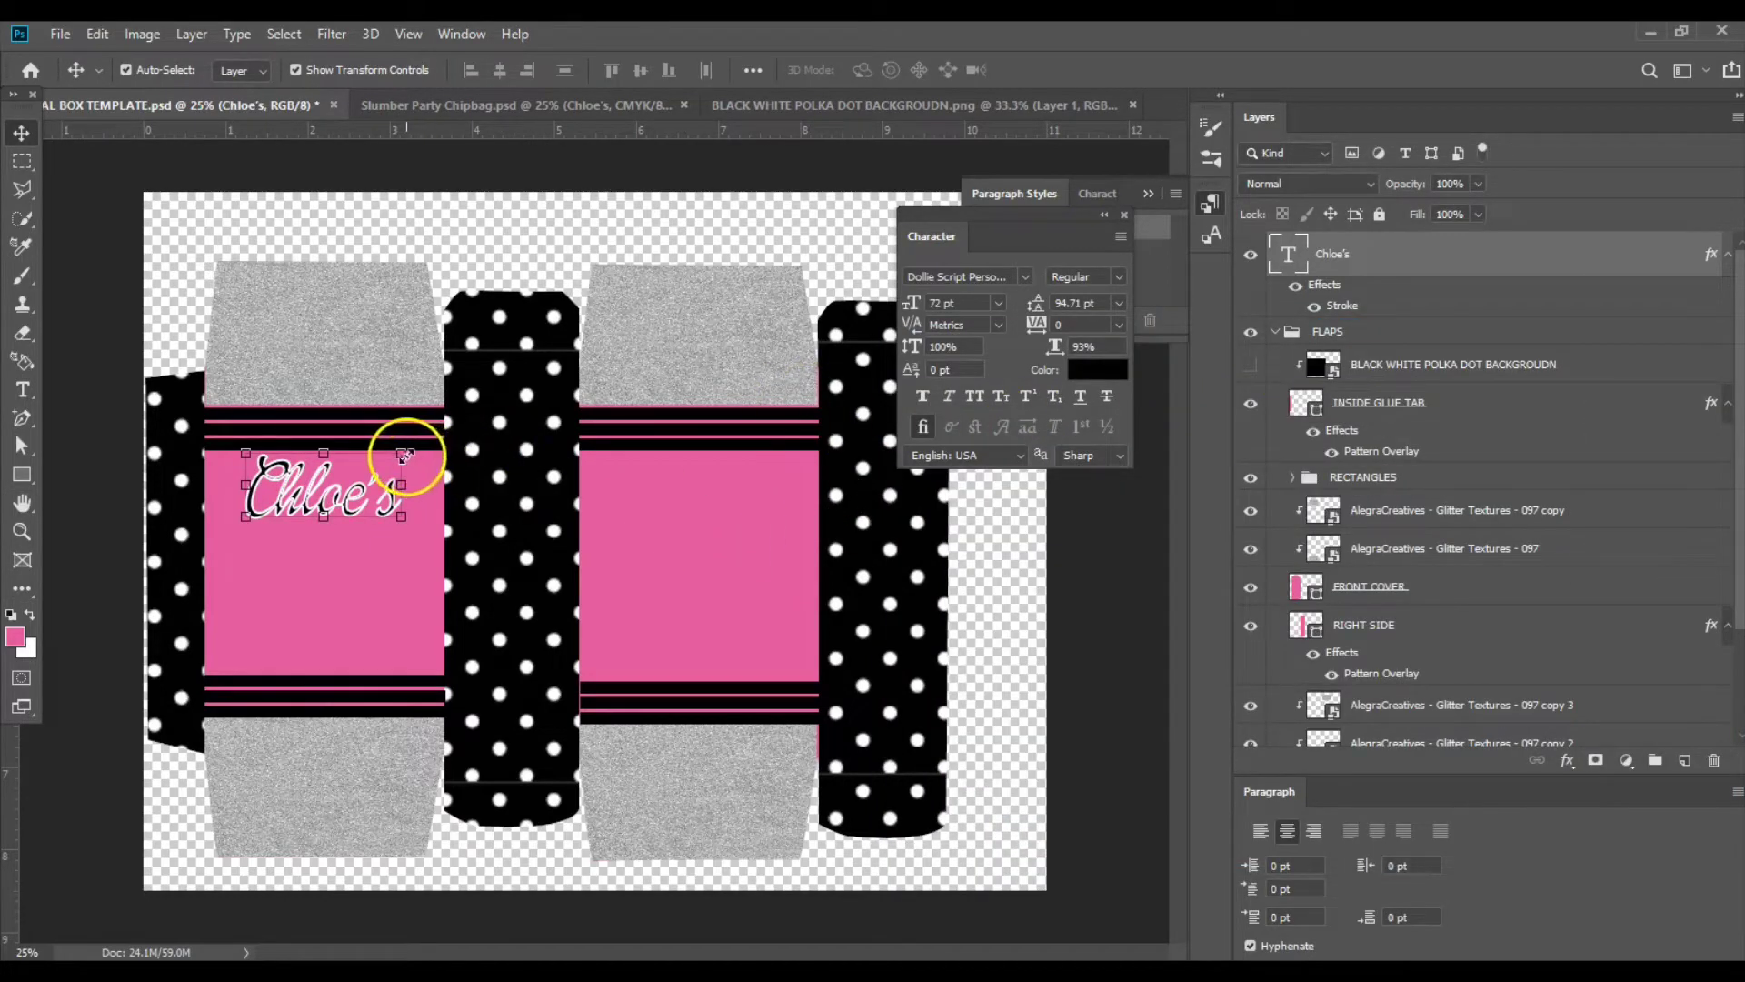
Scale the name text up proportionally to about 98 pt.
left_click(453, 414)
left_click_drag(453, 414, 458, 411)
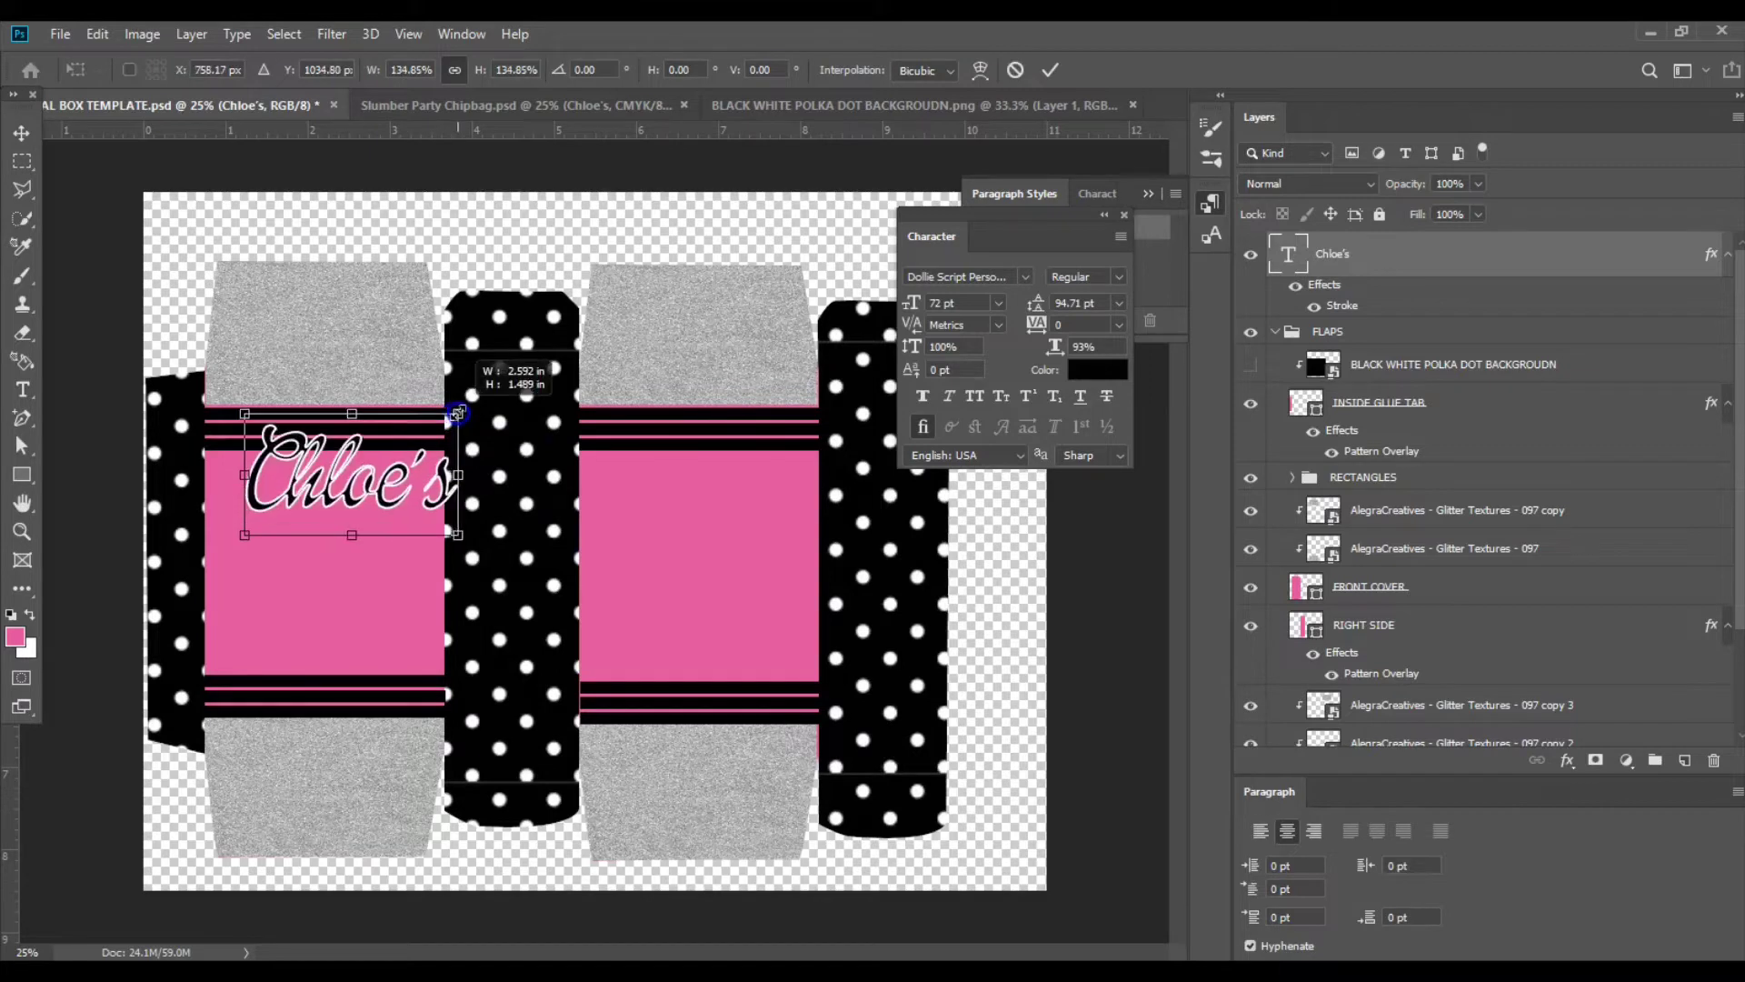
key("Return")
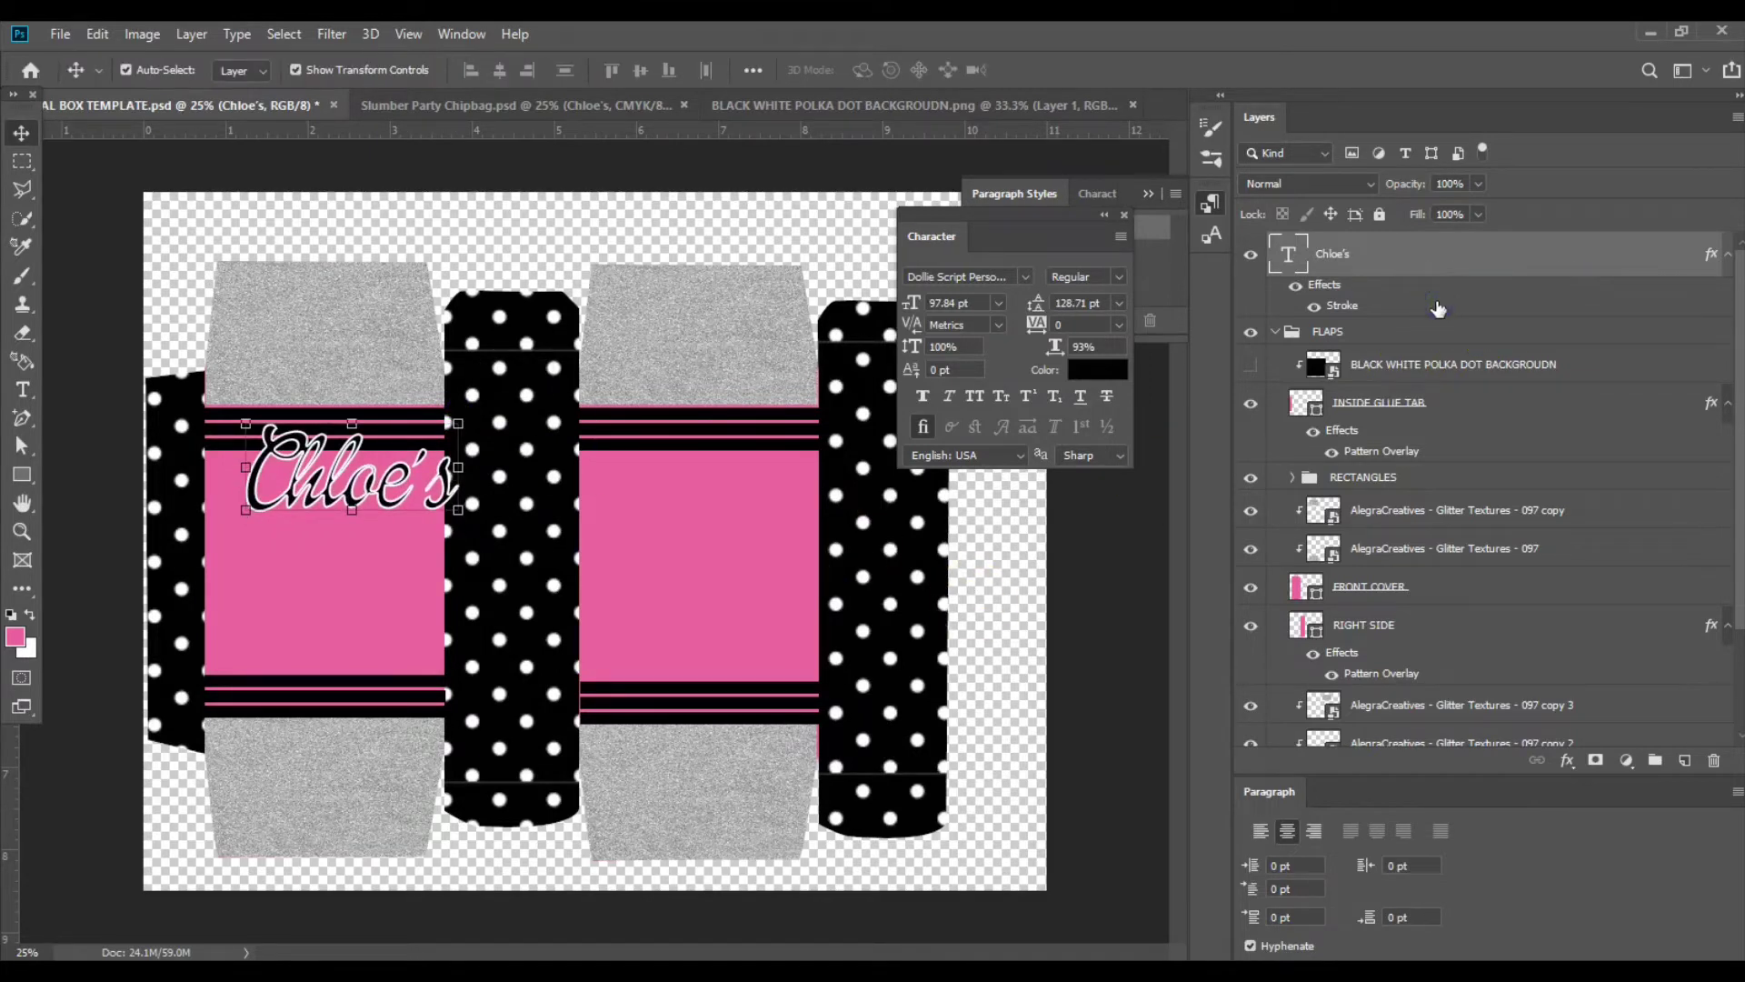
Set the name text's stroke position to Outside and center the name horizontally on the front cover.
double_click(1438, 309)
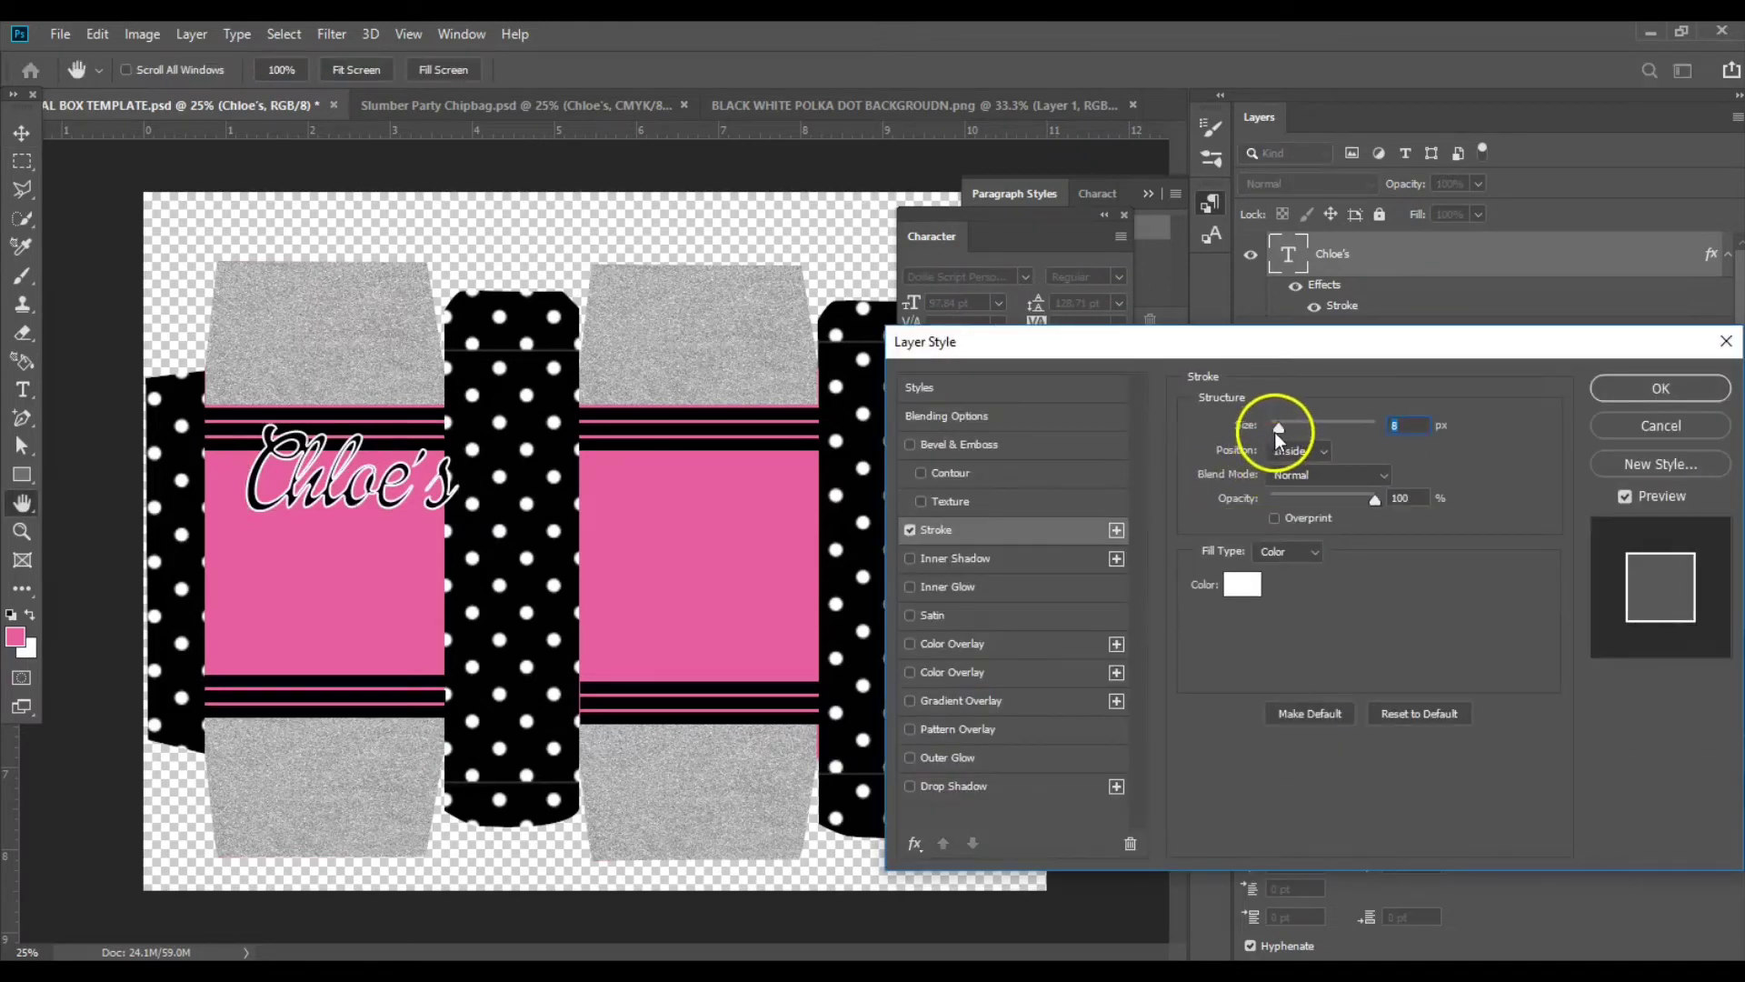
left_click(1281, 450)
left_click(1280, 458)
left_click(1282, 452)
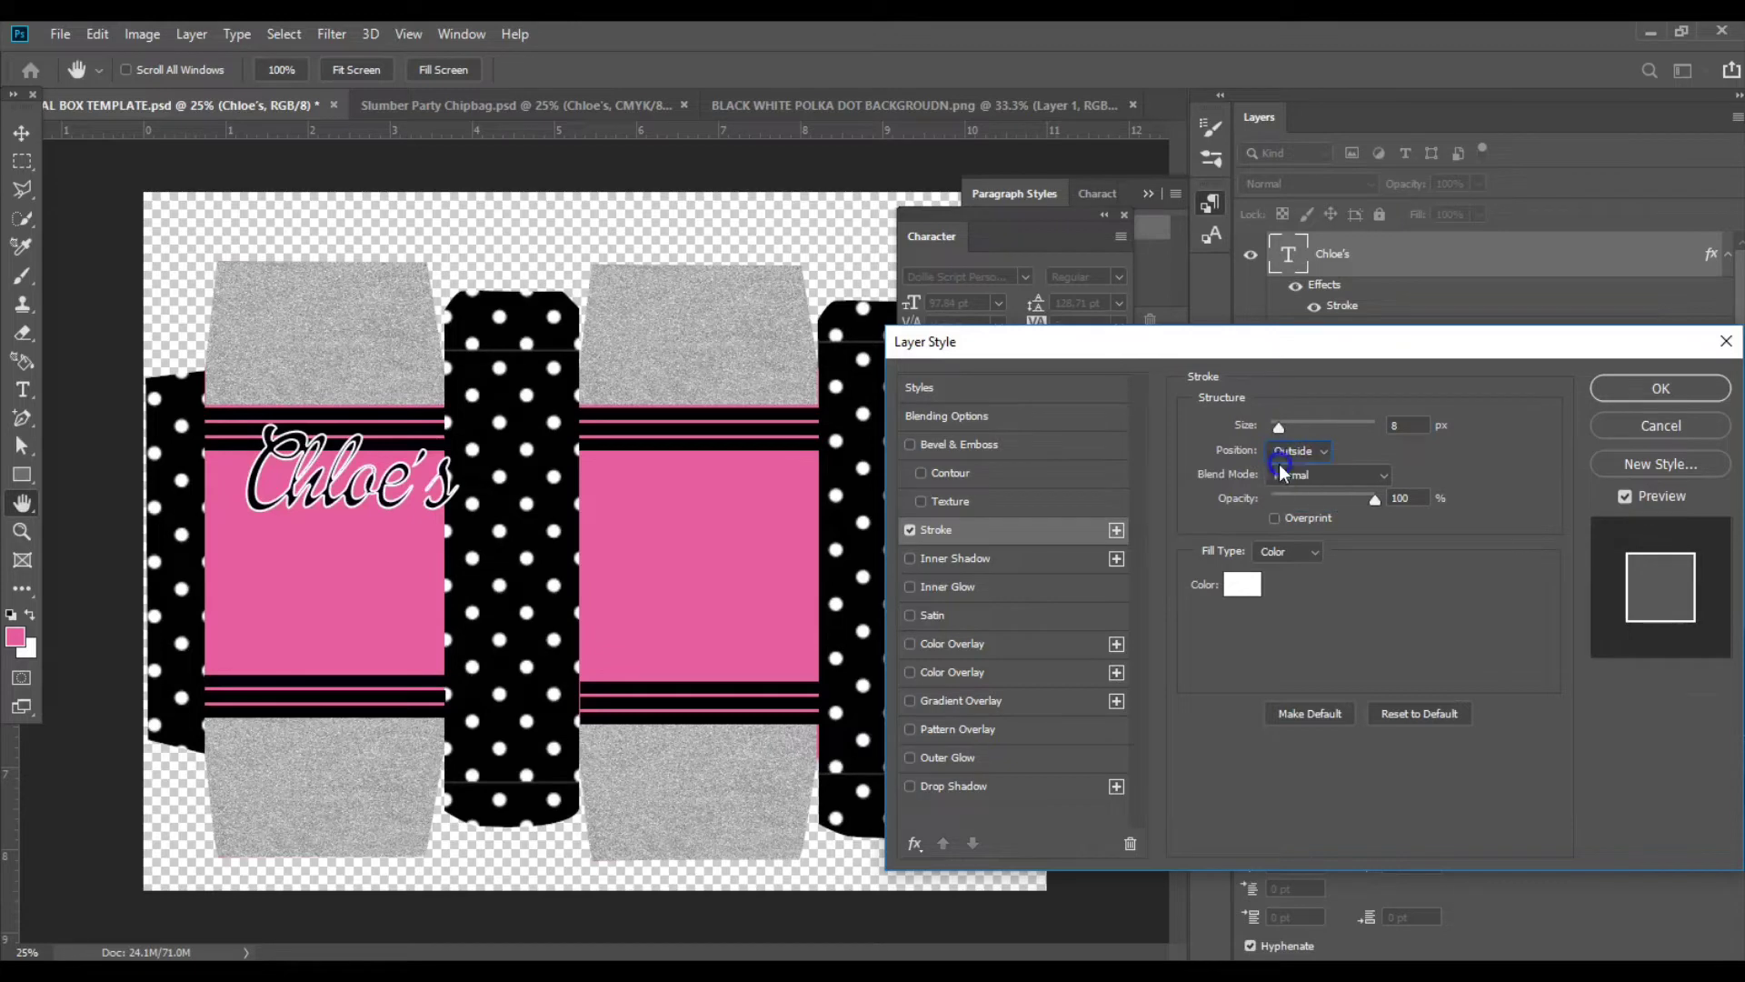
left_click(1282, 456)
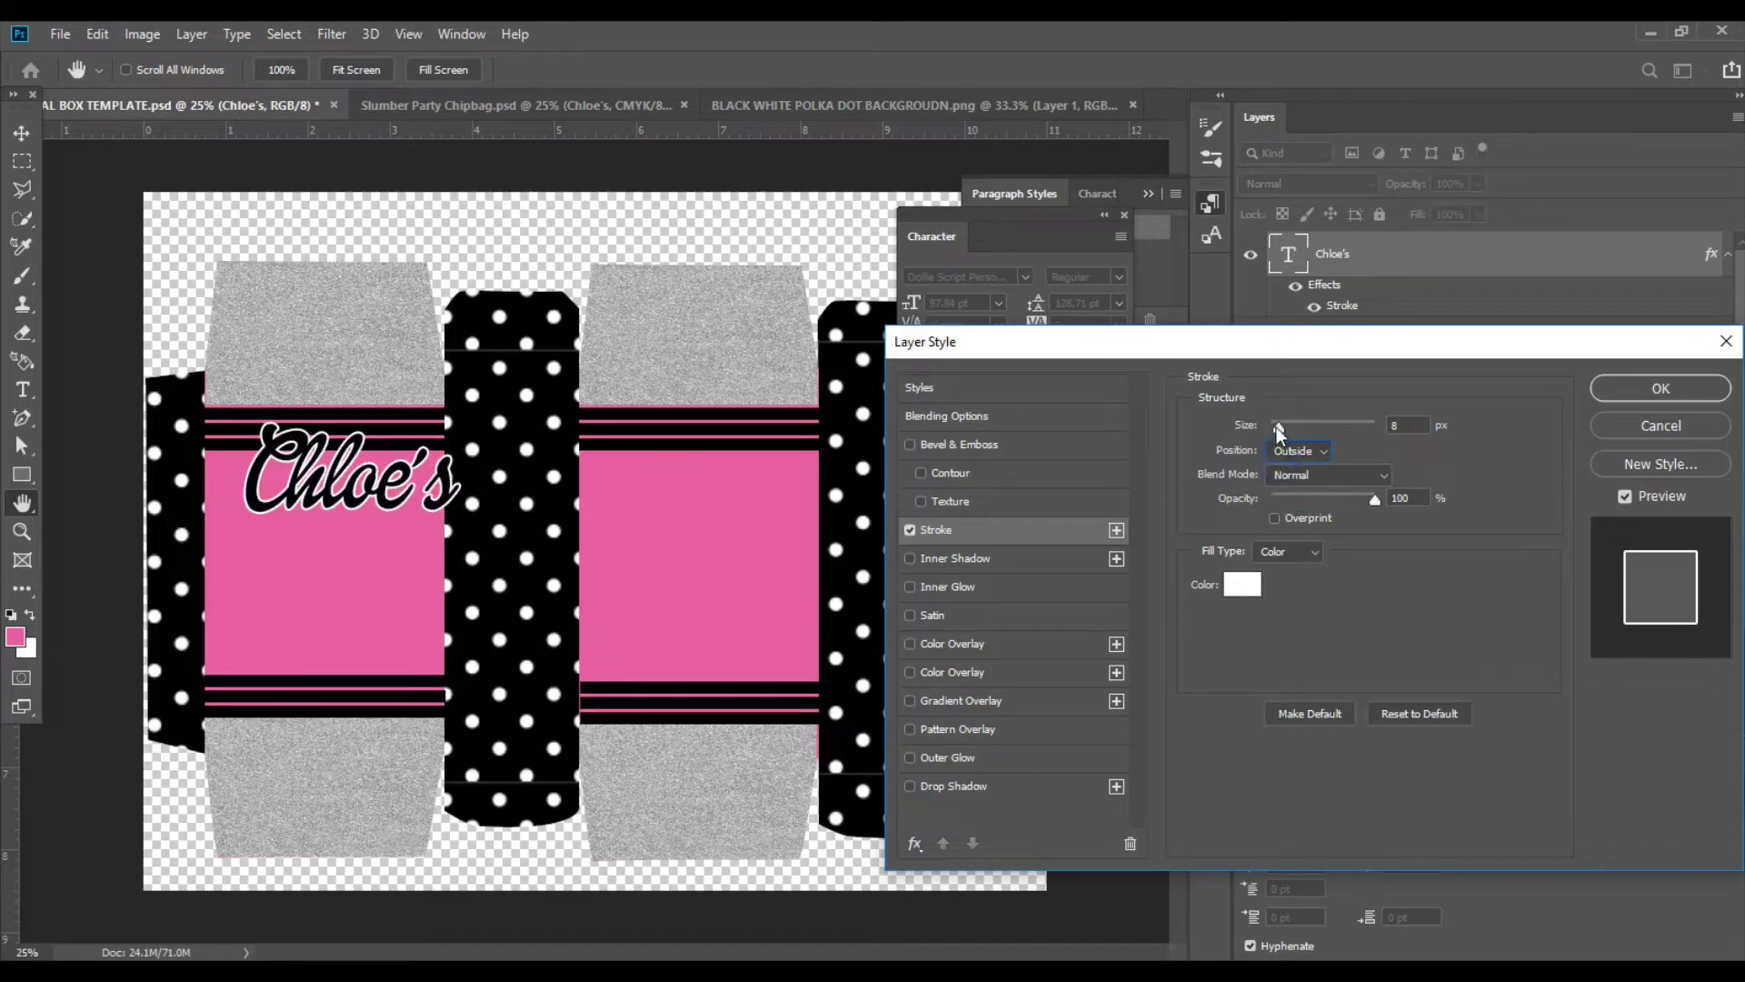
left_click(1641, 391)
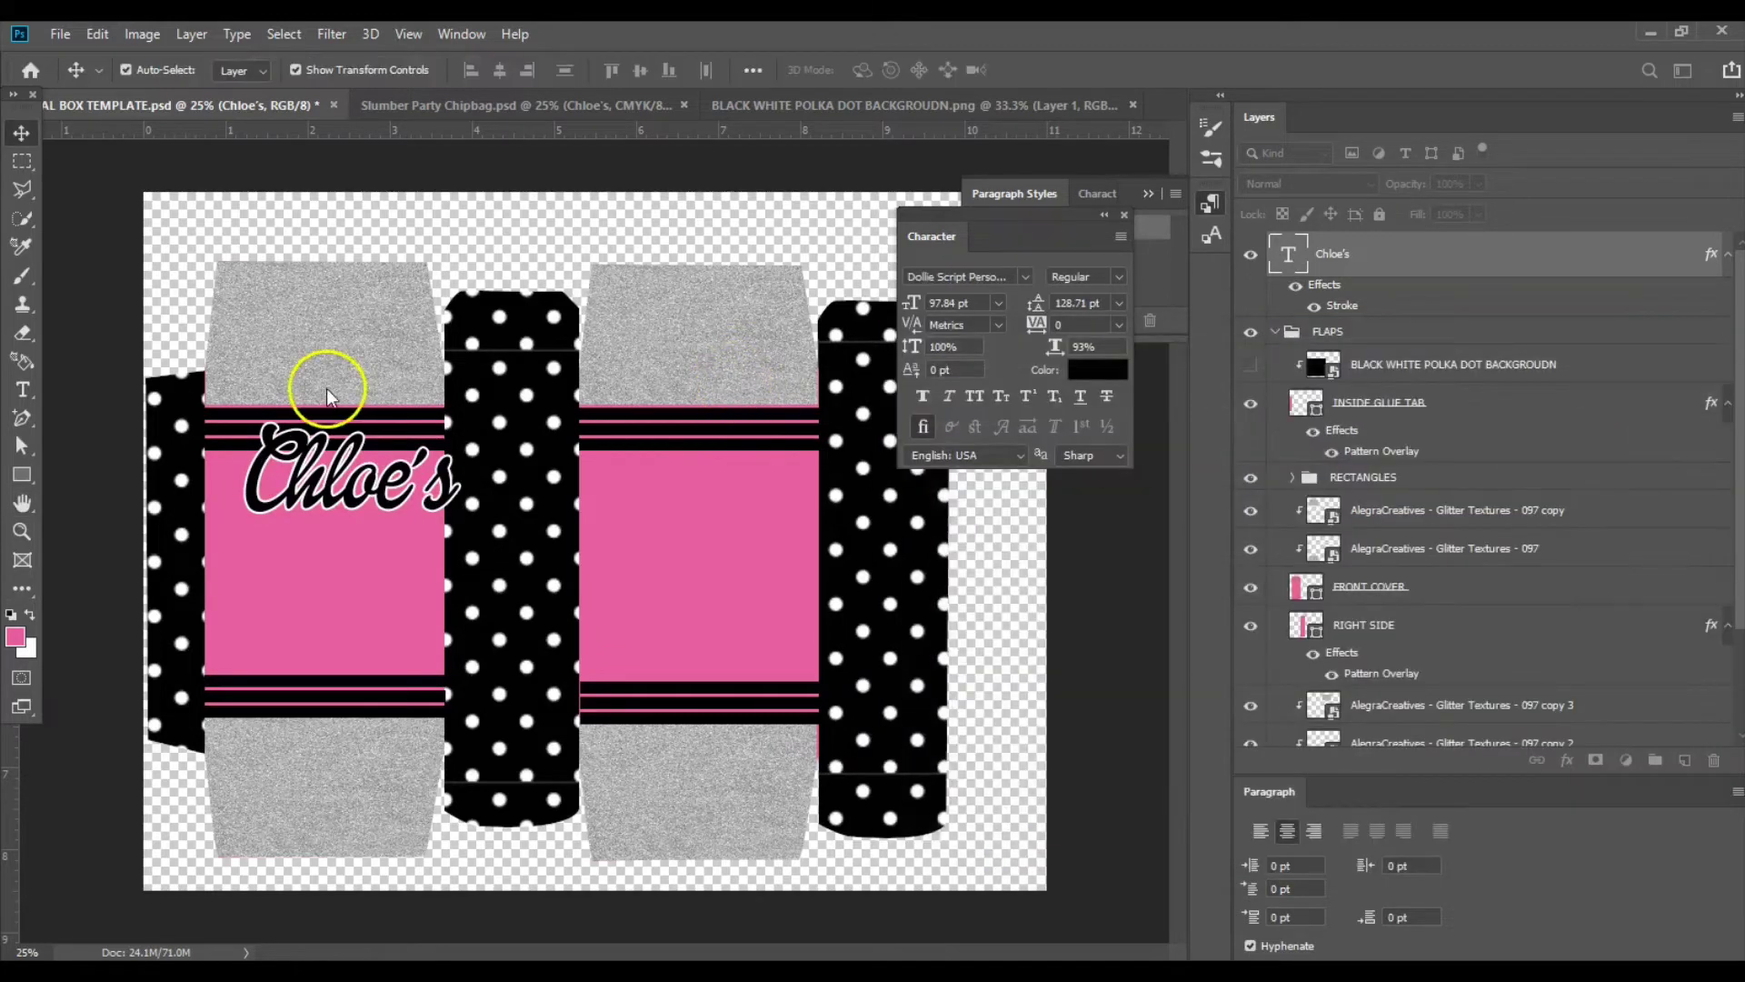
left_click_drag(318, 475, 278, 475)
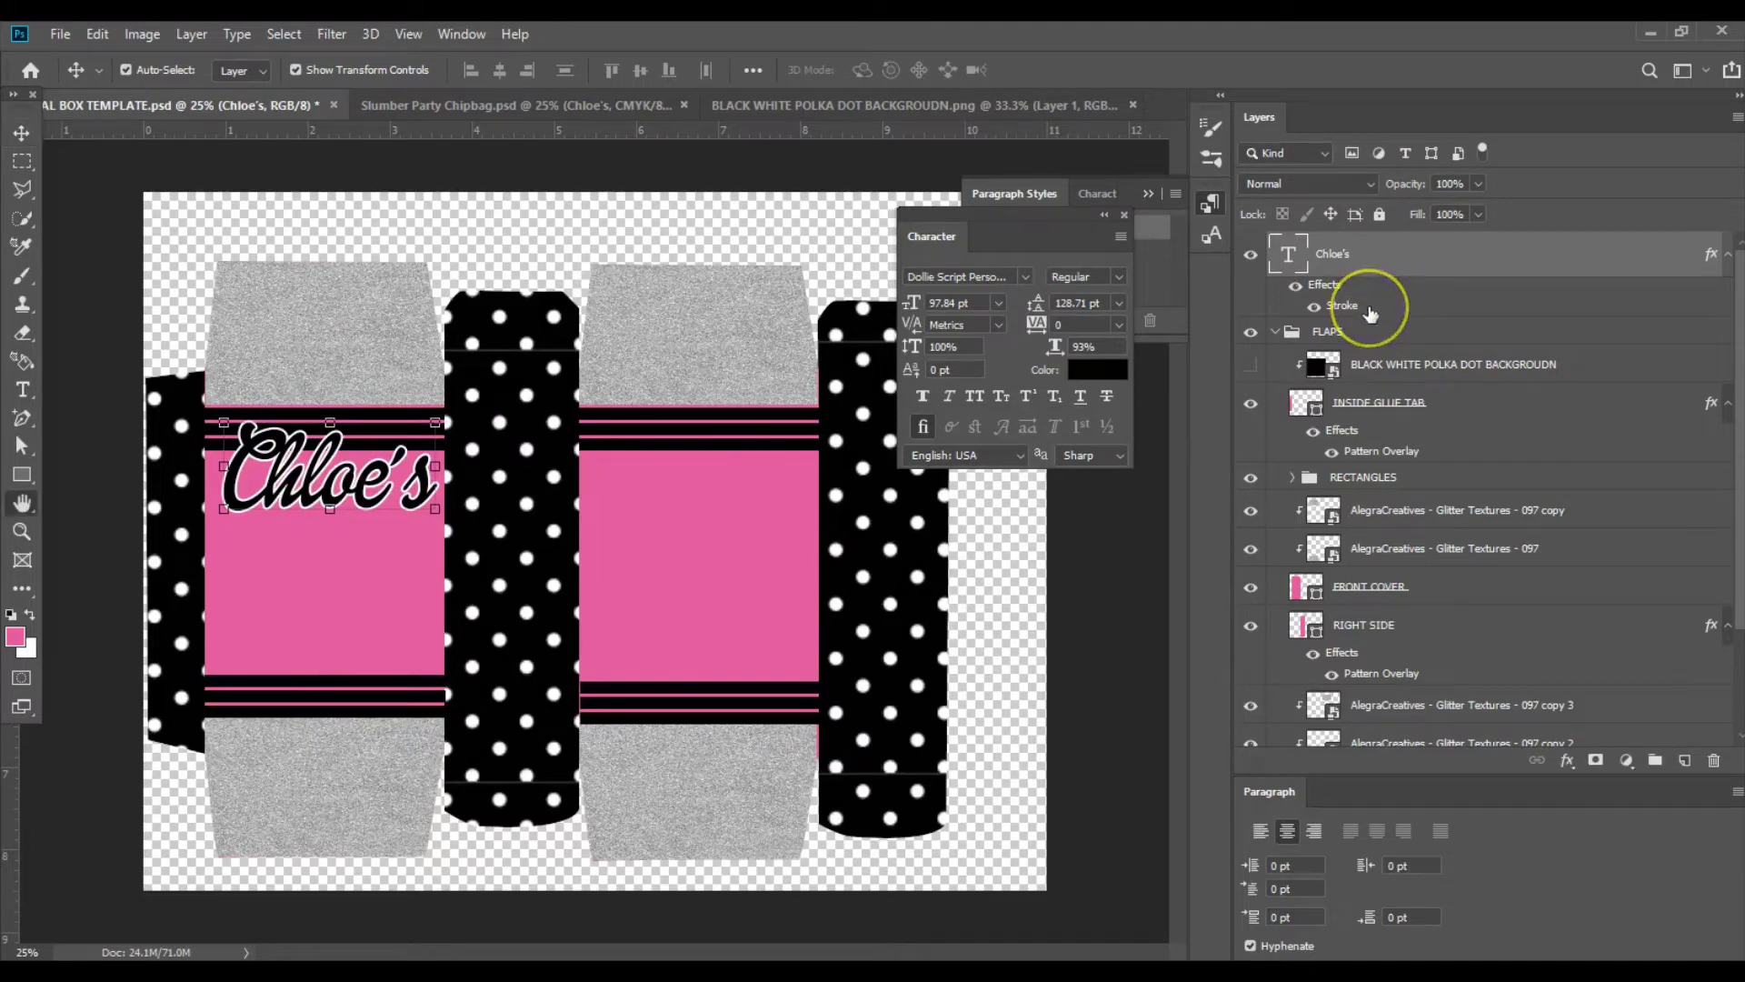
Set the name's stroke size to 24 px and add Bevel & Emboss with Emboss style, Chisel Hard technique and 27 px size.
double_click(1368, 309)
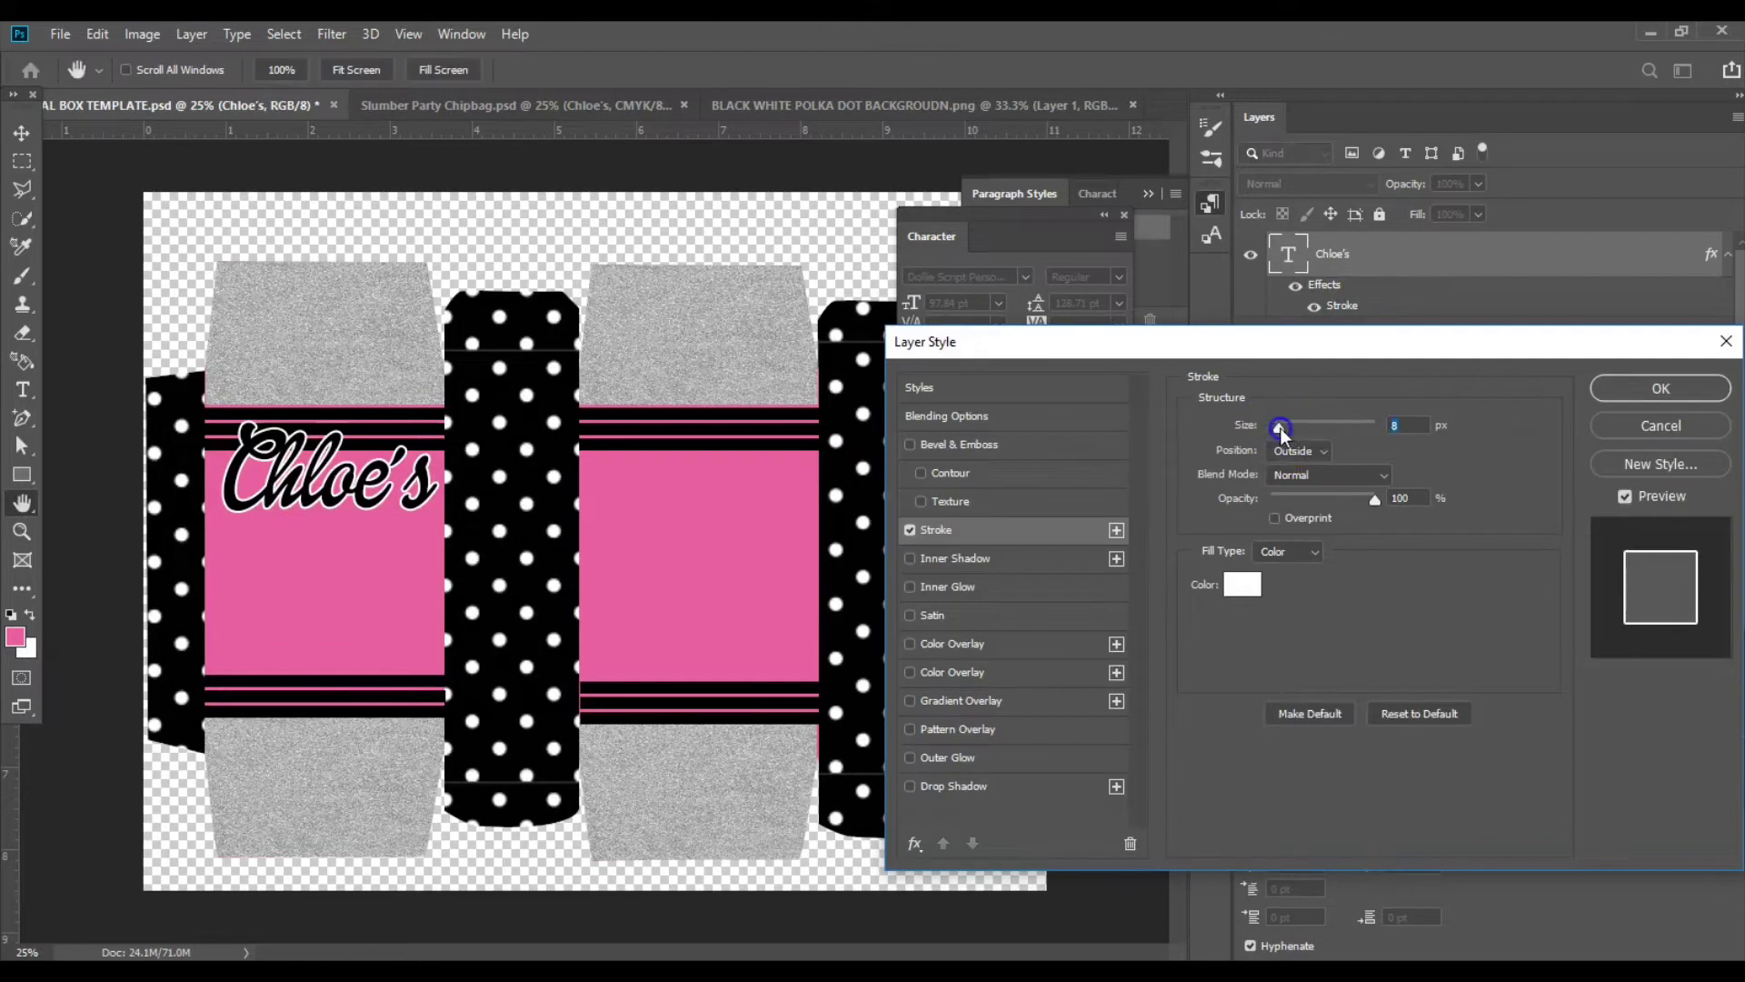
left_click_drag(1279, 428, 1289, 428)
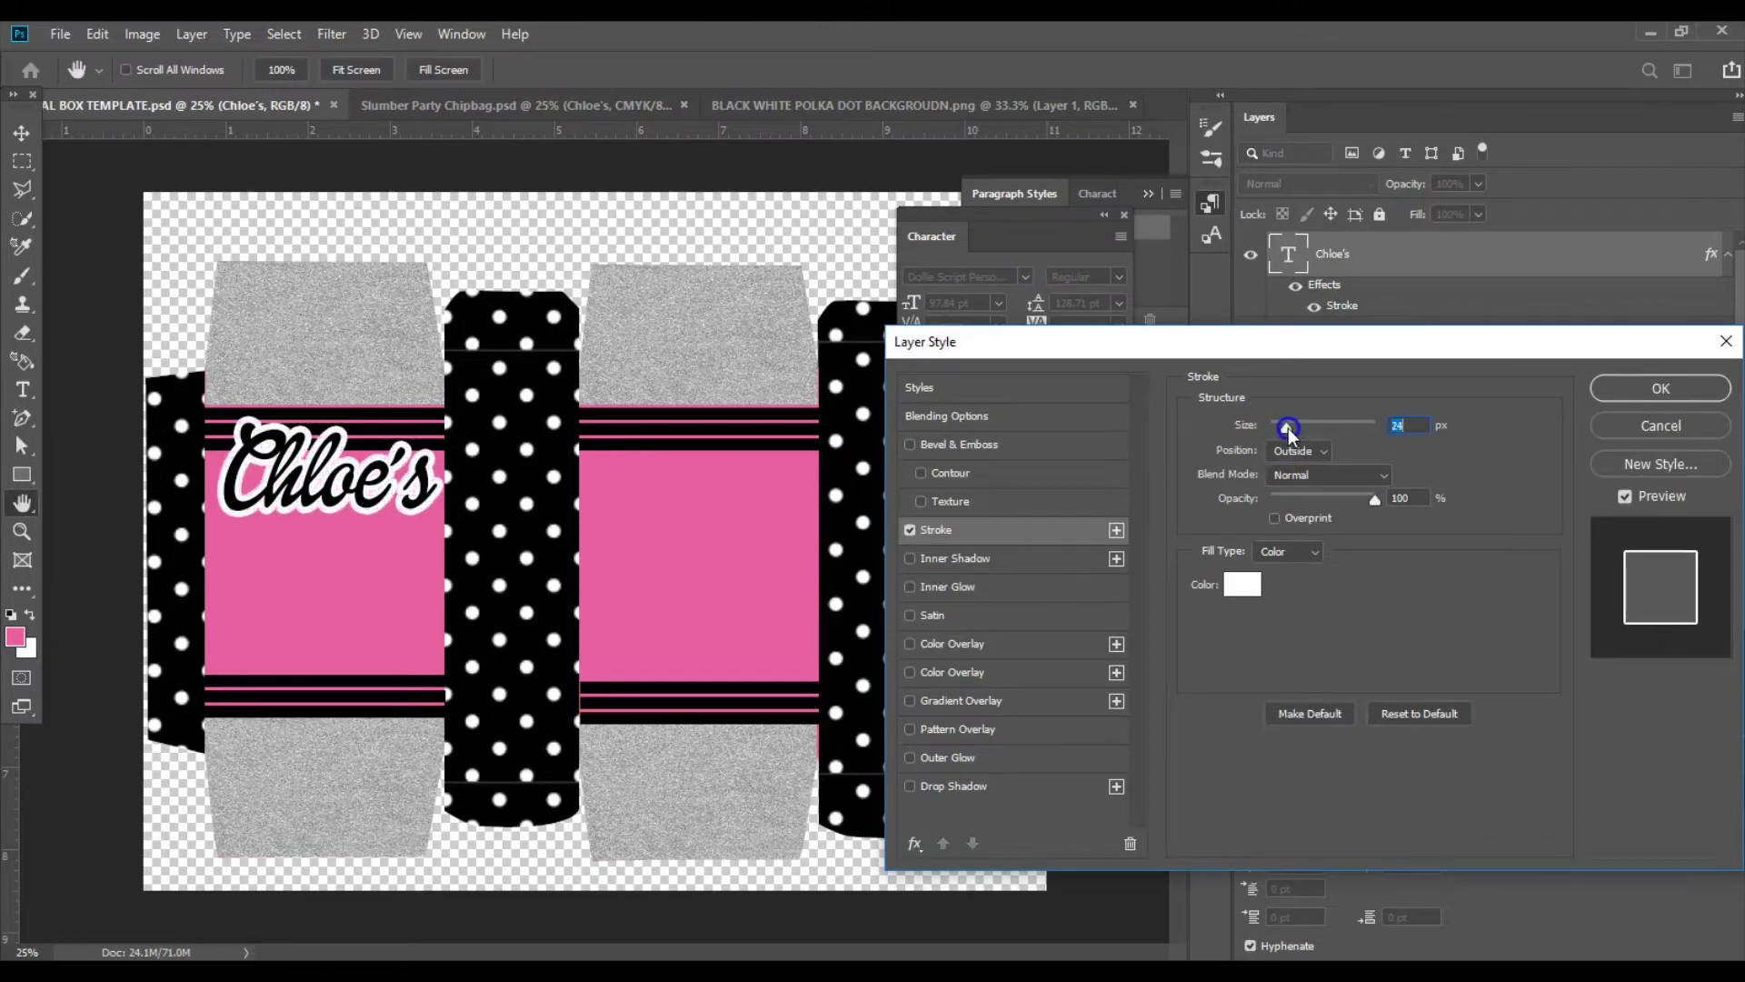
left_click(947, 445)
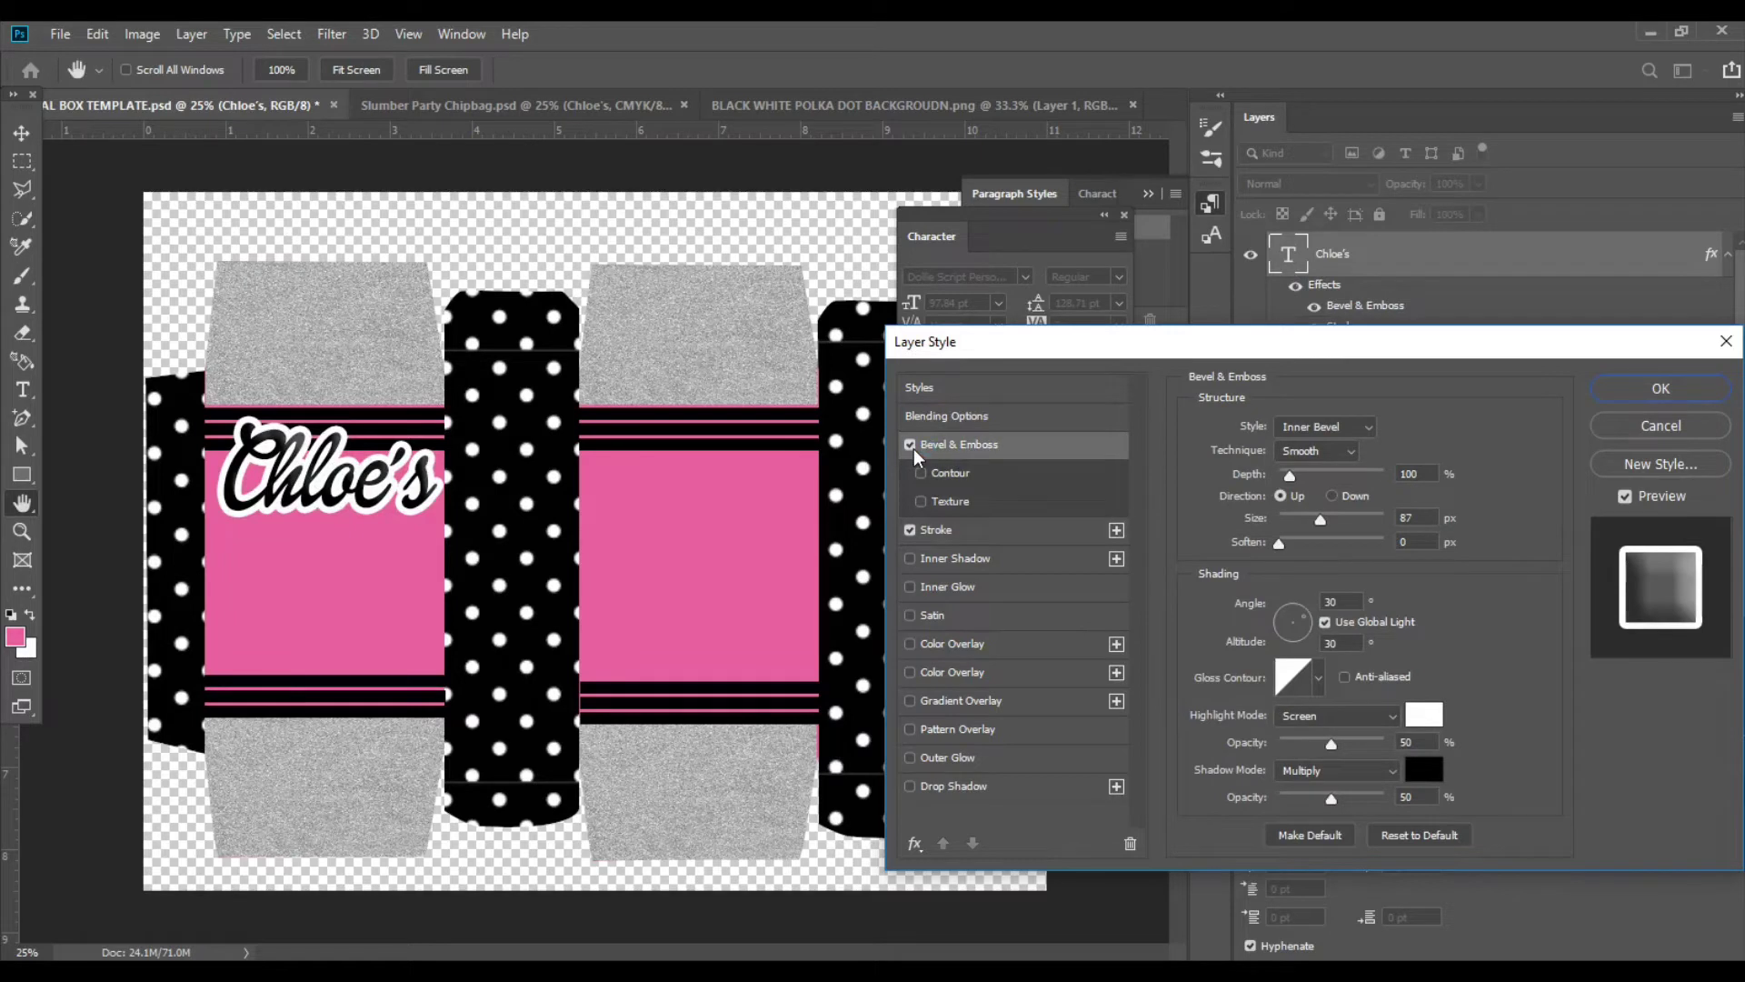
left_click(1320, 427)
left_click(1300, 480)
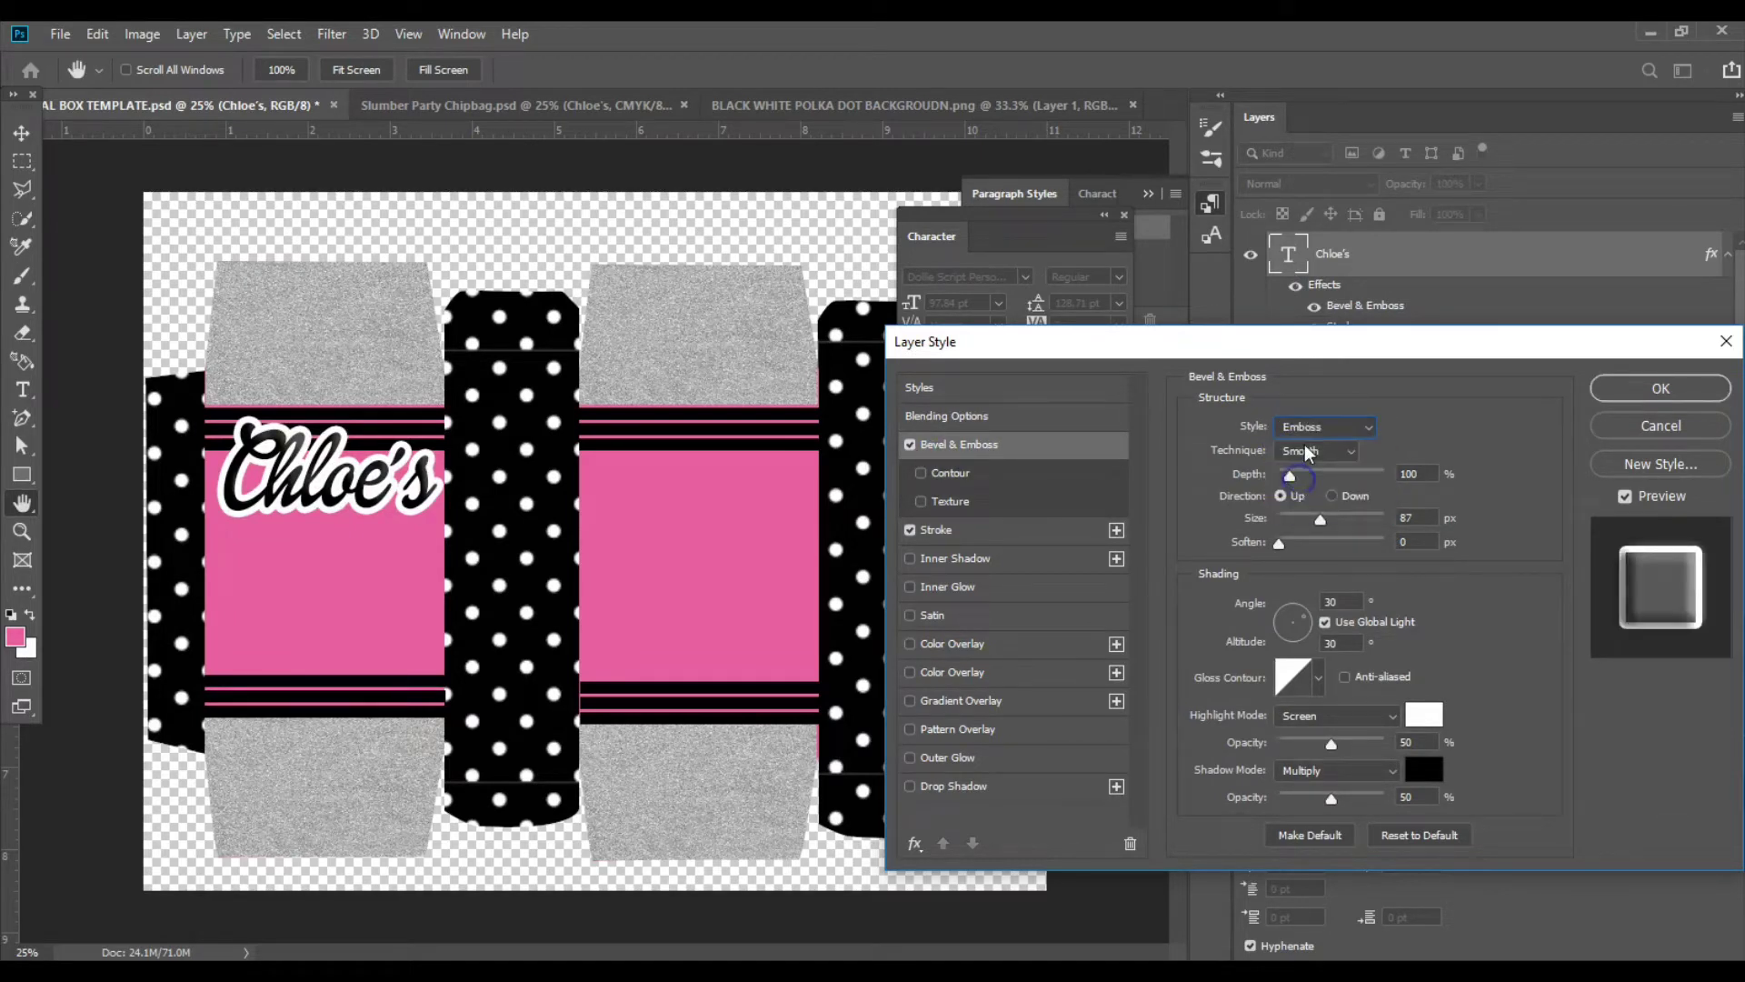
left_click(1305, 454)
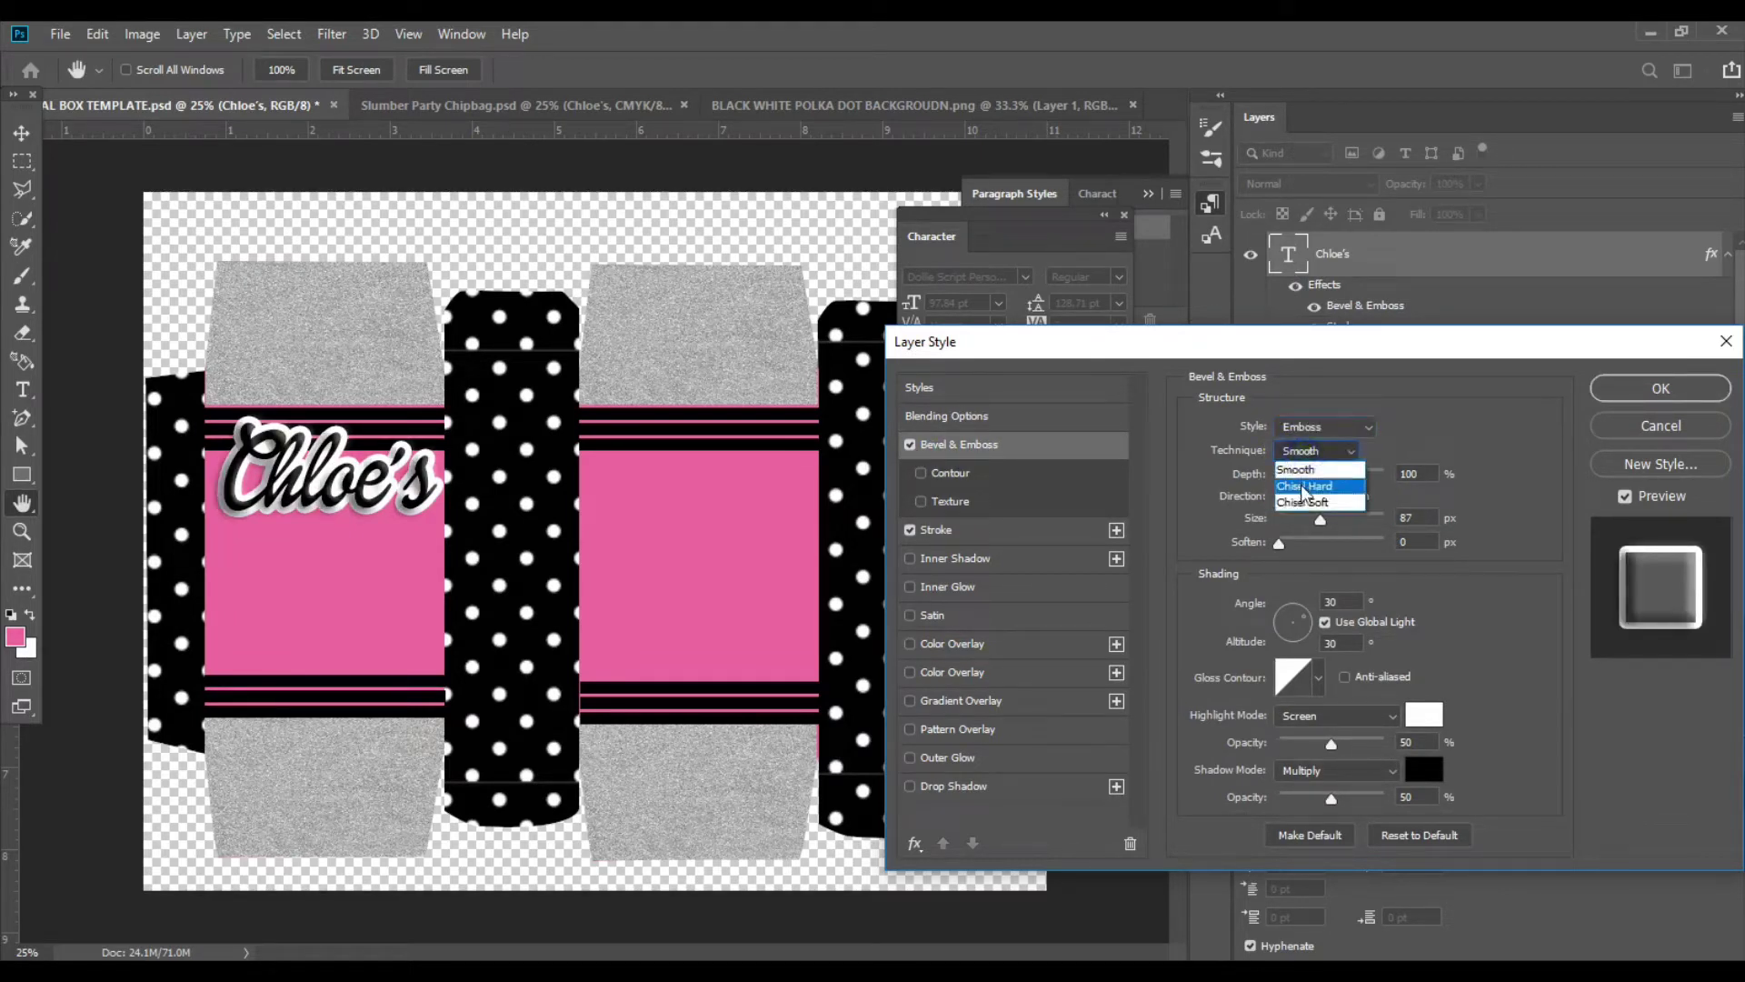
left_click(1305, 489)
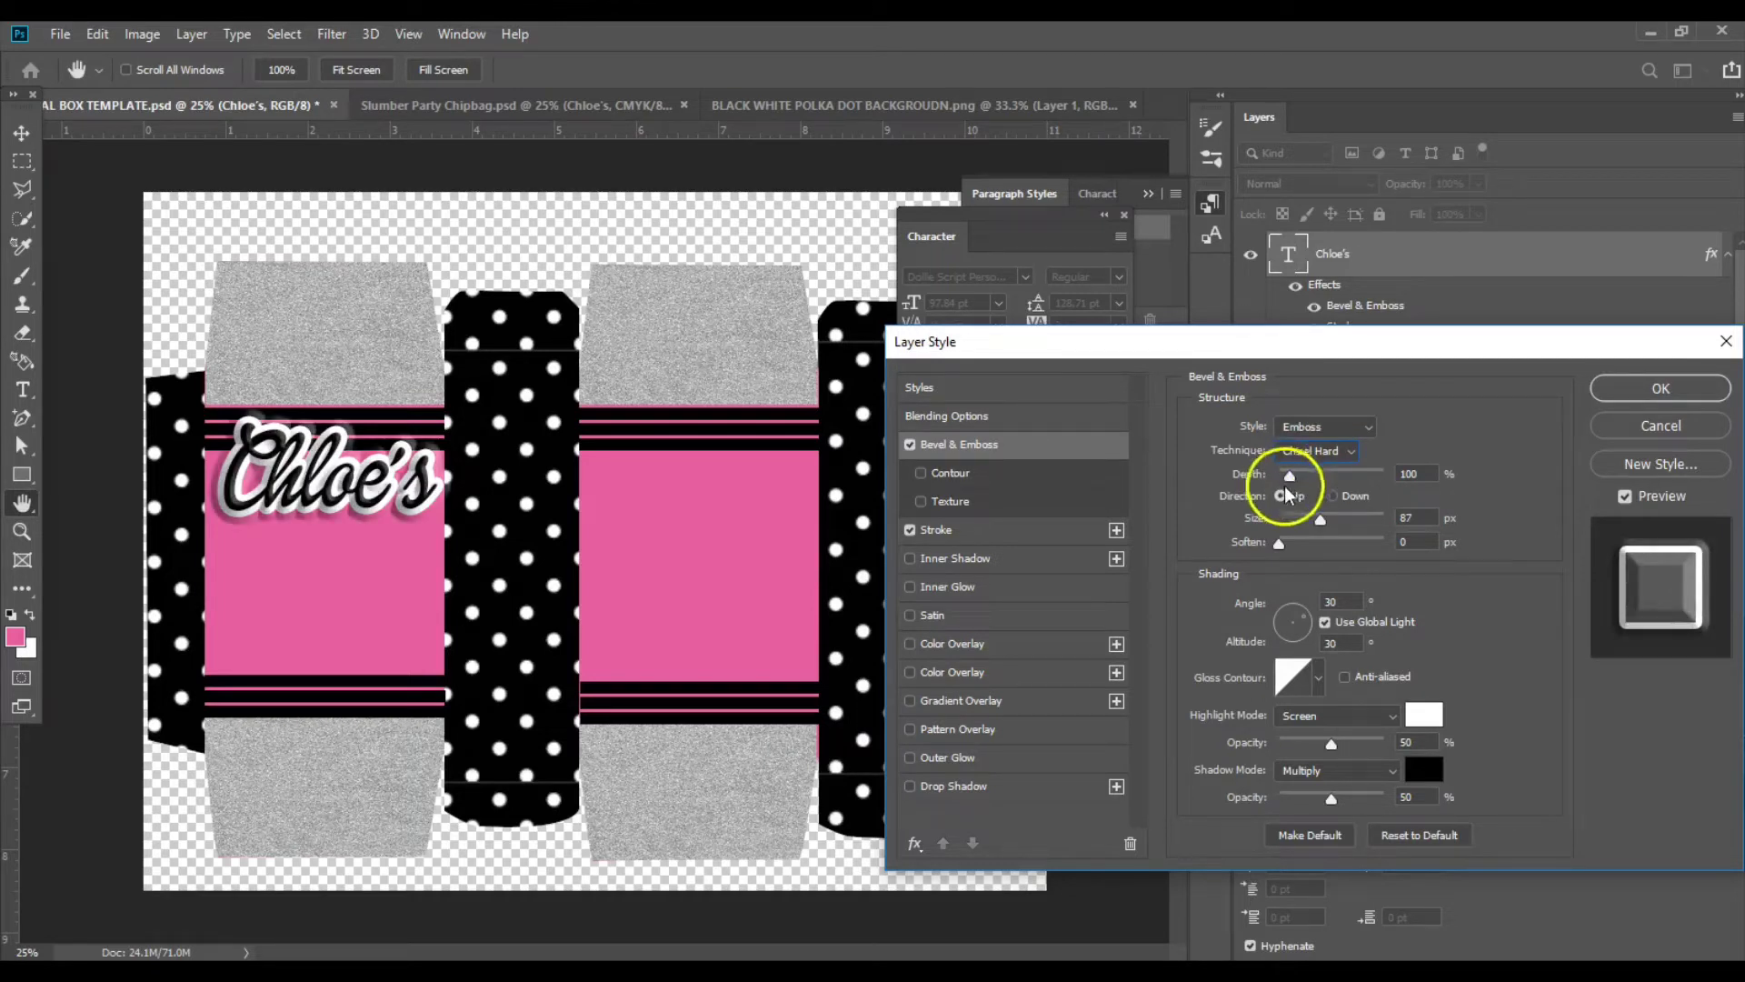
left_click_drag(1306, 522, 1303, 523)
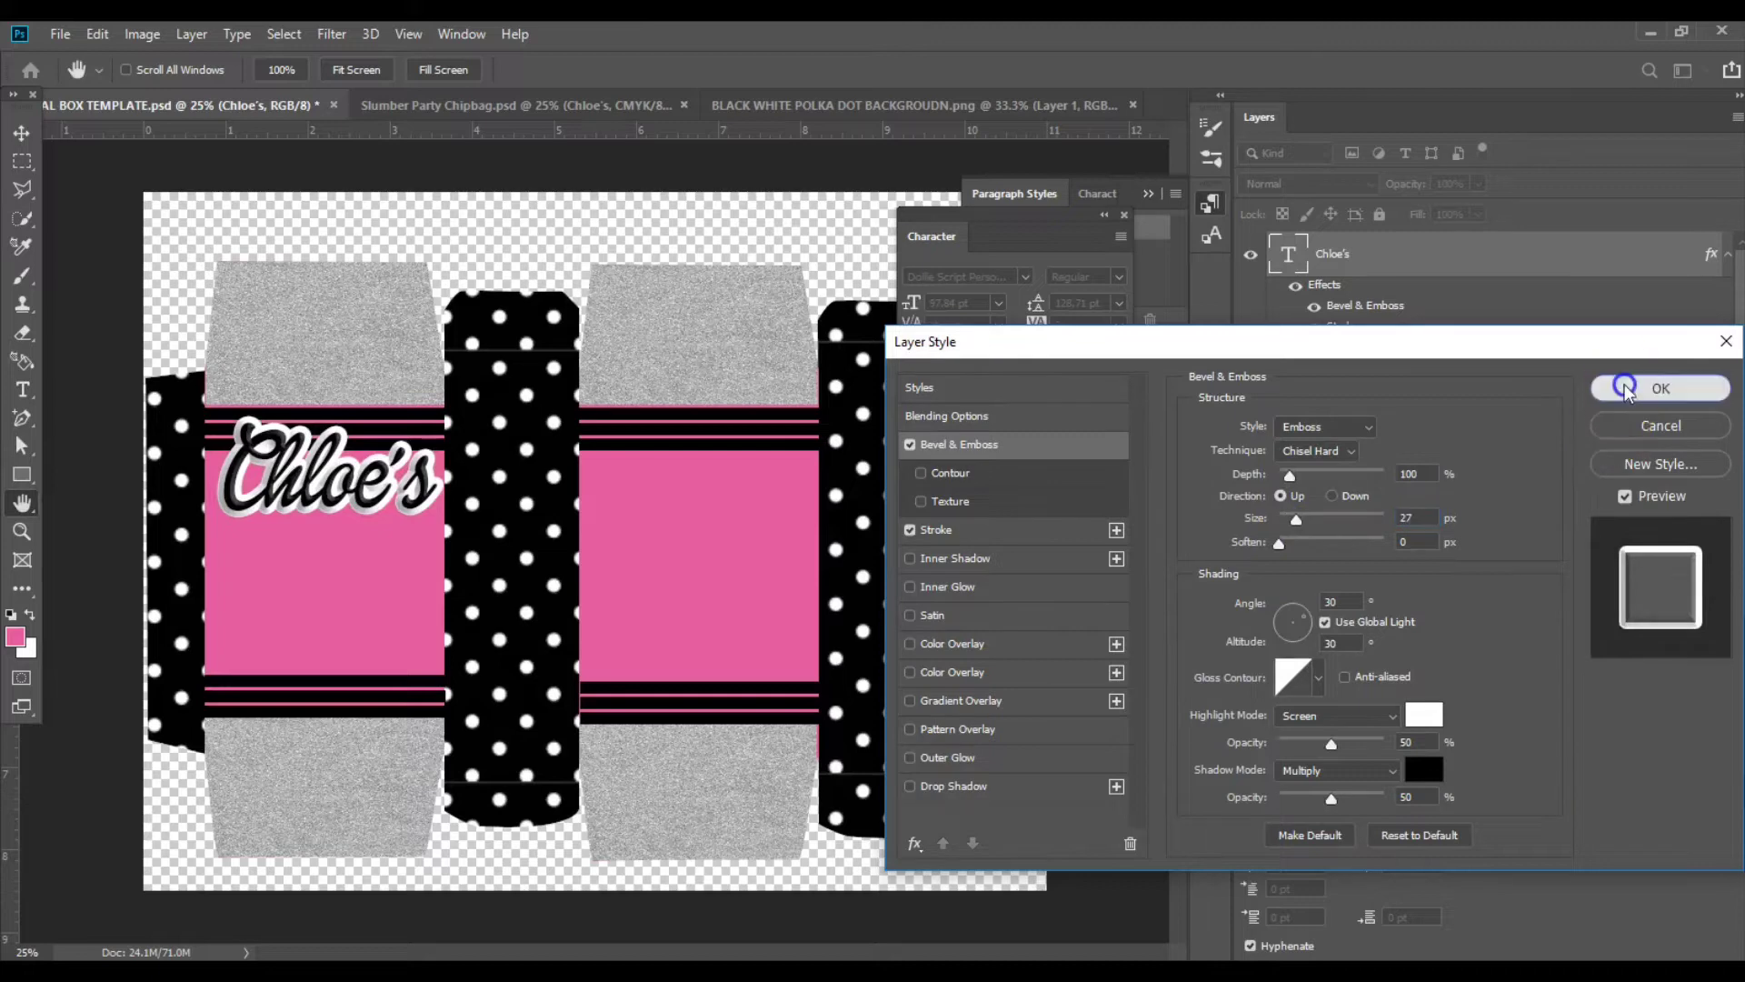
left_click(1601, 387)
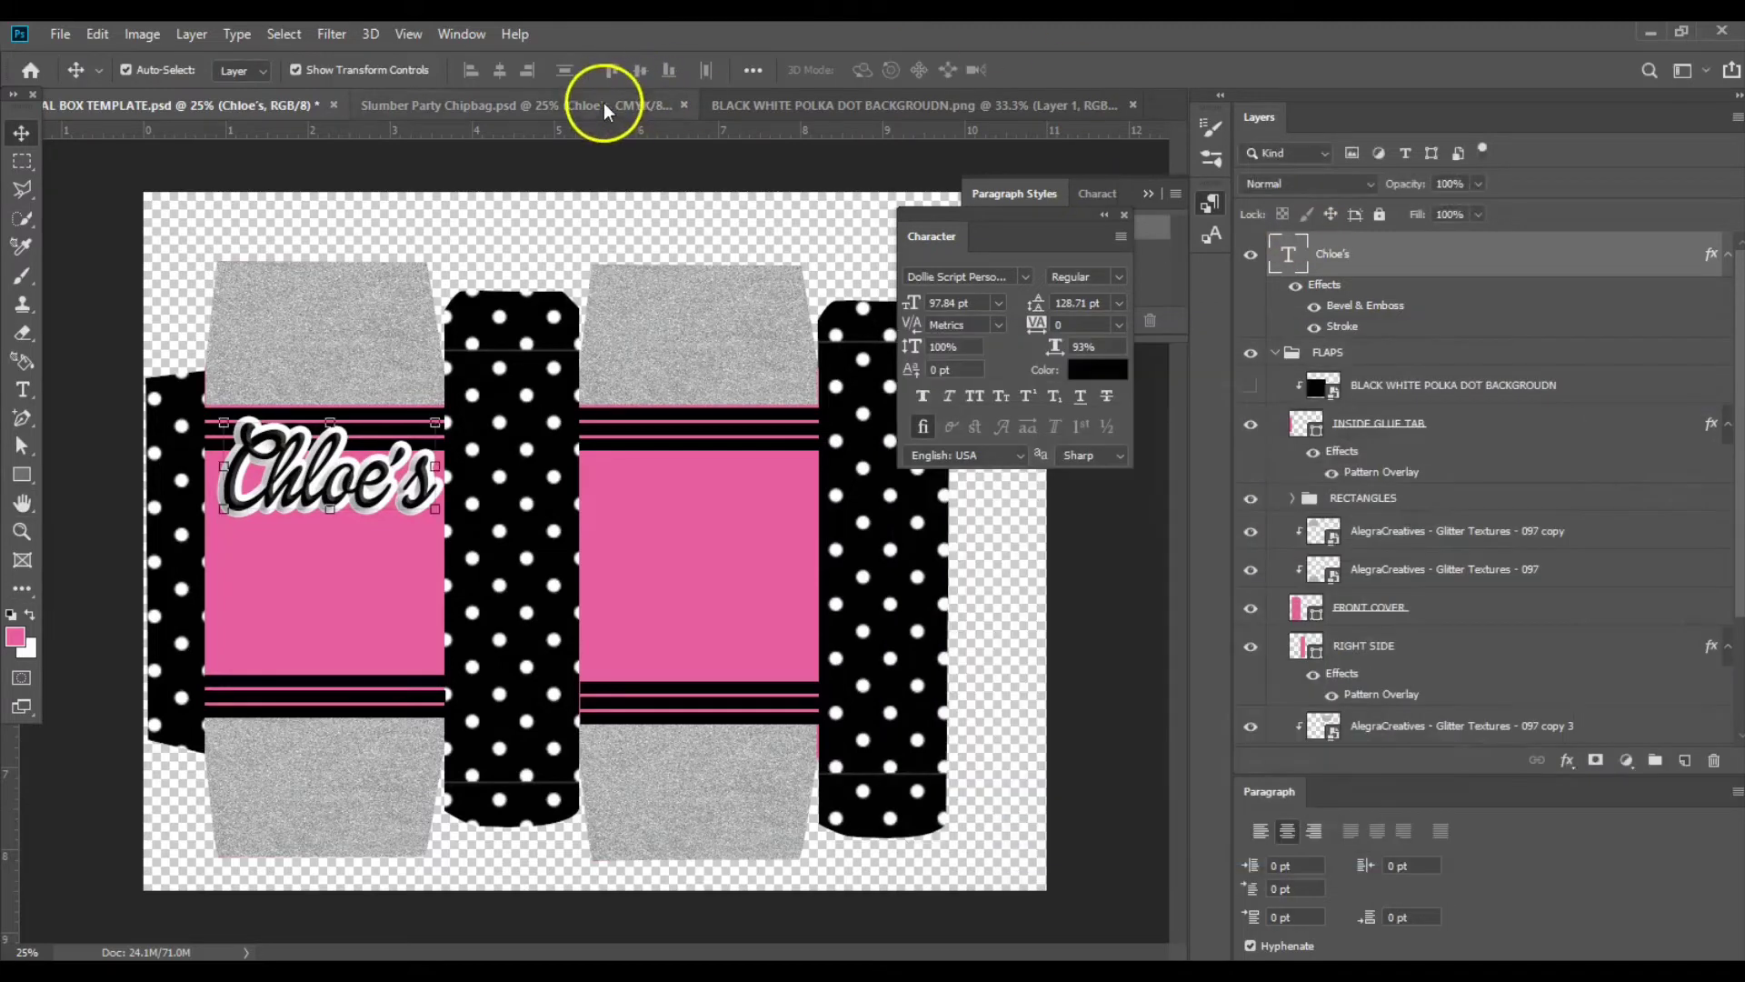
Check the Slumber Party subtitle in Slumber Party Chipbag.psd, and return to the box template.
left_click(604, 101)
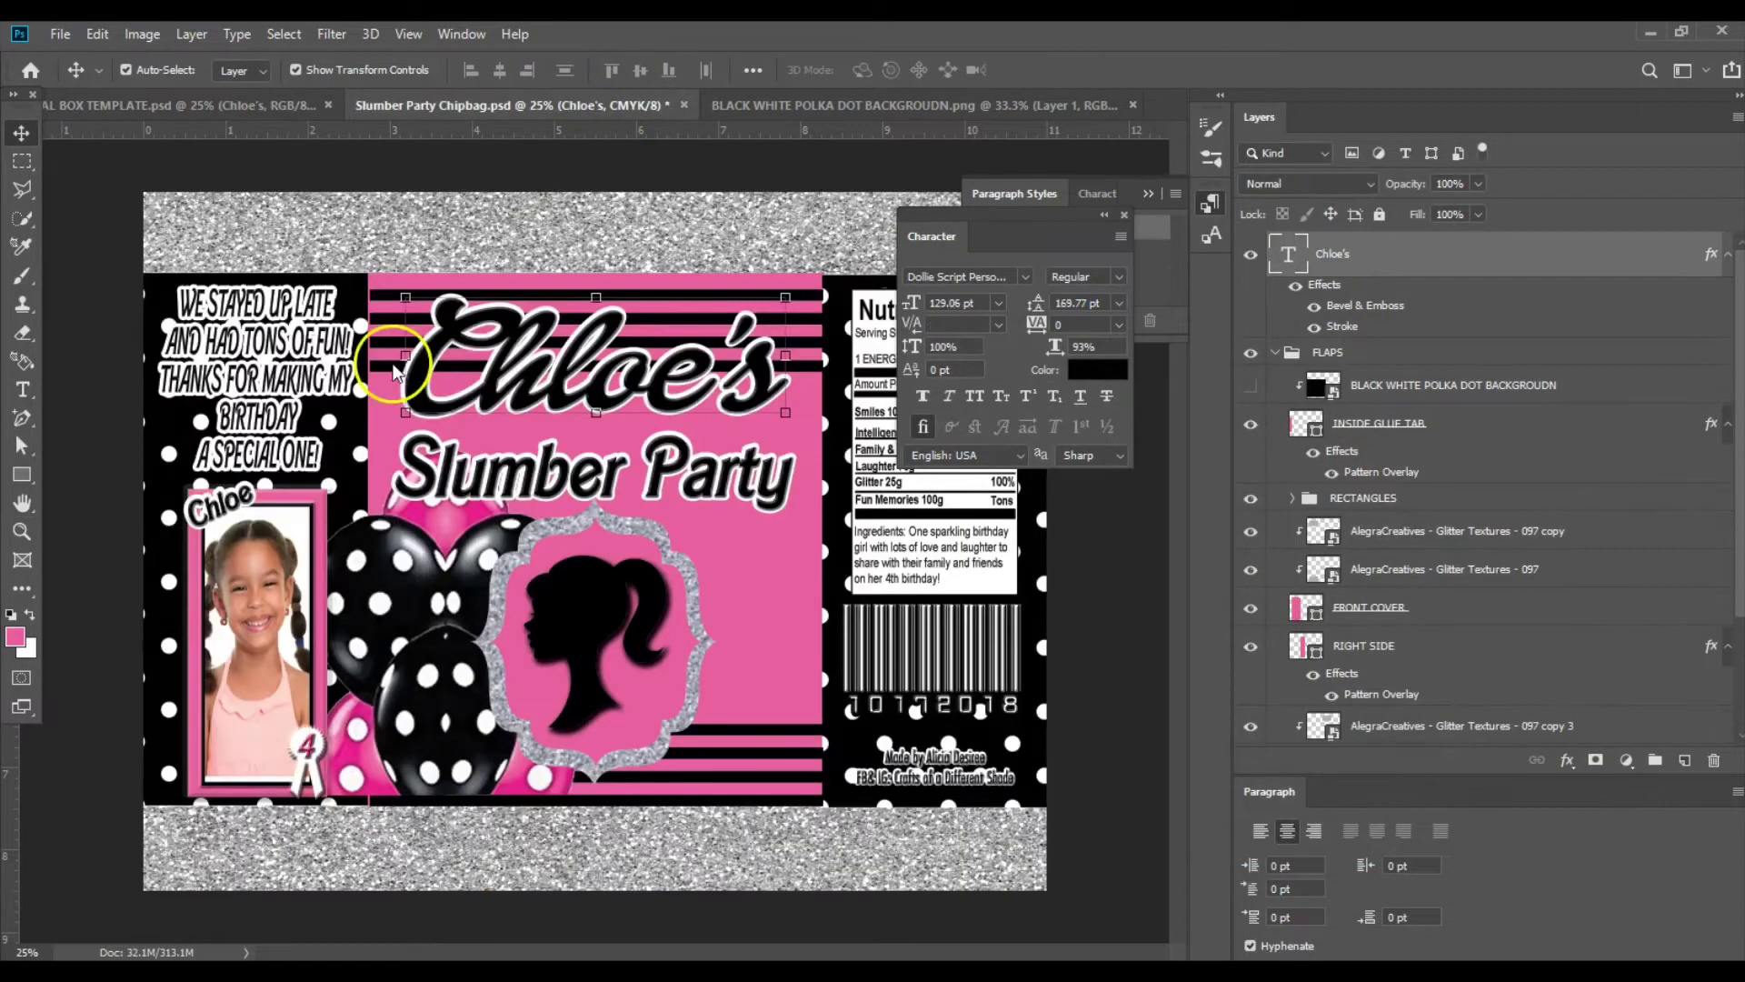
left_click(478, 486)
left_click(188, 96)
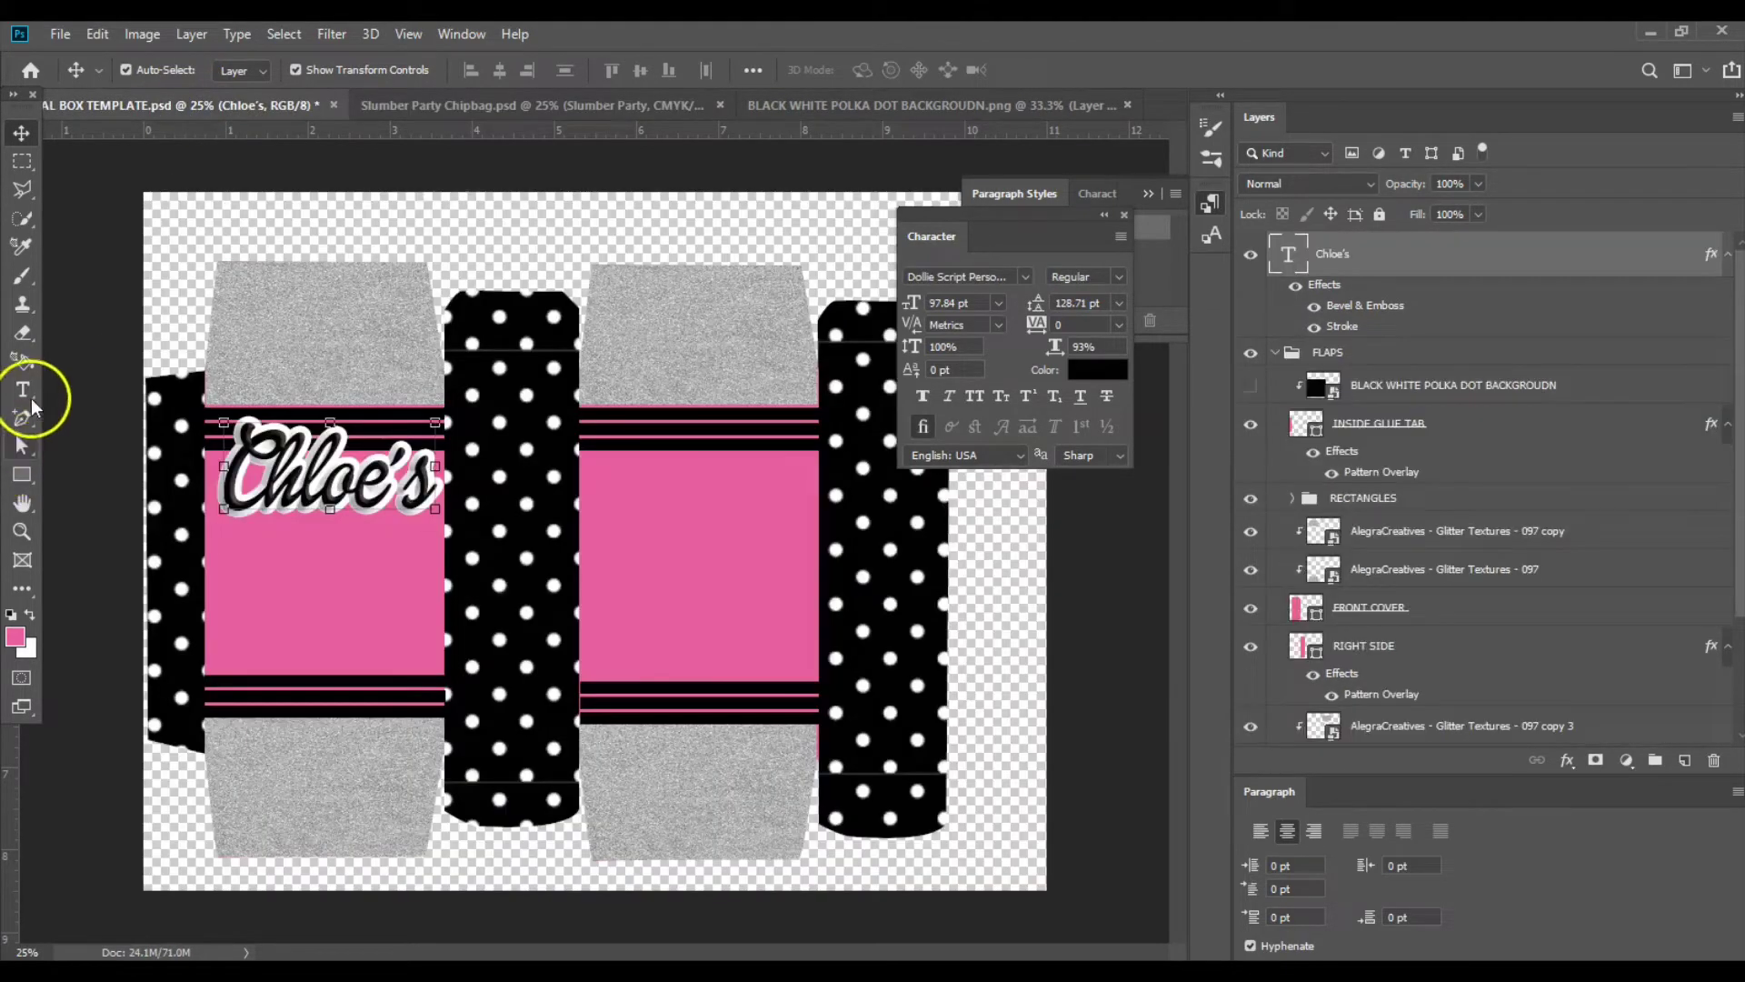
Set the tracking of the whole name text to 25.
left_click(25, 390)
double_click(272, 491)
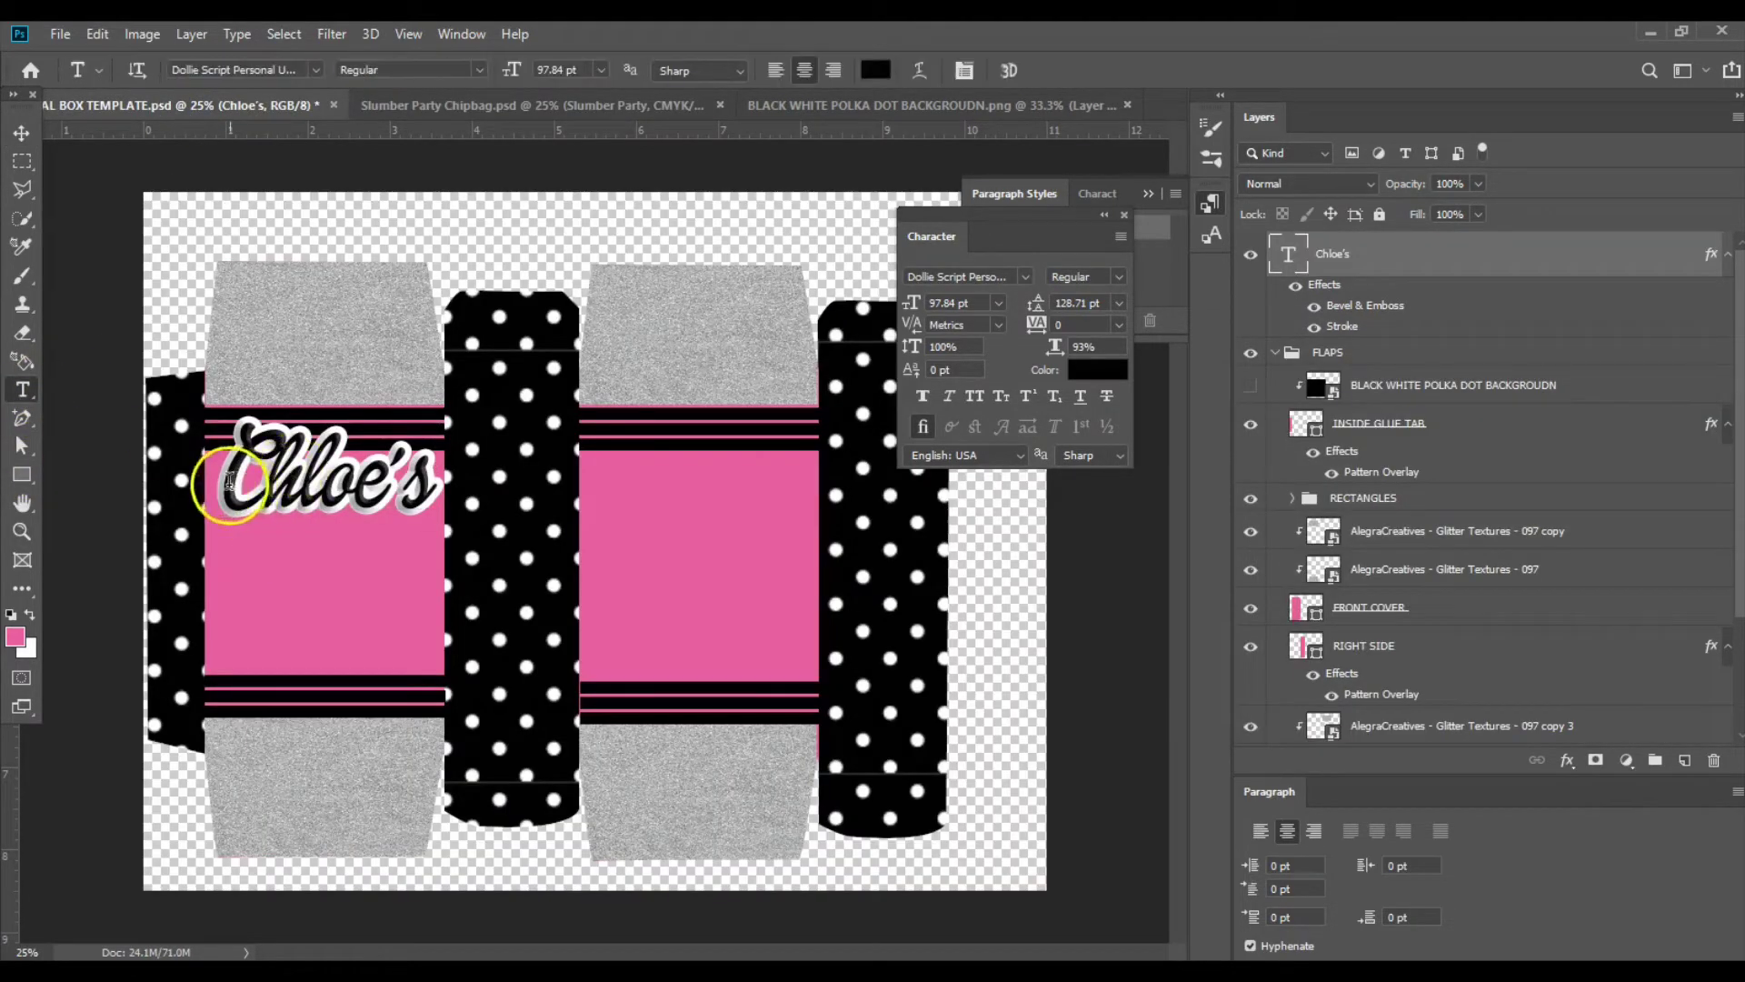
left_click(1117, 326)
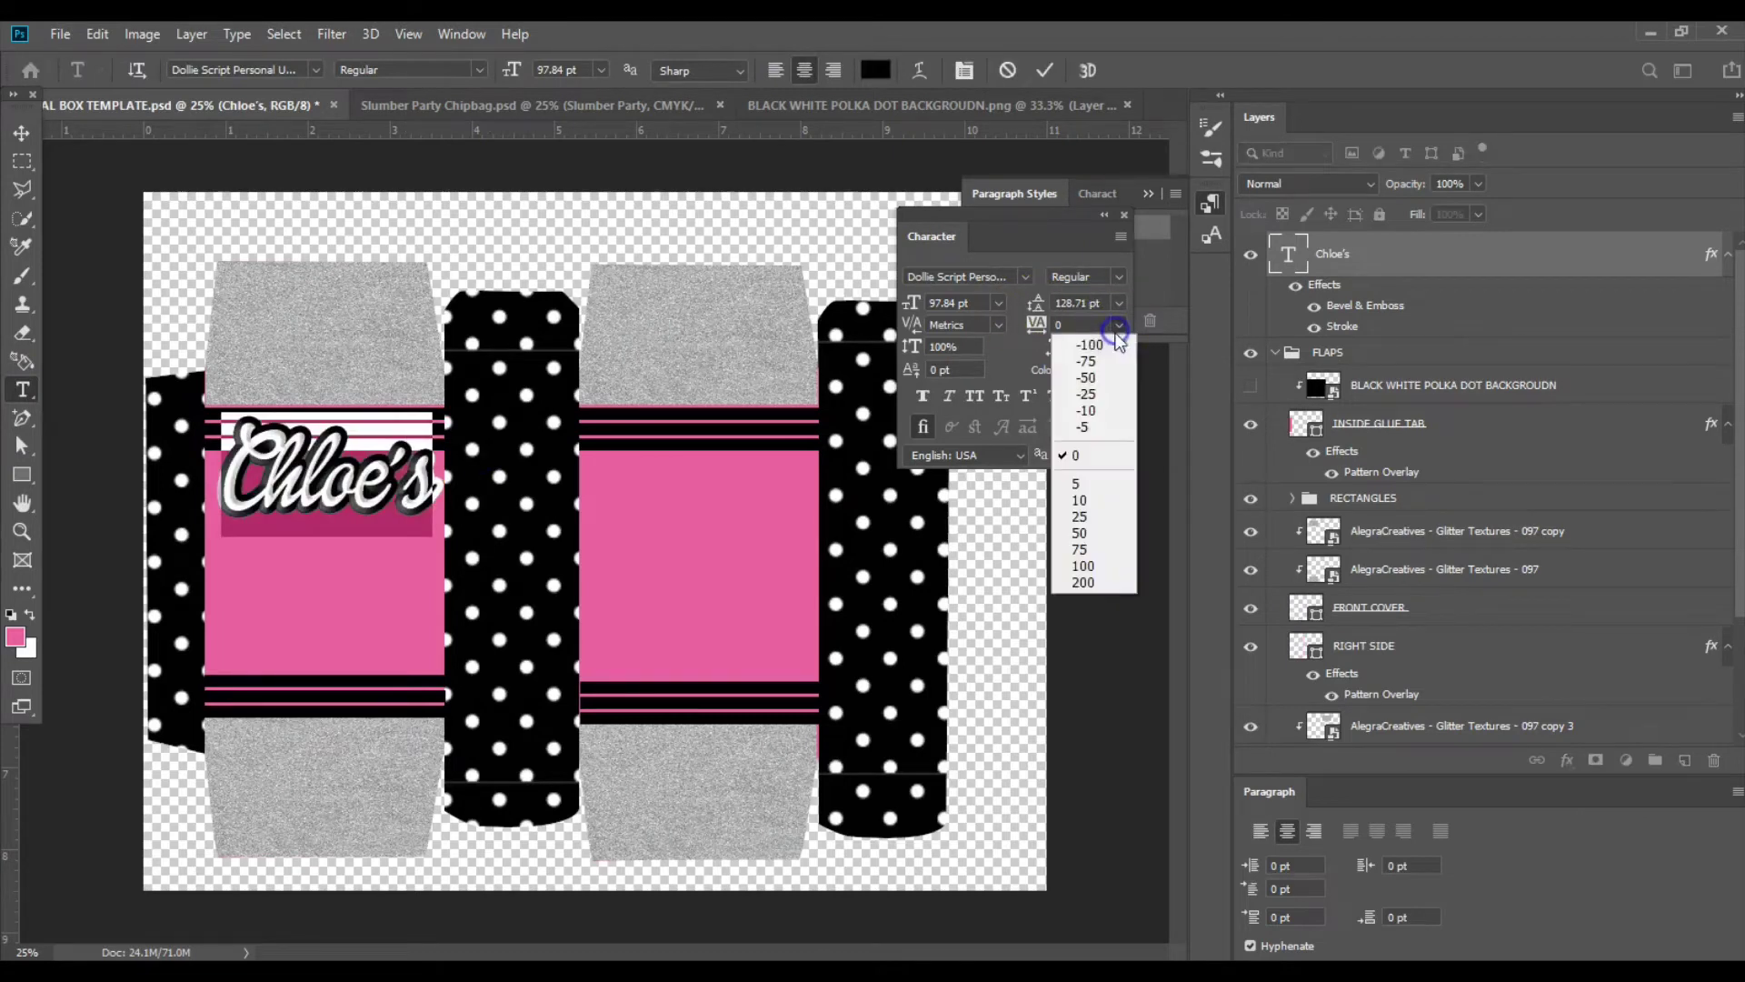
left_click(1111, 393)
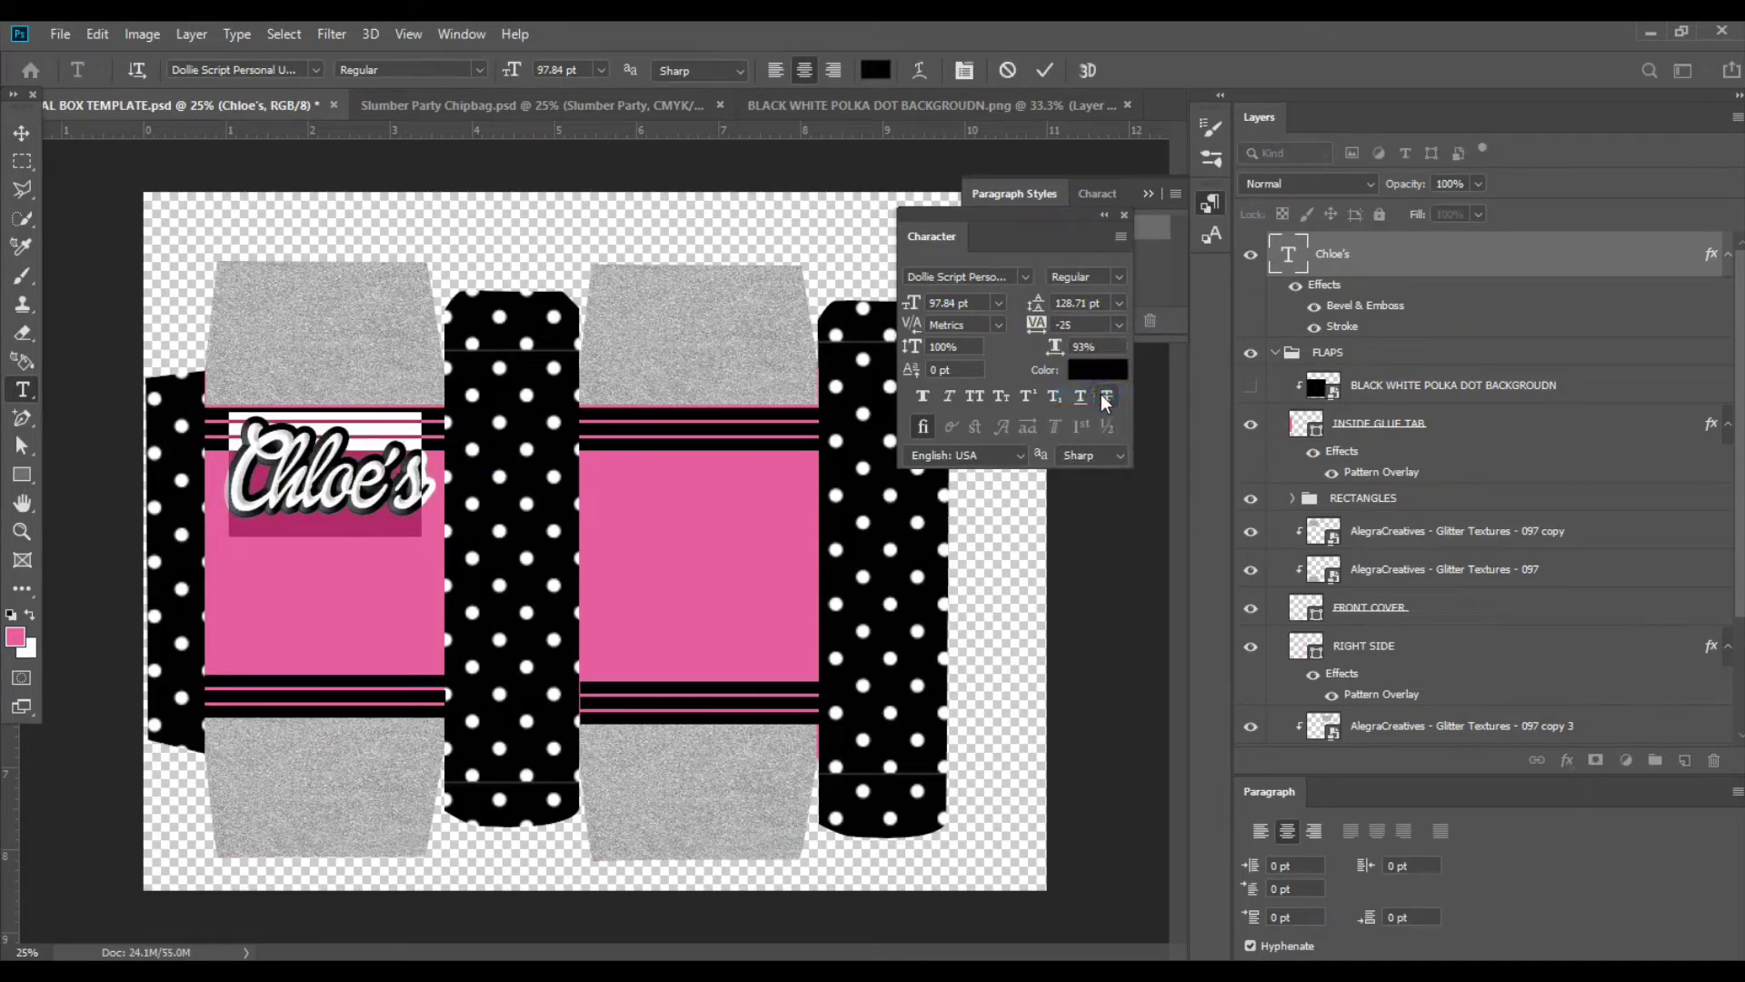
left_click(1117, 328)
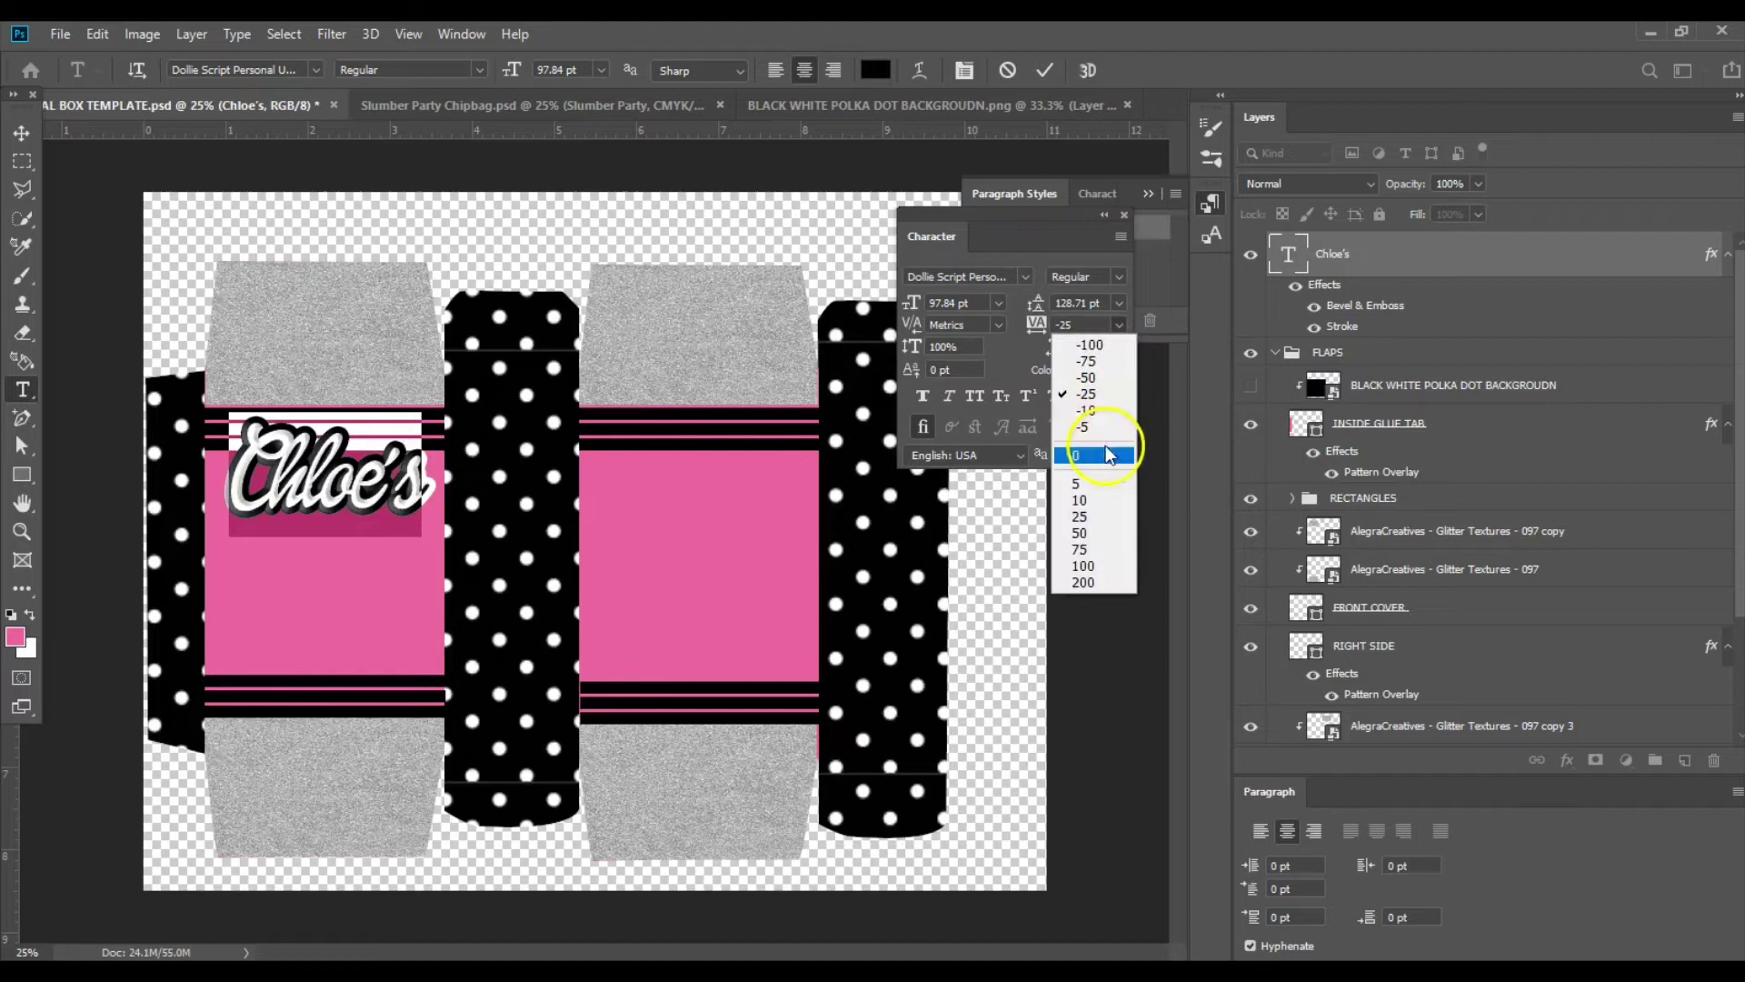
left_click(1087, 518)
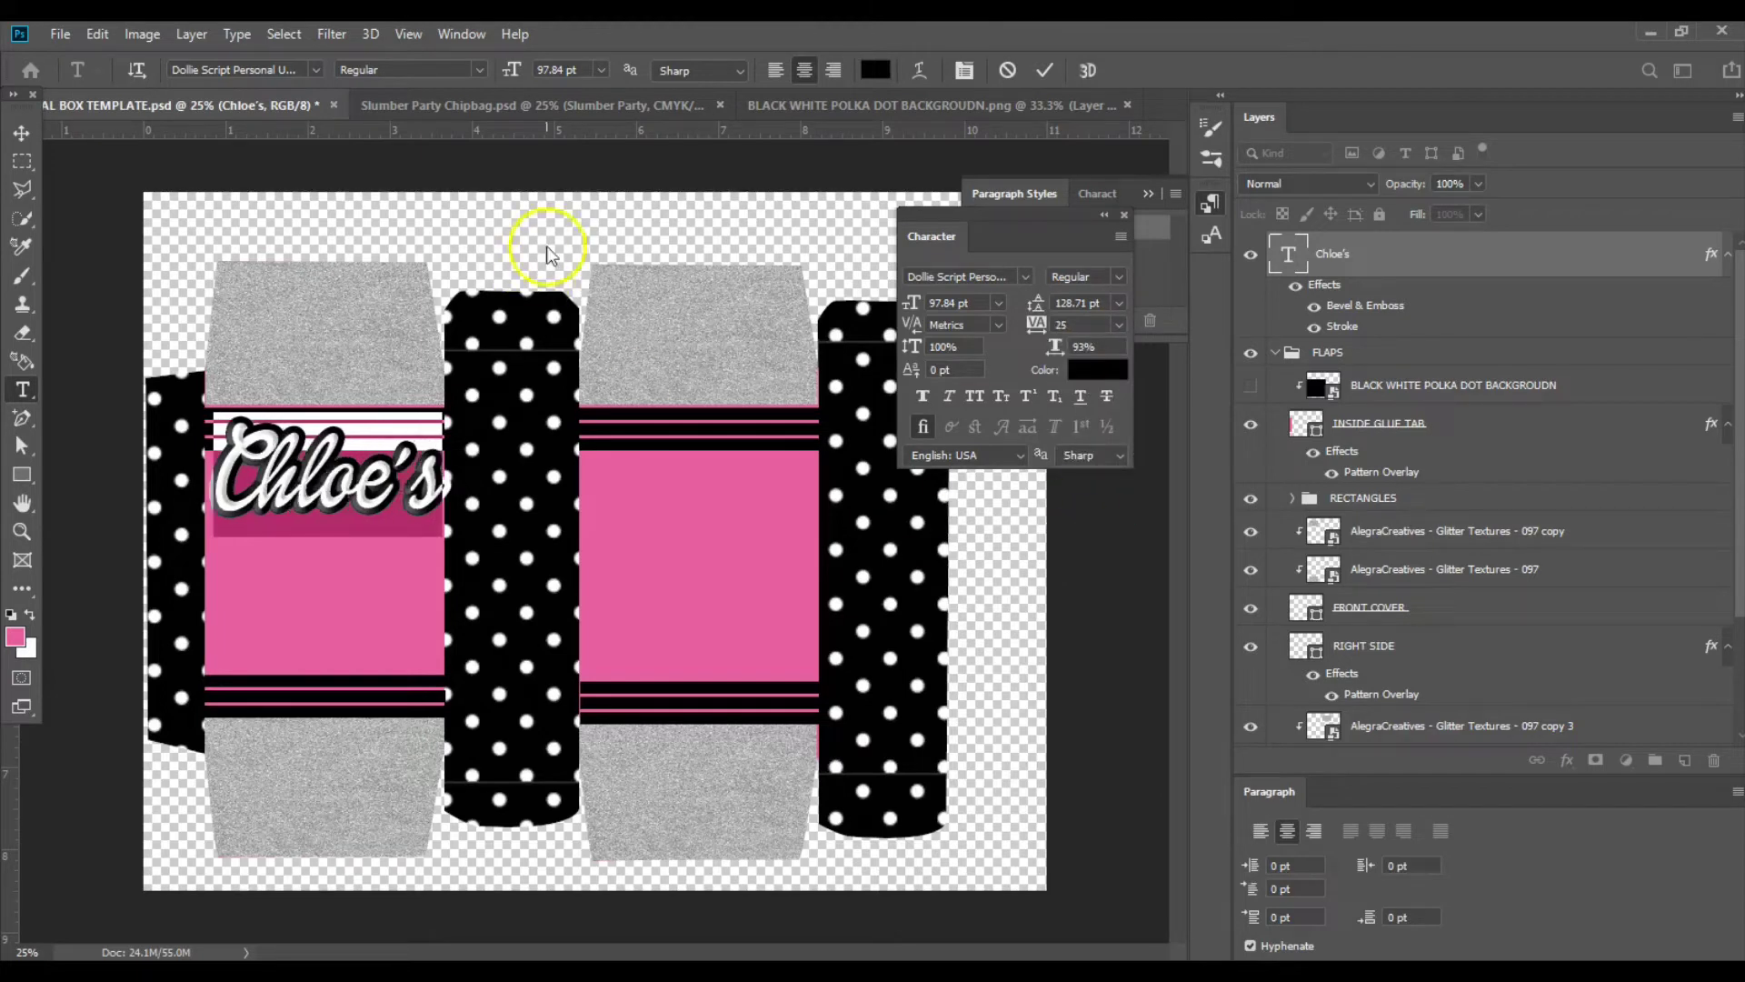
left_click(21, 132)
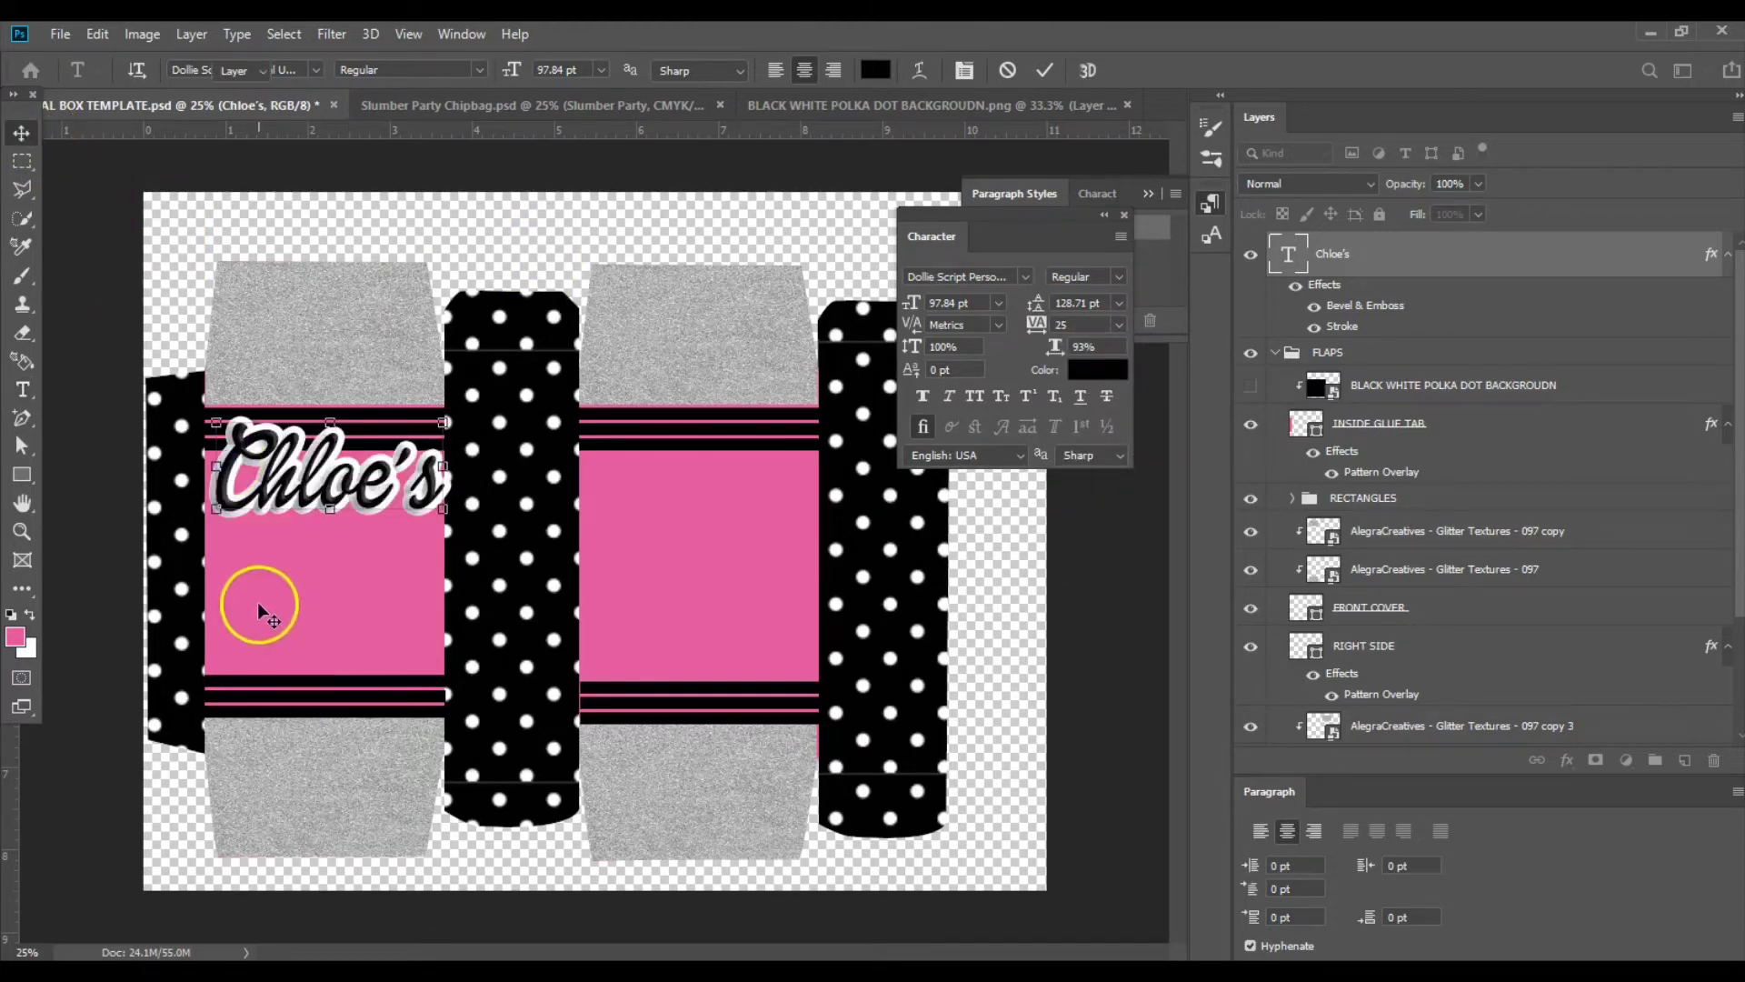
Add a separate text layer reading "Slumber Party" and place it below the name, starting inside the front cover's pink area.
left_click(21, 390)
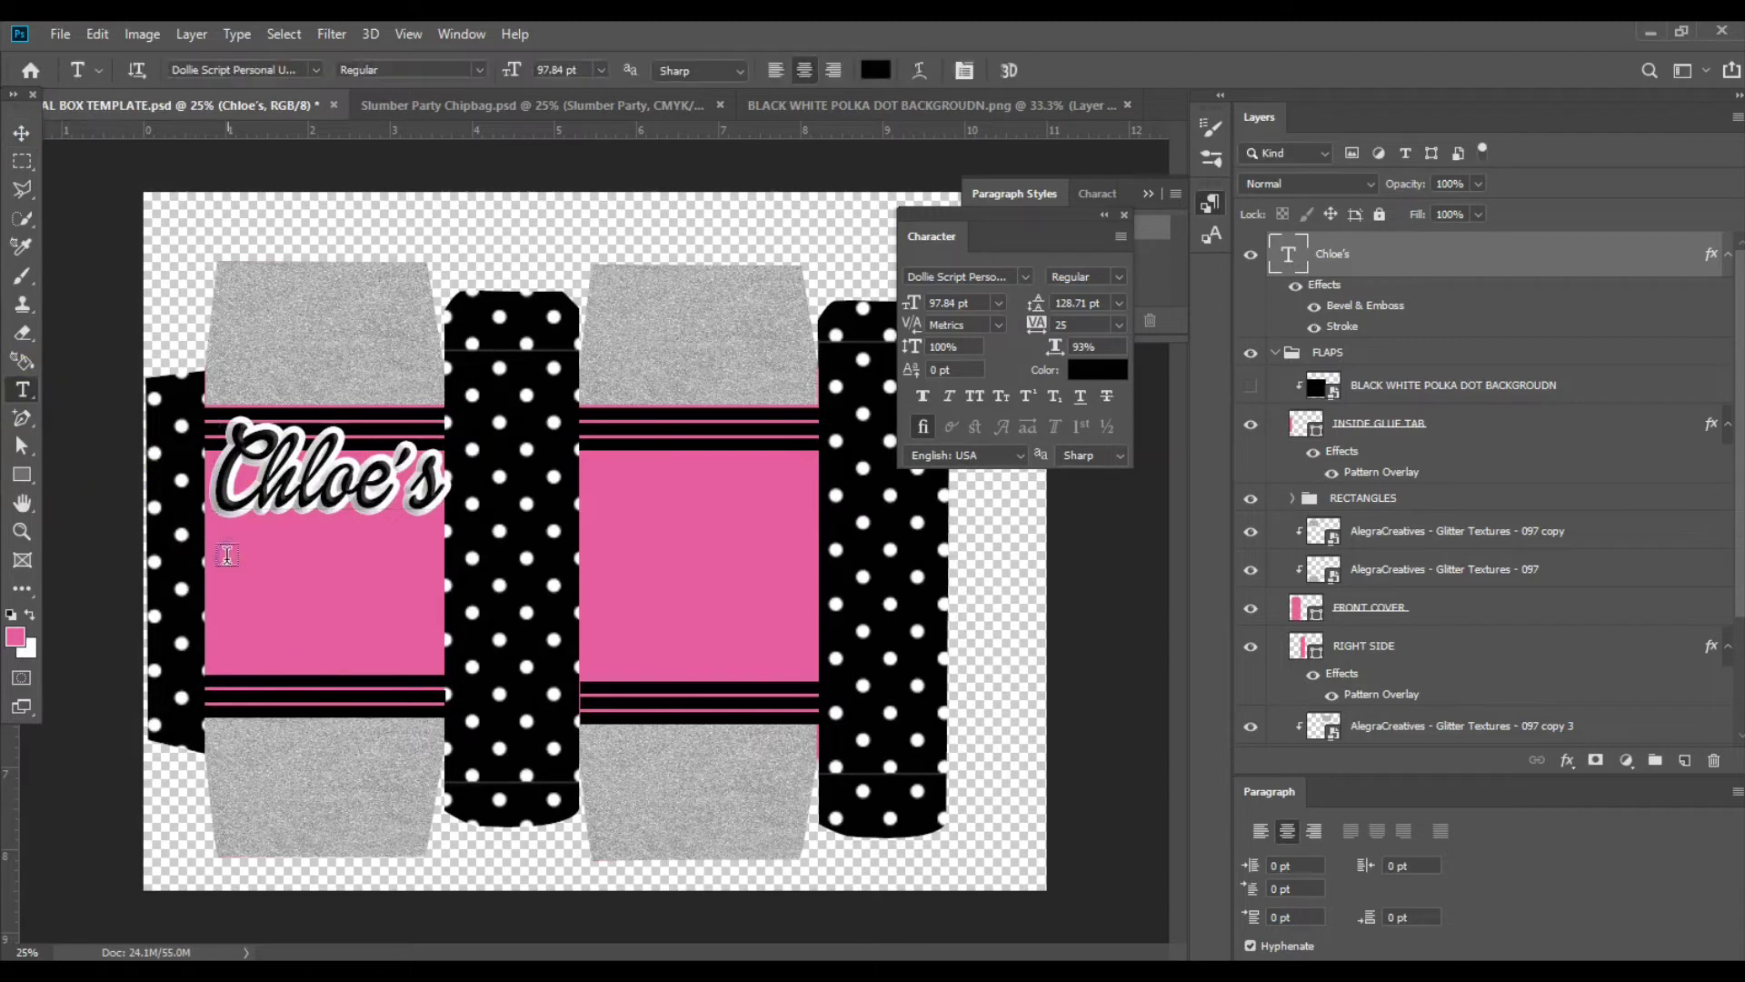
left_click(227, 557)
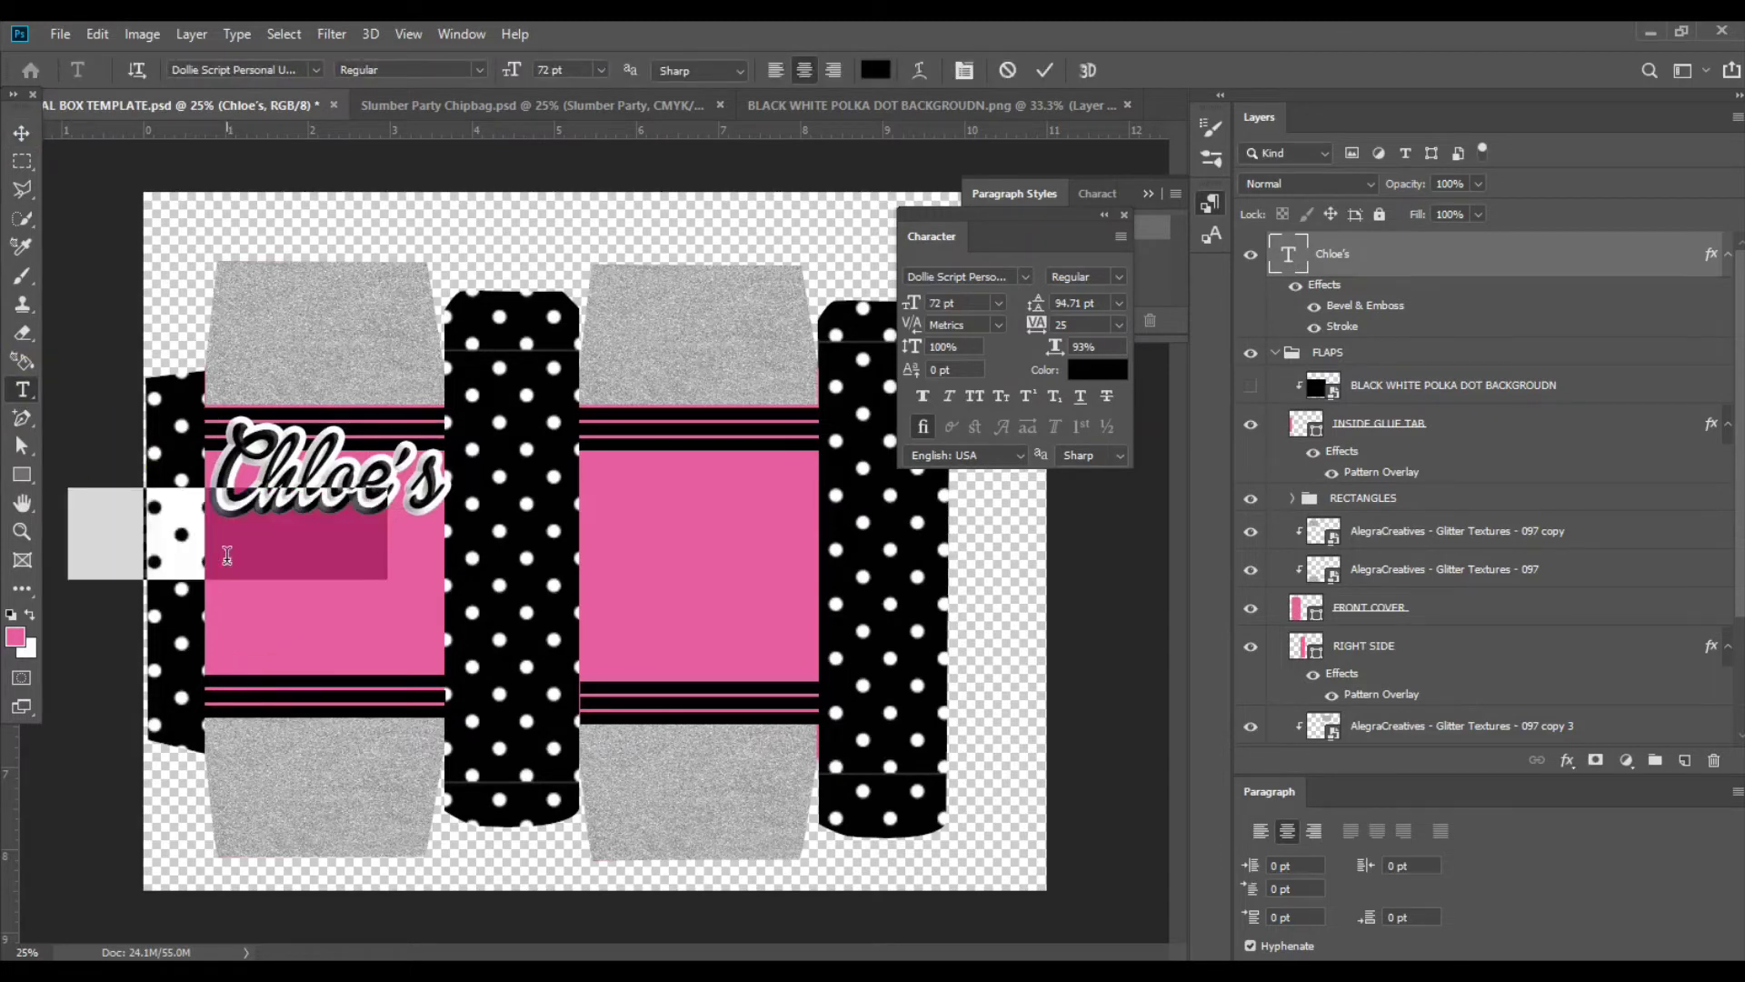
key("BackSpace")
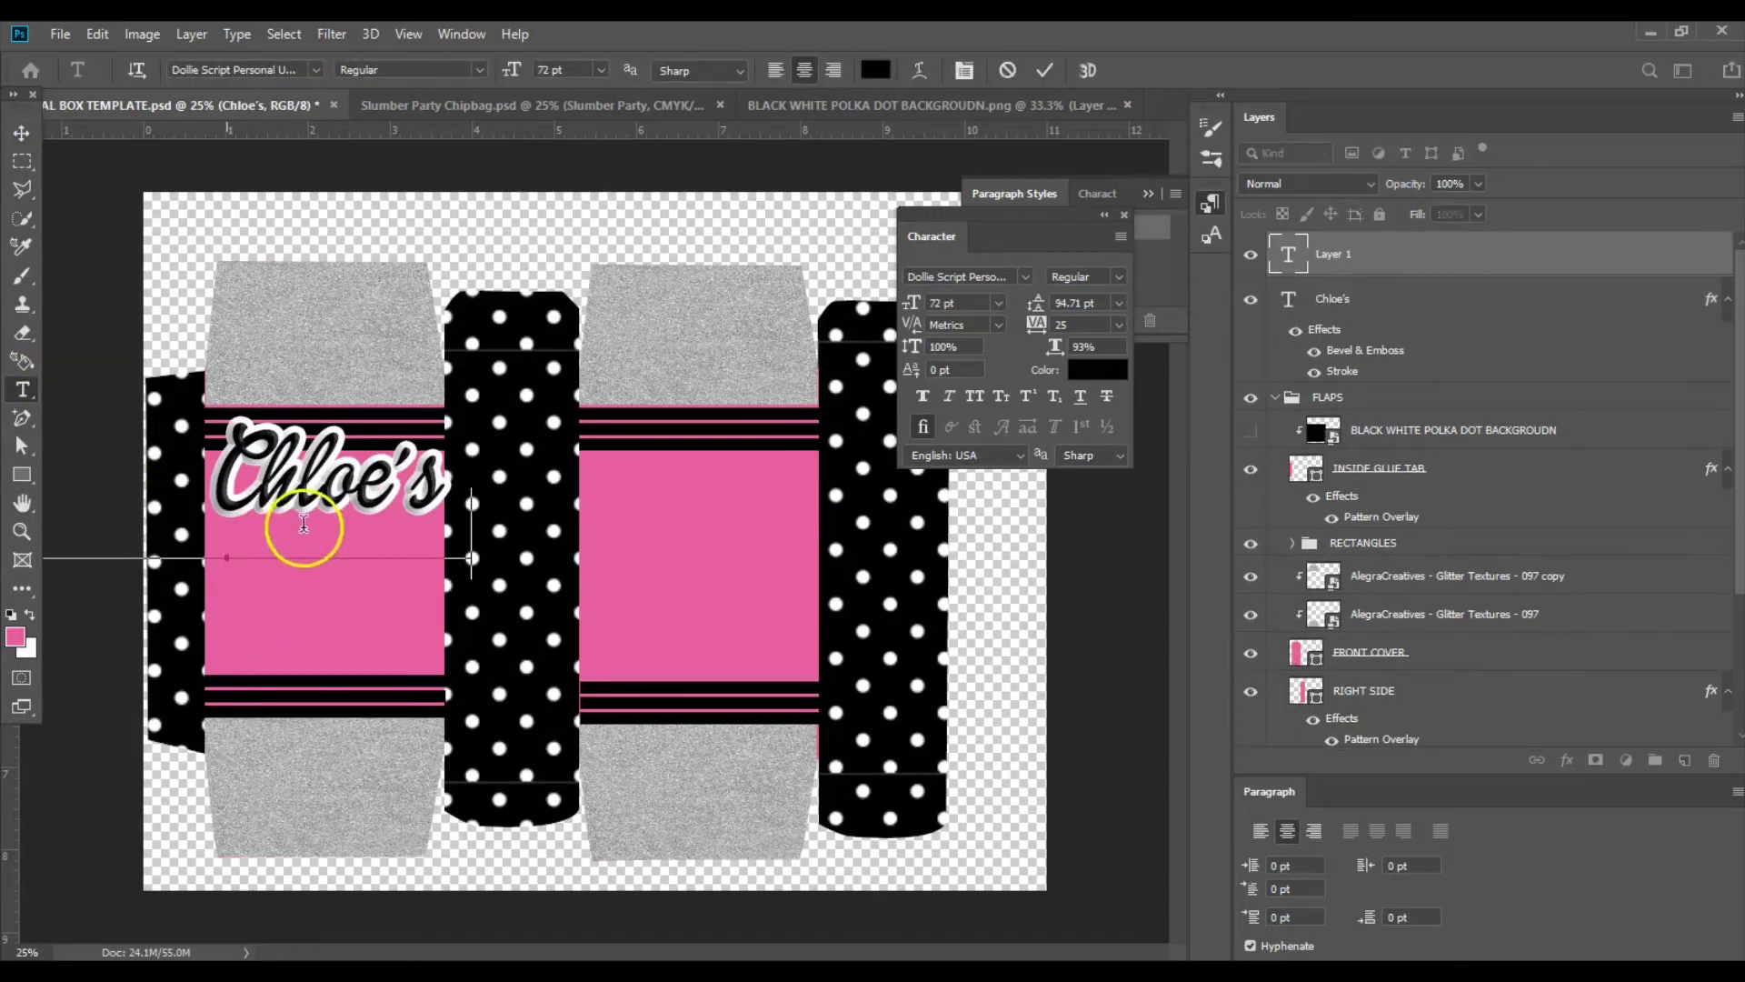
key("ctrl+v")
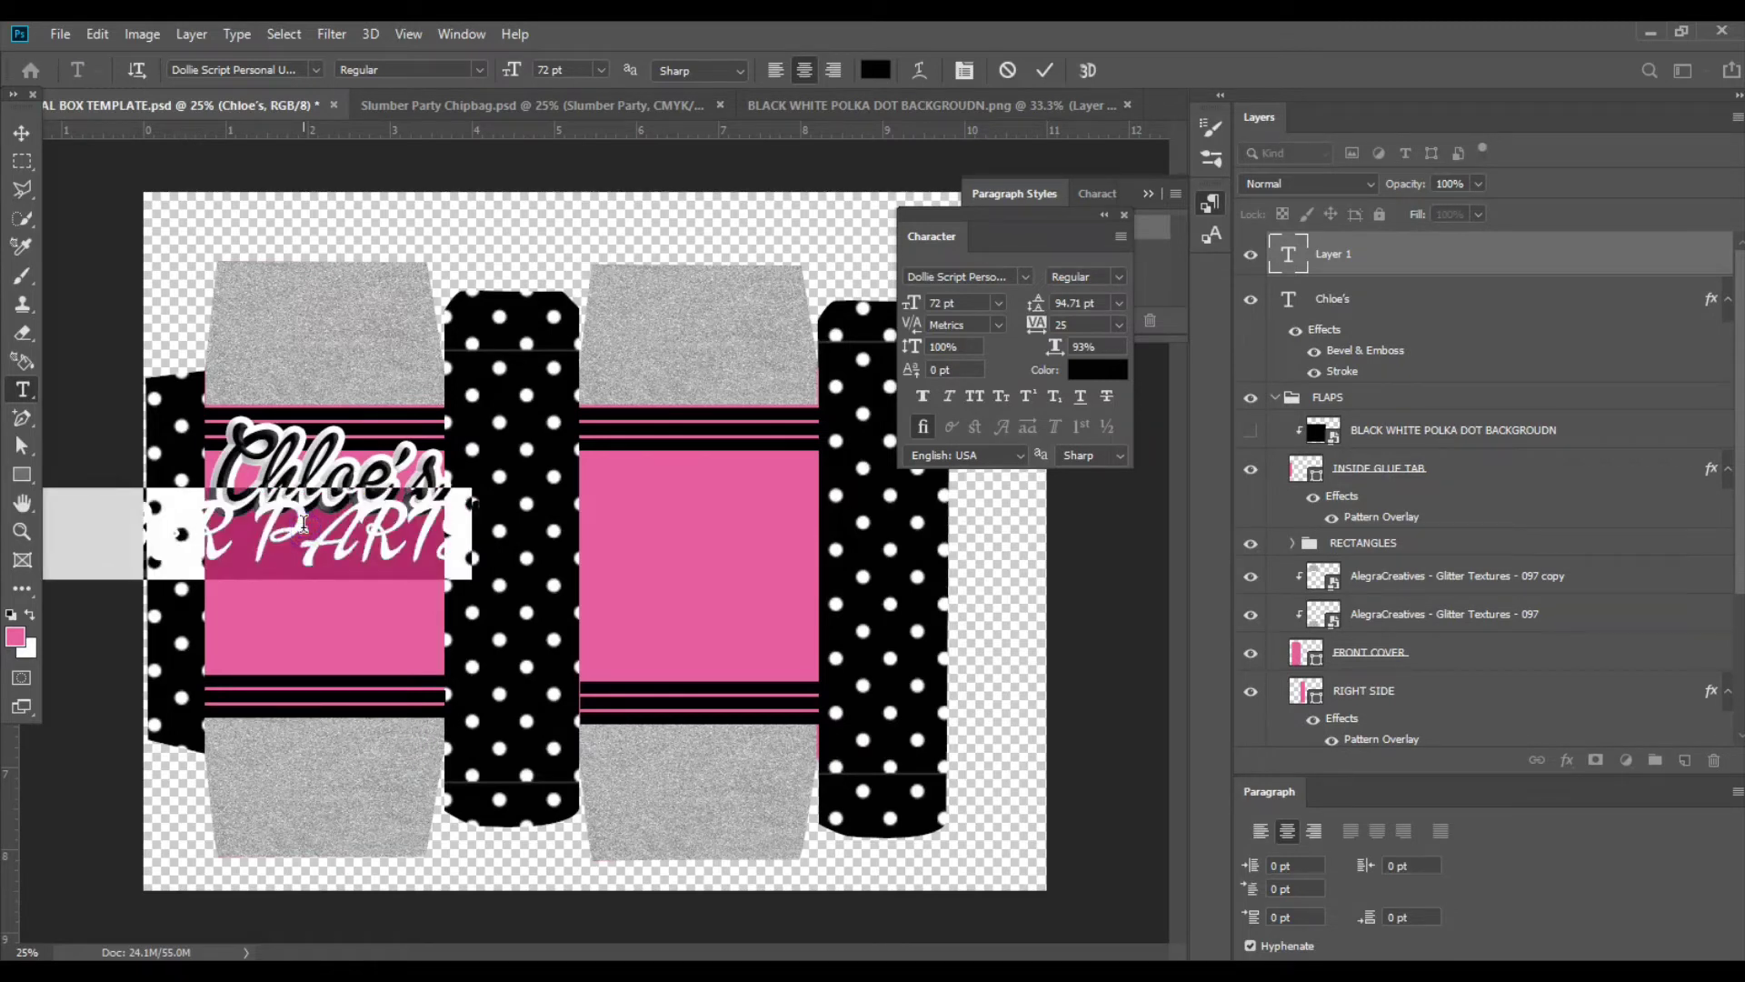
left_click(304, 524)
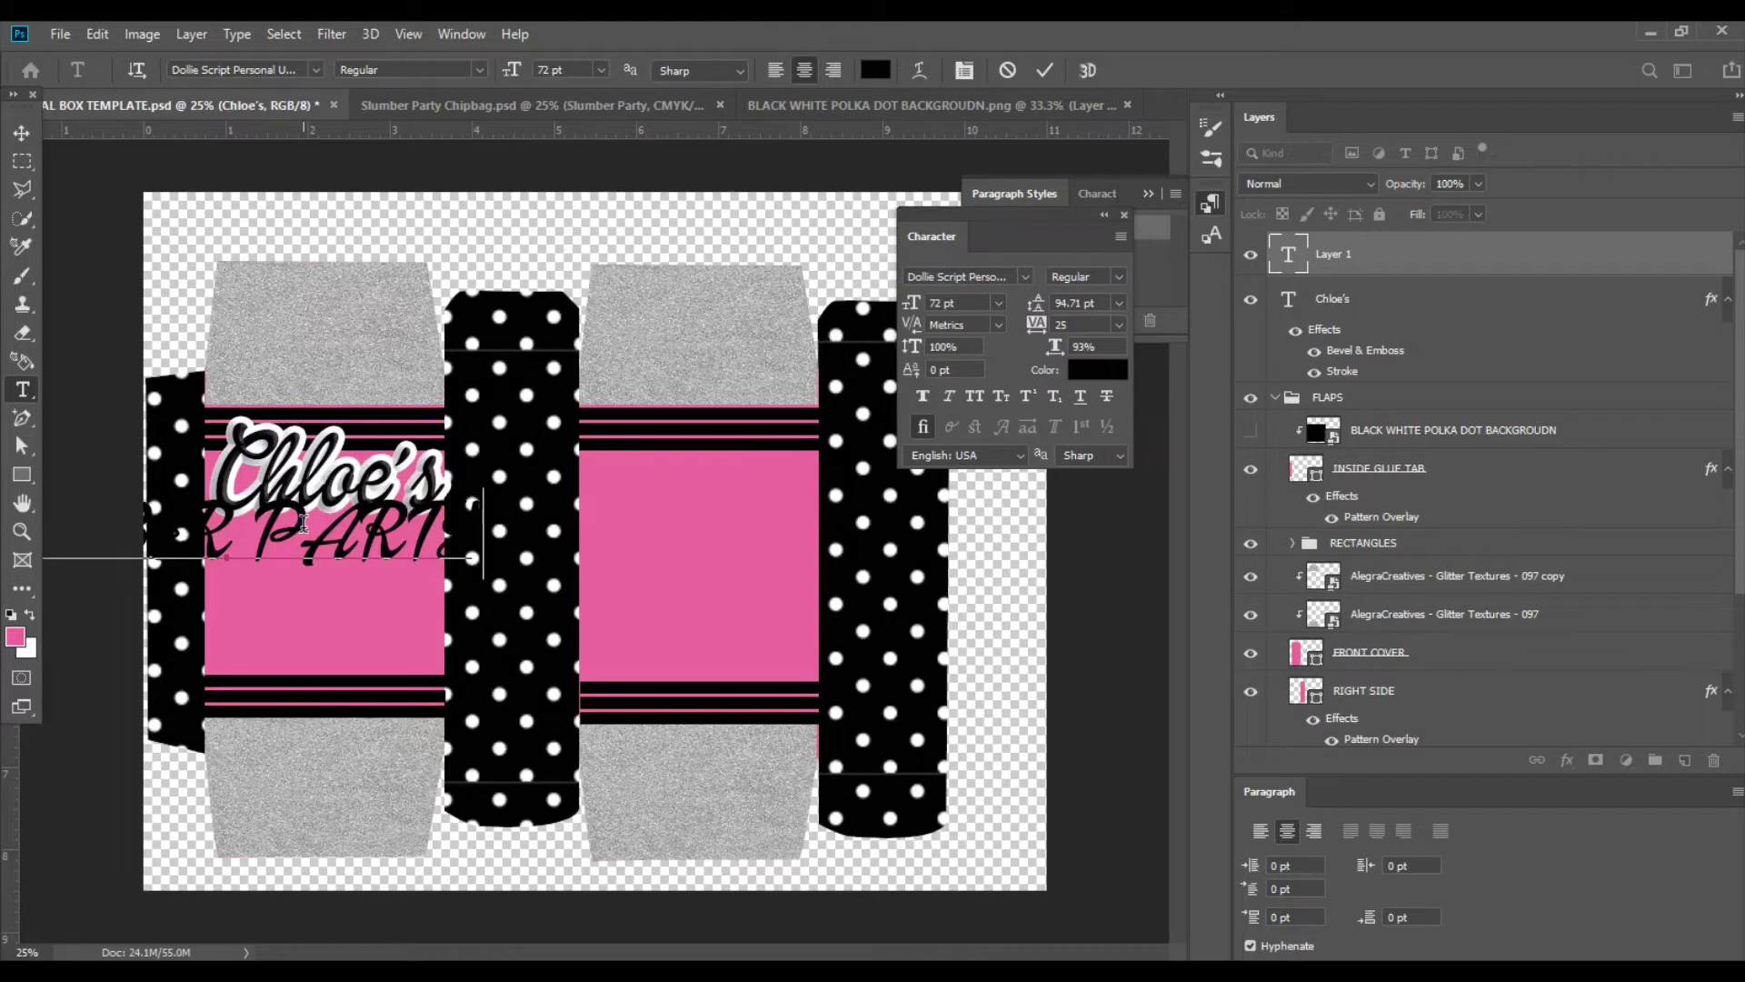
key("BackSpace")
type("p")
key("ctrl+a")
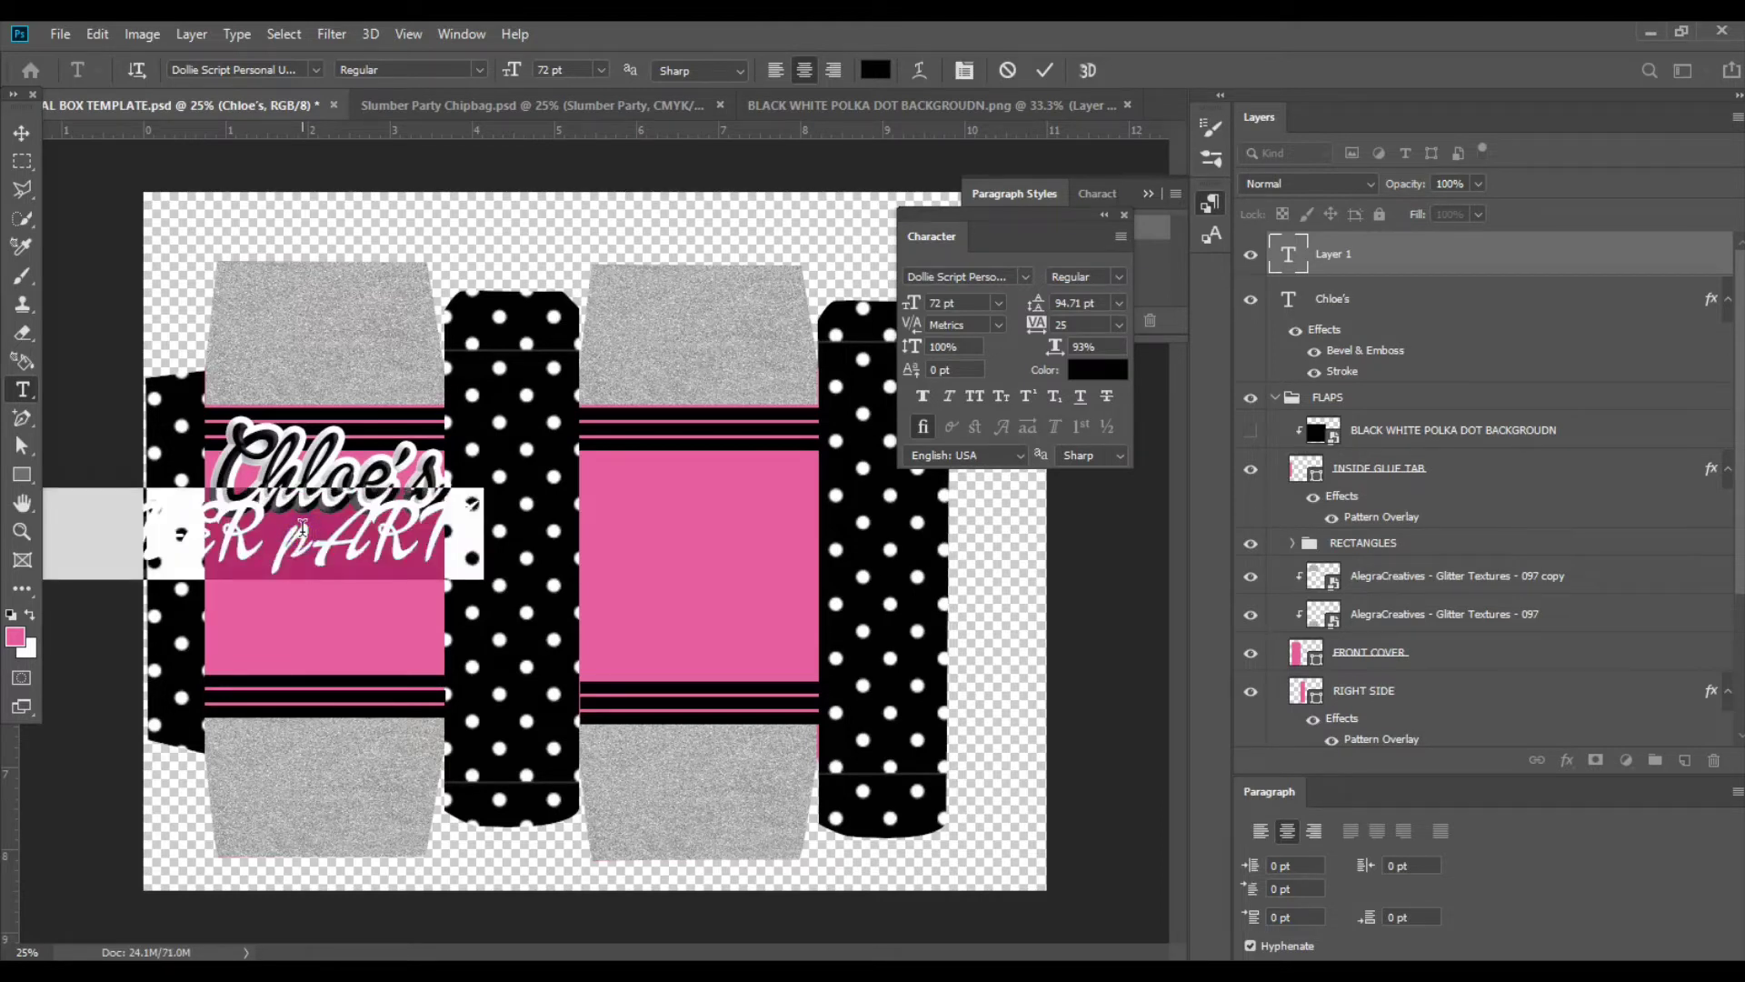
left_click(302, 527)
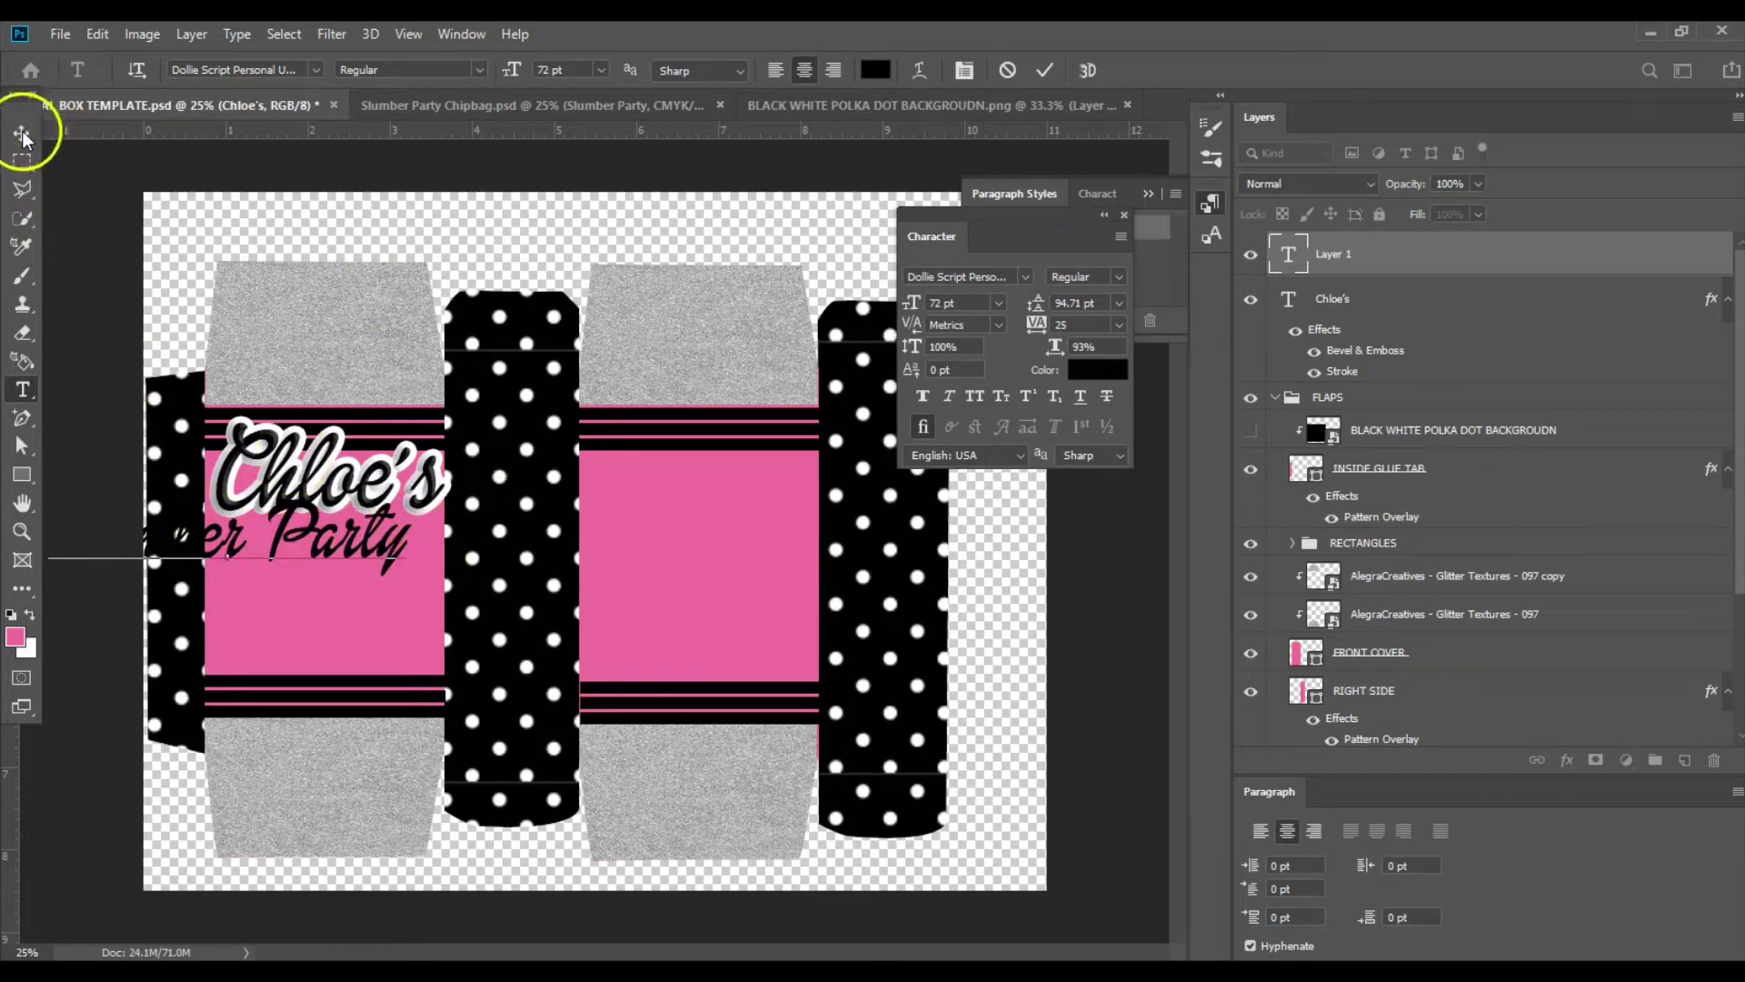
left_click(21, 132)
left_click_drag(423, 570, 618, 586)
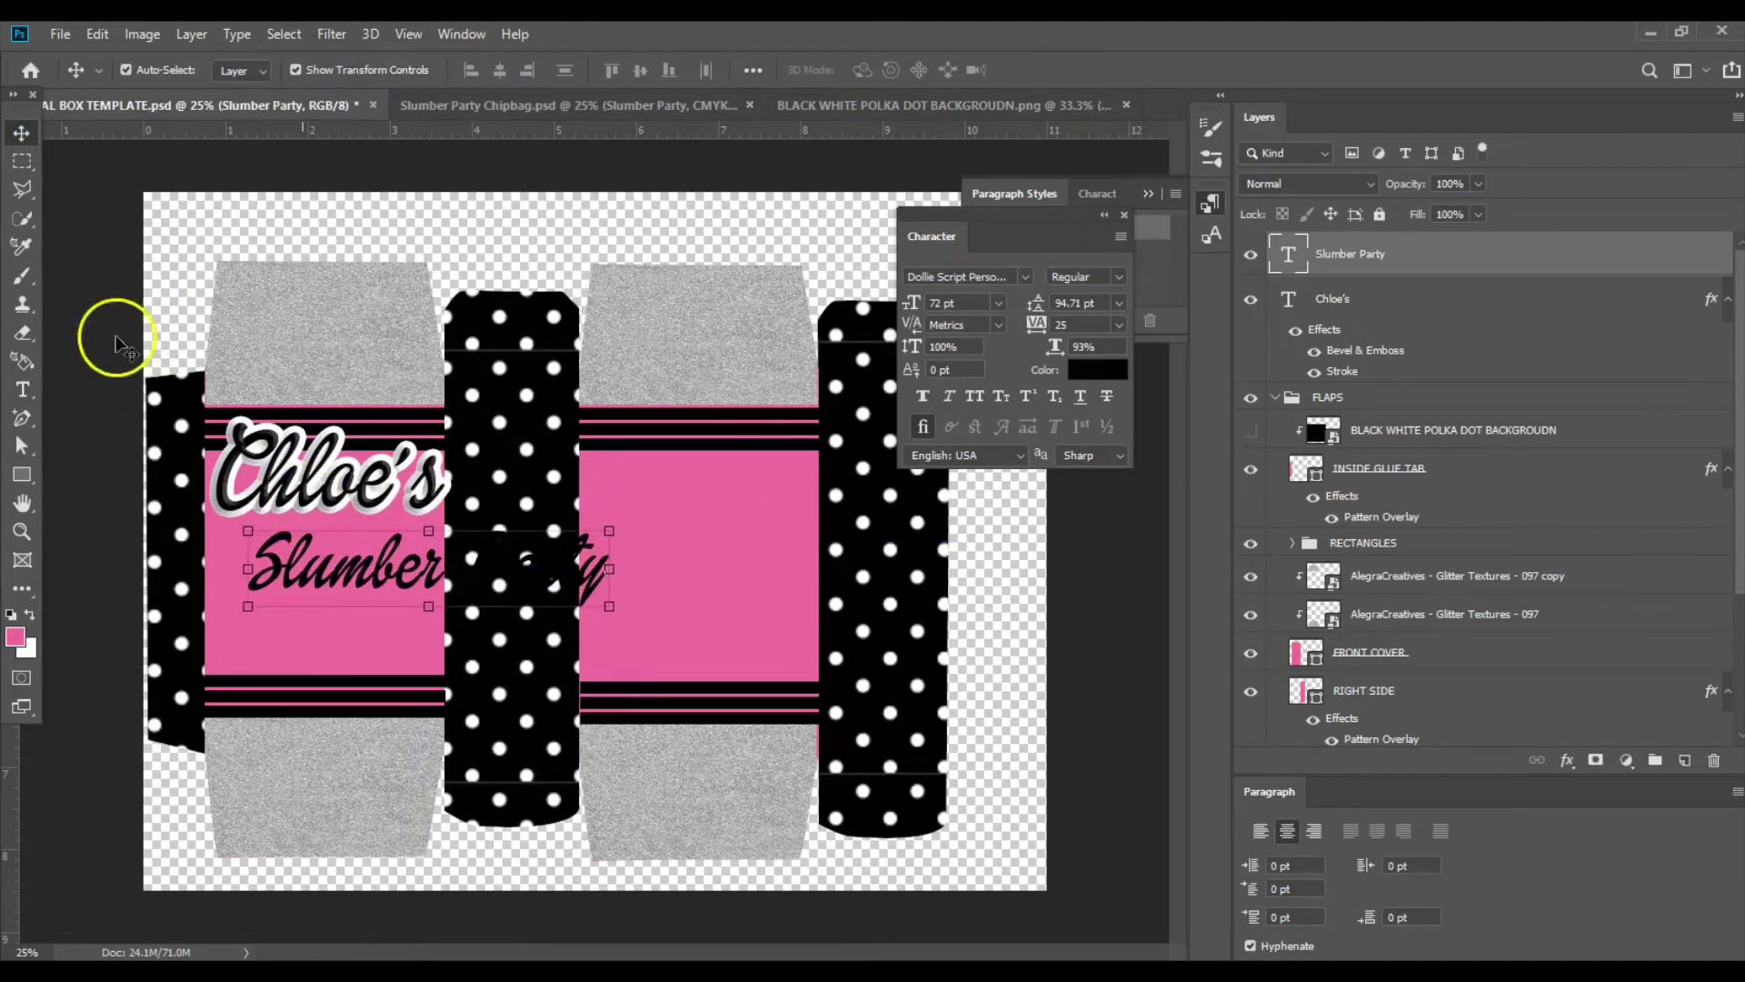
Change the font of the whole Slumber Party text to Barbie MediumItalic.
left_click(23, 389)
left_click_drag(230, 550, 615, 586)
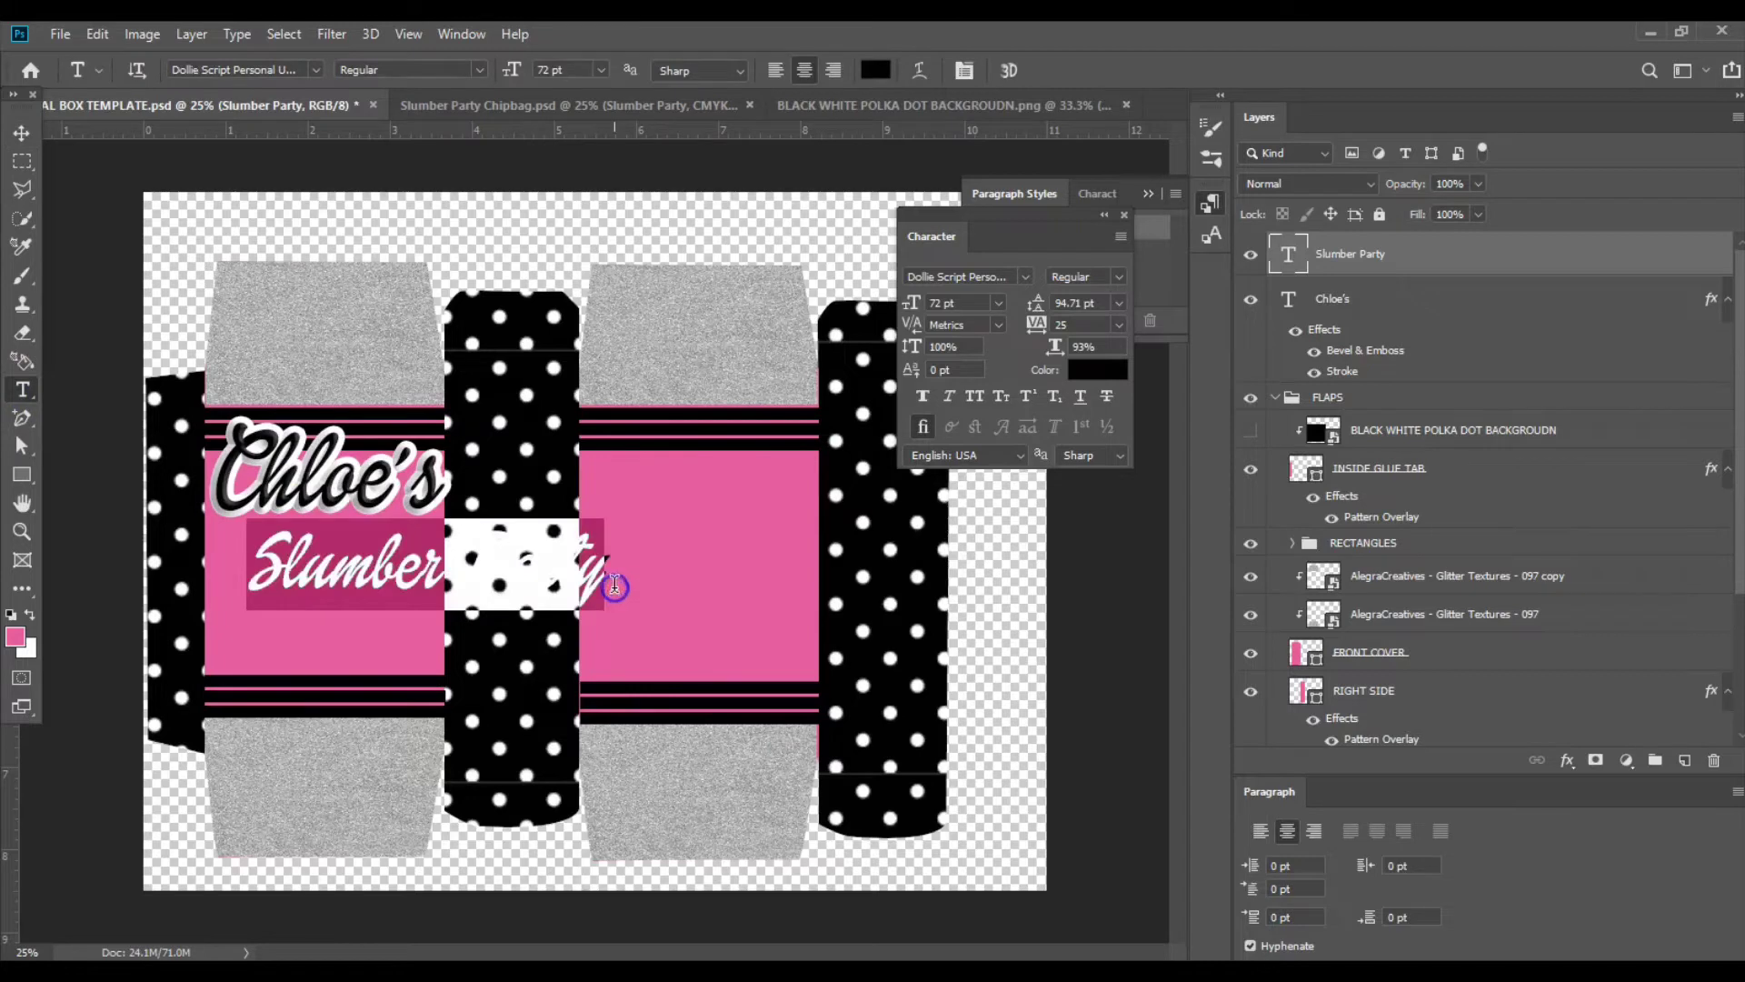
left_click(1009, 282)
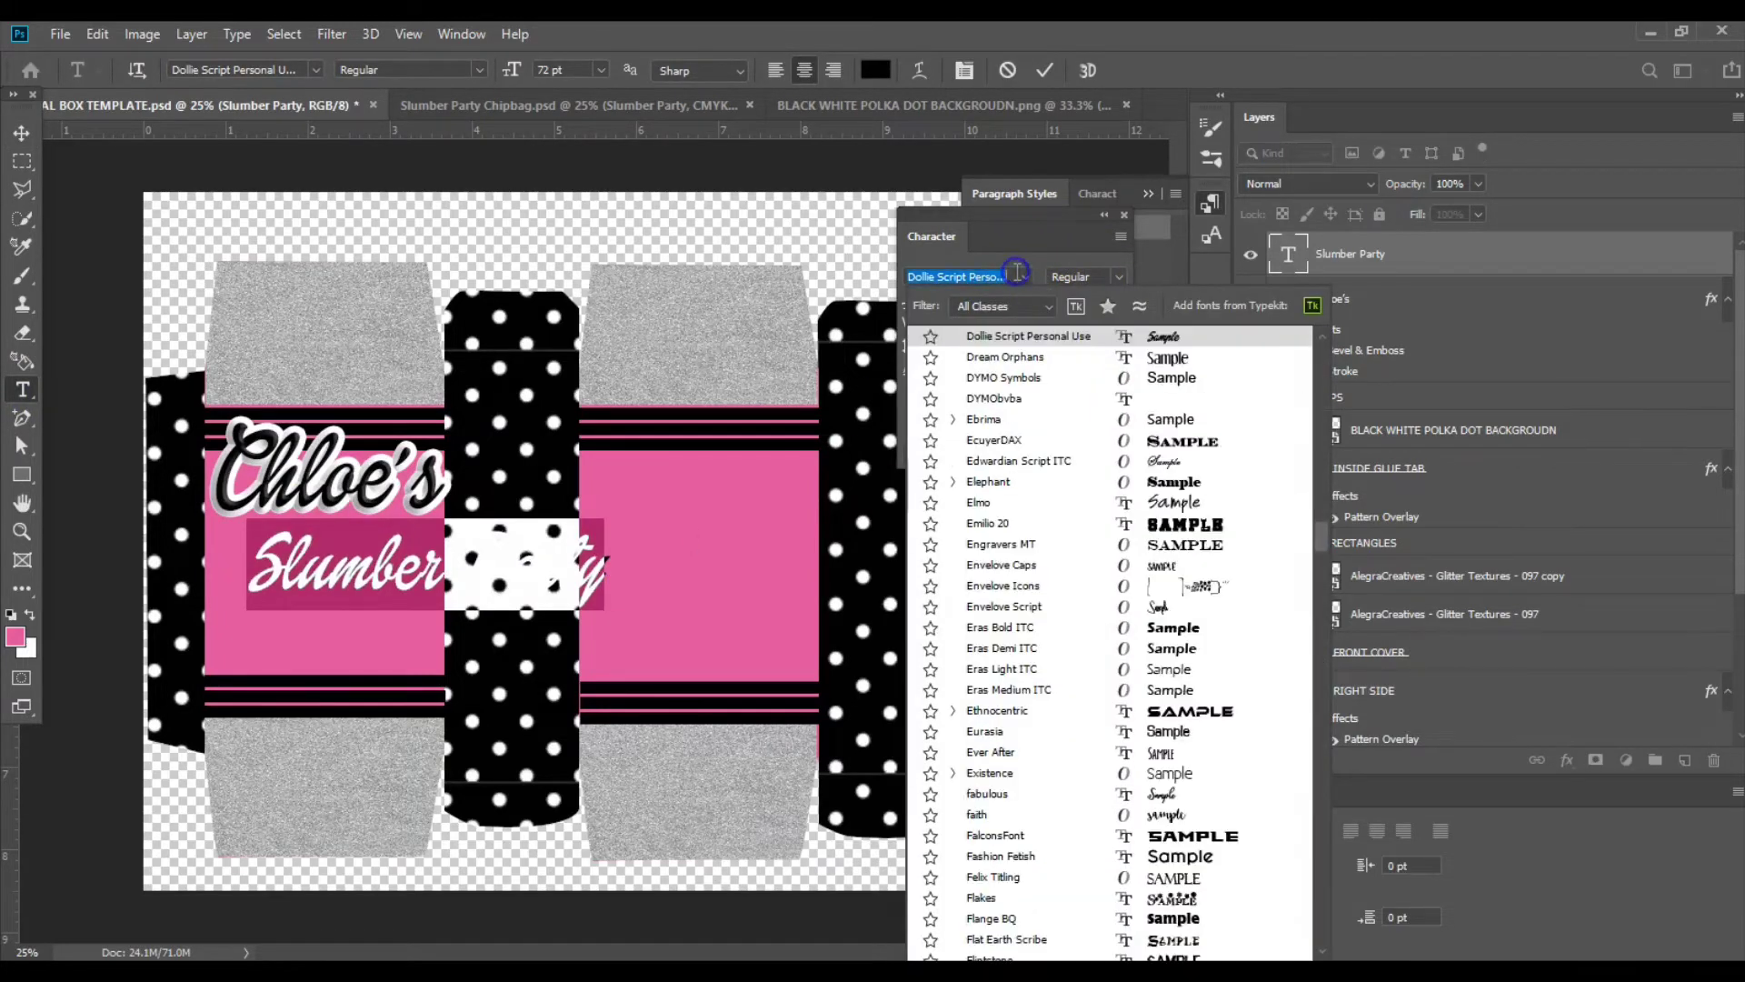
type("v")
key("BackSpace")
type("b")
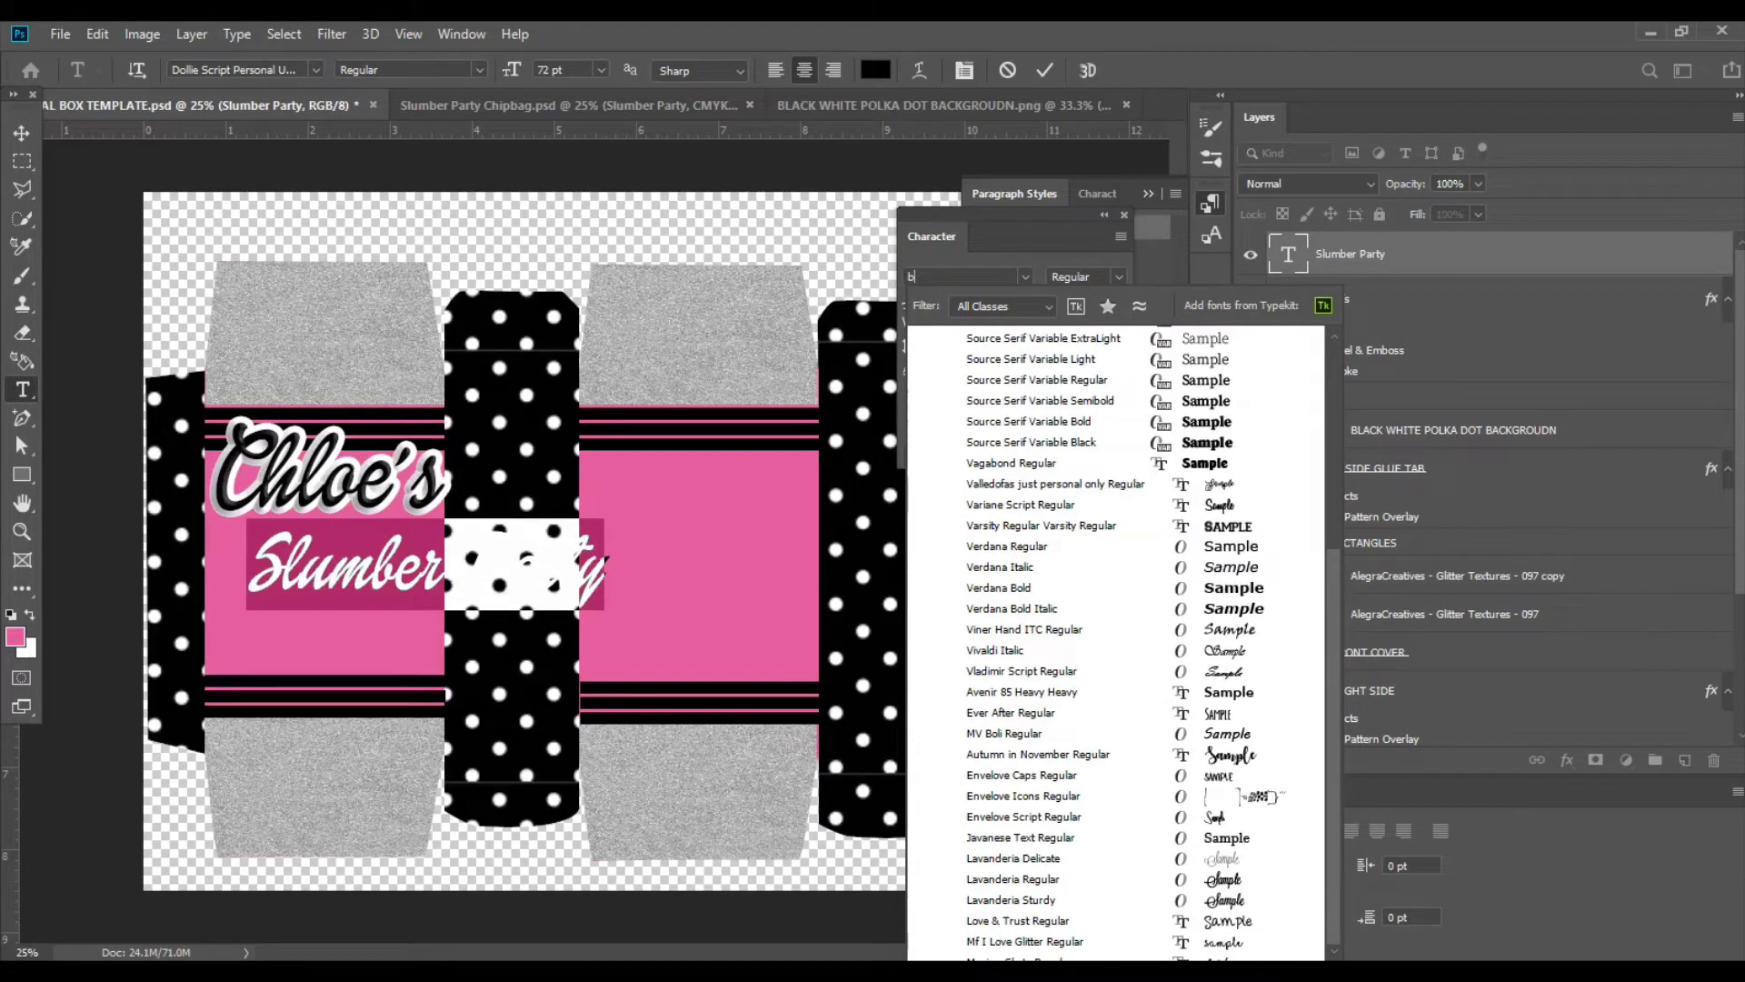
type("arbie")
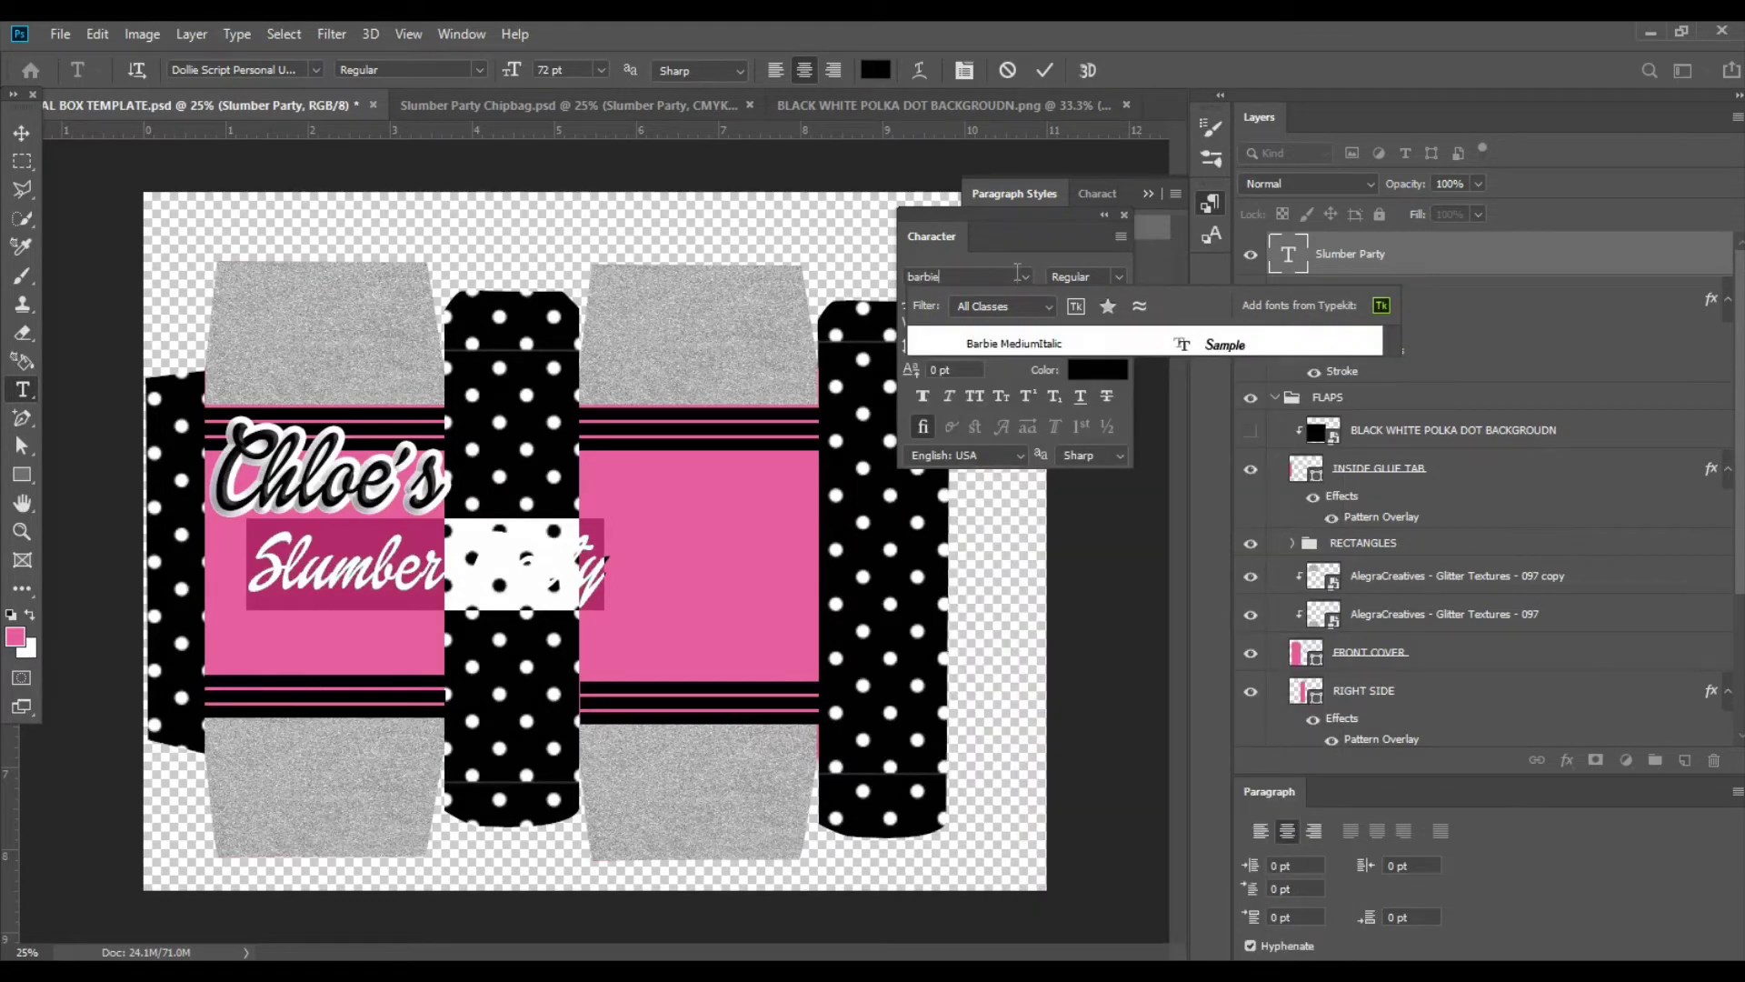
left_click(1024, 344)
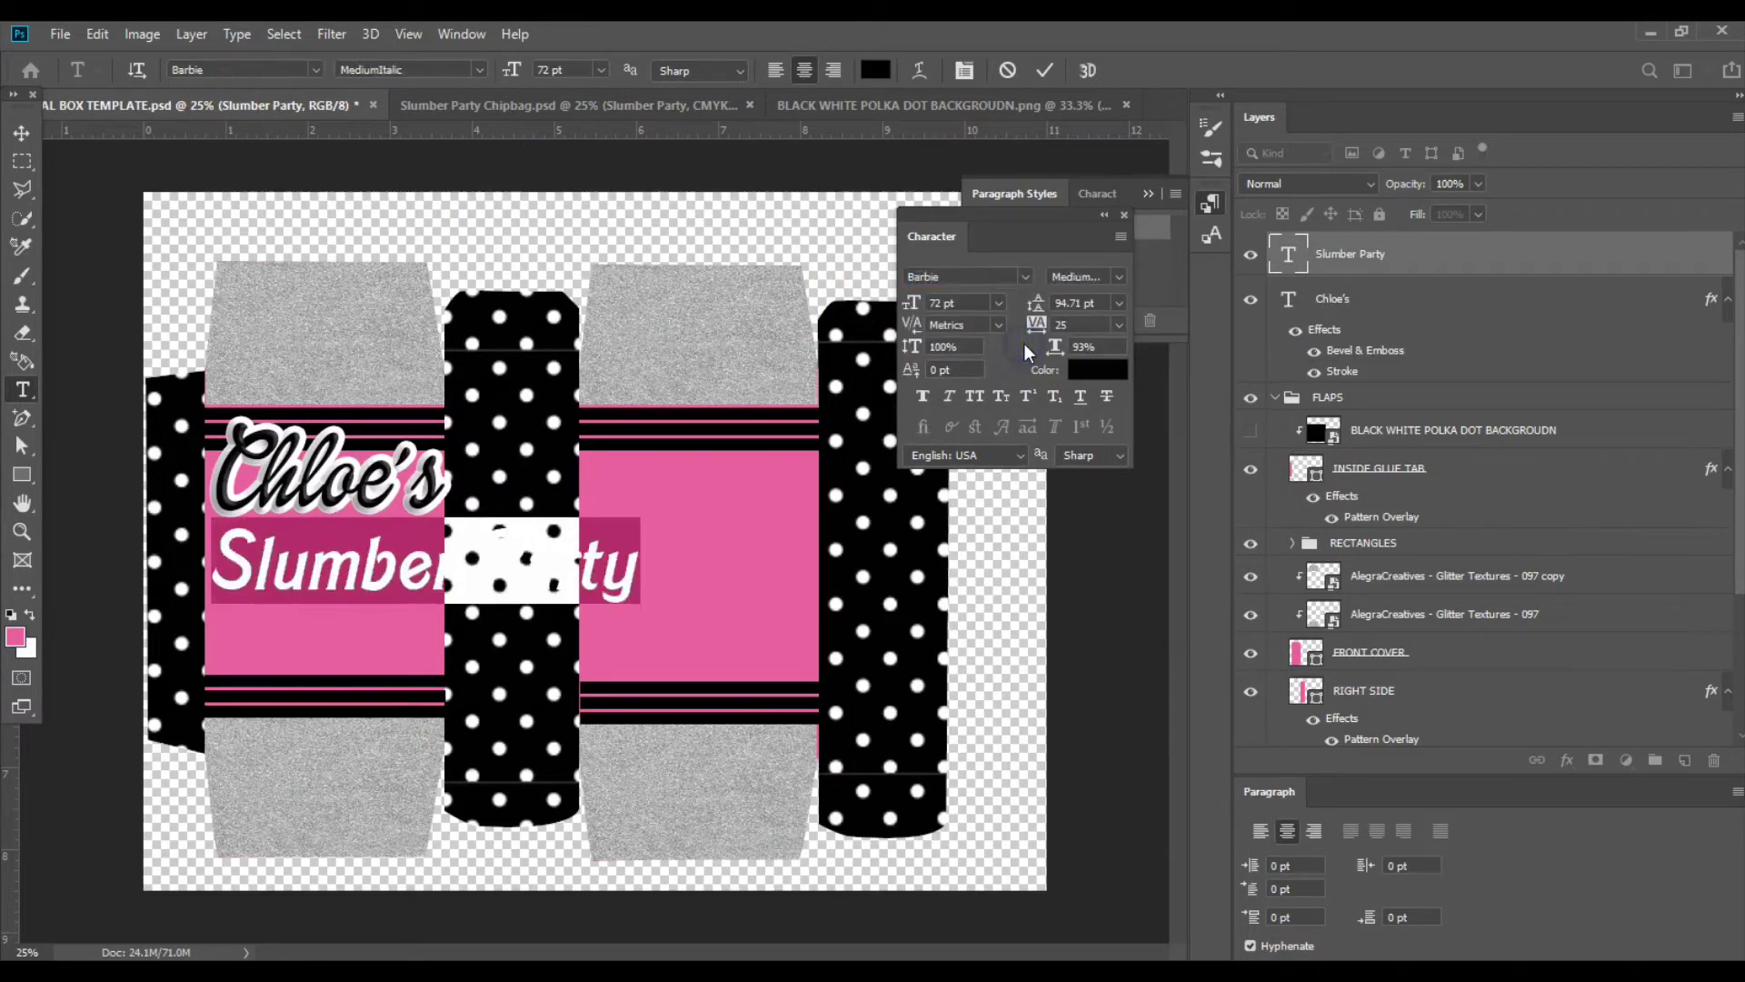
Set the tracking of the whole Slumber Party text to -50.
left_click(1117, 325)
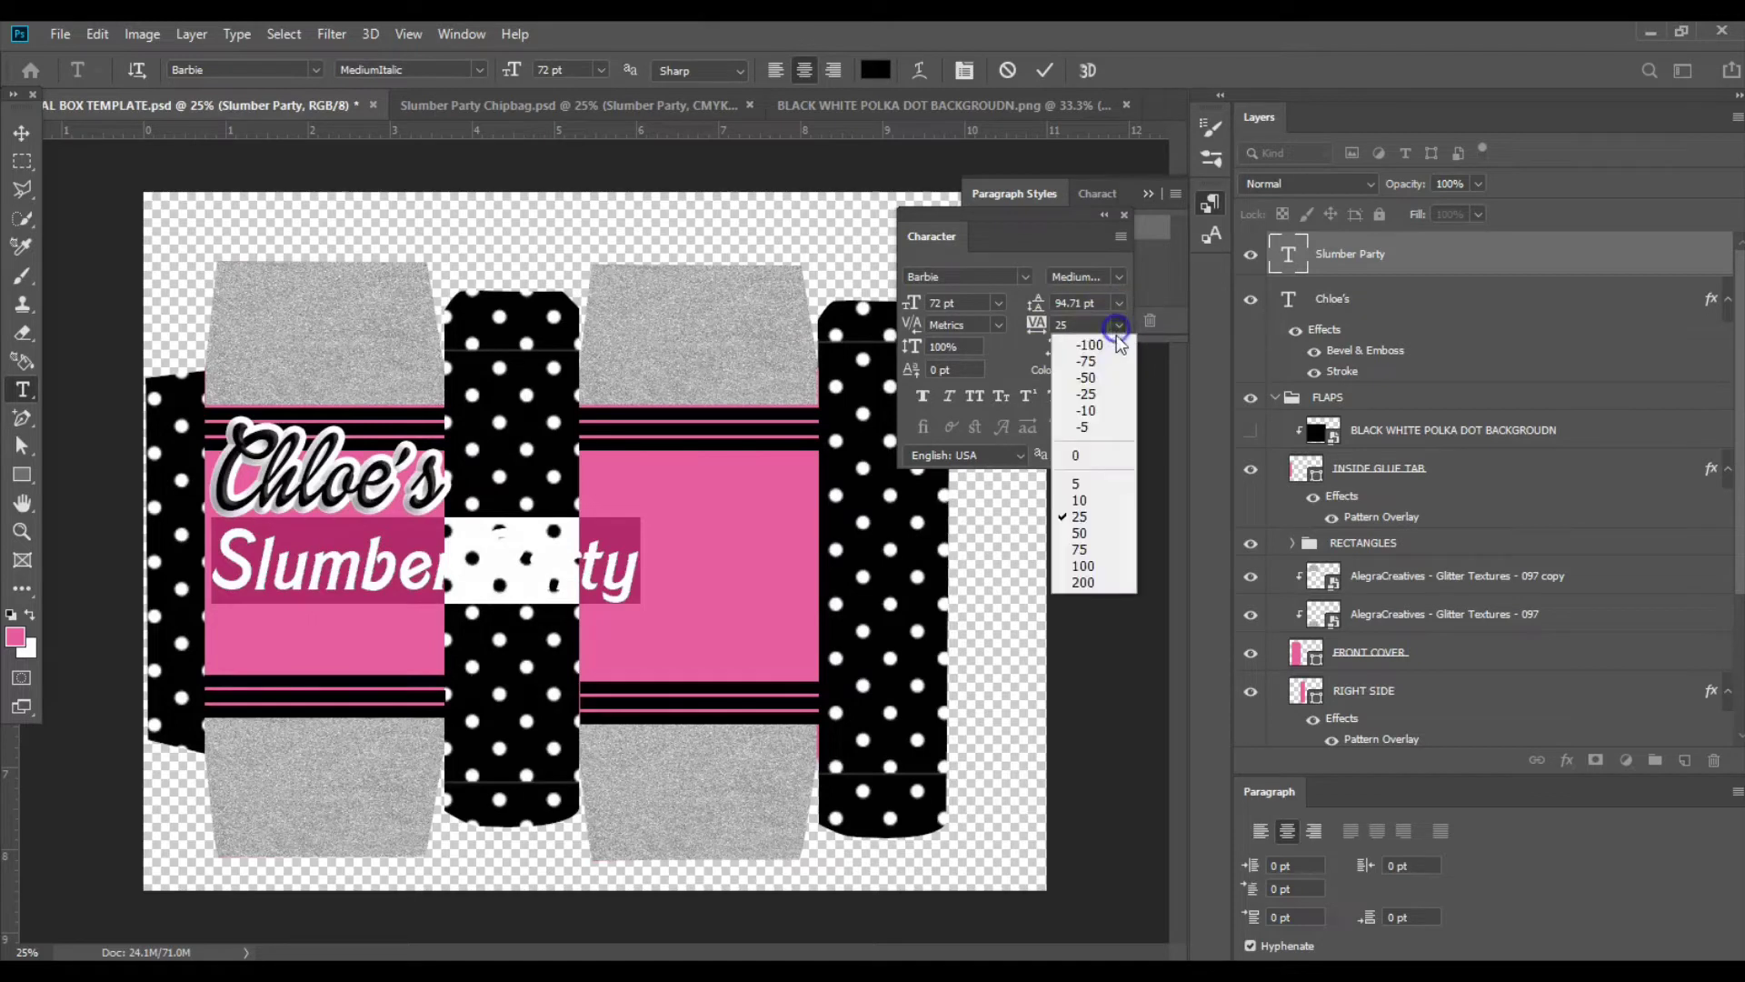
left_click(1094, 378)
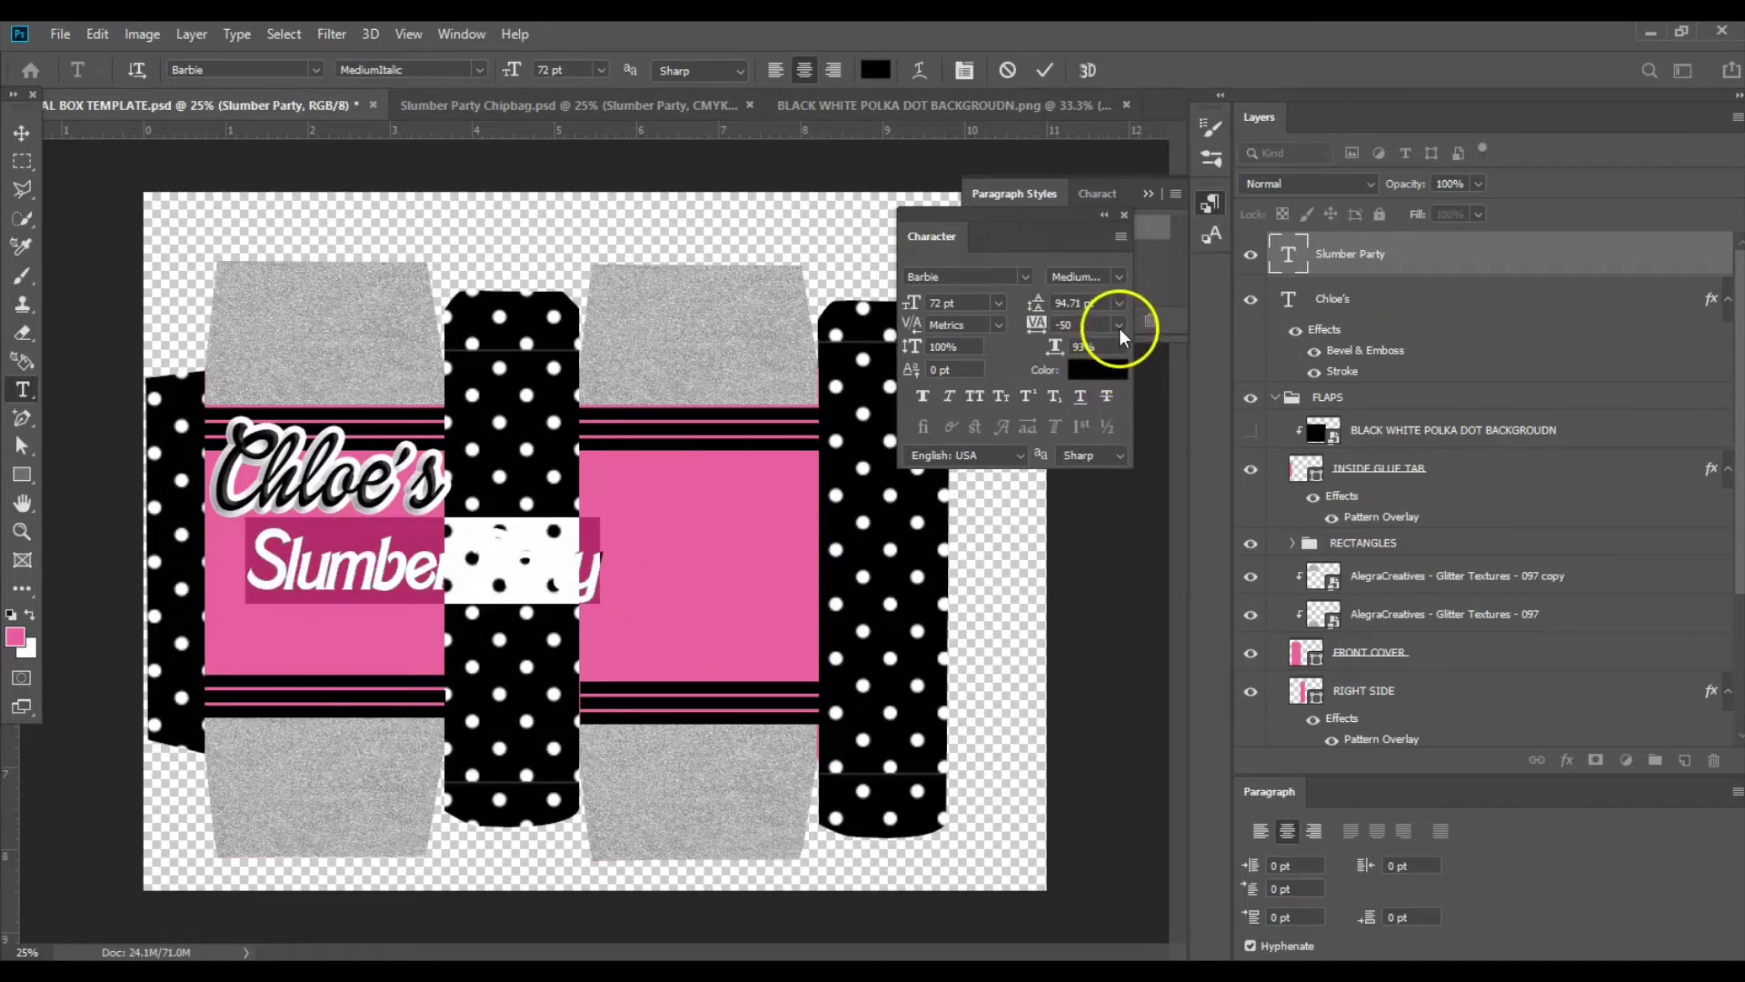
Try white (ffffff) as the Slumber Party text color and compare it with the subtitle in Slumber Party Chipbag.psd.
left_click(1096, 371)
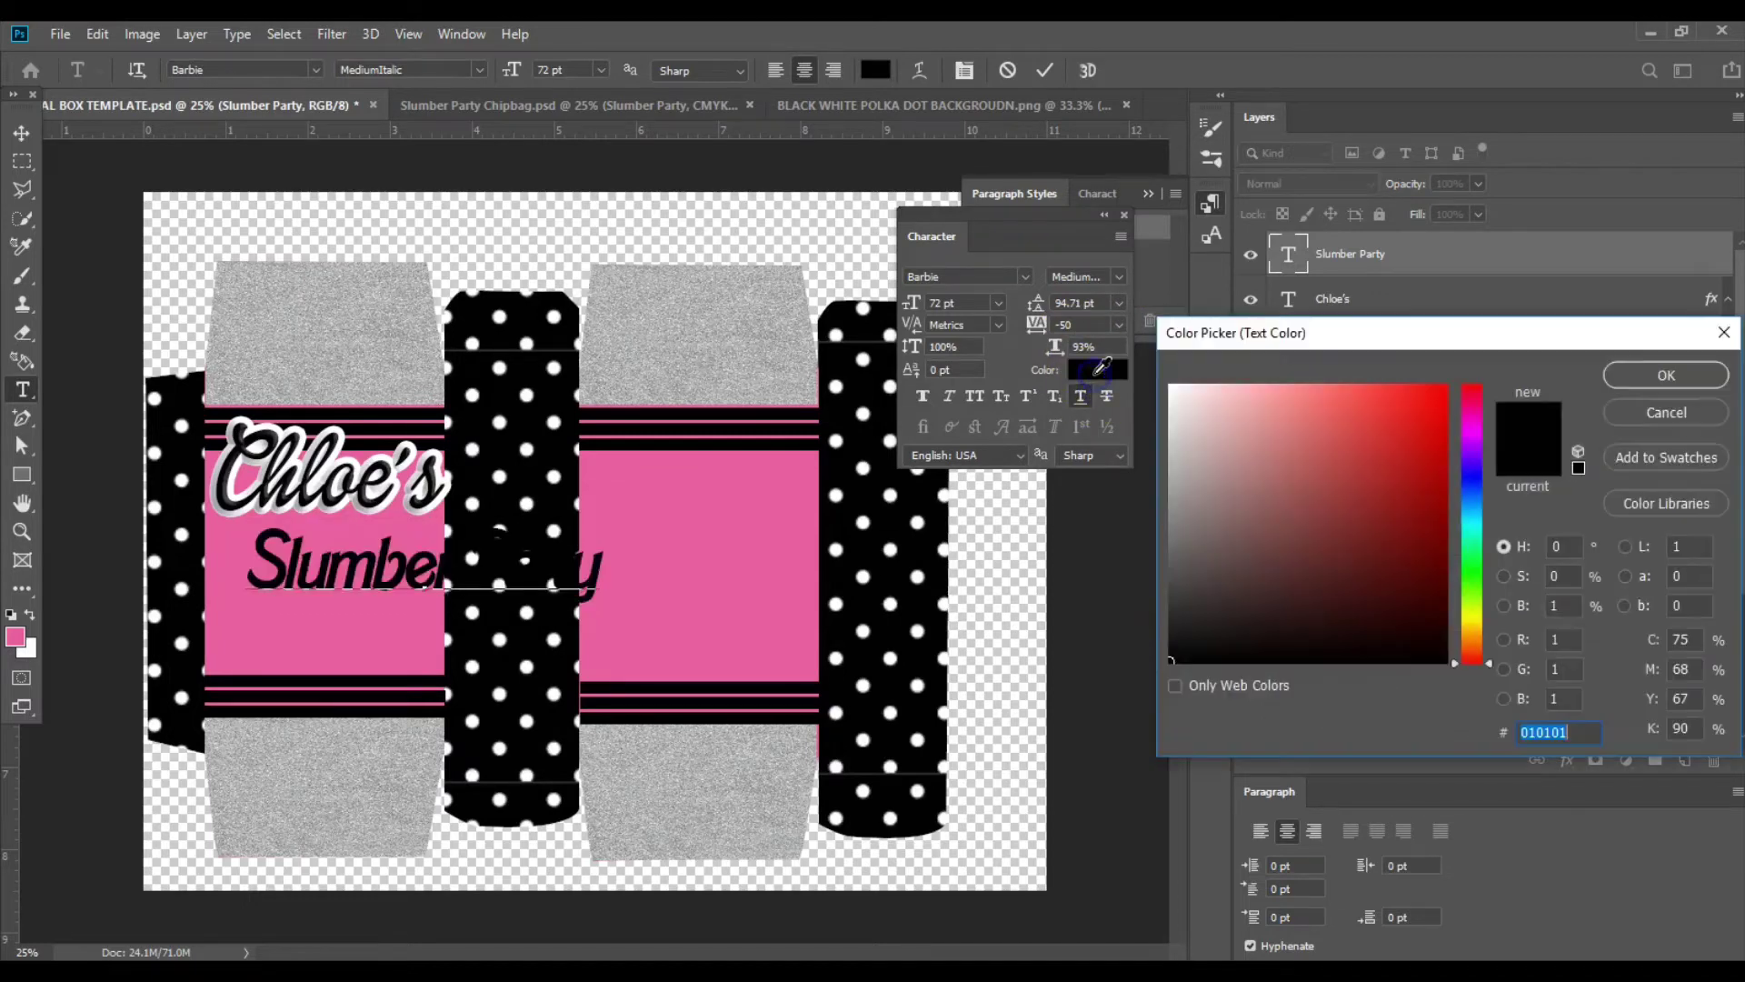
left_click(440, 480)
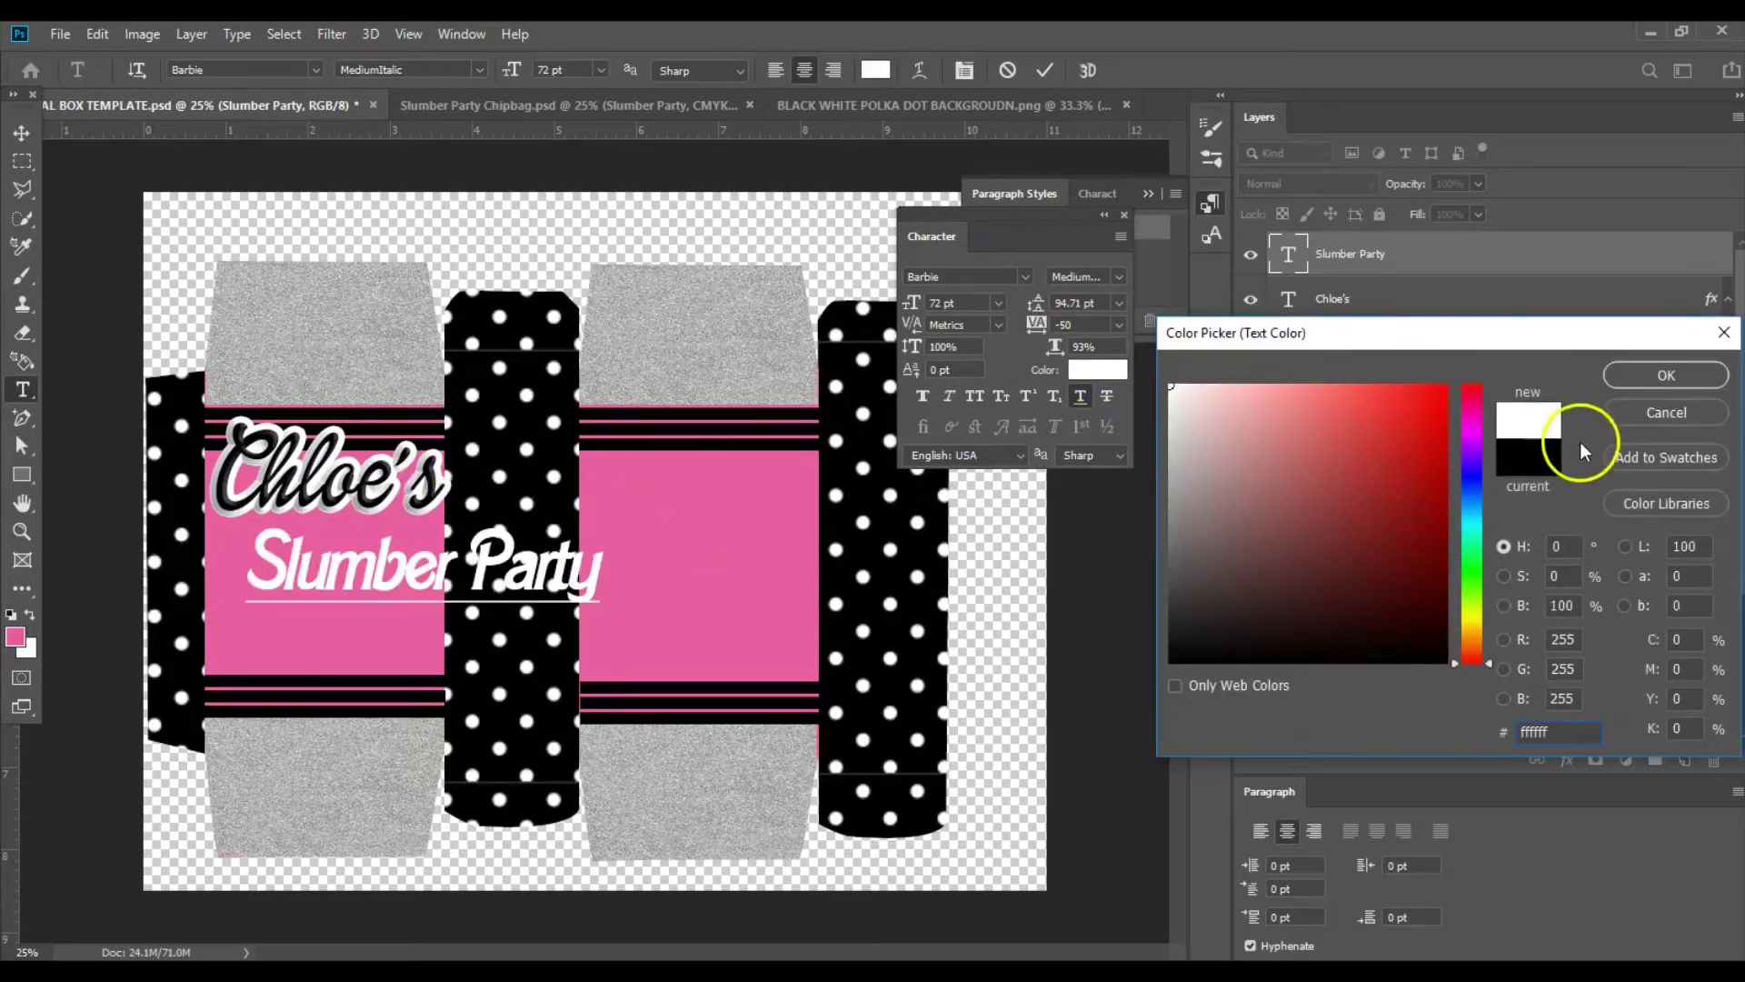
left_click(1635, 374)
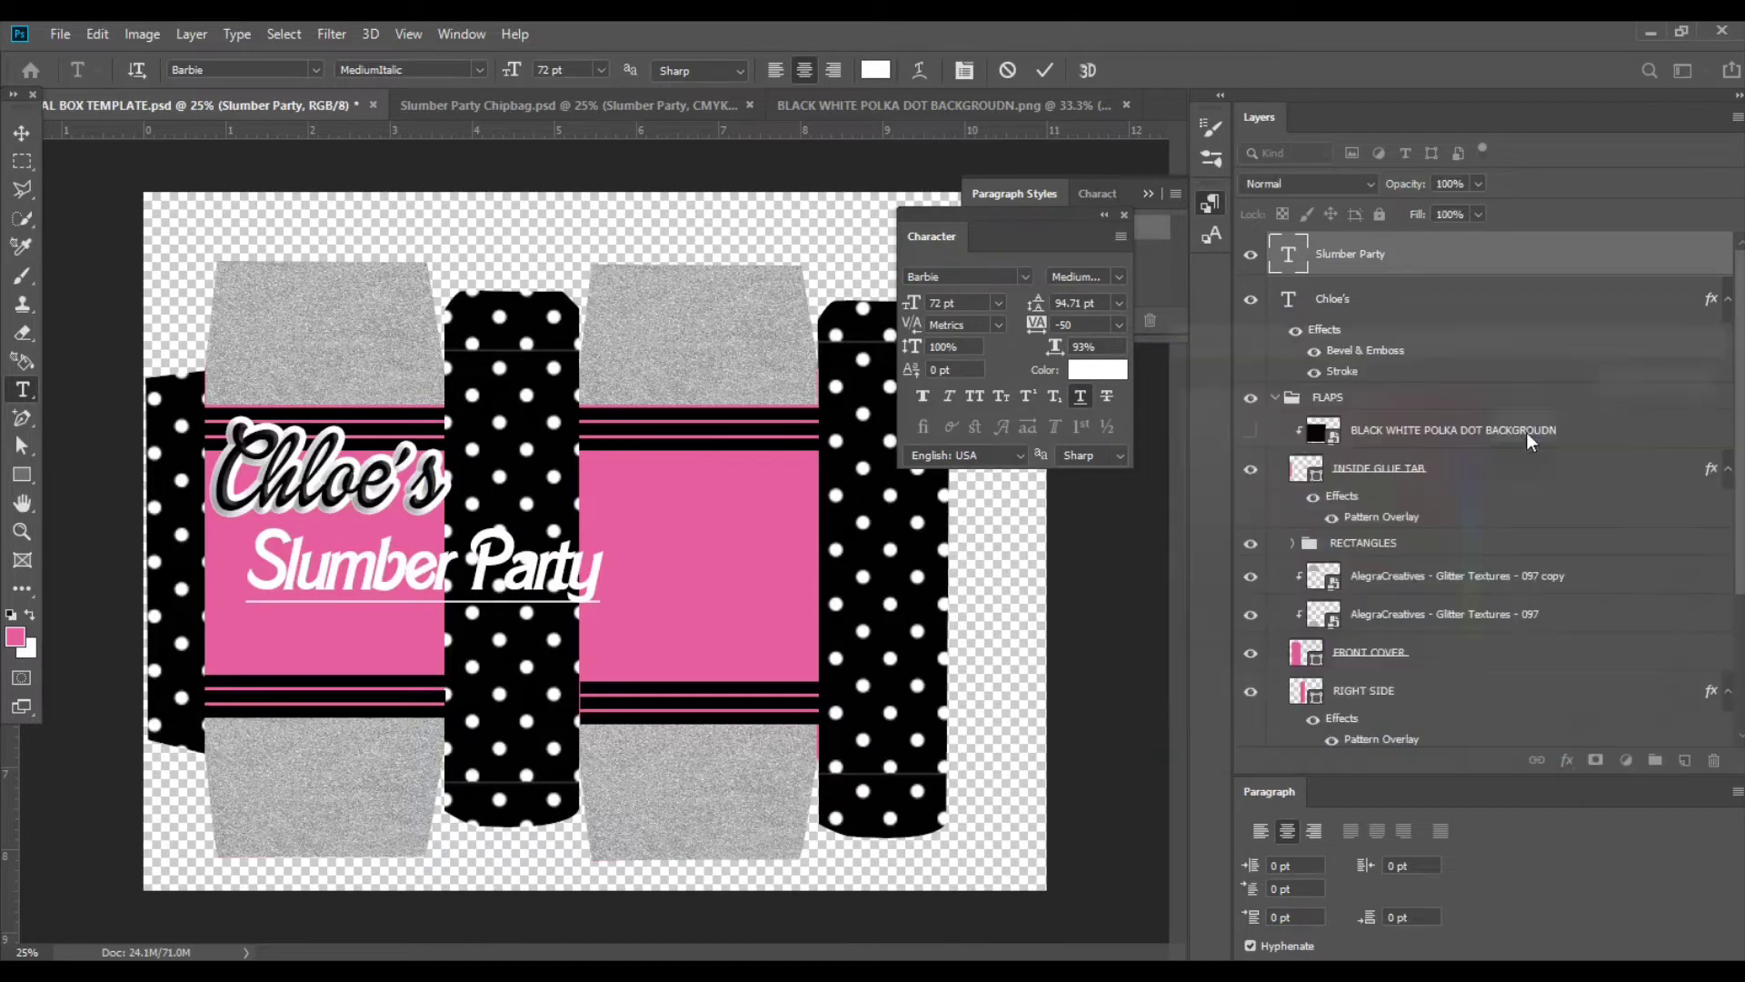
left_click(689, 104)
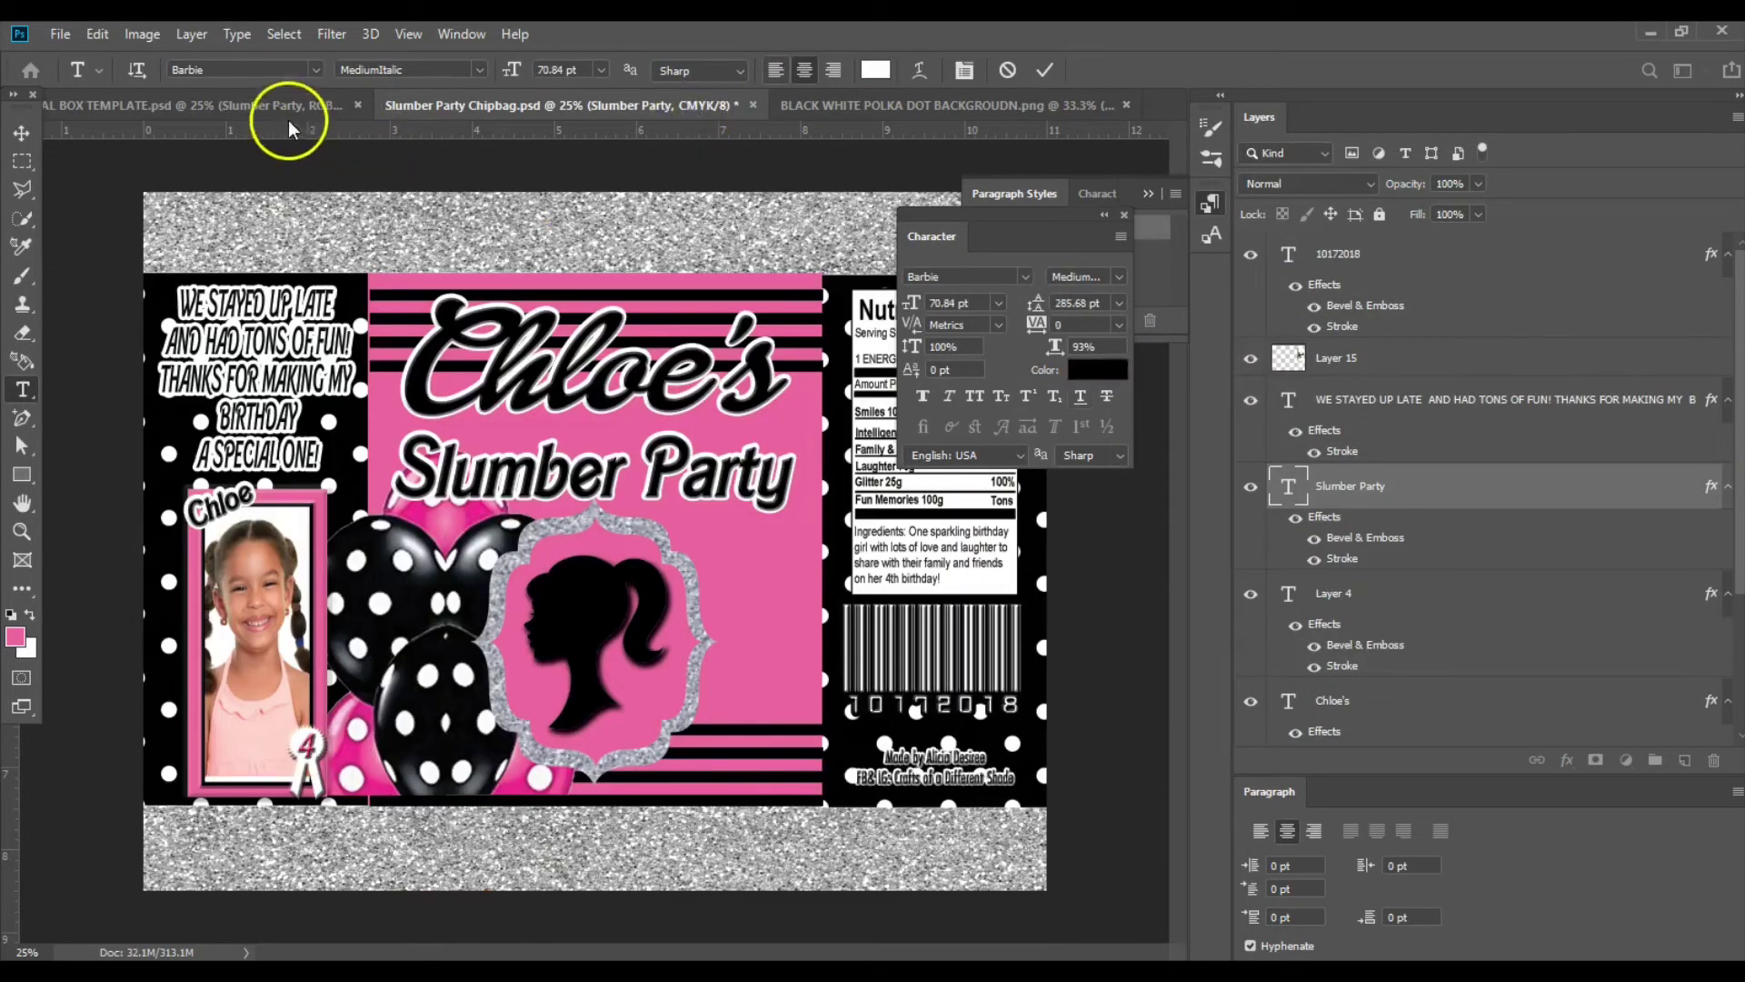
Set the box template's Slumber Party text color to black (010101), sampled from the polka dot side panel.
left_click(1102, 380)
left_click_drag(505, 411, 511, 439)
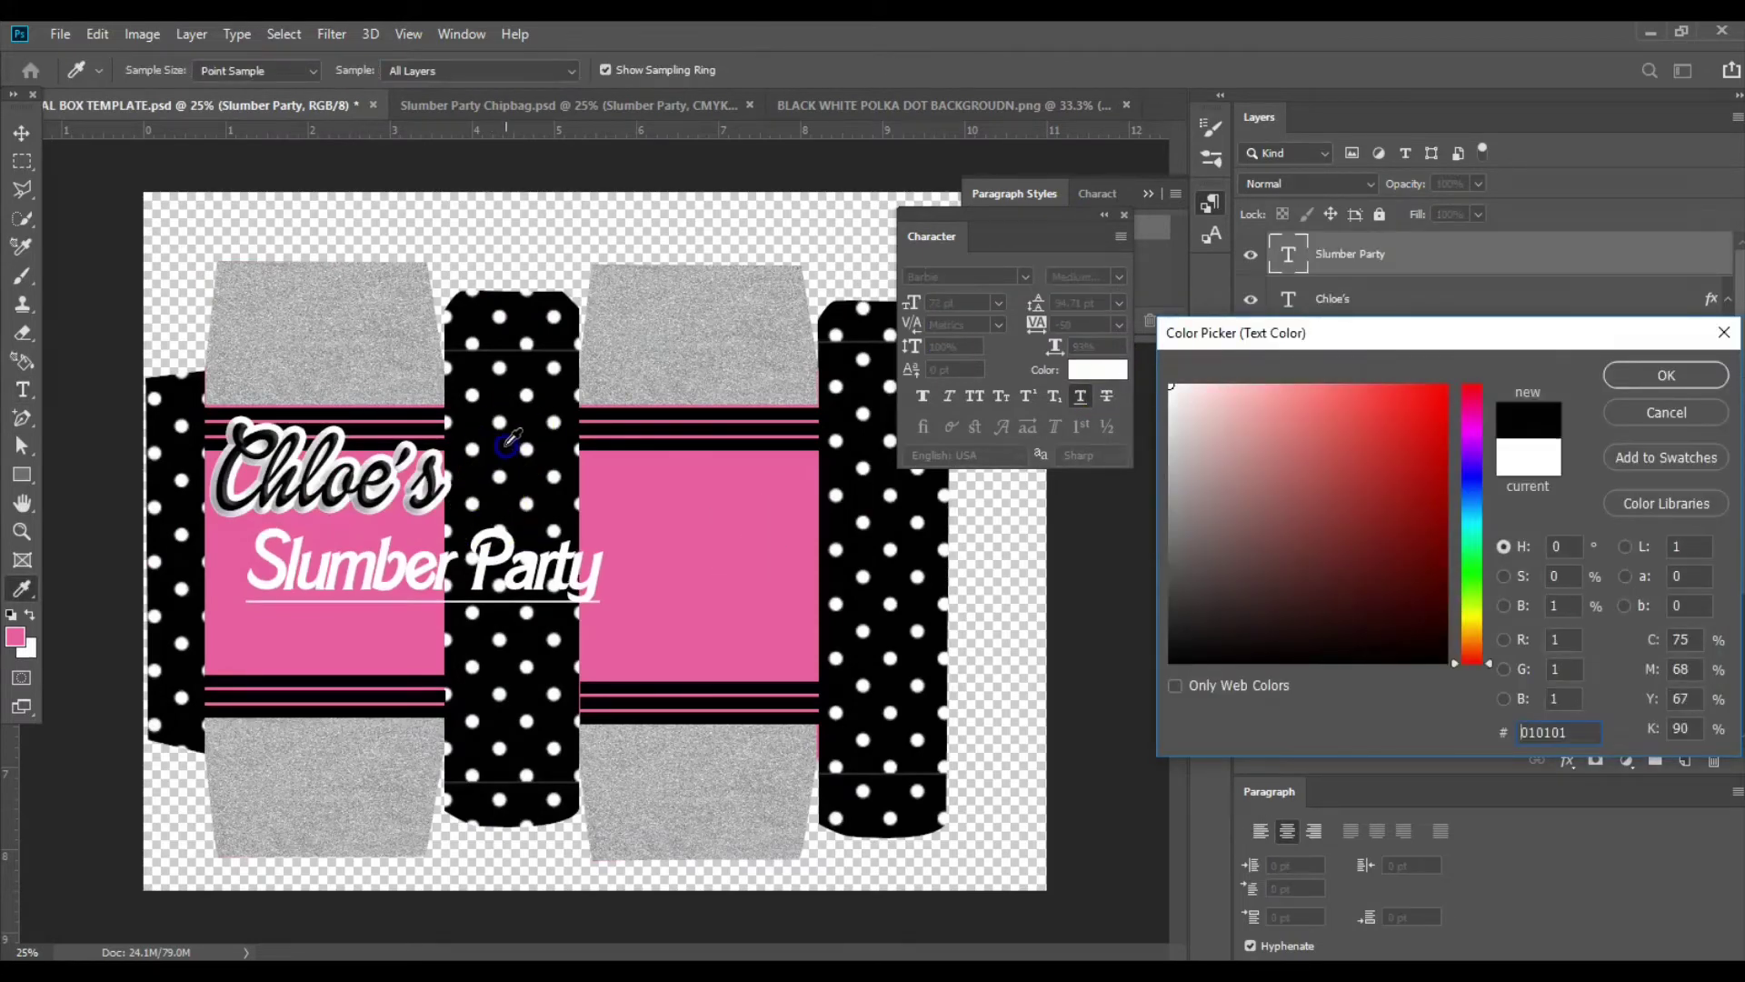
left_click(1647, 376)
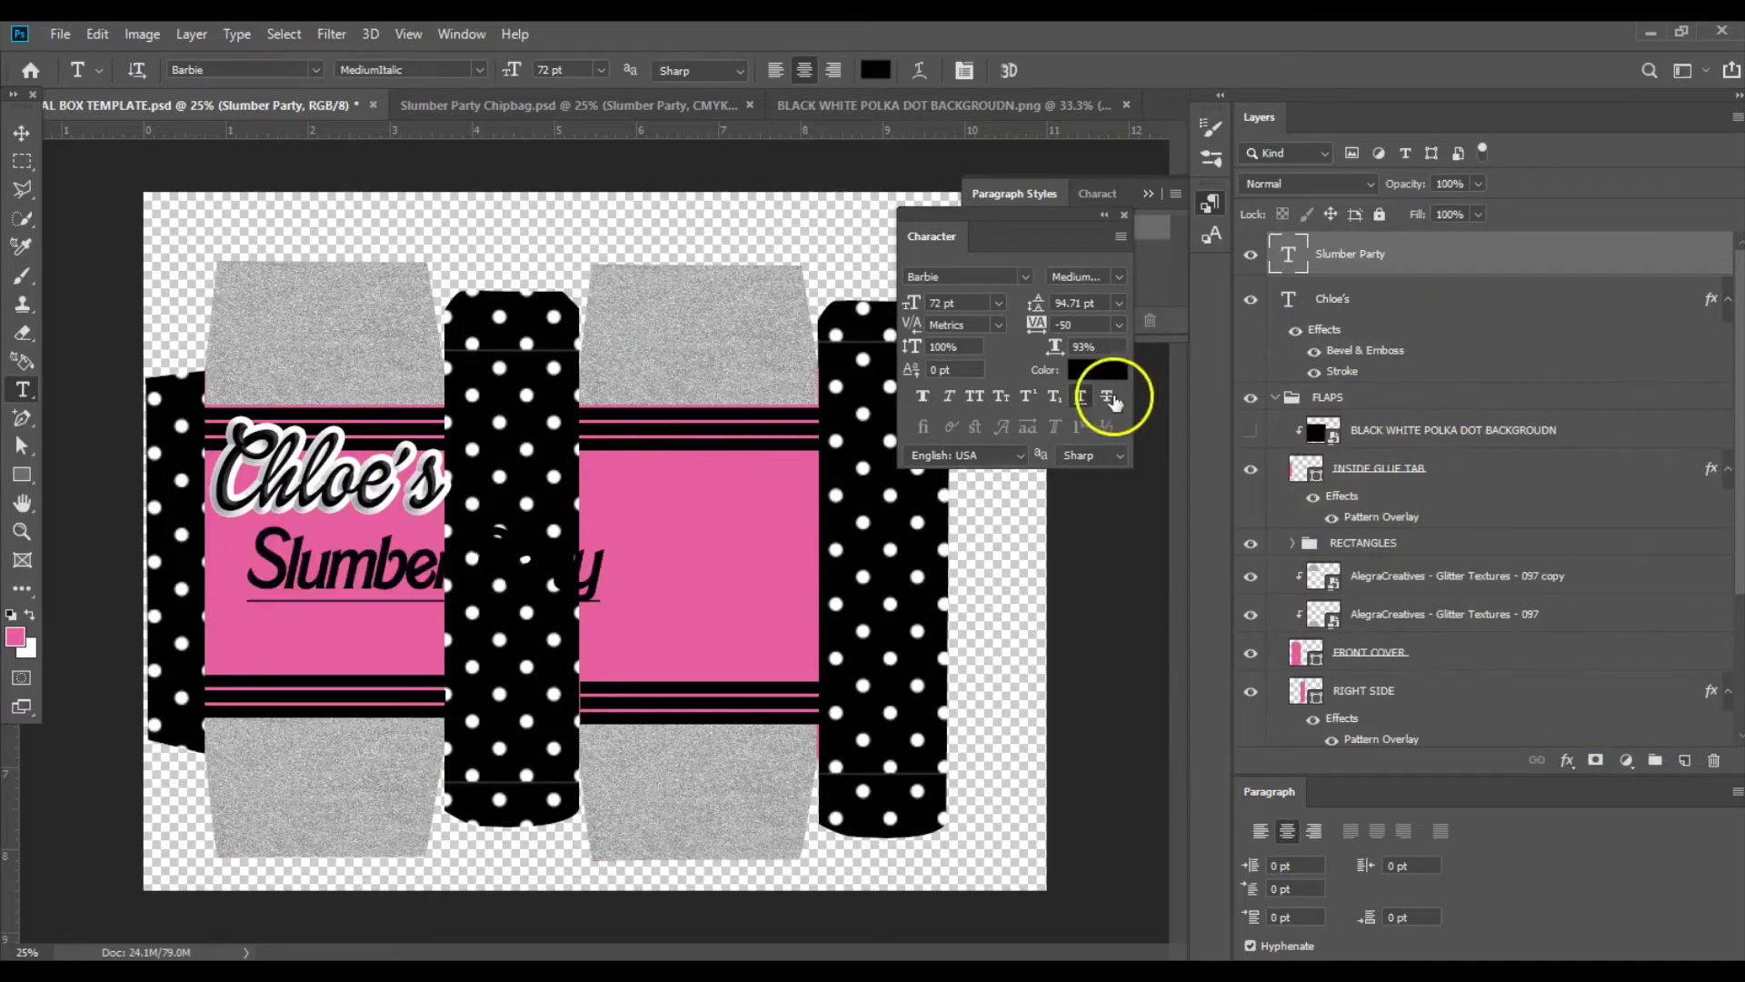
Copy the birthday name layer's style onto the Slumber Party layer and remove the underline from the Slumber Party text.
right_click(1363, 309)
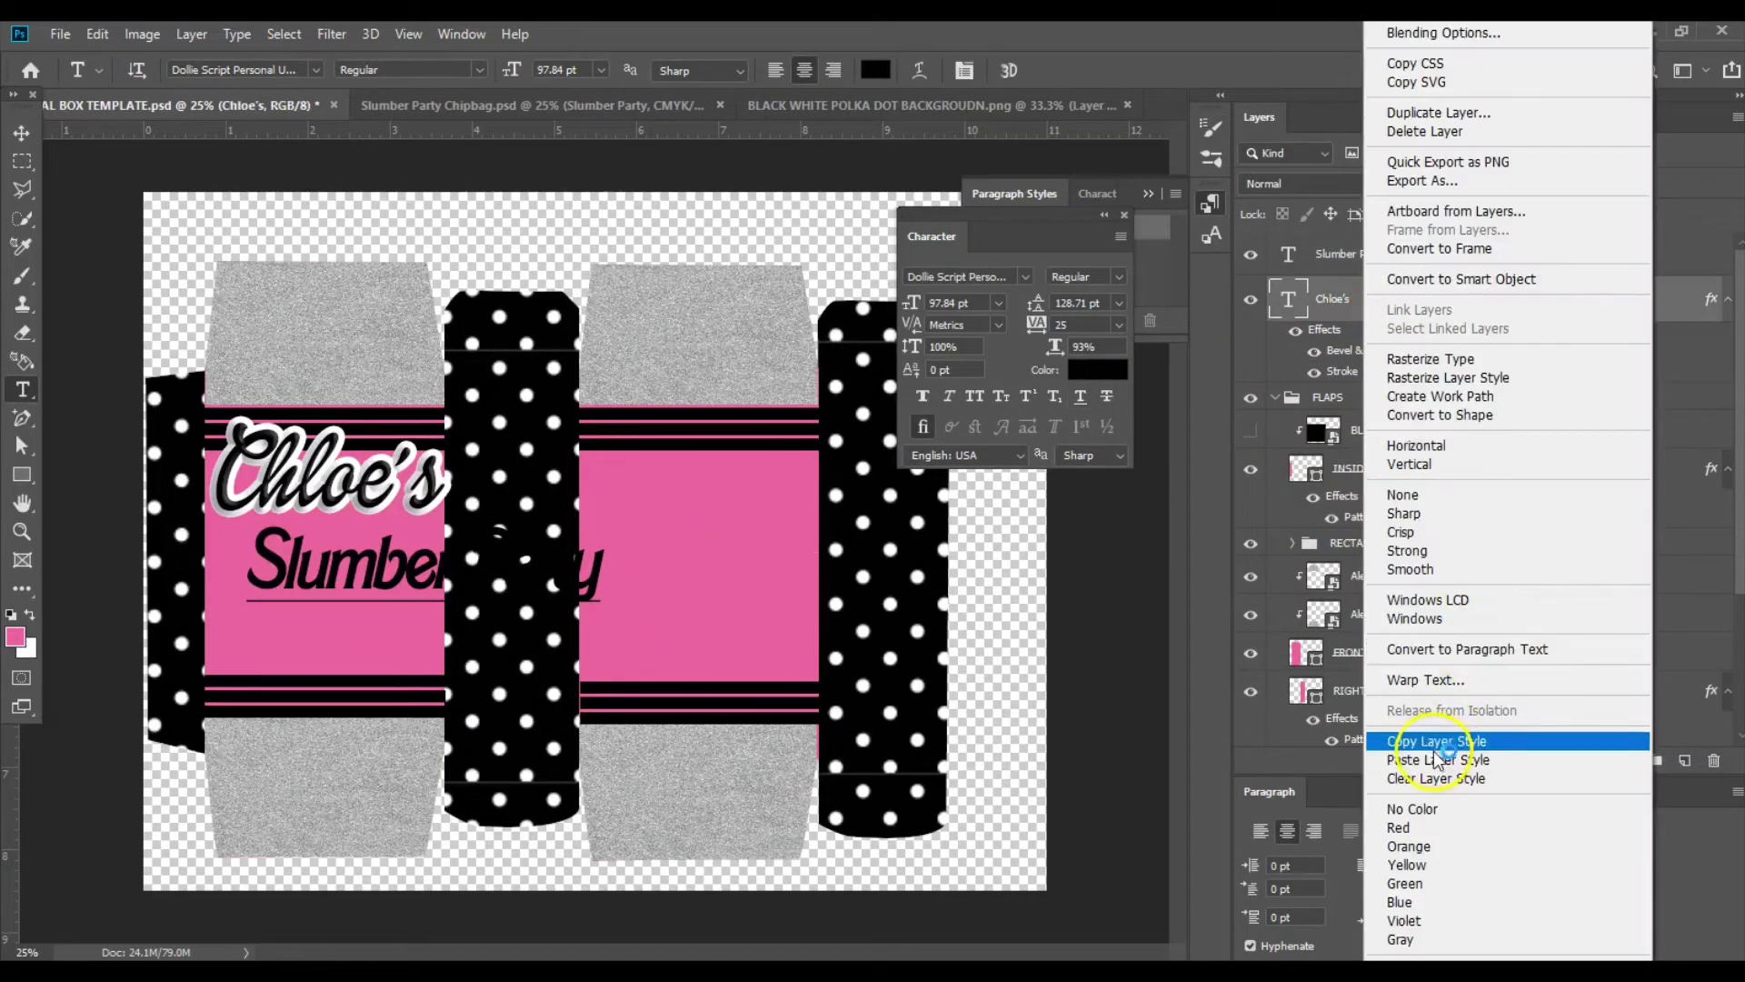
left_click(1434, 742)
right_click(1378, 265)
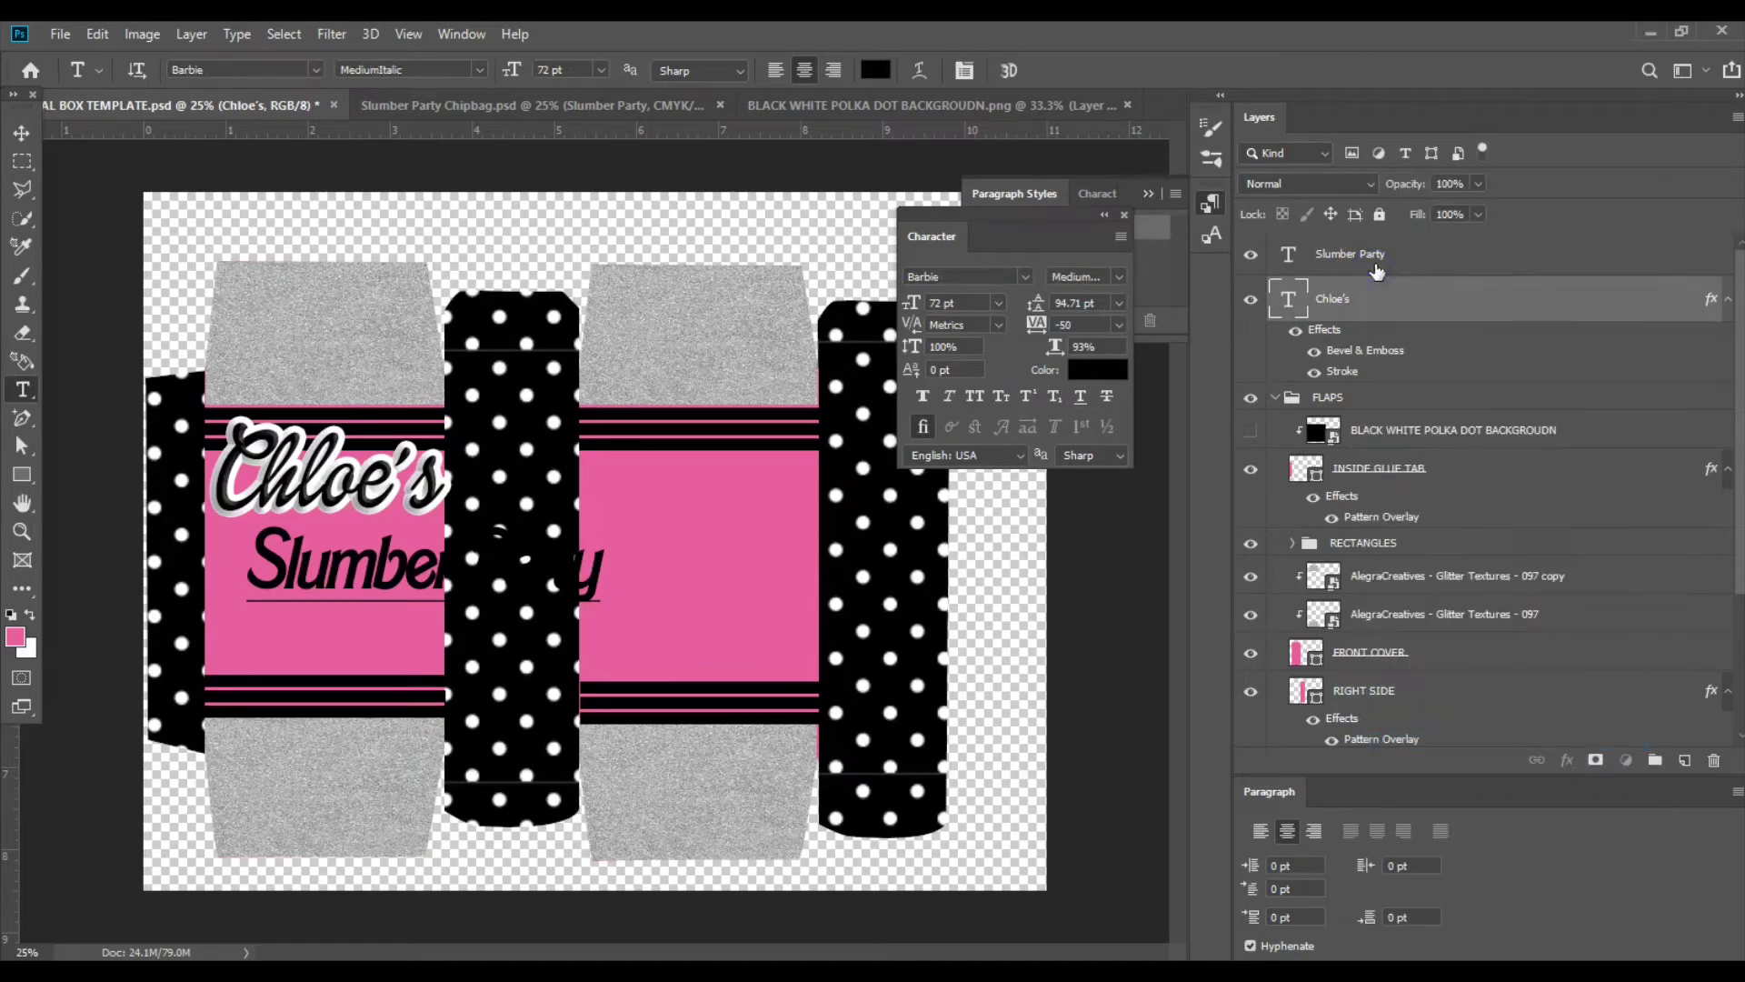
left_click(1376, 267)
right_click(1388, 259)
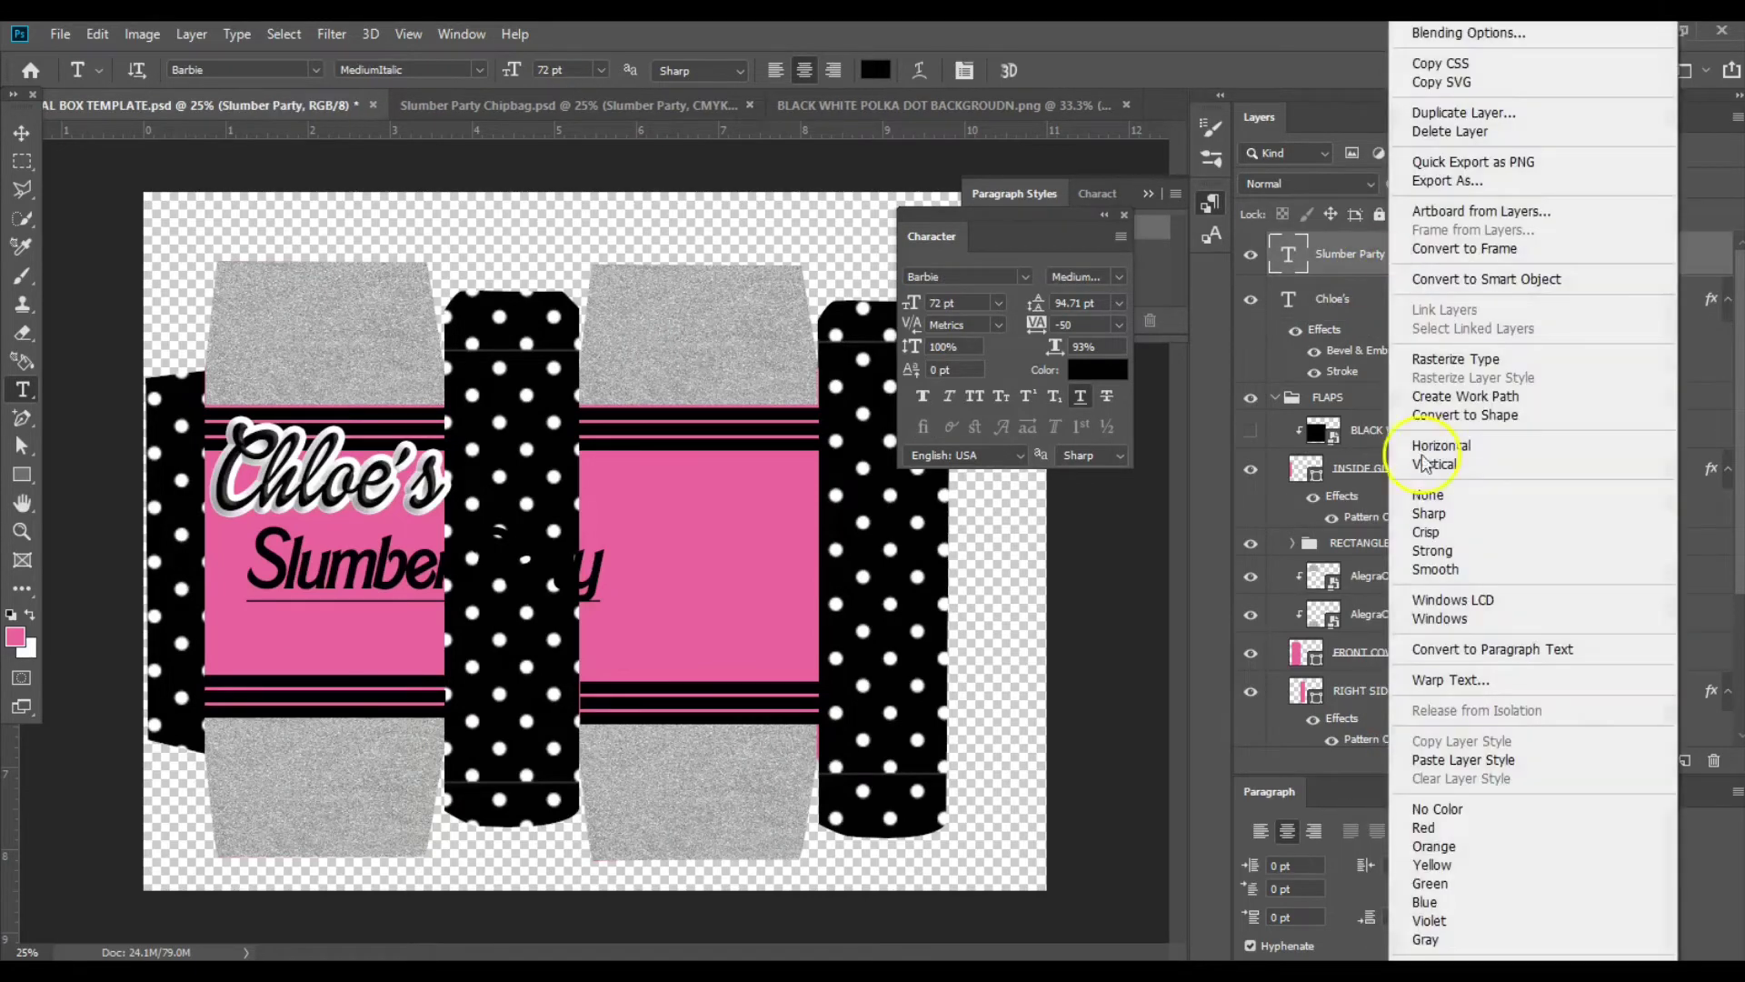
left_click(1421, 758)
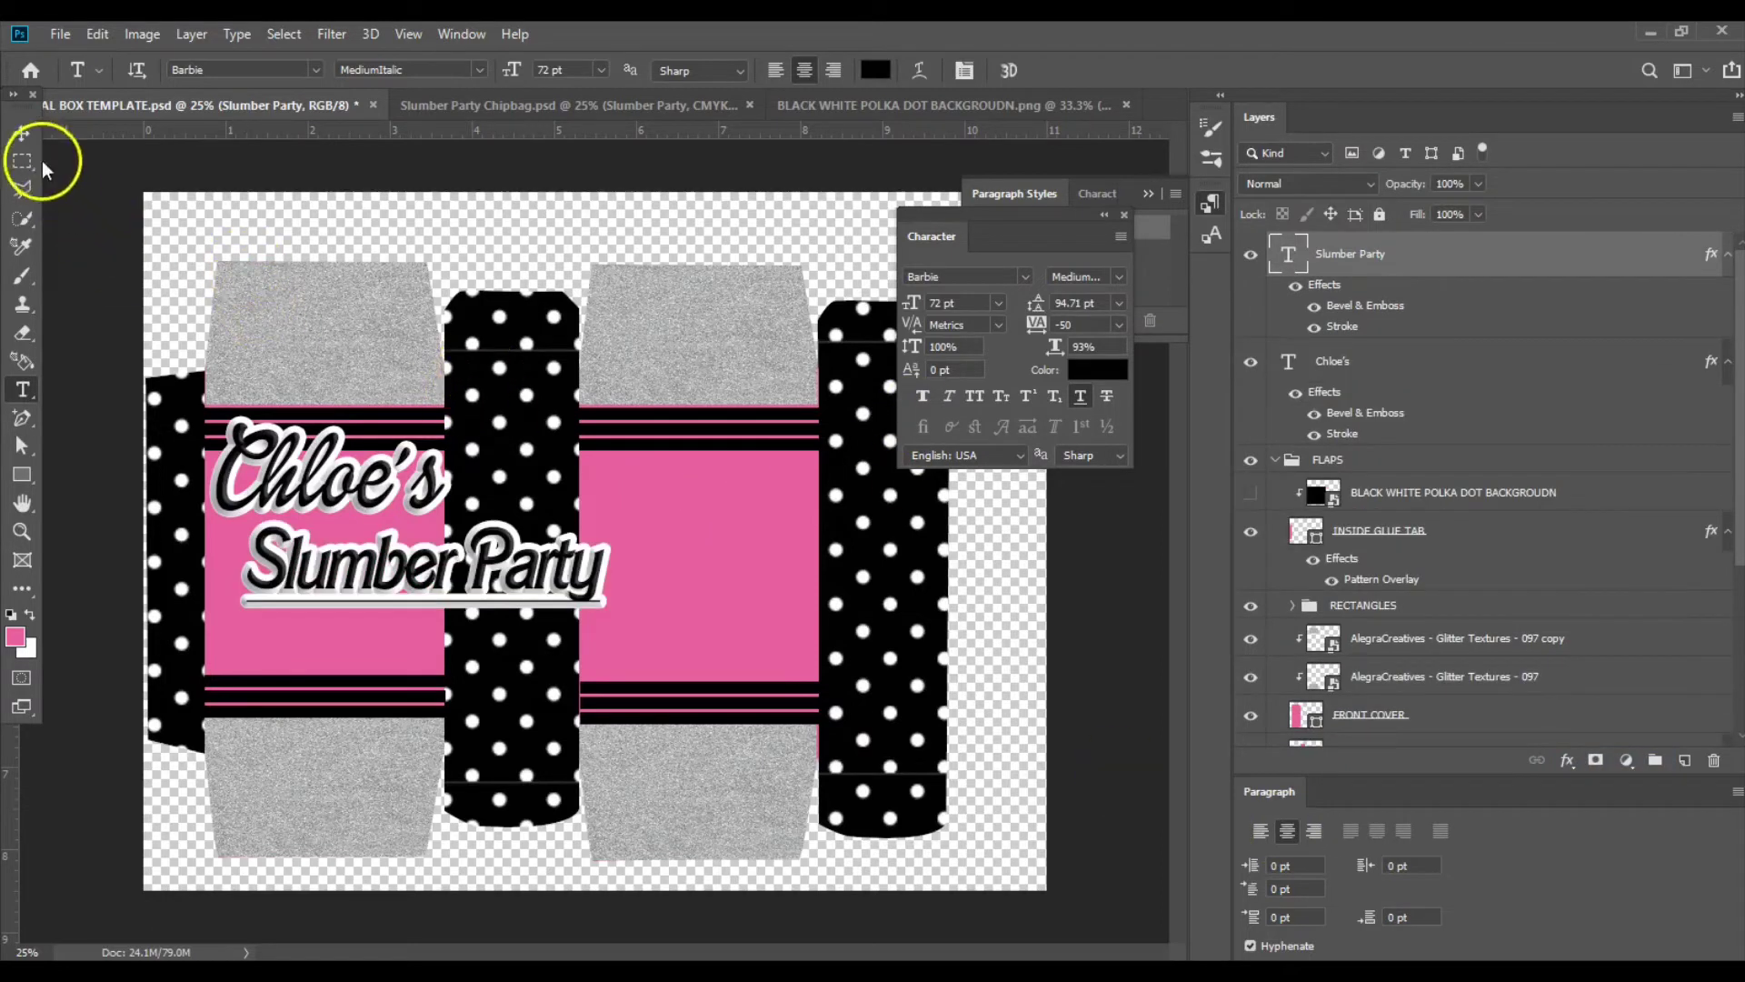
left_click(1082, 398)
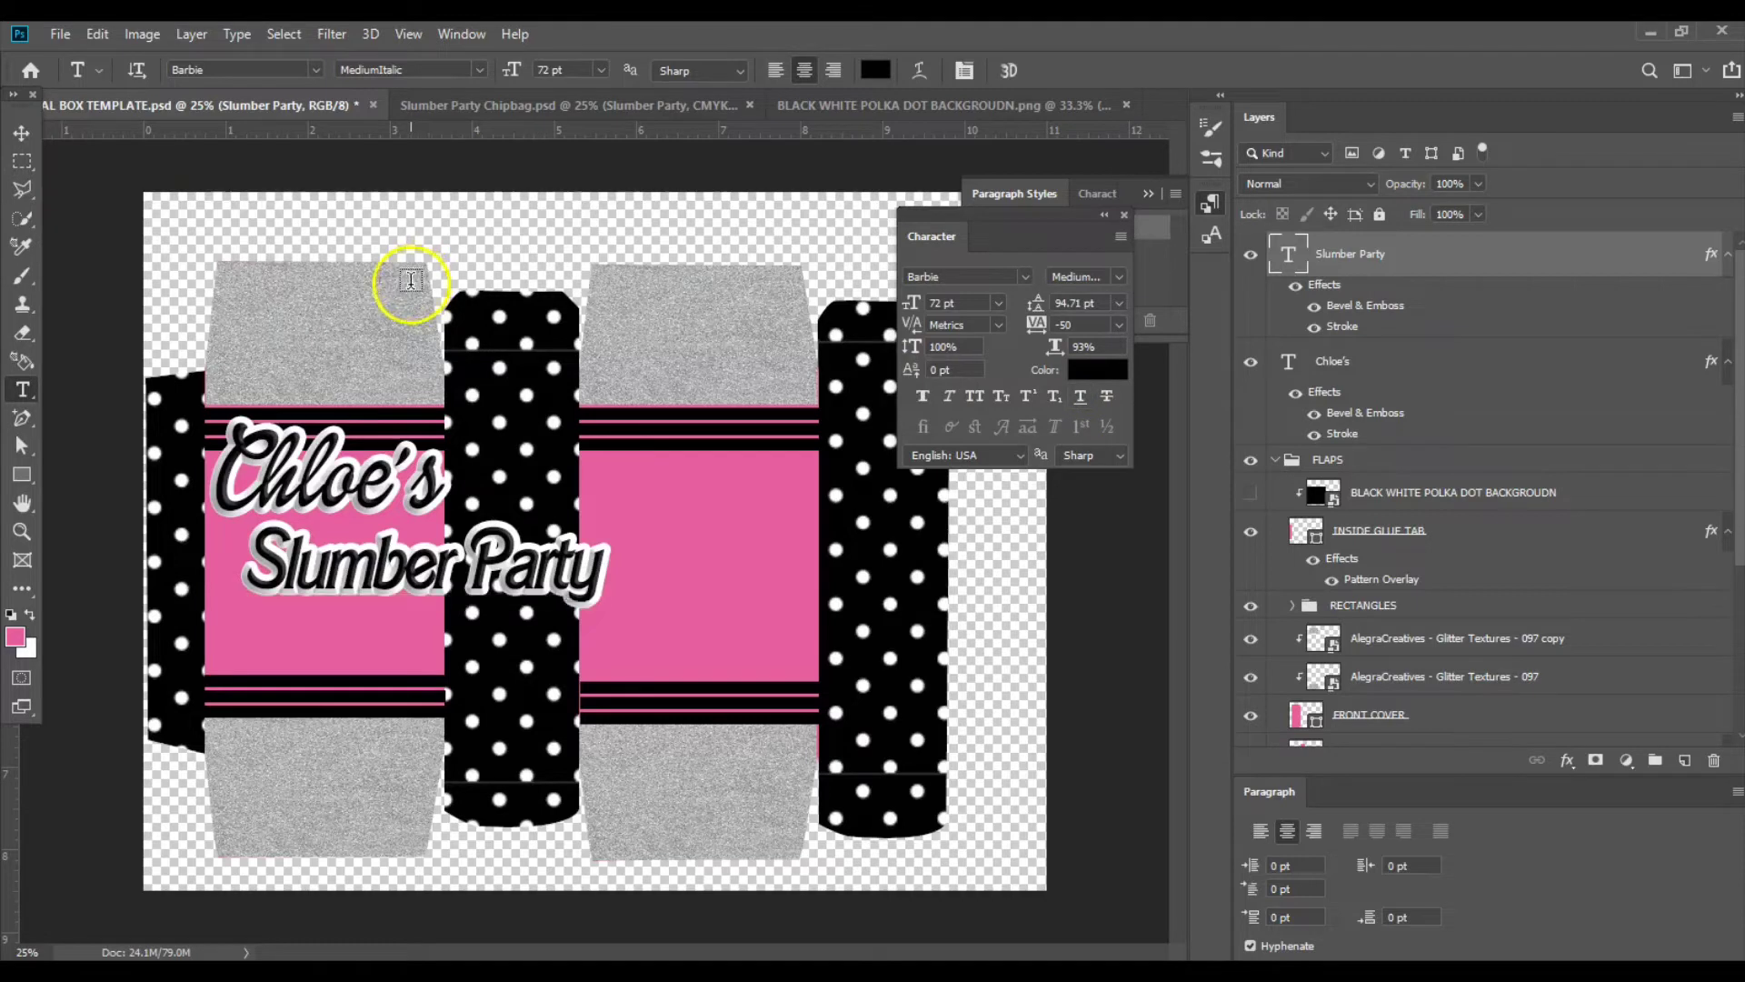
Scale the Slumber Party text to about 57% and center it on the front cover directly below the birthday name.
left_click(27, 132)
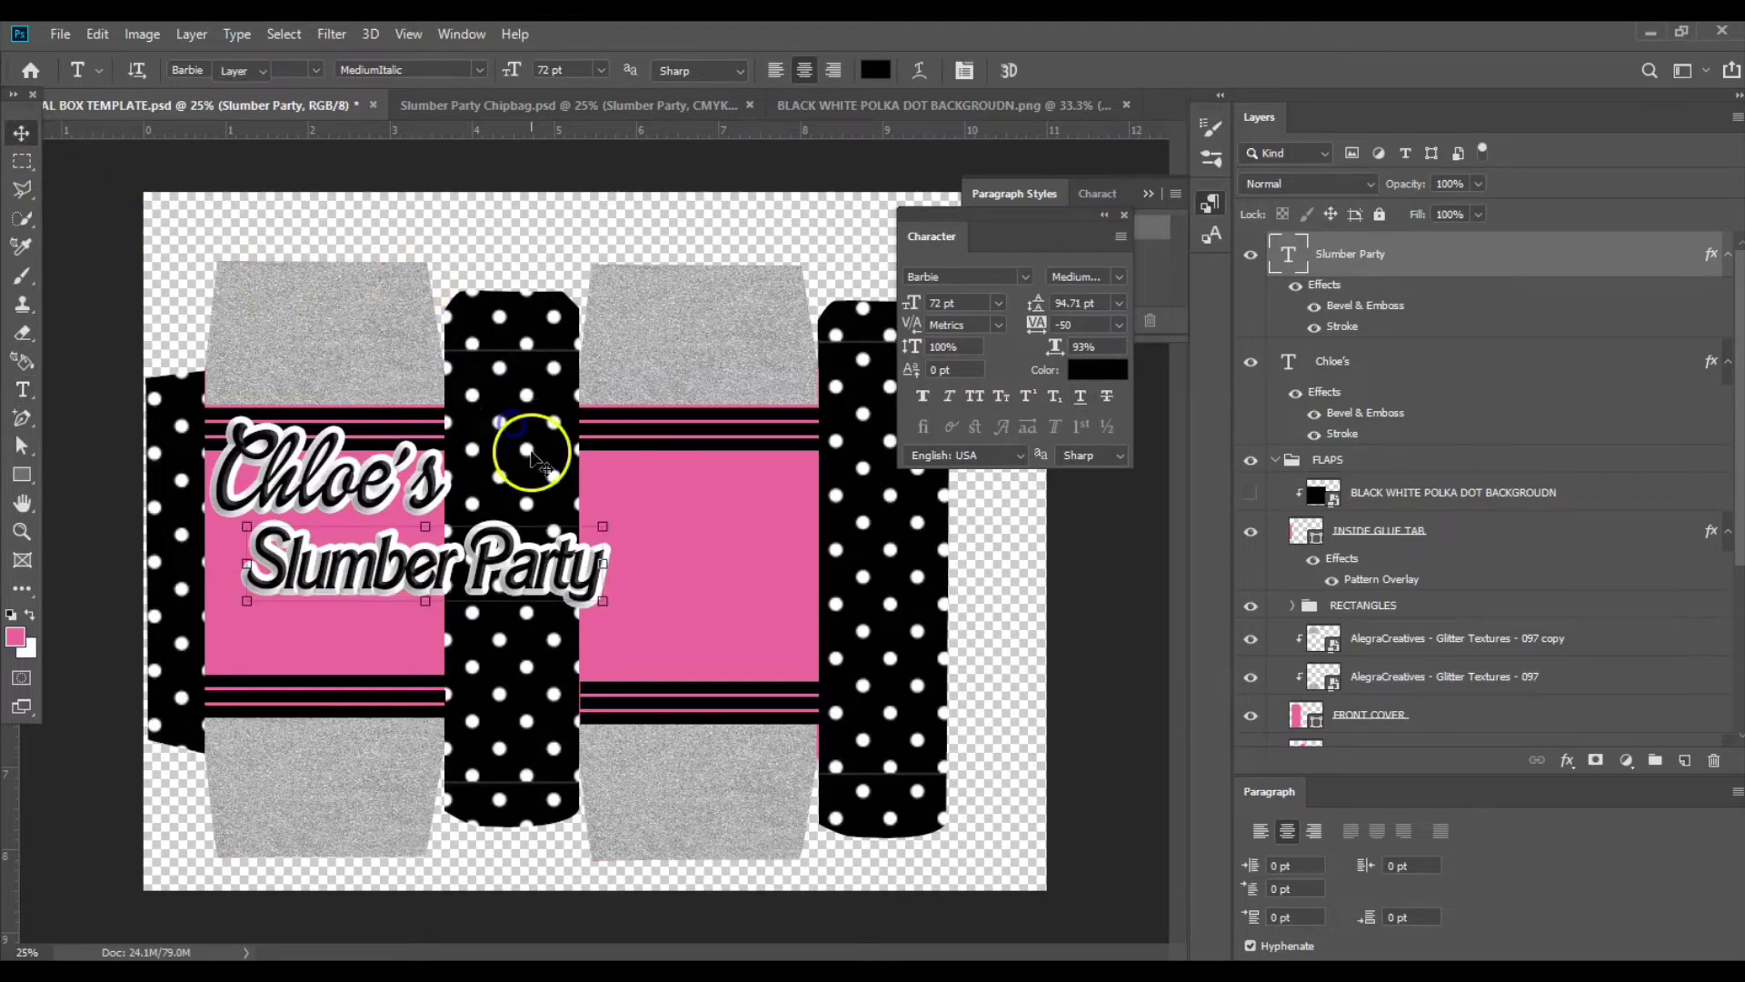
key("ctrl+t")
left_click_drag(472, 550, 453, 564)
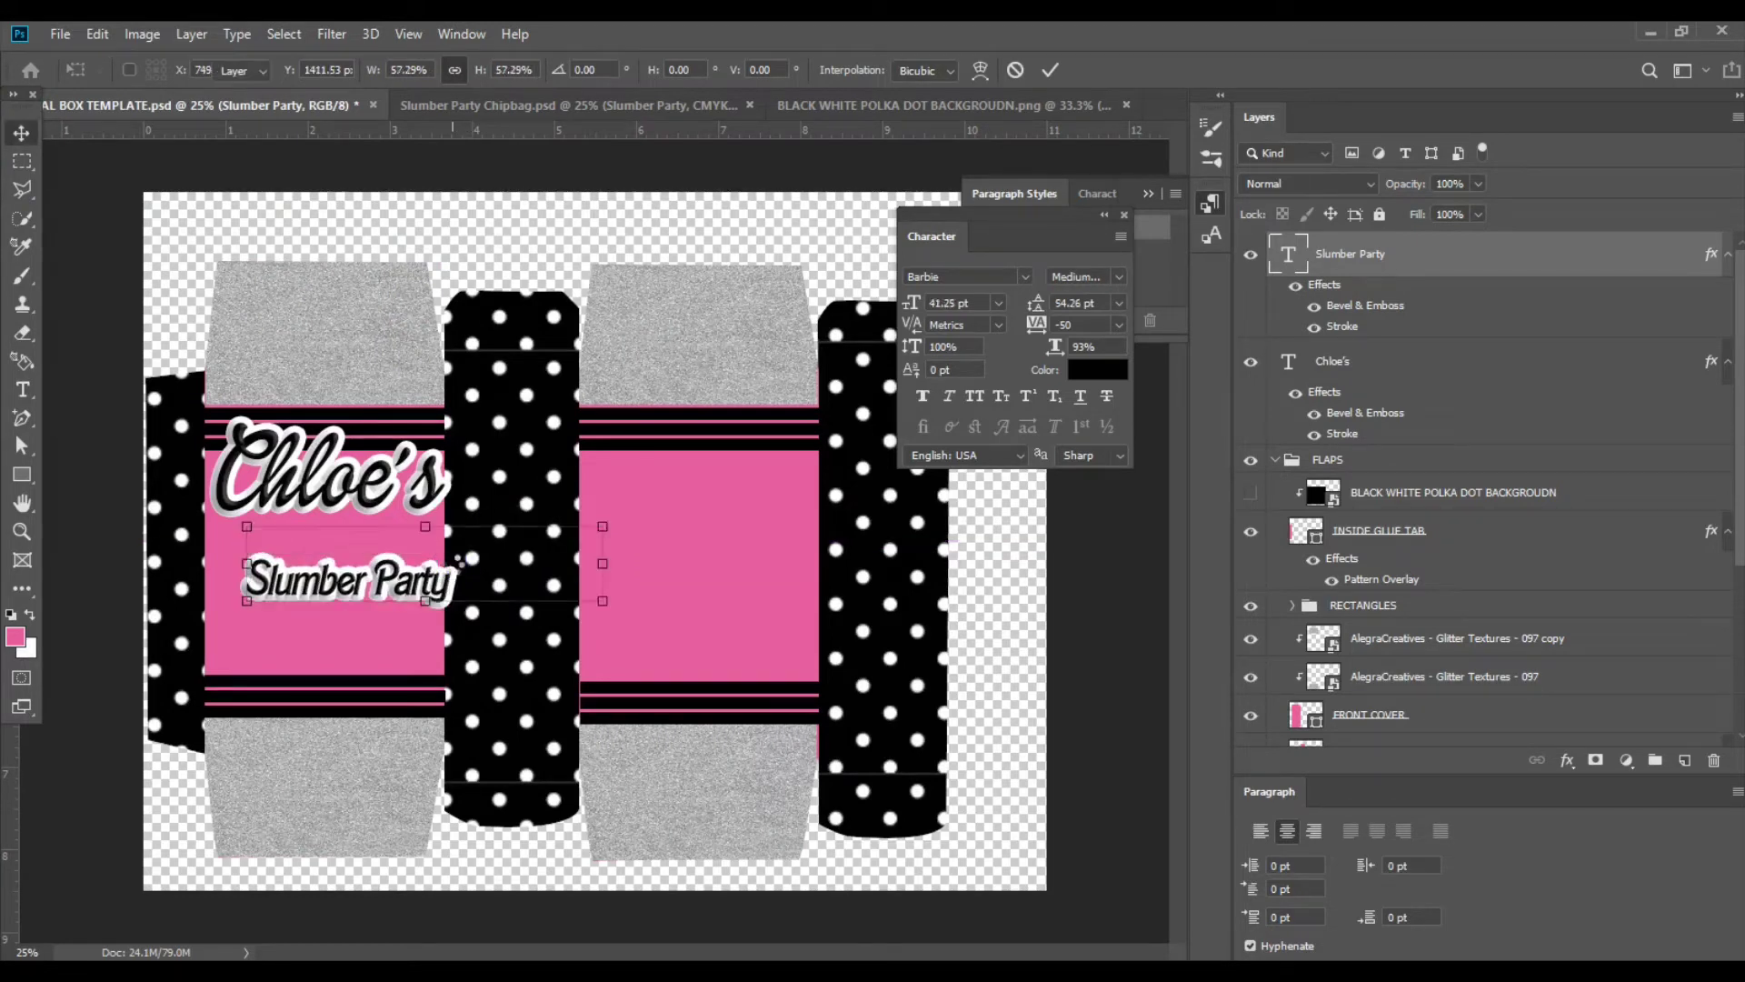
double_click(404, 589)
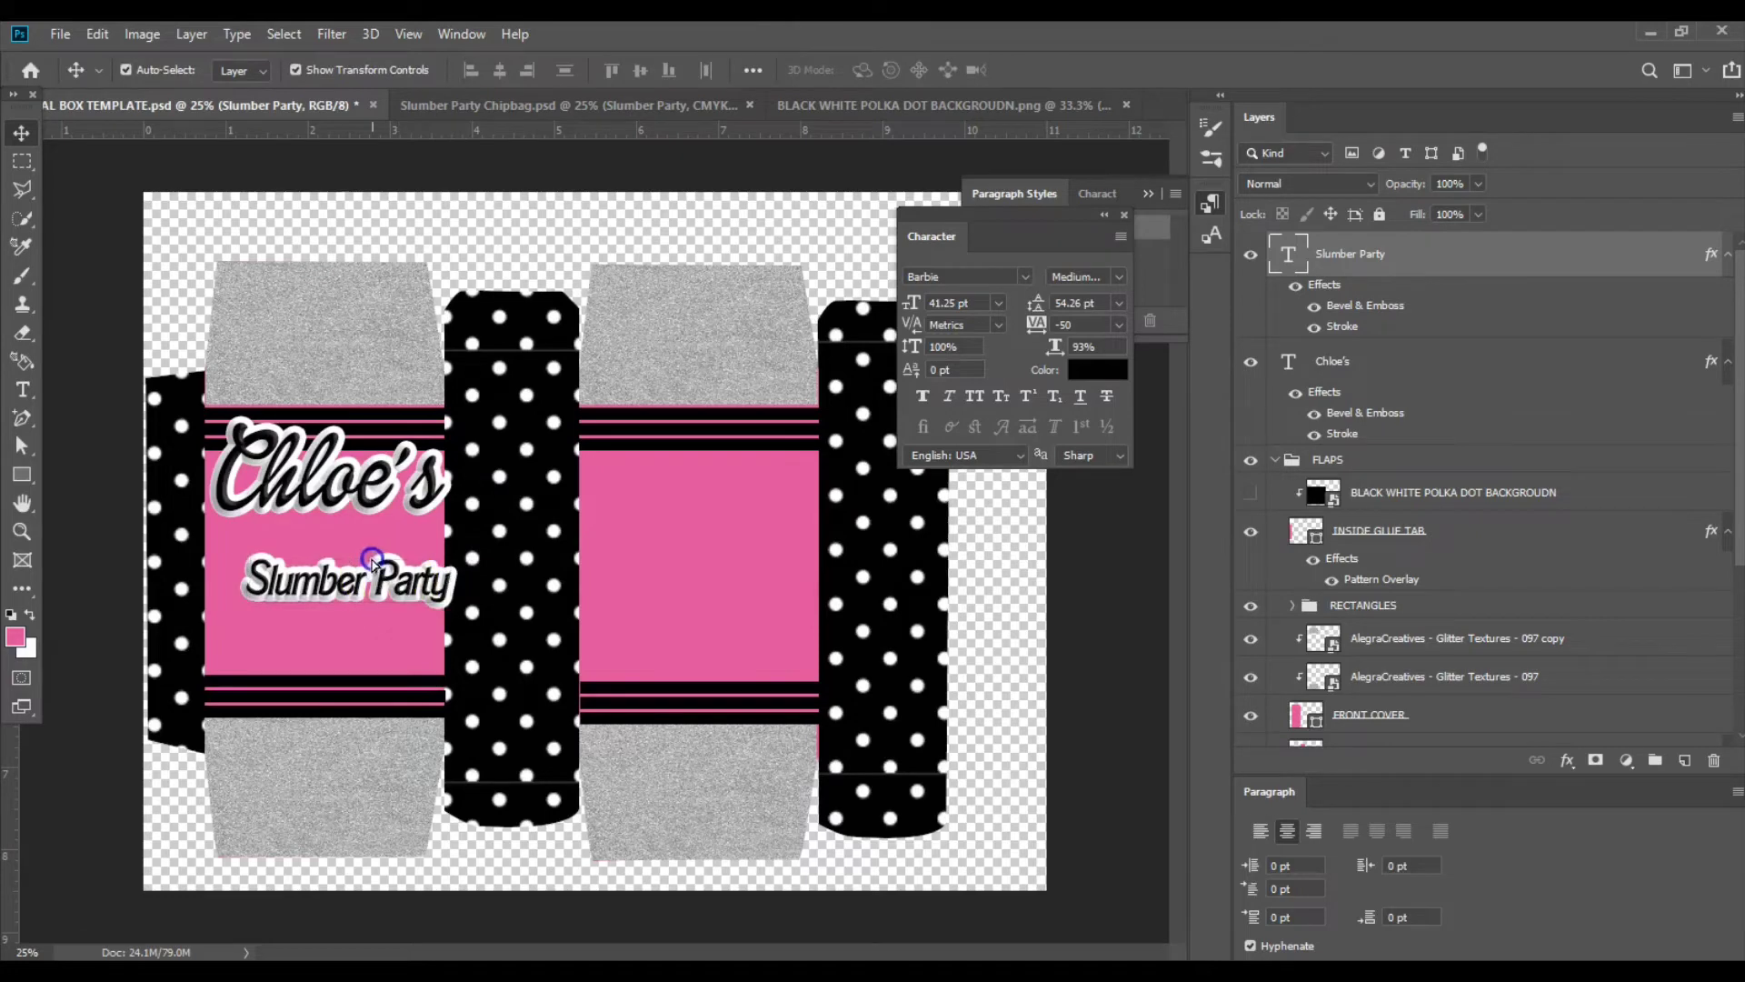
left_click_drag(403, 589, 379, 556)
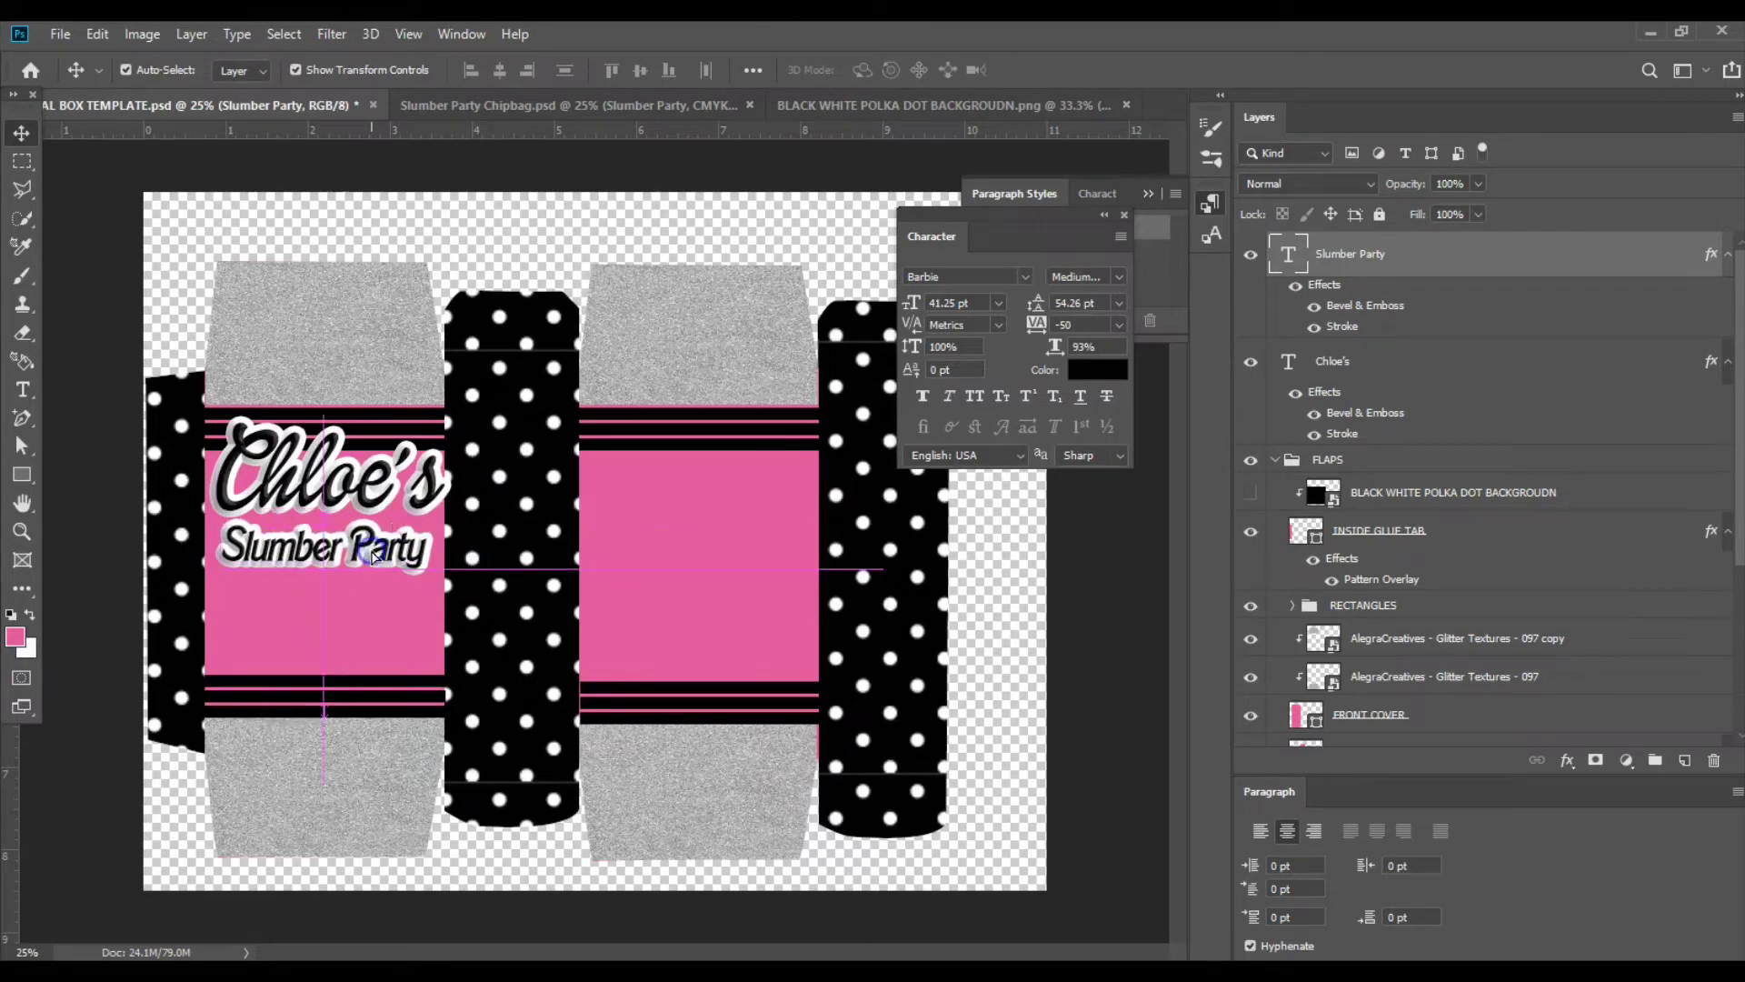
Check the design in Slumber Party Chipbag.psd, and search the Dropbox folder in File Explorer for "frame" before returning to Photoshop.
left_click(653, 107)
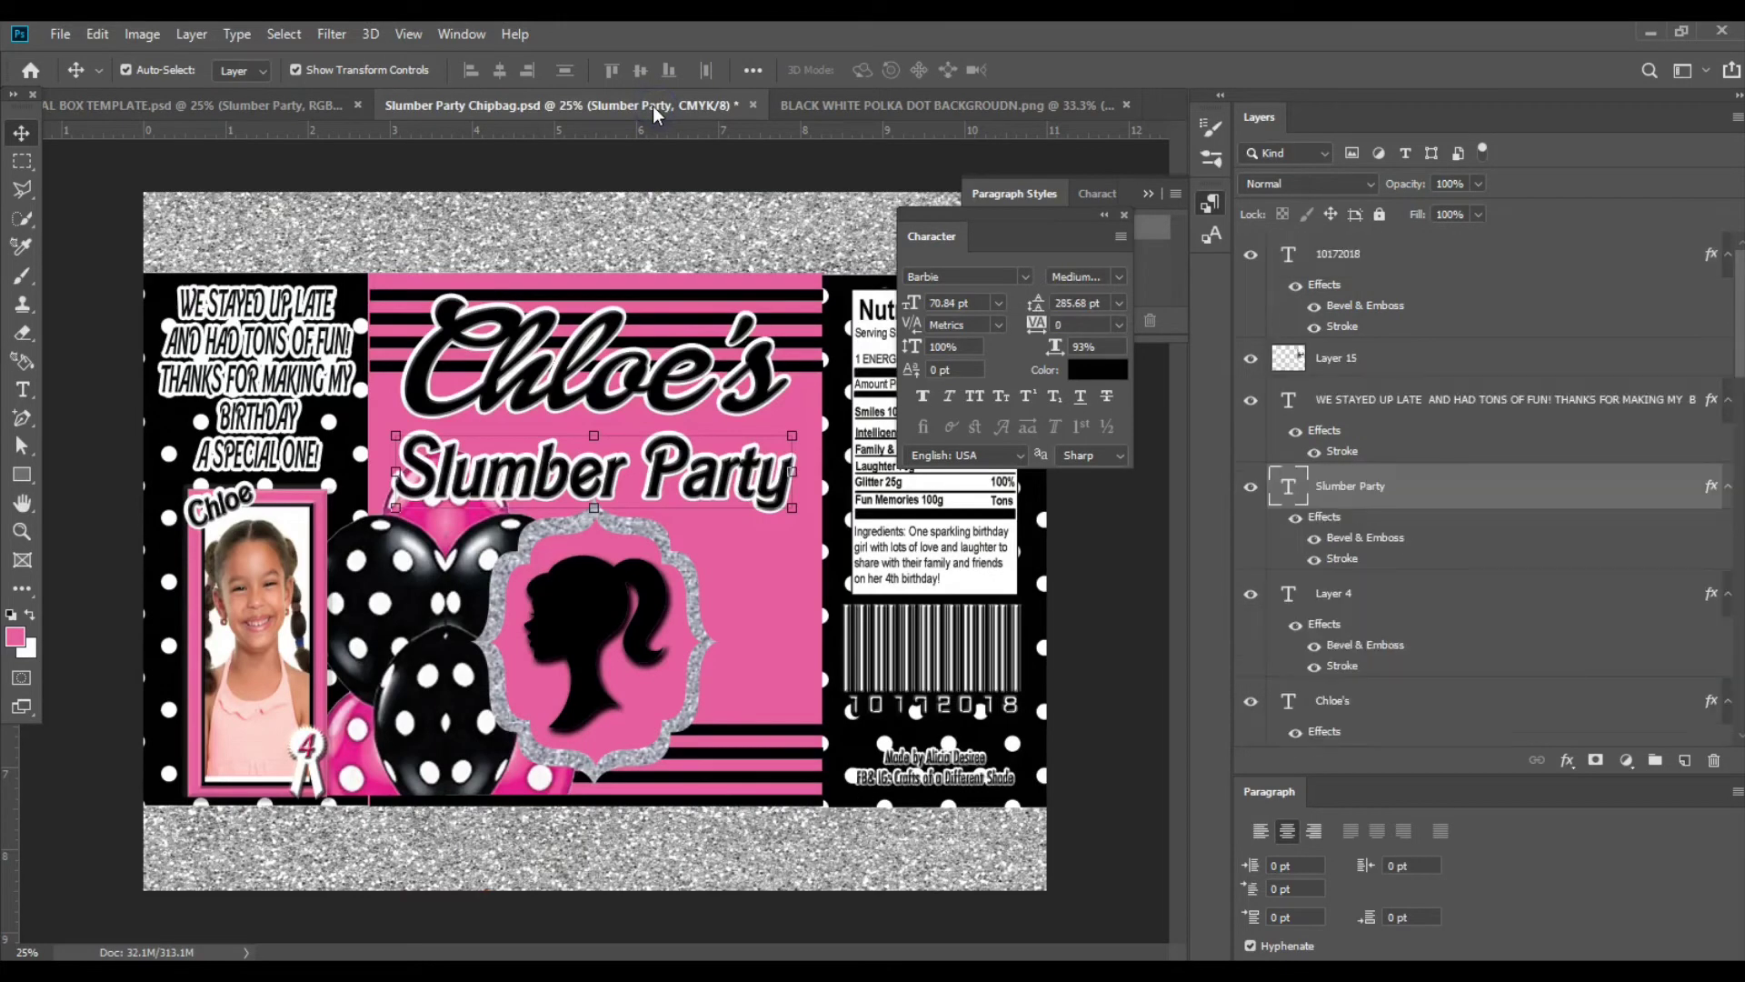
left_click(183, 111)
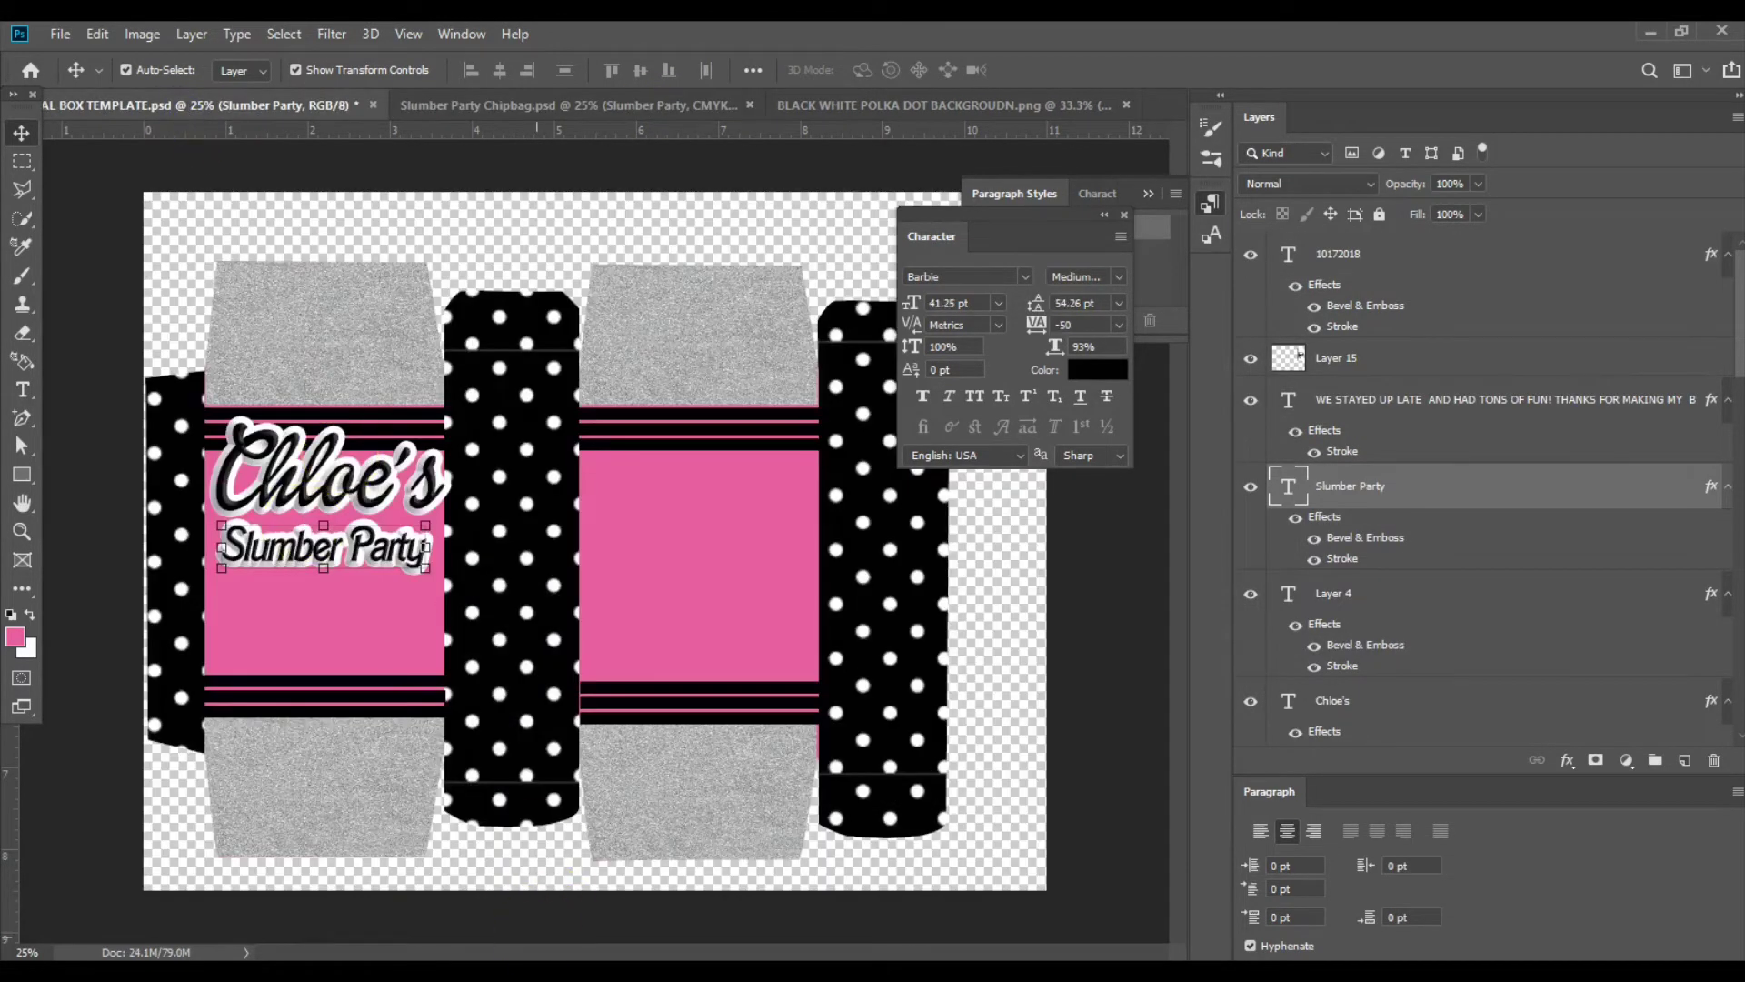
key("alt+Tab")
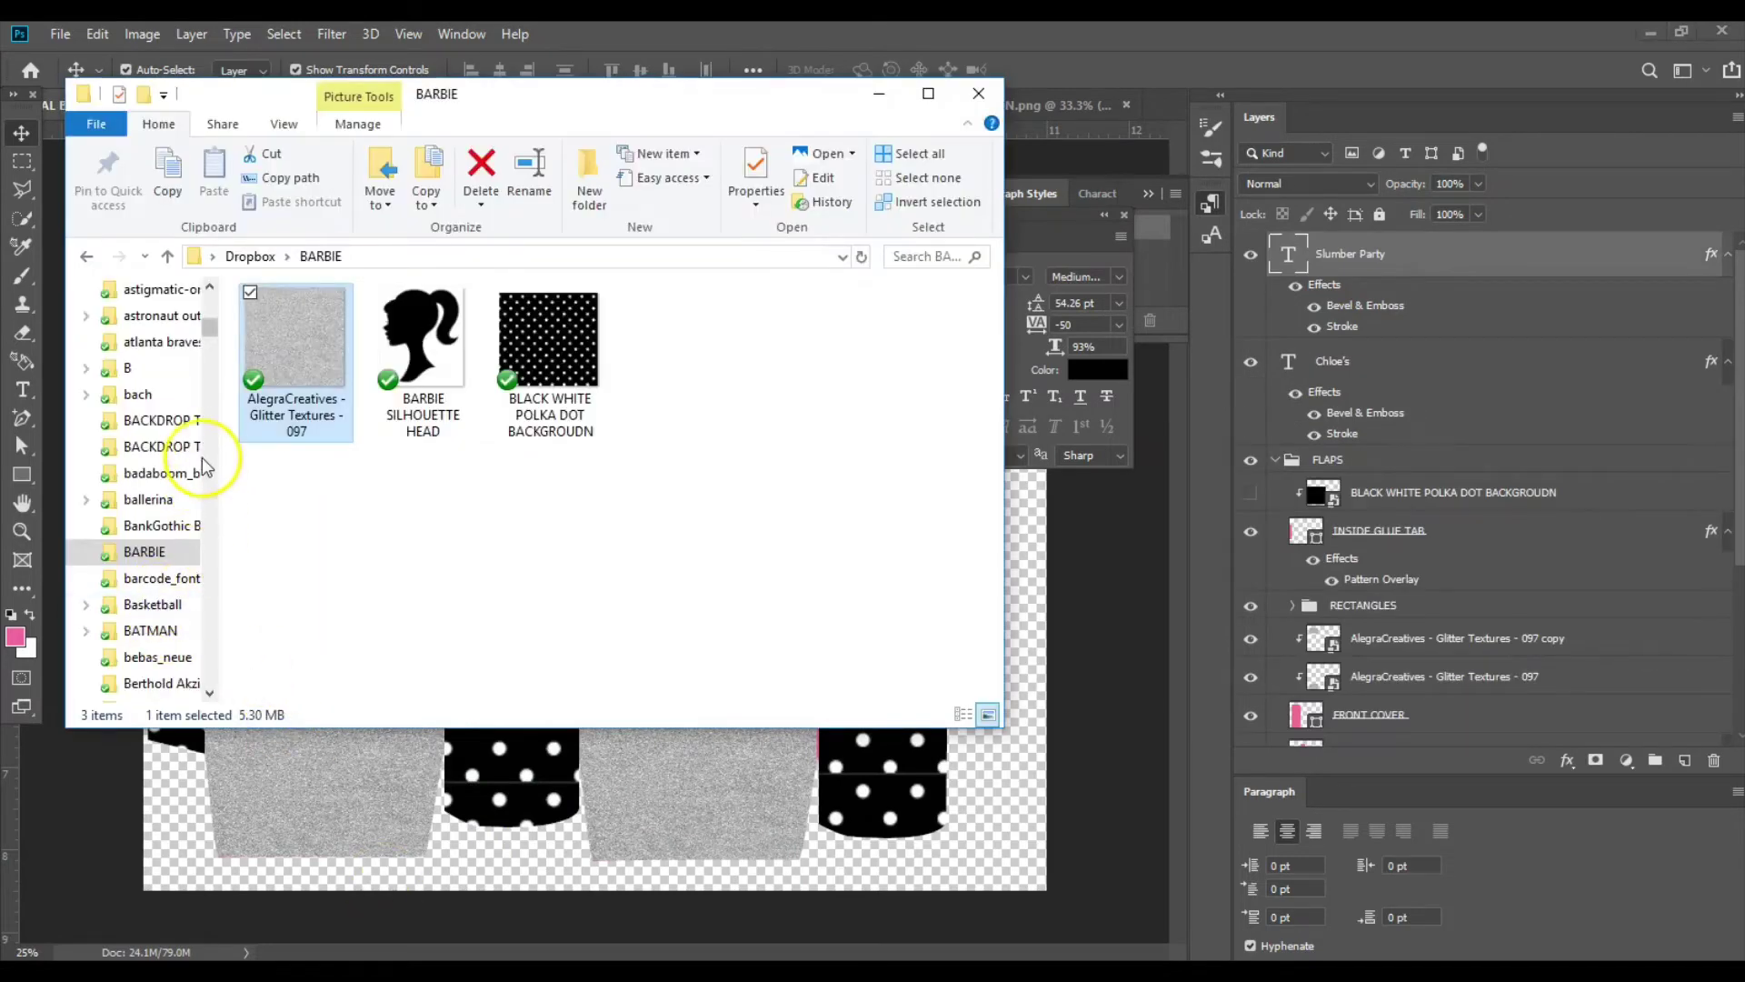
left_click_drag(209, 327, 206, 314)
left_click(138, 386)
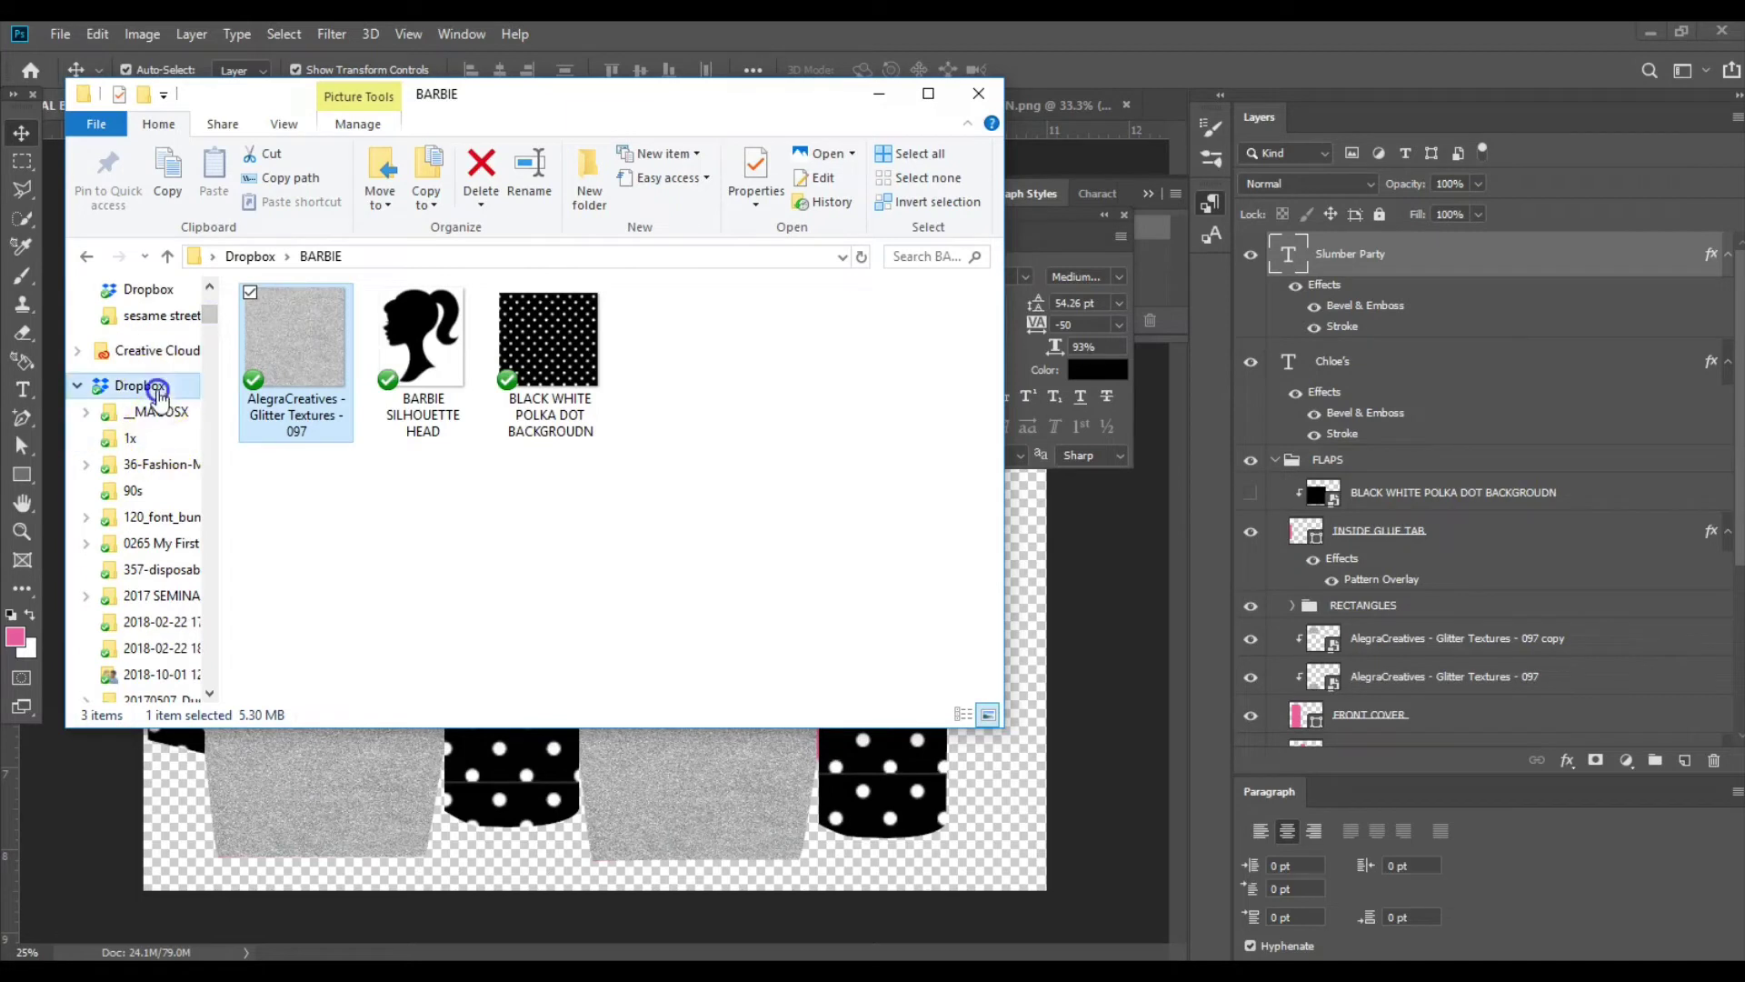
left_click(922, 258)
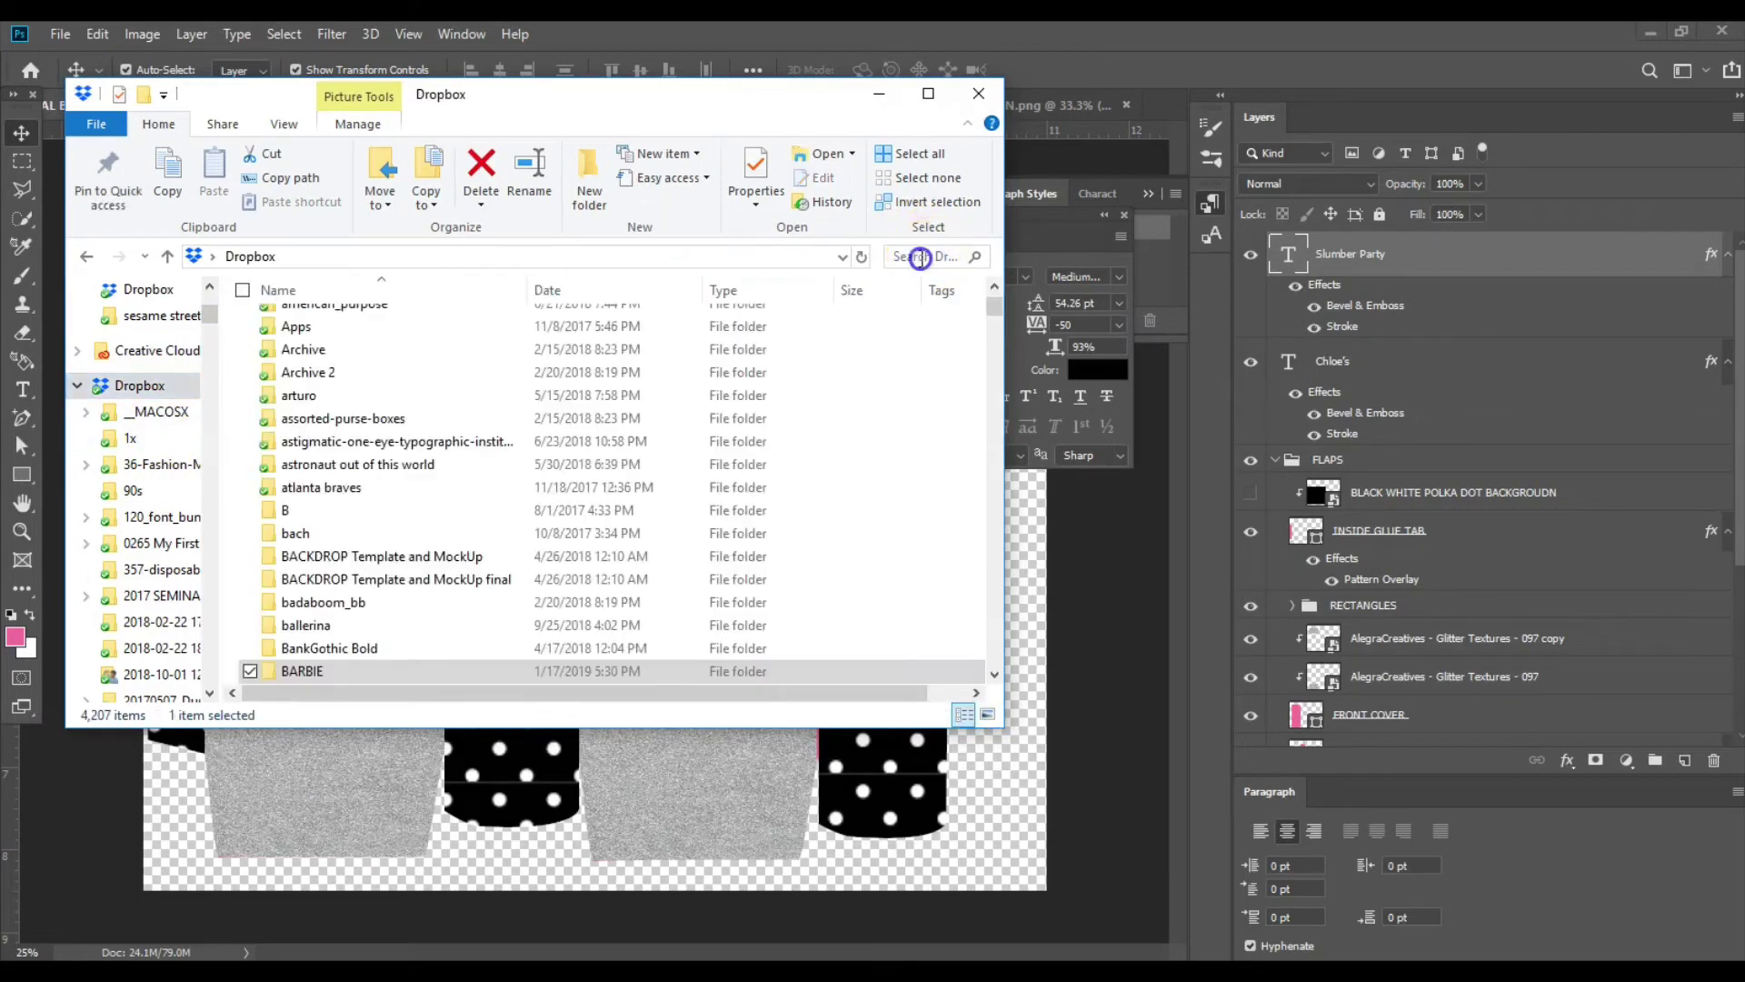
type("frane")
key("BackSpace")
key("BackSpace")
type("me")
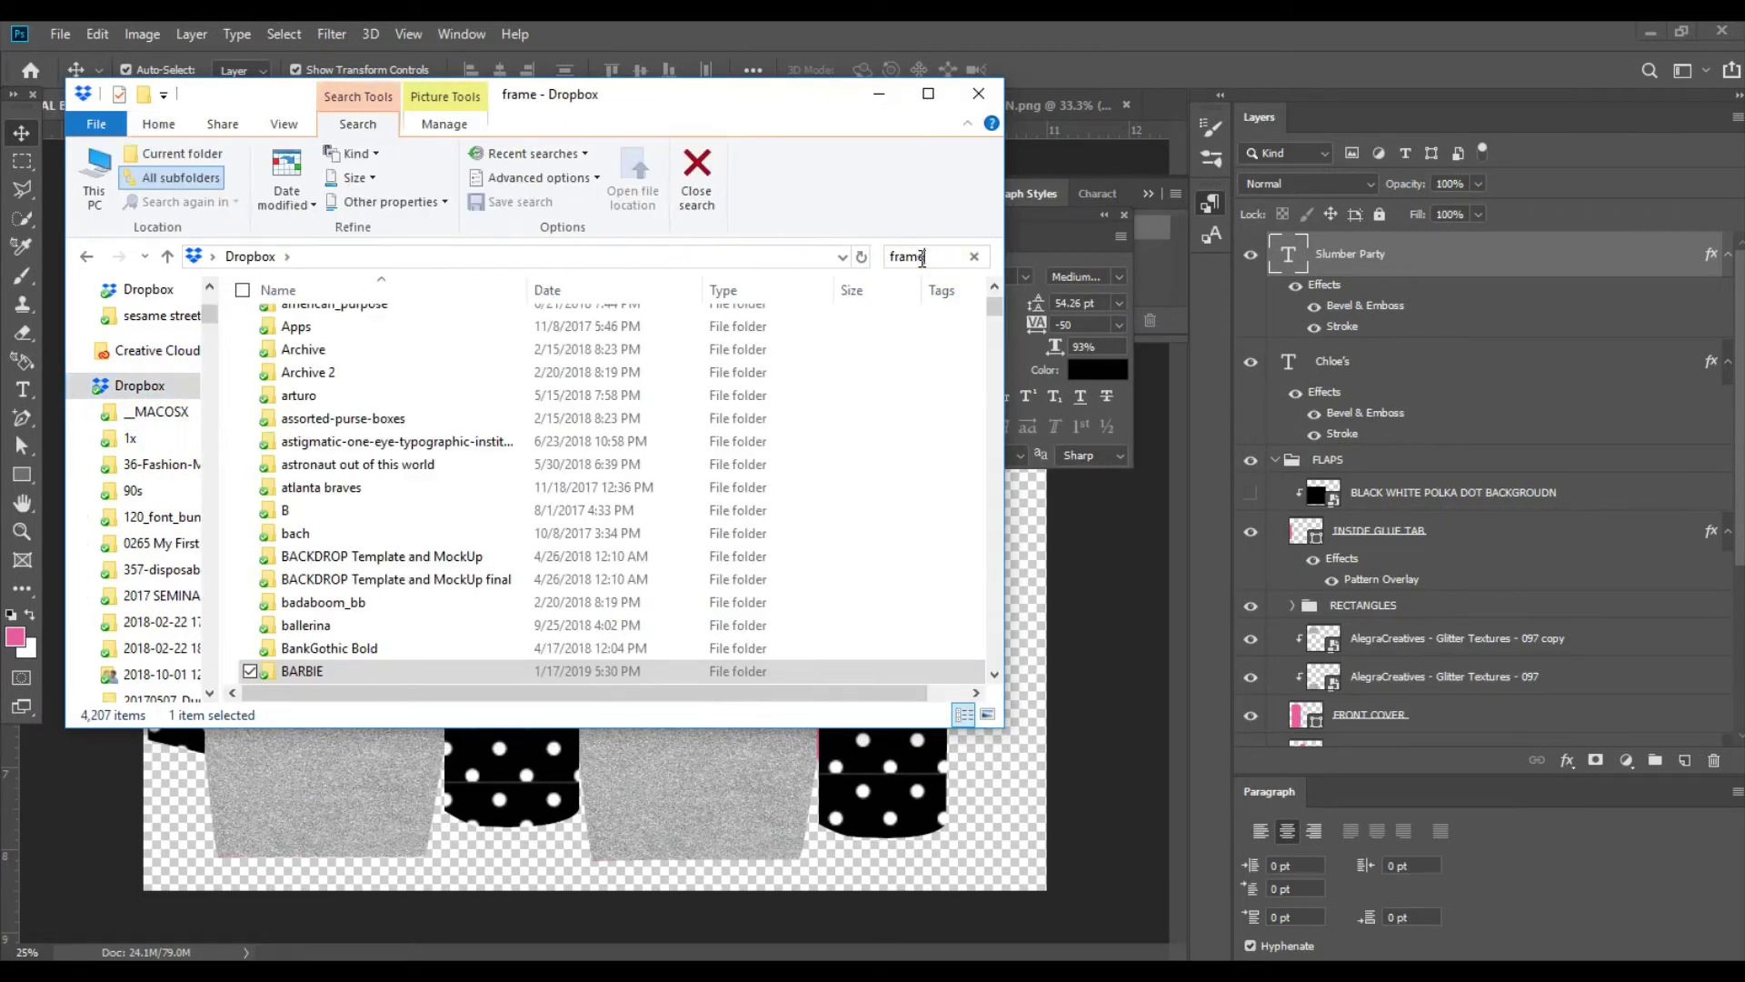
left_click(1124, 45)
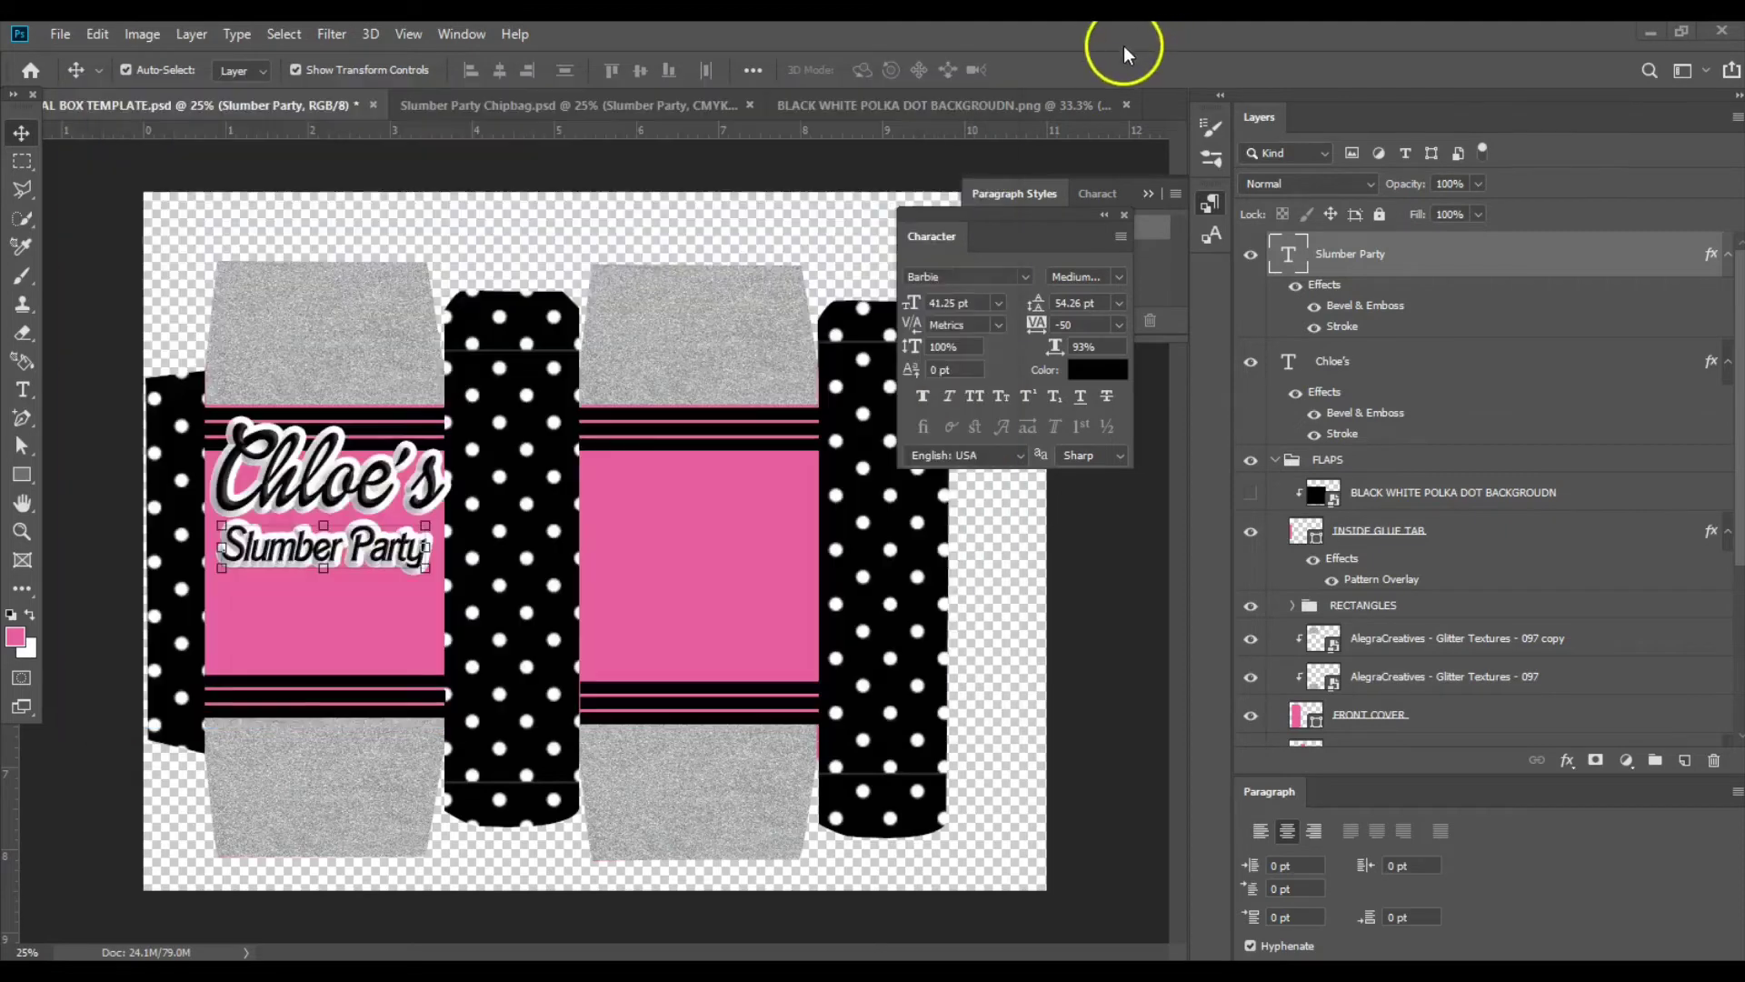
Copy the Gold Solid Bracket Frames_Gold Glitter Frame 6 layer from Slumber Party Chipbag.psd onto the box template's front cover.
left_click(615, 110)
left_click(725, 586)
left_click(695, 584)
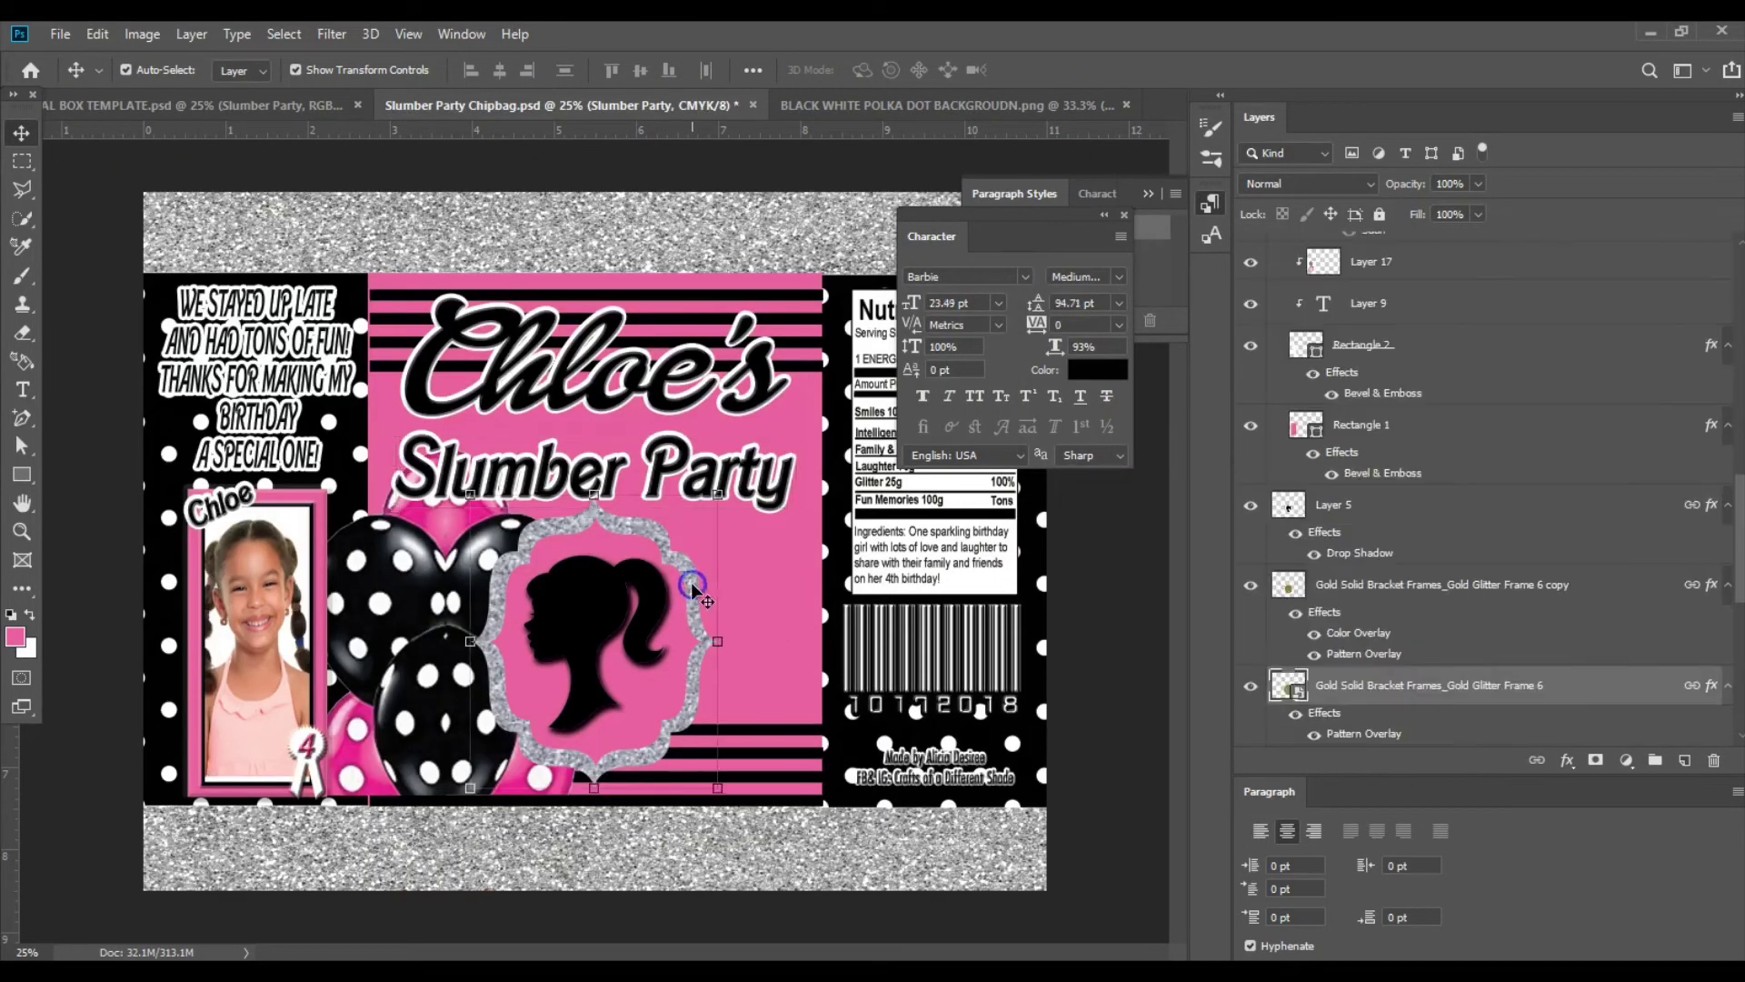
left_click_drag(1363, 689, 355, 639)
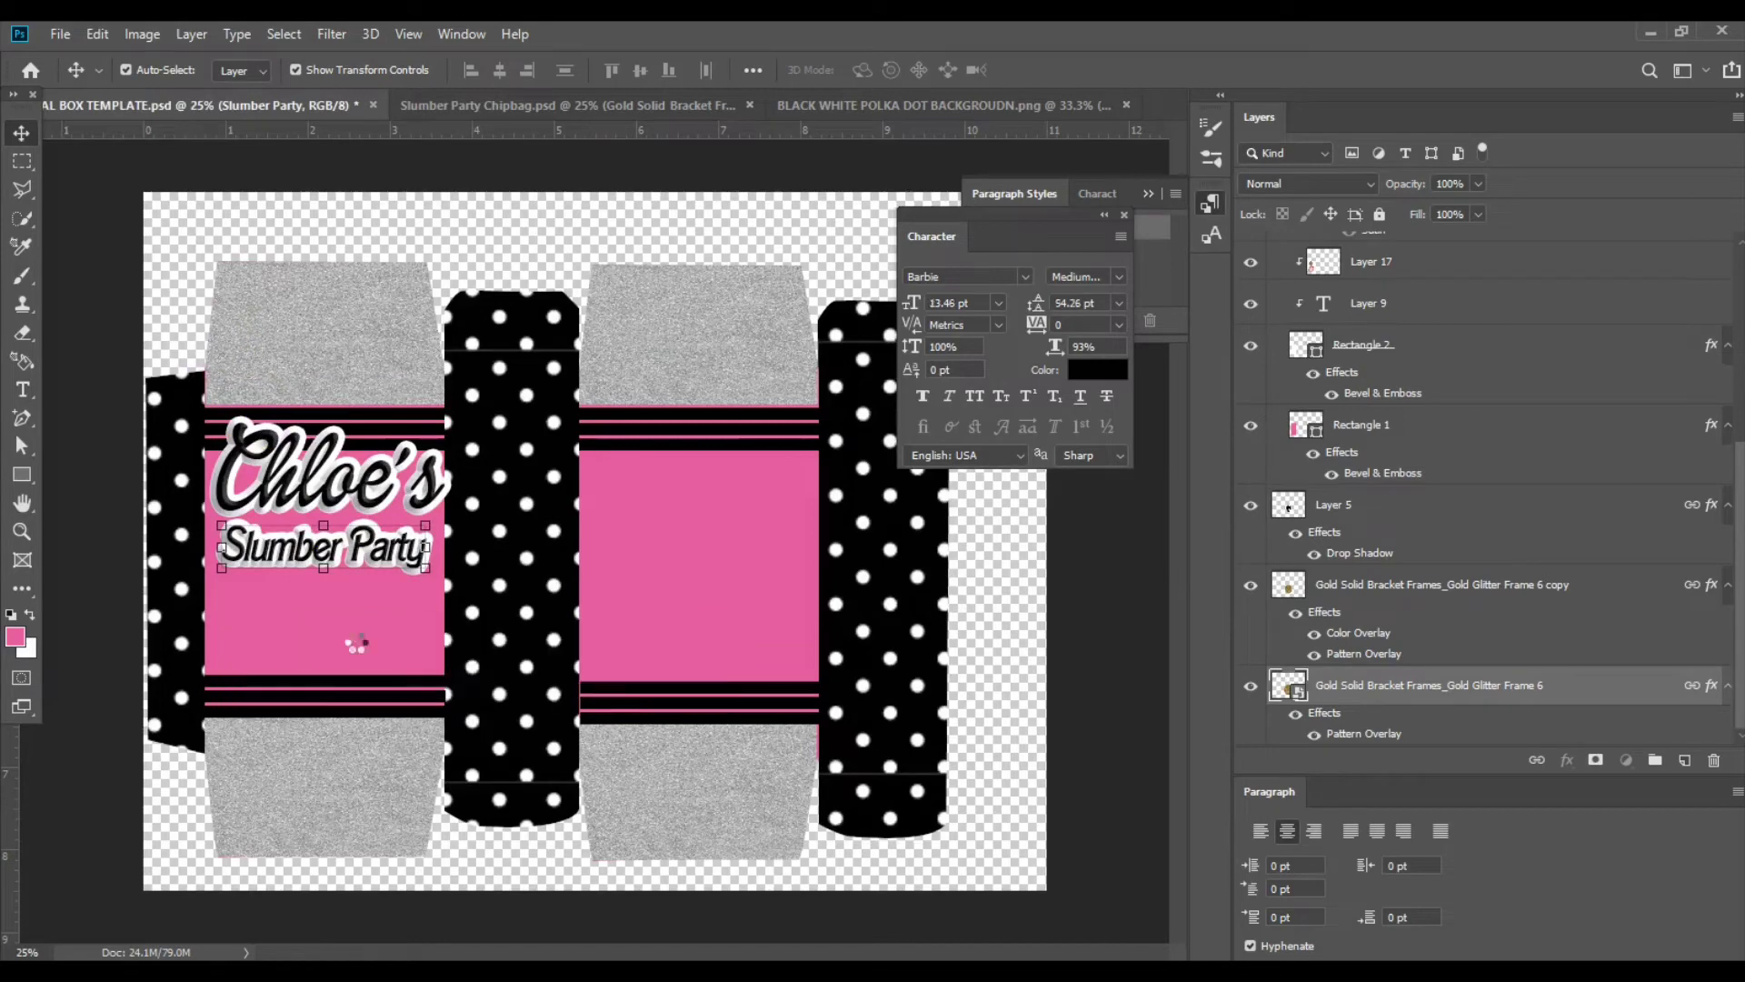
Scale the glitter frame down to 31.61% width and 37.50% height, keeping it over the front cover's lower edge.
left_click(470, 523)
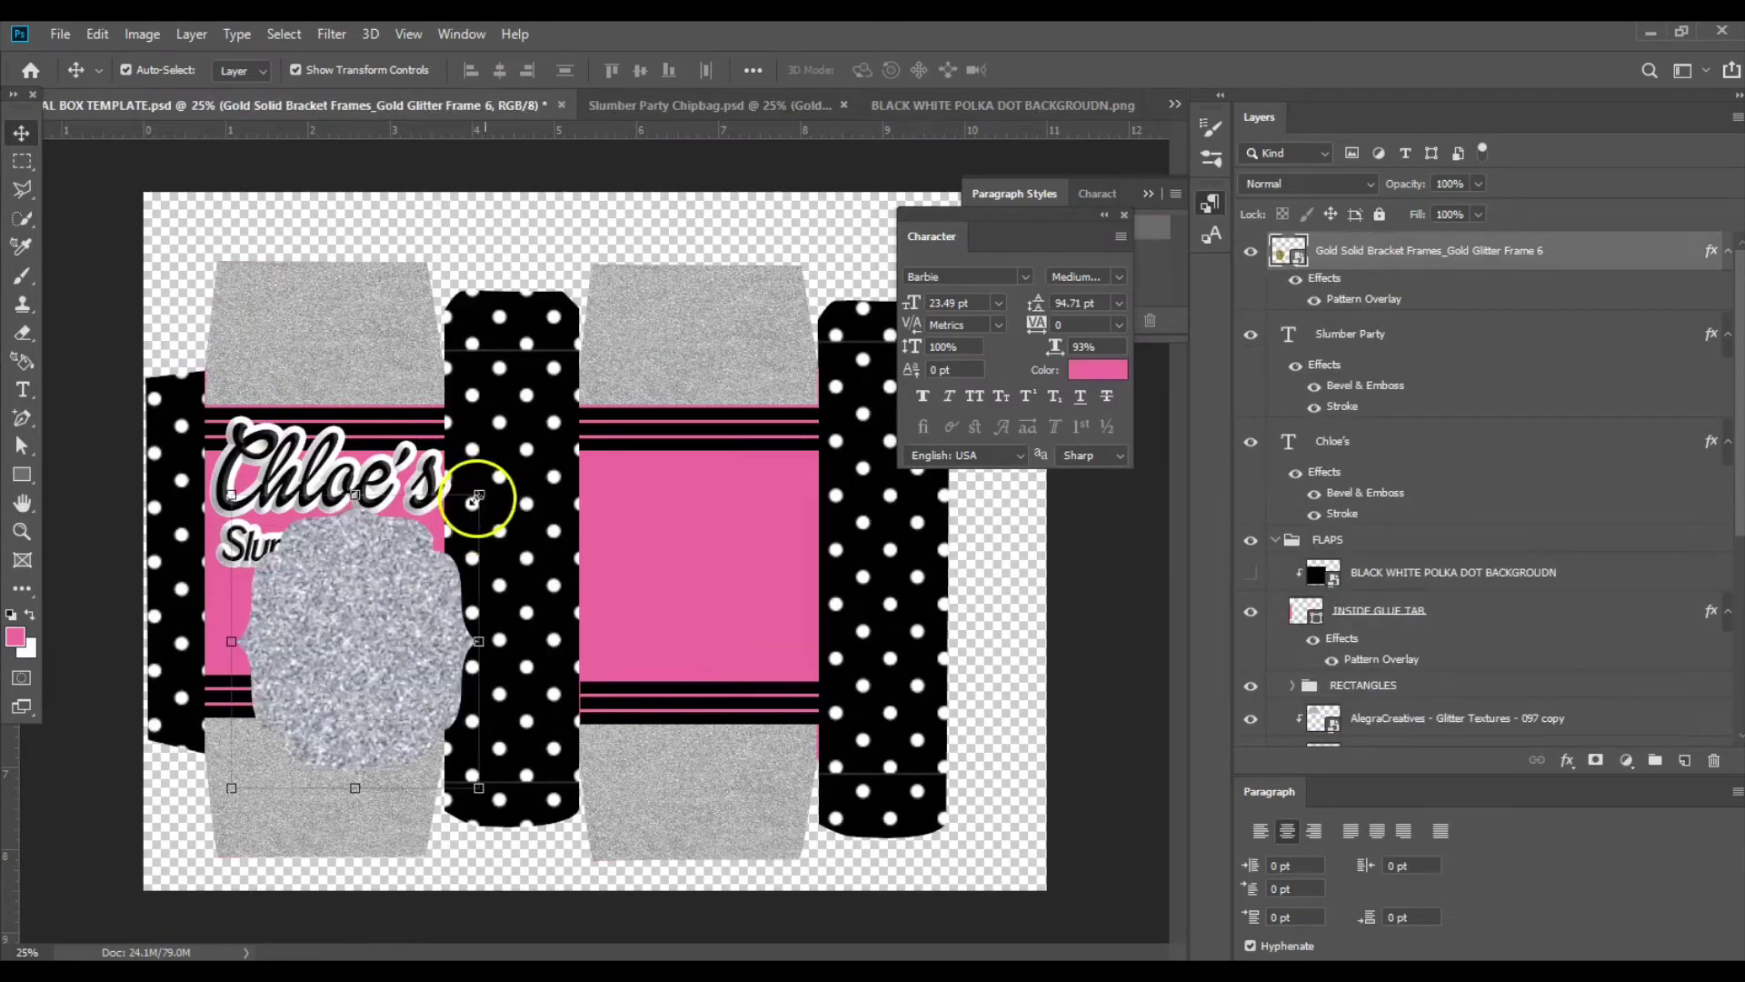
key("ctrl+t")
left_click_drag(479, 495, 387, 618)
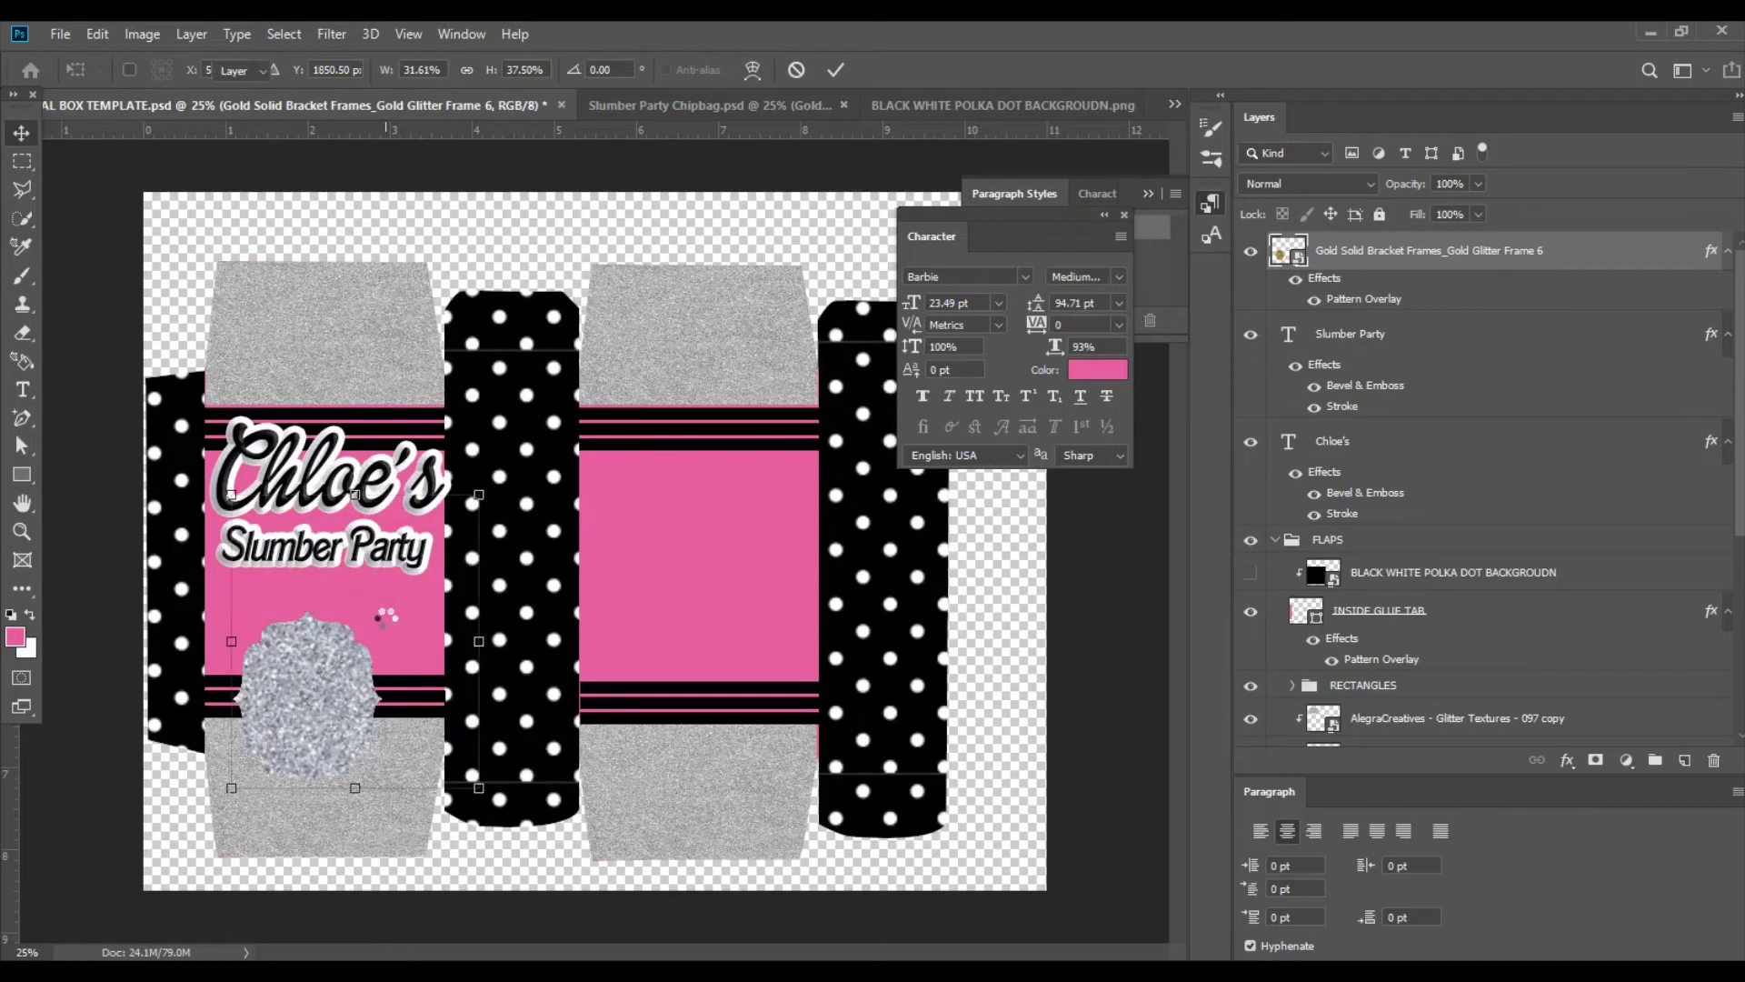
key("Return")
Try hiding the glitter frame's layer effects and undo the change.
left_click(1296, 281)
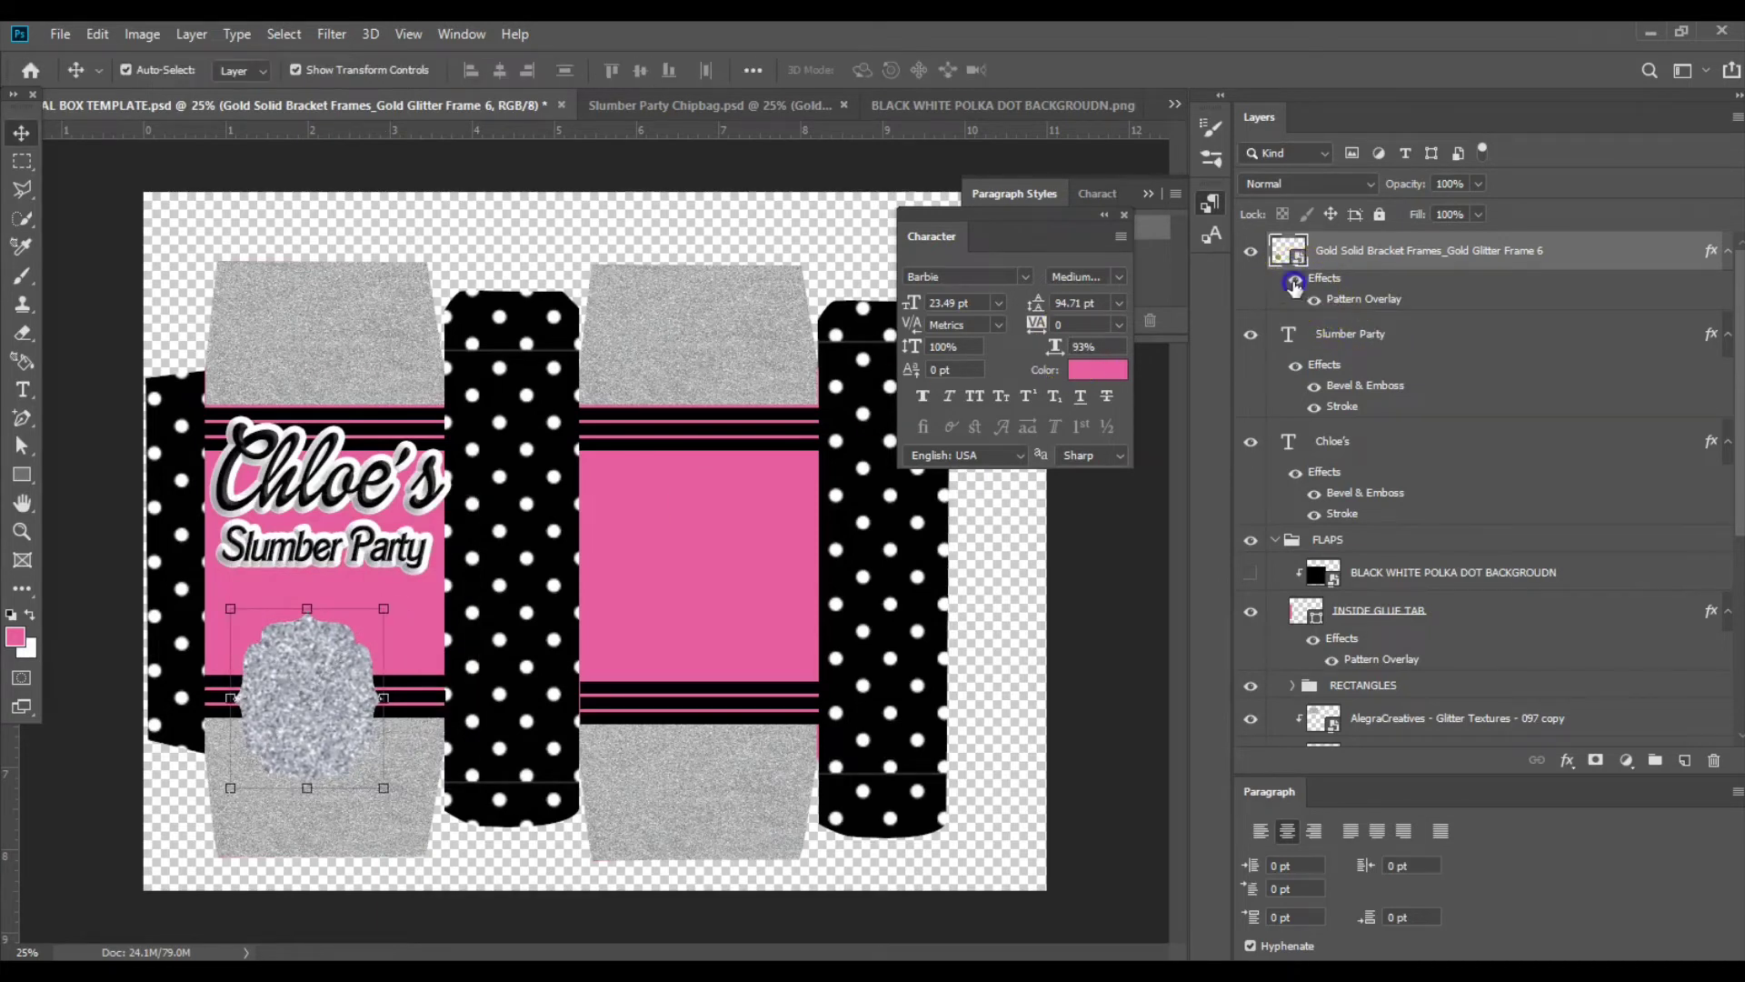
left_click(1295, 282)
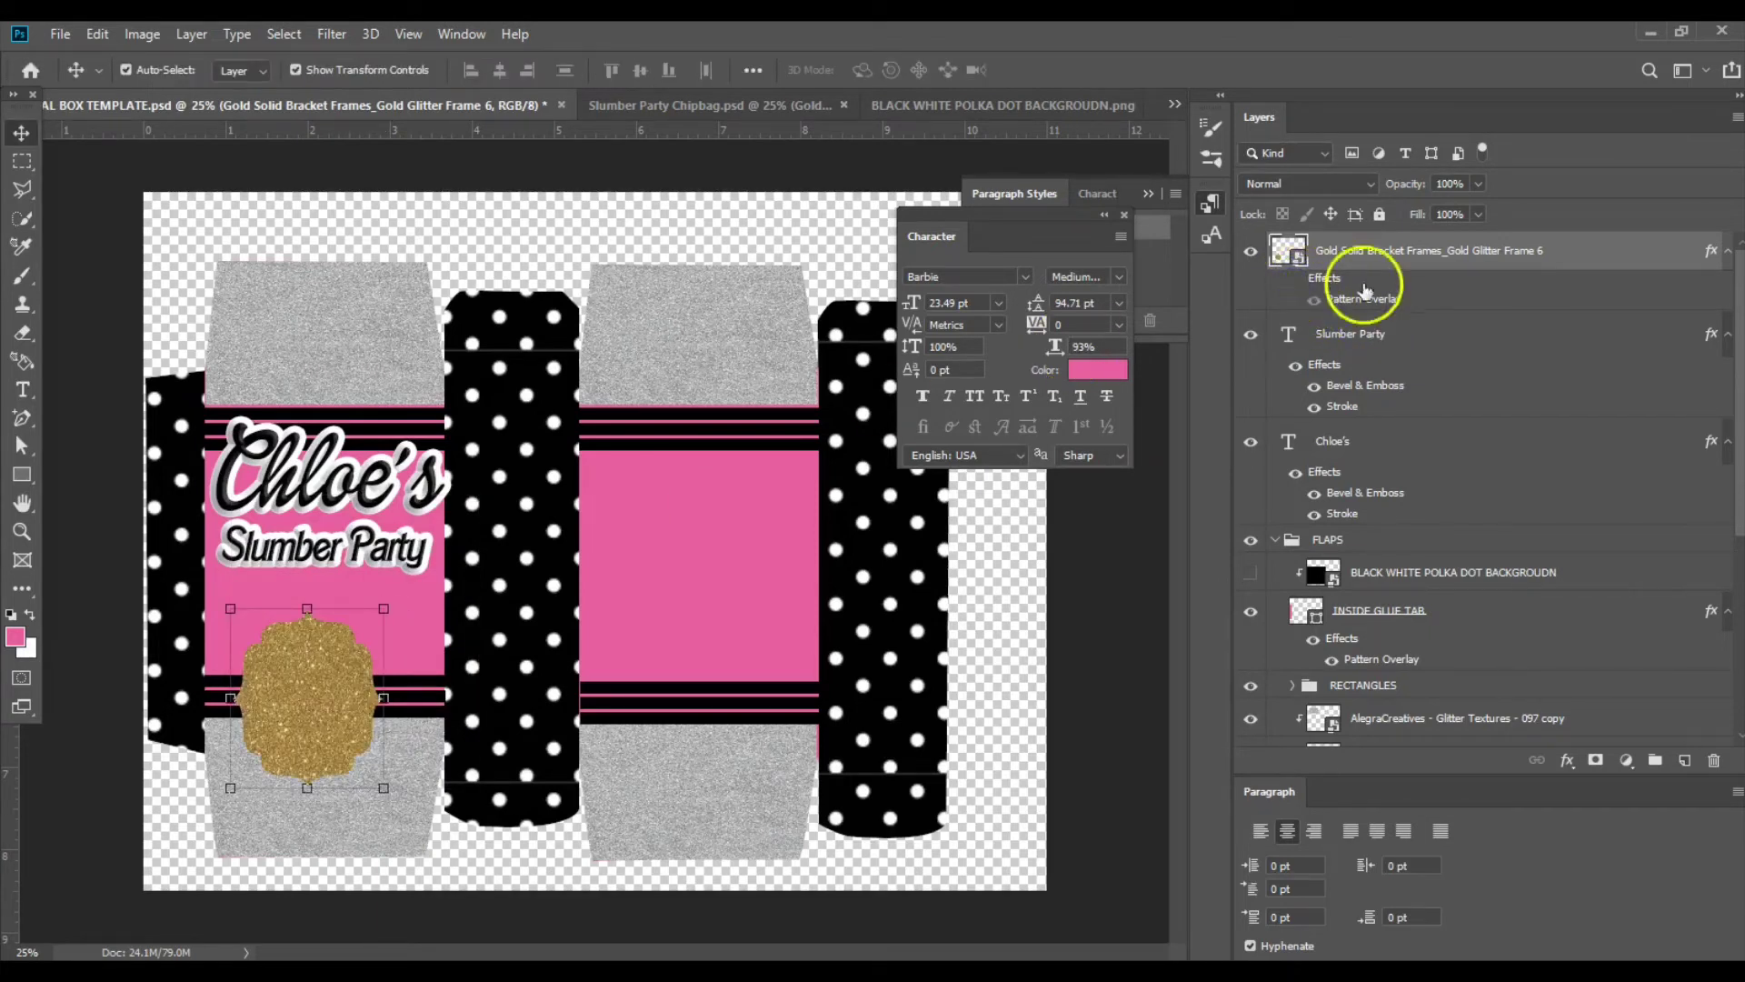
key("ctrl+z")
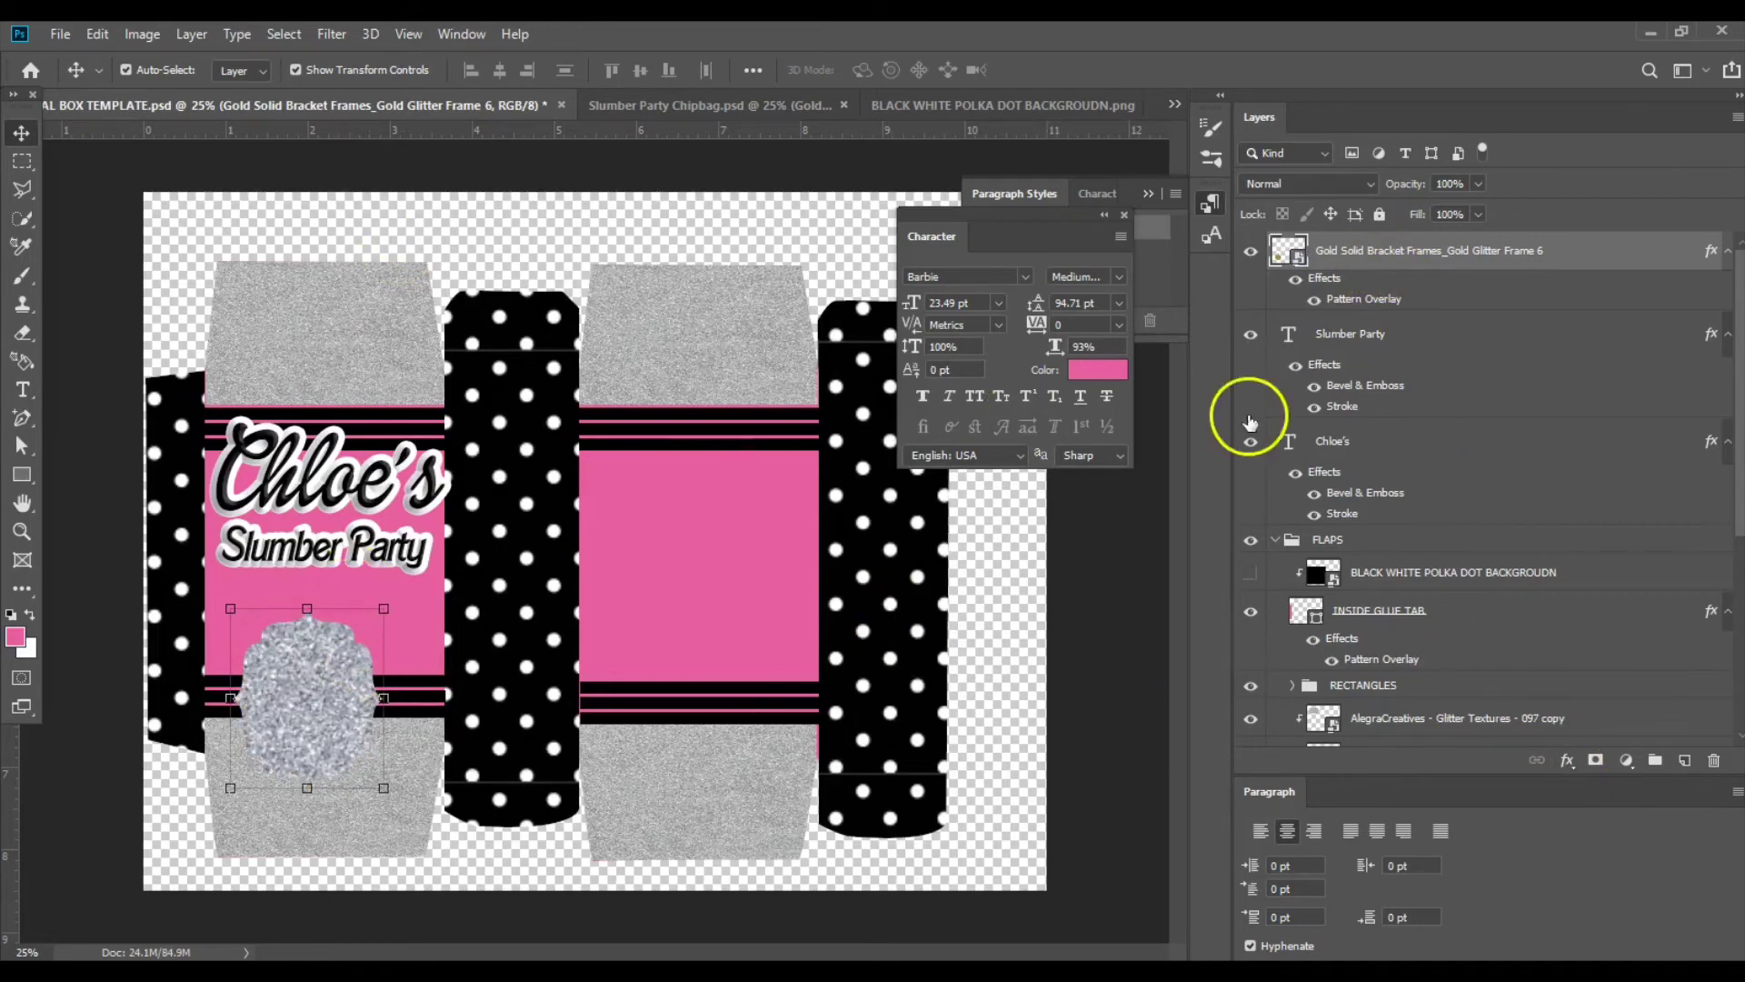
Try to copy the INSIDE GLUE TAB layer's style onto the Gold Glitter Frame 6 layer.
left_click(1457, 612)
right_click(1457, 609)
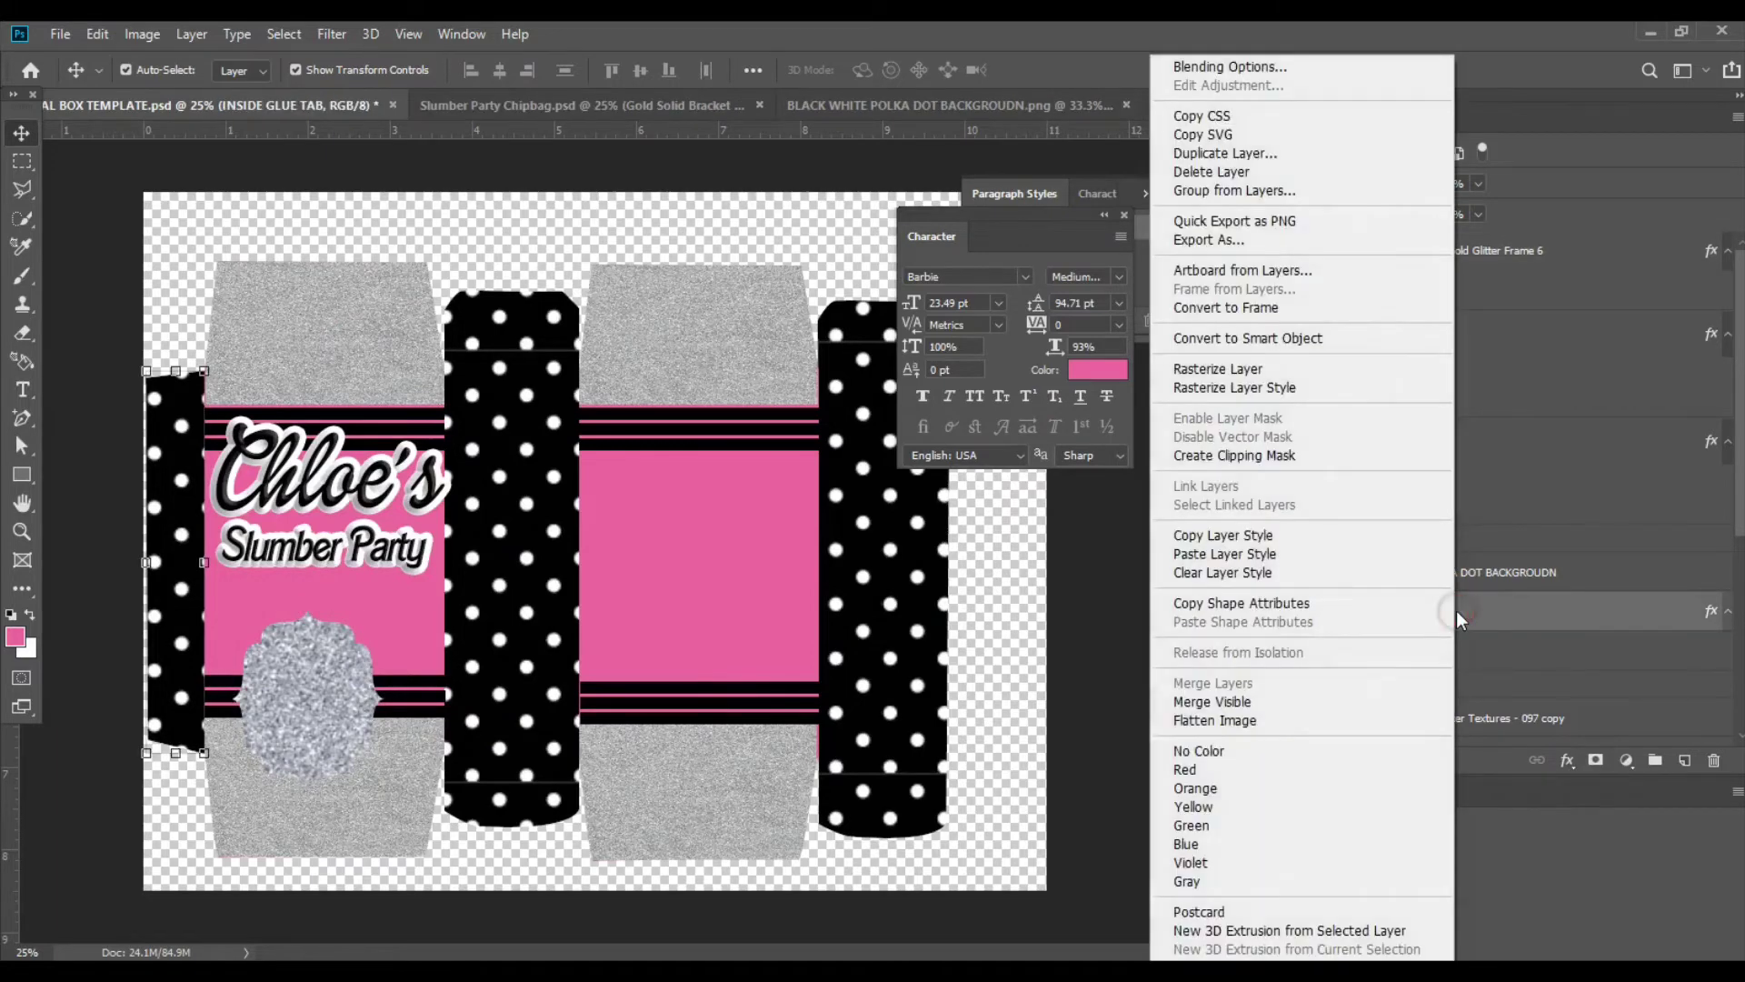
left_click(1350, 545)
left_click(1457, 250)
right_click(1457, 250)
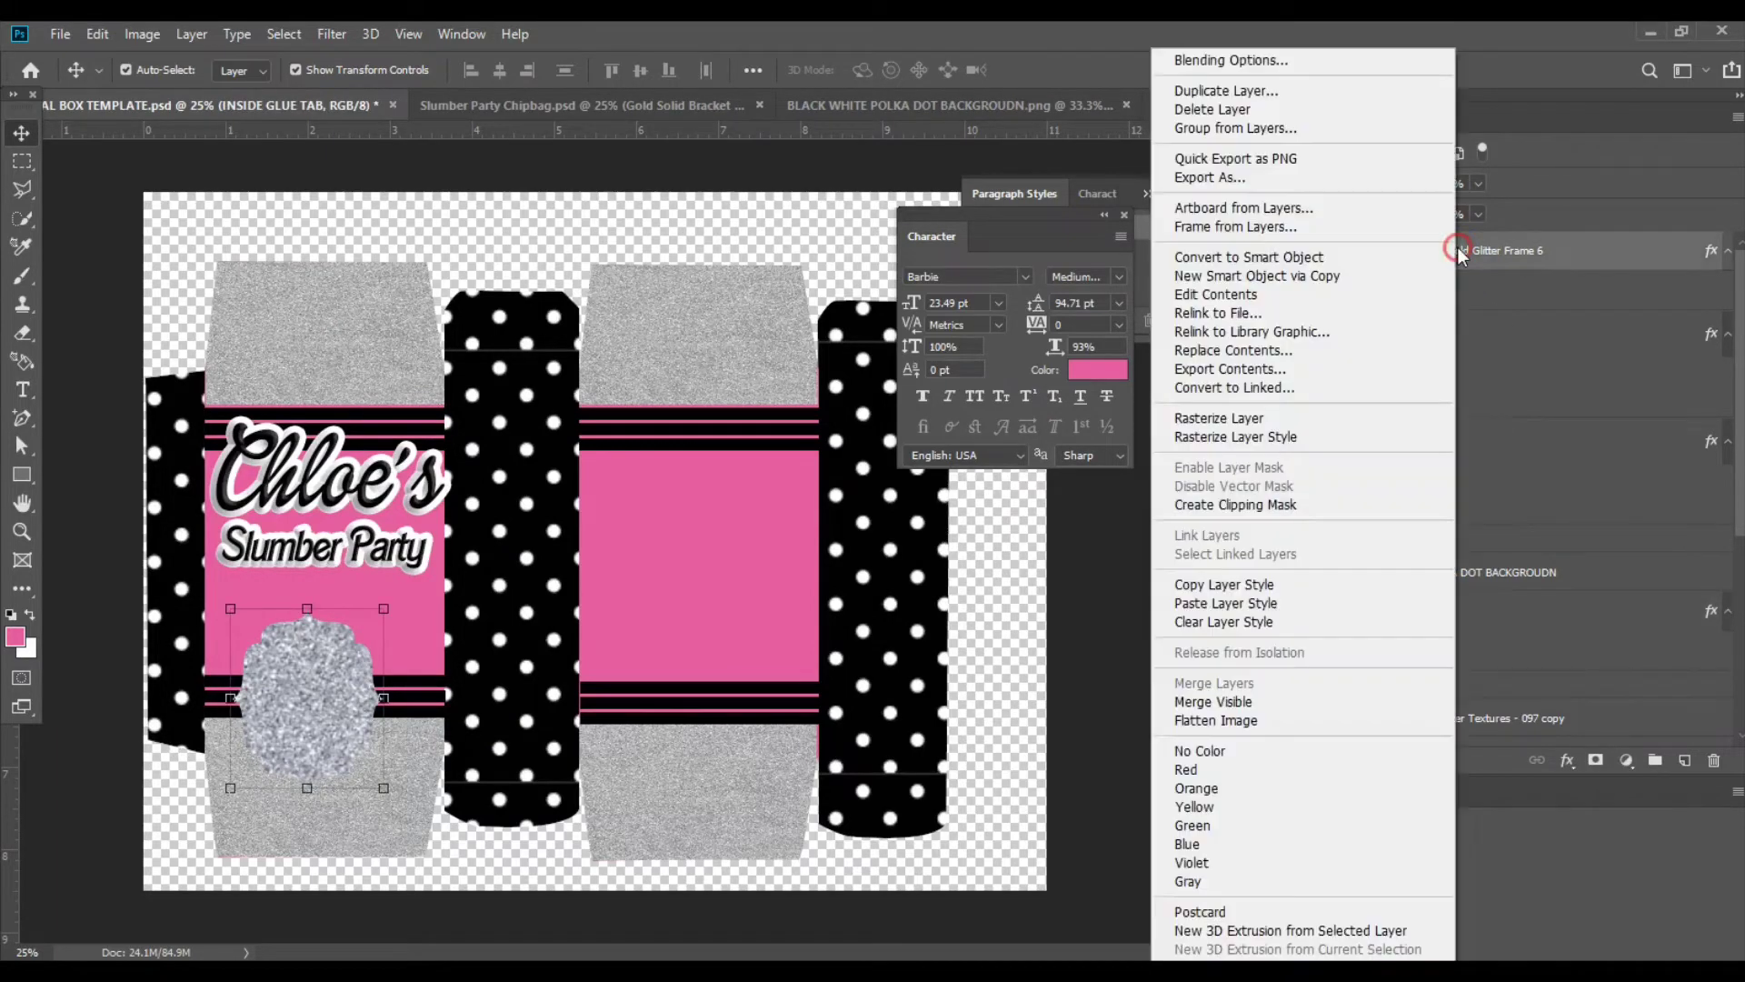
left_click(1269, 604)
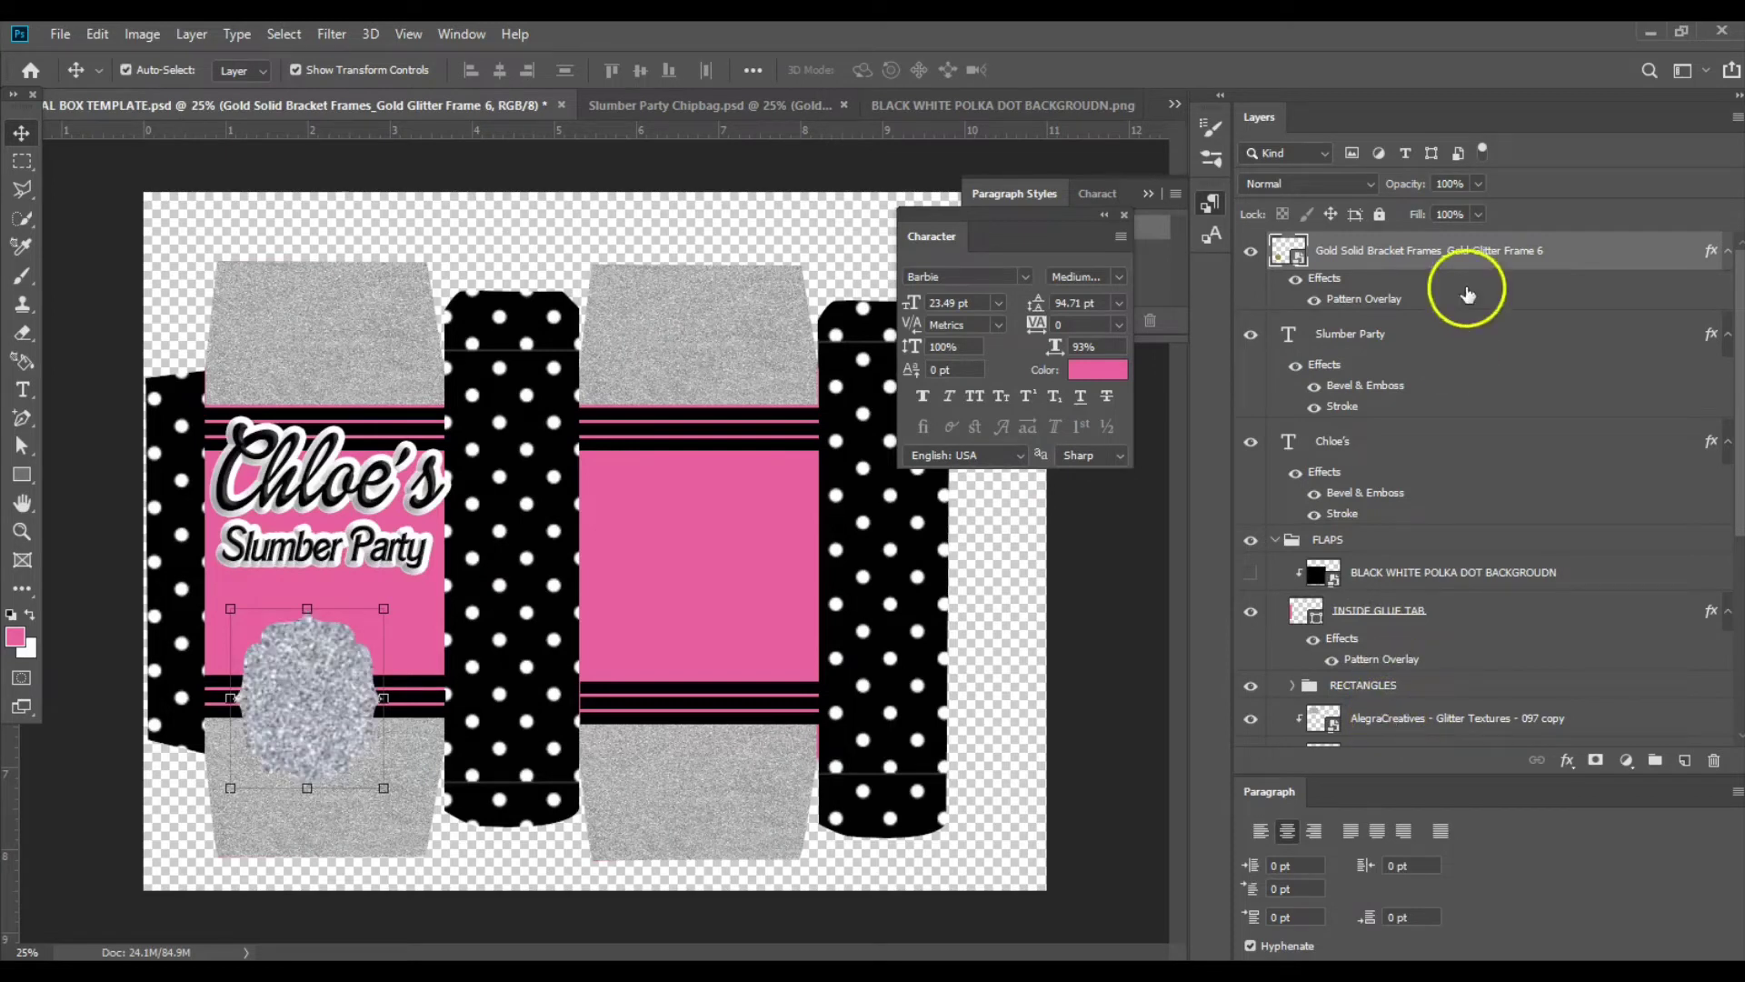
Set the Pattern Overlay scale of the Gold Glitter Frame 6 layer to 19%.
double_click(1401, 302)
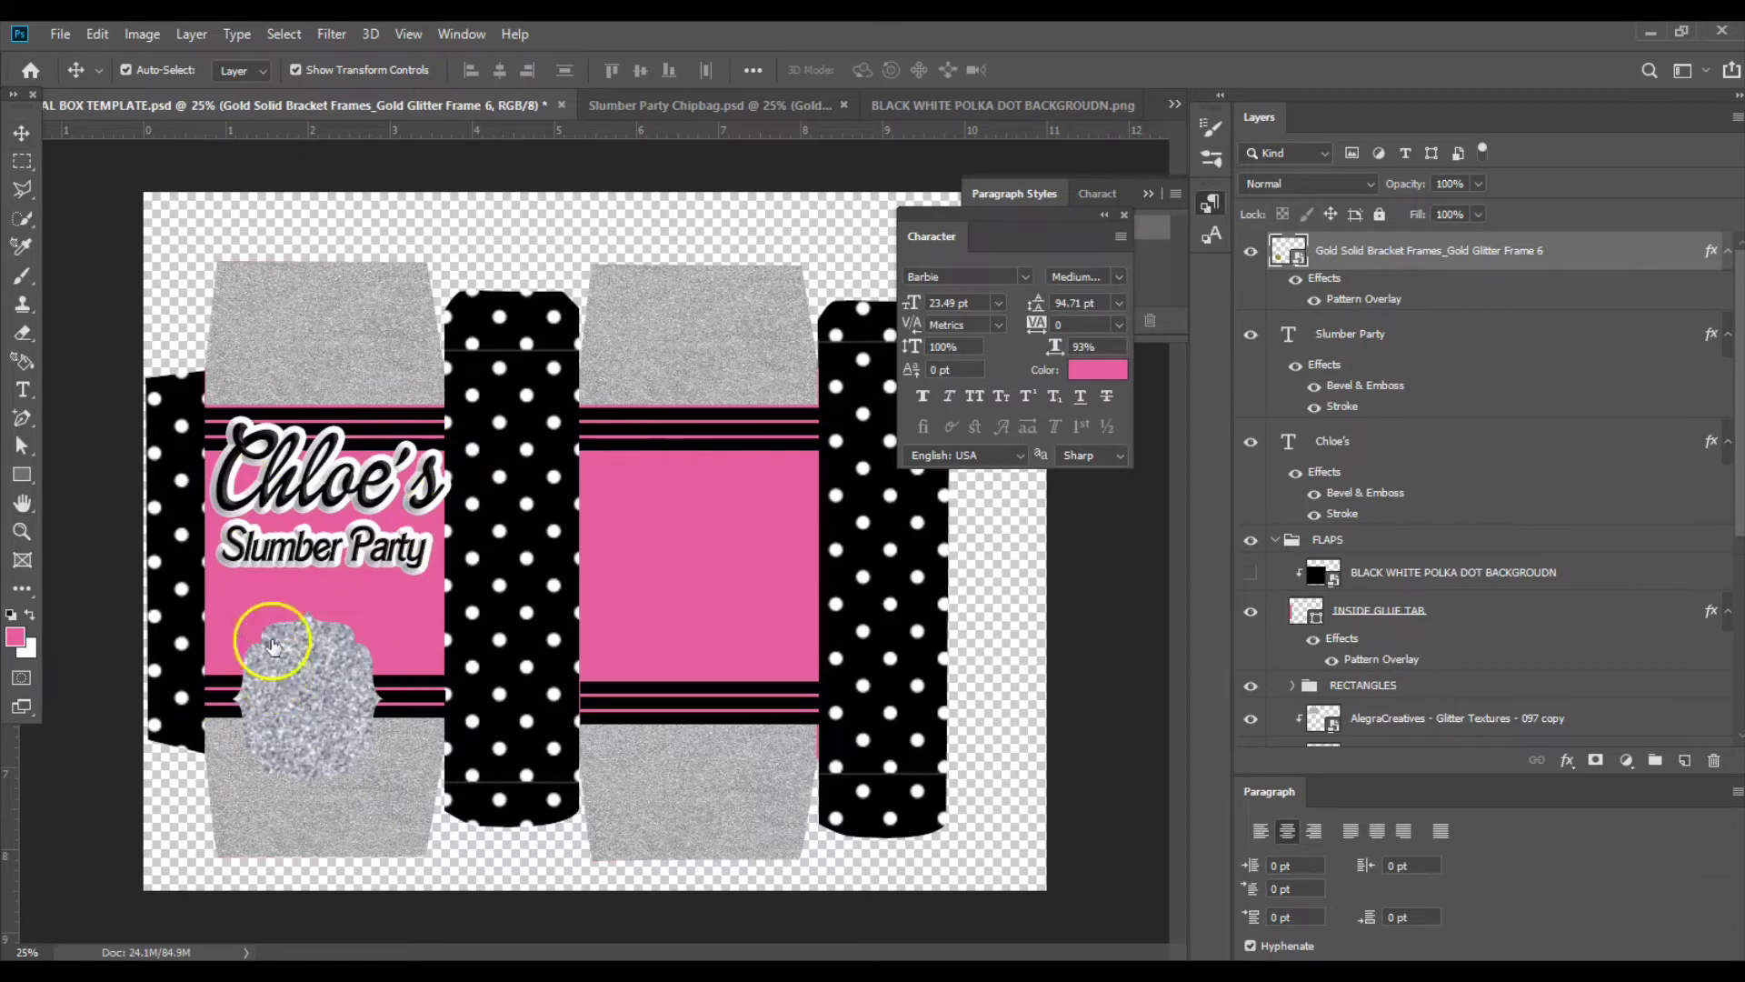
mouse_move(1309, 545)
left_mouse_down()
mouse_move(1327, 558)
mouse_move(1282, 551)
left_mouse_up()
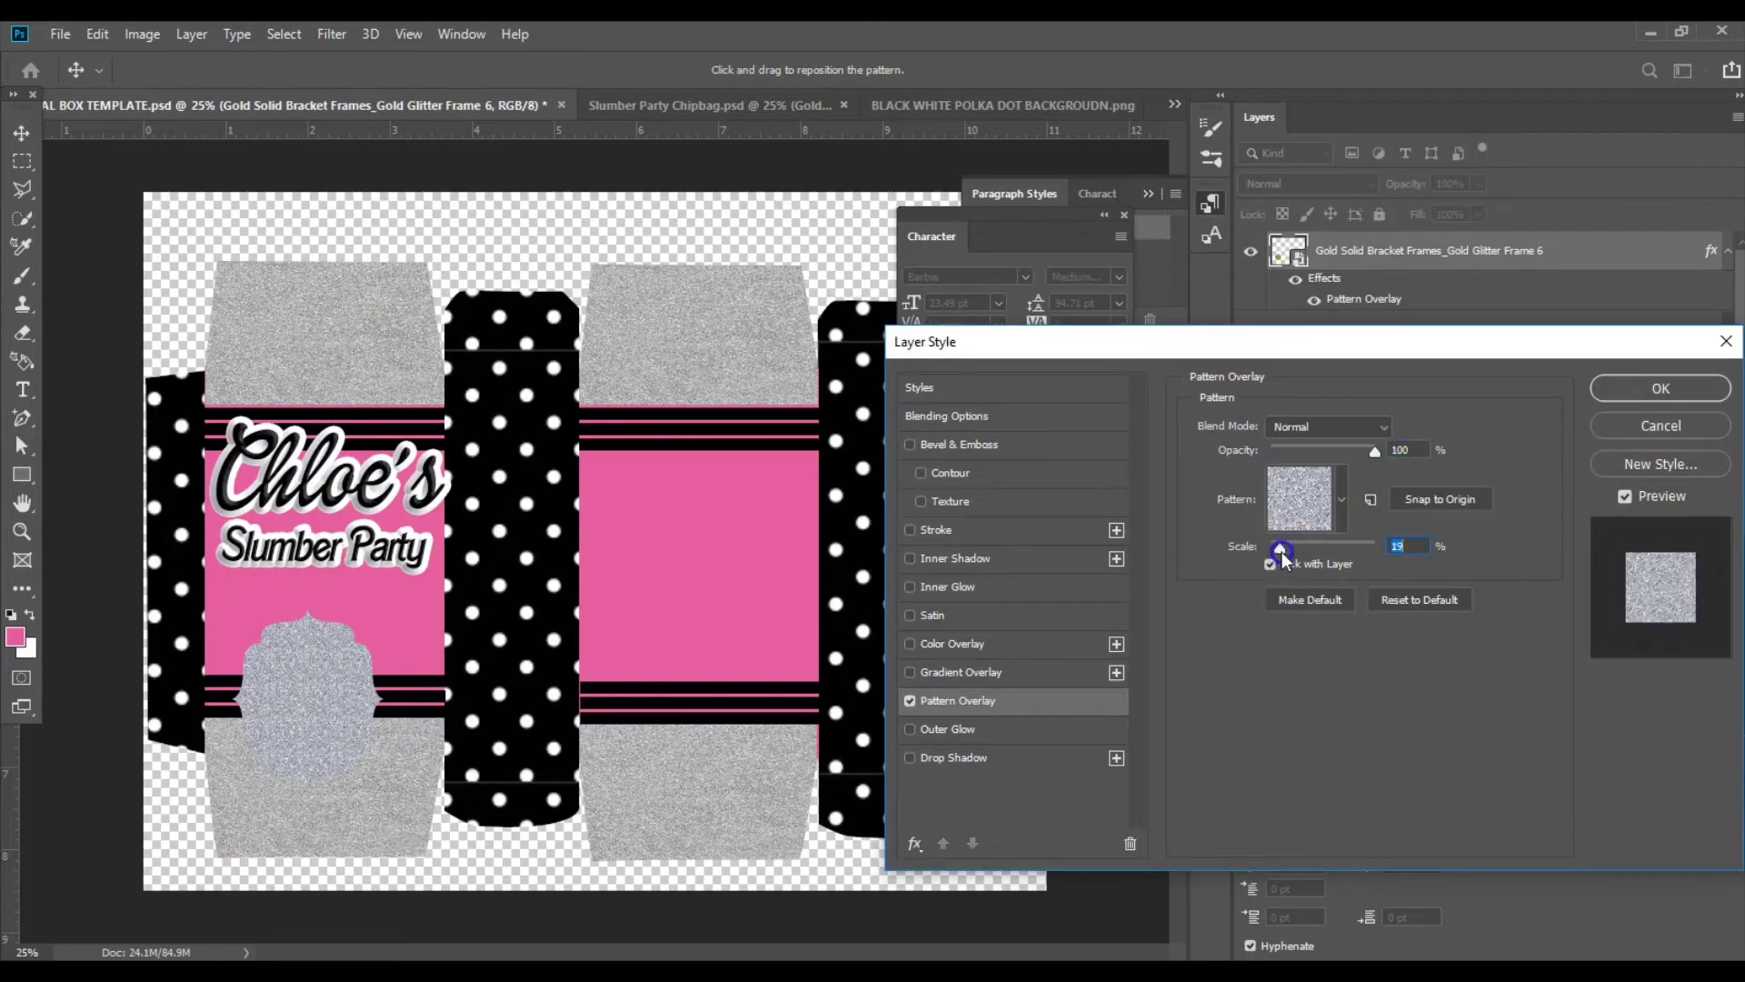
left_click(1656, 389)
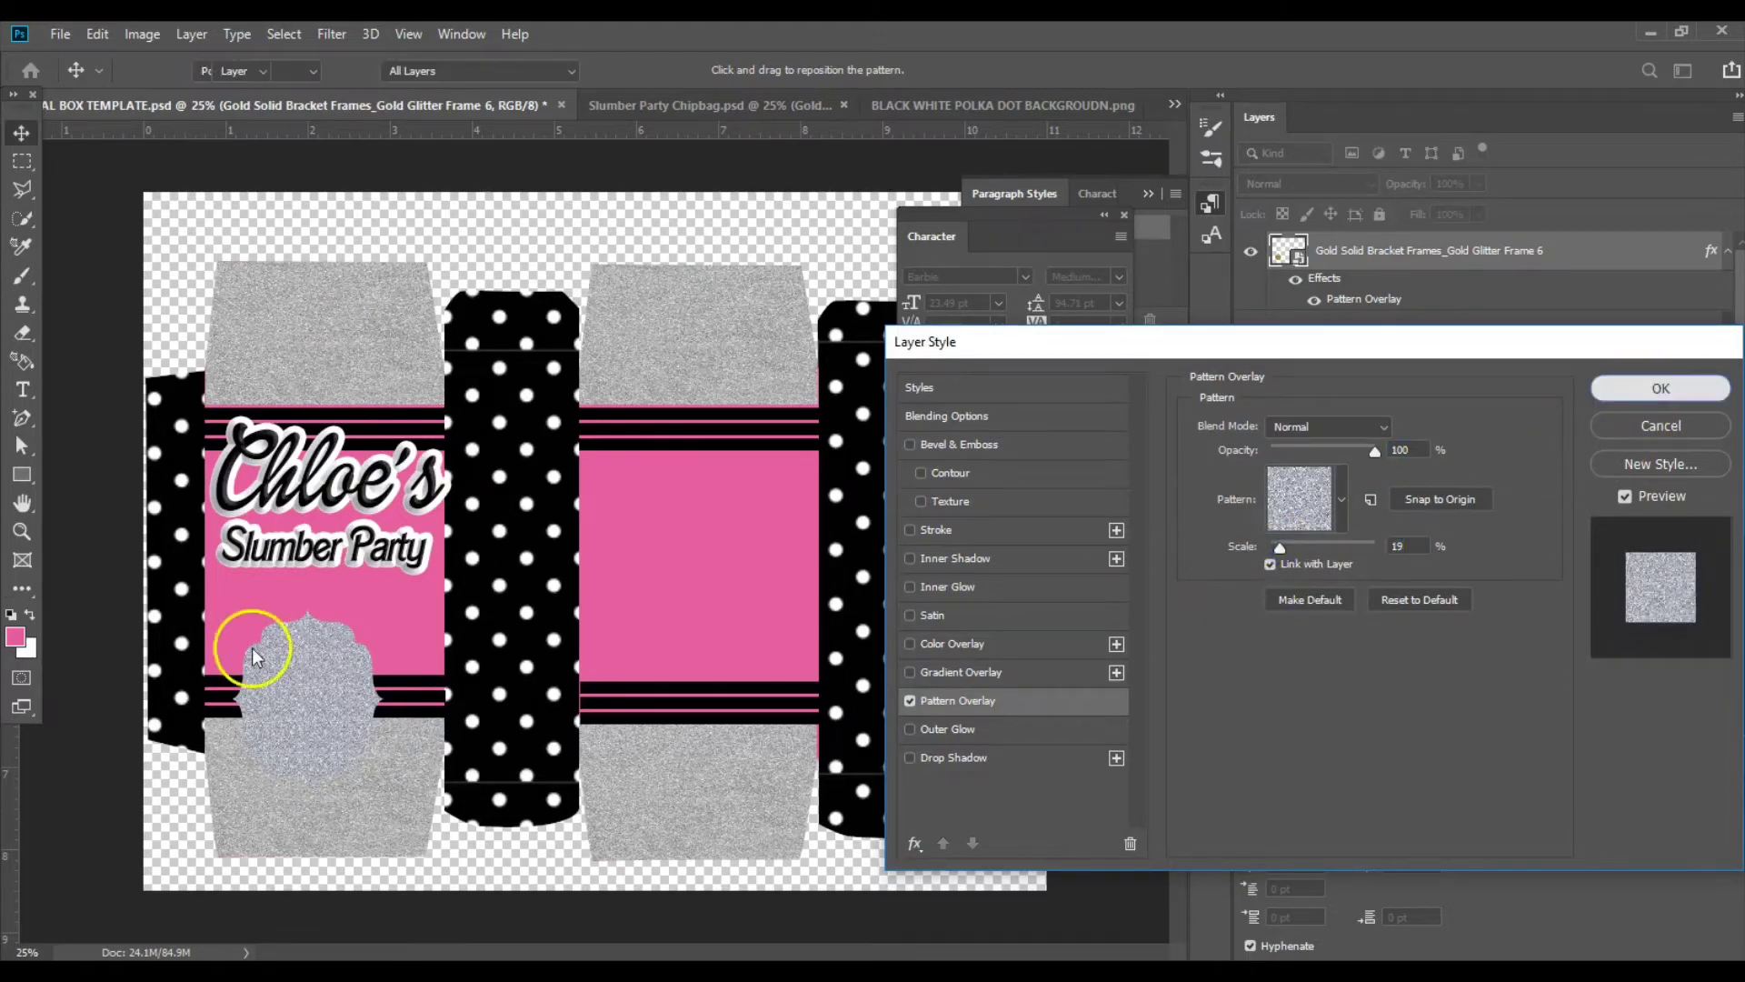
Shrink the glitter frame slightly and move it up beneath the Slumber Party title on the front cover.
left_click(318, 652)
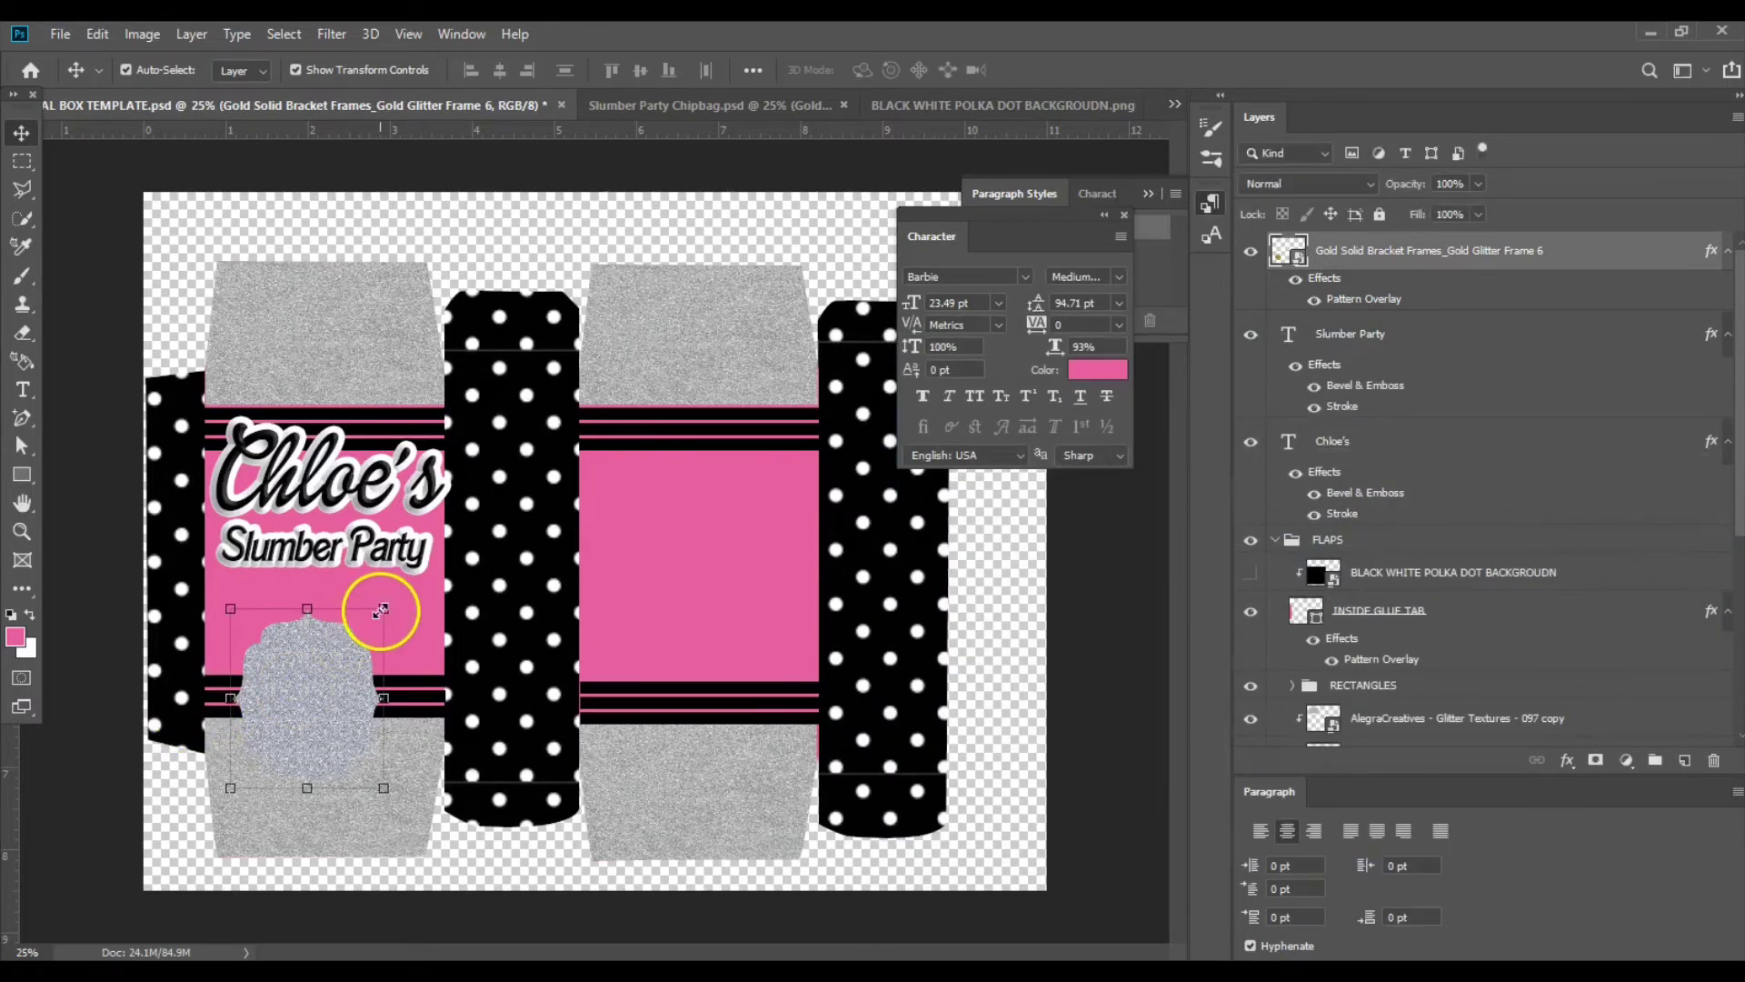
left_click_drag(383, 608, 361, 629)
left_click_drag(287, 710, 318, 668)
key("Return")
Scale the name and Slumber Party titles together to 88.02% width and 81.07% height, and nudge the glitter frame up beneath them.
left_click(400, 559)
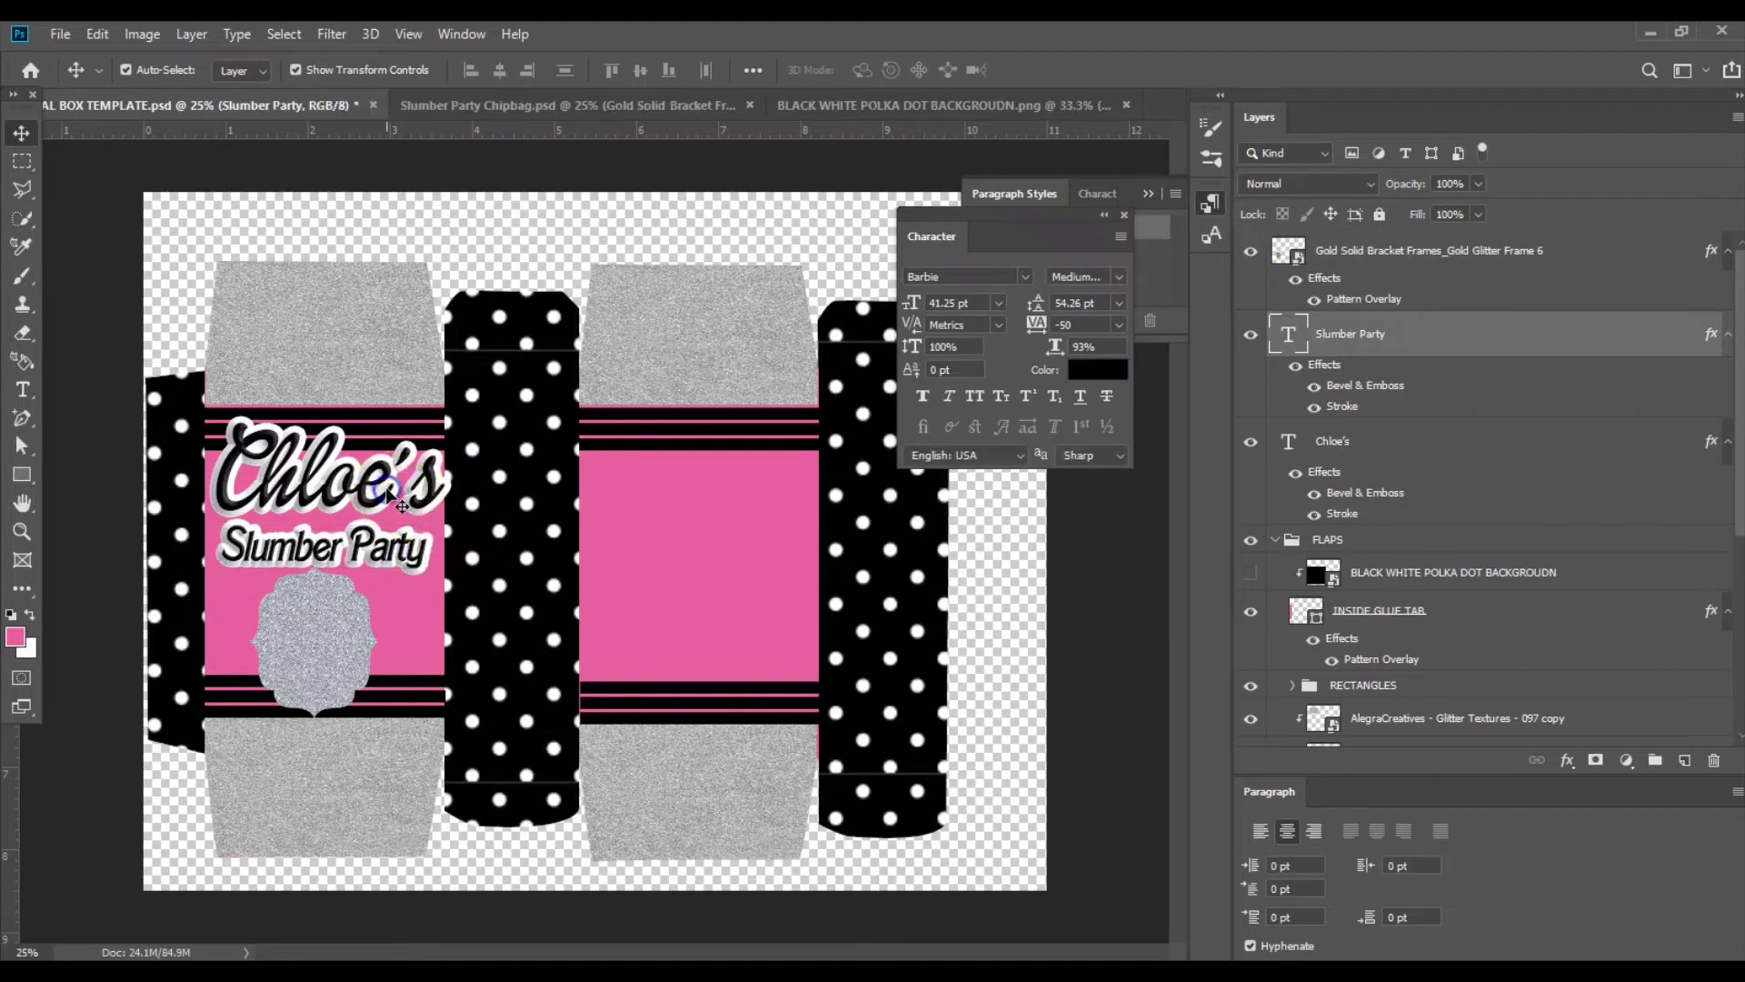
left_click(437, 426, "shift")
key("ctrl+t")
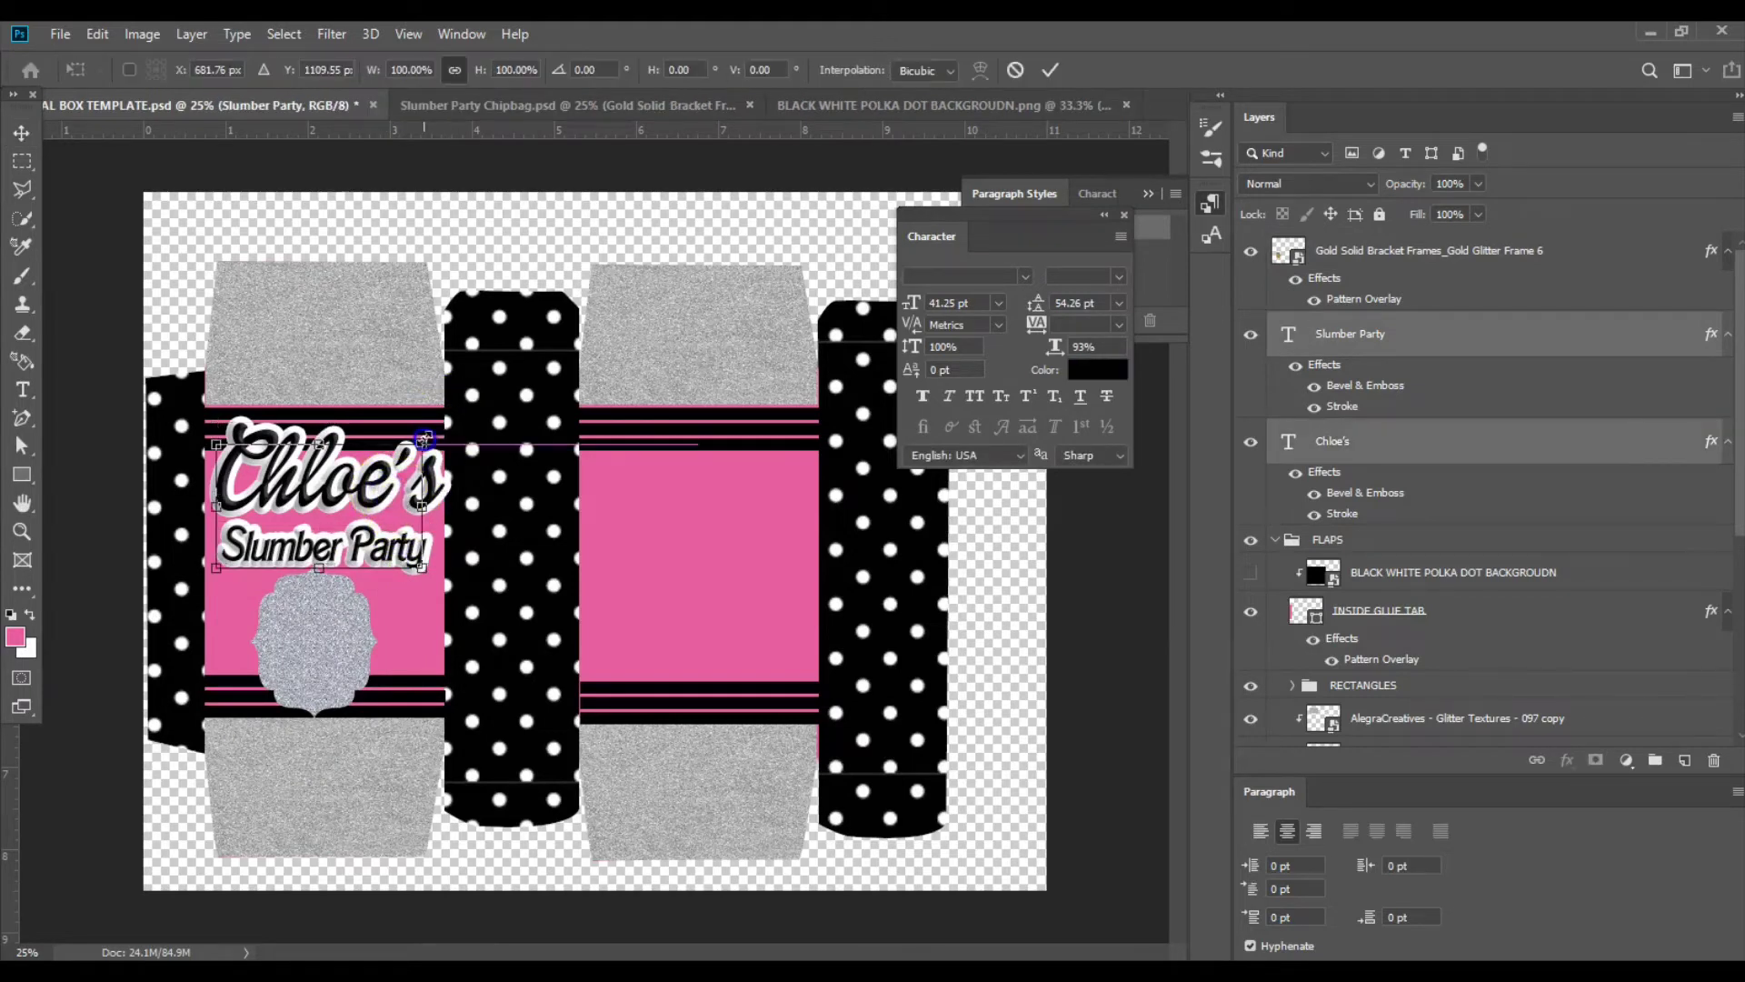
left_click_drag(438, 425, 365, 467)
key("Return")
left_click(338, 616)
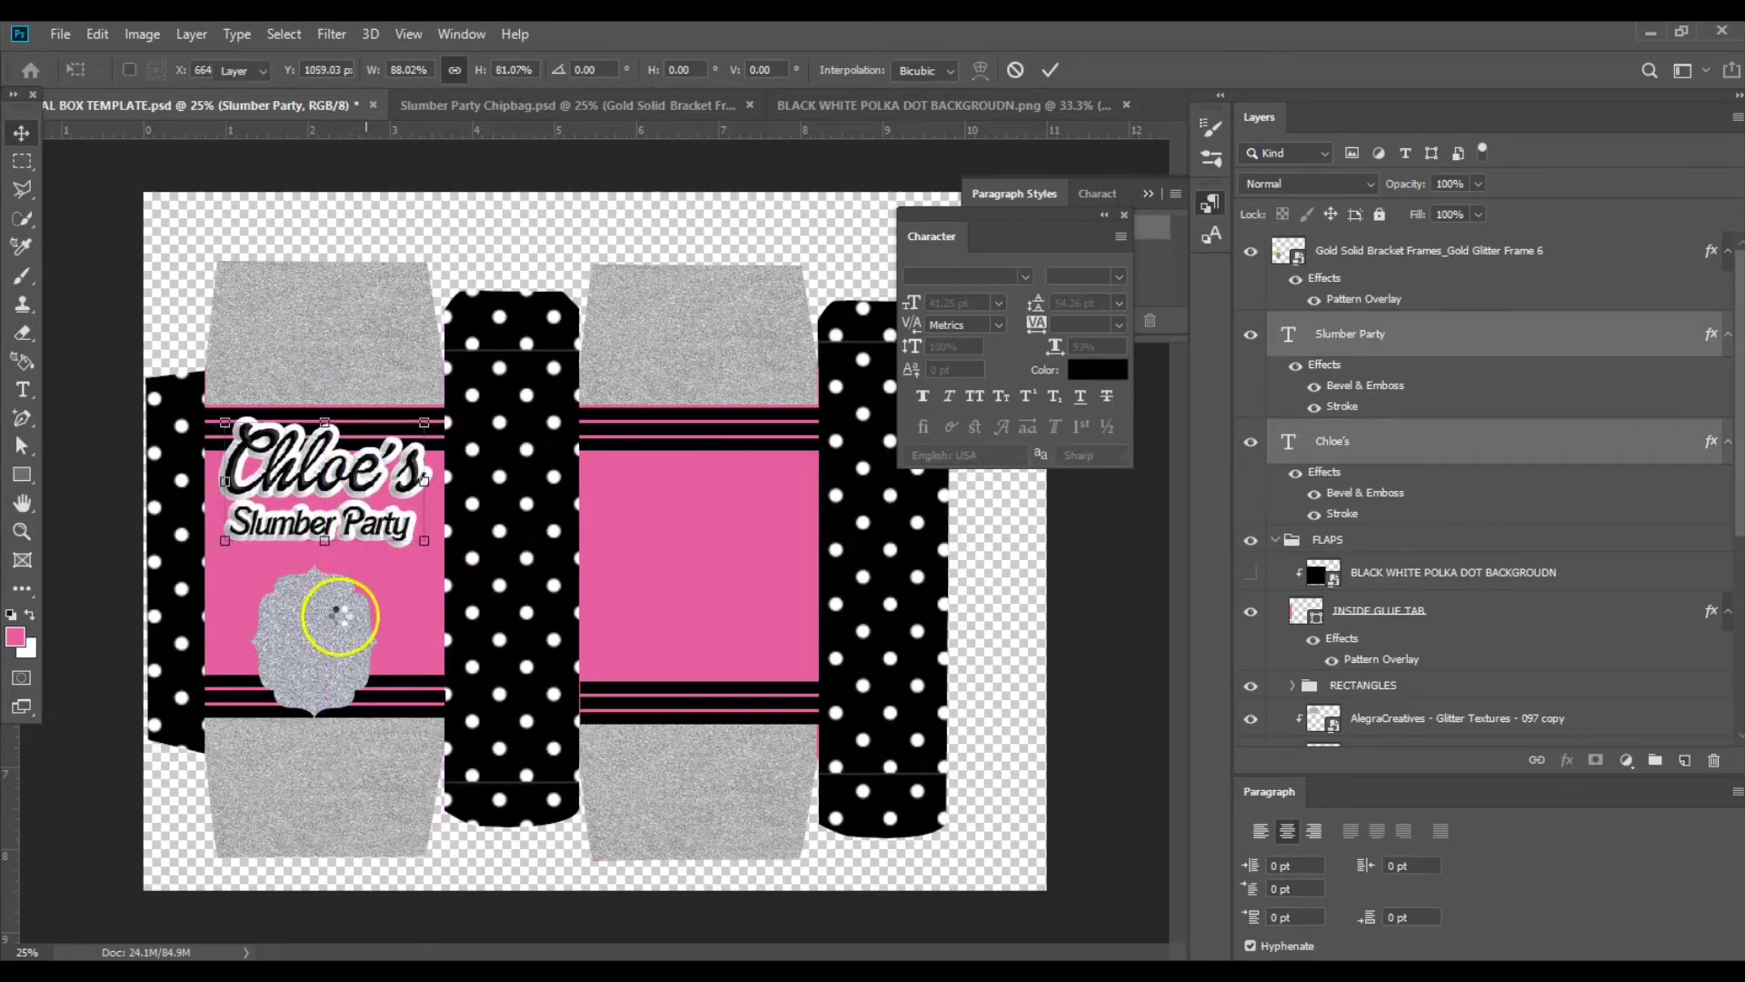
left_click_drag(335, 622, 342, 606)
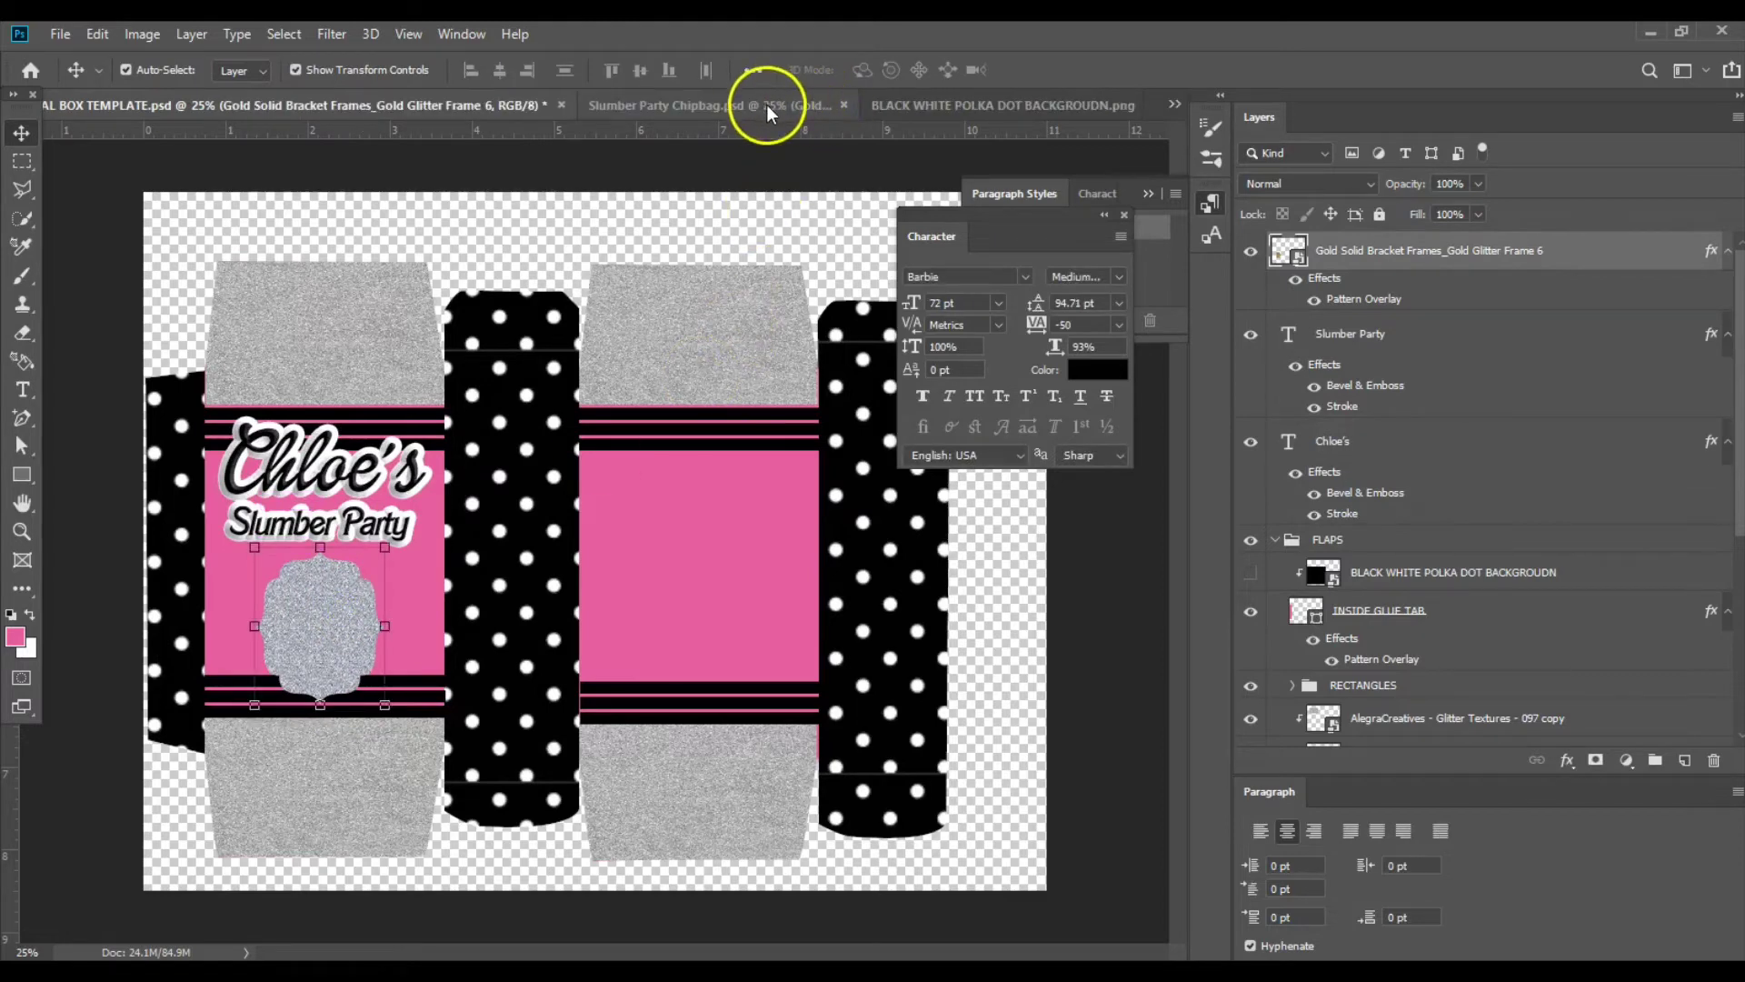
Duplicate the Gold Glitter Frame 6 layer within CEREAL BOX TEMPLATE.psd.
right_click(1457, 251)
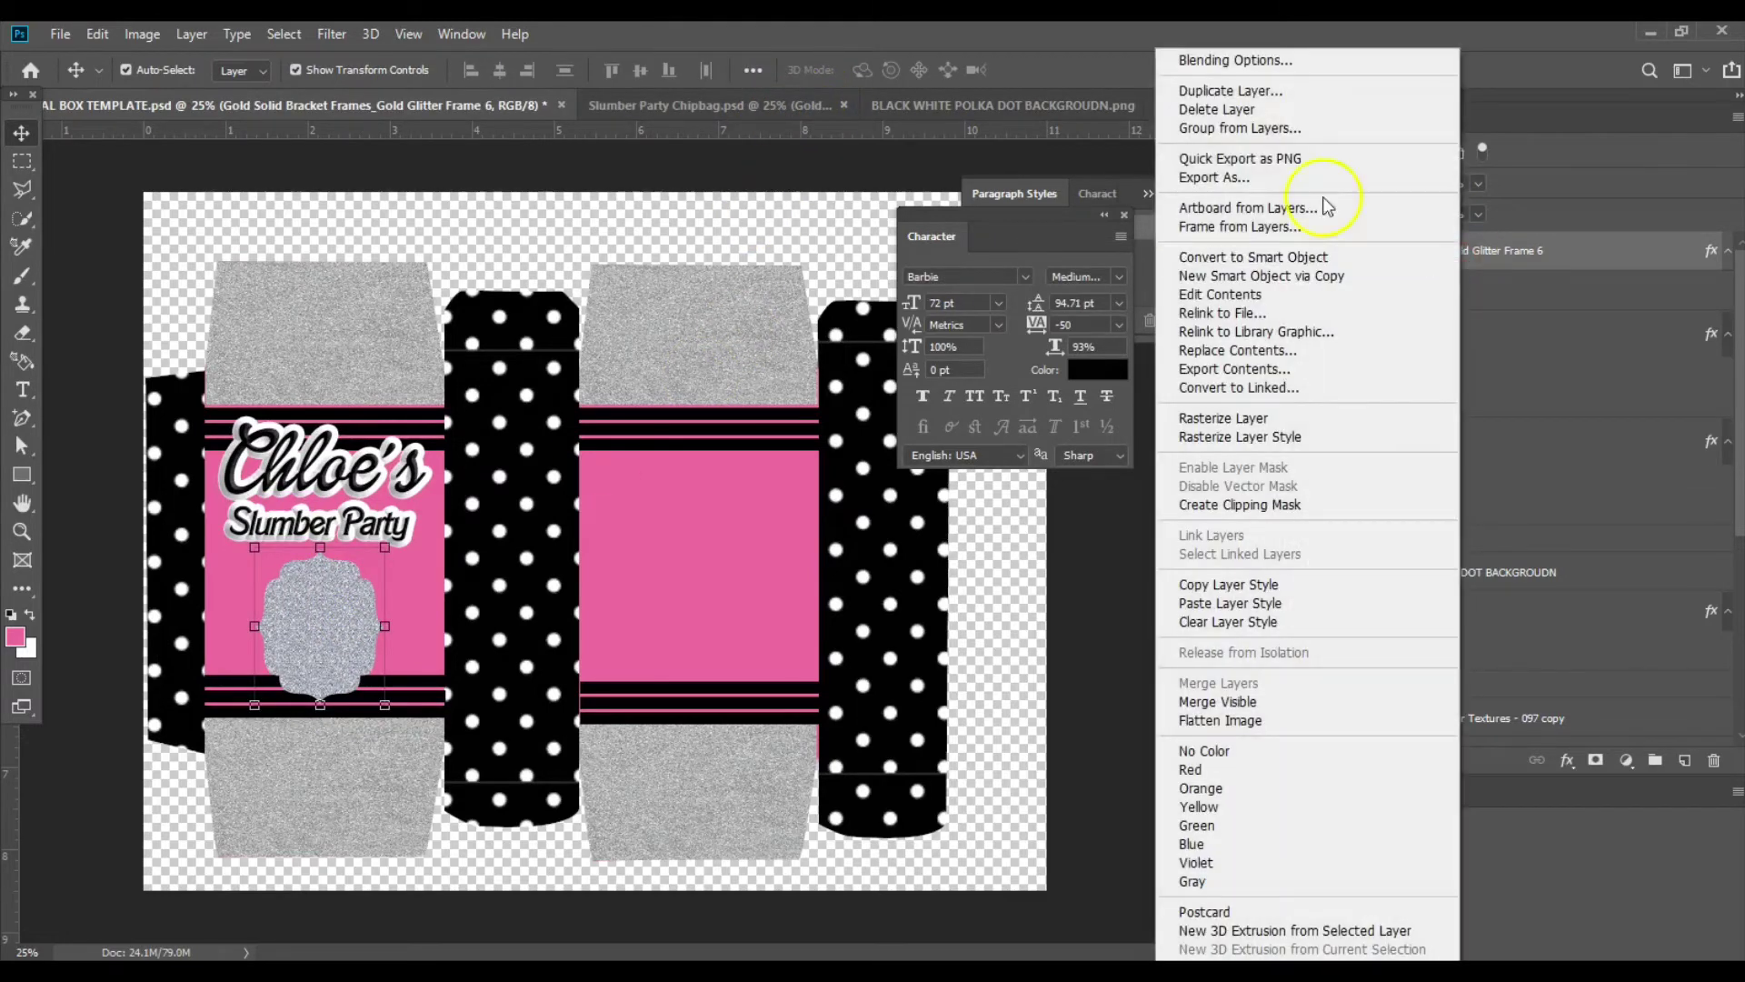
left_click(1271, 91)
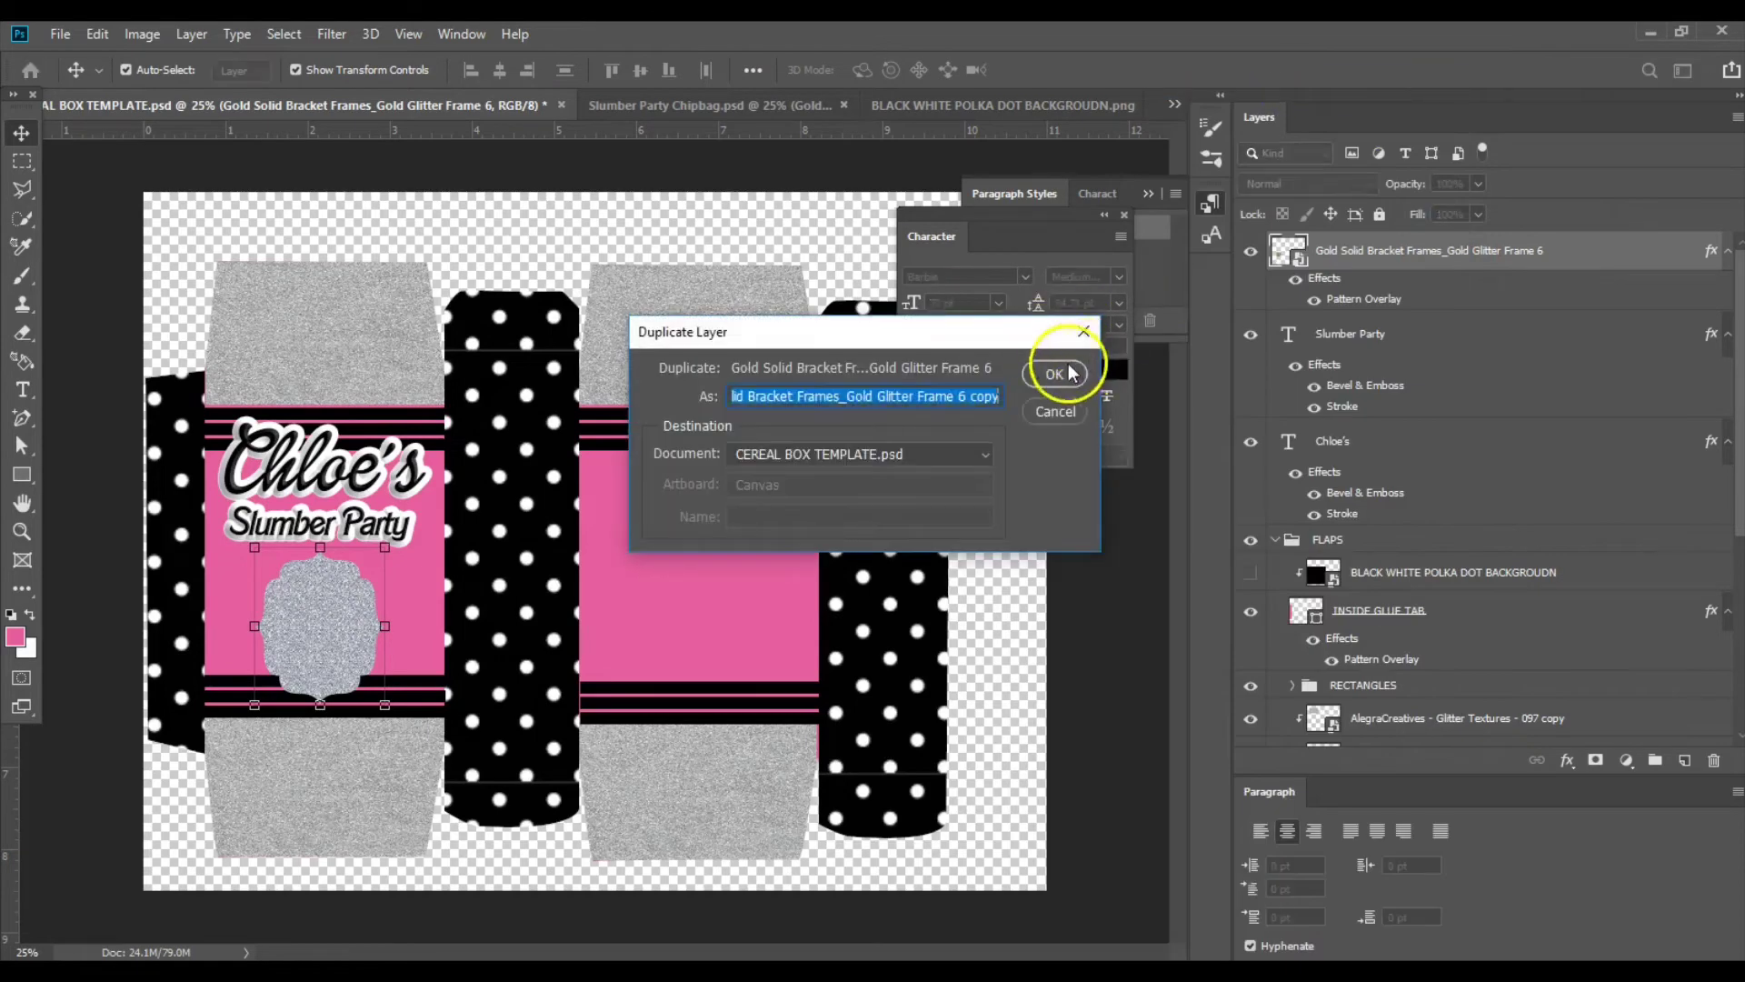
left_click(1054, 374)
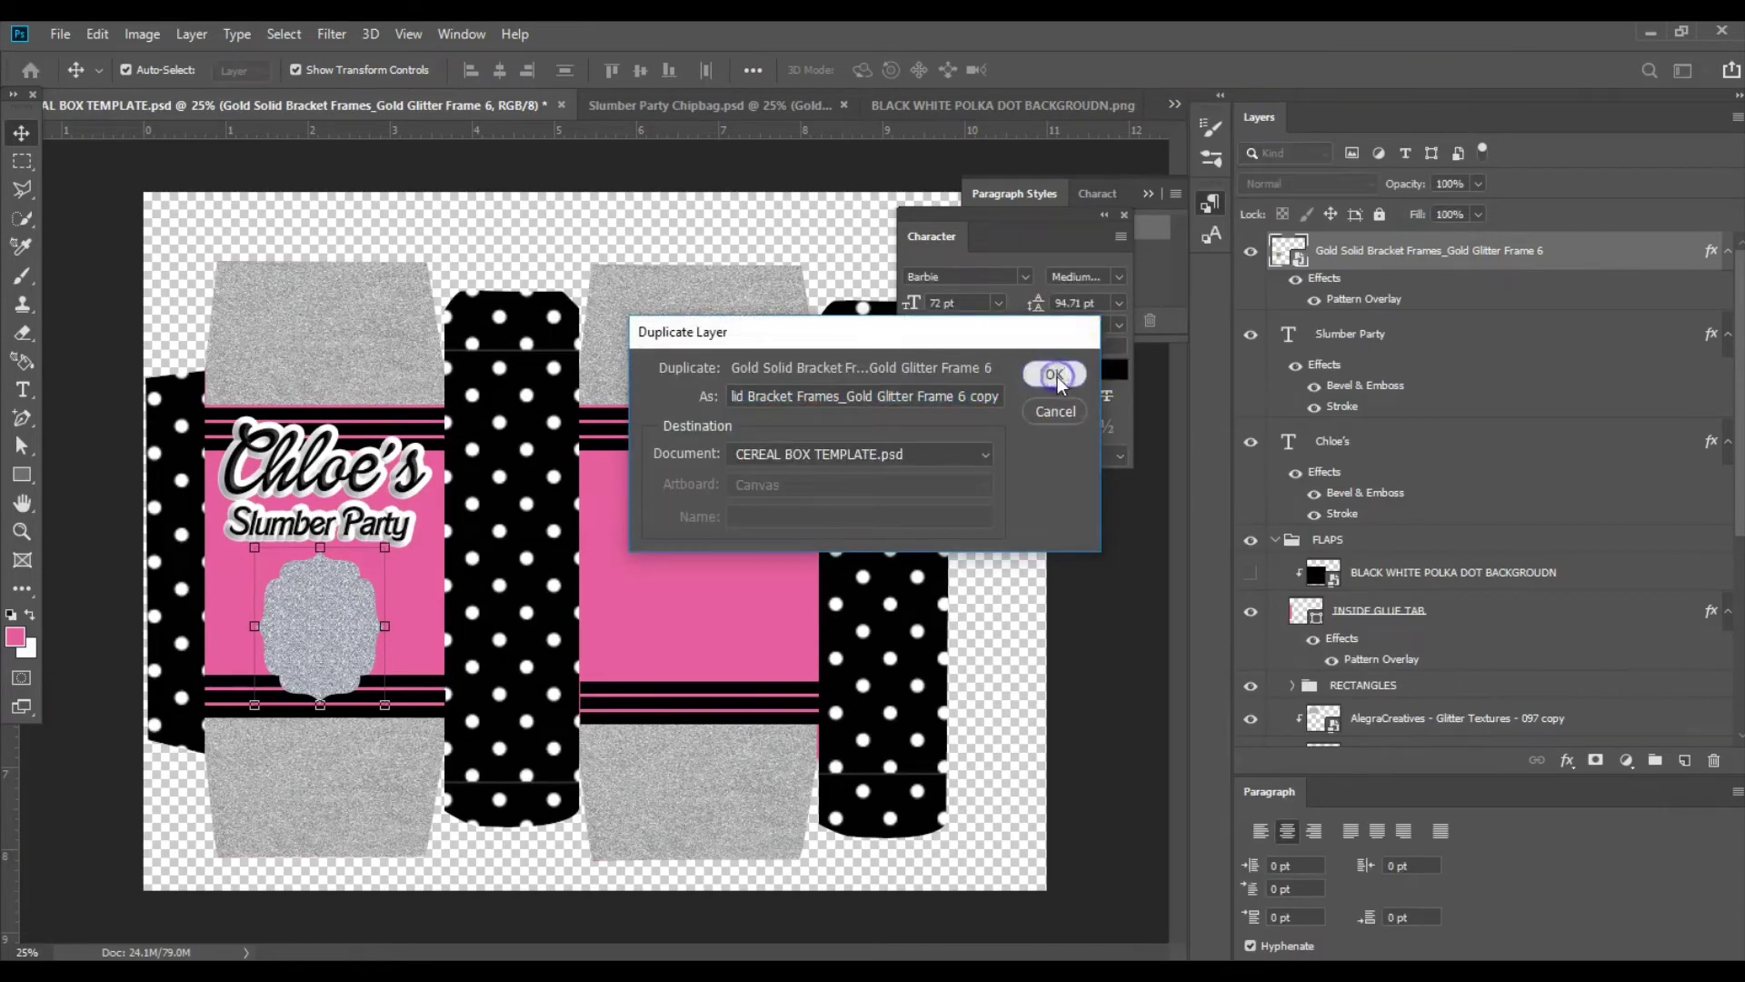
Replace the duplicated frame's Pattern Overlay with a pink Color Overlay.
double_click(1348, 300)
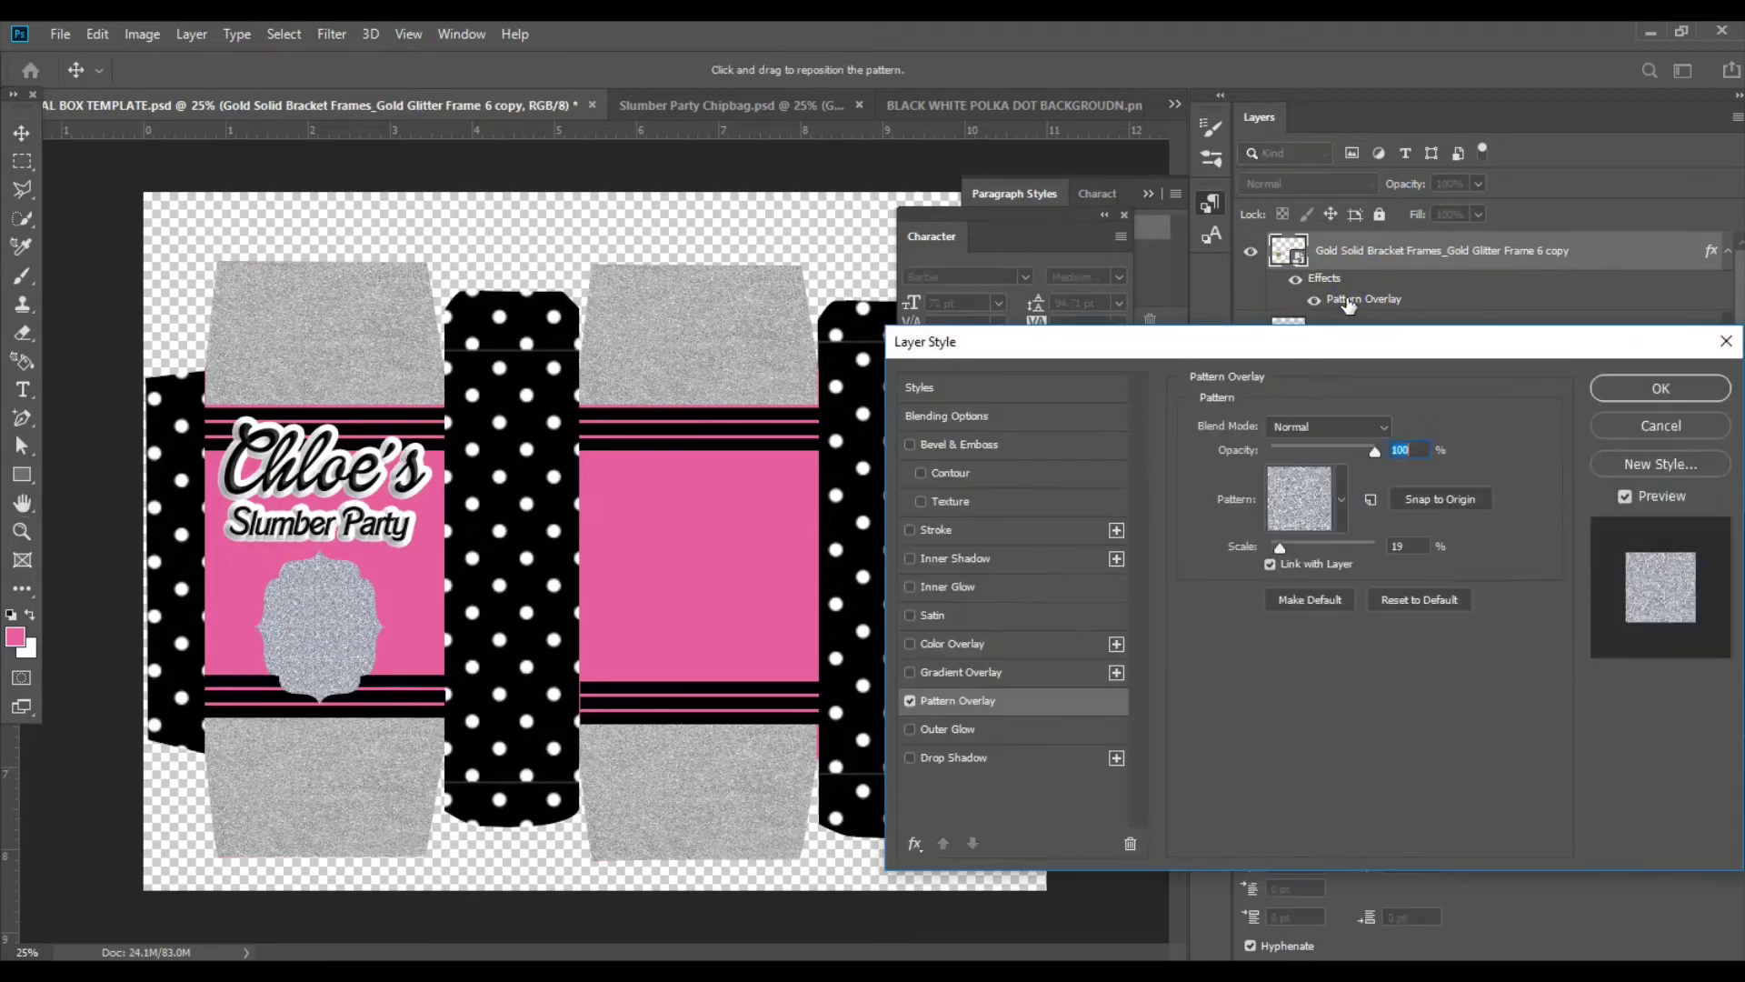
left_click(1343, 512)
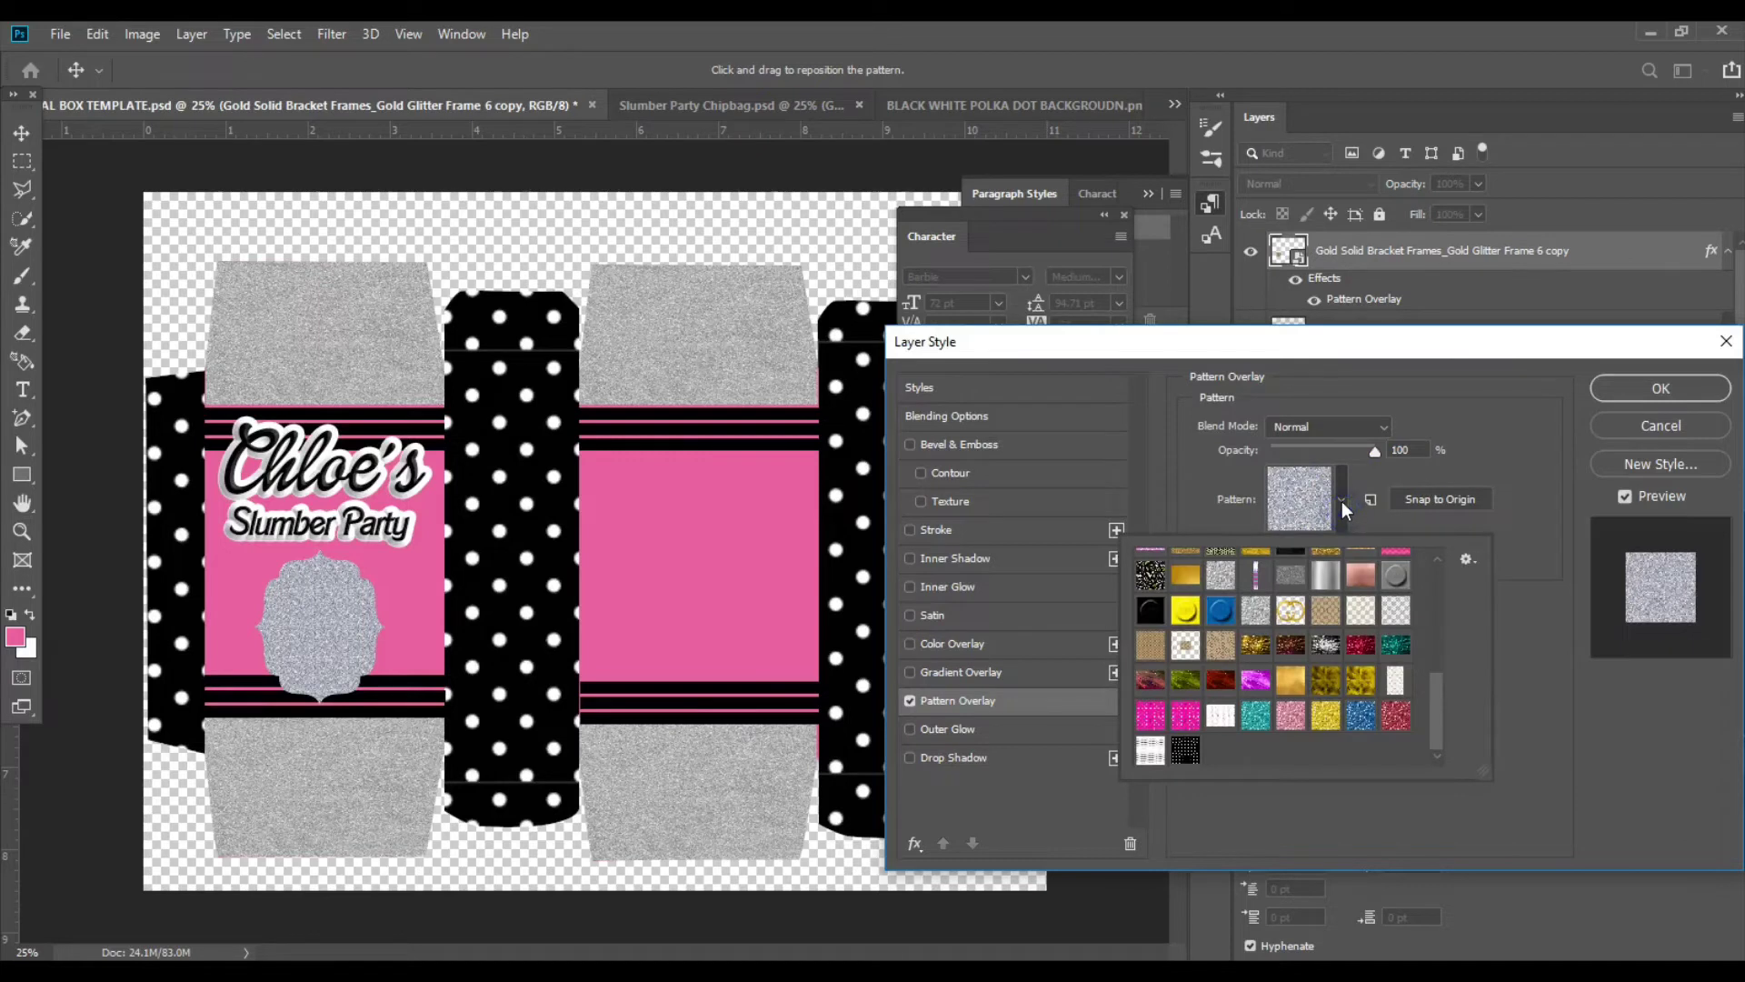
left_click(910, 701)
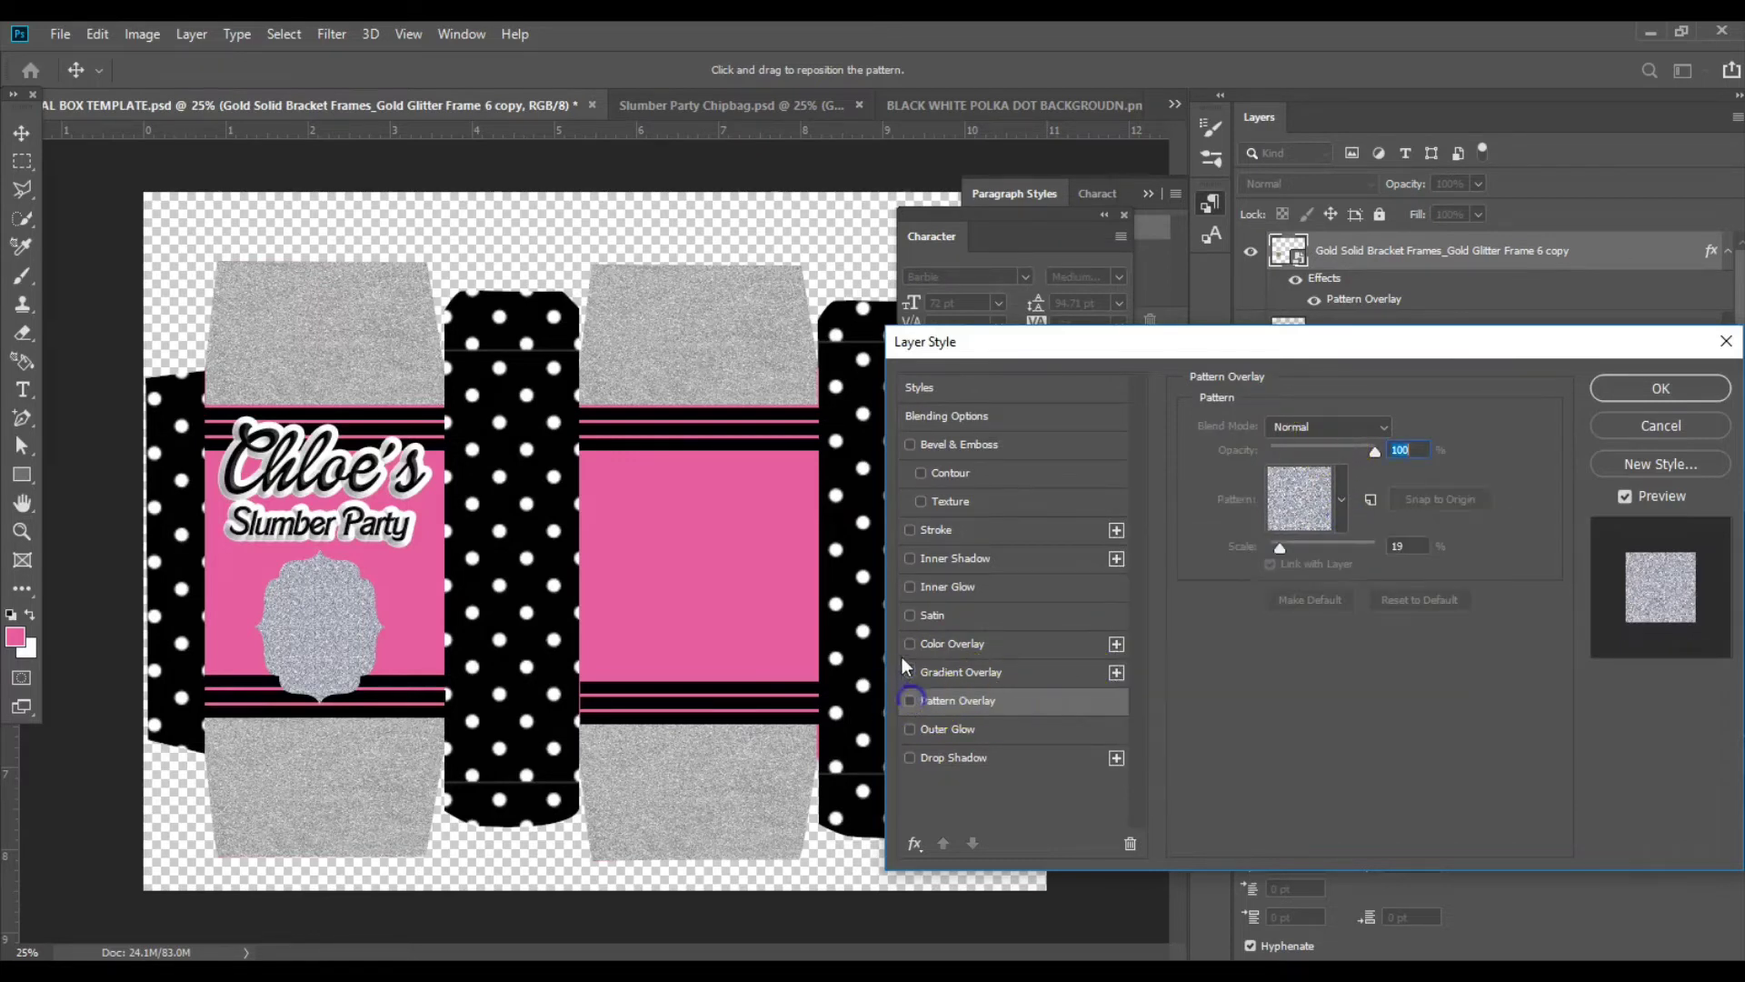
left_click(911, 702)
left_click(912, 645)
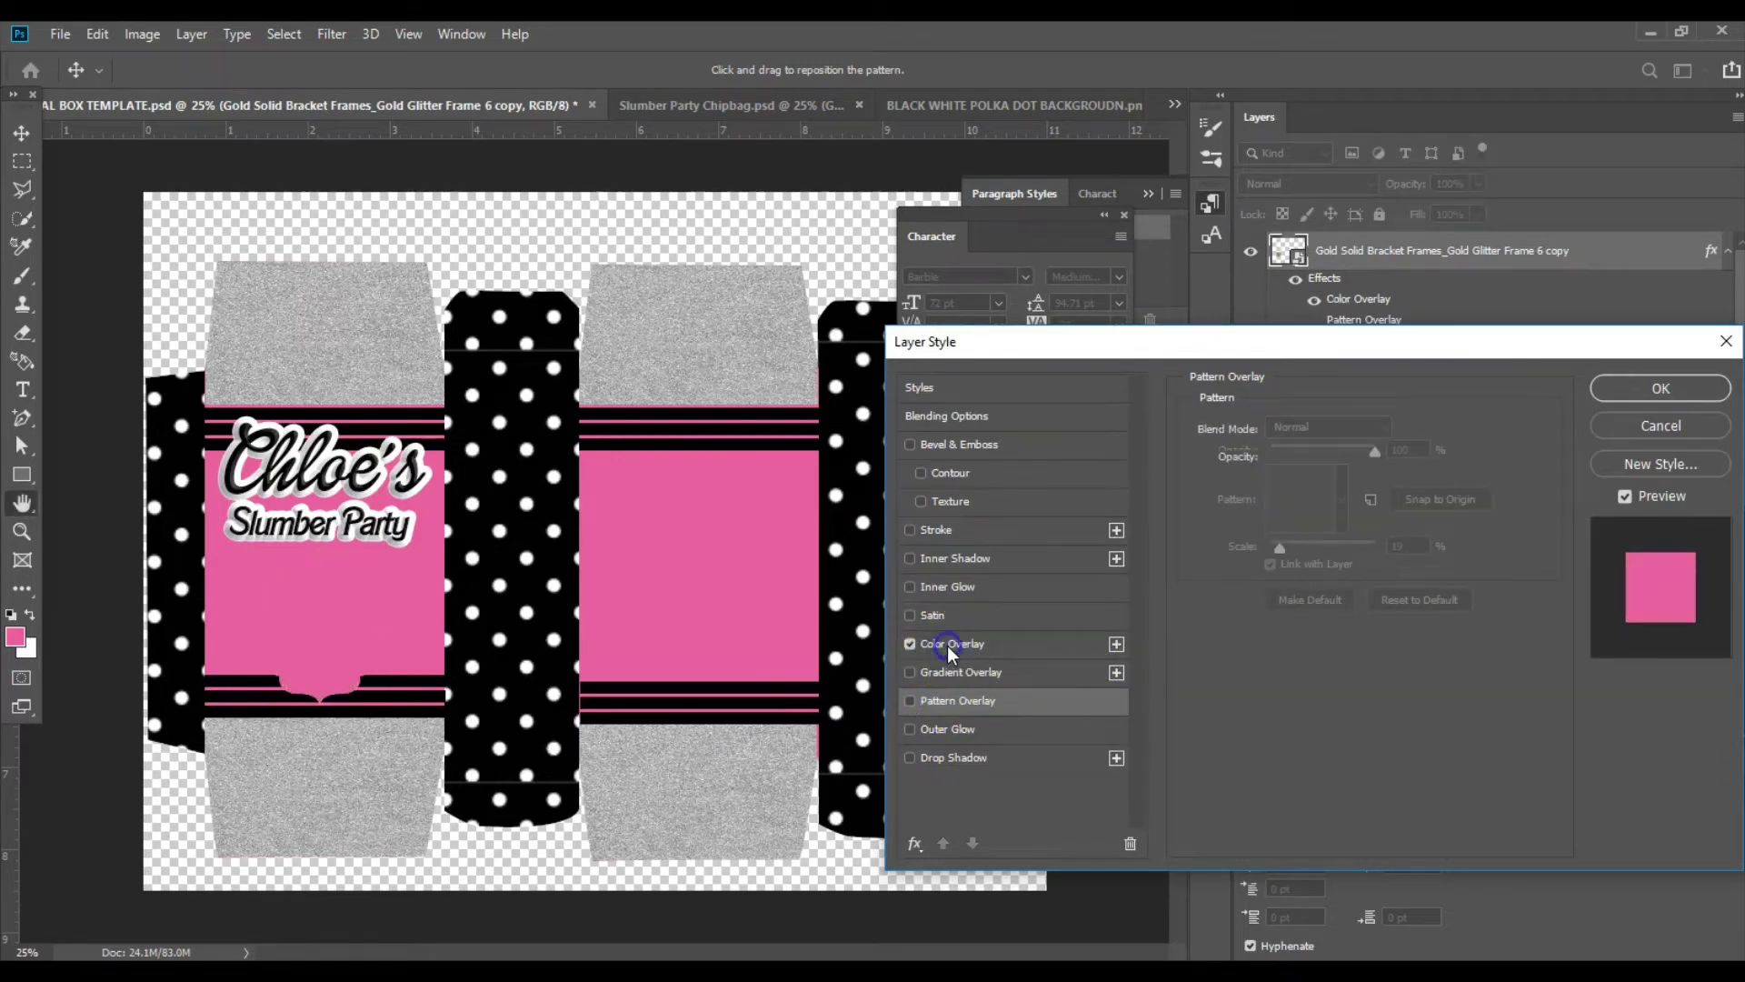
left_click(948, 645)
left_click(1636, 385)
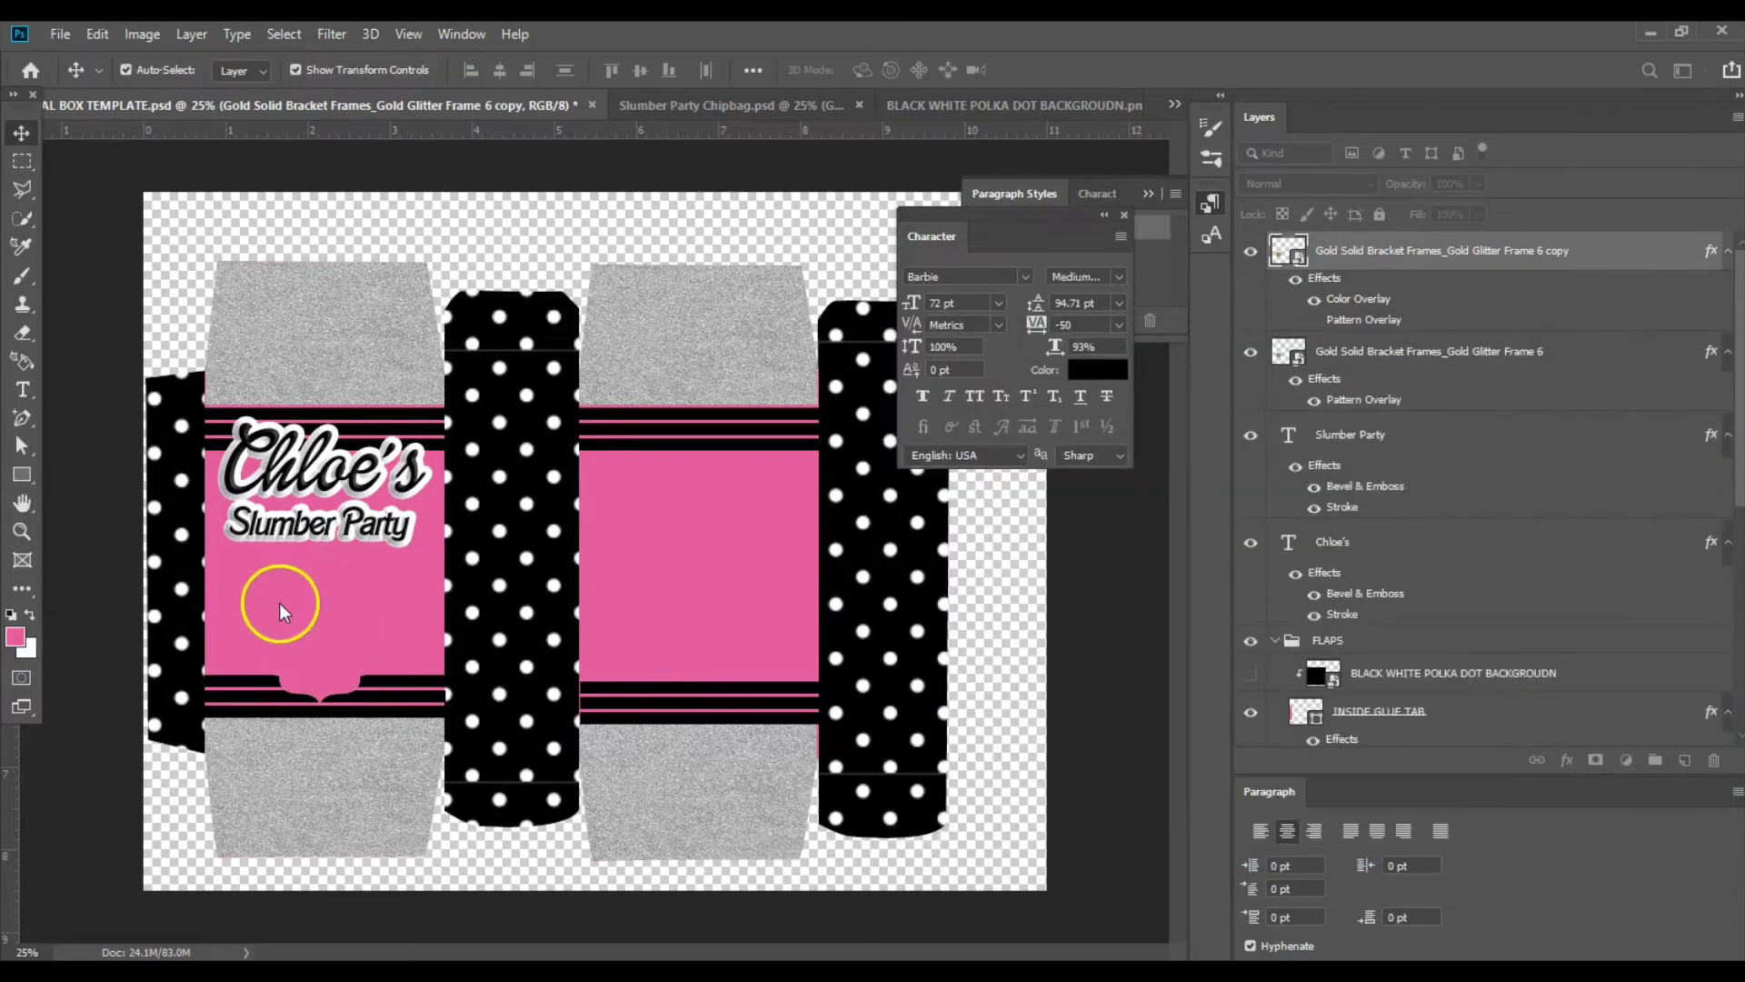
Scale the pink frame copy to 23.50% width and 28.22% height and center it inside the glitter frame, leaving a glitter border.
left_click(280, 603)
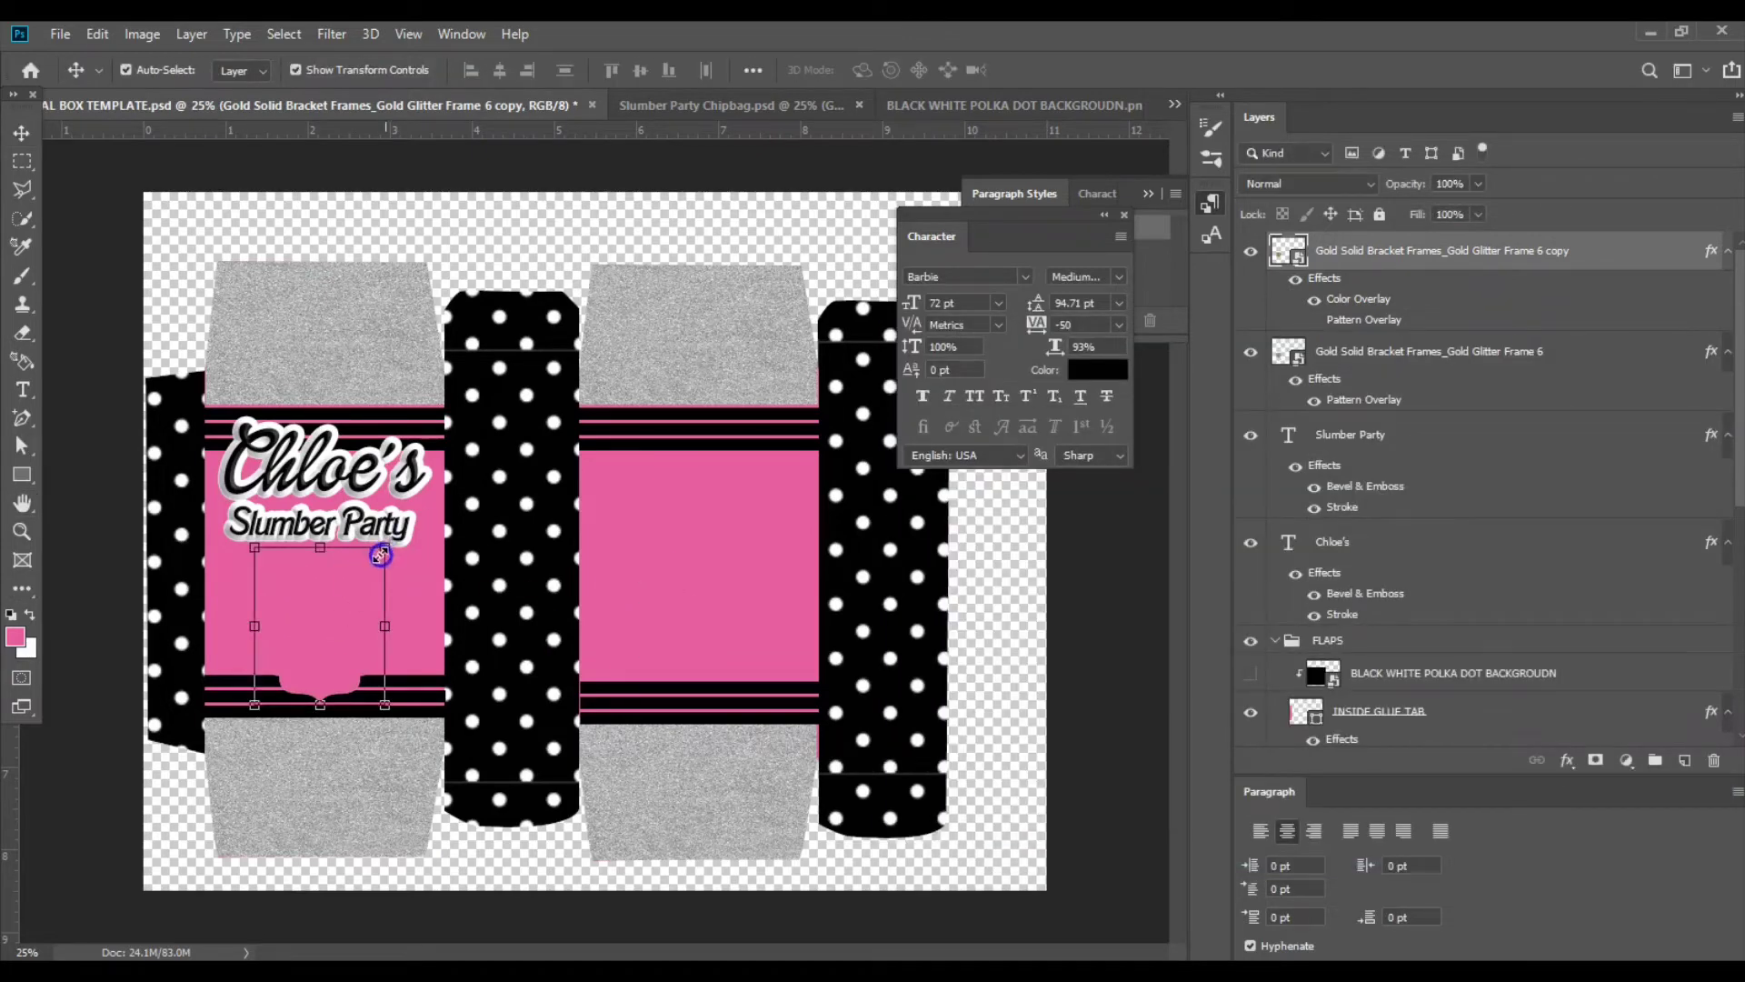
left_click_drag(381, 555, 363, 565)
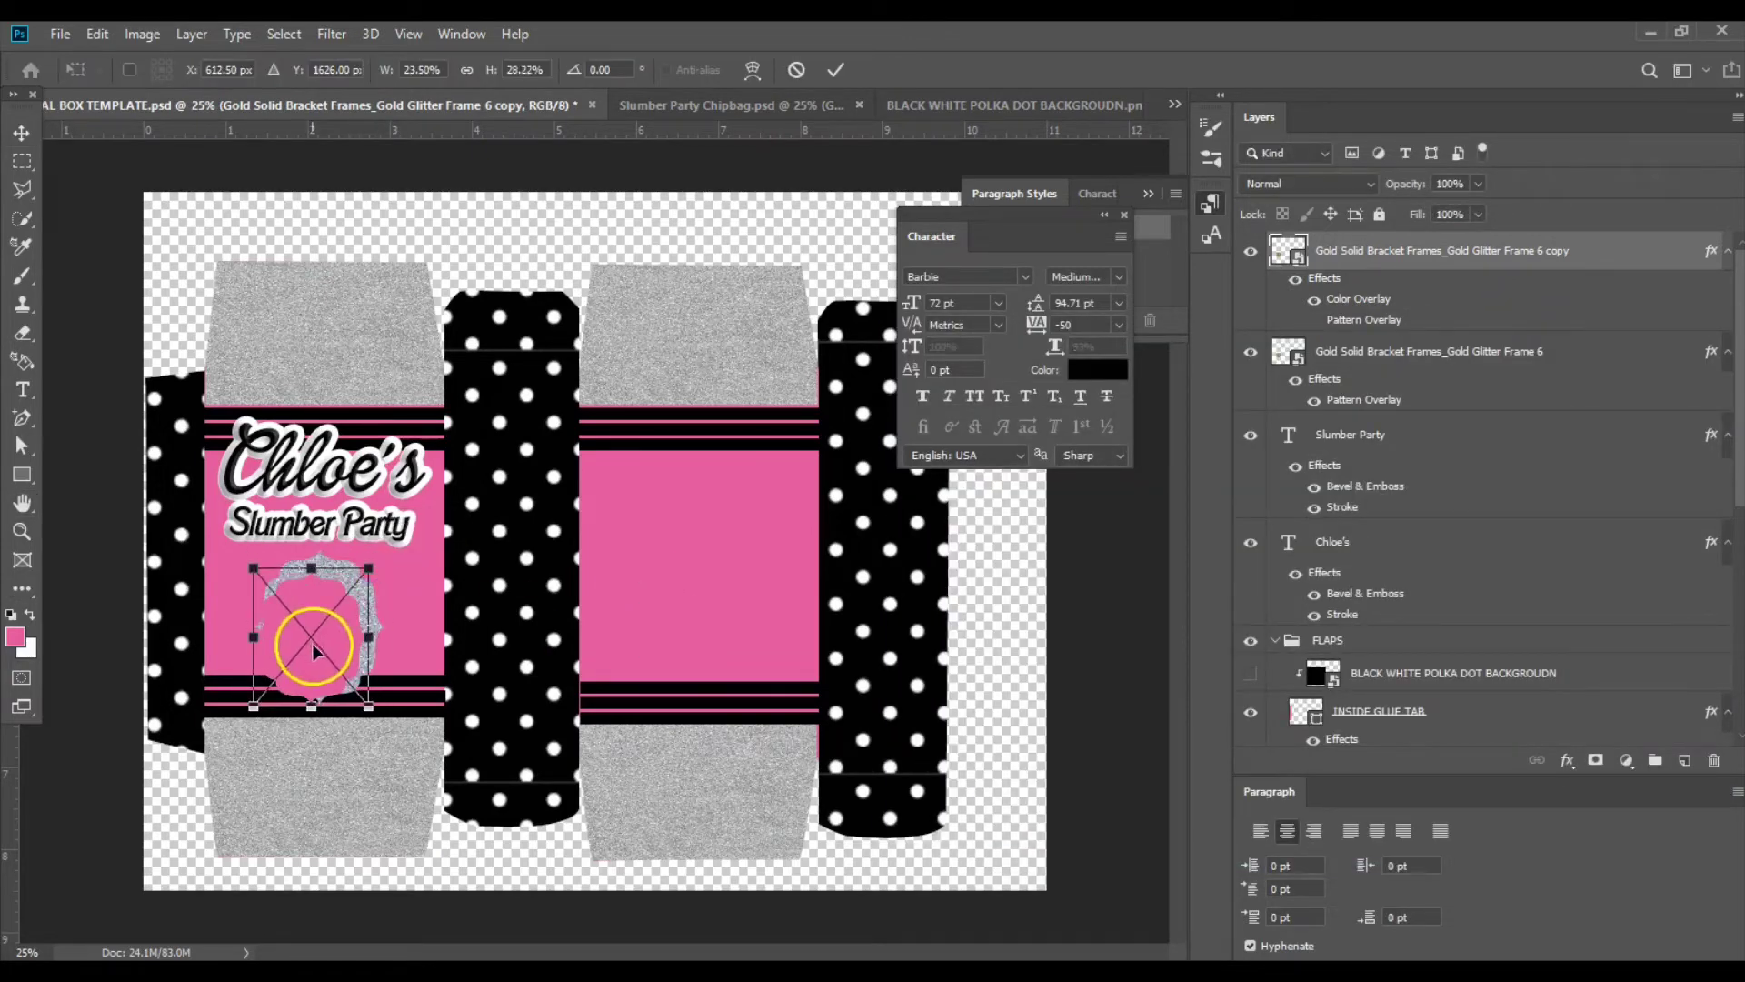
left_click_drag(313, 644, 323, 643)
key("Return")
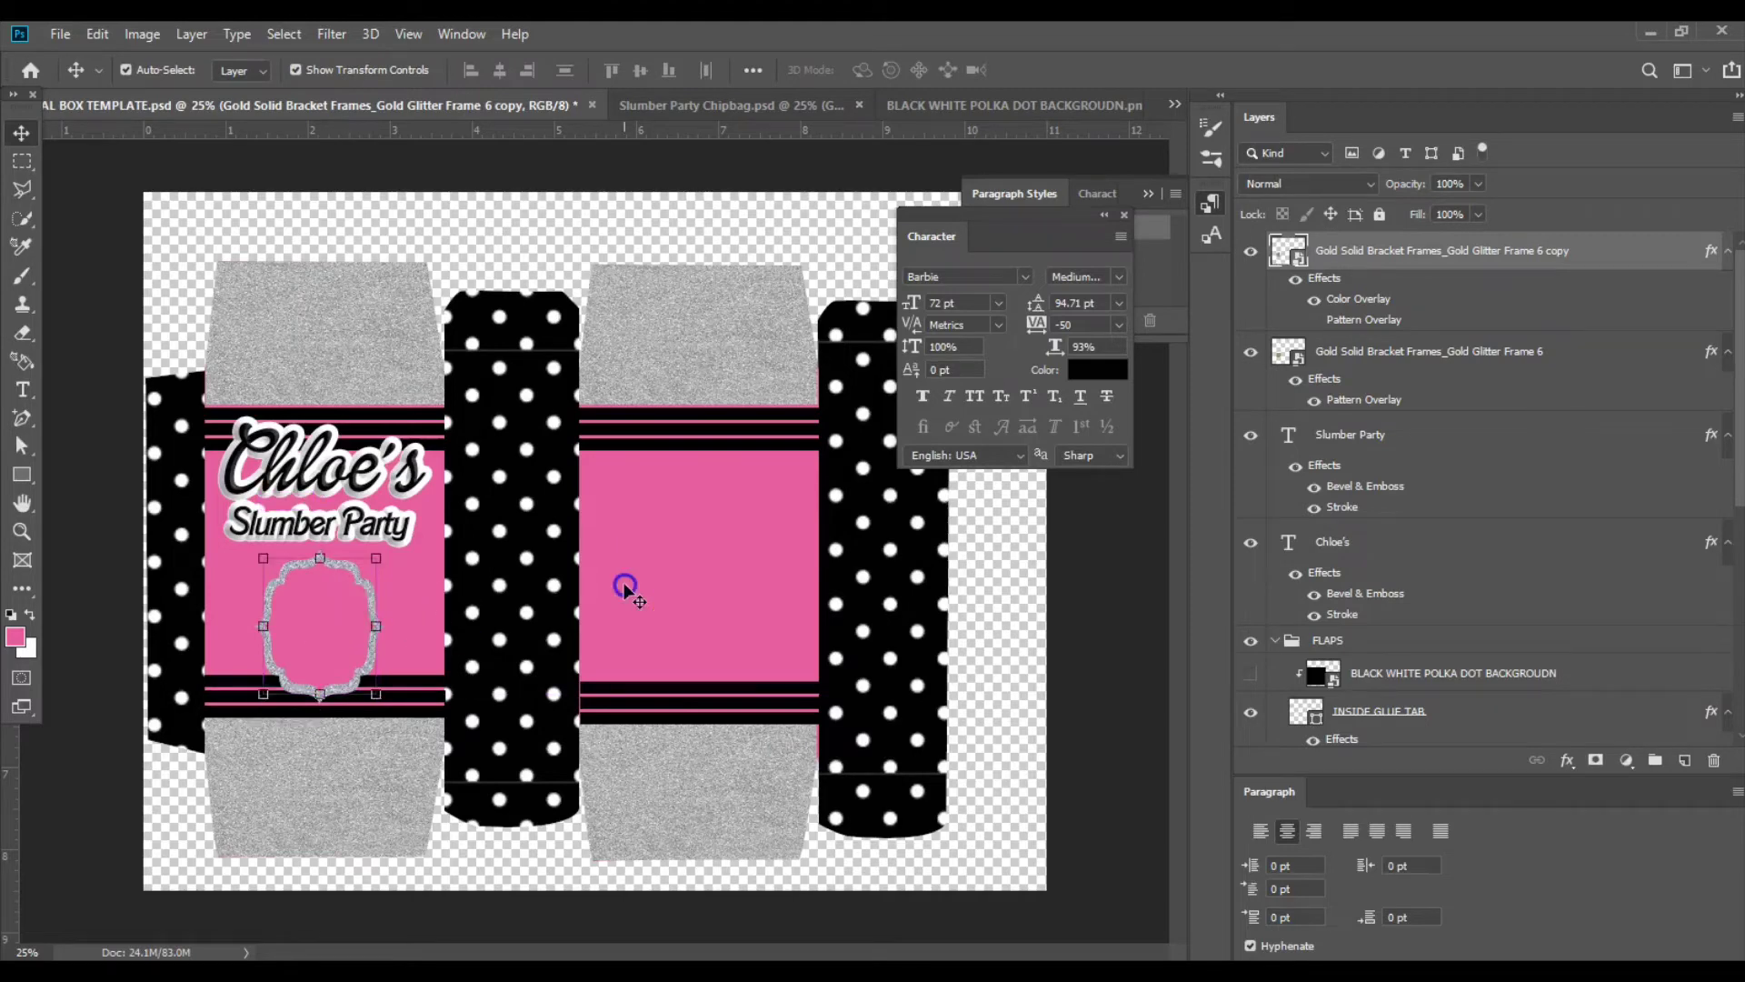
Place the BARBIE SILHOUETTE HEAD image from Dropbox's BARBIE folder into the box template and move its layer to the top of the stack.
left_click(625, 589)
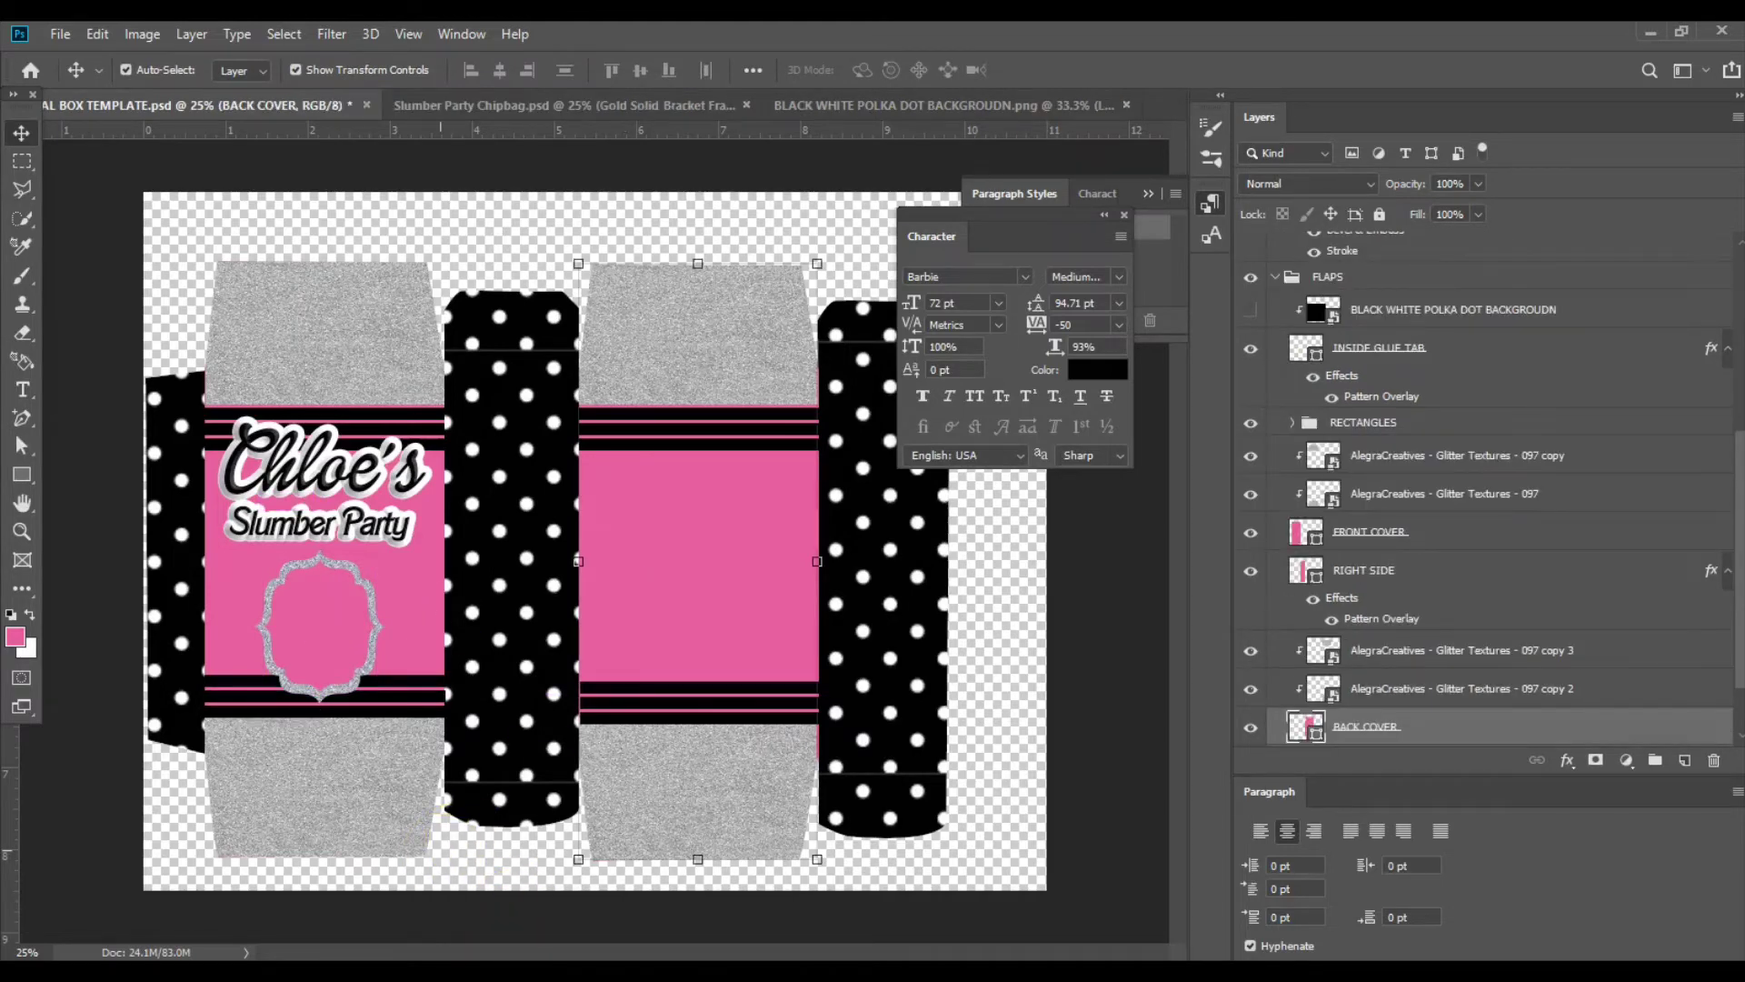
key("alt+Tab")
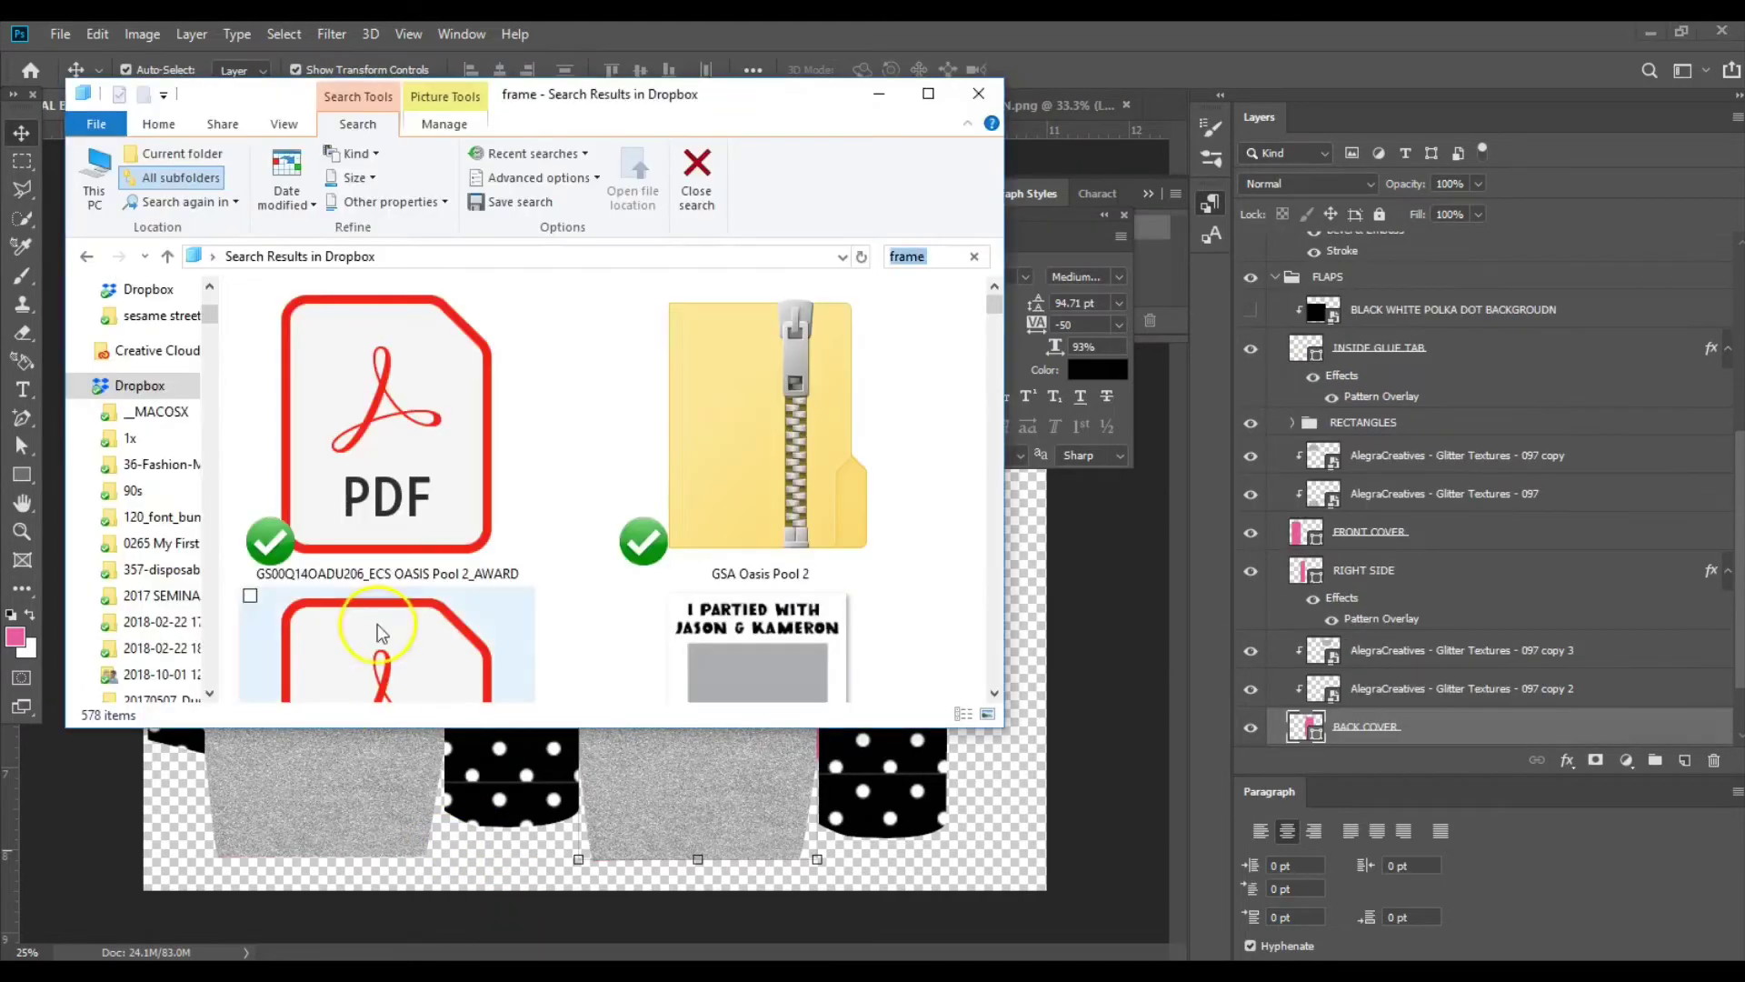
left_click(94, 255)
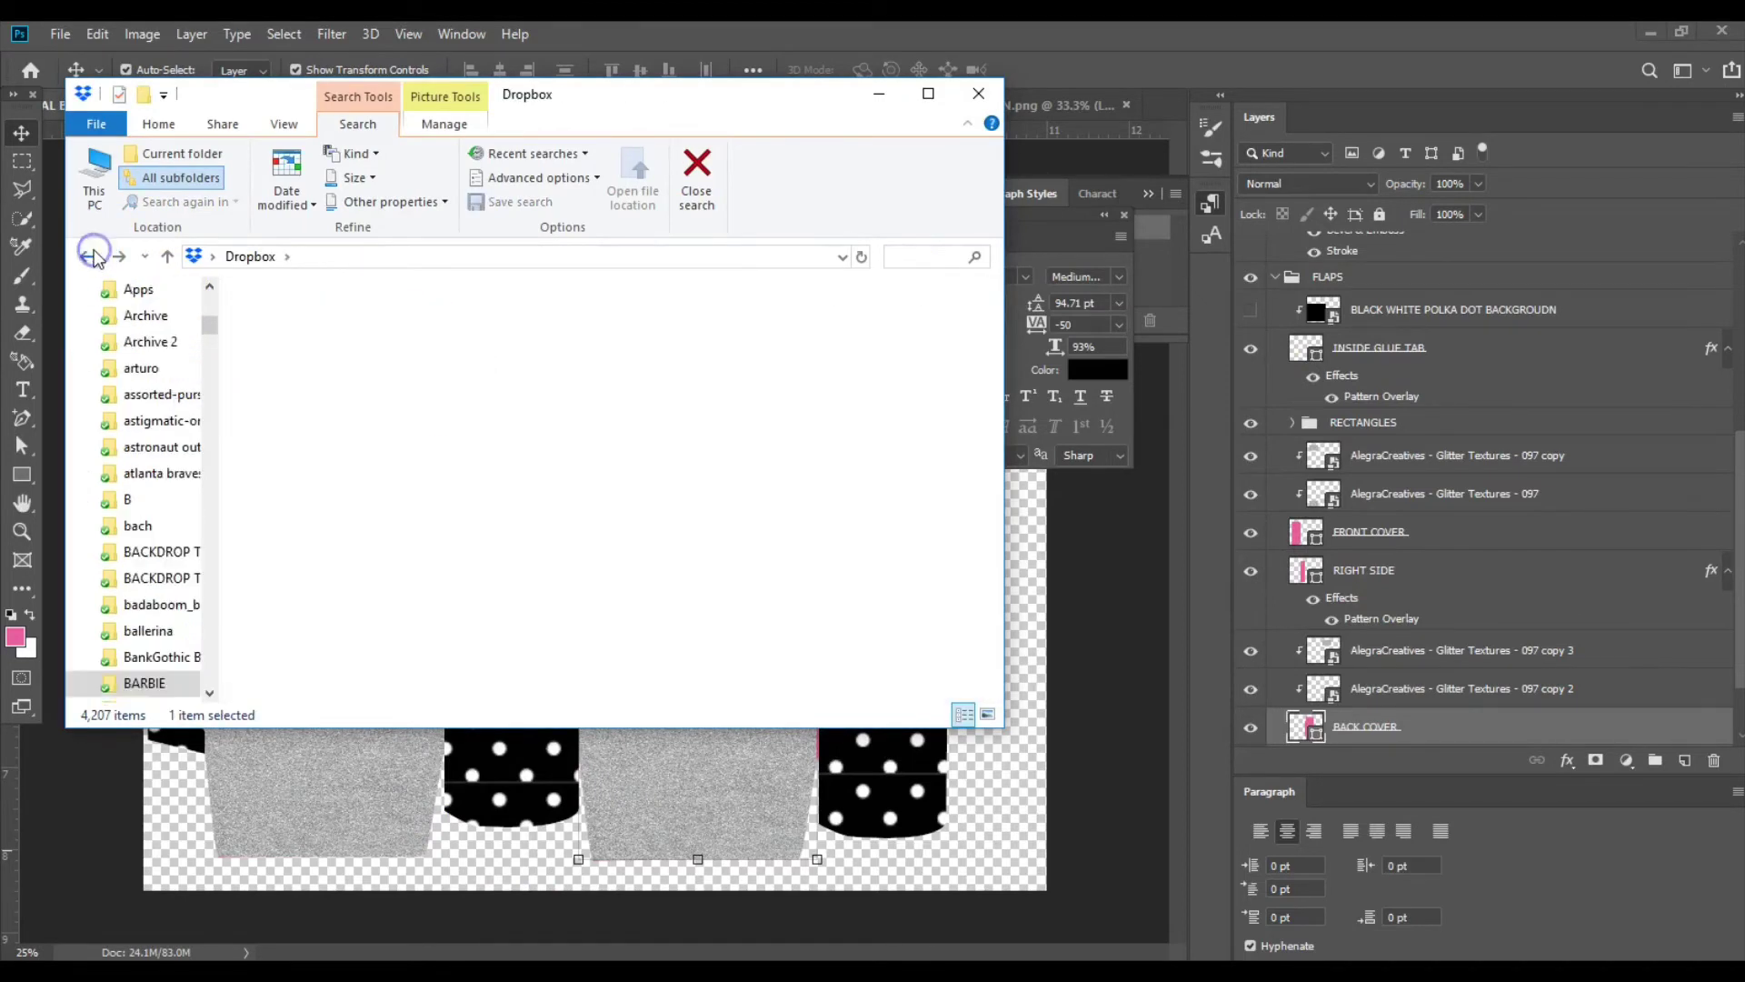
left_click(87, 256)
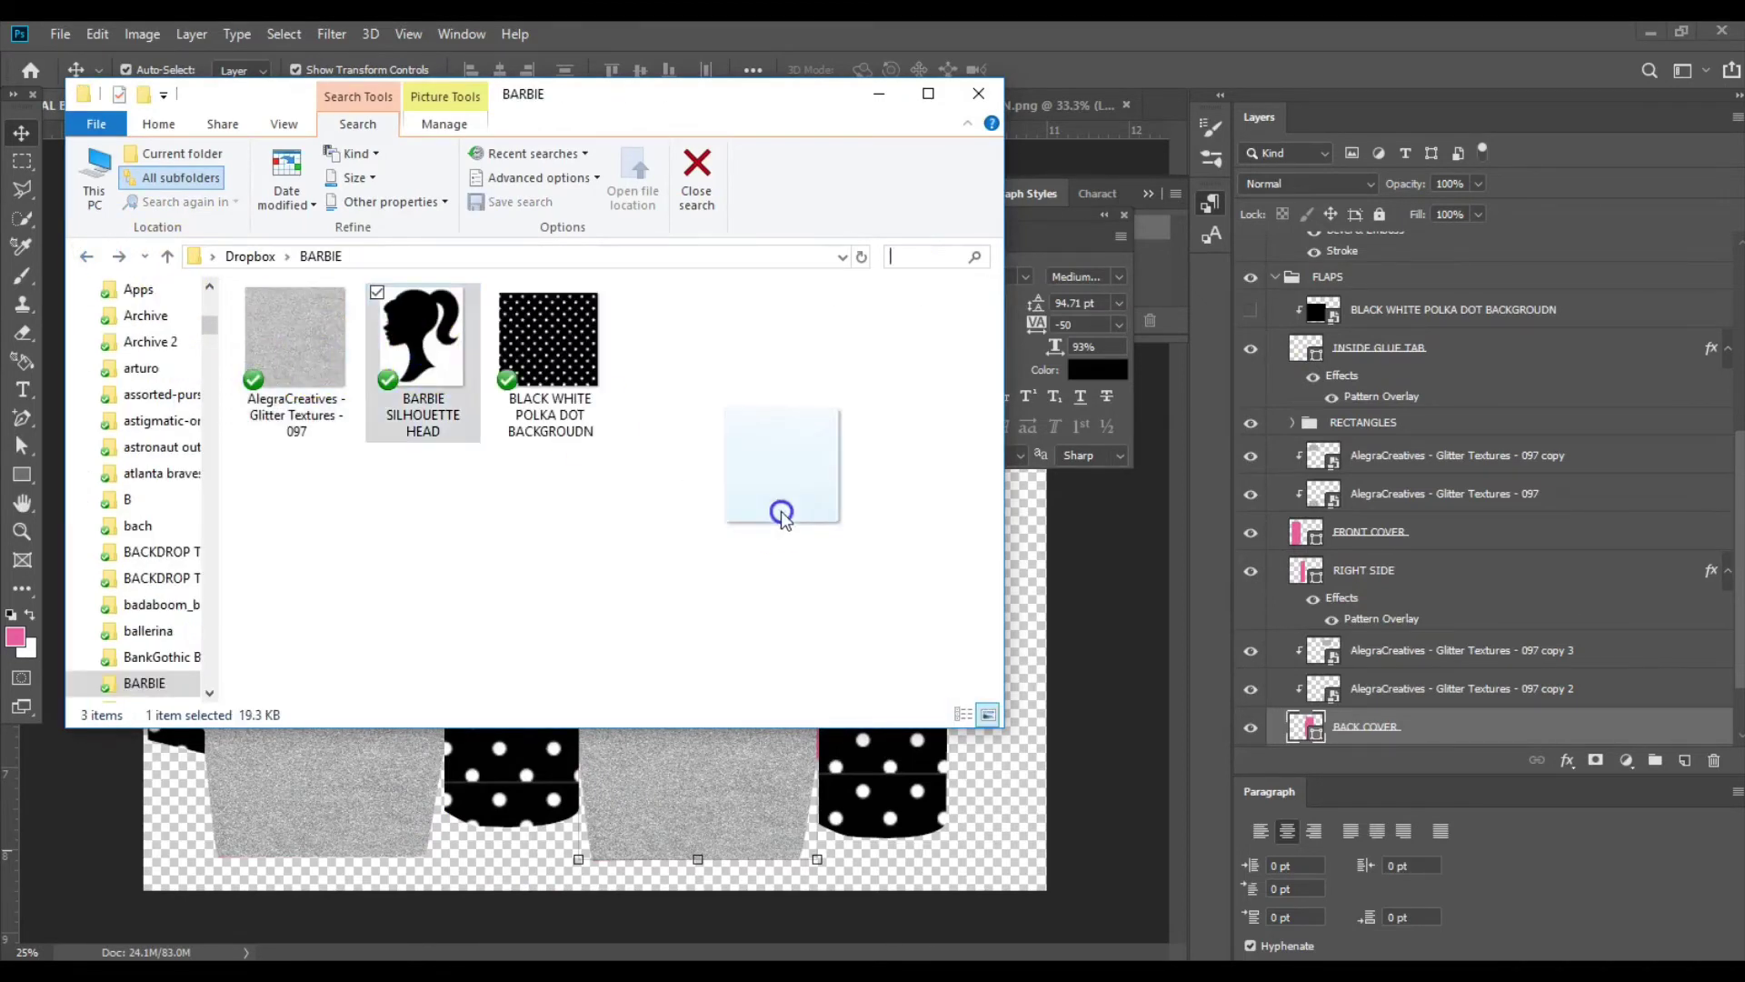
left_click_drag(784, 516, 1031, 725)
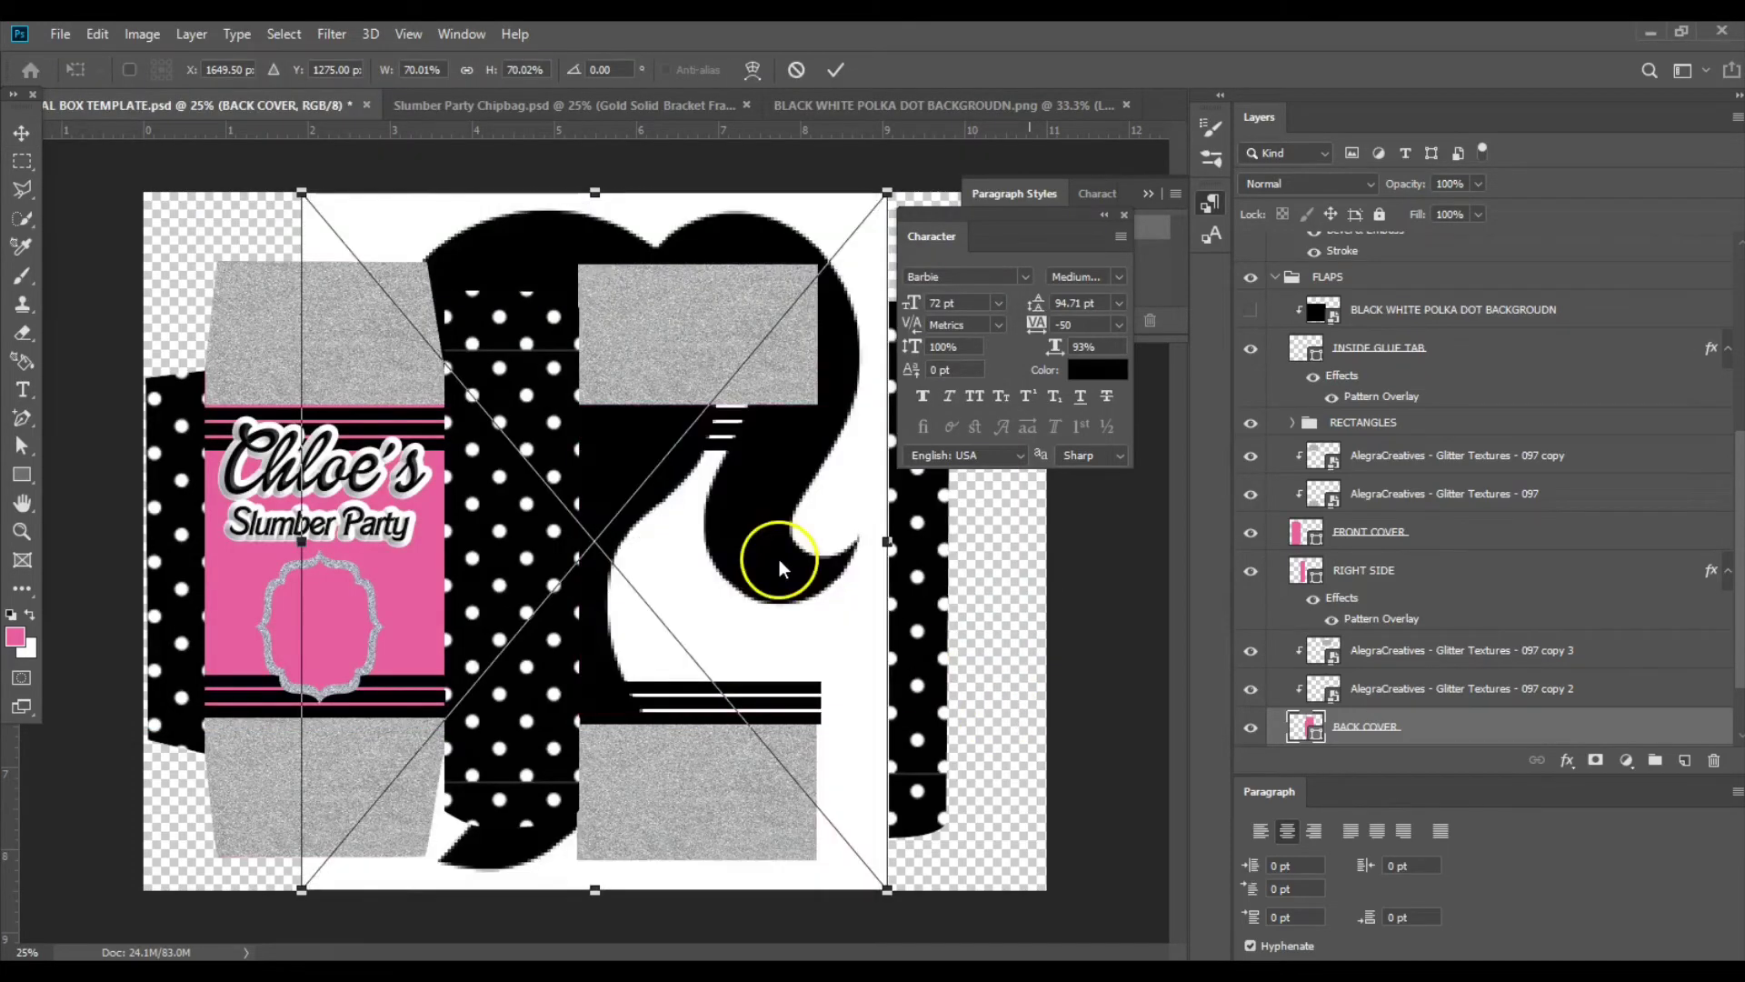
key("Return")
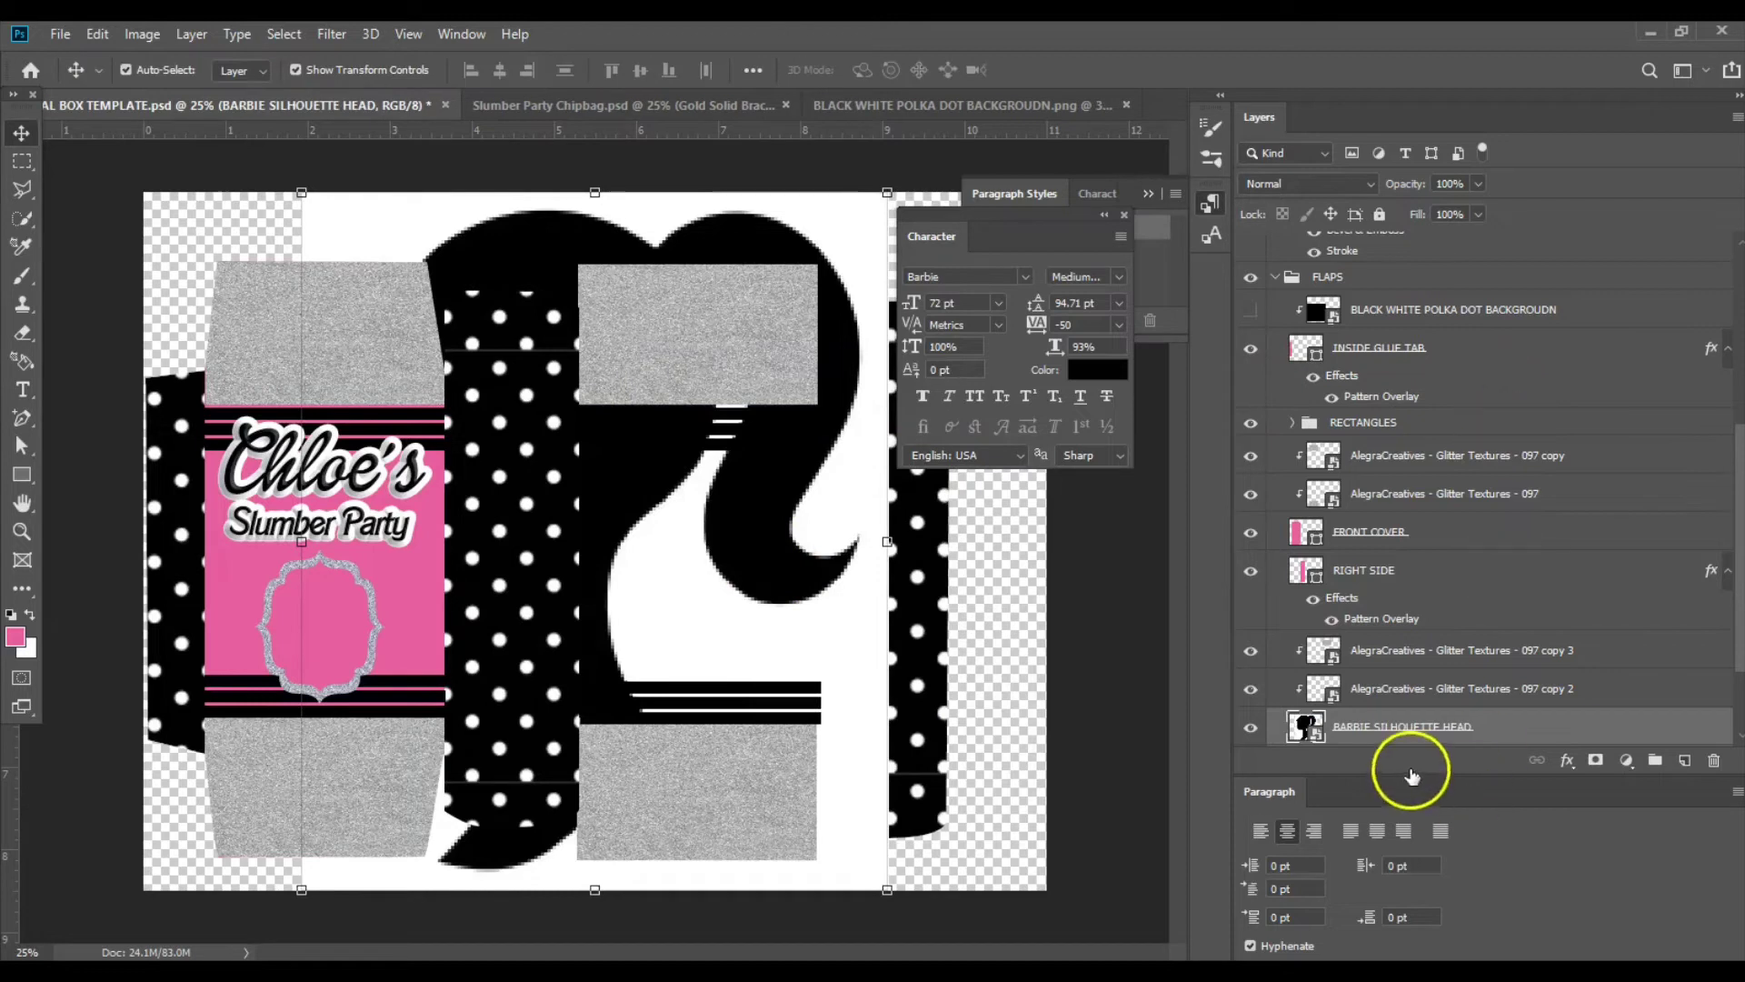
left_click_drag(1519, 732, 1484, 248)
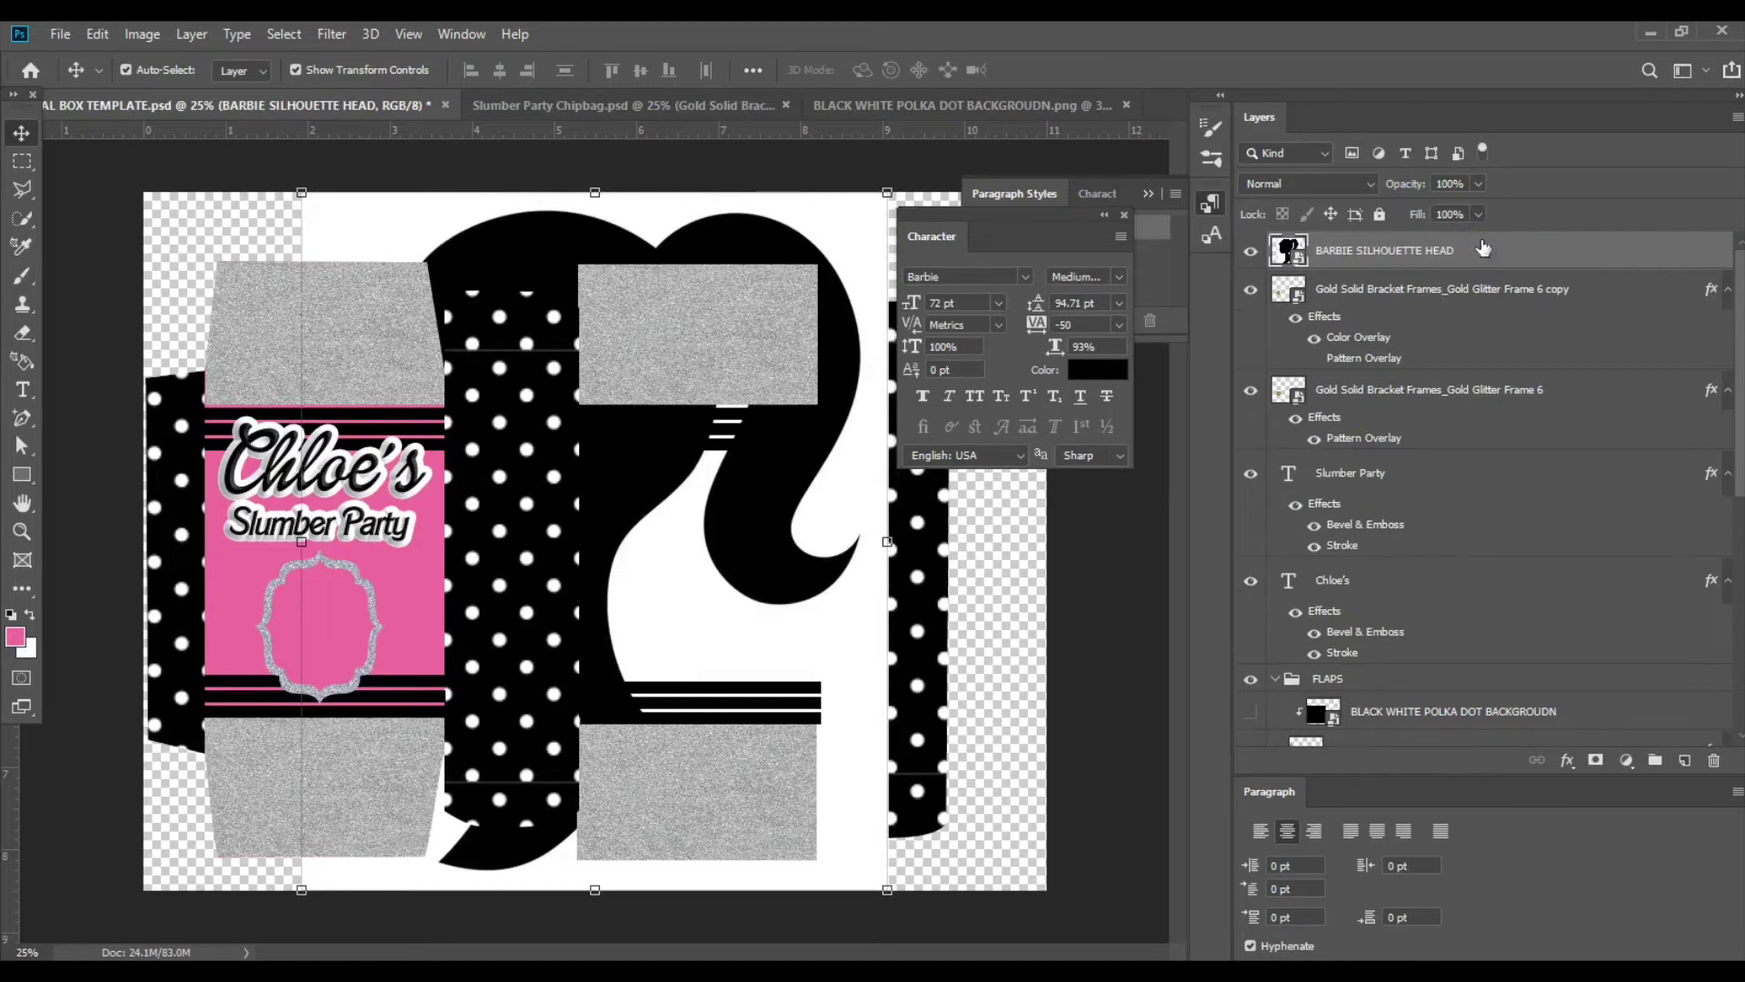
Remove the white background around the silhouette head with the Magic Eraser Tool.
left_click(23, 334)
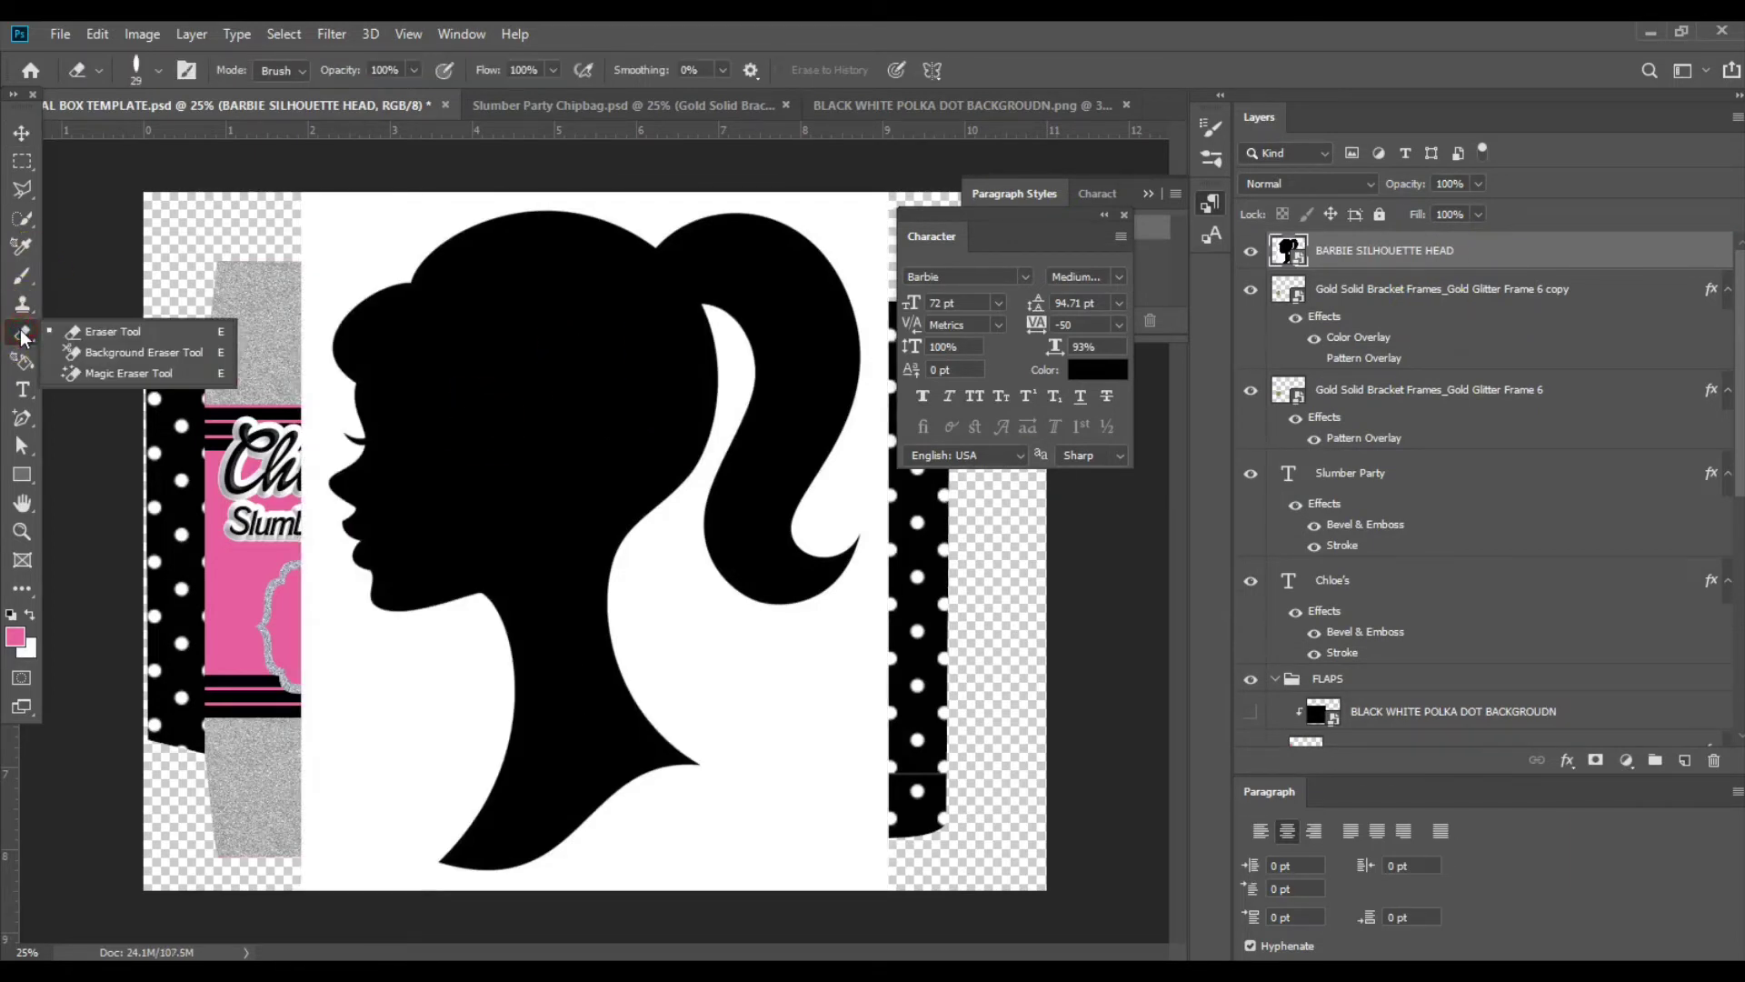
left_click(58, 375)
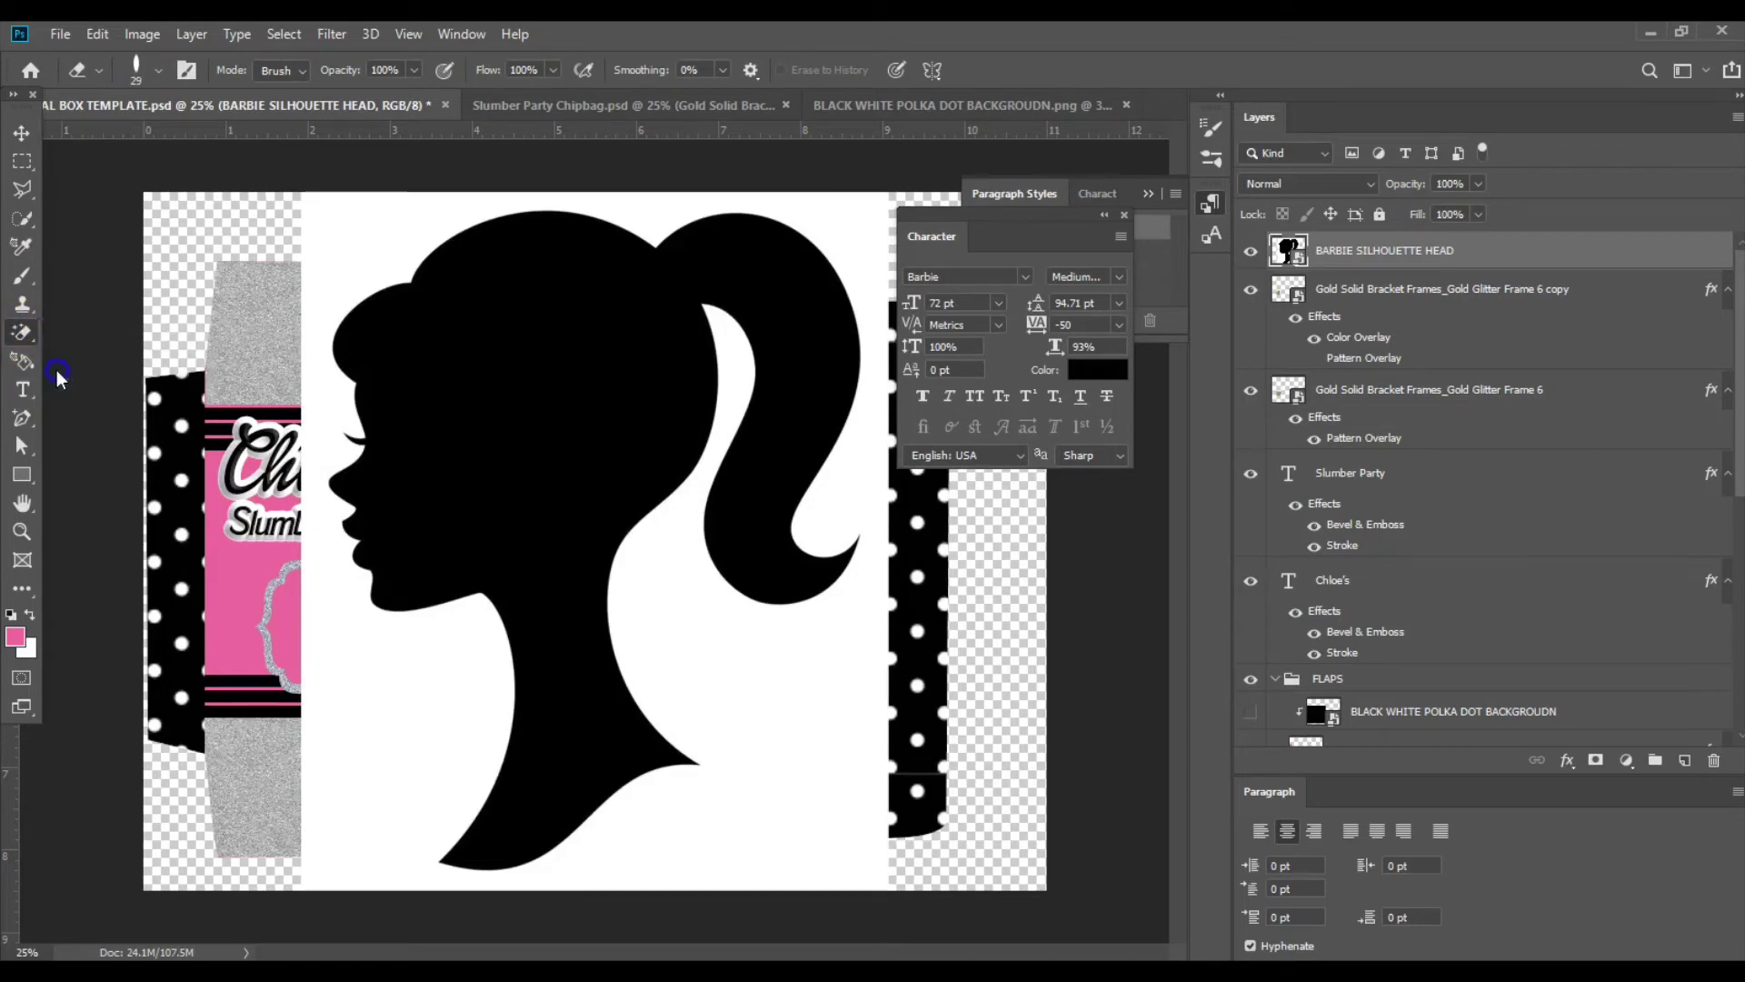
left_click(386, 228)
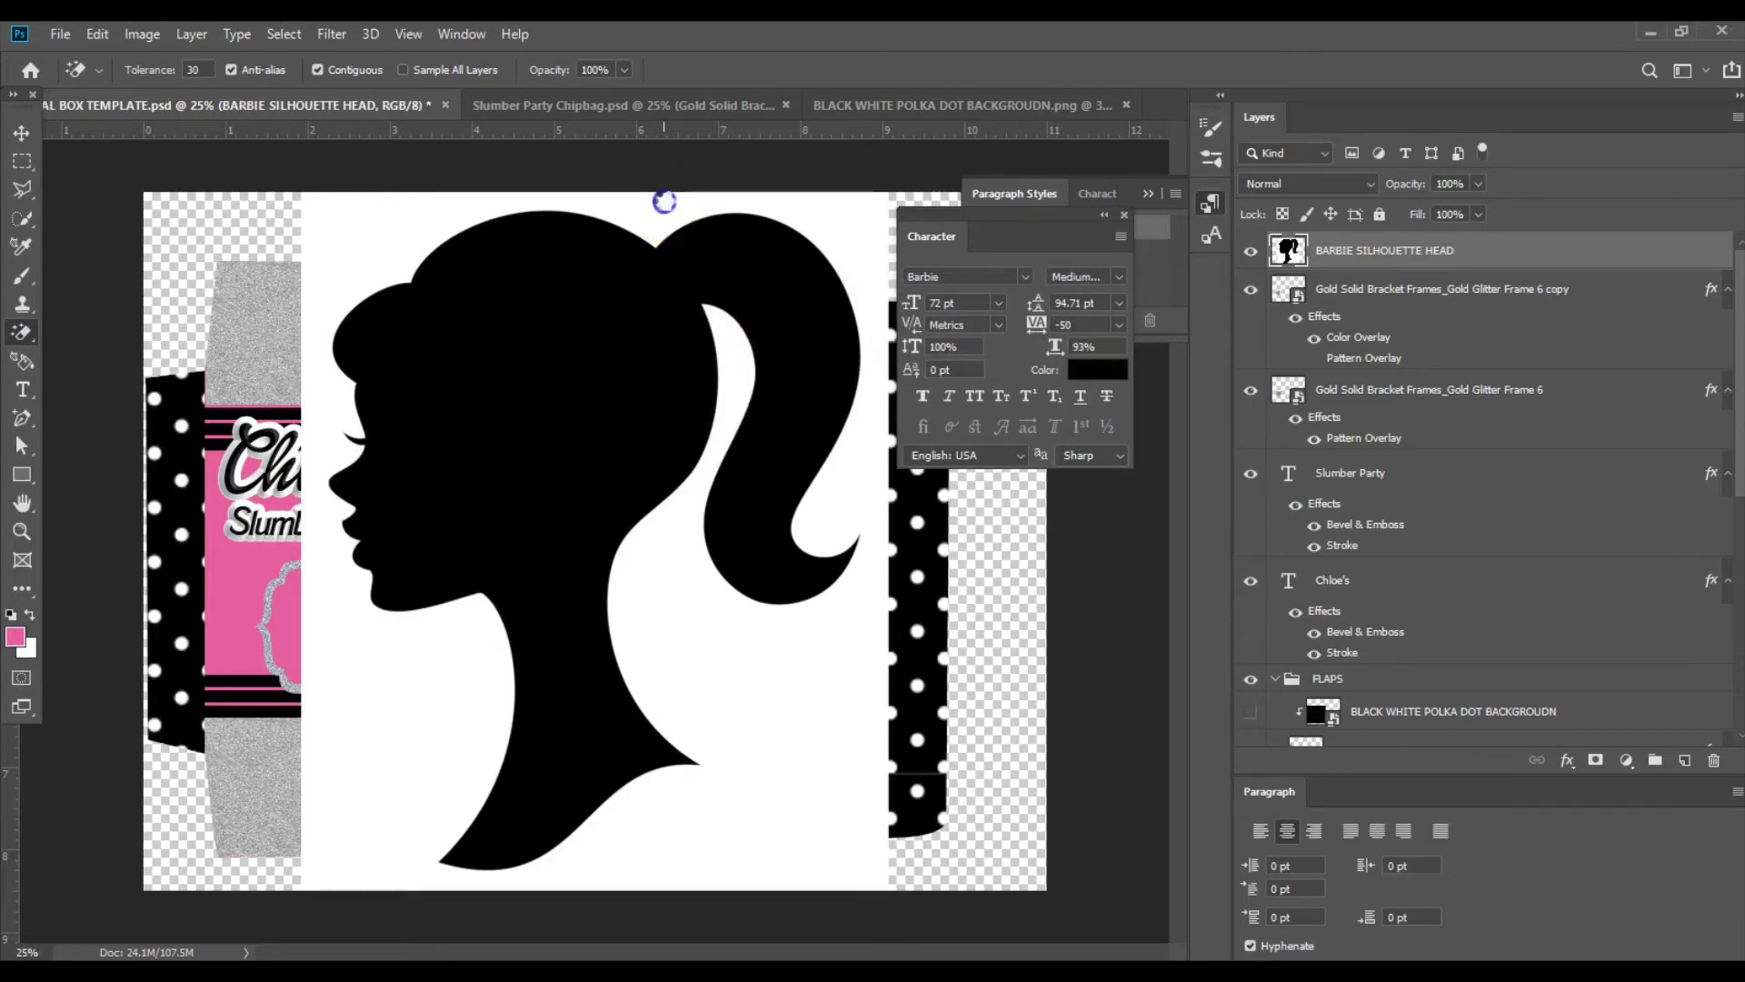
left_click(664, 201)
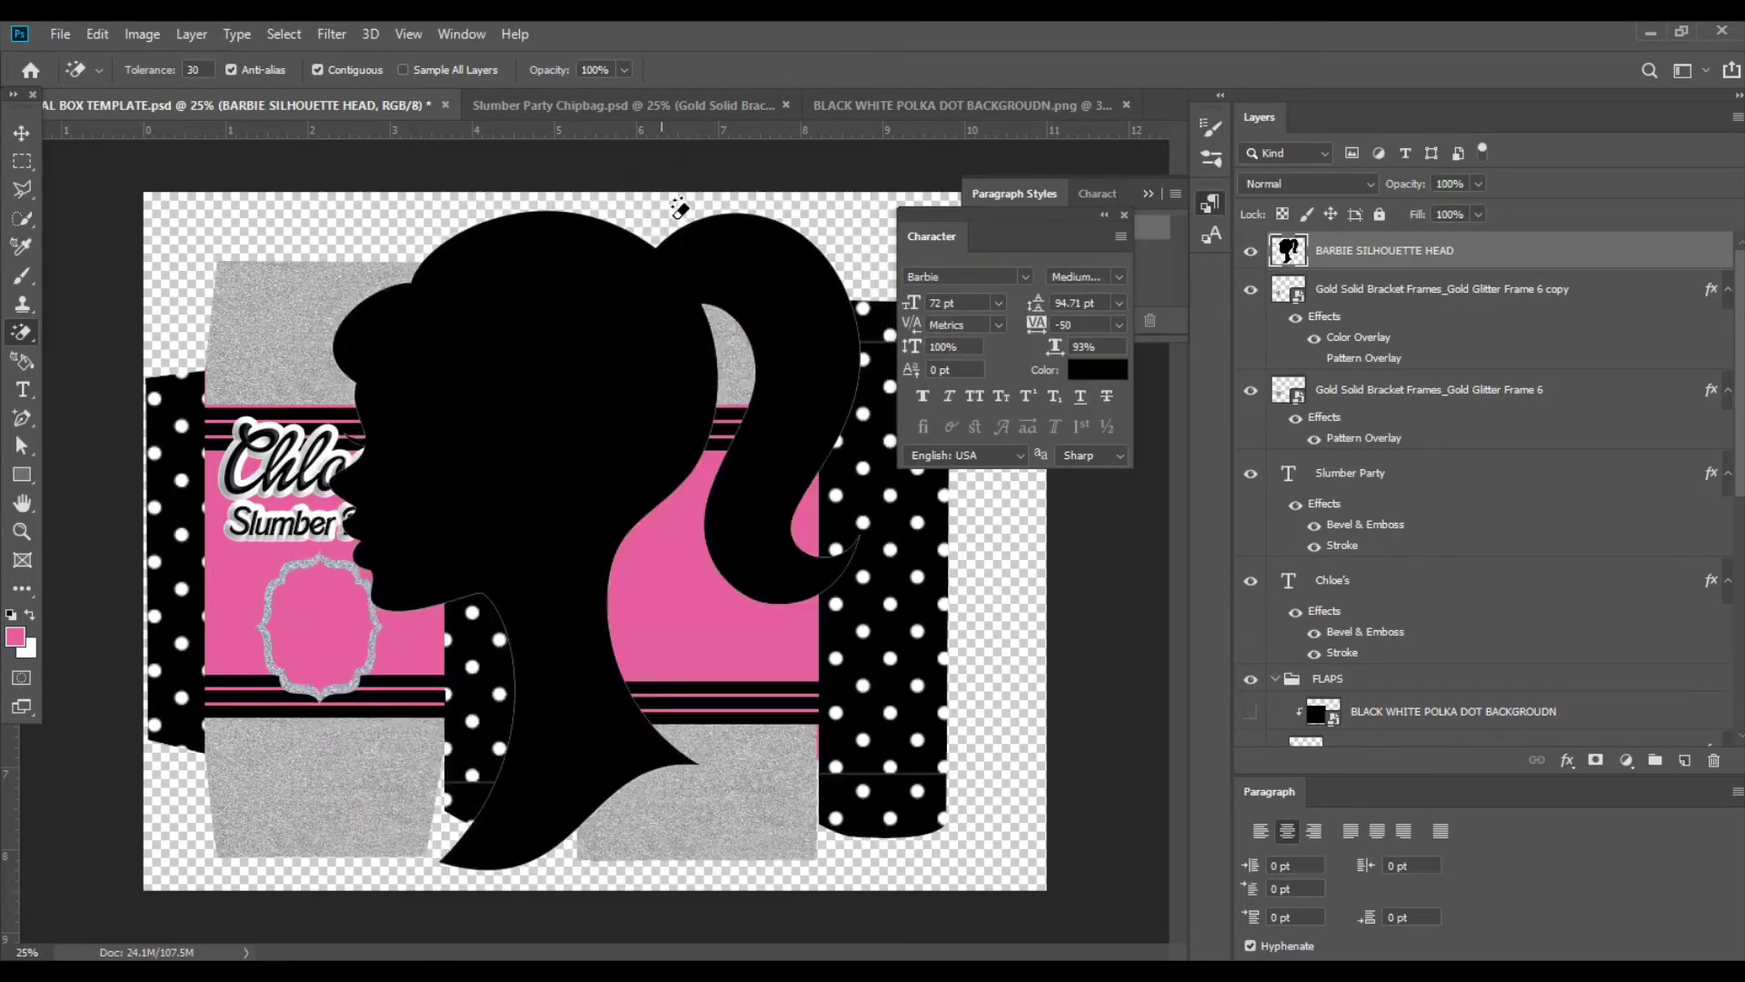
Scale the silhouette head down to fit inside the front cover's glitter frame and position it over the pink center.
left_click(21, 133)
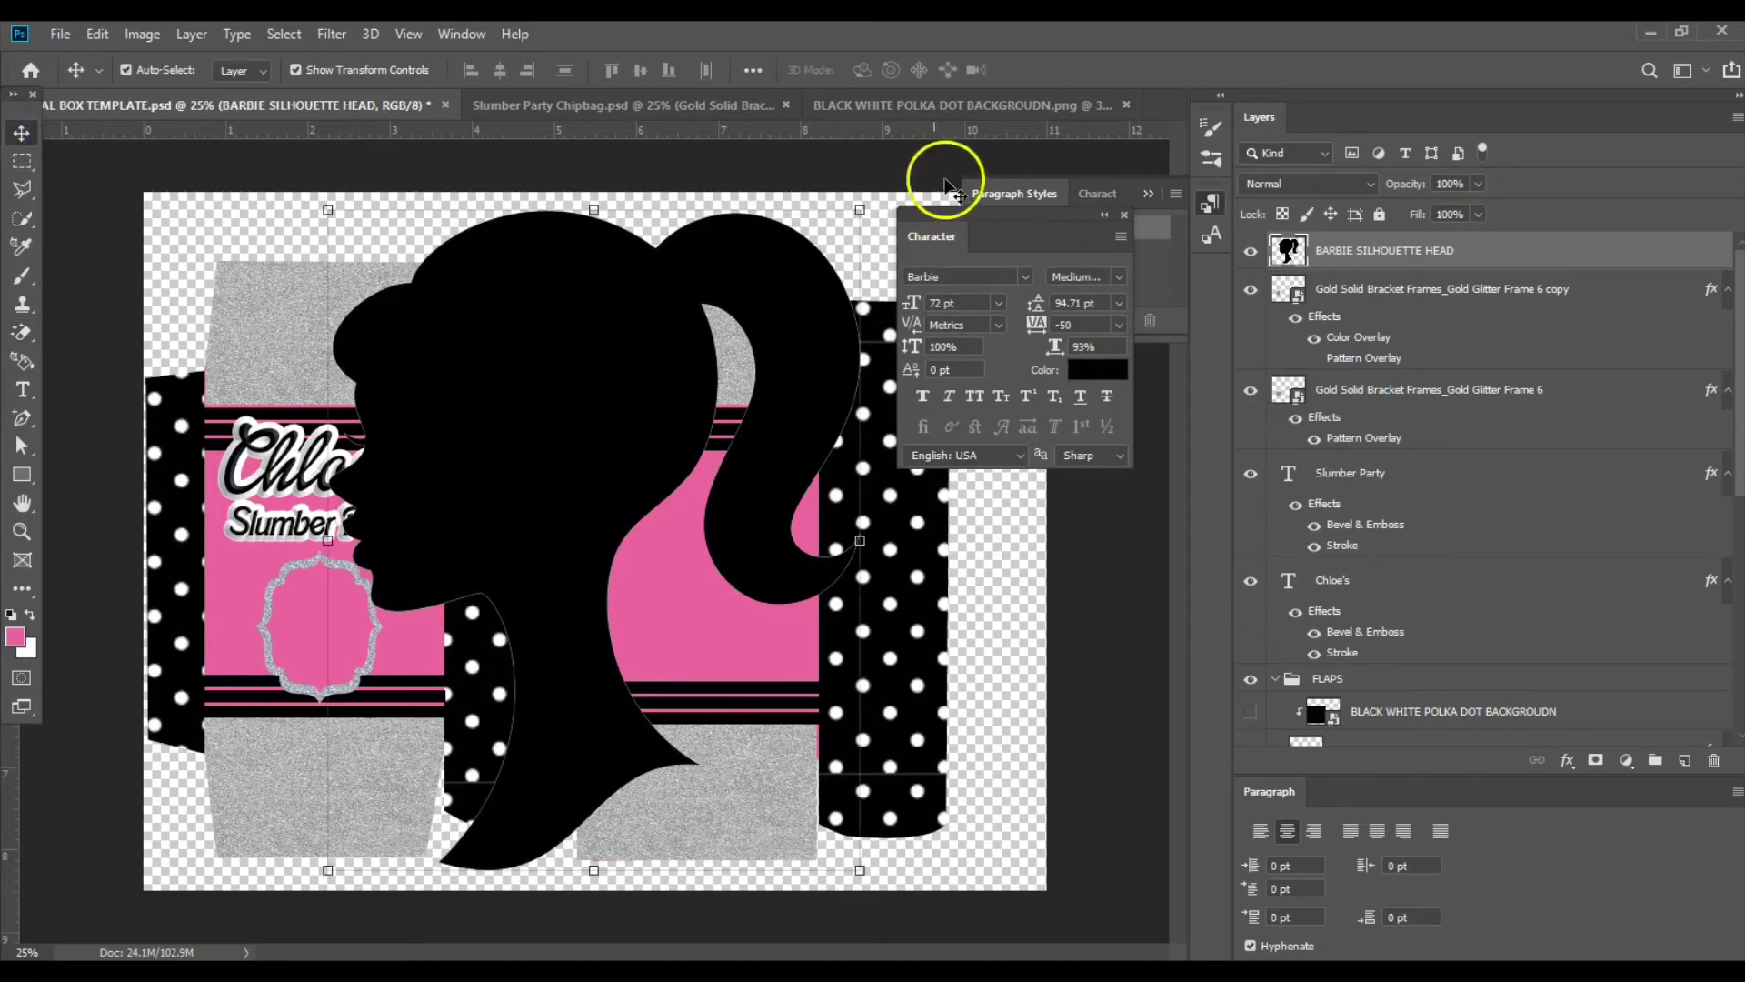
left_click_drag(863, 212, 369, 700)
left_click_drag(361, 811, 318, 622)
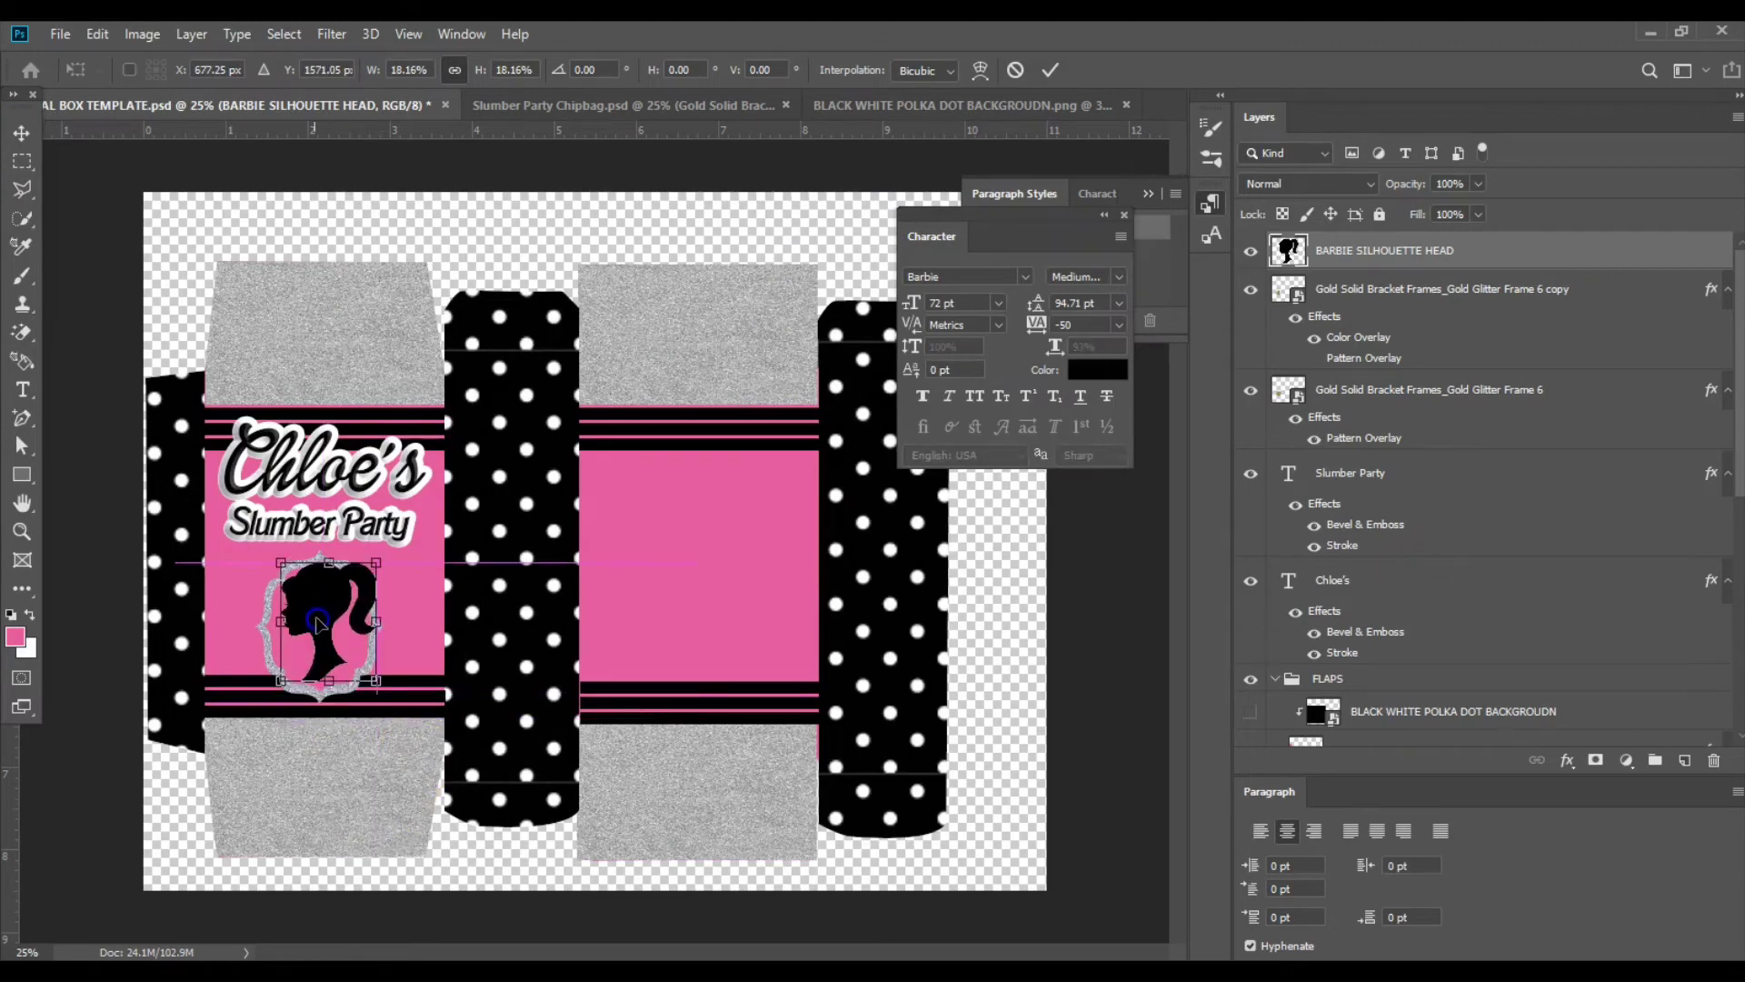
mouse_move(376, 565)
left_mouse_down()
mouse_move(382, 549)
mouse_move(360, 586)
left_mouse_up()
double_click(331, 622)
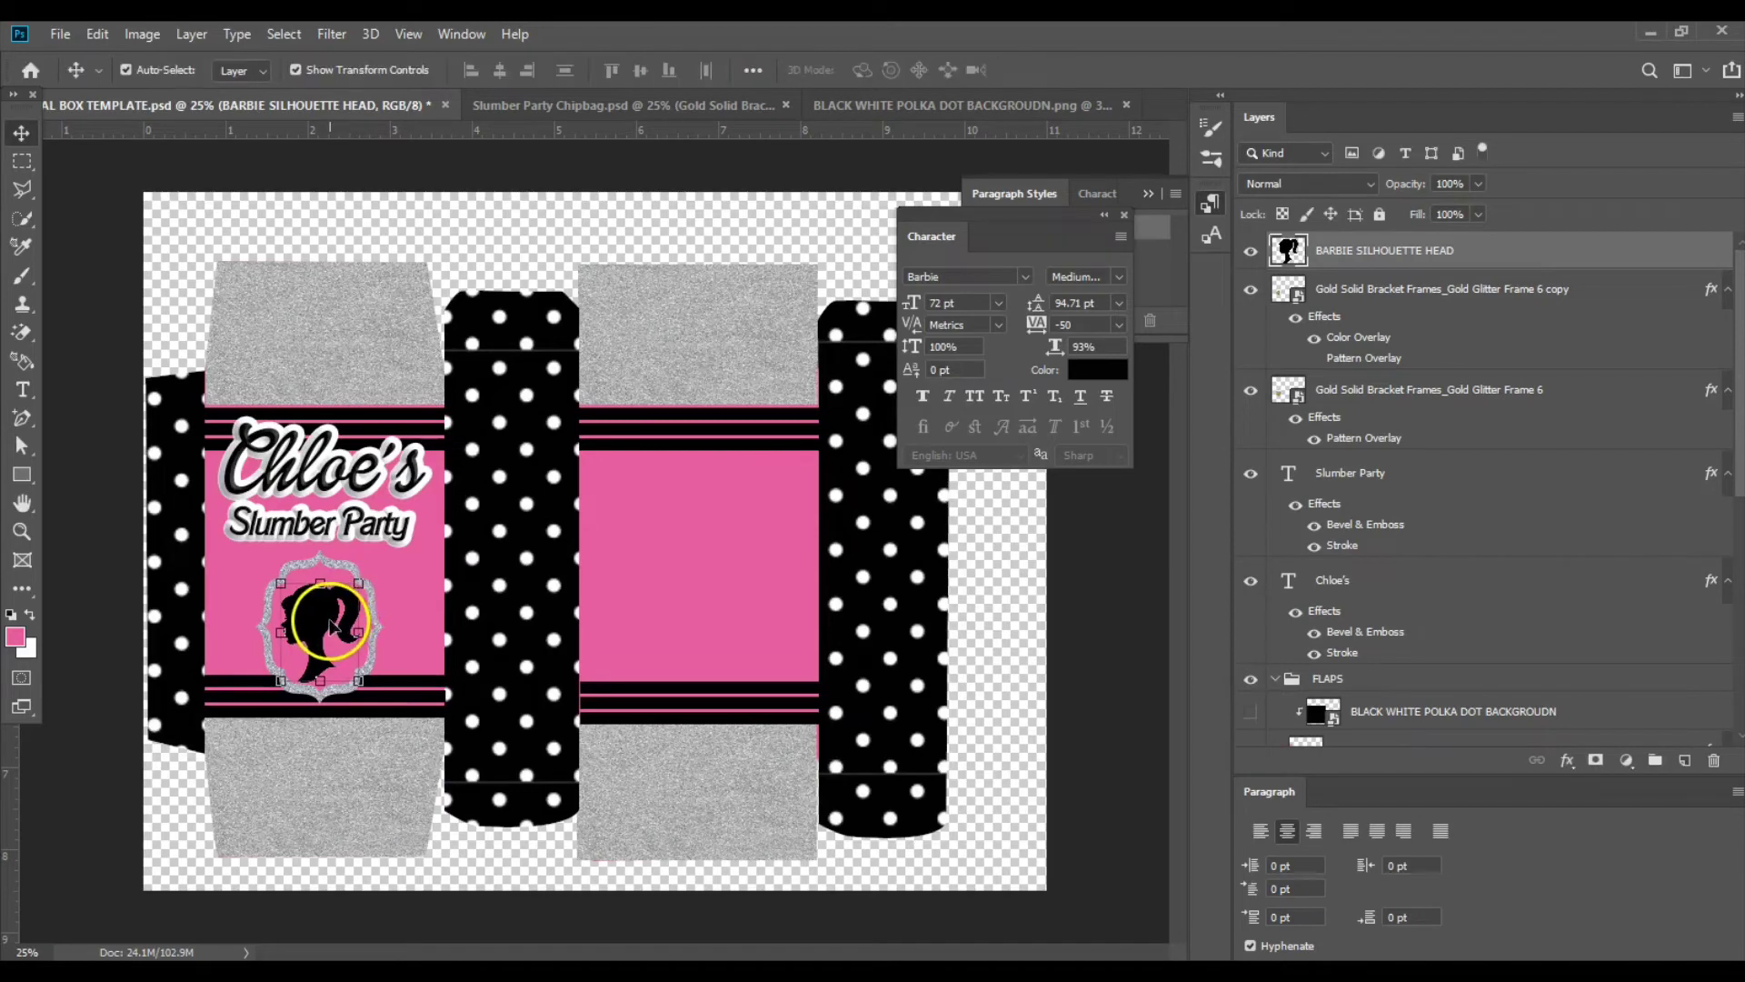
Copy the polka-dot balloons layer, Layer 14 copy, from Slumber Party Chipbag.psd onto the box template's front cover.
left_click(586, 107)
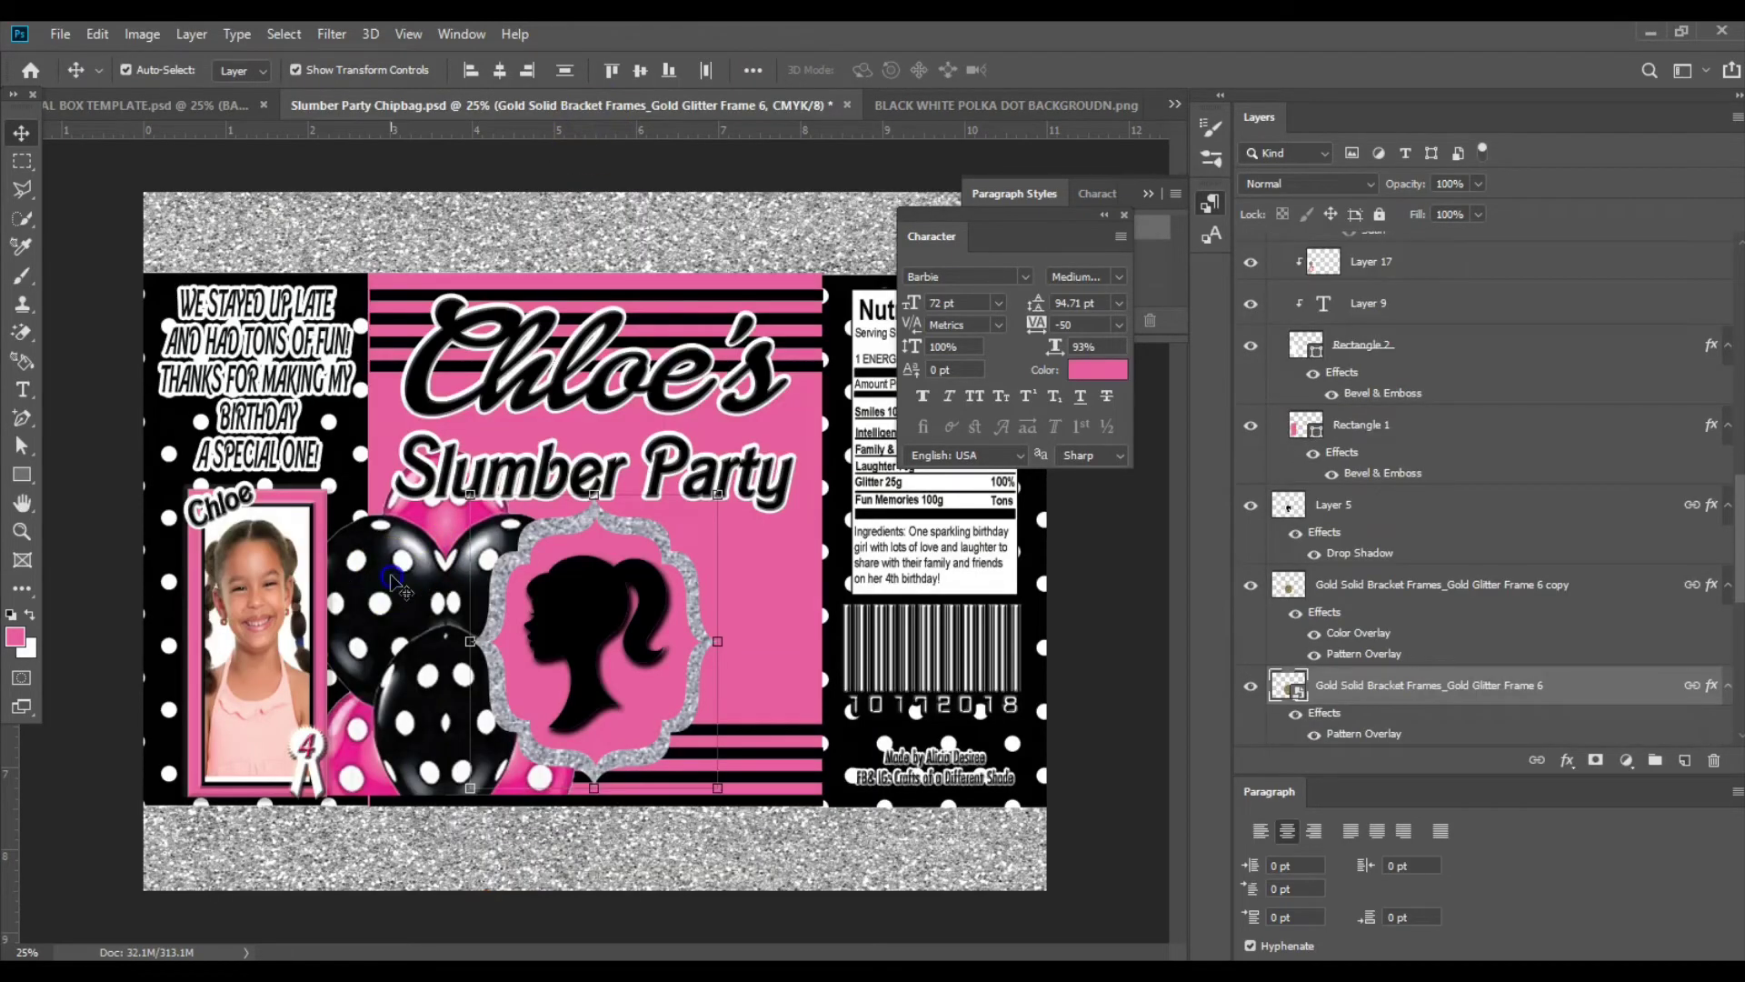
left_click(394, 576)
left_click_drag(1366, 708, 336, 580)
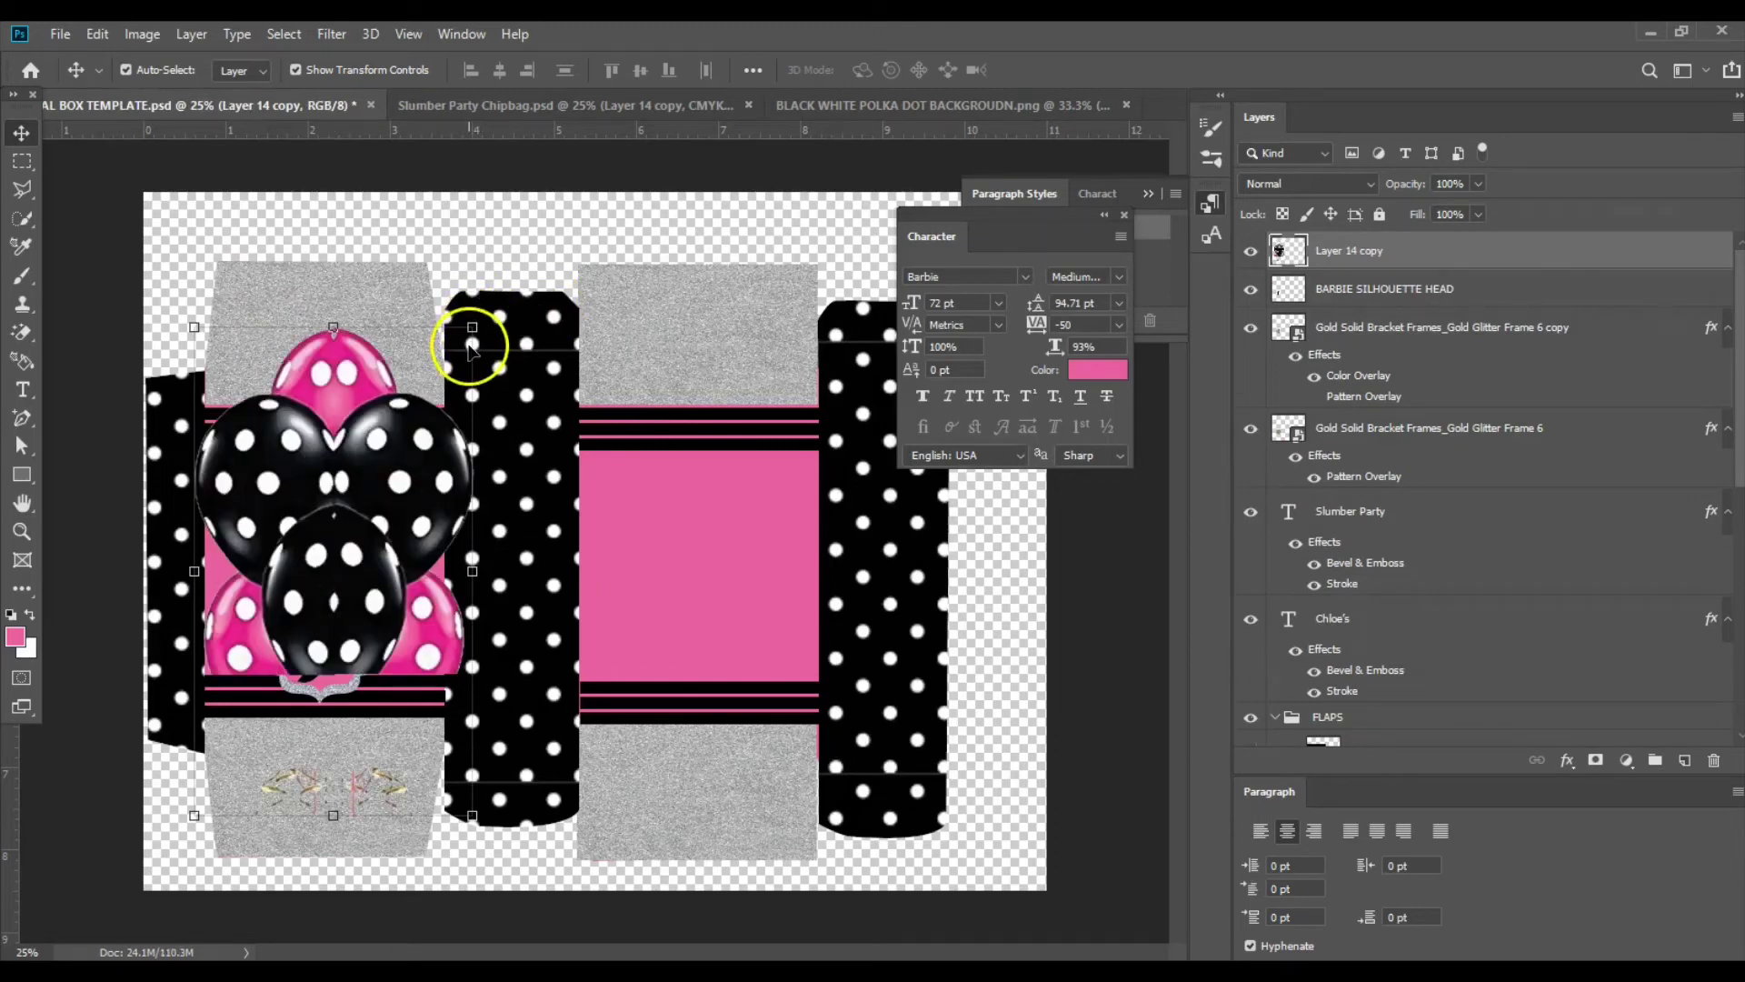
Scale the polka-dot balloons down beside the glitter frame, straddling the glue tab and front cover, and move their layer beneath the title text layers.
left_click_drag(472, 329, 271, 608)
left_click_drag(244, 725, 200, 670)
key("Return")
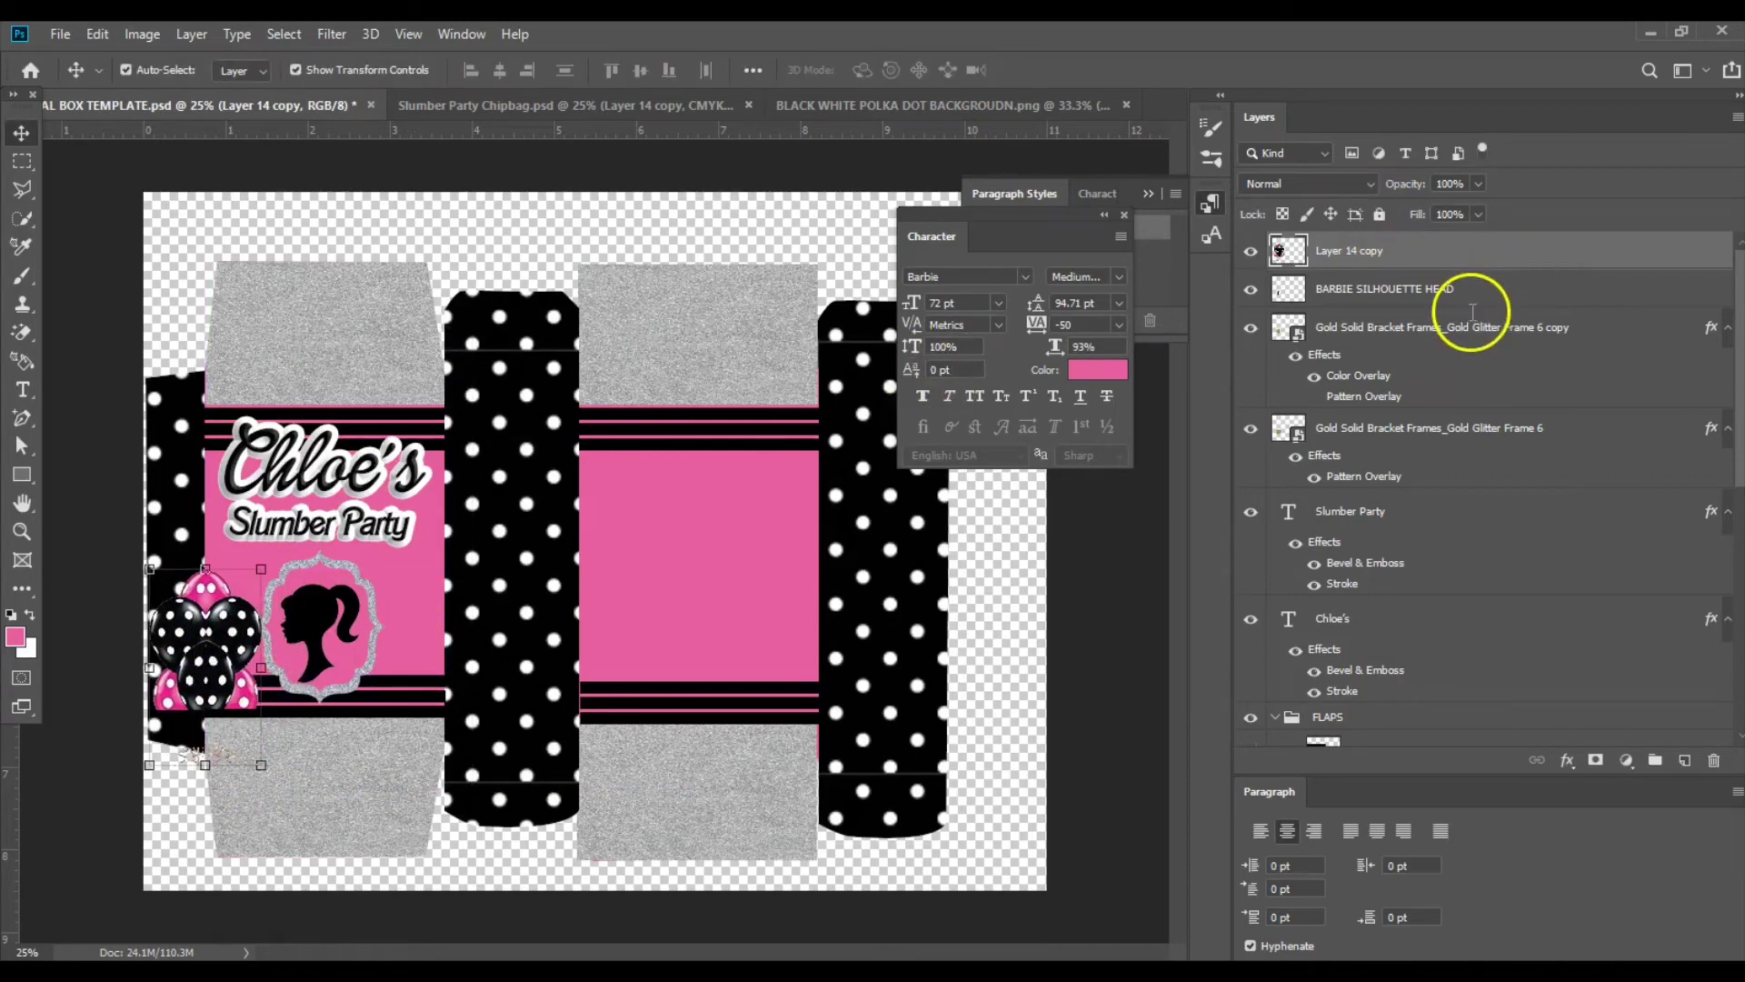
left_click_drag(1454, 260, 1402, 701)
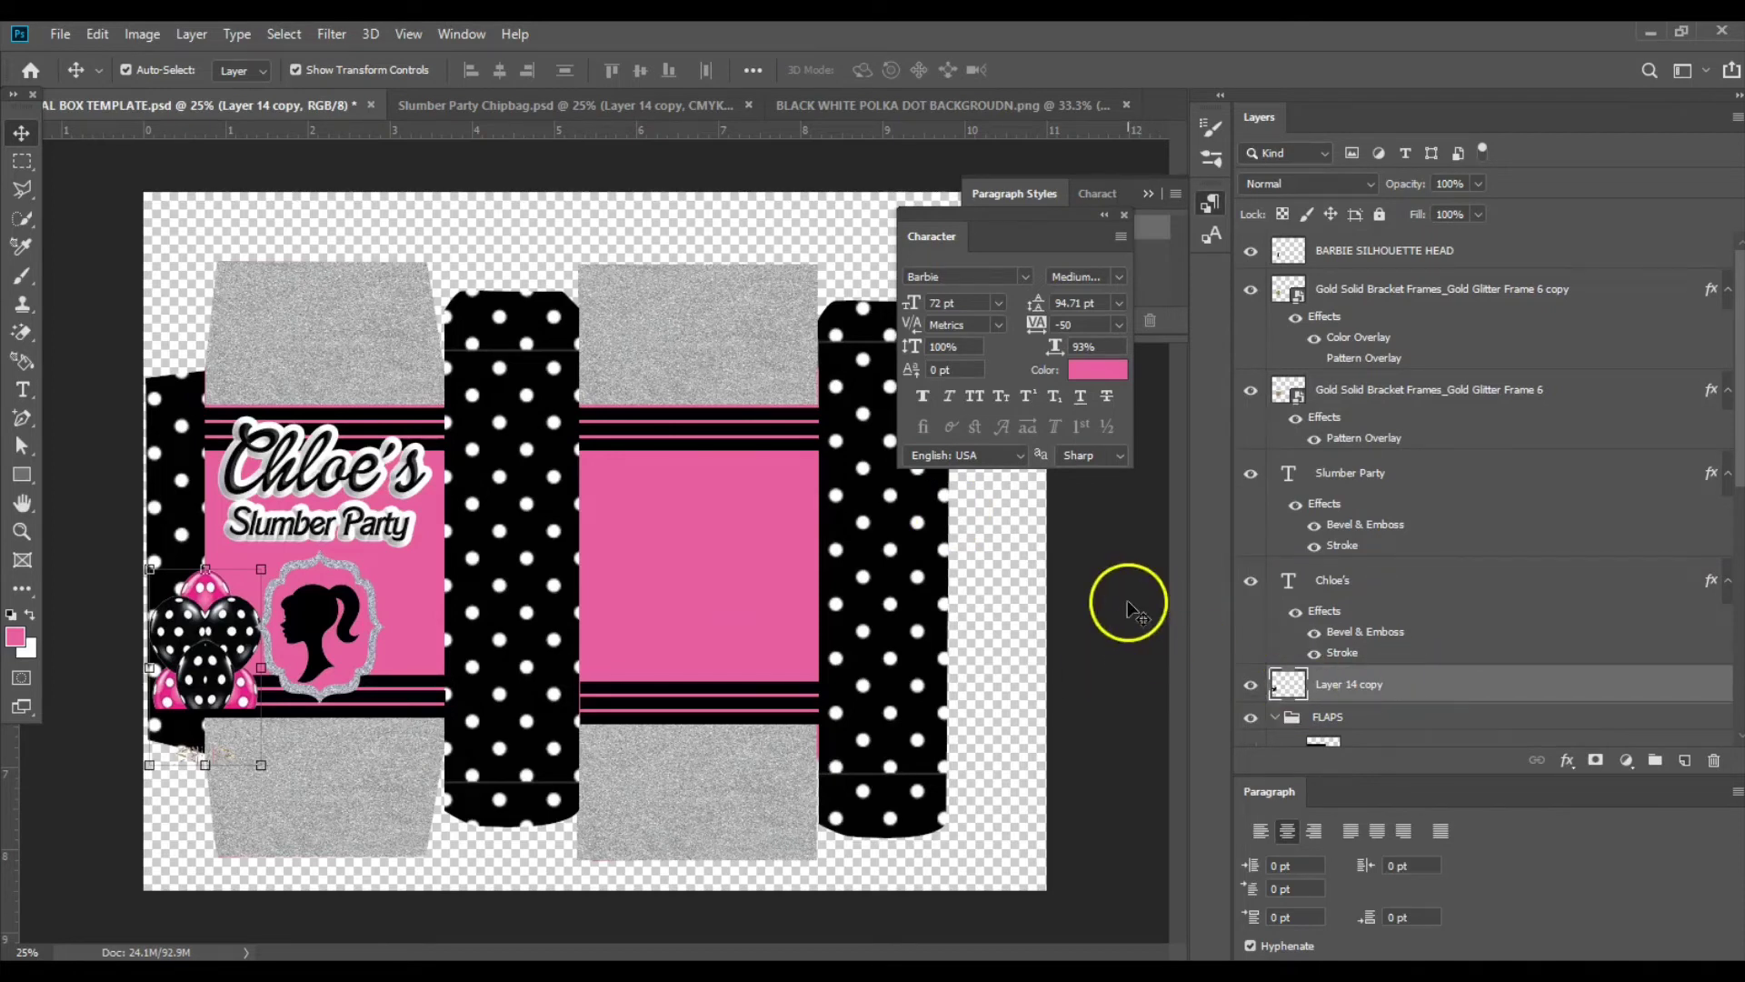
Select the part of the balloons overhanging the glue tab with the Rectangular Marquee Tool and cut it onto a new layer.
left_click(161, 431)
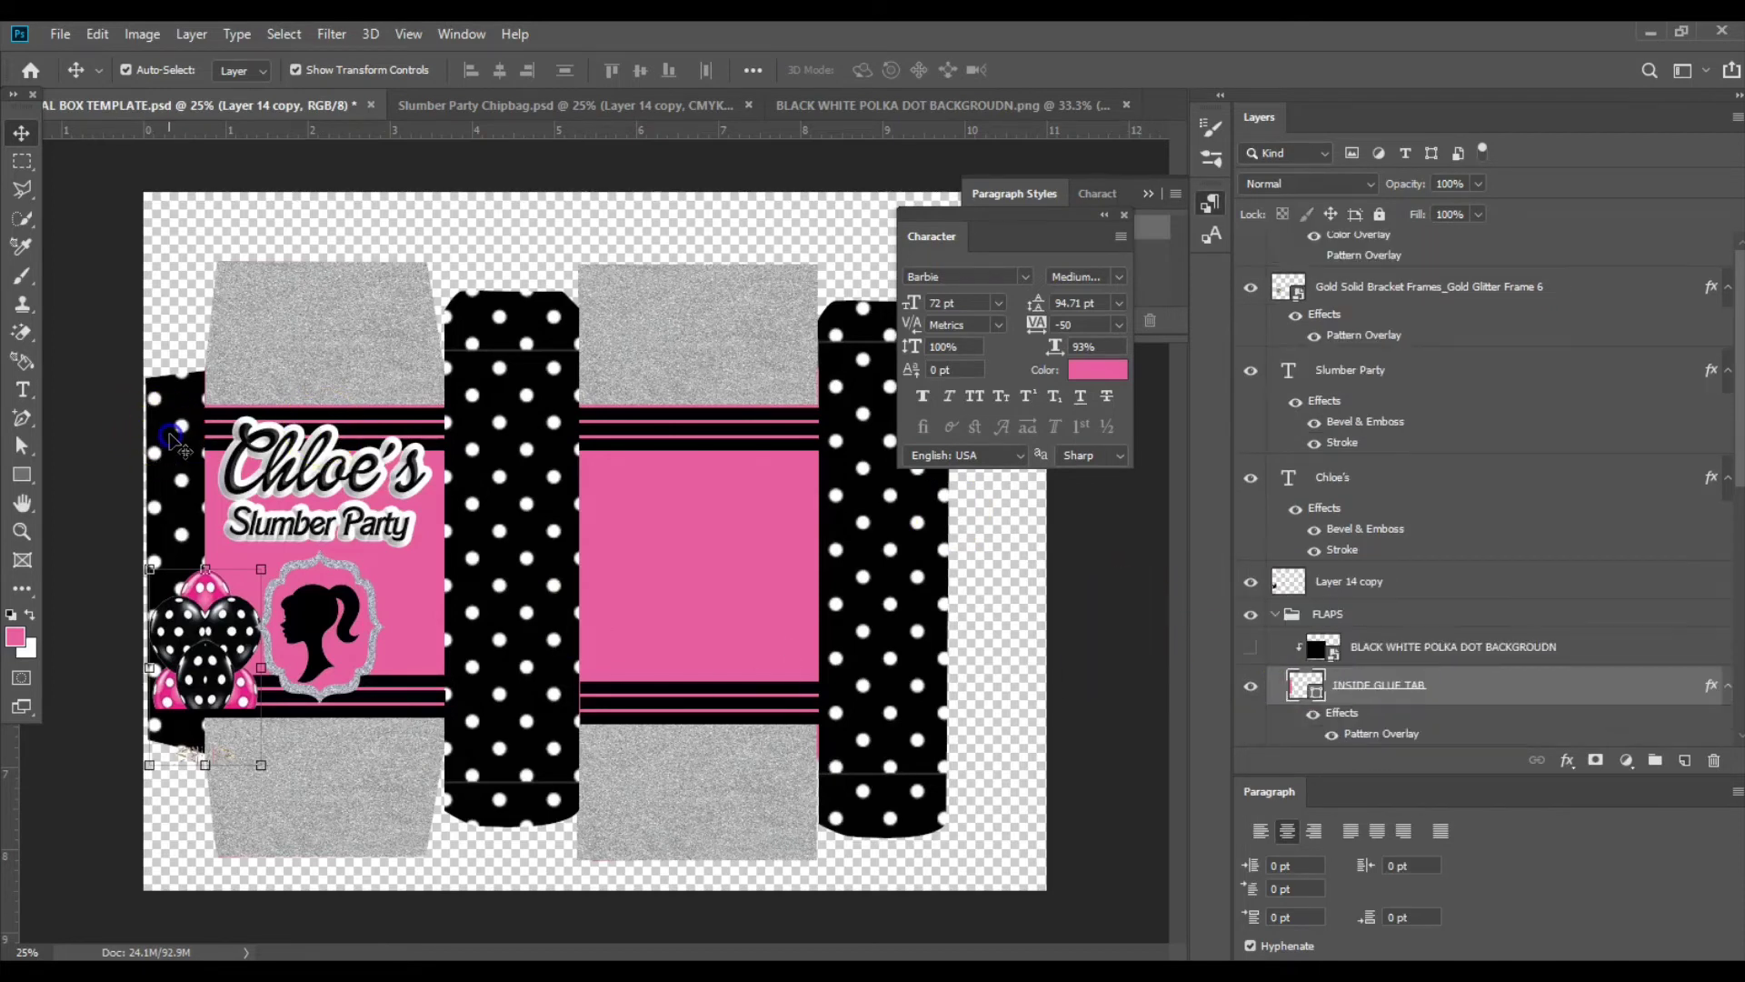
left_click(234, 654)
left_click(22, 161)
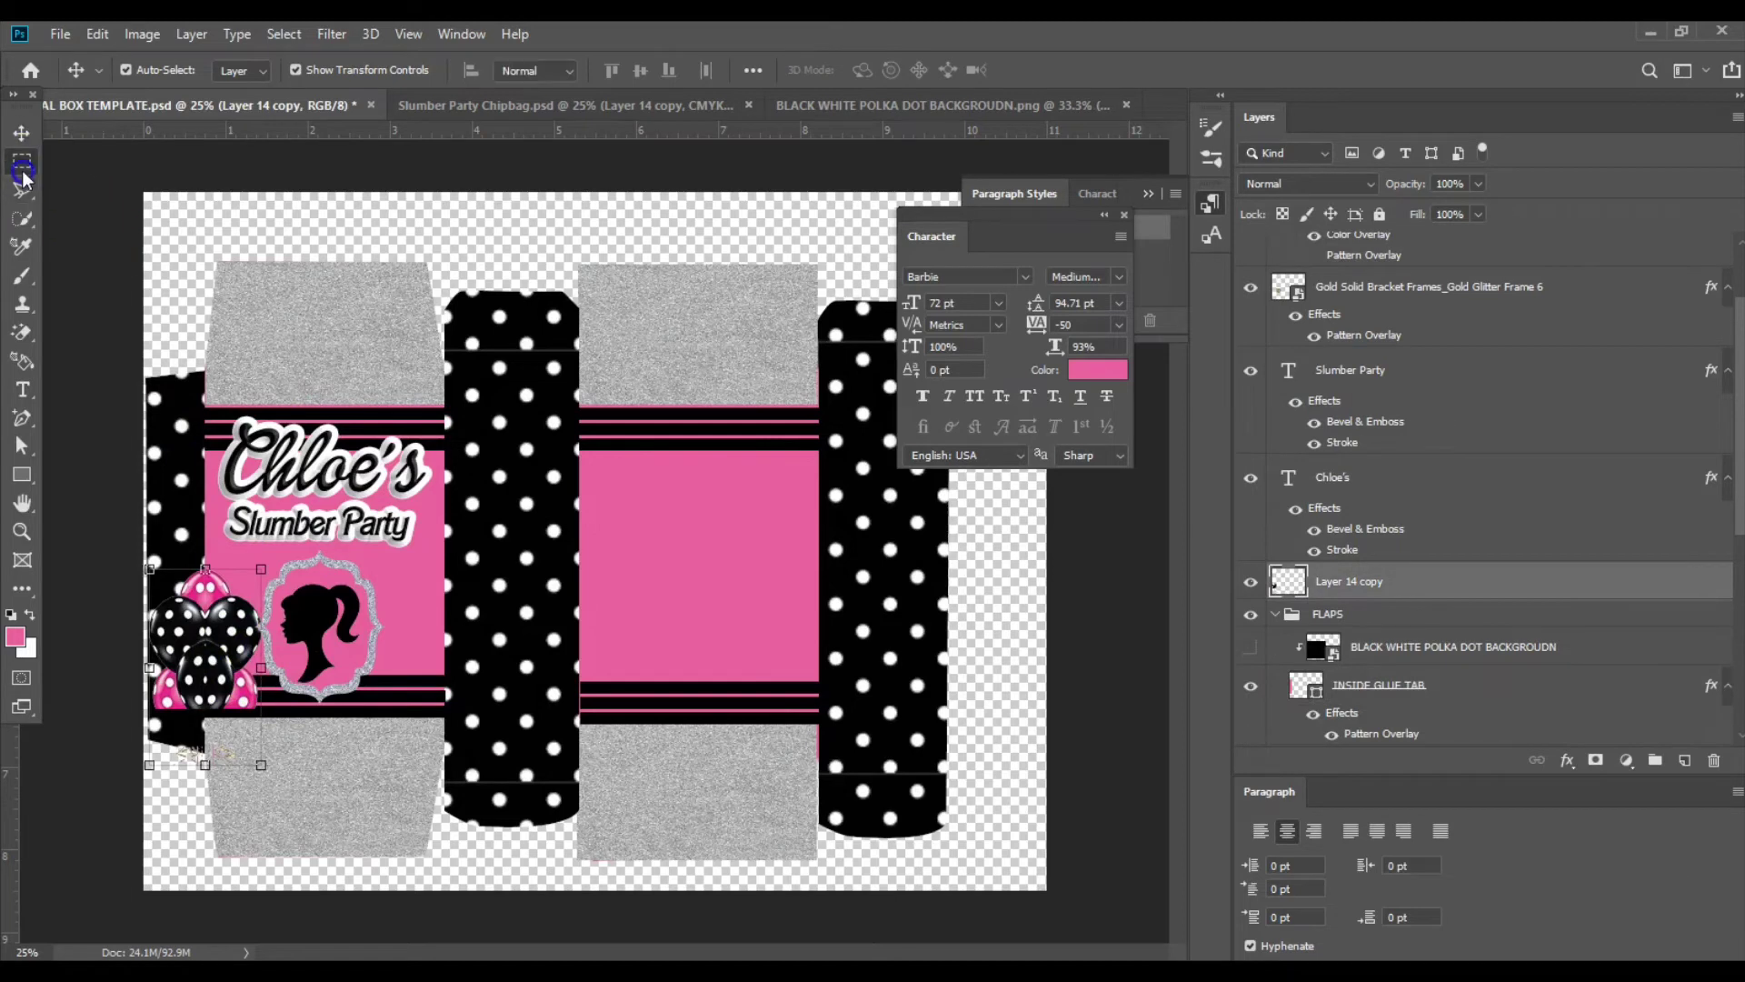
left_click_drag(147, 526, 204, 784)
left_click(204, 784)
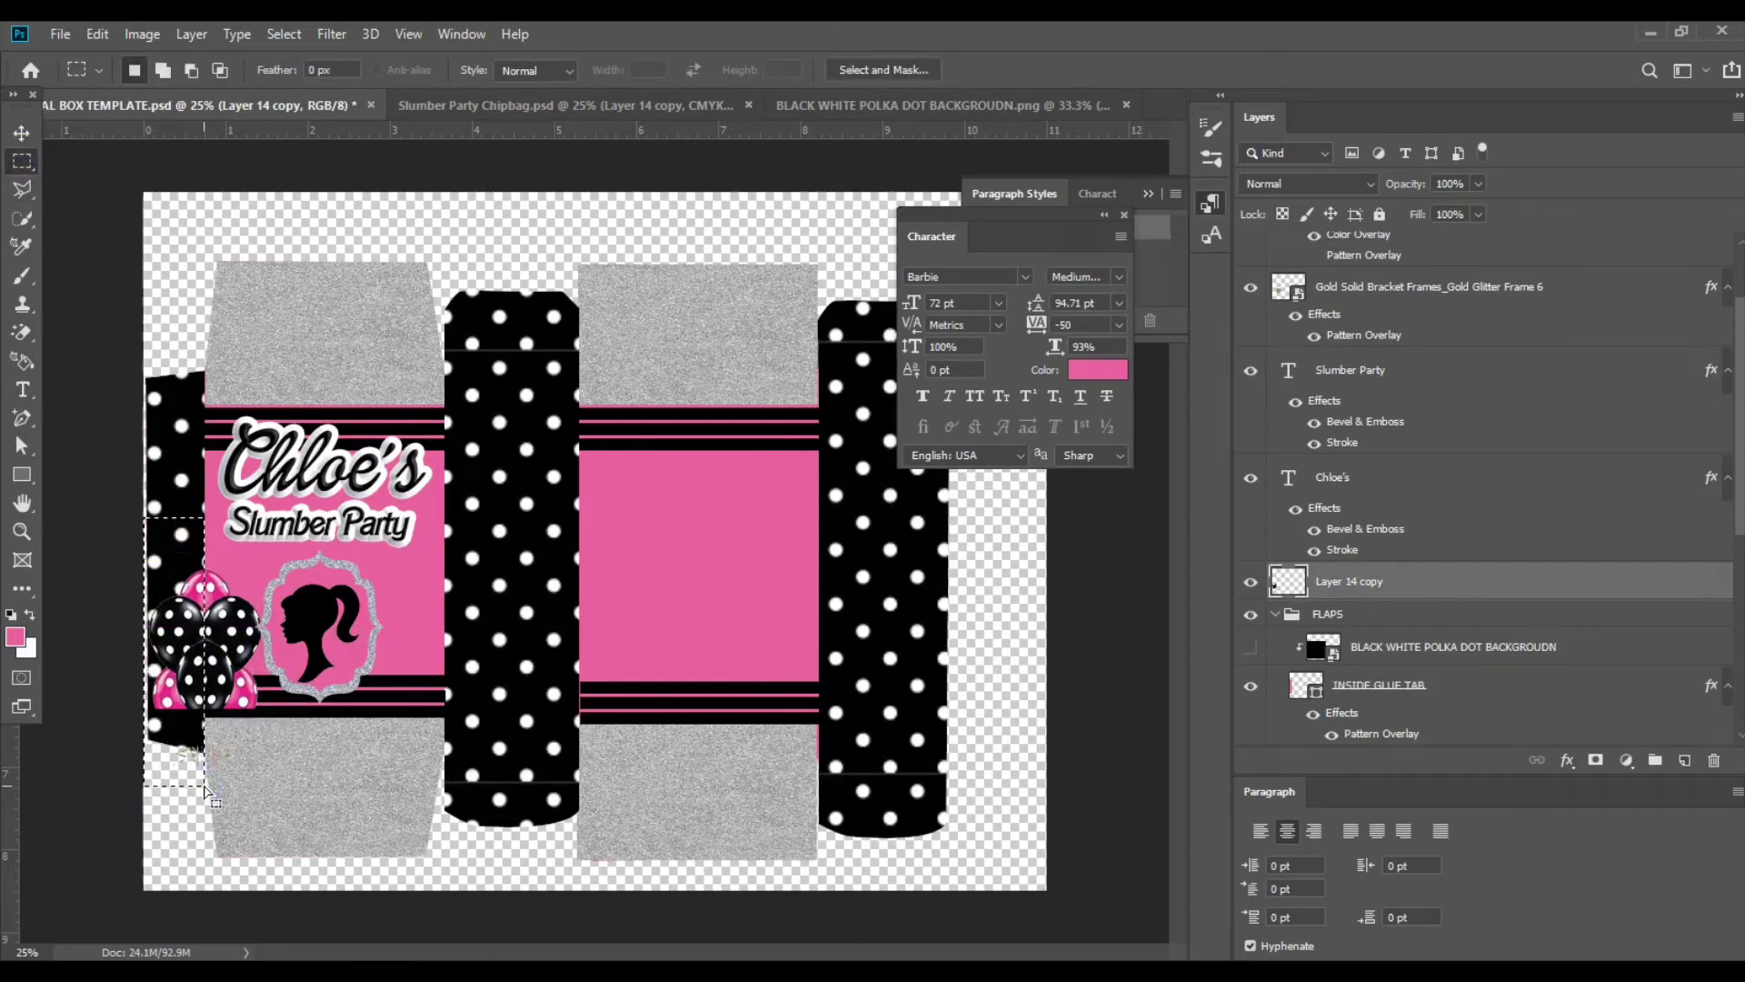
right_click(200, 680)
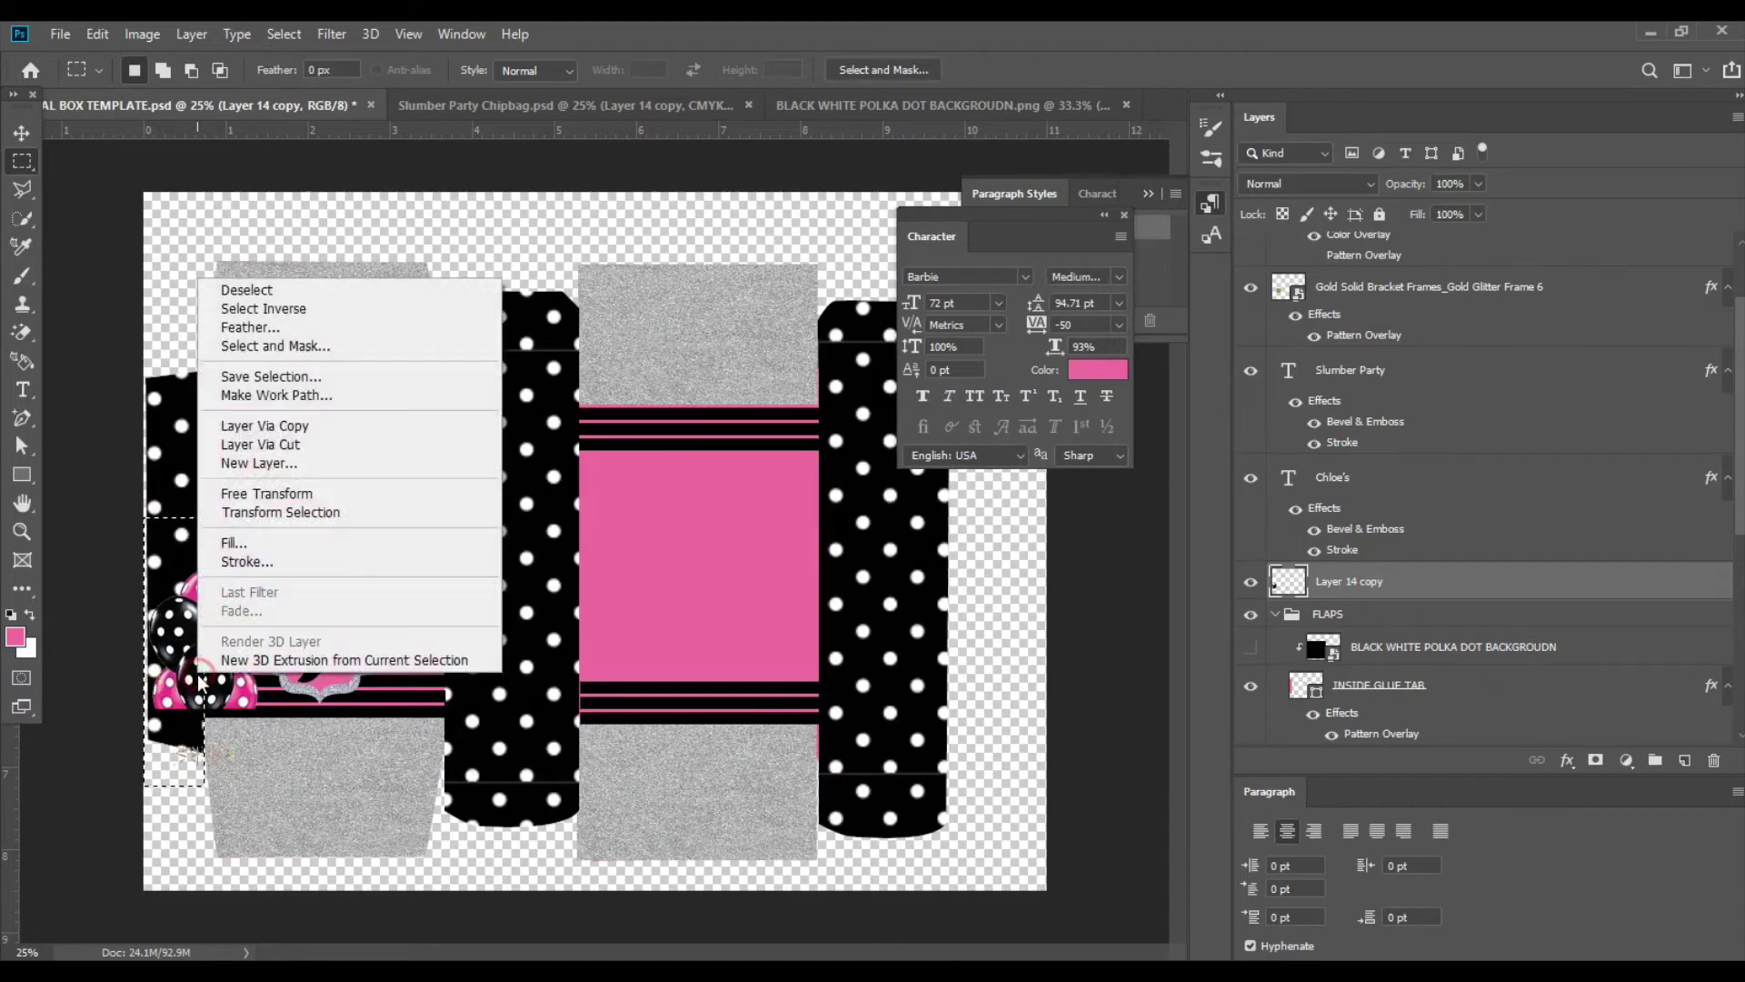
left_click(264, 427)
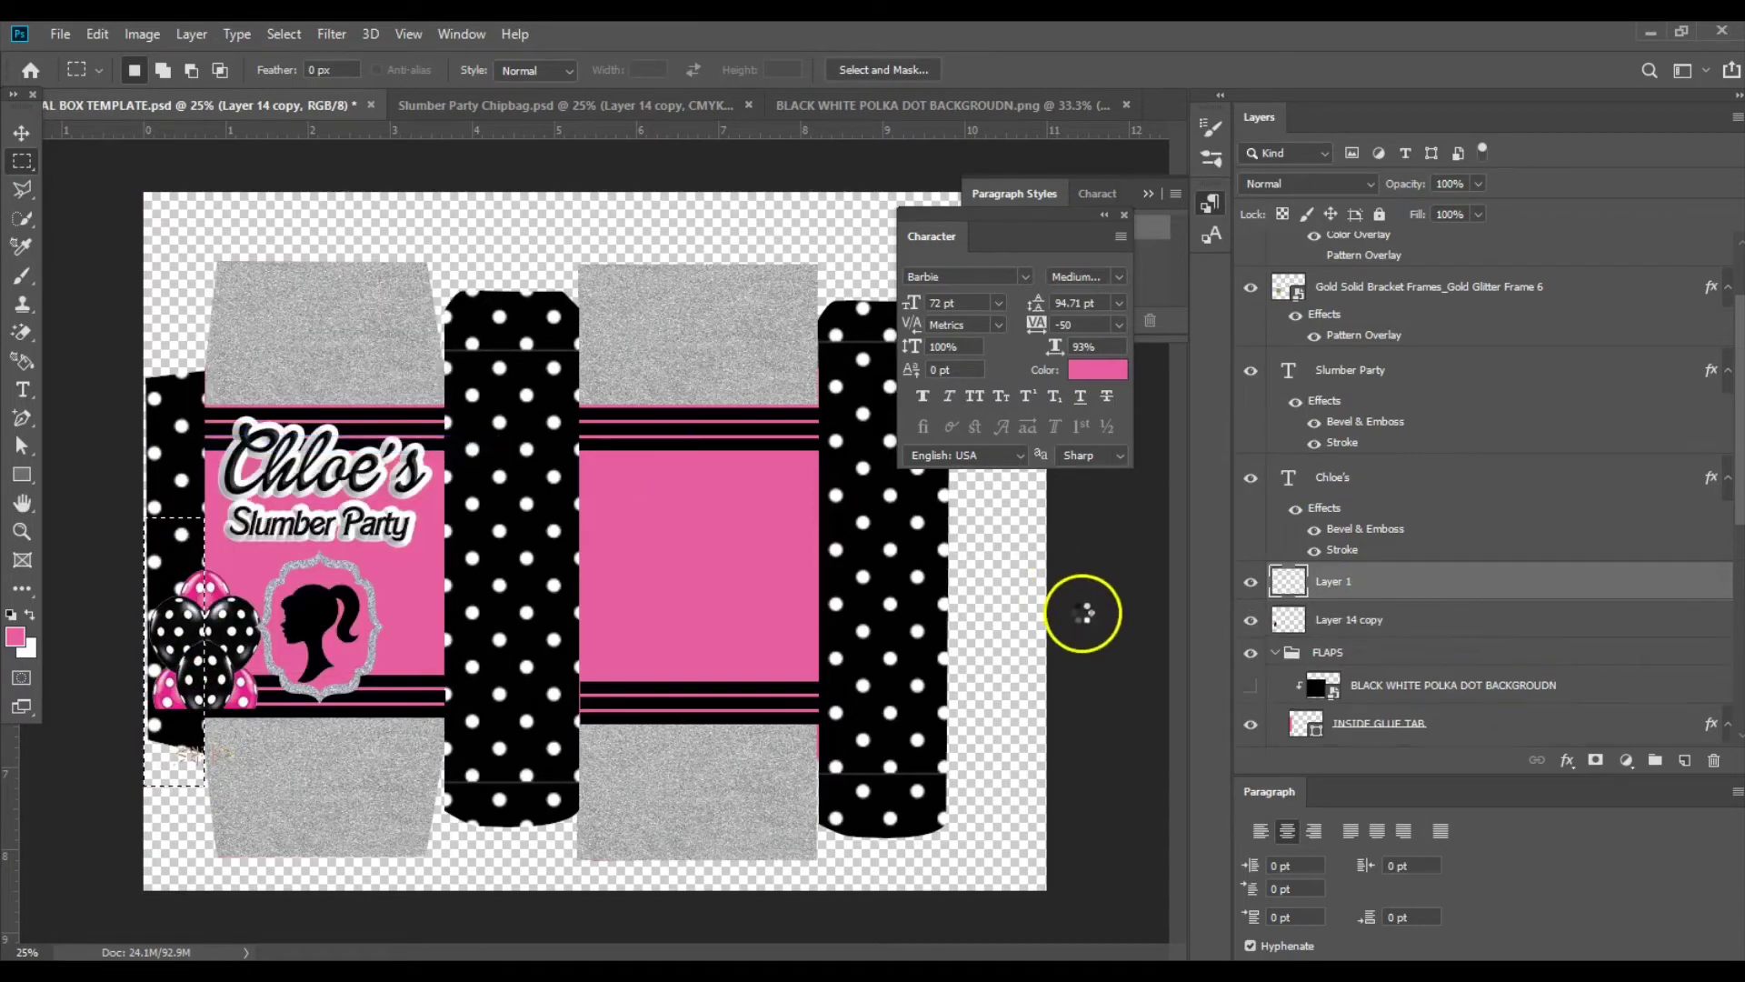
Check the cut balloon half by toggling its visibility, and move it to the opposite edge of the front cover, beside the glitter frame.
left_click(1252, 583)
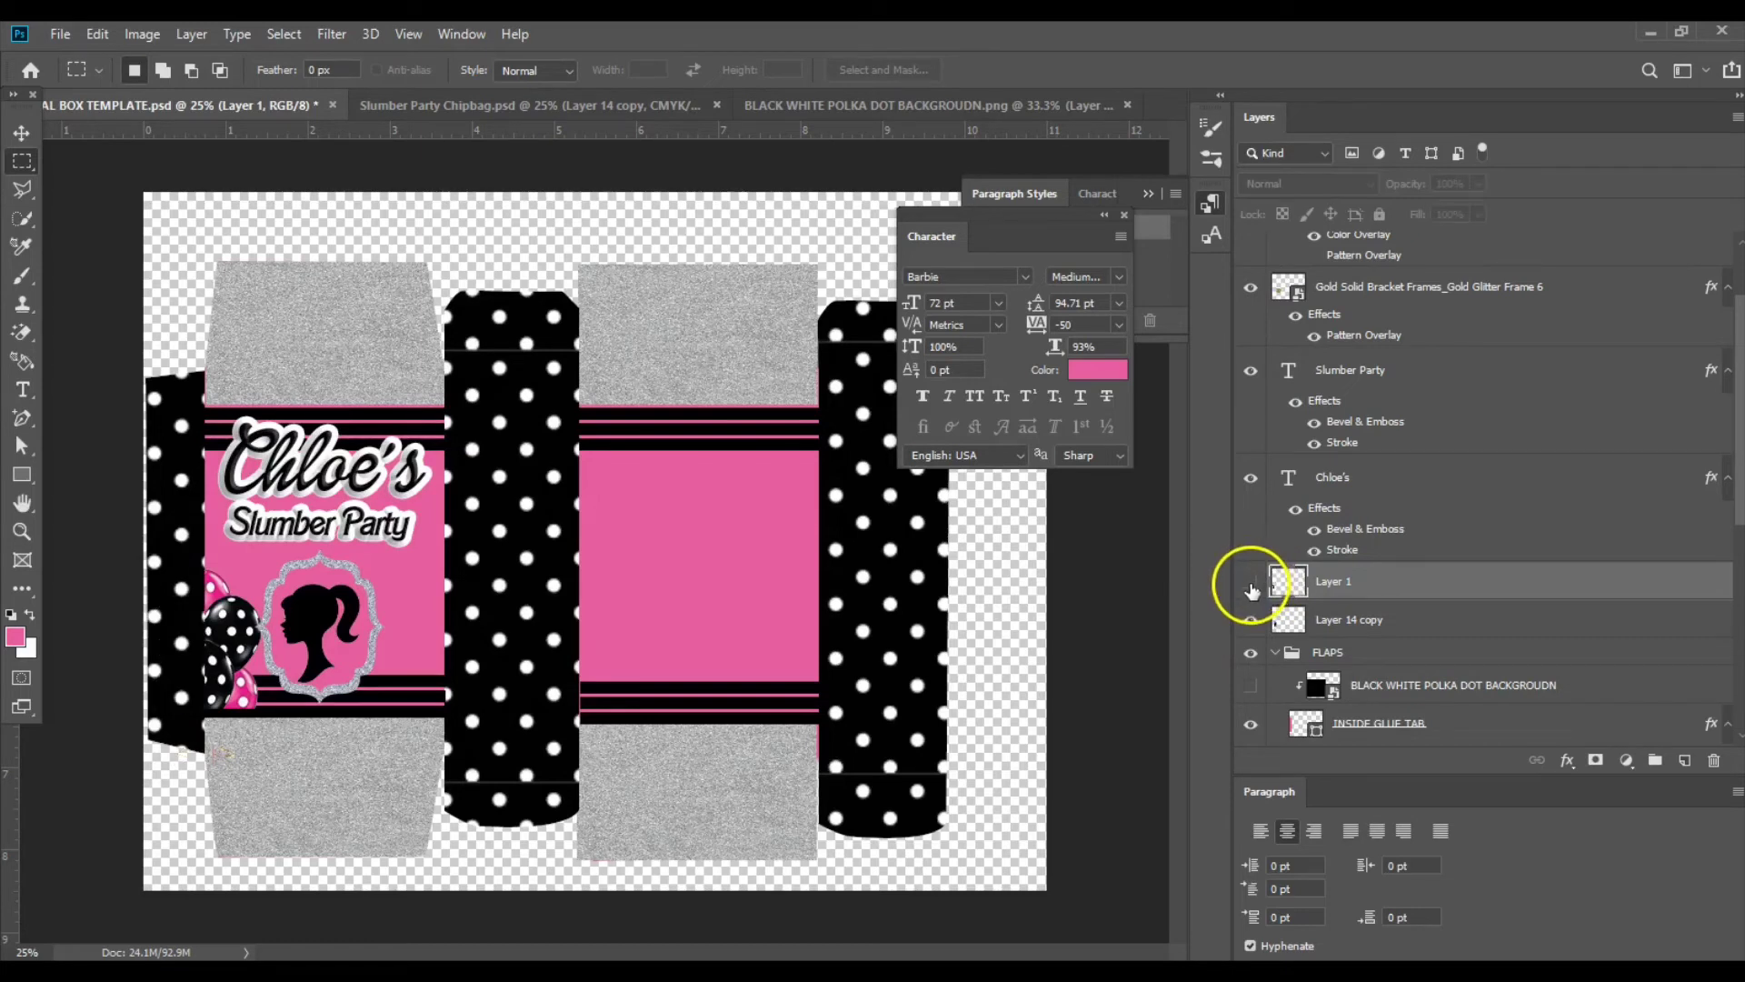
left_click(1252, 583)
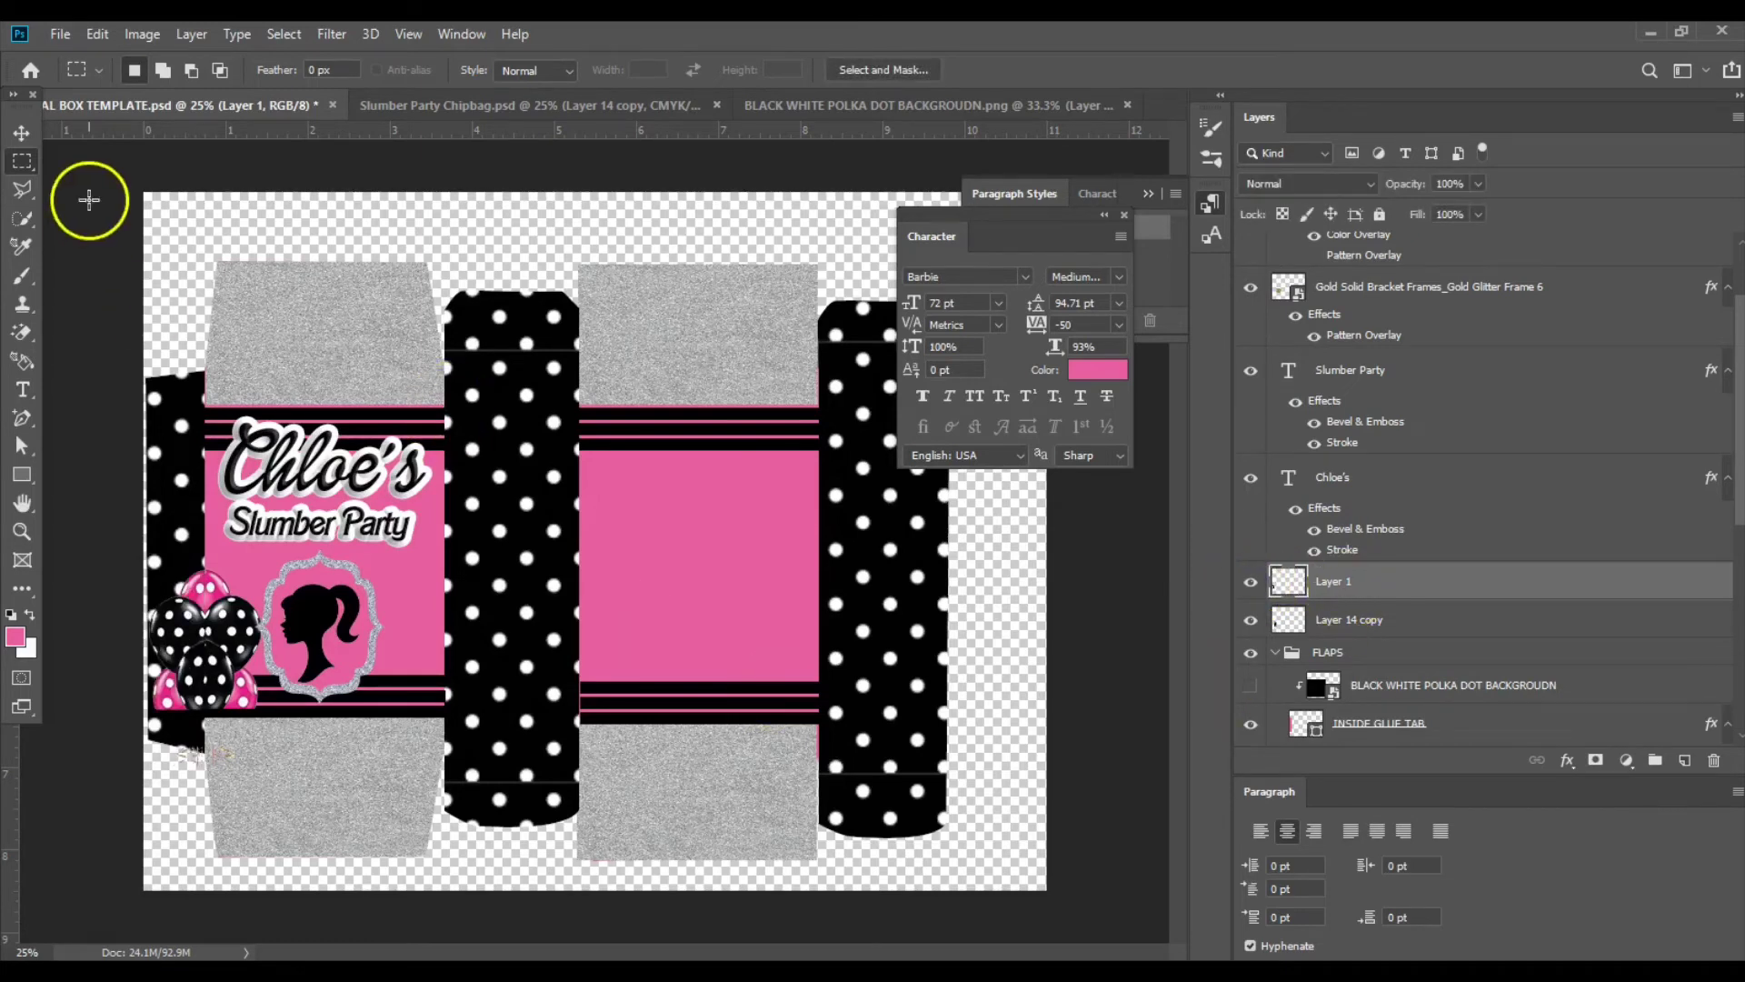
left_click(21, 133)
left_click_drag(189, 652, 427, 653)
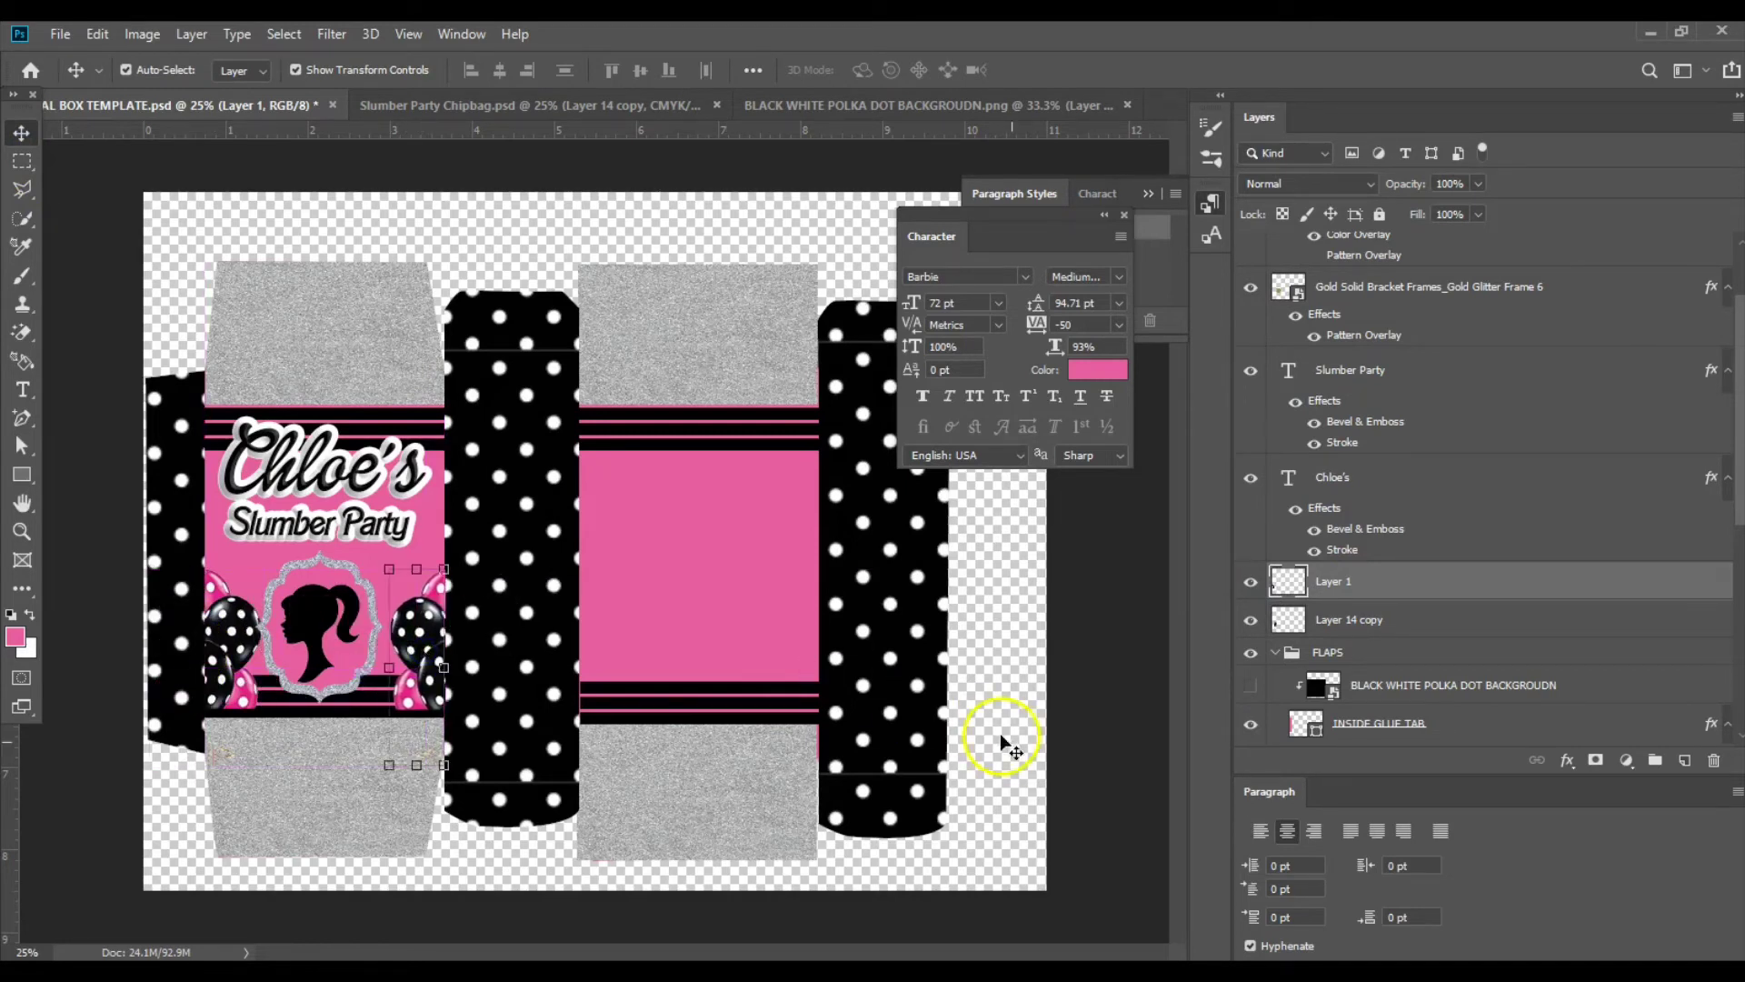
left_click(1070, 754)
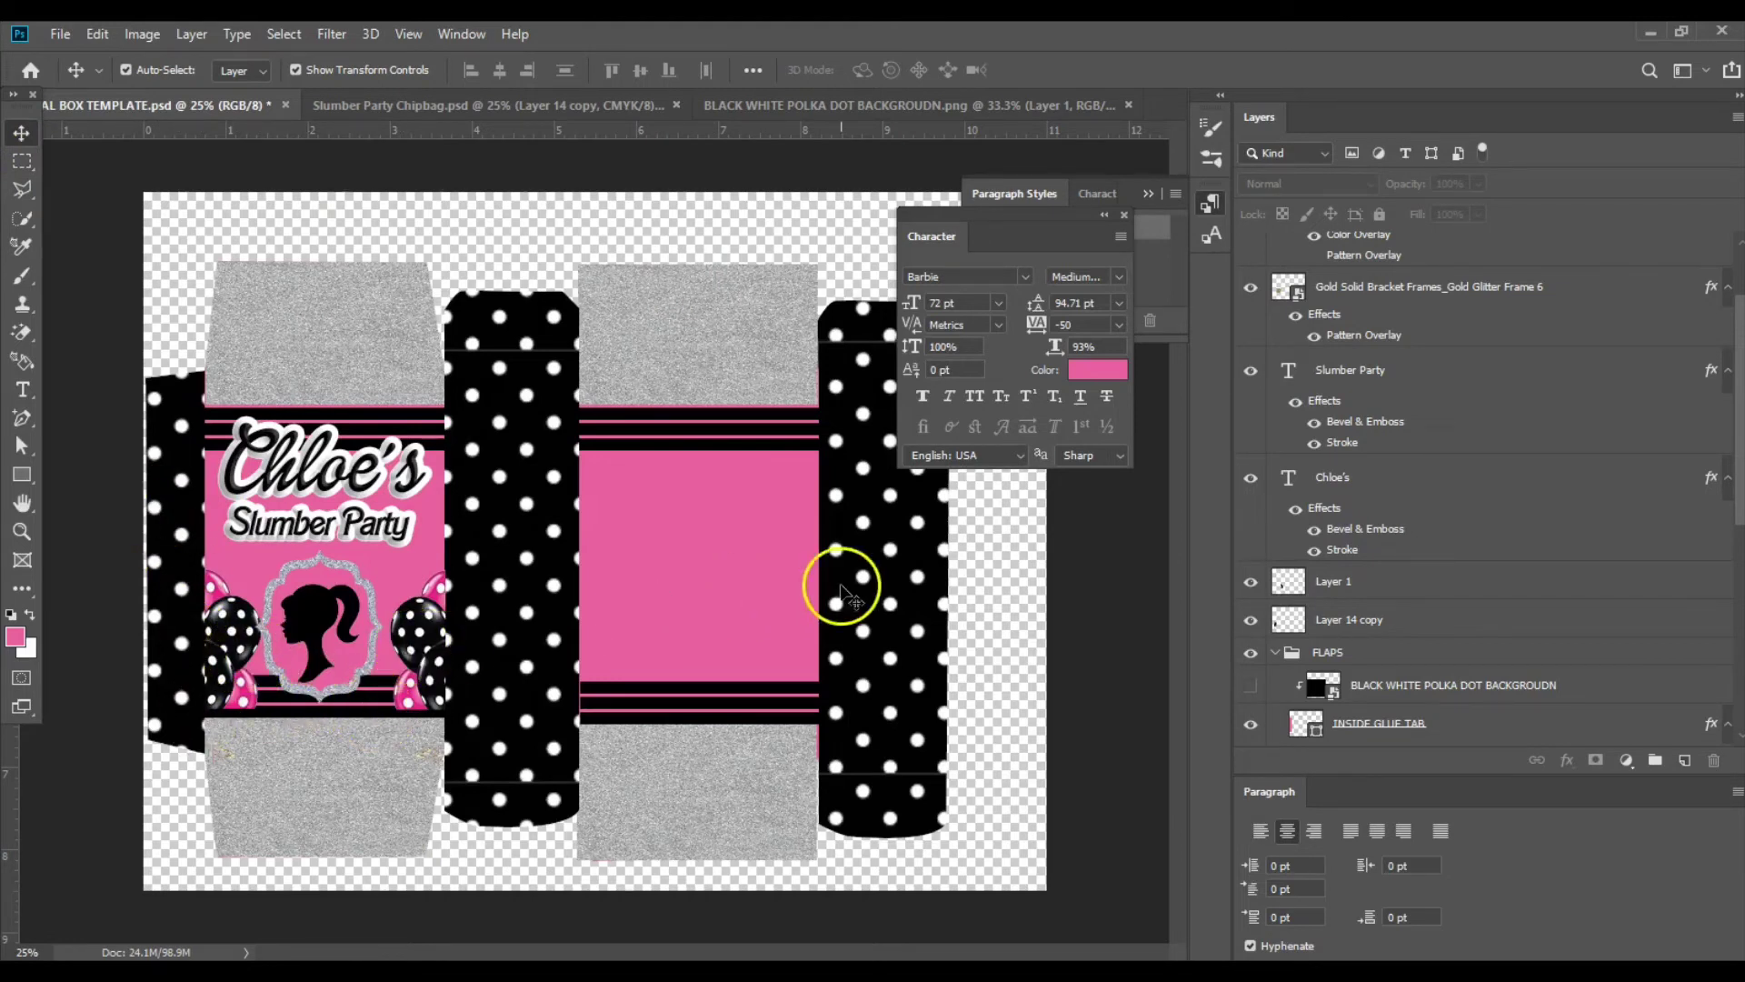
Rename both balloon layers BALLOONS and correct the polka-dot background layer's name to BLACK WHITE POLKA DOT BACKGROUND.
left_click(1335, 592)
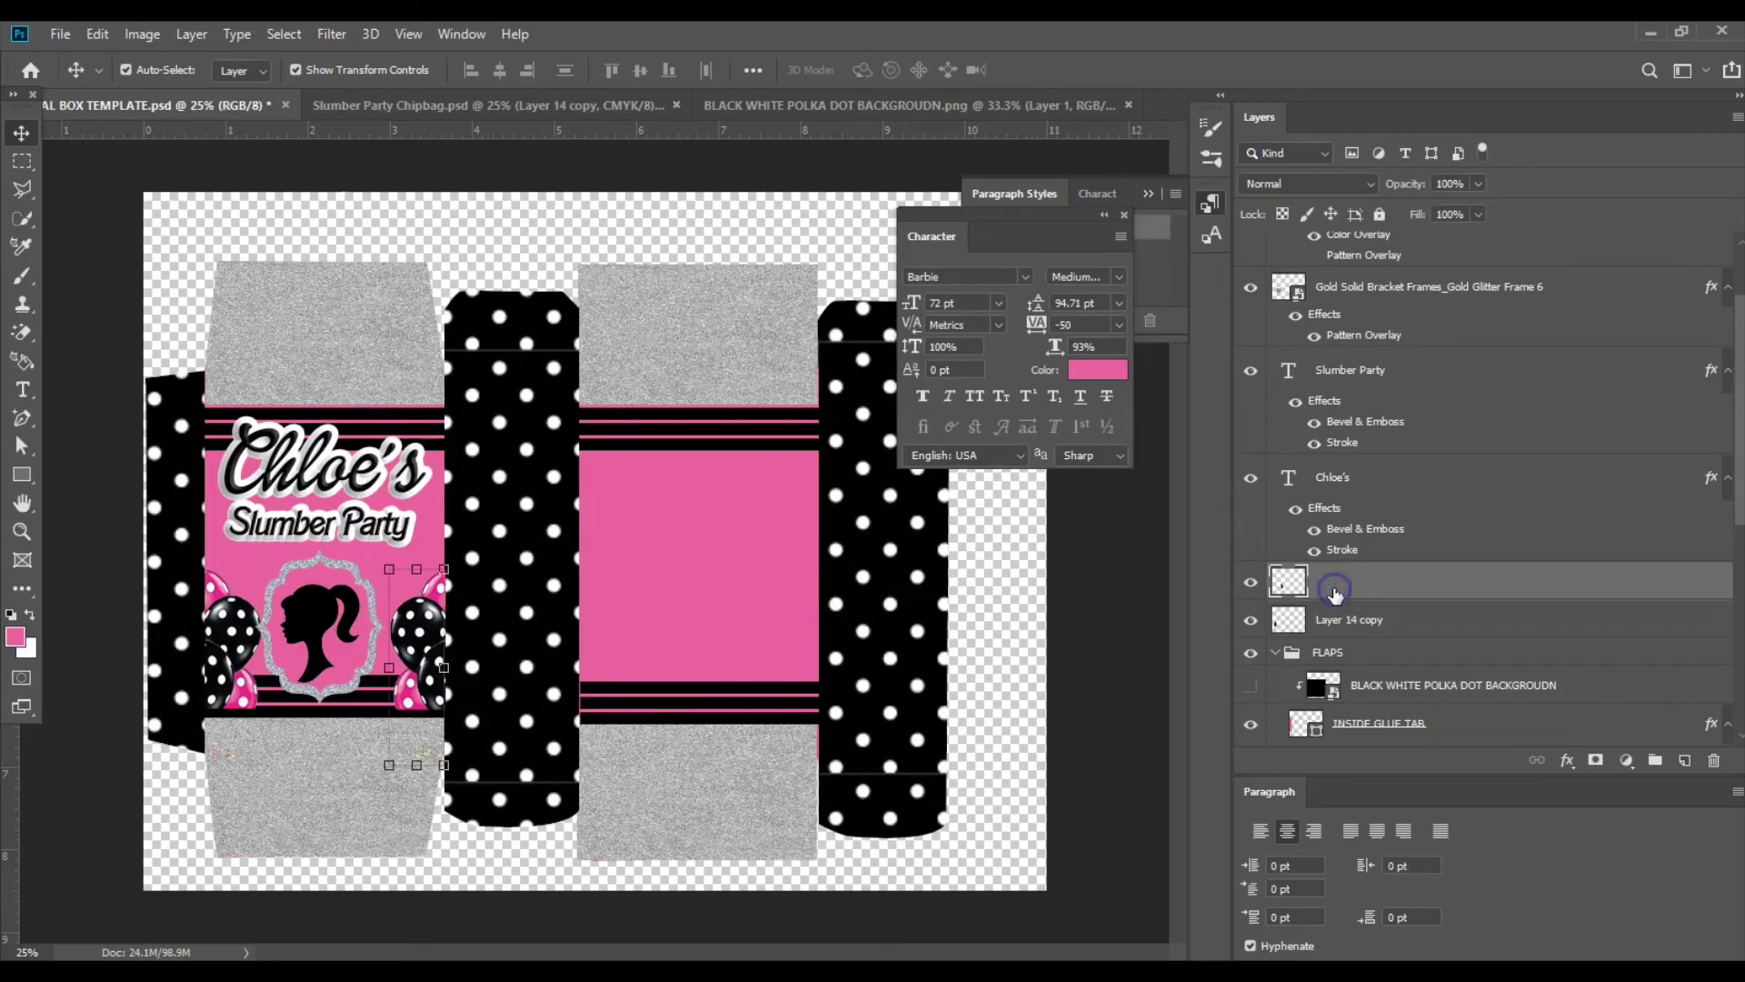
double_click(1335, 591)
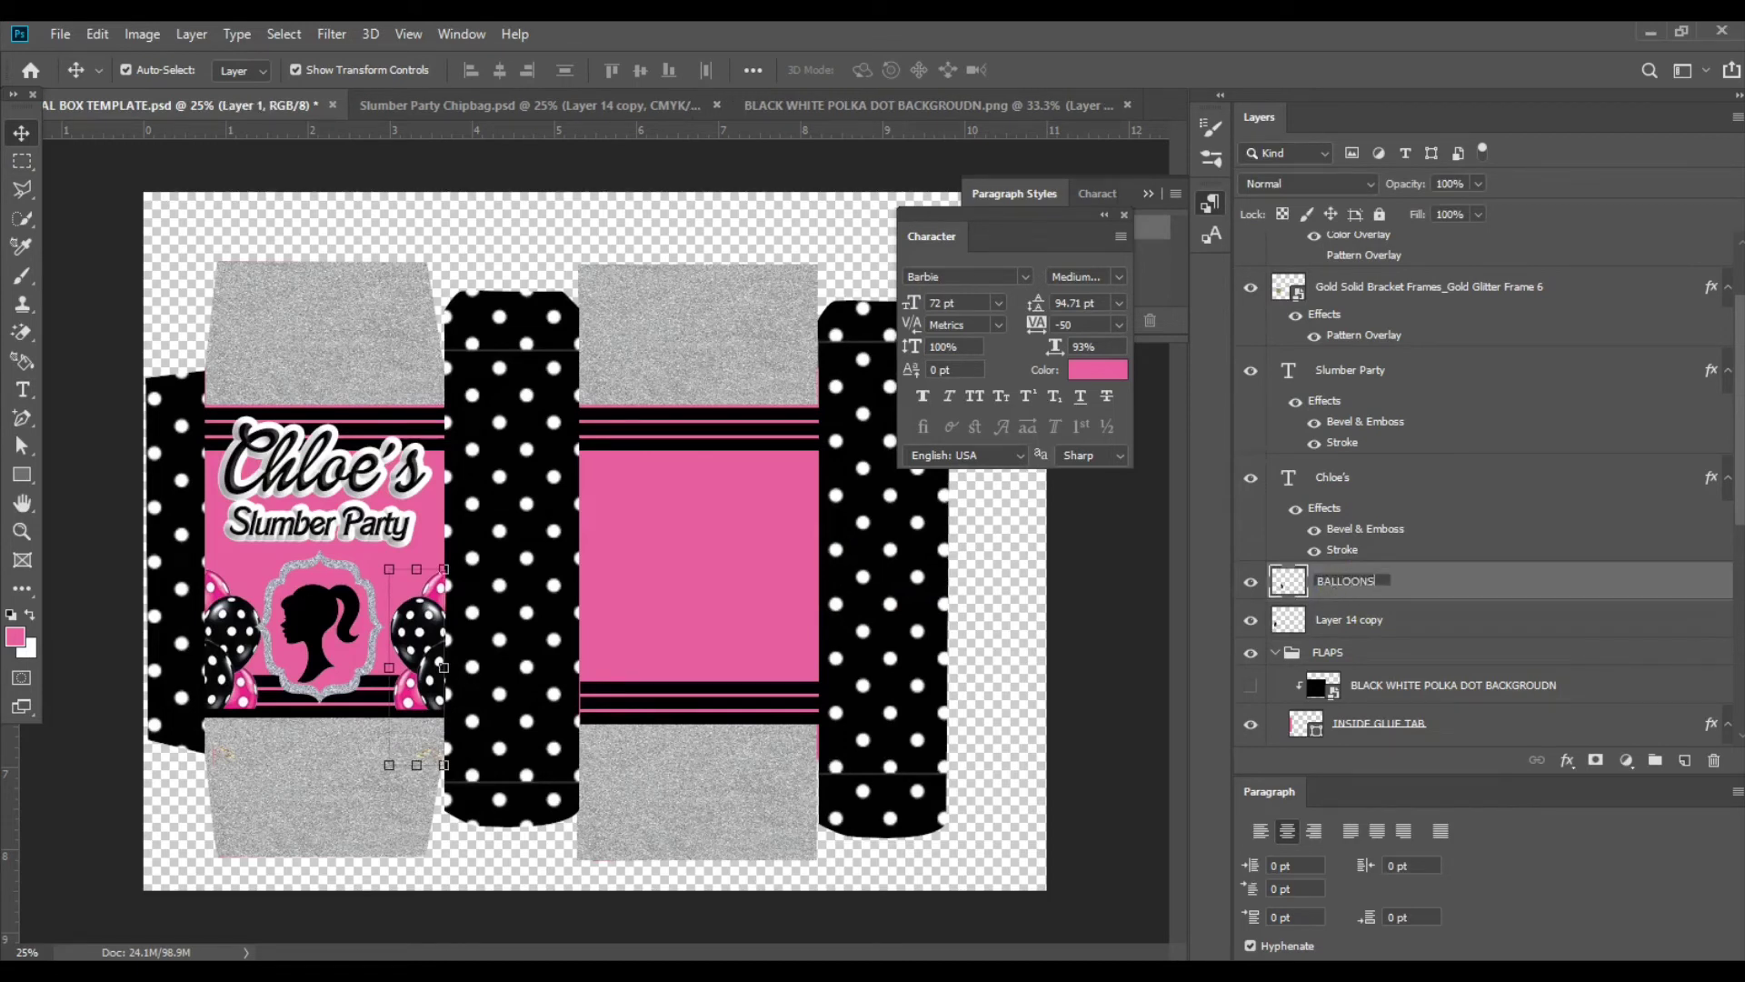
left_click(1335, 619)
double_click(1335, 619)
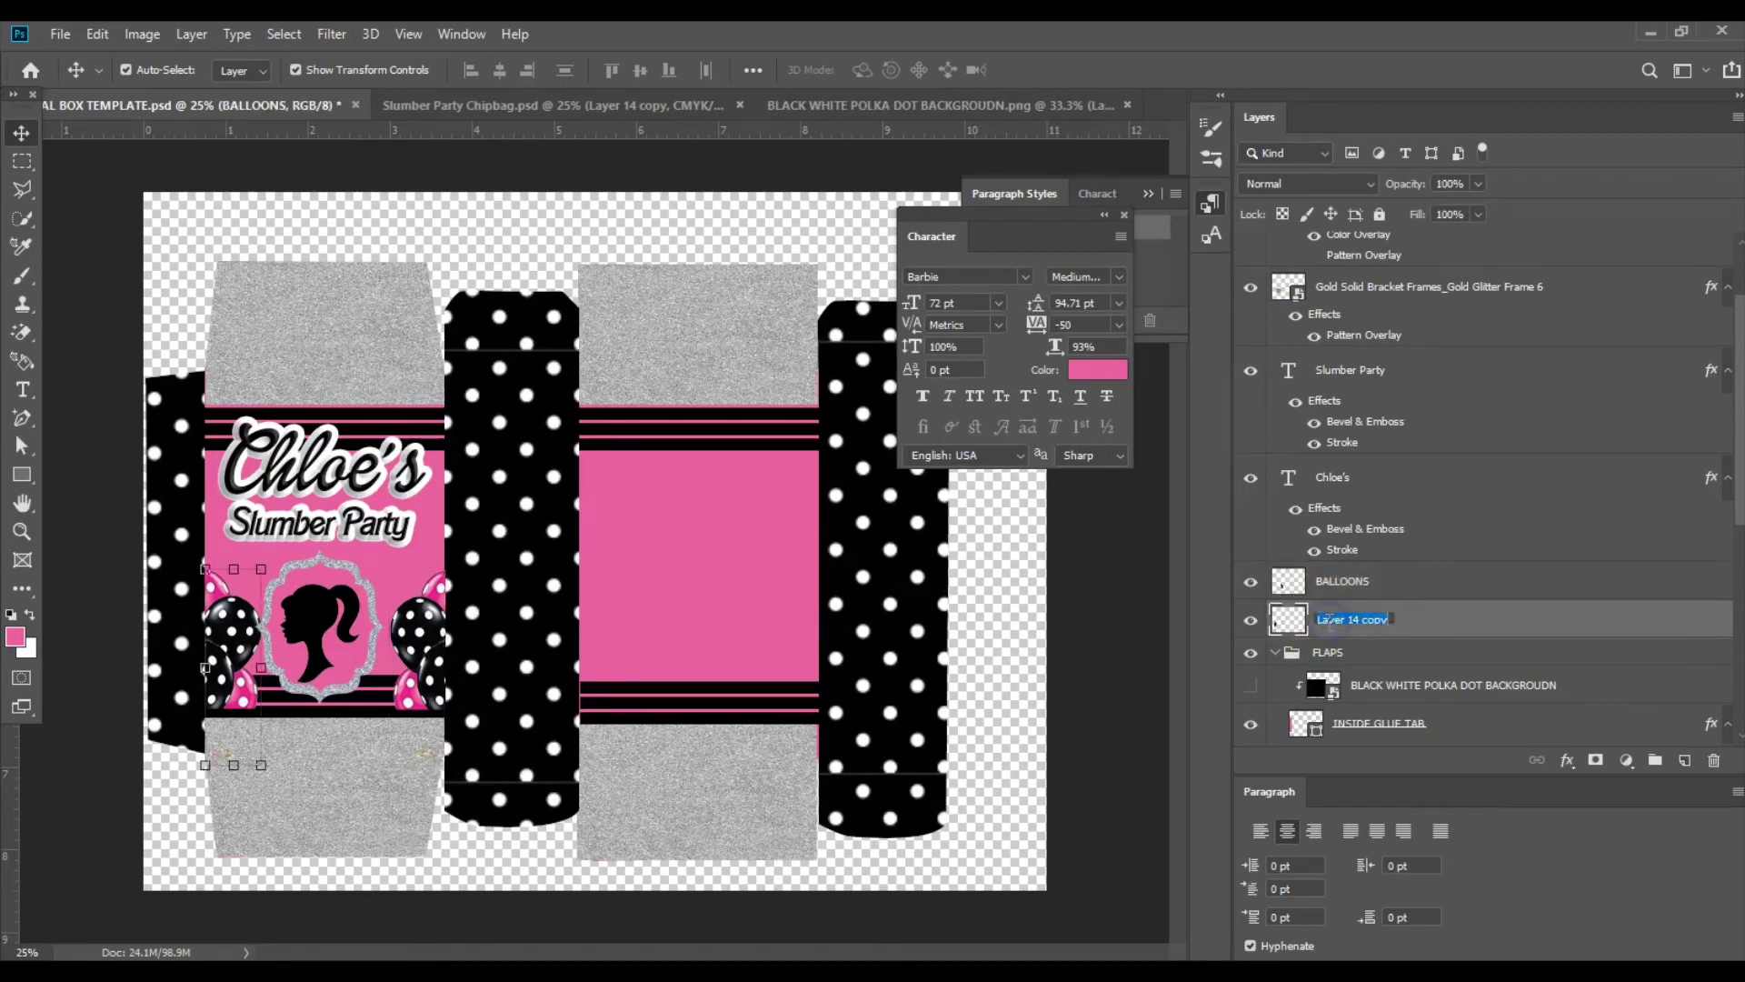
type("BALLOONS")
left_click(1606, 694)
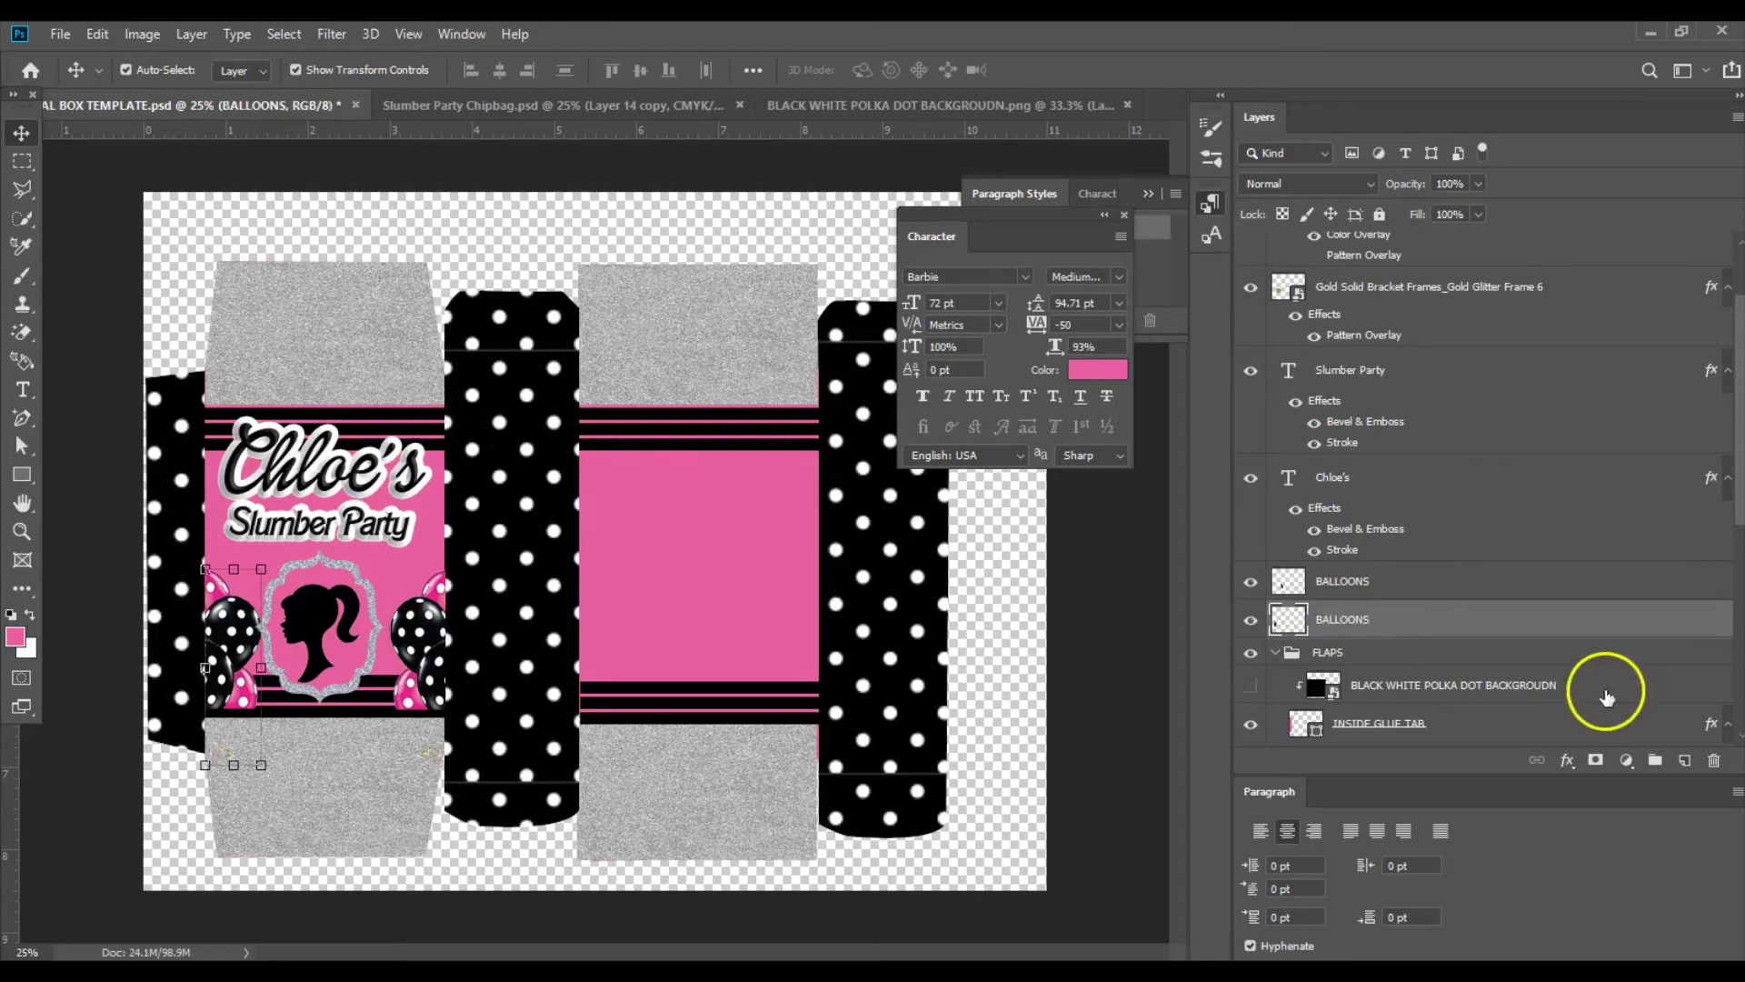
left_click(1521, 689)
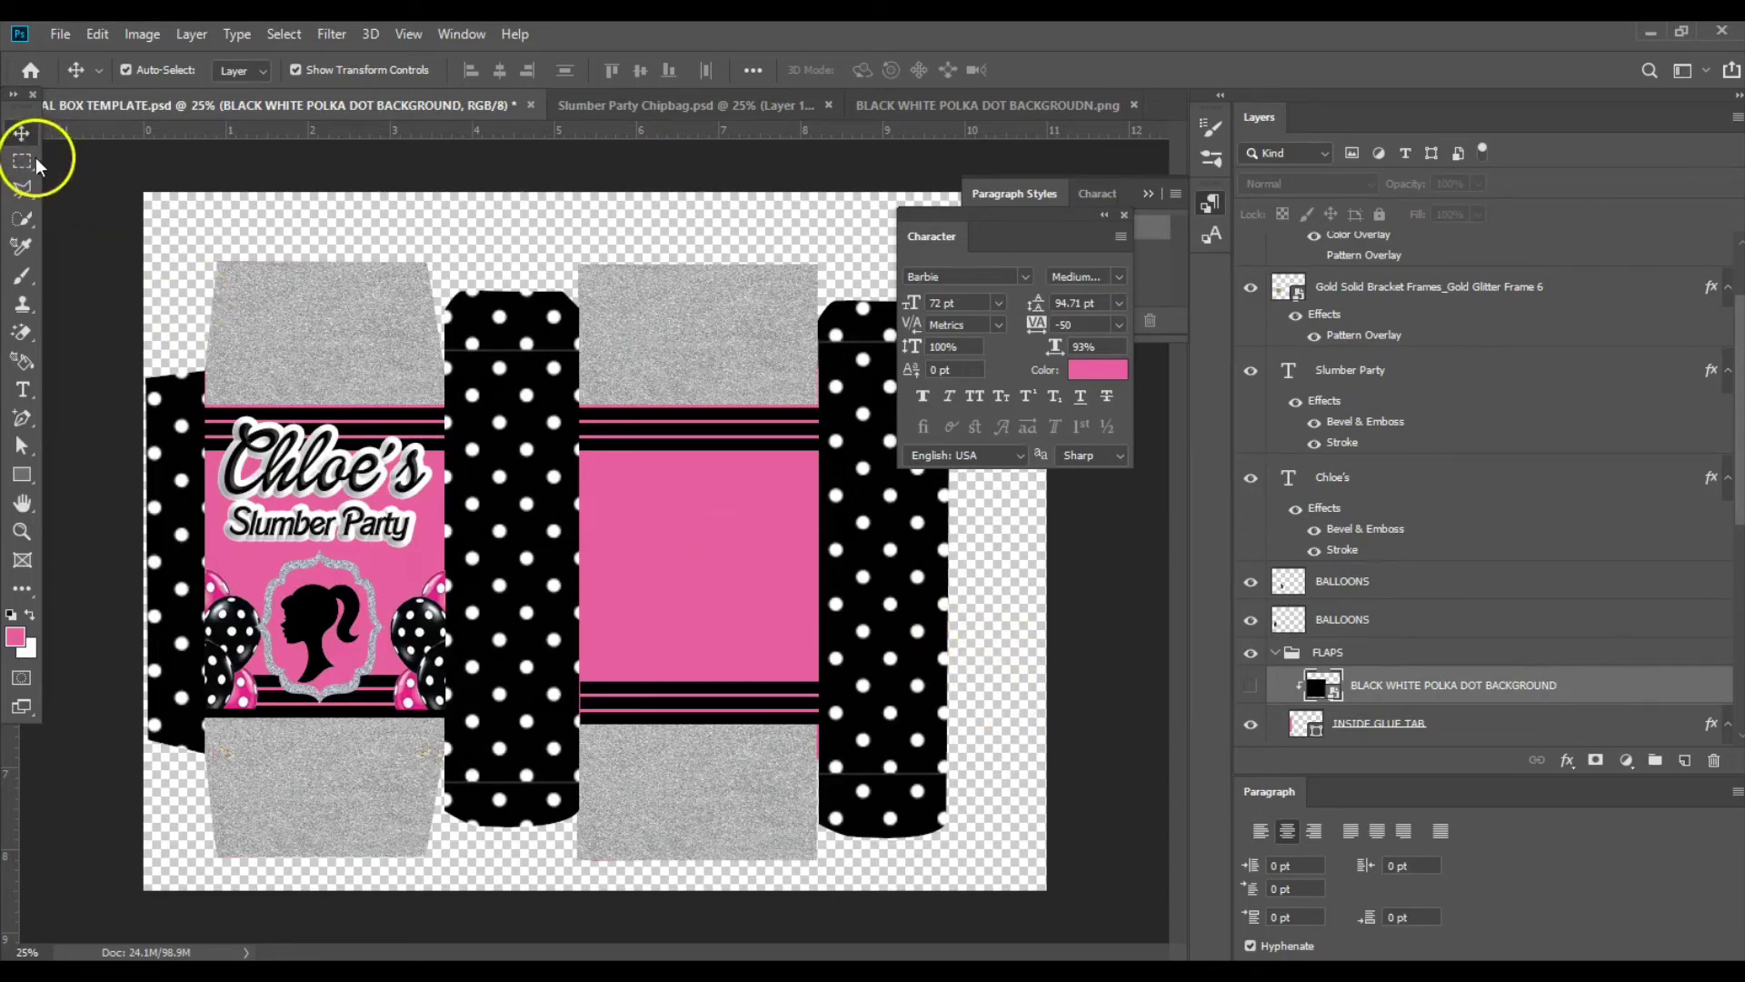
left_click(368, 319)
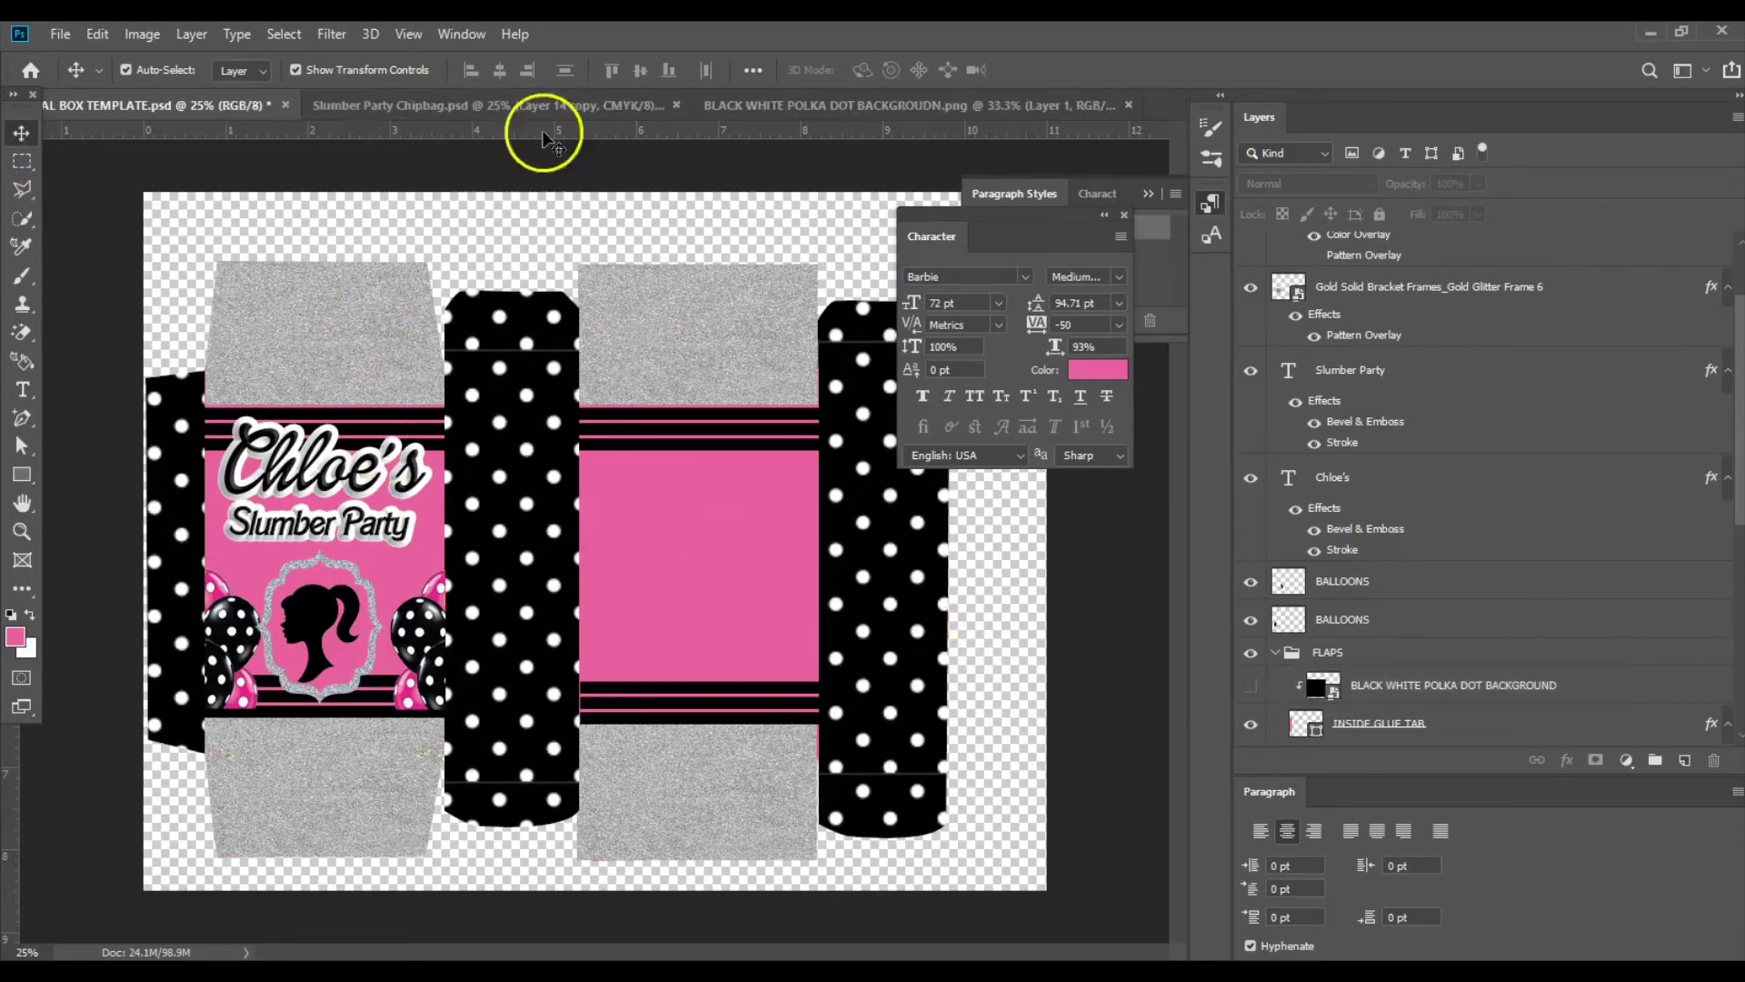
Try to copy the WE STAYED UP LATE message text layer from Slumber Party Chipbag.psd into the box template.
left_click(600, 106)
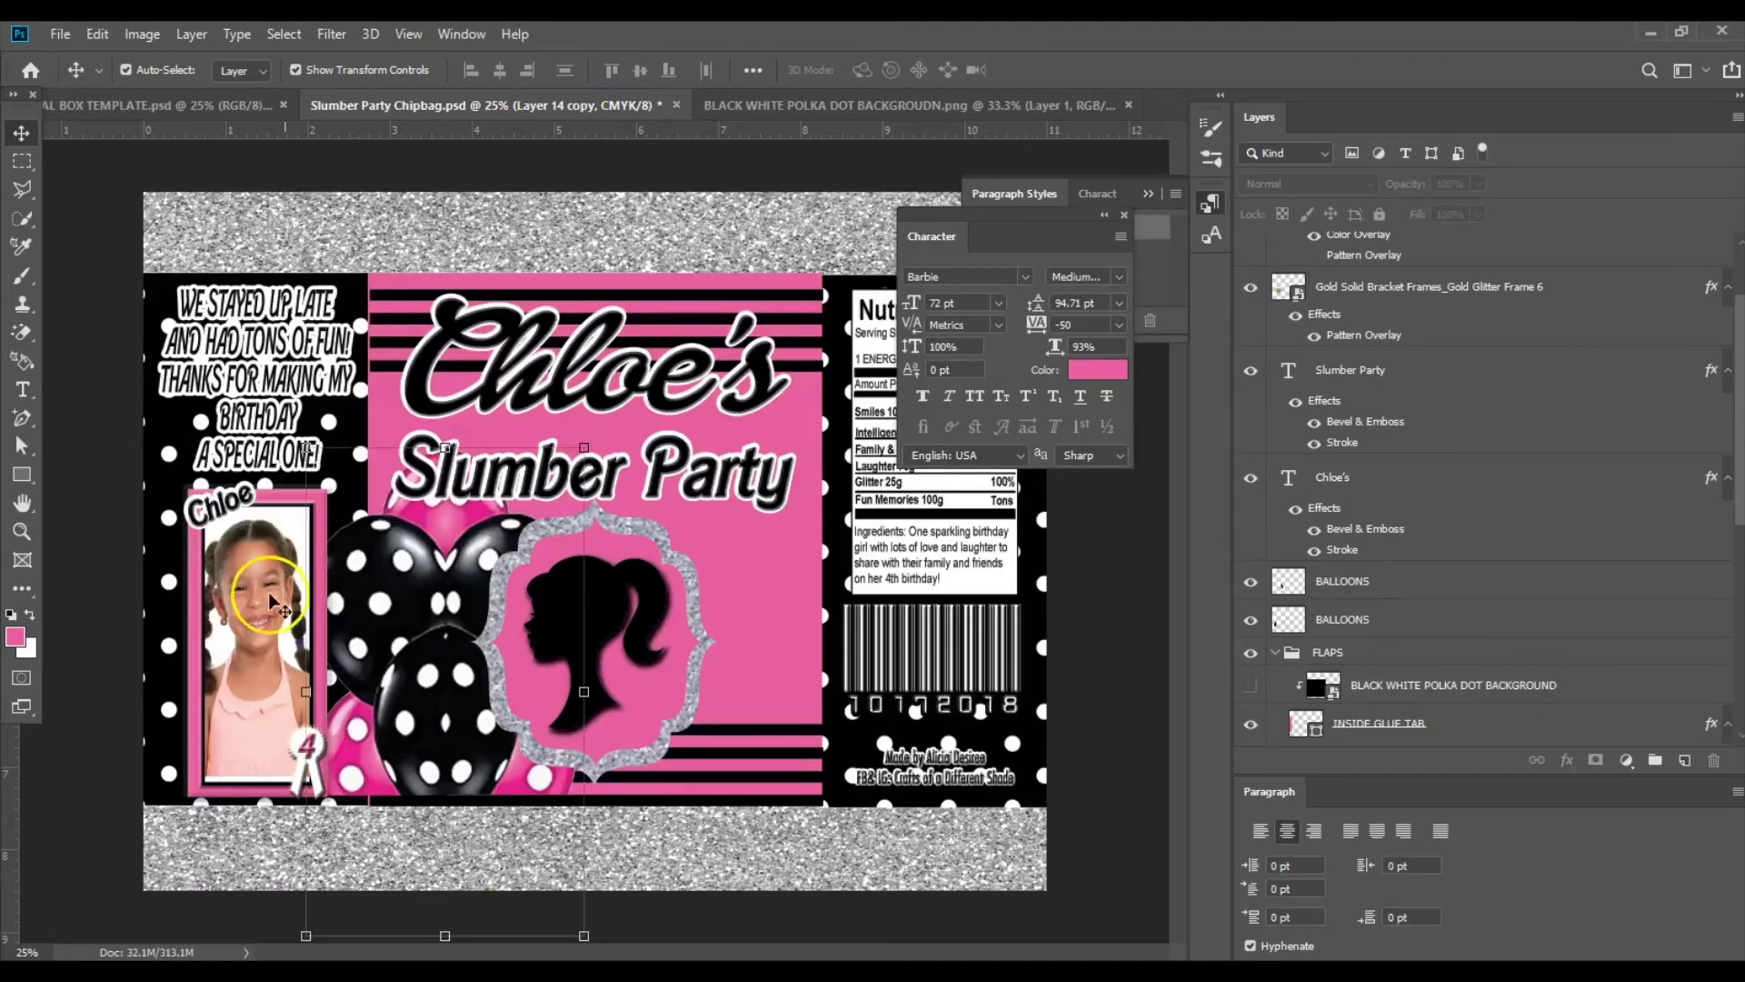
left_click(221, 333)
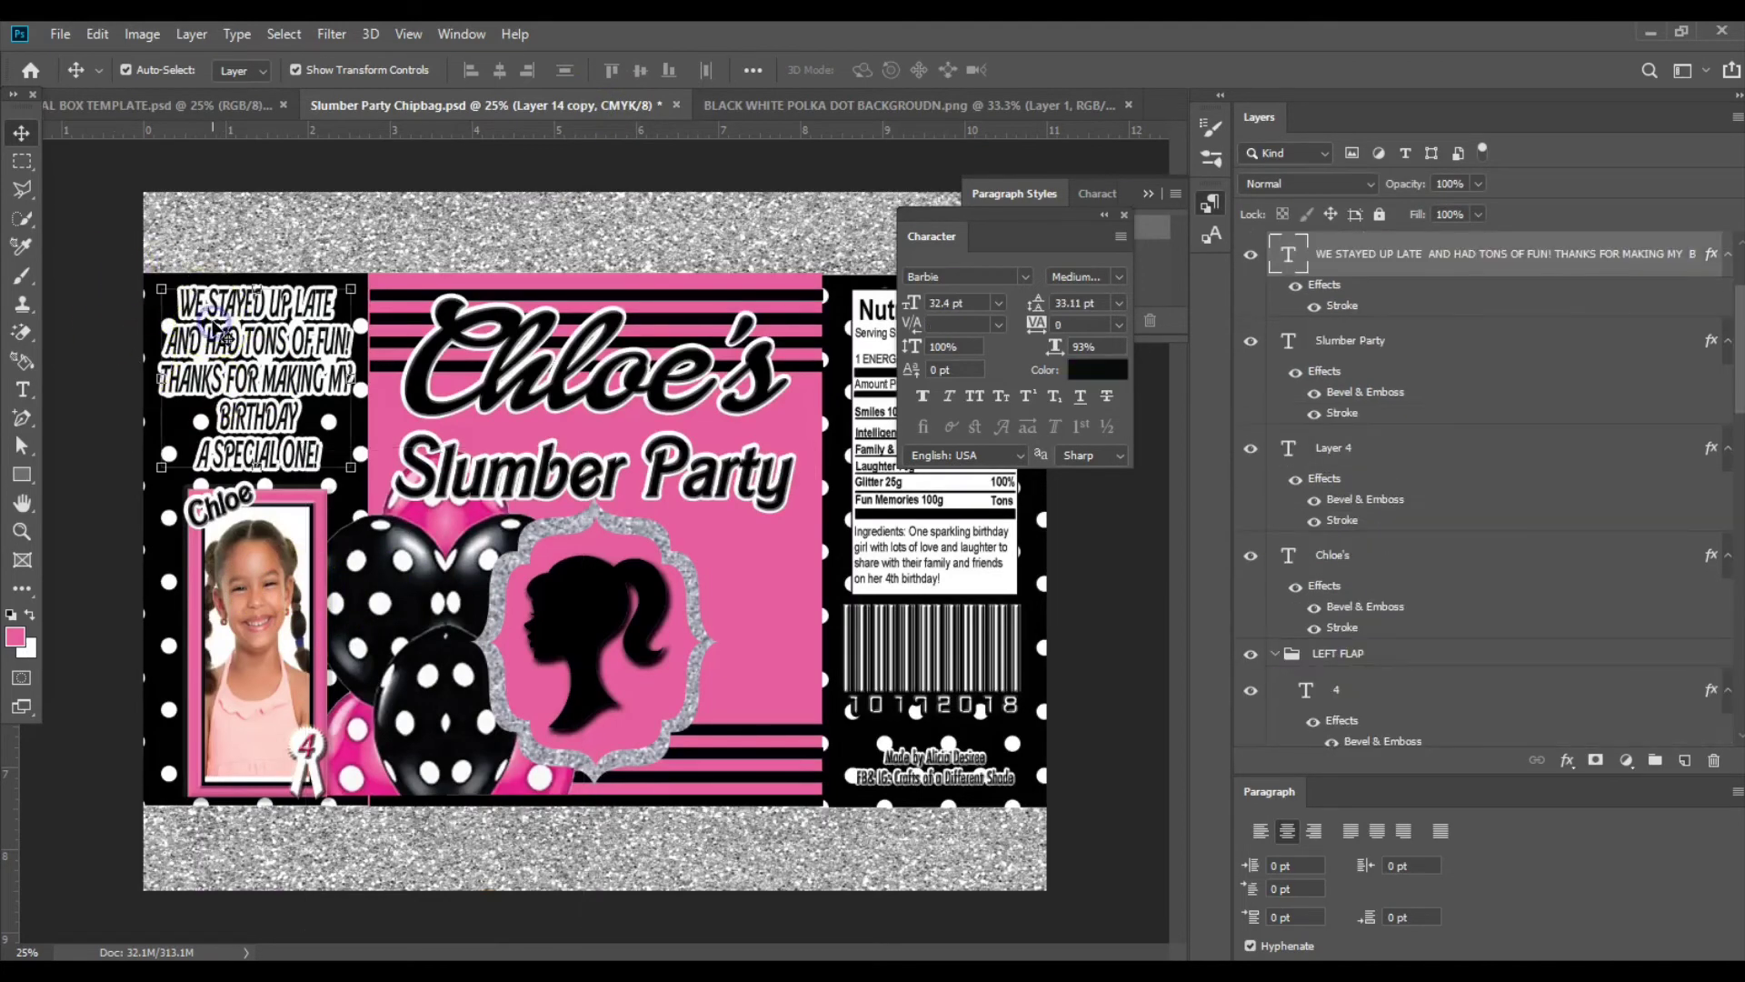
left_click(849, 242)
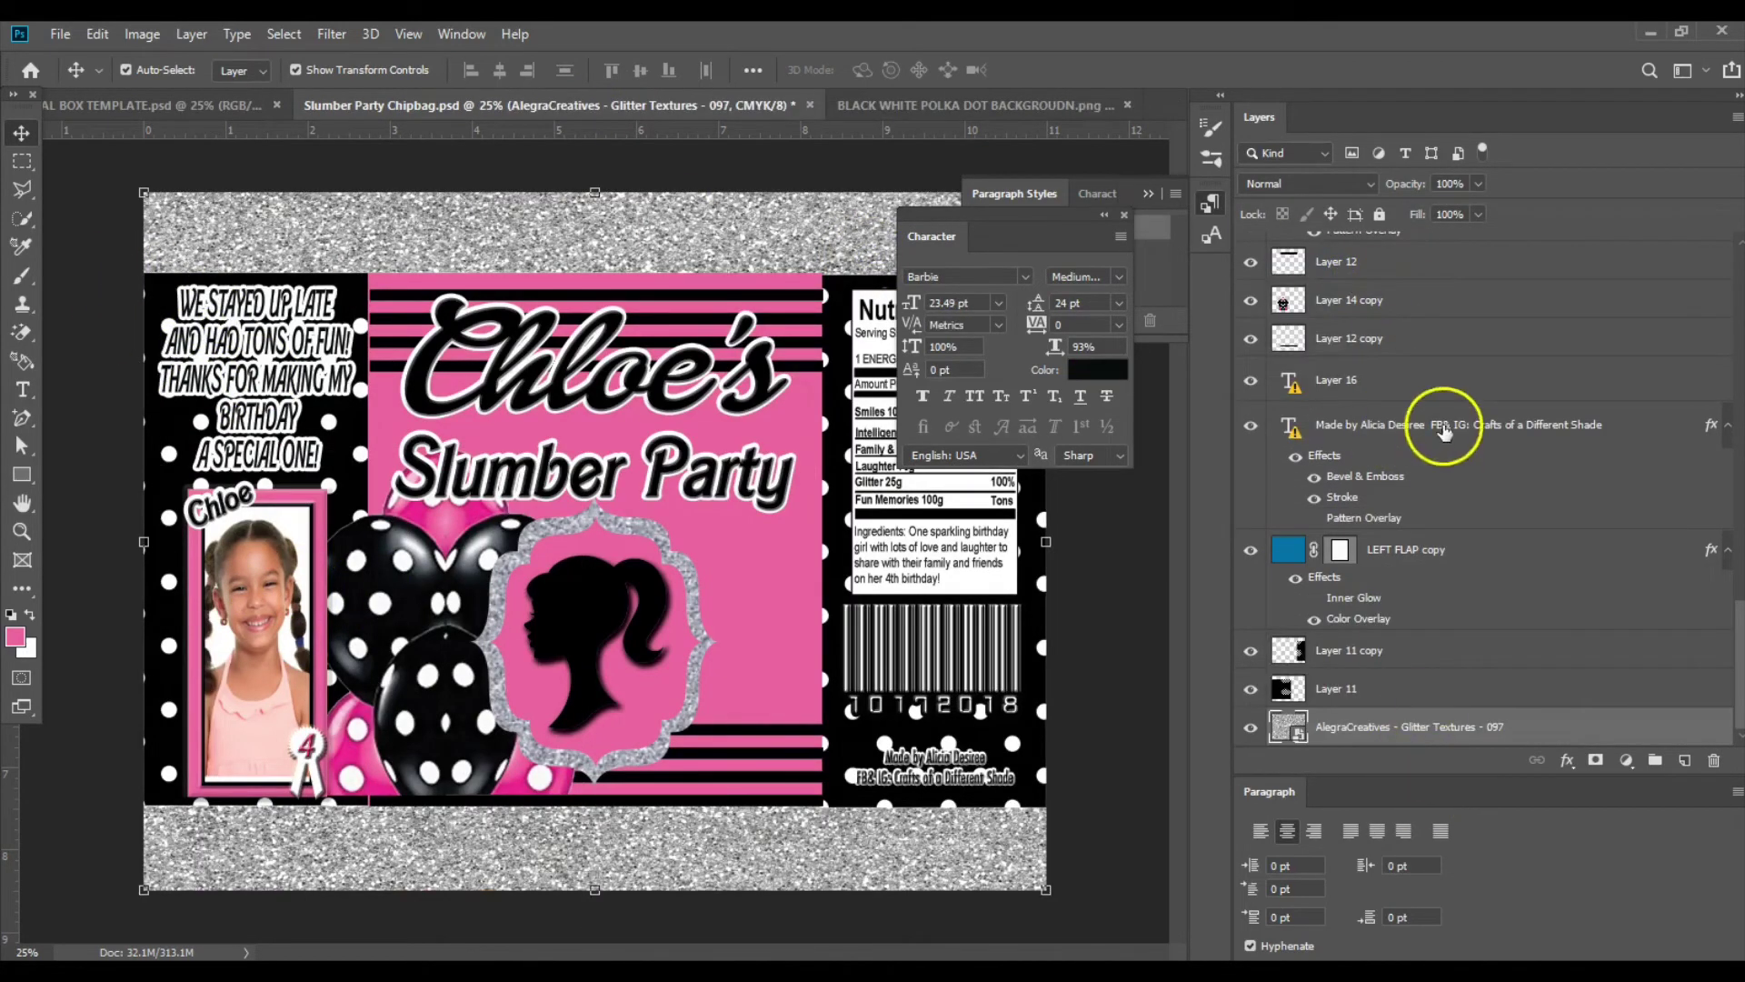
left_click(310, 296)
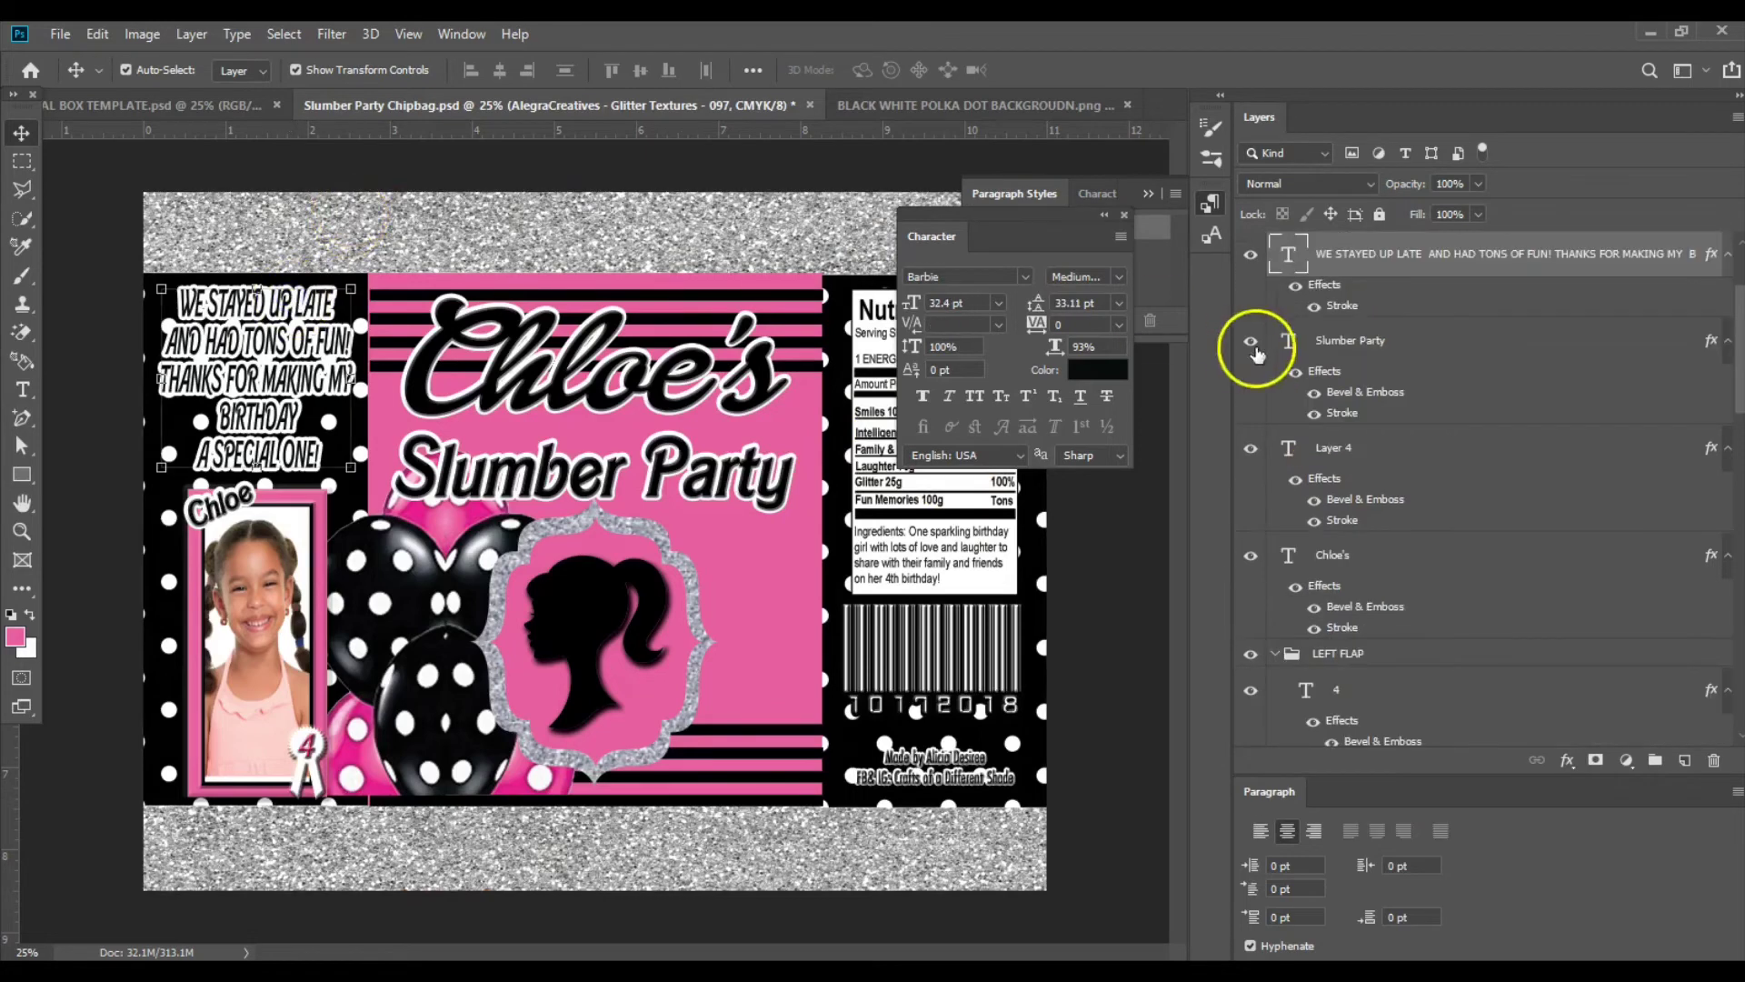
left_click_drag(1400, 259, 472, 45)
left_click(422, 105)
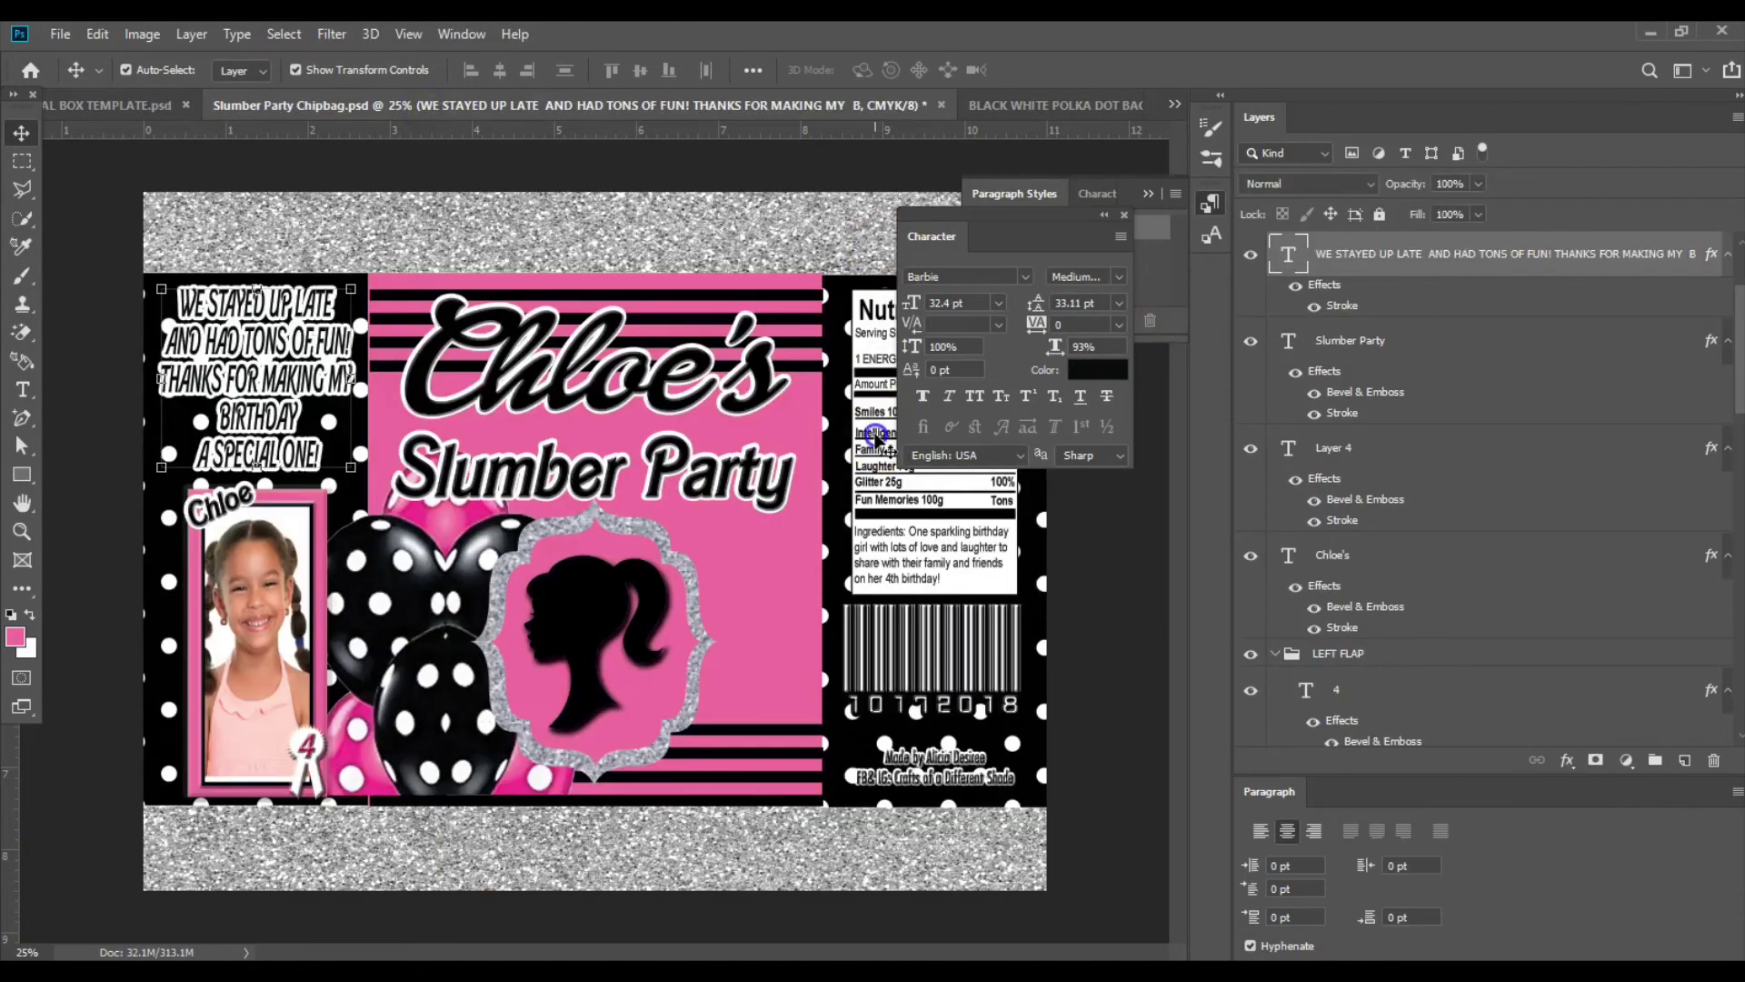
Copy the Nutrition Facts label from Slumber Party Chipbag.psd into the box template and scale it to fit the polka-dot side panel between the covers.
left_click(884, 434)
left_click_drag(1449, 238, 674, 486)
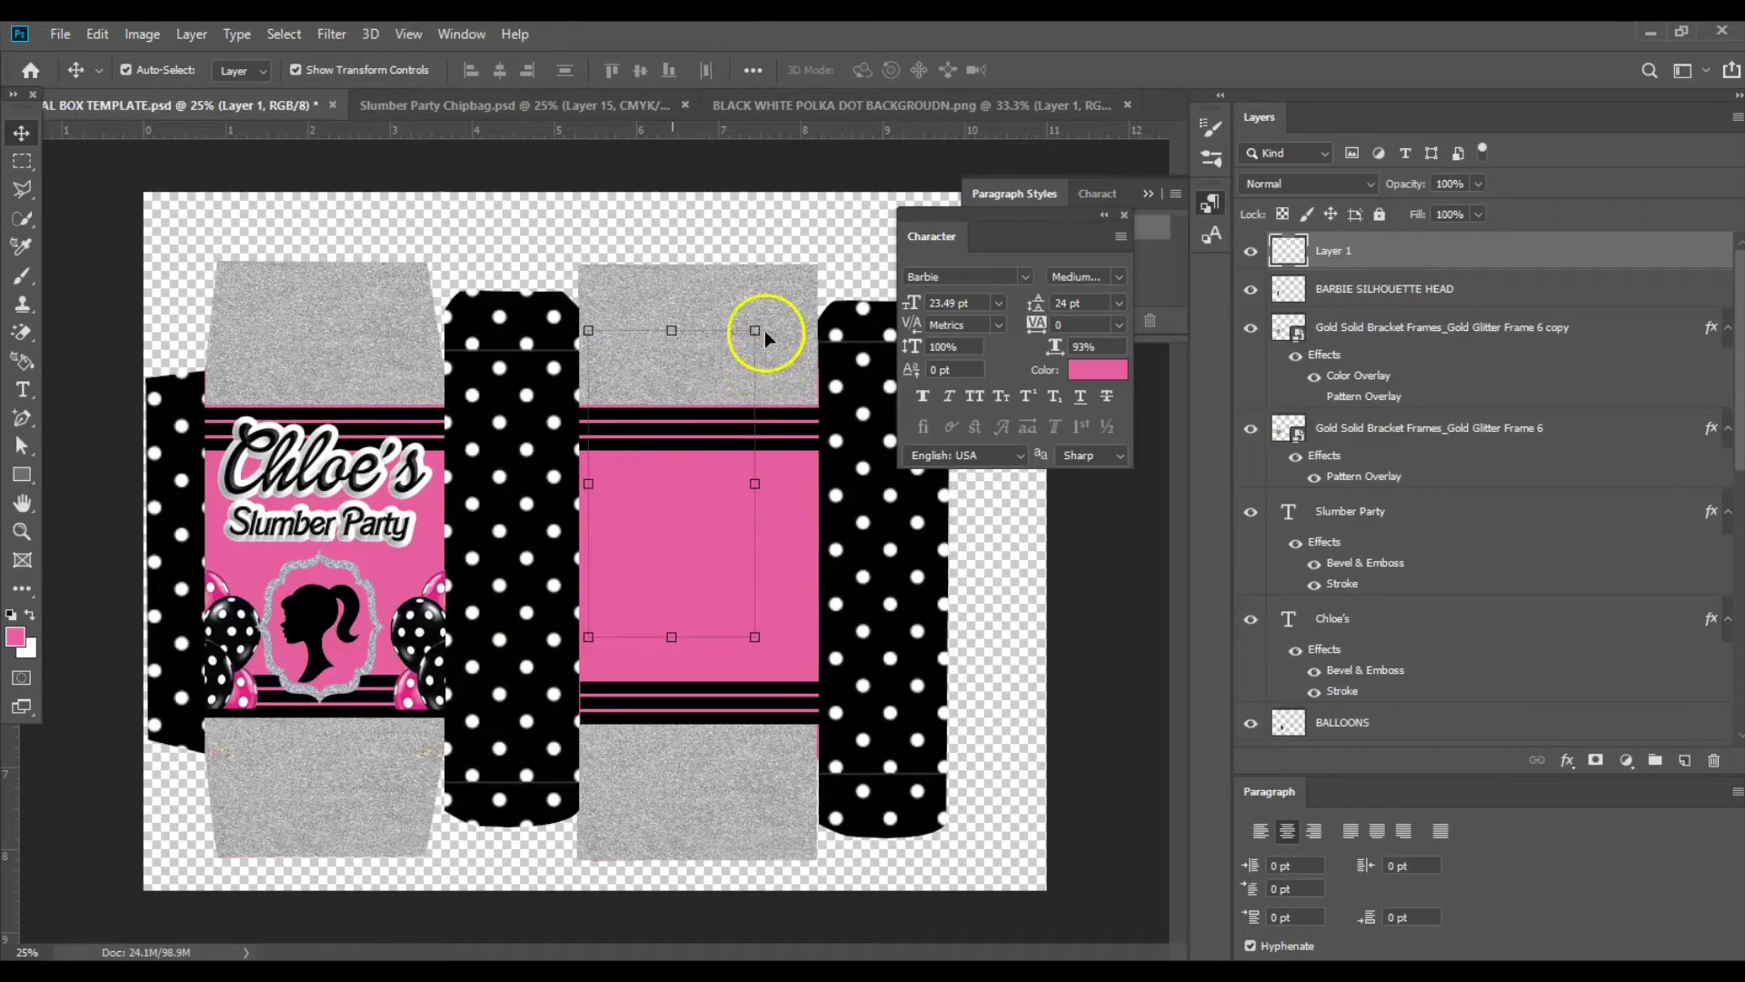
left_click_drag(754, 330, 707, 452)
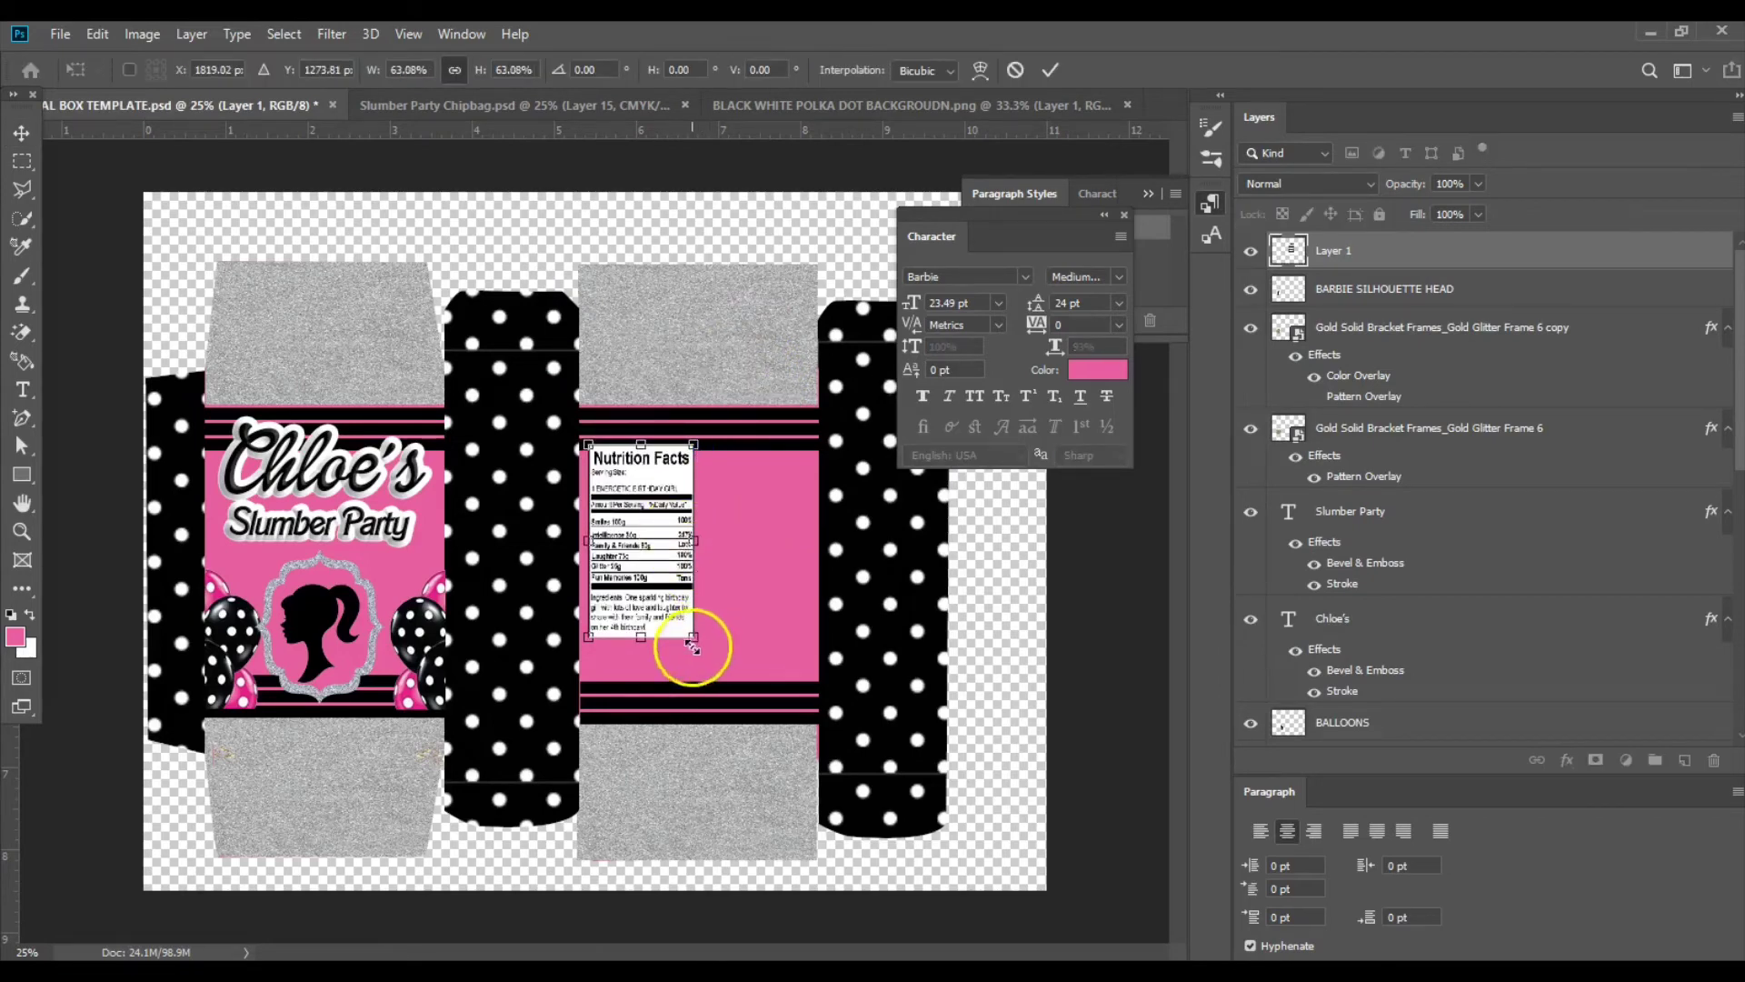
mouse_move(692, 637)
left_mouse_down()
mouse_move(721, 670)
mouse_move(748, 611)
mouse_move(717, 589)
mouse_move(683, 627)
left_mouse_up()
key("Return")
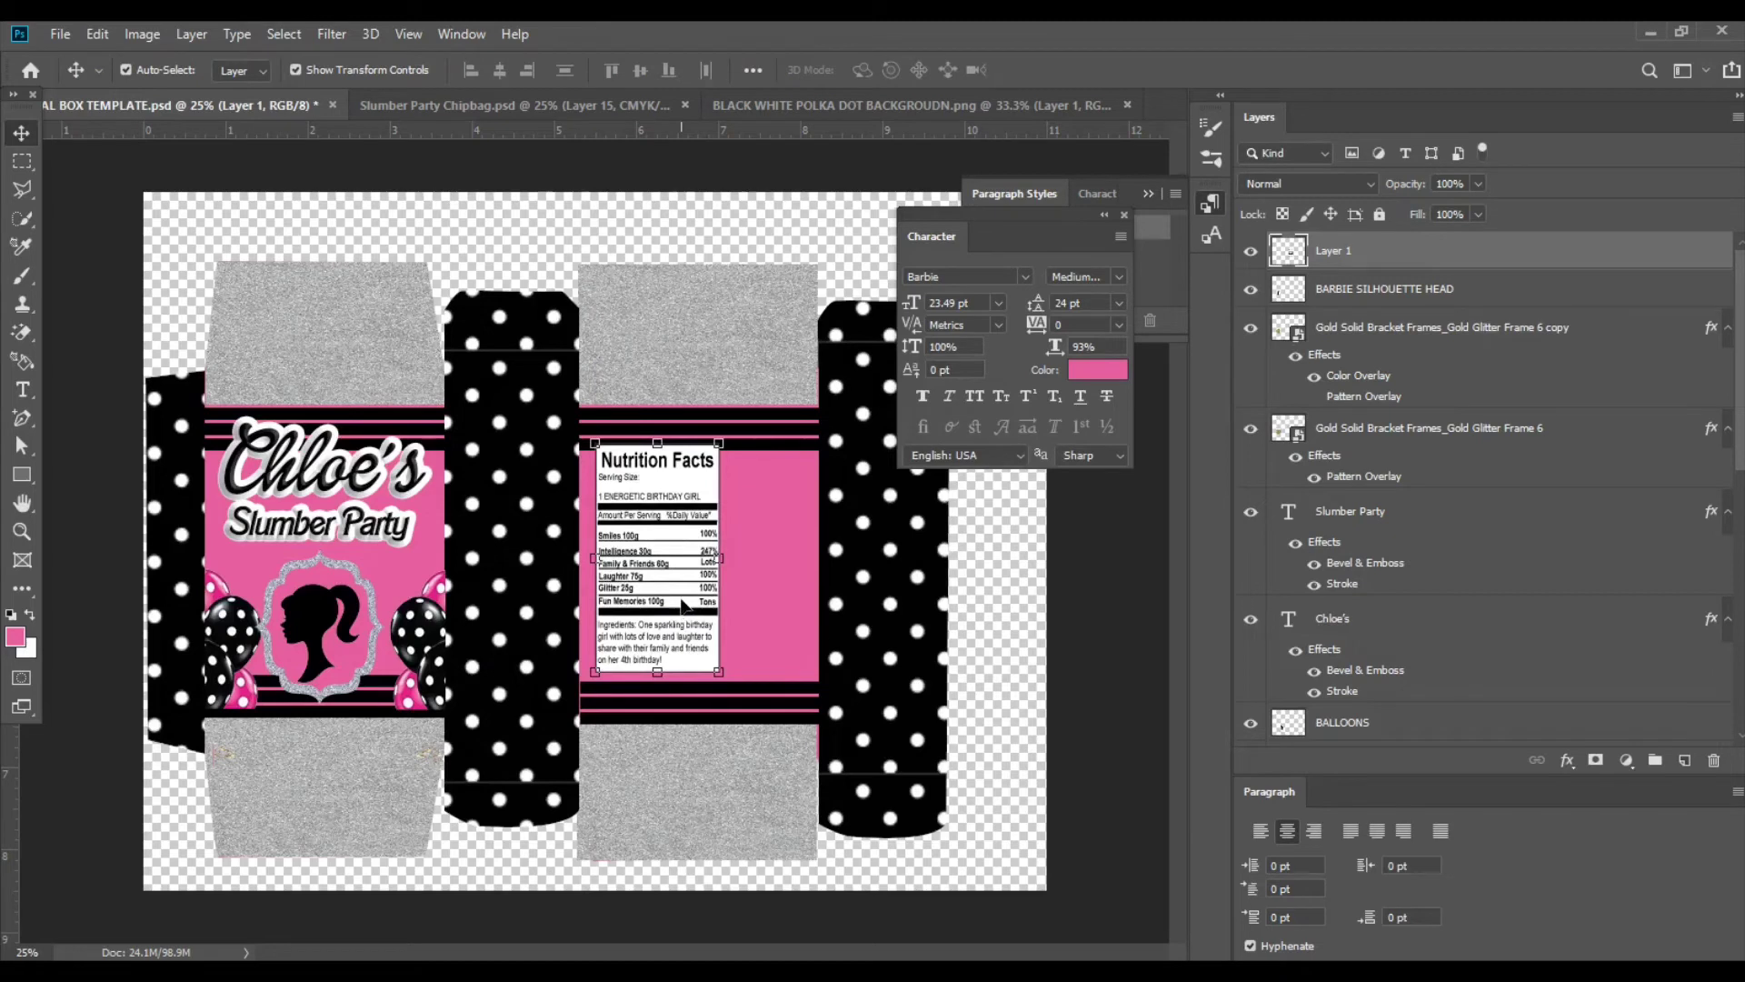
left_click_drag(683, 604, 536, 597)
Copy the WE STAYED UP LATE message text layer from Slumber Party Chipbag.psd onto the box template's pink back cover.
left_click(470, 112)
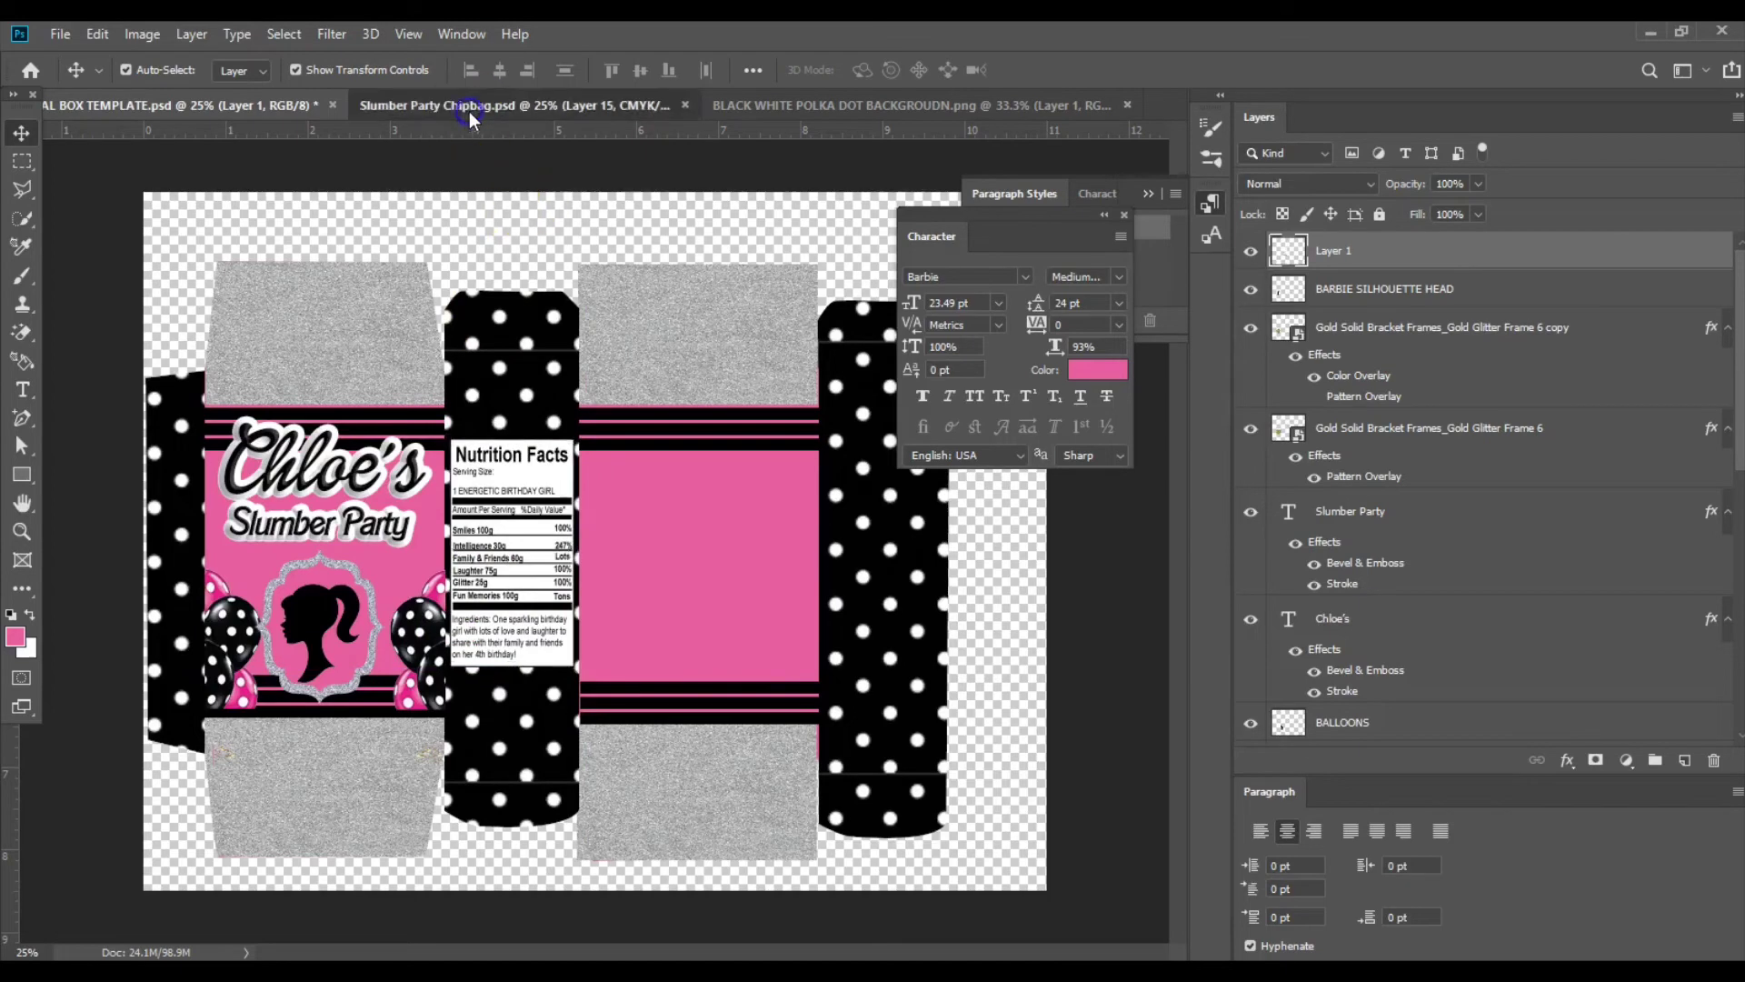
left_click(327, 386)
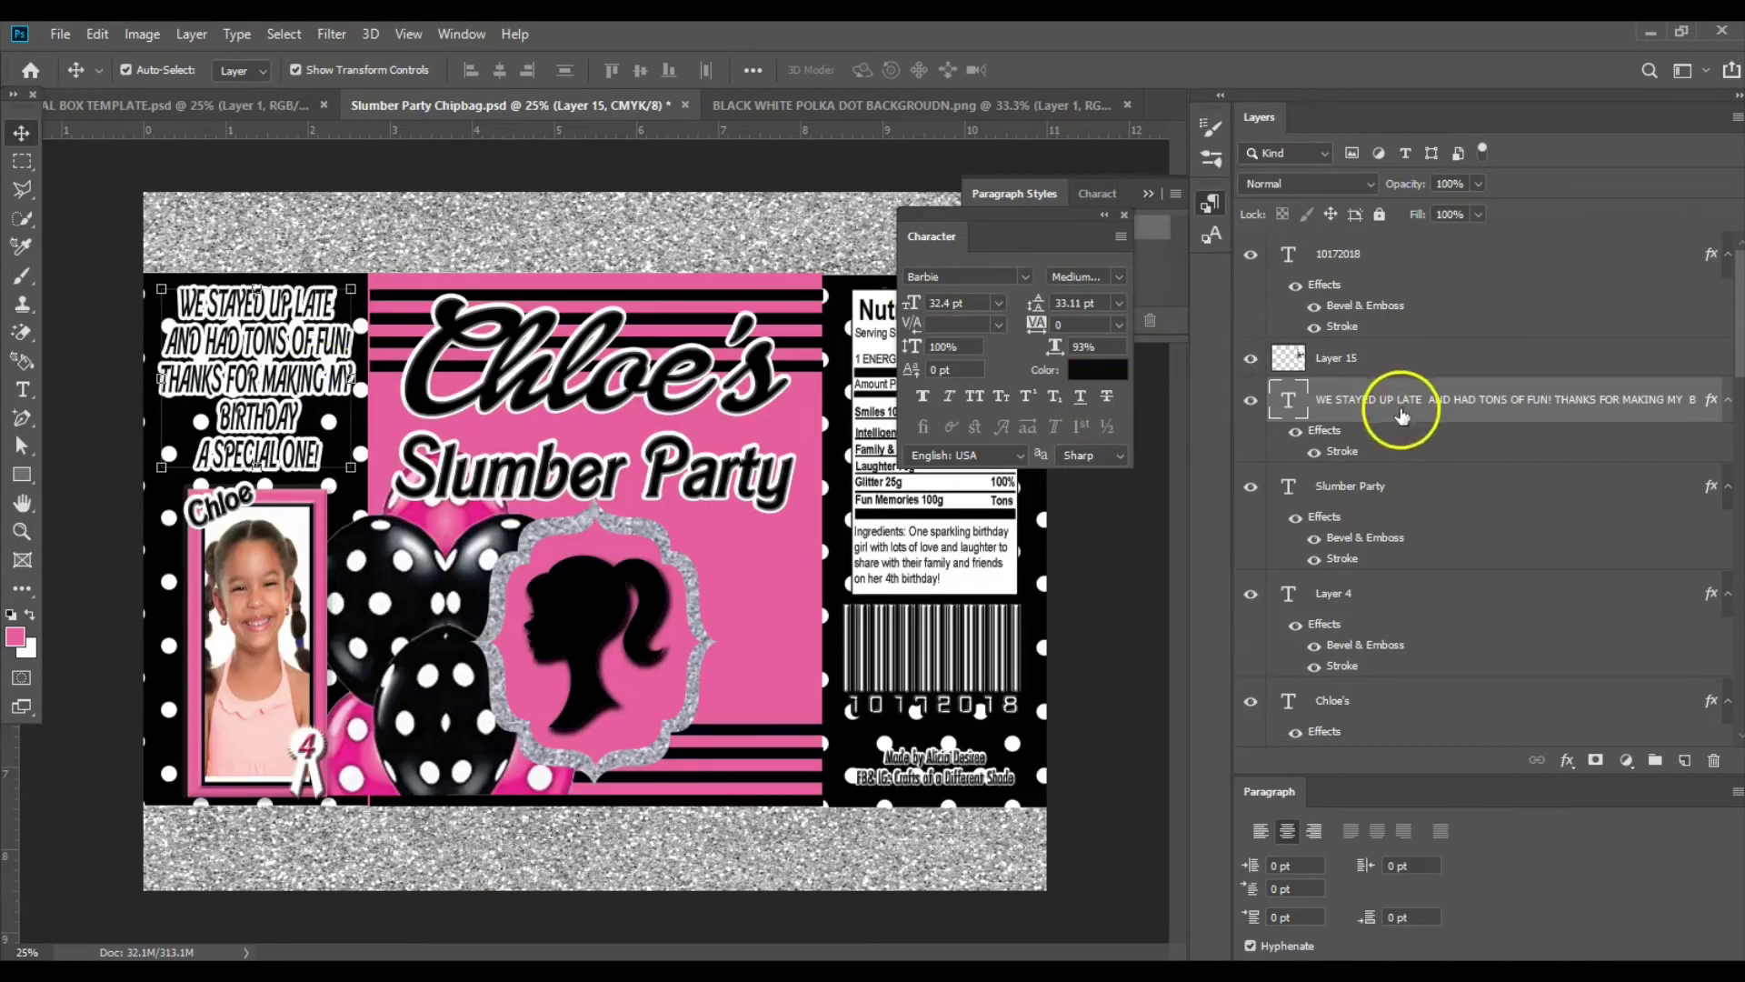
left_click_drag(1391, 398, 712, 449)
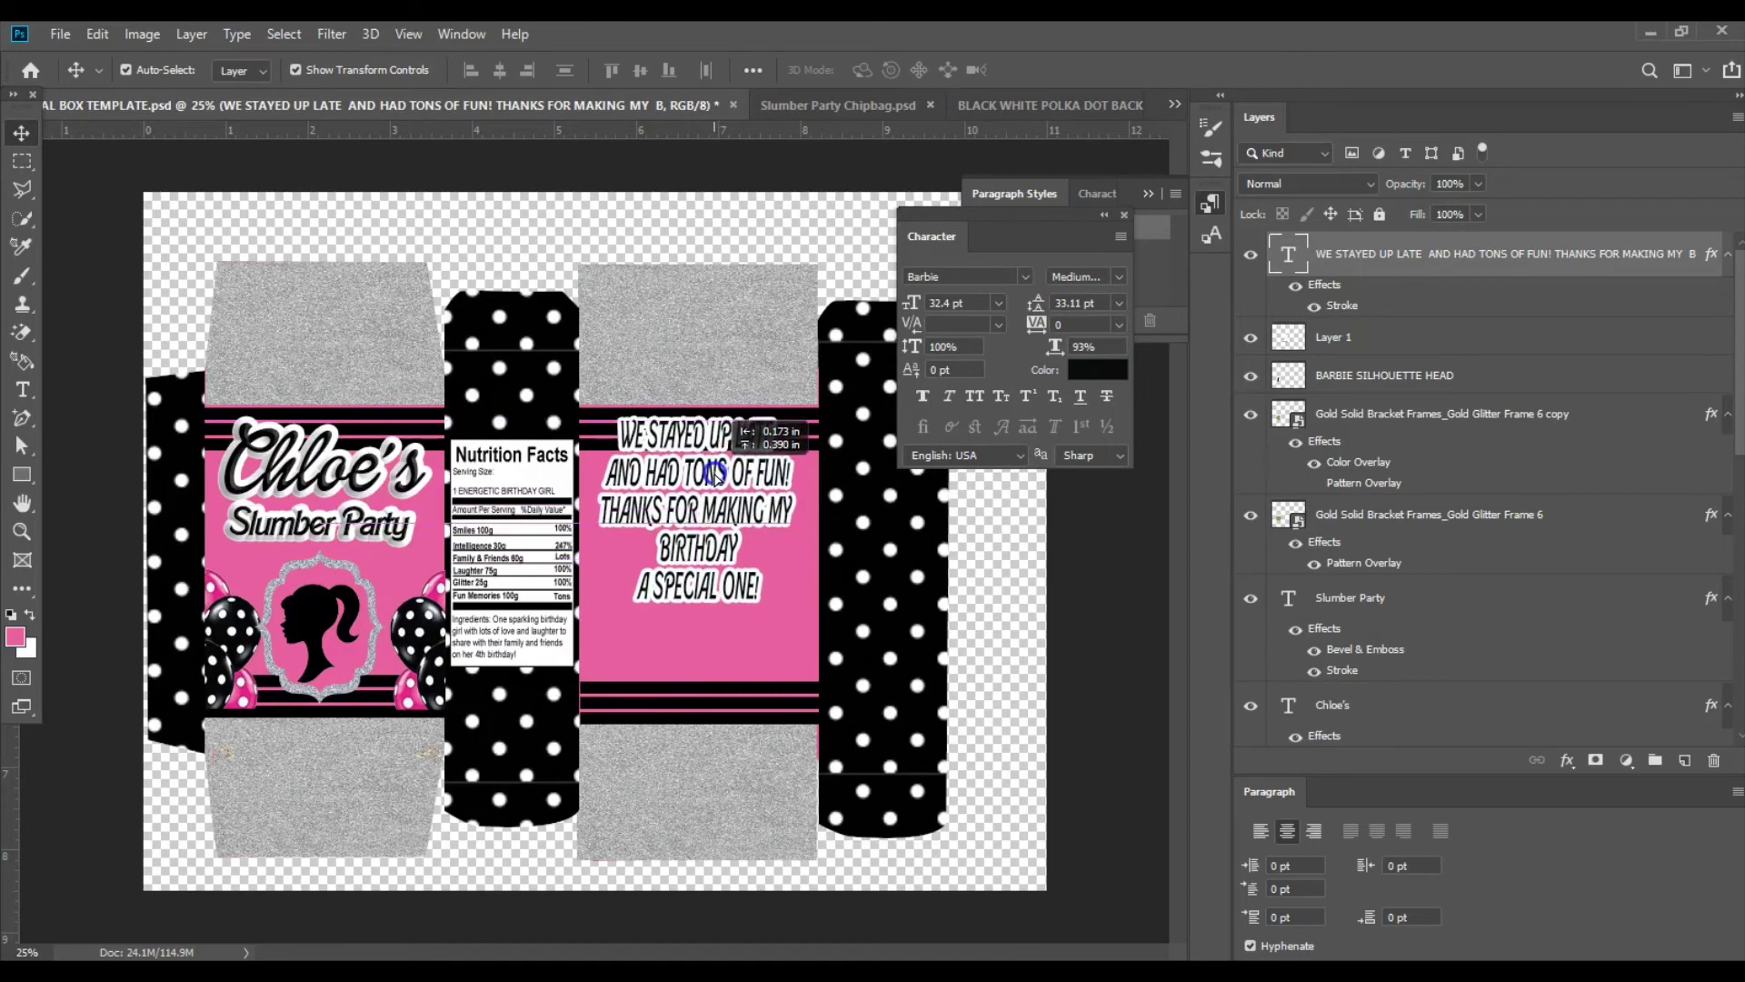
Copy the framed photo's layers, Layer 17, Layer 9, Rectangle 2 and Rectangle 1, from Slumber Party Chipbag.psd onto the box template's back cover.
left_click(872, 107)
left_click(297, 556)
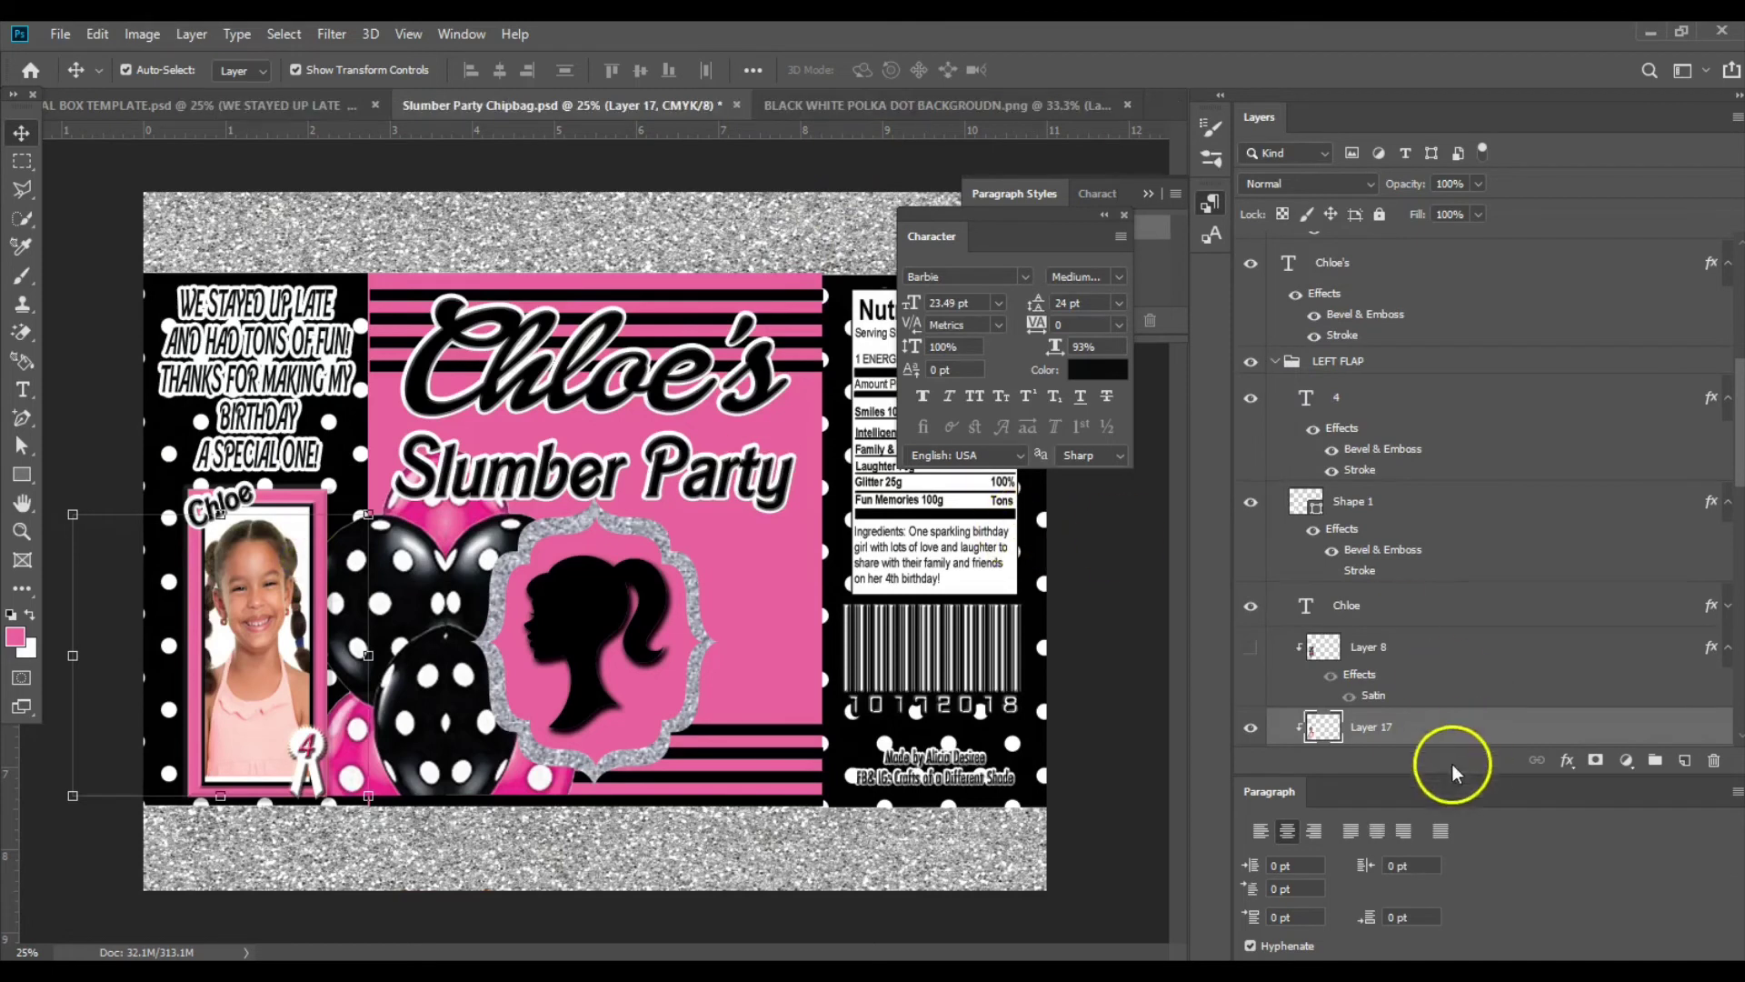
scroll(1736, 627, "down", 5)
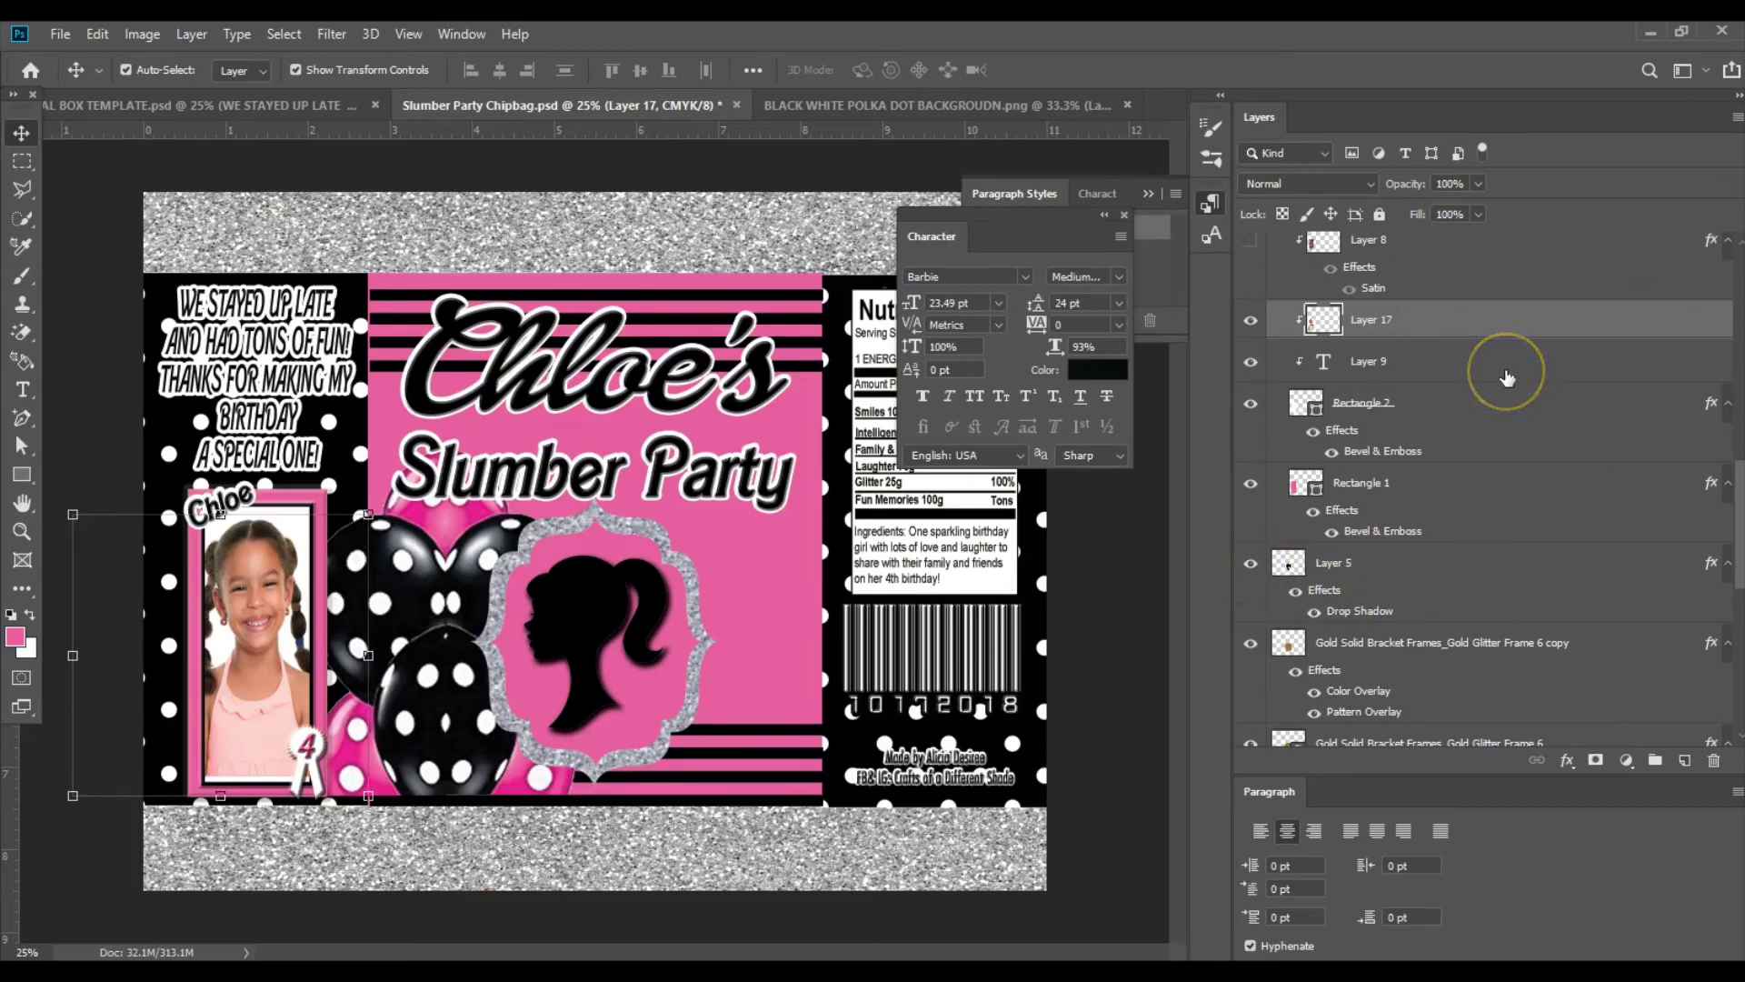
left_click(1427, 376)
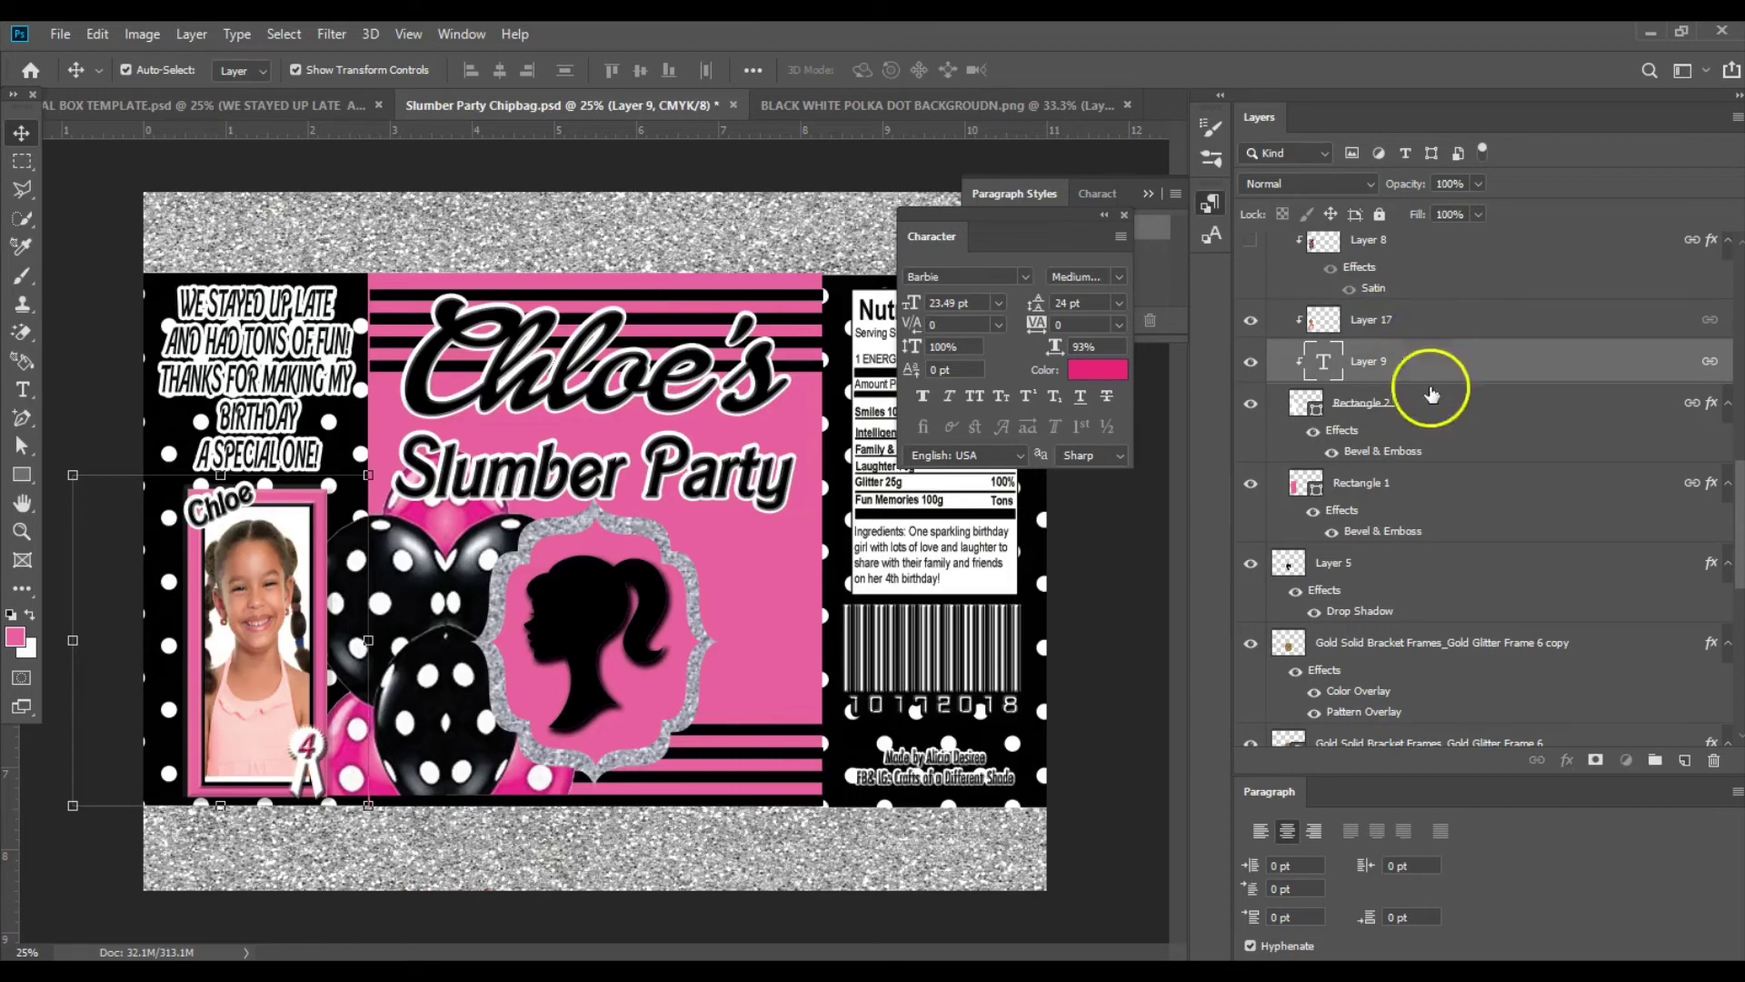
key("alt+bracketright")
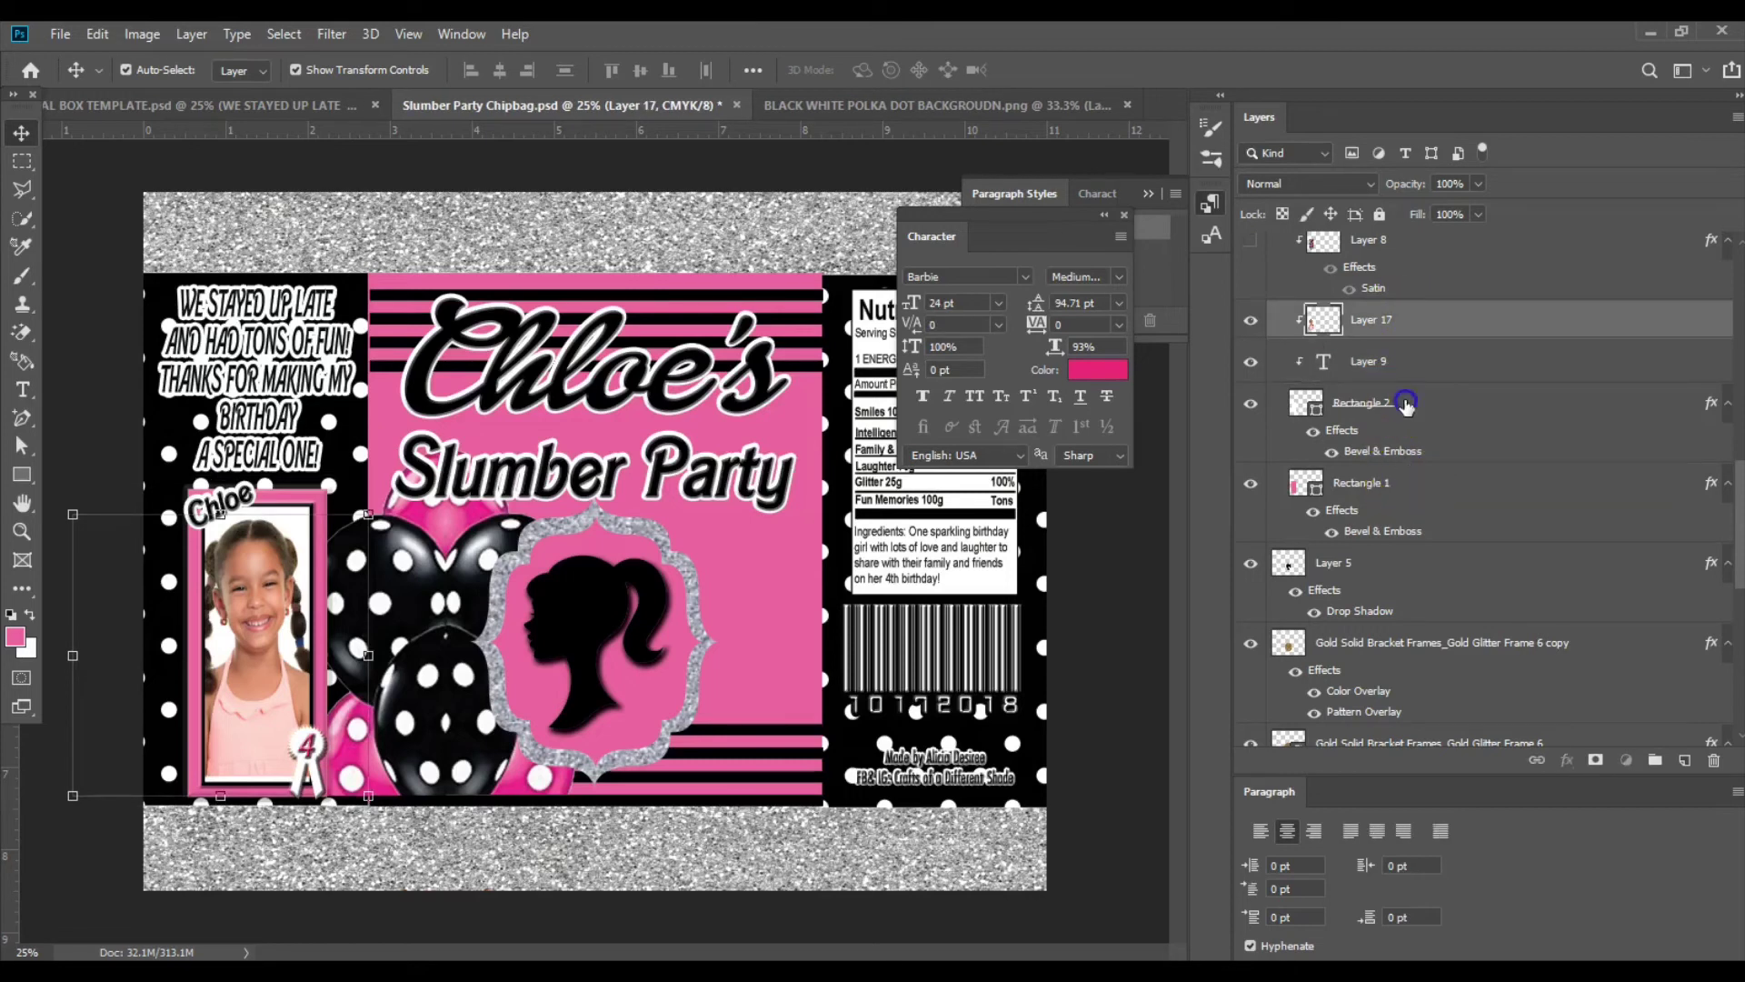
key("alt+shift+bracketleft")
key("alt+shift+bracketleft")
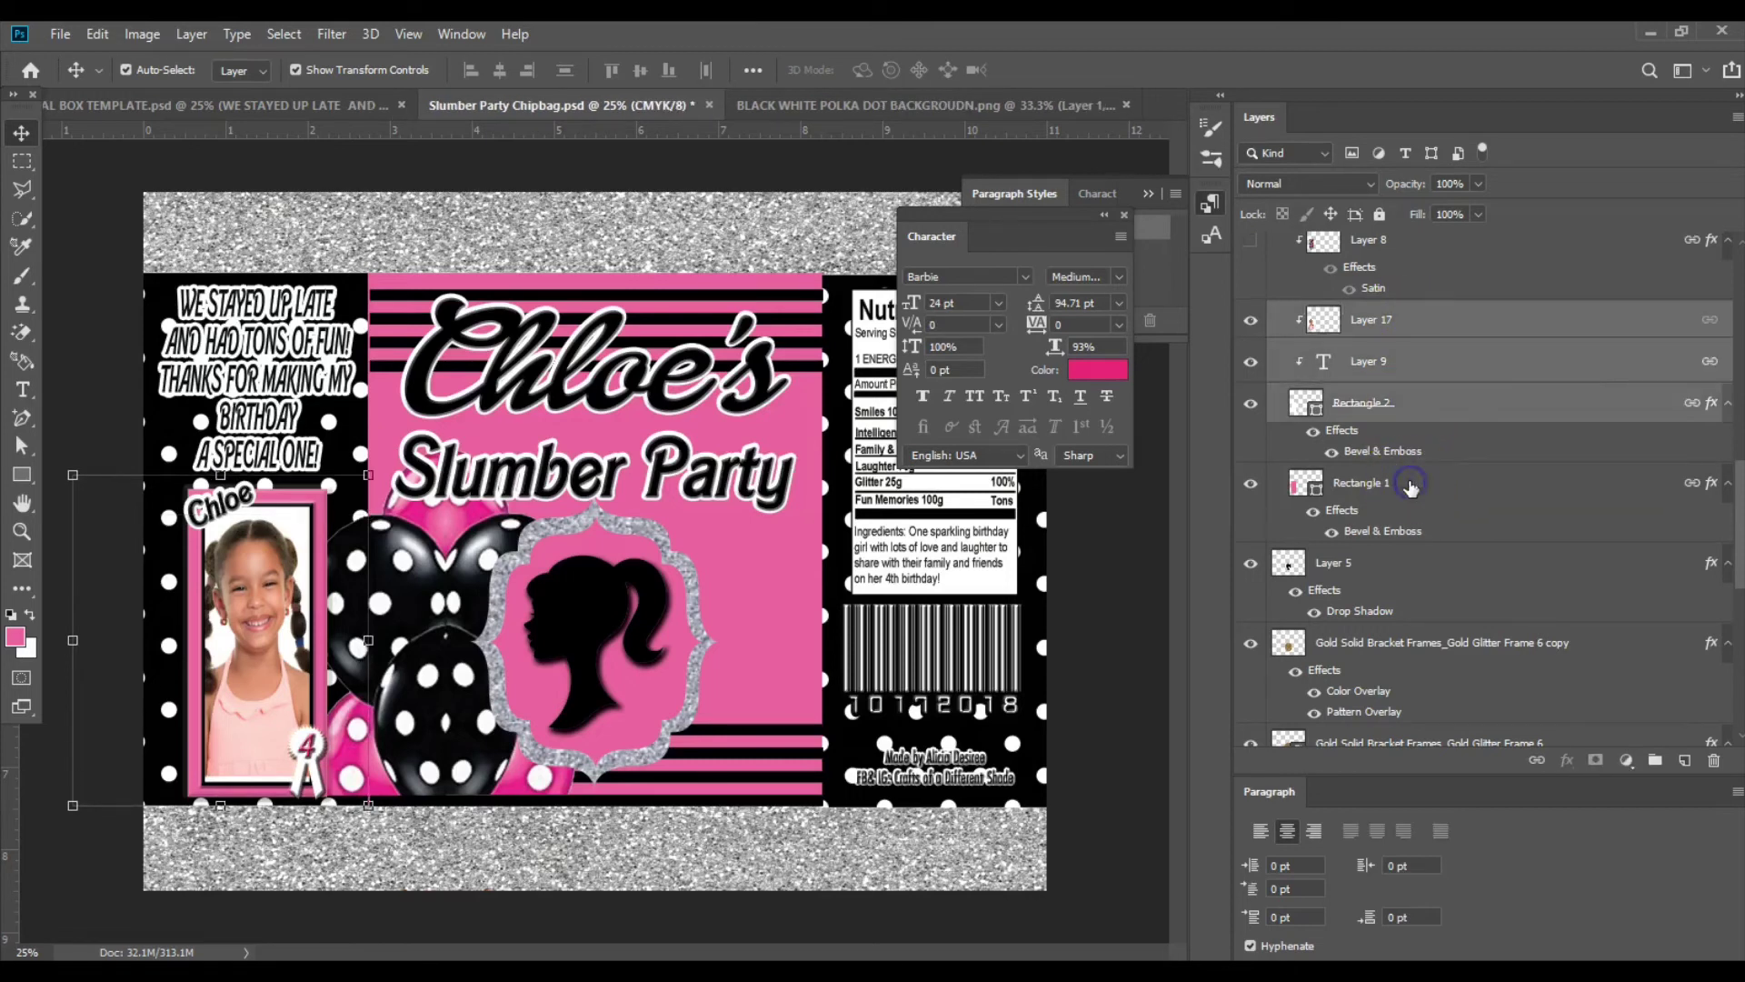
left_click(1410, 485, "shift")
left_click_drag(1406, 320, 696, 420)
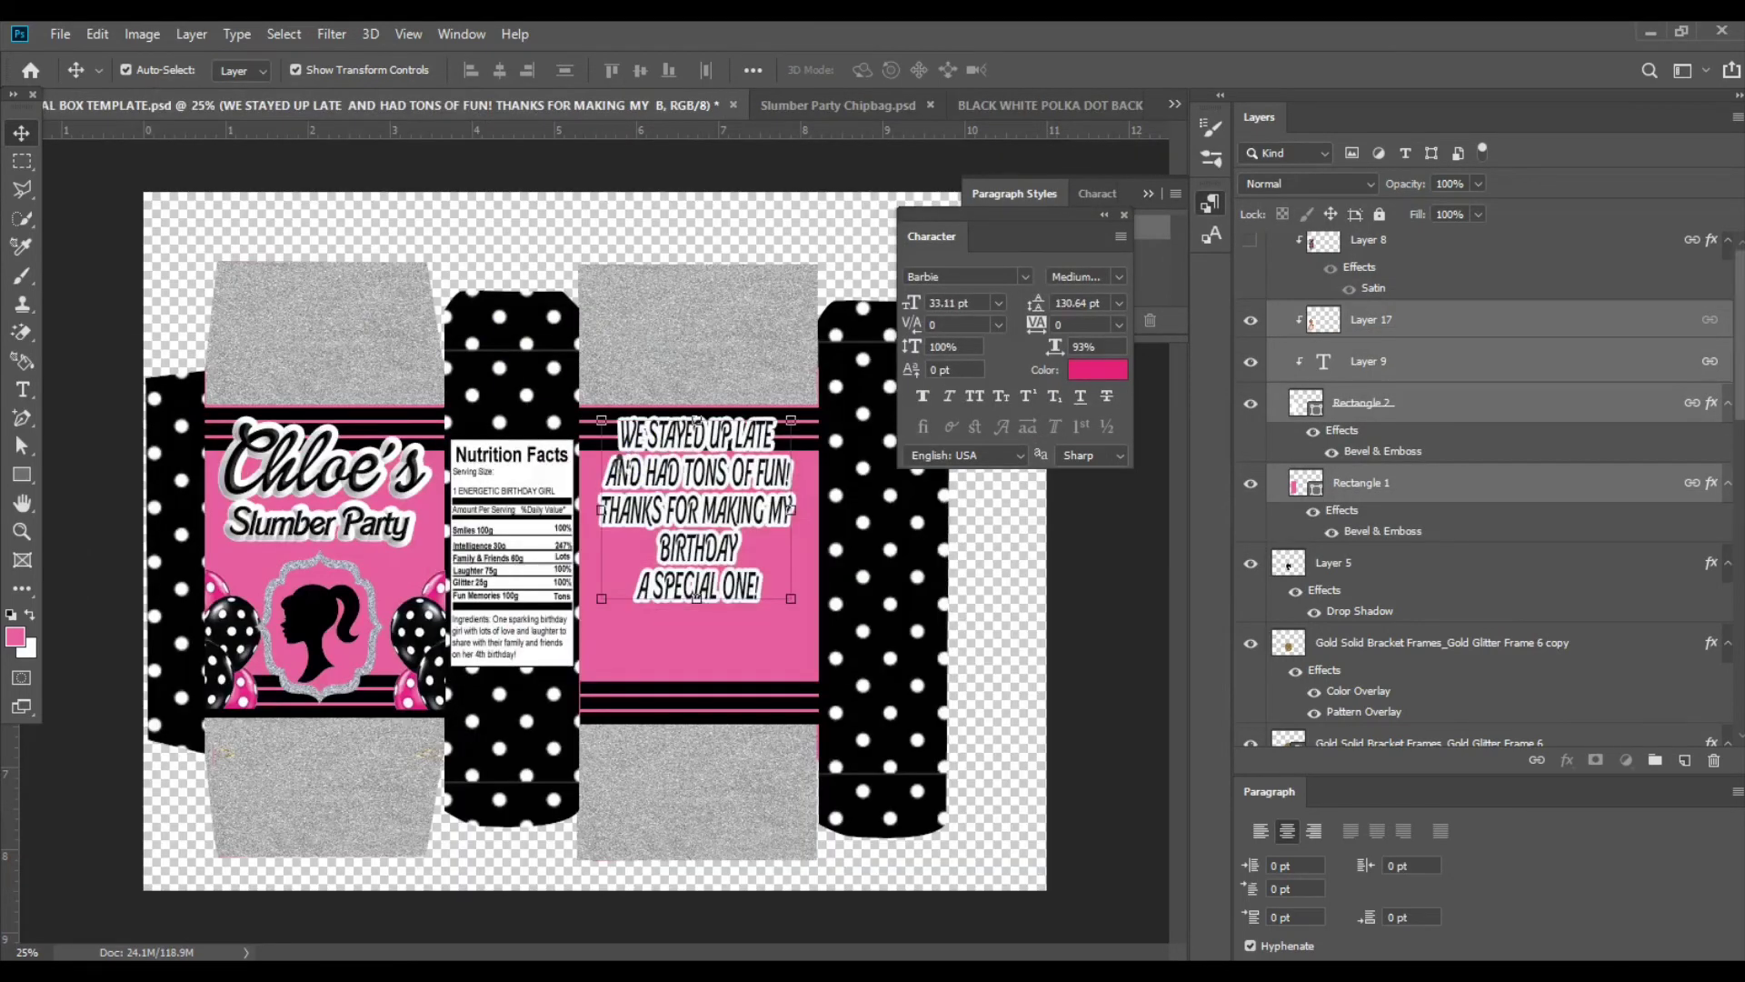
left_click(768, 300)
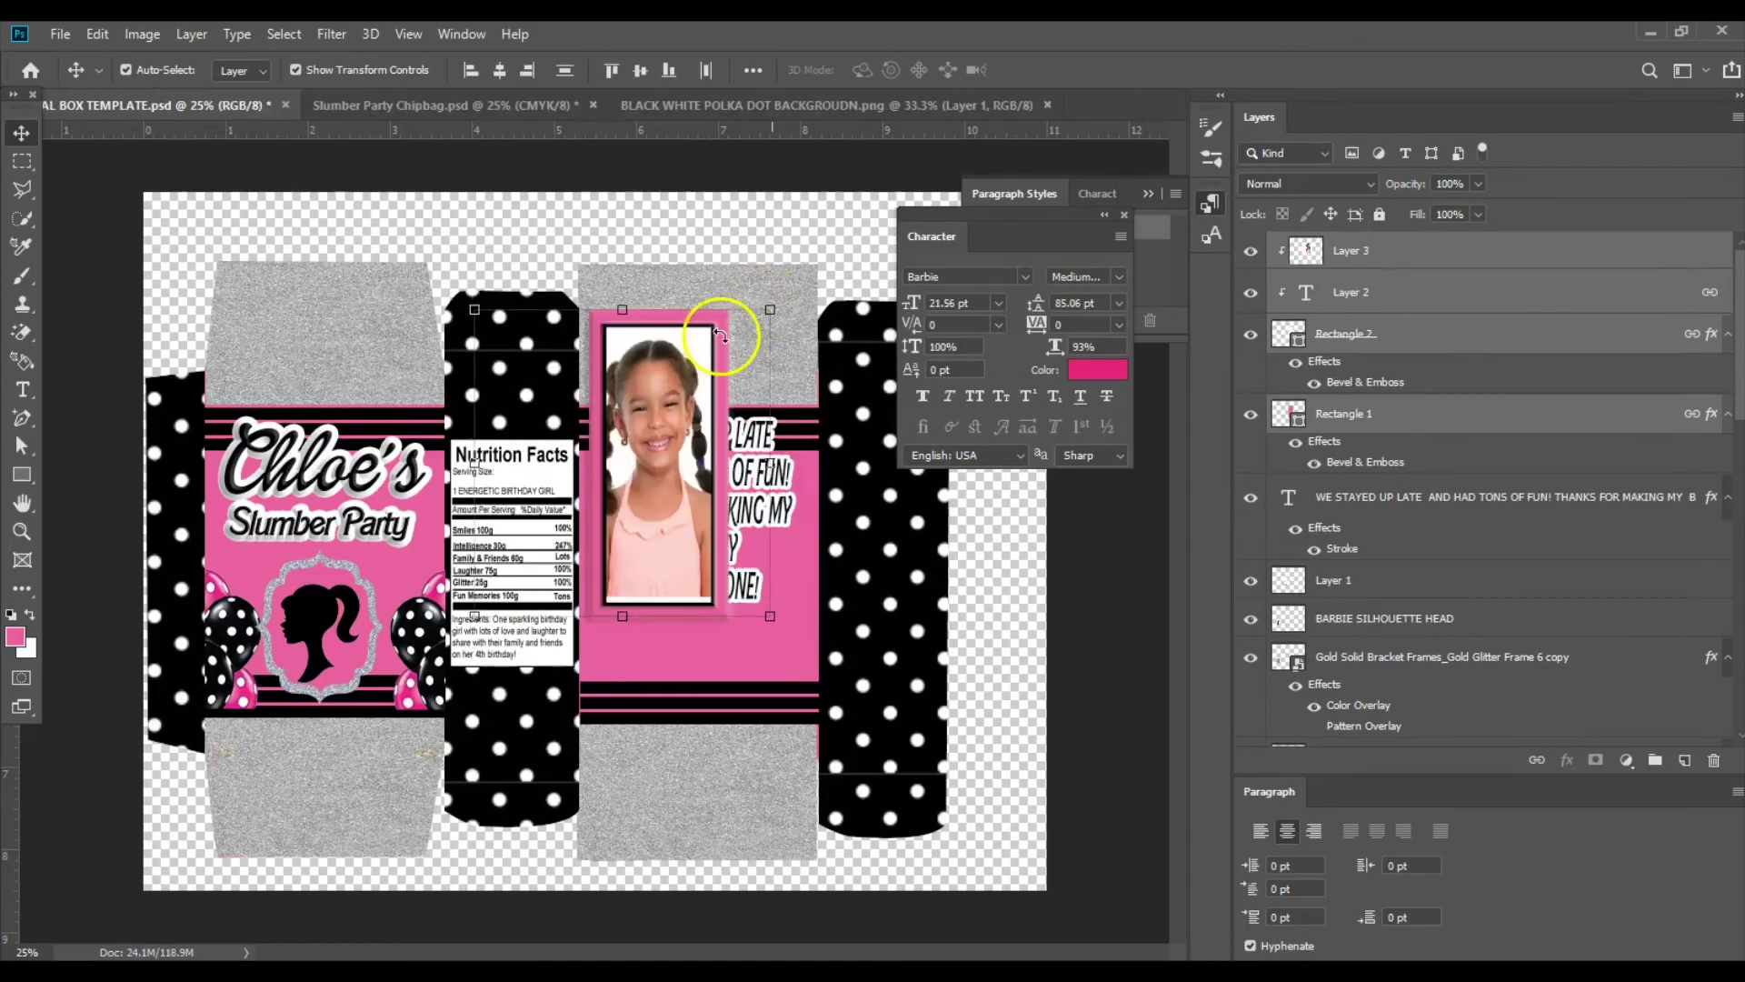
Scale the framed photo down to about 58% and place it at the lower middle of the pink back cover.
left_click_drag(720, 335, 689, 671)
left_click(783, 514)
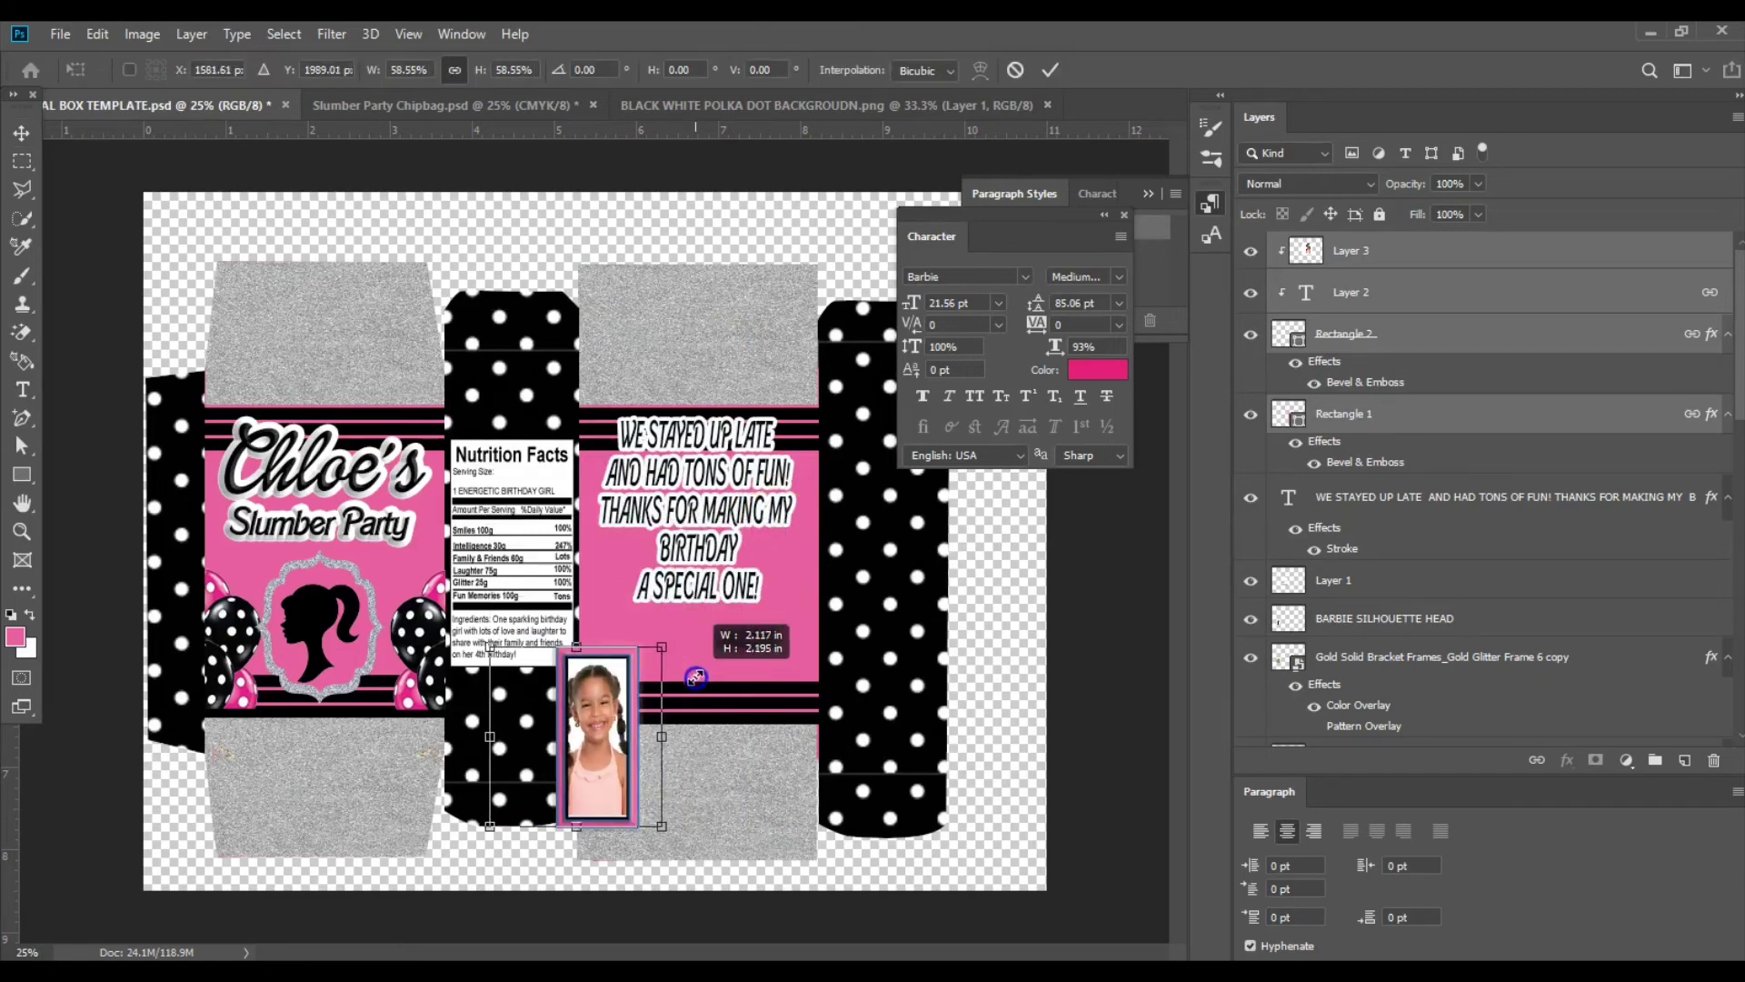
left_click_drag(631, 721, 709, 633)
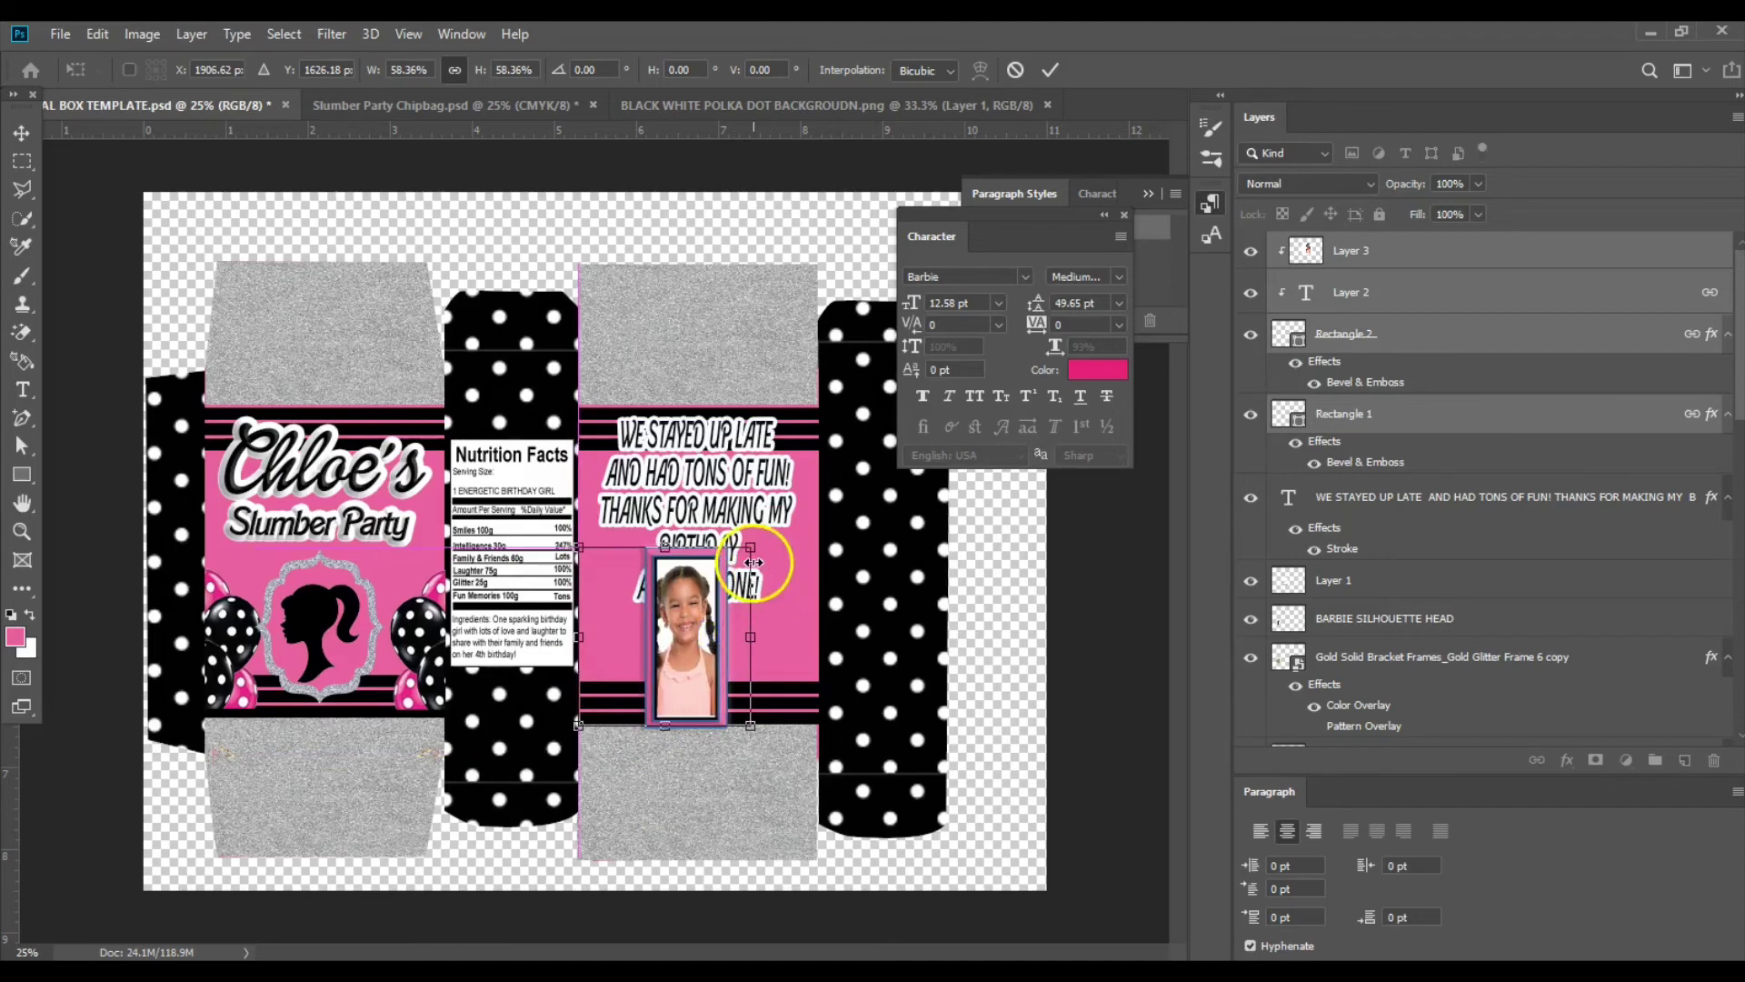
key("Return")
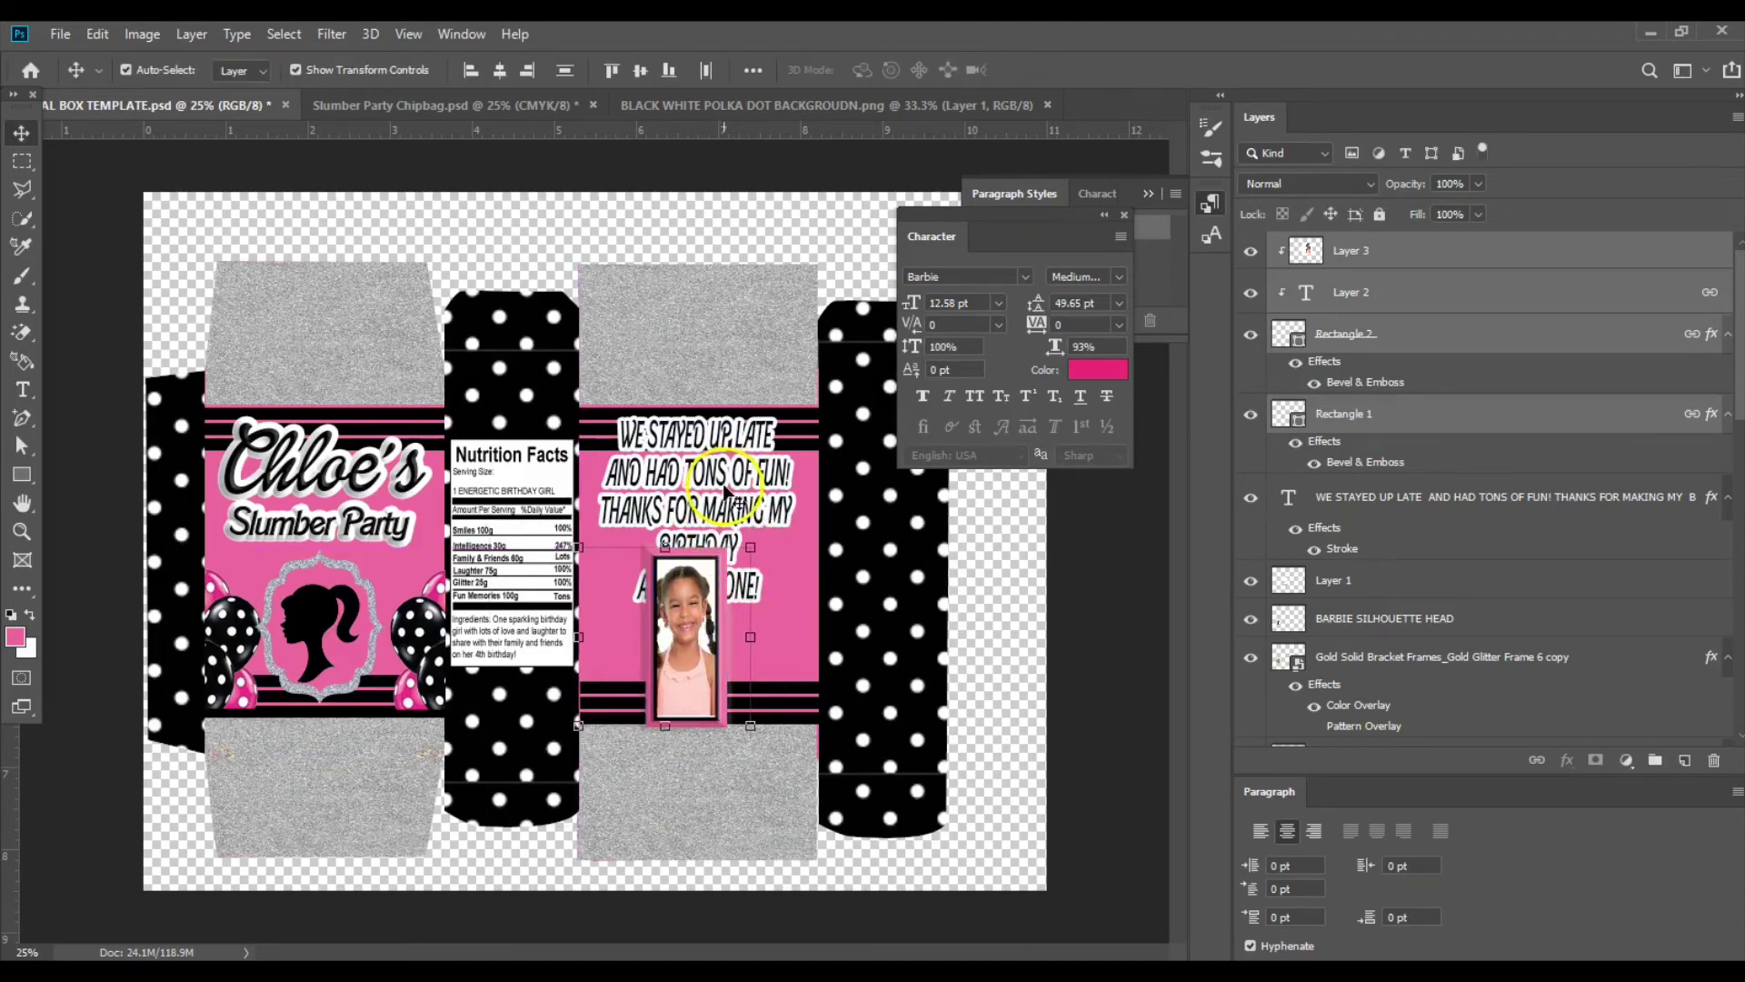
Scale down the WE STAYED UP LATE message and place it in the upper left area of the back cover.
left_click(777, 511)
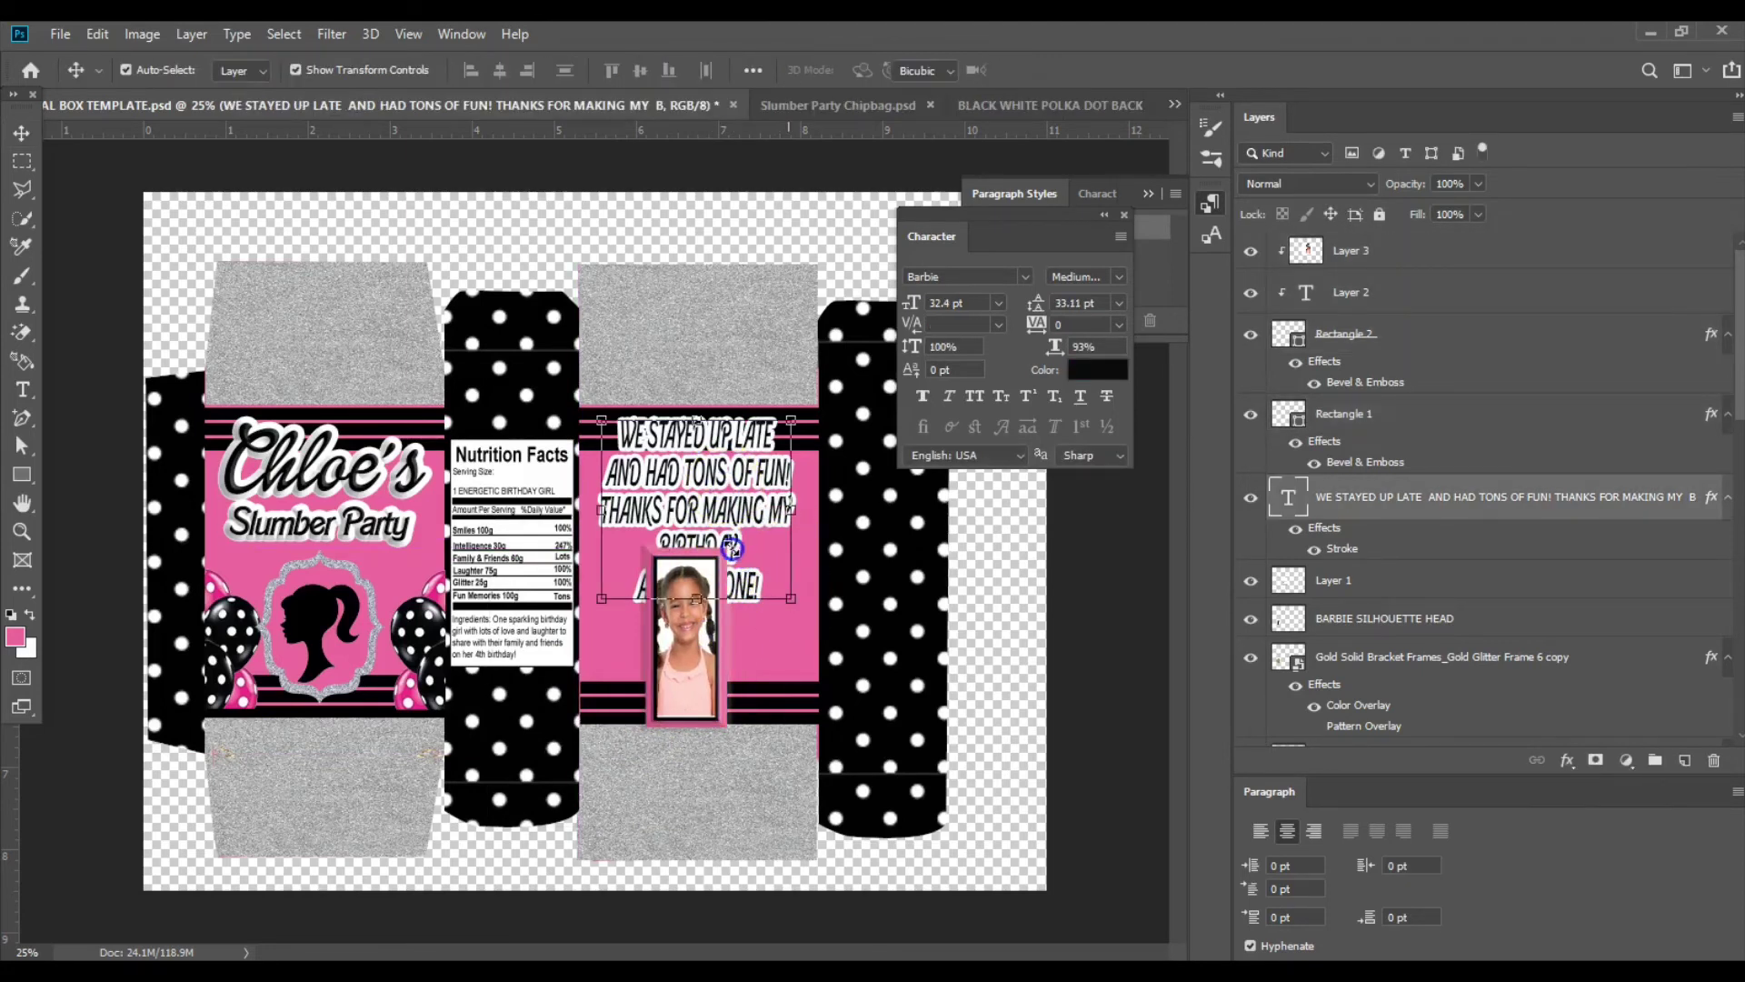
key("ctrl+t")
left_click_drag(733, 550, 683, 502)
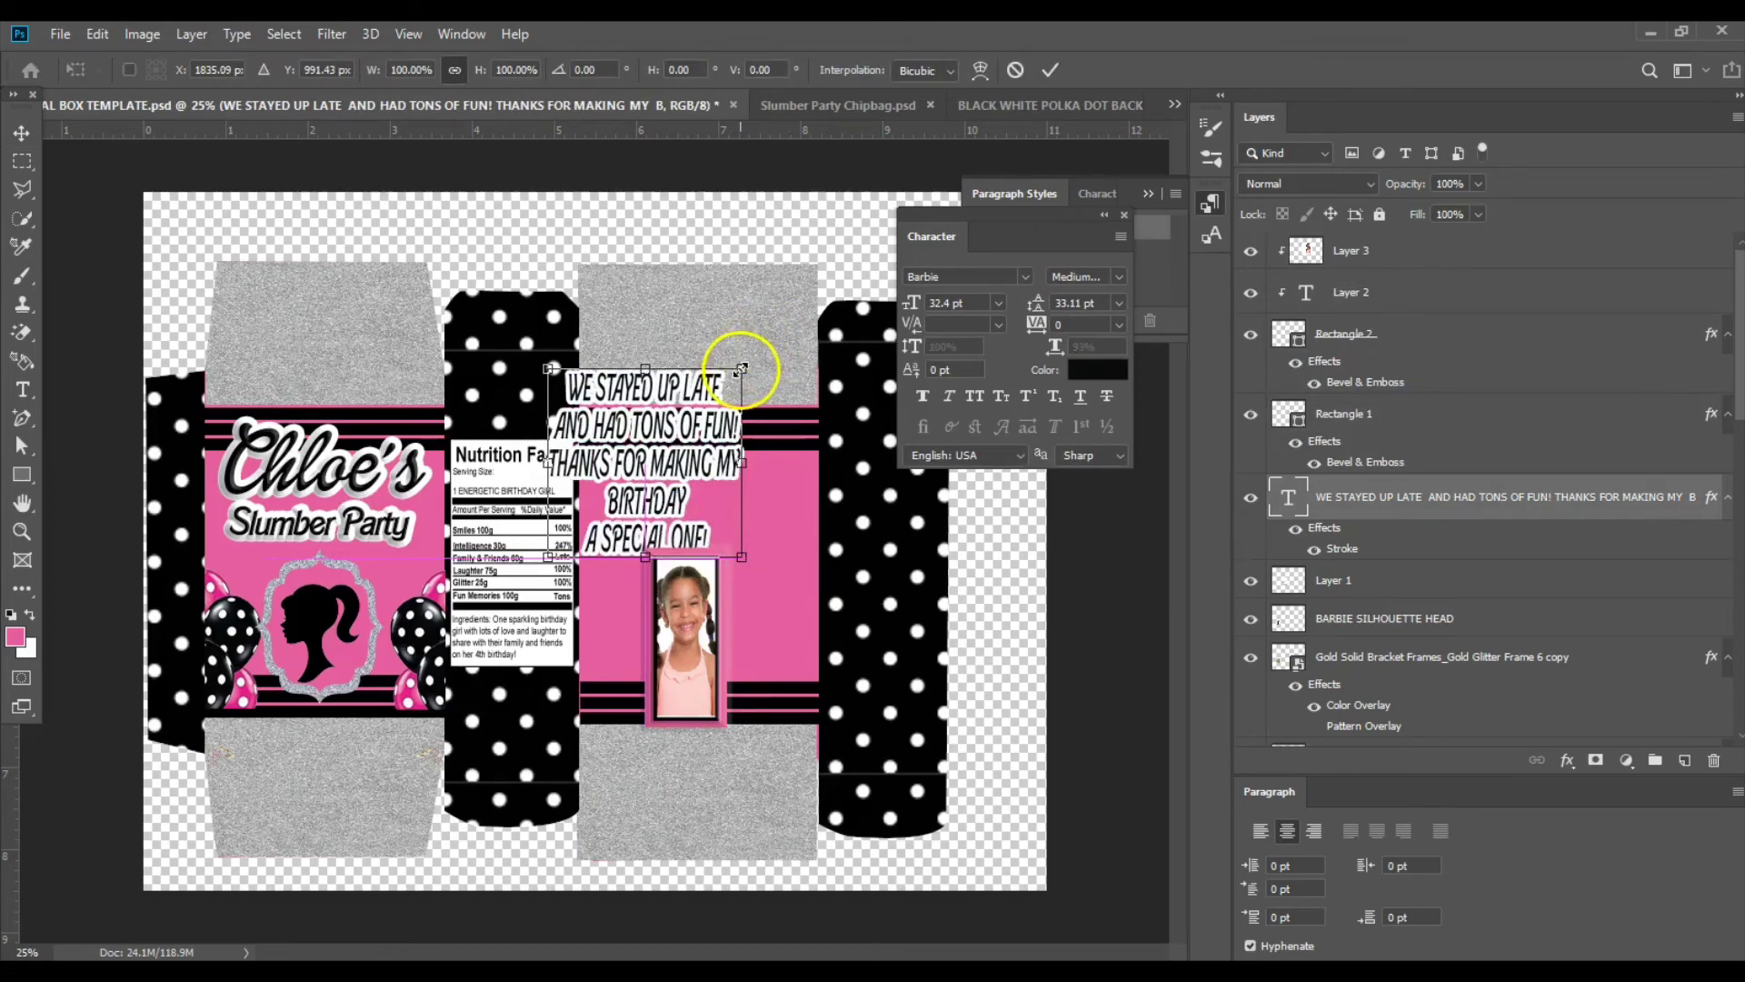
left_click_drag(742, 369, 636, 463)
key("Return")
Move the framed photo layers, Layer 3, Layer 2, Rectangle 2 and Rectangle 1, together to the right side of the back cover.
left_click(700, 672)
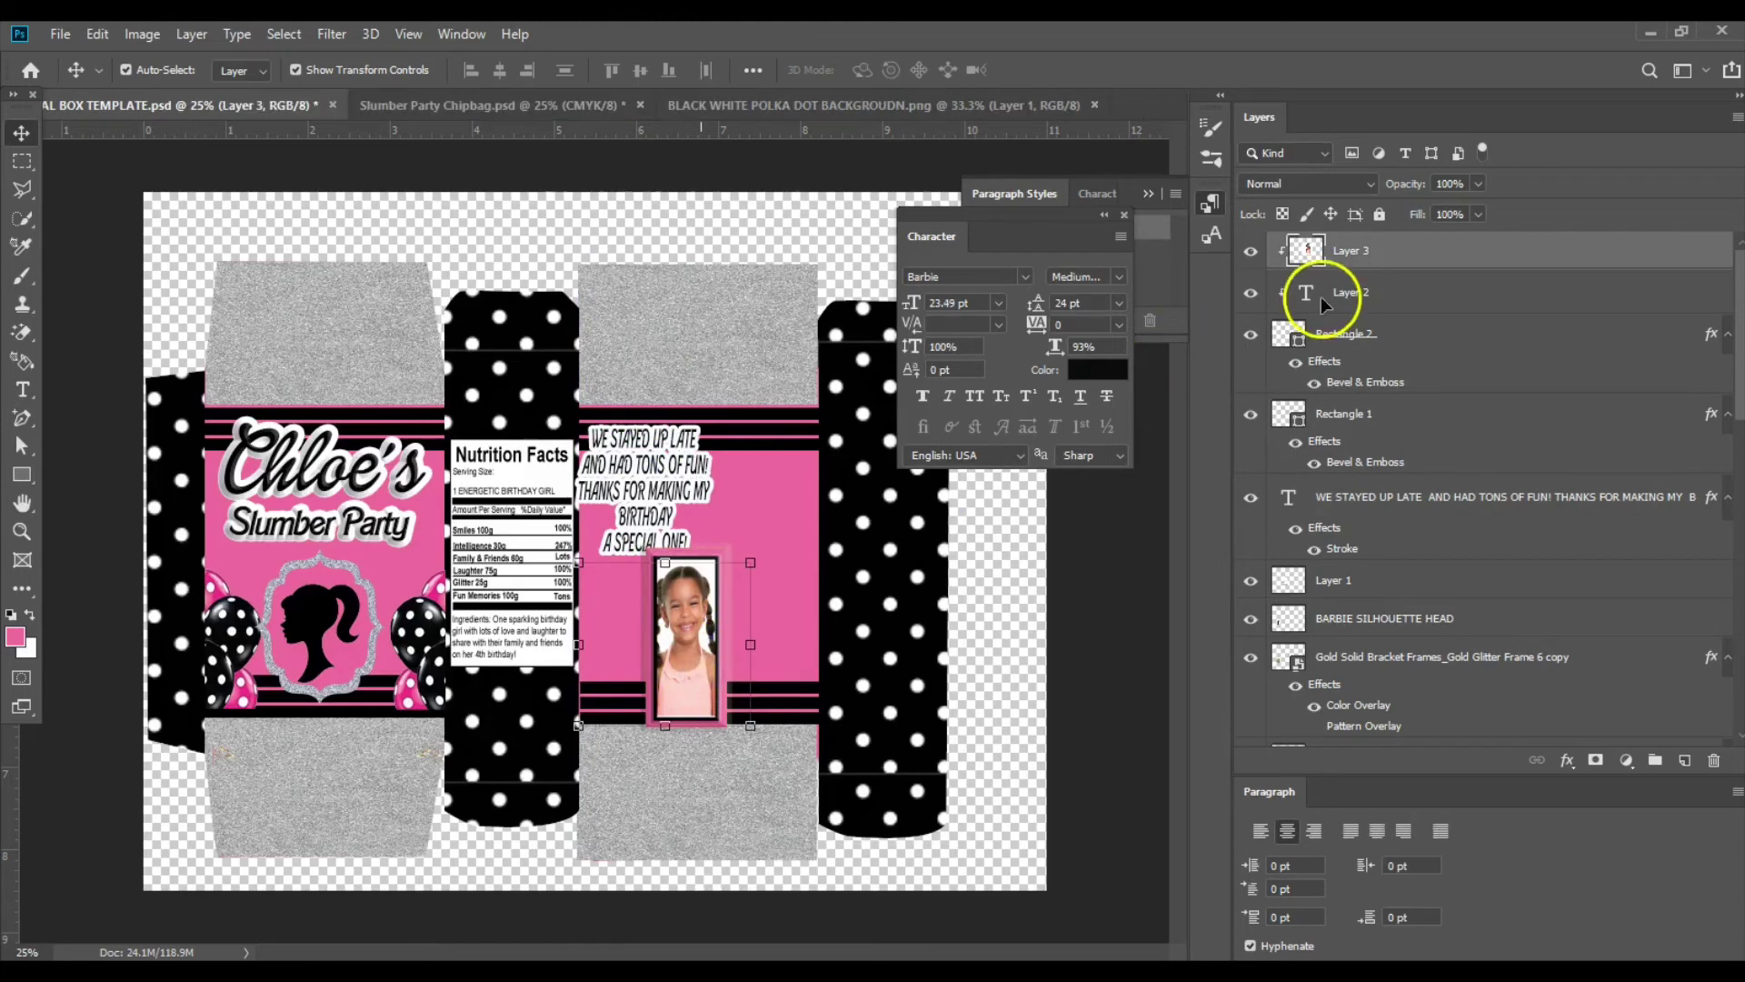
left_click(1475, 356, "shift")
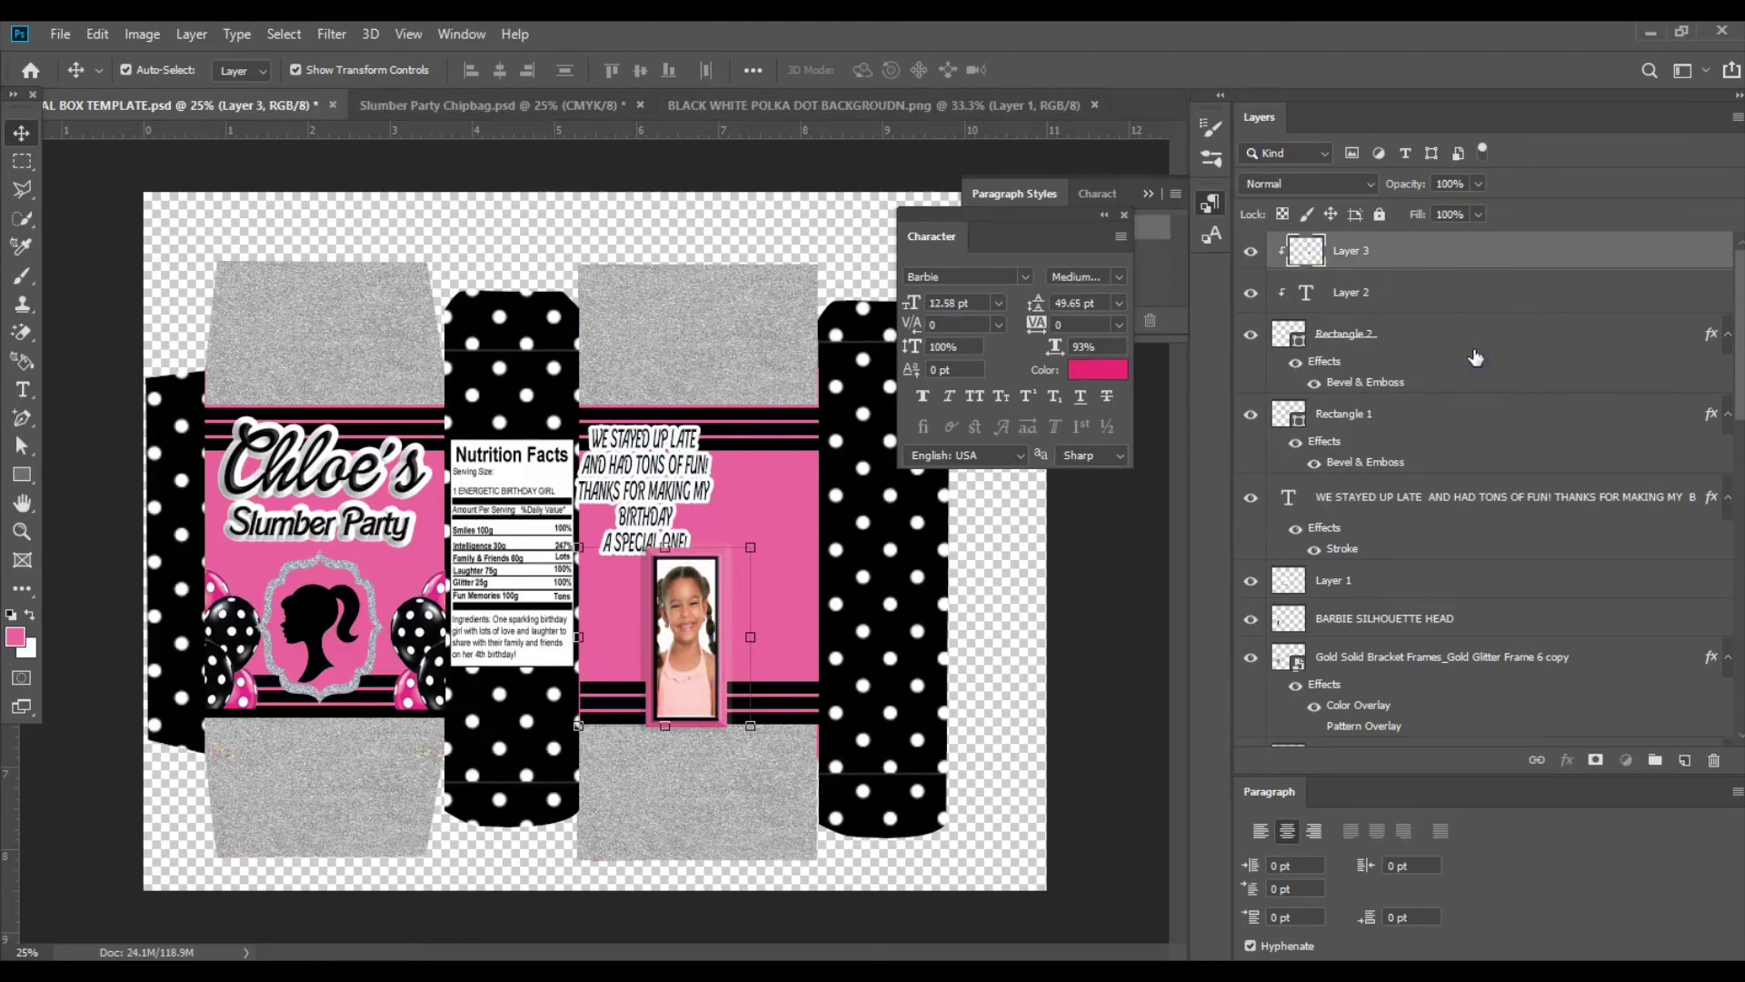
left_click(1463, 415, "shift")
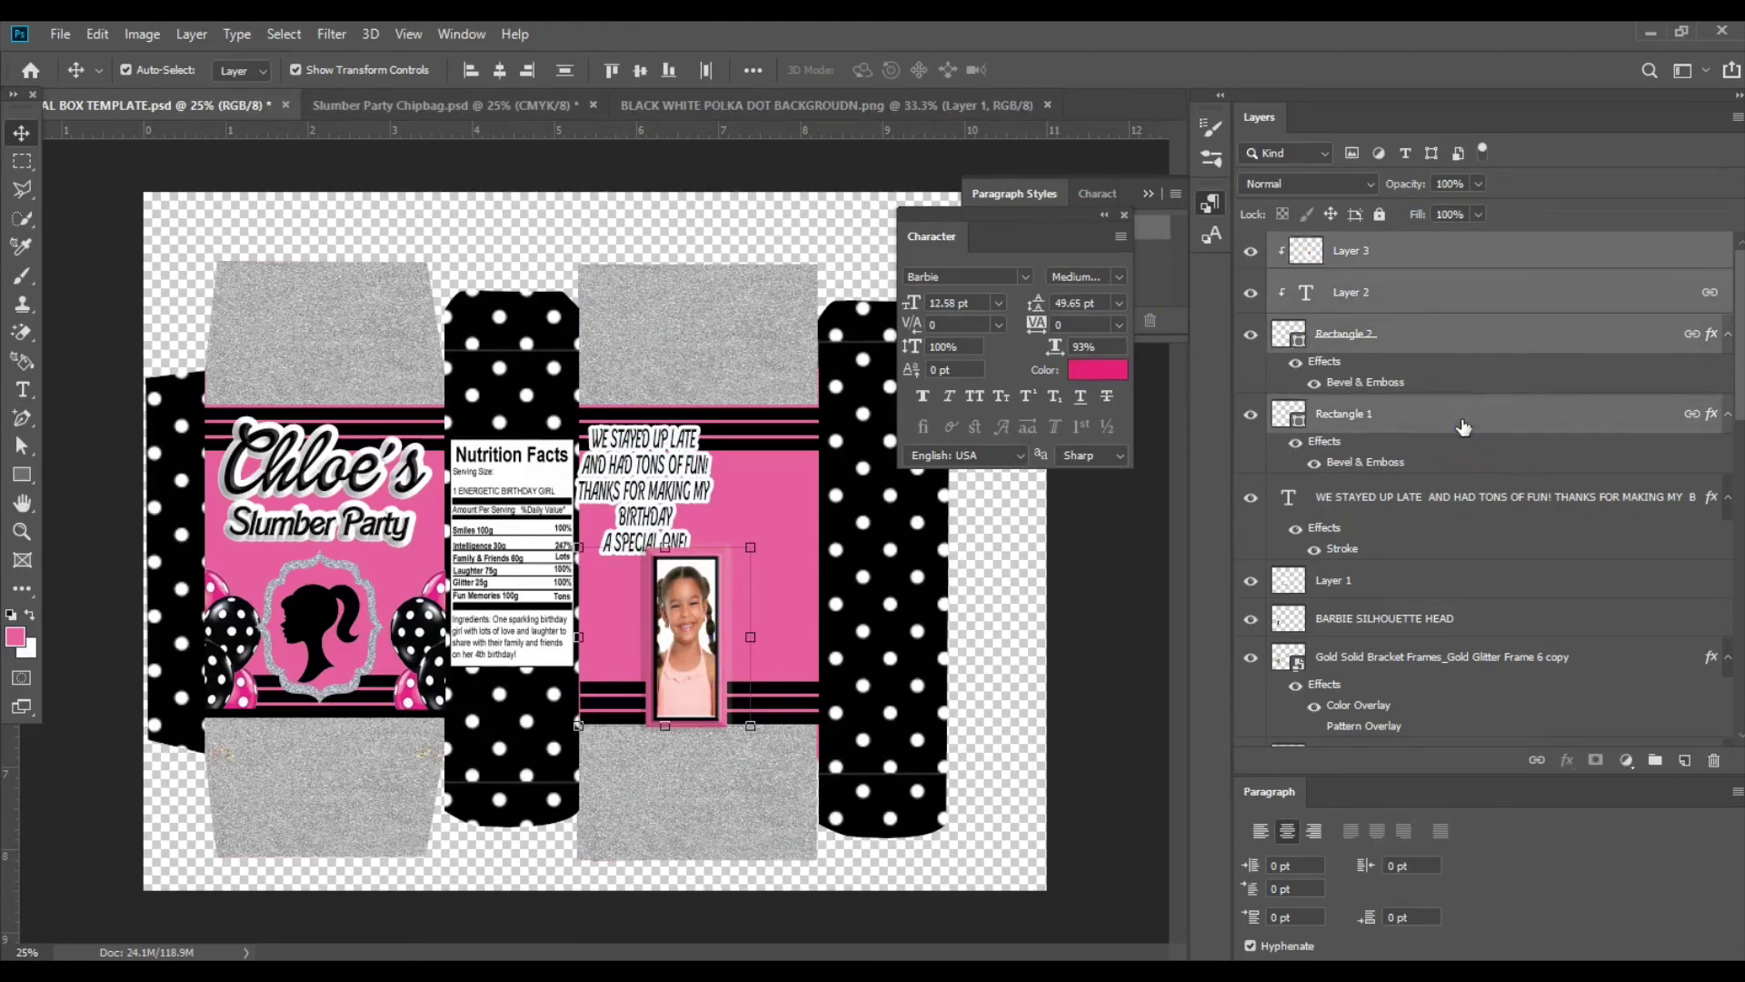
left_click_drag(767, 682, 796, 615)
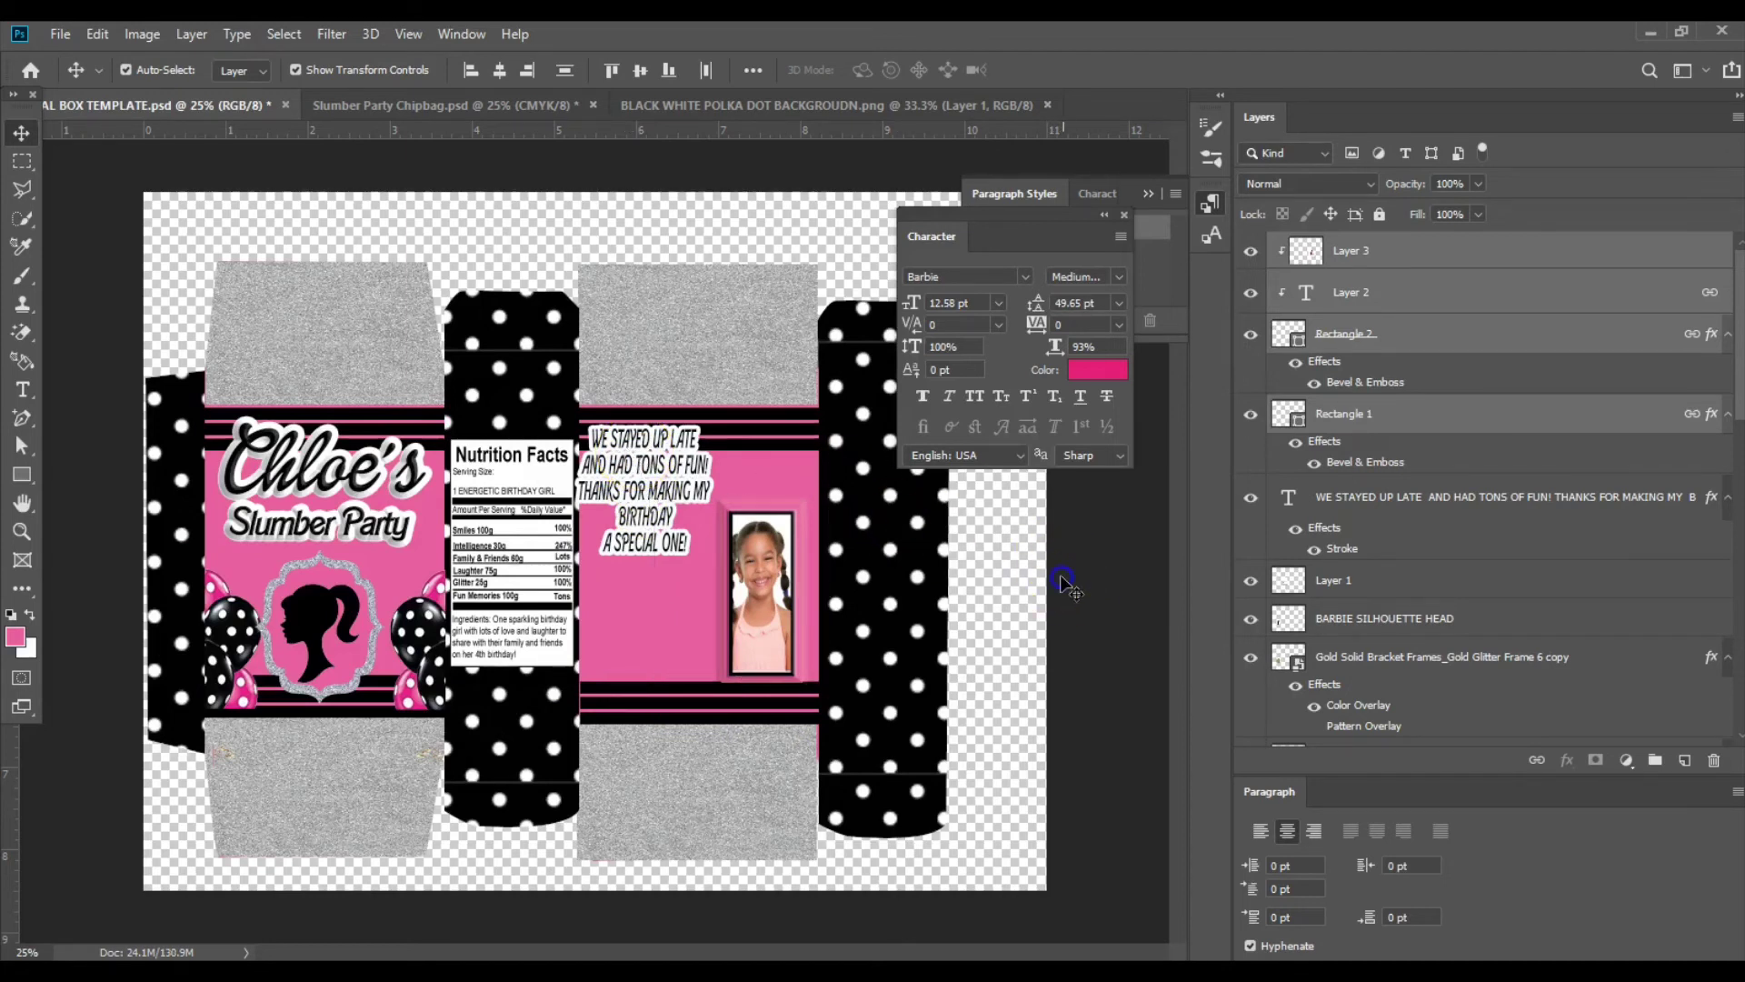
Shift the back-cover message down below the upper stripes and set its stroke size to 7 px.
left_click(642, 440)
left_click_drag(642, 440, 648, 445)
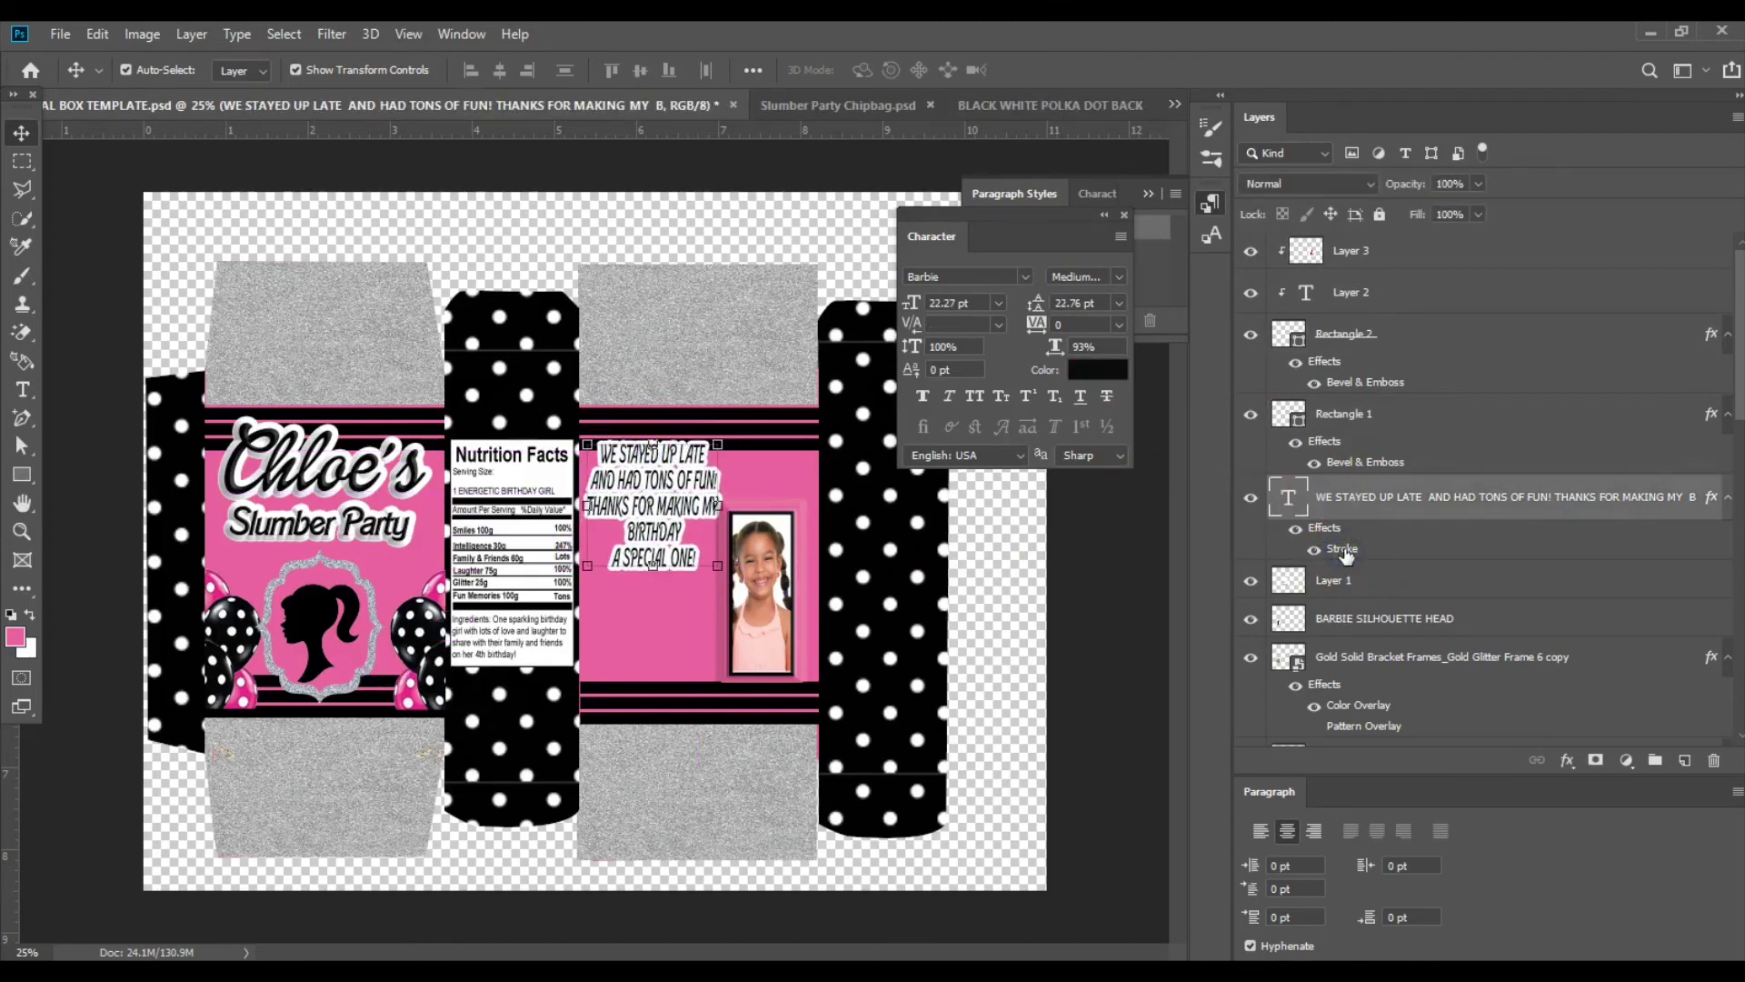
double_click(1343, 549)
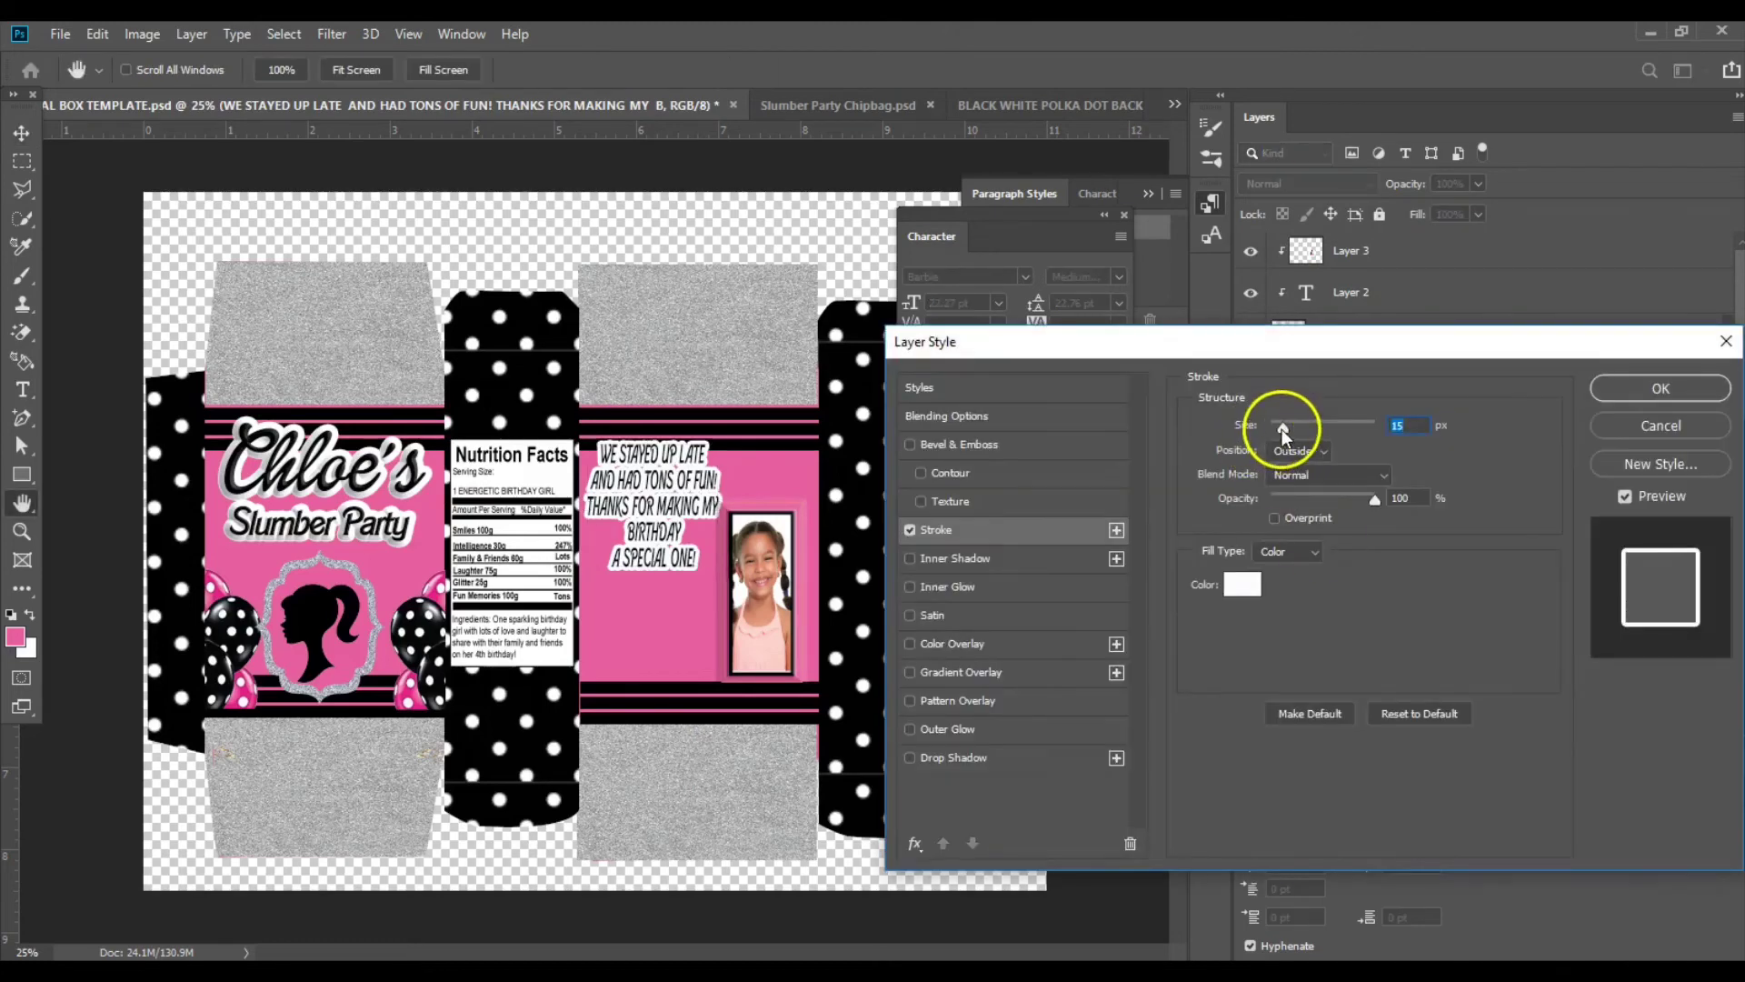
left_click_drag(1283, 427, 1280, 430)
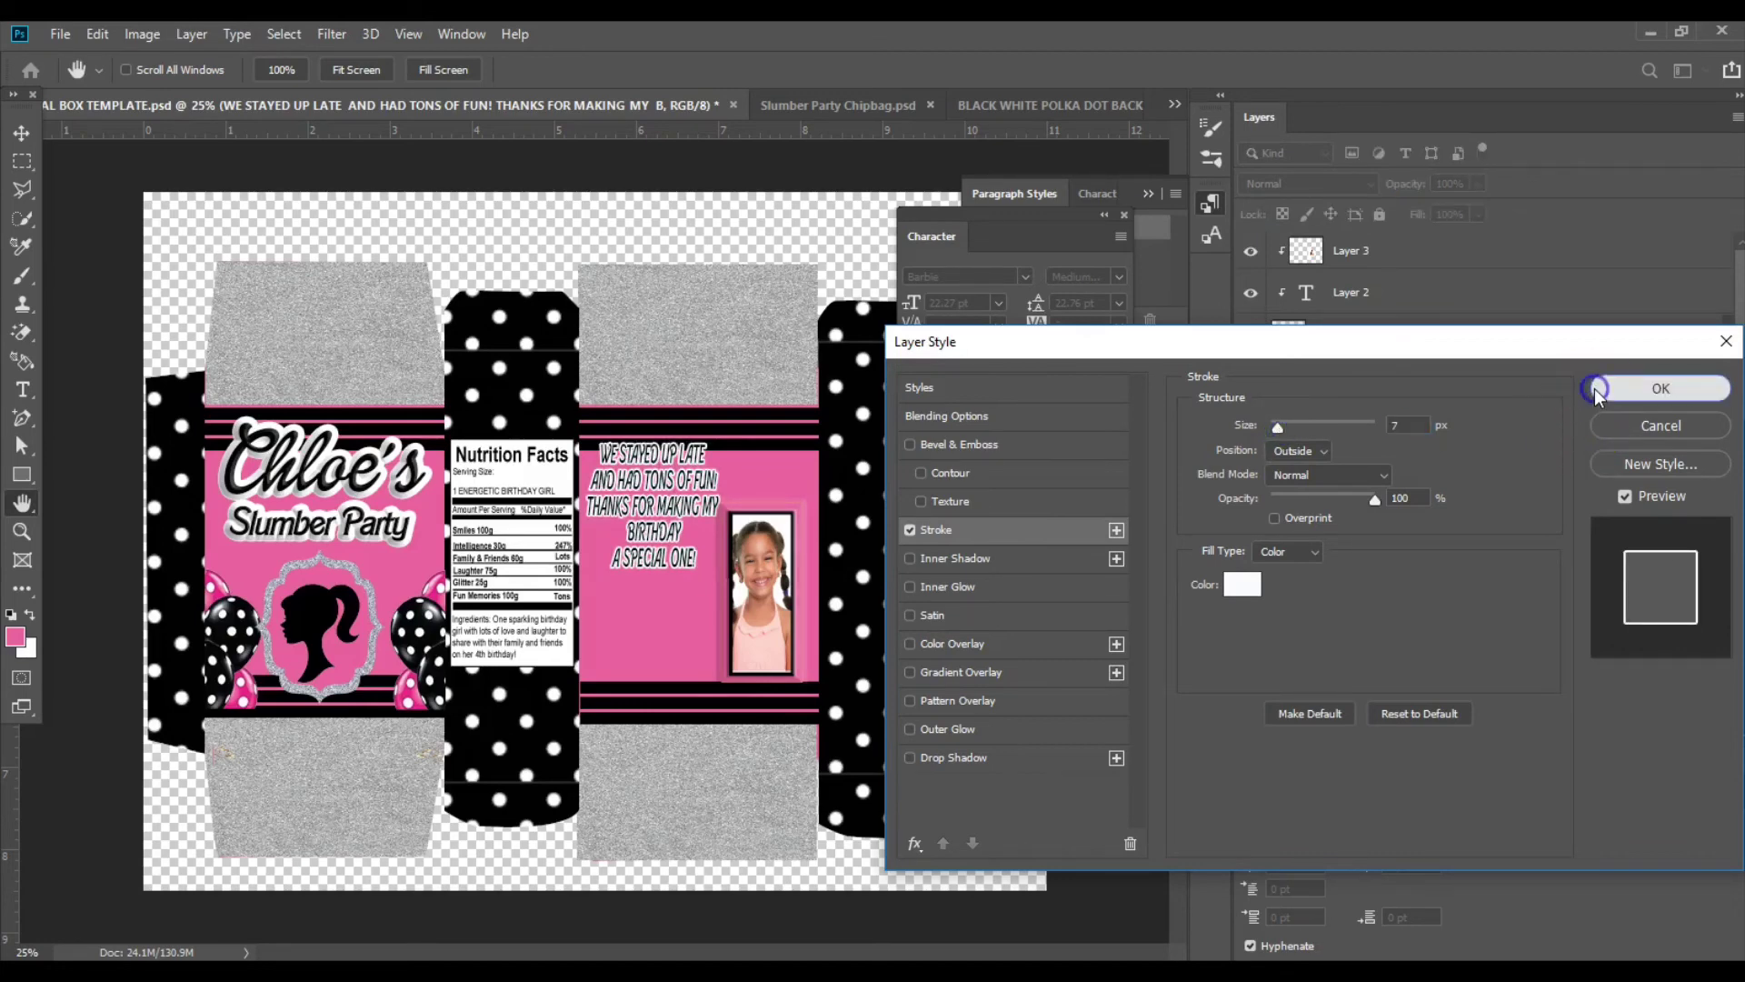
key("Return")
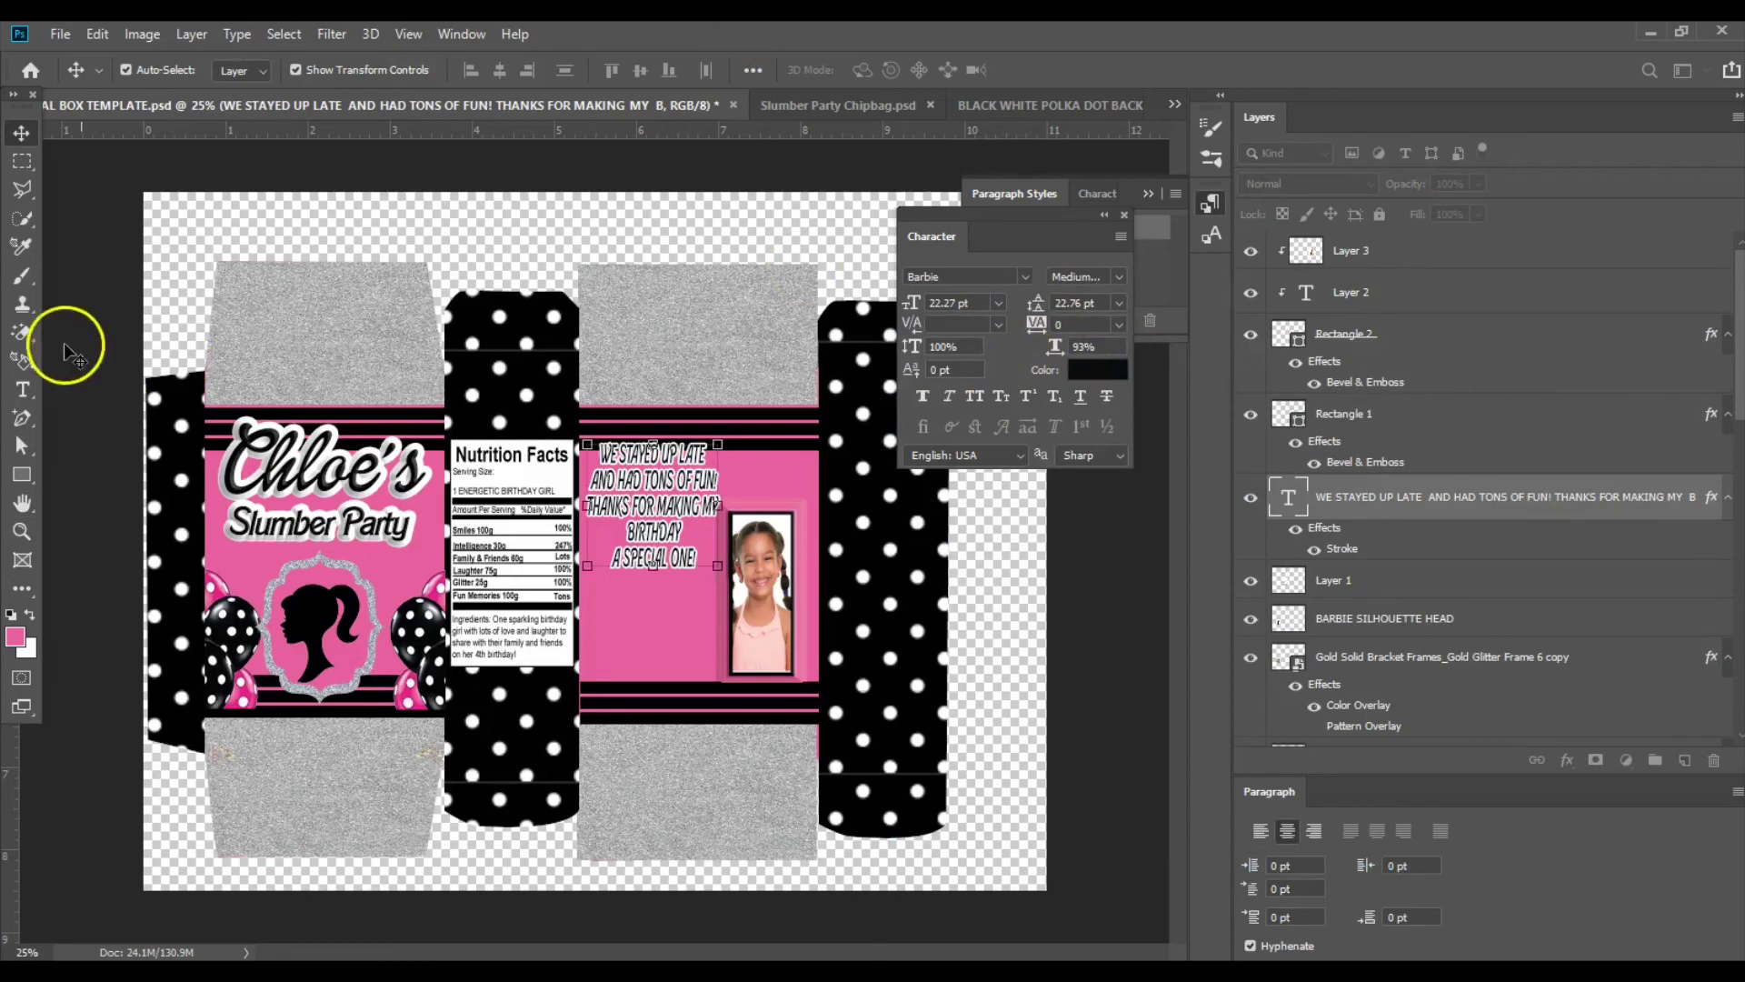
Left-align the back-cover message text and move it back beside the framed photo.
left_click(24, 391)
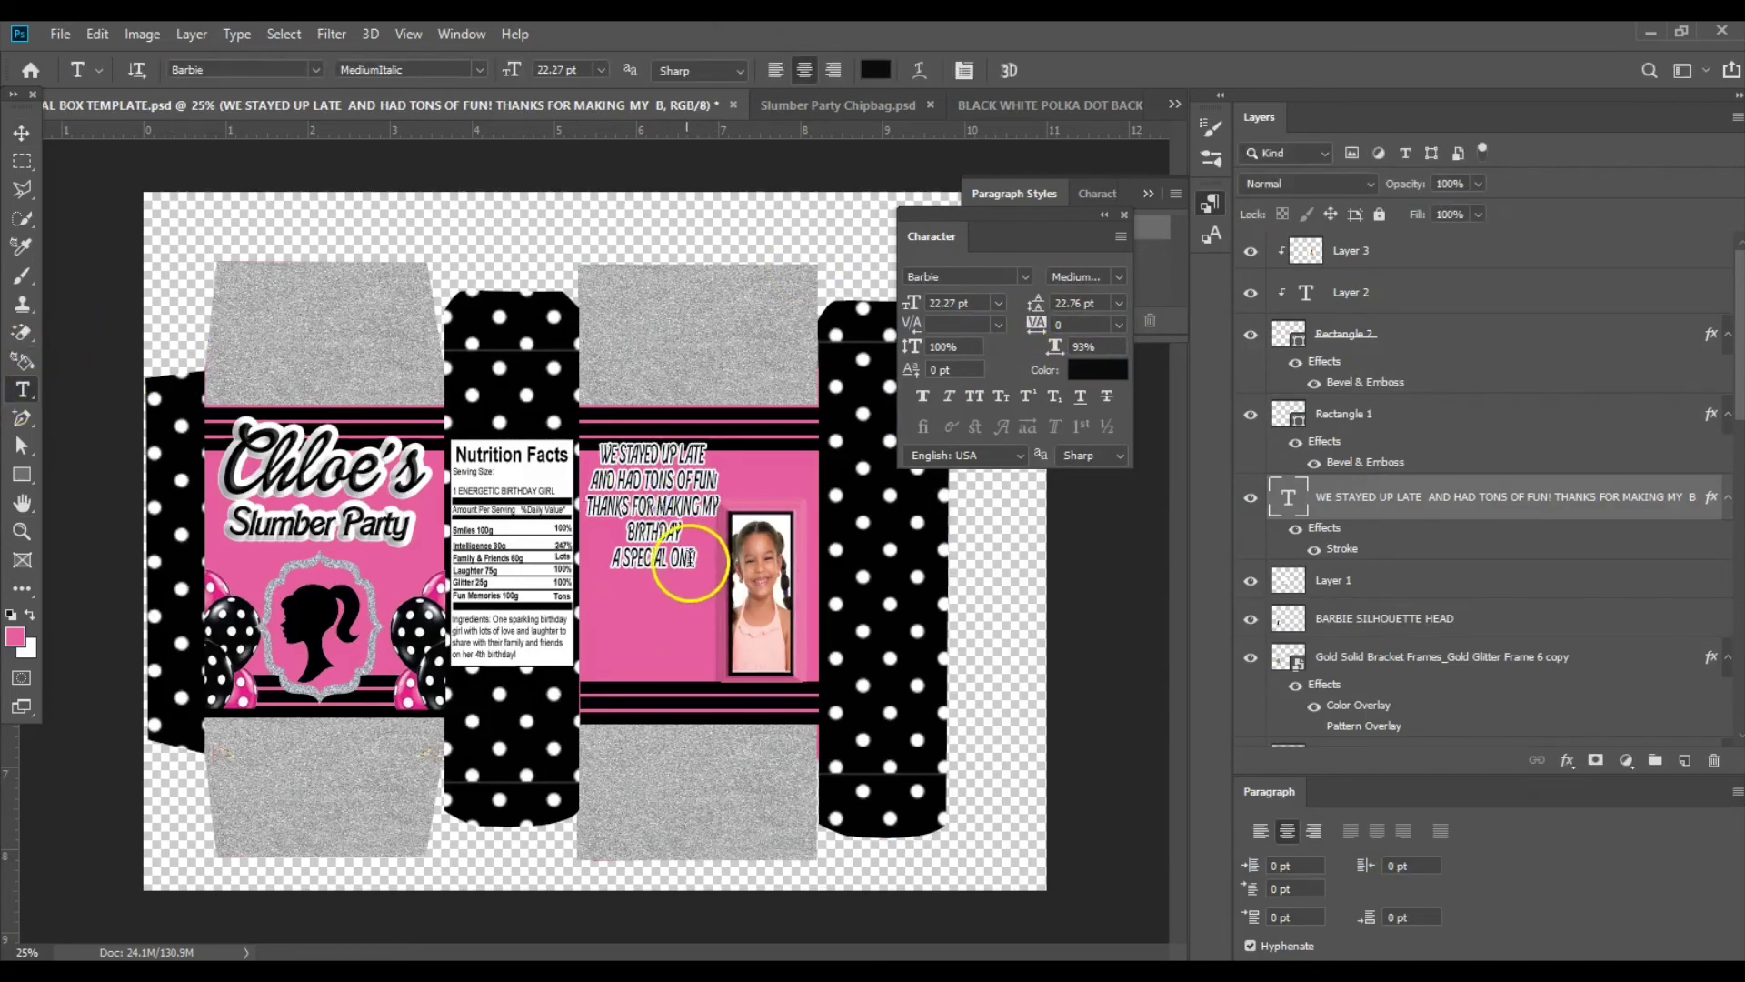
left_click(774, 69)
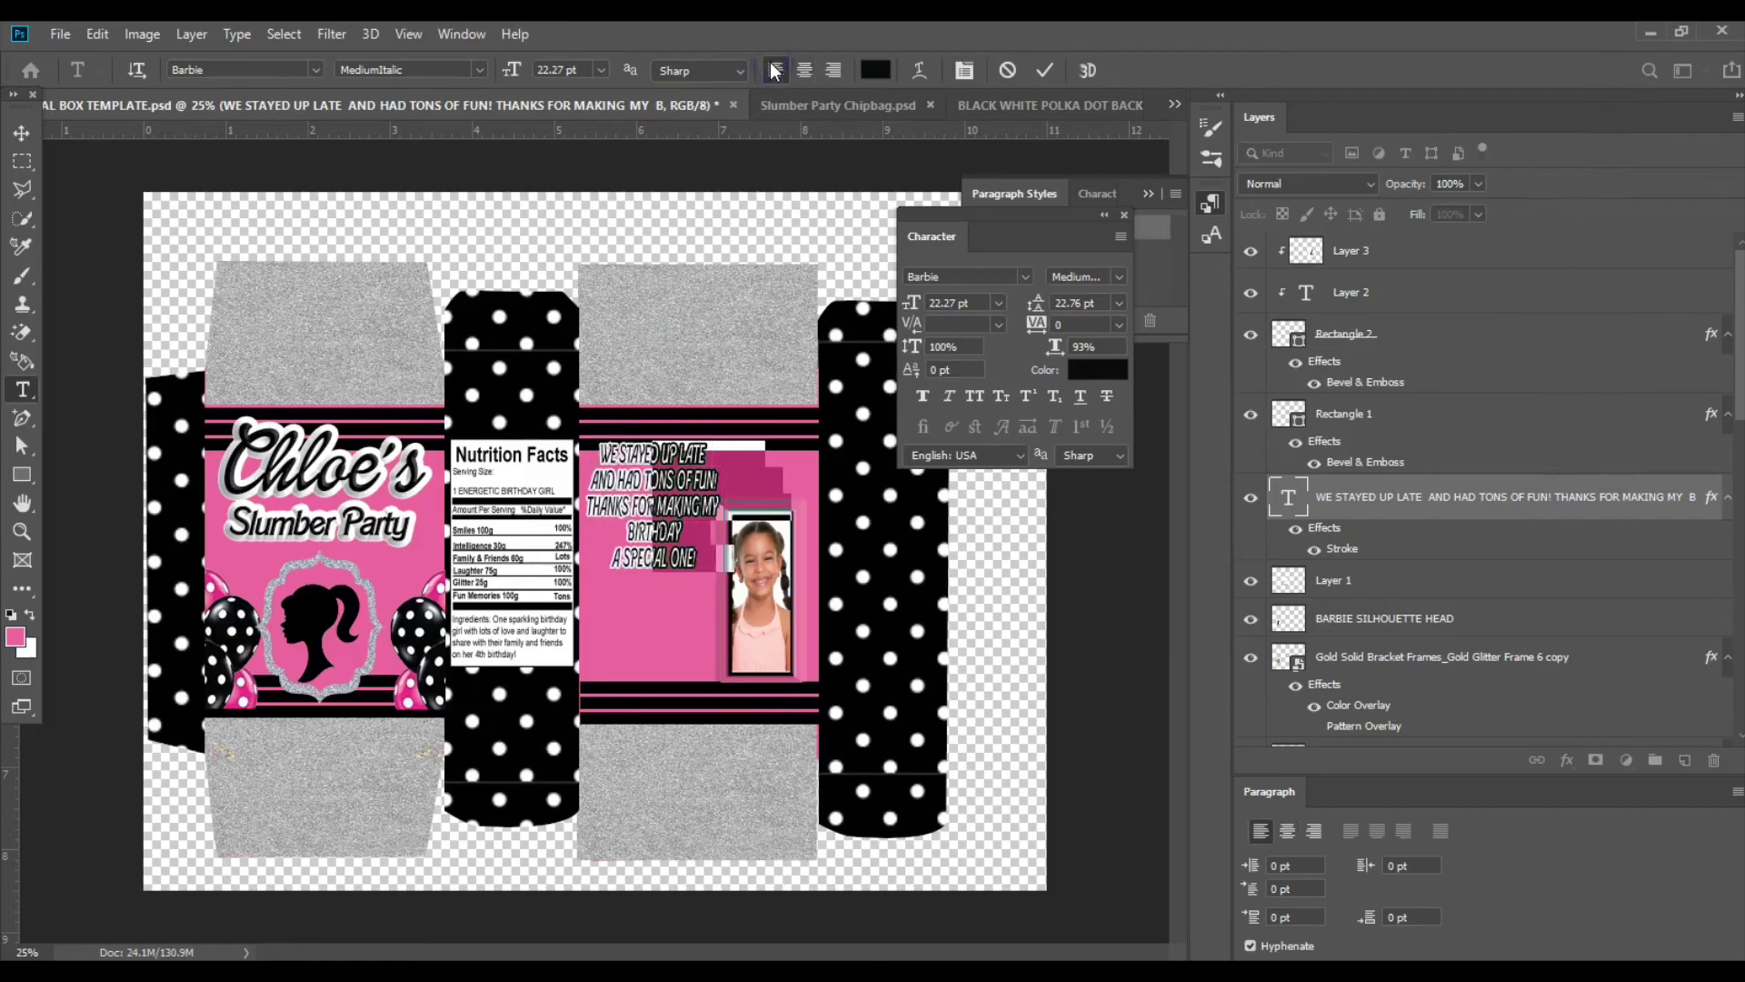
left_click(22, 136)
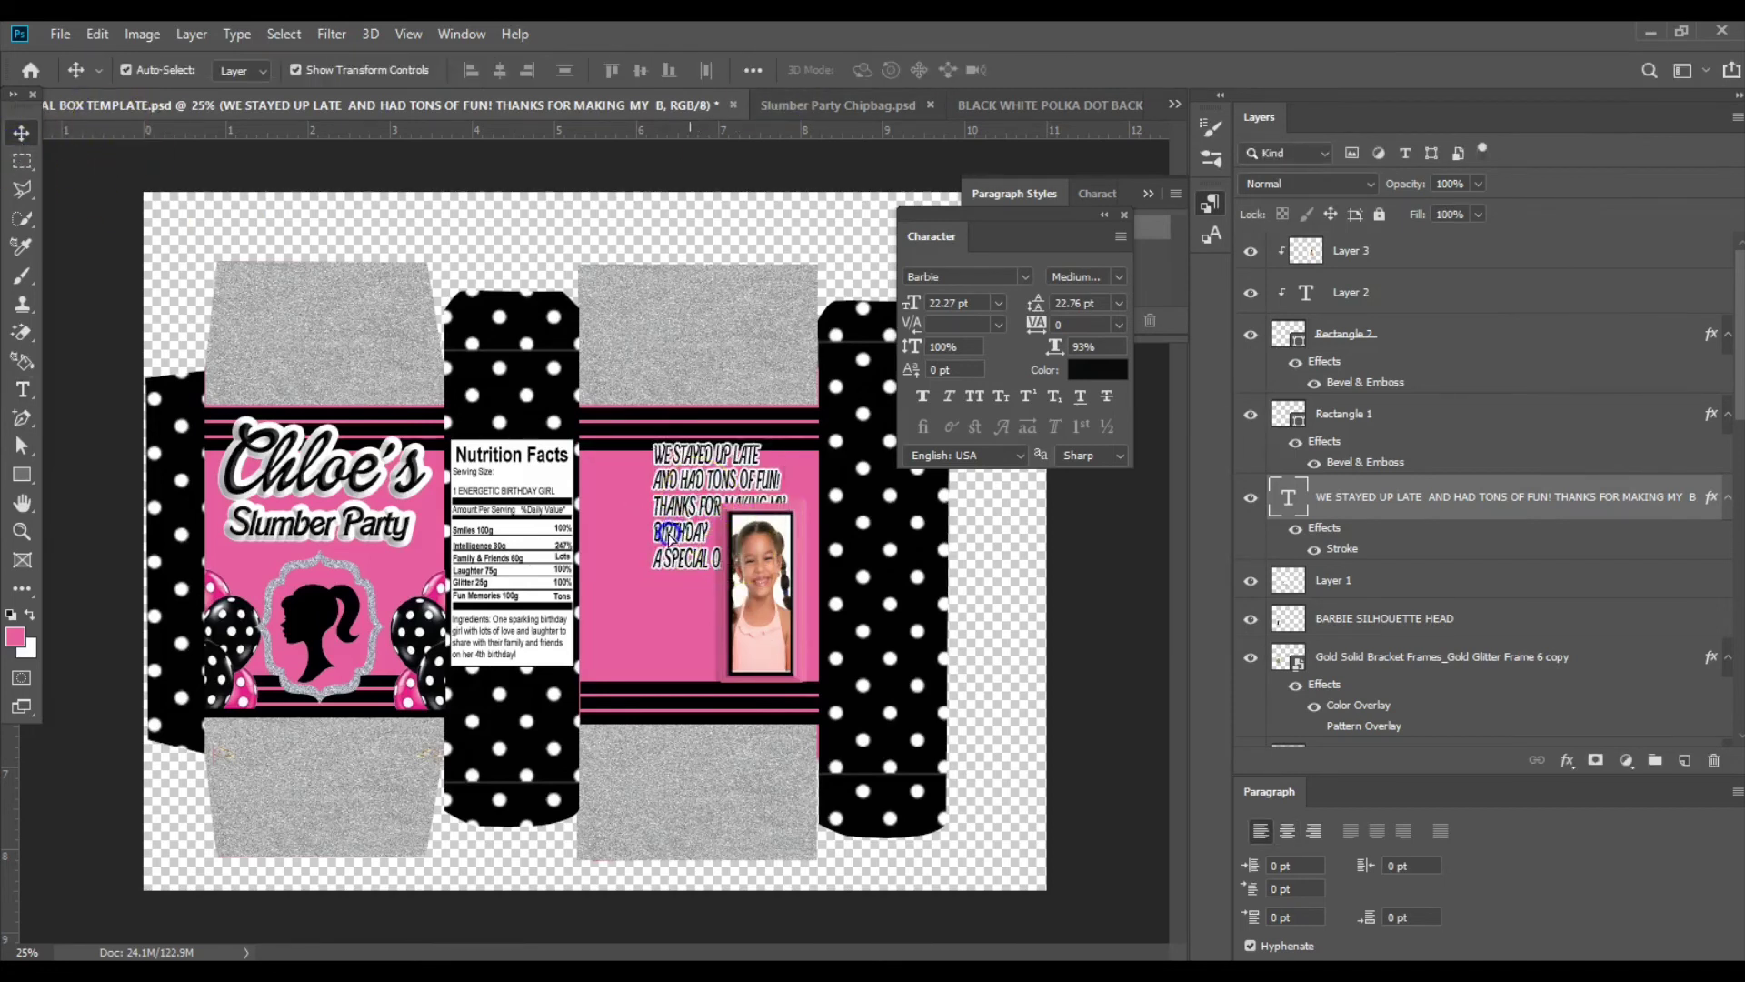
left_click_drag(670, 537, 632, 533)
Raise the framed photo layers slightly on the back cover and nudge the message down and left to sit beside them.
left_click(803, 601)
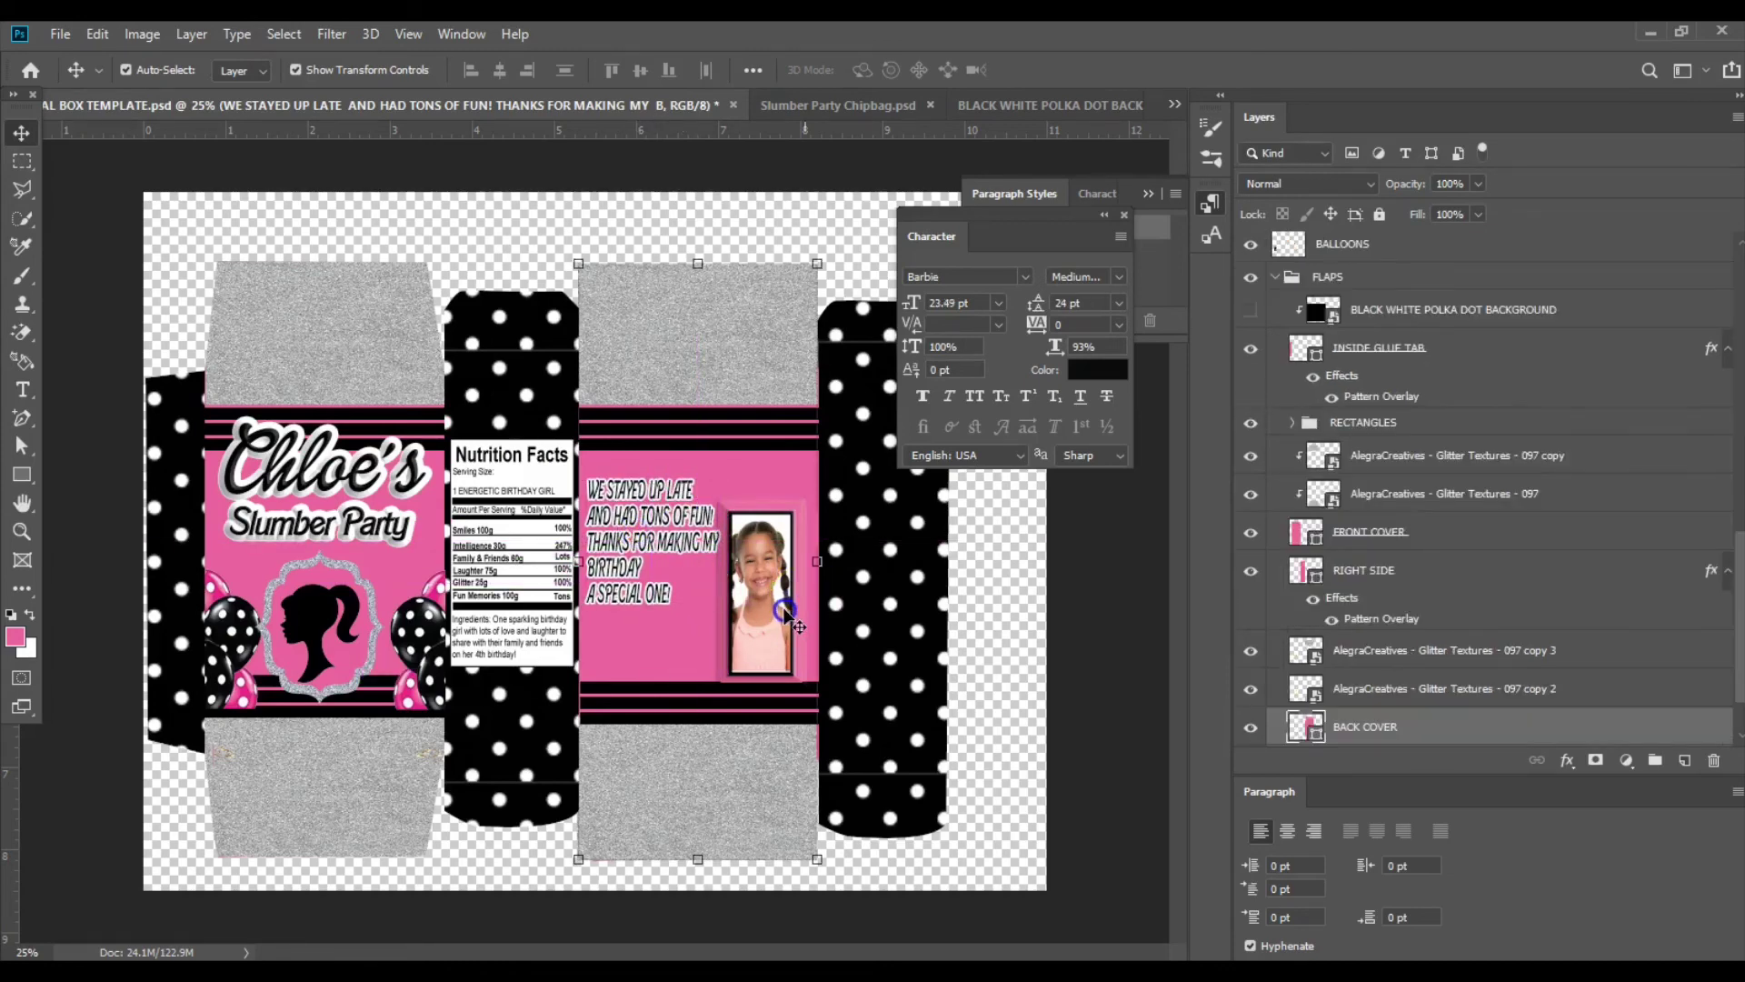
left_click(783, 591)
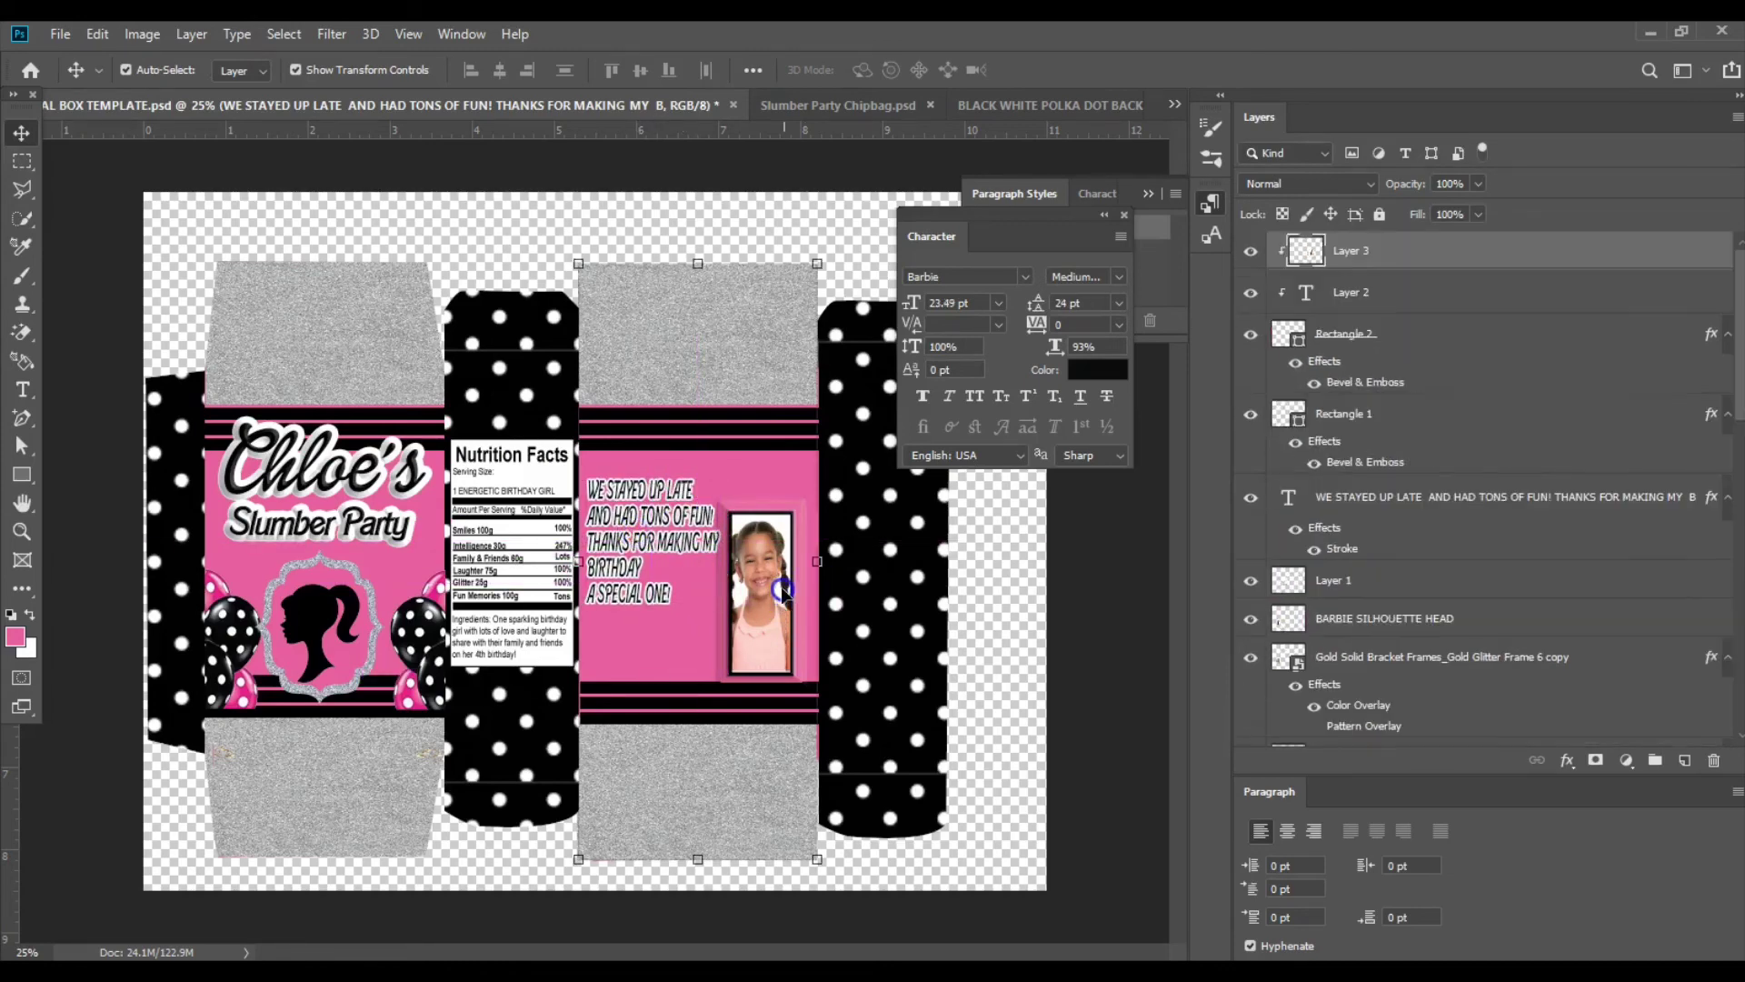
left_click(1412, 411, "shift")
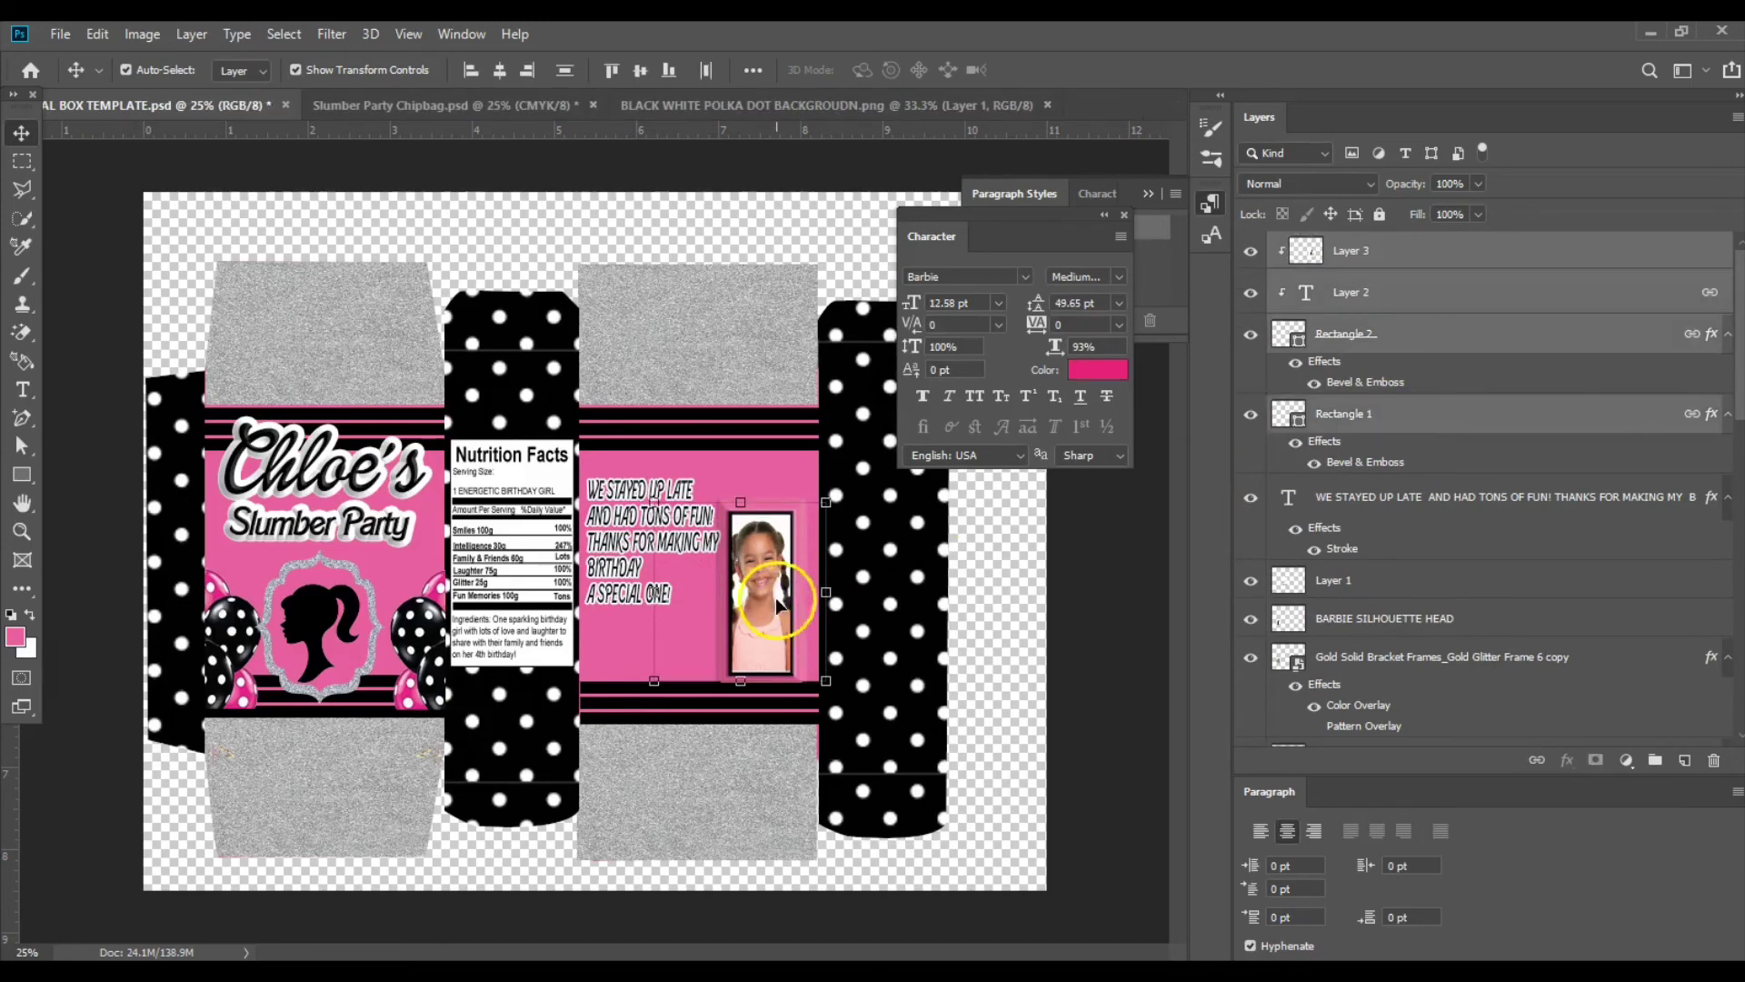
left_click_drag(776, 597, 787, 577)
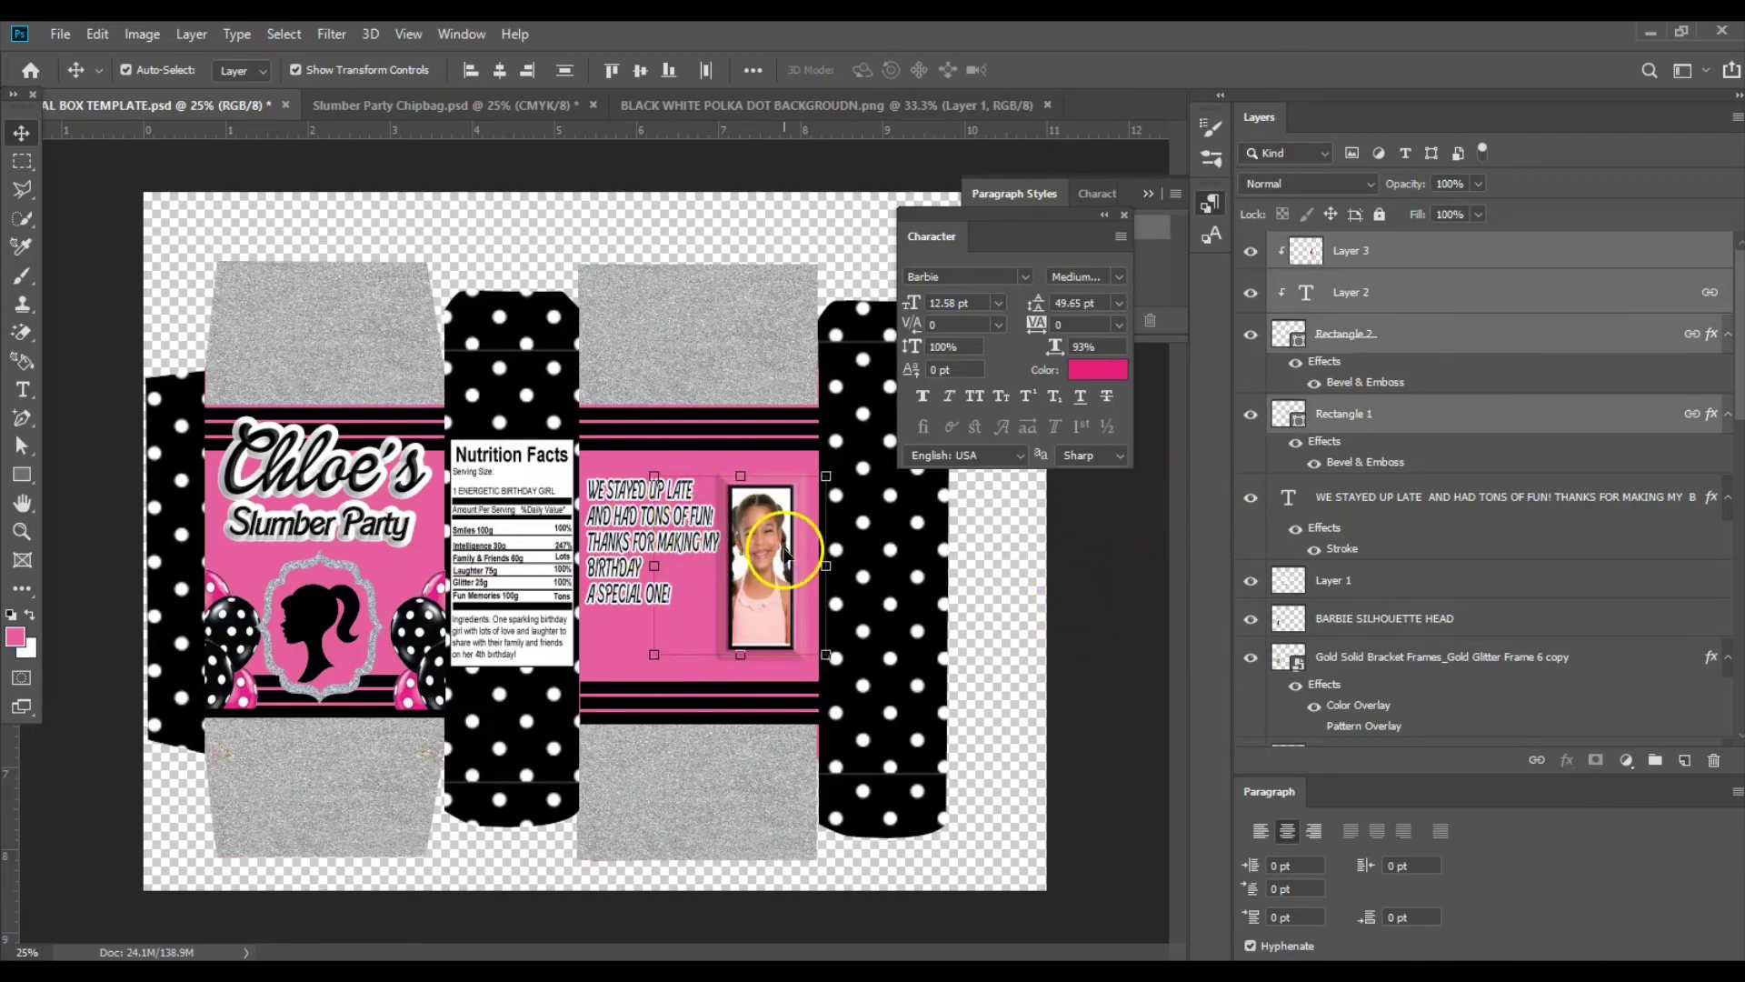
left_click(616, 542)
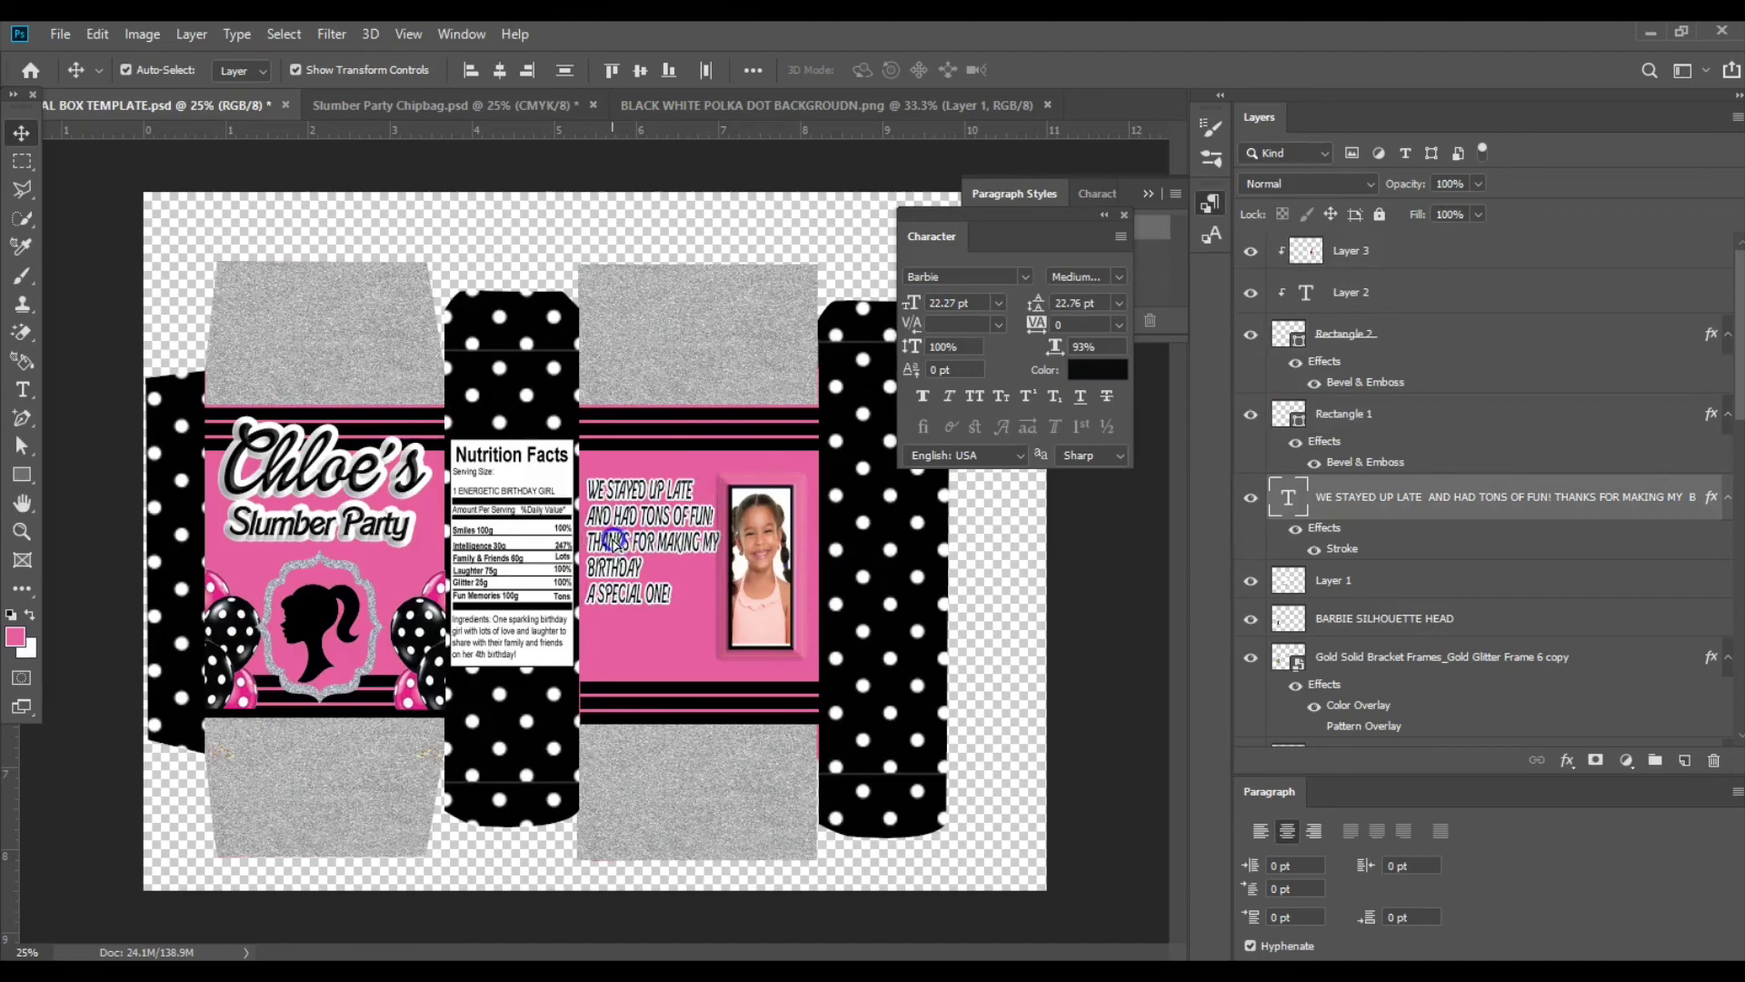
left_click_drag(616, 541, 616, 545)
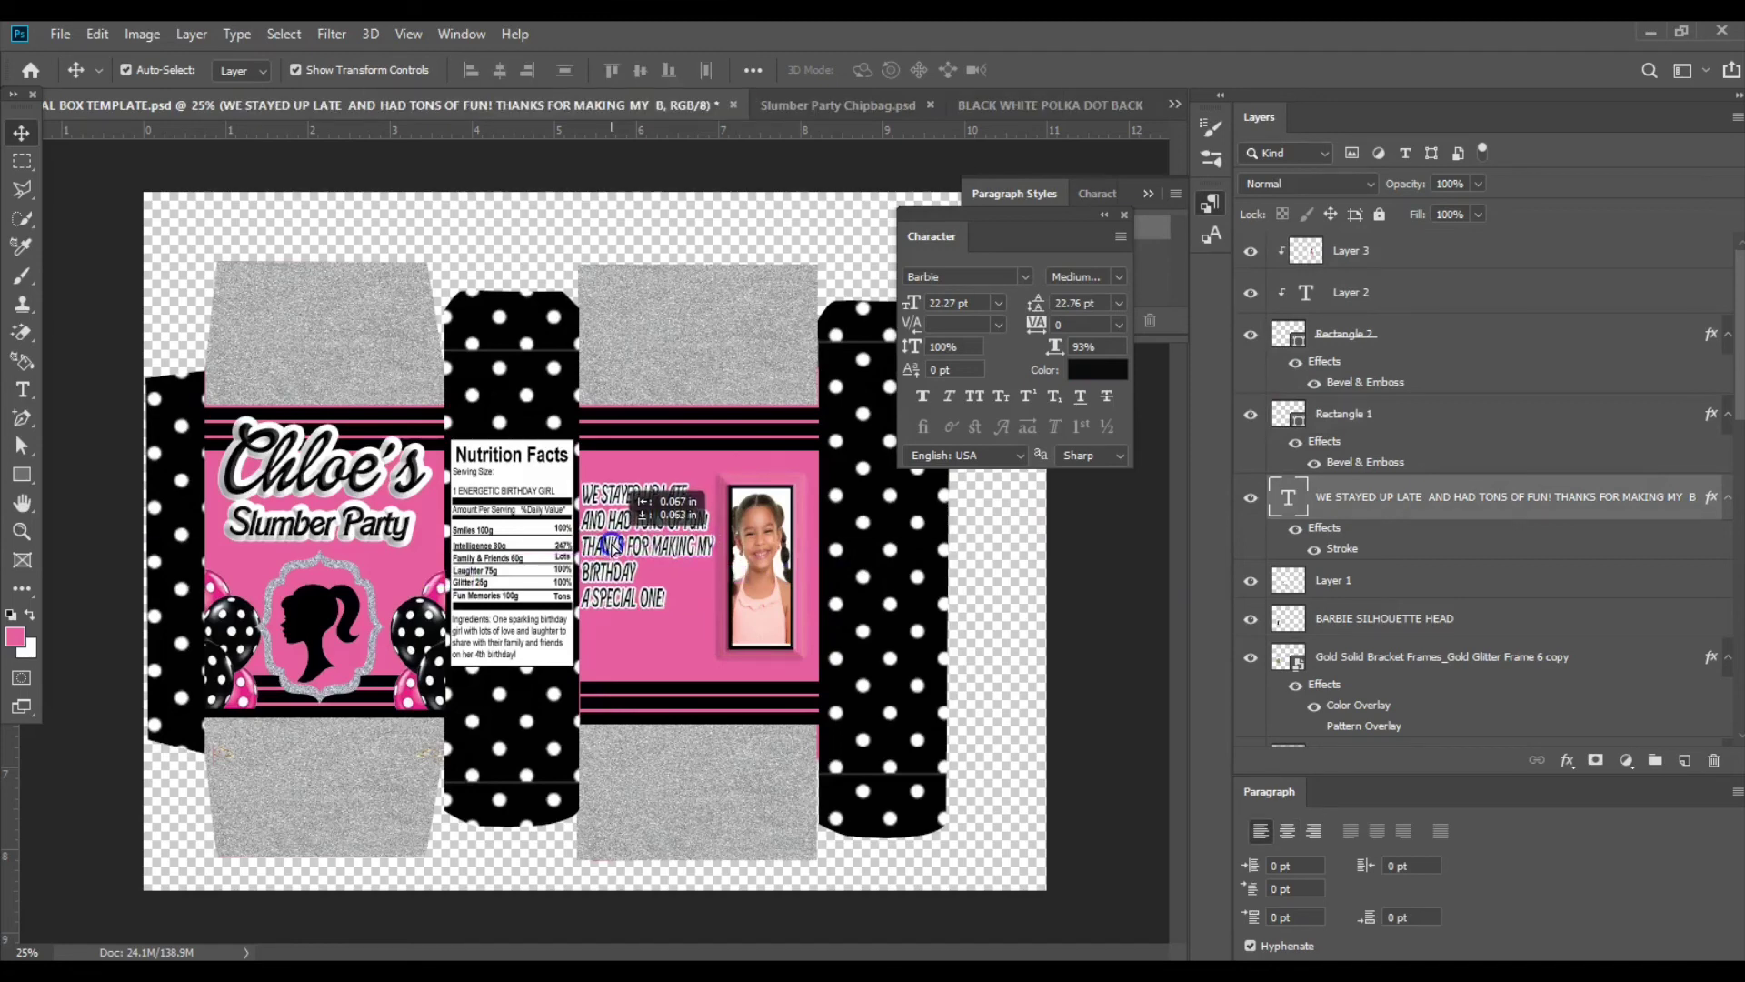
Copy the 4, Shape 1 ribbon and name text layers from Slumber Party Chipbag.psd onto the box template's back cover.
left_click(814, 107)
left_click(242, 511)
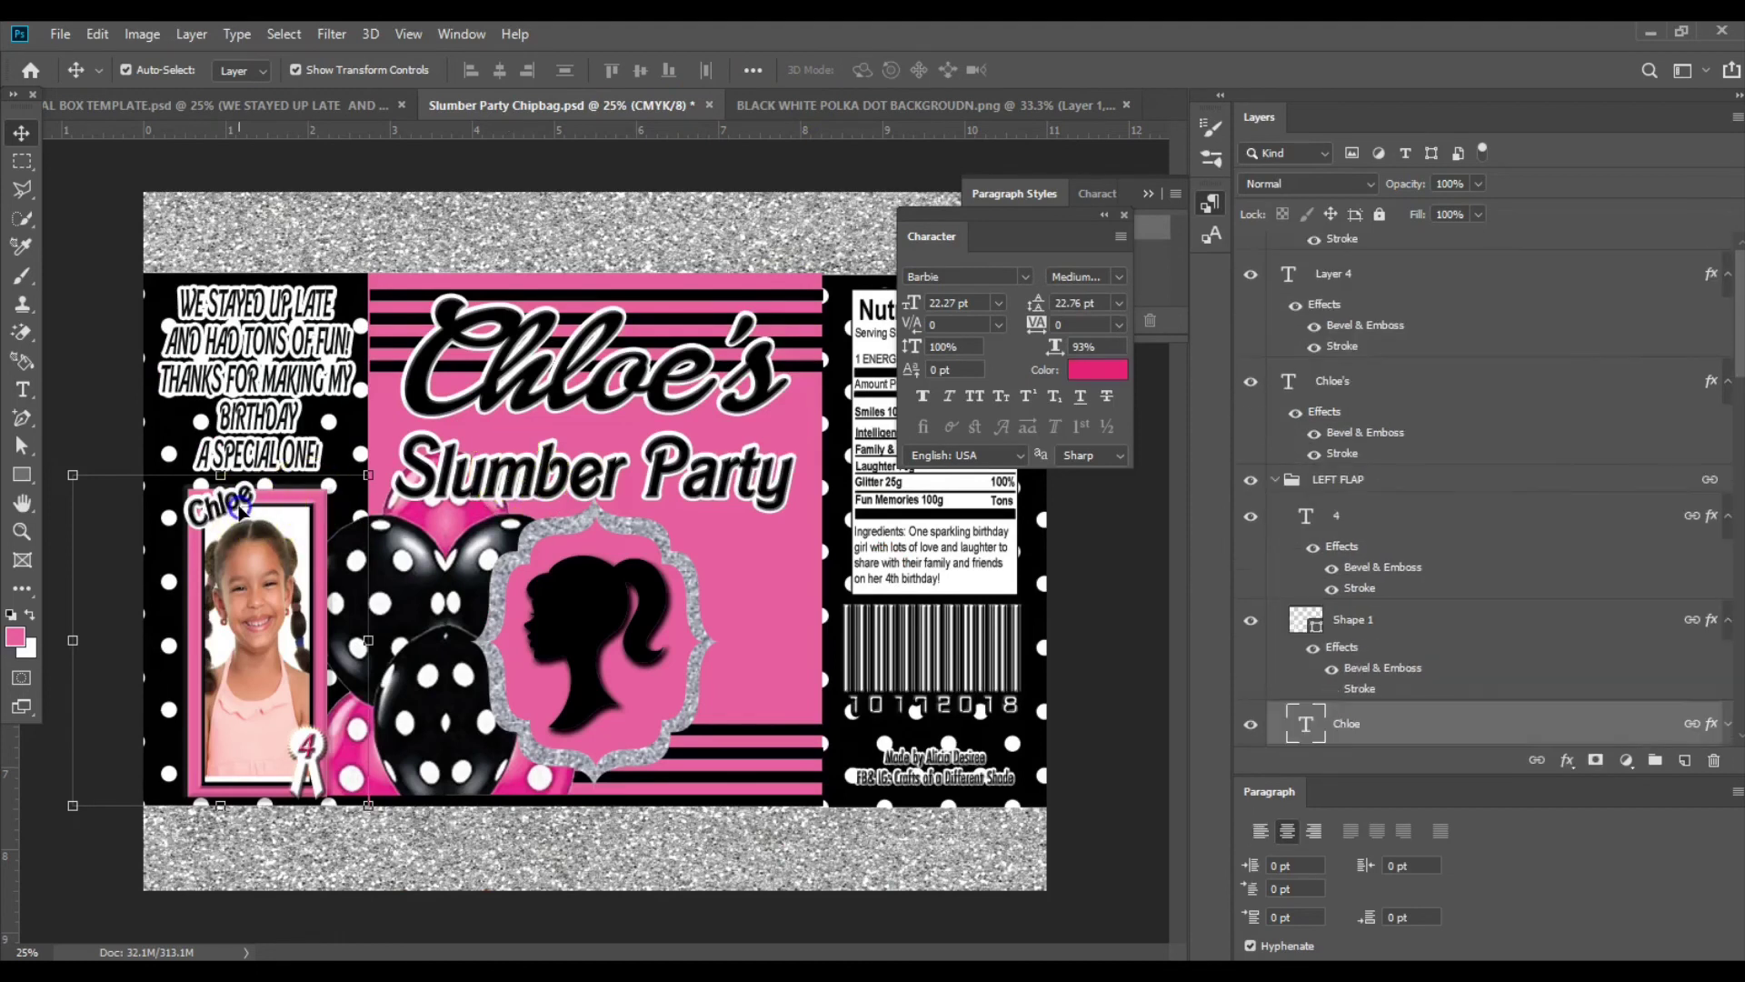
left_click(65, 474)
left_click(219, 525)
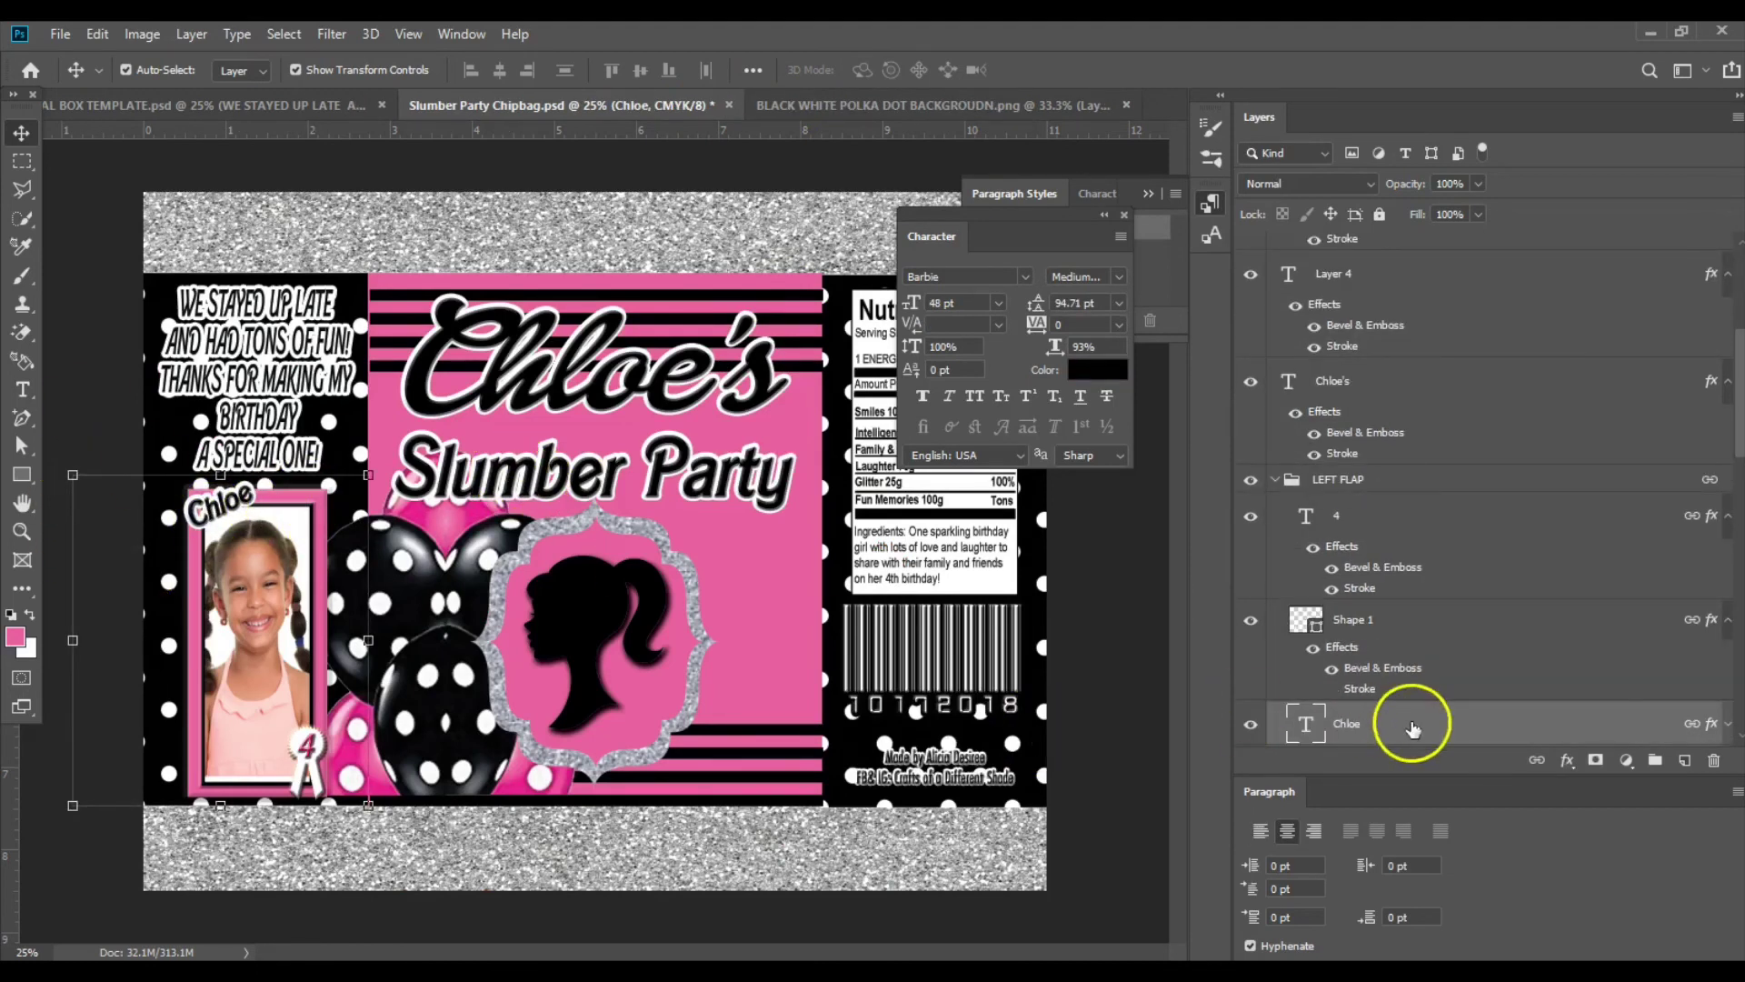
left_click(1426, 624)
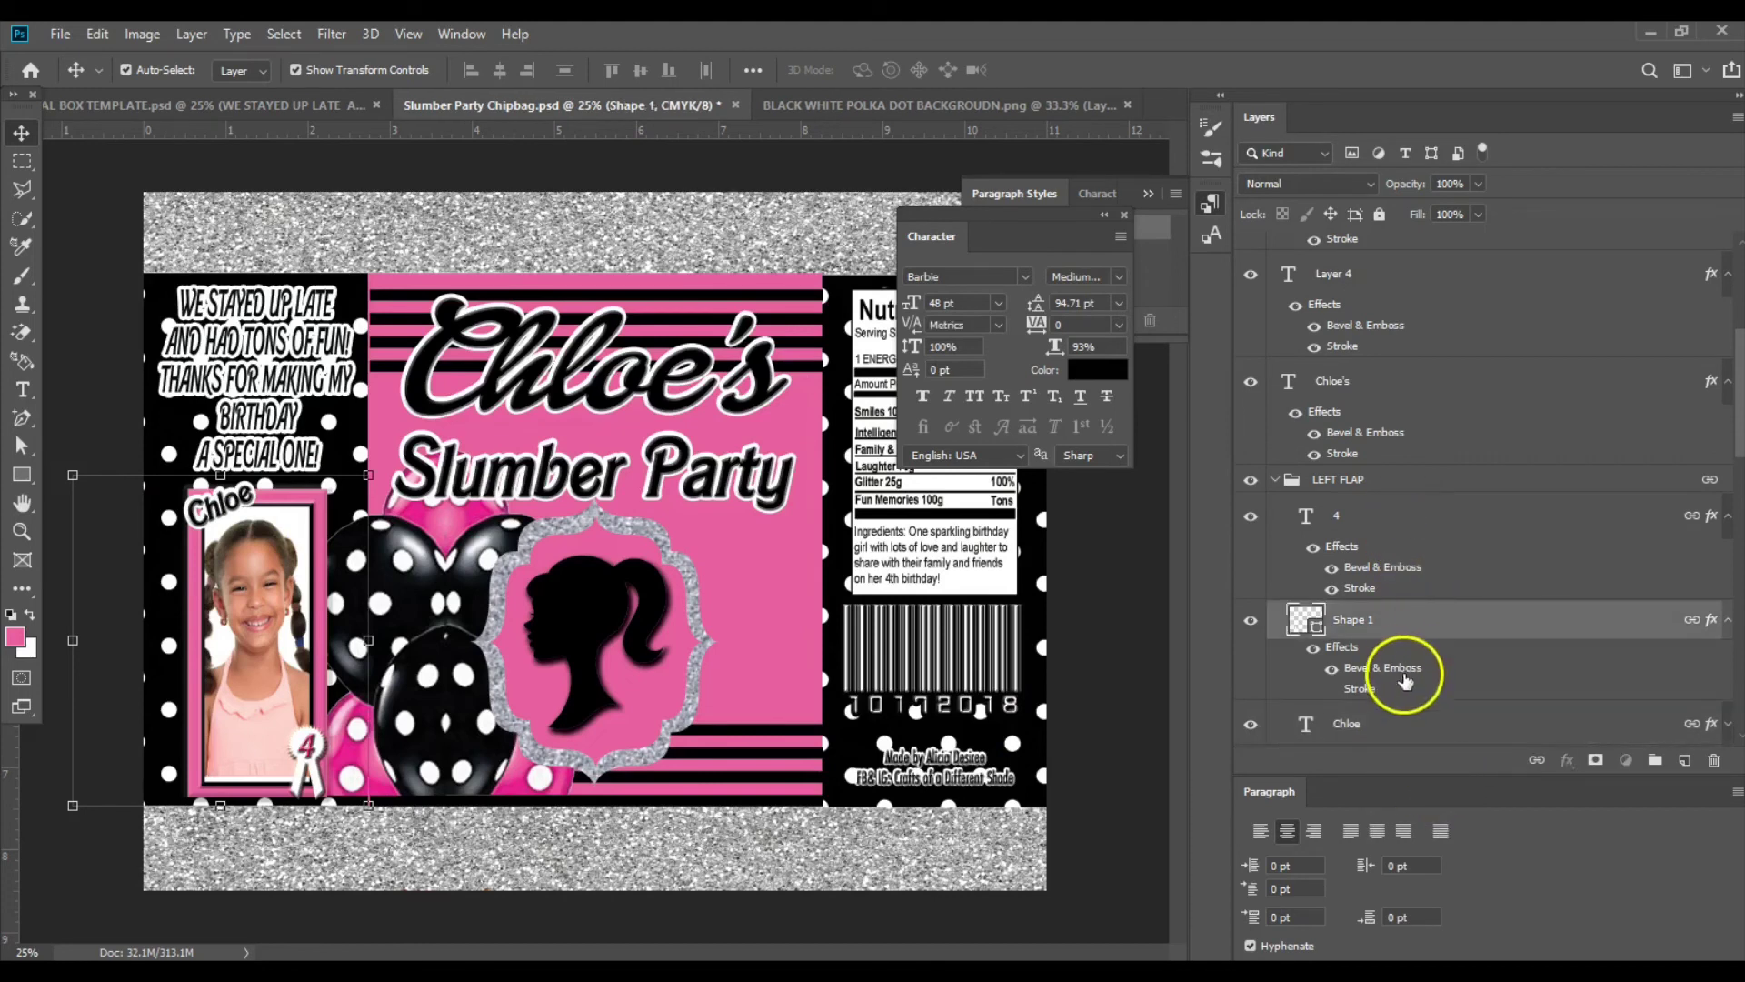
left_click(1383, 724, "shift")
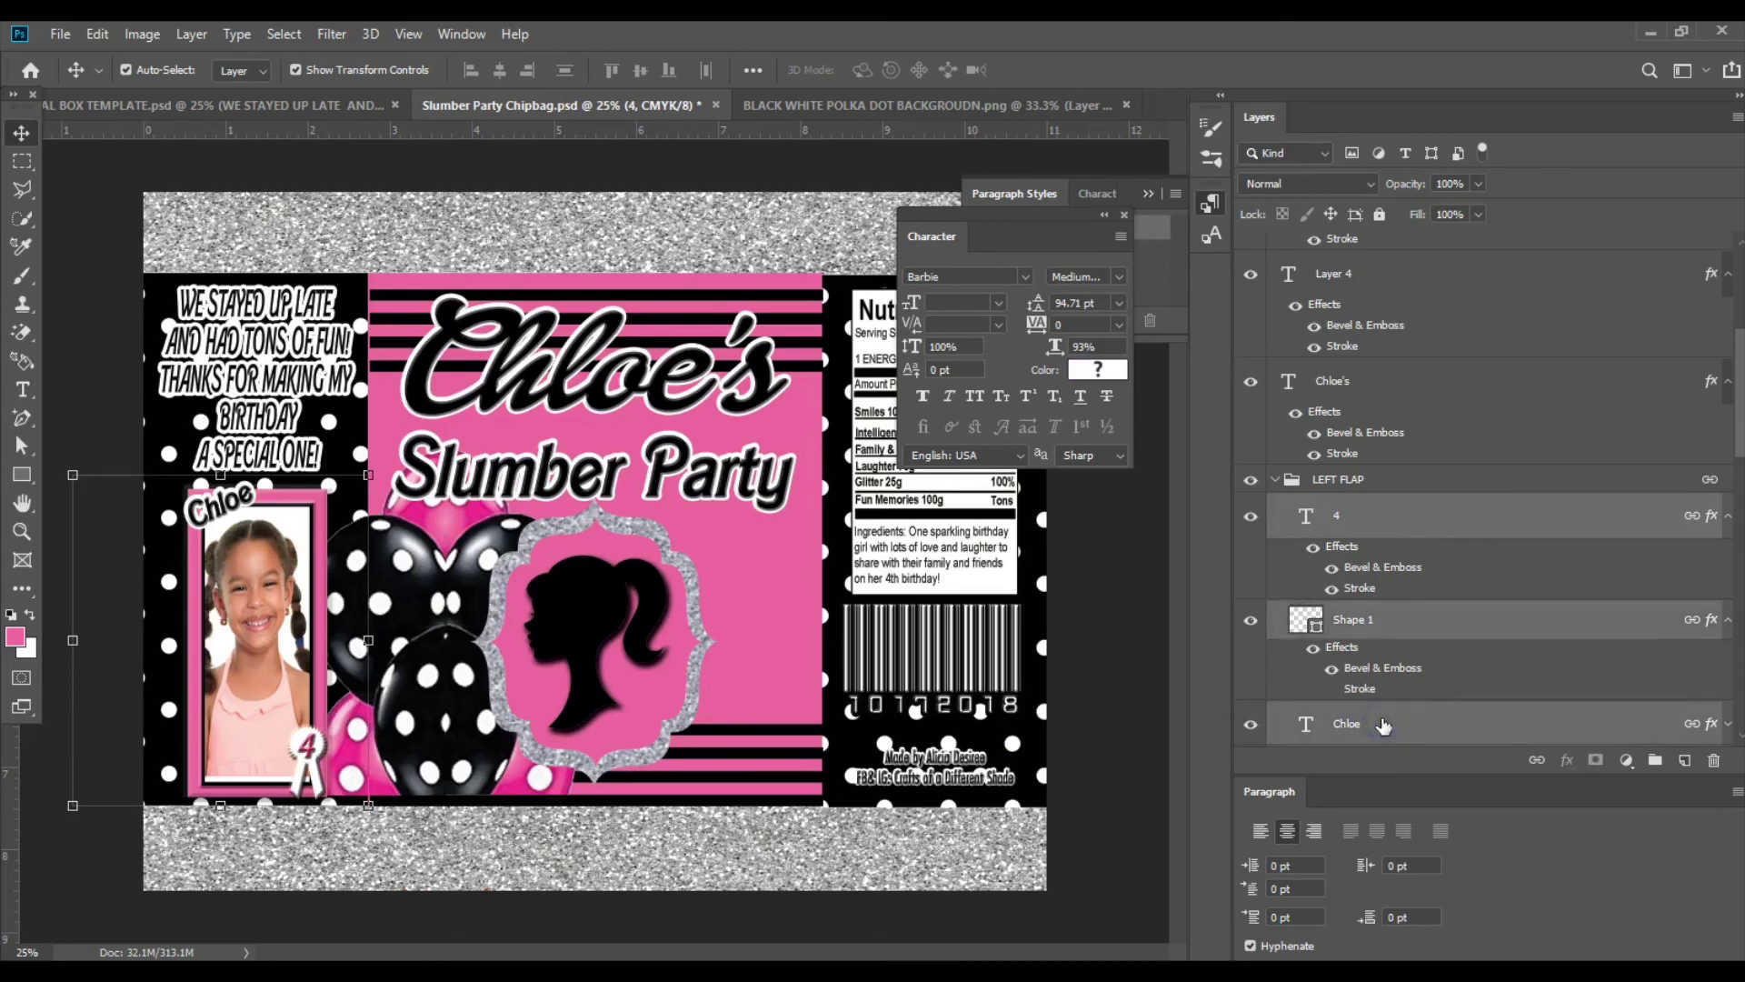
left_click_drag(1423, 546, 658, 542)
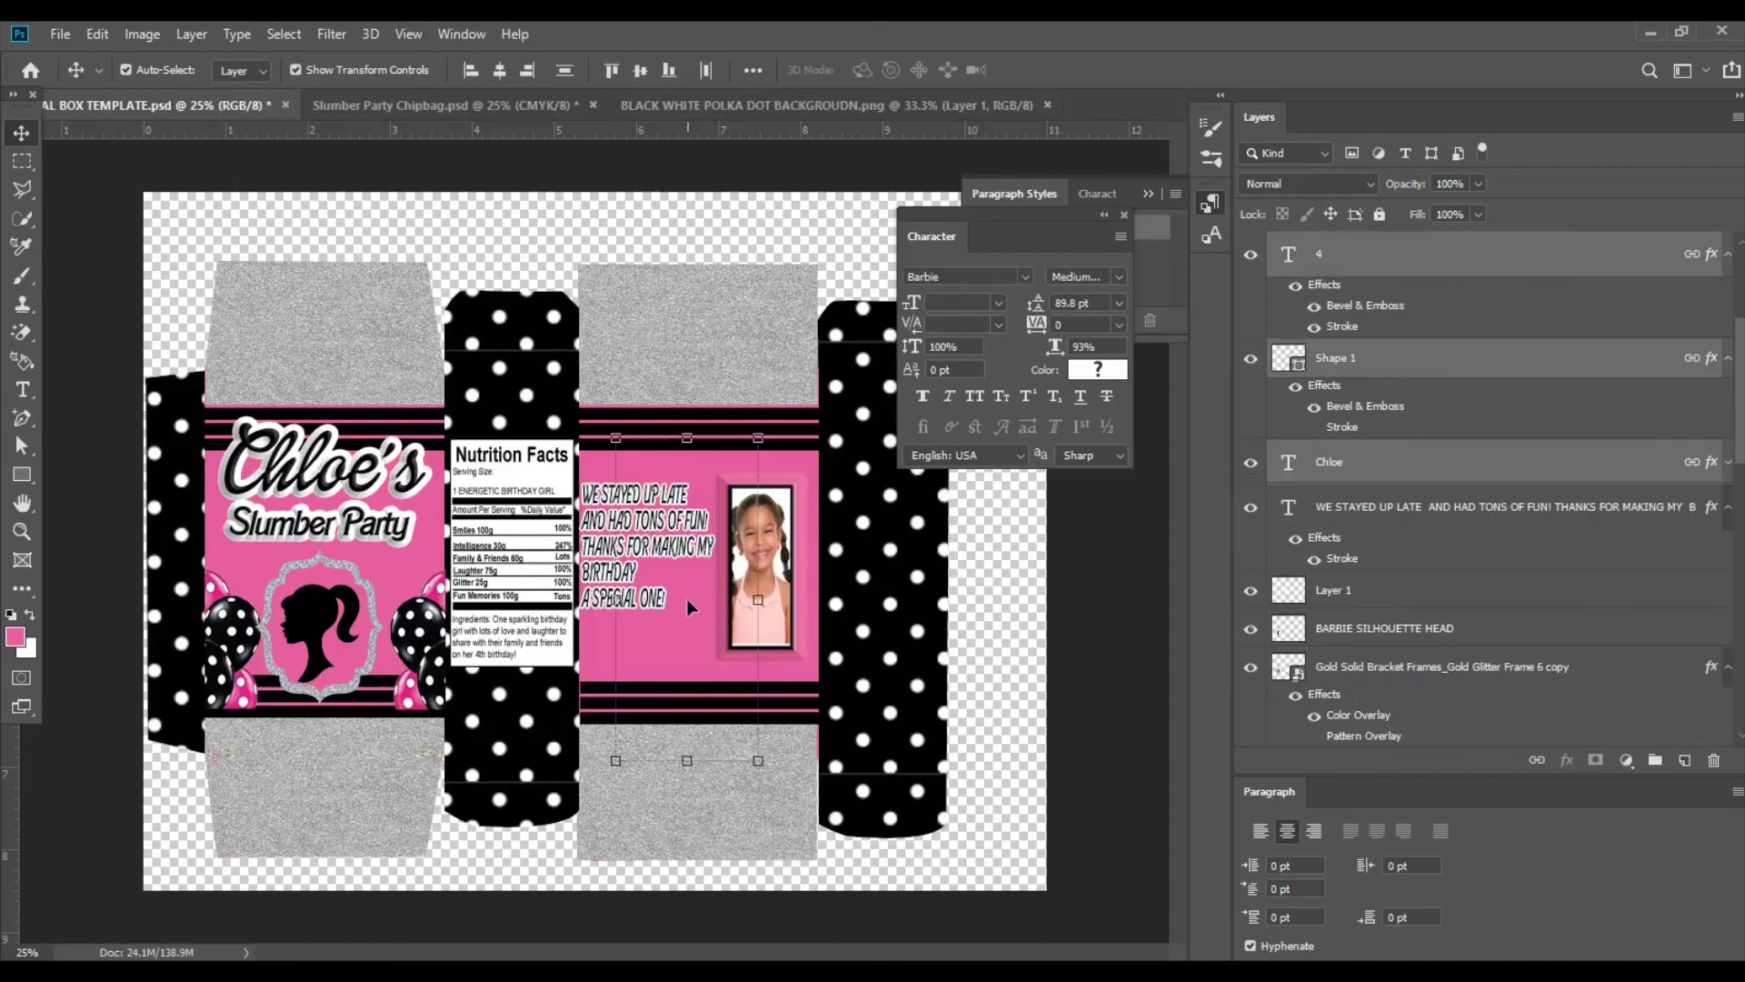
Scale the copied 4, ribbon and name layers to about 51.6%, fit them over the framed photo, and stack them above Layer 3.
mouse_move(756, 458)
left_mouse_down()
mouse_move(756, 432)
mouse_move(691, 589)
mouse_move(789, 466)
left_mouse_up()
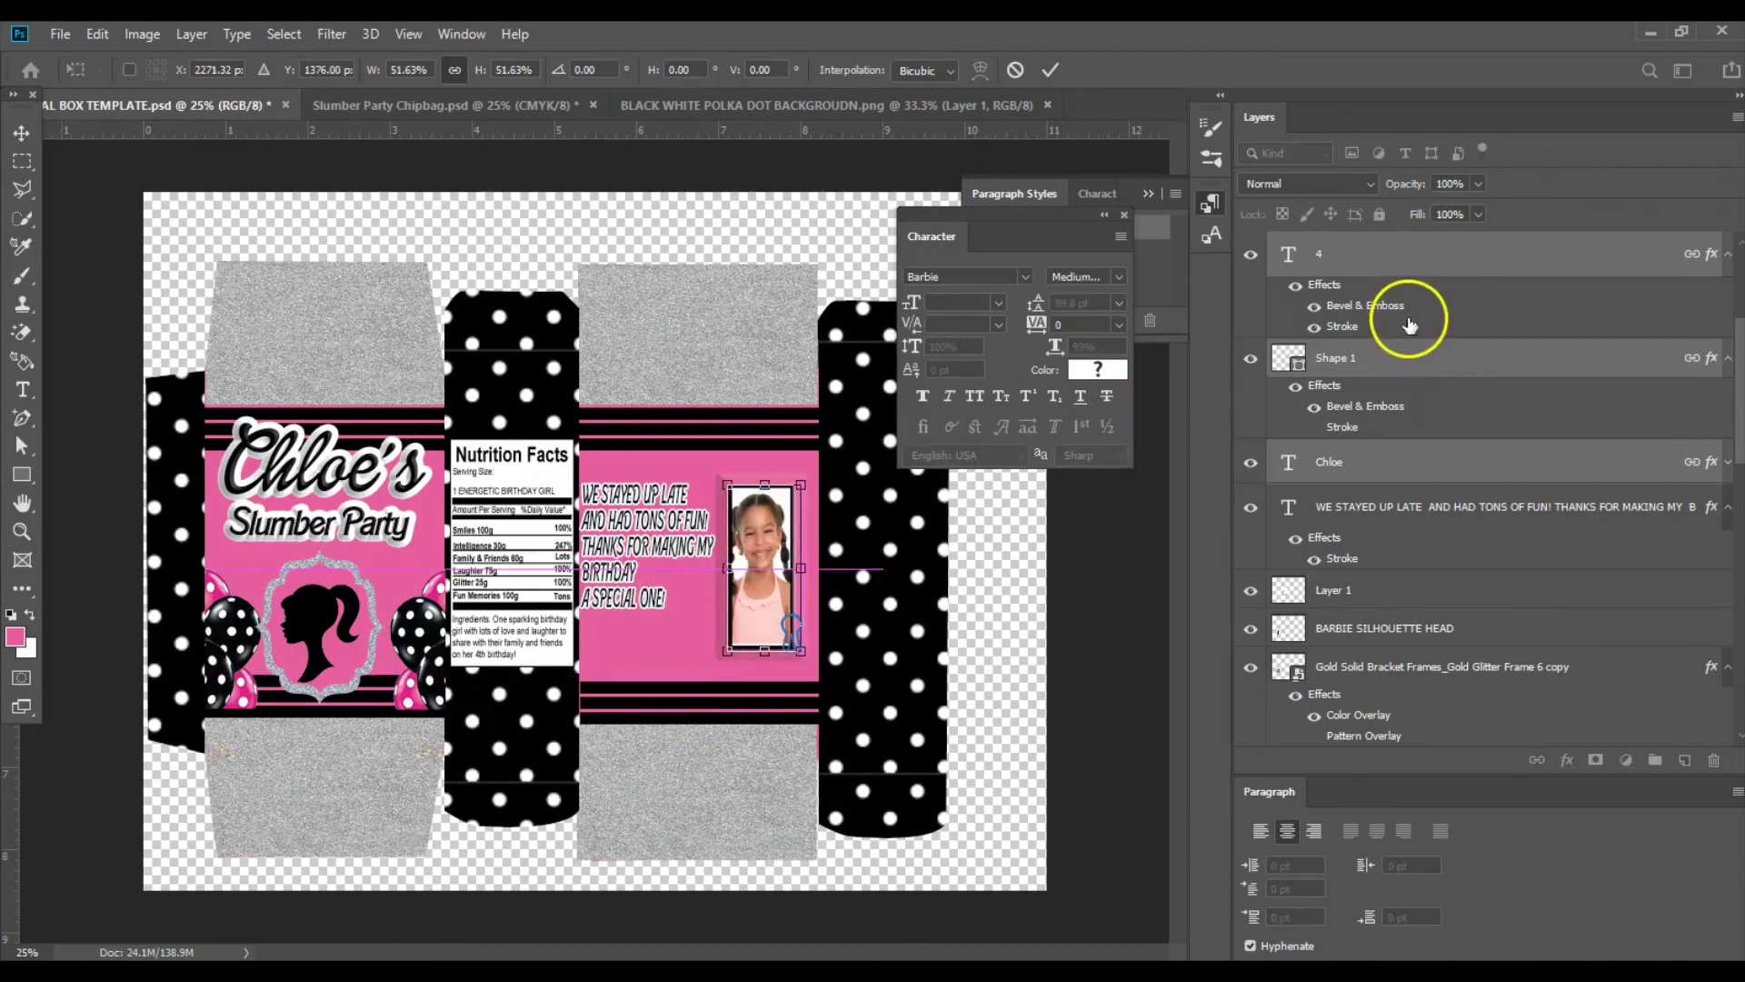
left_click(1391, 184)
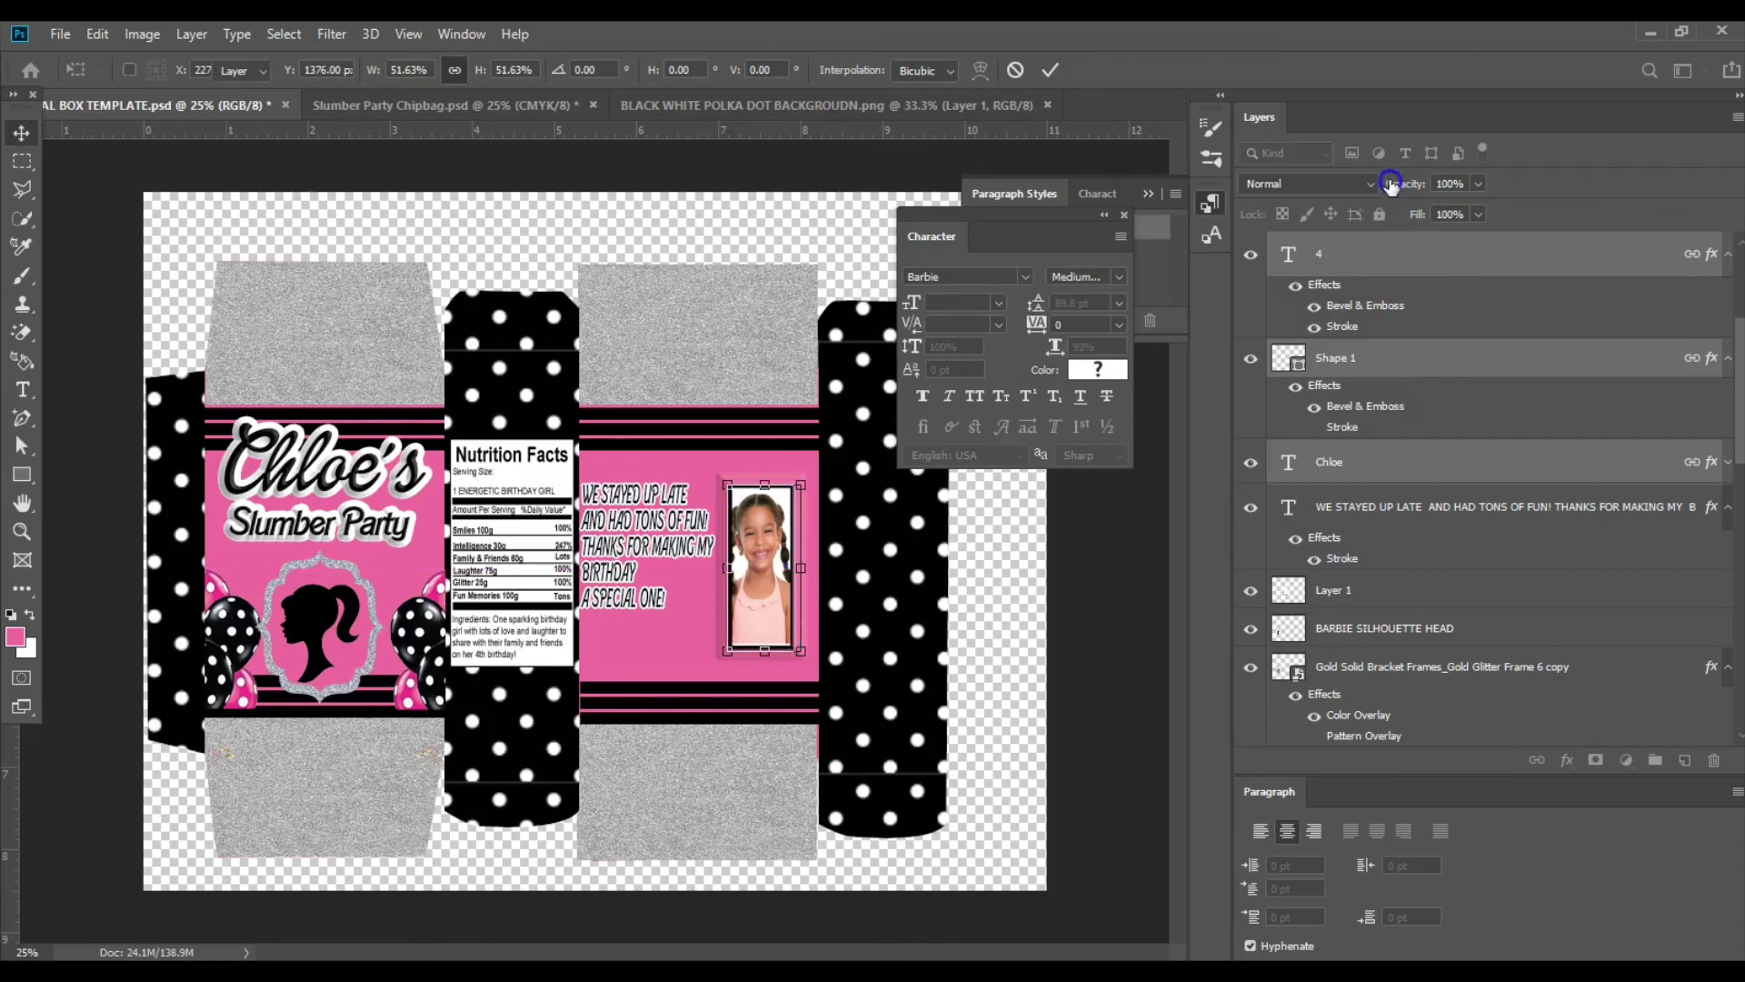
scroll(1380, 245, "up", 3)
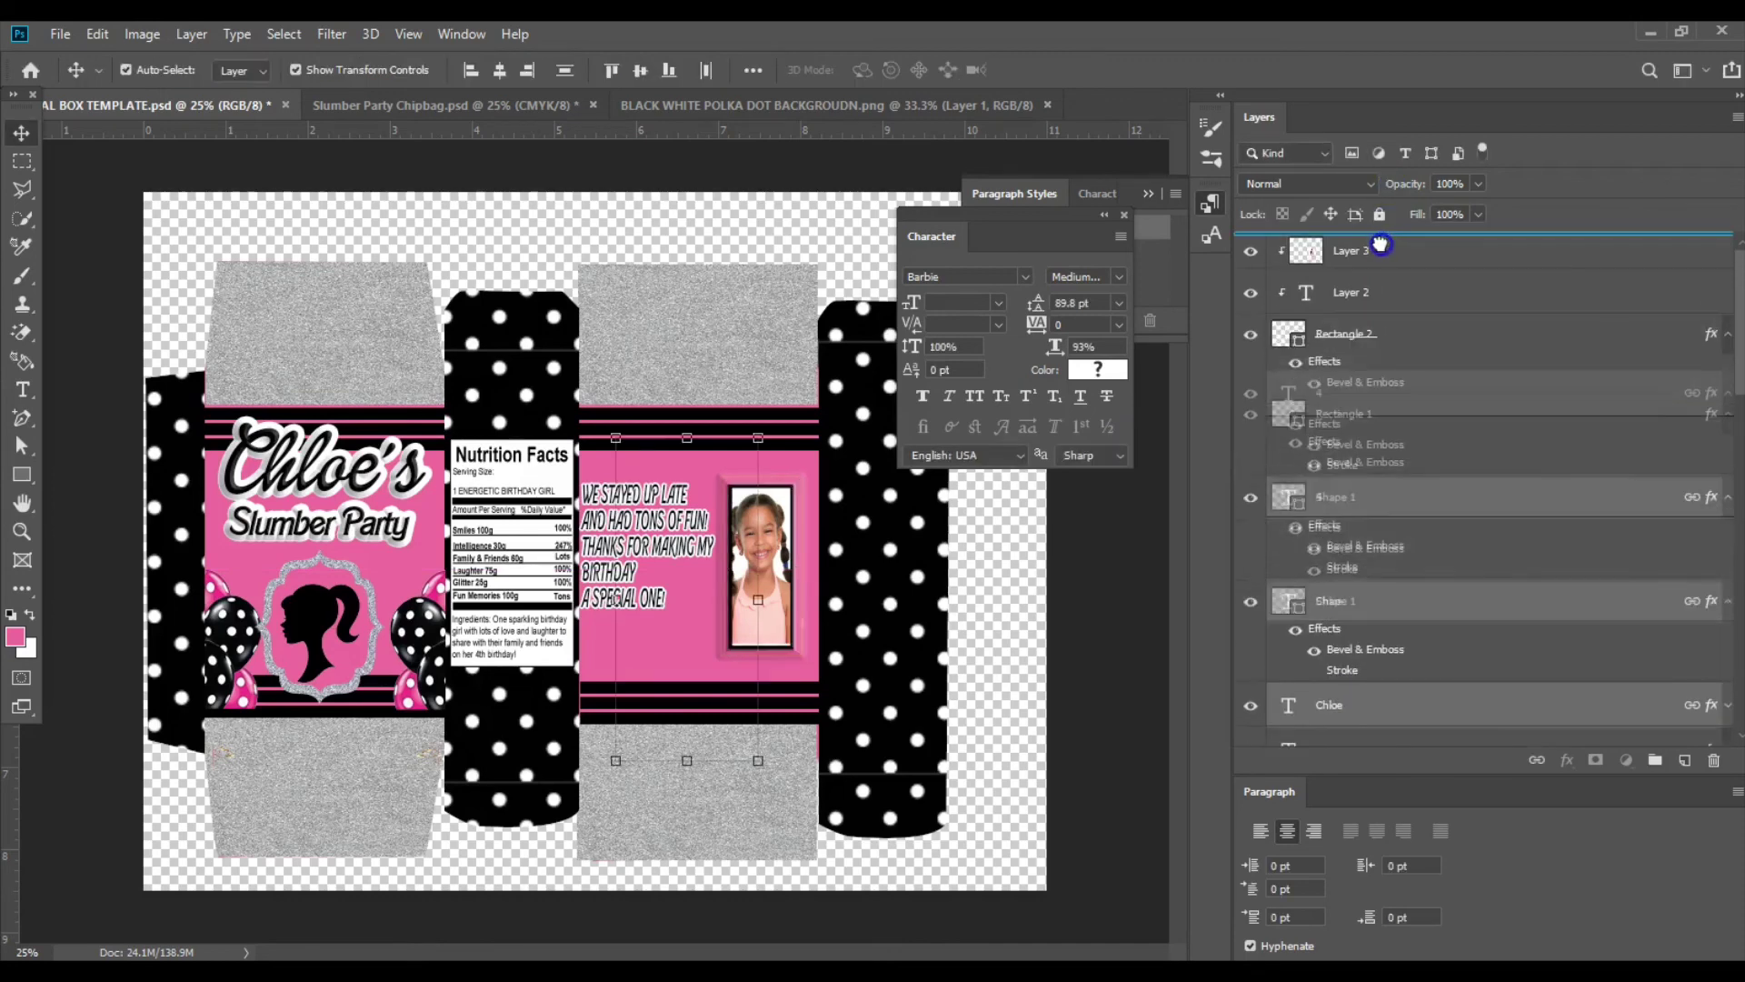
left_click_drag(1380, 246, 1382, 239)
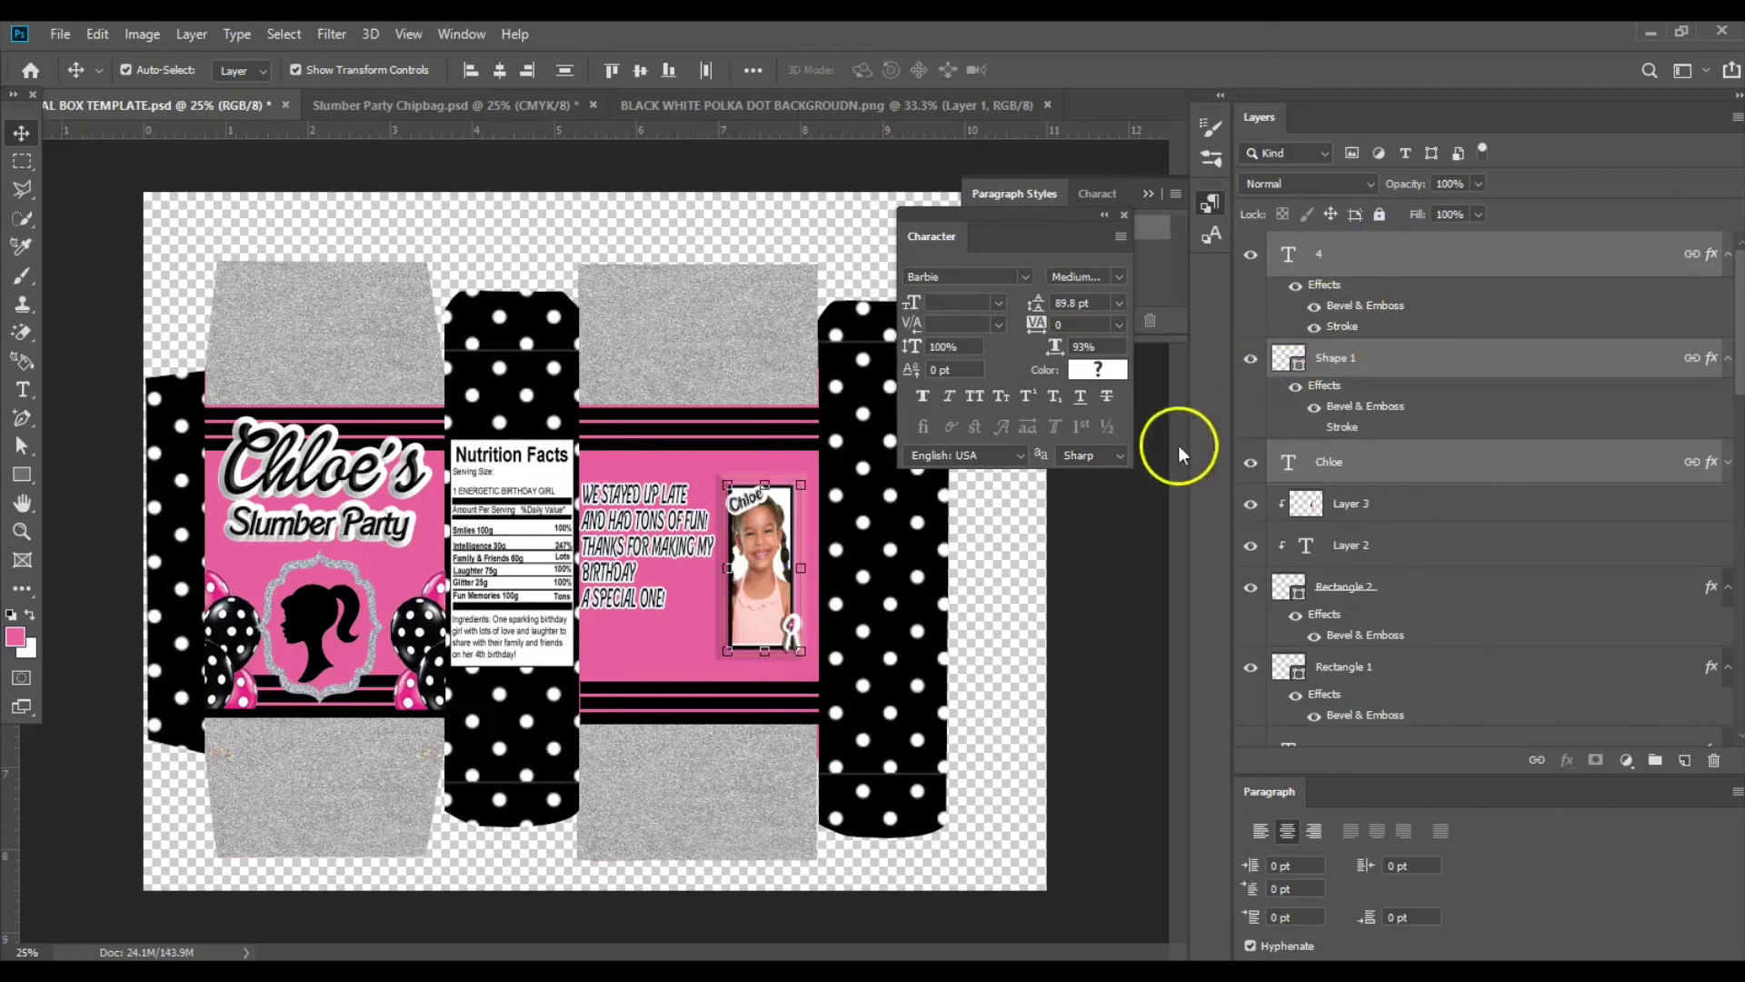
left_click(1129, 494)
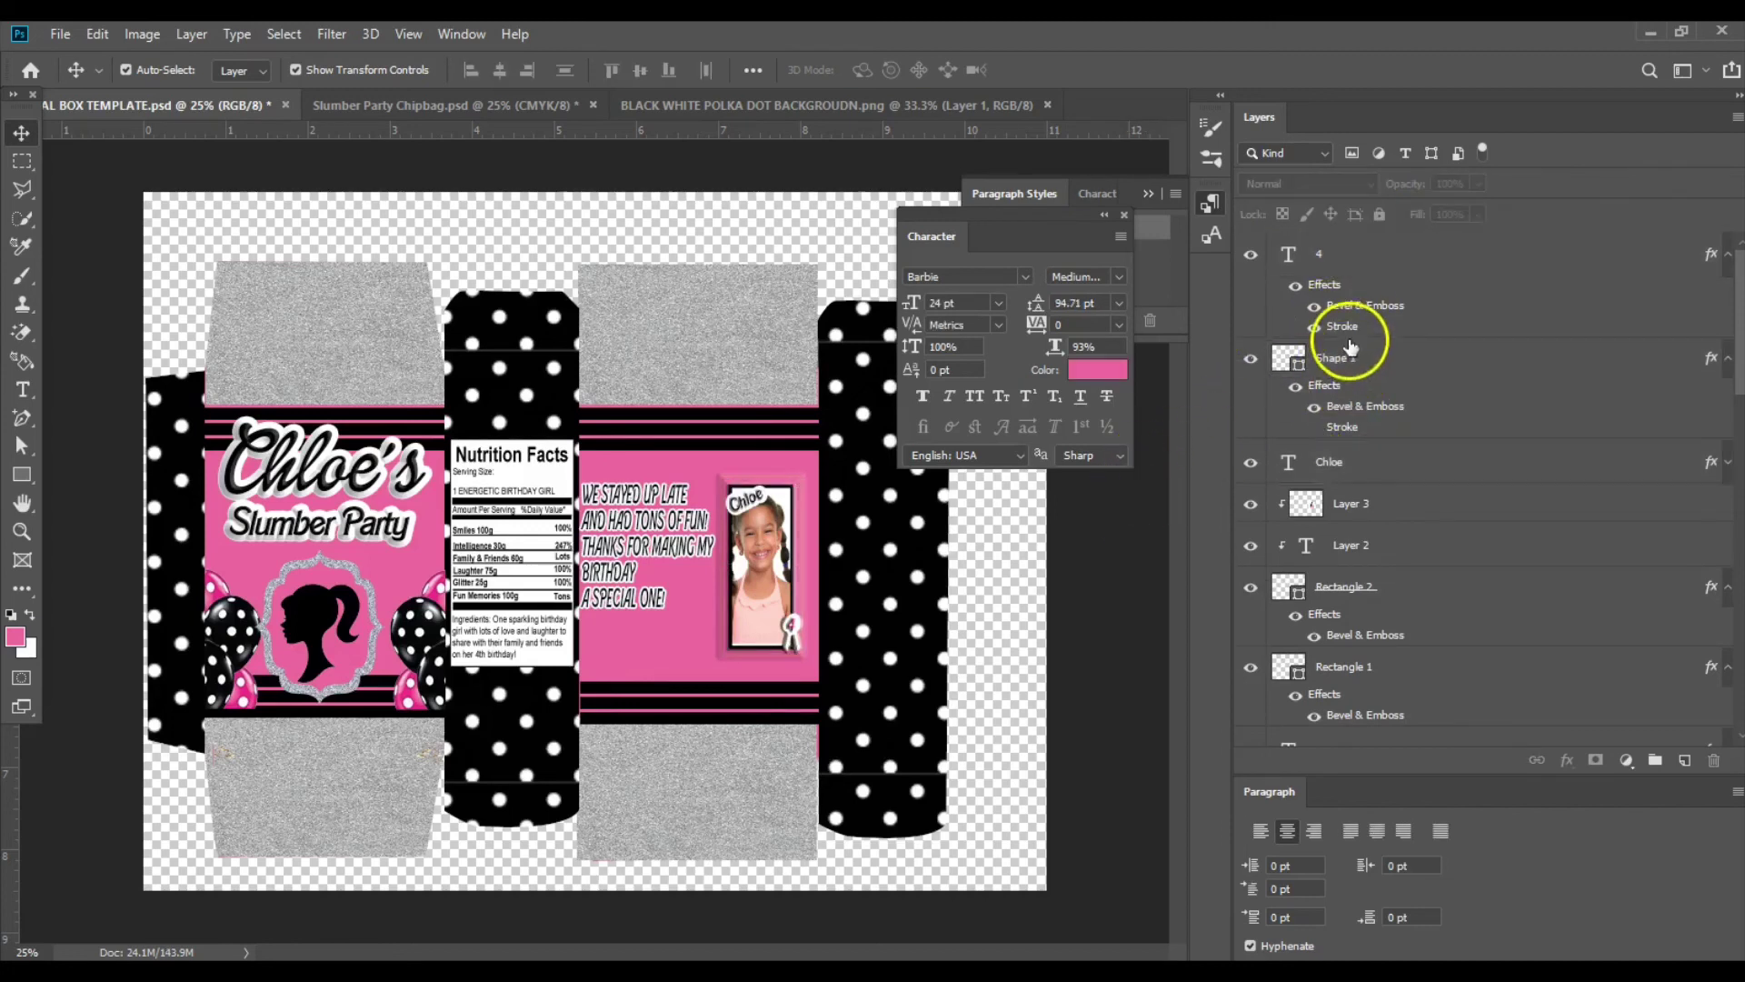
left_click(1328, 460)
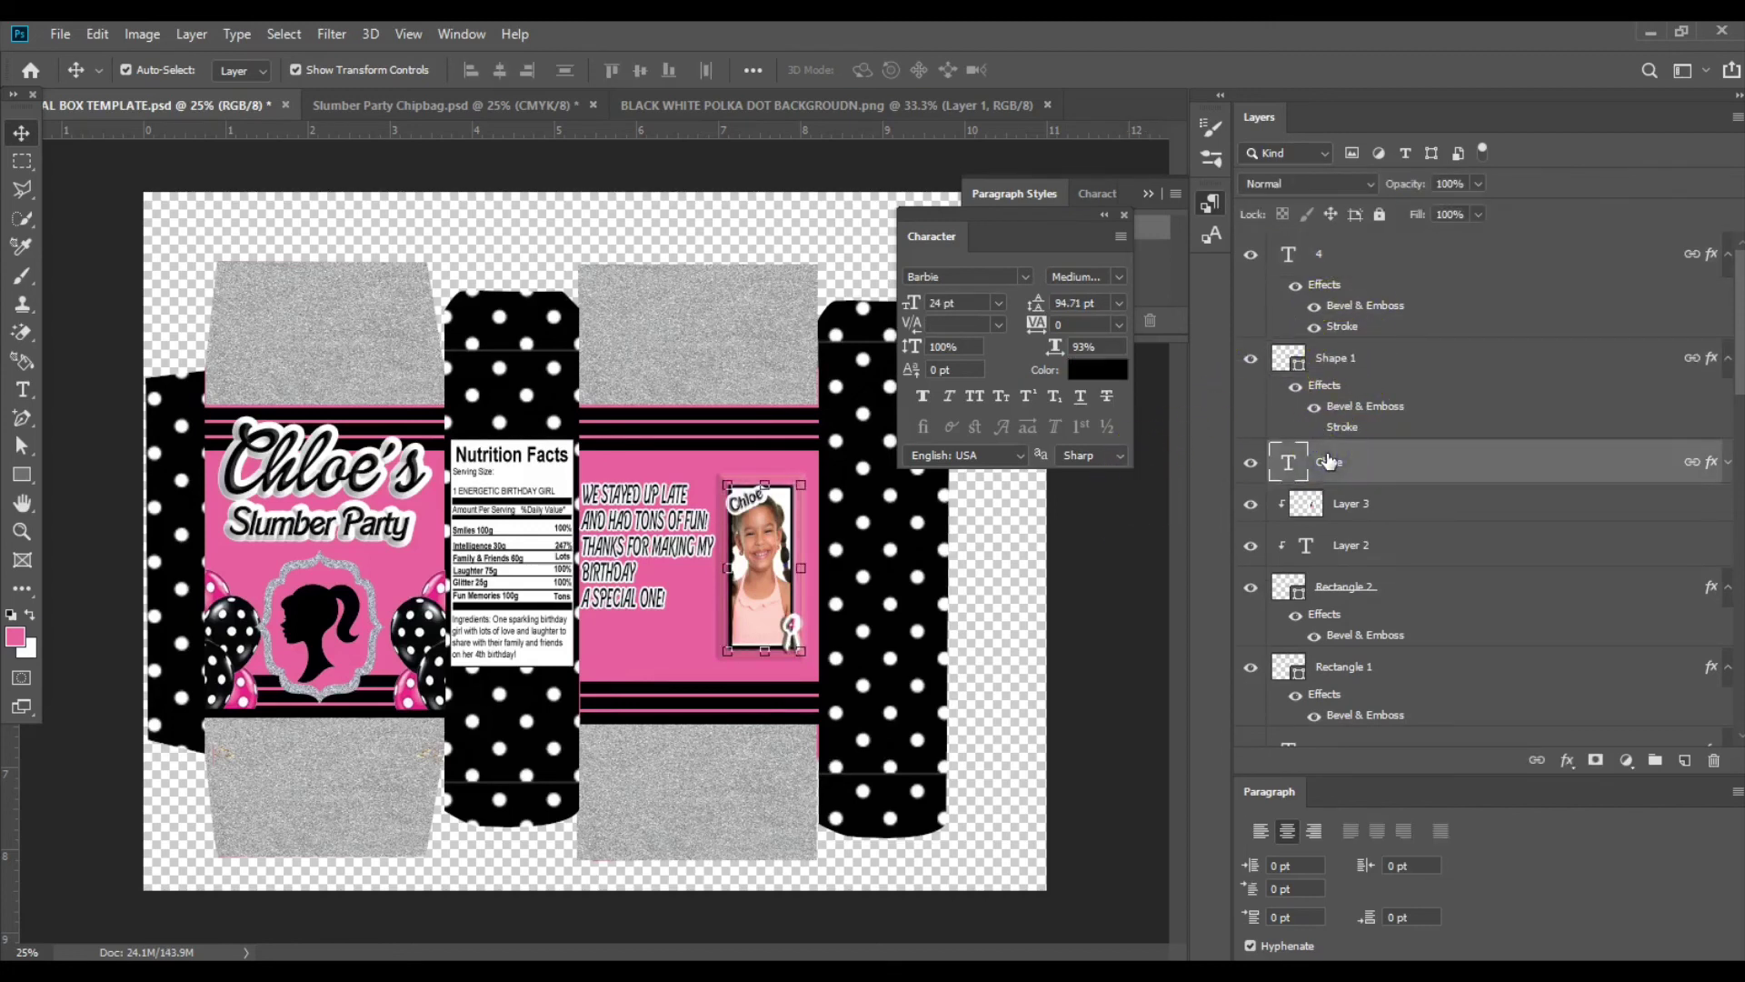
left_click(1354, 373)
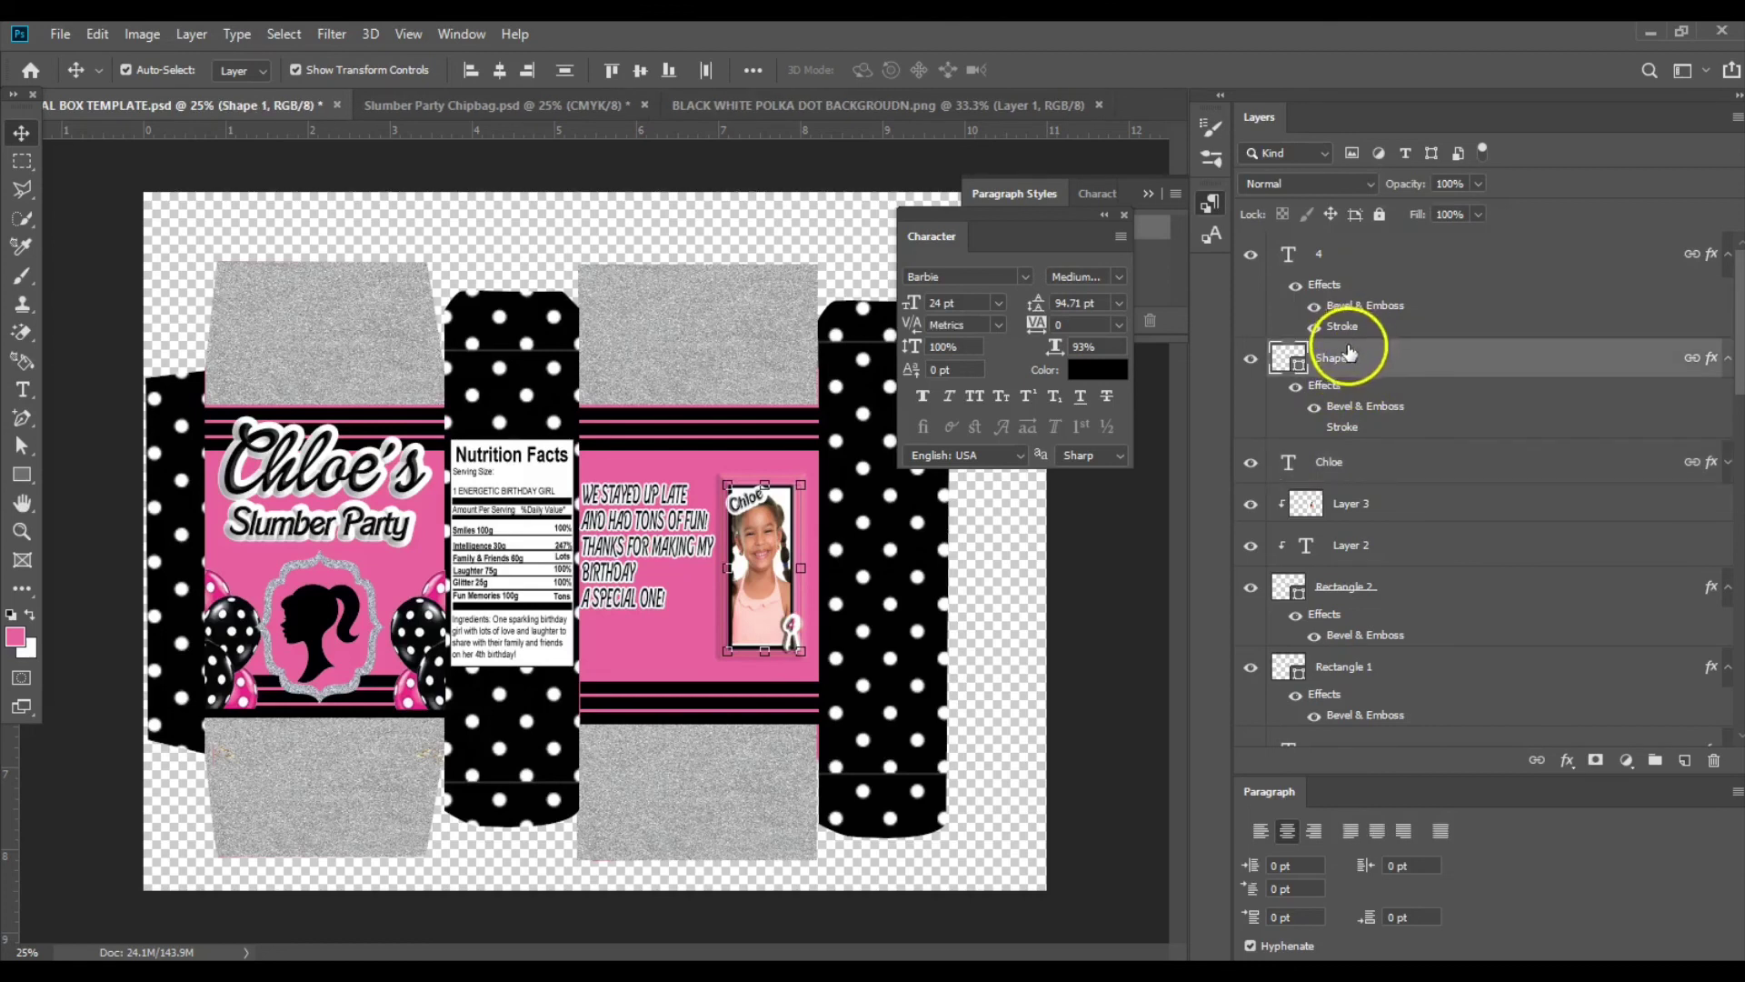
left_click(886, 582)
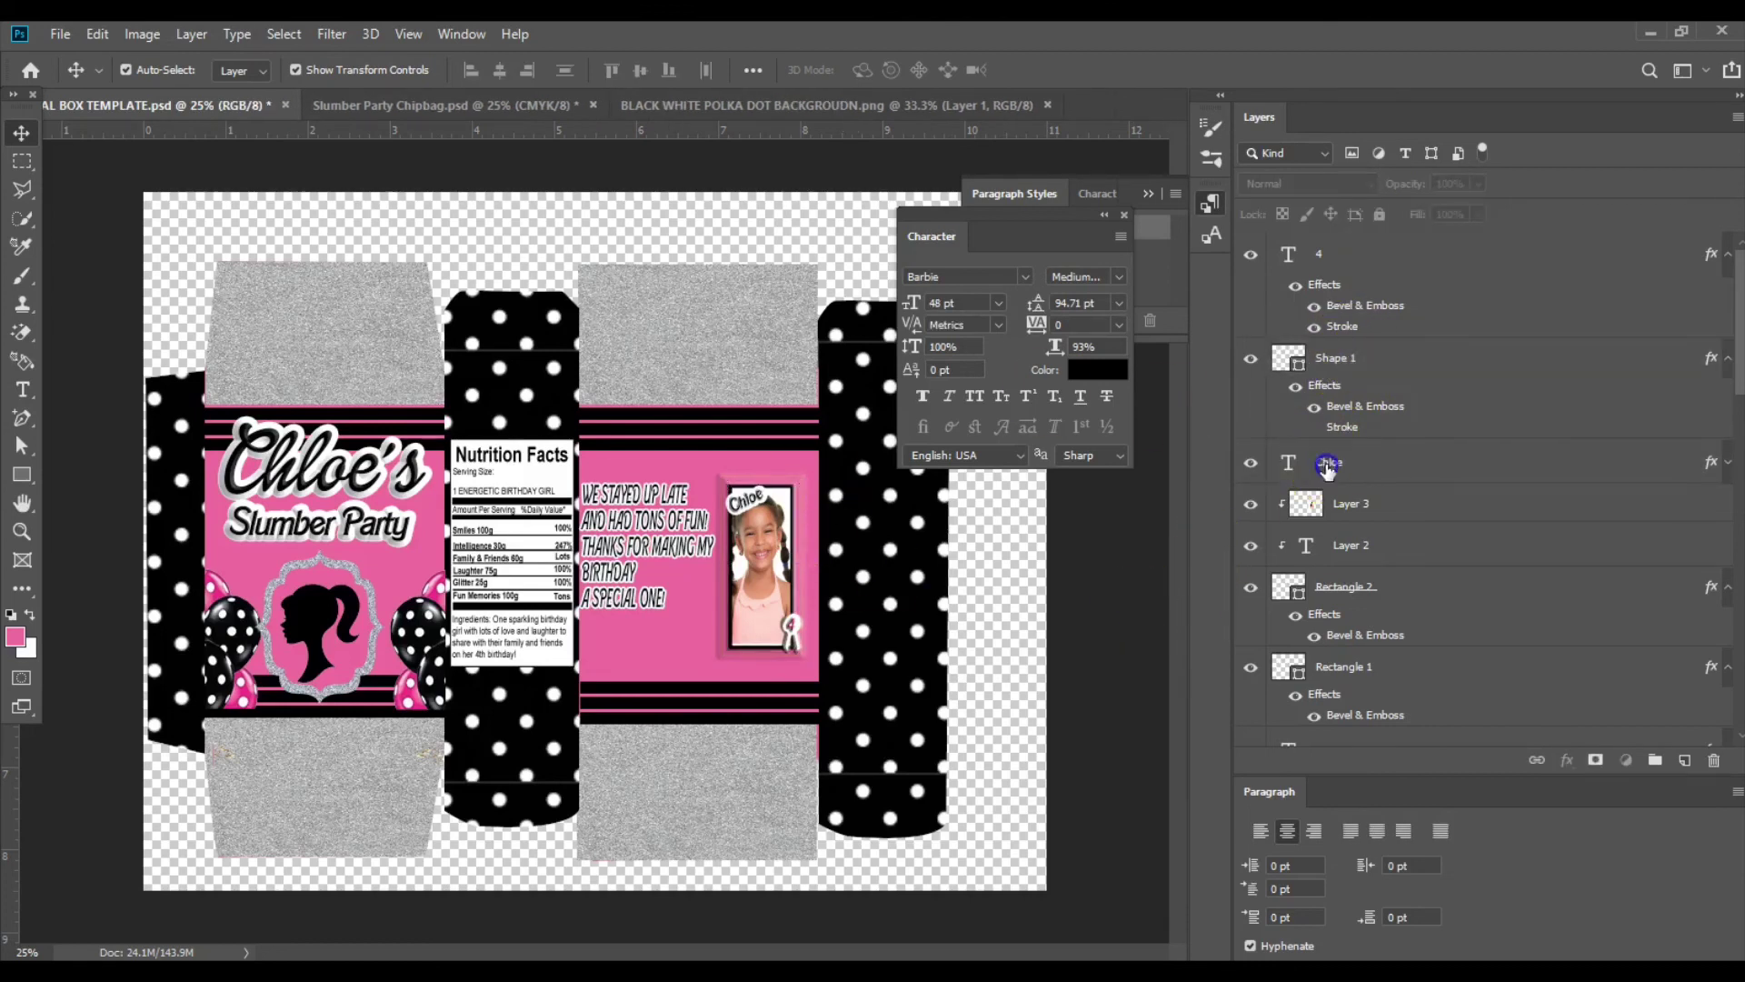
Move the name text on the back cover slightly up and left over the photo frame's upper-left corner, and deselect it.
left_click(764, 496)
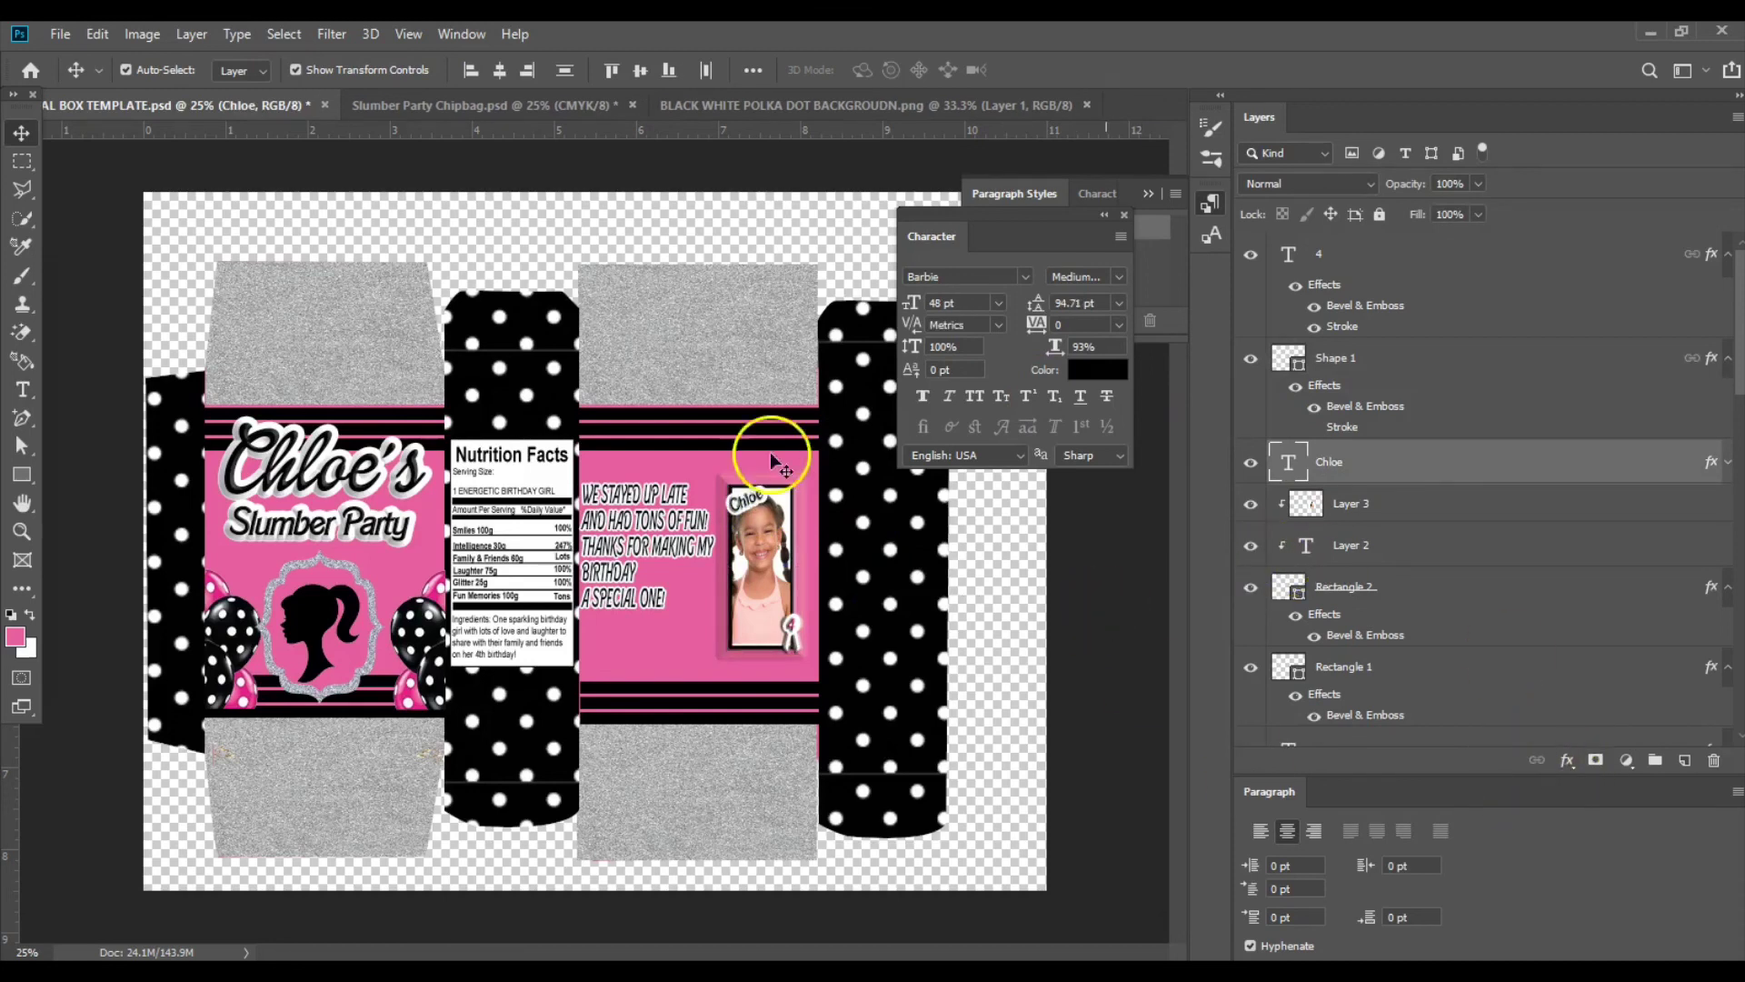
left_click(751, 497)
left_click_drag(751, 497, 741, 490)
left_click(1122, 696)
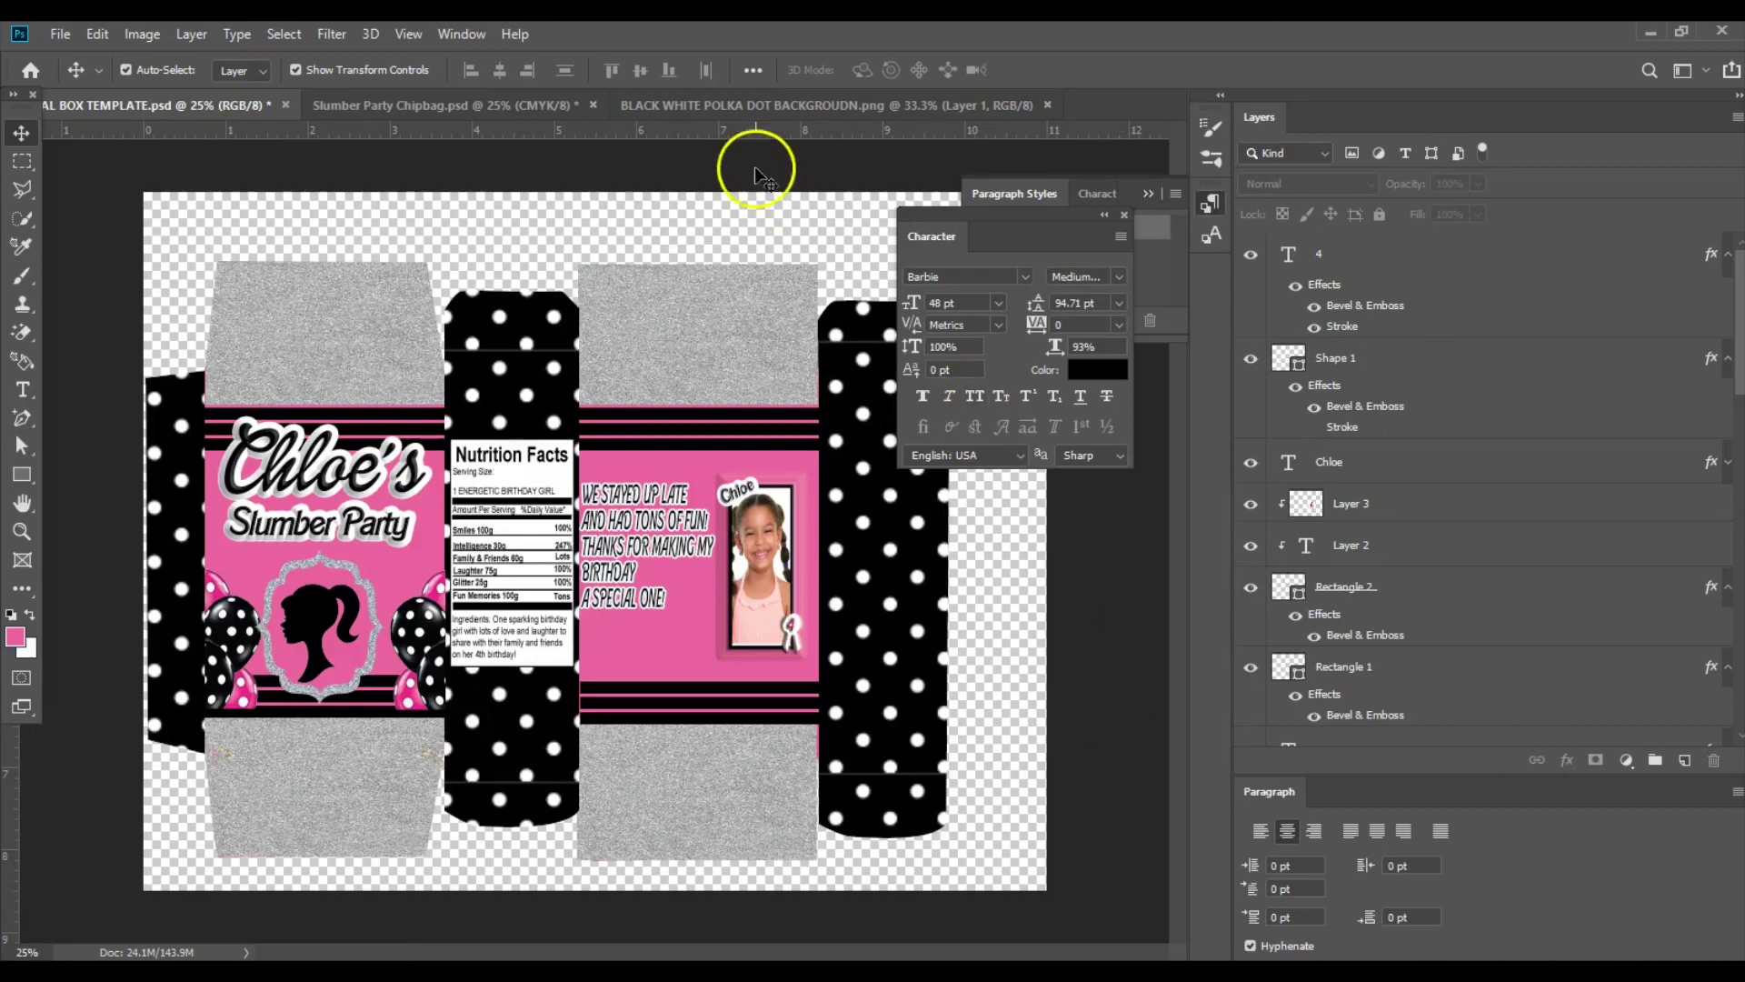
Close BLACK WHITE POLKA DOT BACKGROUDN.png and check the box template against the Slumber Party Chipbag.psd design.
left_click(1047, 104)
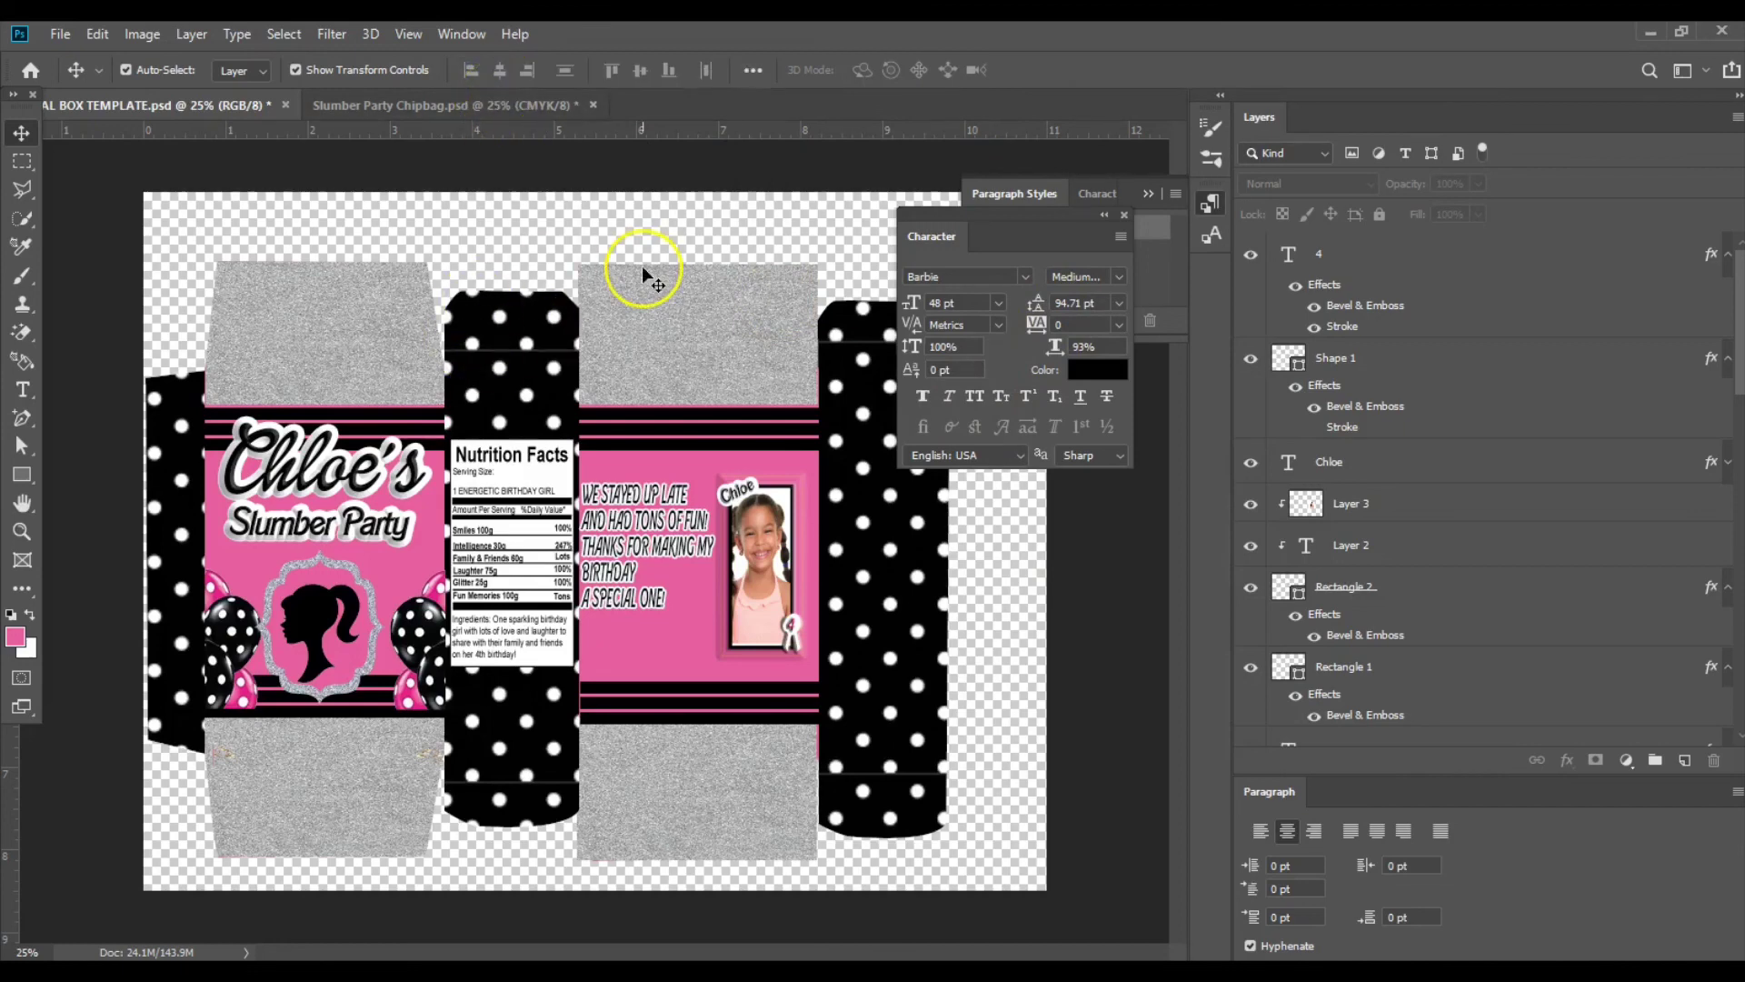
left_click(504, 111)
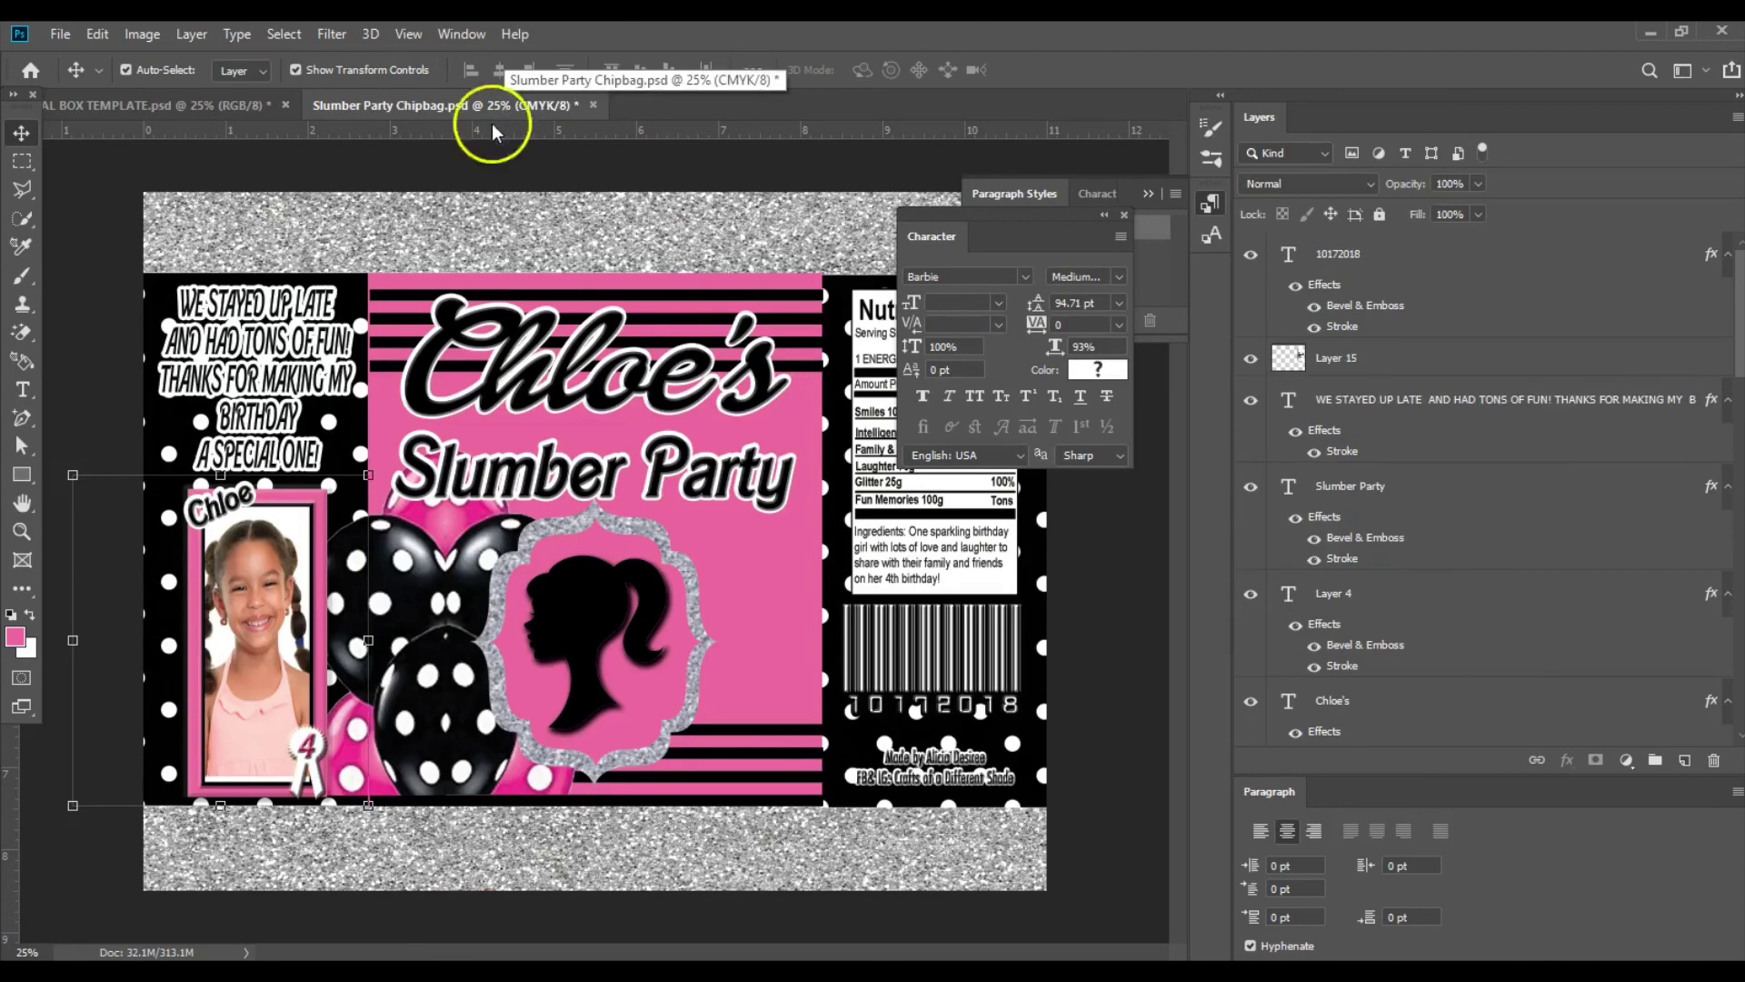
left_click(250, 97)
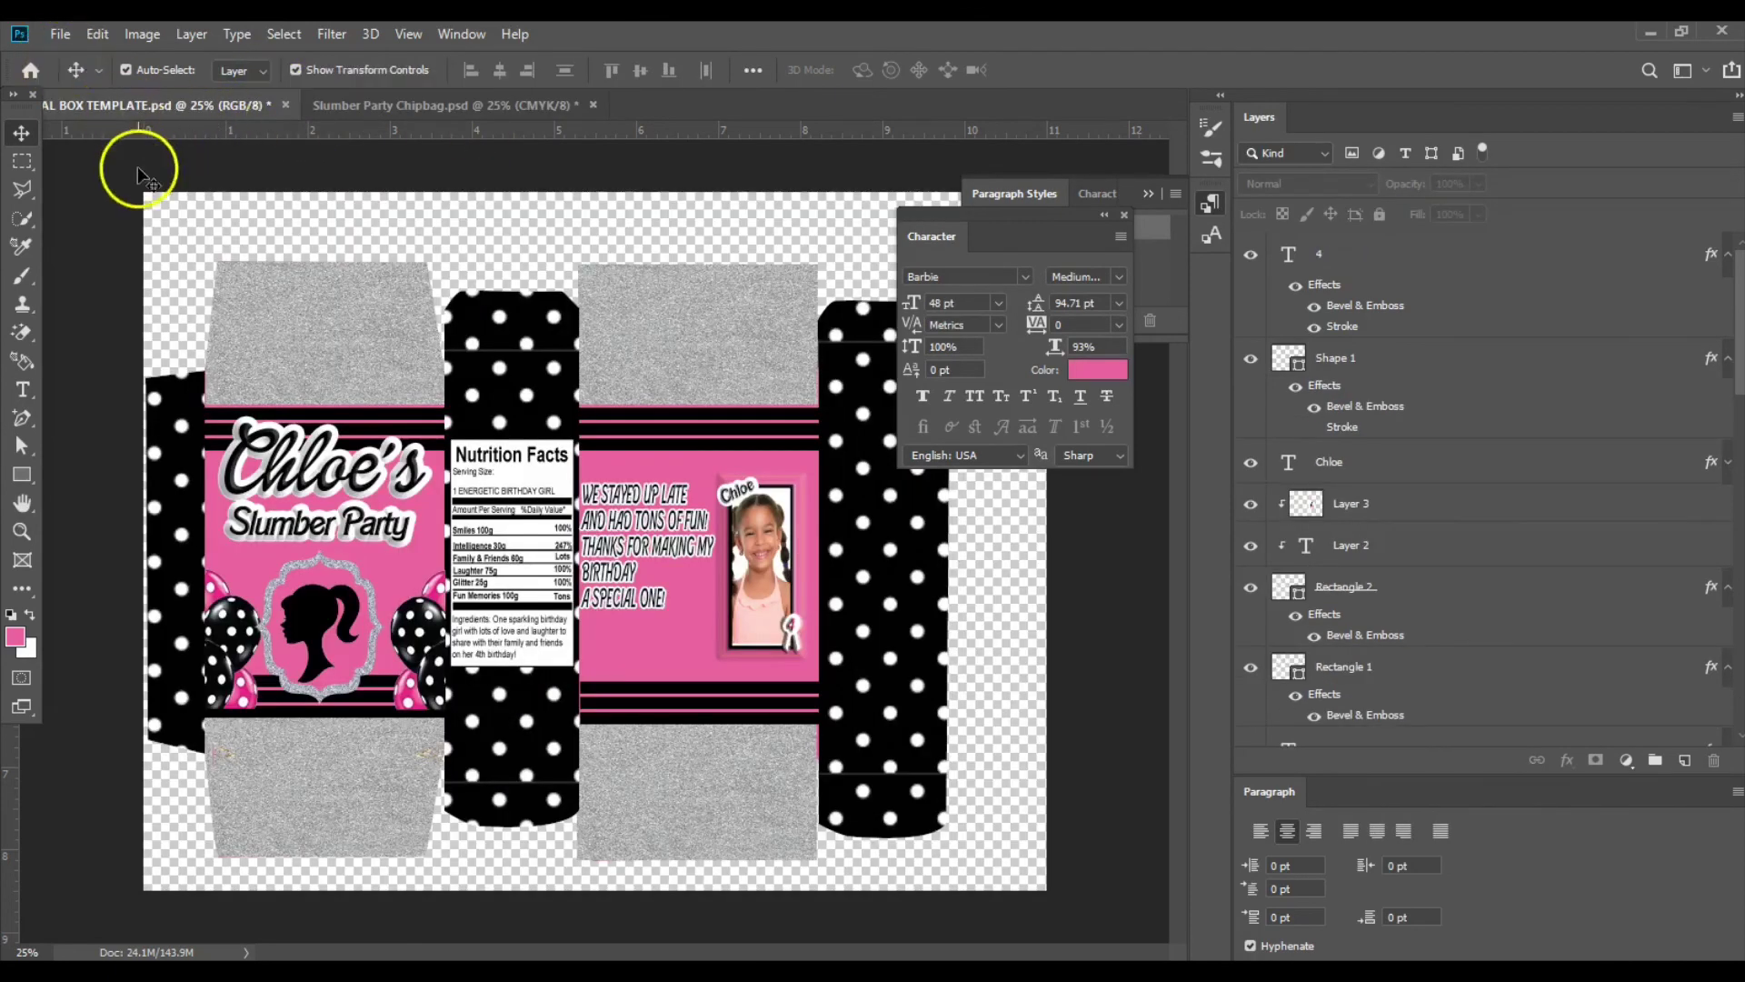
left_click(52, 31)
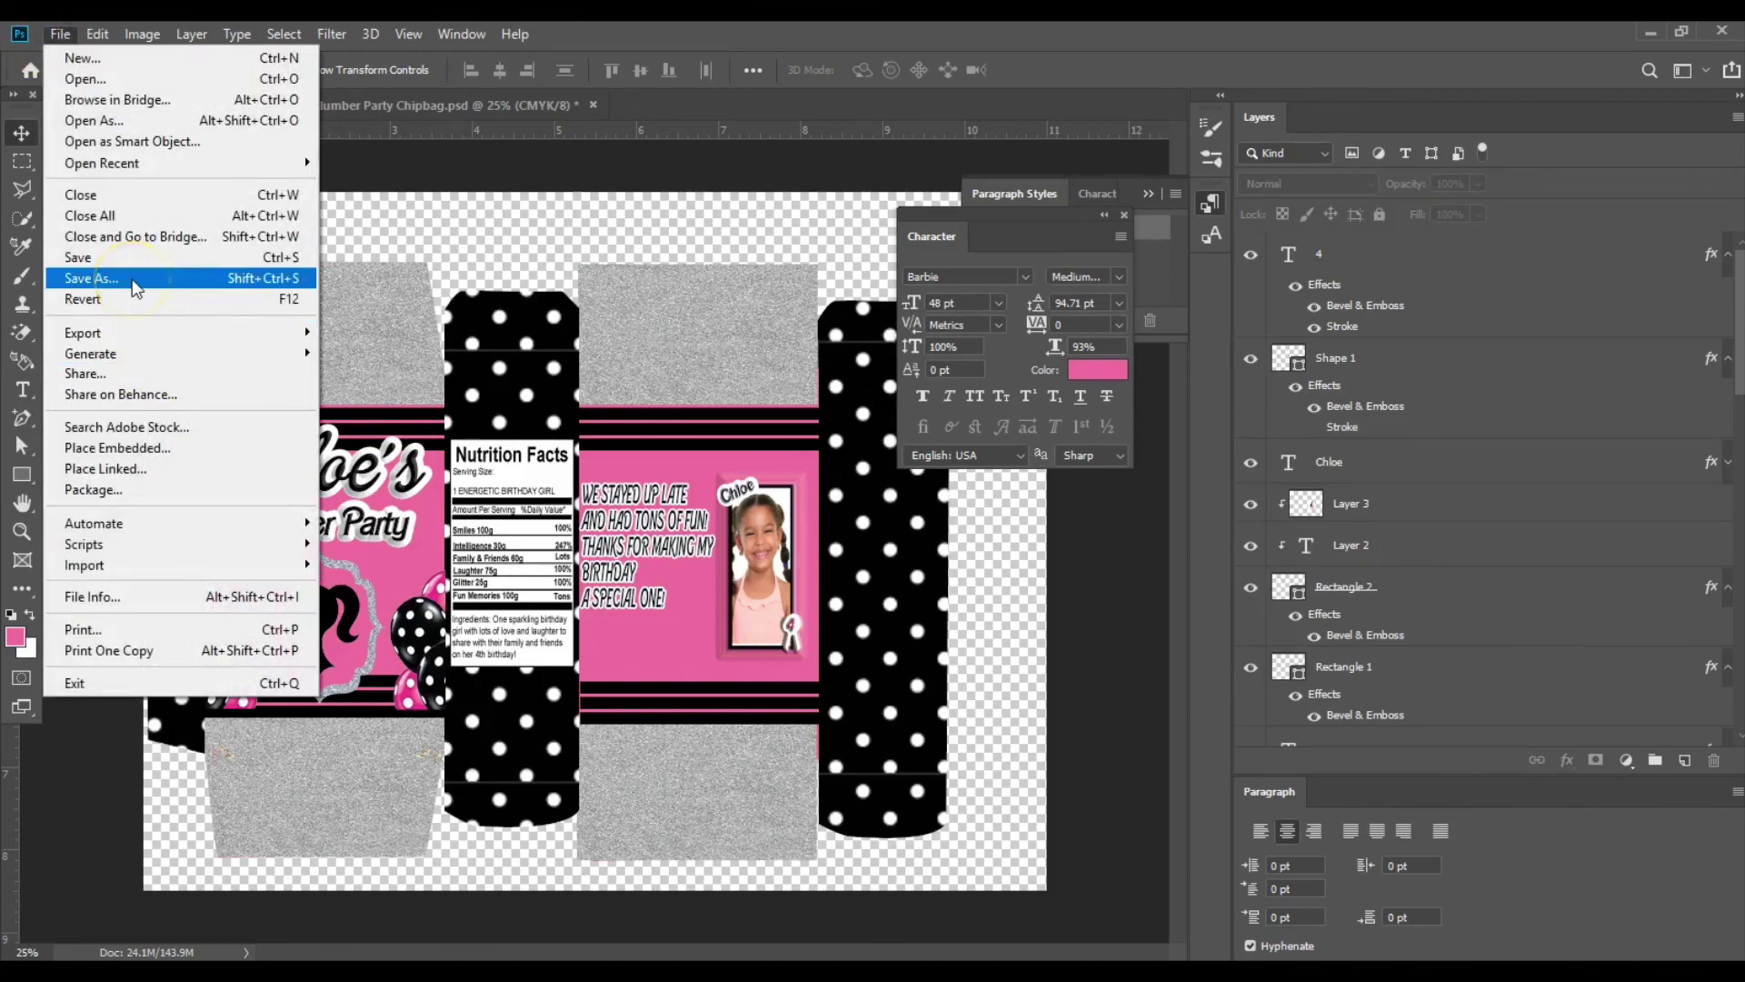
left_click(377, 477)
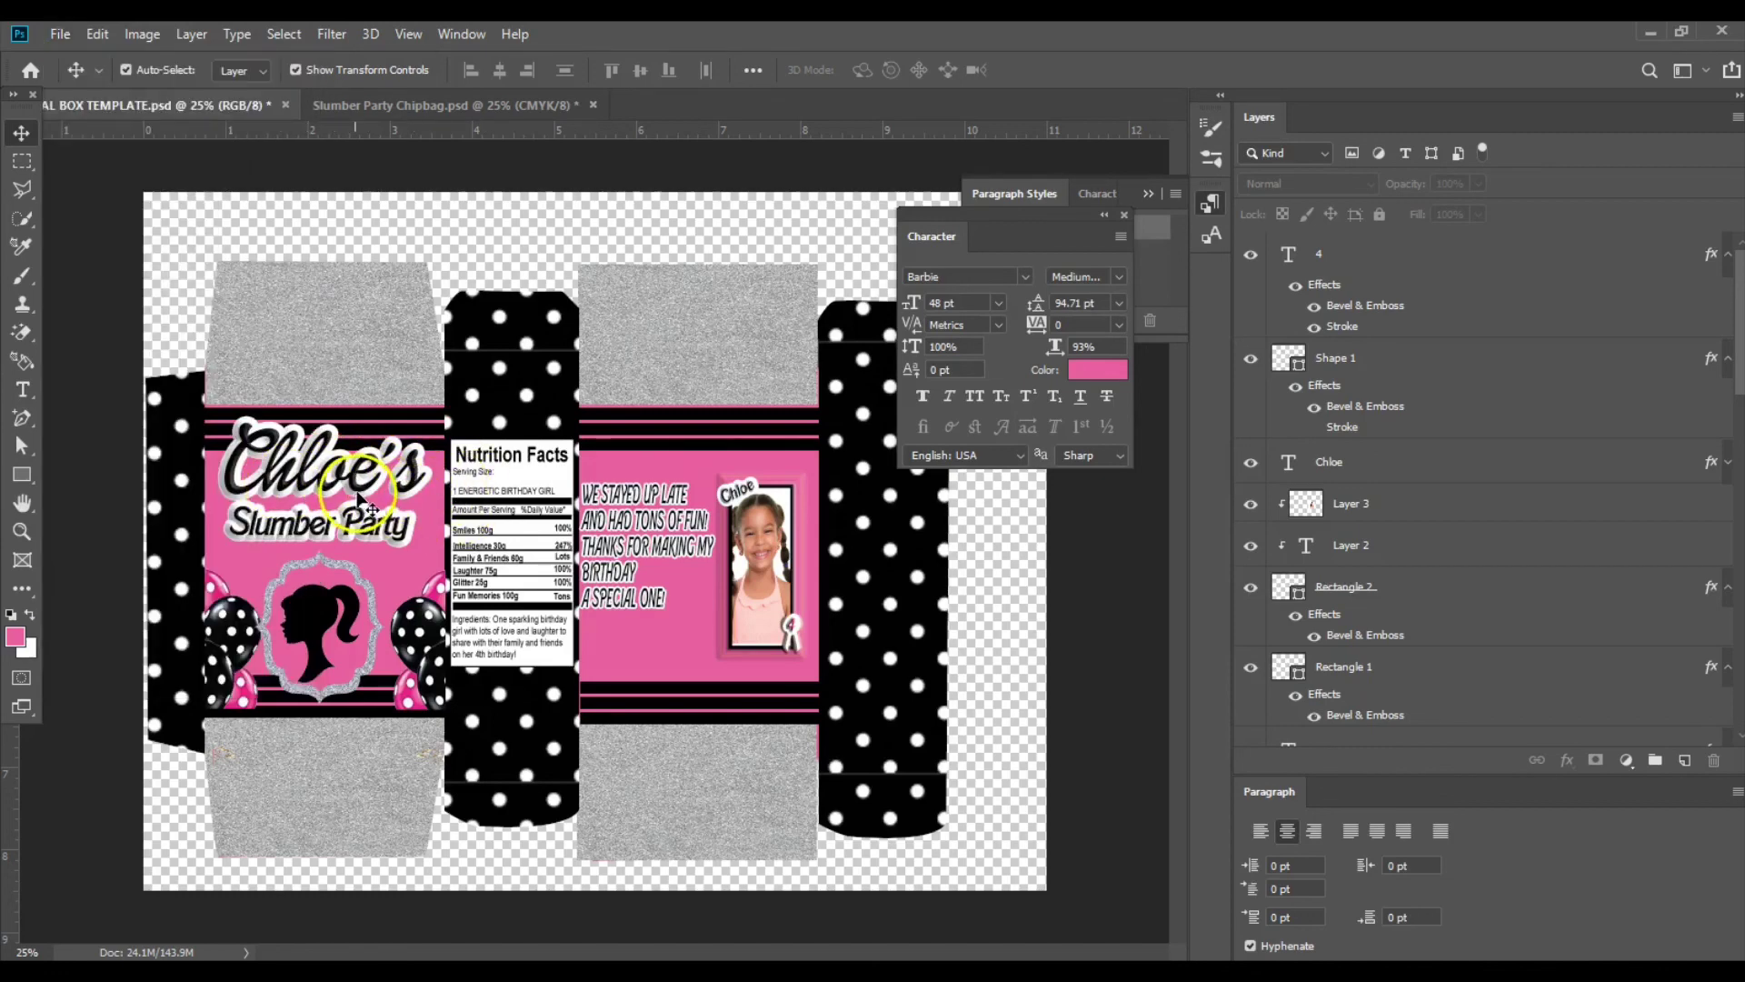
left_click(721, 512)
left_click(67, 40)
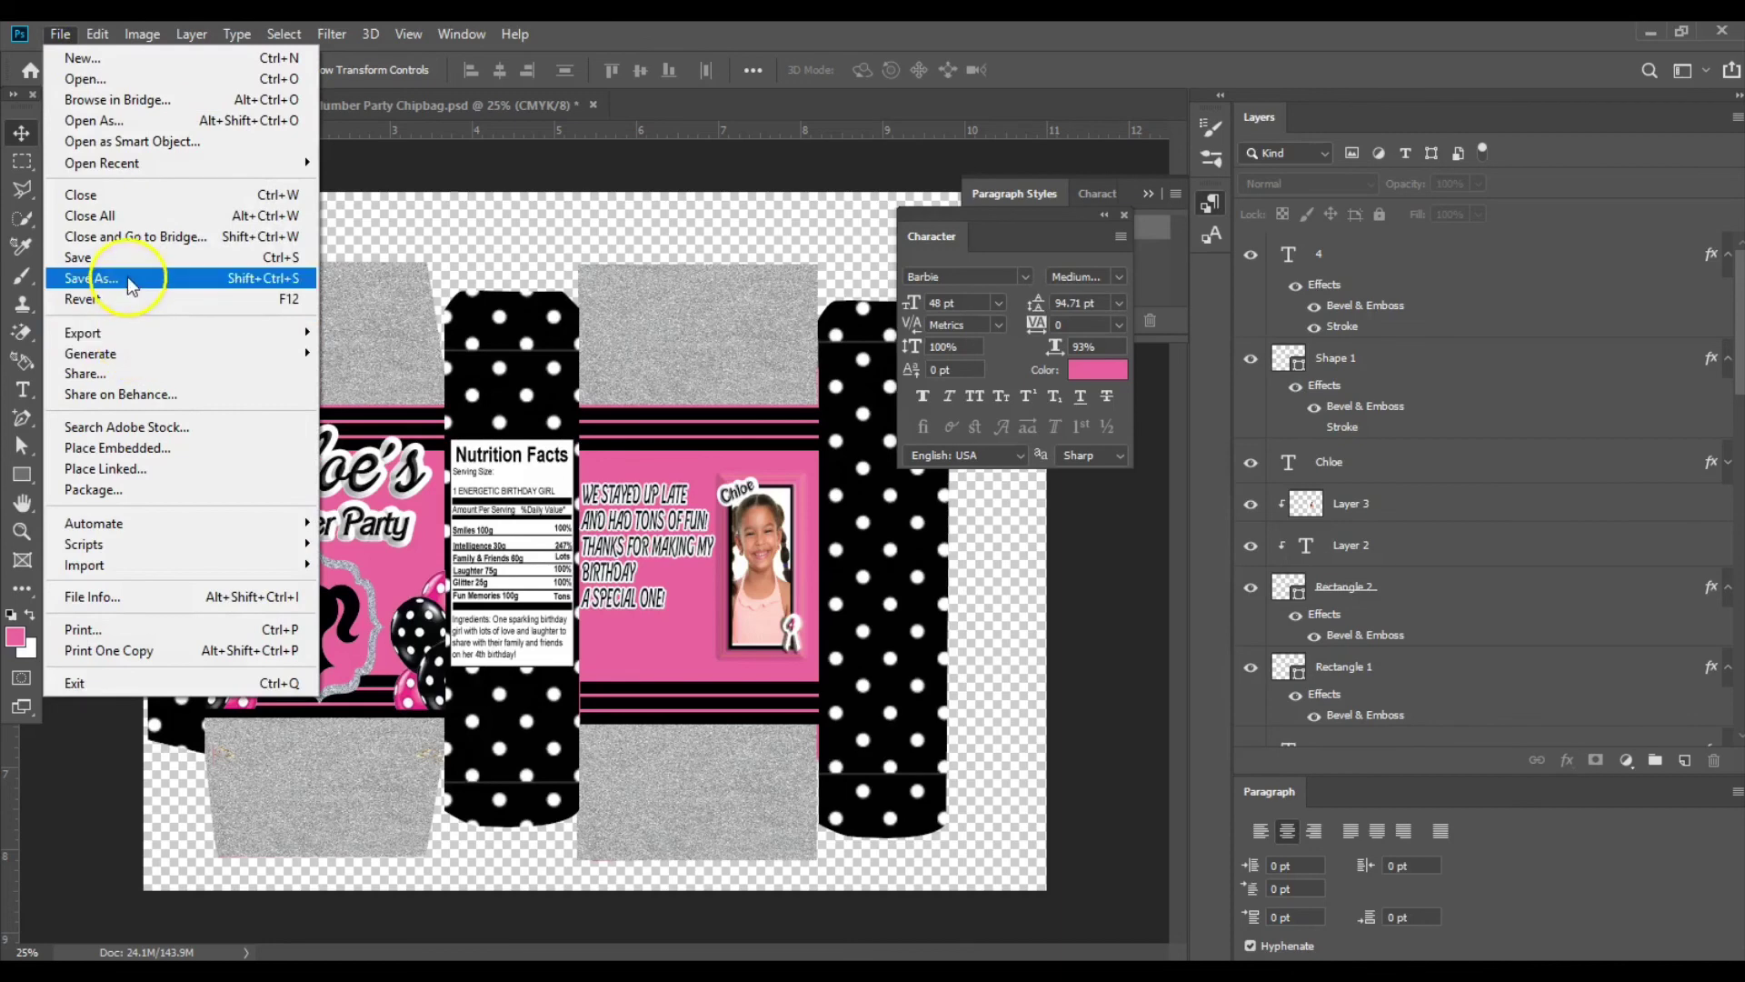
left_click(489, 233)
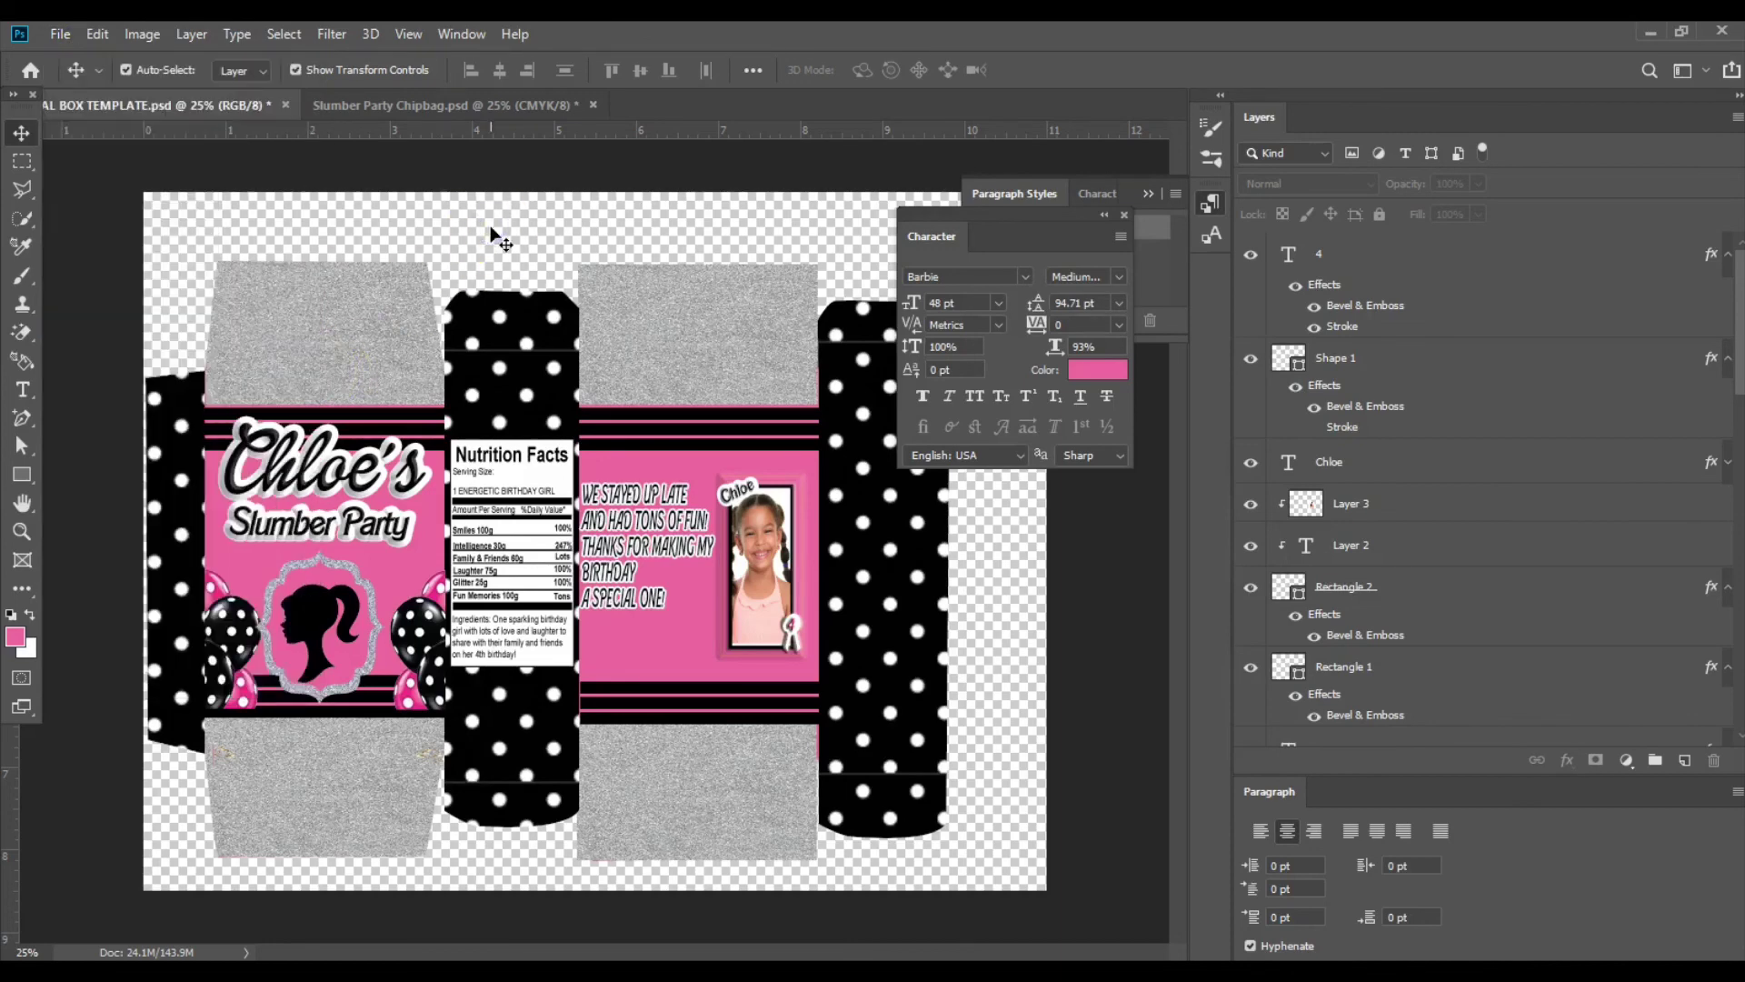